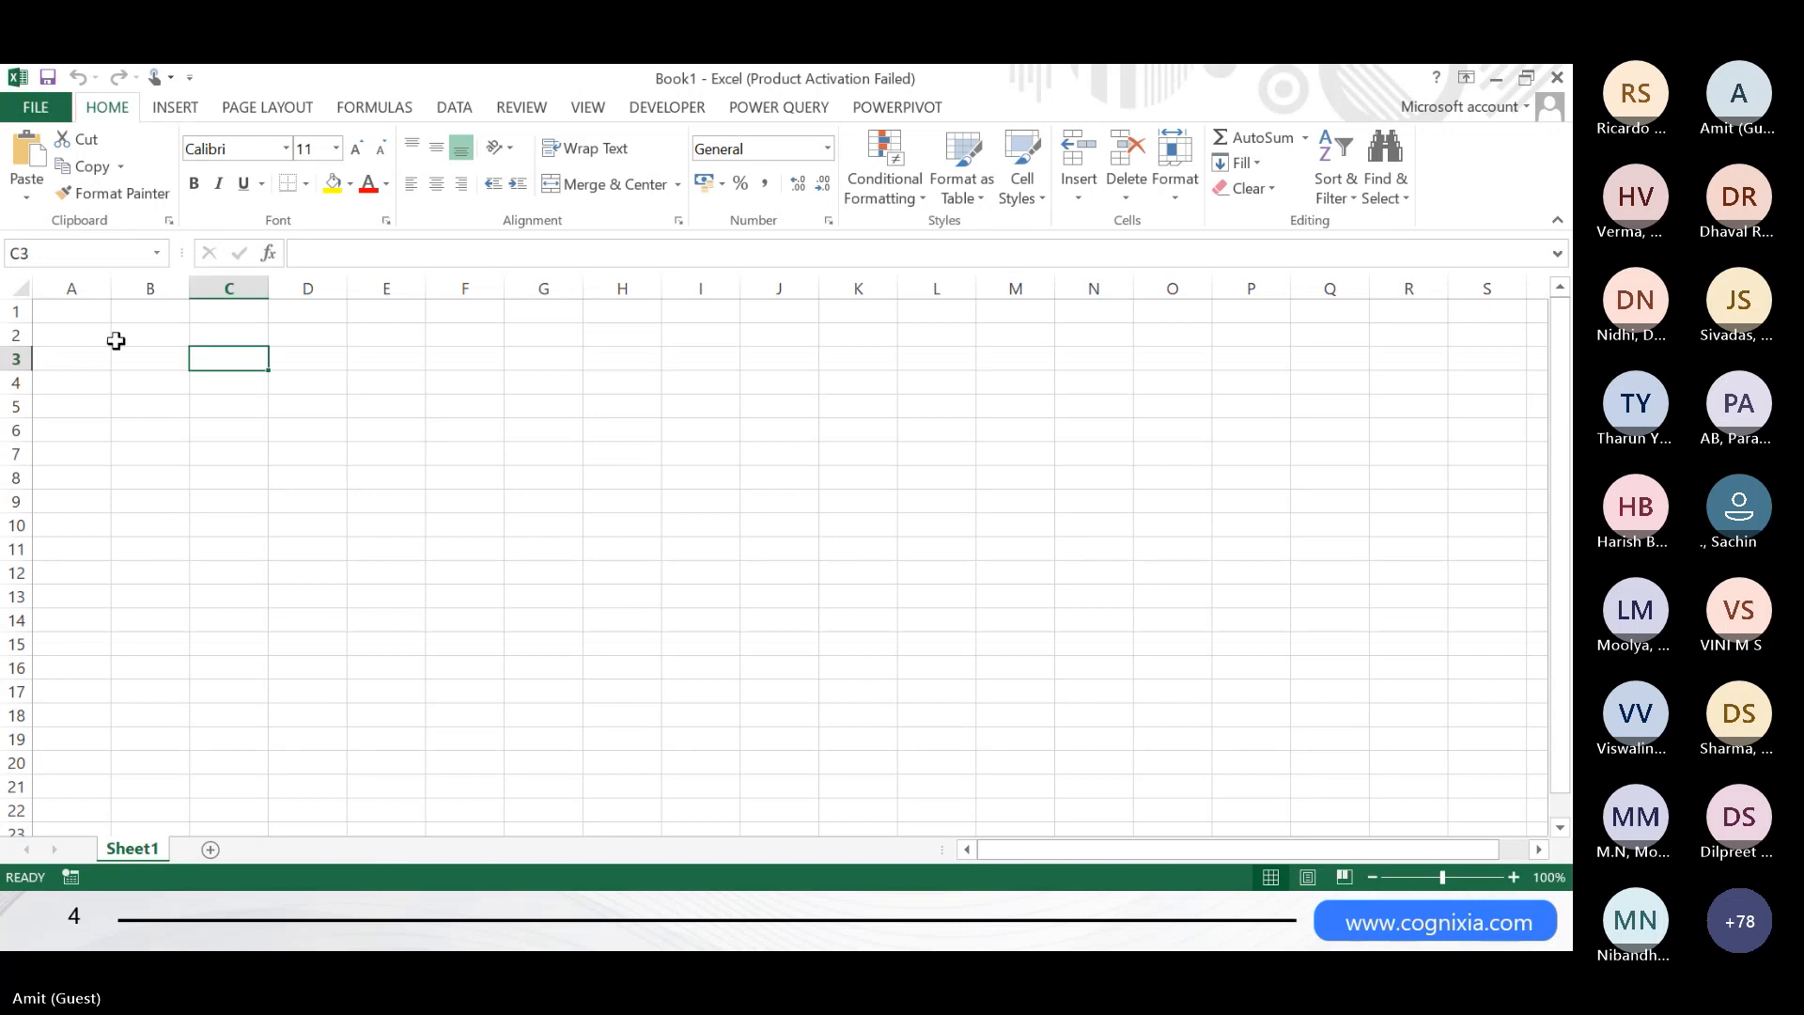
- Enter the column headers Order ID, Order Date, Cust ID and Cust Name in cells A1 to D1
click(69, 304)
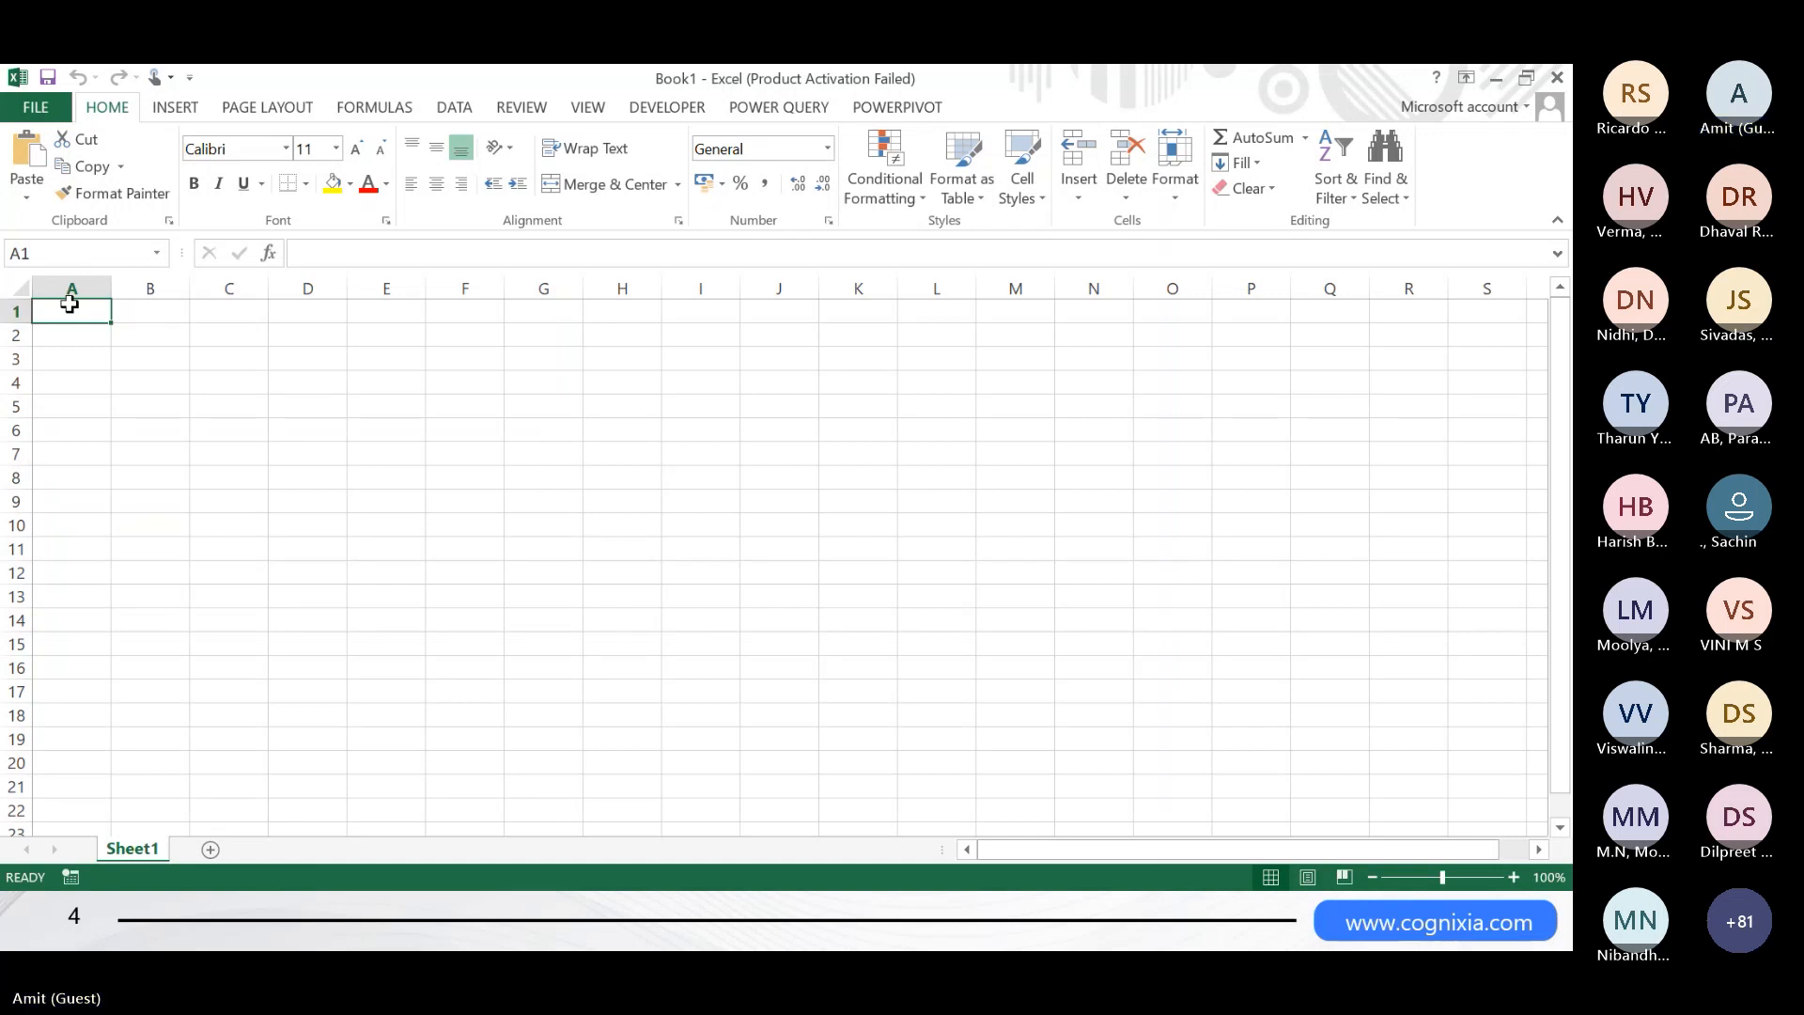
text(Order ID)
key(Tab)
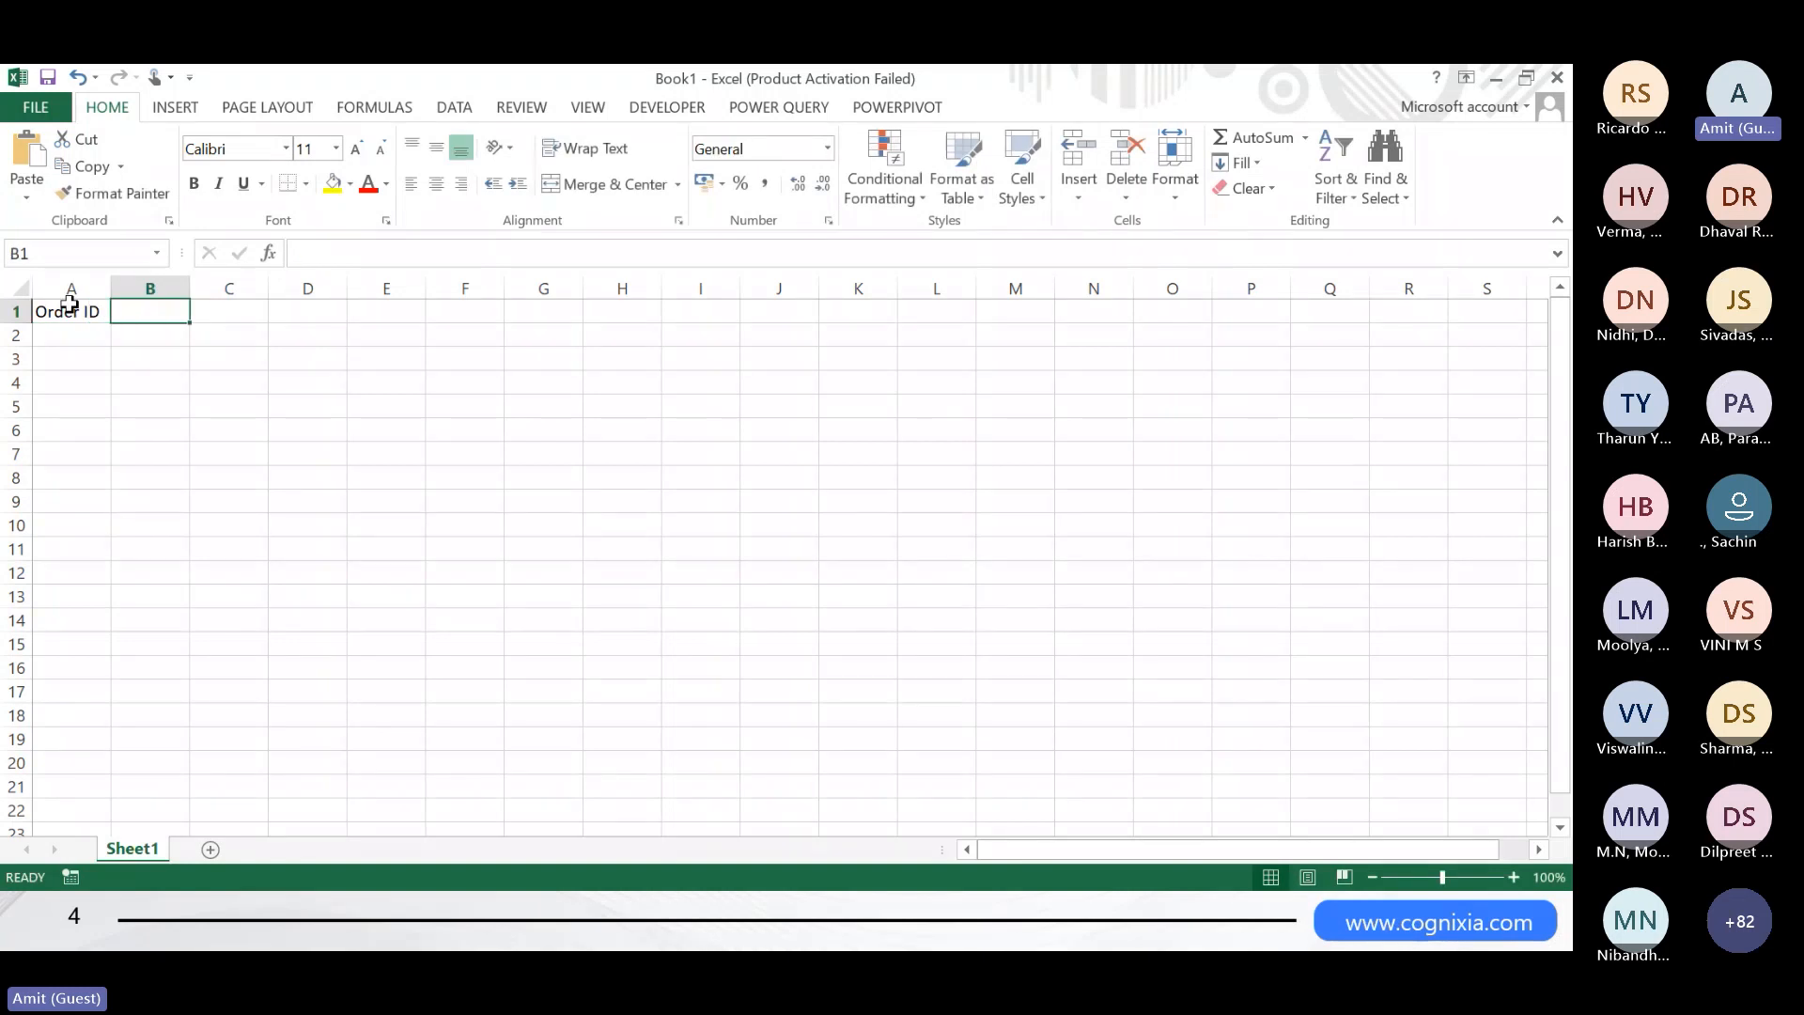
text(Order Date)
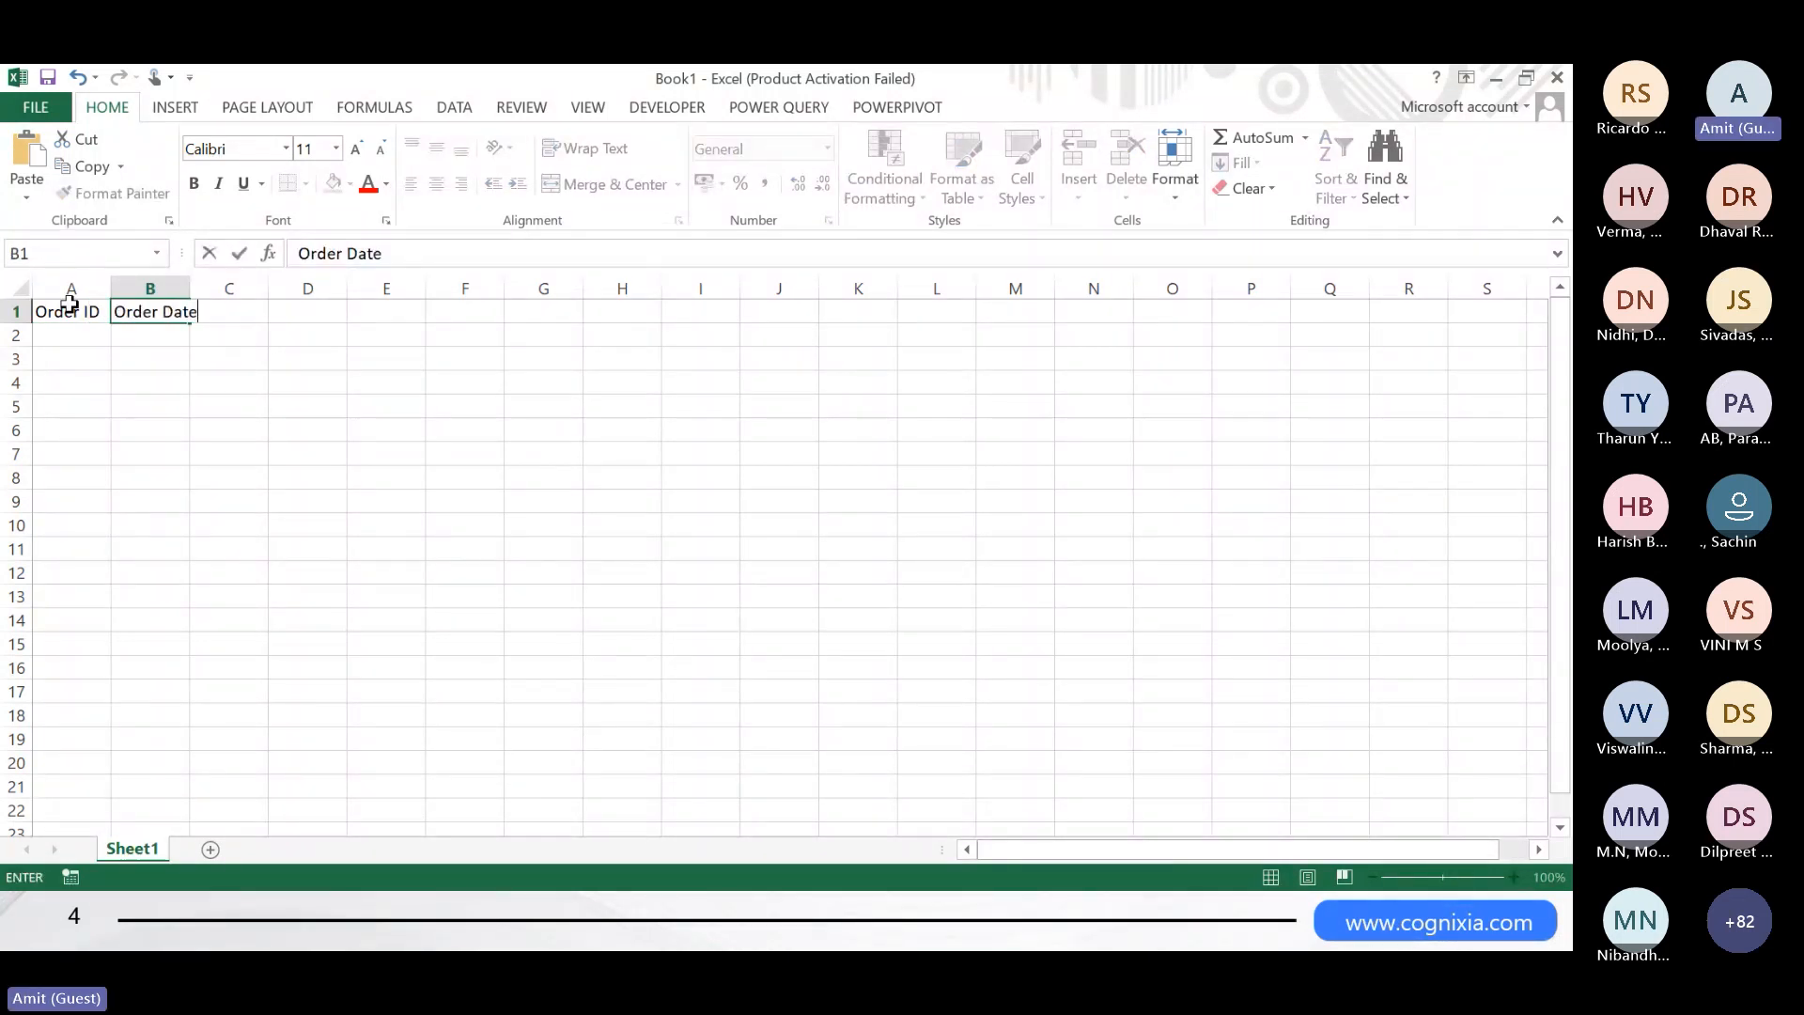
key(Tab)
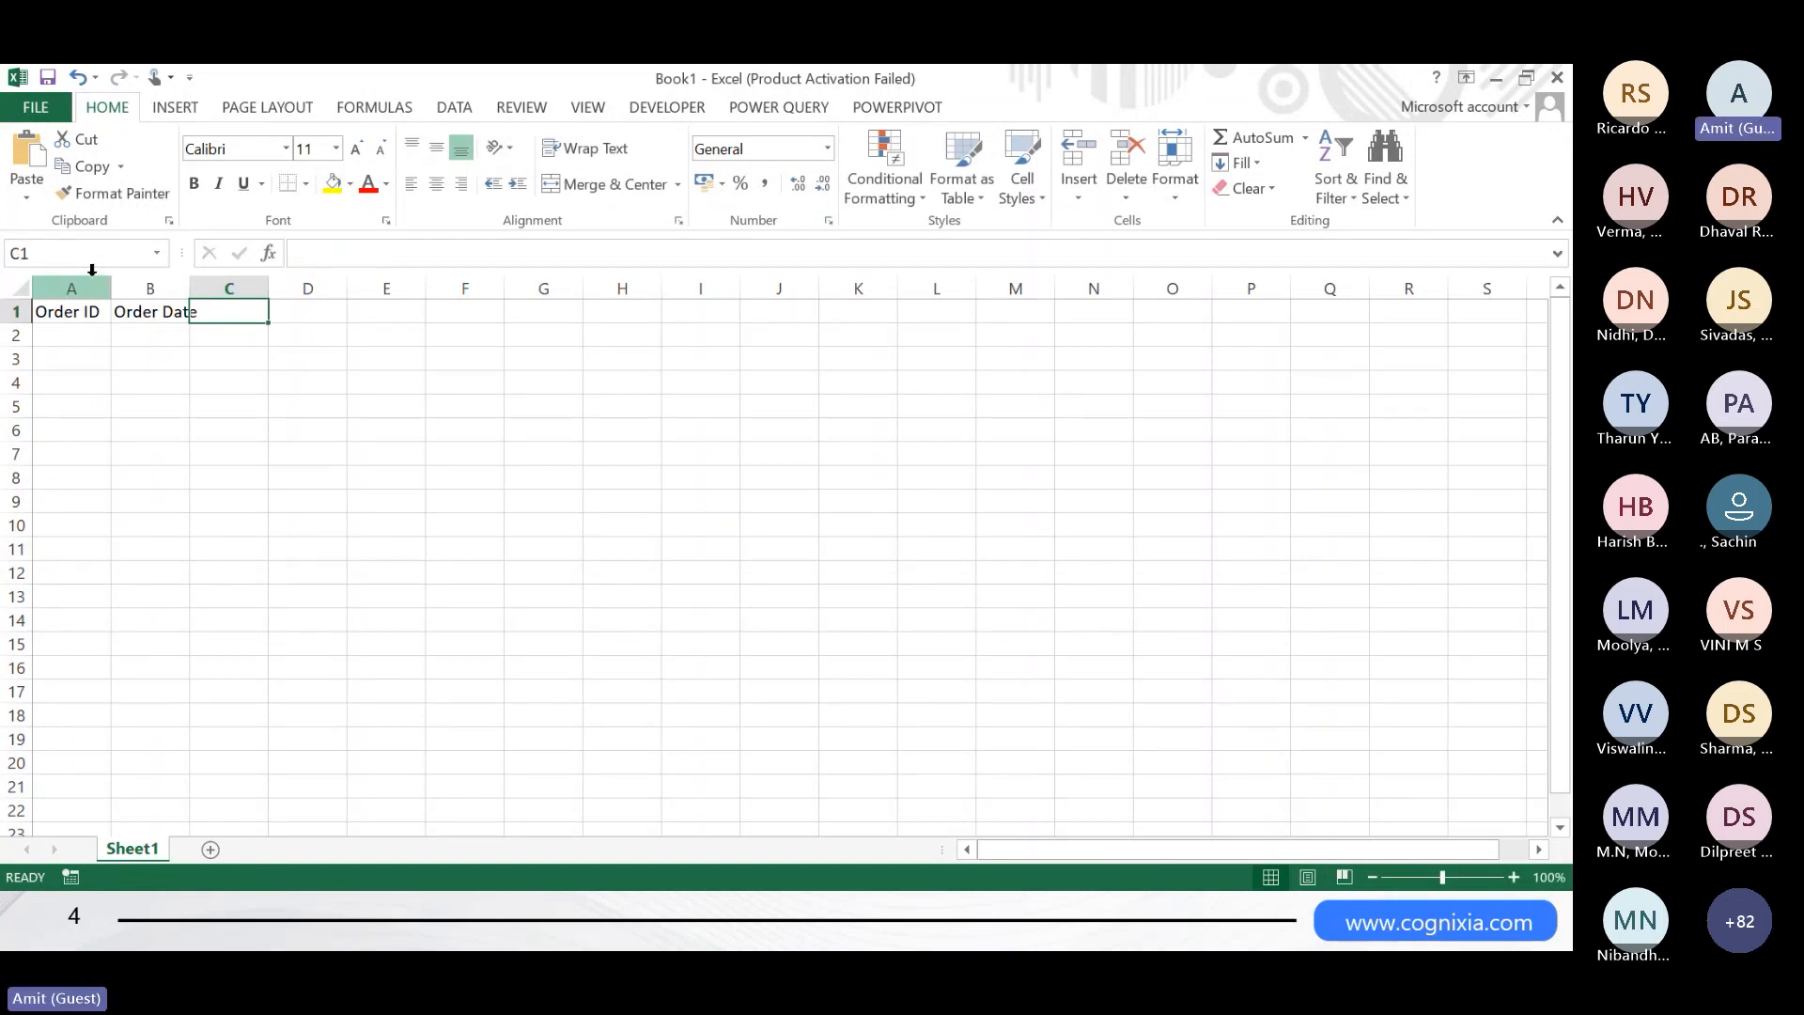
text(Cust ID)
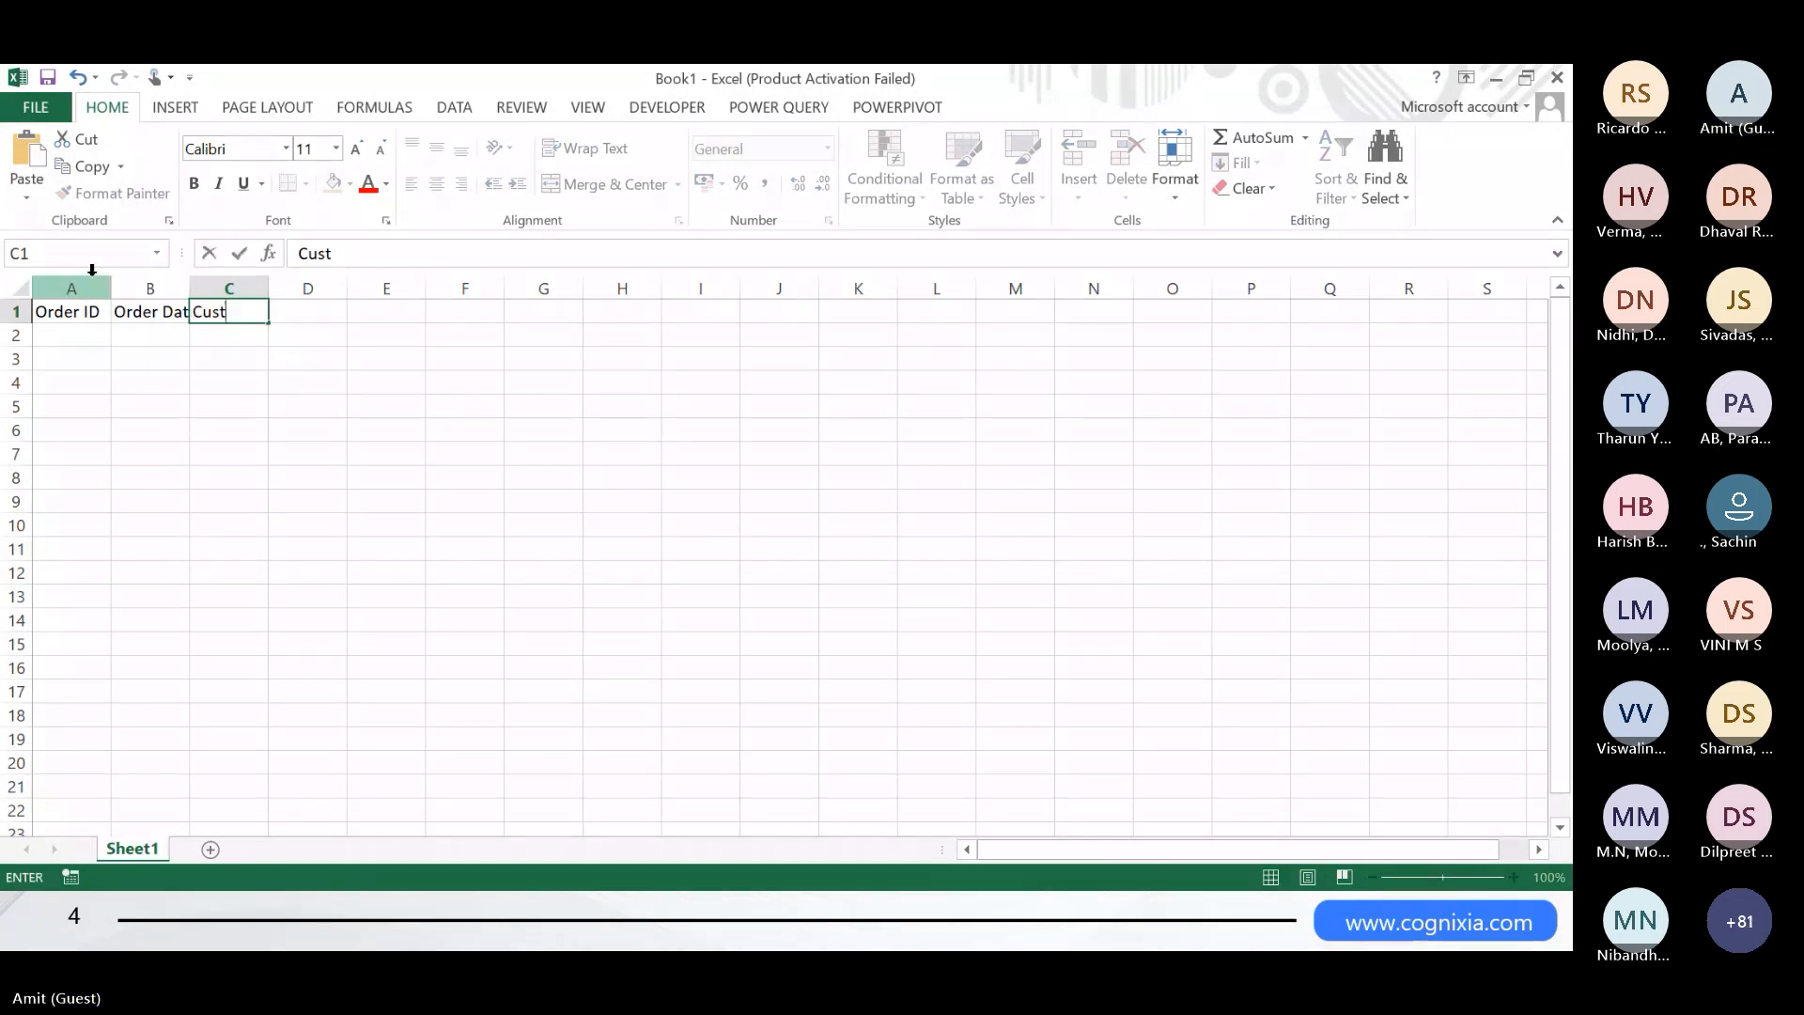
key(Tab)
text(Cust Name)
key(Tab)
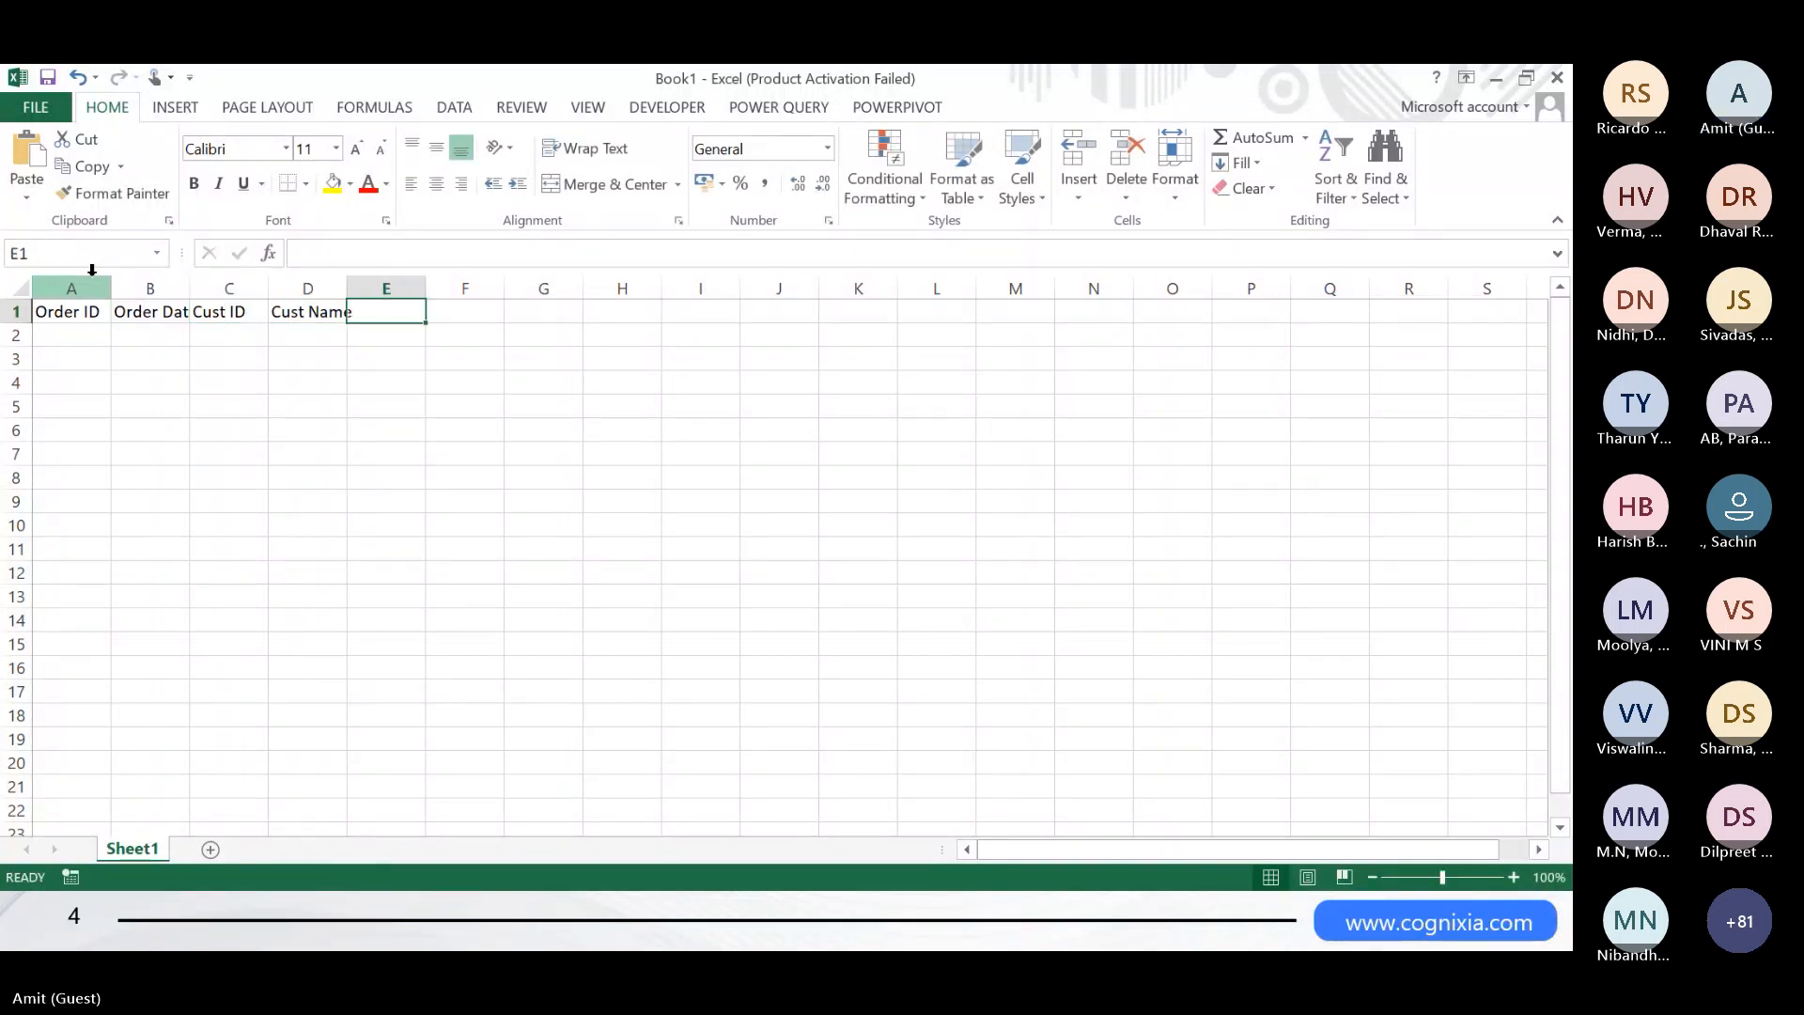
- Enter the headers Address in E1 and PID P name in F1
text(Address)
key(Tab)
text(PID P name)
key(Tab)
key(Left)
key(Right)
key(Left)
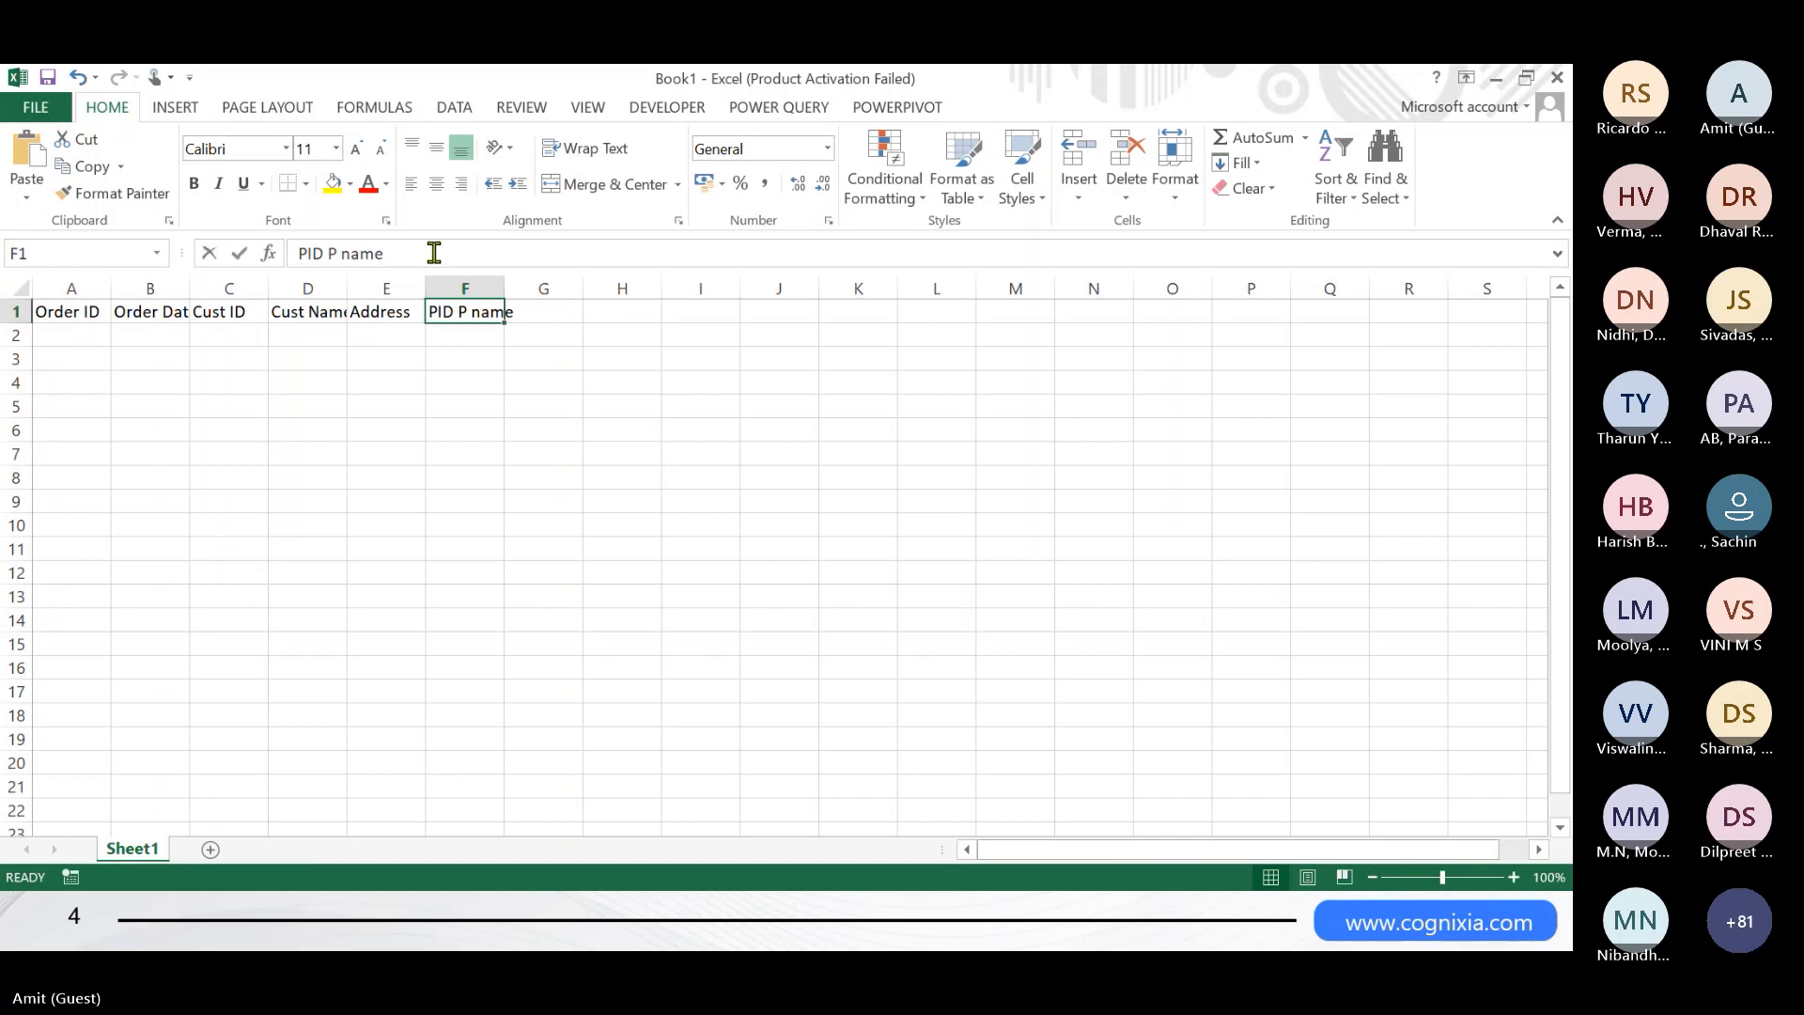
- Shorten the header text in F1 to PID
click(434, 253)
key(BackSpace)
key(BackSpace)
key(BackSpace)
key(BackSpace)
key(BackSpace)
key(BackSpace)
key(BackSpace)
key(Return)
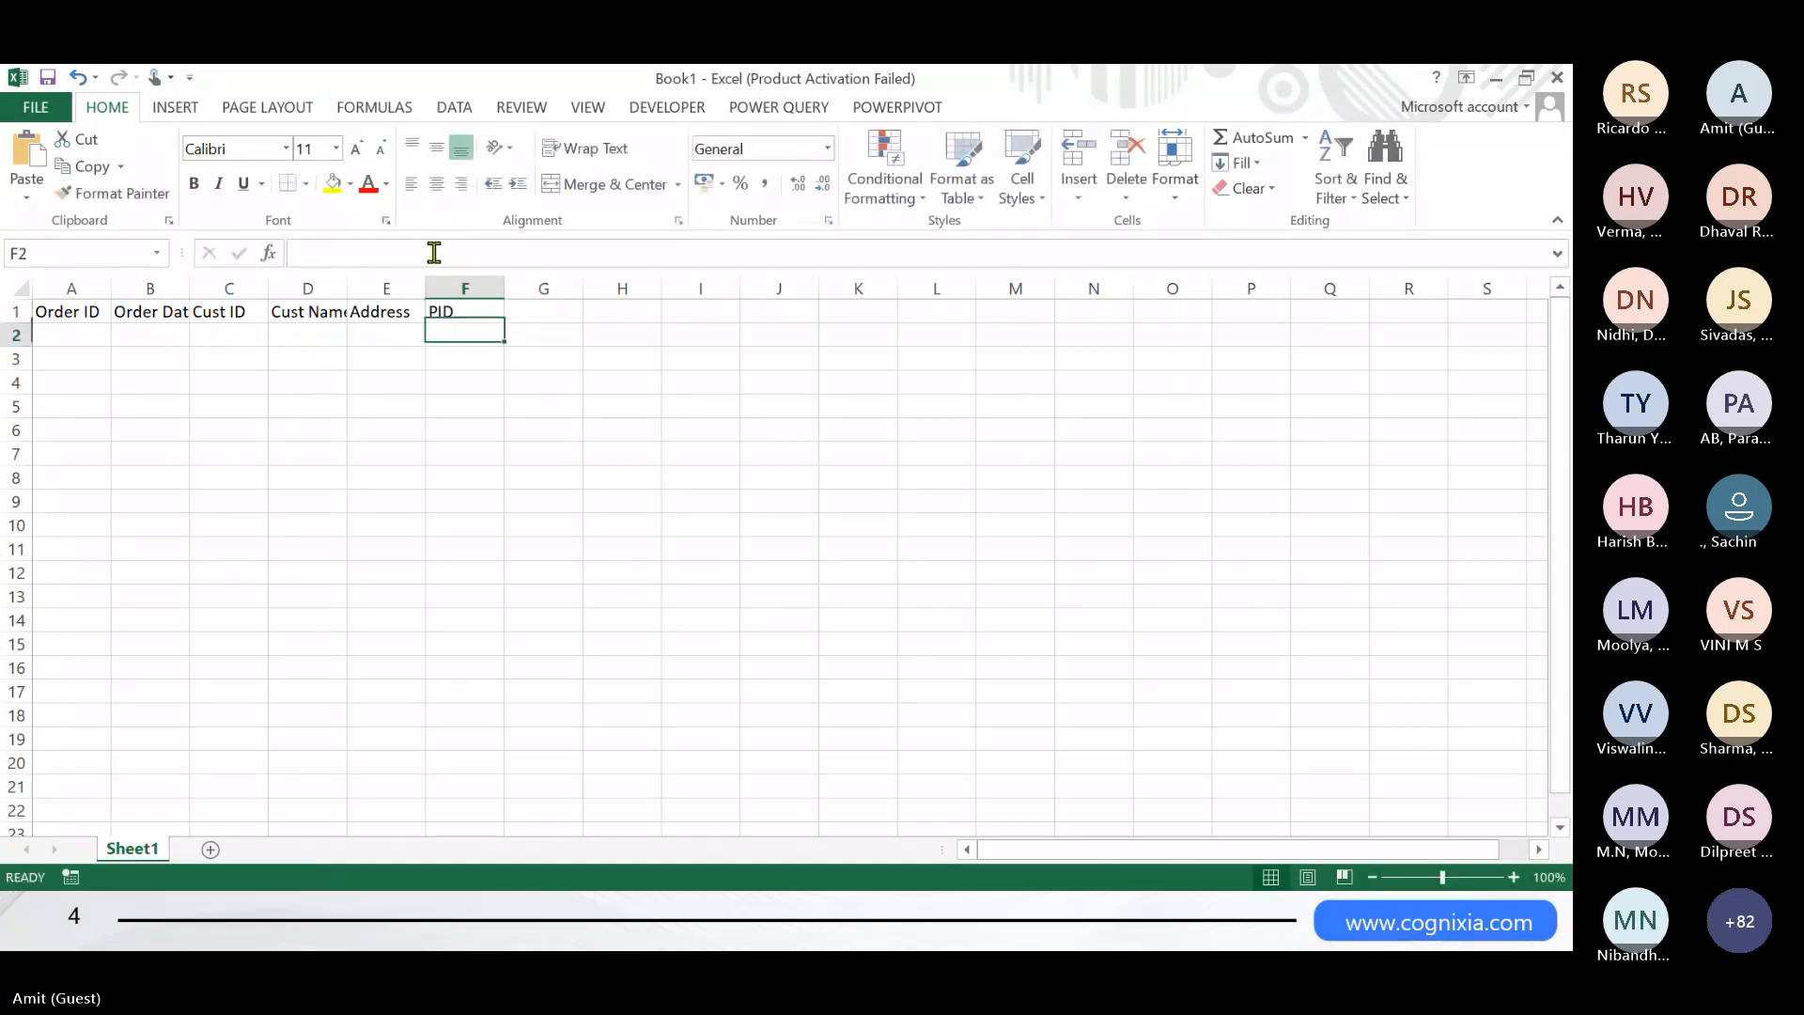
- Enter the headers Pname, Sales, SuppID and SuppName in cells G1 to J1
key(Up)
key(Right)
text(Pname)
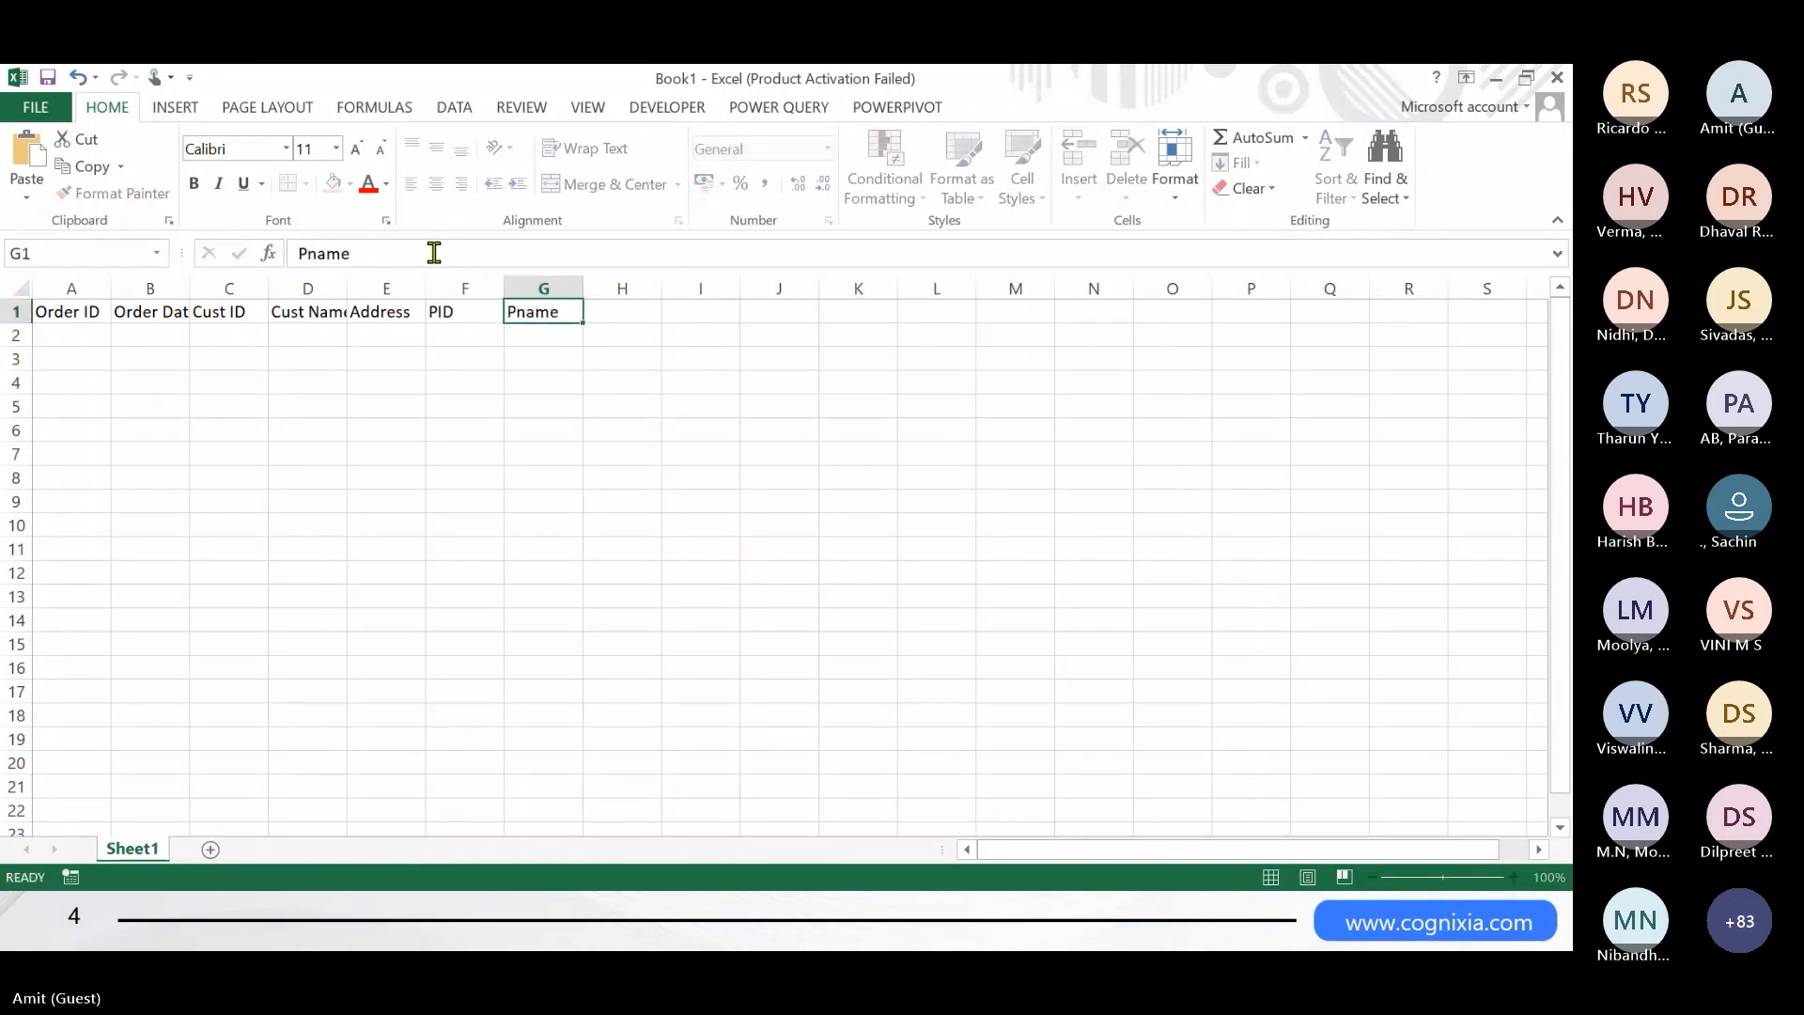
key(Right)
text(Sales)
key(Right)
text(SuppID)
key(Right)
text(SuppName)
key(Left)
- Enter the first order's ID in A2 and its date 16-10-2023 in B2
key(Home)
key(Down)
text(O1)
key(Right)
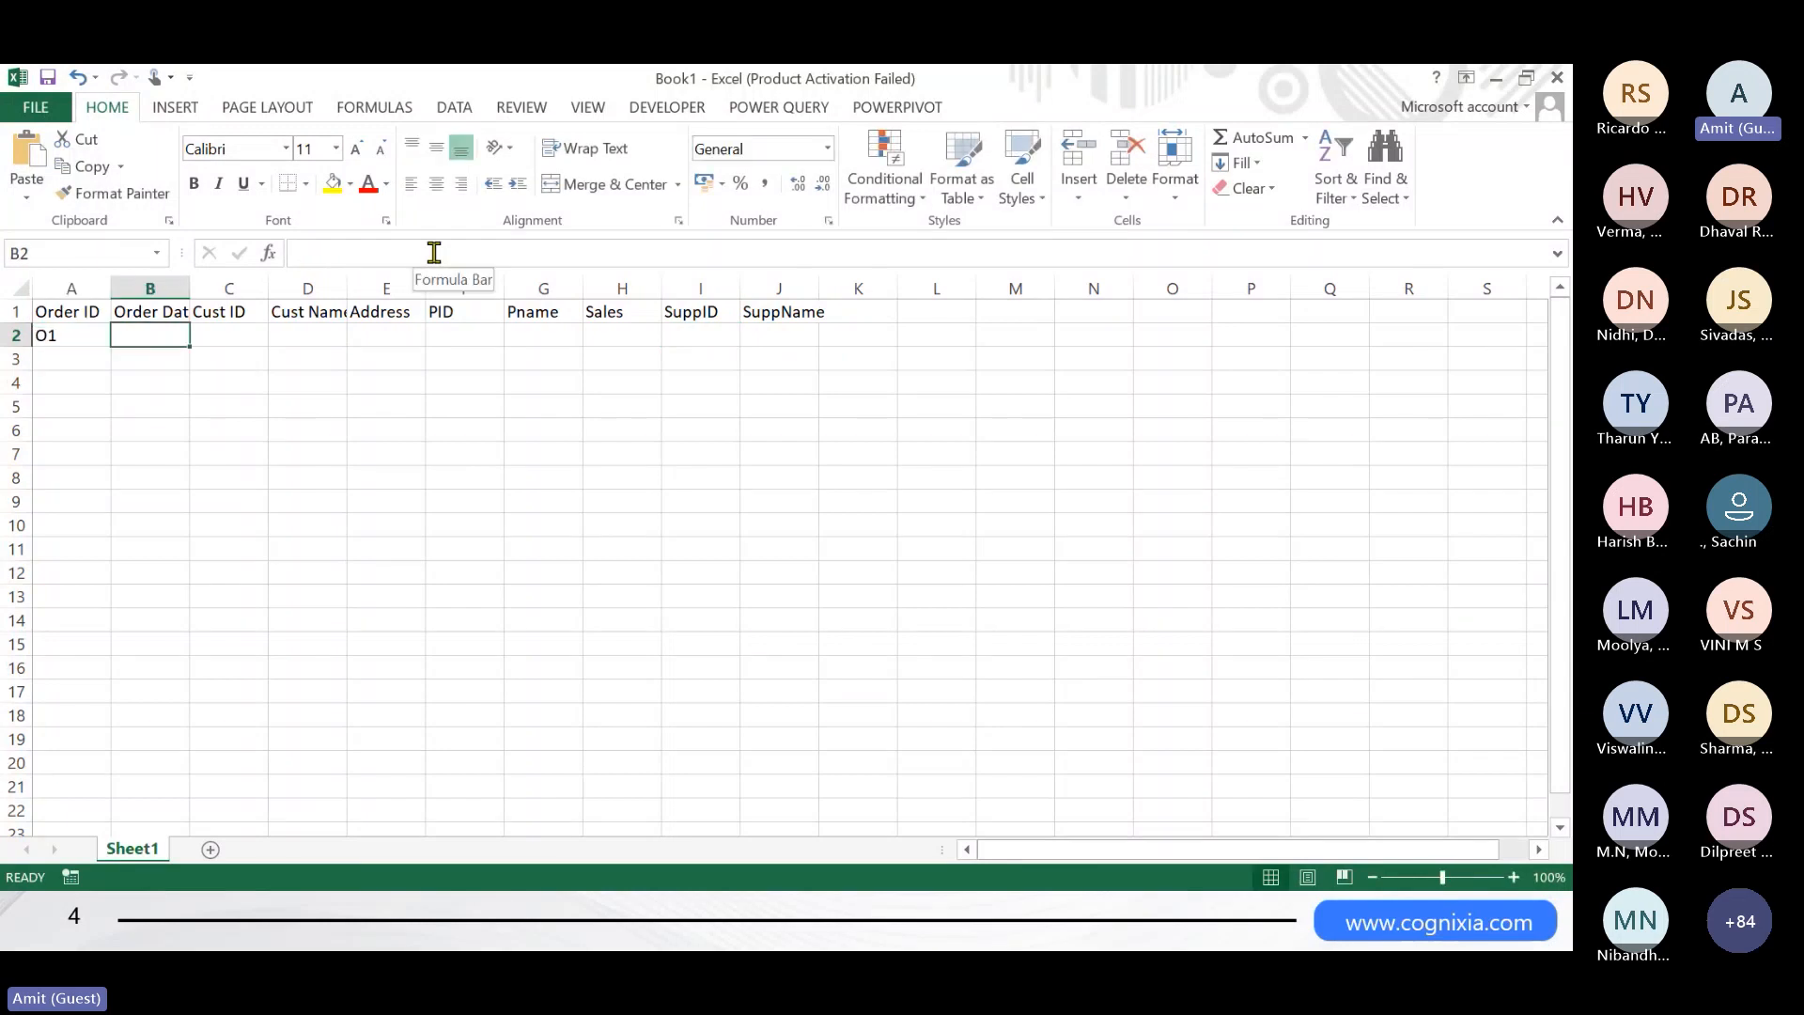
text(16-10-2023)
key(Right)
- Fill in the first order's customer ID, customer name and address in C2 to E2
text(C1)
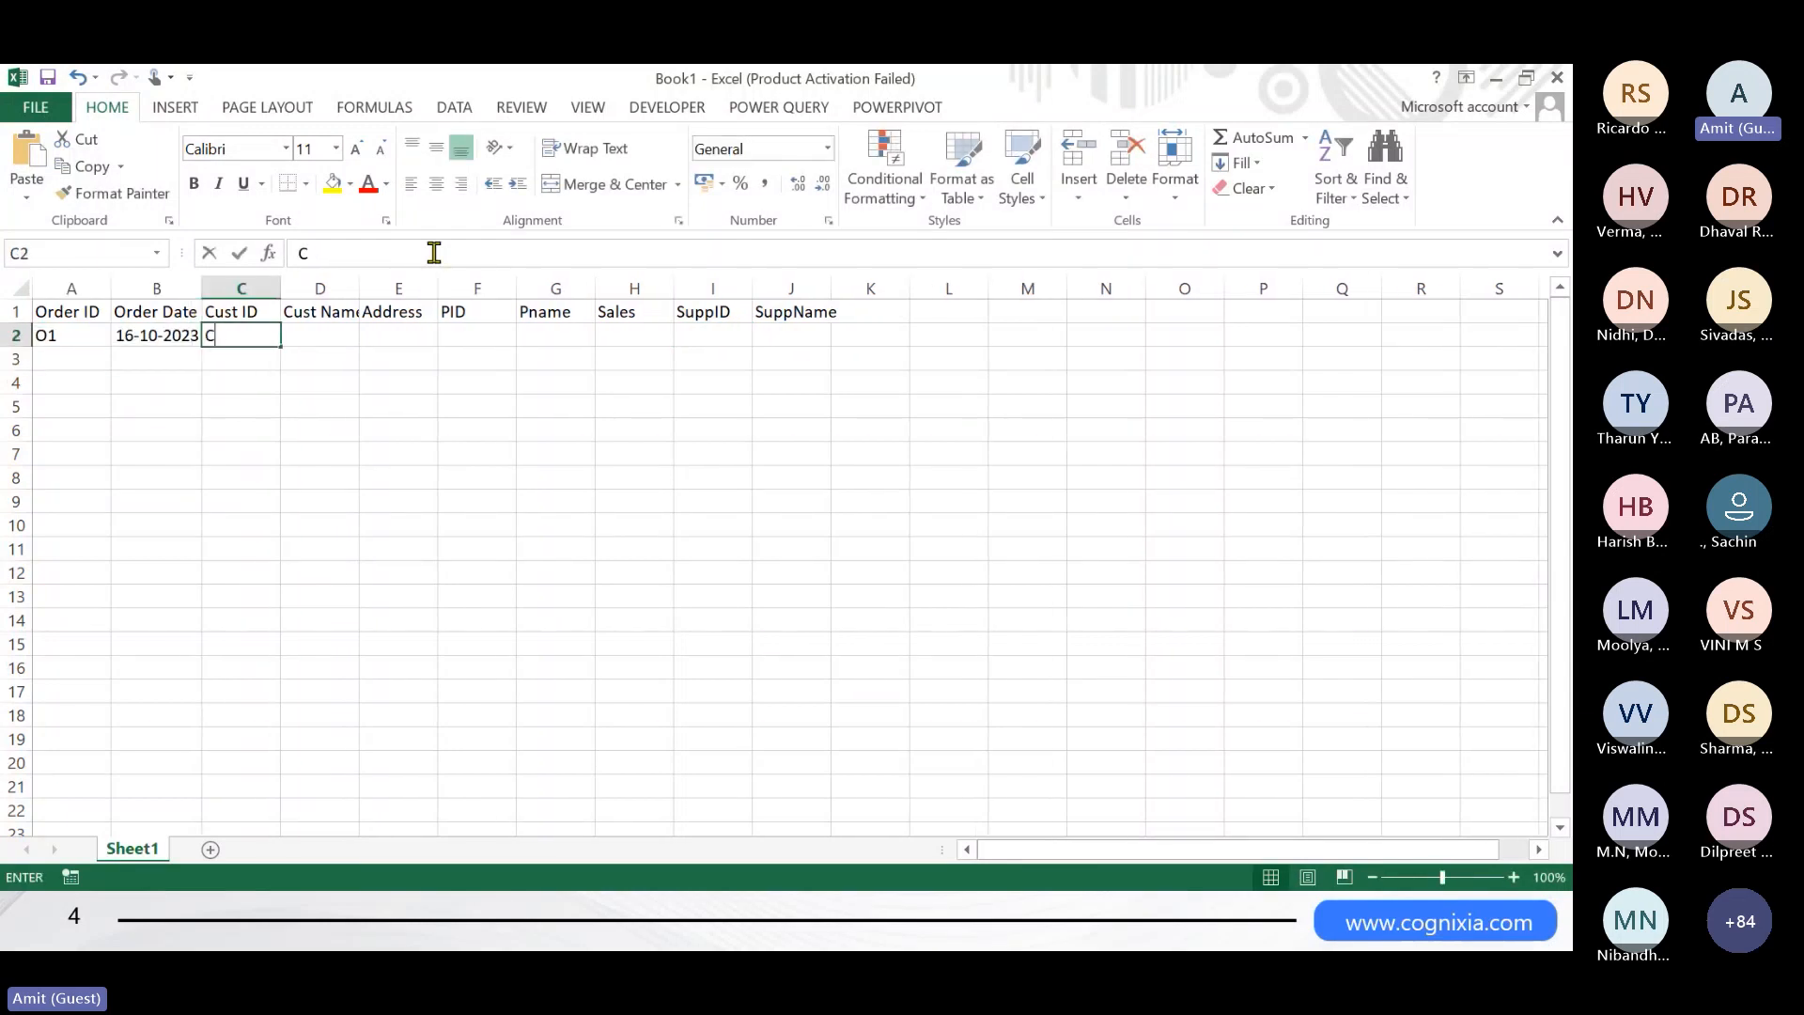
key(Right)
text(Sam)
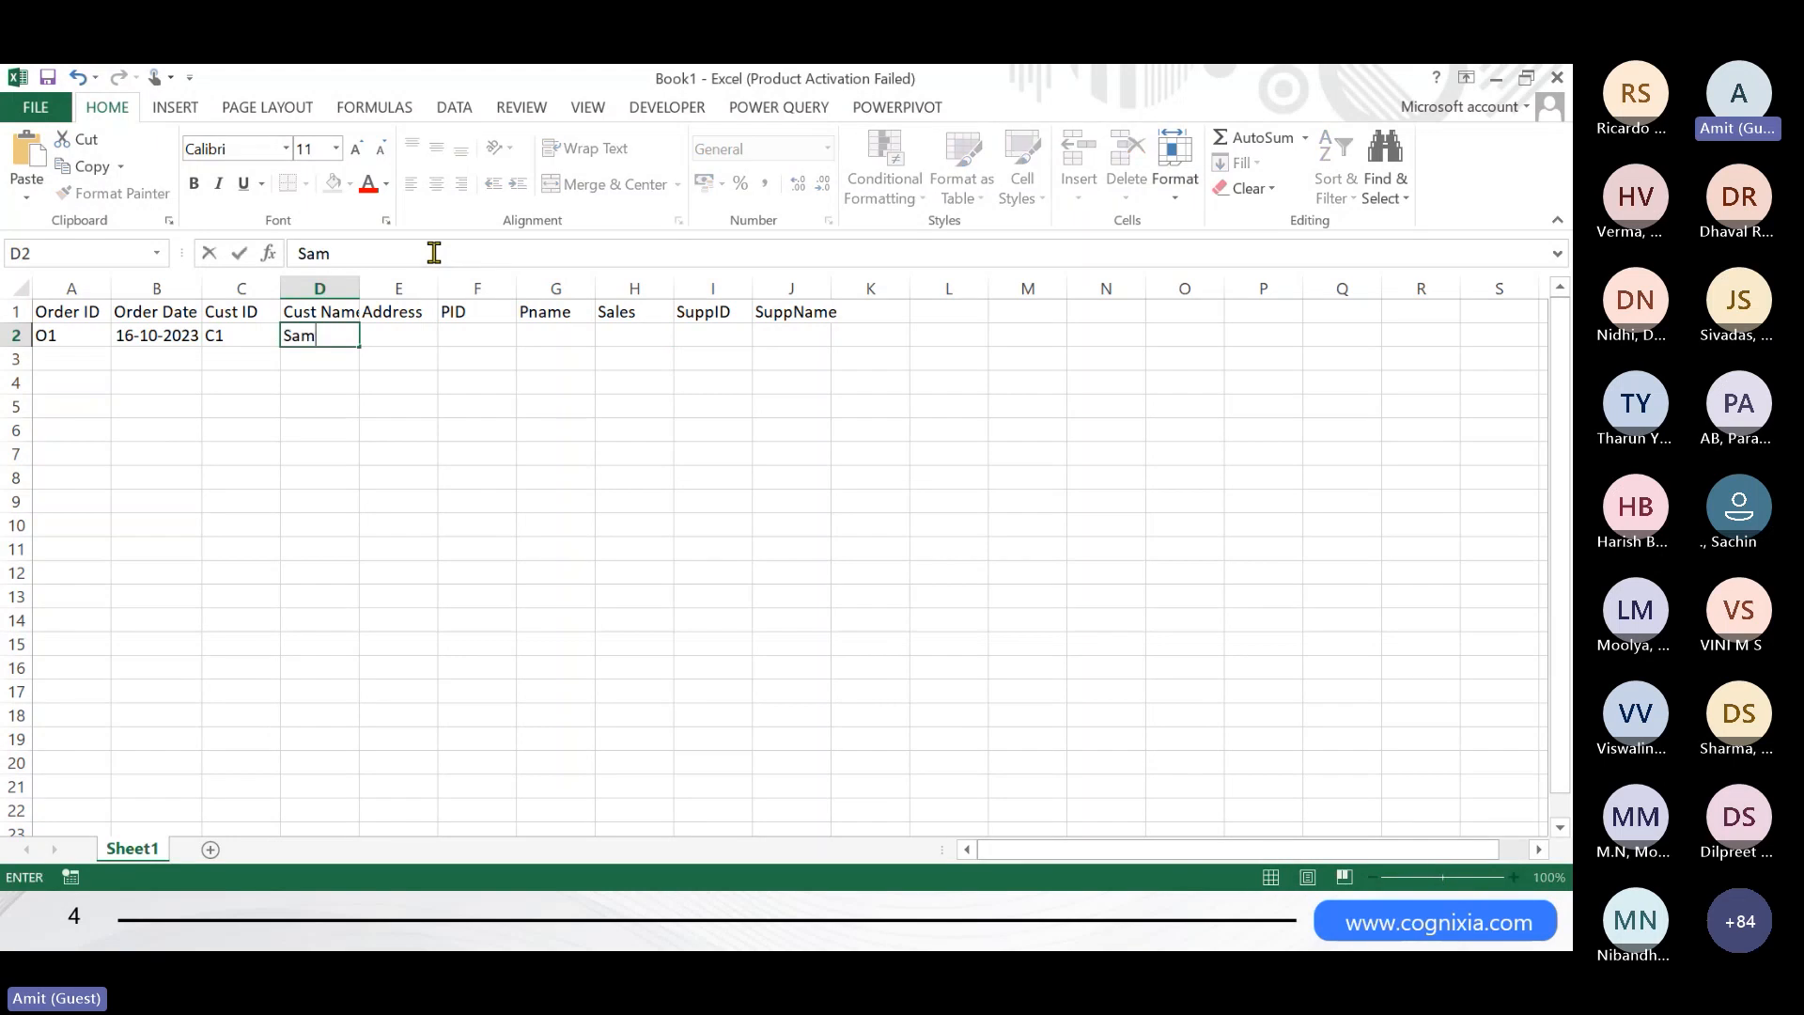
key(Right)
text(Lane )
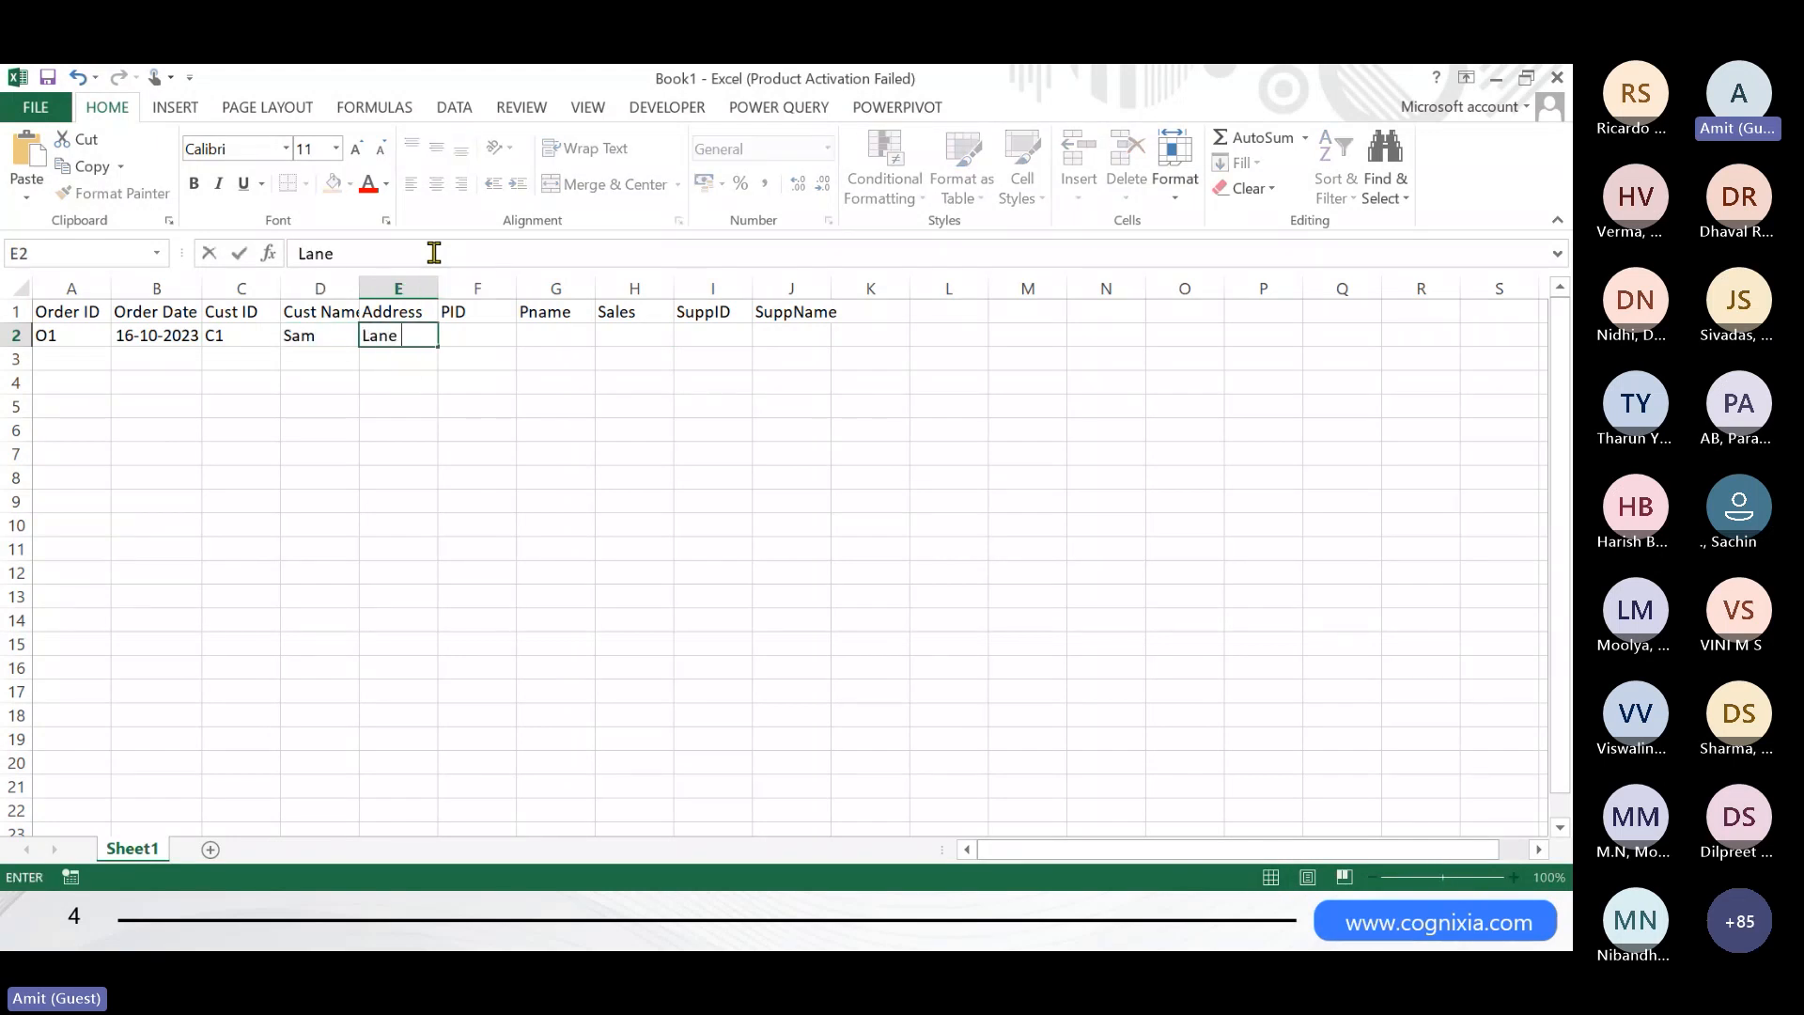
text(1)
key(Right)
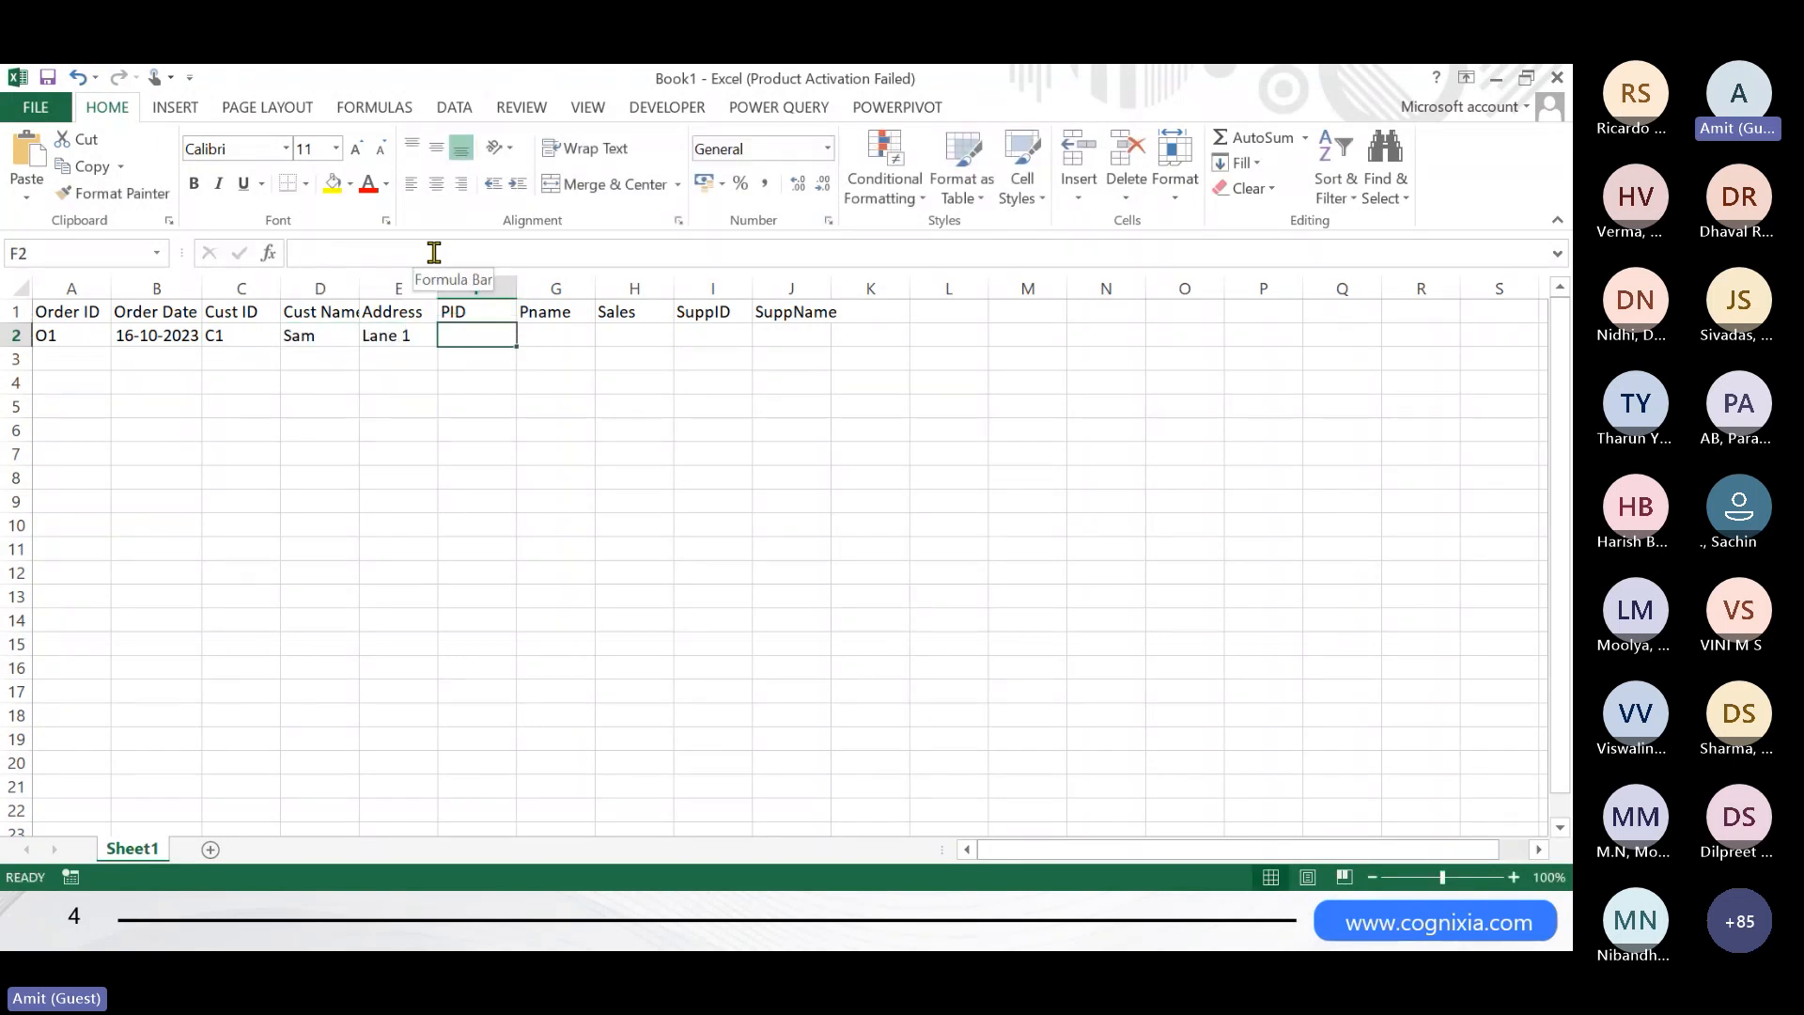
- Enter product ID P1, product name Iphone and sales 30000 in F2 to H2
text(P1)
key(Right)
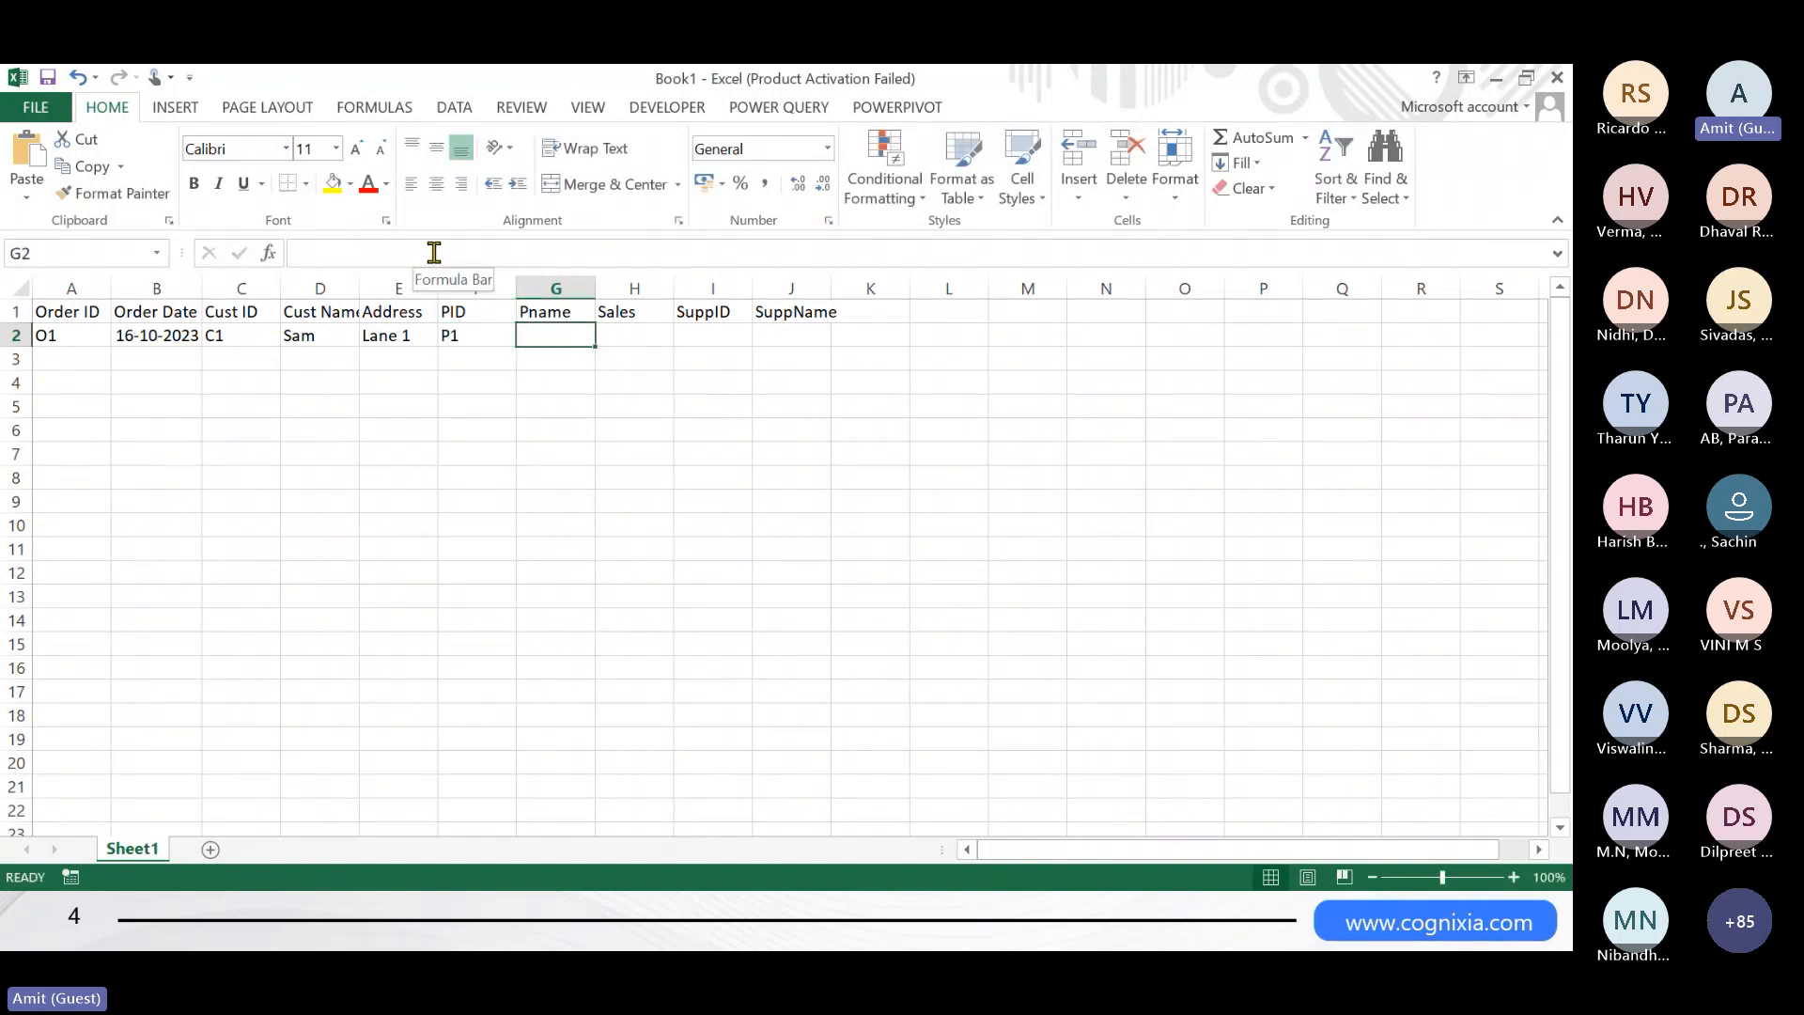
text(Iphone)
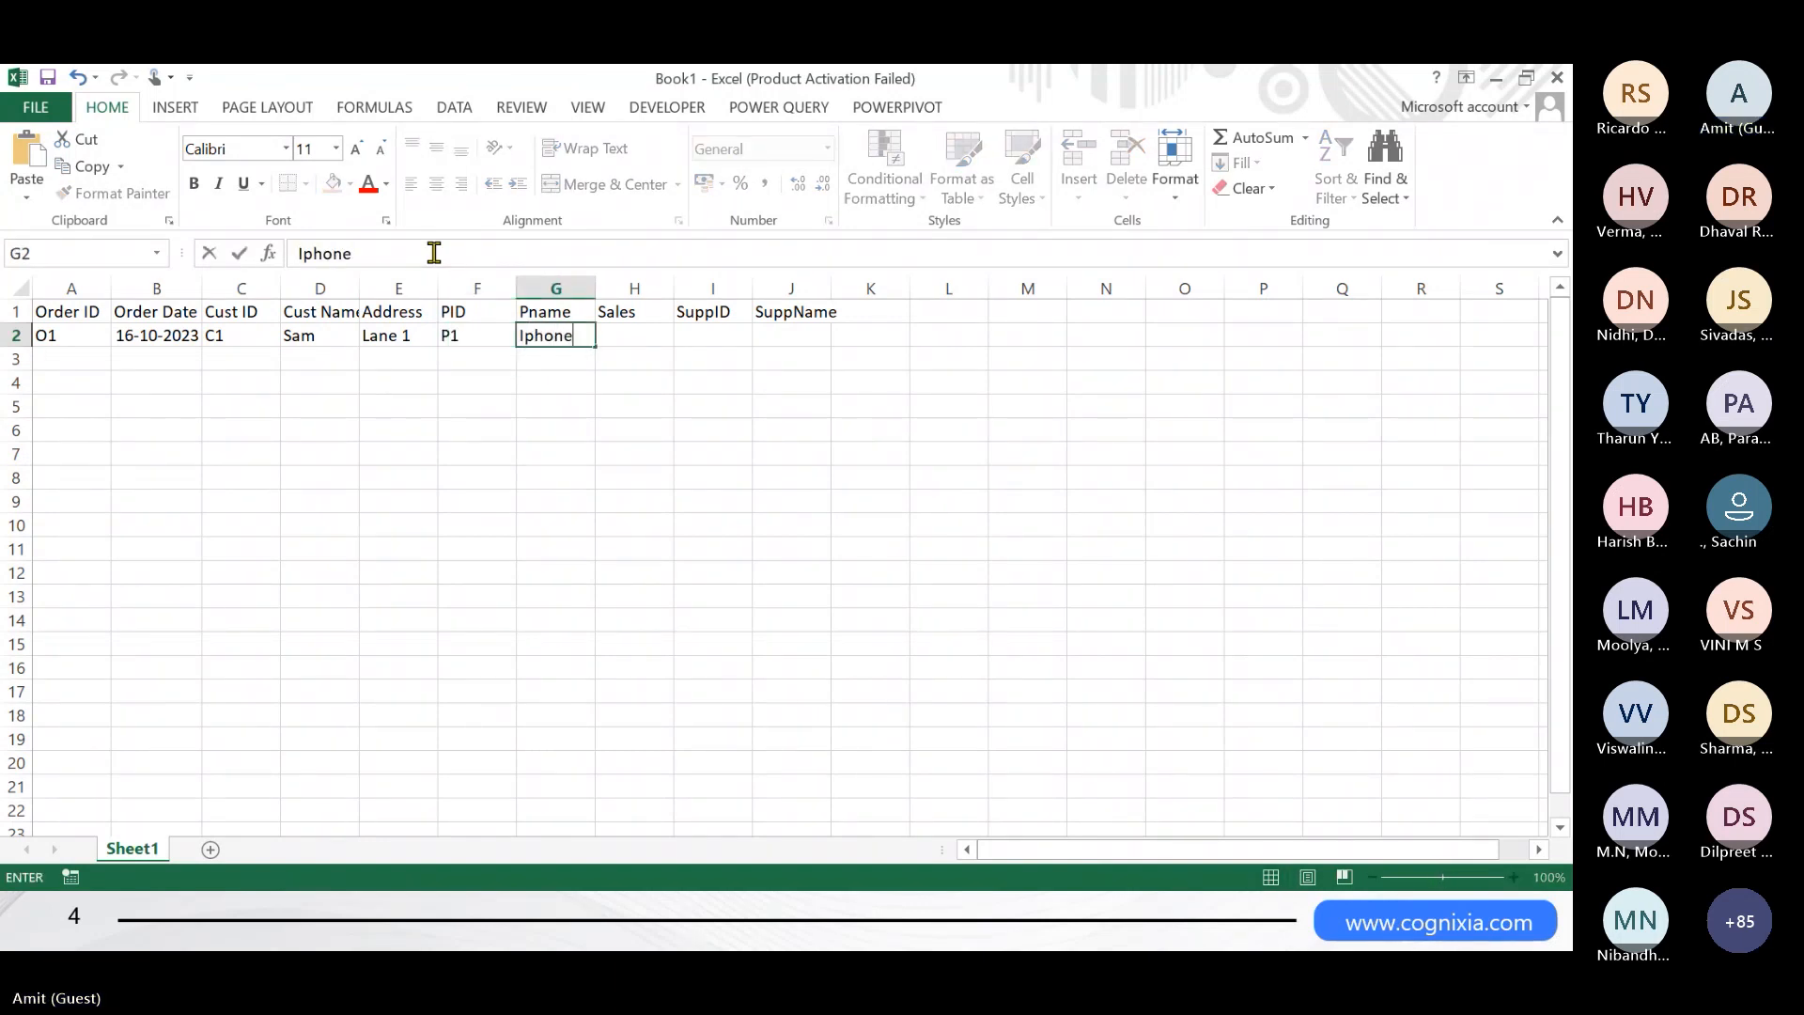
key(Right)
text(3000)
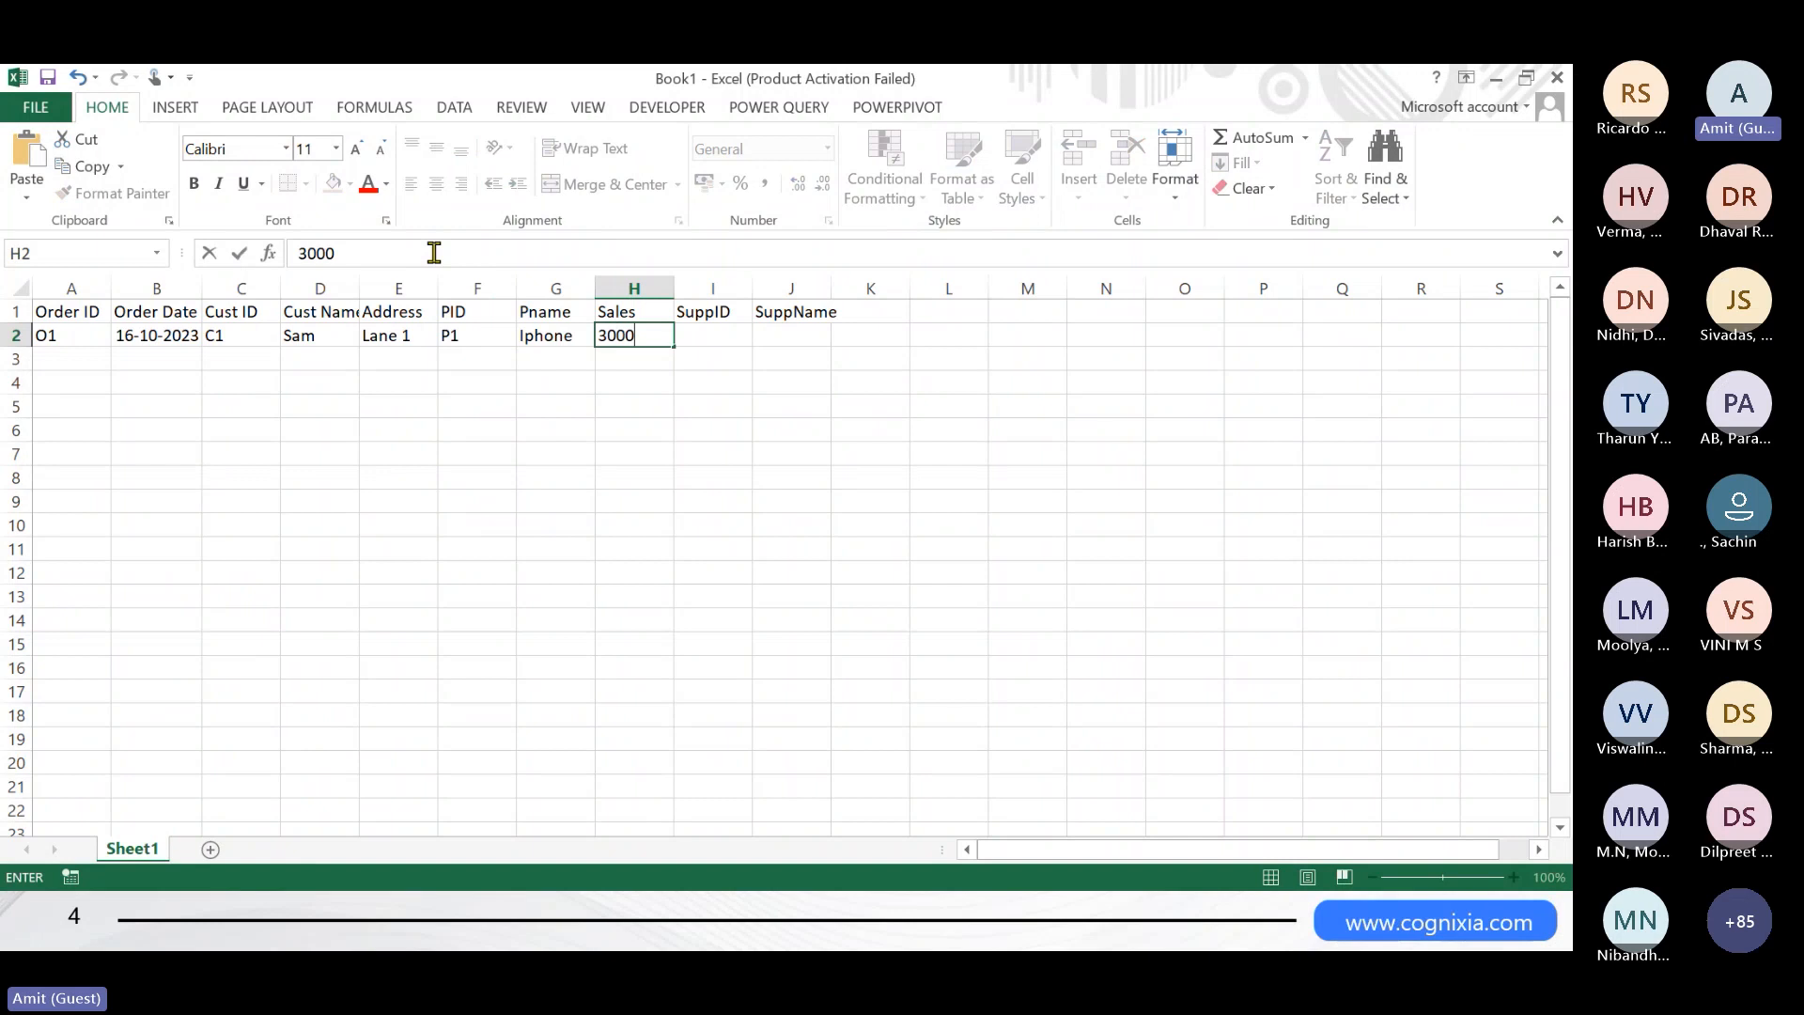
text(0)
- Enter supplier ID S1 in I2 and supplier name ABC Mobiles in J2
key(Right)
text(S1)
key(Right)
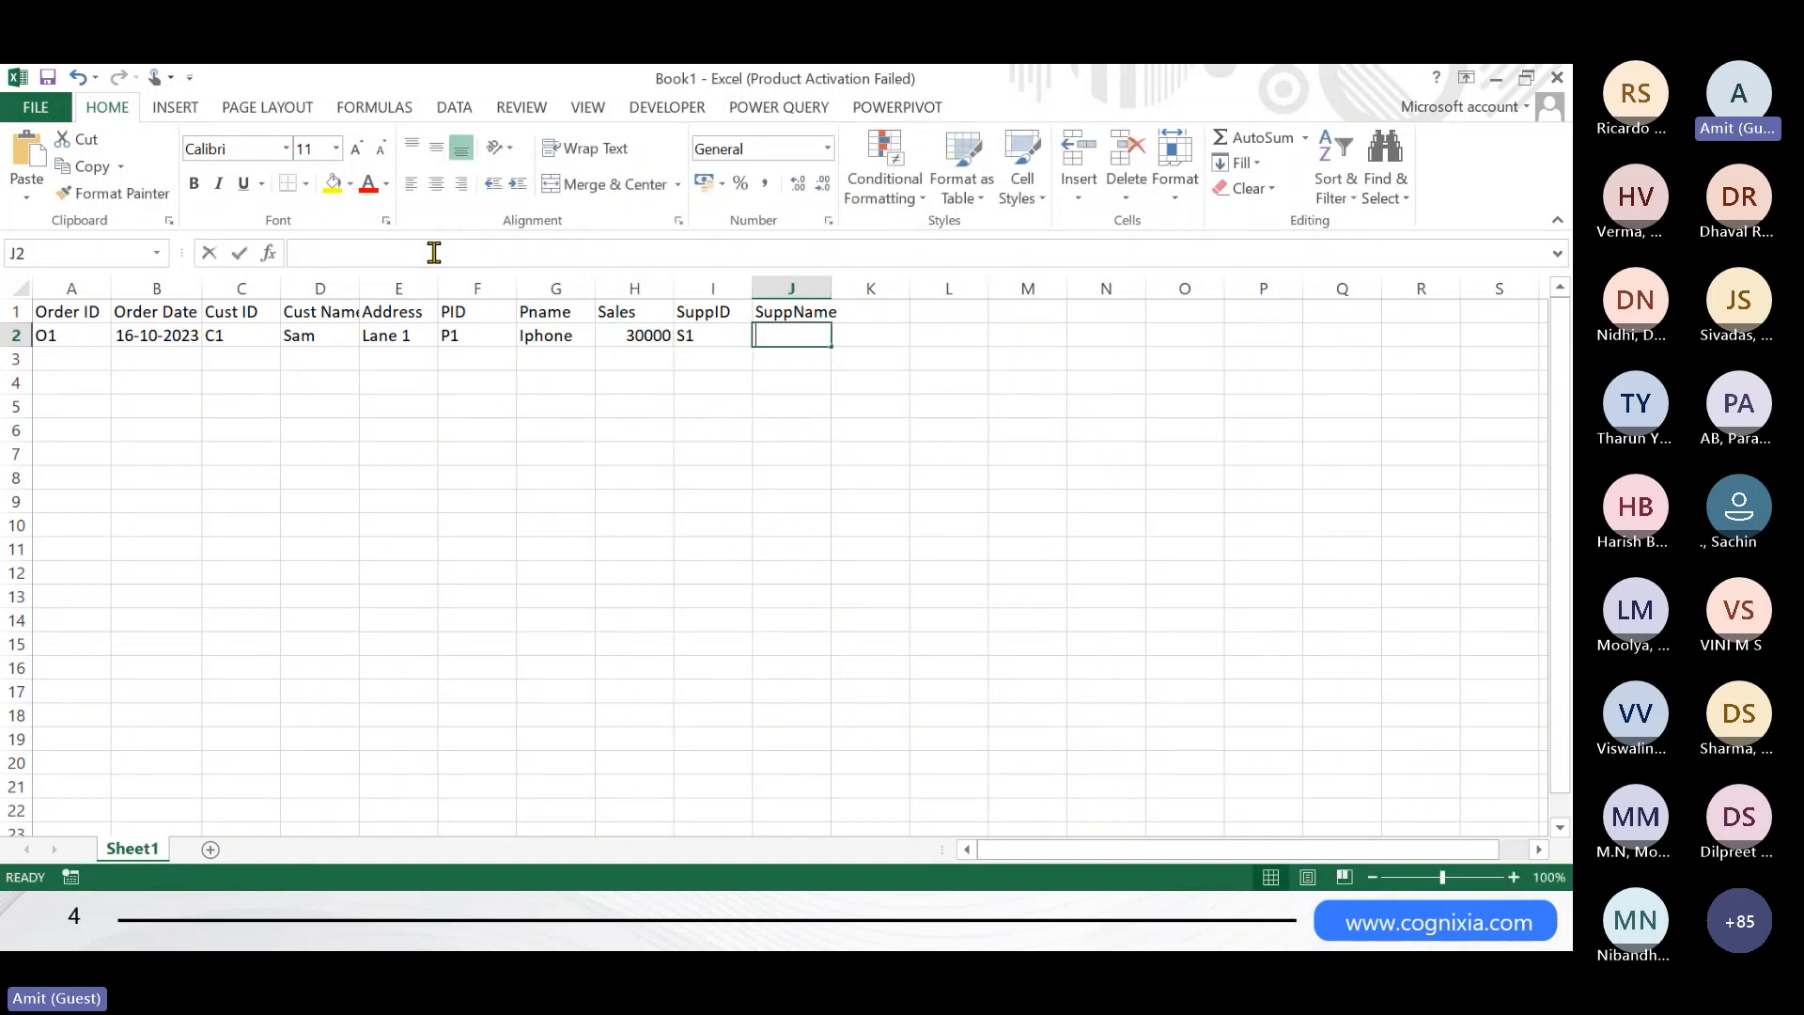
text(ABC Mobi)
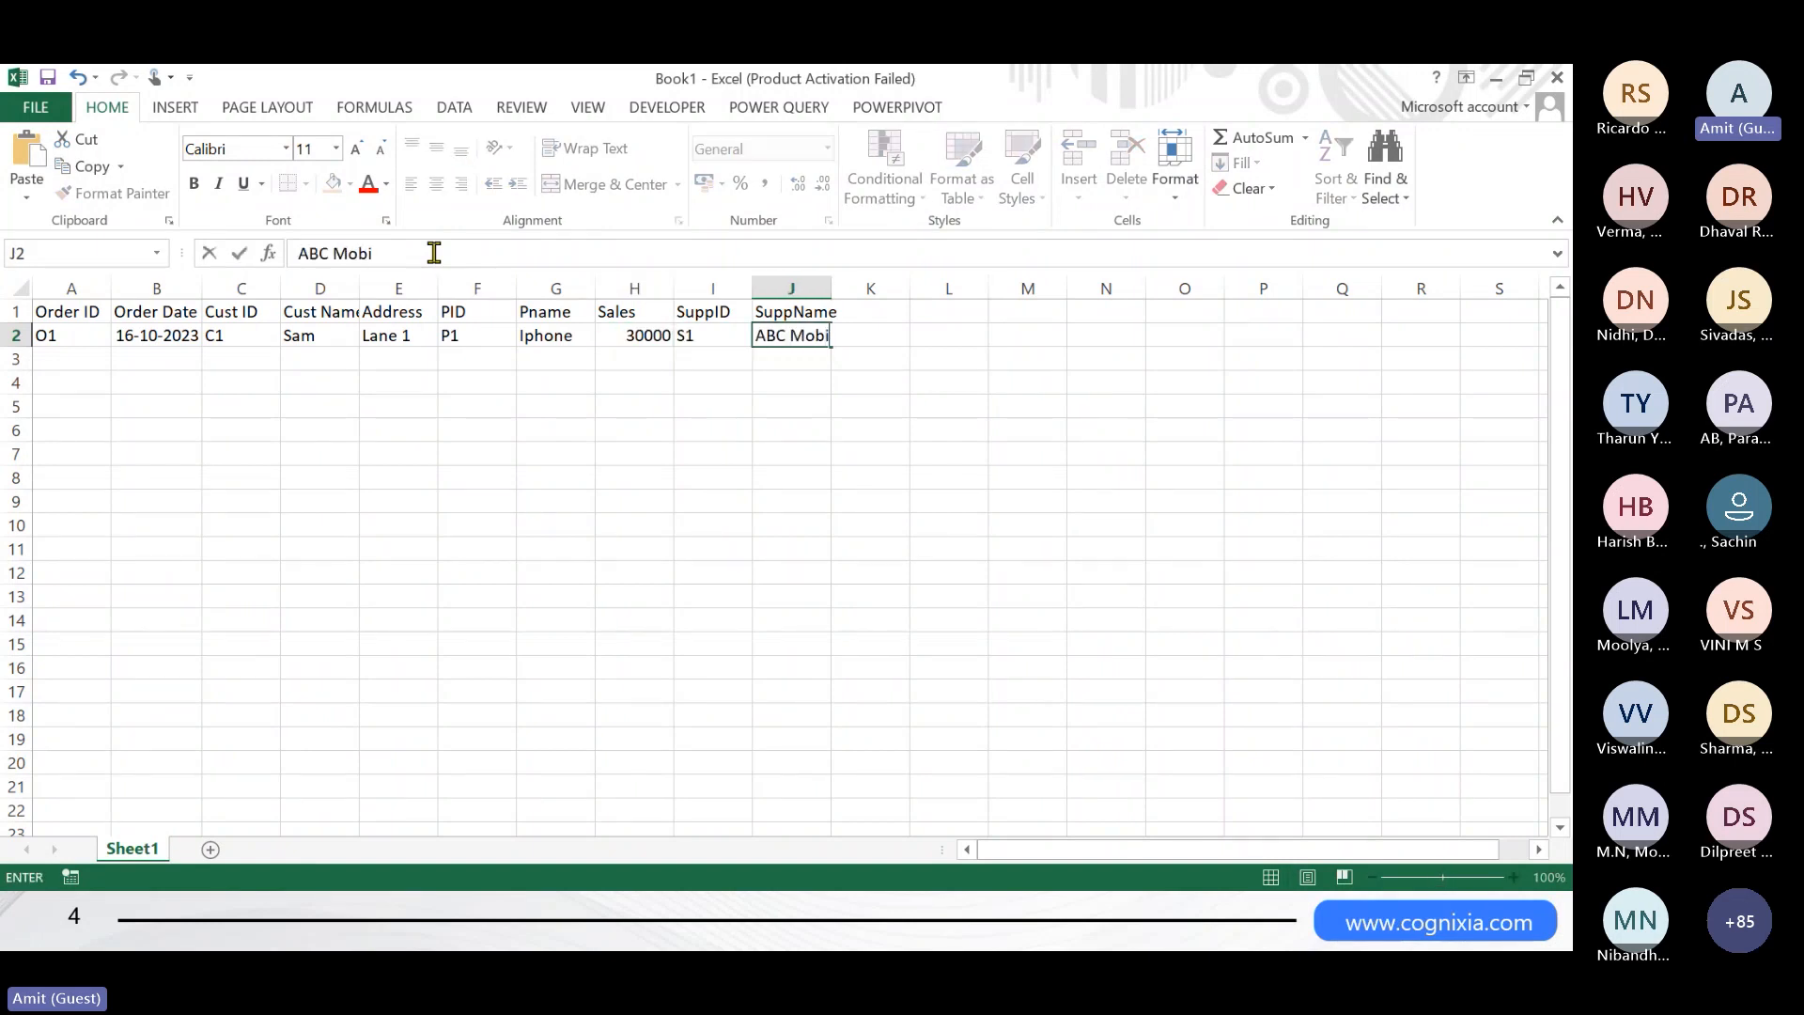
text(les)
key(Return)
- Make the header row from A1 to J1 bold
key(Home)
key(Up)
key(Up)
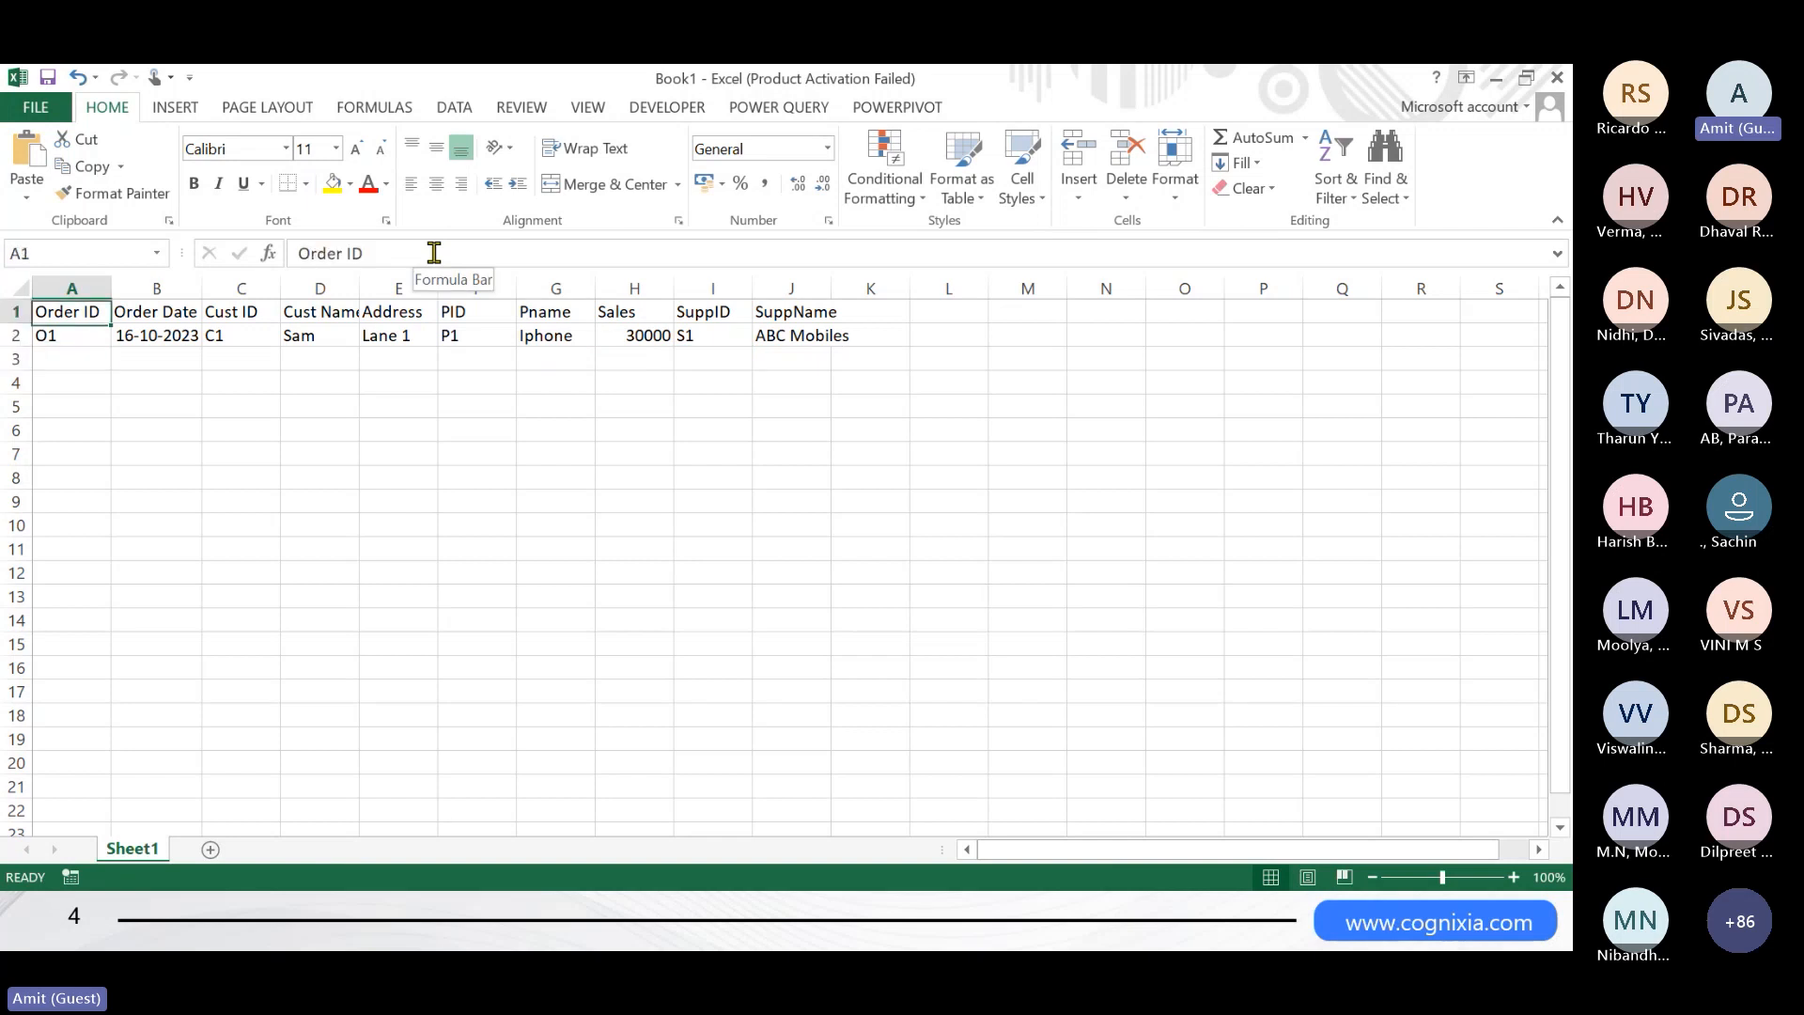
key(ctrl+shift+Right)
key(ctrl+b)
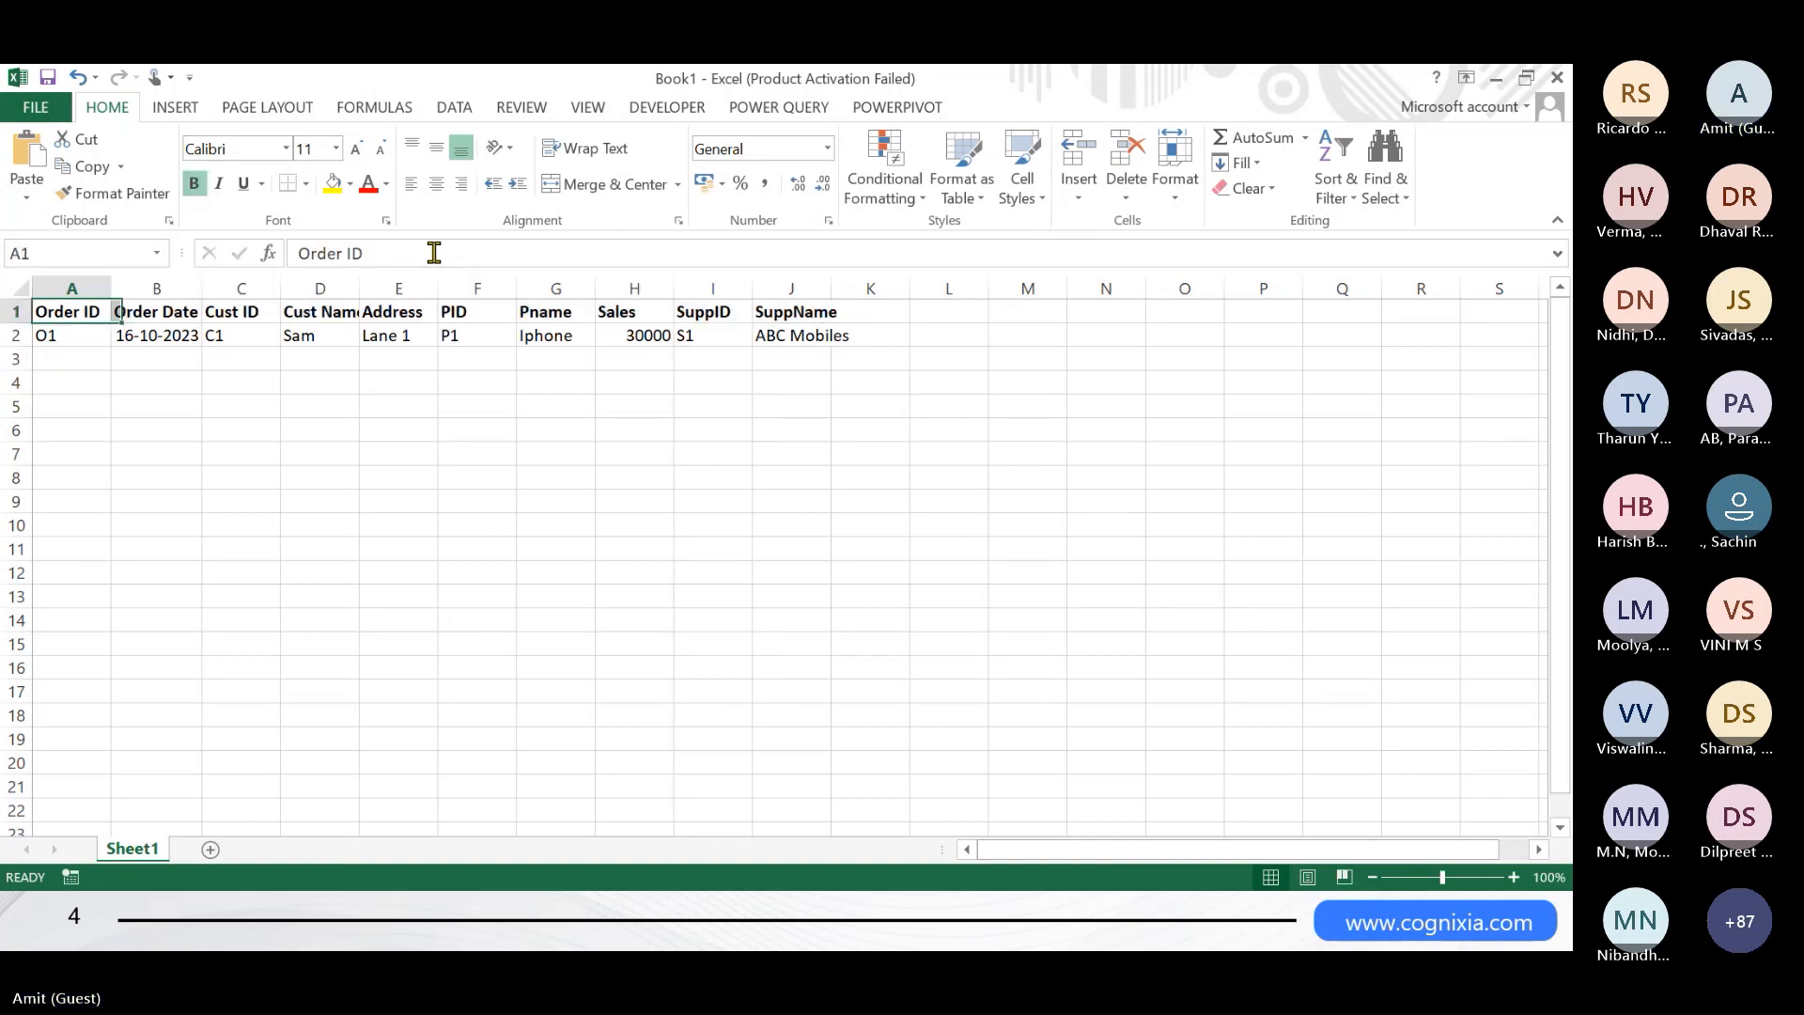
- Enter the second order's ID in A3 and copy the order date from B2 down to B3
key(Down)
key(Down)
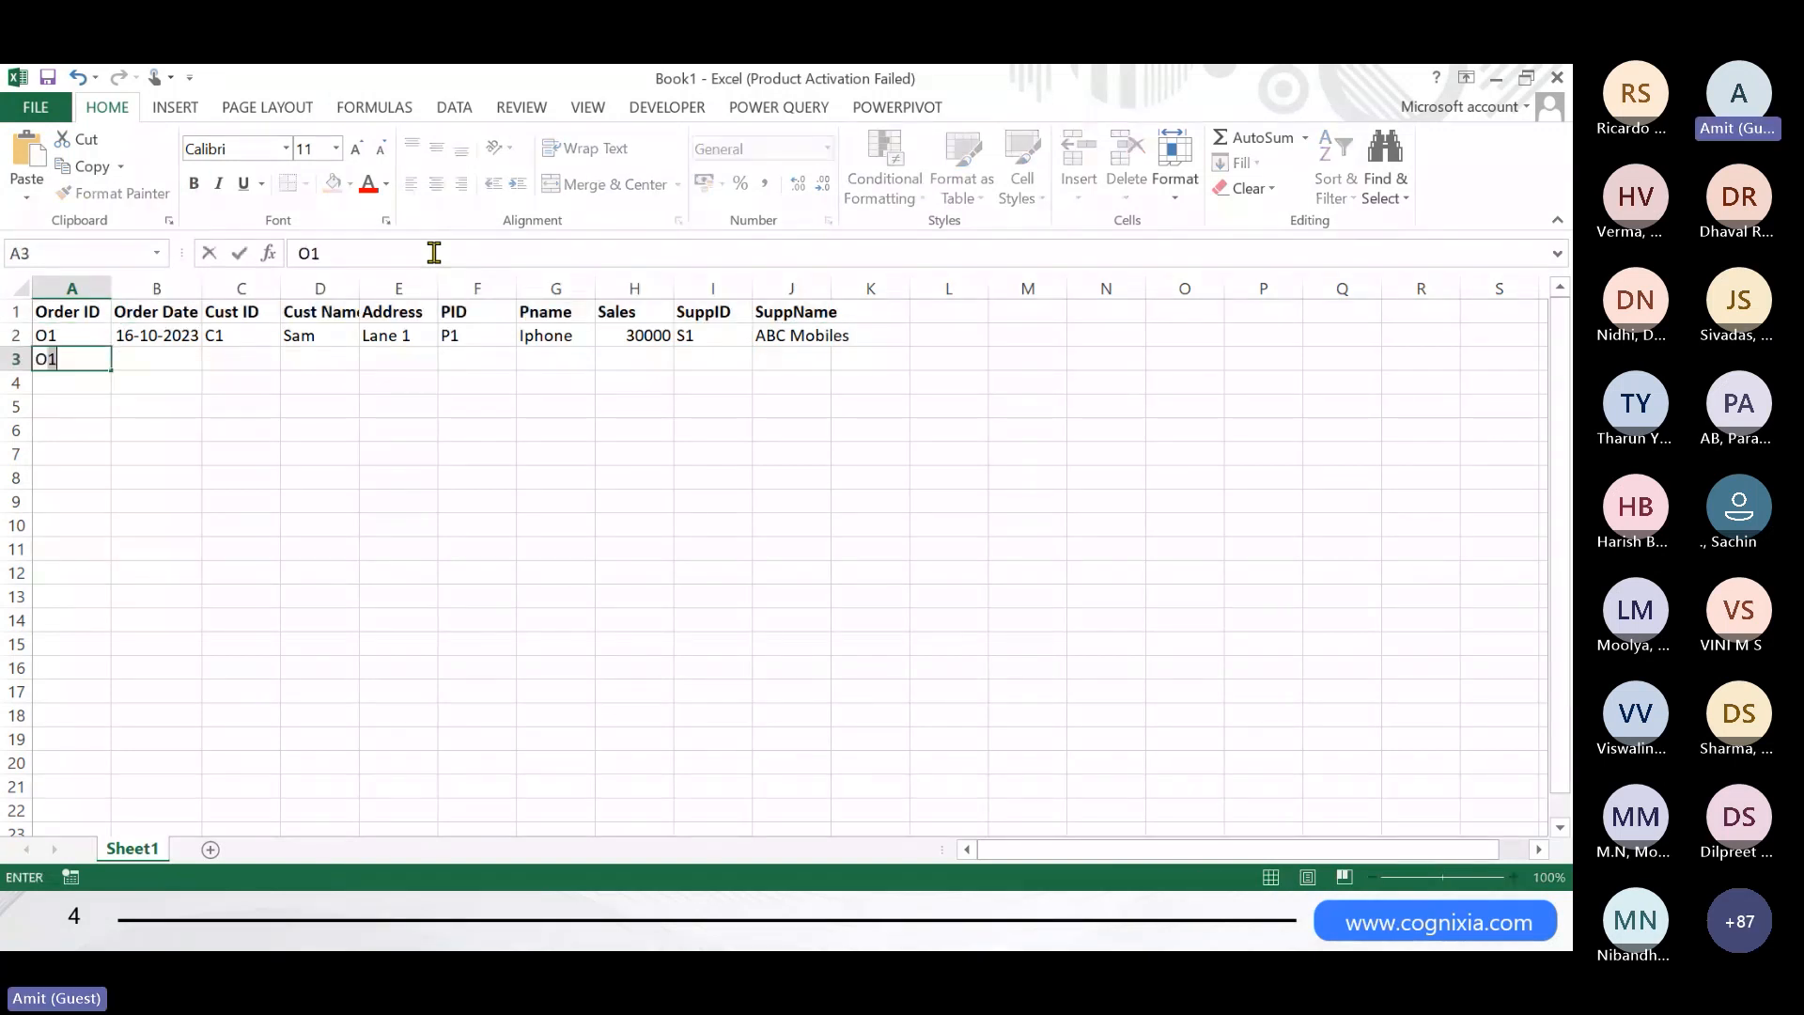
text(O2)
key(Tab)
key(ctrl+d)
key(Tab)
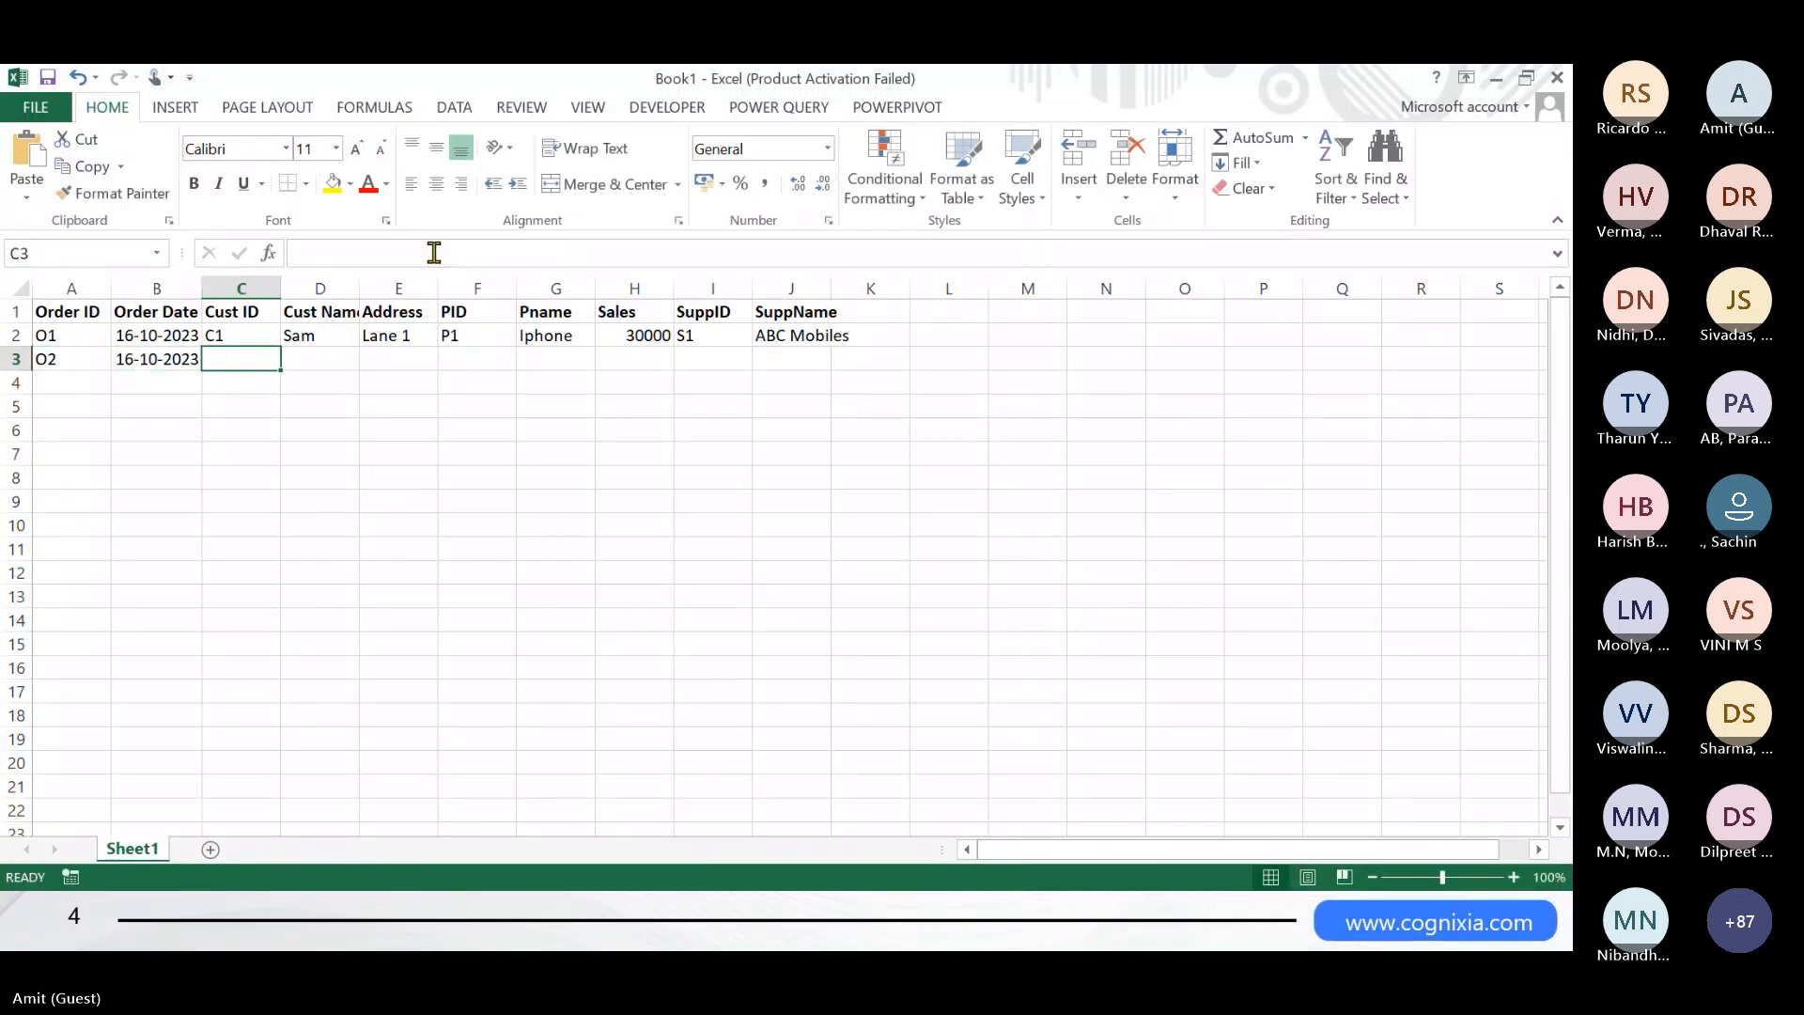
- Fill in the second order's customer ID, customer name and address in C3 to E3
text(C2)
key(Tab)
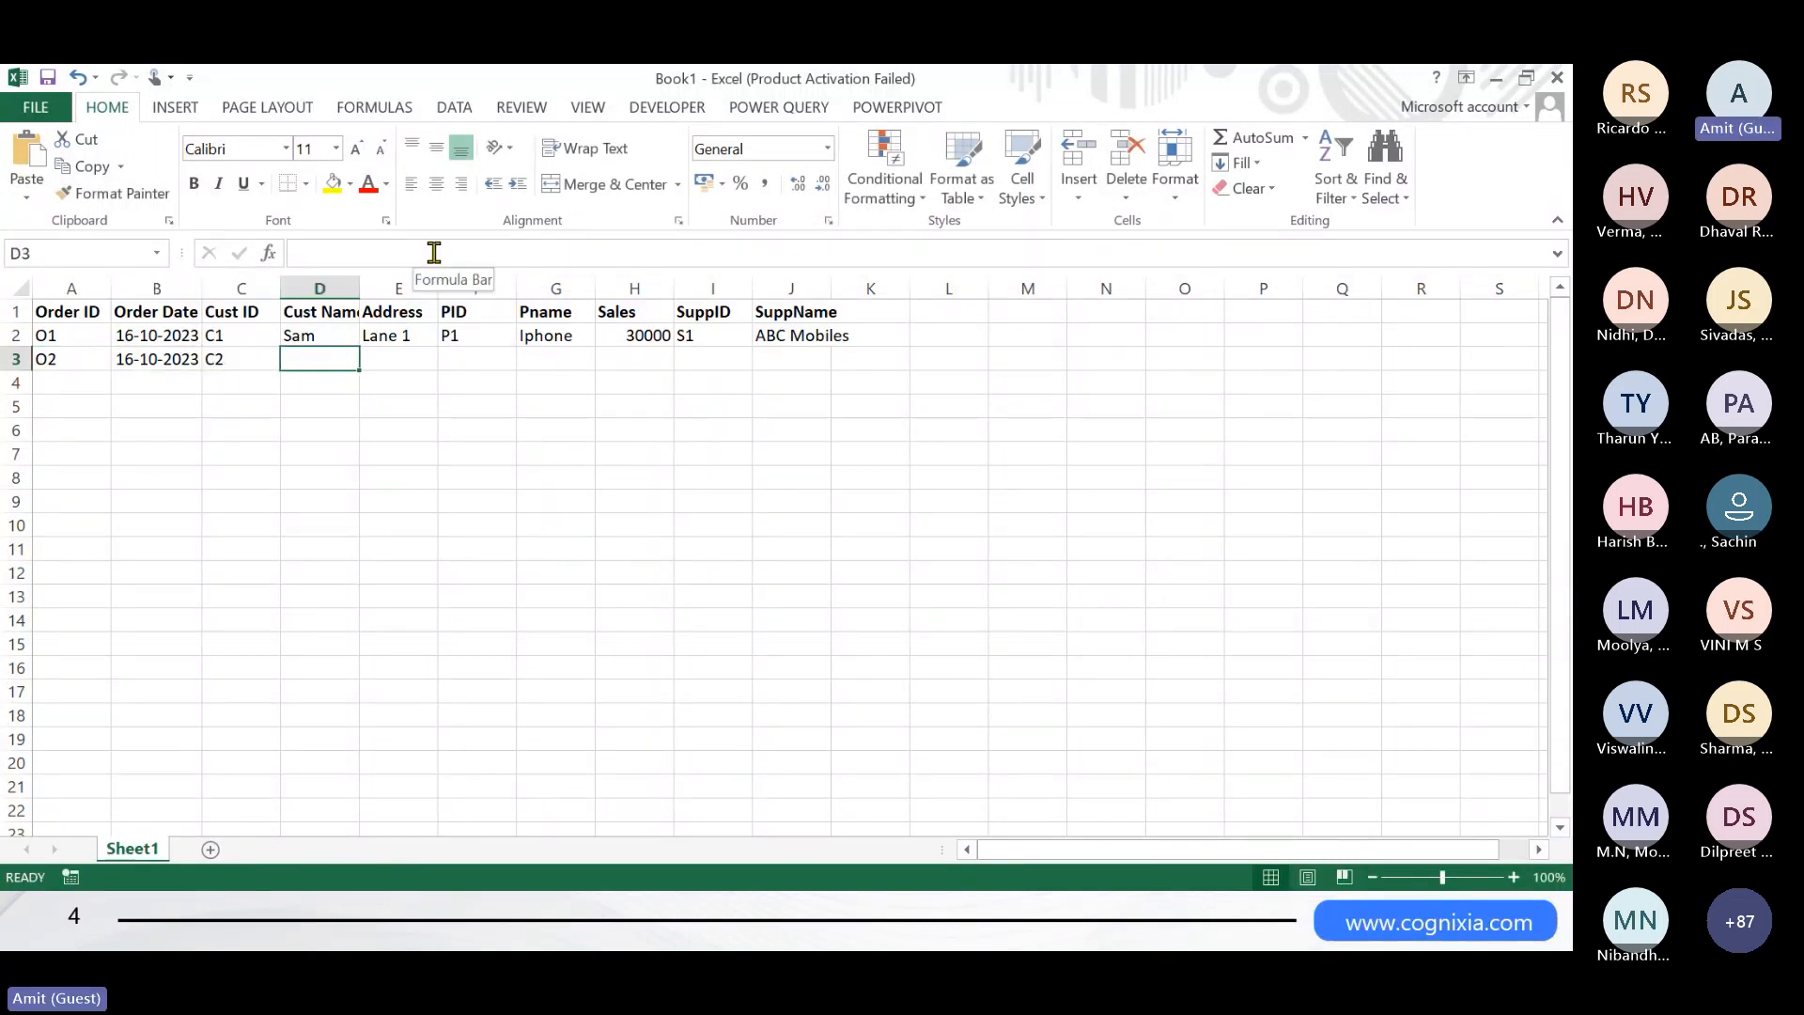
text(John)
key(Tab)
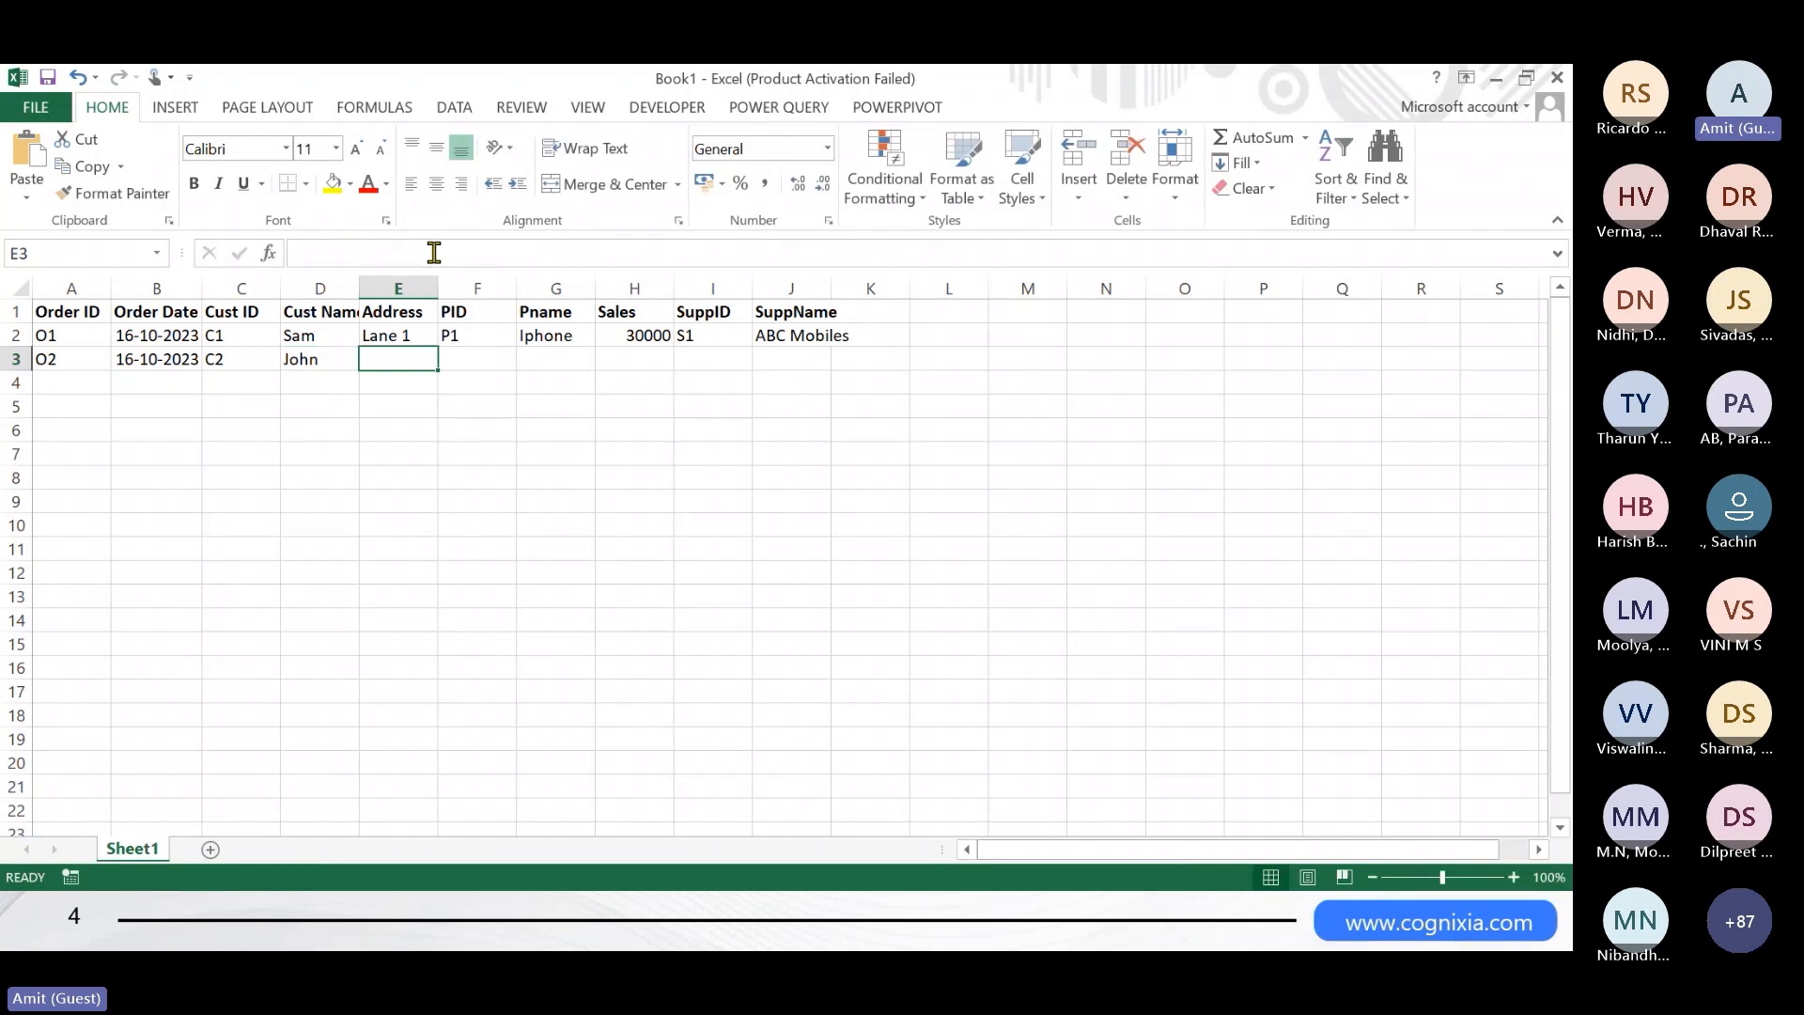
text(Lane 2)
key(Tab)
- Fill the product, sales and supplier values from F2:J2 down into row 3
key(Up)
key(shift+Down)
key(shift+Right)
key(shift+Right)
key(shift+Right)
key(shift+Right)
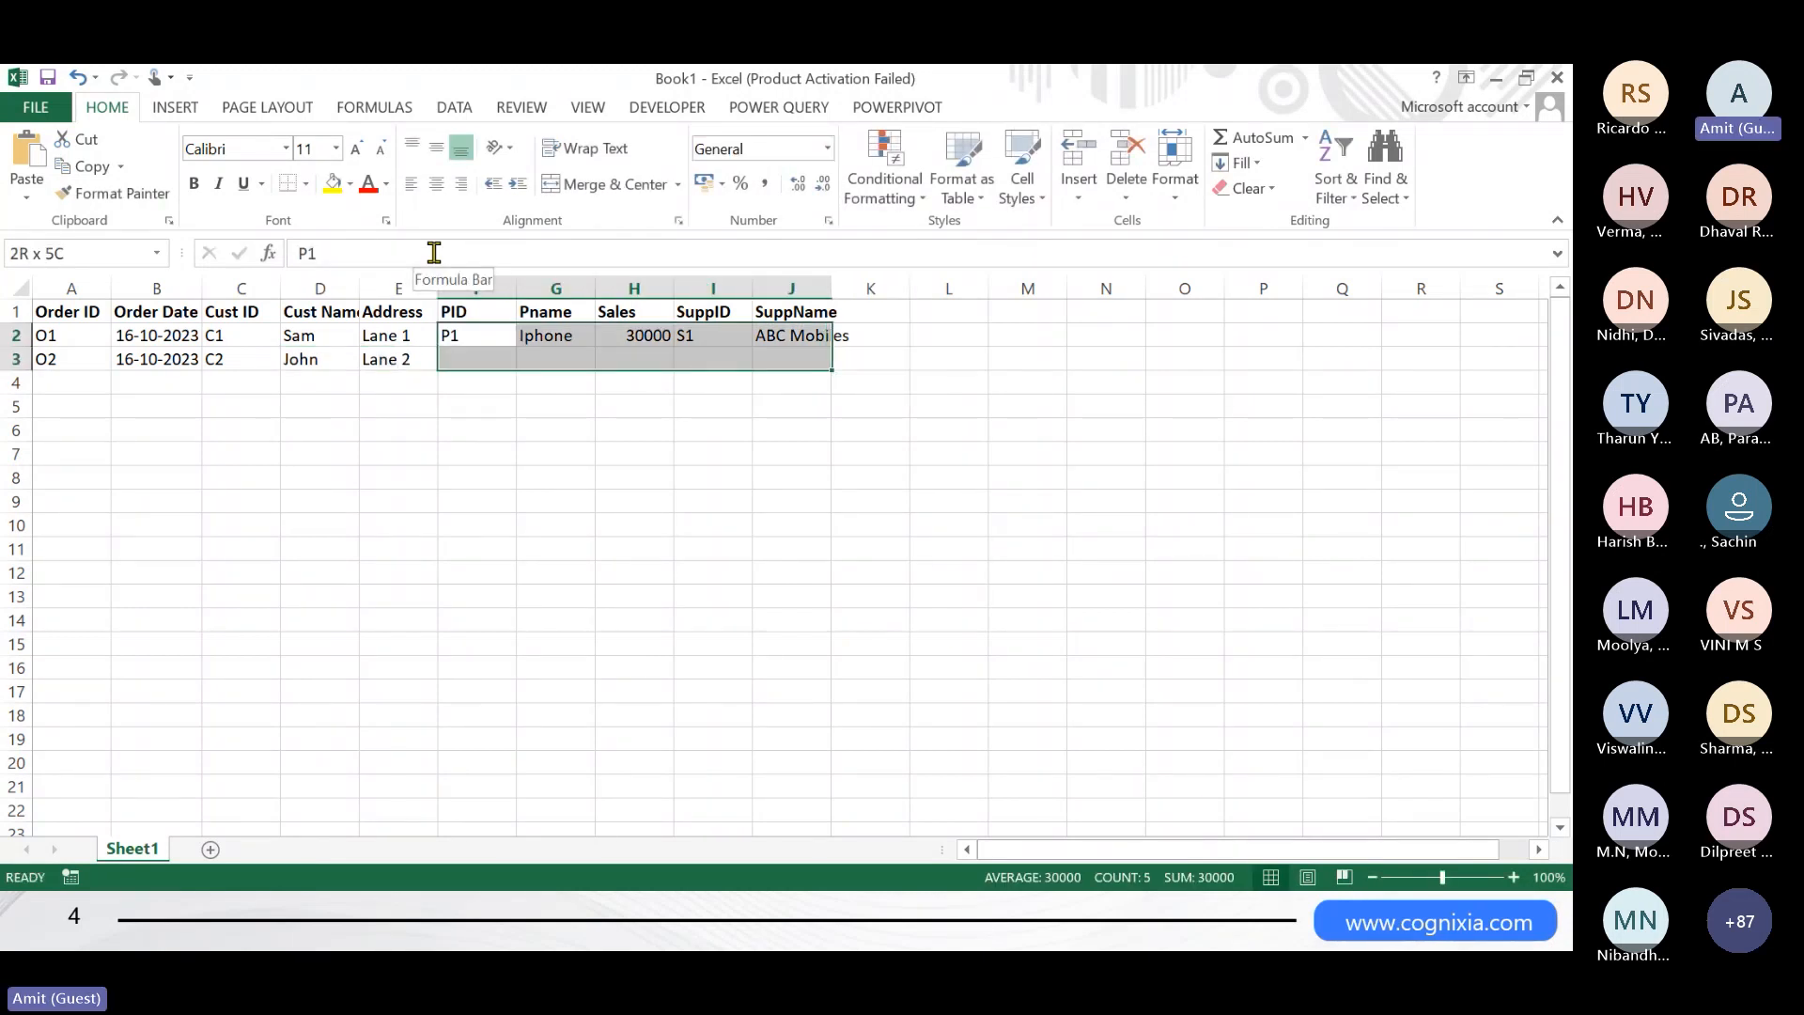
key(ctrl+d)
- Enter the third order's ID in A4 and copy the order date from B3 down to B4
key(Left)
key(Home)
key(Down)
key(Down)
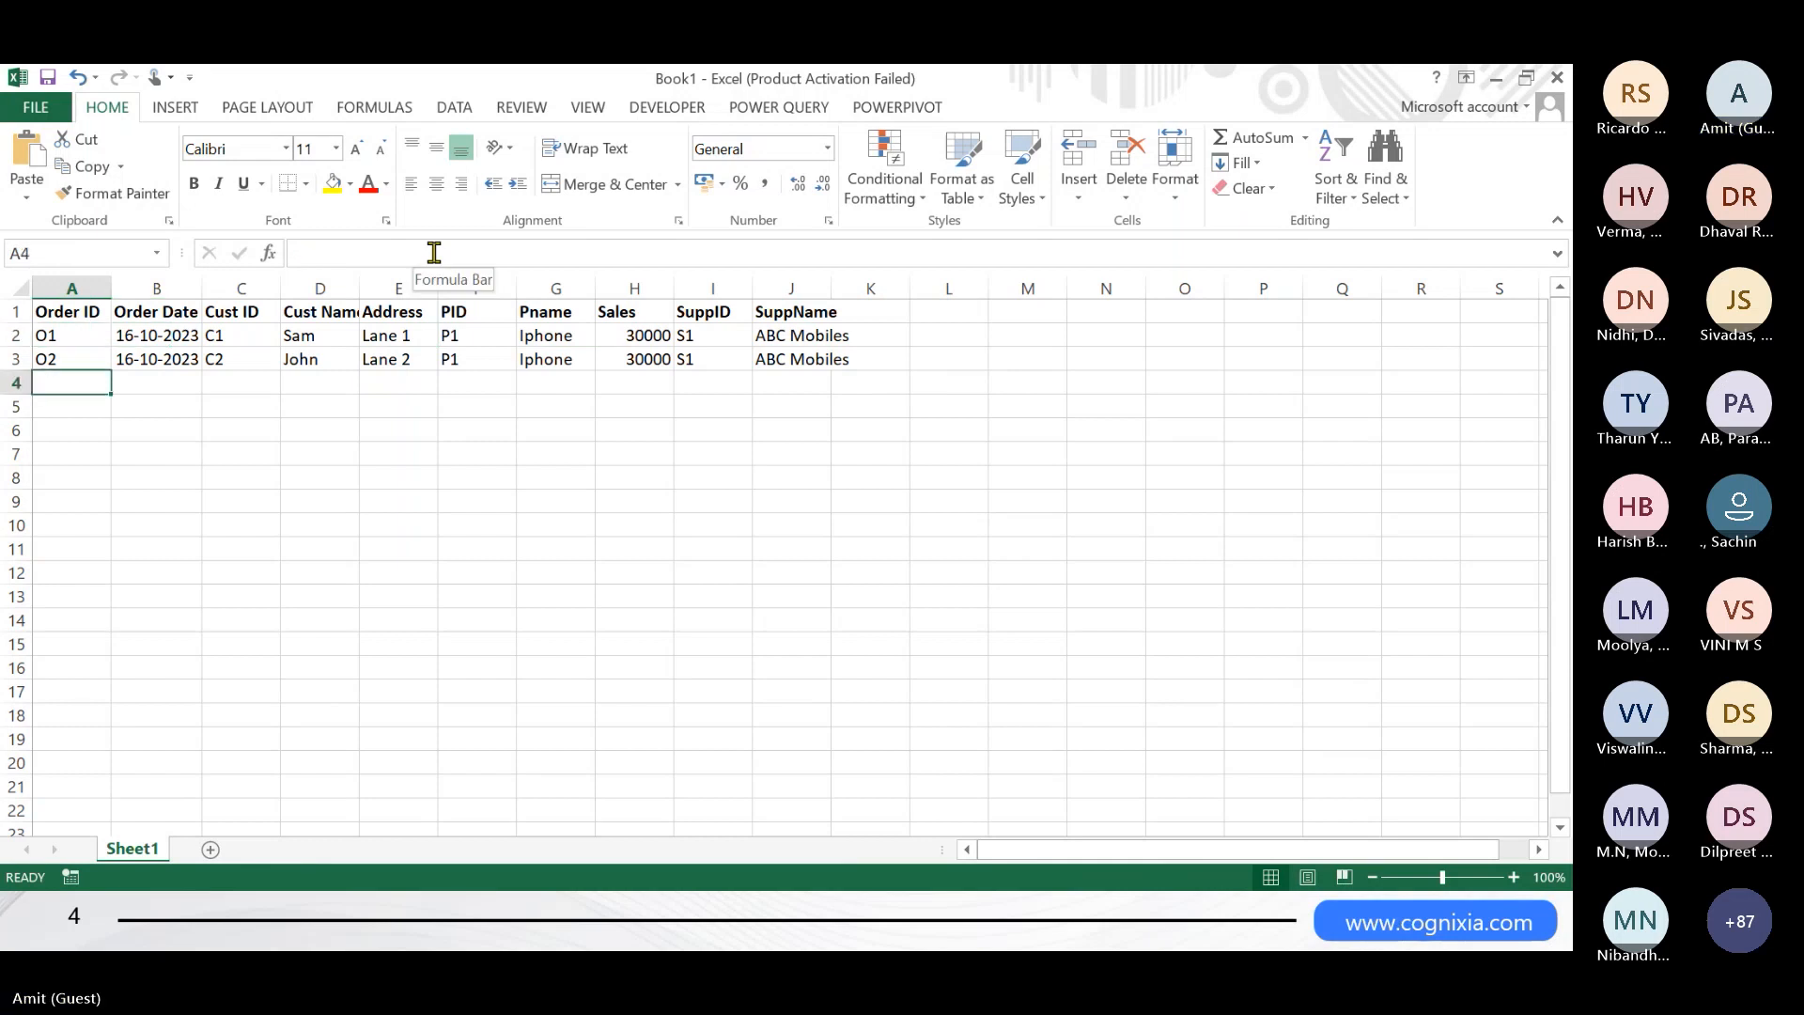
text(O3)
key(Tab)
key(ctrl+d)
key(Tab)
- Fill in the third order's customer ID, customer name and address in C4 to E4
text(C3)
key(Tab)
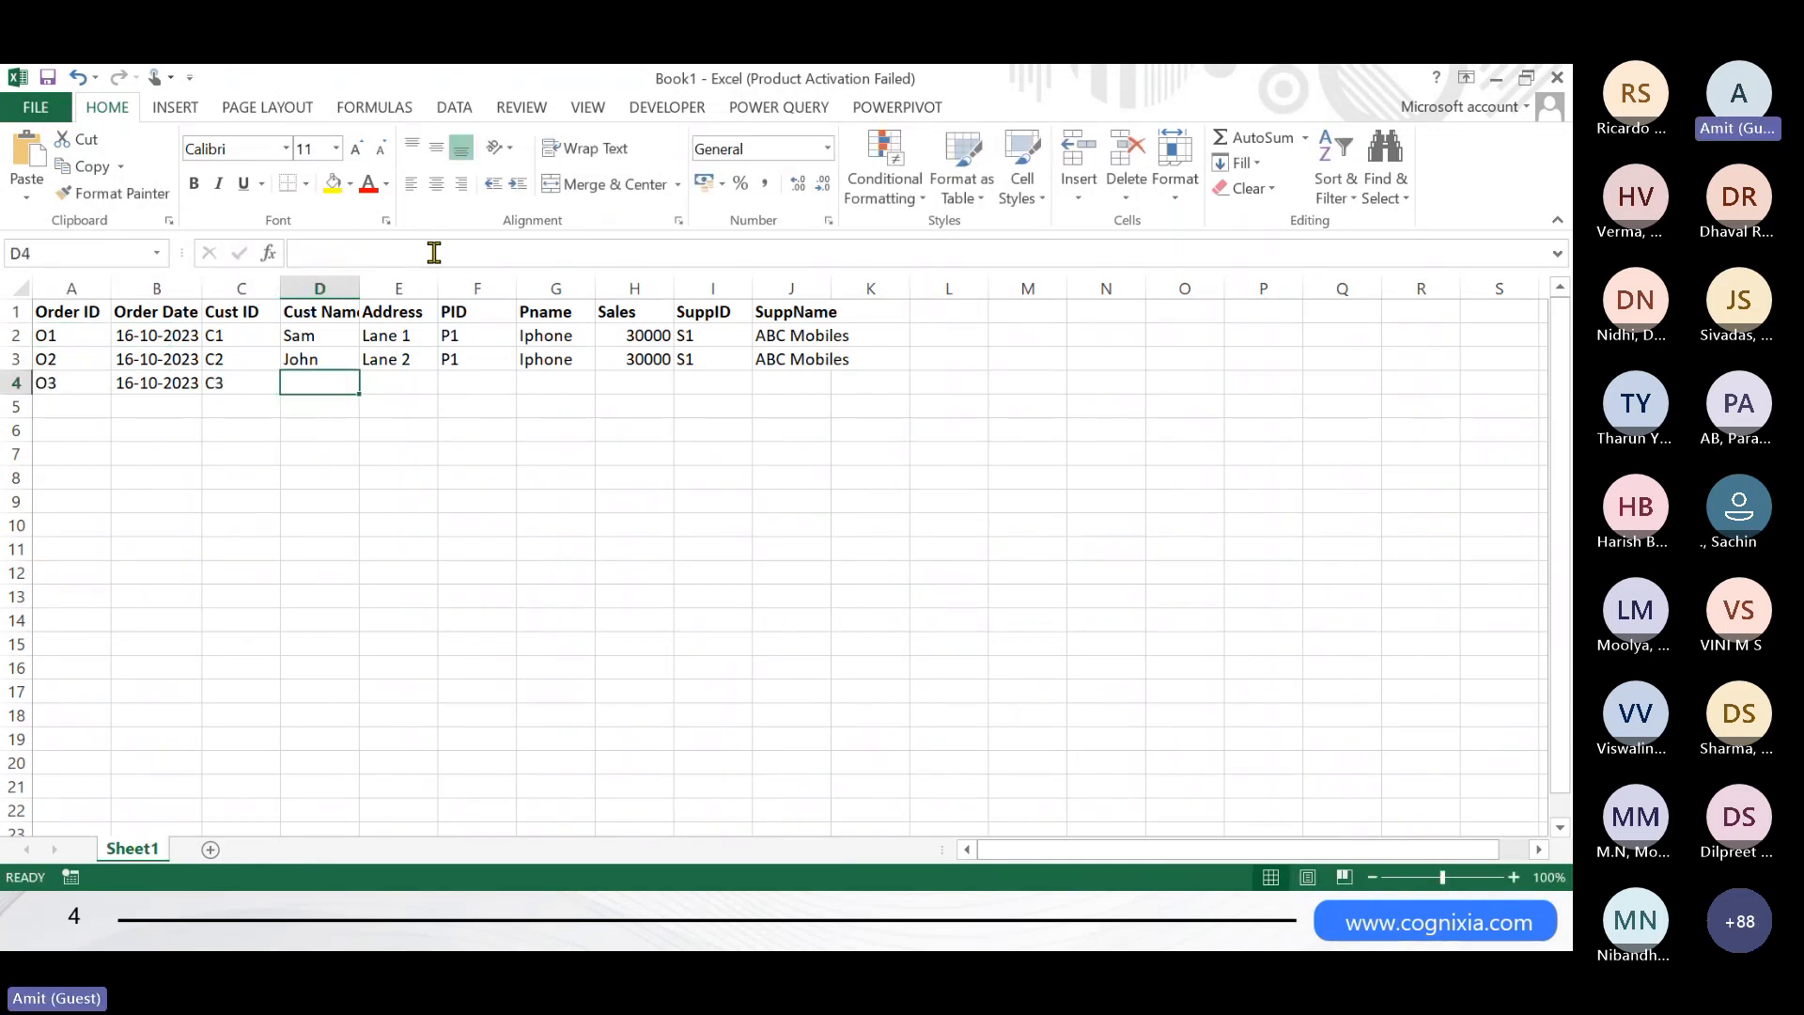
text(Leo)
key(Tab)
key(Up)
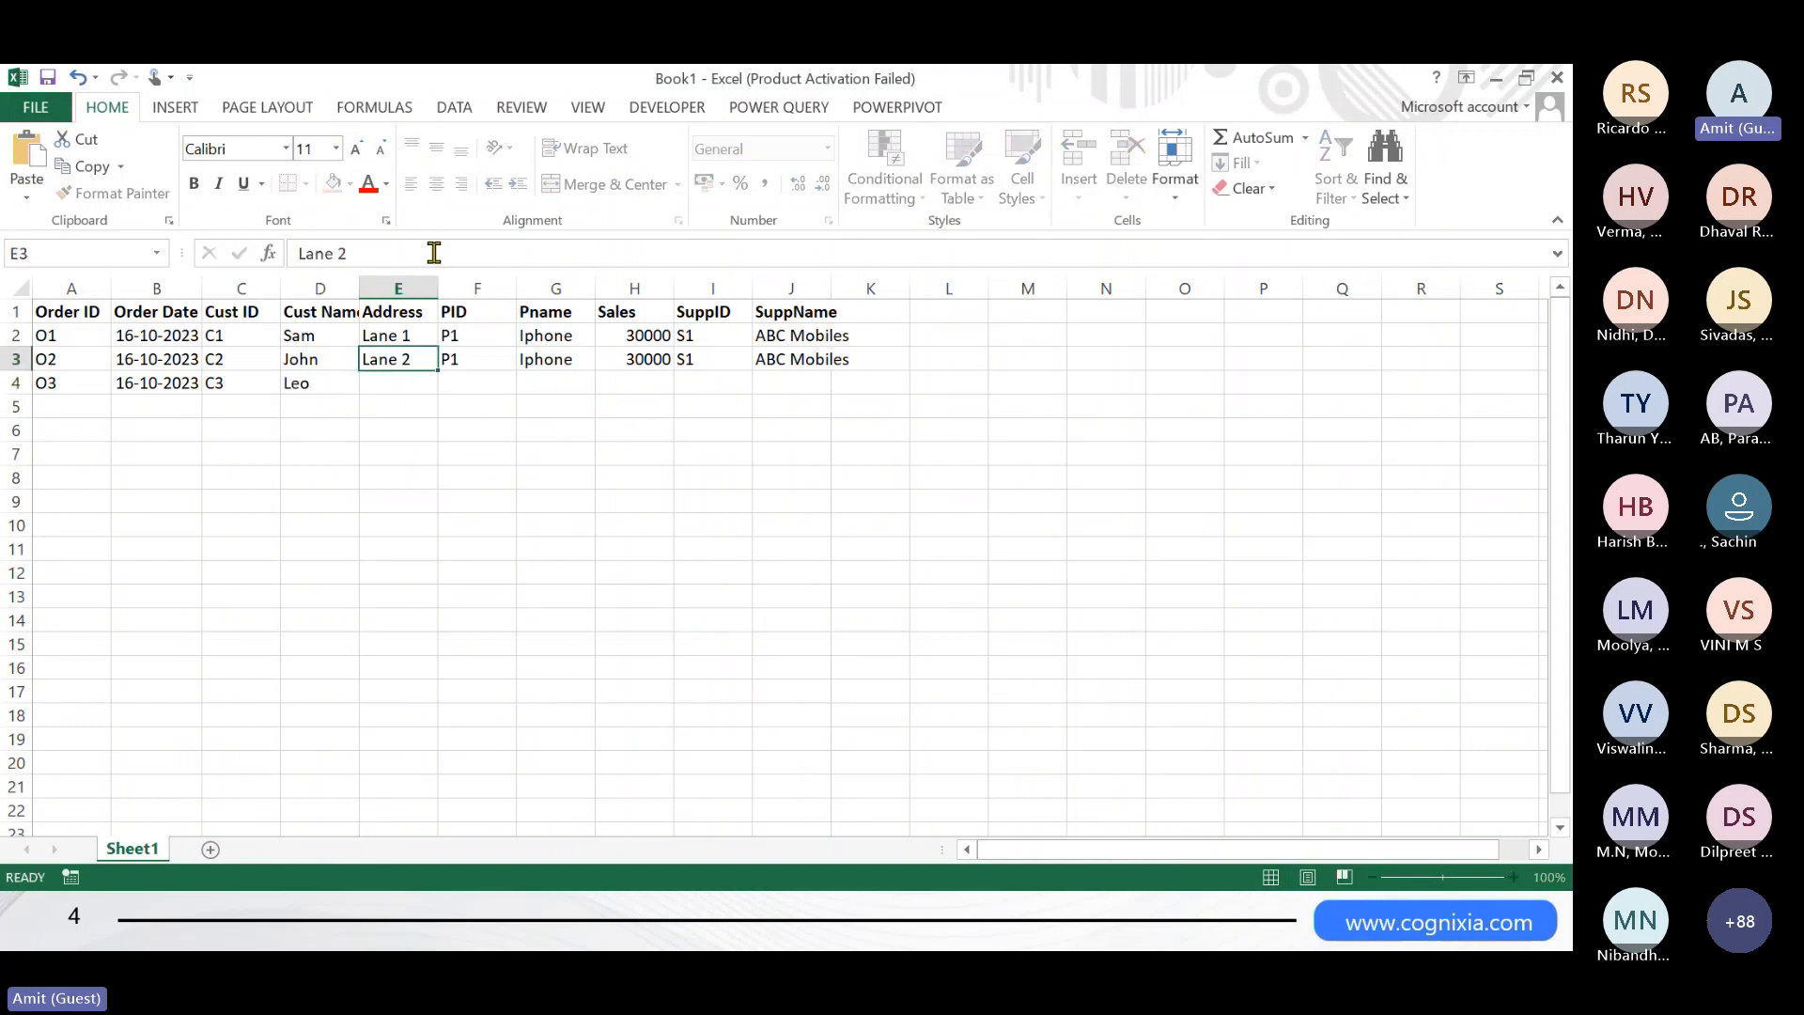
key(Down)
text(Lane 3)
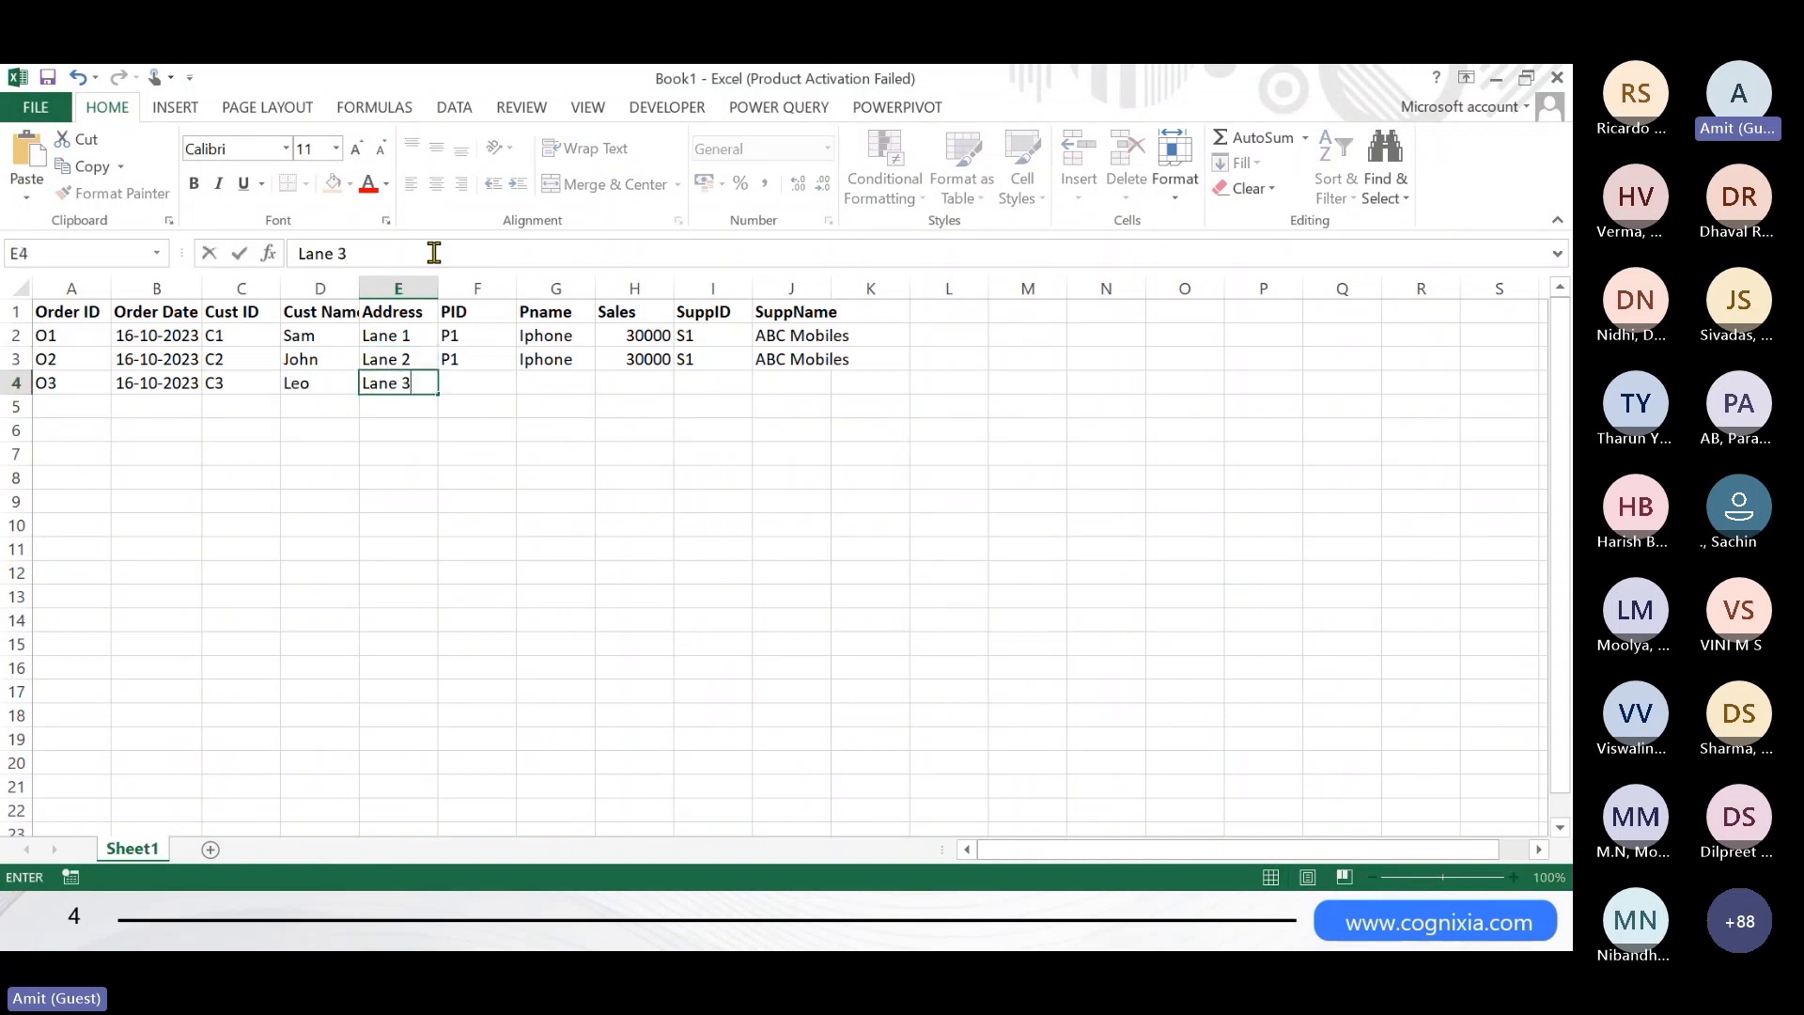
- Fill the product, sales and supplier values from F3:J3 down into row 4
key(Tab)
key(Up)
key(shift+Right)
key(shift+Right)
key(shift+Right)
key(shift+Down)
key(shift+Right)
key(ctrl+d)
- Enter the fourth order's ID in A5 and copy the order date from B4 down to B5
key(Left)
key(Left)
key(Left)
key(Left)
key(Left)
key(Down)
key(Down)
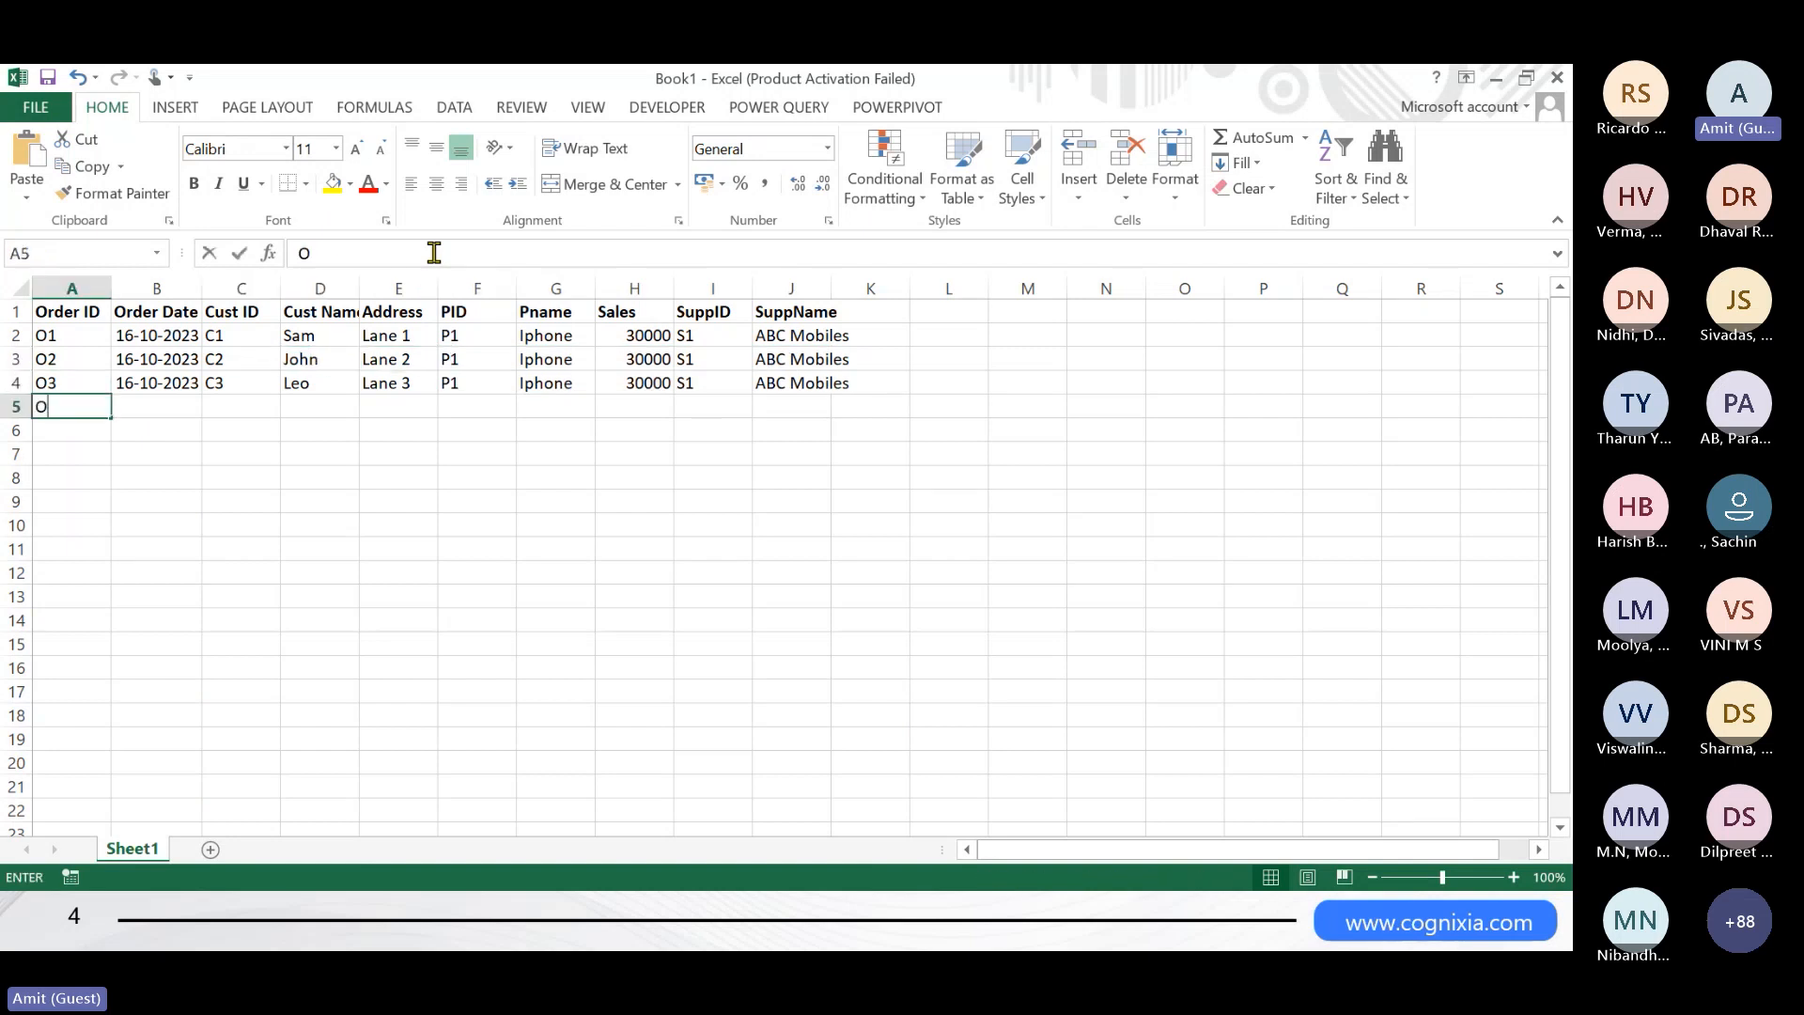
text(O4)
key(Tab)
key(ctrl+d)
key(Tab)
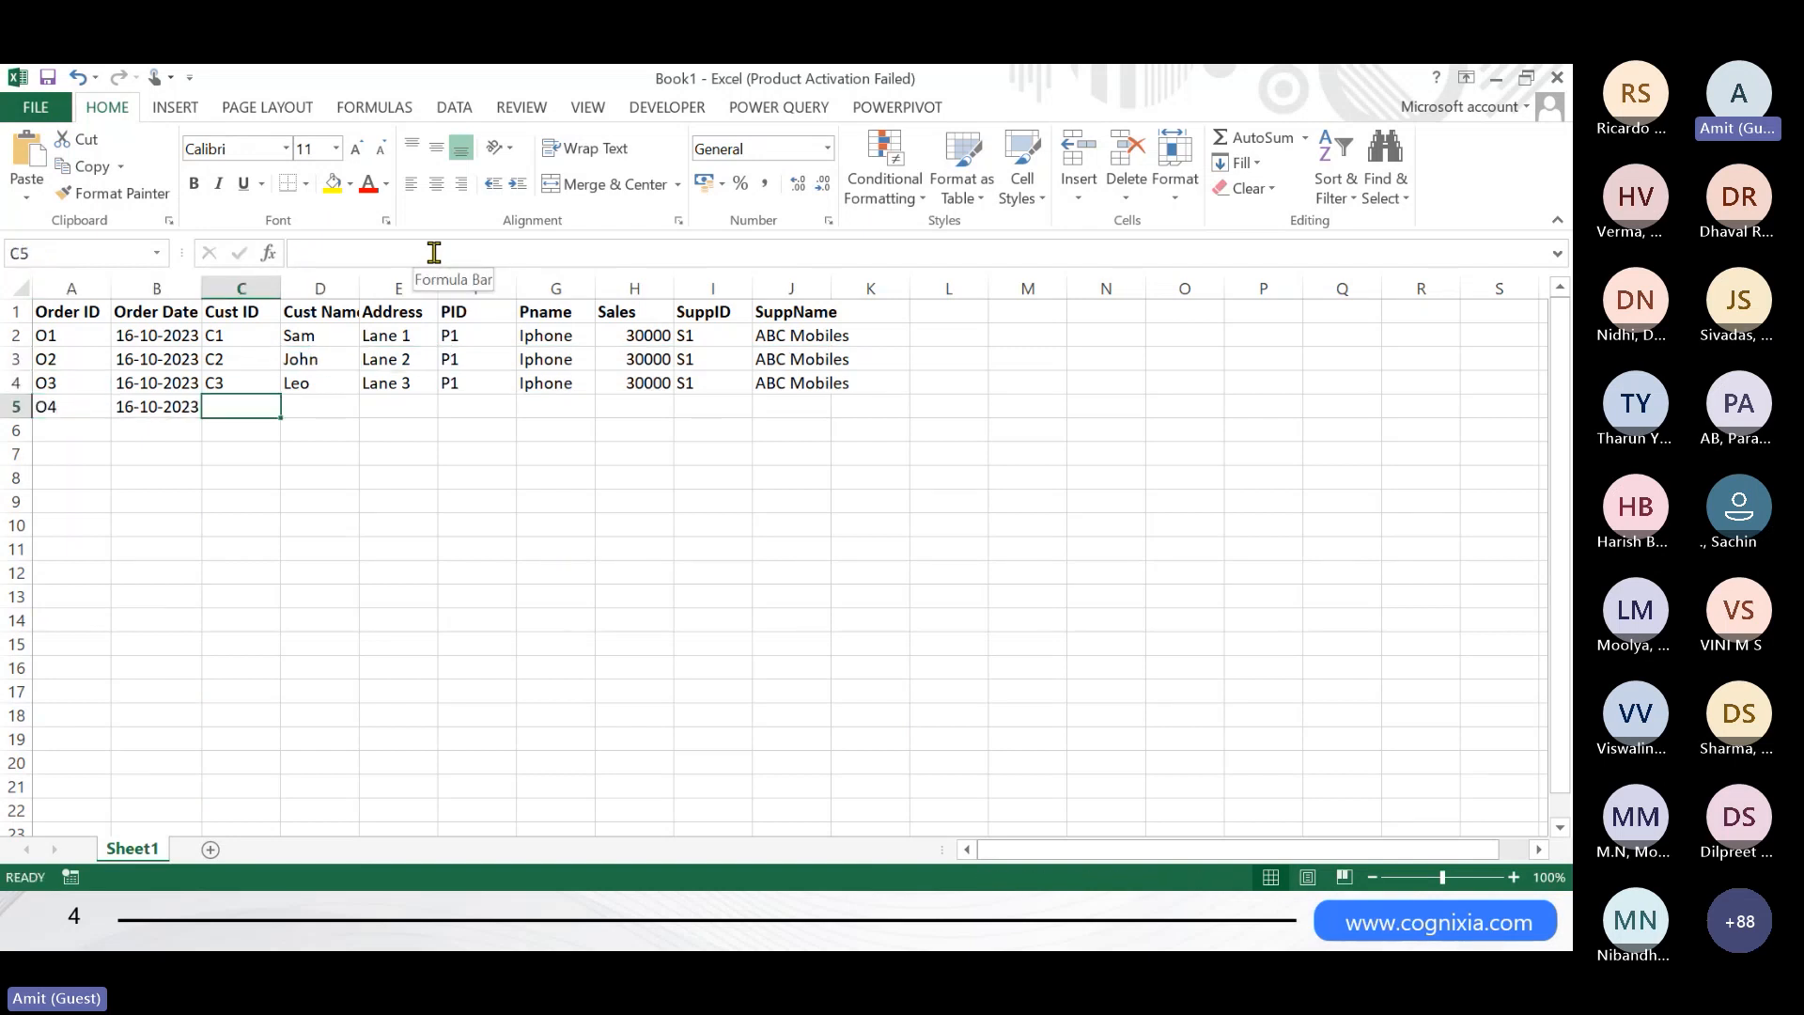
- Repeat the first order's customer ID, customer name and address in C5 to E5
text(C1)
key(Tab)
text(Sam)
key(Tab)
text(Lane 1)
key(Tab)
- Enter product ID CH1, product name Charger and sales 2000 in F5 to H5
text(C)
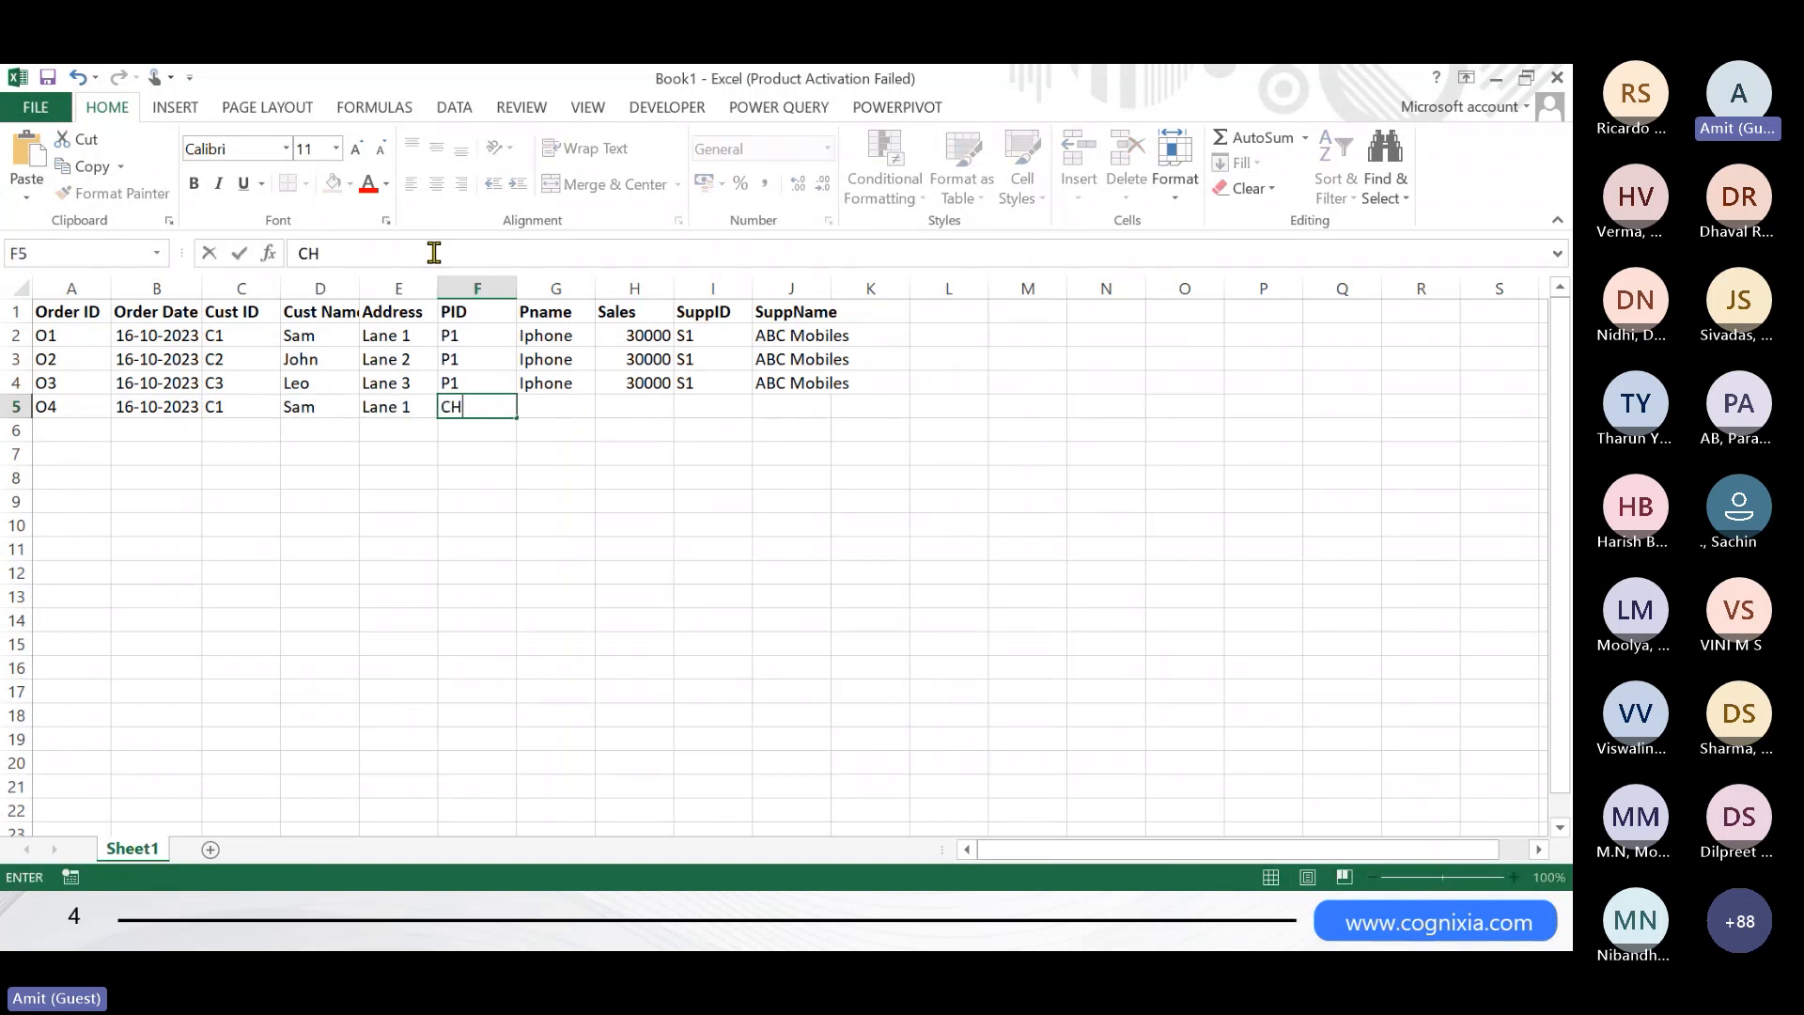
text(H1)
key(Tab)
text(Charger)
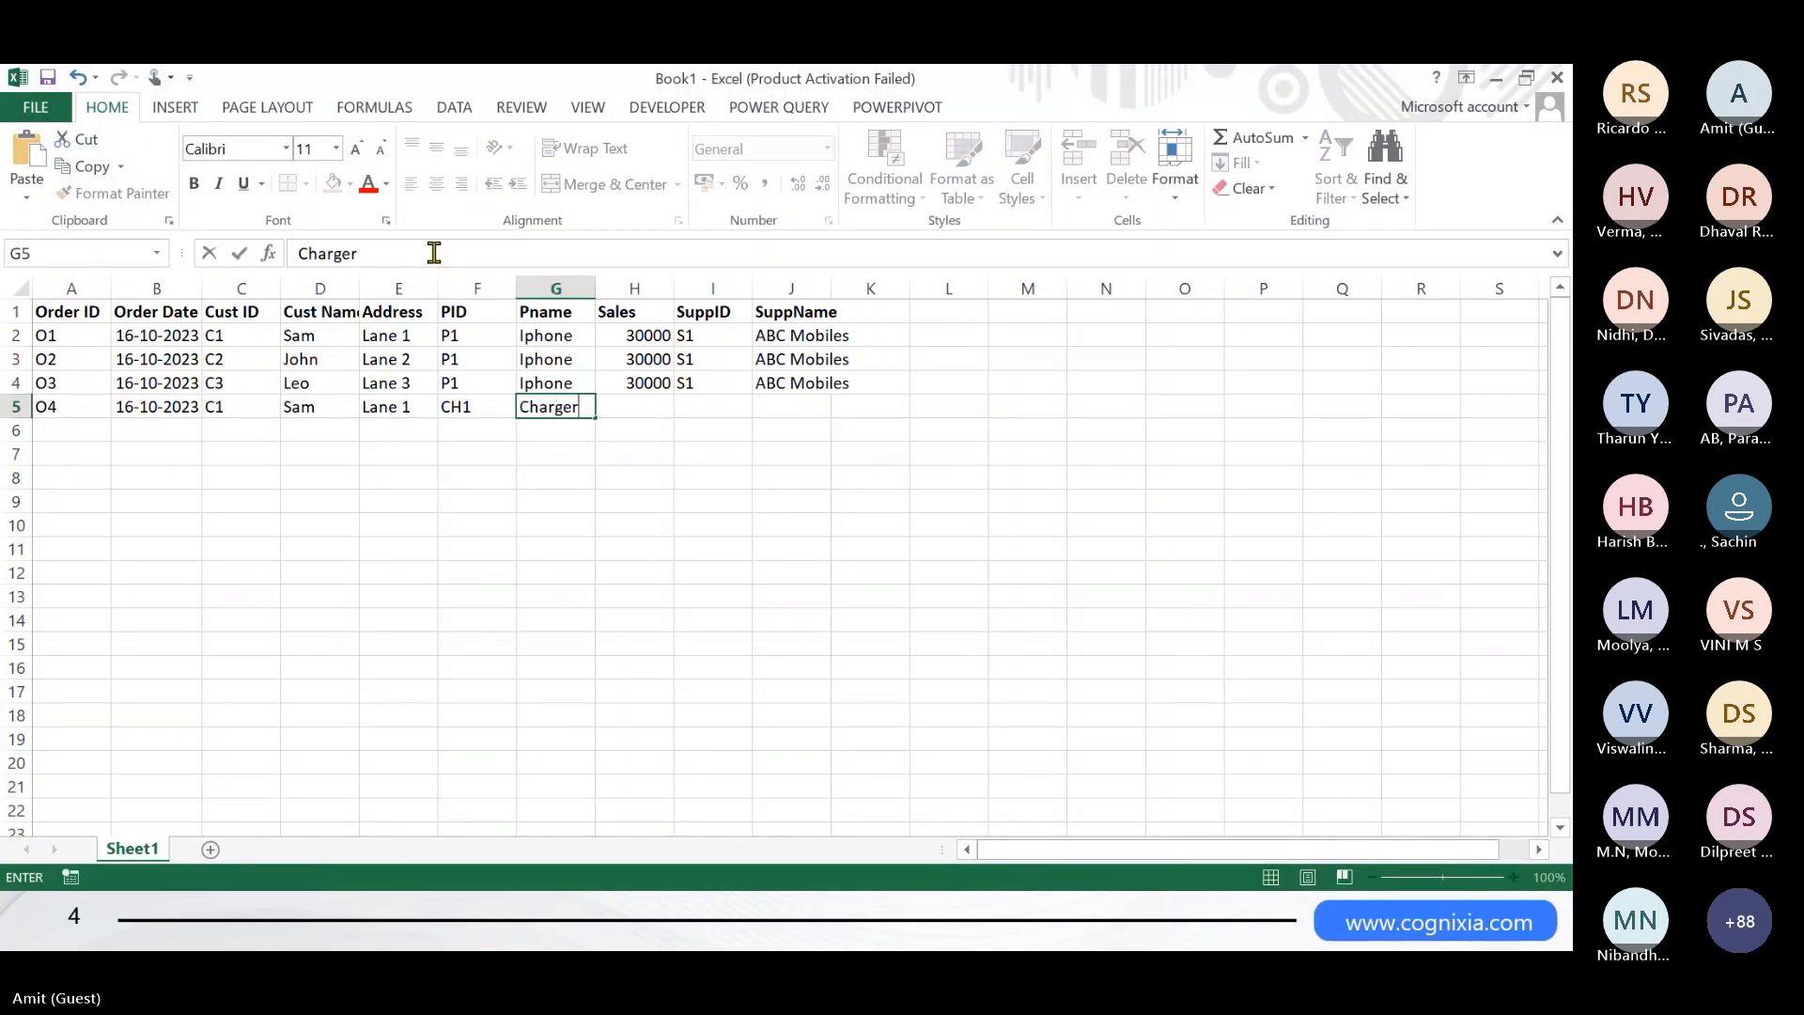
key(Tab)
text(20000)
key(BackSpace)
- Fill the supplier ID and supplier name from I4:J4 down into row 5
key(Tab)
key(Up)
key(shift+Right)
key(shift+Down)
key(ctrl+d)
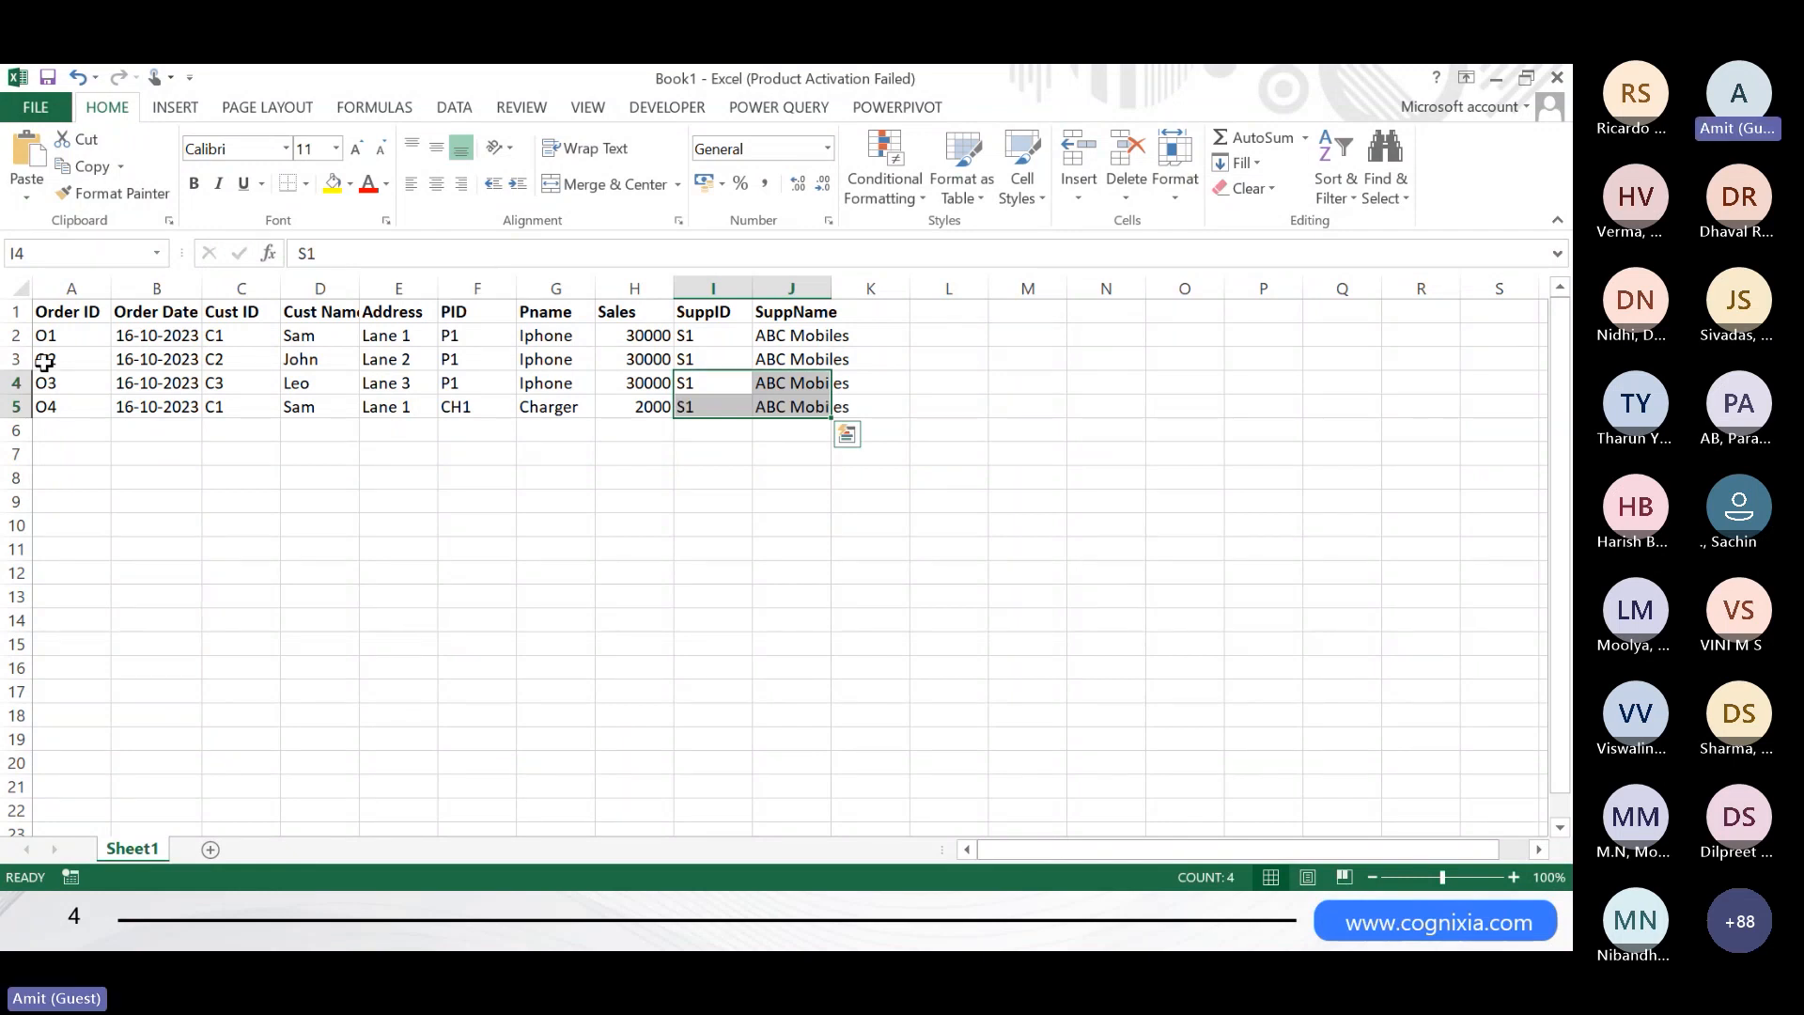
click(153, 456)
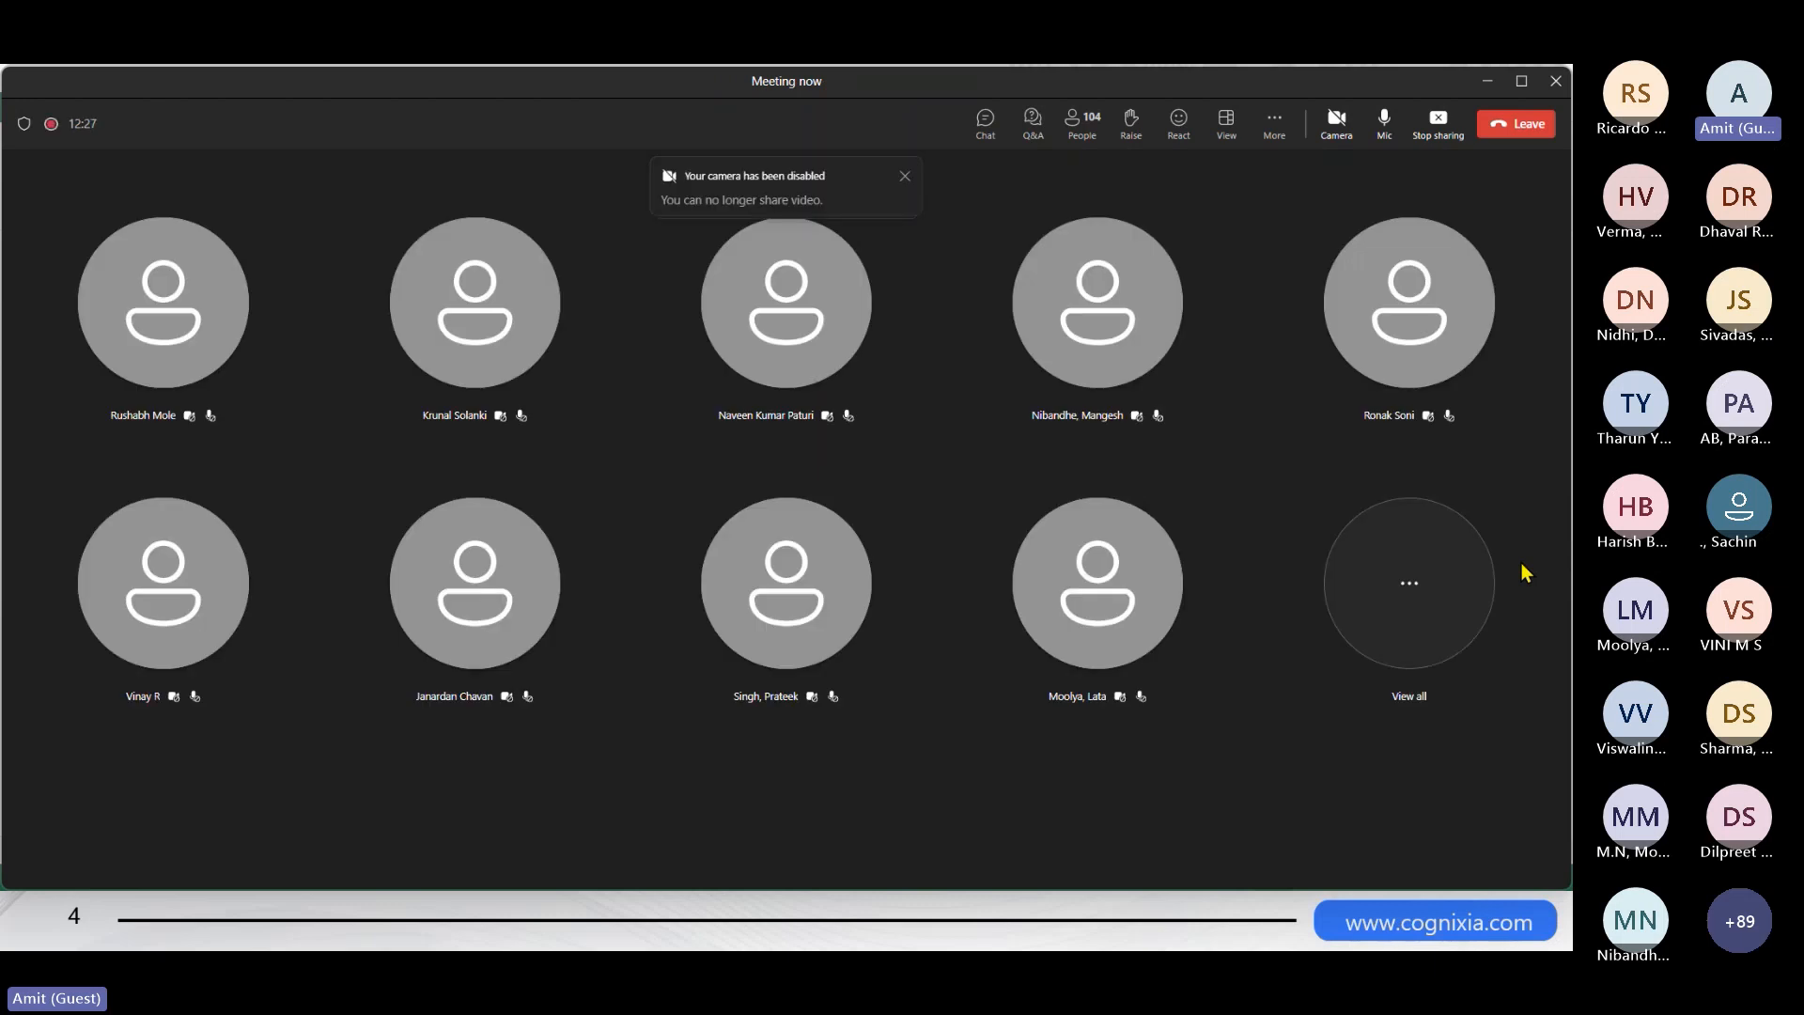
key(alt+Tab)
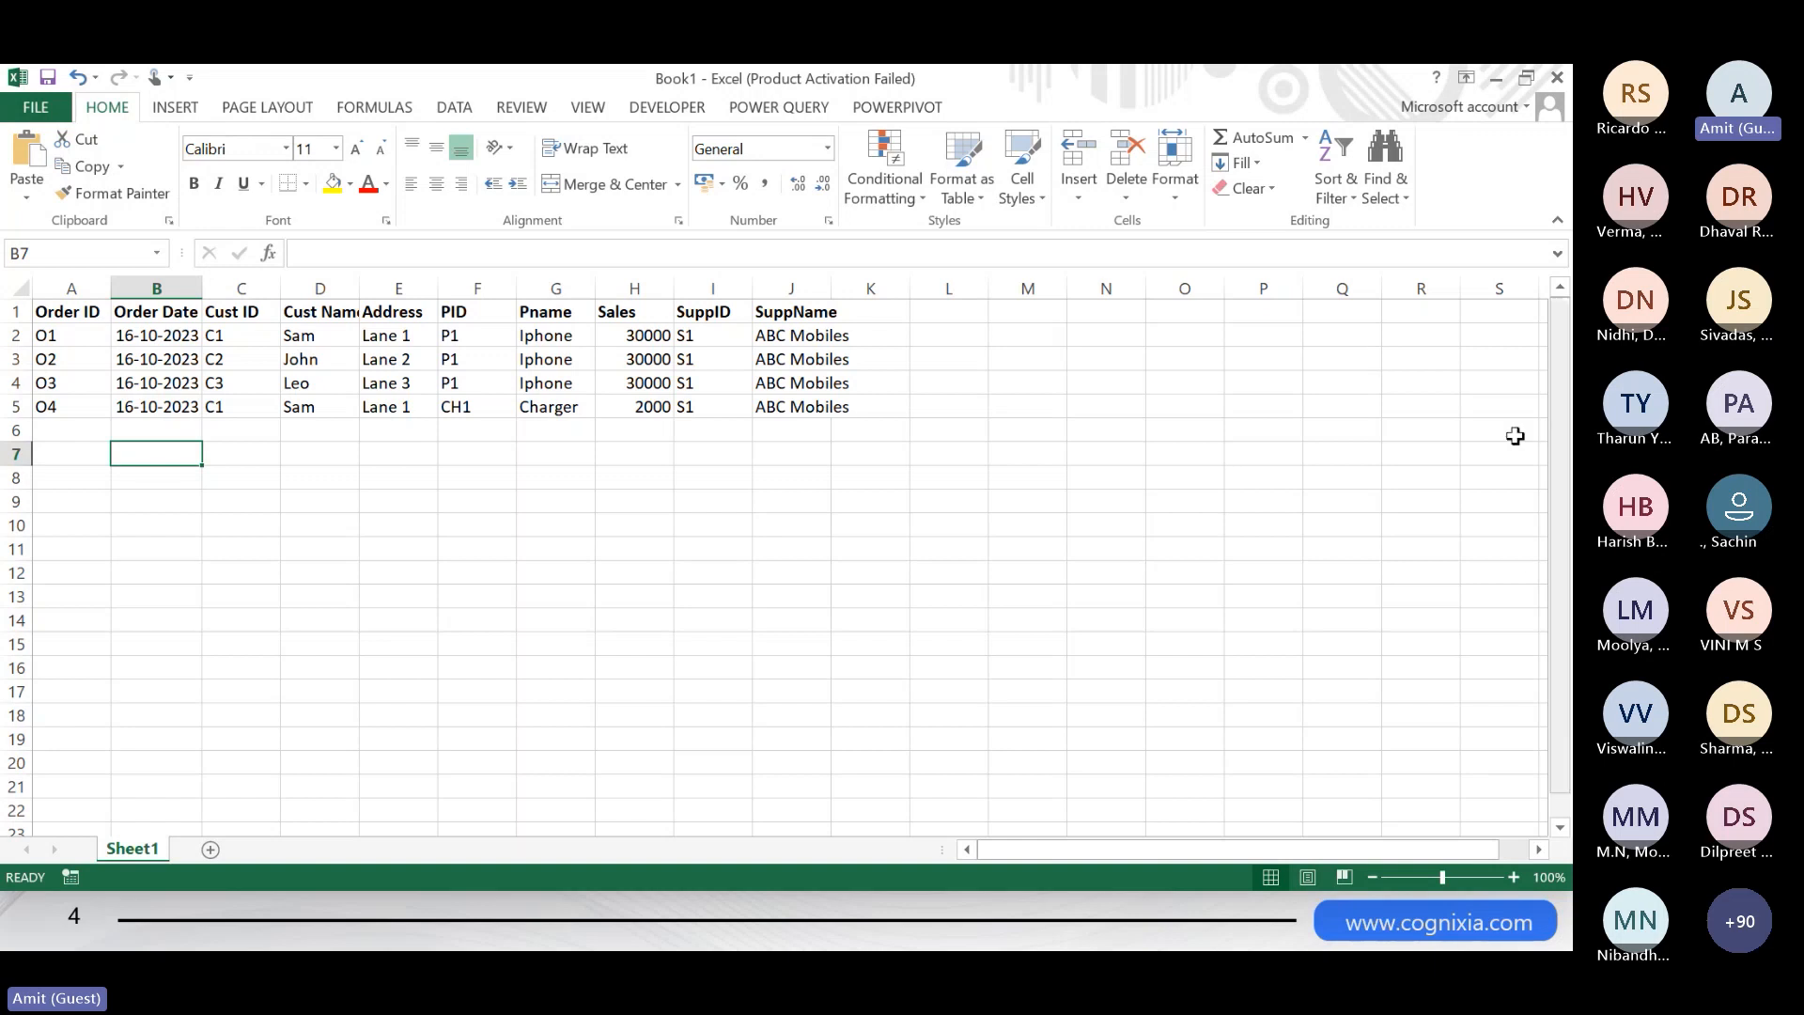
click(566, 339)
drag(566, 339, 578, 376)
drag(775, 339, 778, 396)
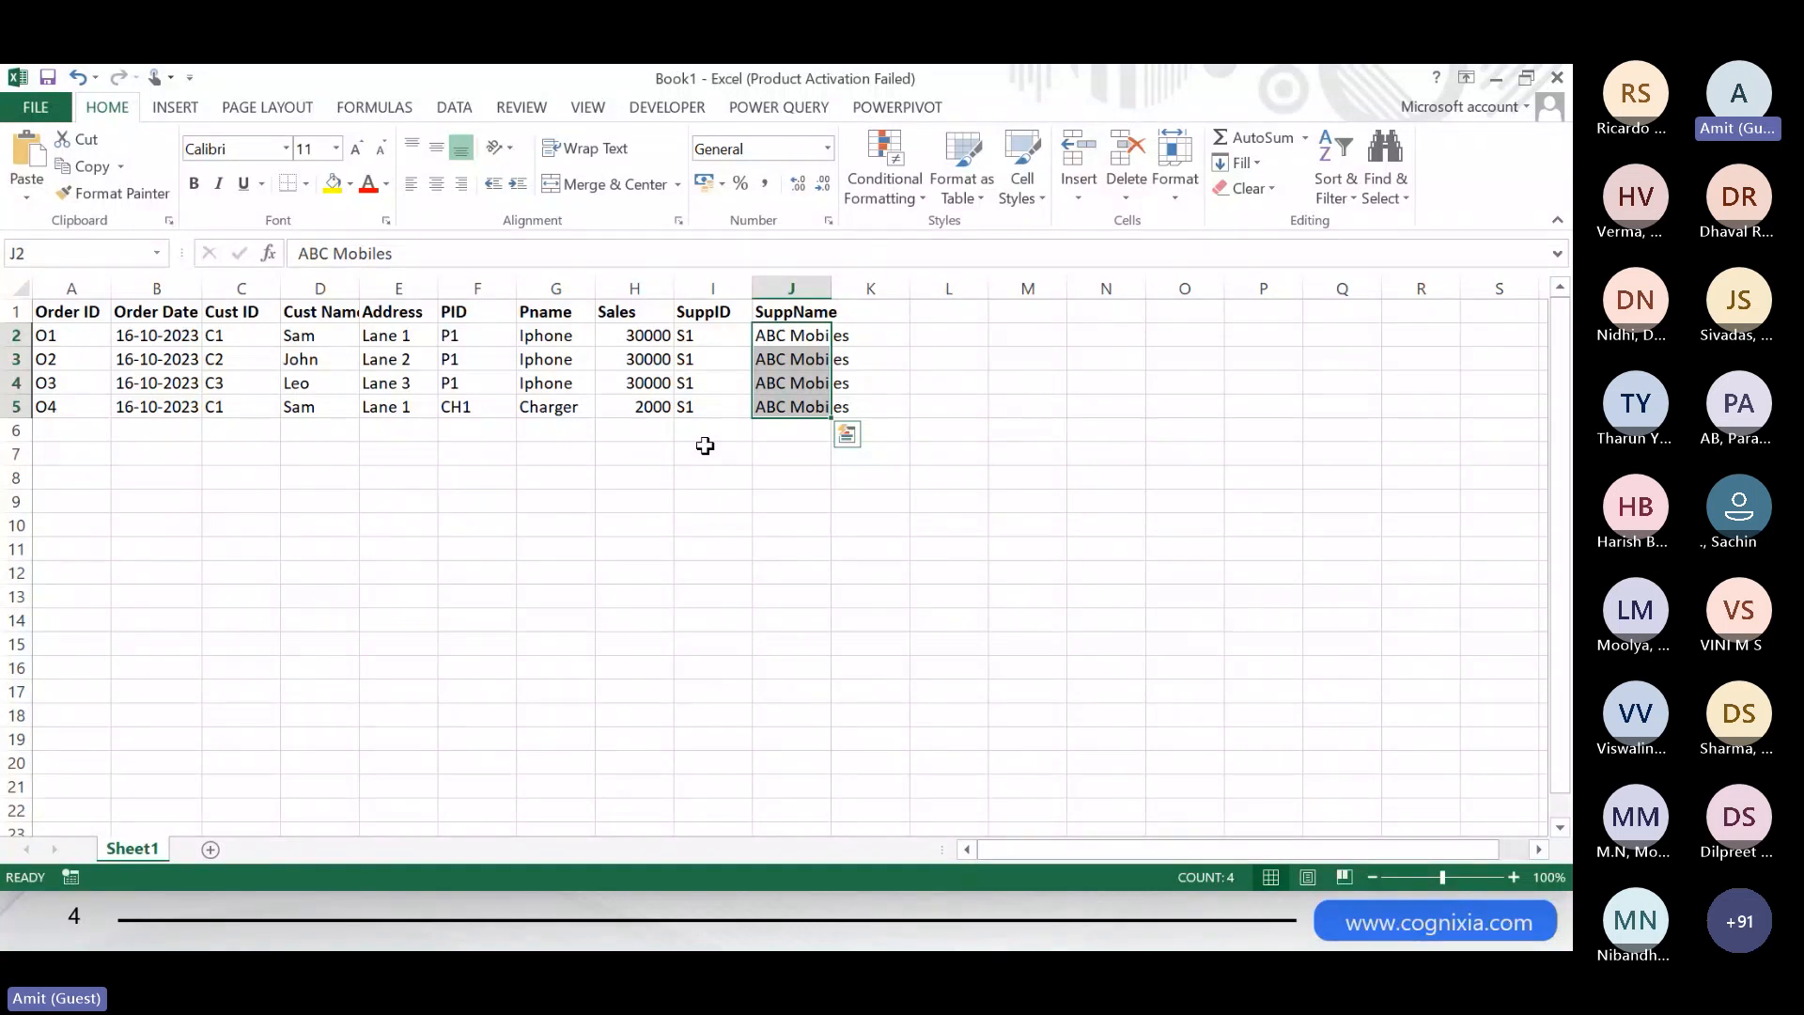
- Copy the Cust ID, Cust Name and Address columns with headers from C1:E5 to C11
key(Left)
key(Left)
key(Left)
key(Left)
key(Left)
key(Left)
key(Left)
key(Up)
key(shift+Down)
key(shift+Down)
key(shift+Down)
key(shift+Down)
key(shift+Right)
key(shift+Right)
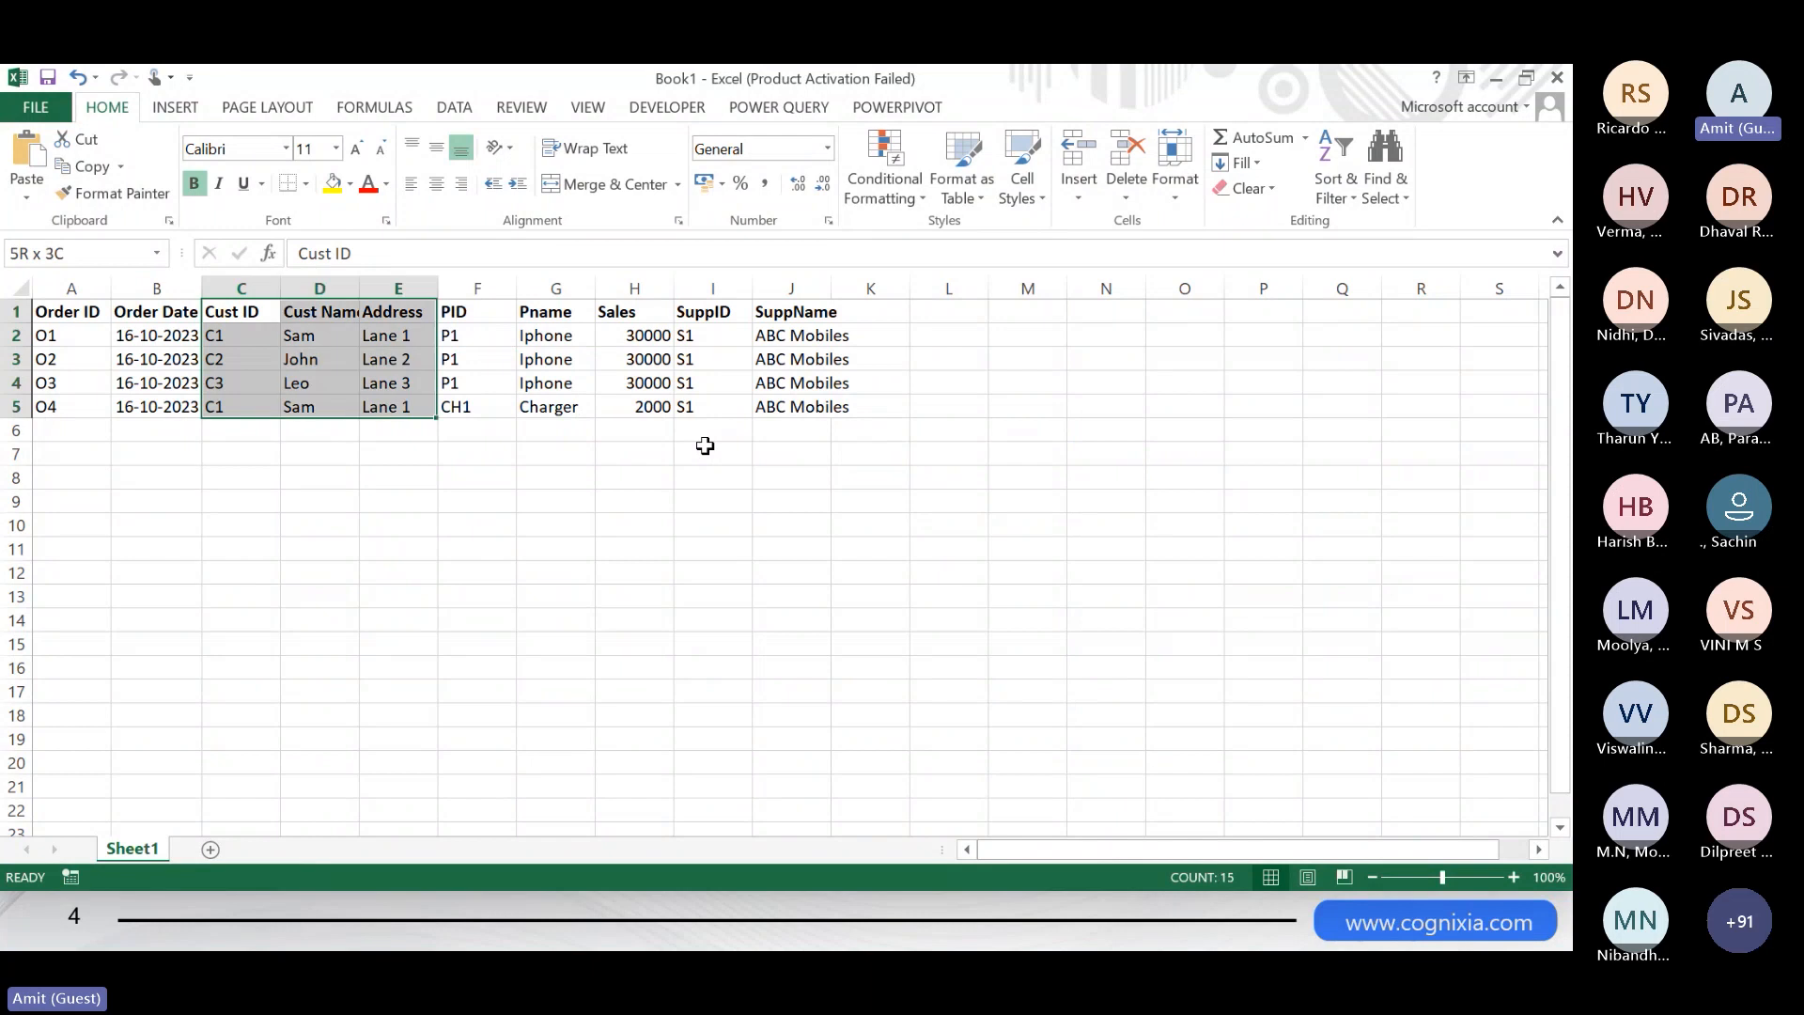
key(ctrl+c)
key(Down)
key(Down)
key(Down)
key(Down)
key(Down)
key(Down)
key(Down)
key(Down)
key(Down)
key(Down)
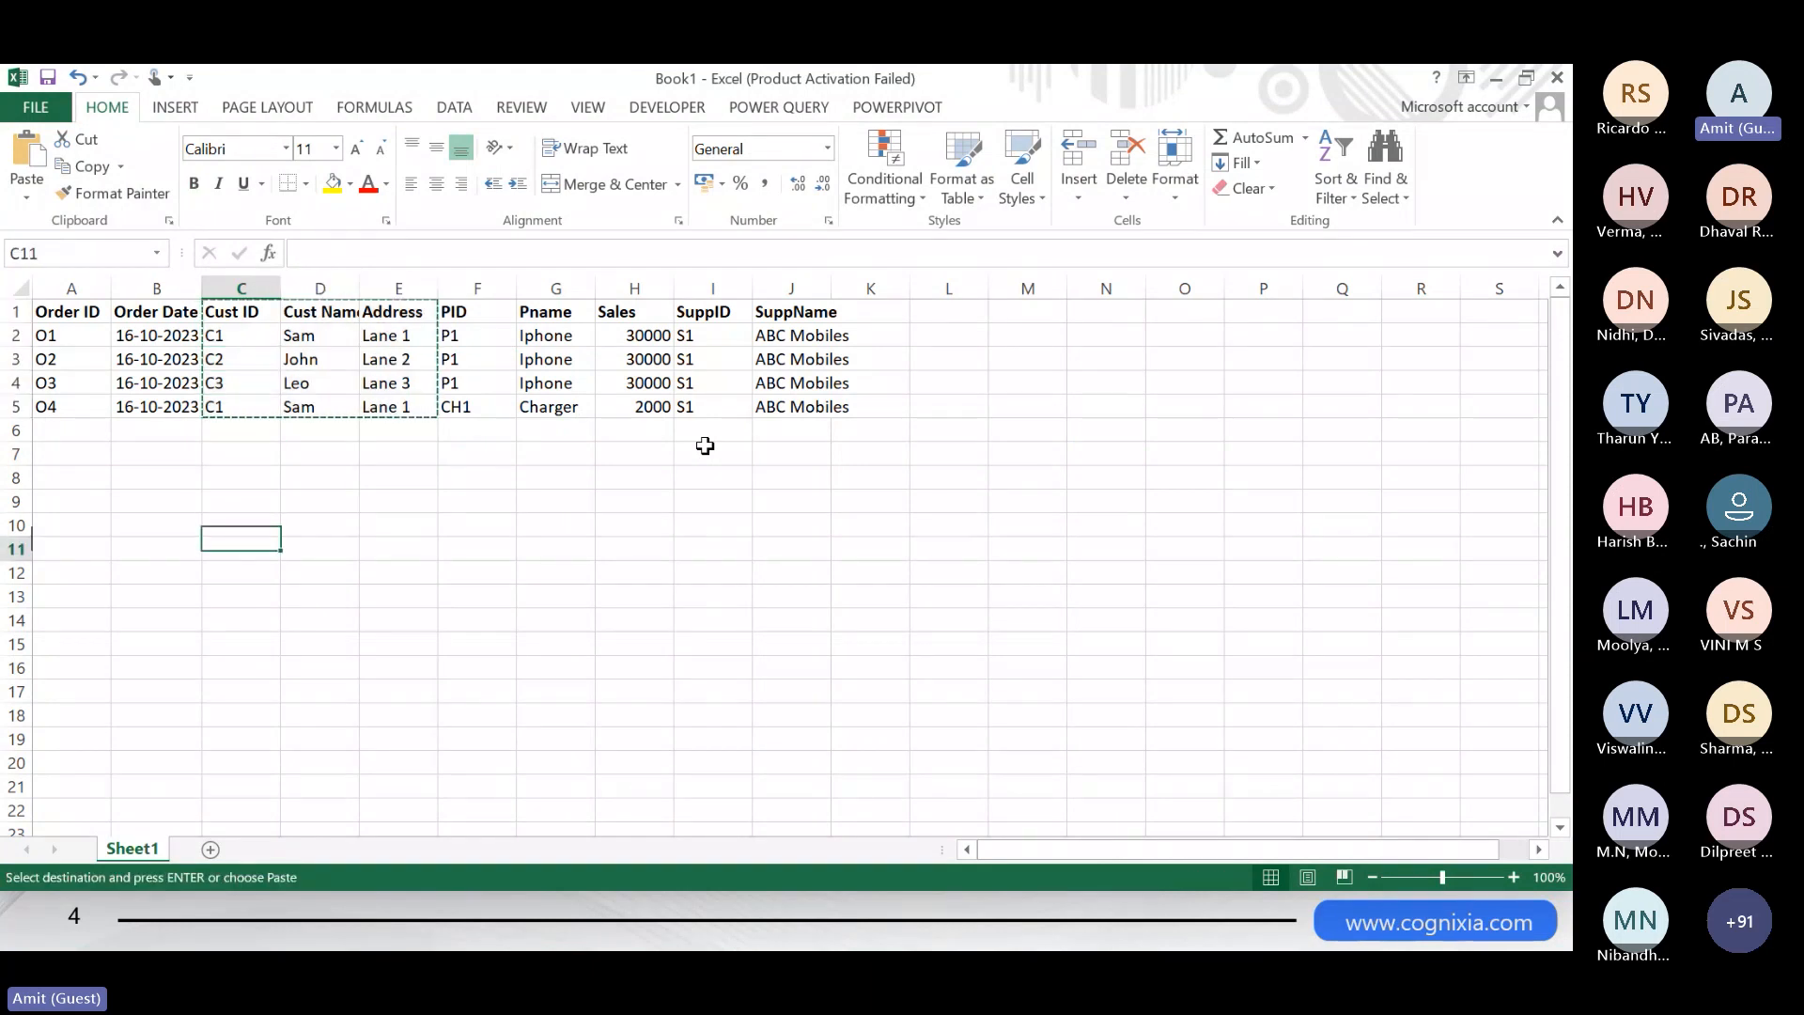
key(ctrl+v)
- Remove the duplicate rows from the copied customer table in C11:E15
key(alt+a)
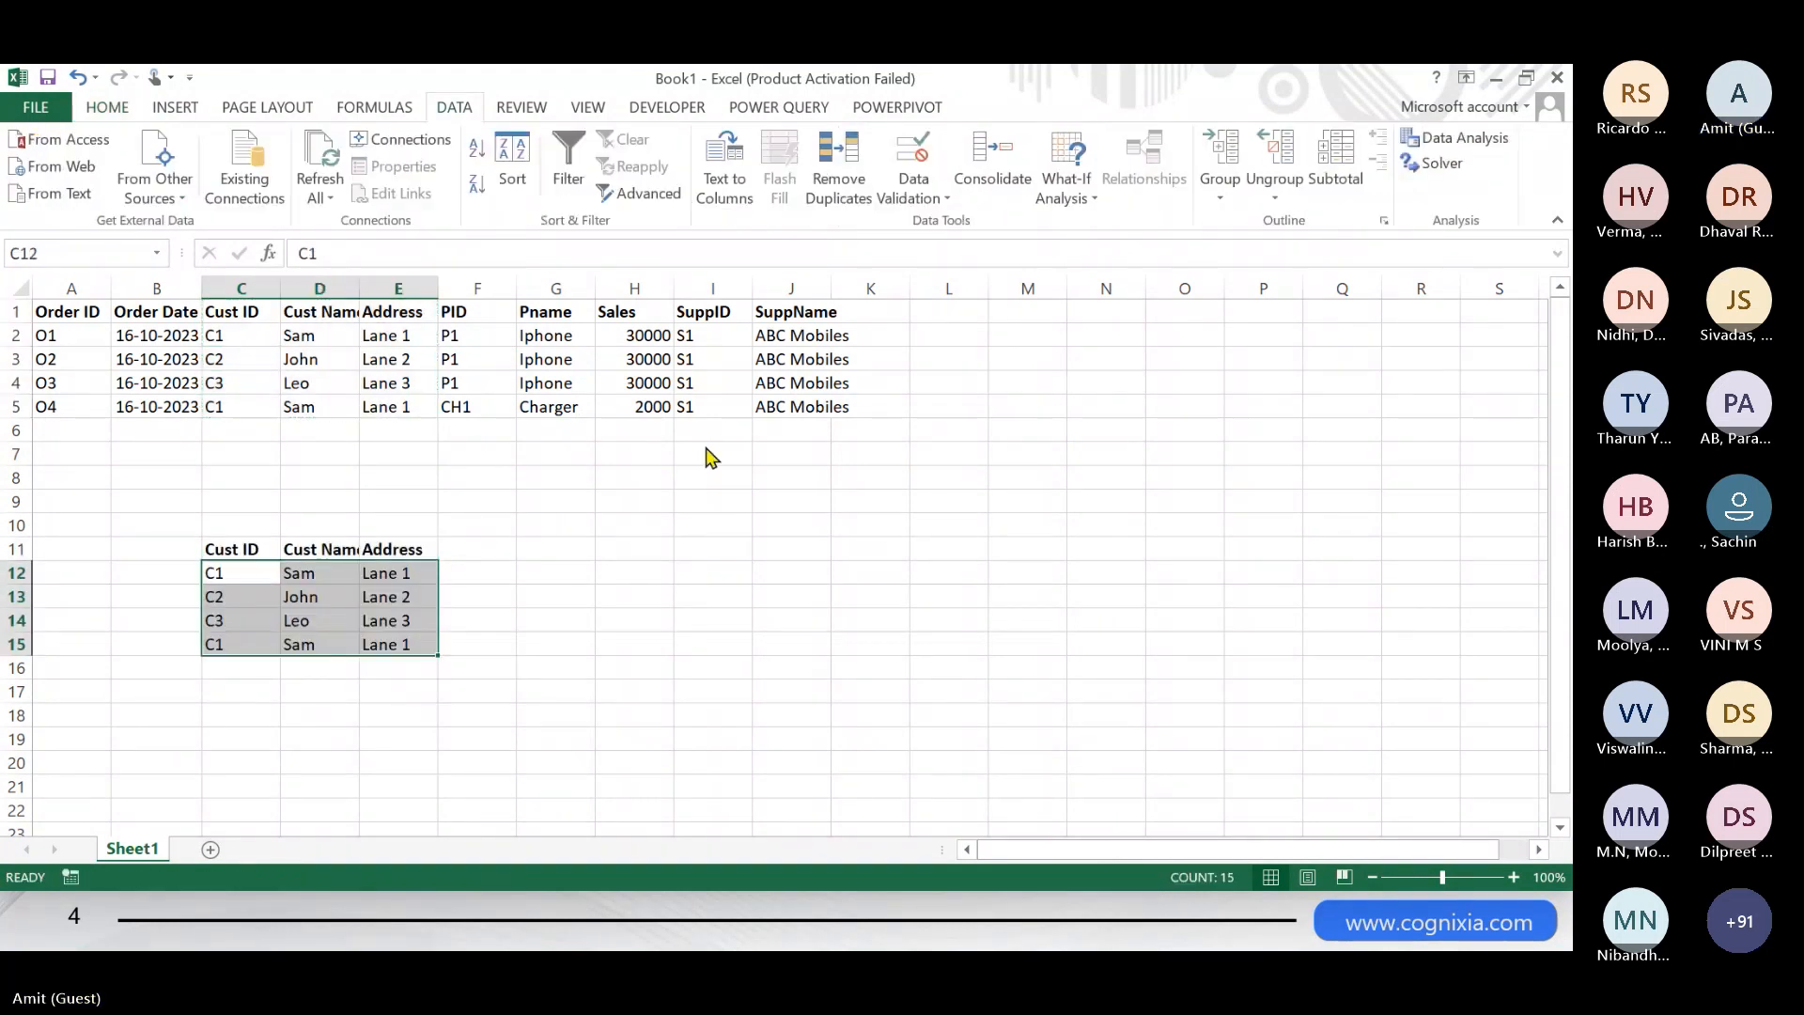
key(m)
key(Return)
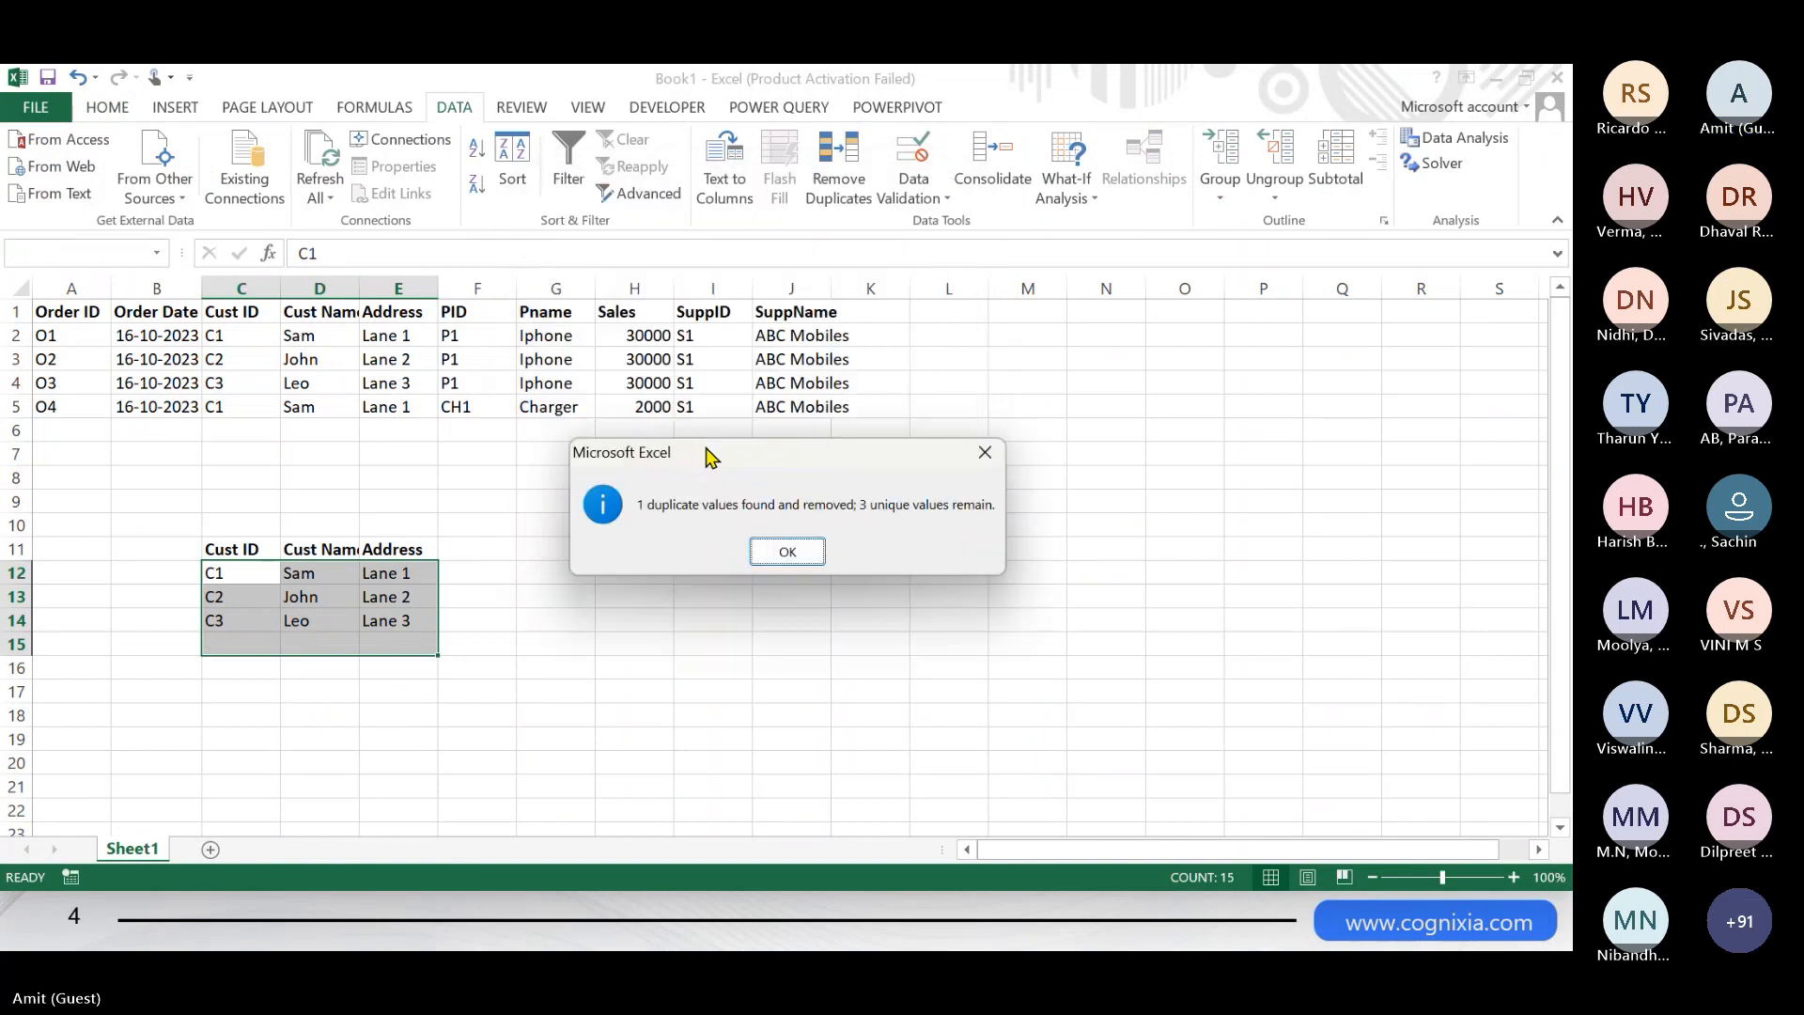
key(Return)
- Fill the customer table in C11:E14 with yellow
key(Up)
key(Up)
key(Down)
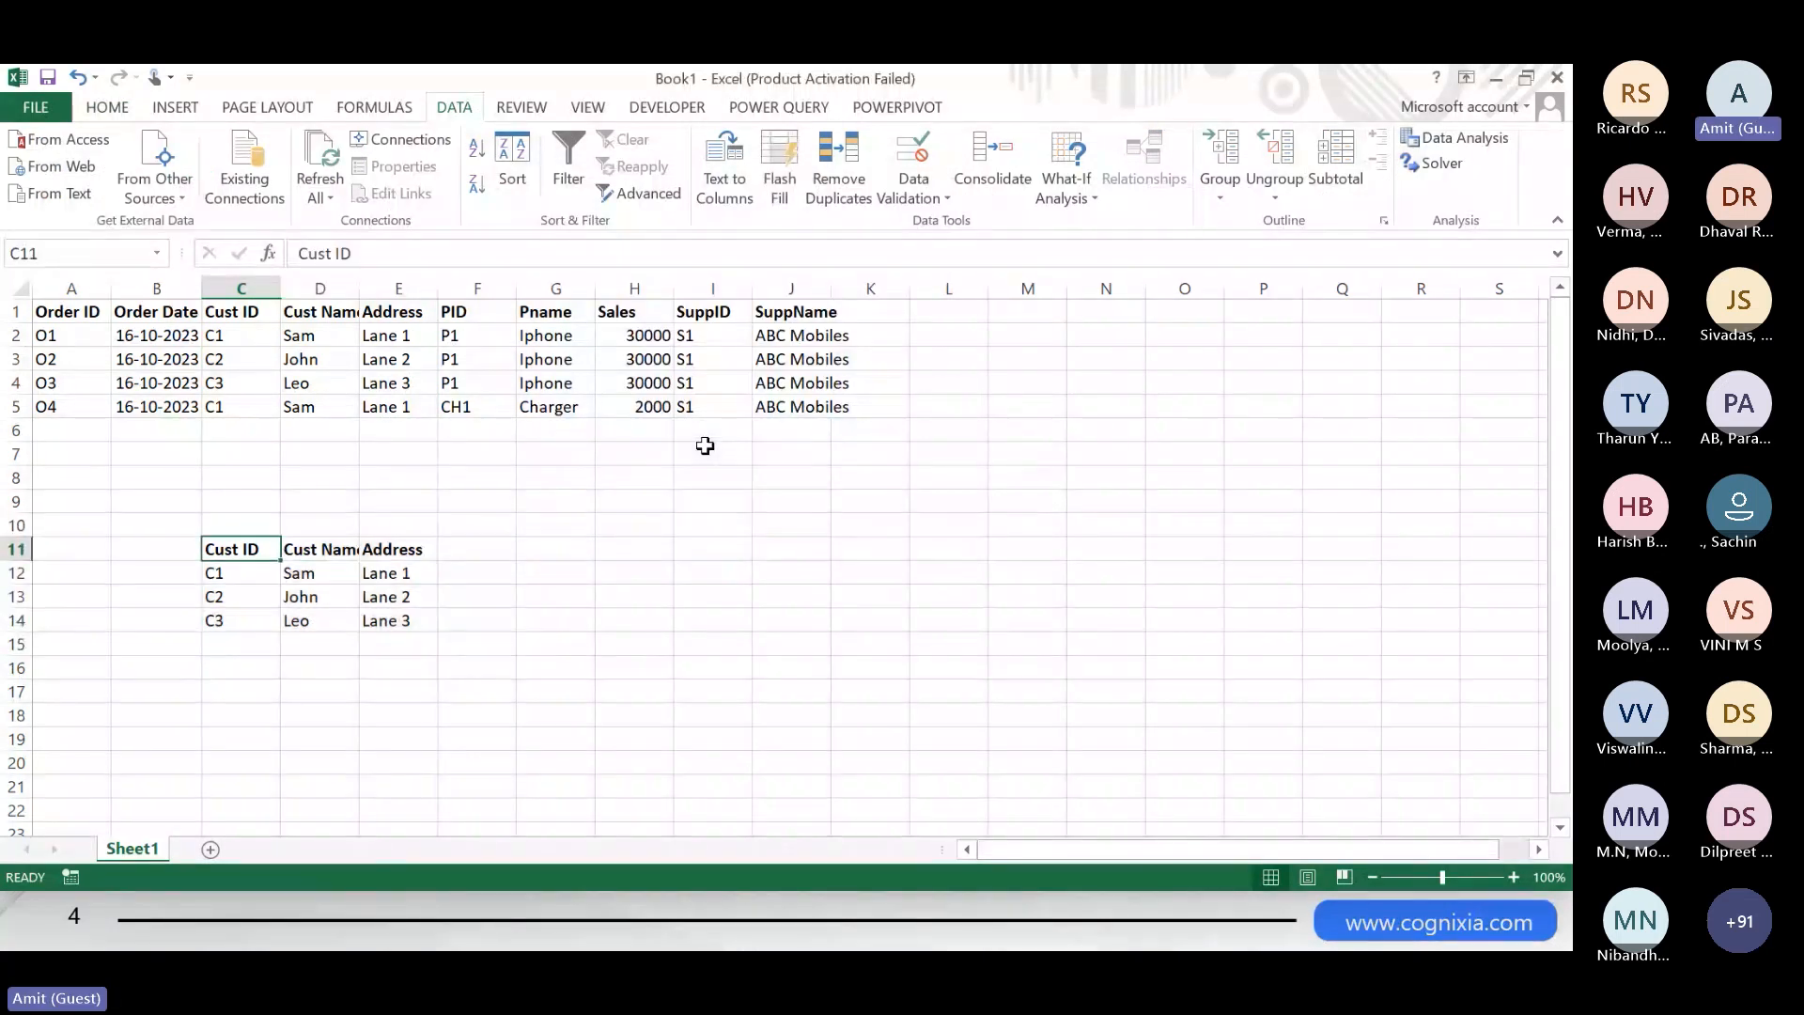
key(ctrl+a)
click(105, 108)
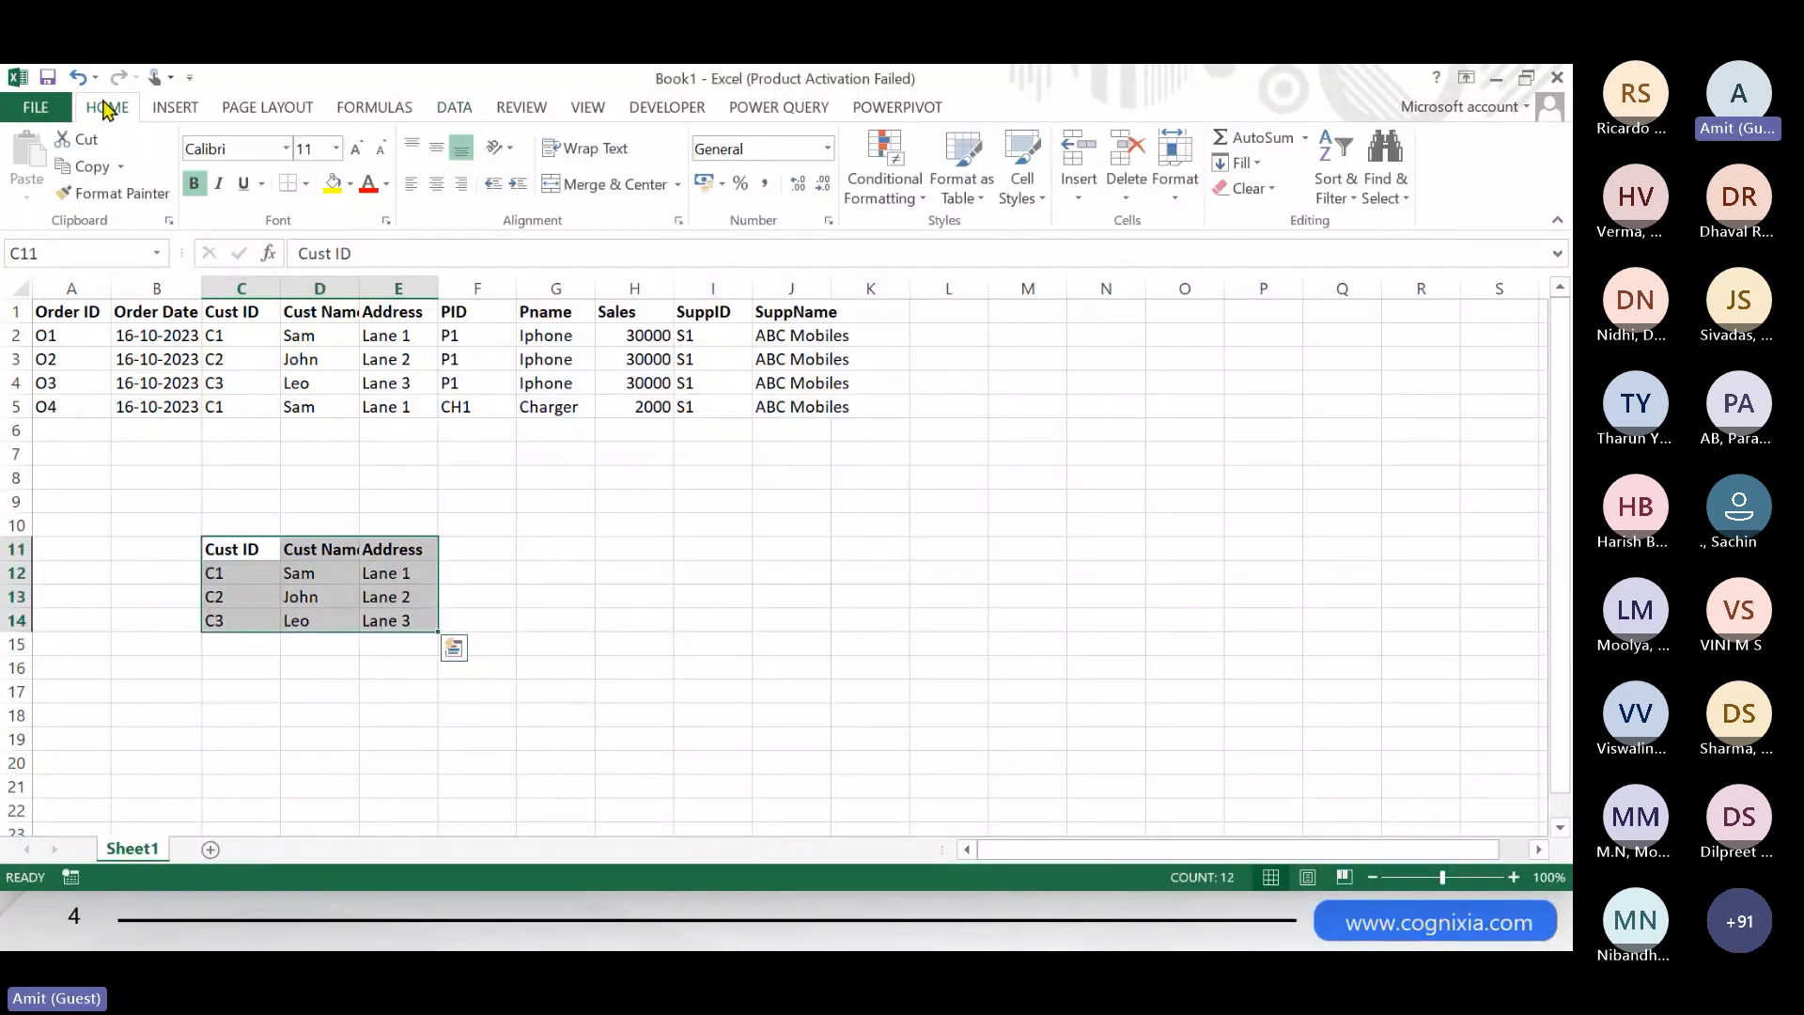
click(334, 183)
- Delete the Cust Name and Address cells D1:E5 from the orders table, shifting the remaining cells left
click(223, 386)
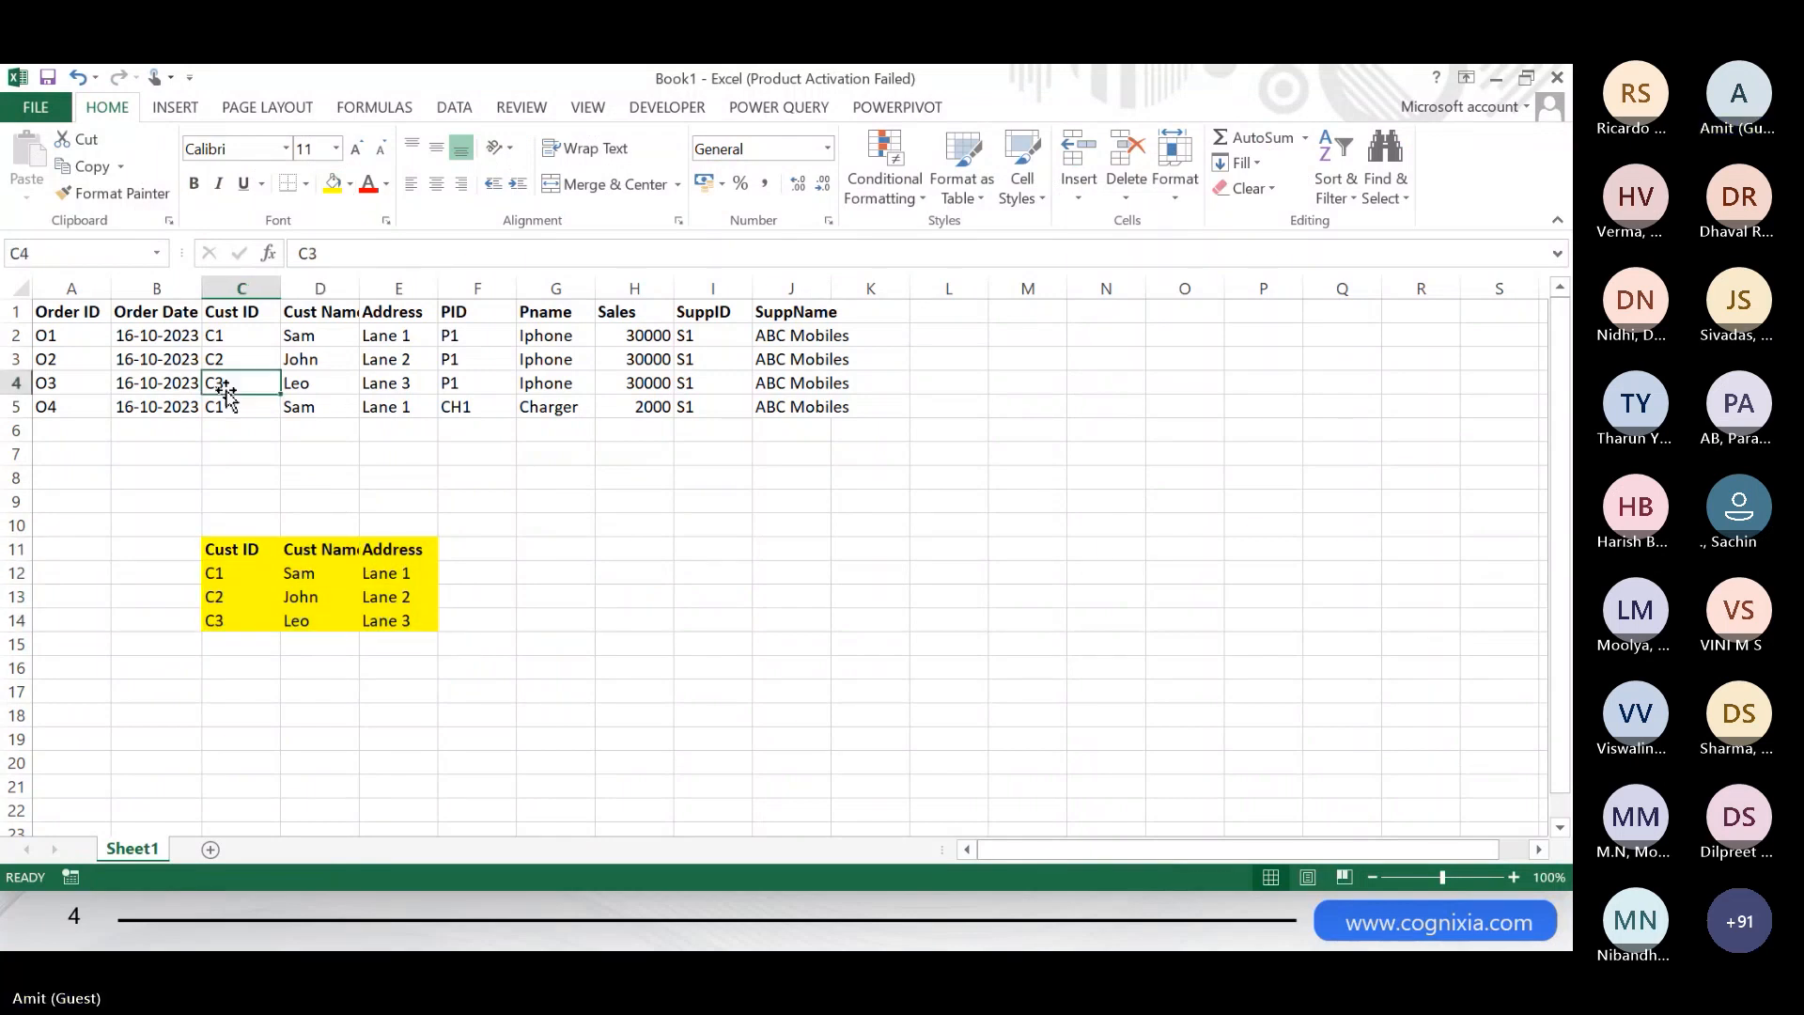
drag(322, 311, 376, 400)
key(ctrl+minus)
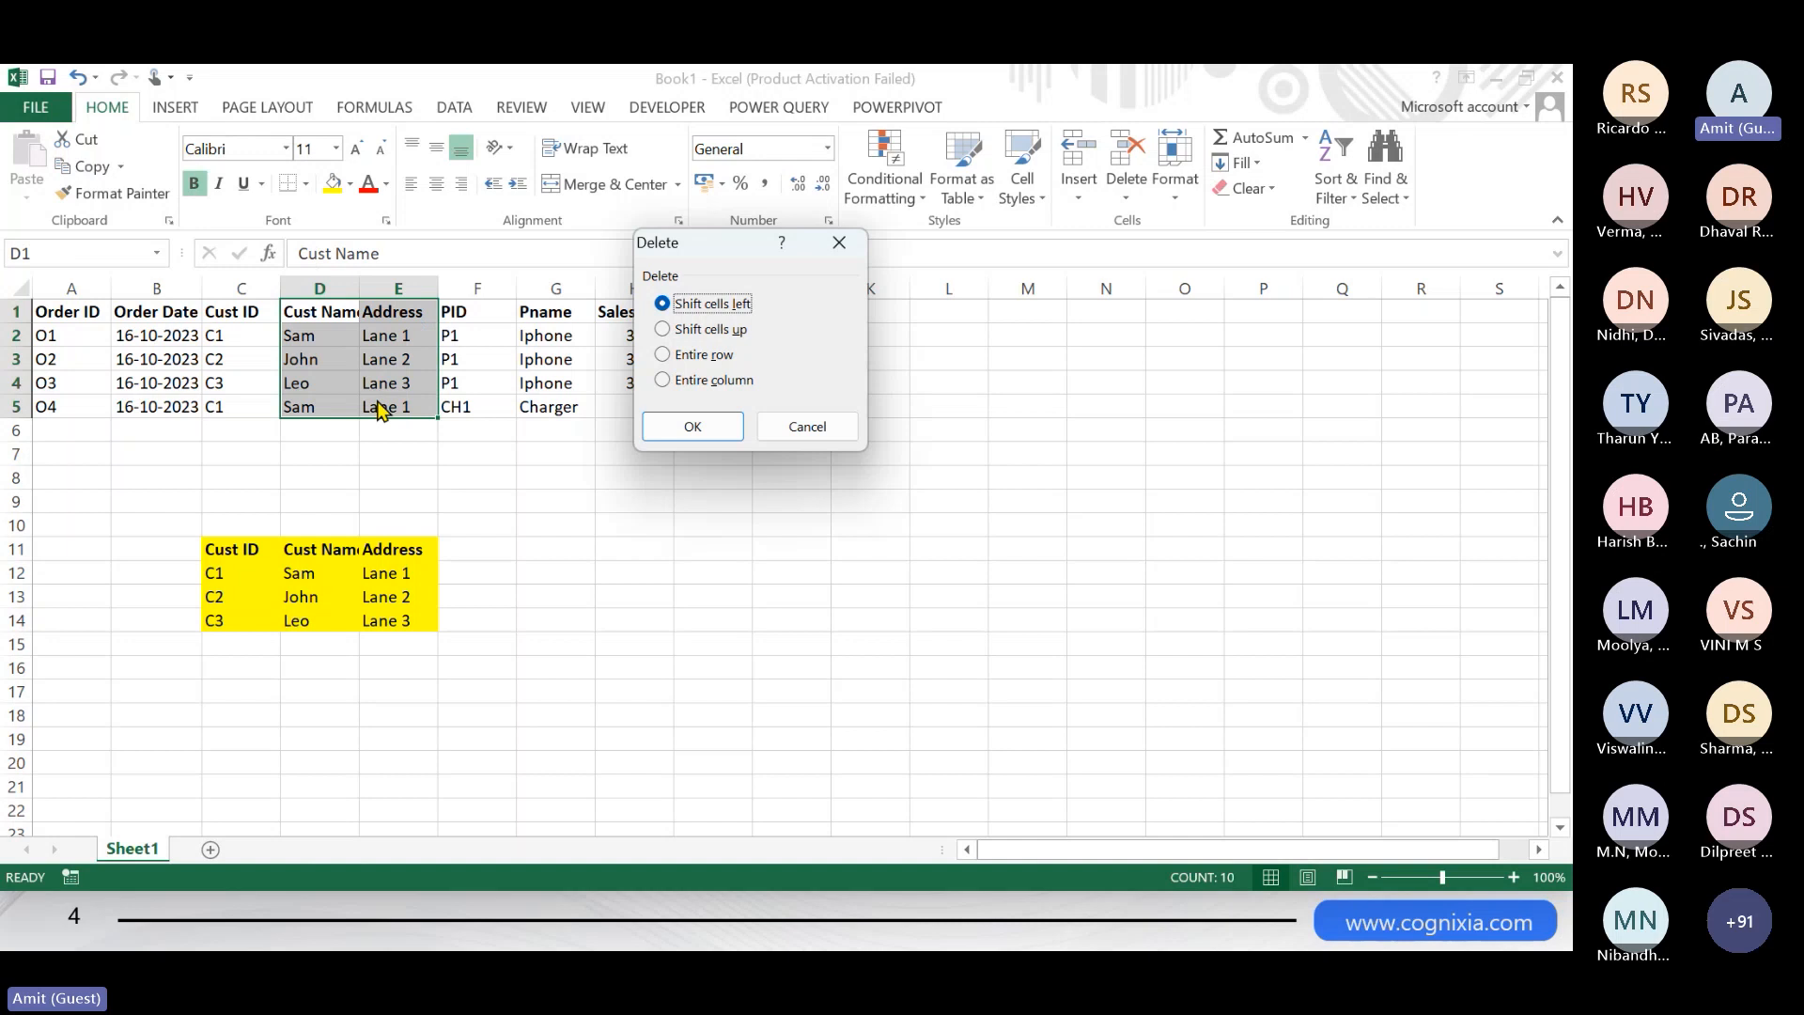
key(Return)
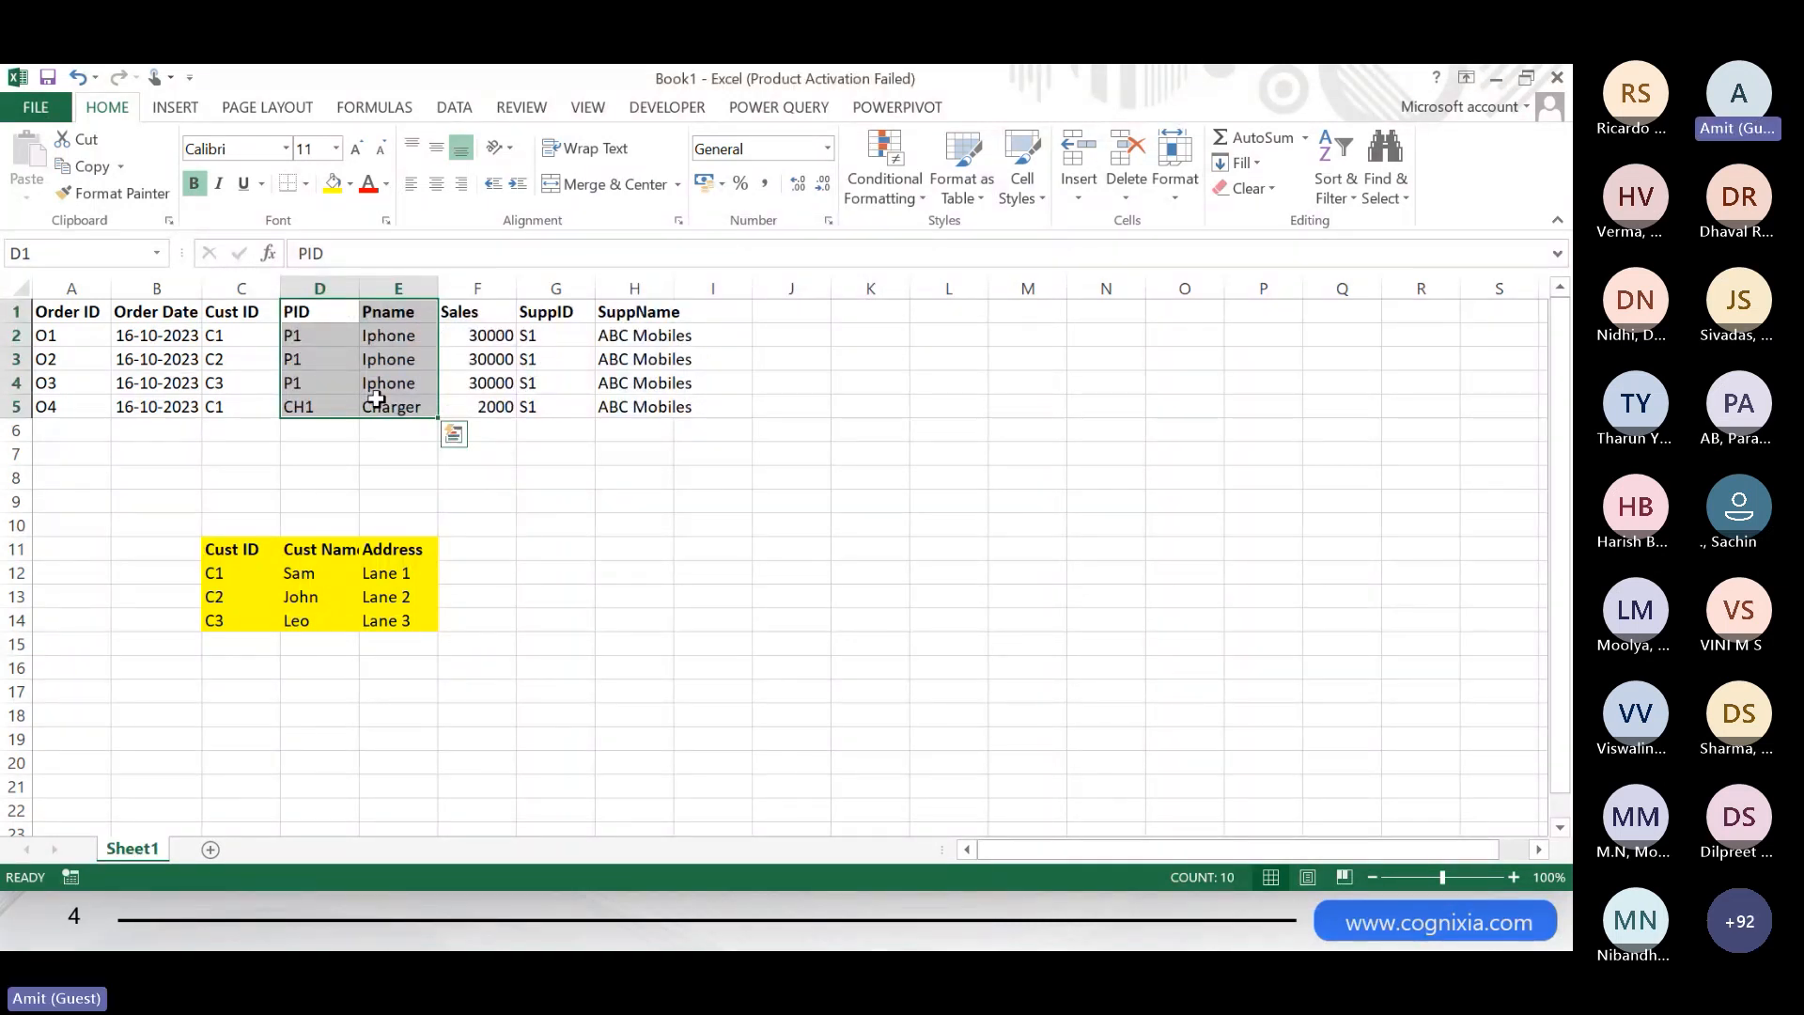
drag(240, 547, 366, 623)
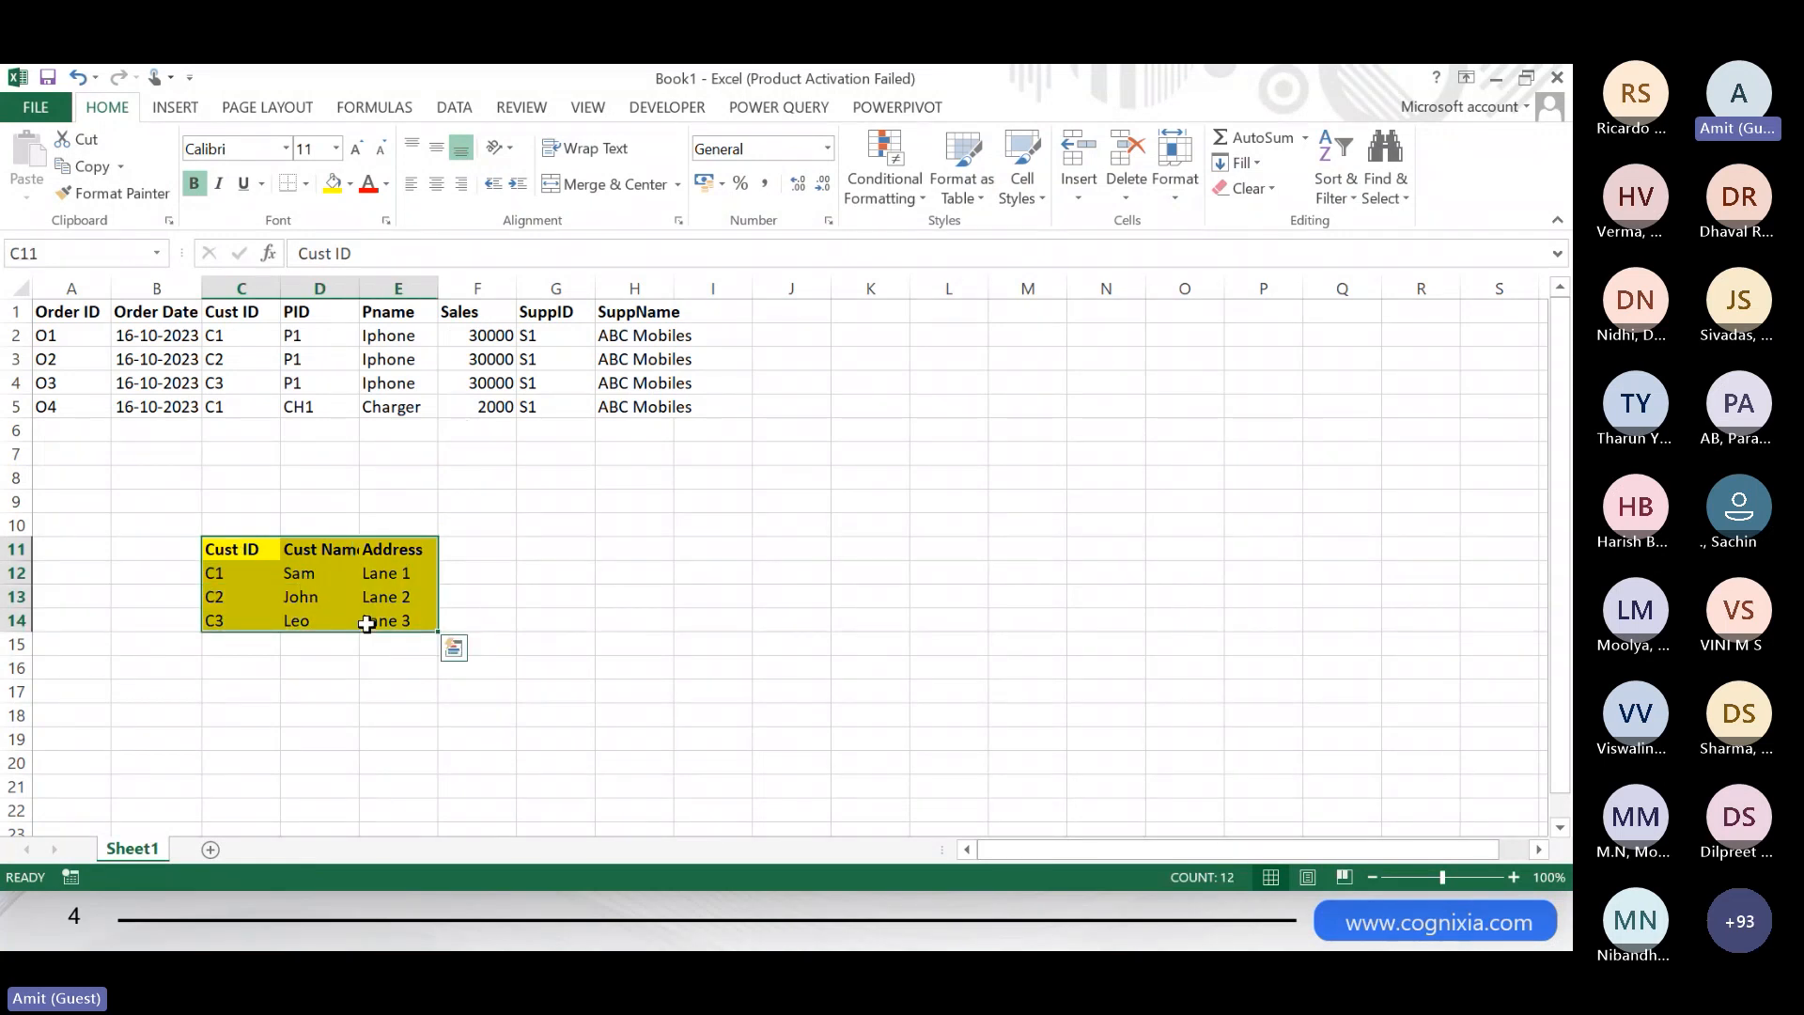
click(554, 548)
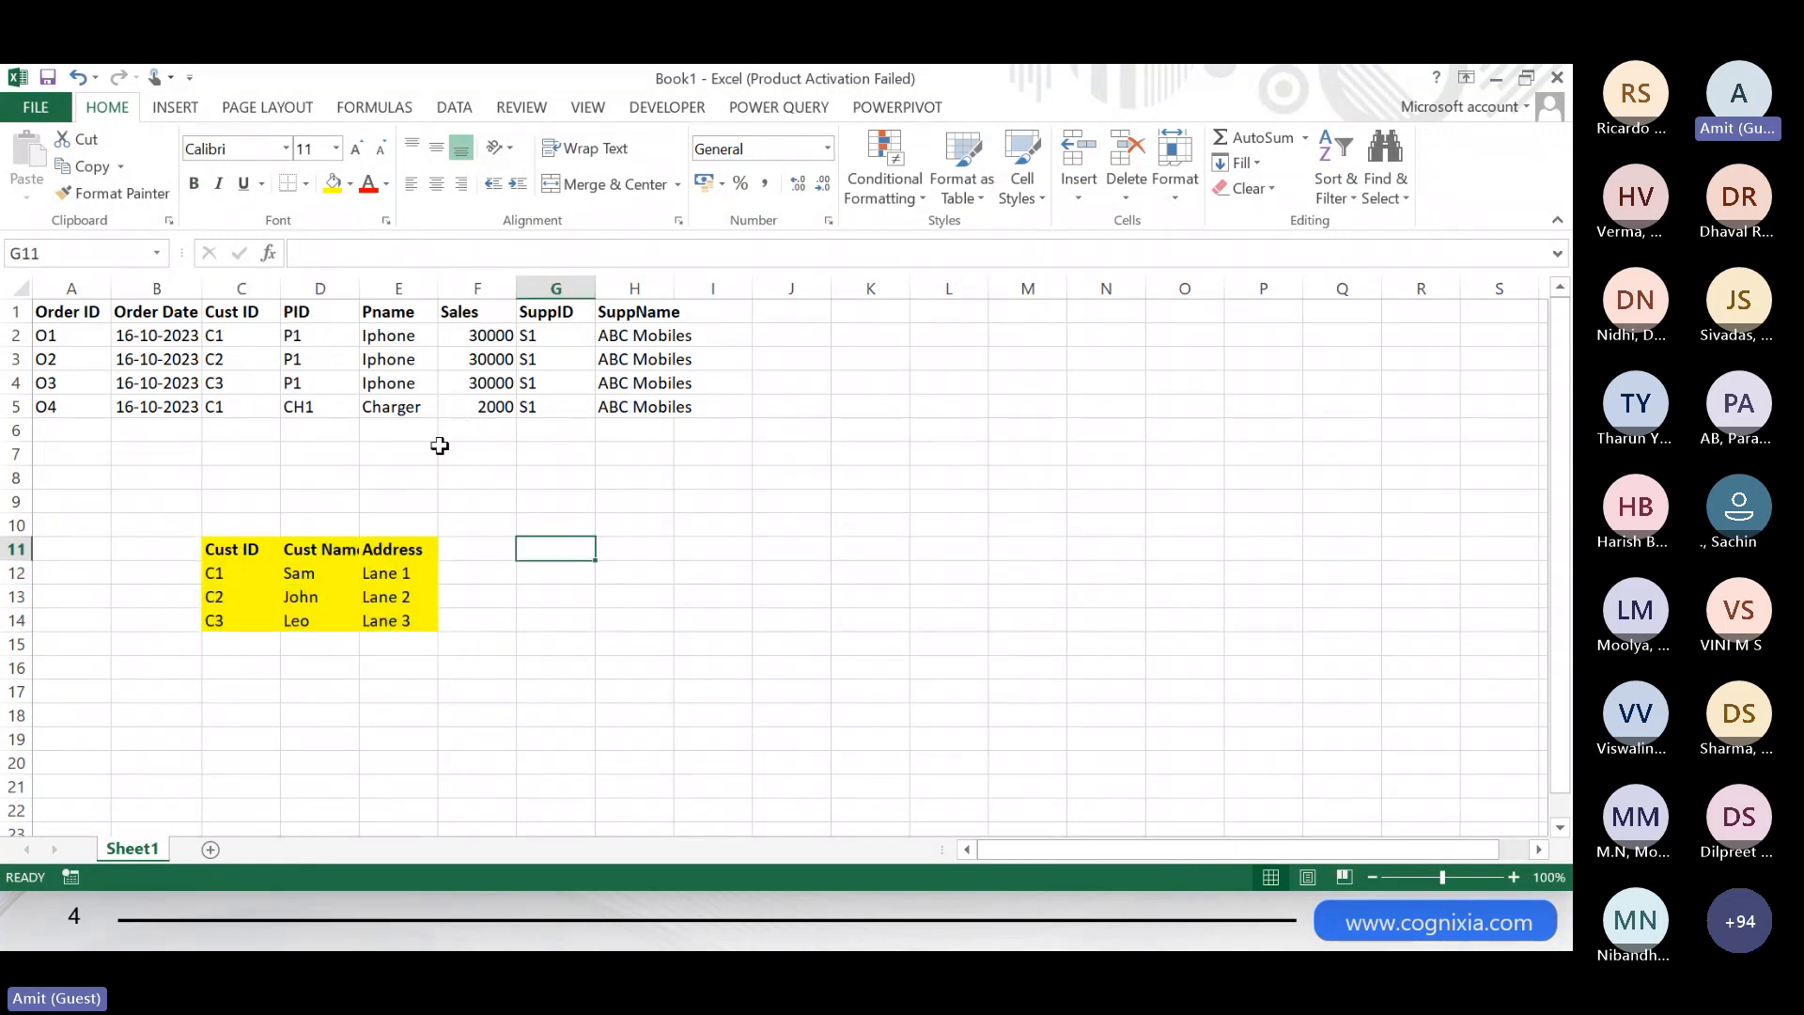
drag(296, 309, 385, 400)
key(ctrl+q)
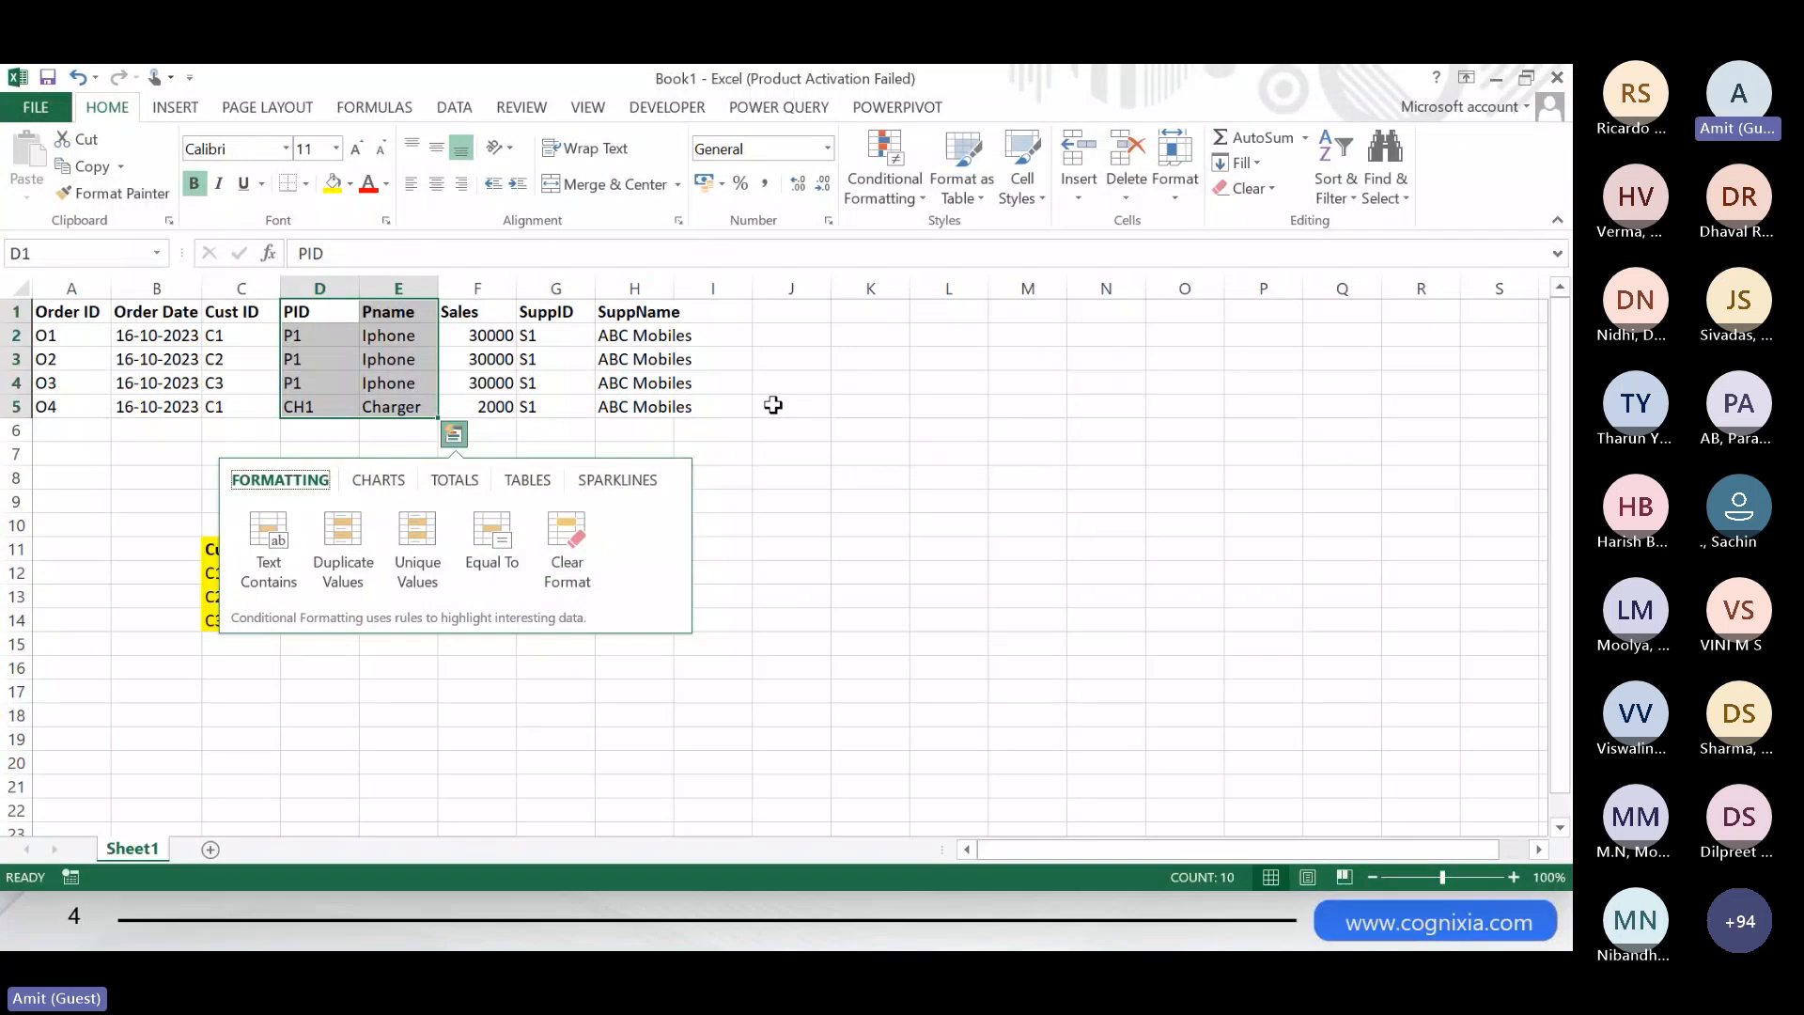
click(869, 406)
drag(300, 312, 381, 414)
key(ctrl+c)
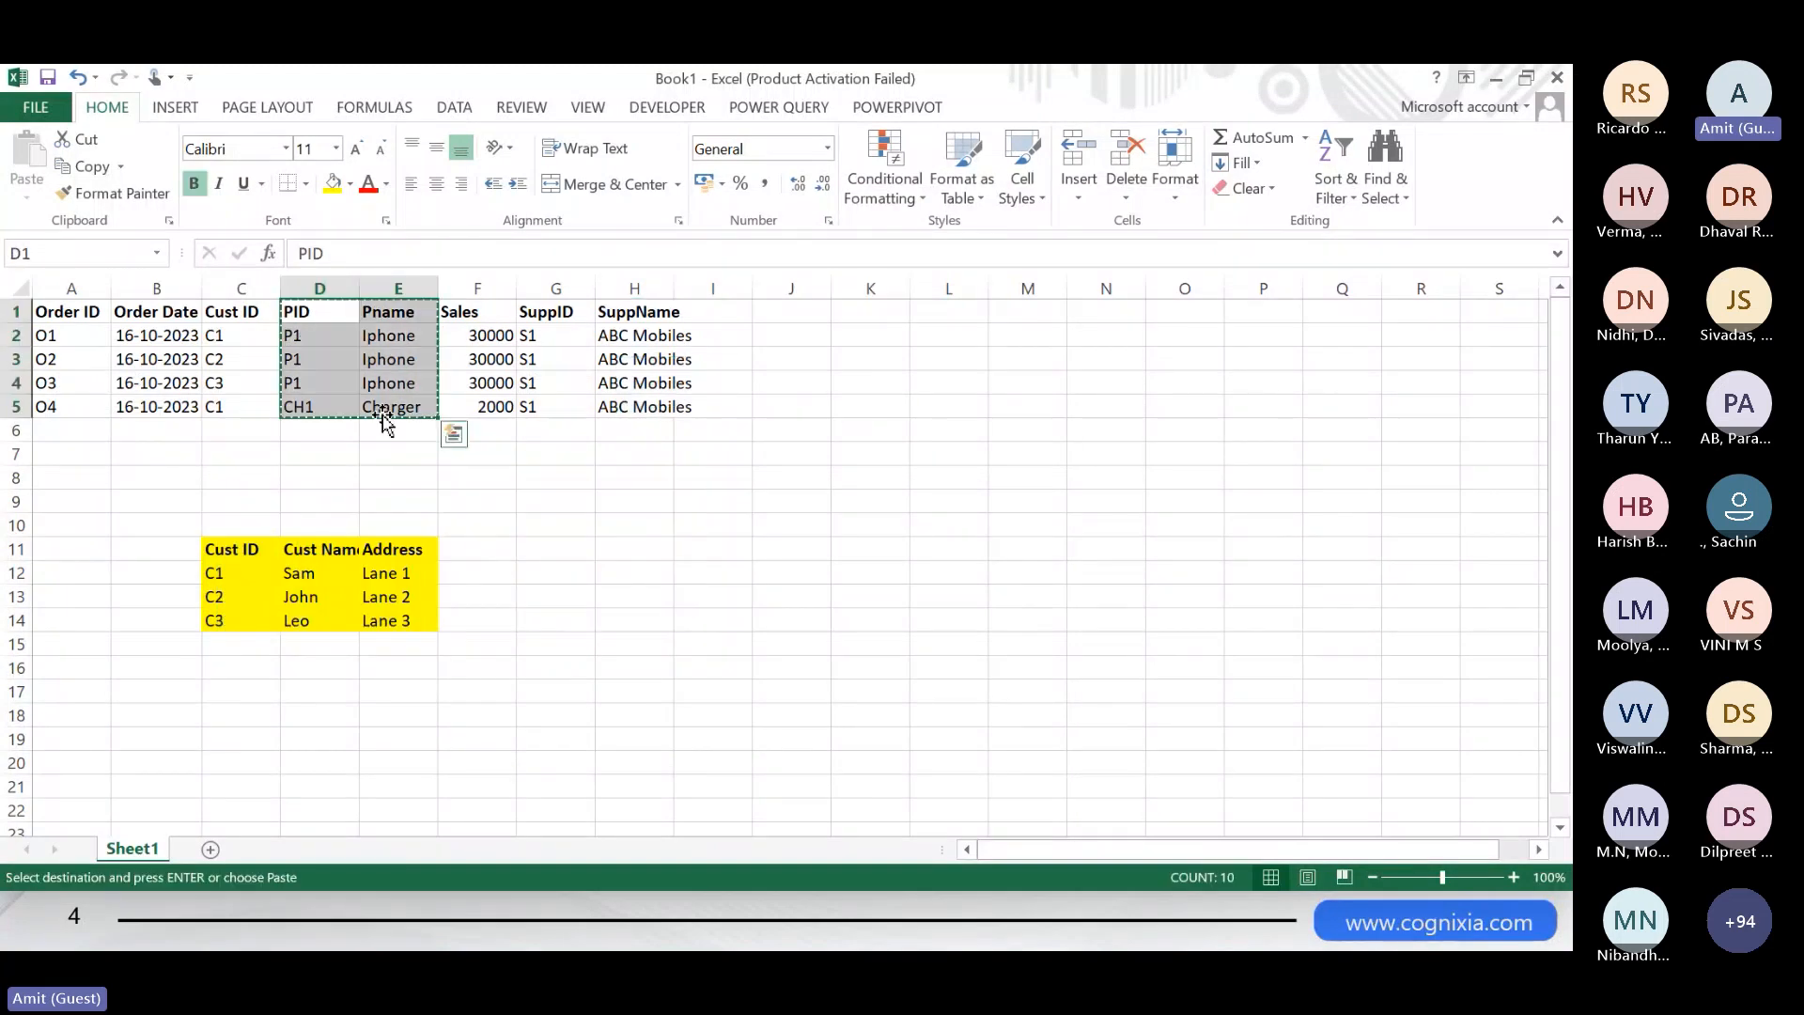
click(626, 553)
key(ctrl+c)
- Copy the PID and Pname columns with headers from D1:E5 to H11
drag(300, 312, 370, 404)
key(ctrl+c)
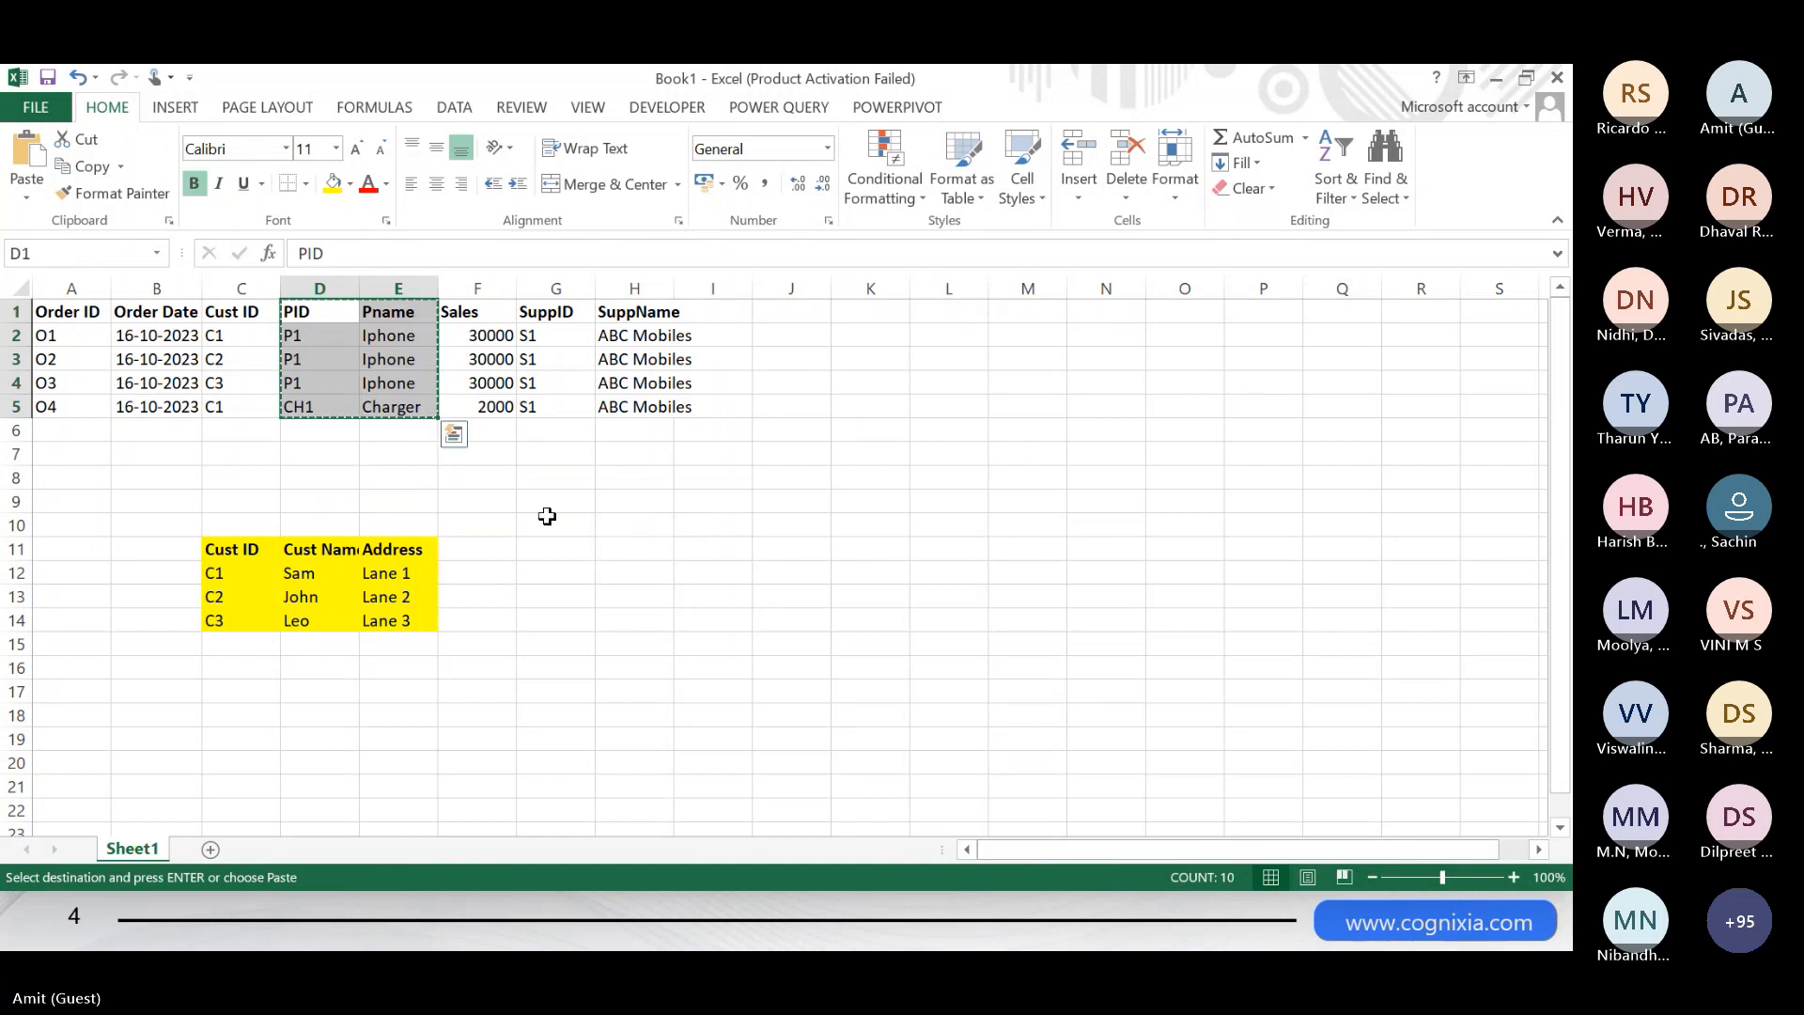
click(604, 548)
key(ctrl+v)
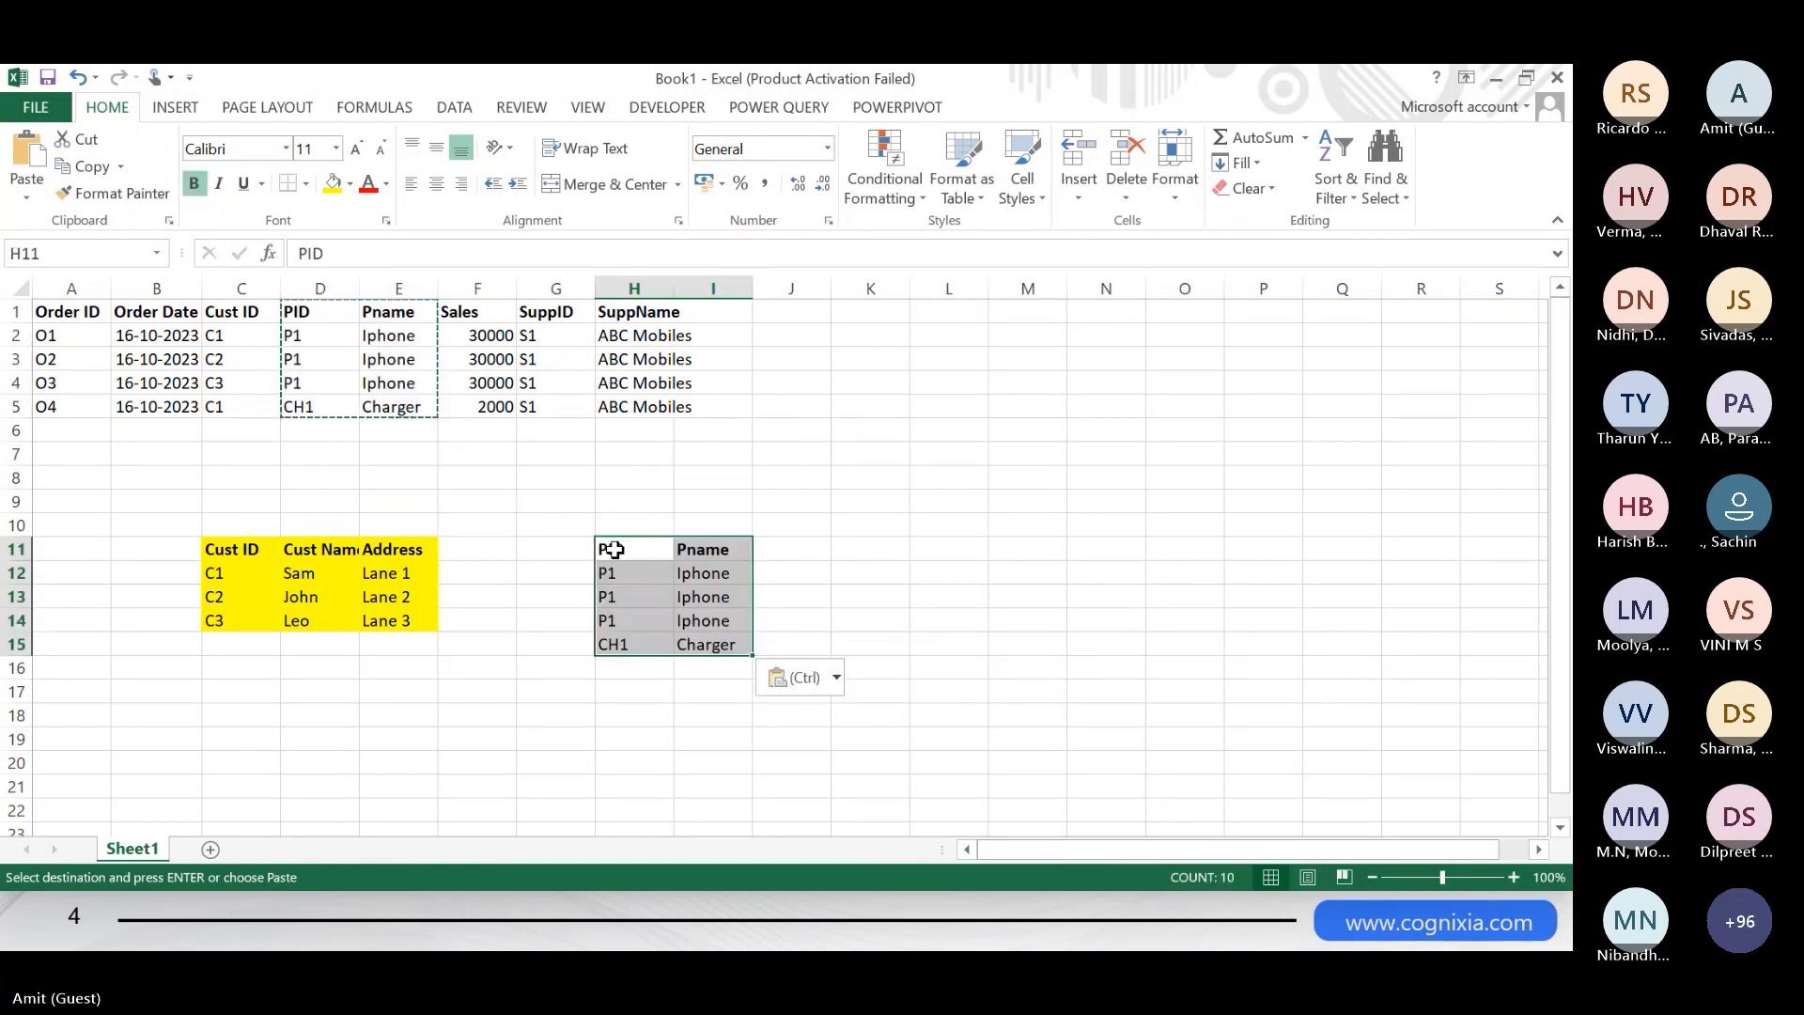
- Remove duplicate rows from the copied product table, comparing PID and Pname and treating the first row as headers
key(alt+a)
key(m)
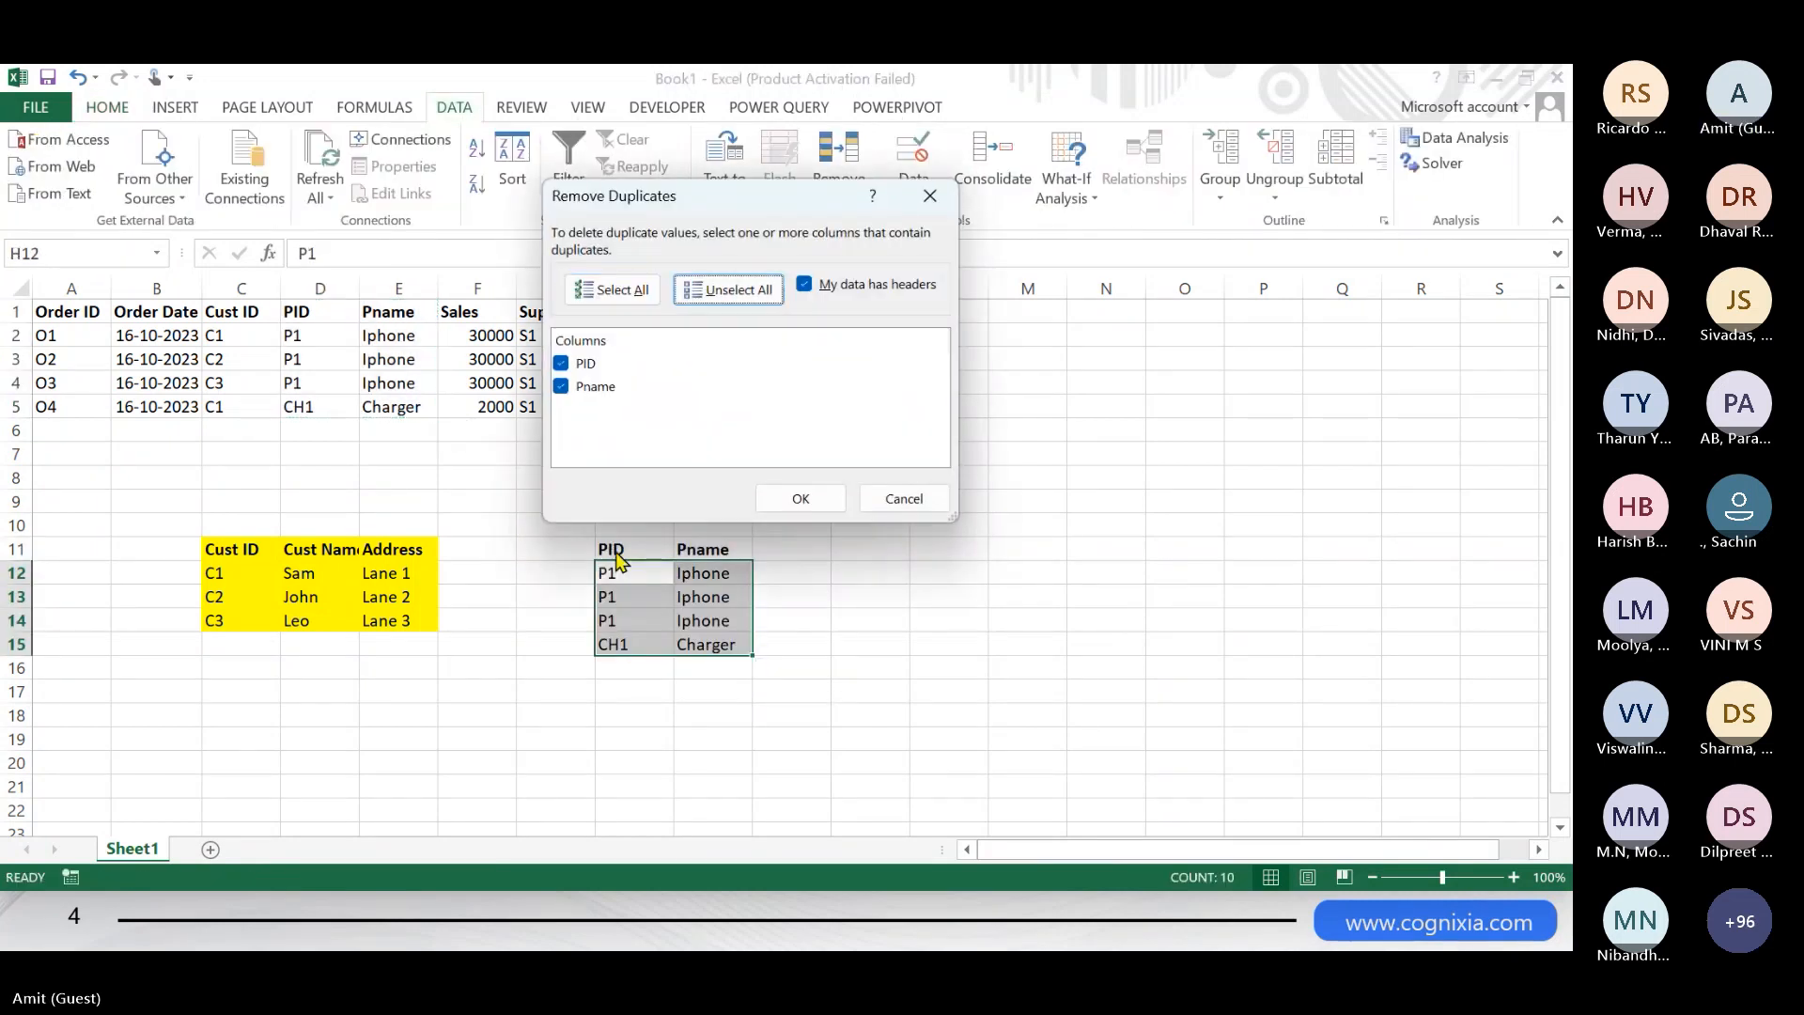
key(Return)
key(Return)
- Delete the Pname cells E1:E5 from the orders table, shifting the remaining cells left
key(Up)
key(Up)
key(Up)
key(Up)
key(Up)
key(Up)
key(Up)
key(Up)
key(Up)
key(Up)
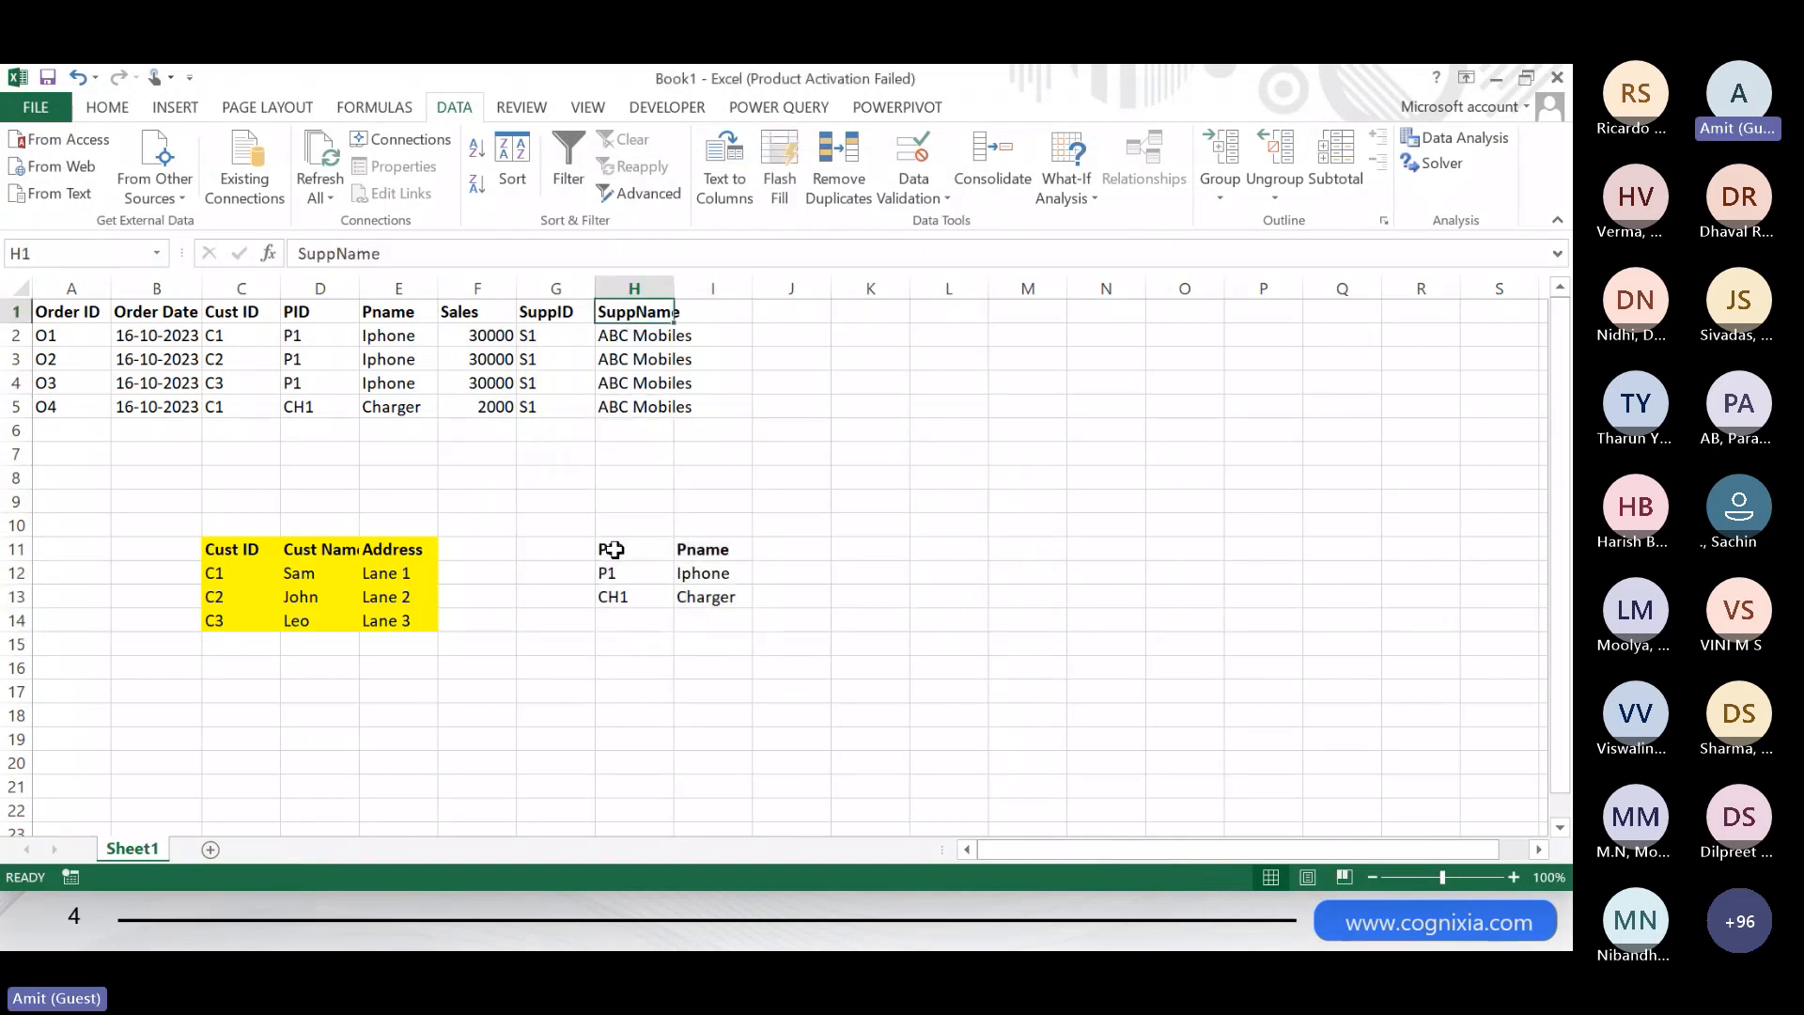
key(Left)
key(Left)
key(Left)
key(Left)
key(shift+Down)
key(shift+Down)
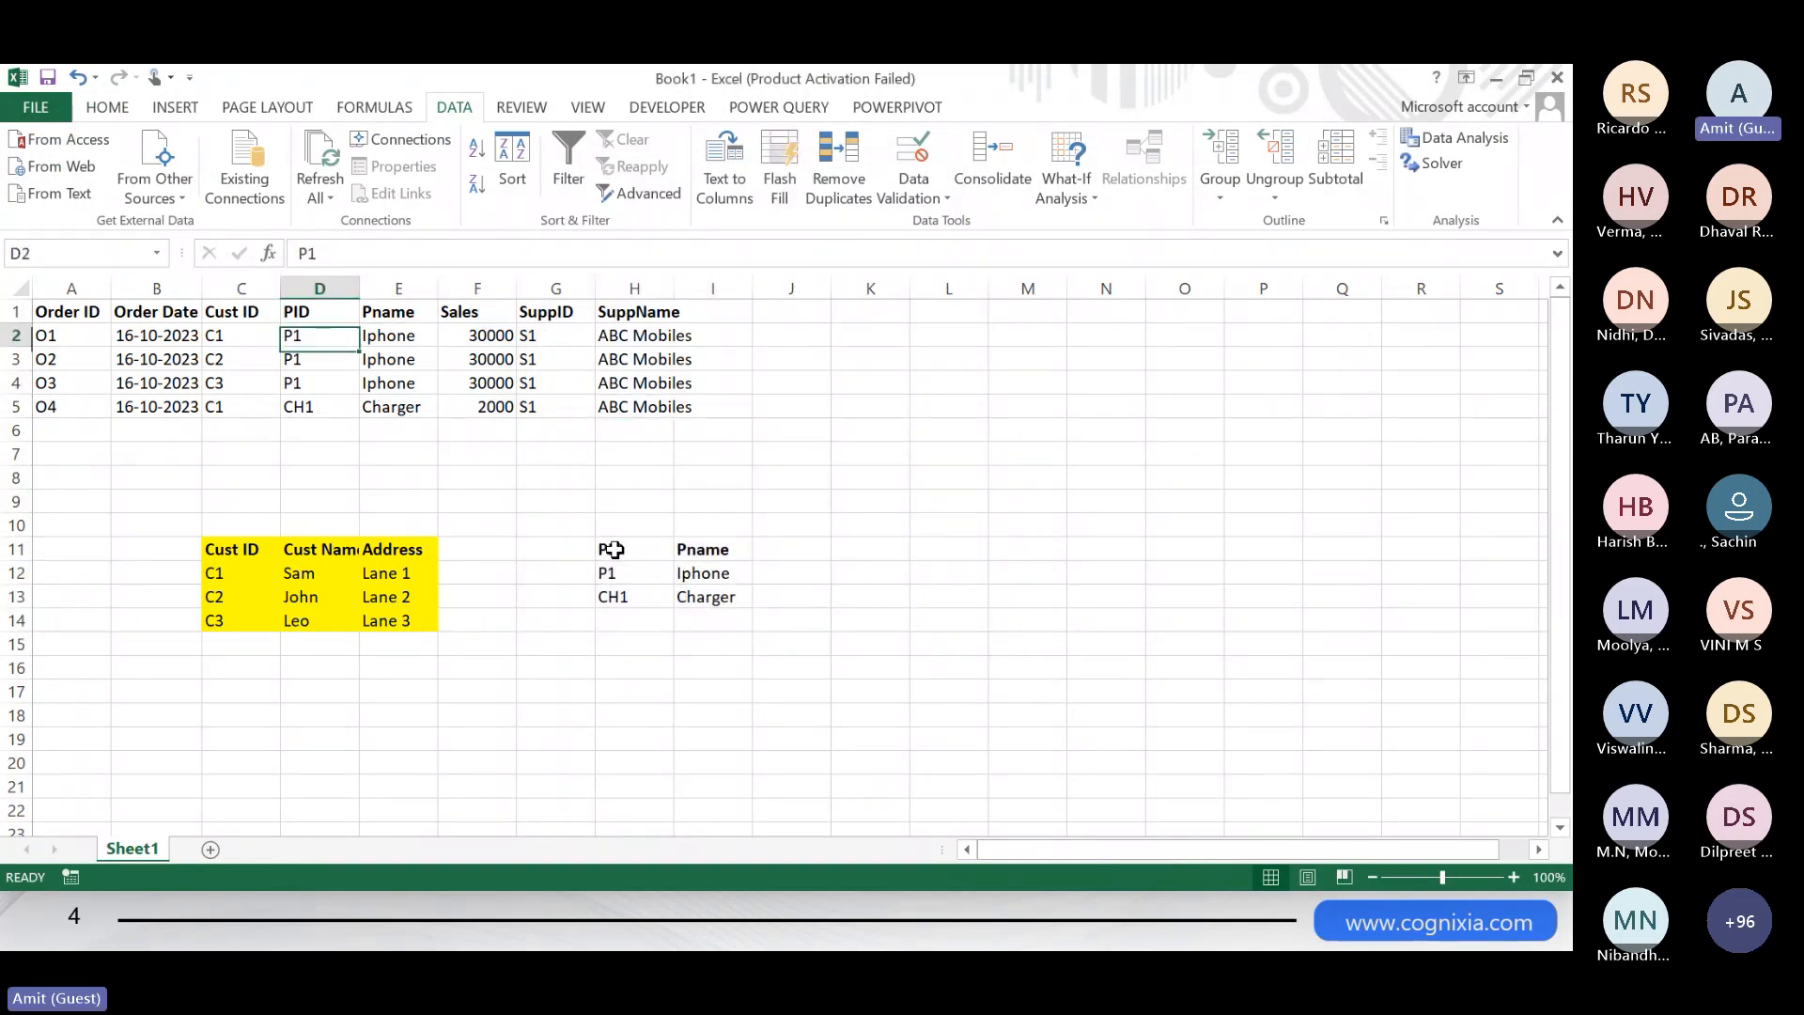
key(Right)
key(shift+Down)
key(shift+Down)
key(shift+Down)
key(shift+Down)
key(ctrl+minus)
key(Return)
- Copy the SuppID and SuppName headers with their first record from F1:G2 to K11, and clear the original SuppName cells G1:G5
key(Right)
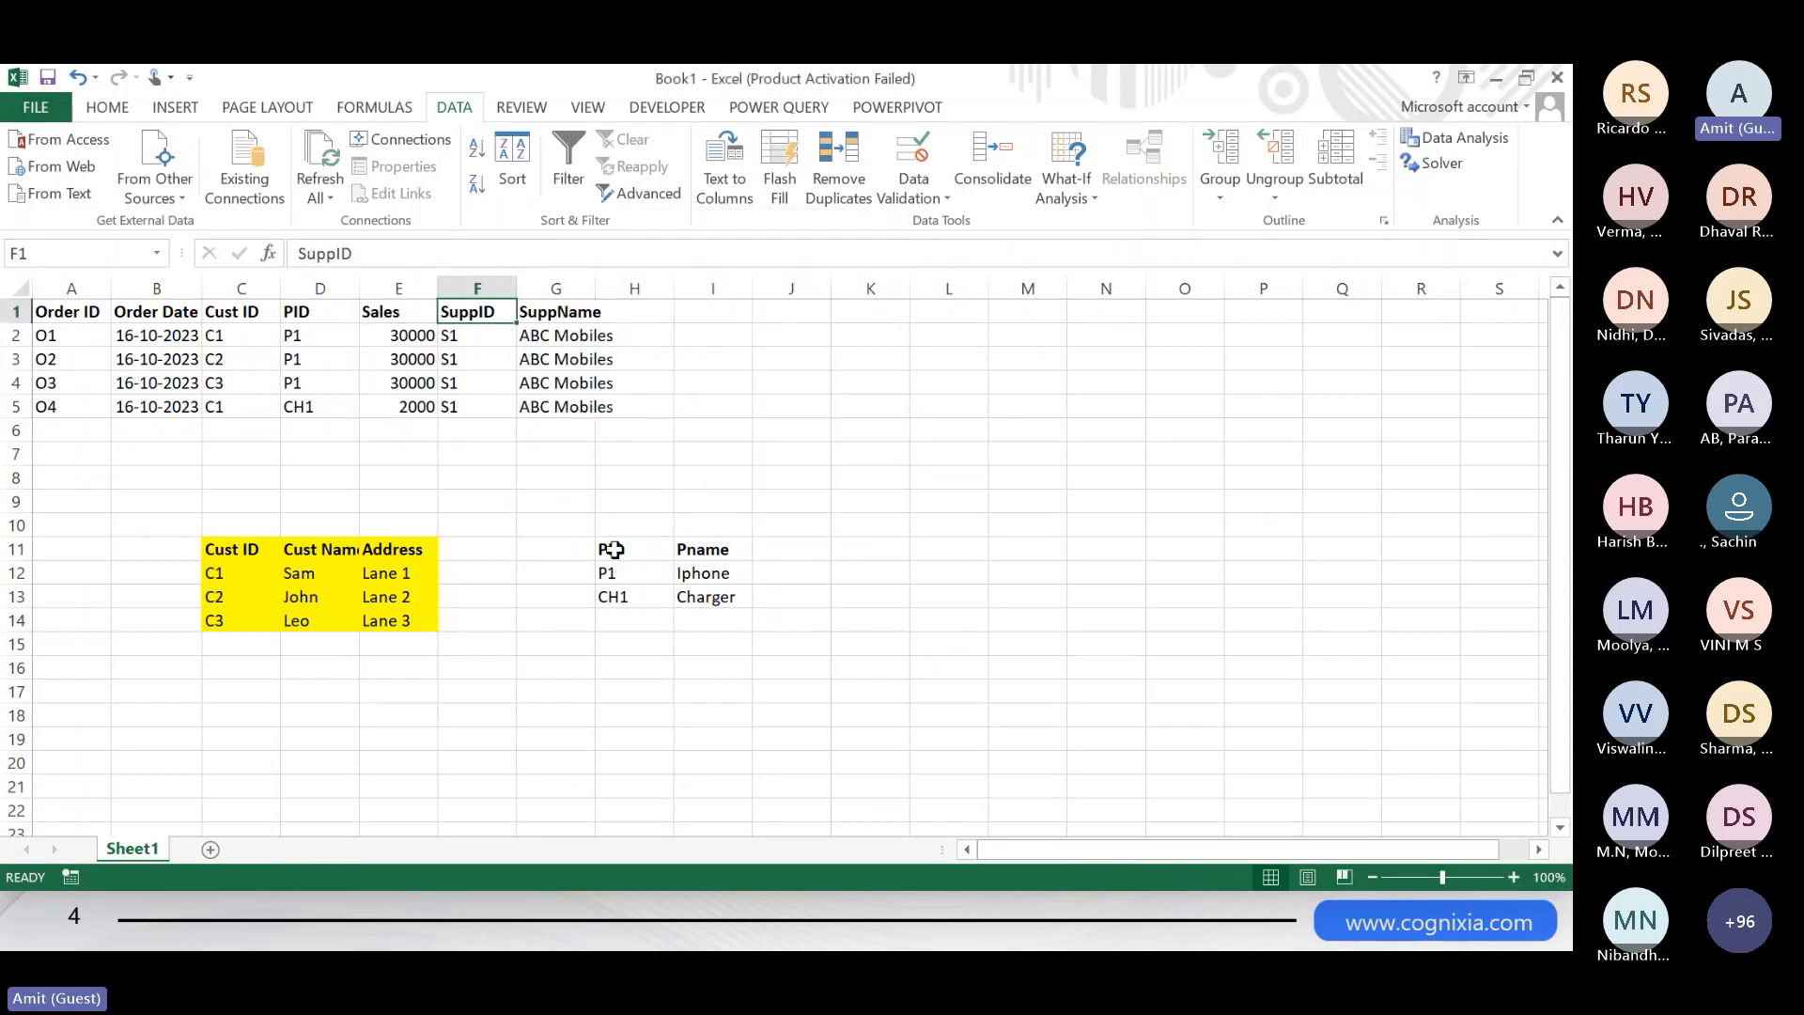
key(shift+Right)
key(shift+Down)
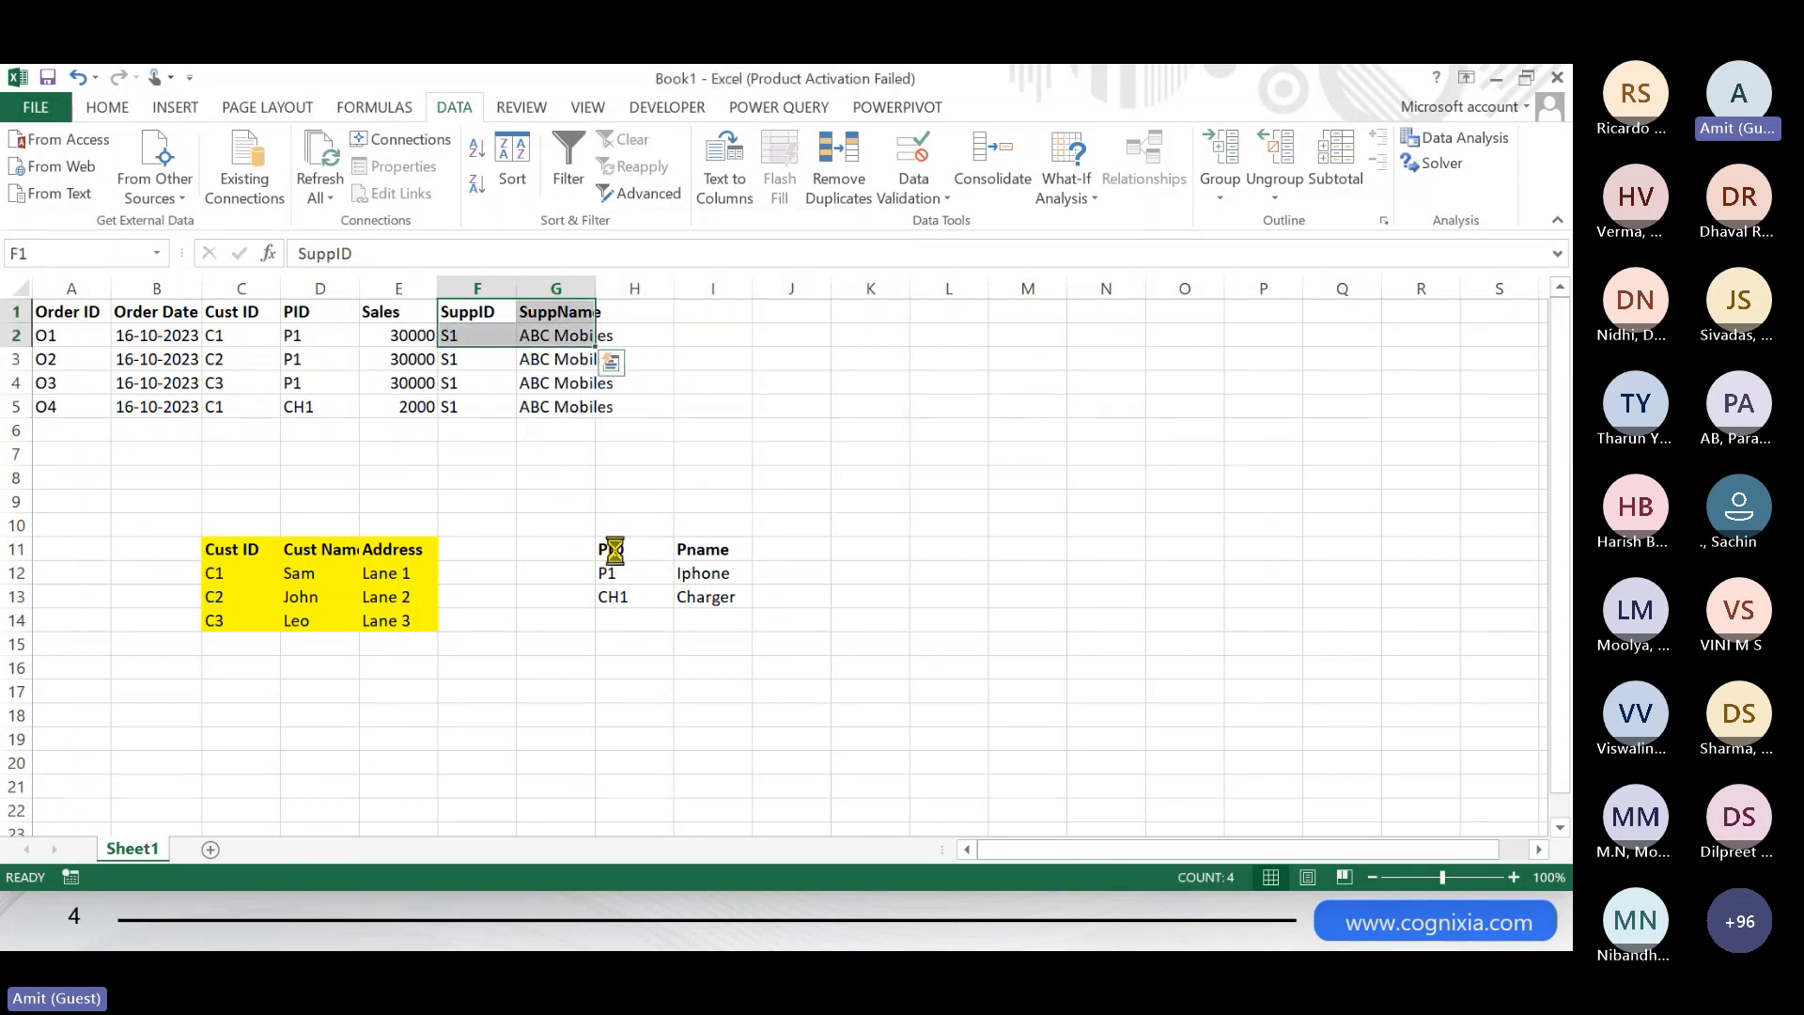
key(ctrl+c)
key(Right)
key(Right)
key(Right)
key(Right)
key(Right)
key(Down)
key(Down)
key(Down)
key(Down)
key(Down)
key(Down)
key(Down)
key(Down)
key(Down)
key(Down)
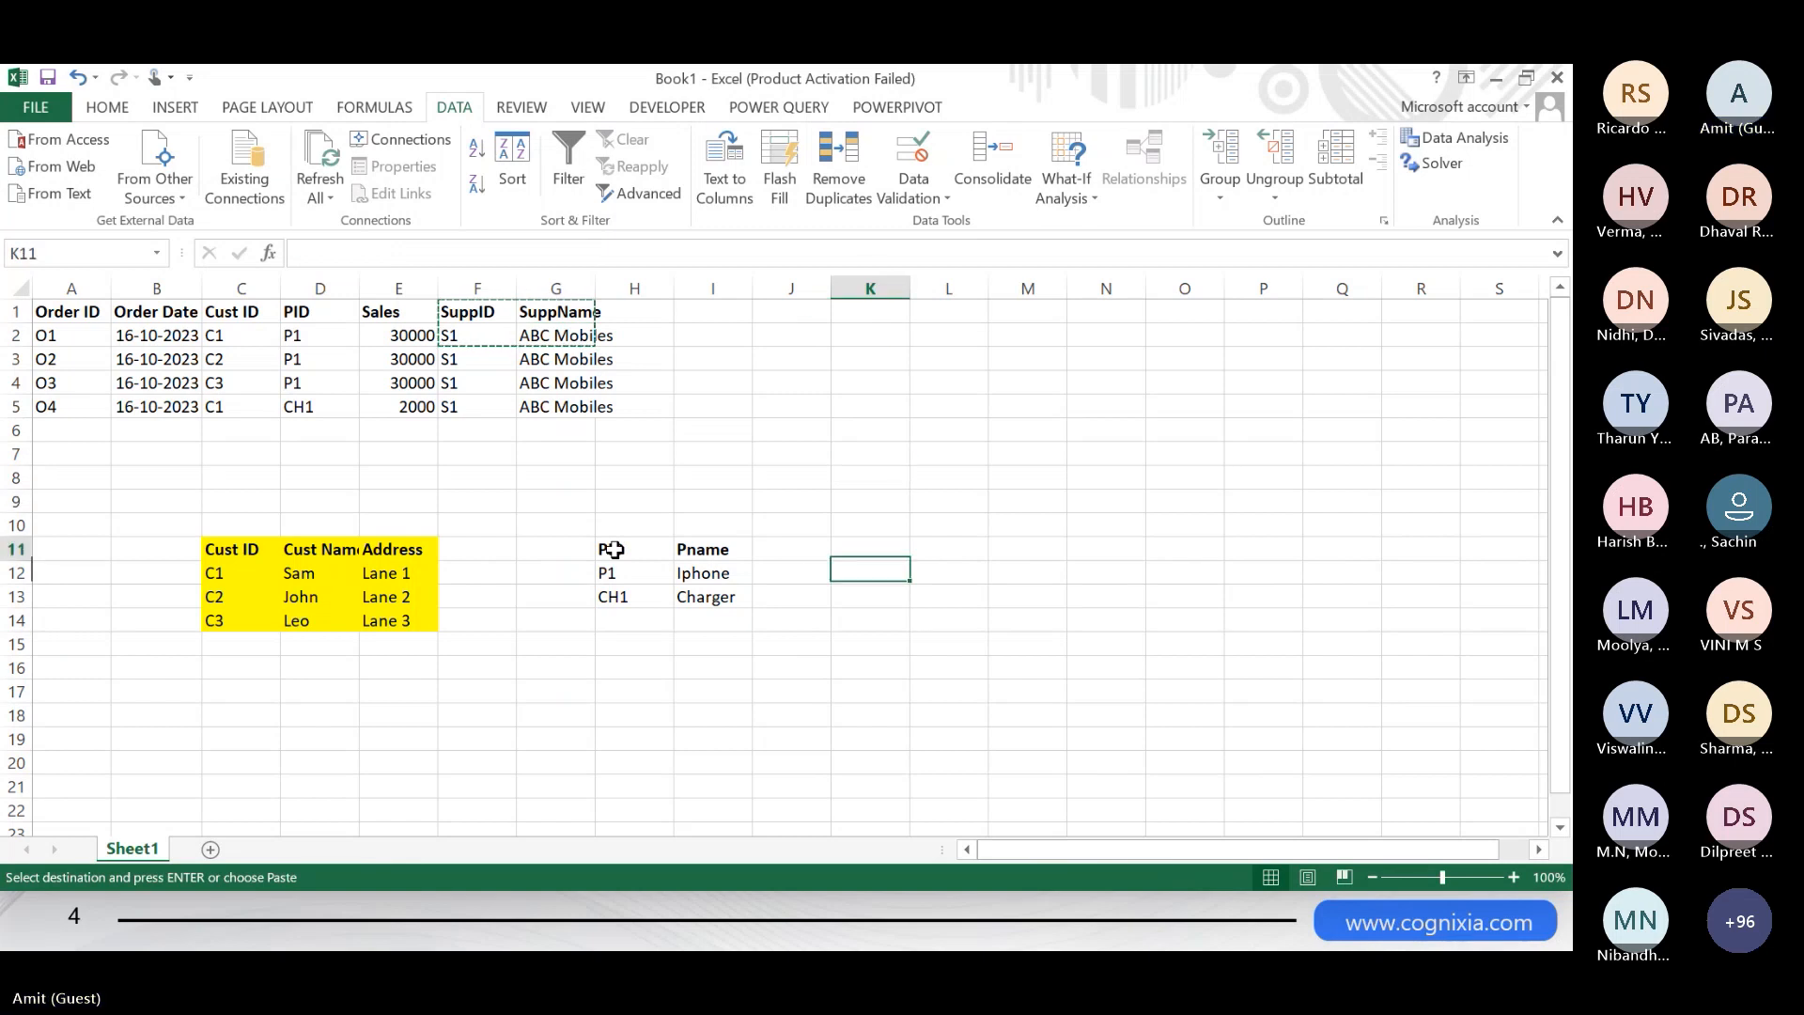
key(ctrl+v)
drag(559, 320, 558, 407)
key(Delete)
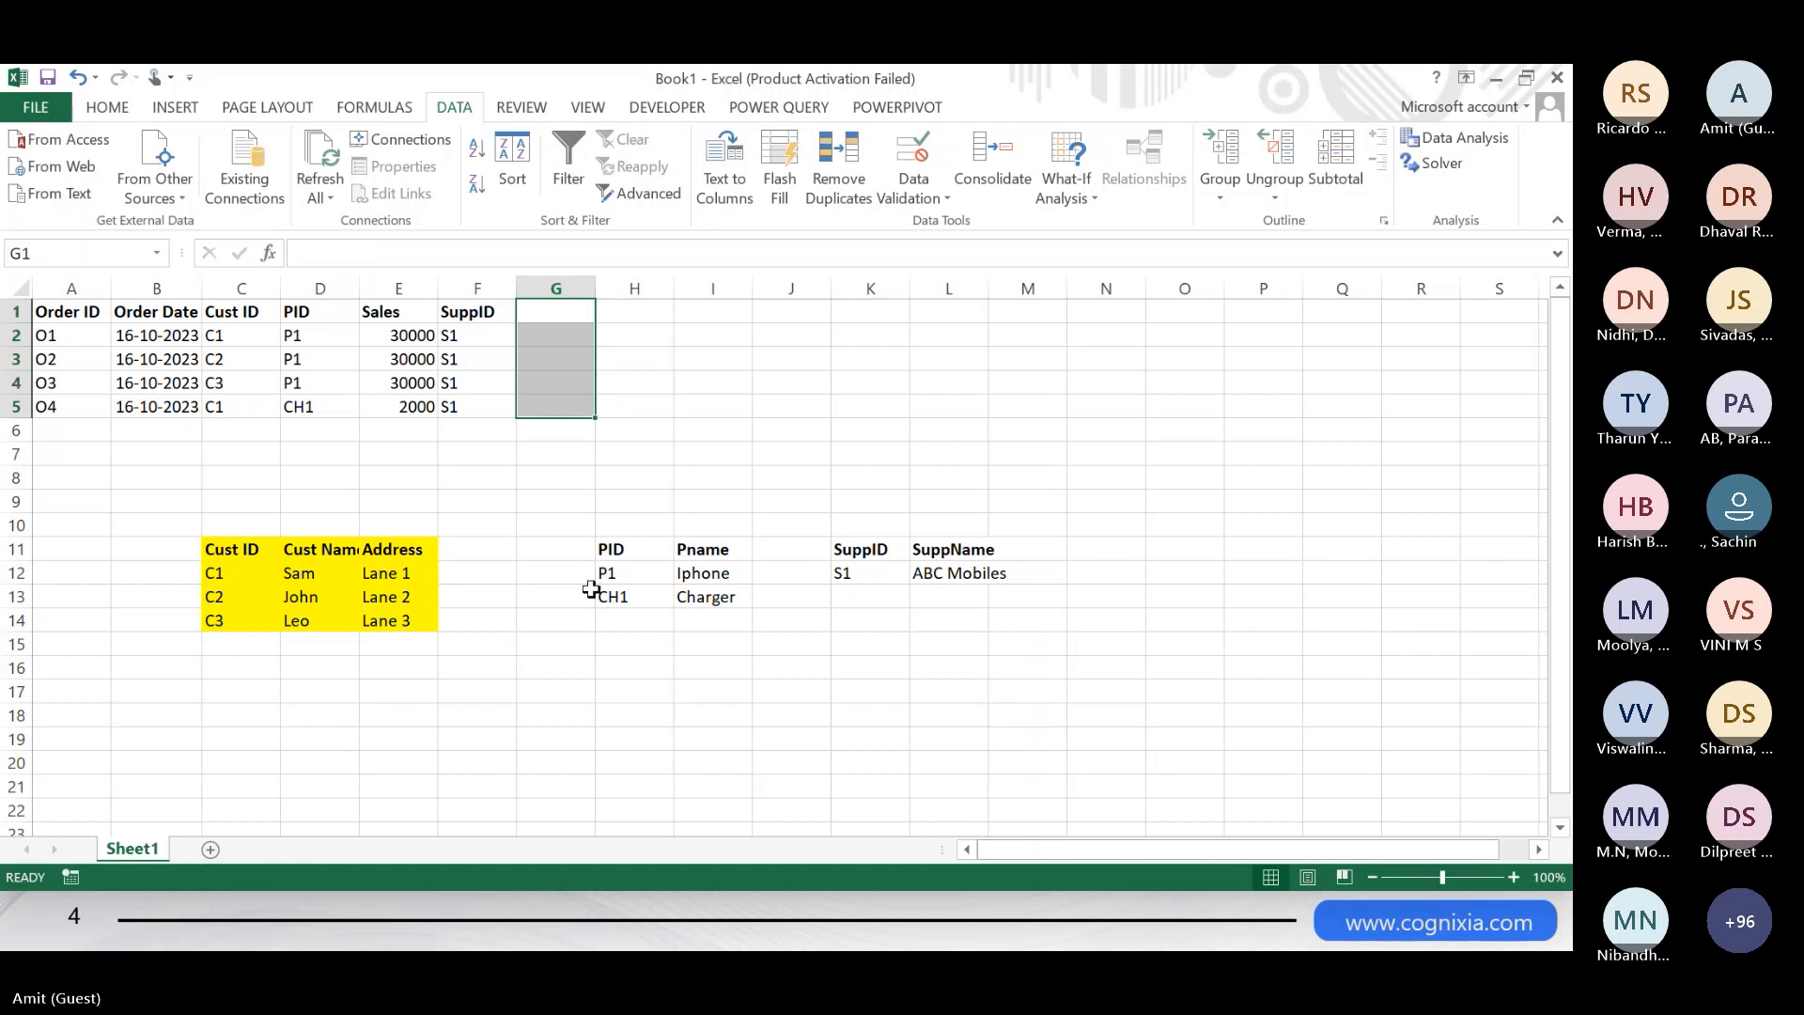
- Fill the product table in H11:I13 and the supplier table in K11:L12 with green
drag(617, 551, 747, 603)
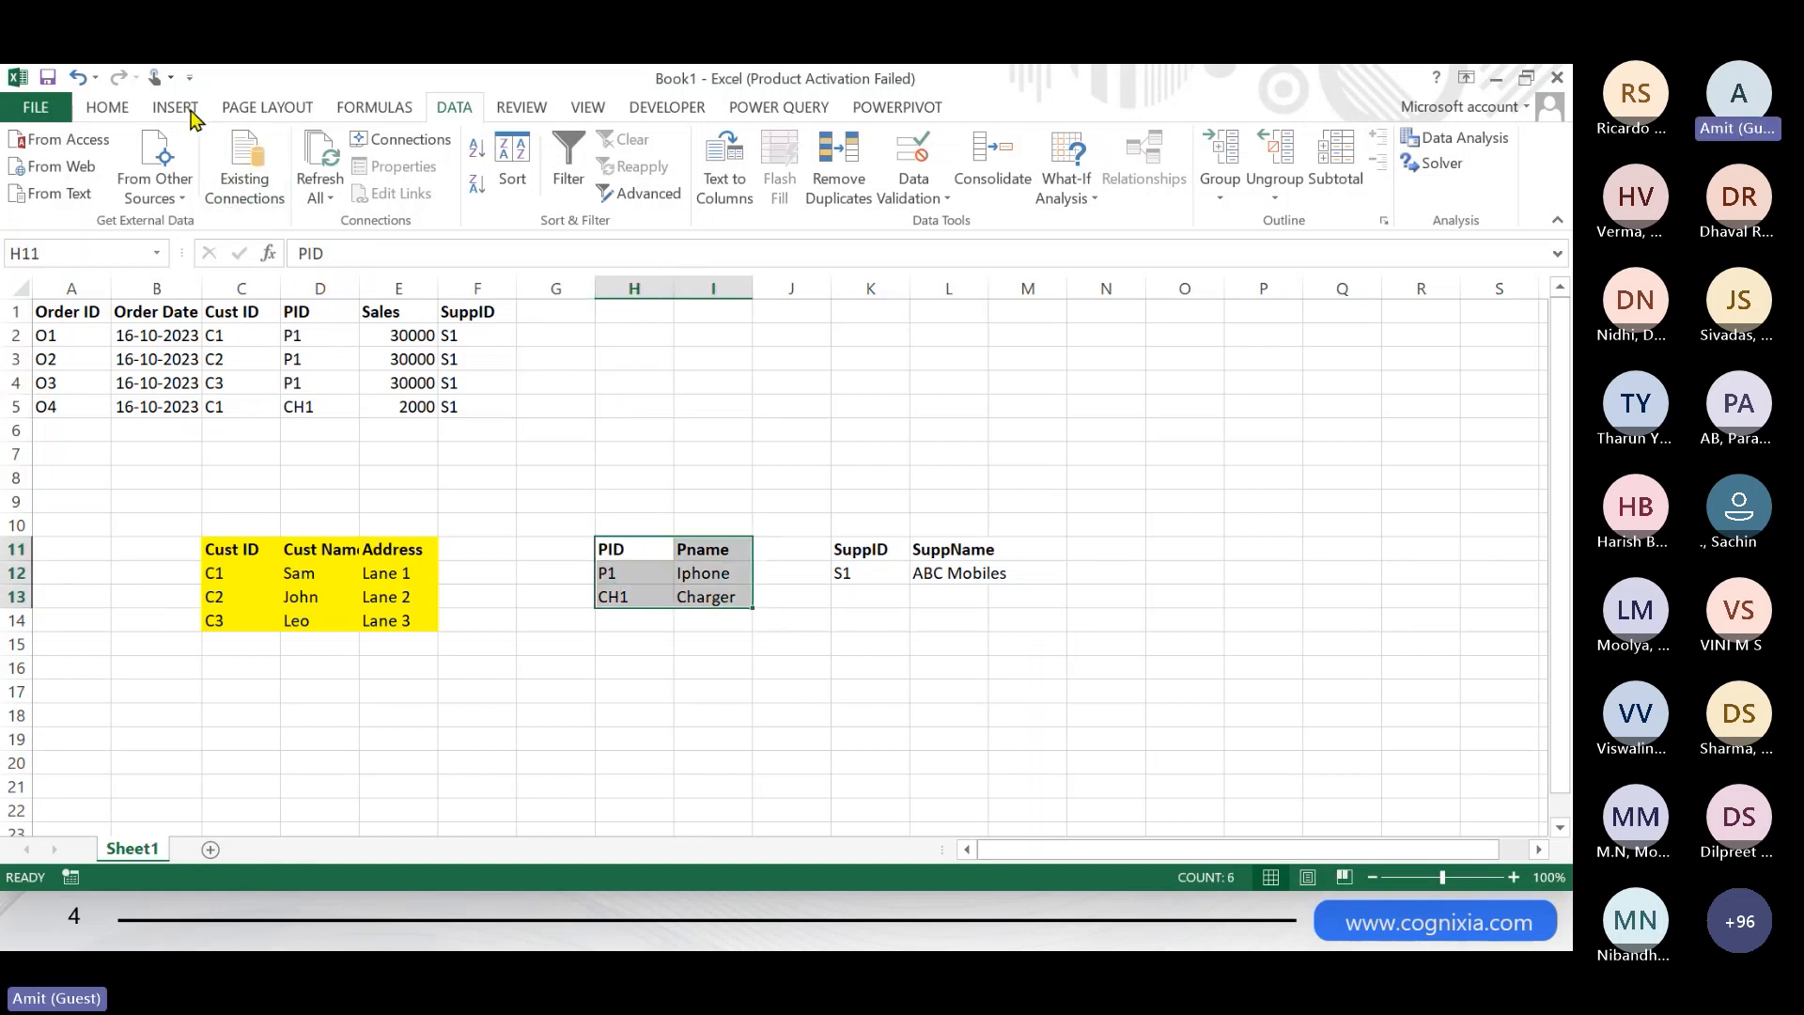
click(117, 108)
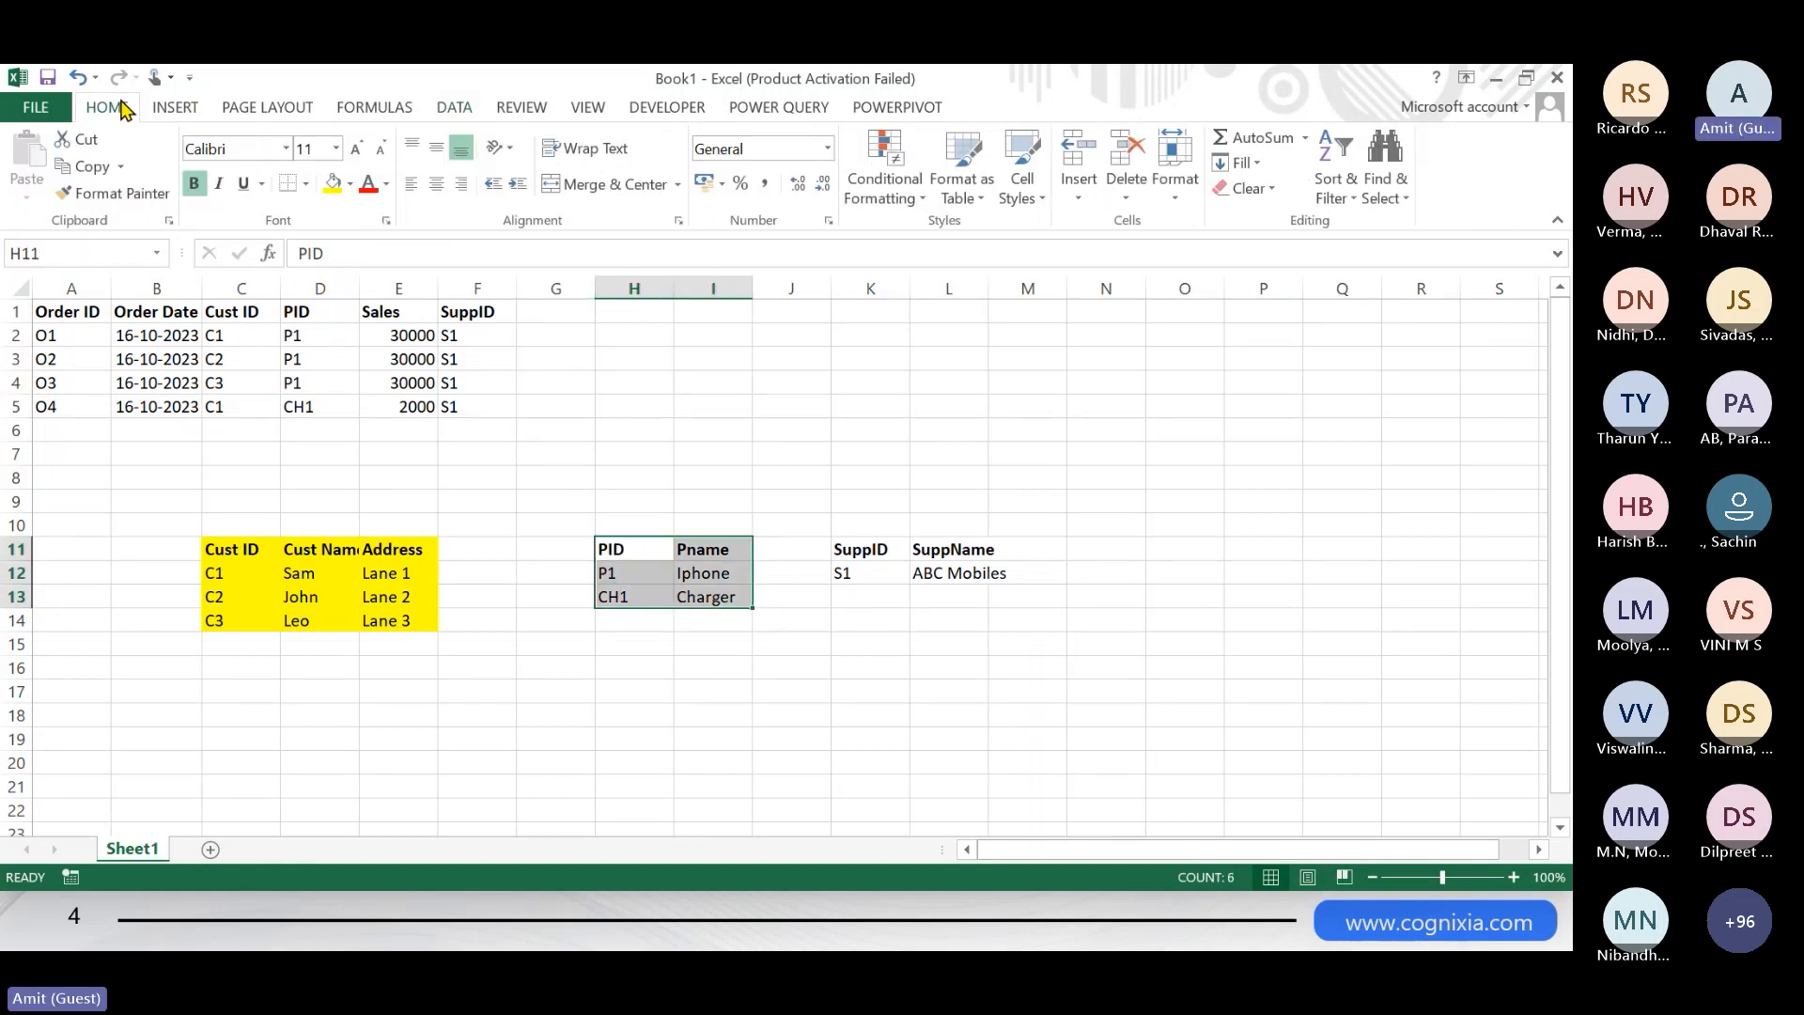
click(350, 184)
click(501, 243)
drag(839, 560, 929, 577)
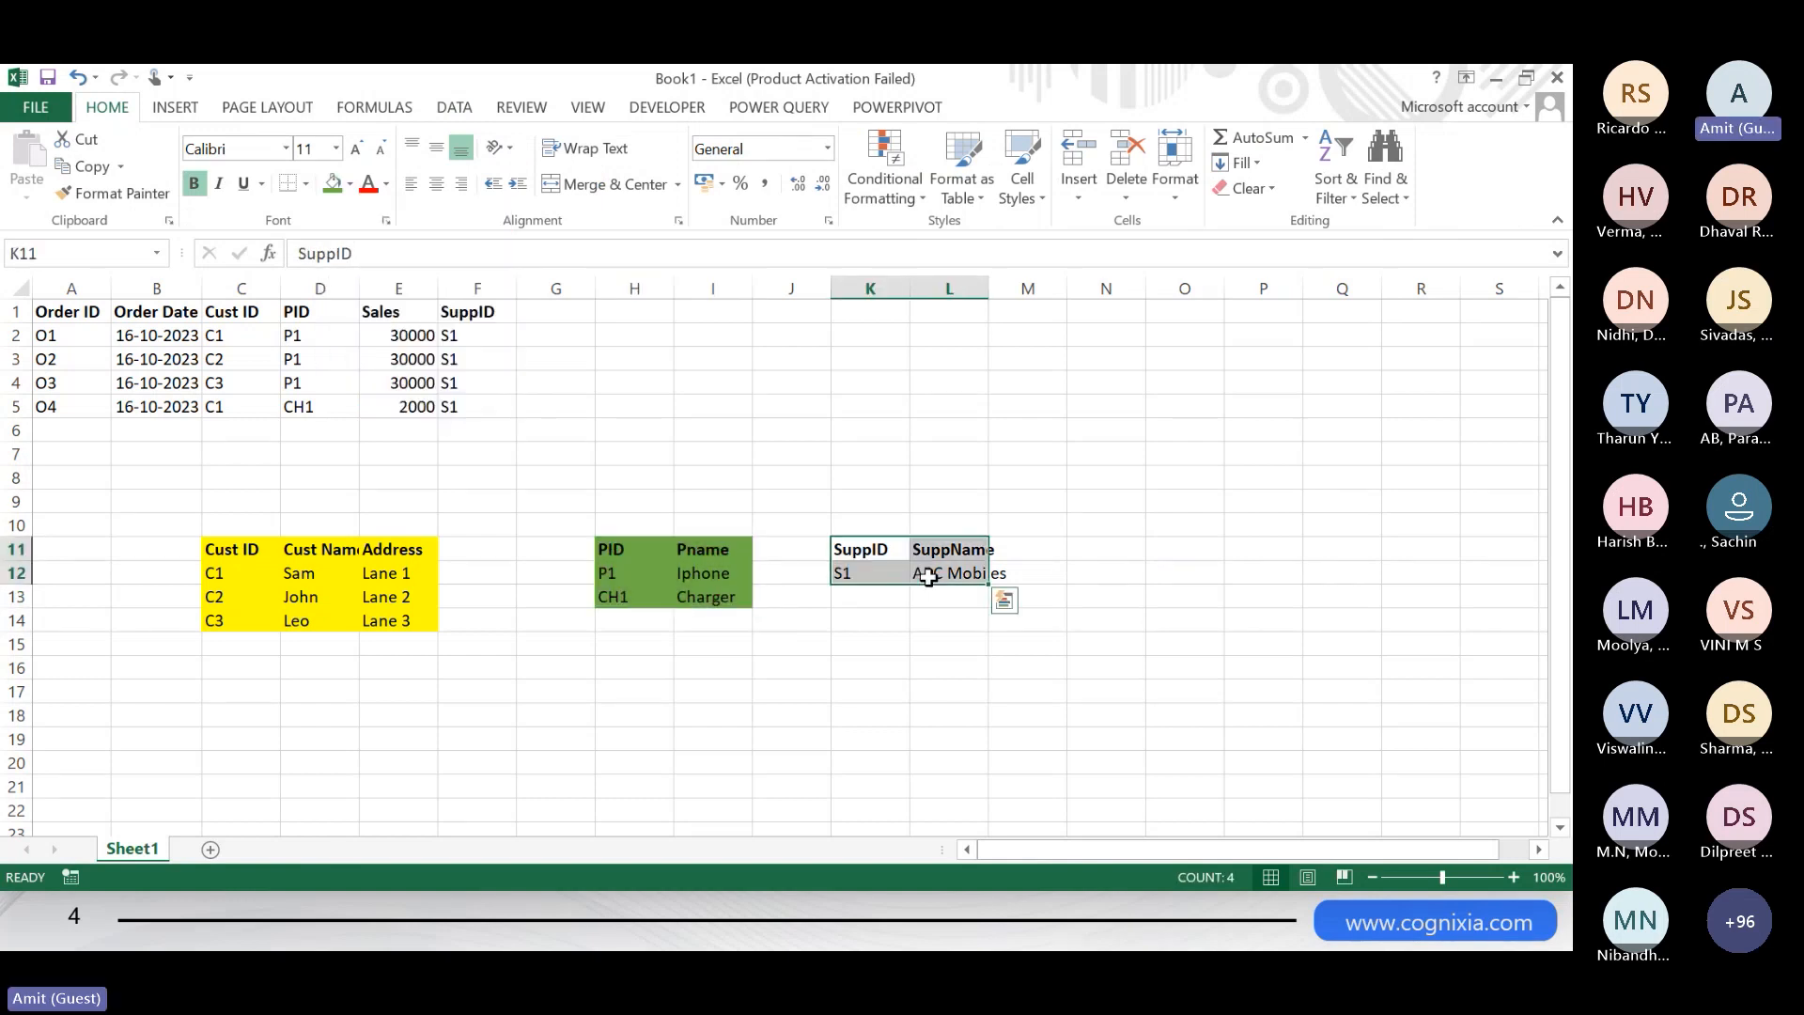
click(333, 184)
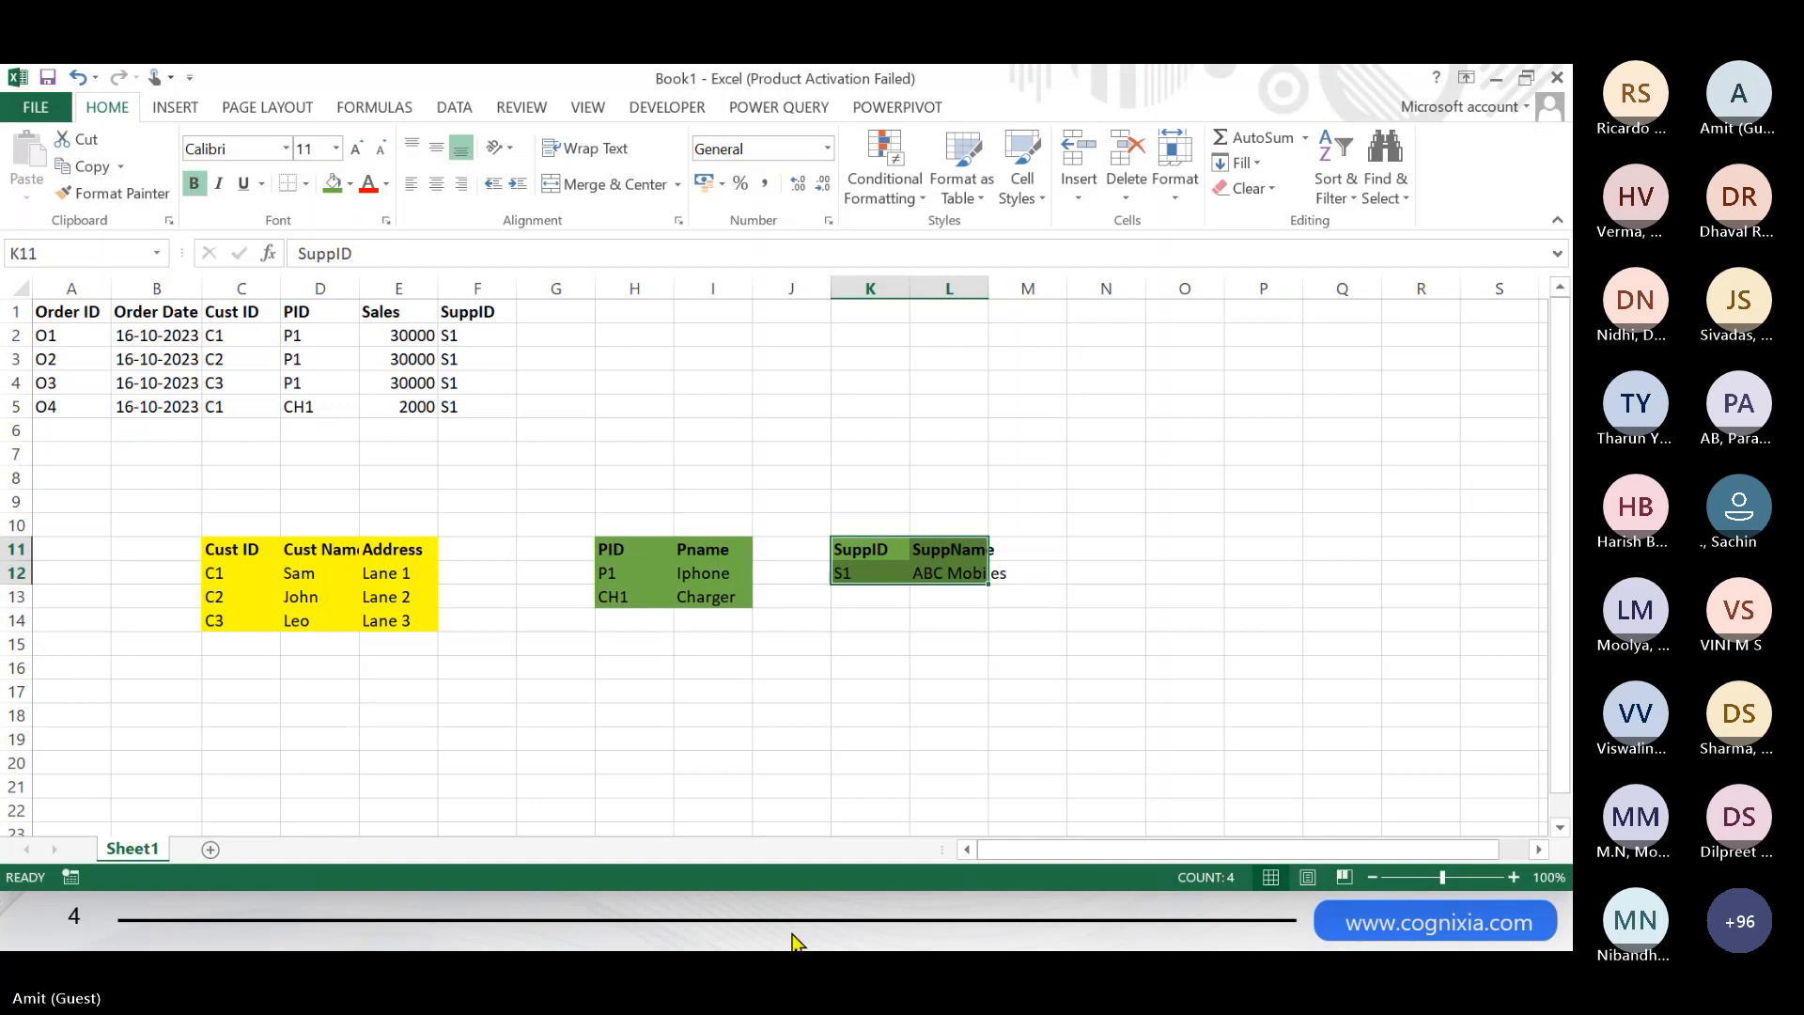
- Draw straight arrows from the Cust ID, PID and SuppID headers in row 11 to the matching orders table headers in row 1
click(193, 111)
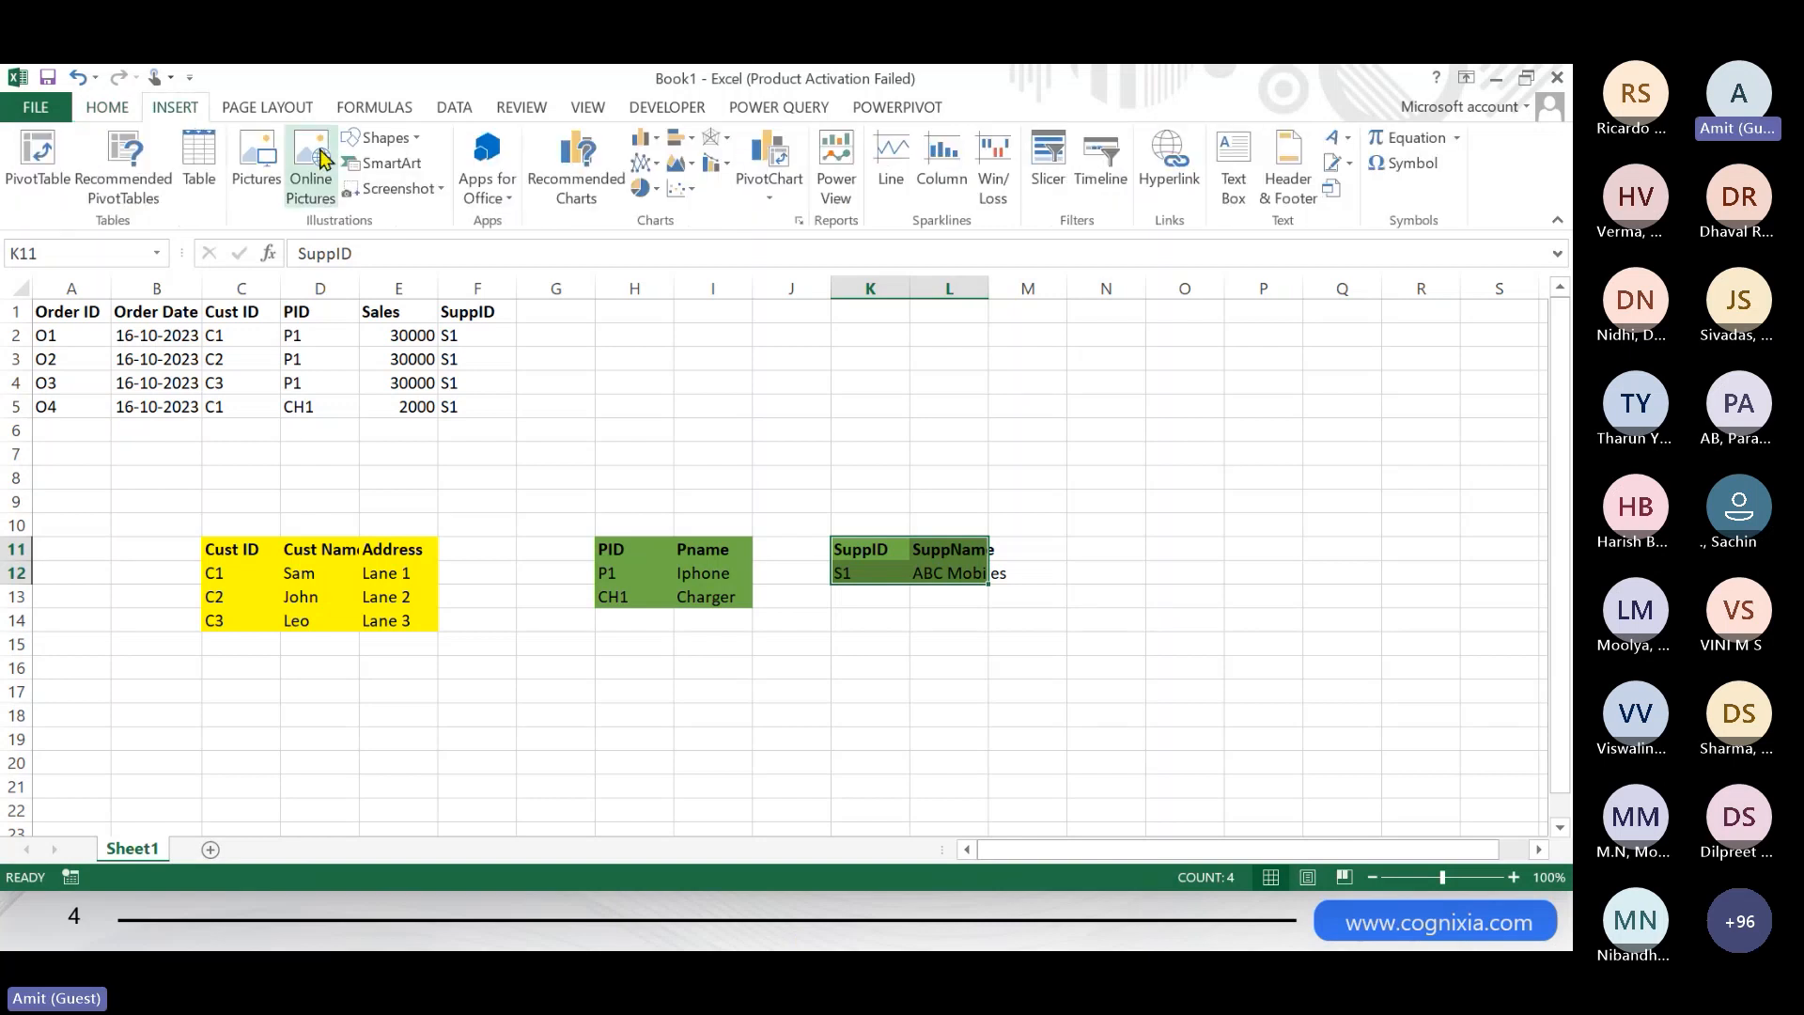
click(414, 141)
click(406, 195)
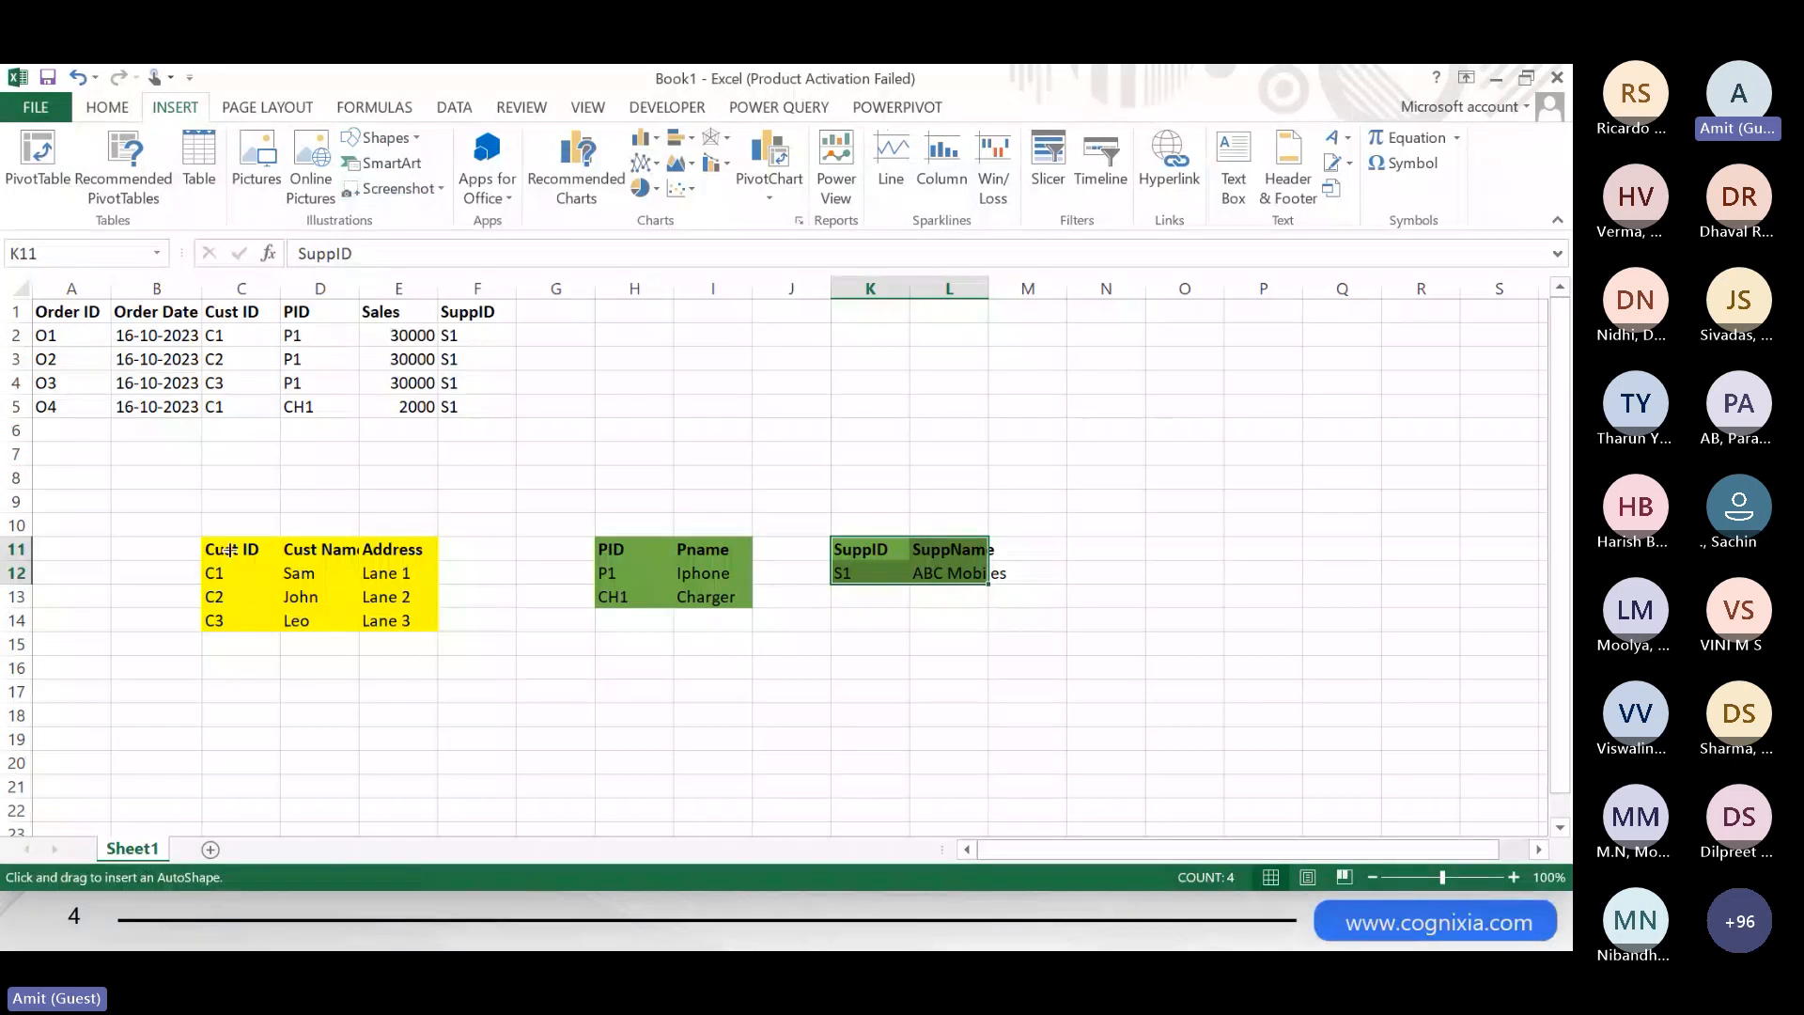
drag(229, 549, 236, 322)
click(66, 139)
drag(593, 540, 311, 318)
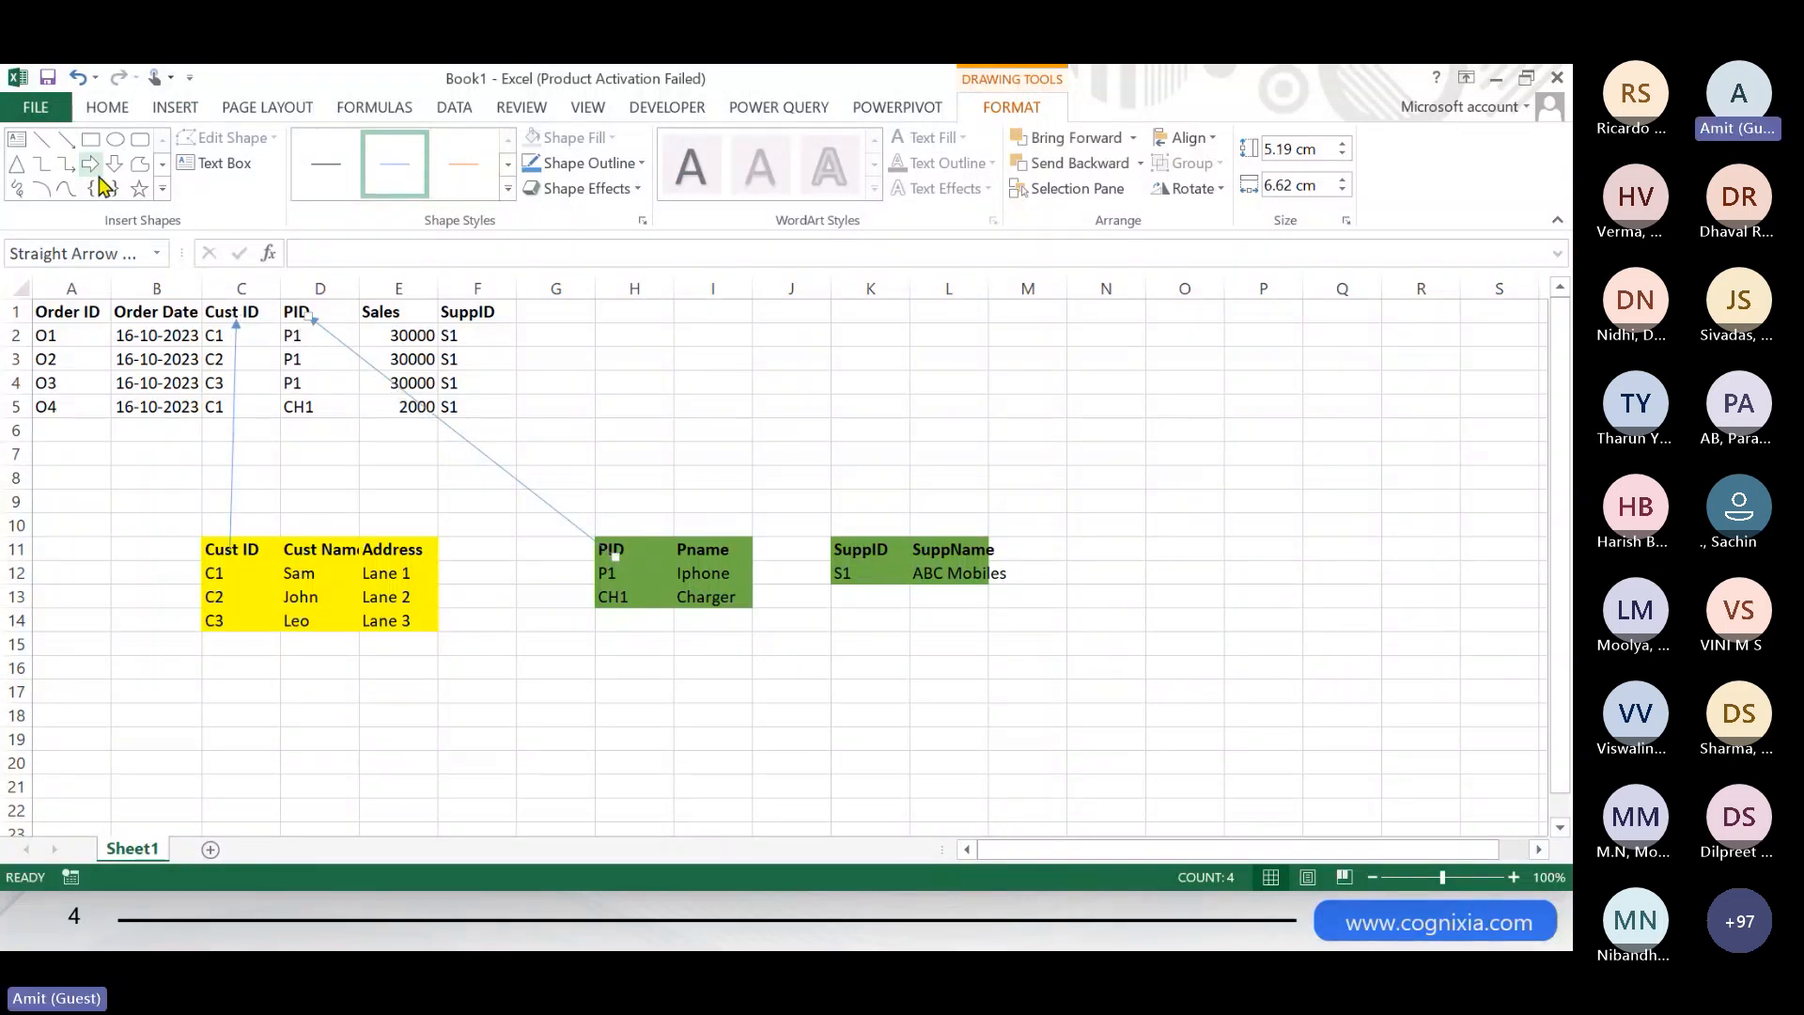
click(66, 139)
mouse_move(849, 543)
mouse_down()
mouse_move(507, 370)
mouse_move(461, 318)
mouse_up()
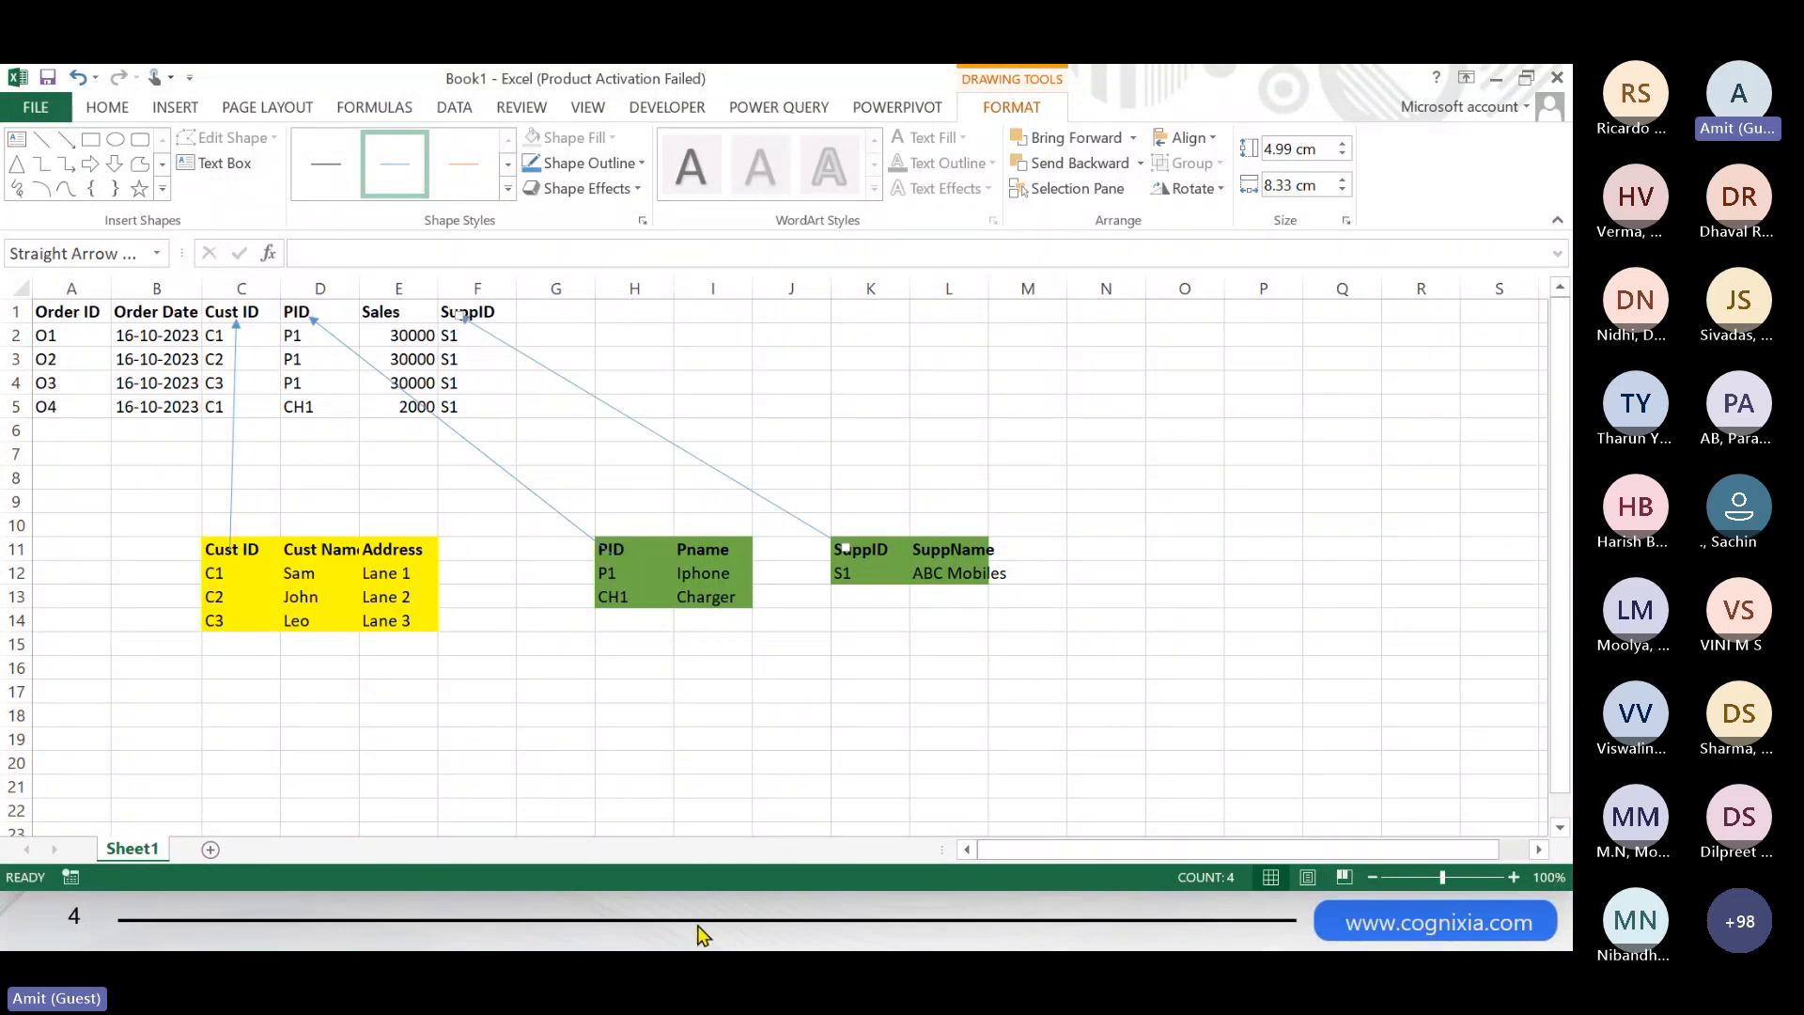
key(alt+Tab)
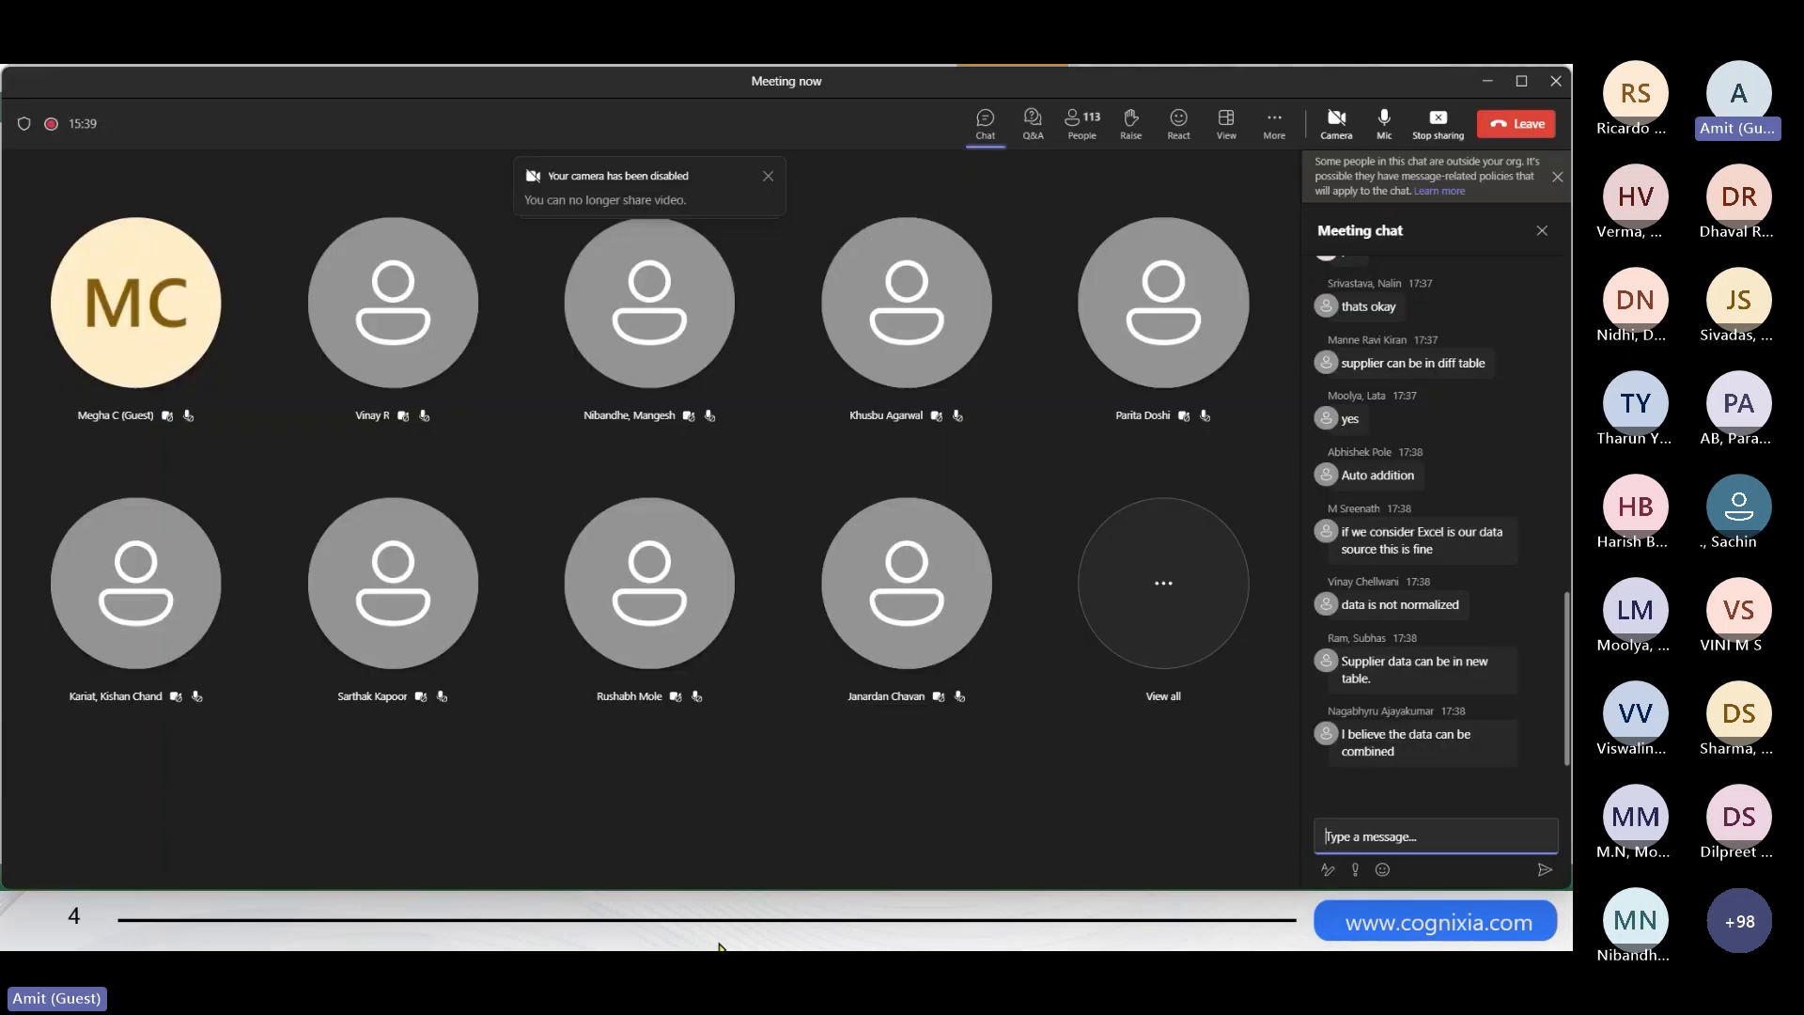
key(alt+Tab)
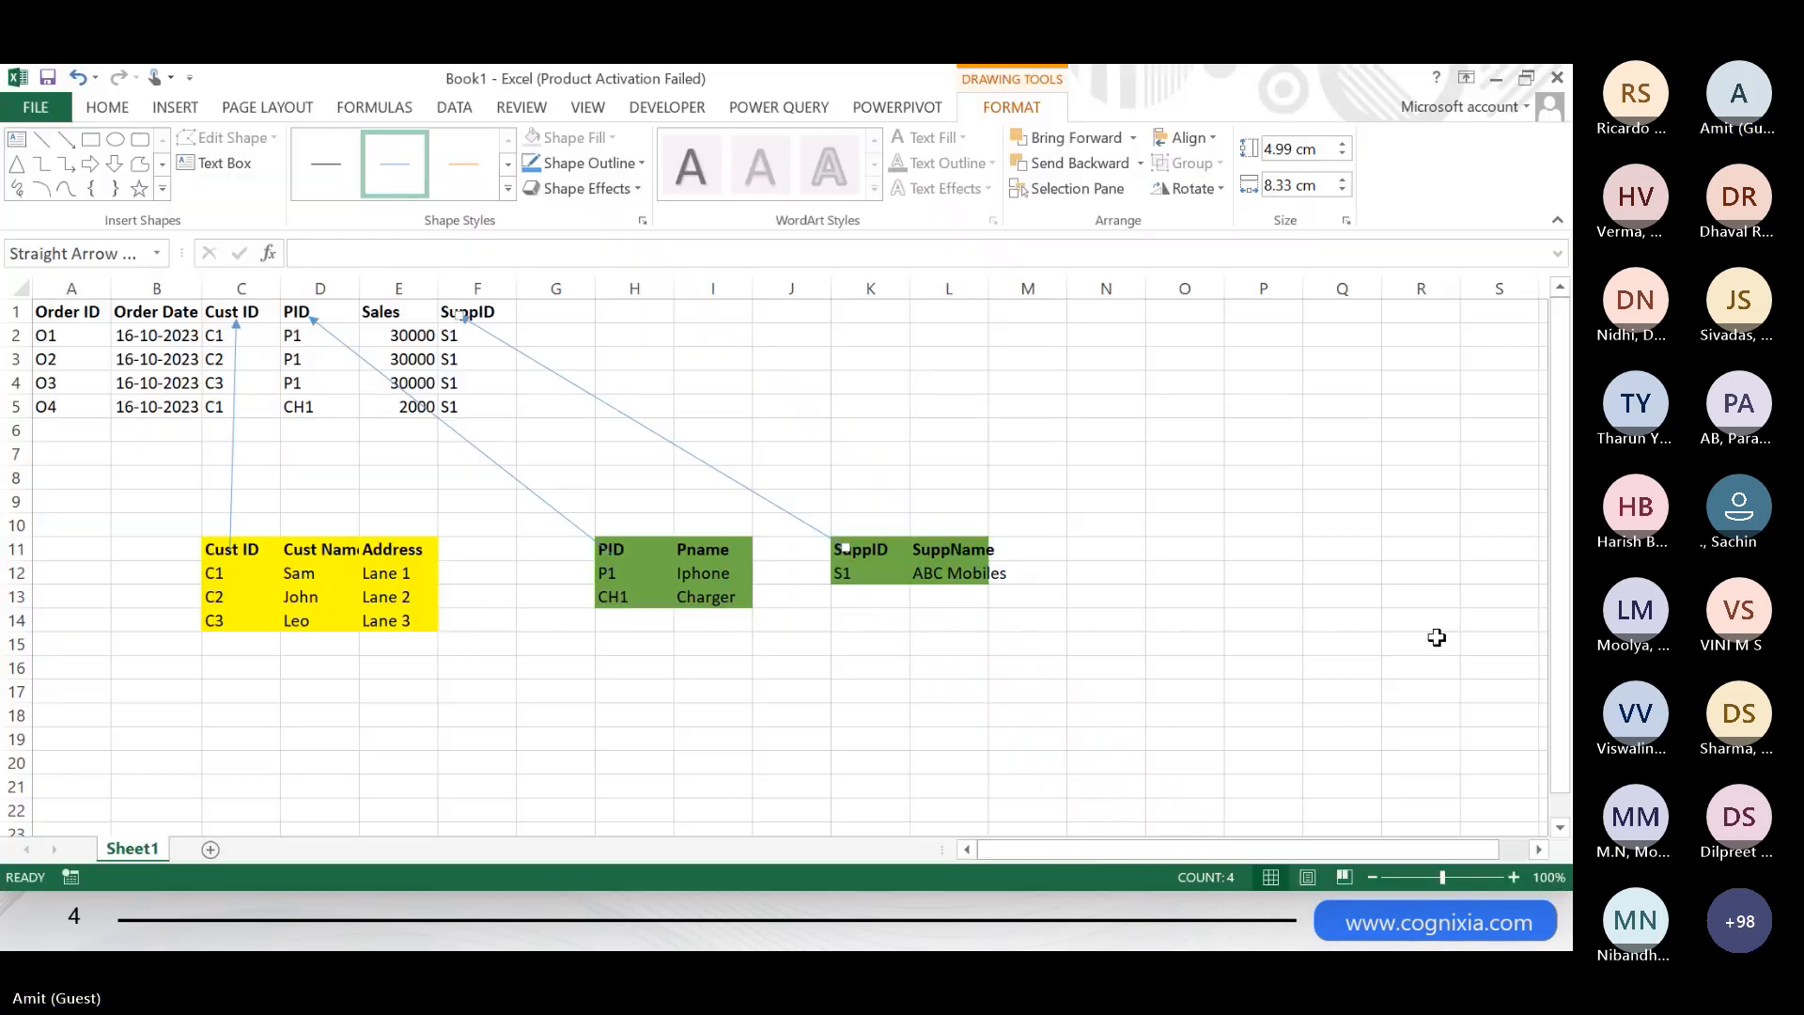
- Enter the heading "Data Modelling" in A18 and the subheading "Rekationships" in B19
click(758, 701)
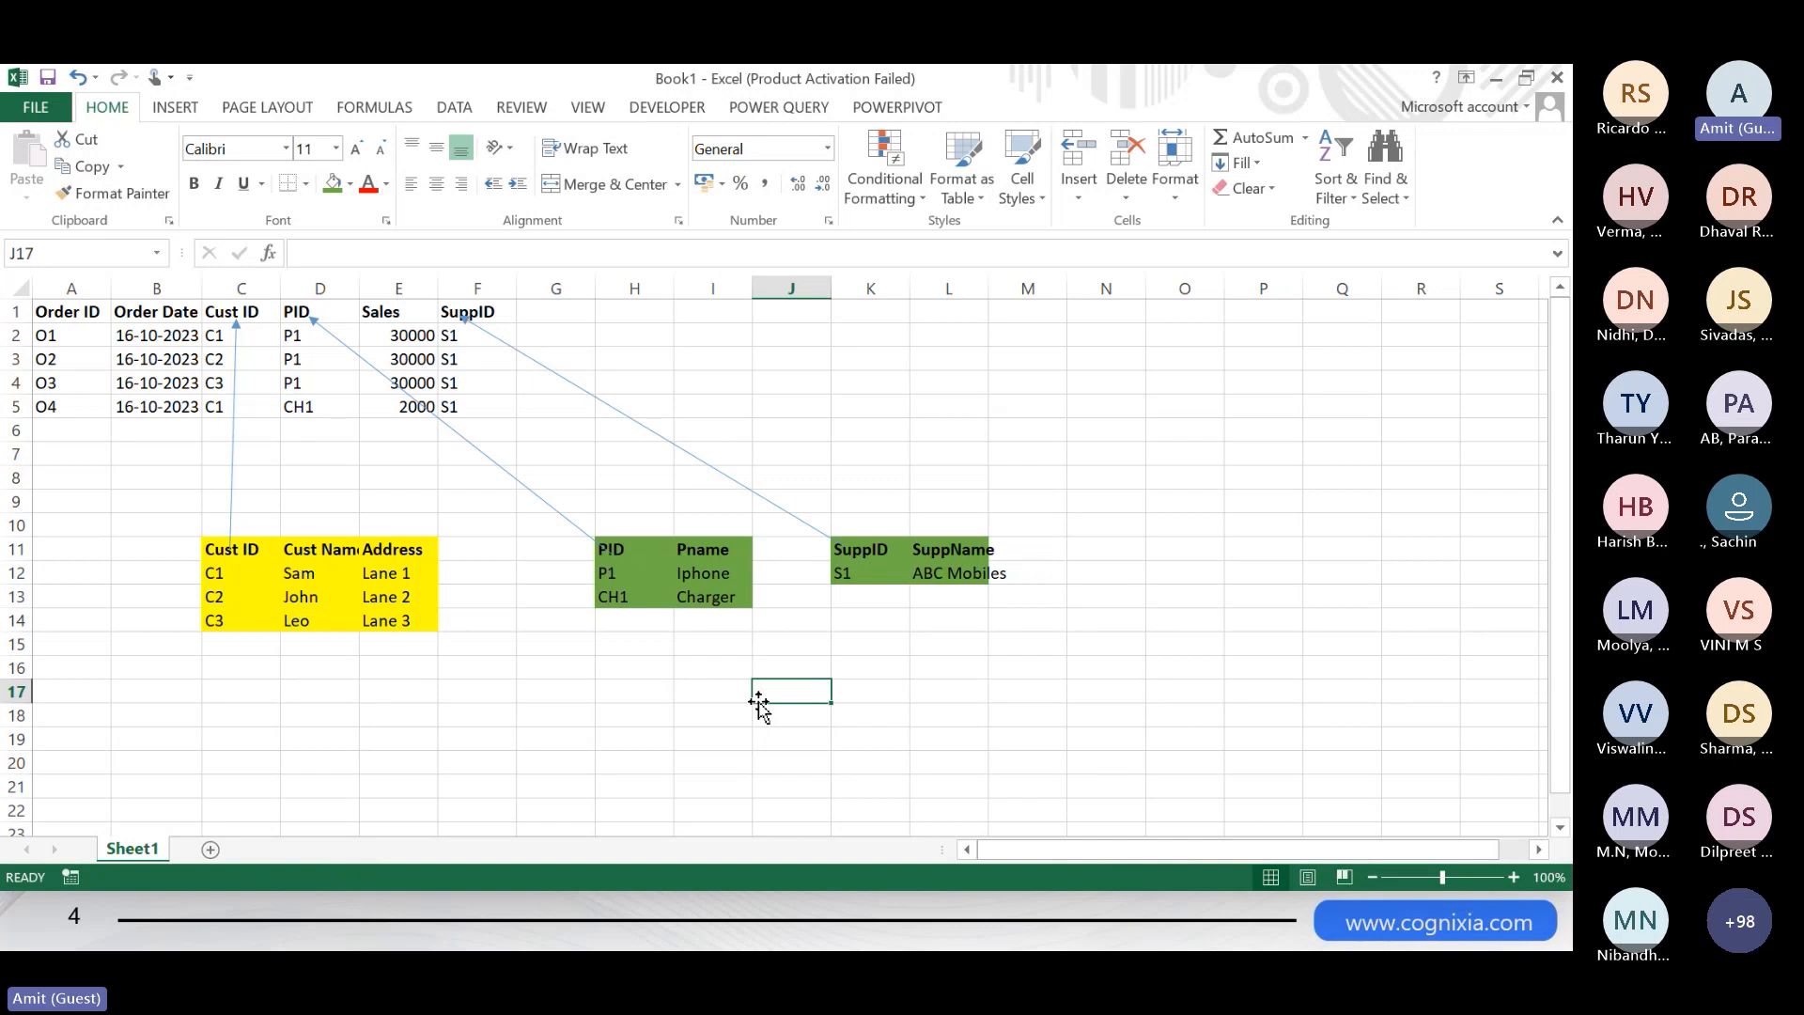
click(83, 713)
text(Data )
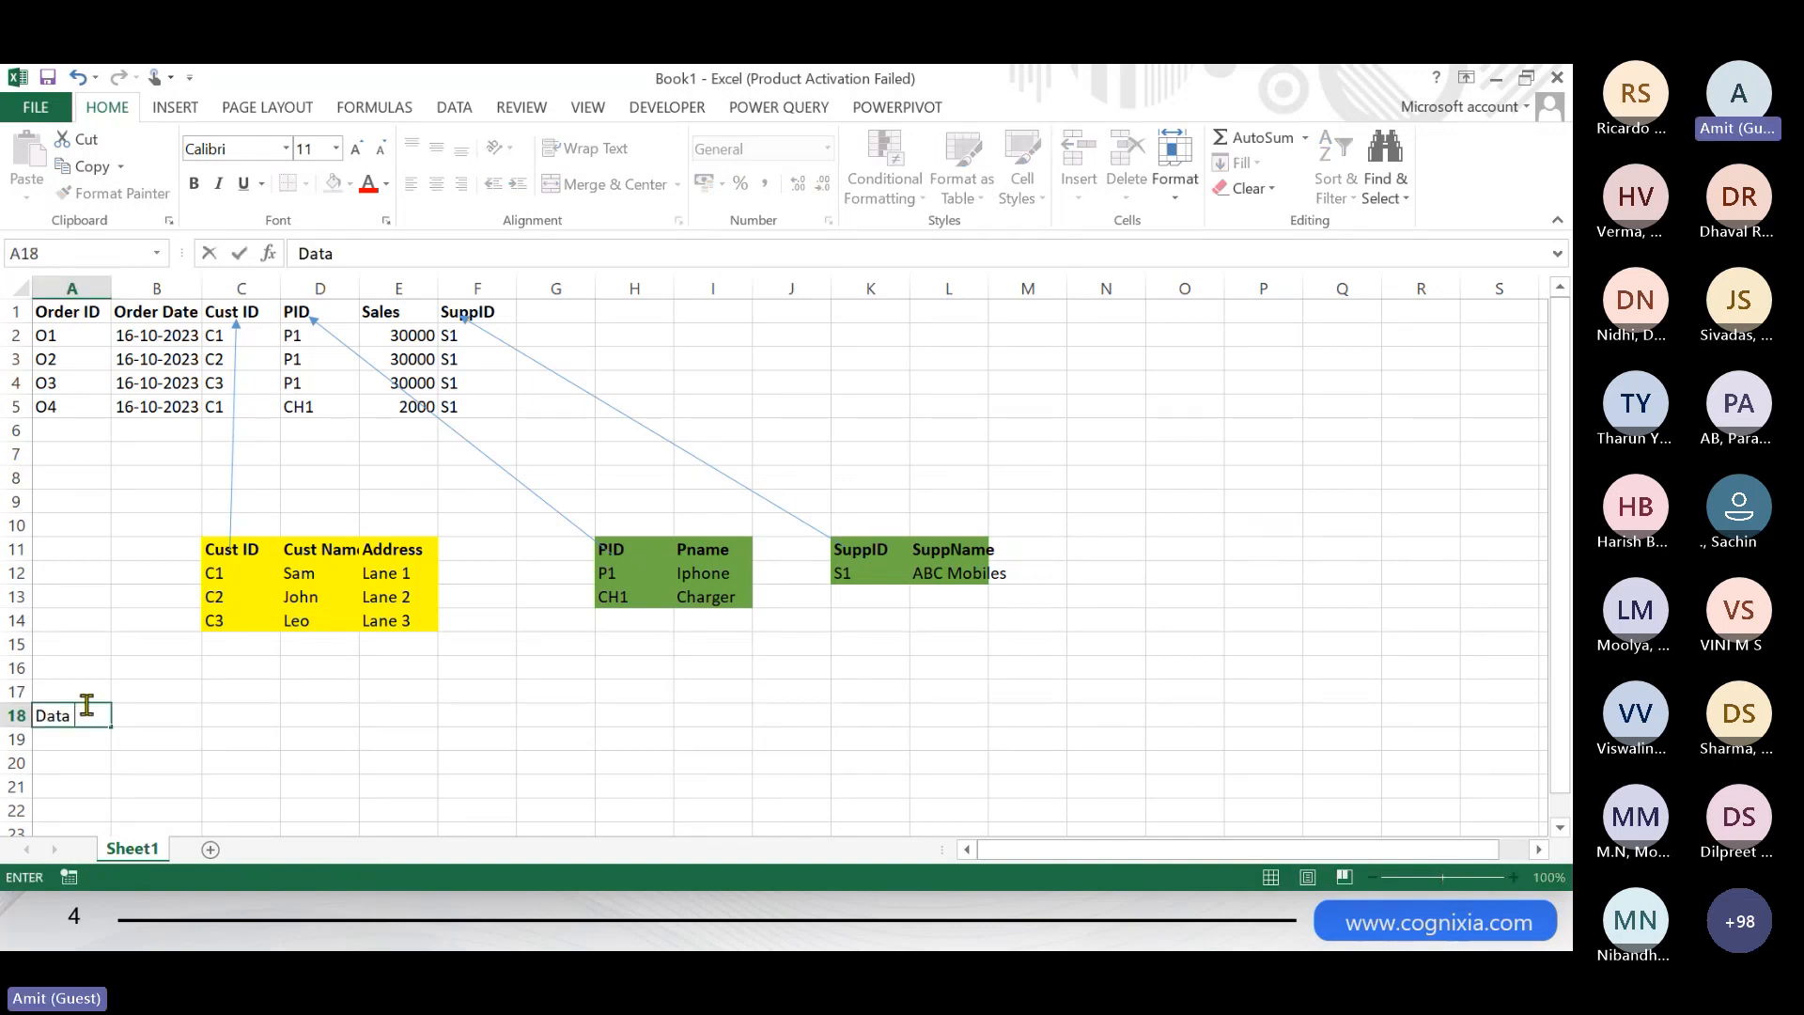
text(Modelling)
key(Return)
click(85, 701)
key(Down)
key(Down)
key(Right)
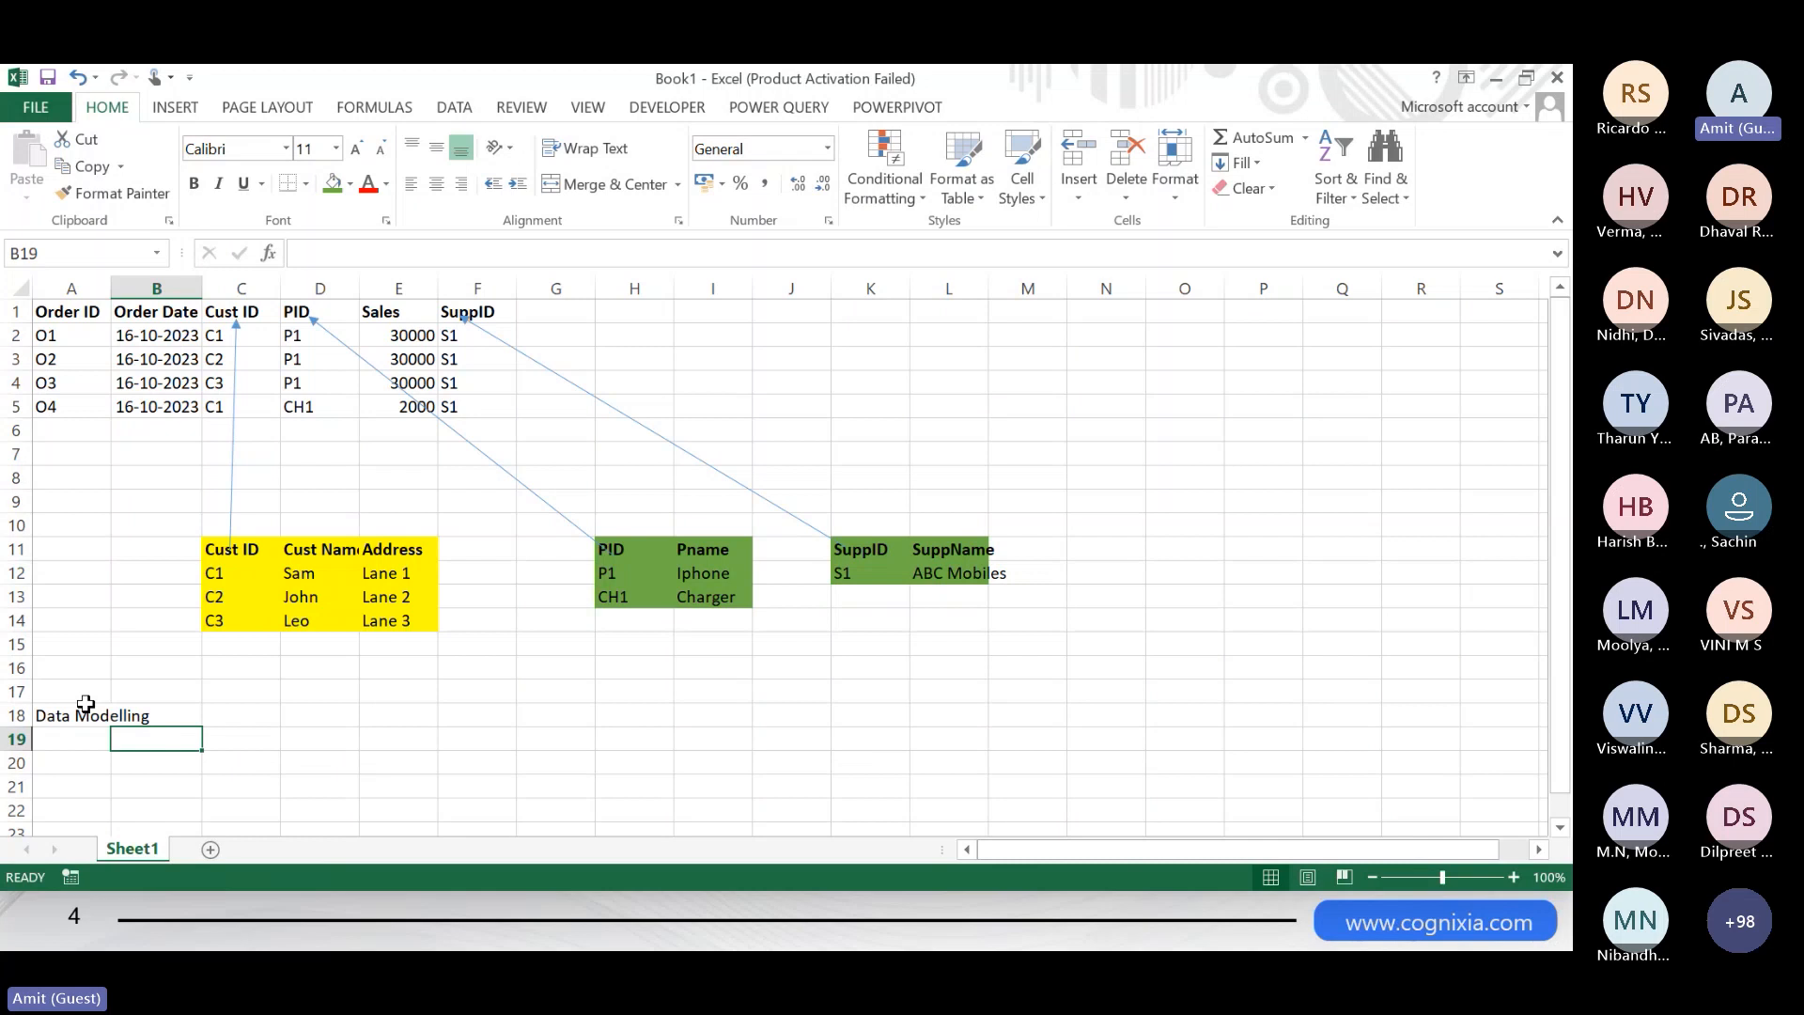
text(Rekationships)
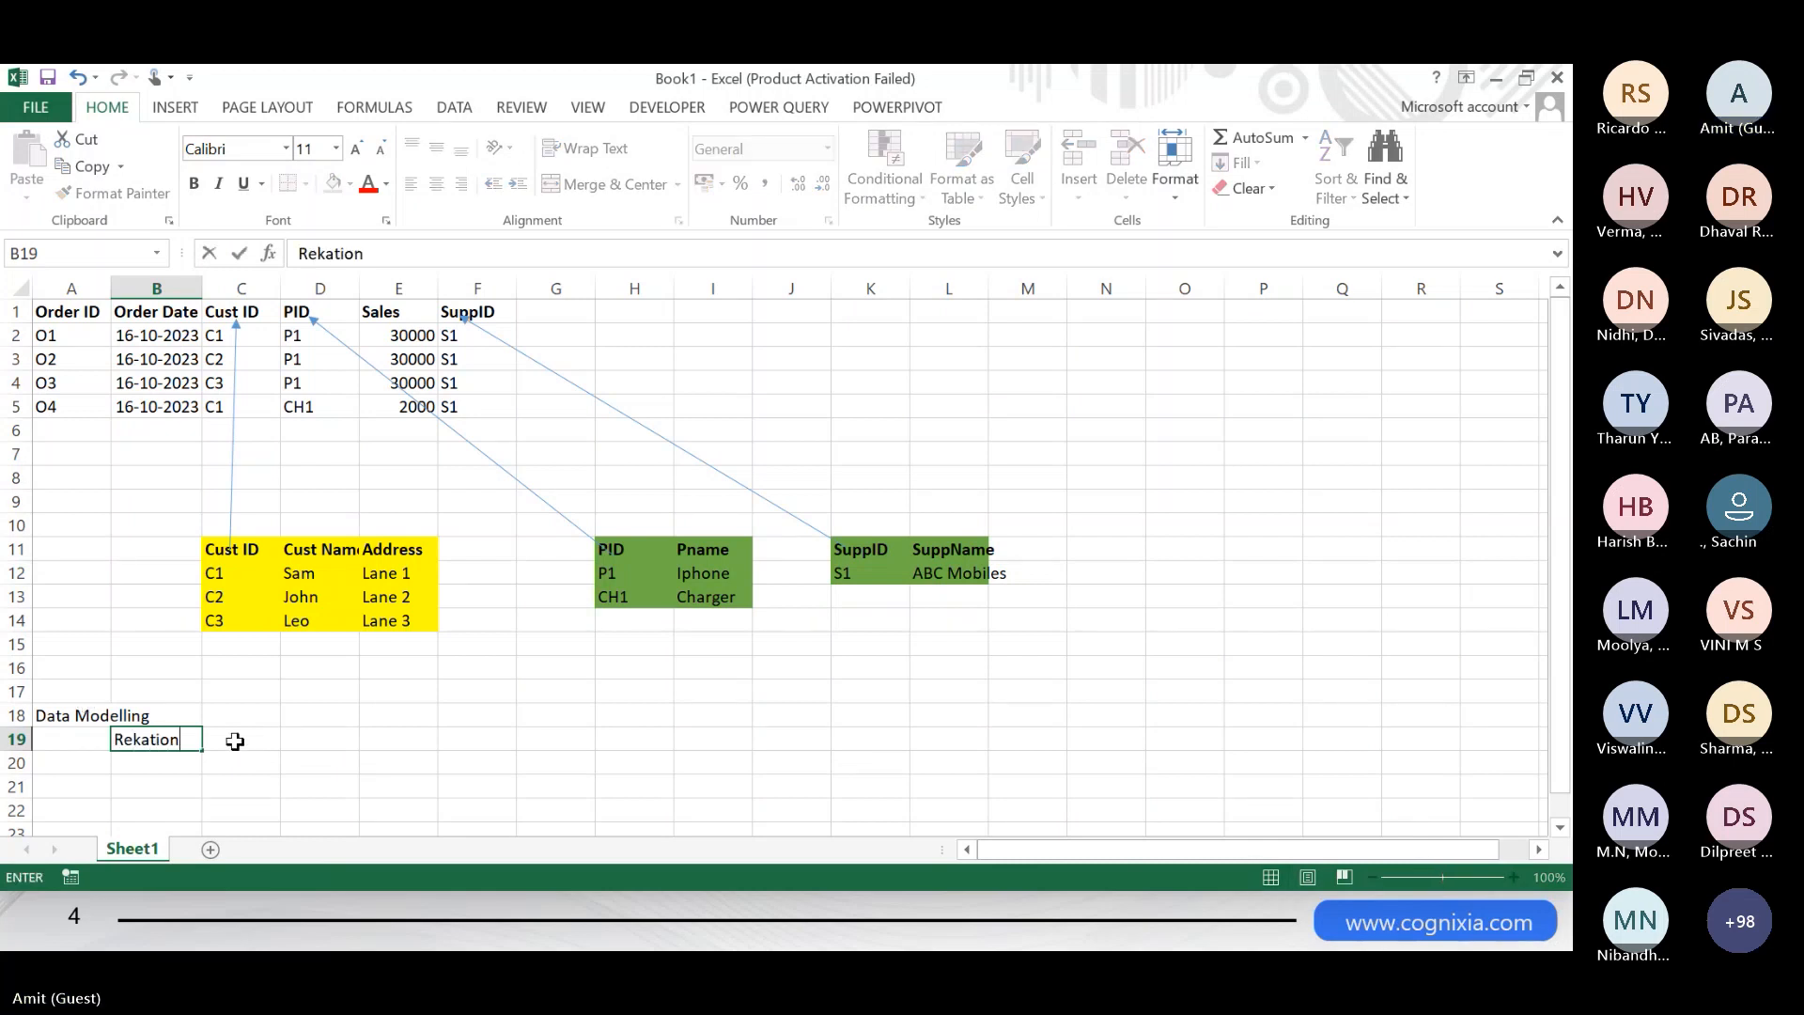
key(Return)
- List One to One, One to Many, Many to One and Many to Many in B20:B23 and fill these cells with green
text(One to One)
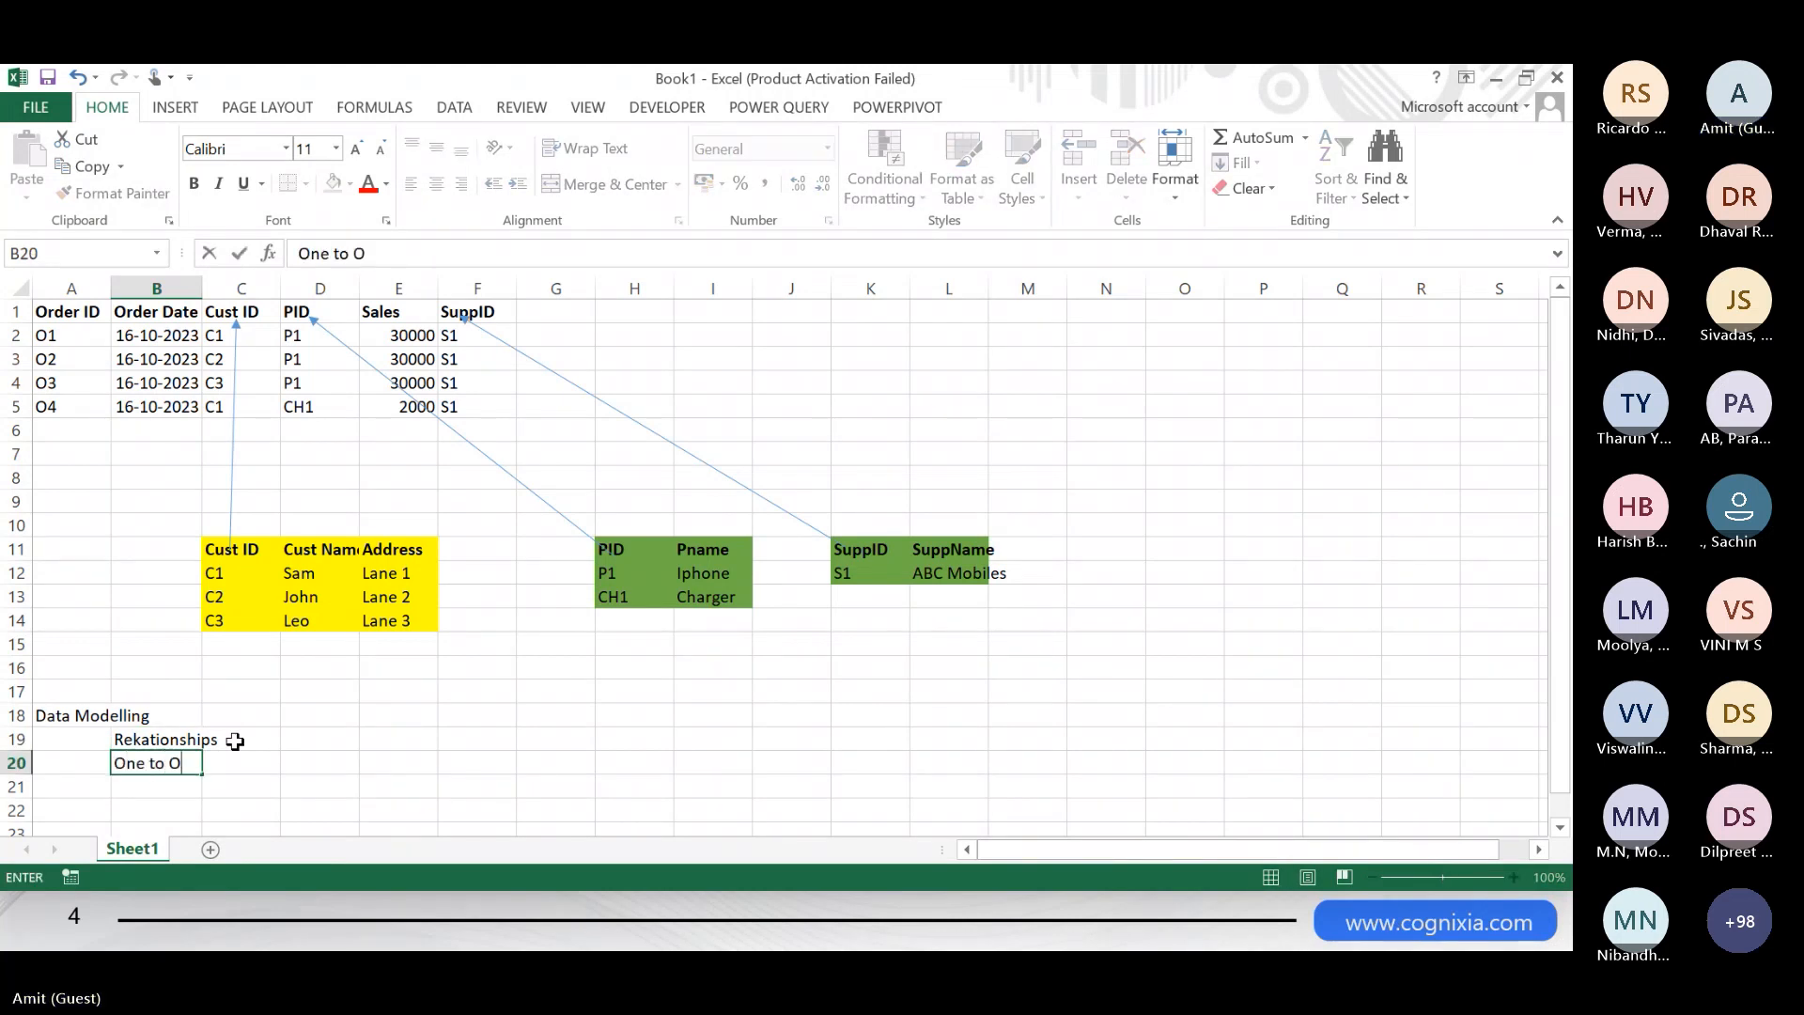
key(Return)
text(One to Many)
key(Return)
text(Many t)
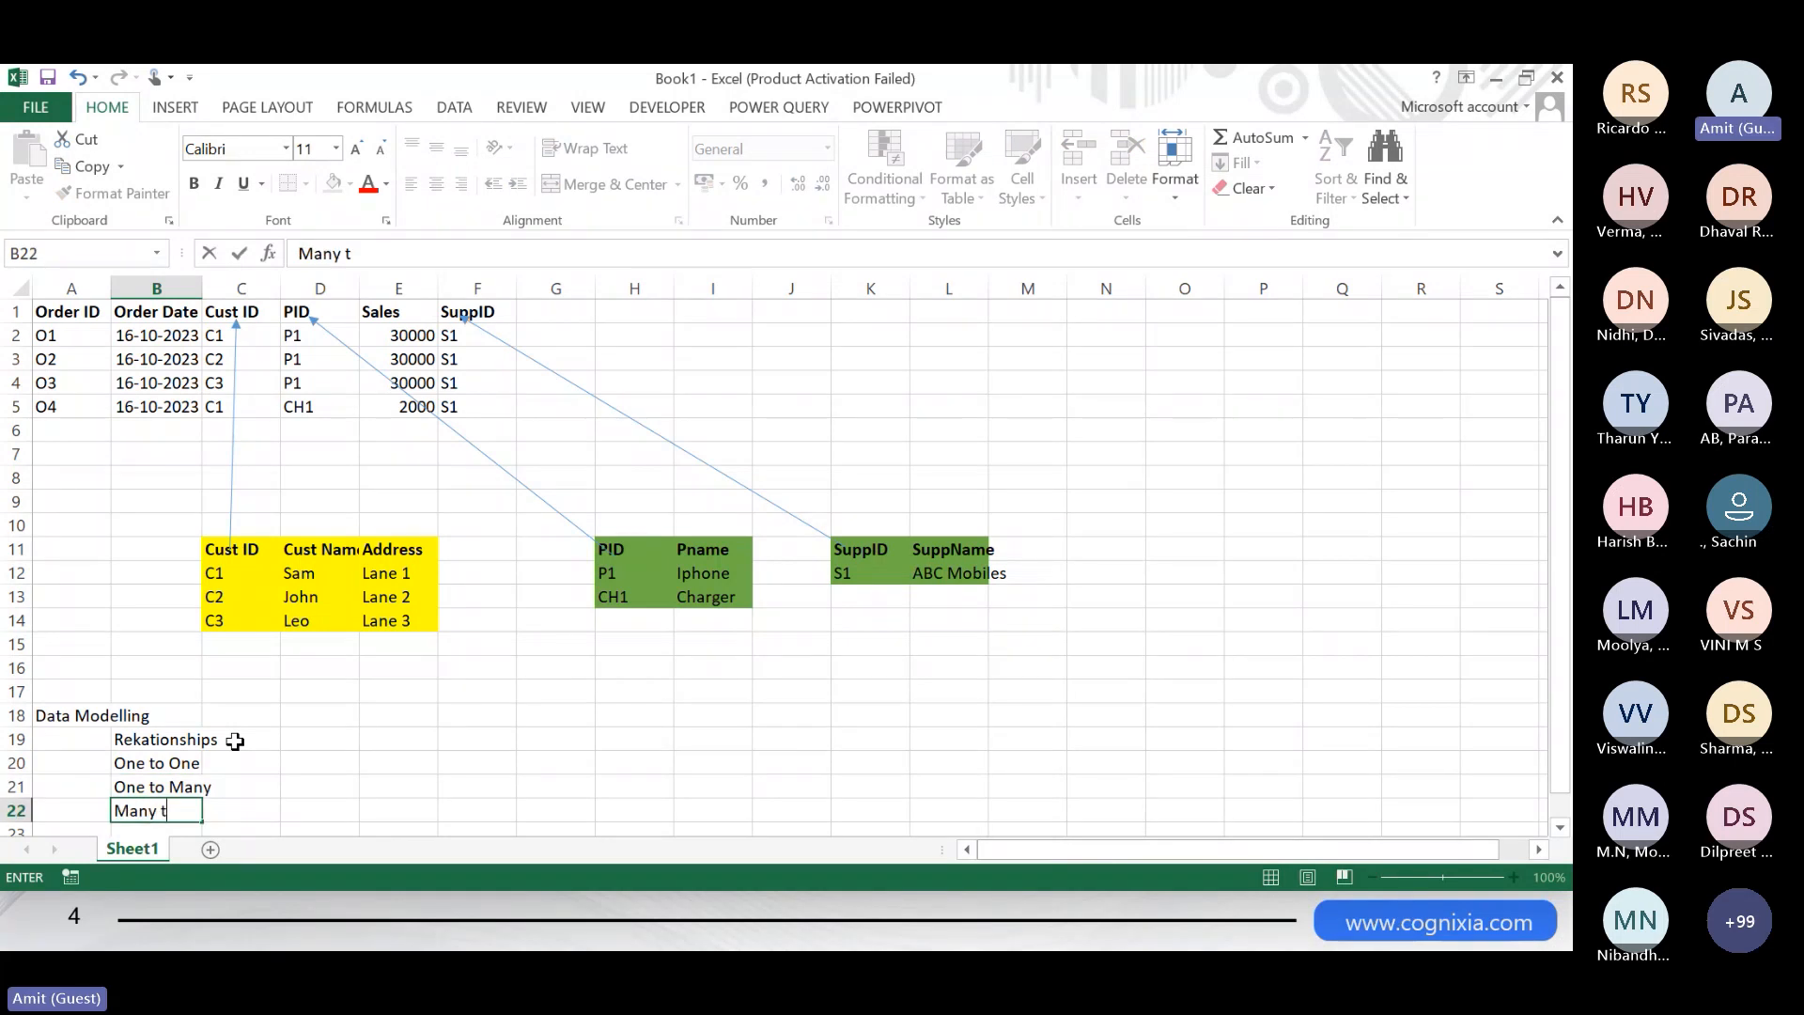
text(o On)
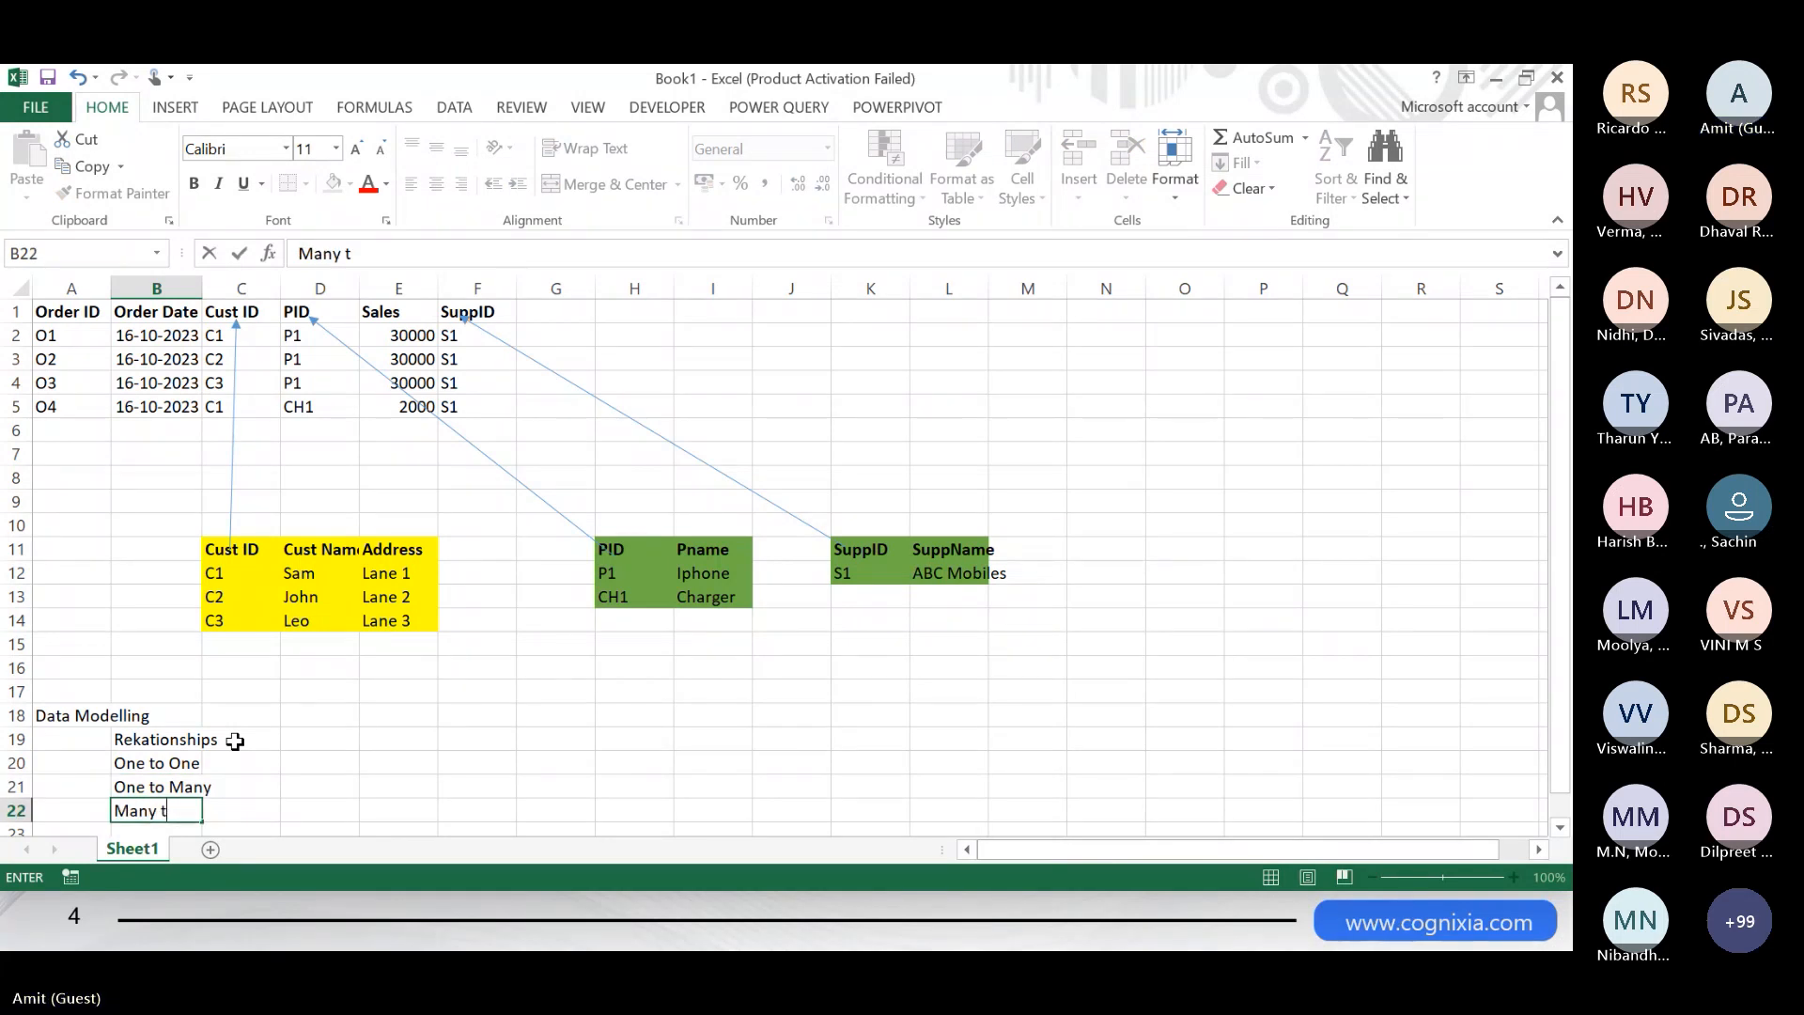
text(e)
key(Return)
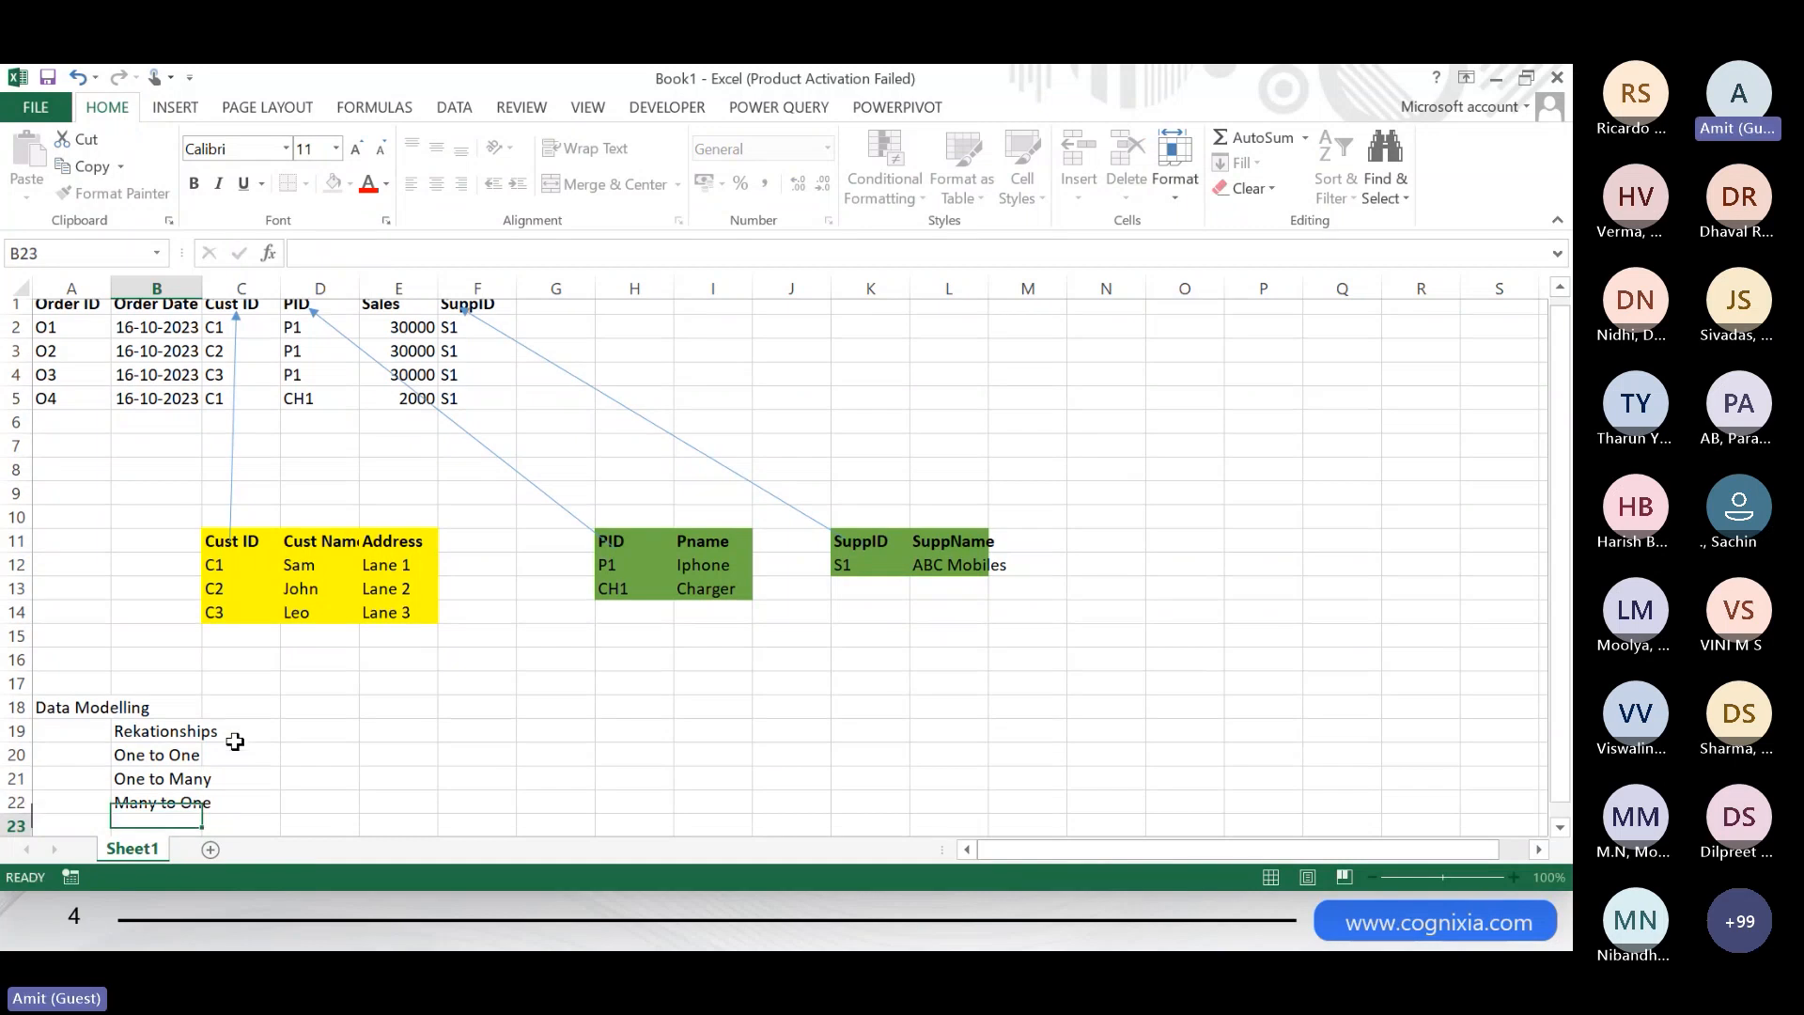
text(Many)
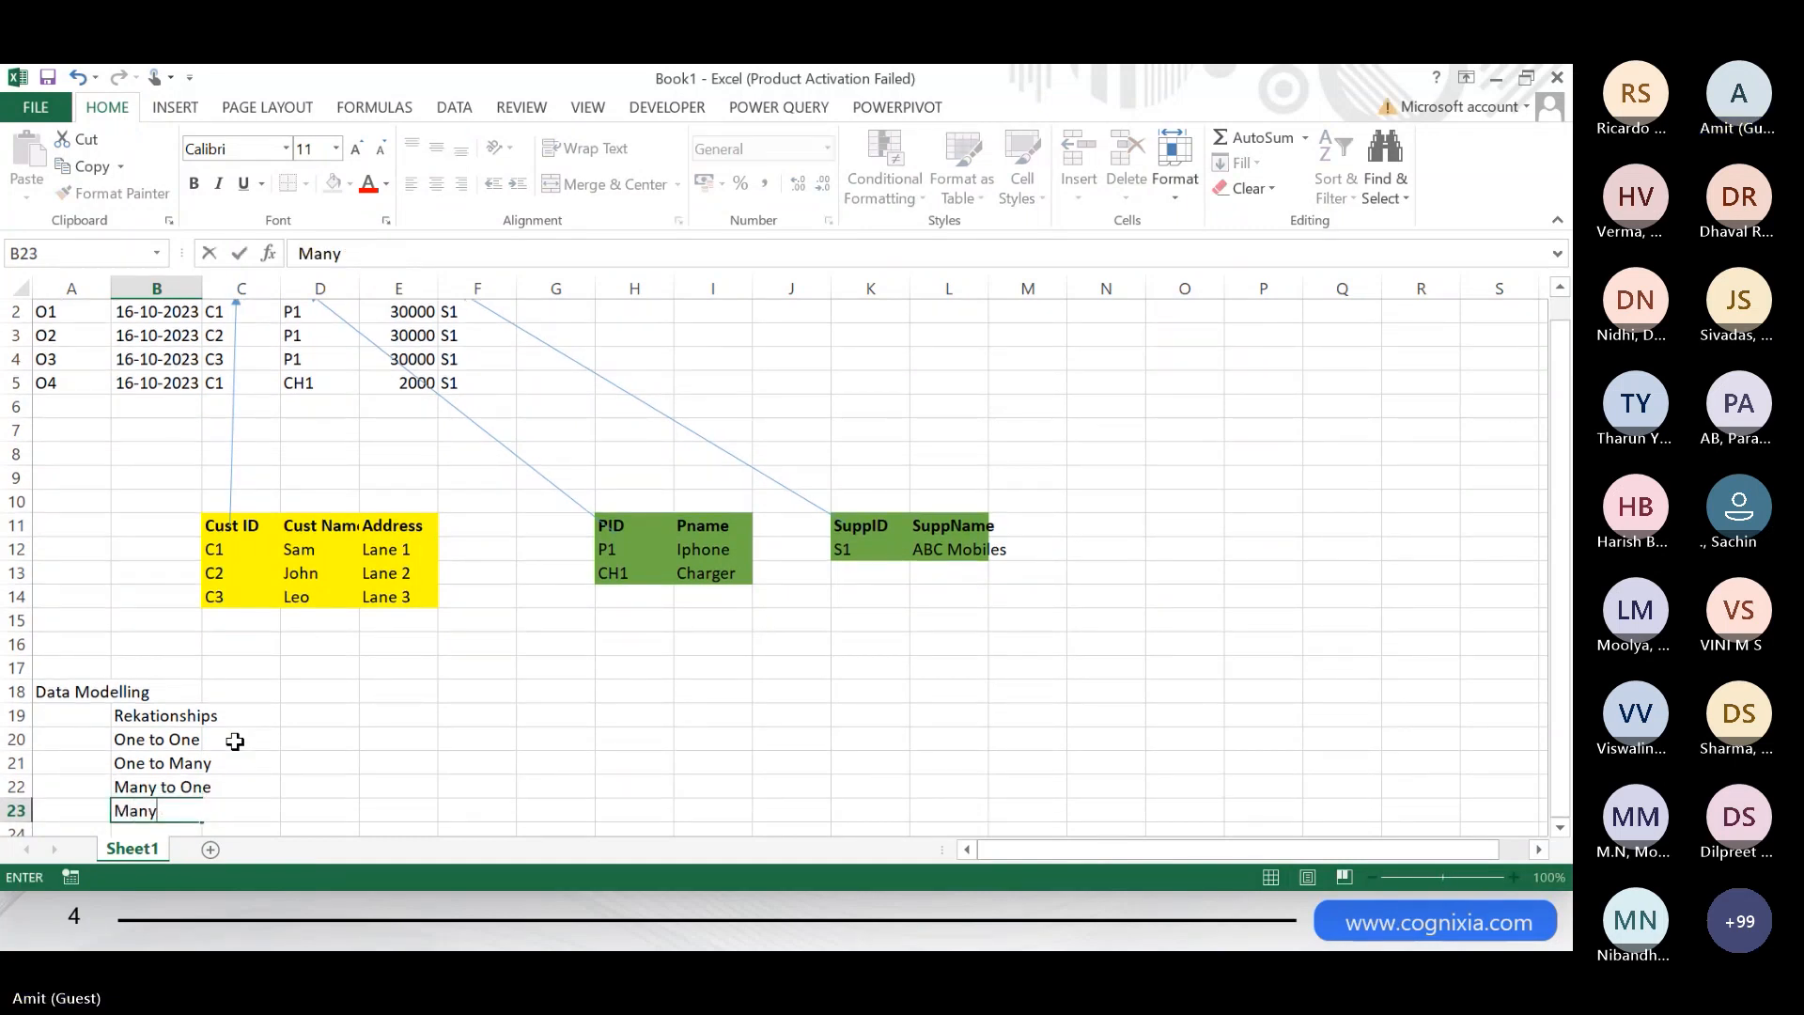
text( to Many)
key(Return)
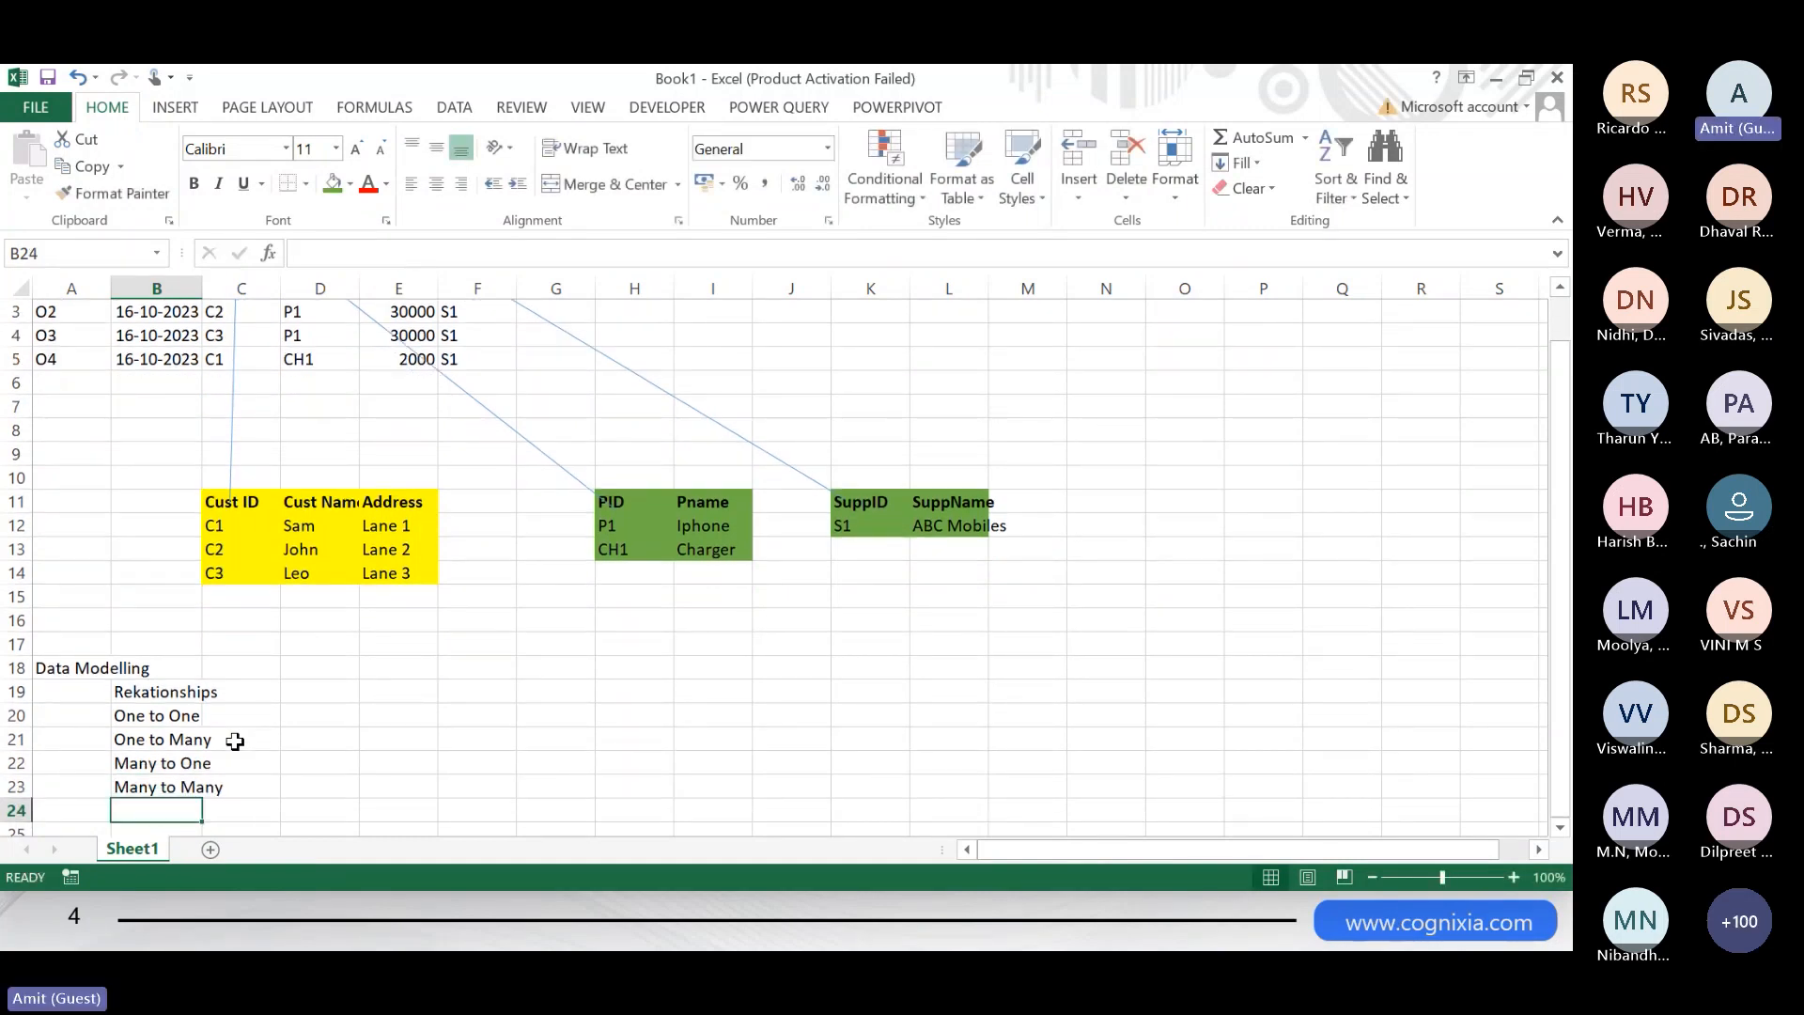
drag(155, 715, 160, 788)
key(F4)
- Enter the headers ID and Name in E20:F20 and ID and Age in K20:L20 for two example tables
click(319, 711)
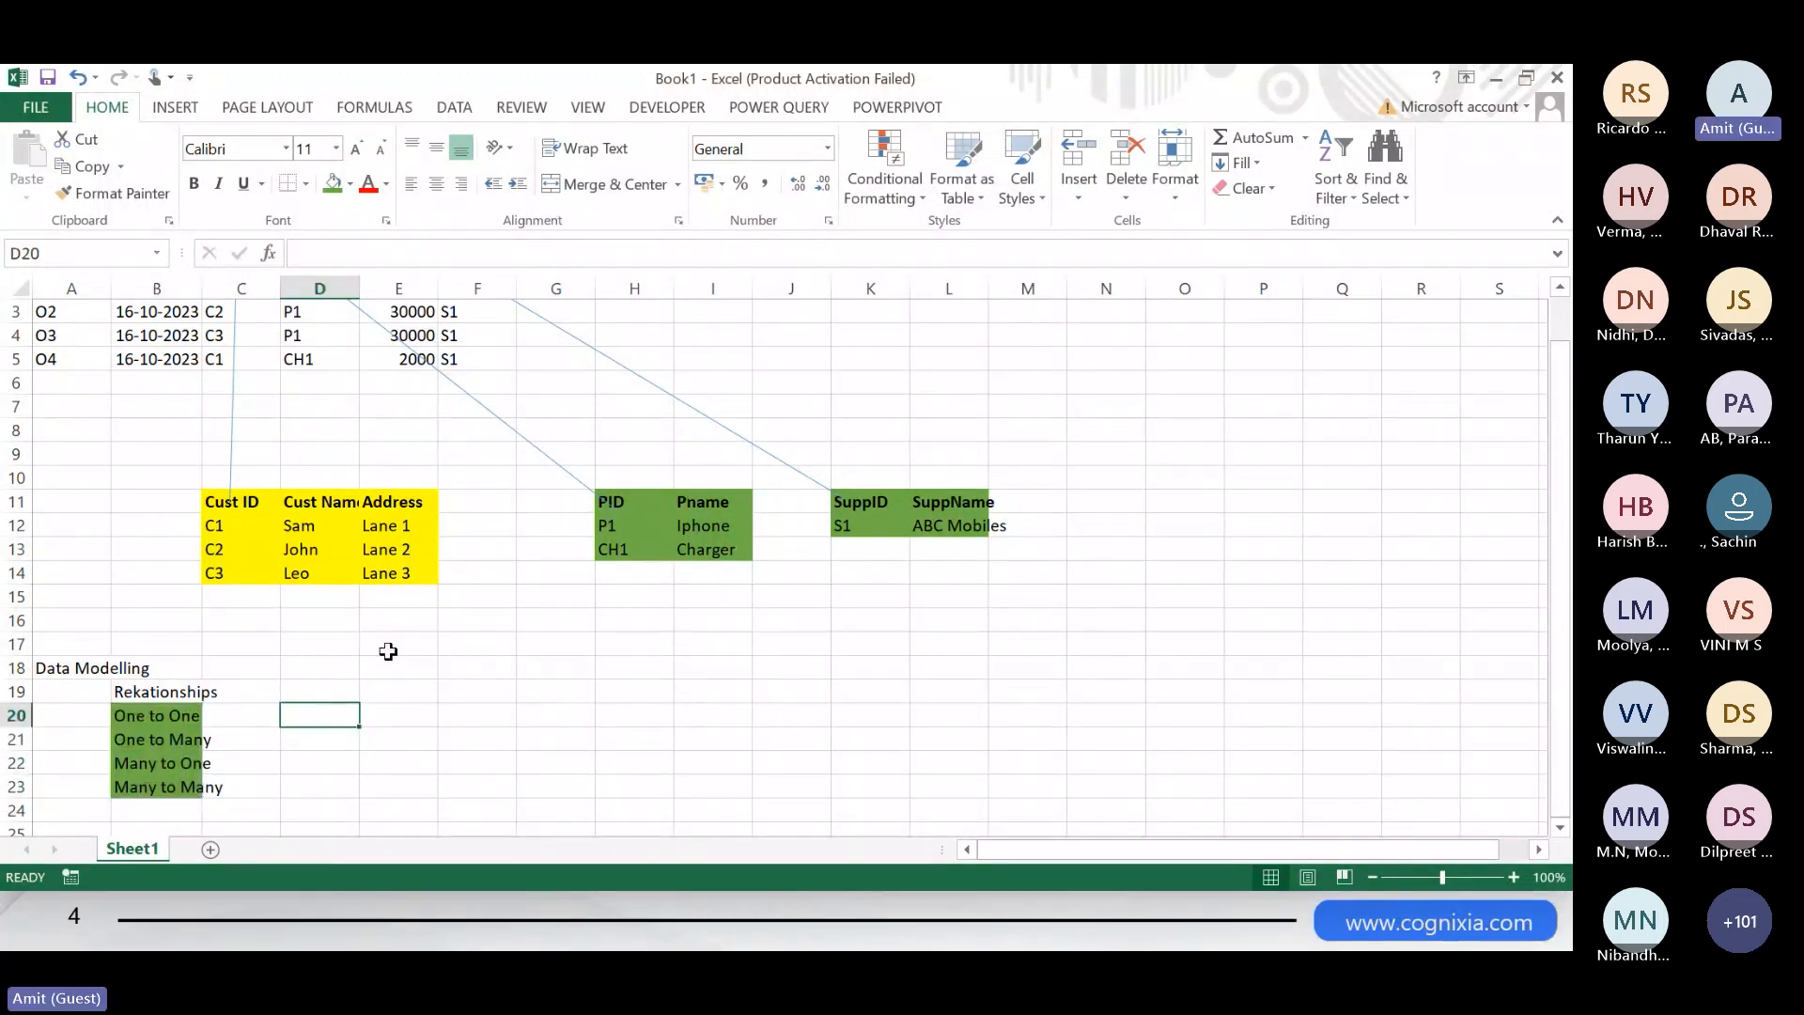
key(Right)
text(ID)
key(Right)
text(Name)
key(Right)
key(Right)
key(Right)
key(Right)
key(Right)
text(ID)
key(Right)
text(A)
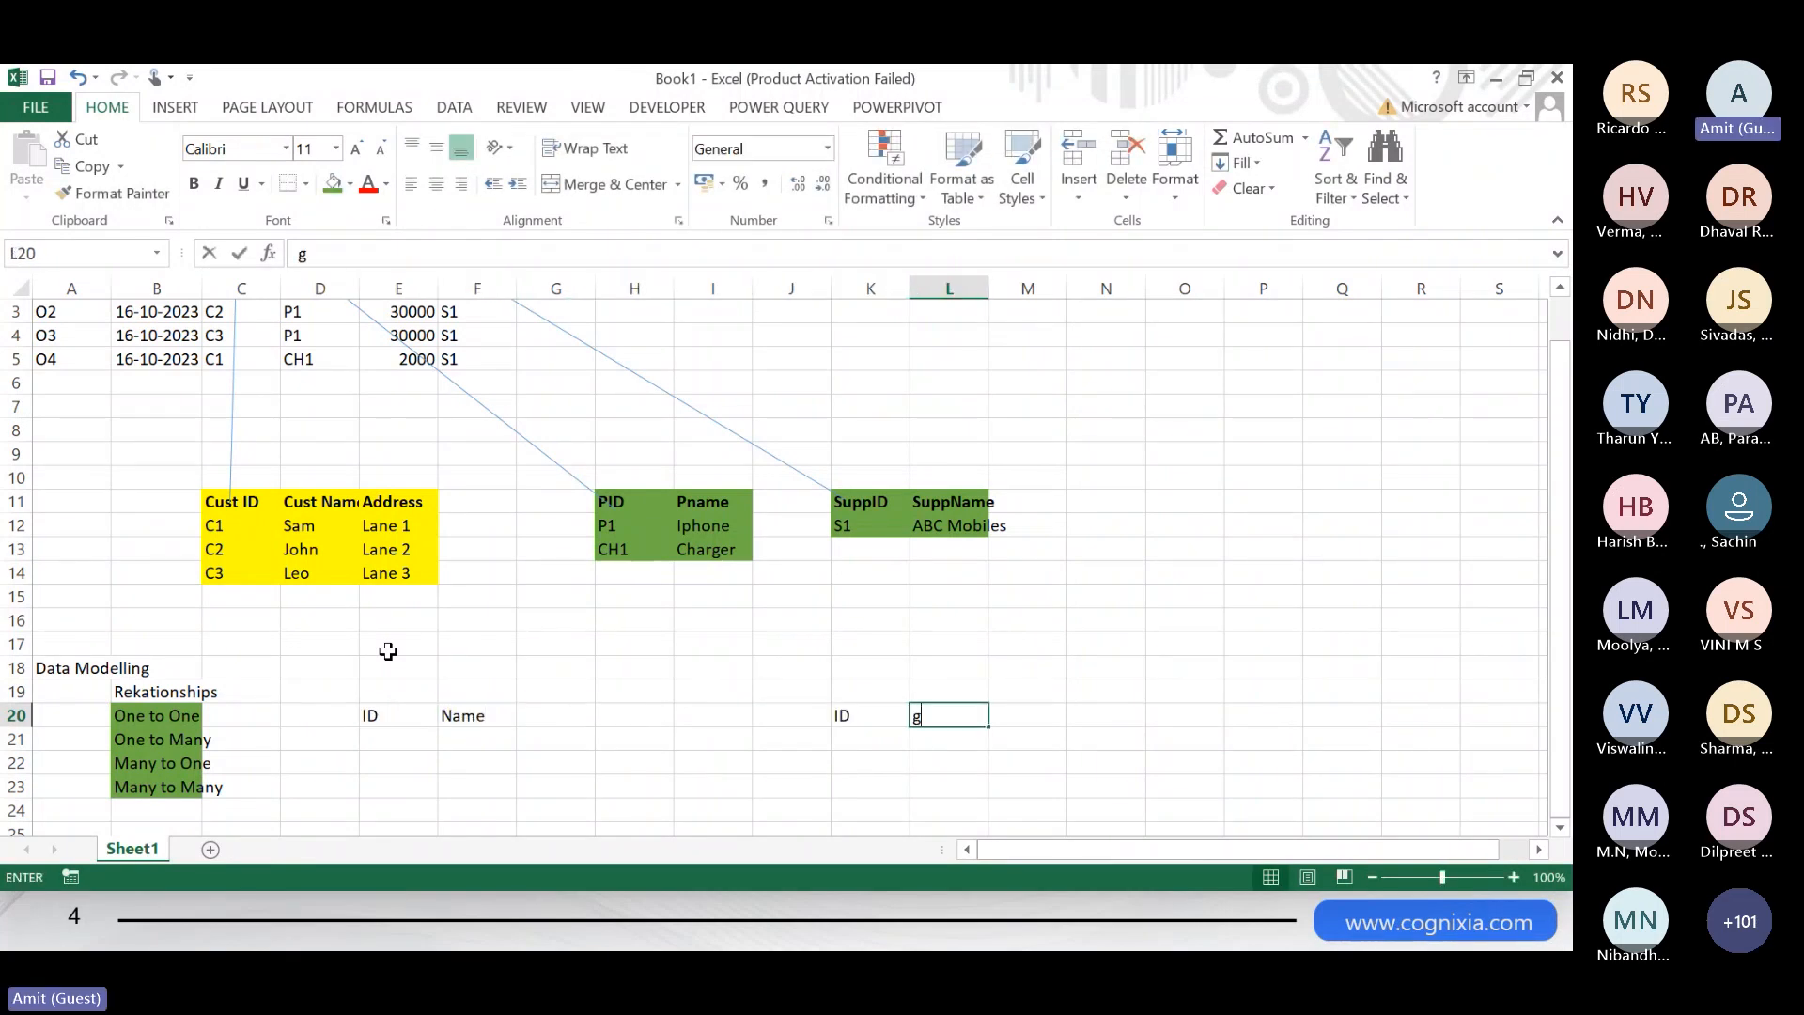
text(ge)
key(Return)
- Fill the ID column of the Name table with 1, 2 and 3 in E21:E23
key(Left)
key(Left)
key(Left)
key(Left)
key(Left)
key(Left)
key(Left)
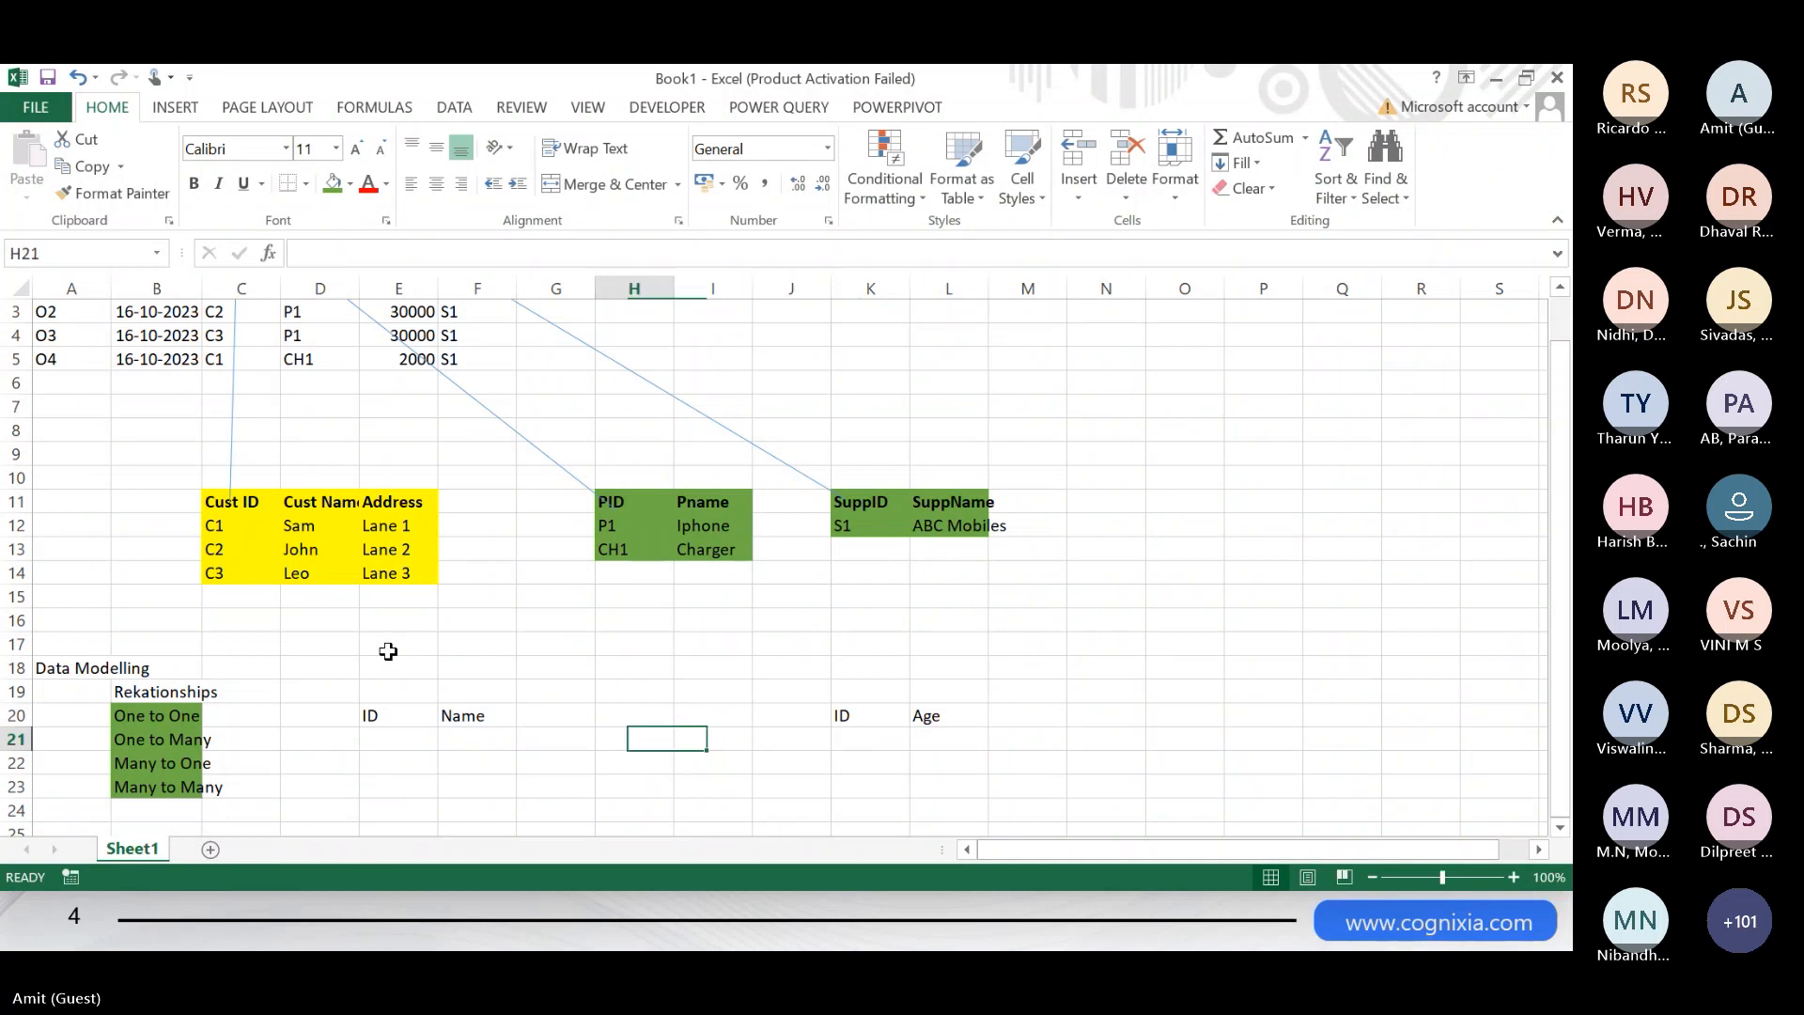
text(1)
key(Return)
text(2)
key(Return)
text(3)
key(Return)
- Enter the names A, B and C in F21:F23 beside their IDs
key(Up)
key(Up)
key(Up)
key(Up)
key(Right)
key(Return)
text(A)
key(Return)
text(B)
key(Return)
text(C)
- Fill the ID column of the Age table with 1, 2 and 3 in K21:K23
key(Up)
key(Up)
key(Right)
key(Right)
key(Right)
key(Right)
key(Right)
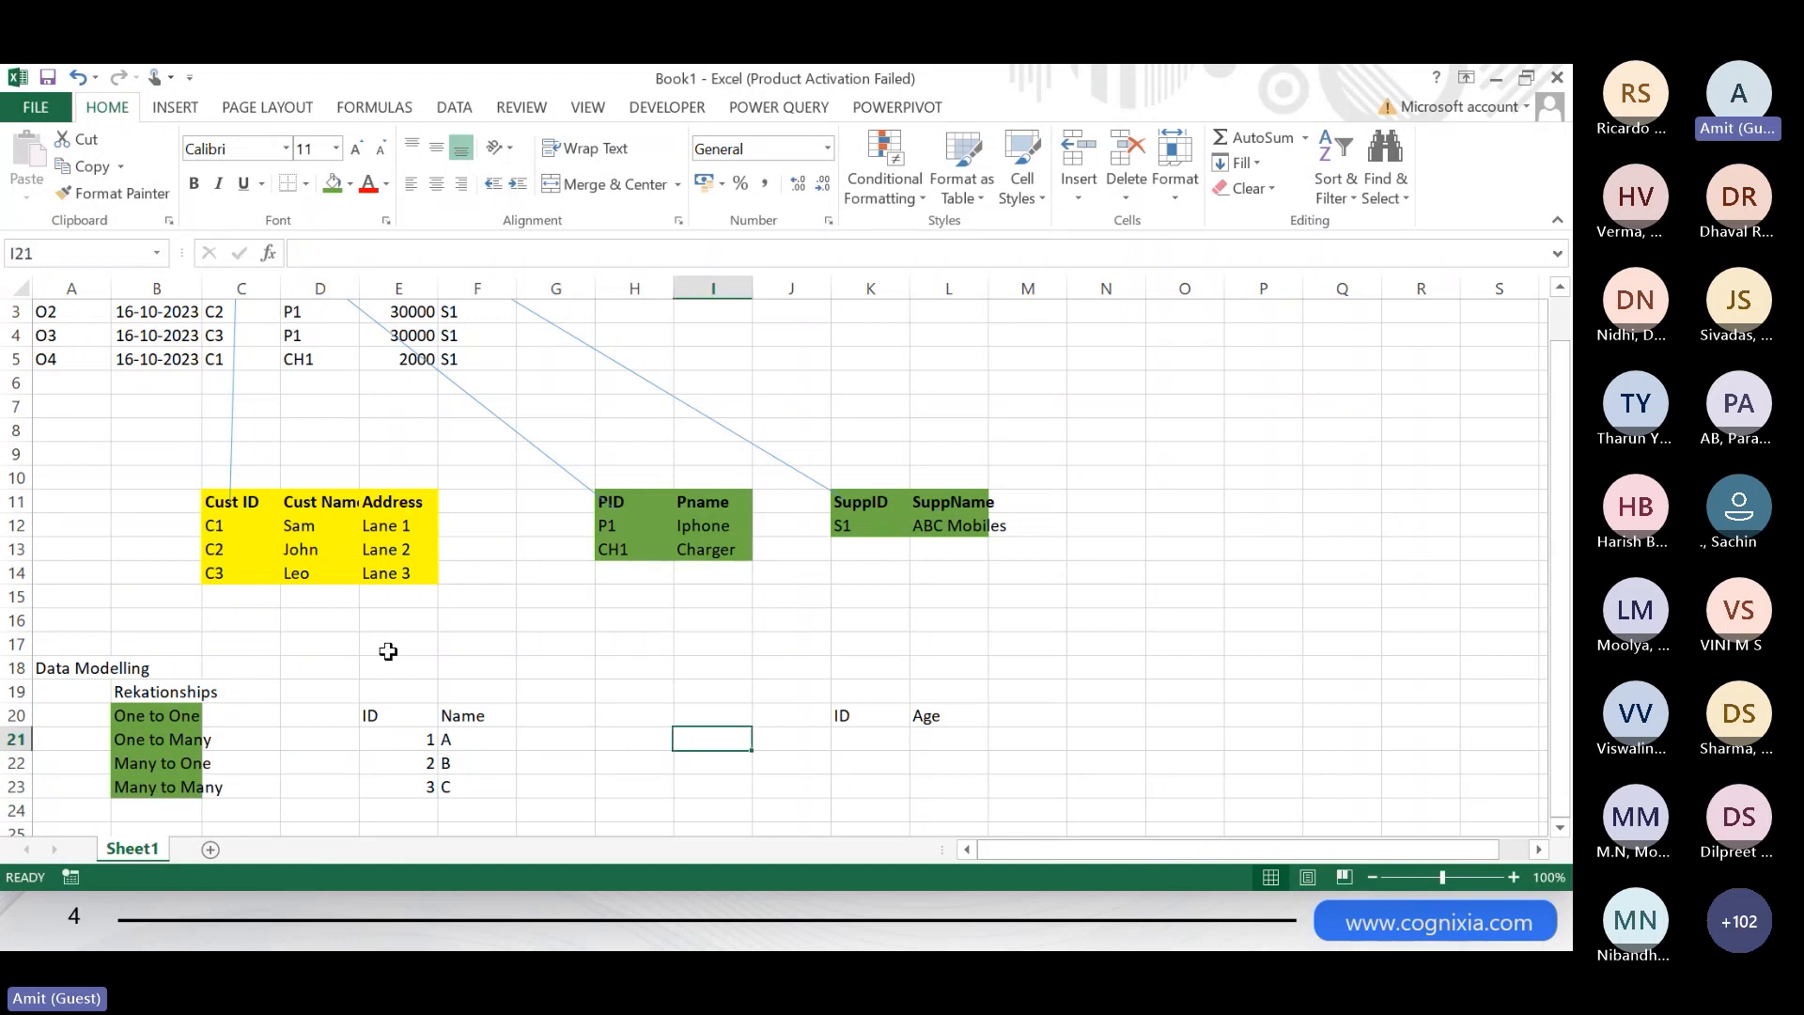
text(1)
key(Return)
text(2)
key(Return)
text(3)
- Enter the ages 21, 22 and 23 in L21:L23
key(Up)
key(Up)
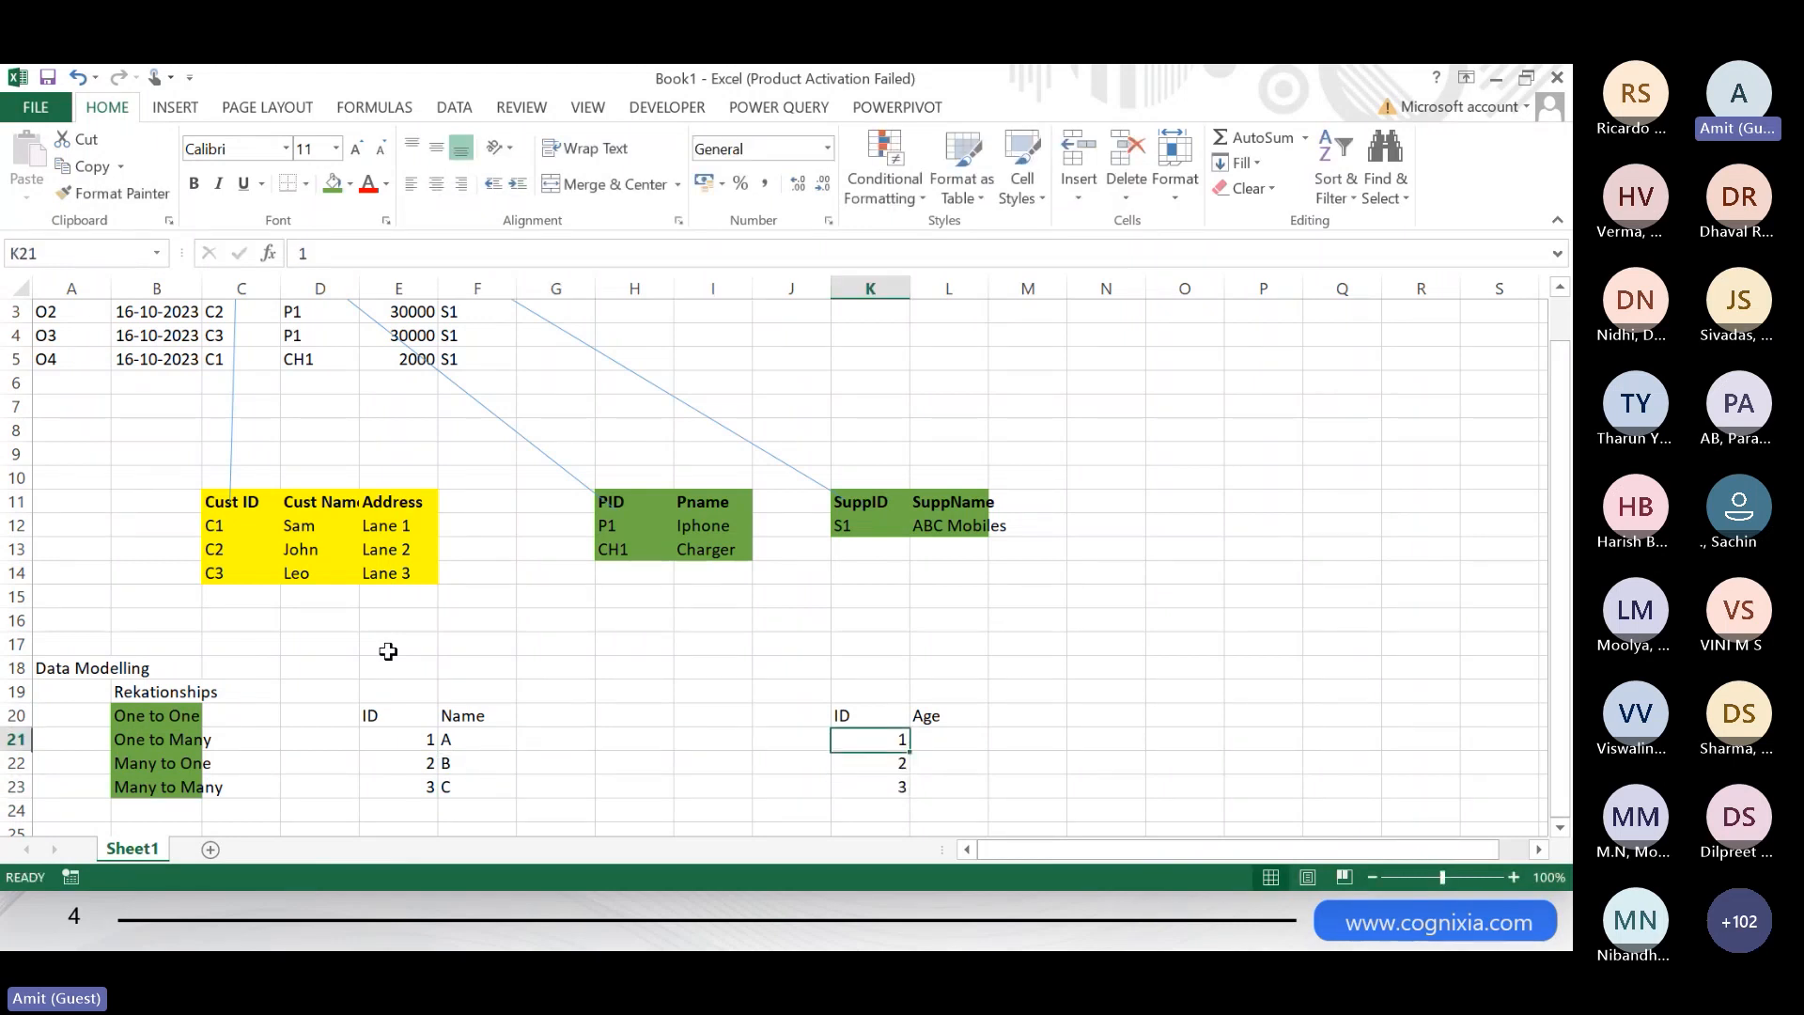
key(Right)
text(21)
key(Return)
text(22)
key(Return)
text(23)
key(Return)
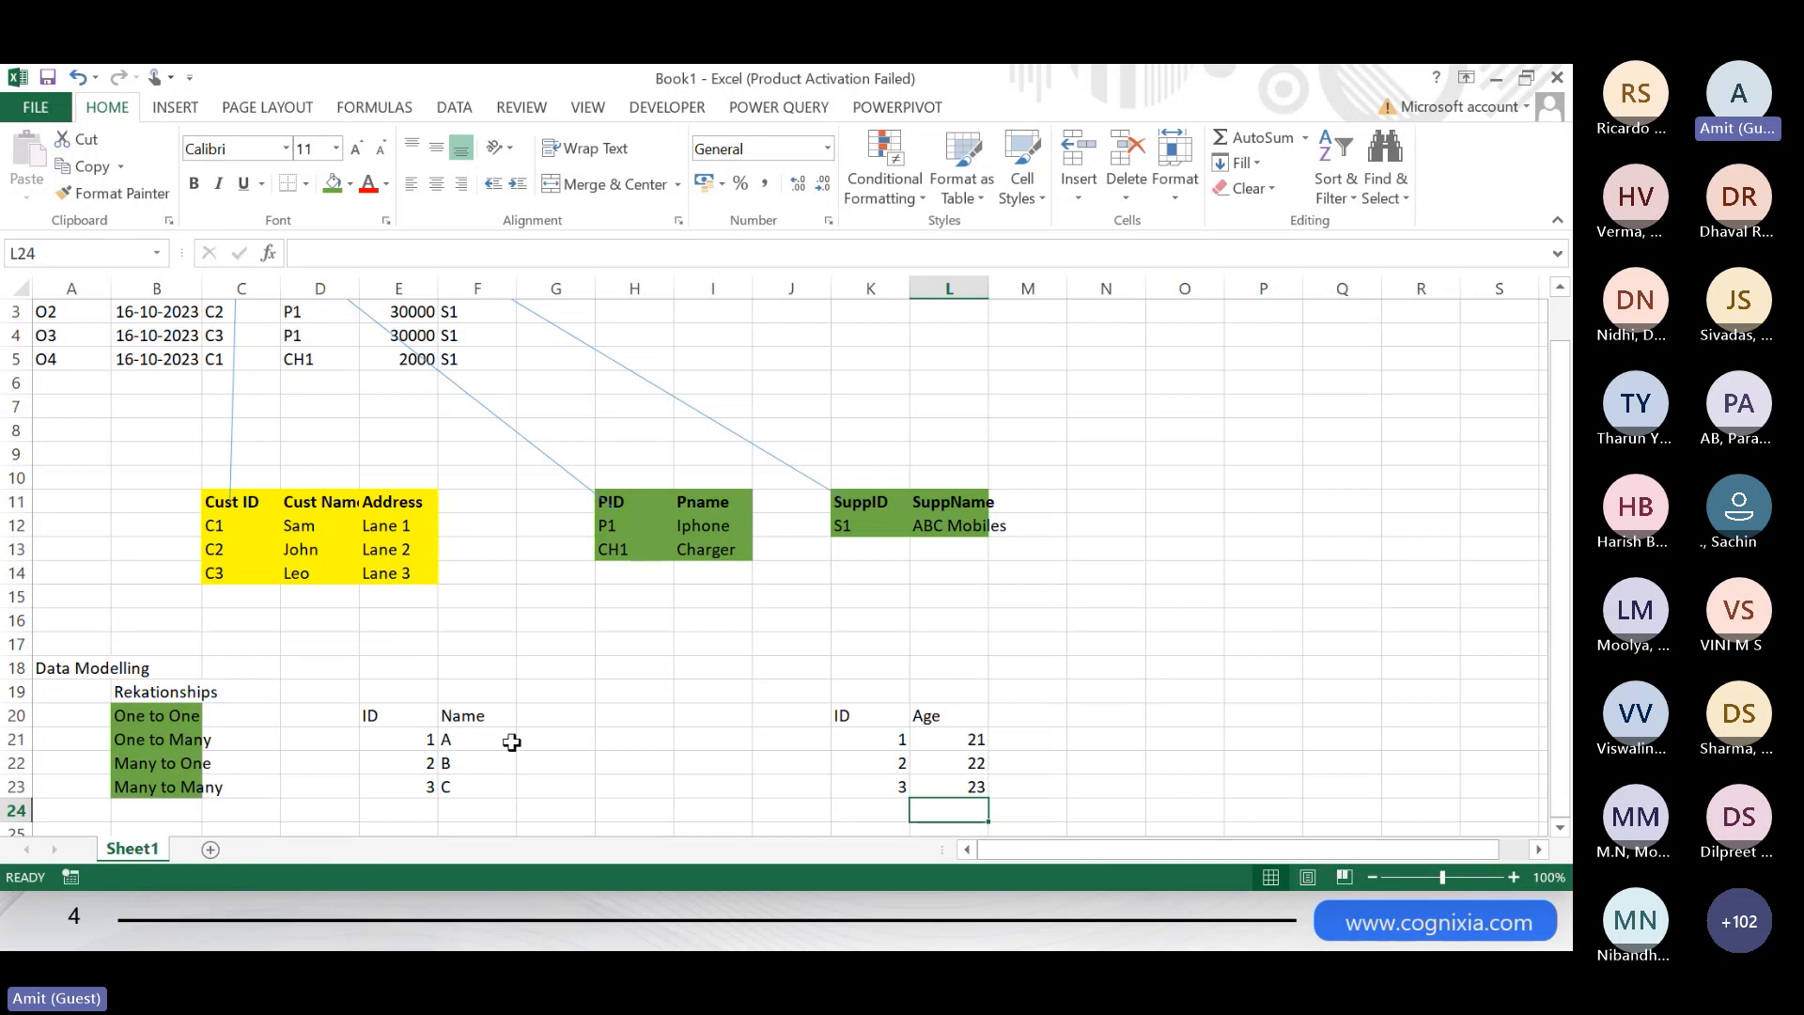
- Label the relationship between the Name and Age tables "One to One" in G22
click(559, 759)
text(One to One)
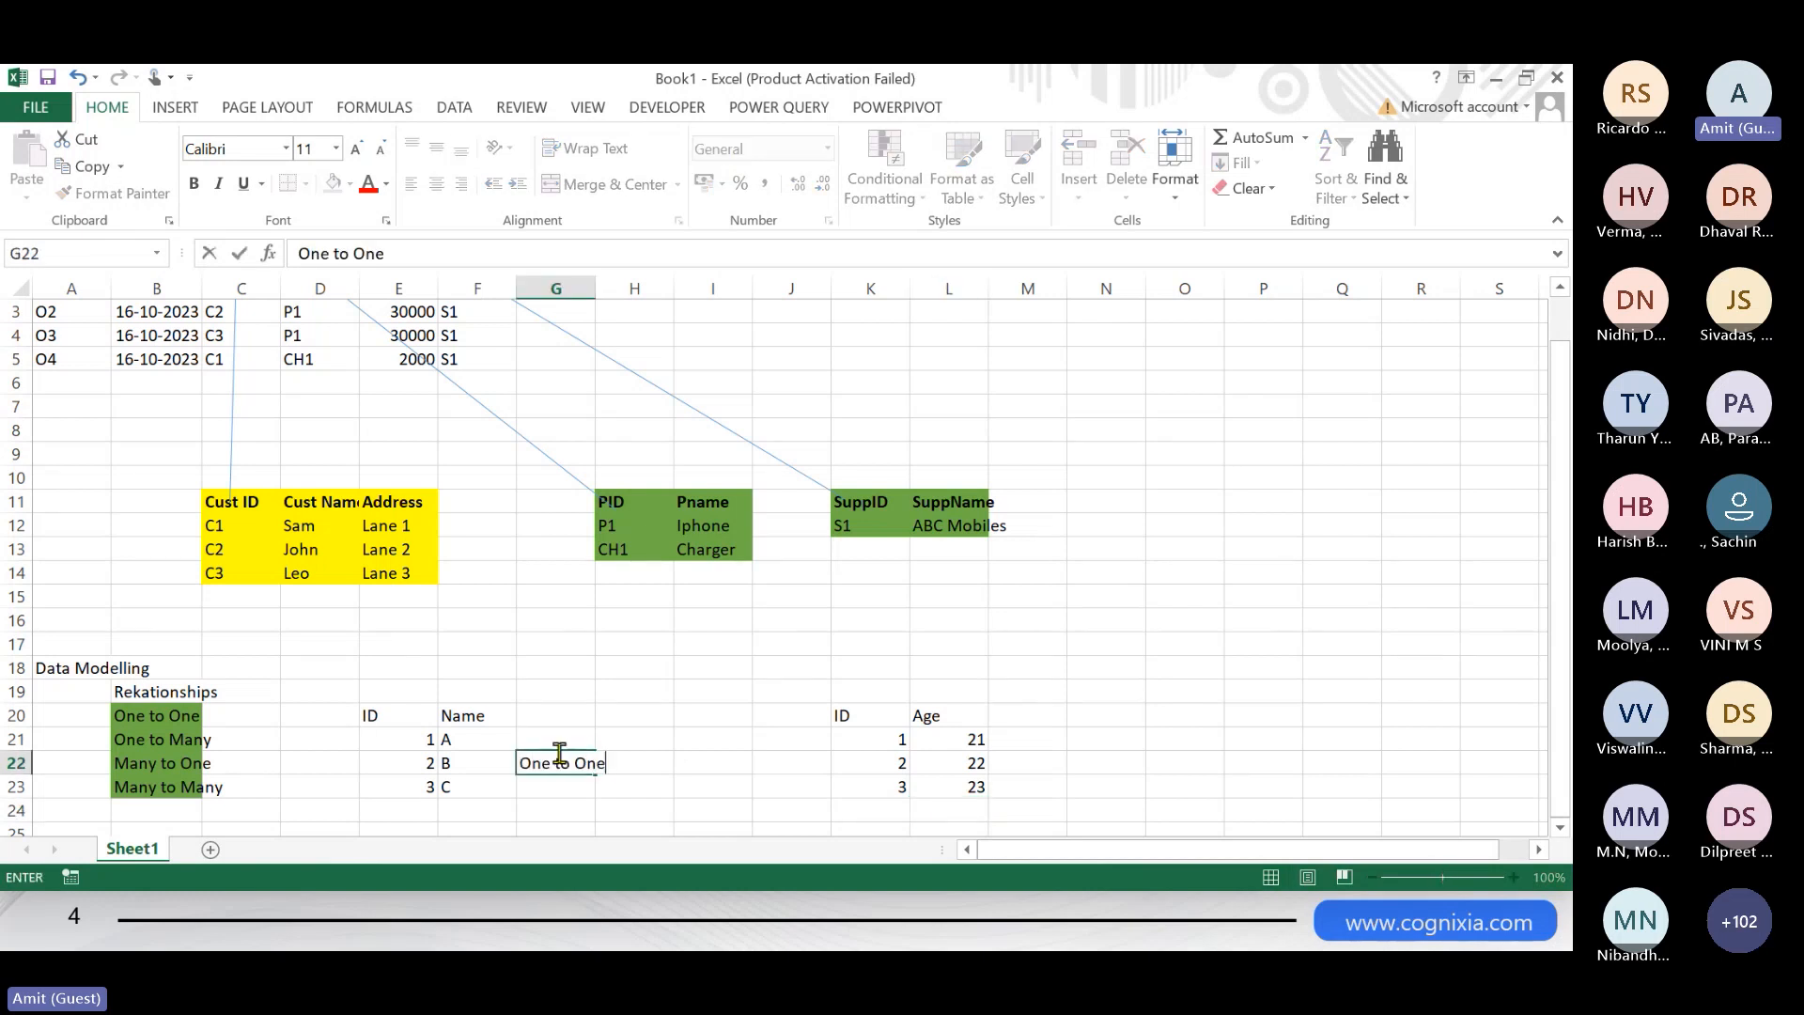
key(Return)
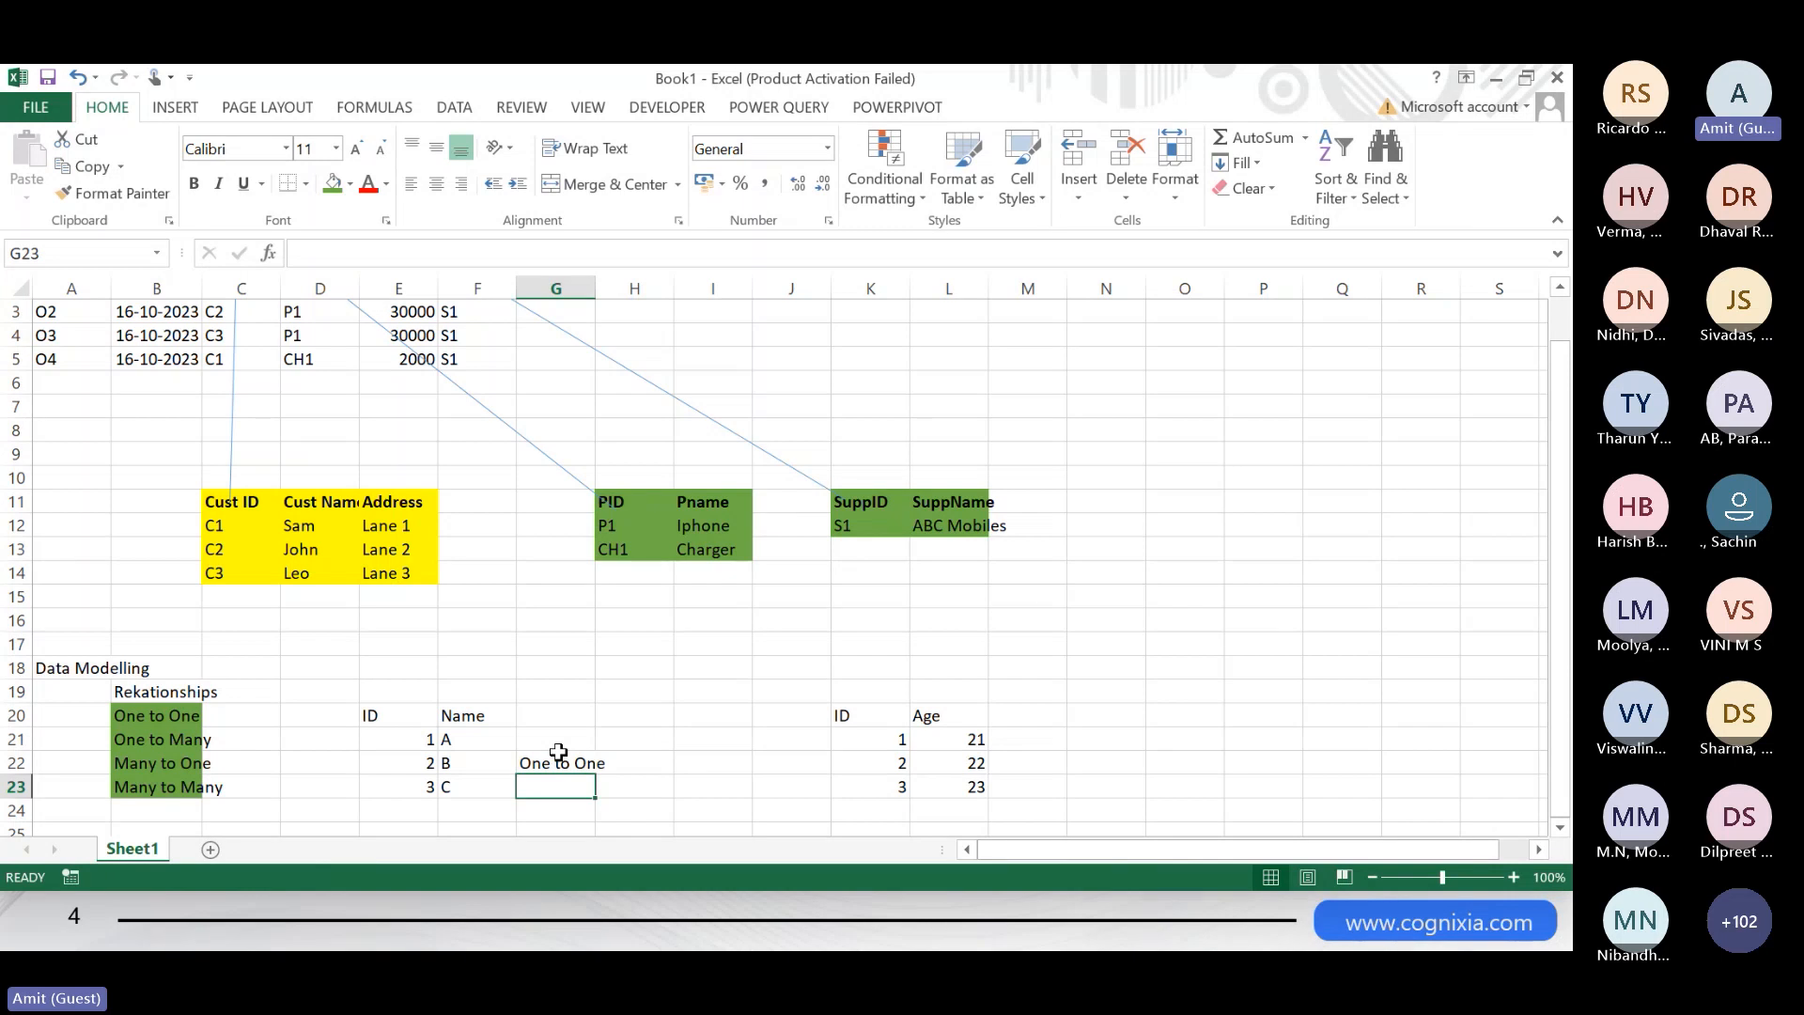
- Copy the ID and Name table in E20:F23 to a second example area starting at E31
key(Tab)
key(Tab)
key(Return)
key(Up)
key(Up)
key(Up)
key(Up)
key(Left)
key(Left)
key(shift+Right)
key(shift+Down)
key(shift+Down)
key(shift+Down)
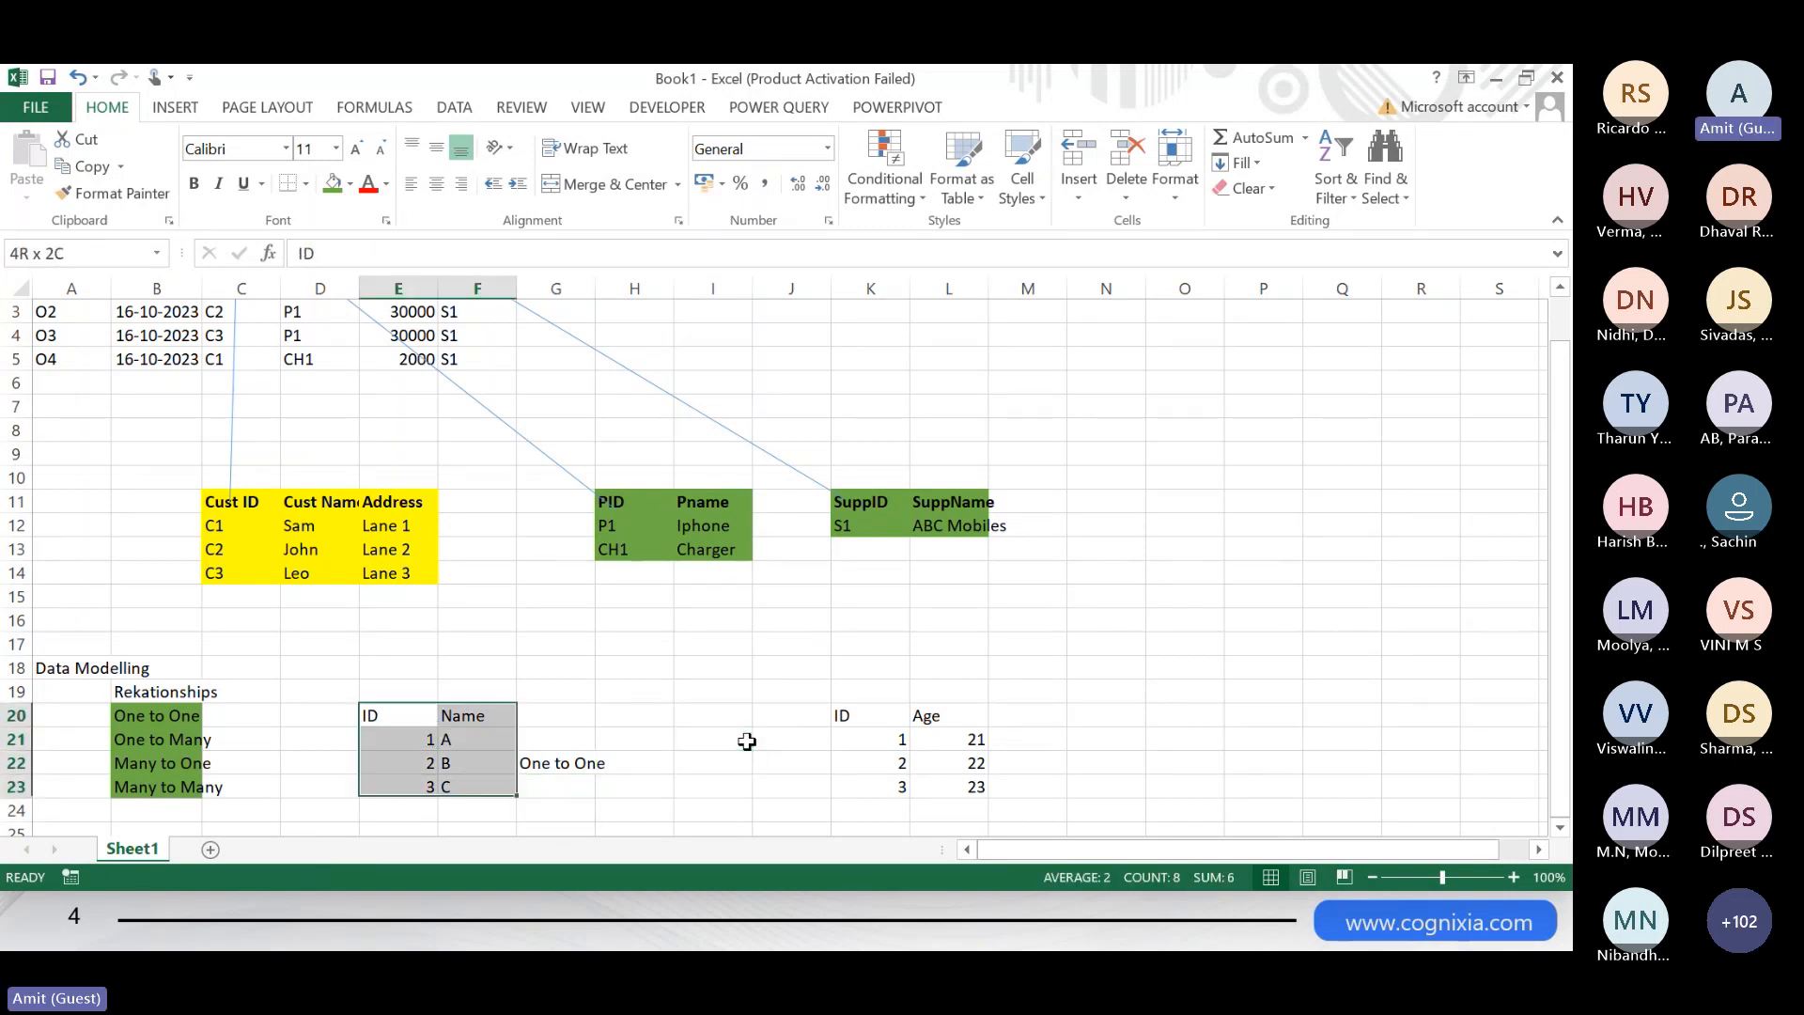
key(ctrl+c)
key(Down)
key(Down)
key(Down)
key(Down)
key(Down)
key(Down)
key(Down)
key(Down)
key(Down)
key(Down)
key(Down)
key(Down)
key(Down)
key(Down)
key(Down)
key(Down)
key(Down)
key(Down)
key(Up)
key(Up)
key(Up)
key(Up)
key(Up)
key(Up)
key(Up)
key(ctrl+v)
- Enter the headers ID and Subject in K31:L31 for a table beside the copied Name table
key(Down)
key(Down)
key(Down)
key(Up)
key(Up)
key(Up)
key(Up)
key(Right)
key(Down)
key(Right)
key(Right)
key(Right)
key(Right)
key(Right)
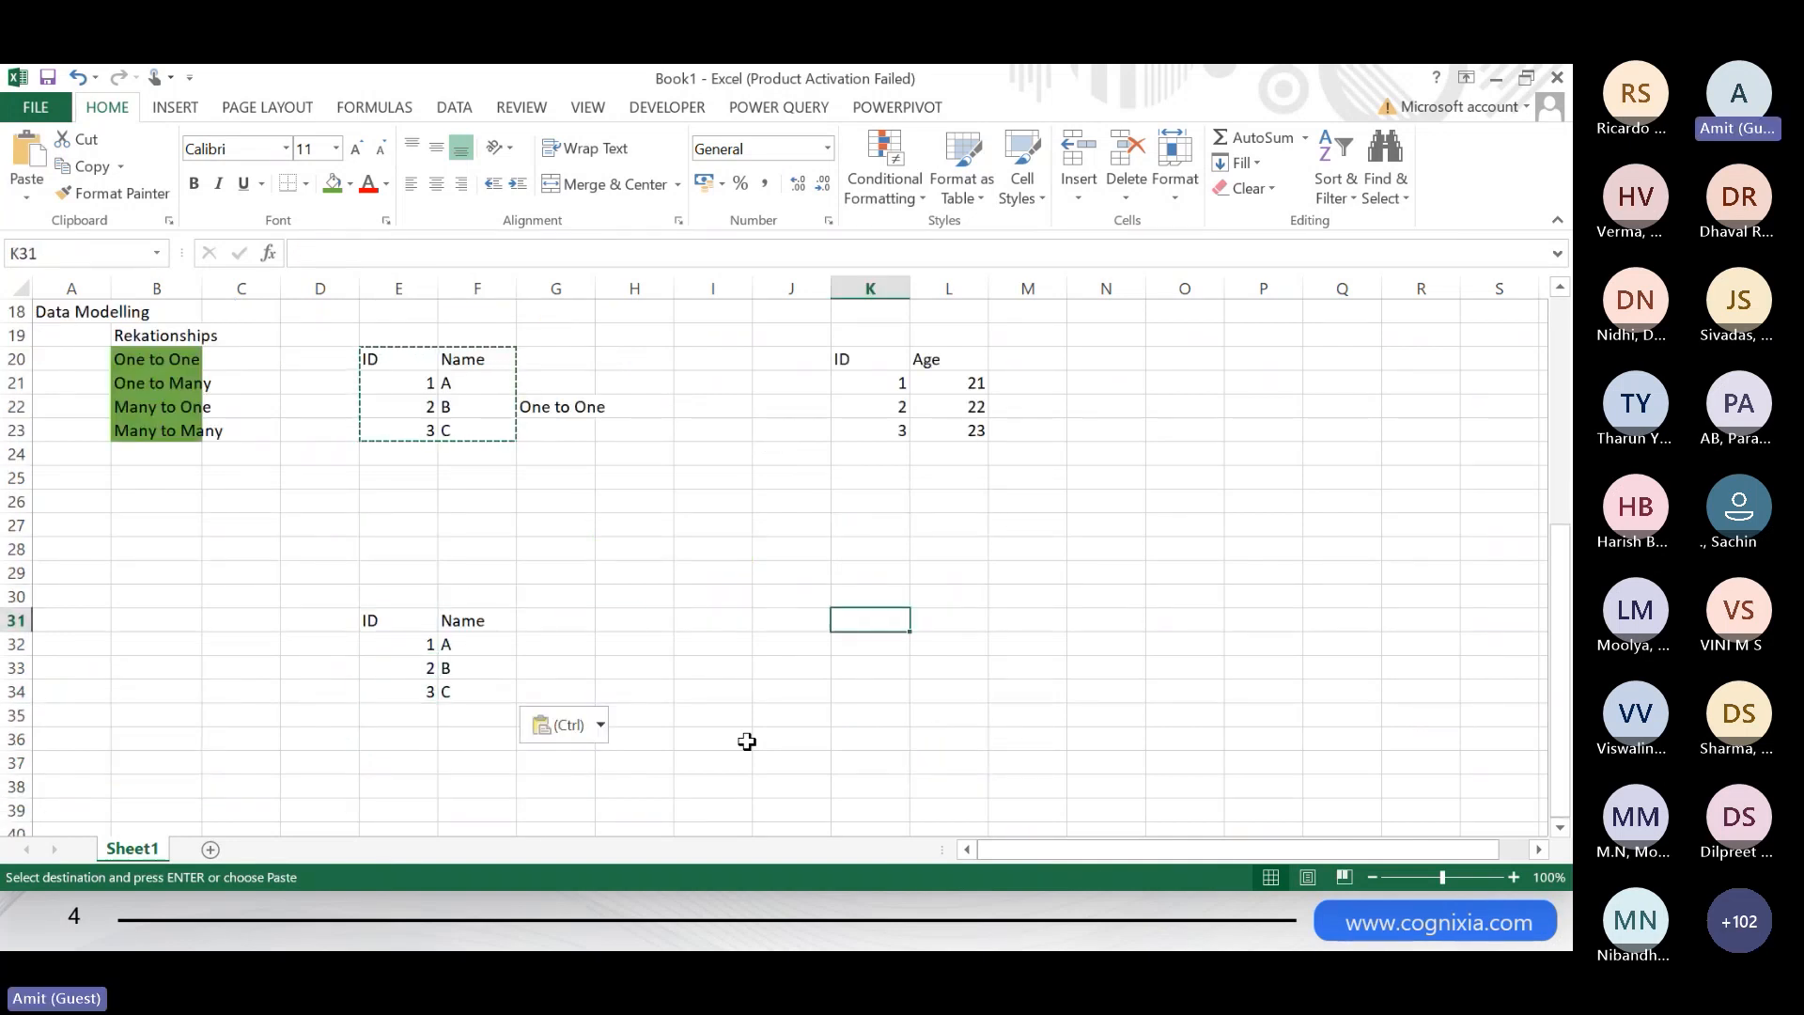
text(ID)
key(Tab)
text(Subject)
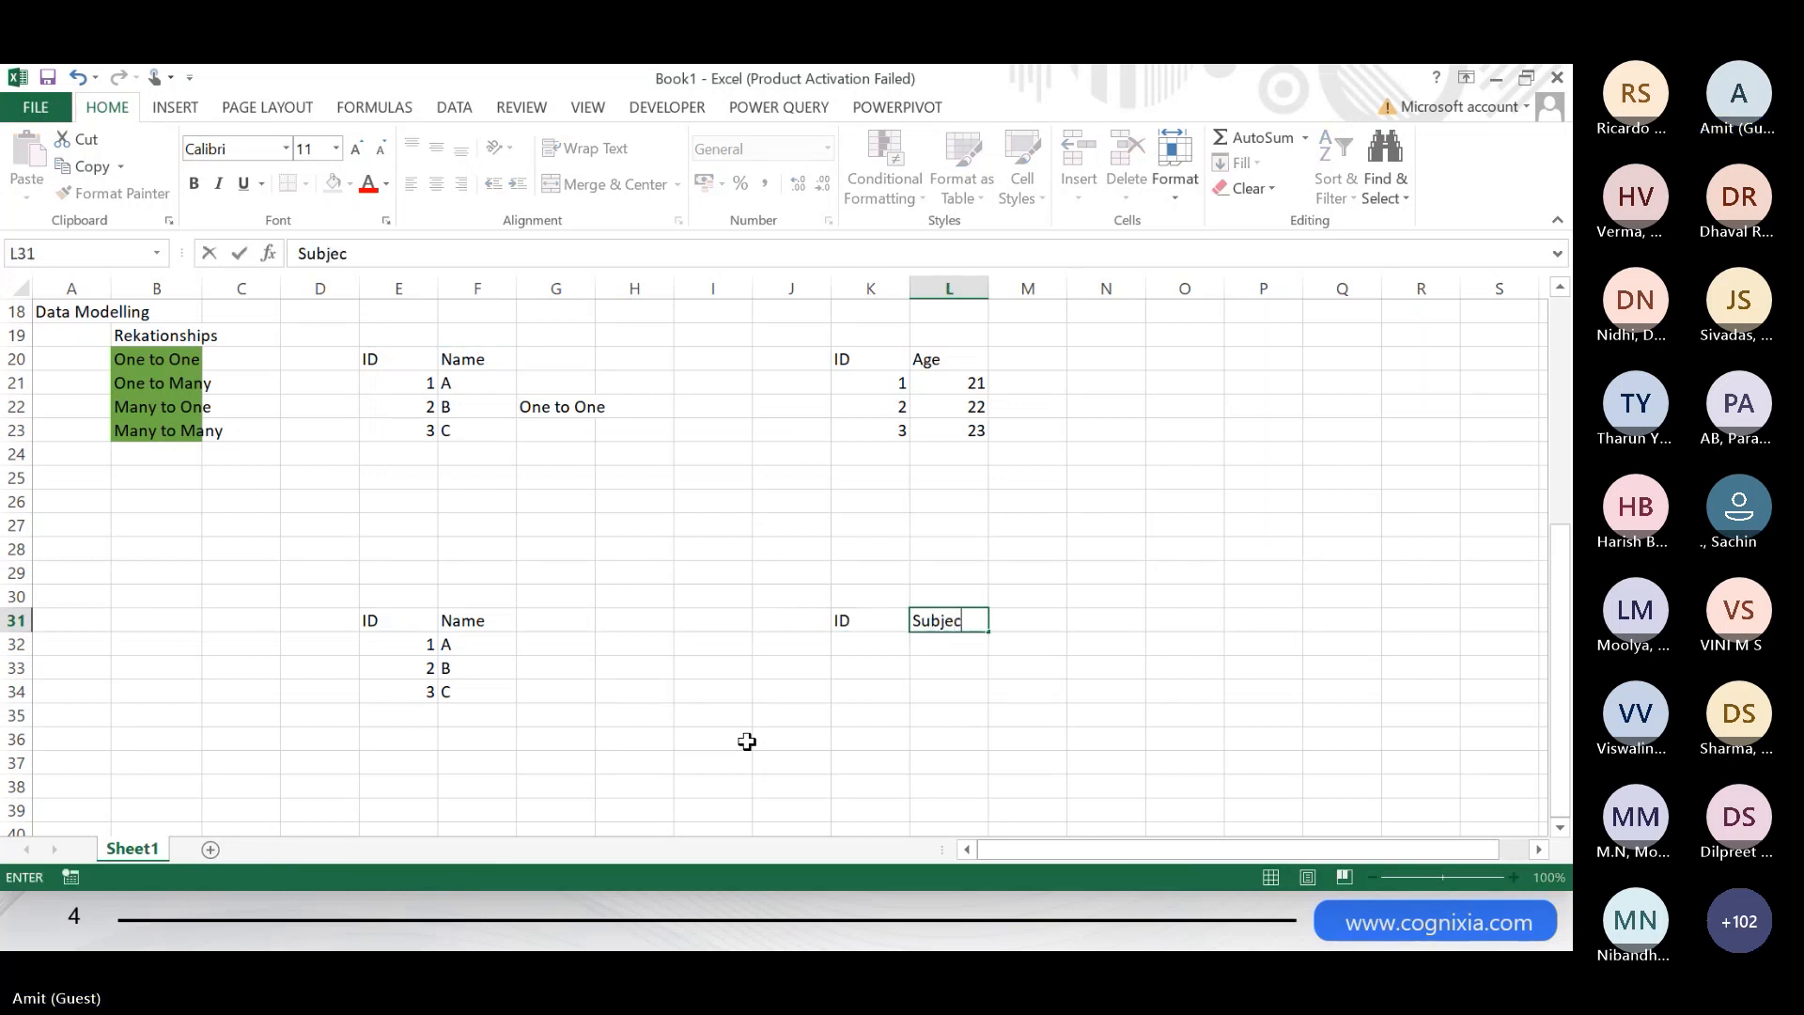
- Fill the ID column of the Subject table with 1, 1, 2 and 2 in K32:K35
key(Return)
text(1)
key(Return)
text(1)
key(Return)
text(2)
key(Return)
text(2)
key(Up)
key(Up)
key(Up)
key(Right)
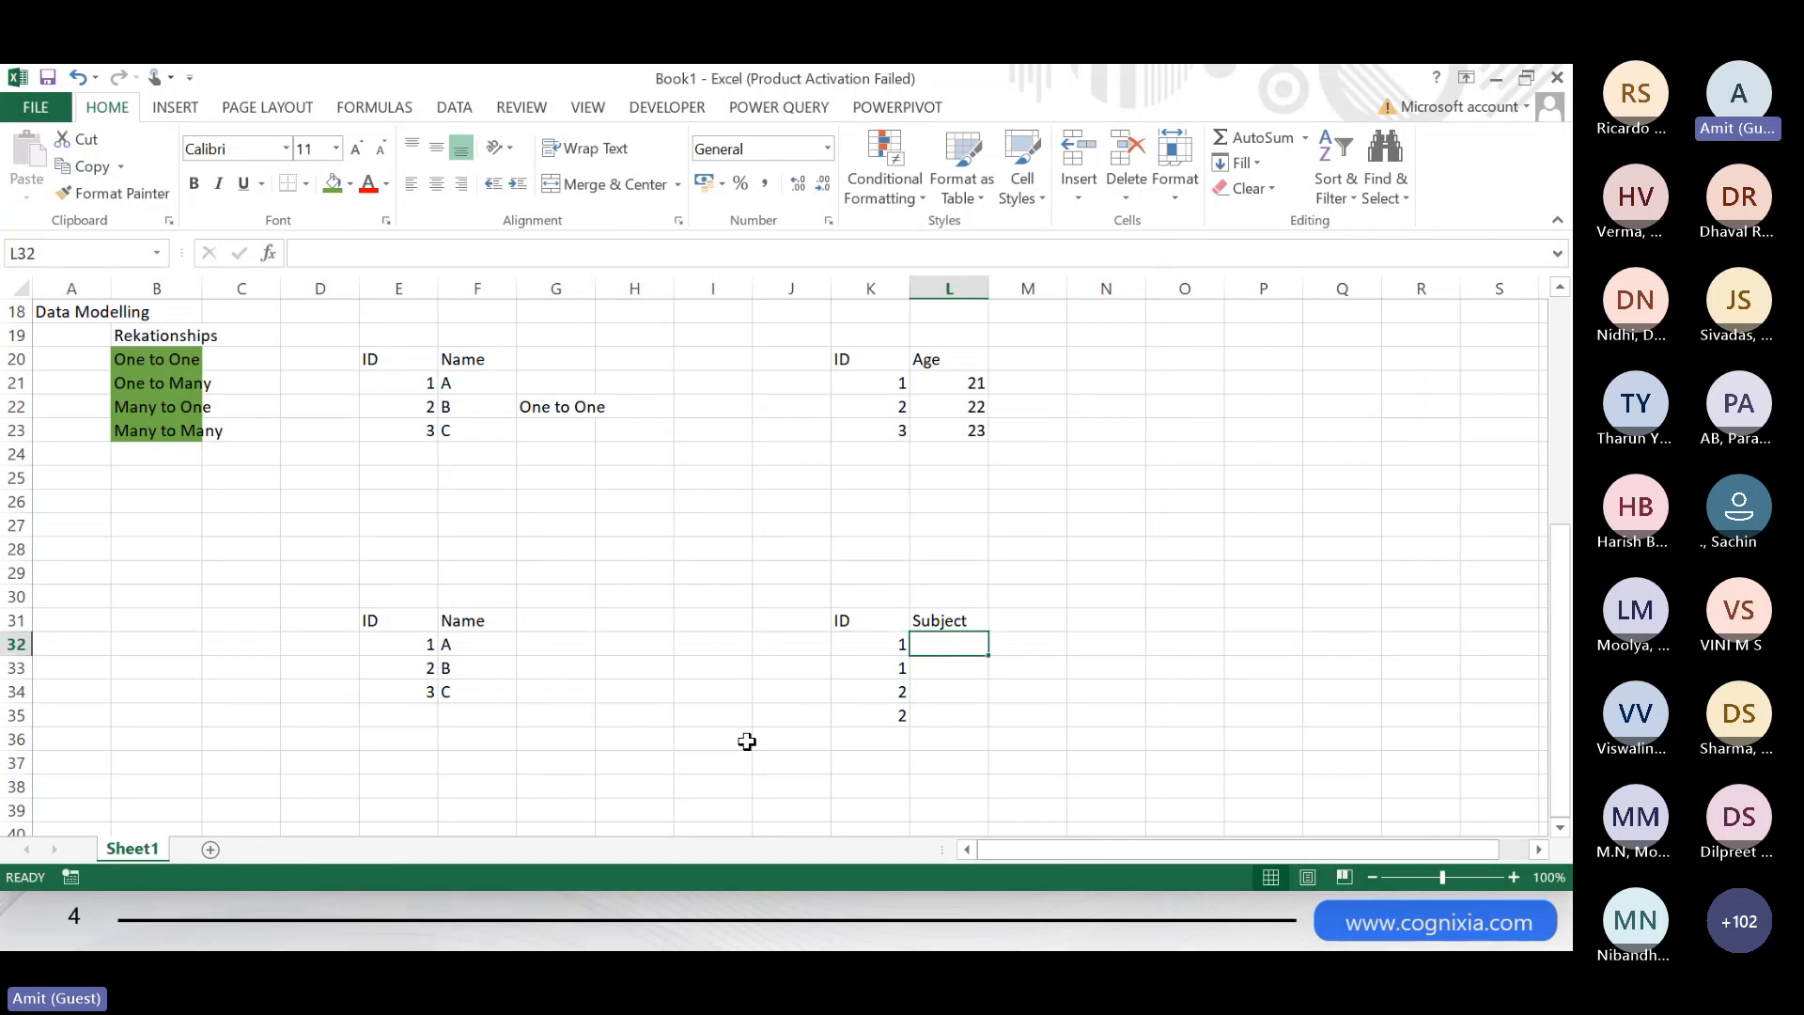
- Fill the Subject column in L32:L35 with SQl, Power BI, Python and SQL
text(SQl)
key(Return)
text(Power)
key(BackSpace)
key(BackSpace)
key(BackSpace)
key(BackSpace)
text(ower BI)
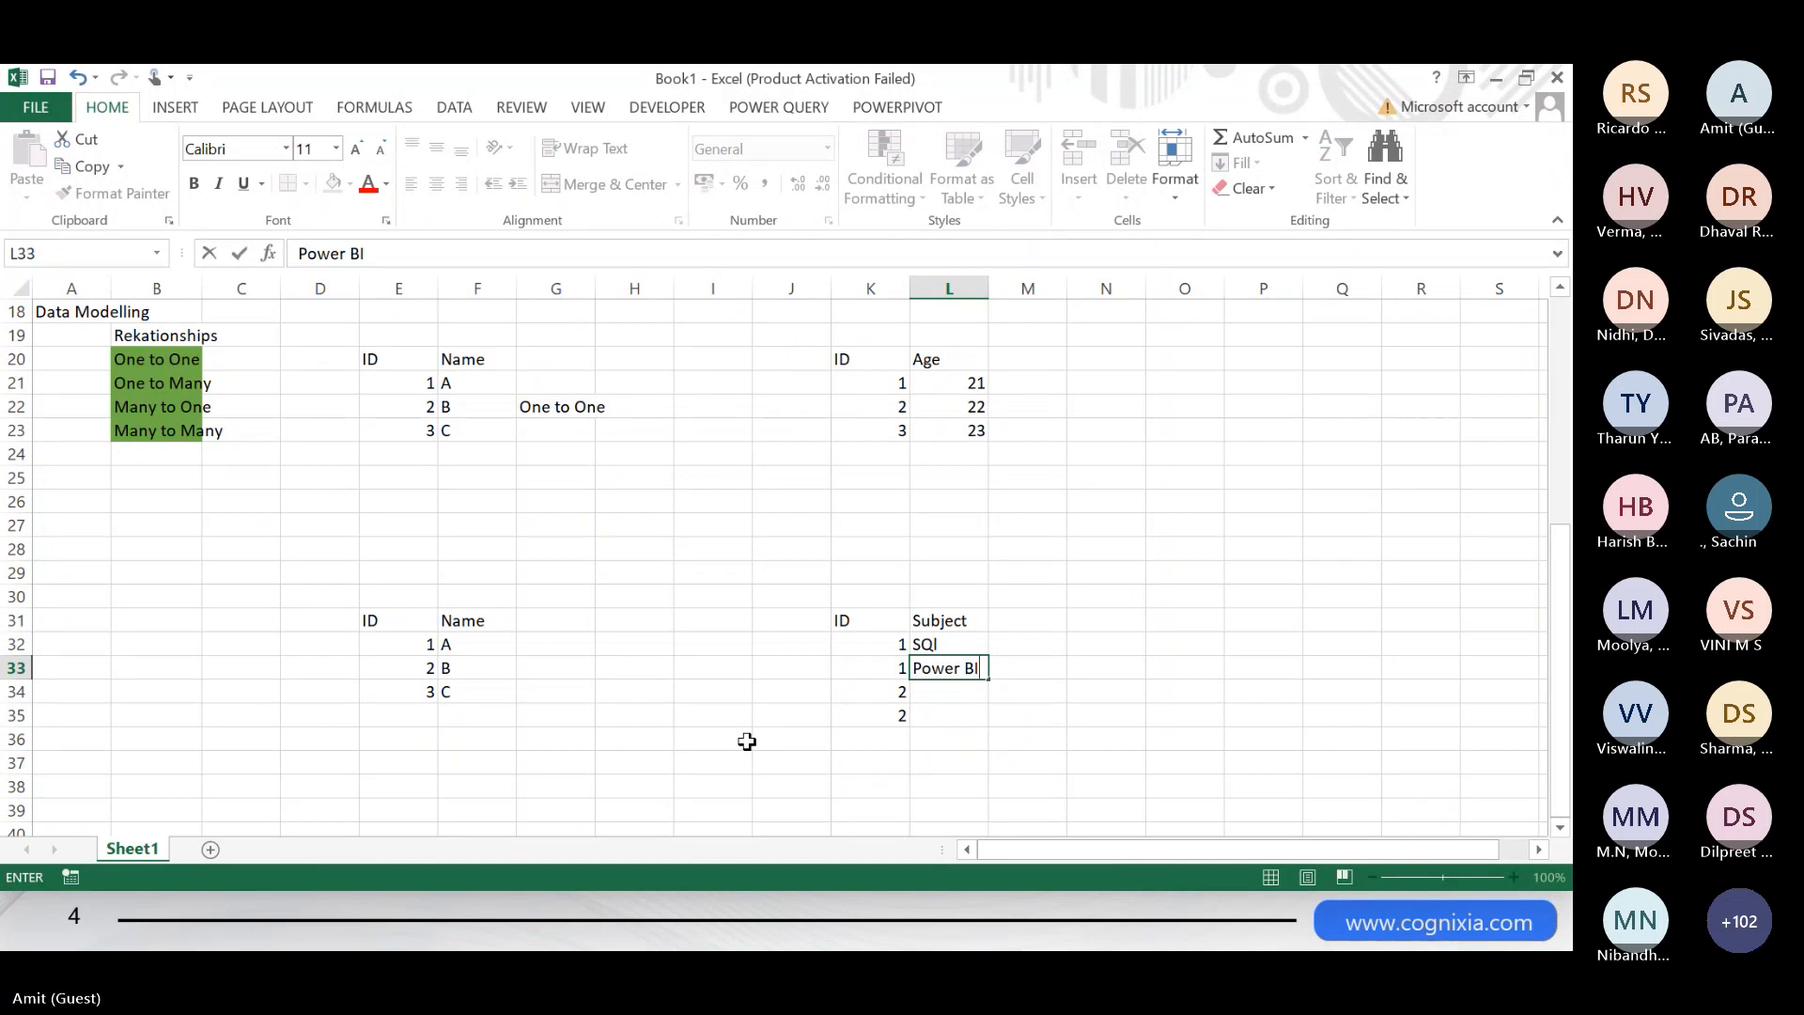
key(Return)
text(Python)
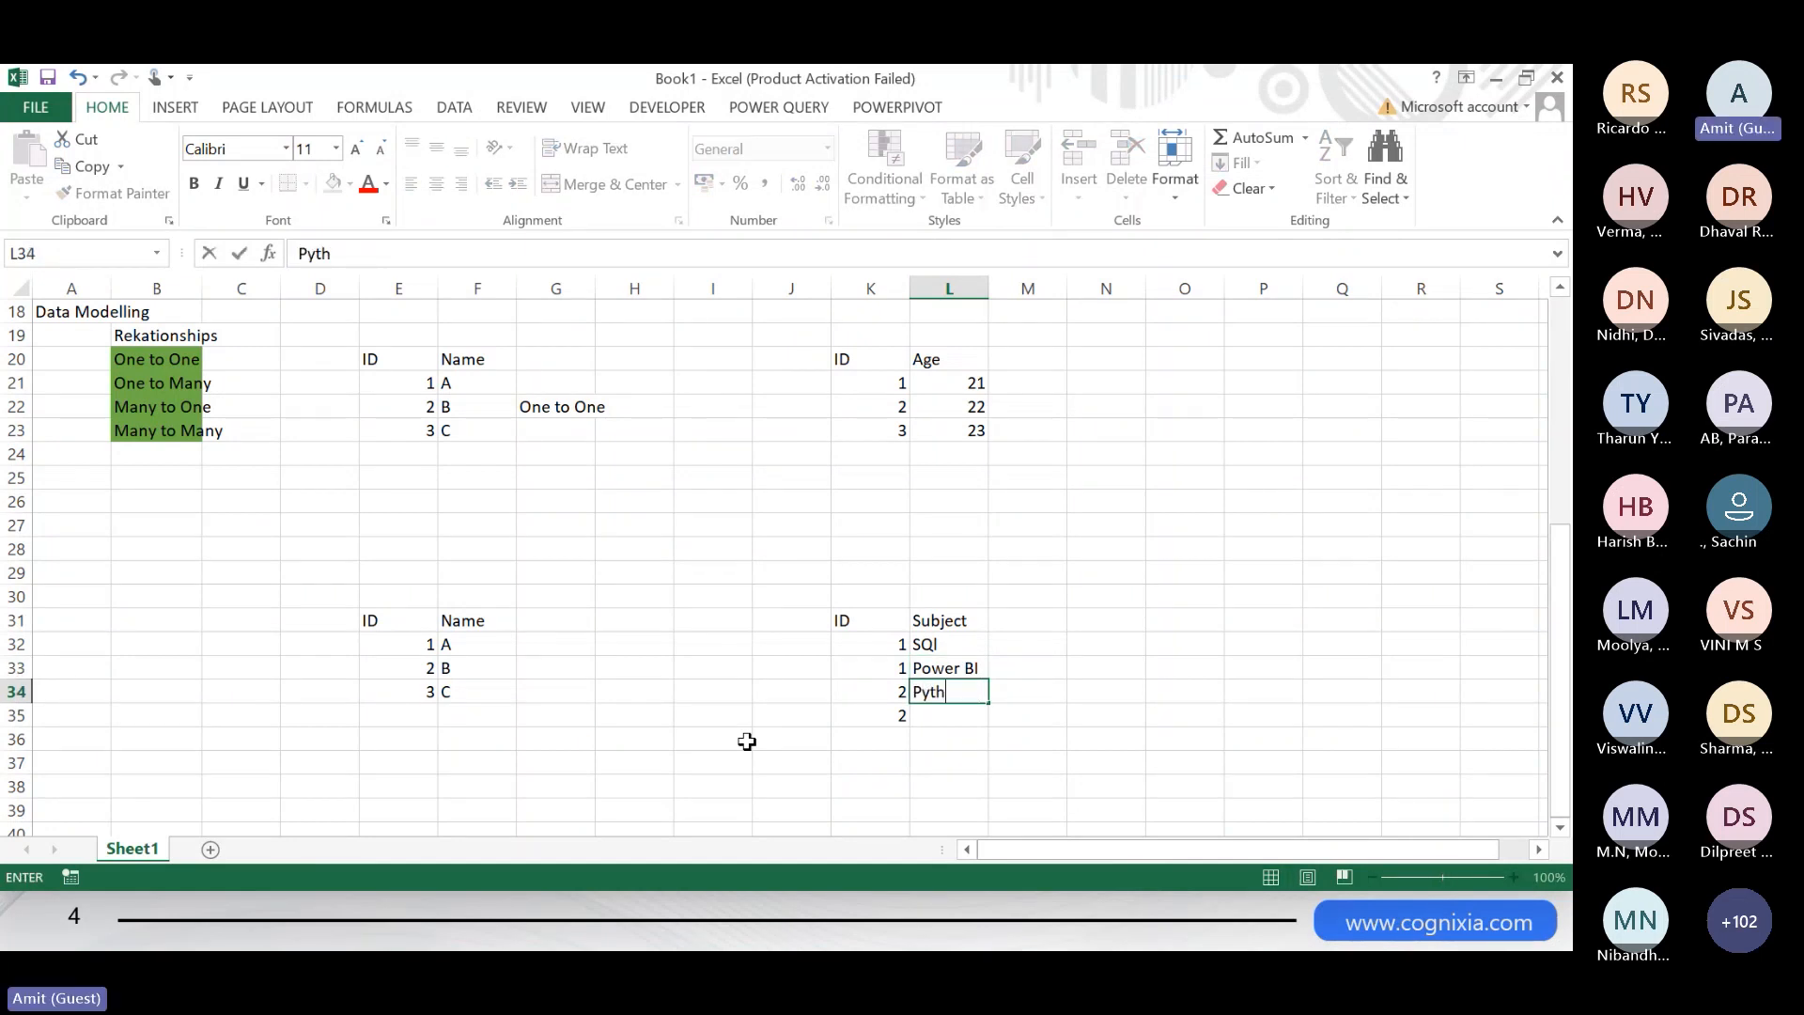
key(Return)
text(SQL)
key(Return)
key(Up)
key(Up)
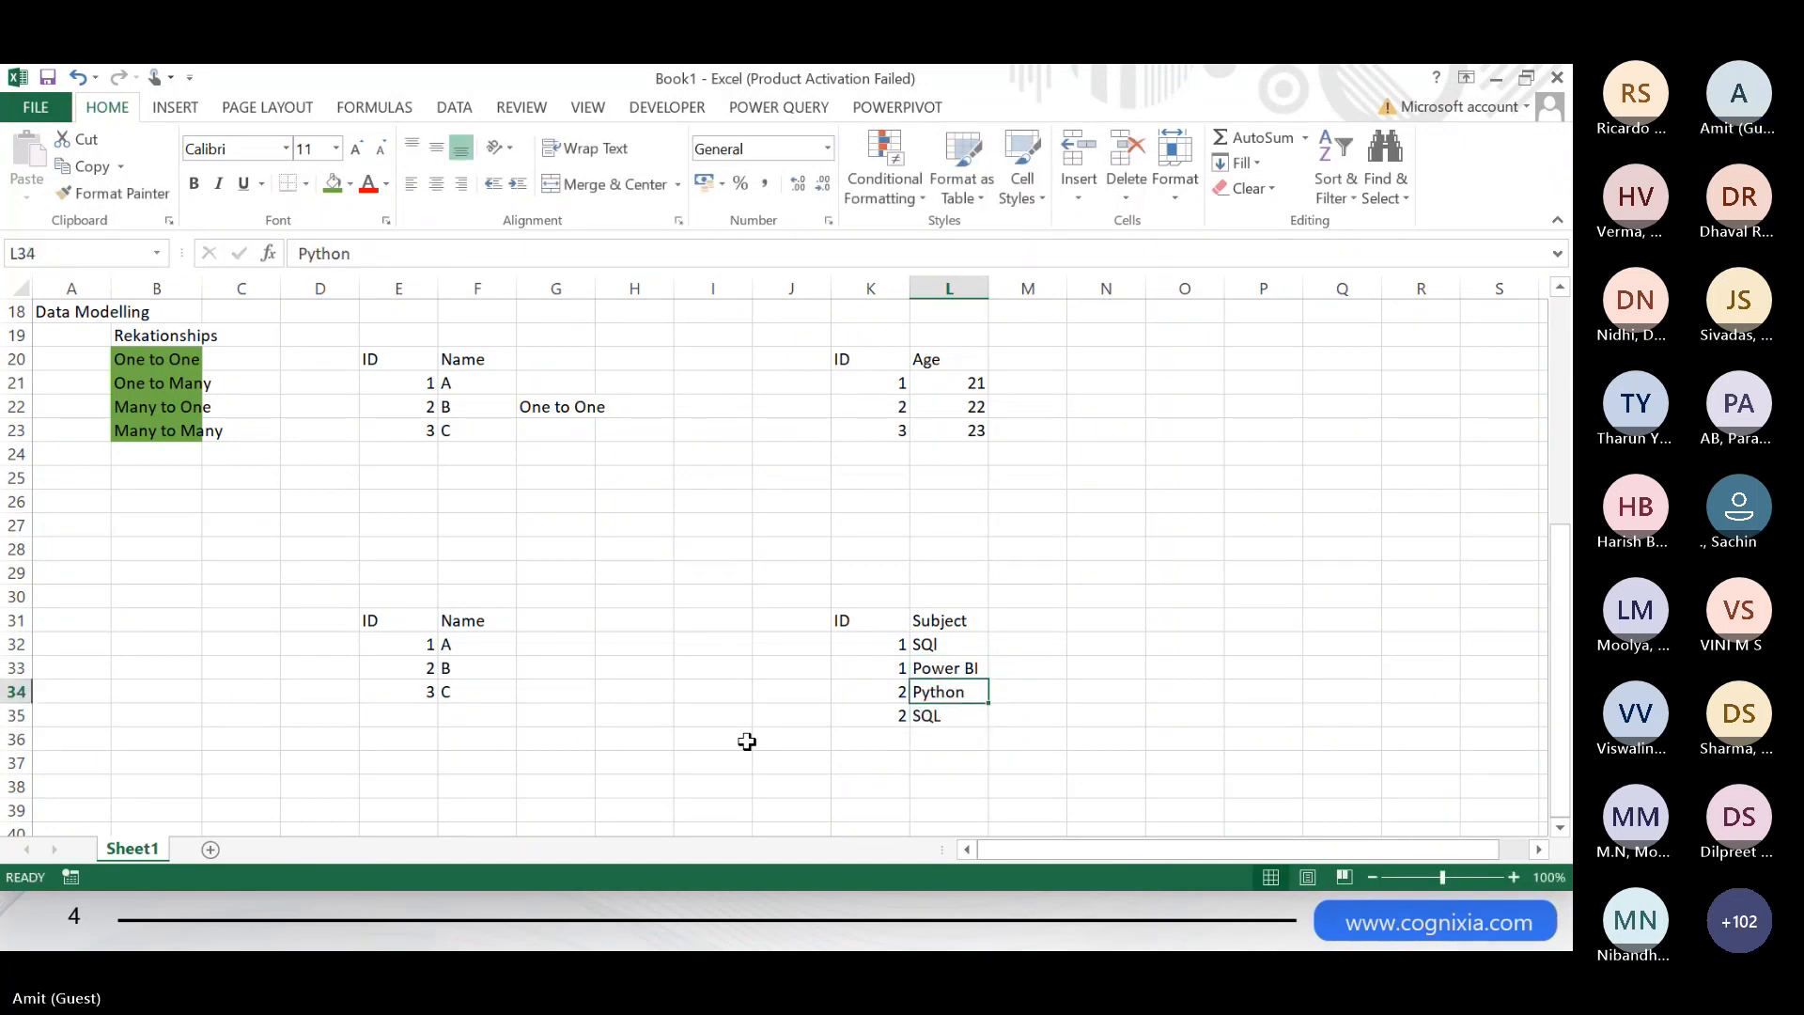
key(Up)
key(Left)
- Label the relationship between the Name and Subject tables "One to Many" in H33 and "Many to One" in H34
drag(418, 639, 444, 639)
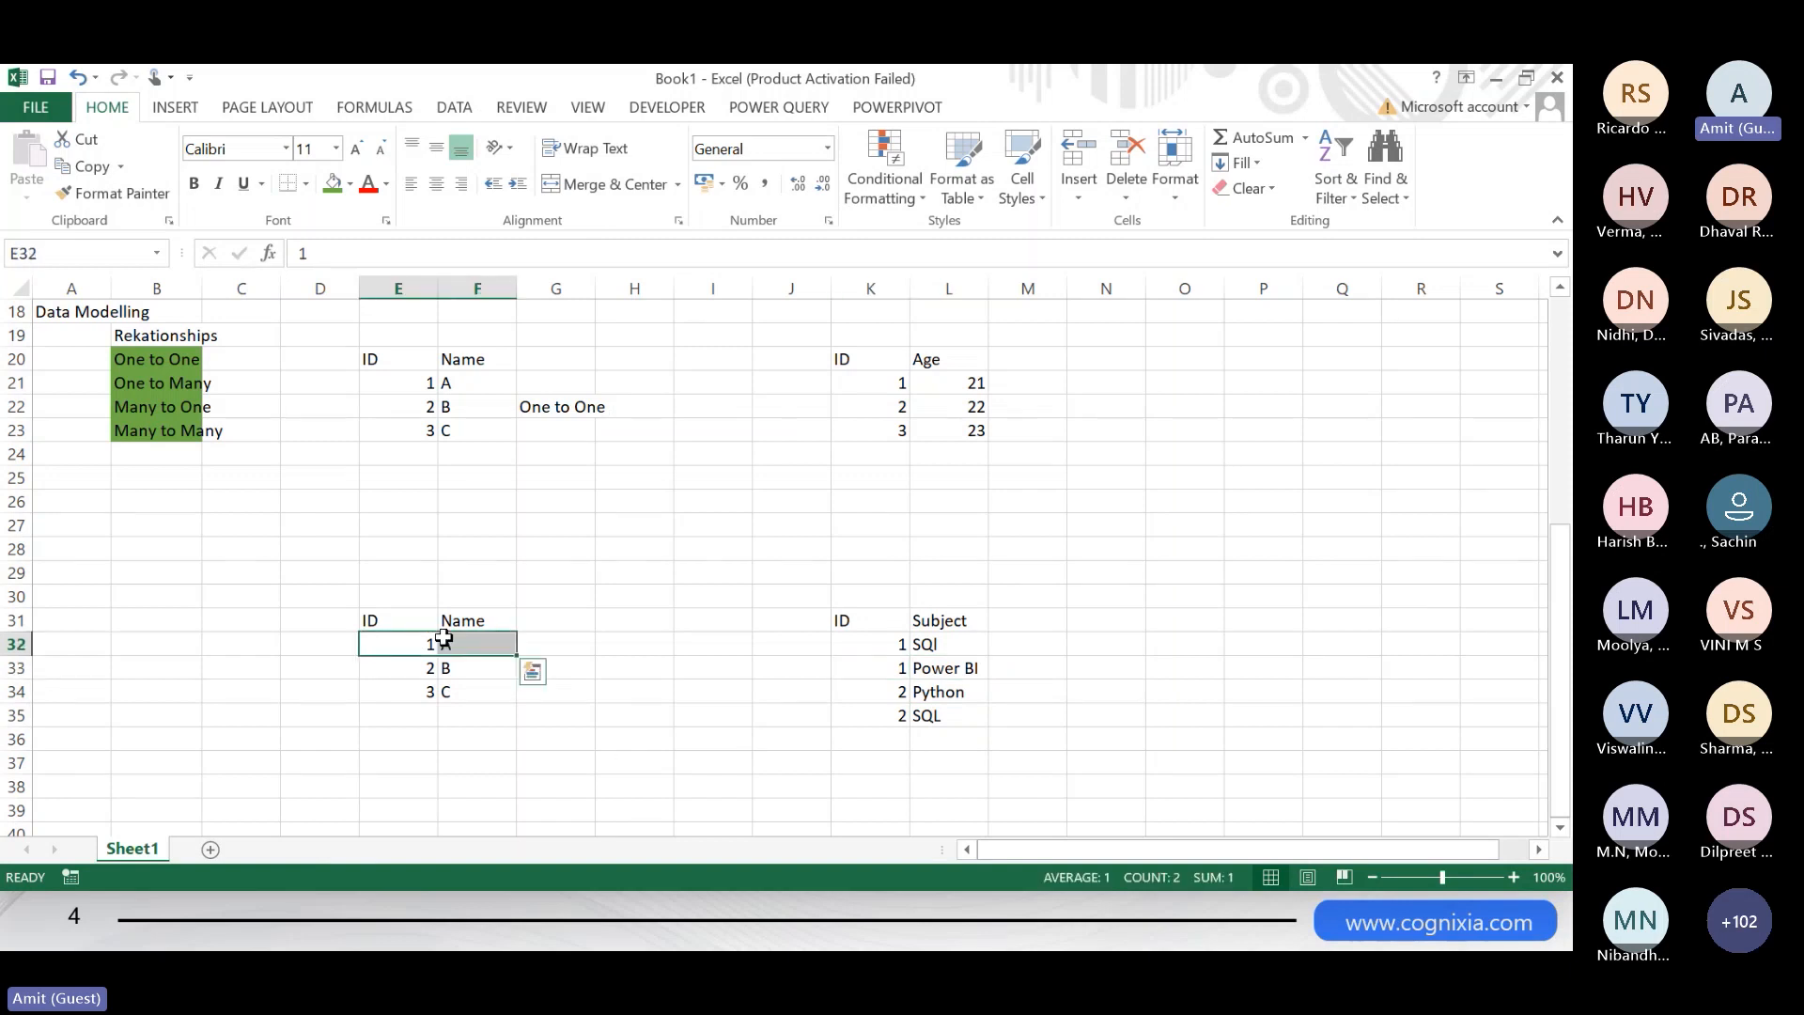
drag(890, 643, 919, 641)
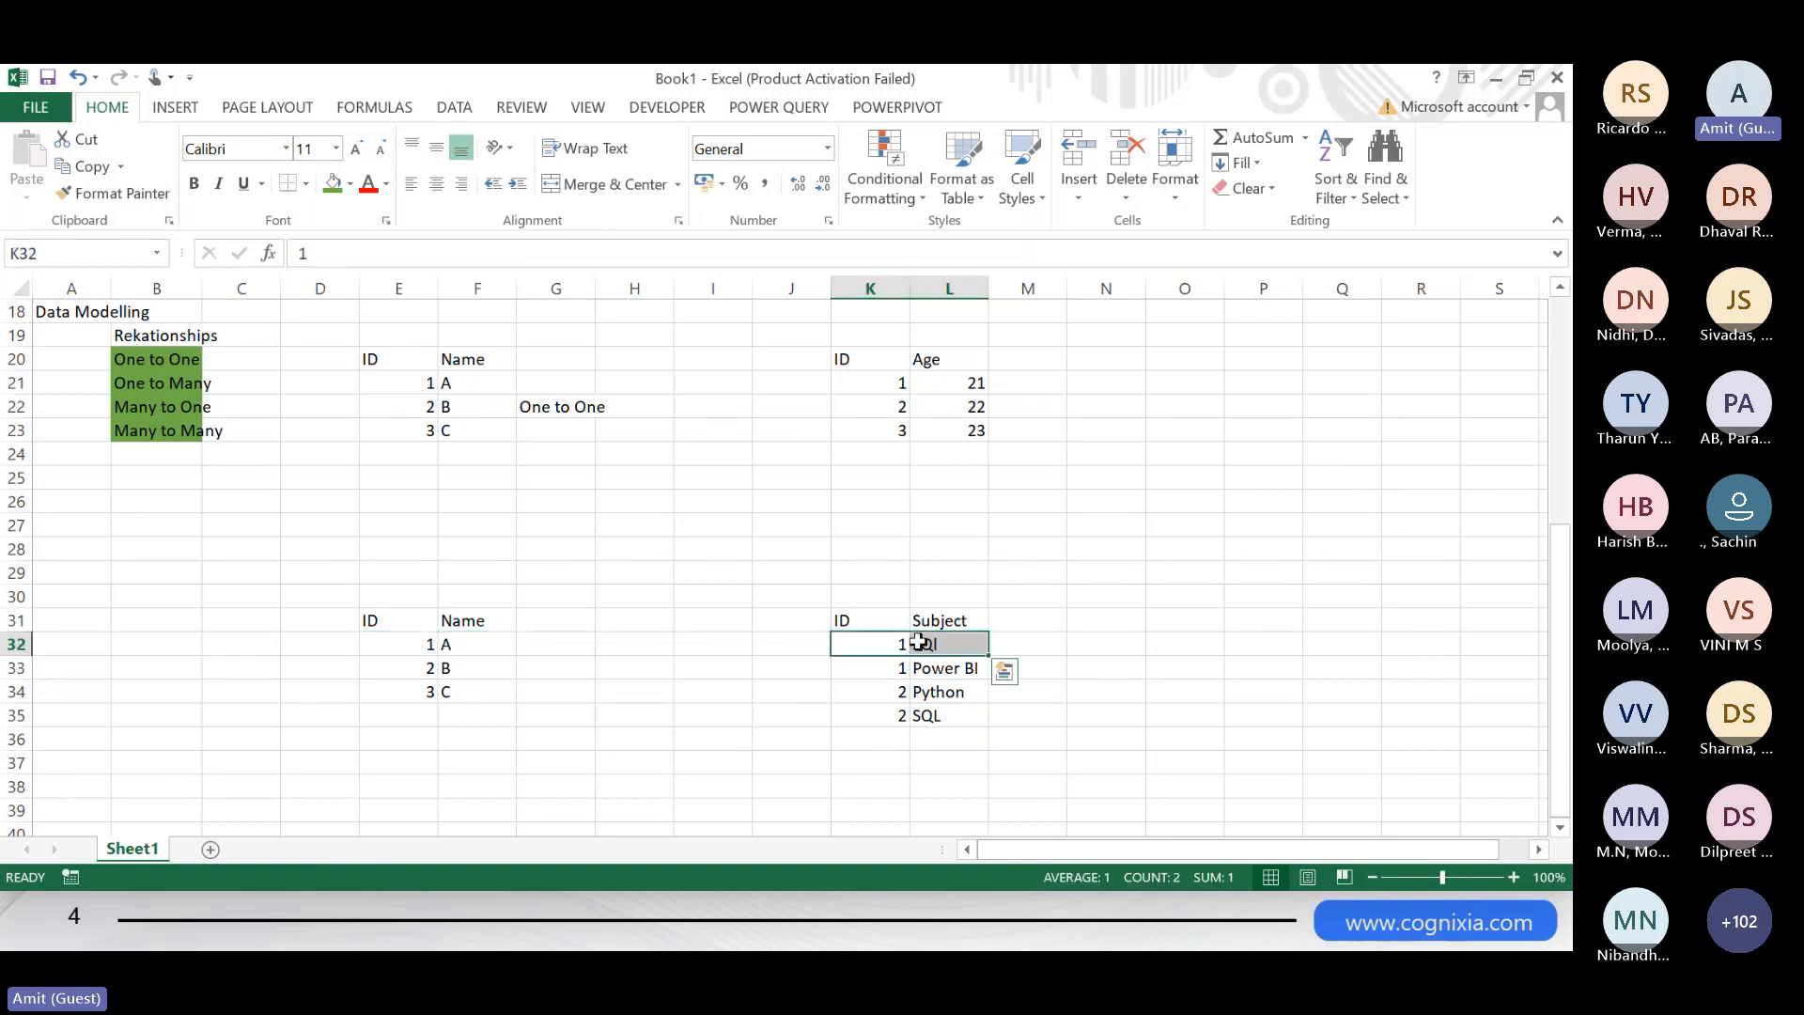
click(603, 668)
text(to May)
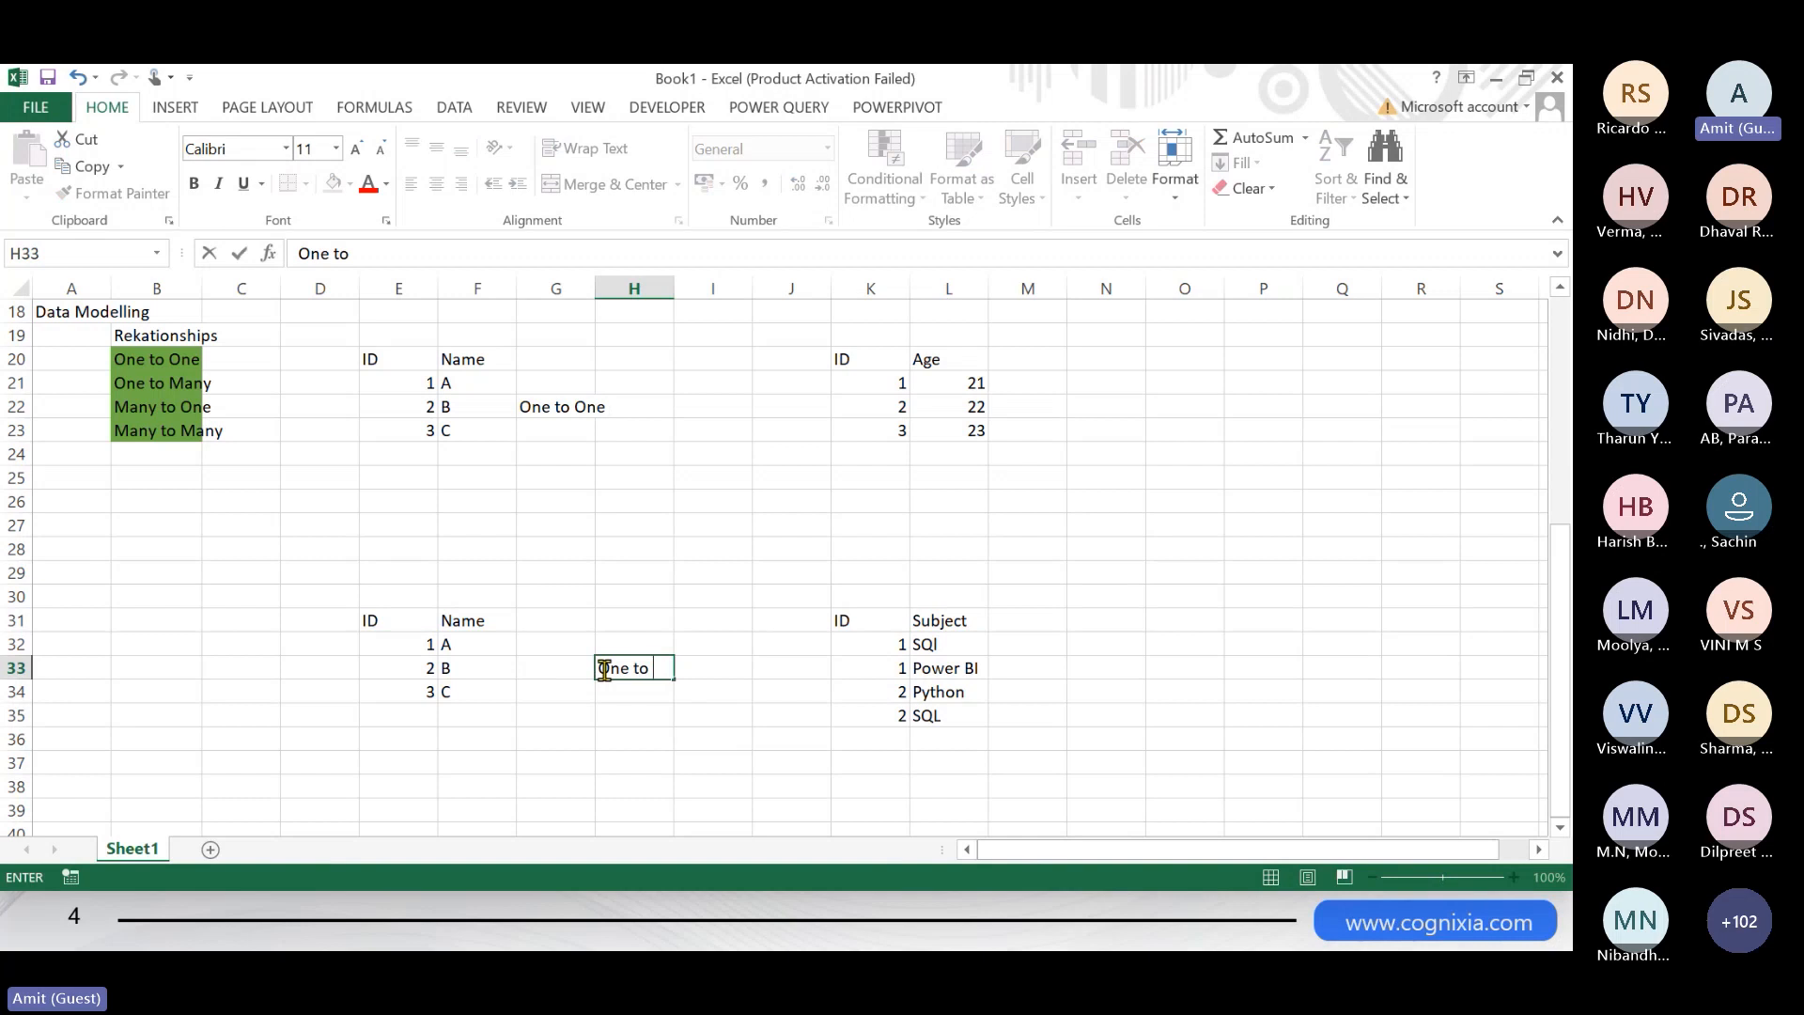
key(Return)
click(604, 669)
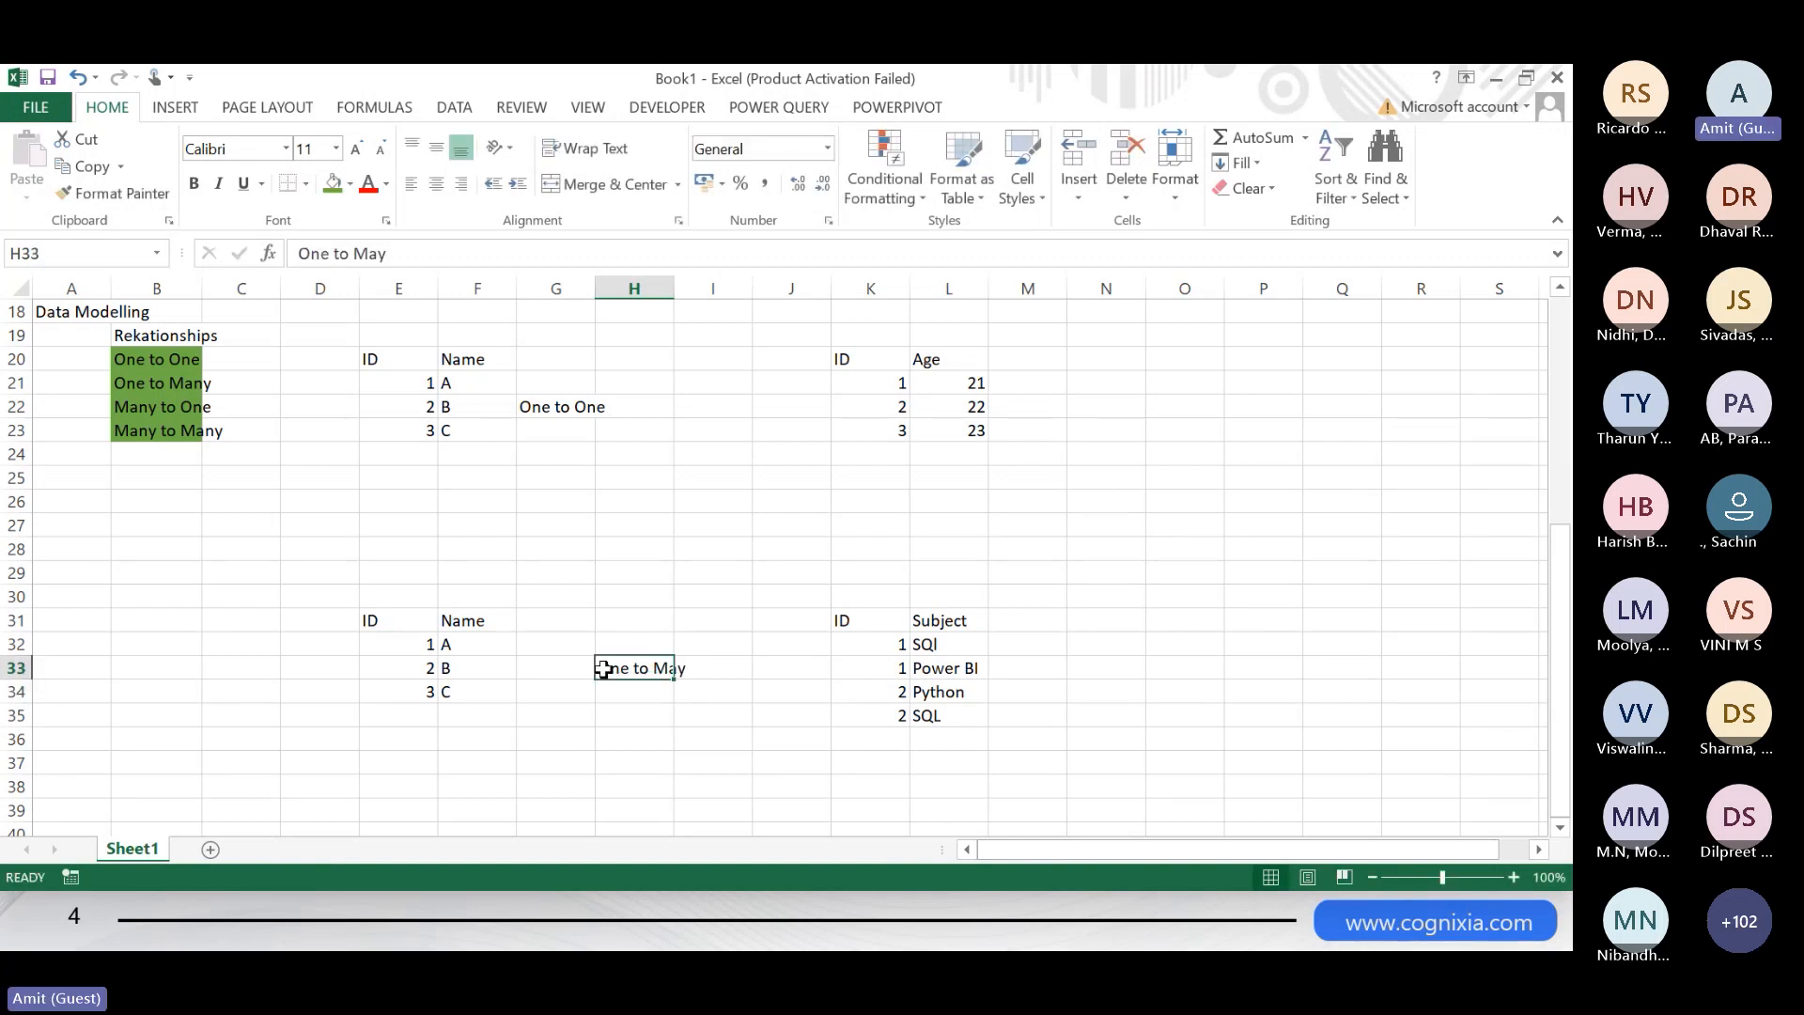
click(375, 254)
text(n)
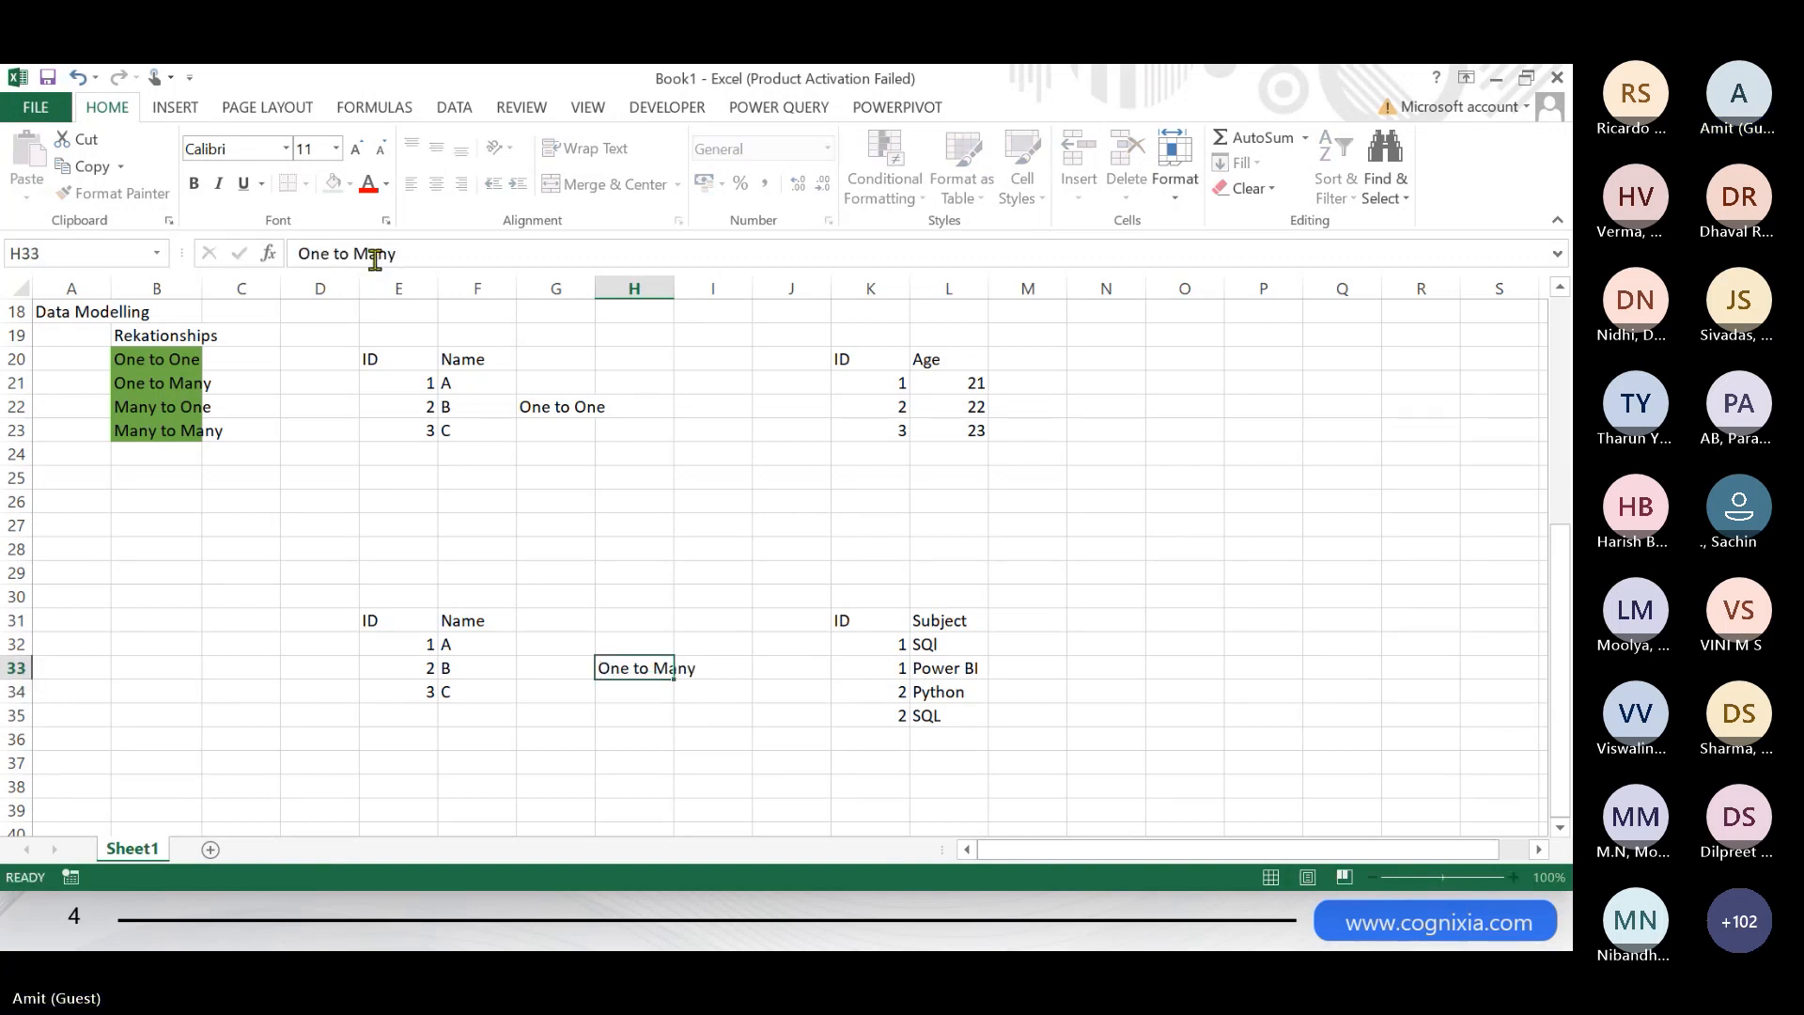
key(Return)
text(Many to One)
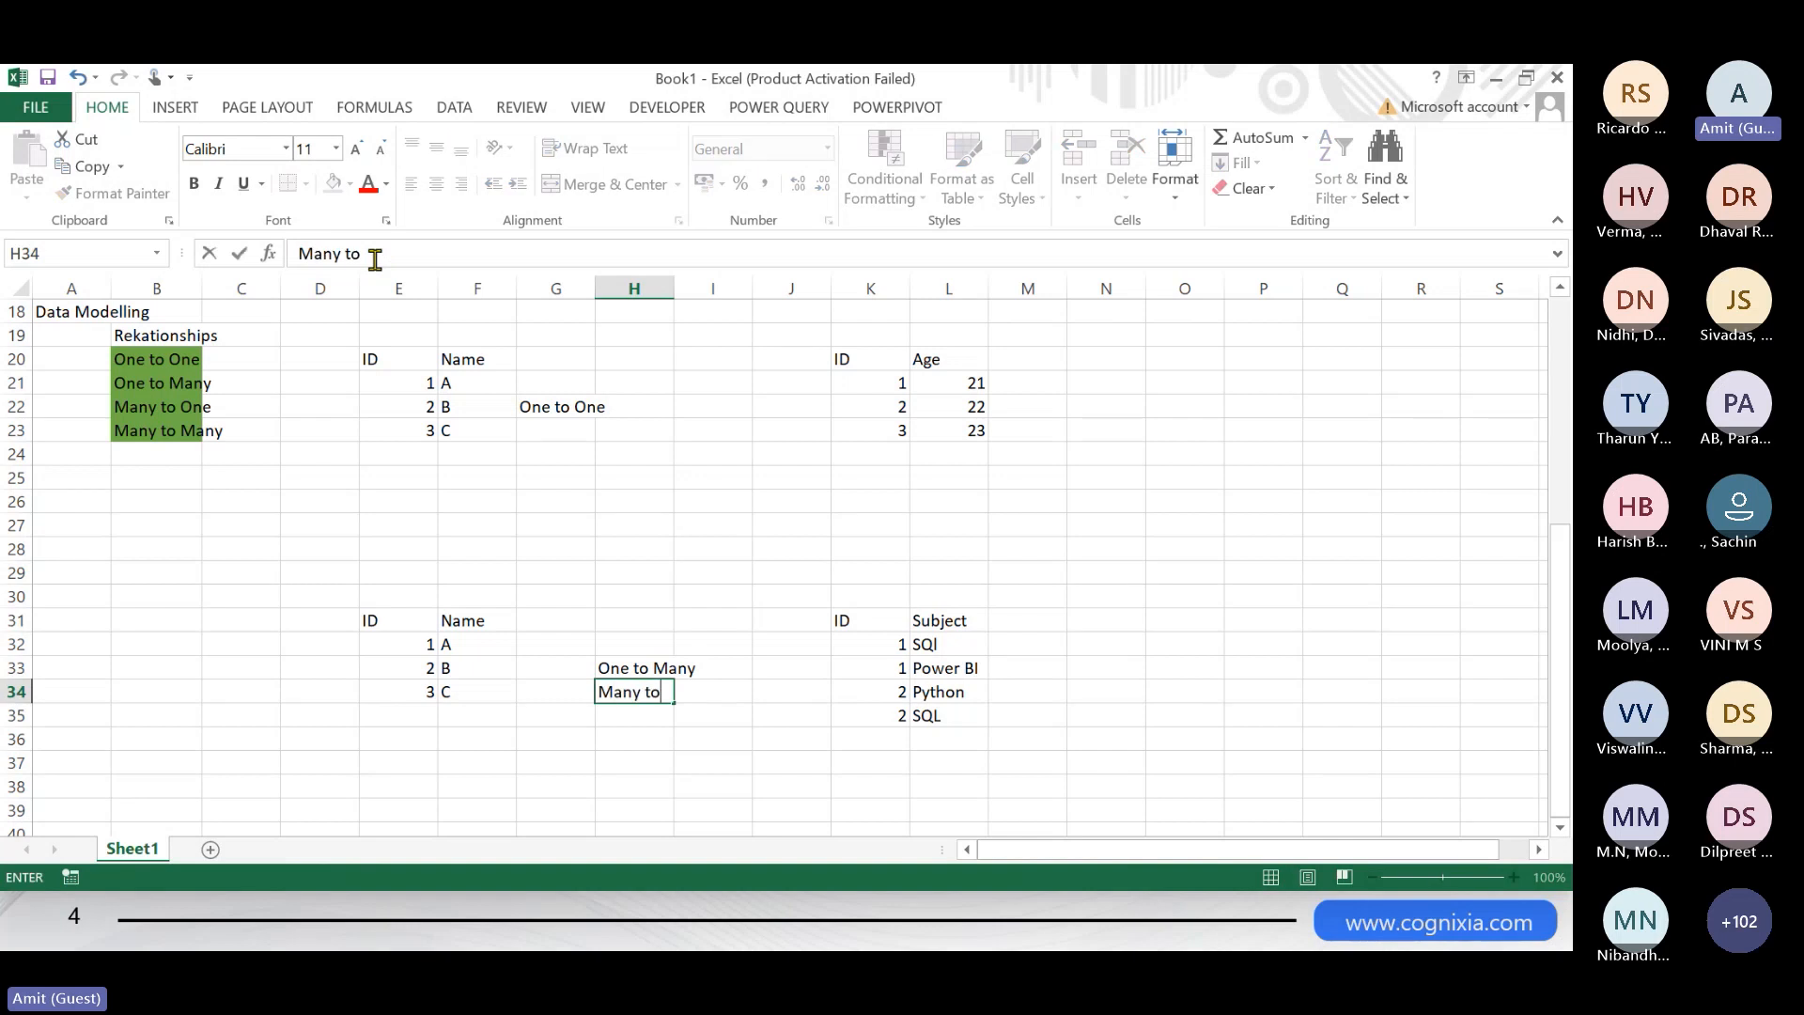
key(Return)
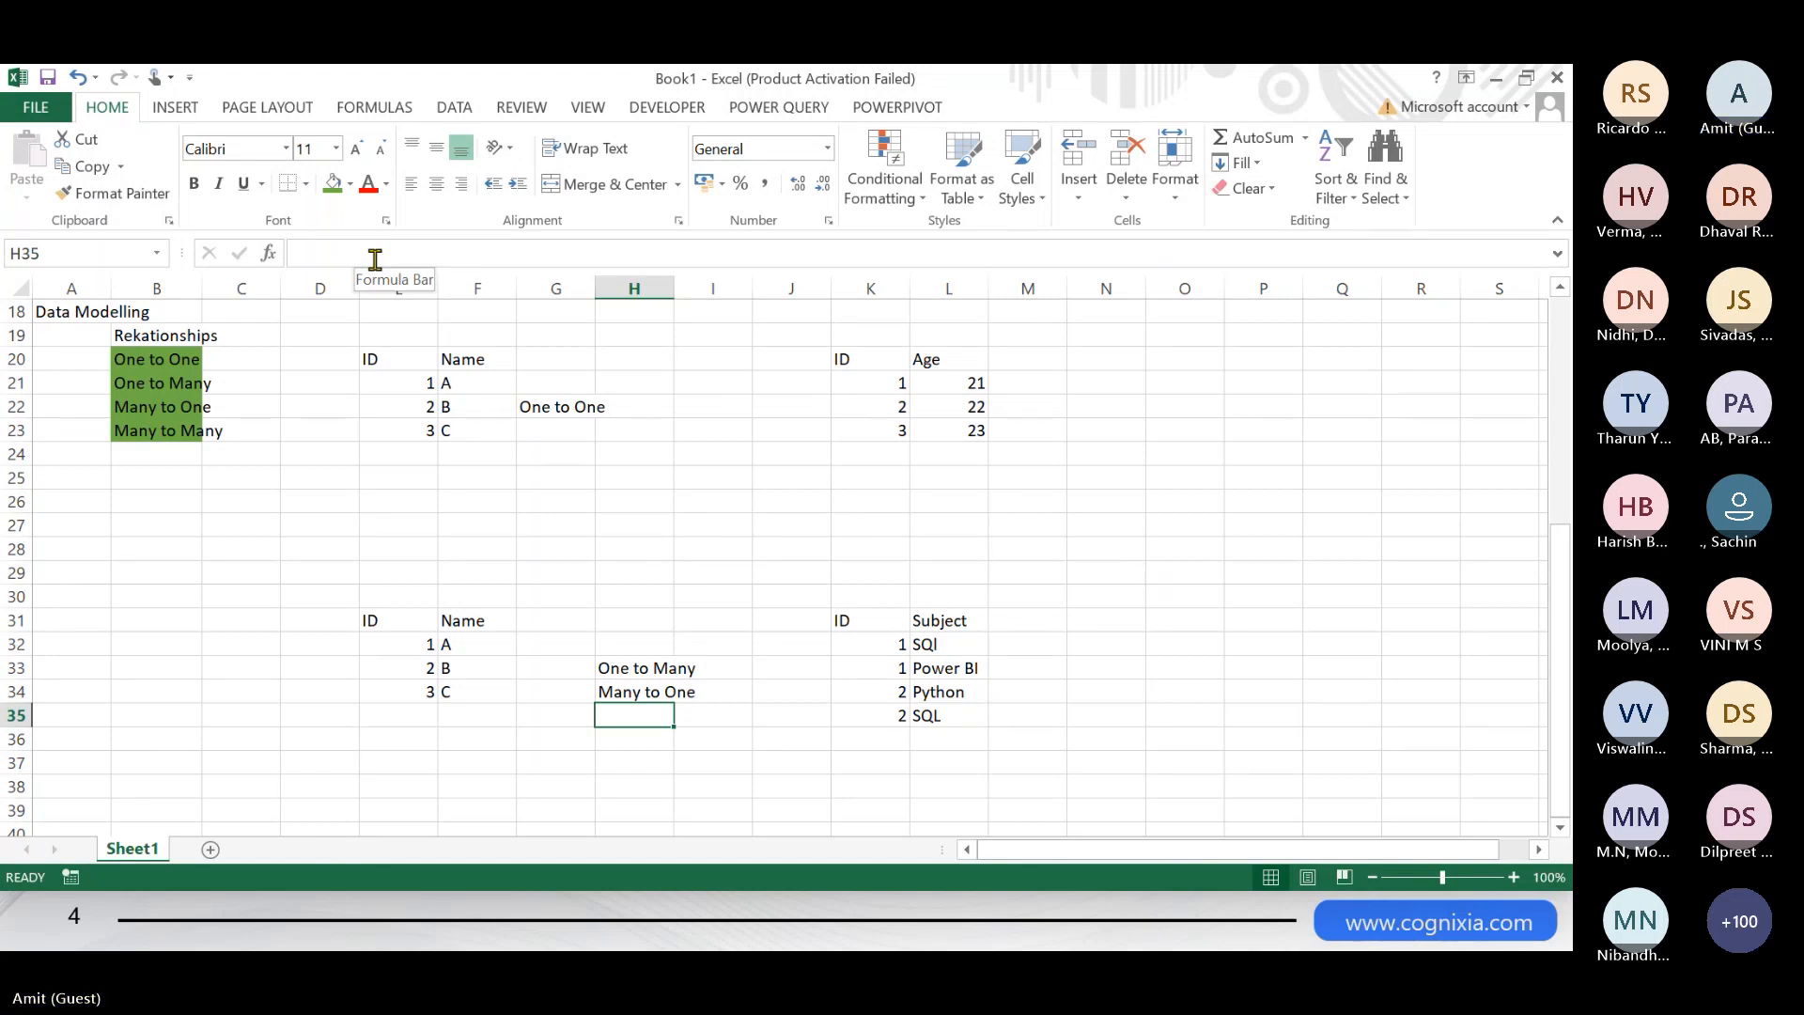
- Copy the ID and Subject table in K31:L35 to a third example area starting at E40
key(Down)
key(Left)
key(Left)
key(Down)
key(Left)
key(Up)
key(Right)
key(Right)
key(Right)
key(Right)
key(Right)
key(Right)
key(Right)
key(Right)
key(Up)
key(Up)
key(Left)
key(Up)
key(Up)
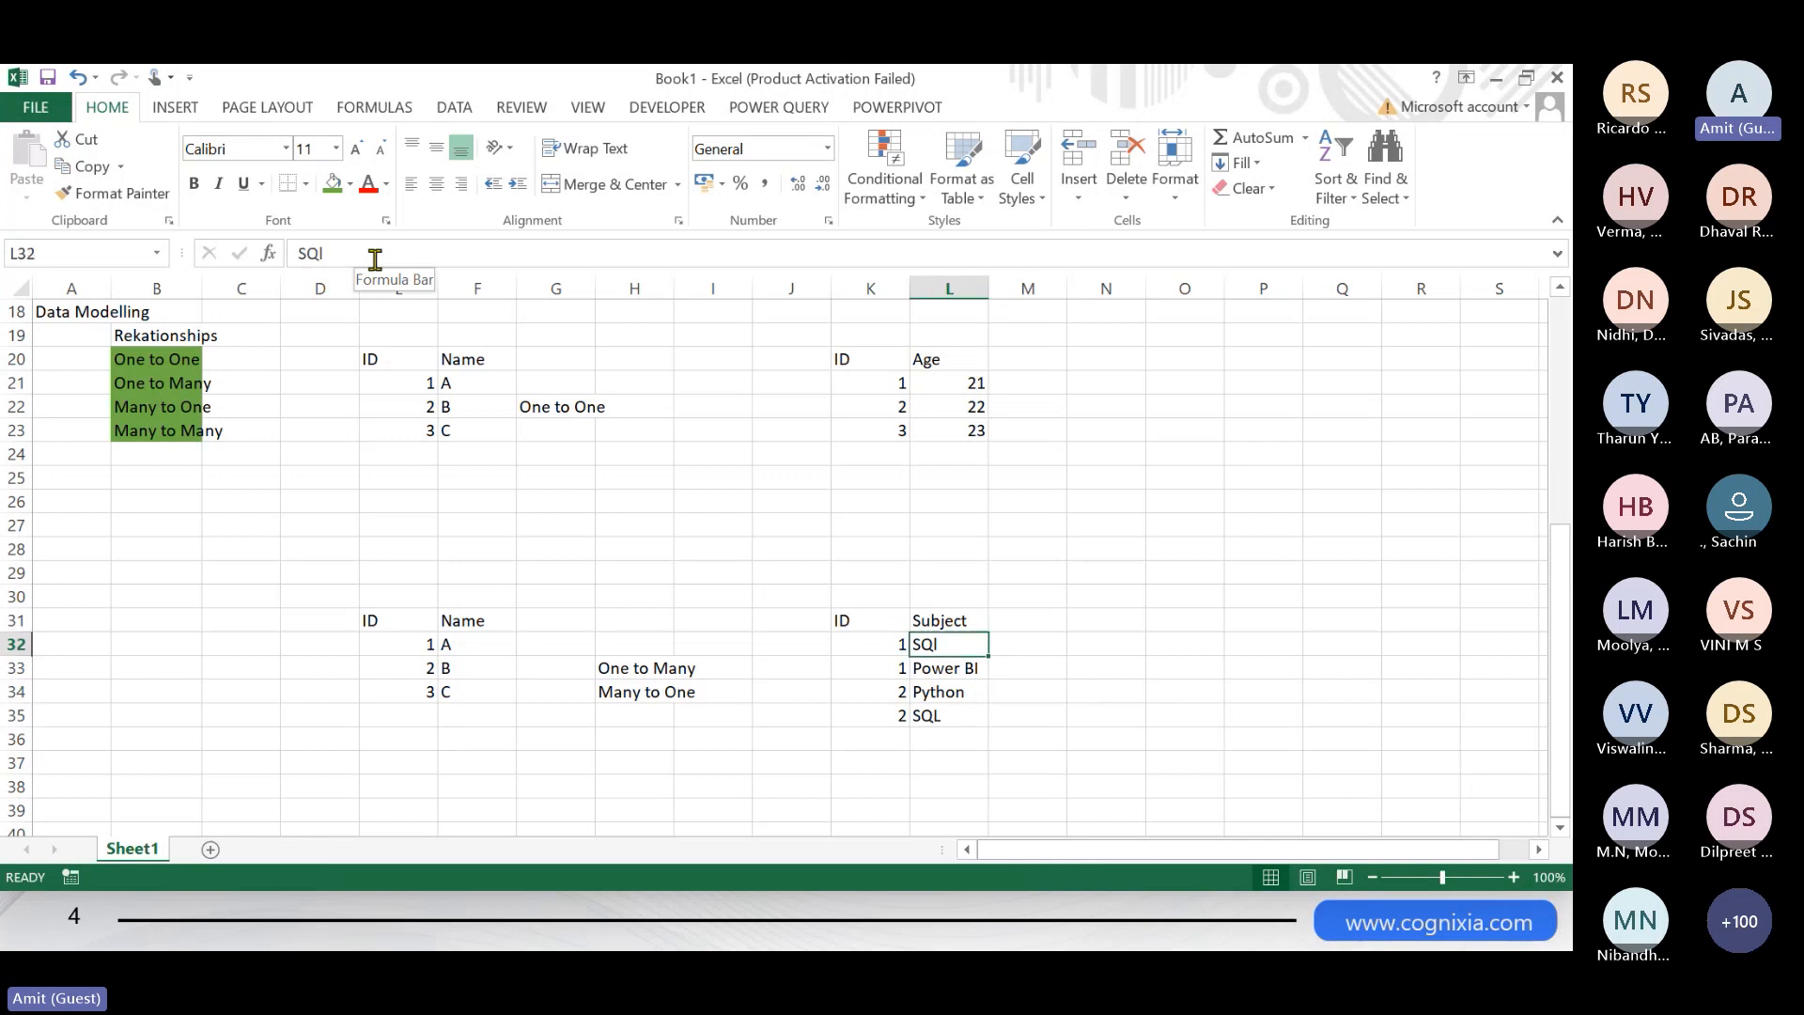
key(Left)
key(Up)
key(shift+Right)
key(shift+Down)
key(shift+Down)
key(shift+Down)
key(shift+Down)
key(ctrl+c)
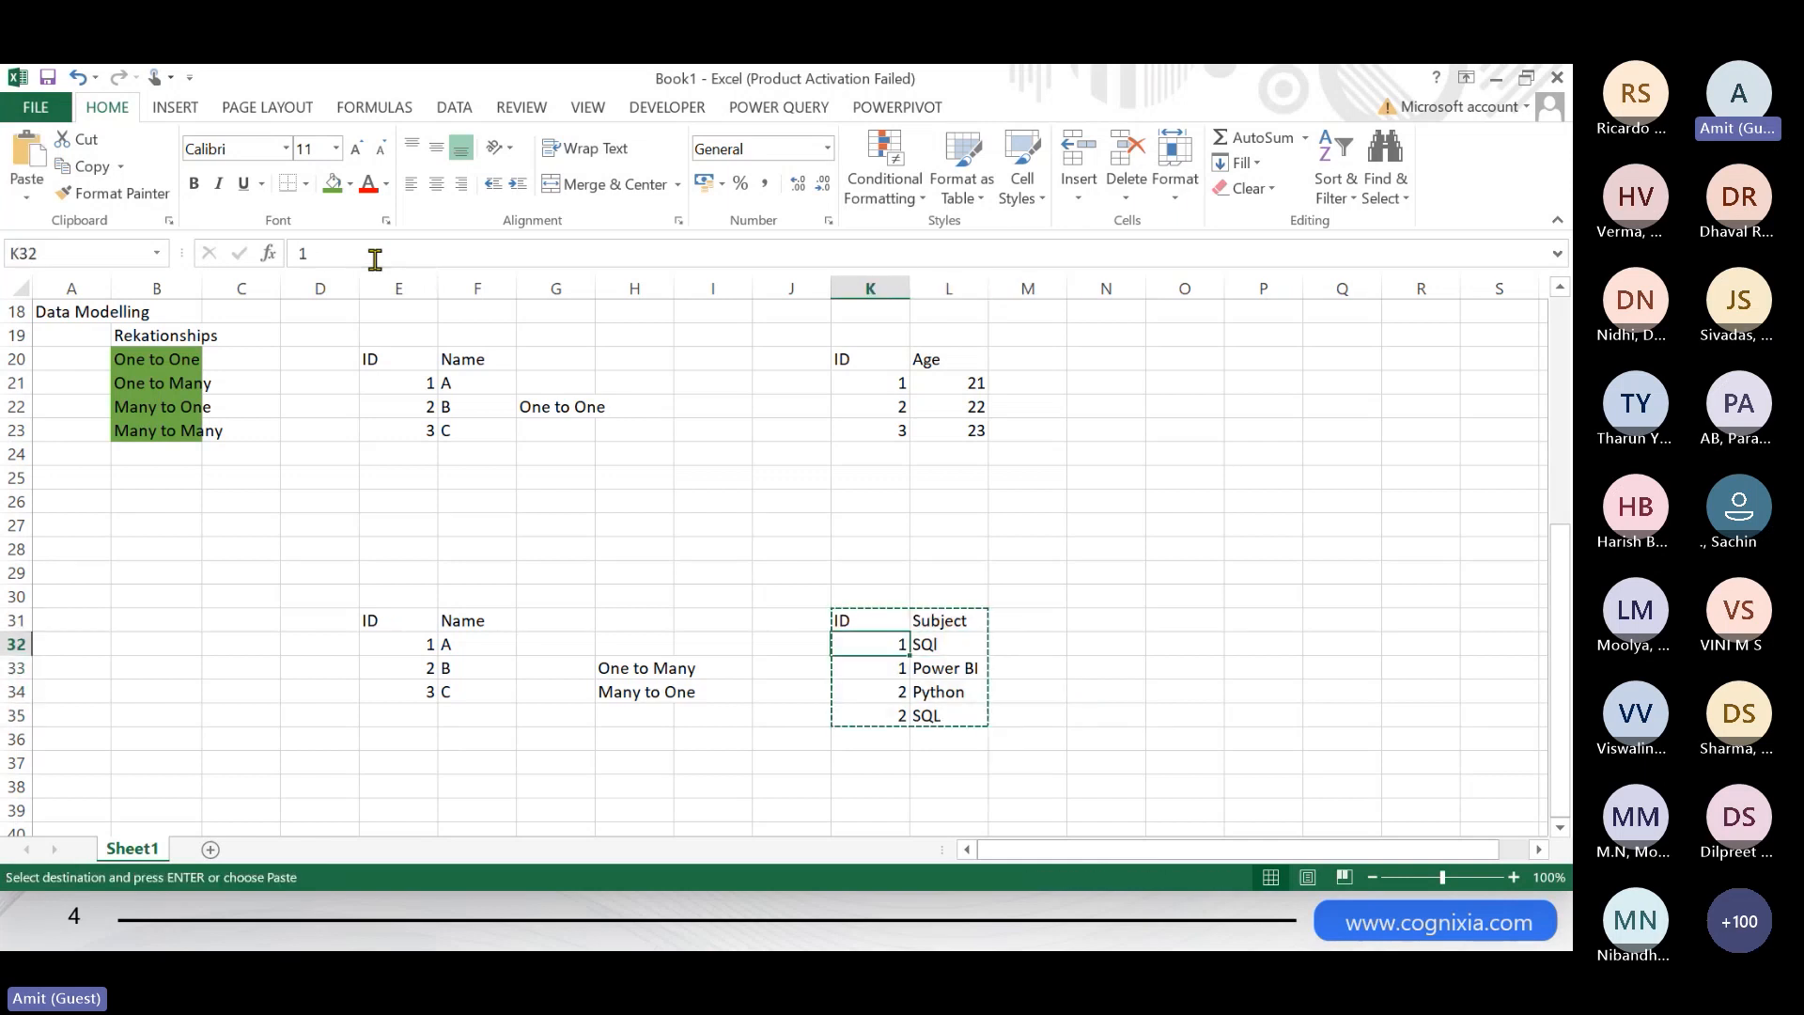
key(Down)
key(Down)
key(Down)
key(Down)
key(Down)
key(Down)
key(Down)
key(Down)
key(Down)
key(Down)
key(Down)
key(Down)
key(Down)
key(Down)
key(Left)
key(Left)
key(Left)
key(Left)
key(Left)
key(Left)
key(Left)
key(Left)
key(Up)
key(Up)
key(Up)
key(Up)
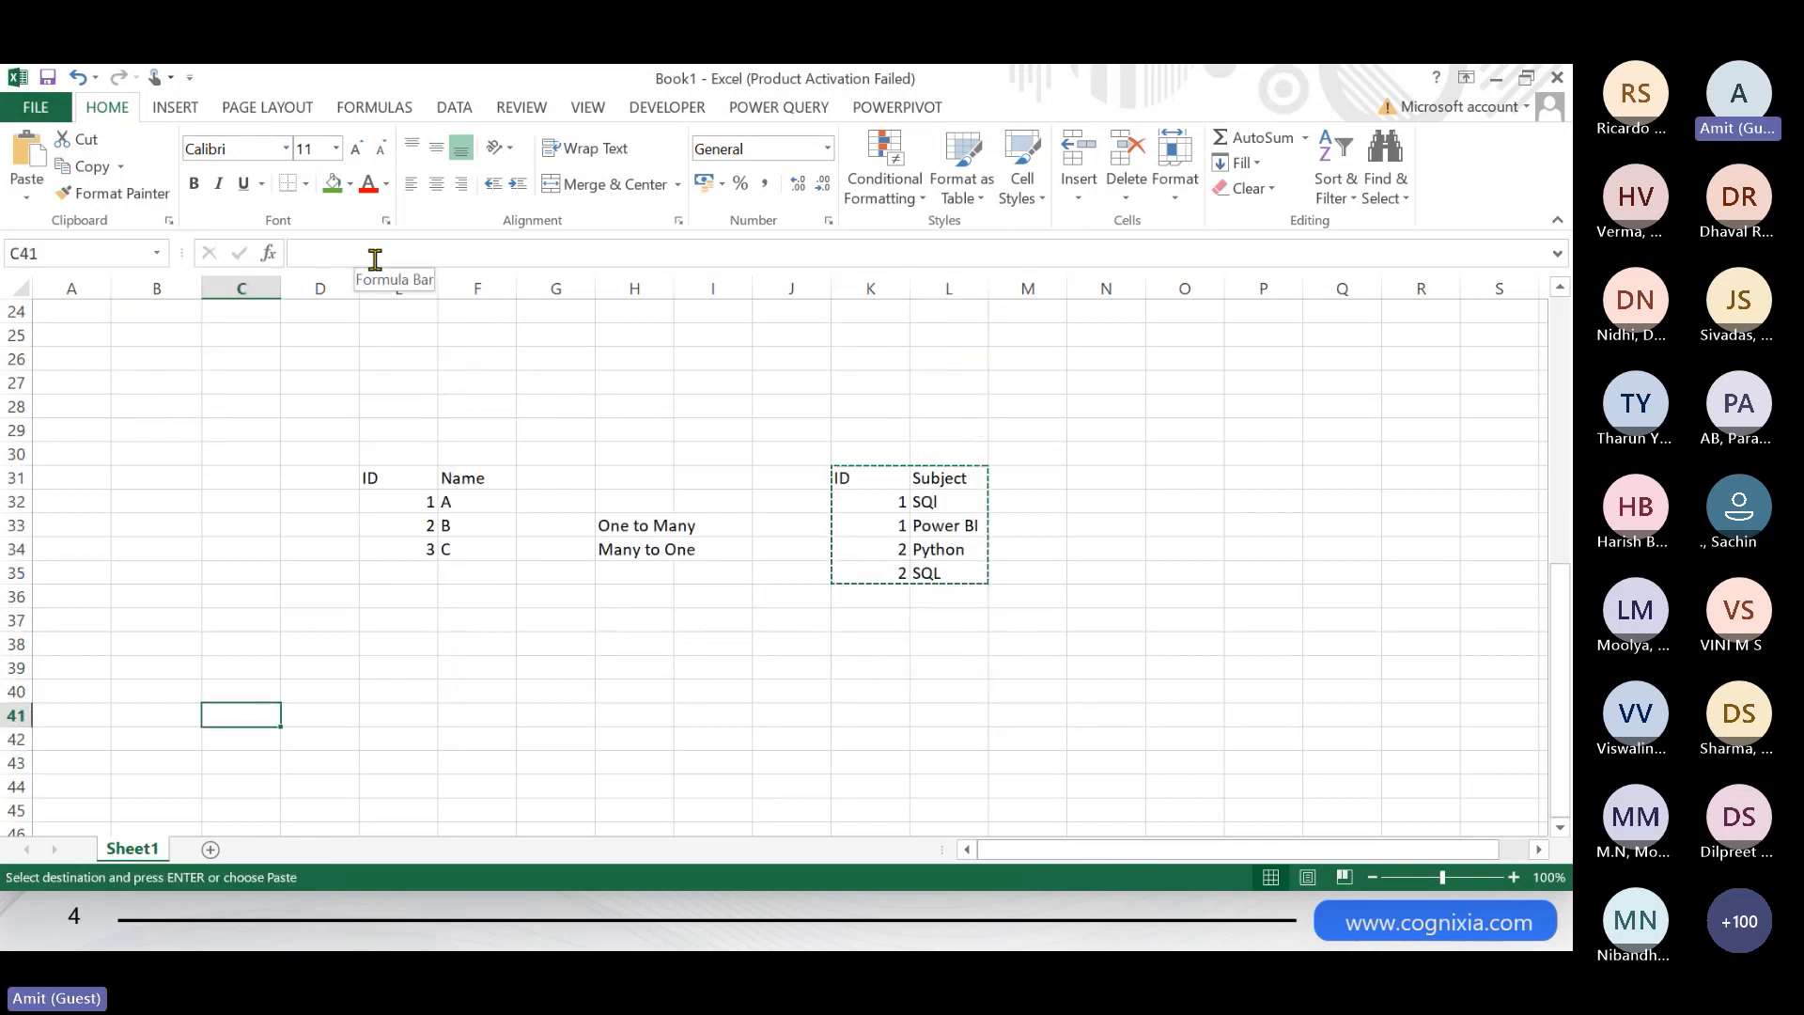
key(Up)
key(Right)
key(Right)
key(ctrl+v)
- Enter the headers ID and Address in K40:L40 for a table beside the copied Subject table
key(Right)
key(Right)
key(Right)
key(Right)
key(Right)
key(Right)
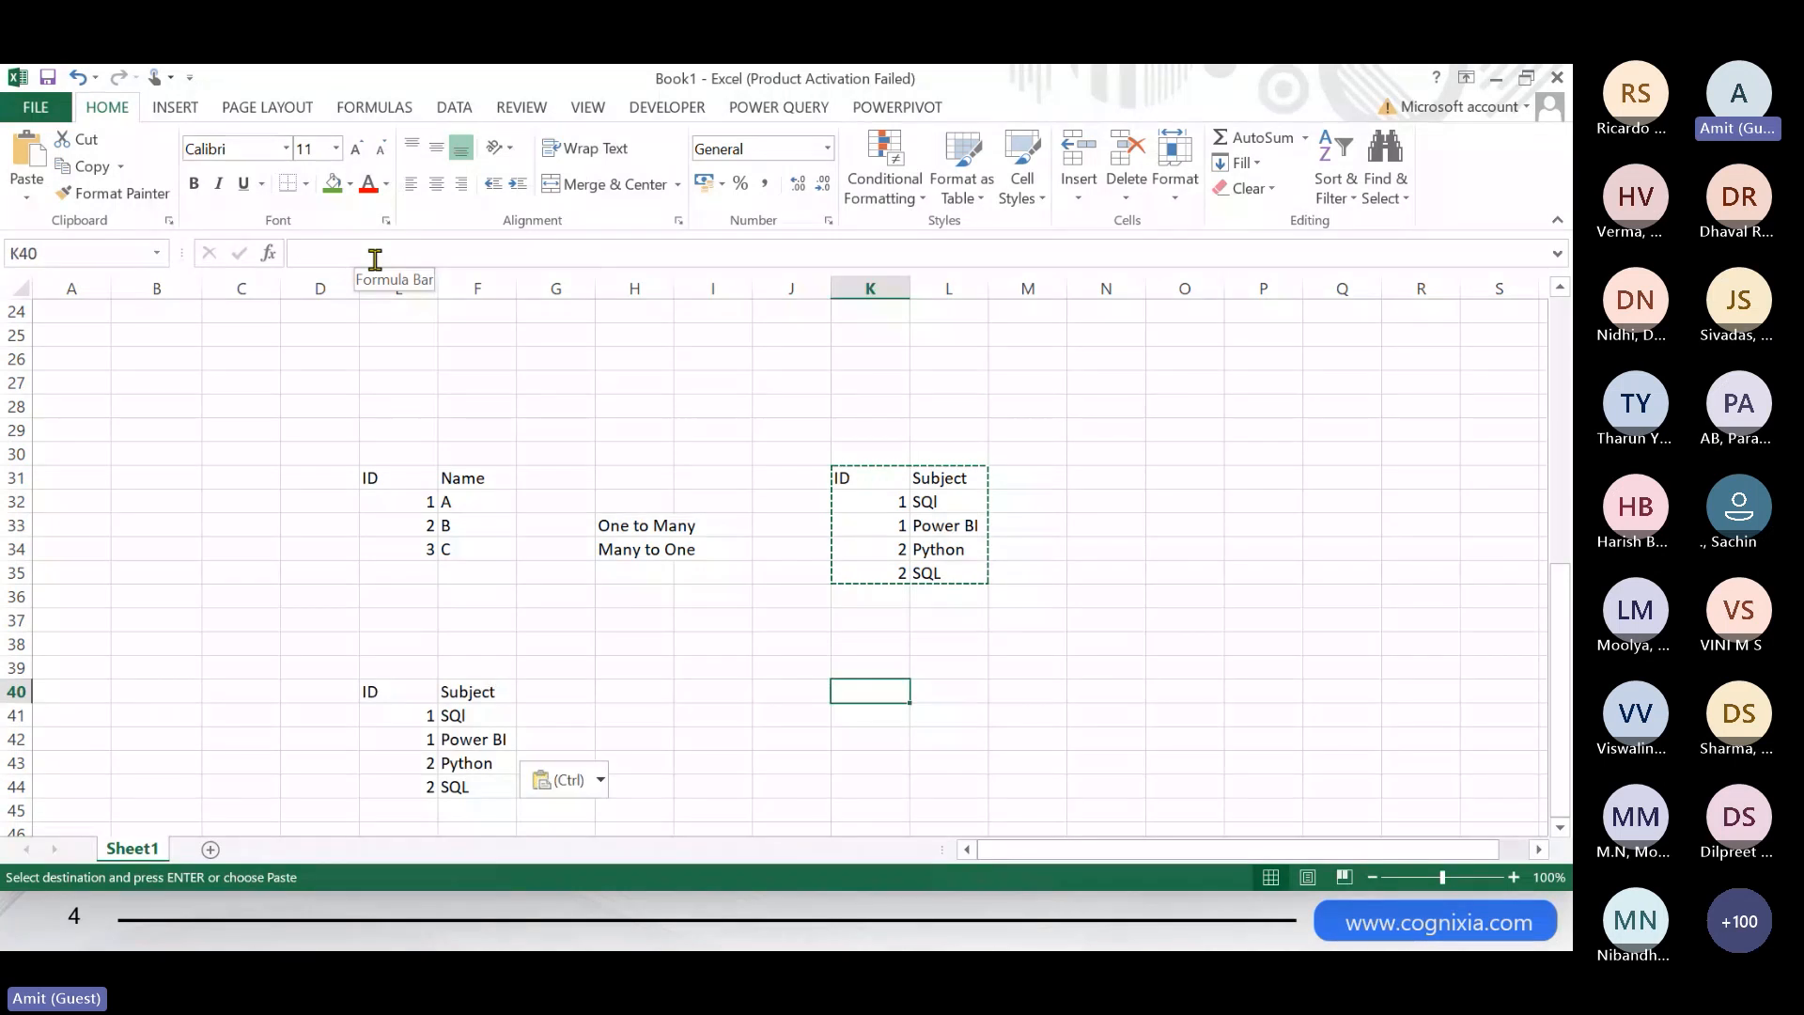
text(ID)
key(Right)
text(Address)
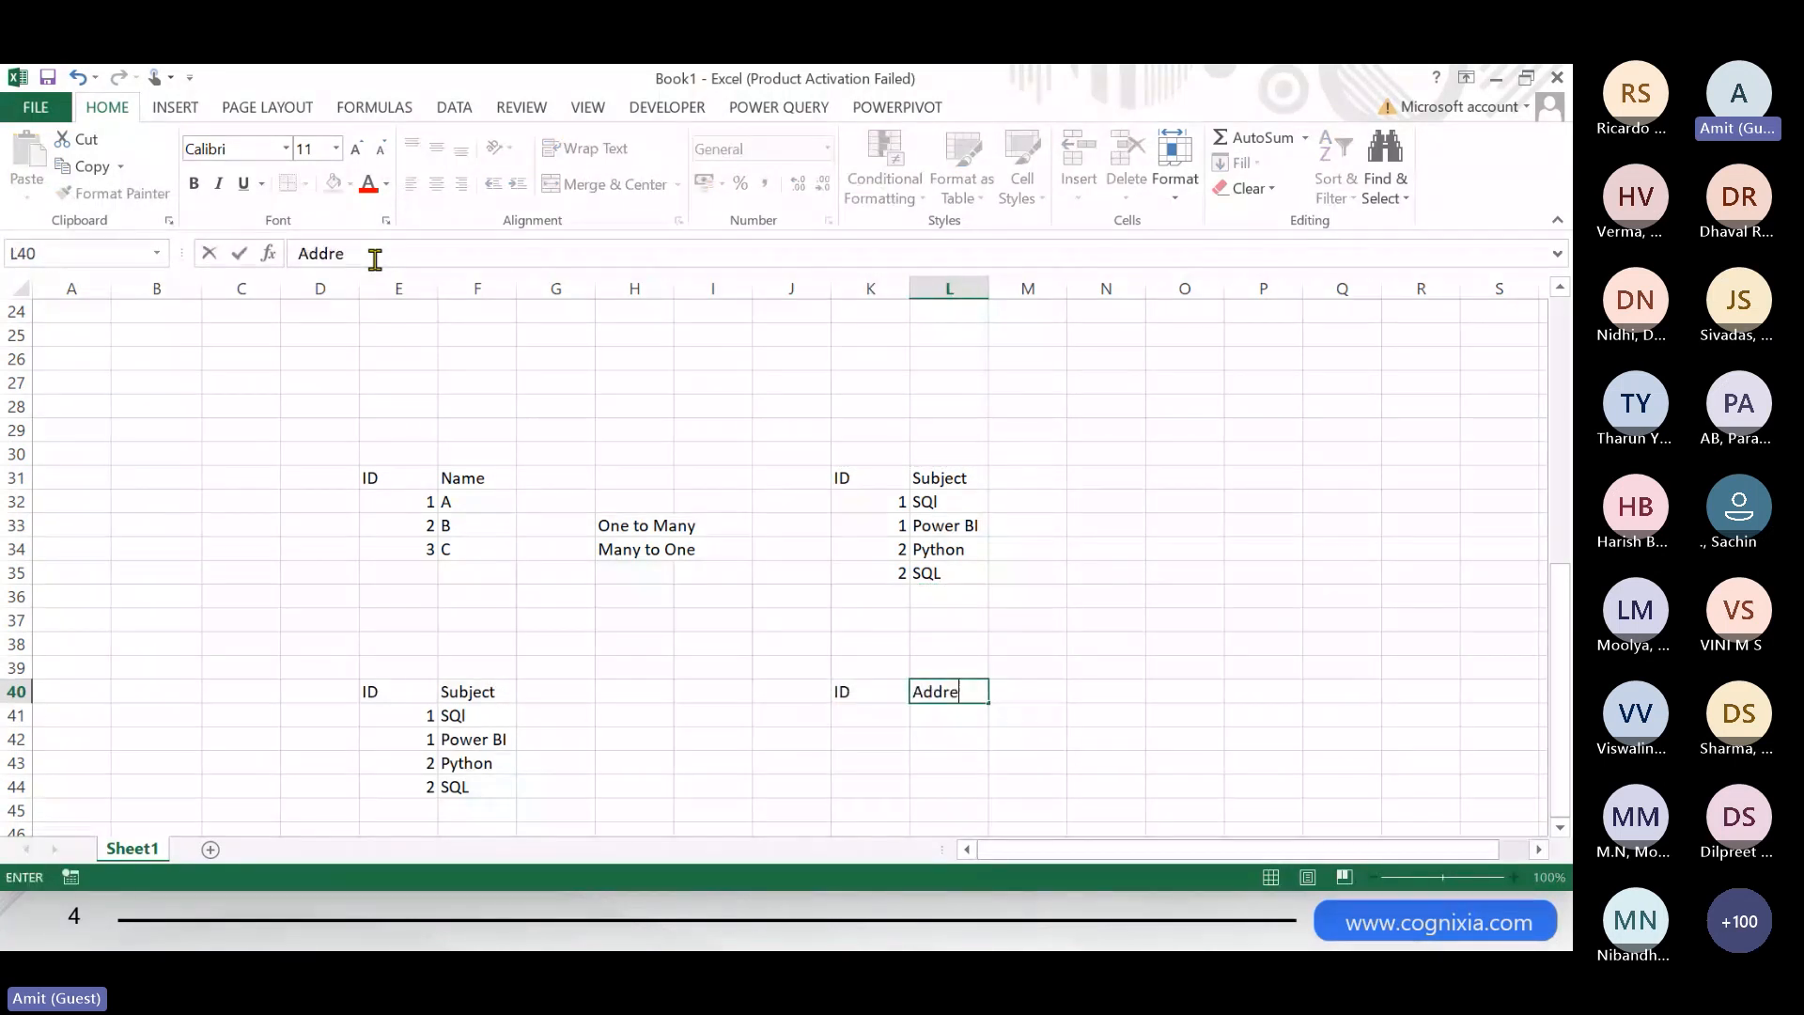
key(Return)
- Fill the ID column of the Address table with 1, 1, 2 and 2 in K41:K44
text(1)
key(Return)
text(1)
key(Return)
text(2)
key(Return)
text(2)
key(Return)
- Fill the Address column in L41:L44 with Hostel, Ind, Hostel and US
key(Up)
key(Up)
key(Up)
key(Up)
key(Right)
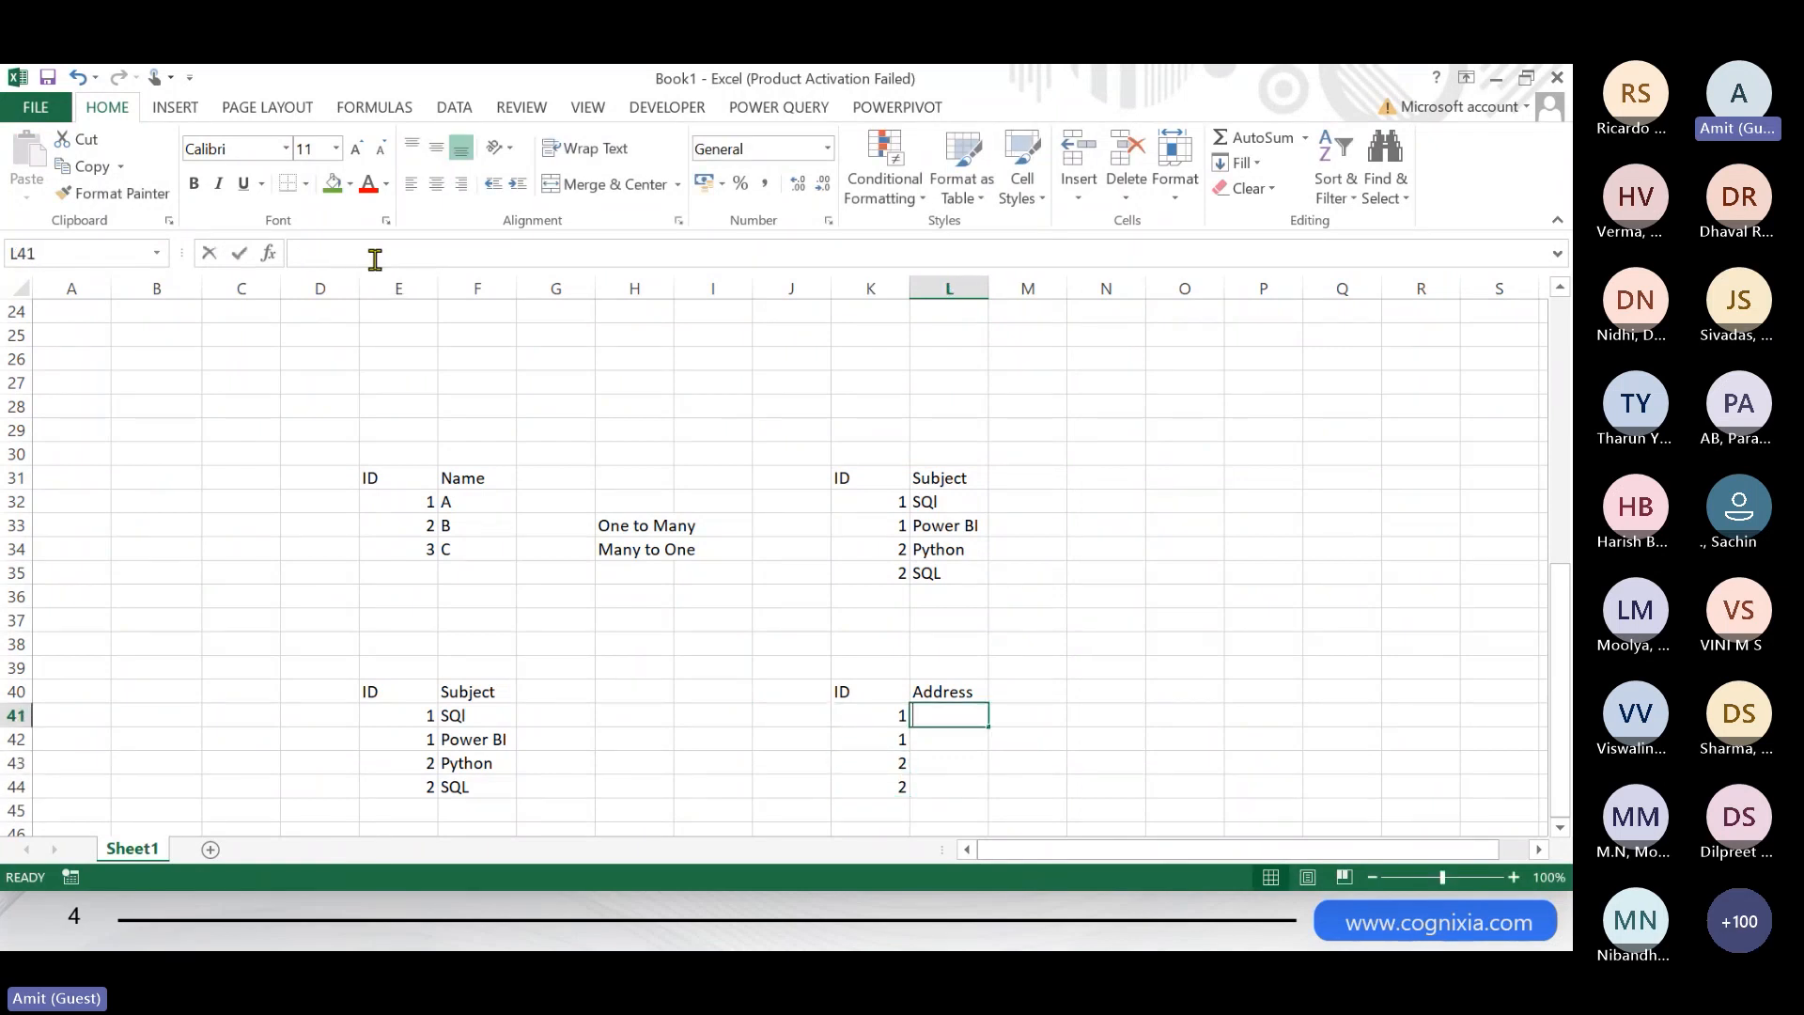
text(Hostel)
key(Return)
text(Ind)
key(Return)
text(Hostel)
key(Return)
text(US)
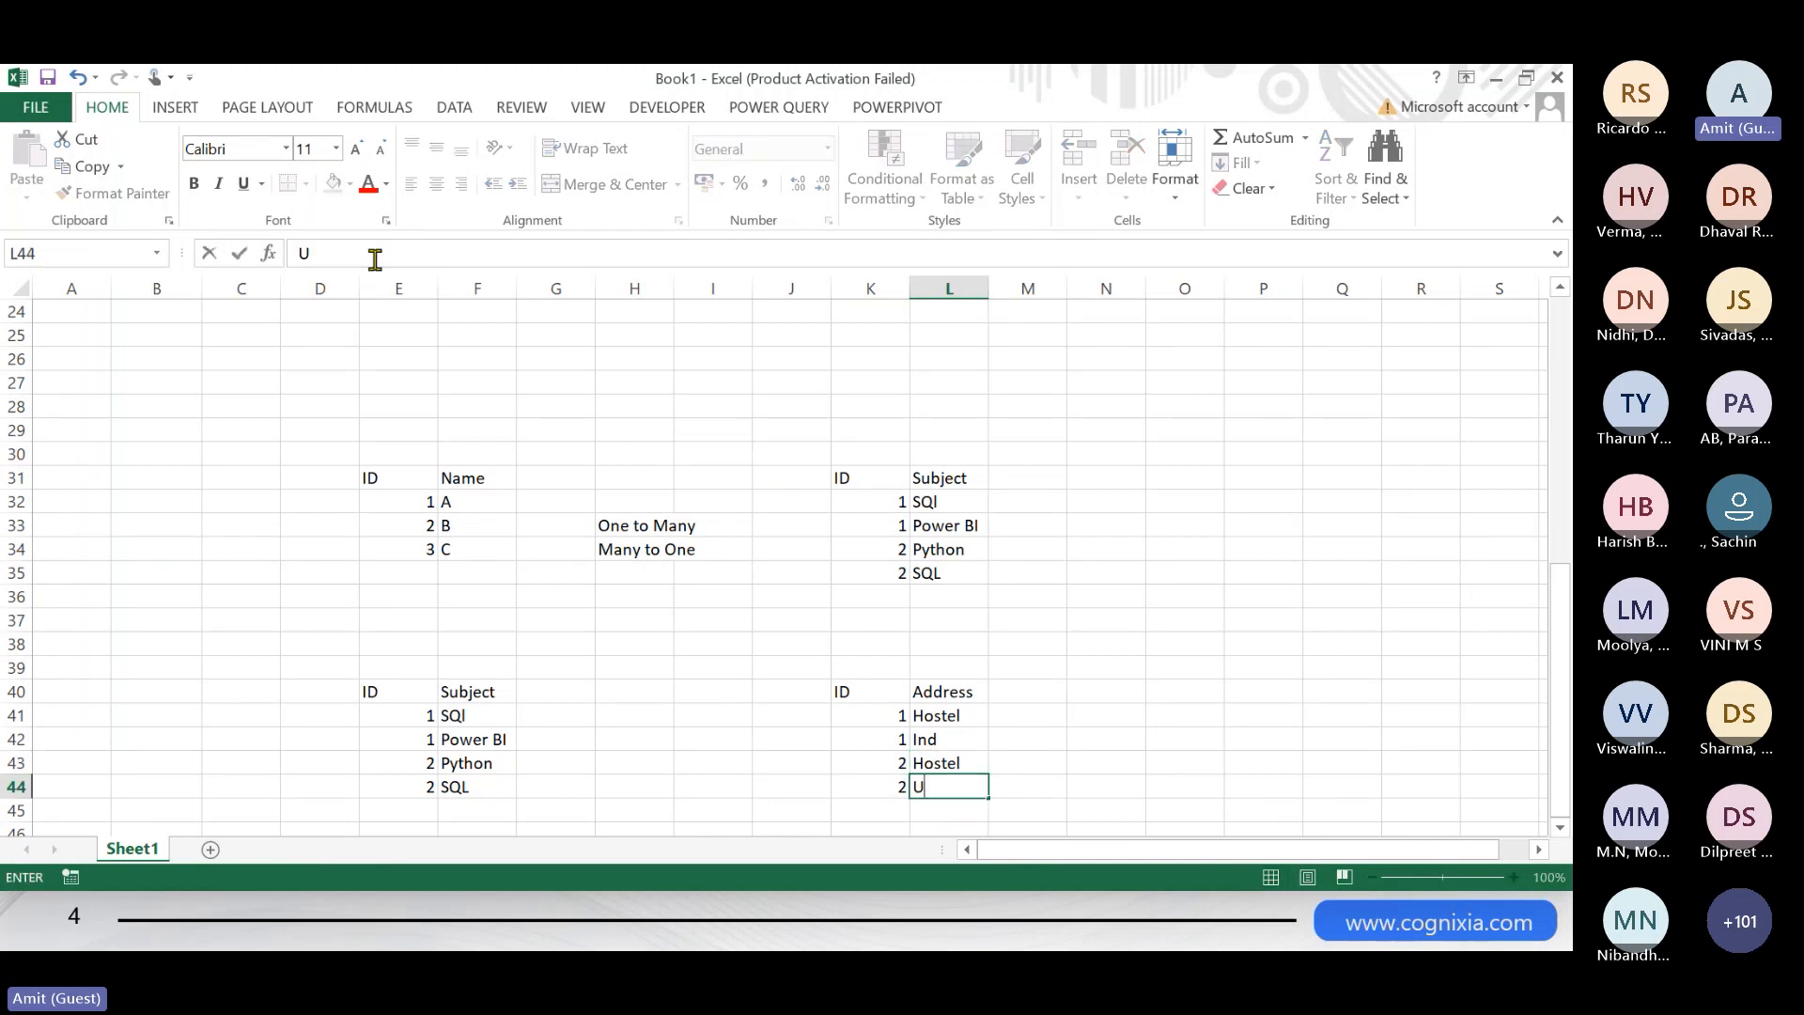
key(Return)
- Compare the repeated IDs in the Subject and Address tables and label their relationship "Many to Many" in H43
drag(406, 714, 407, 745)
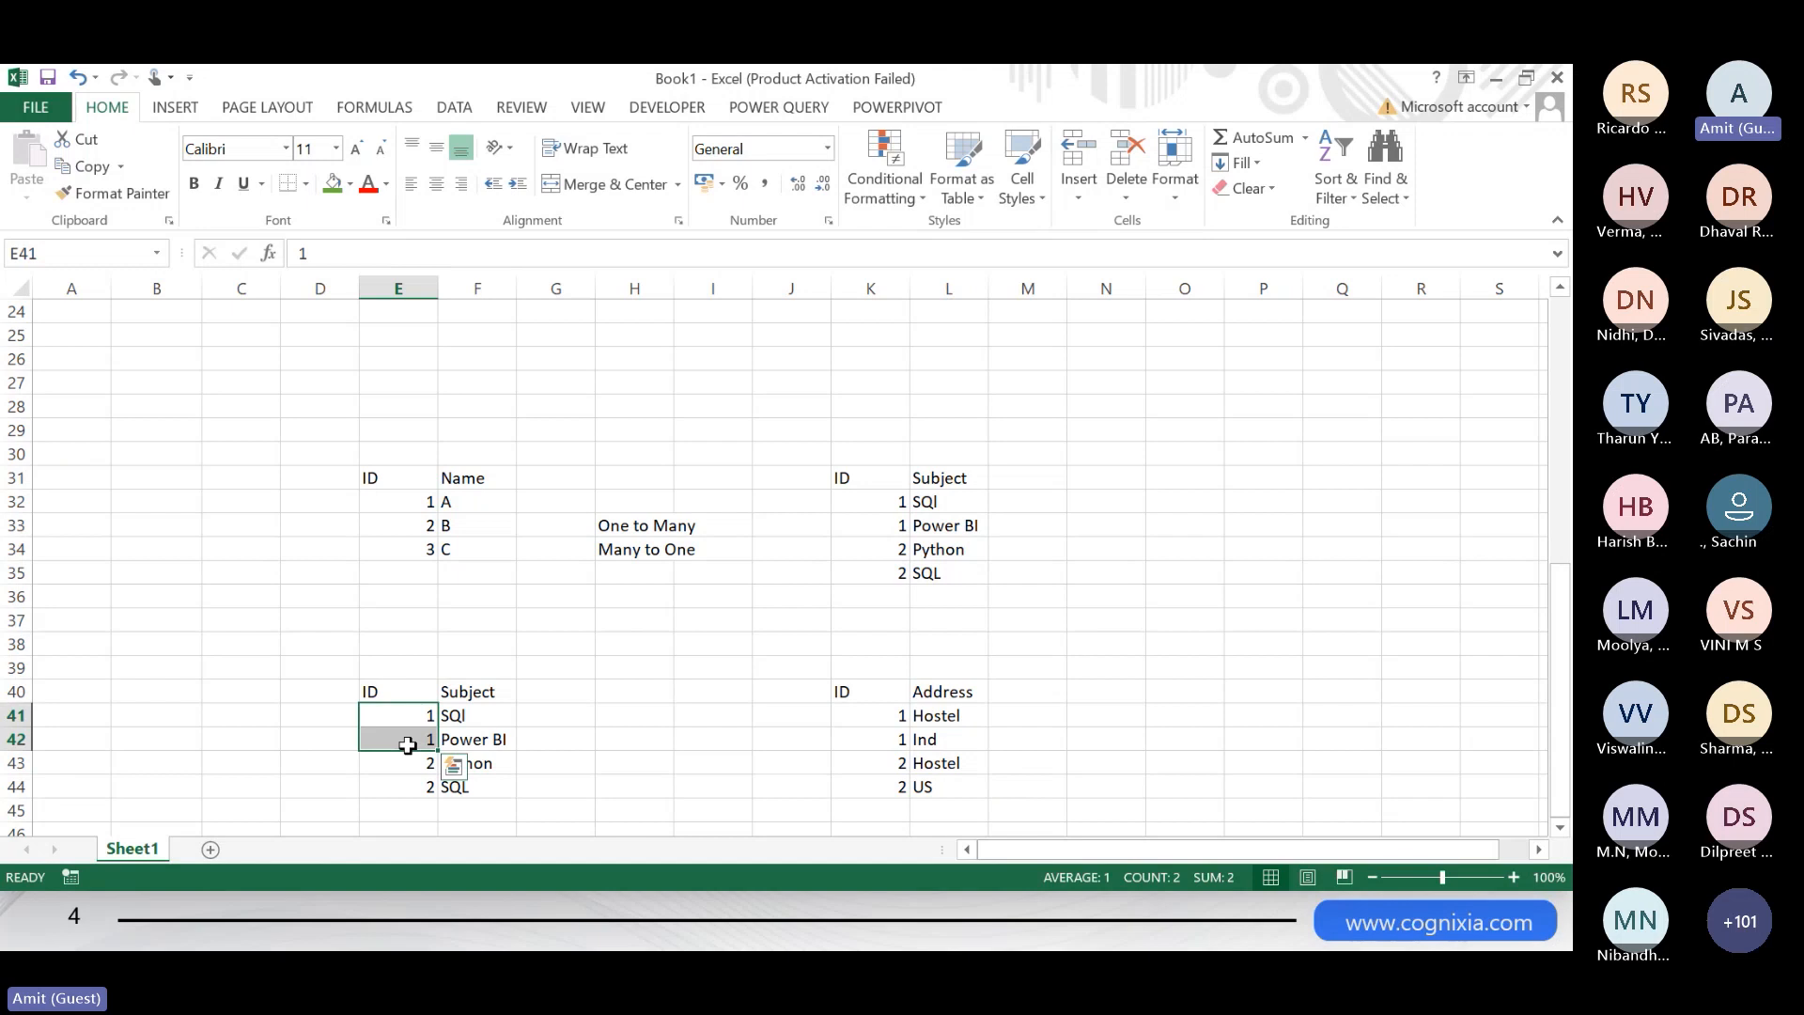
click(852, 720)
drag(851, 720, 846, 739)
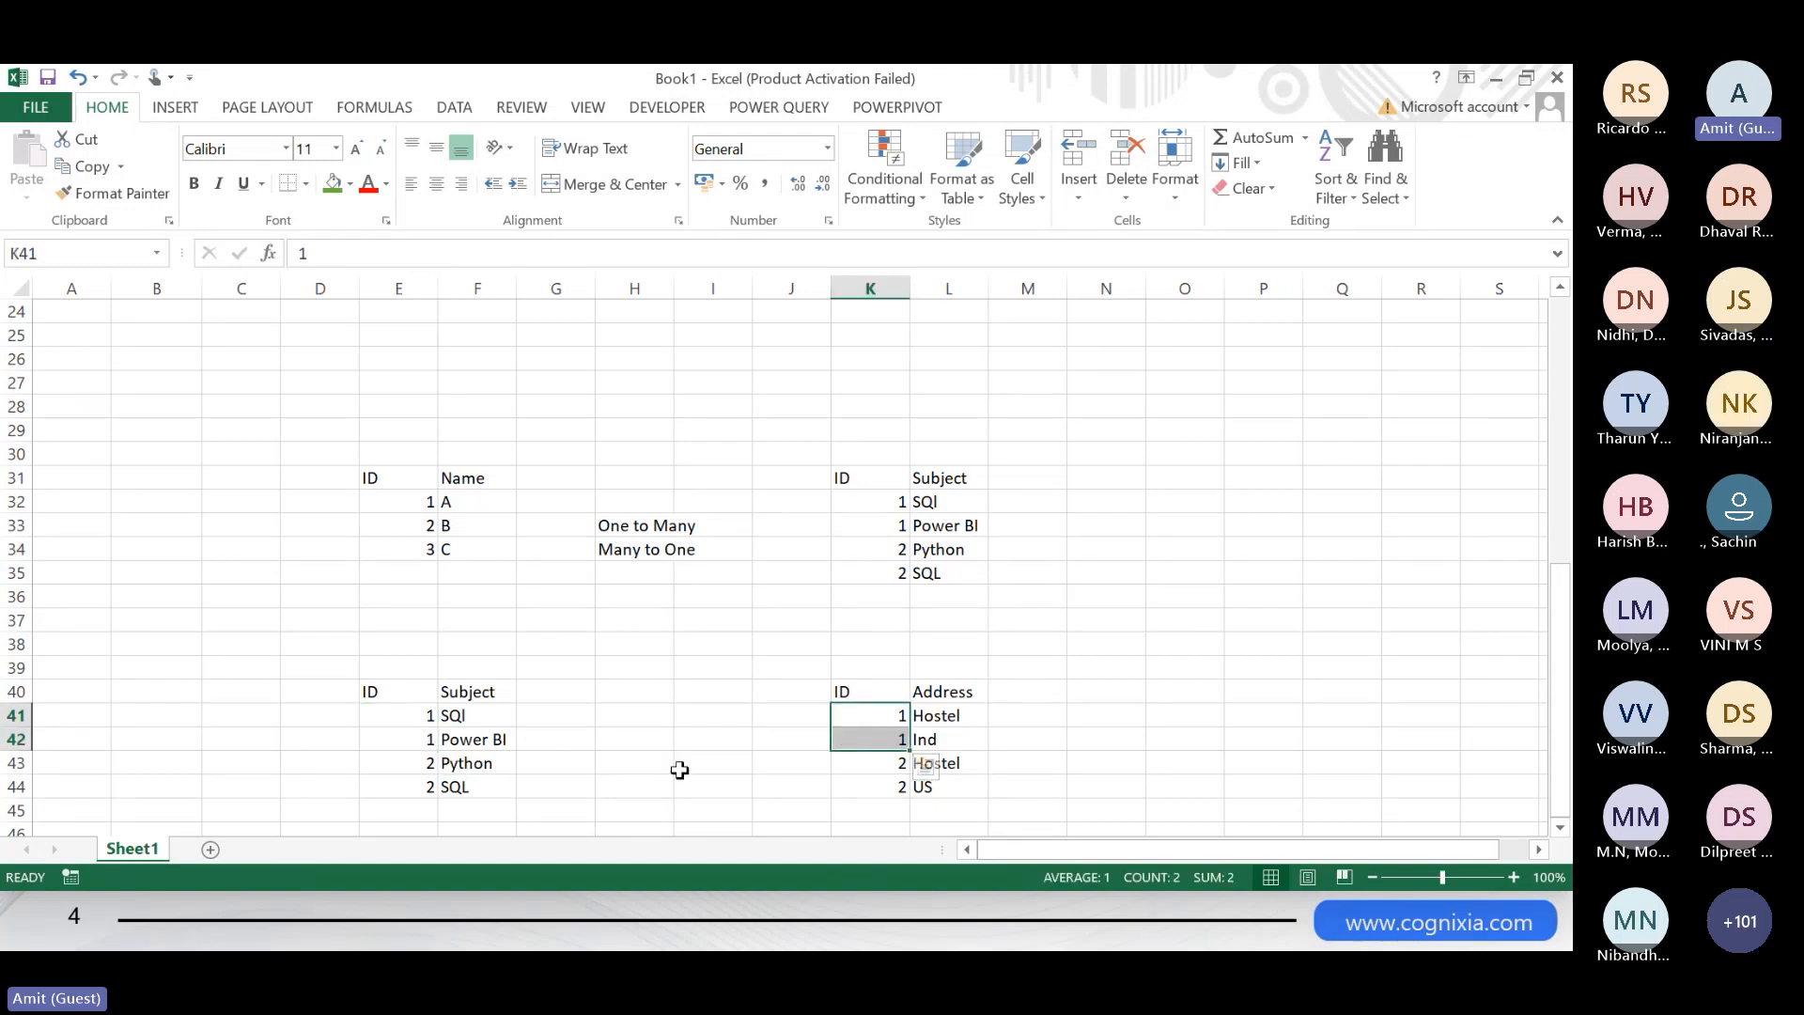
click(639, 756)
text(Many to Many)
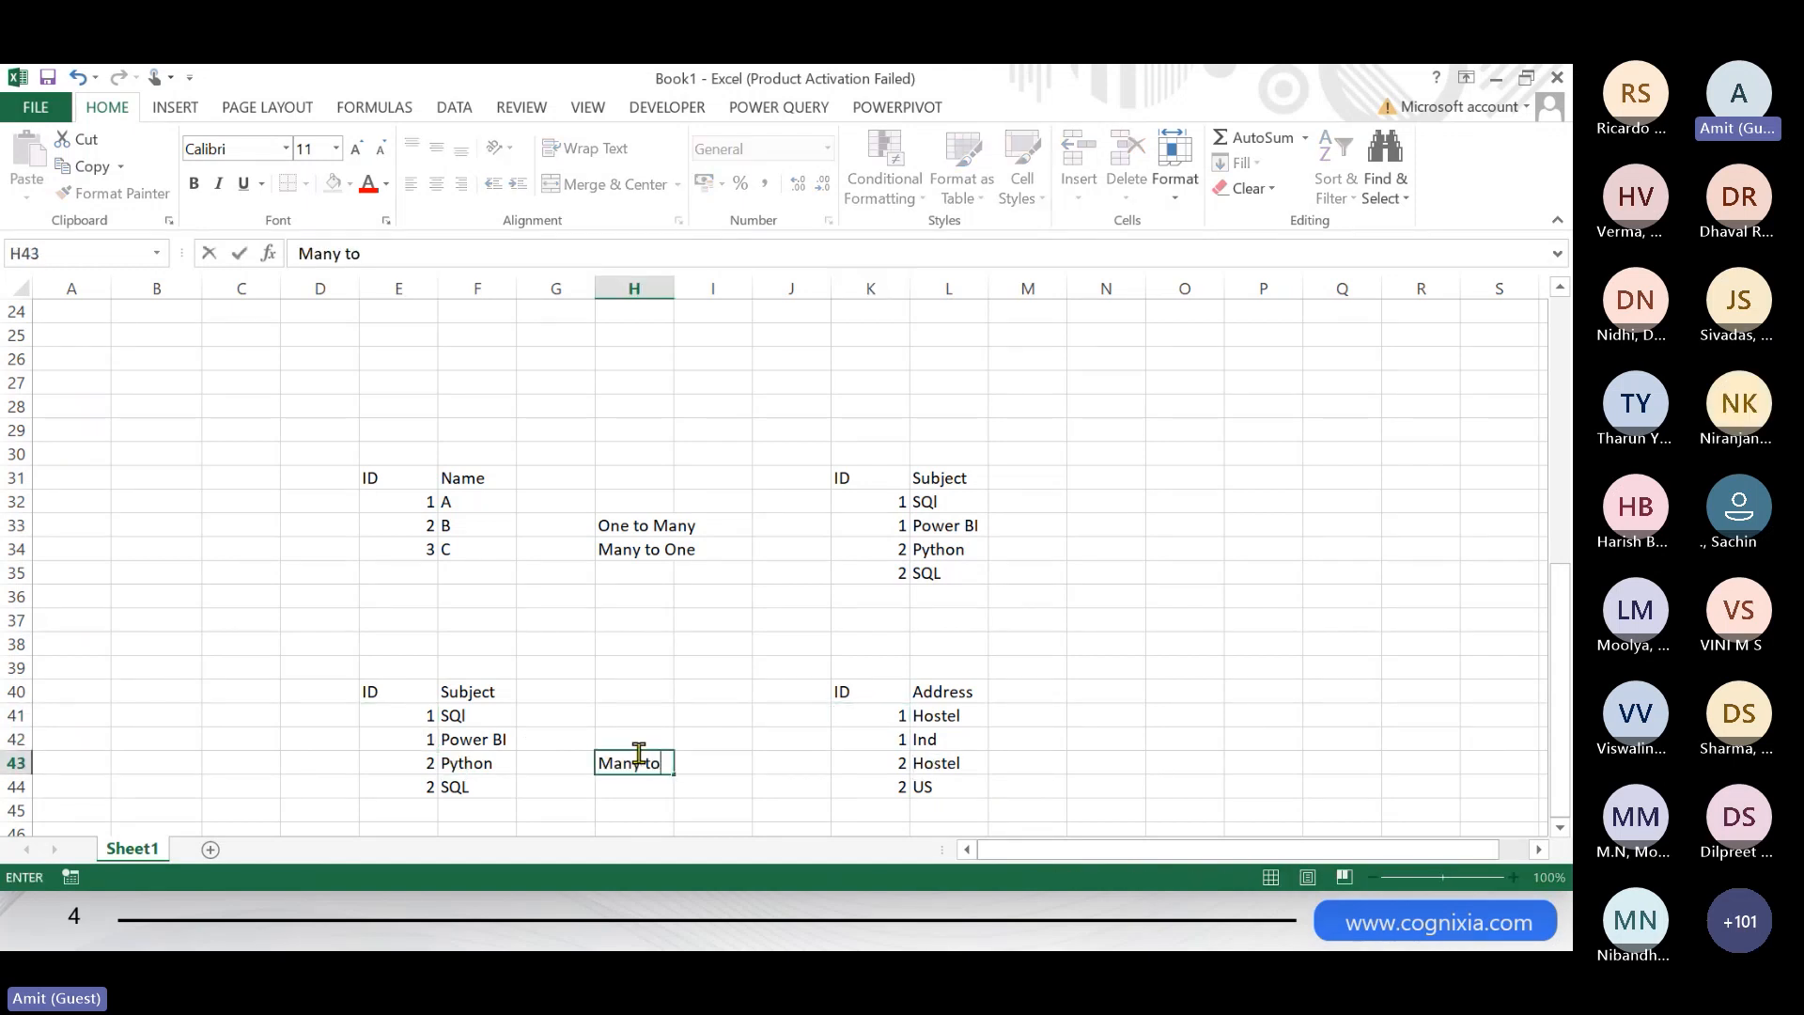
key(Return)
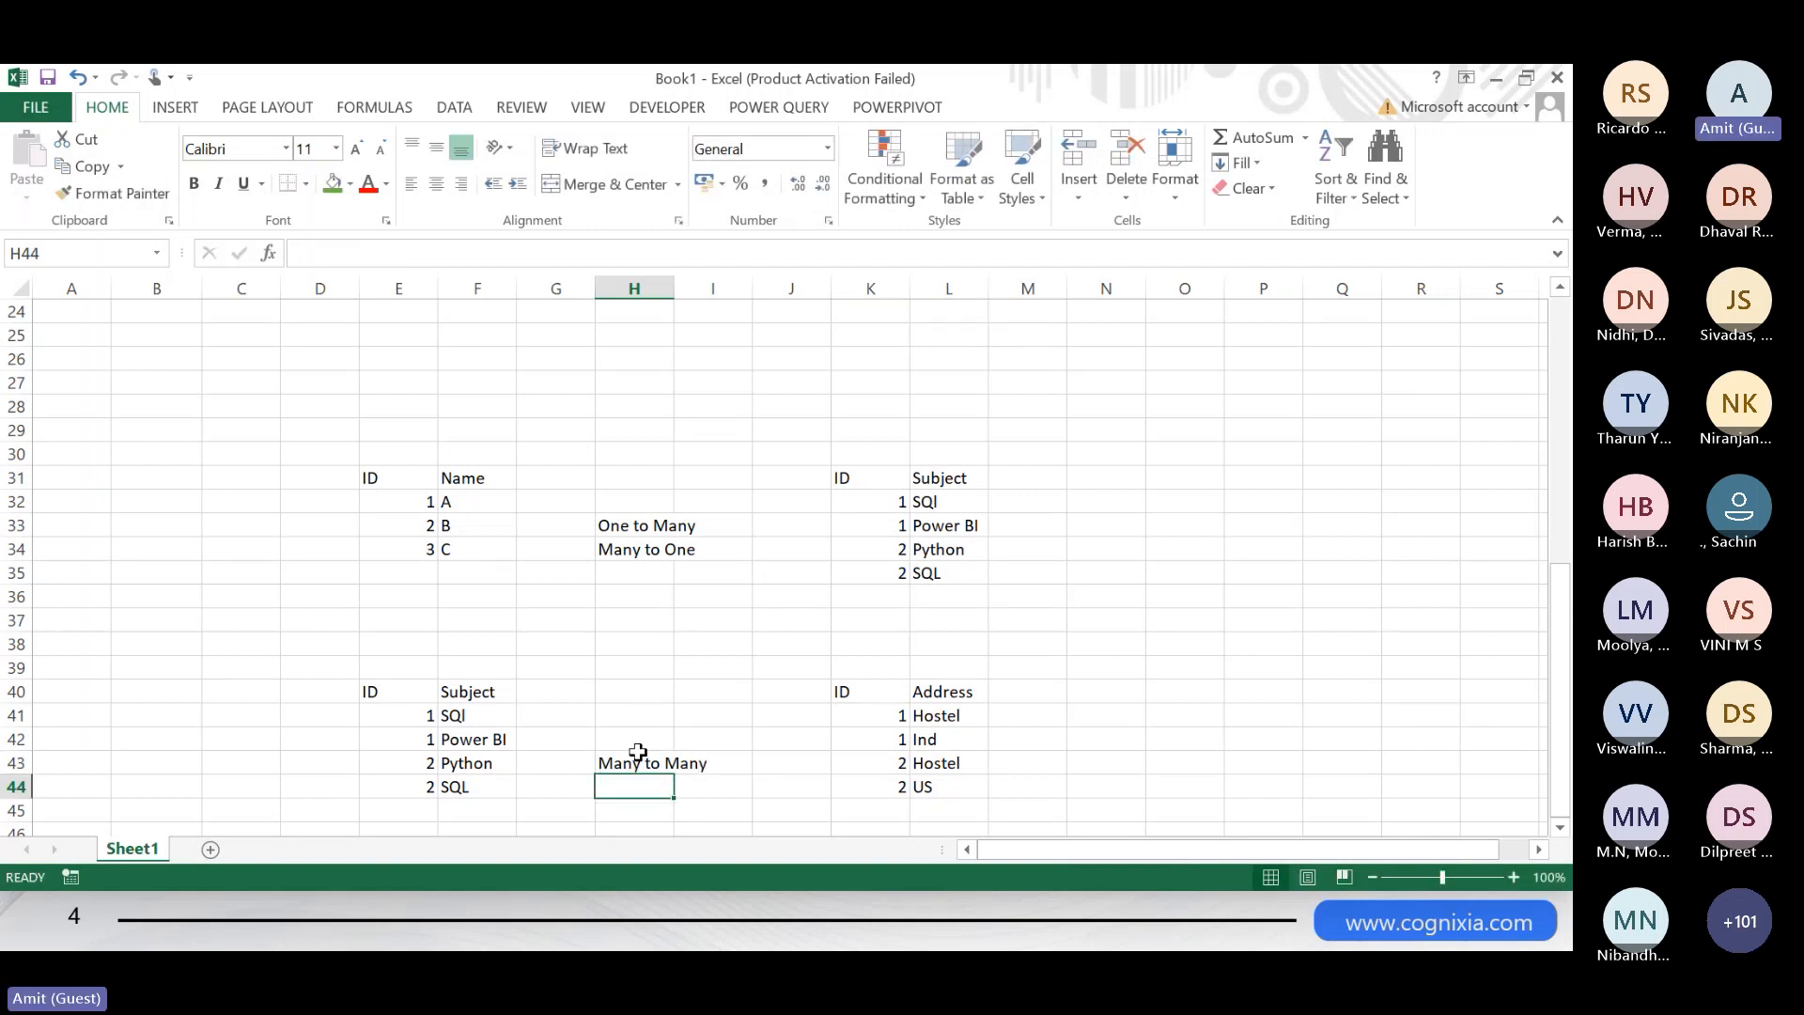
- Check the Teams meeting chat for questions and compare the ID 1 rows of the Name and Age tables
key(alt+Tab)
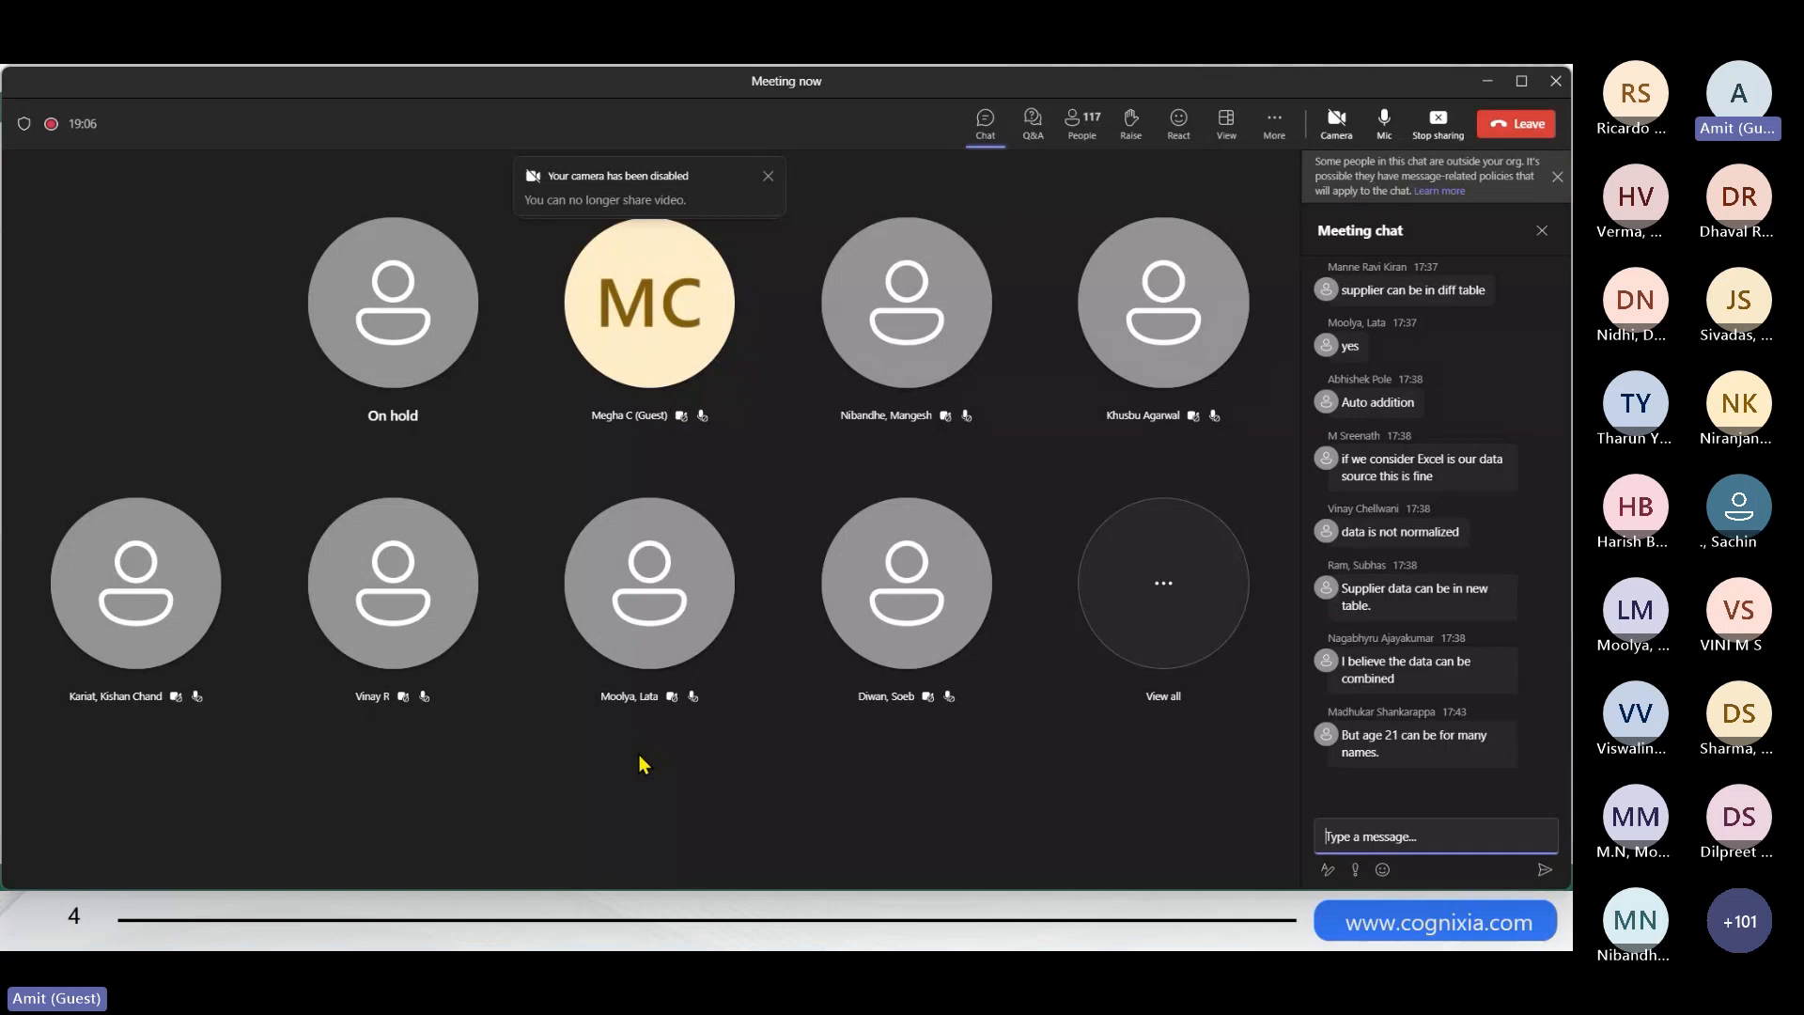
key(alt+Tab)
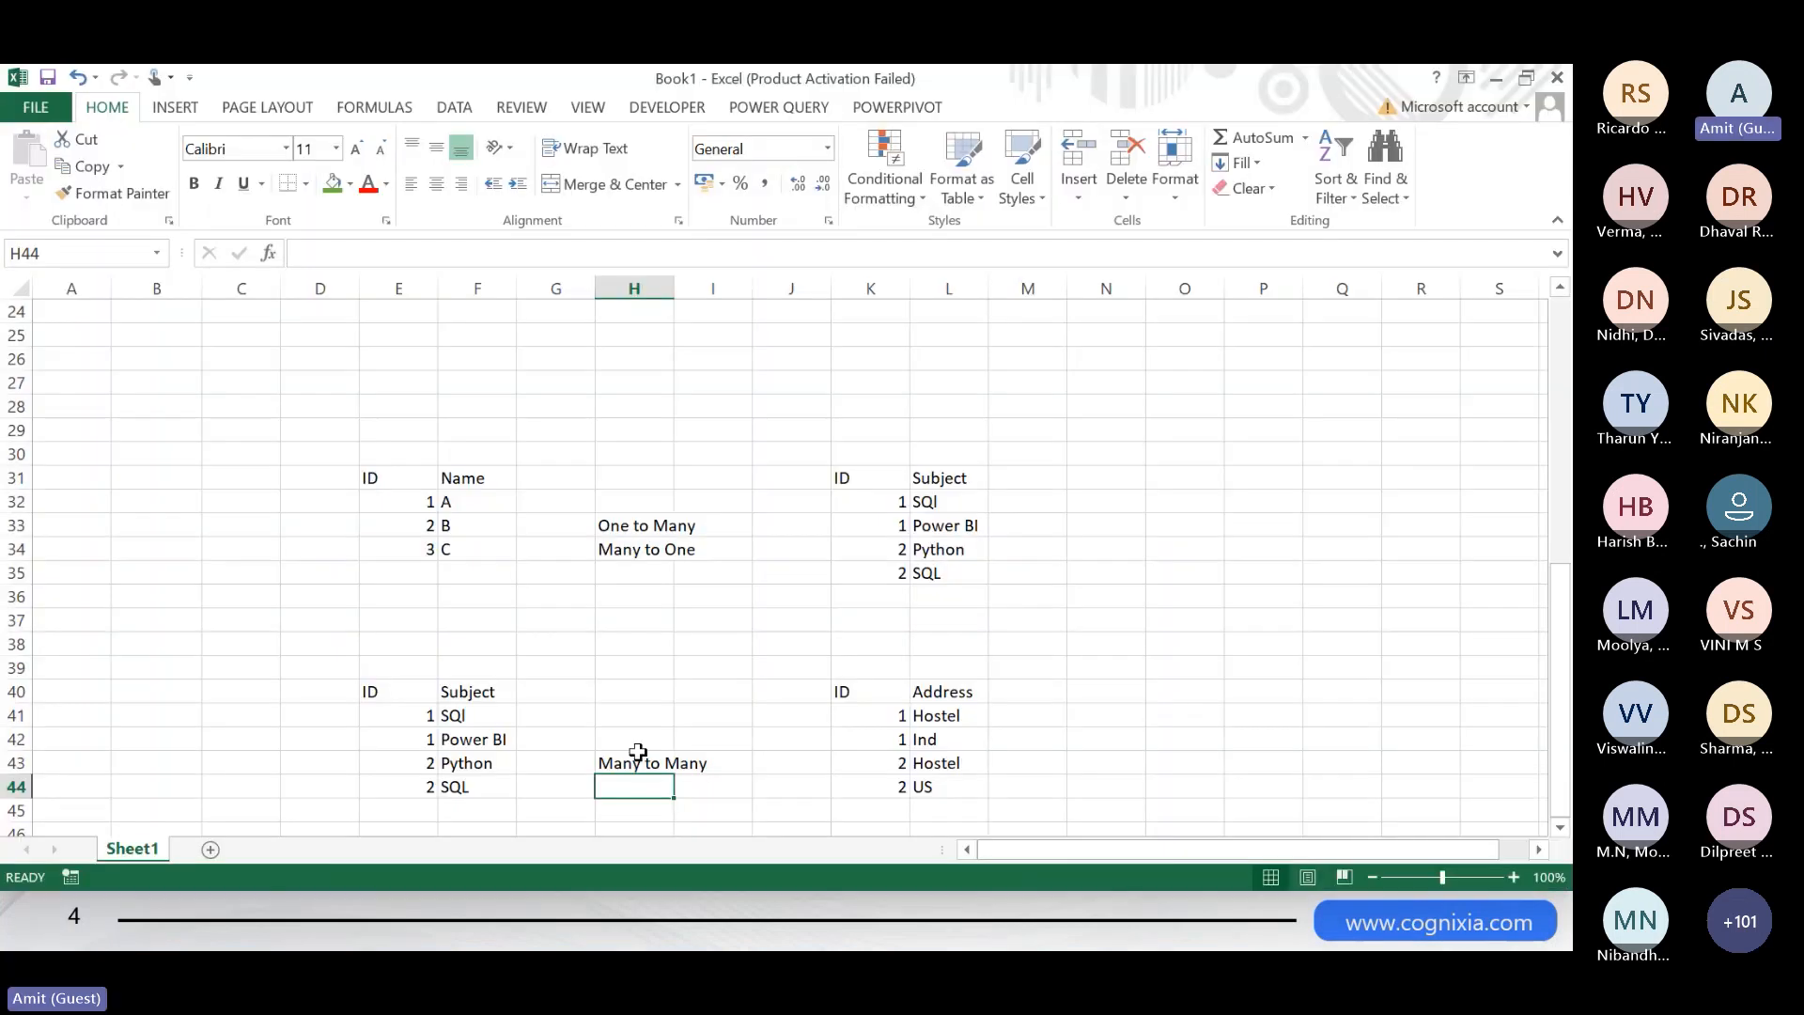
scroll(910, 522, up, 4)
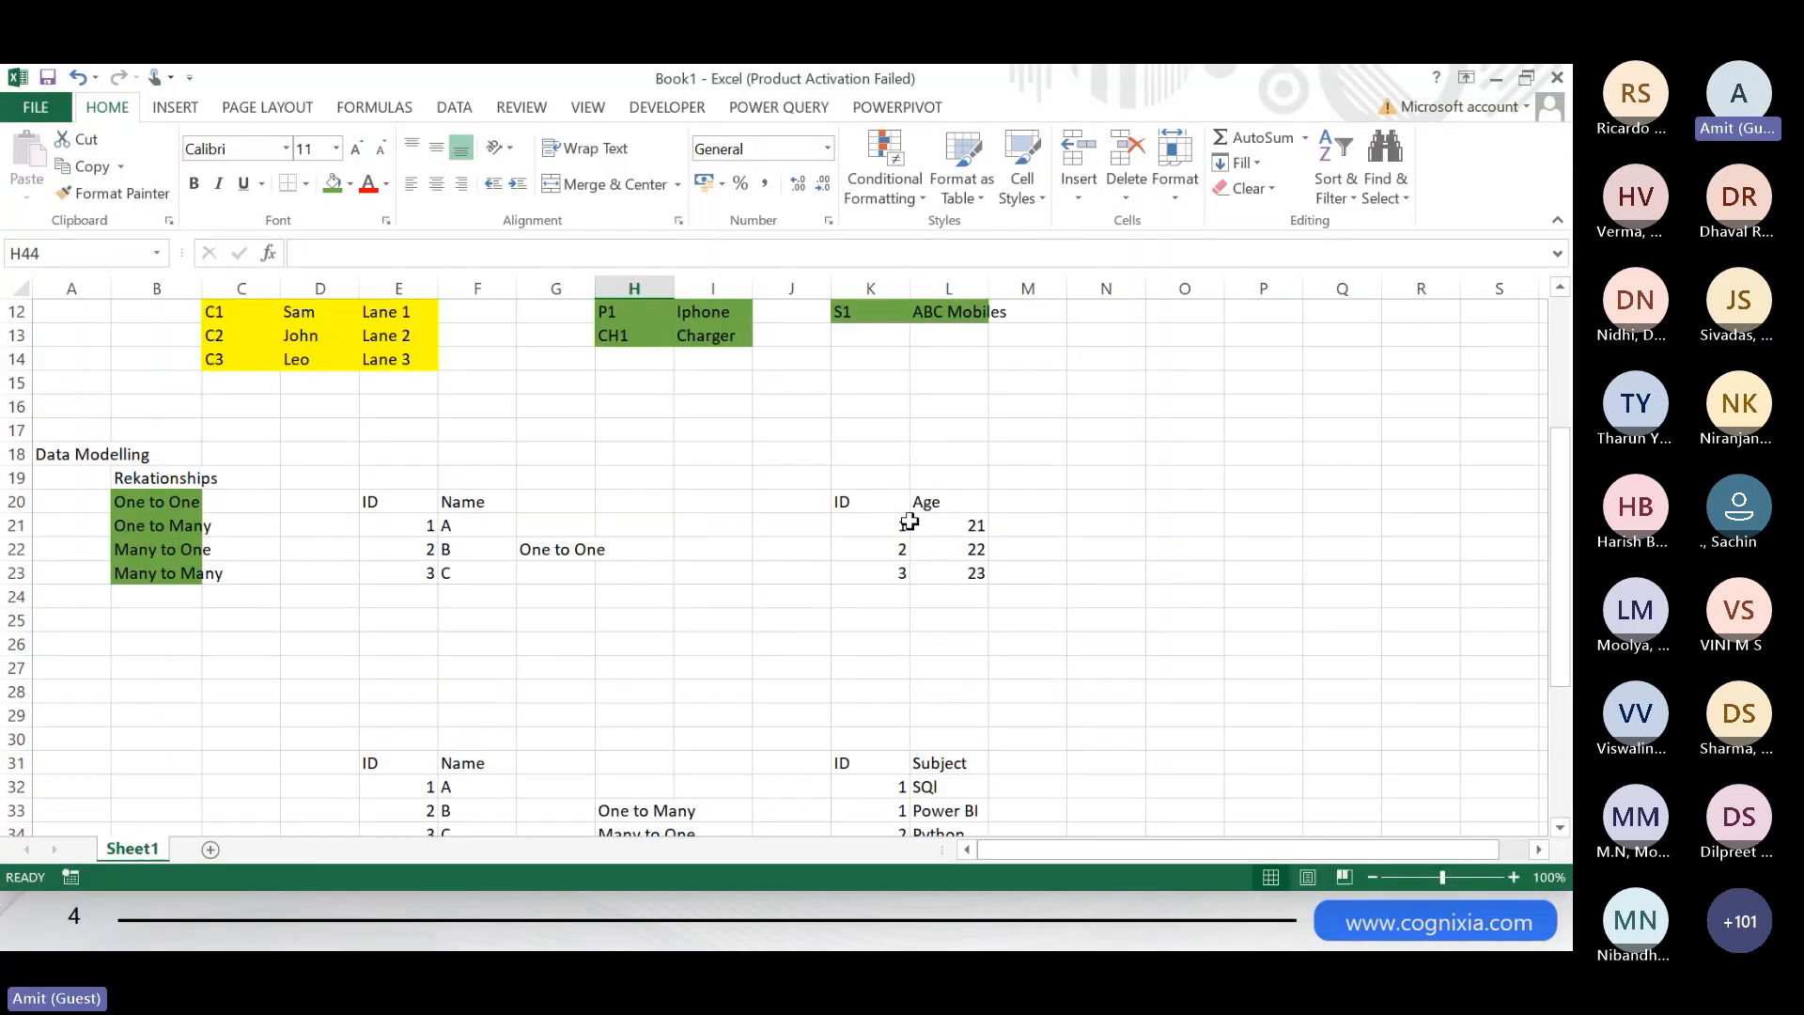
click(944, 523)
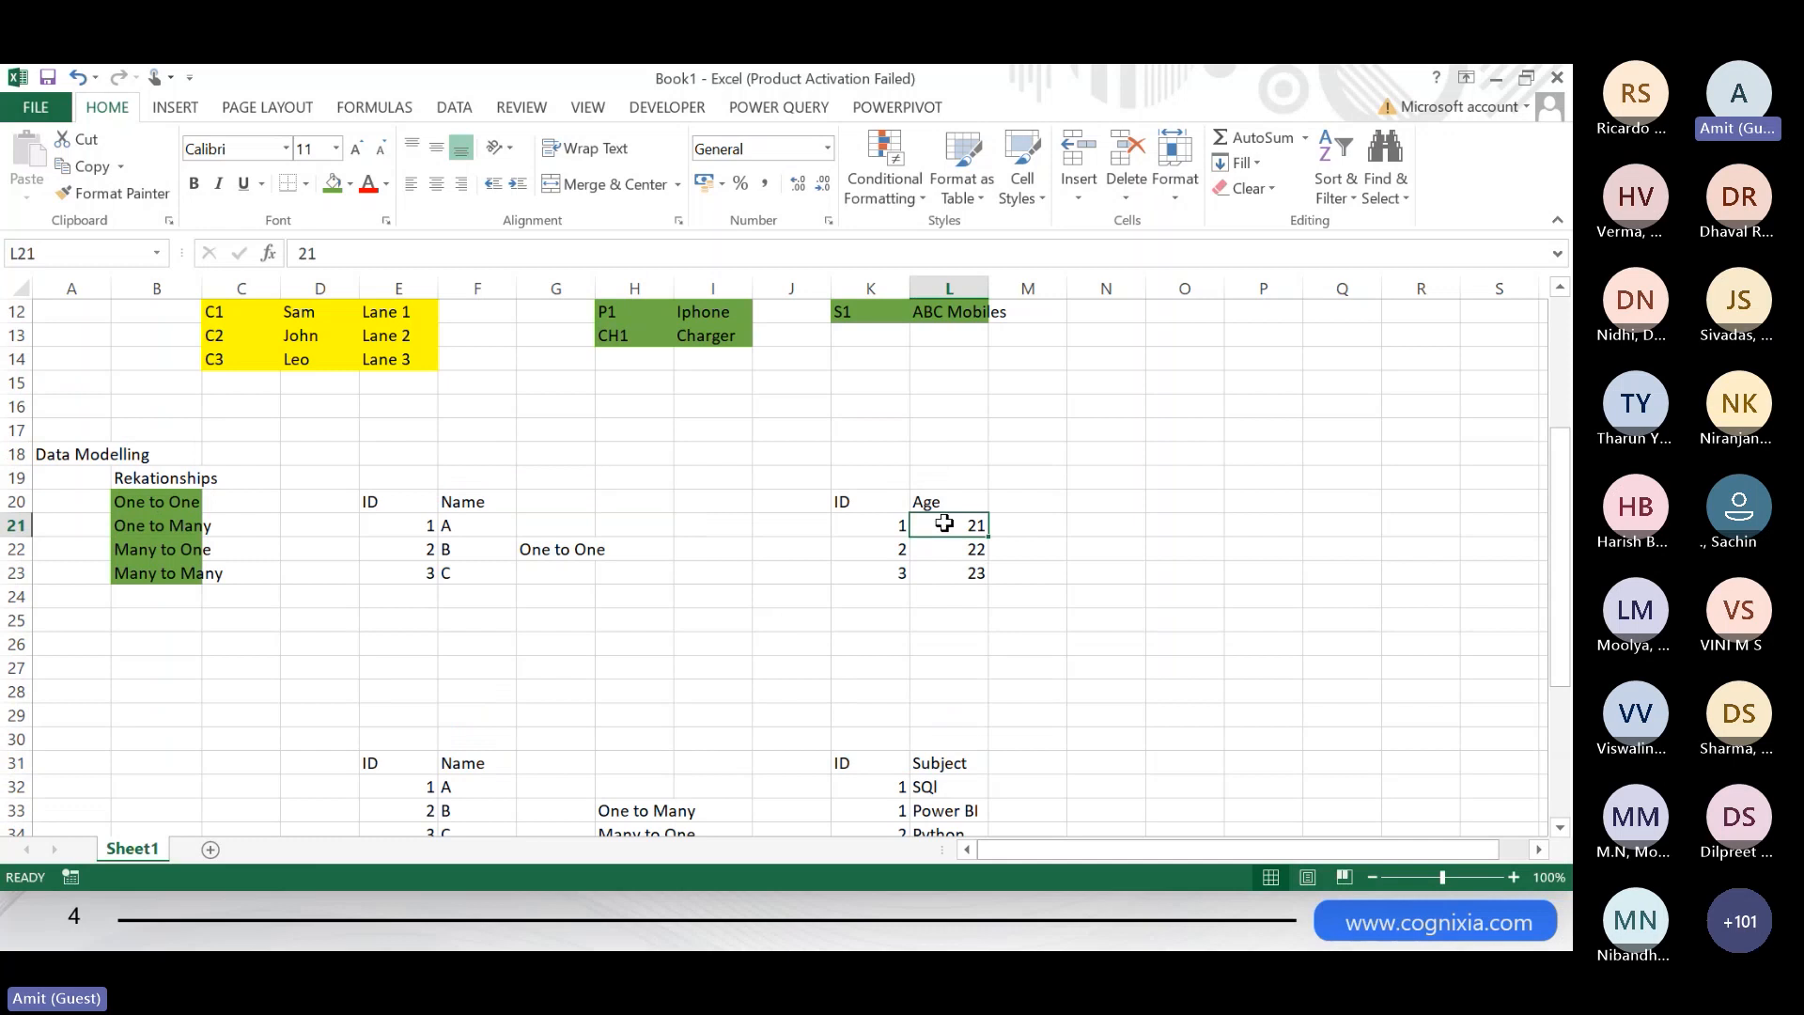
key(ctrl+z)
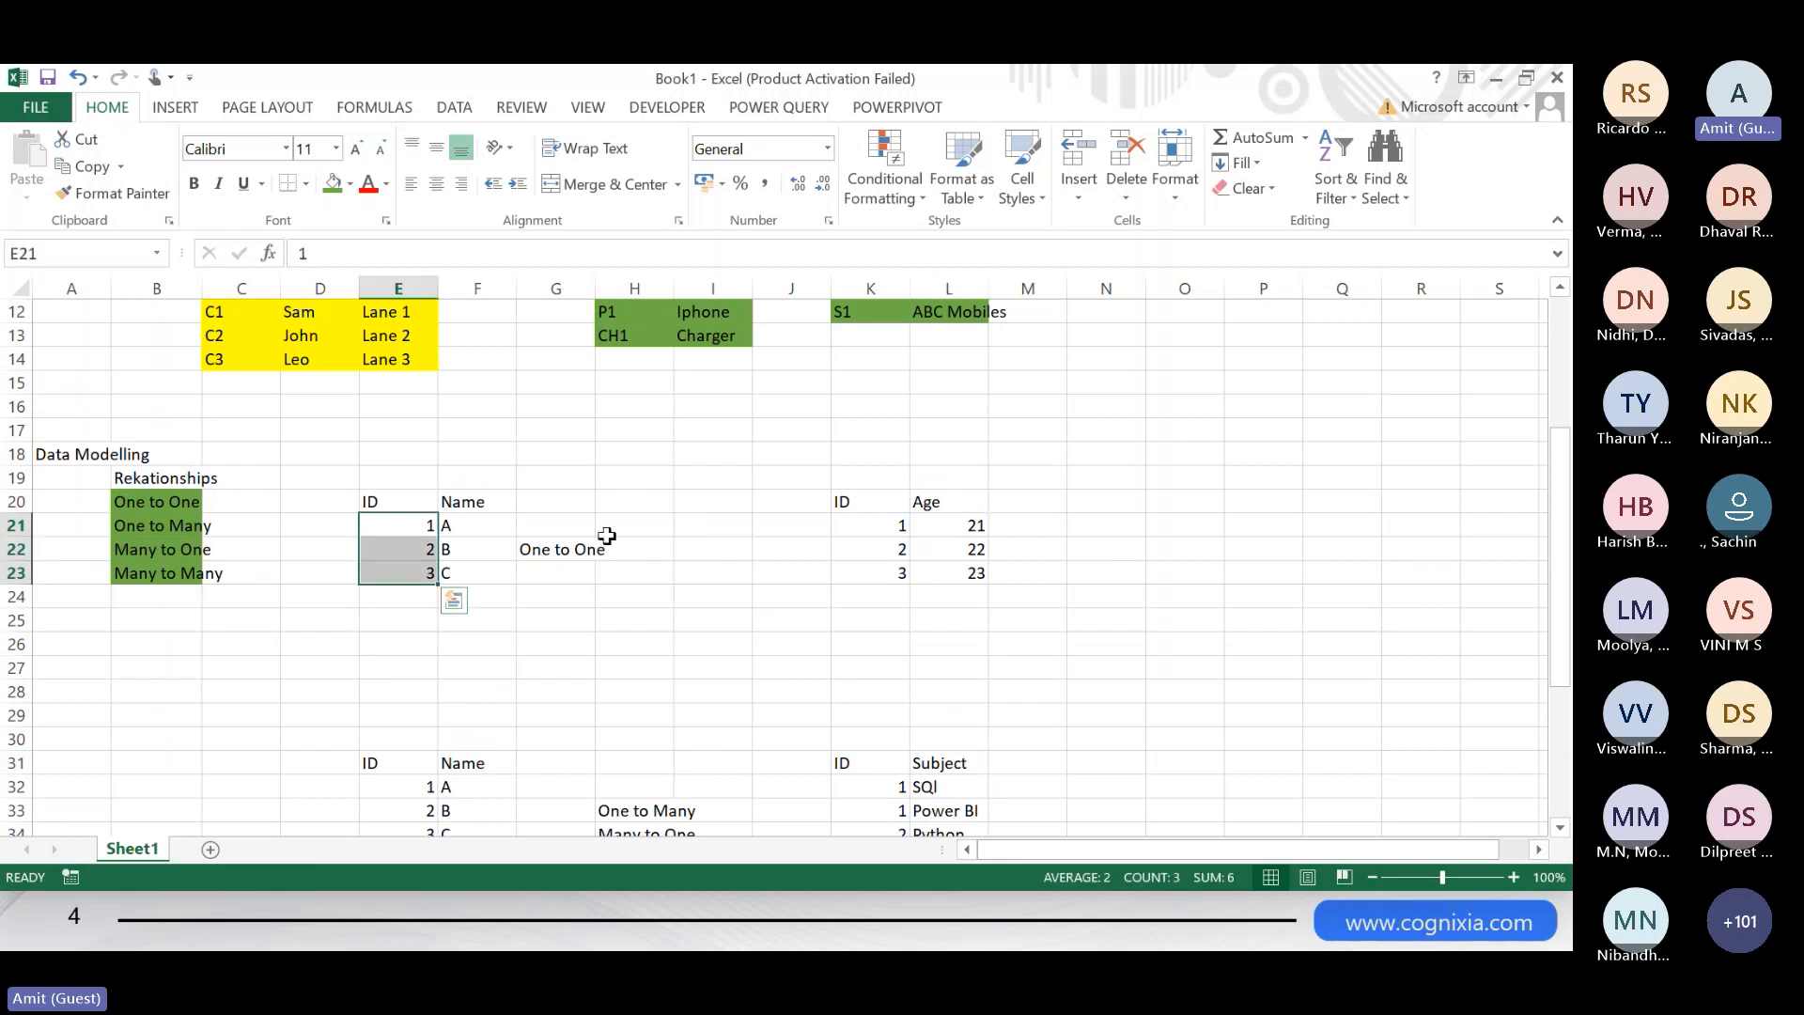
click(400, 524)
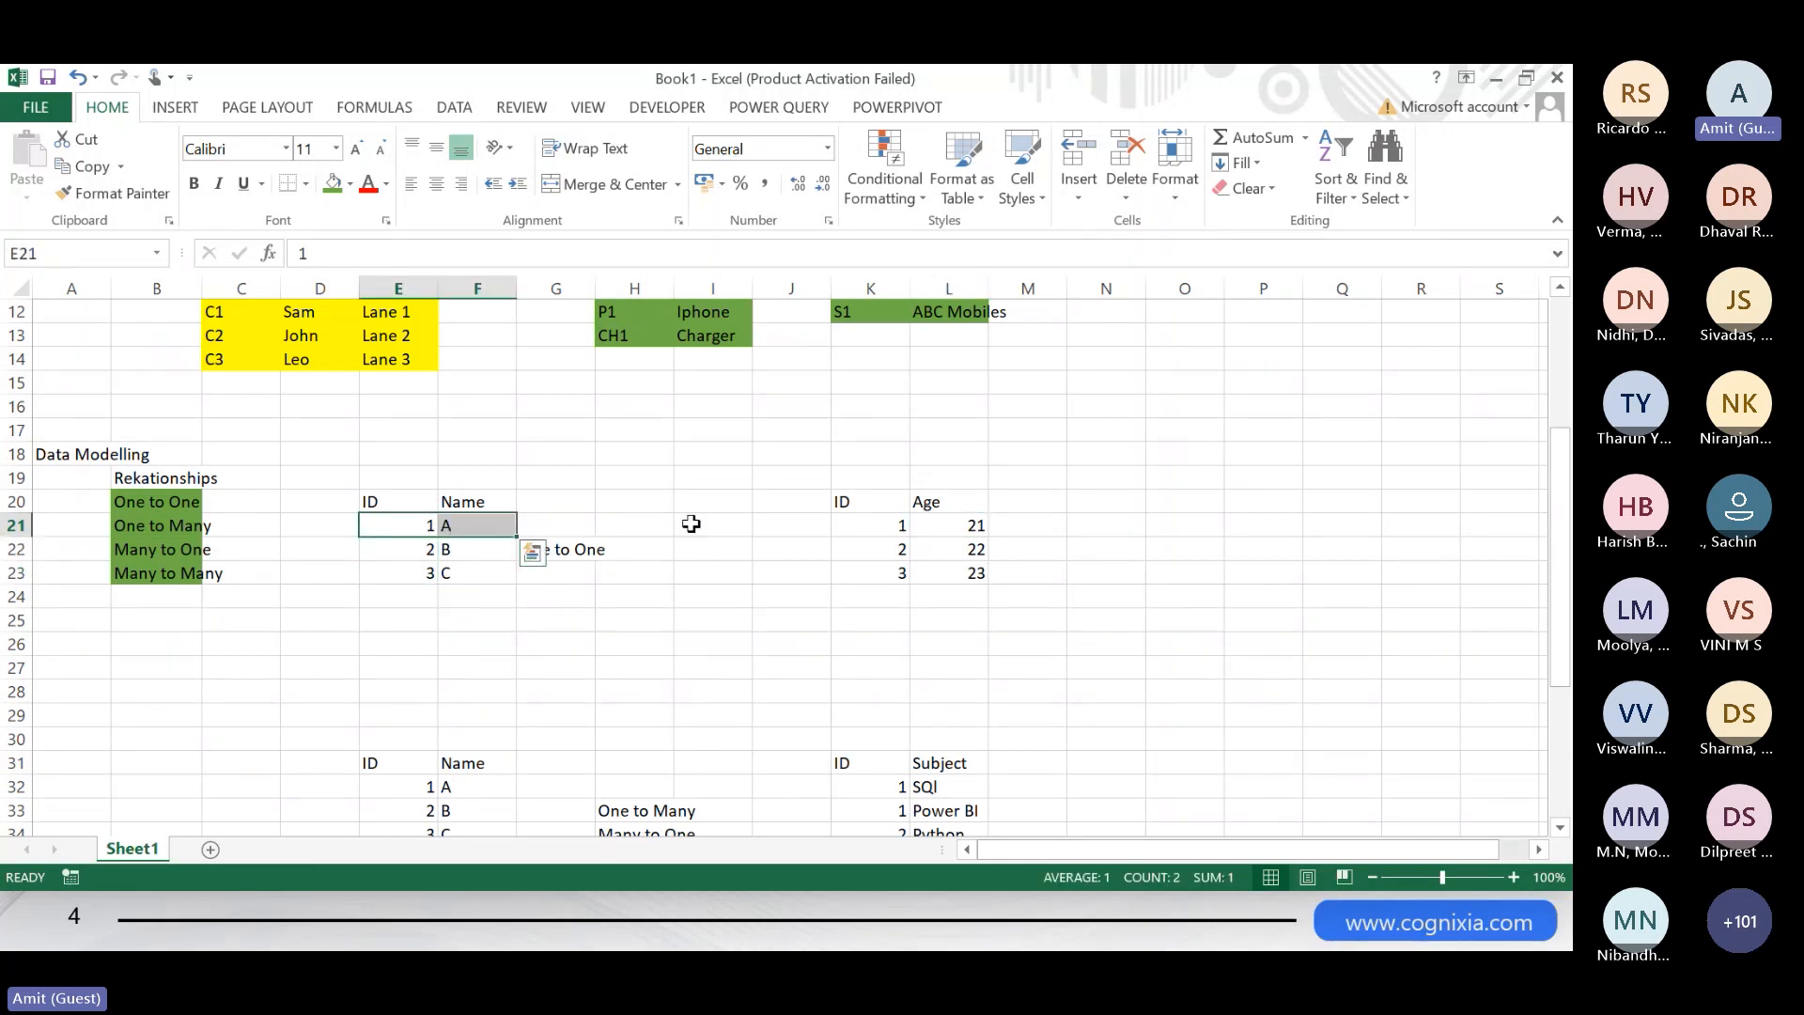
click(880, 526)
drag(880, 526, 950, 529)
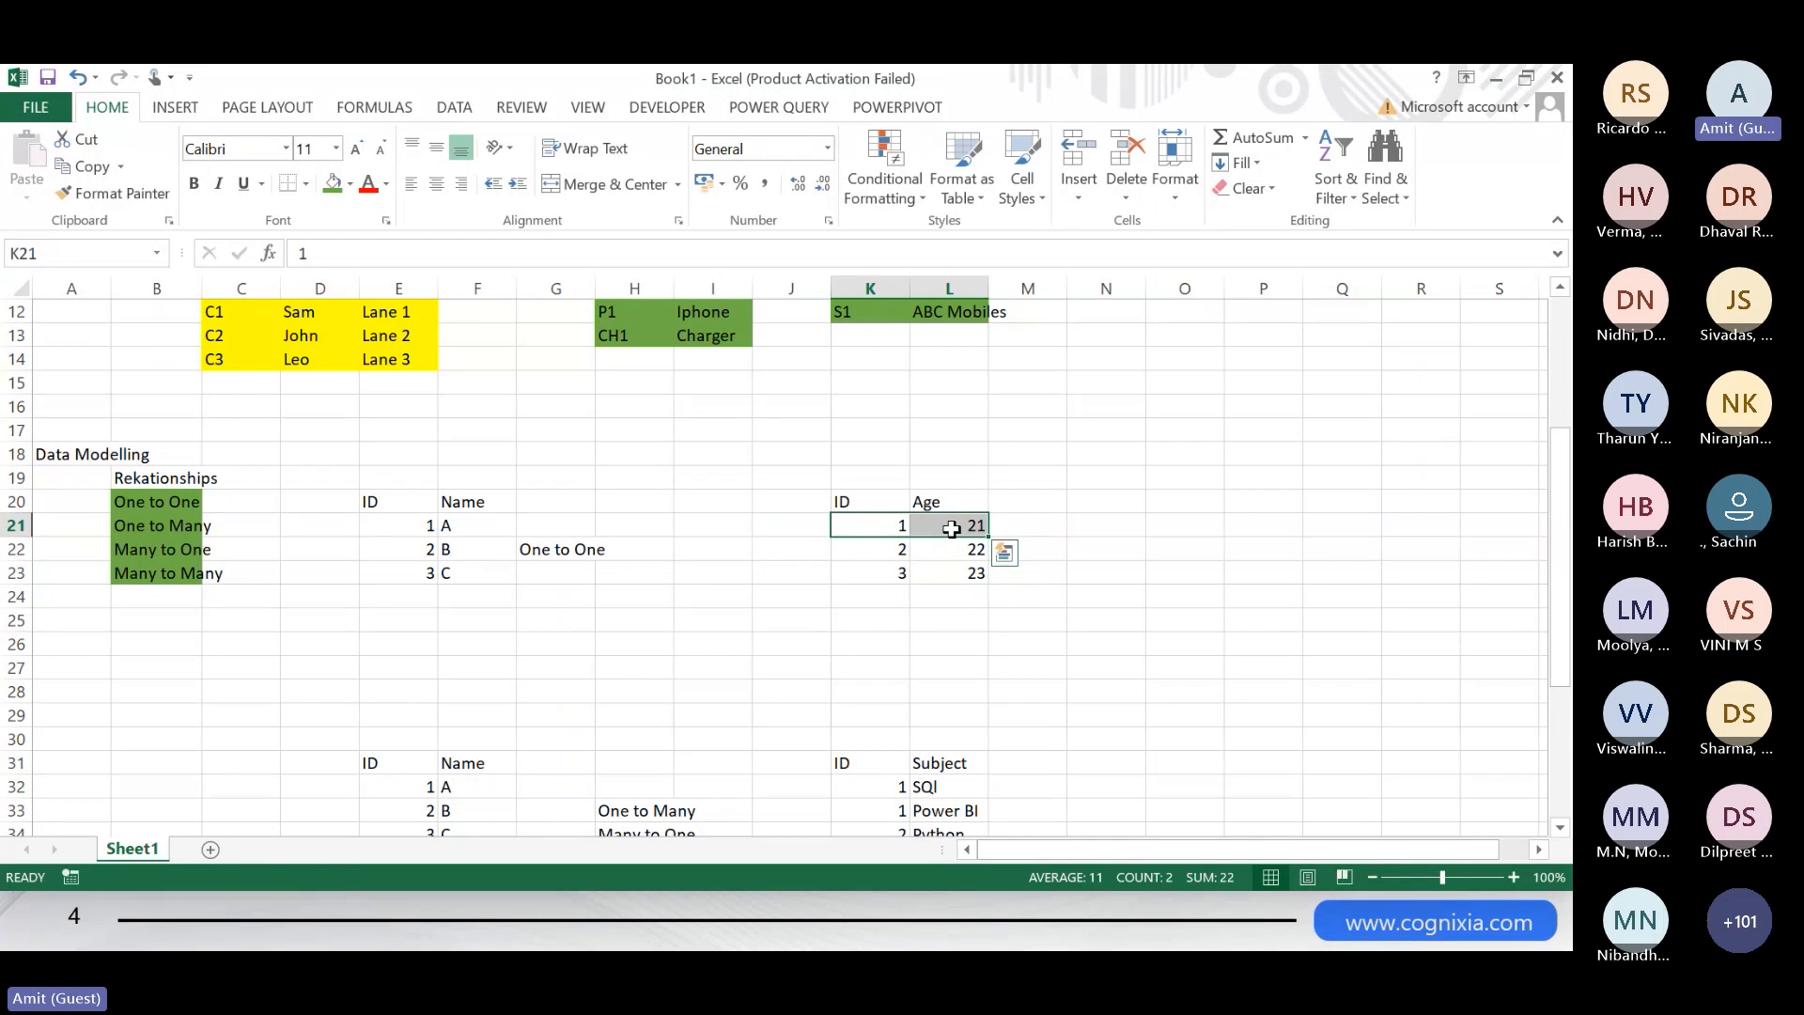
key(alt+Tab)
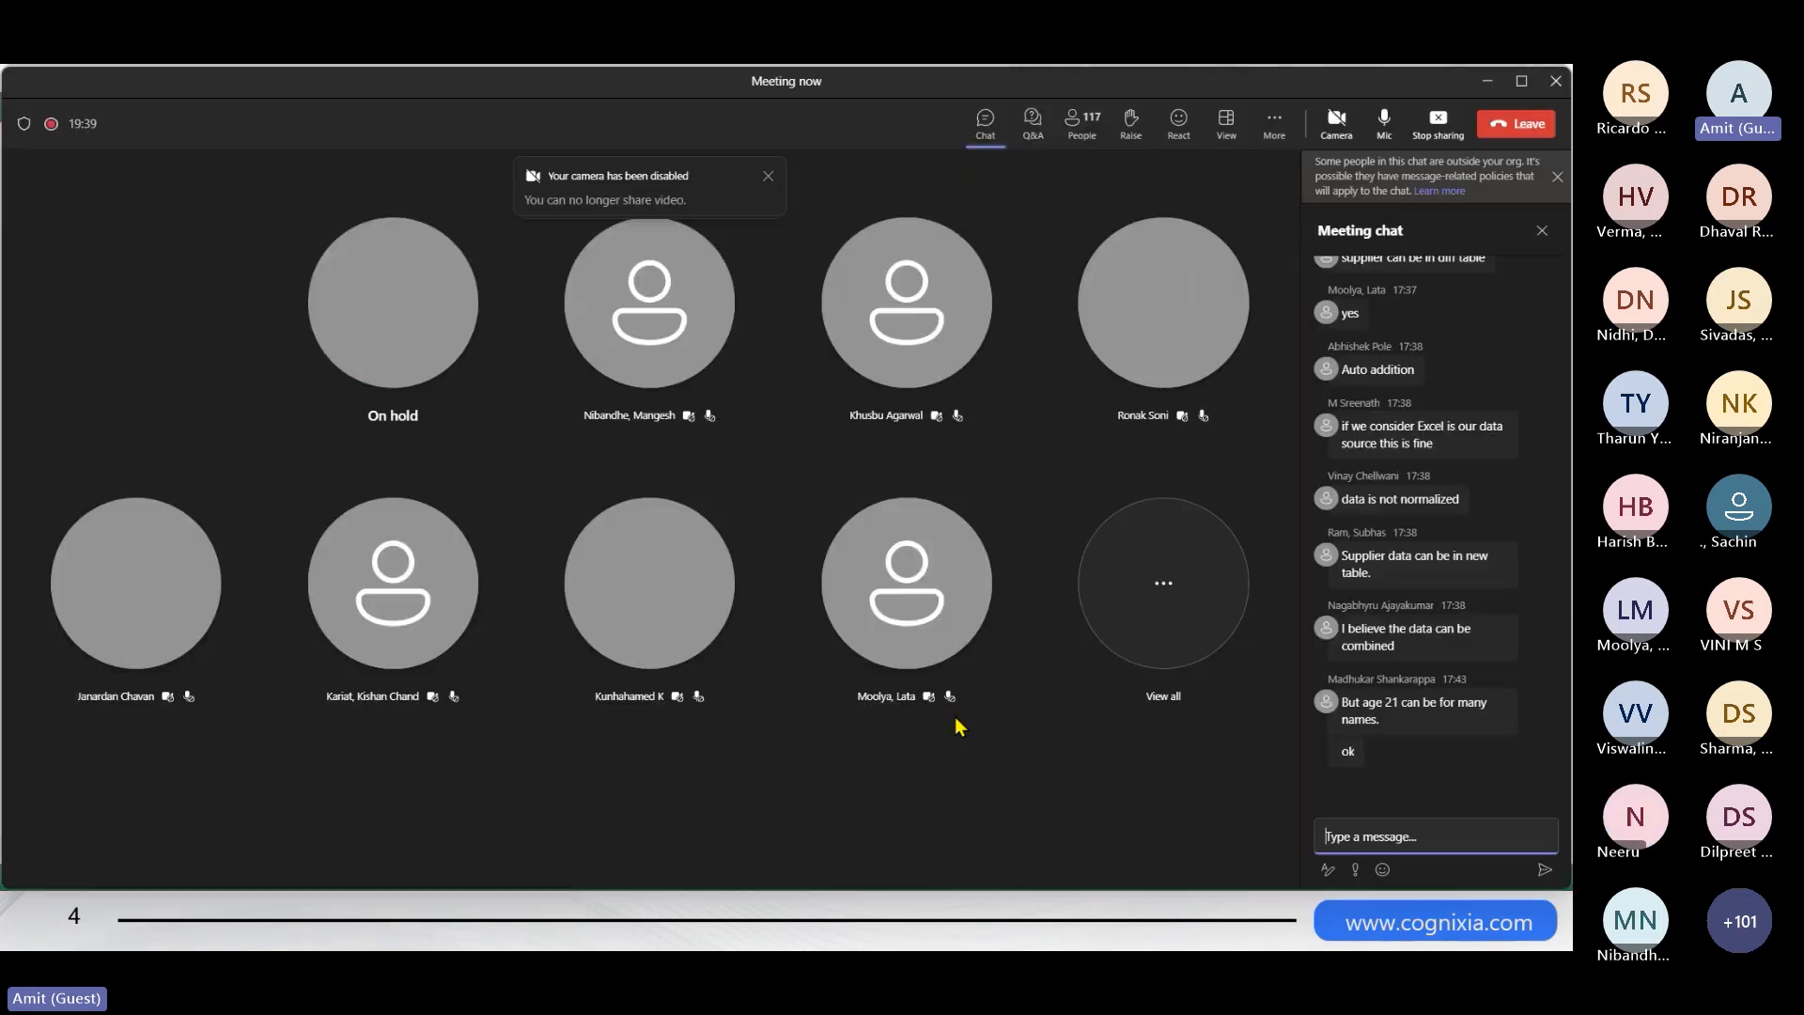
key(alt+Tab)
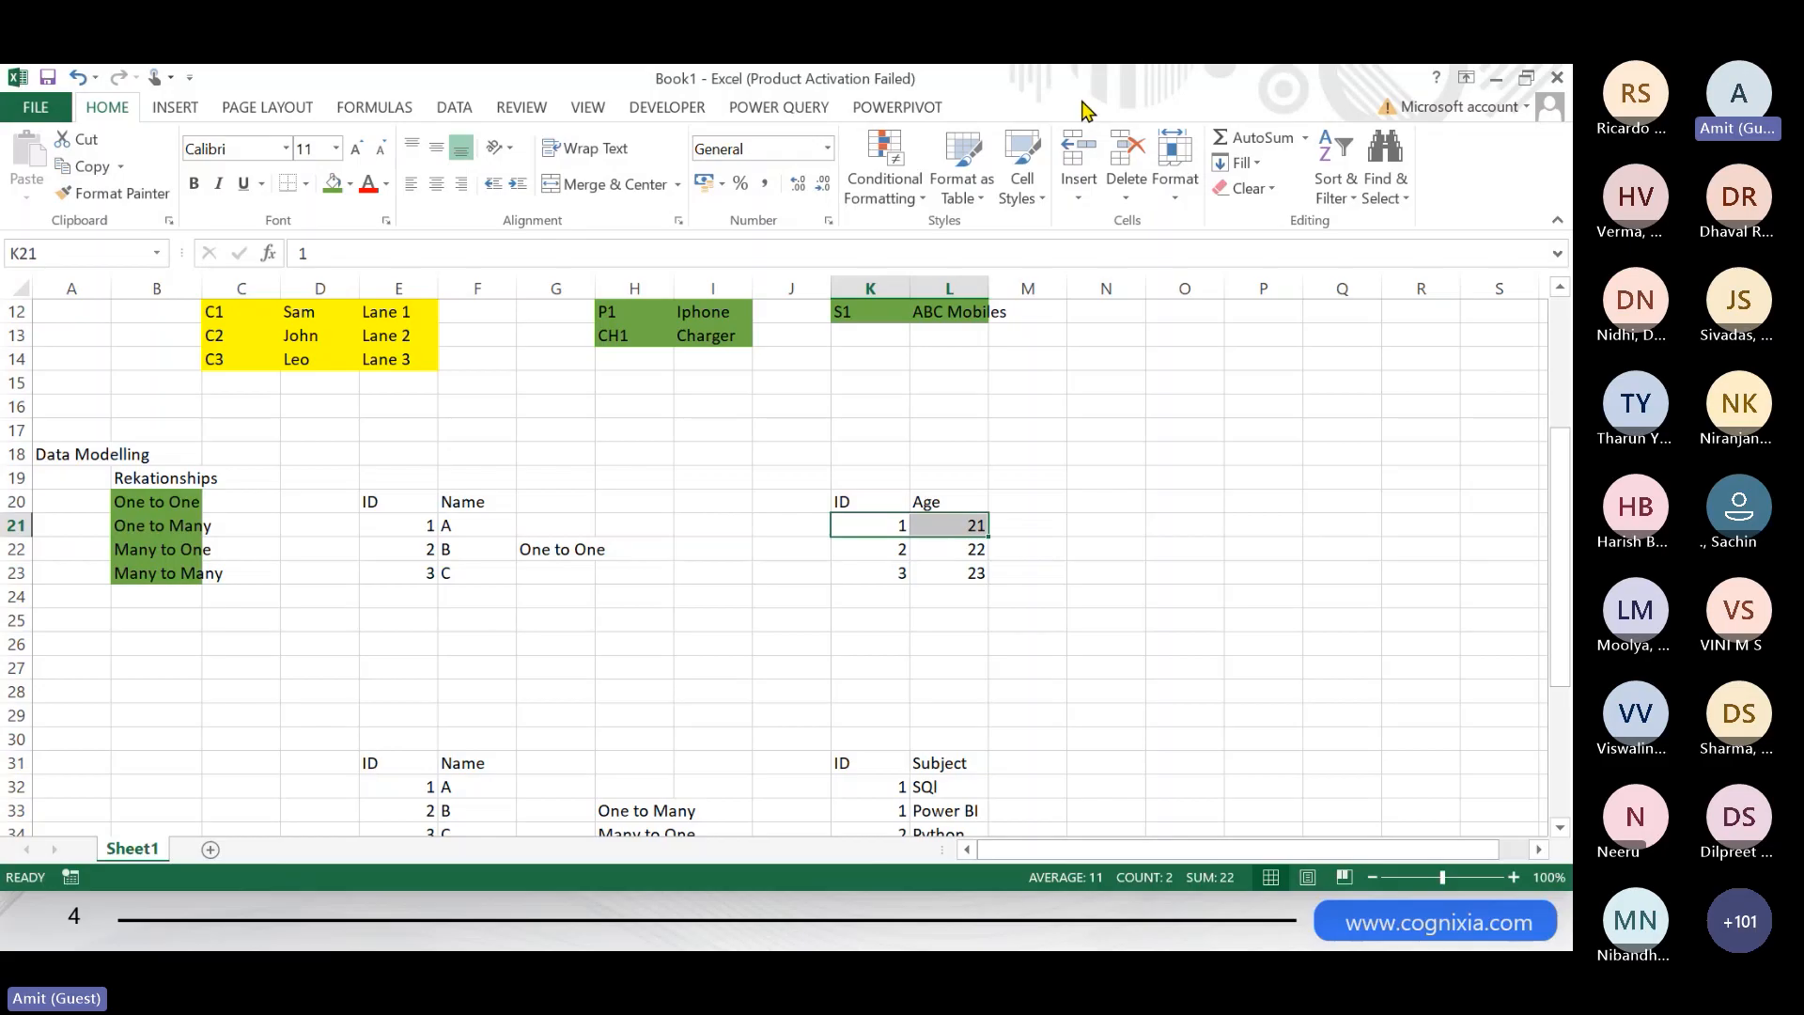
- Switch to the Data Modelling (1) (9) workbook and examine the columns of the Customer Data, Product Data and Region Data sheets
key(alt+Tab)
click(161, 874)
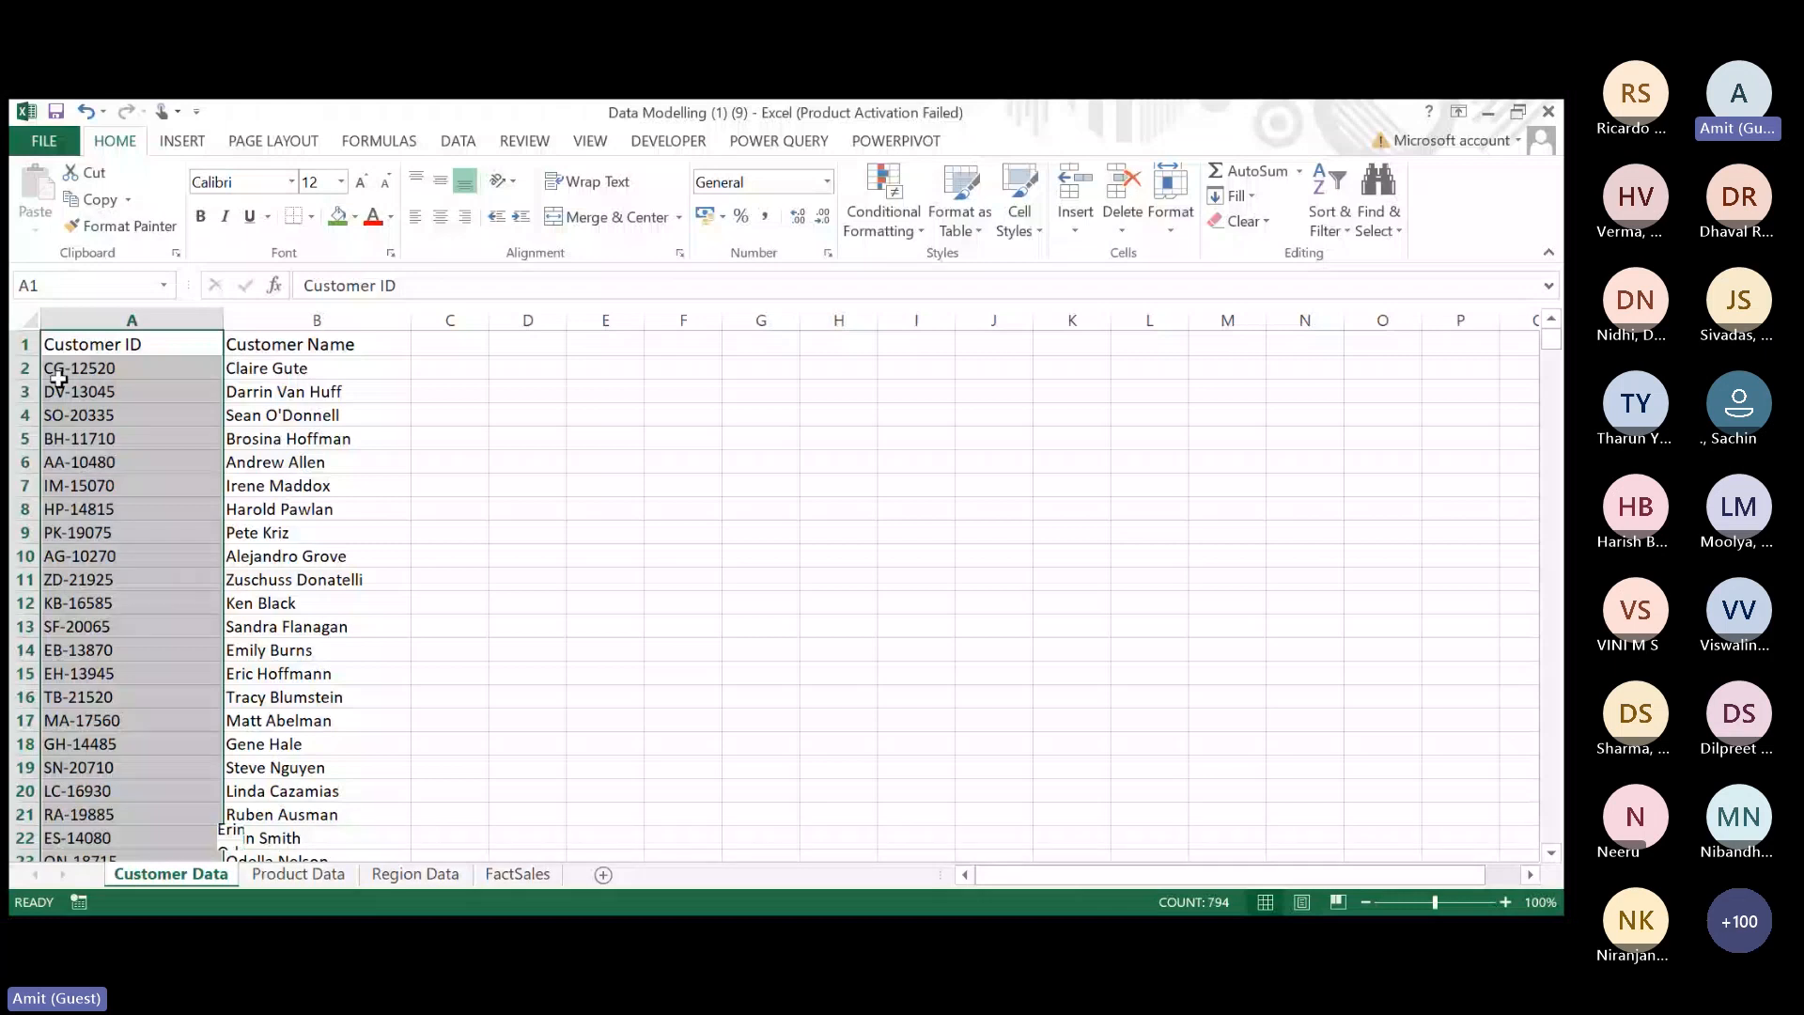
click(81, 343)
drag(81, 343, 282, 369)
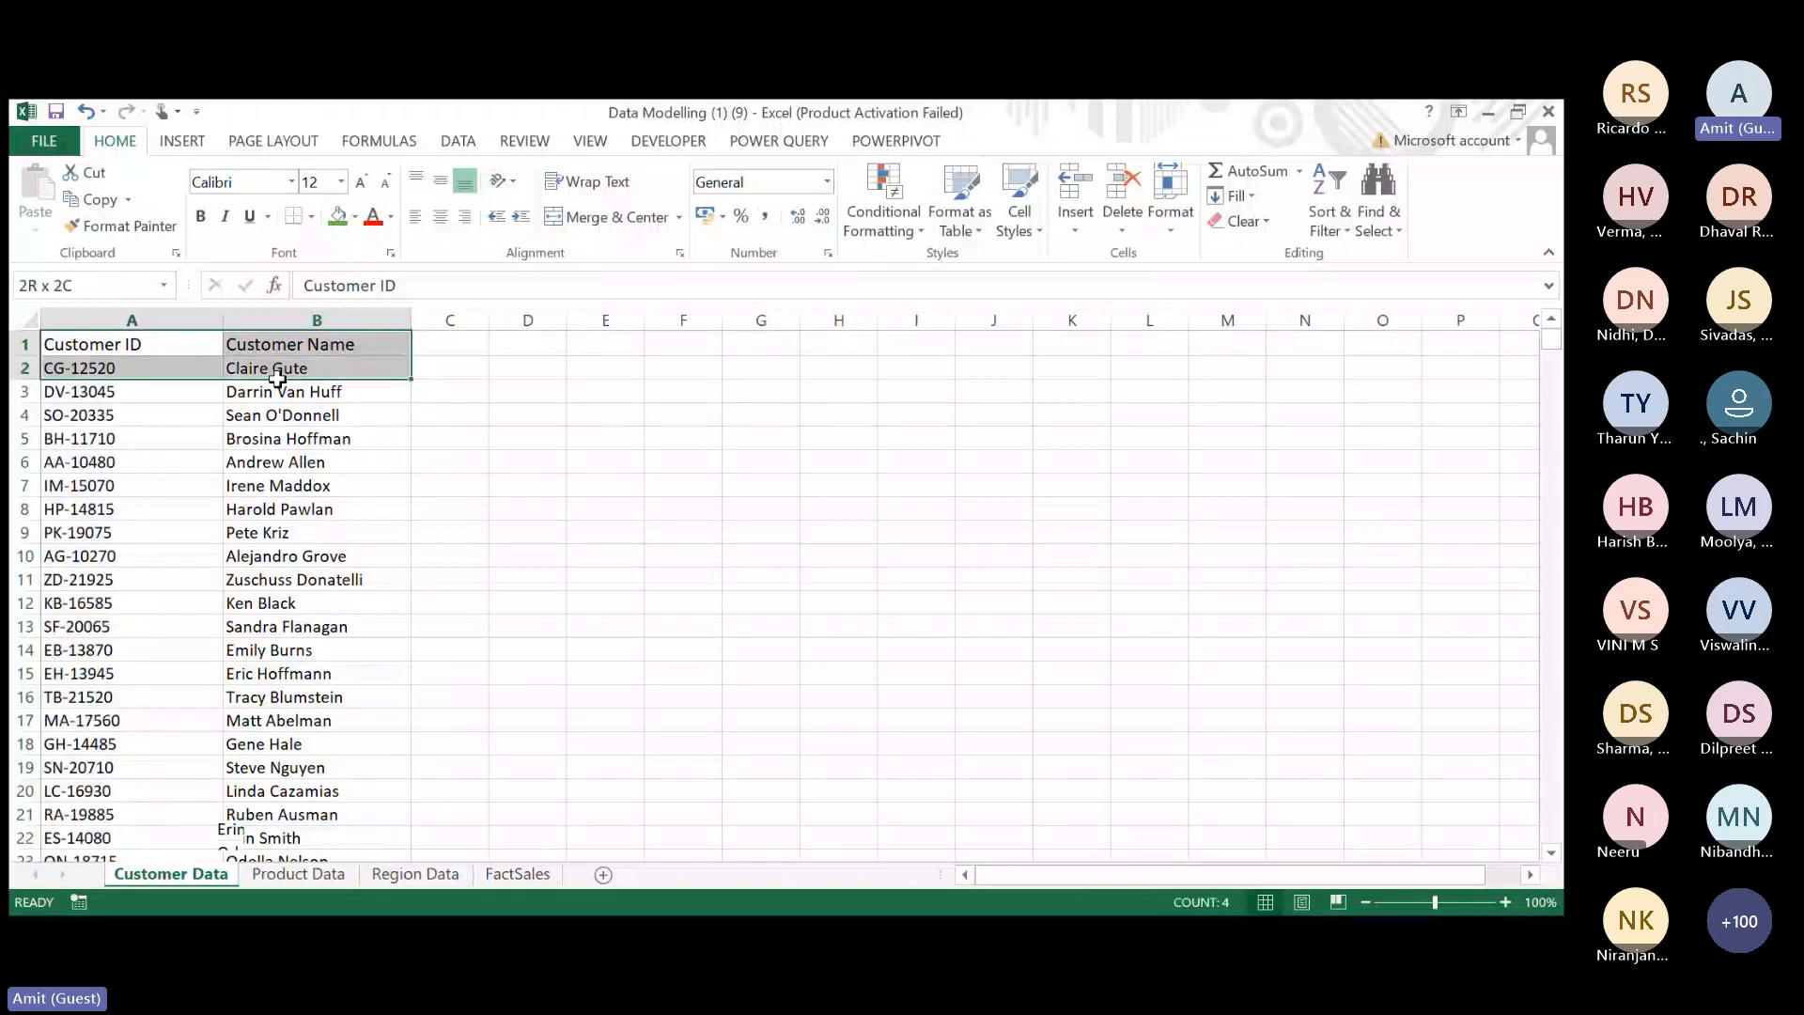
click(298, 874)
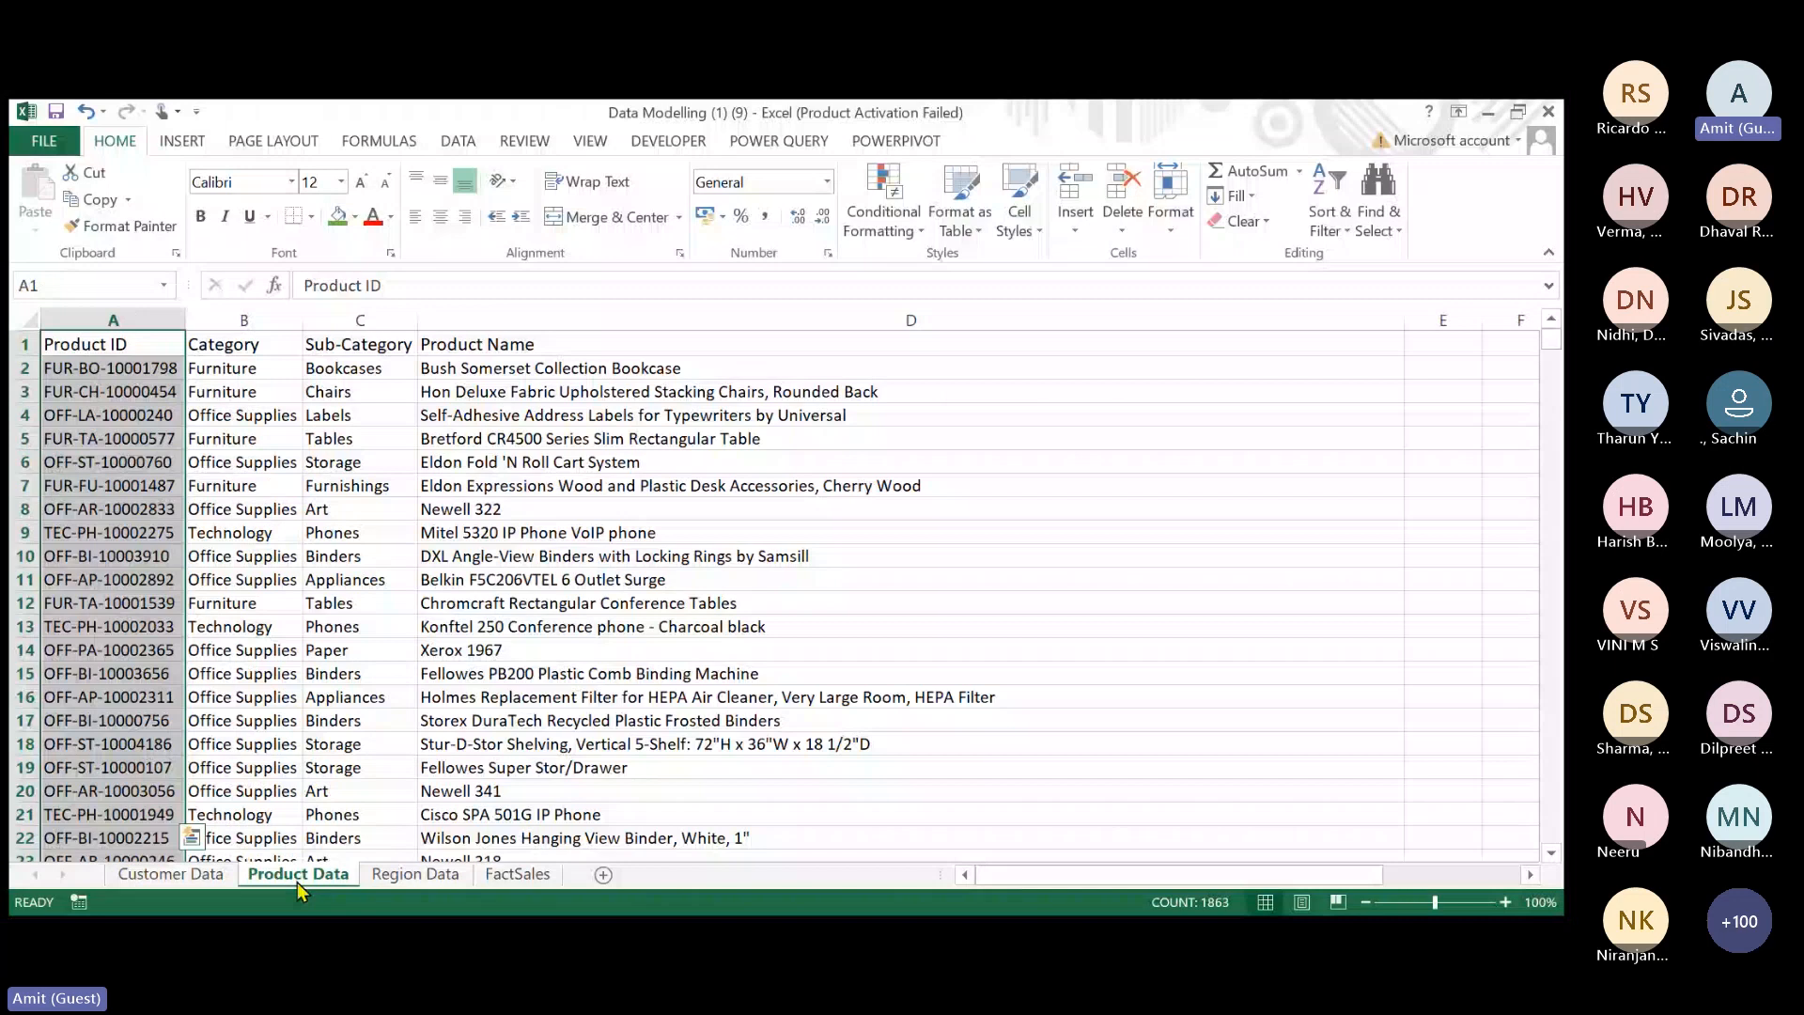
drag(81, 344, 488, 461)
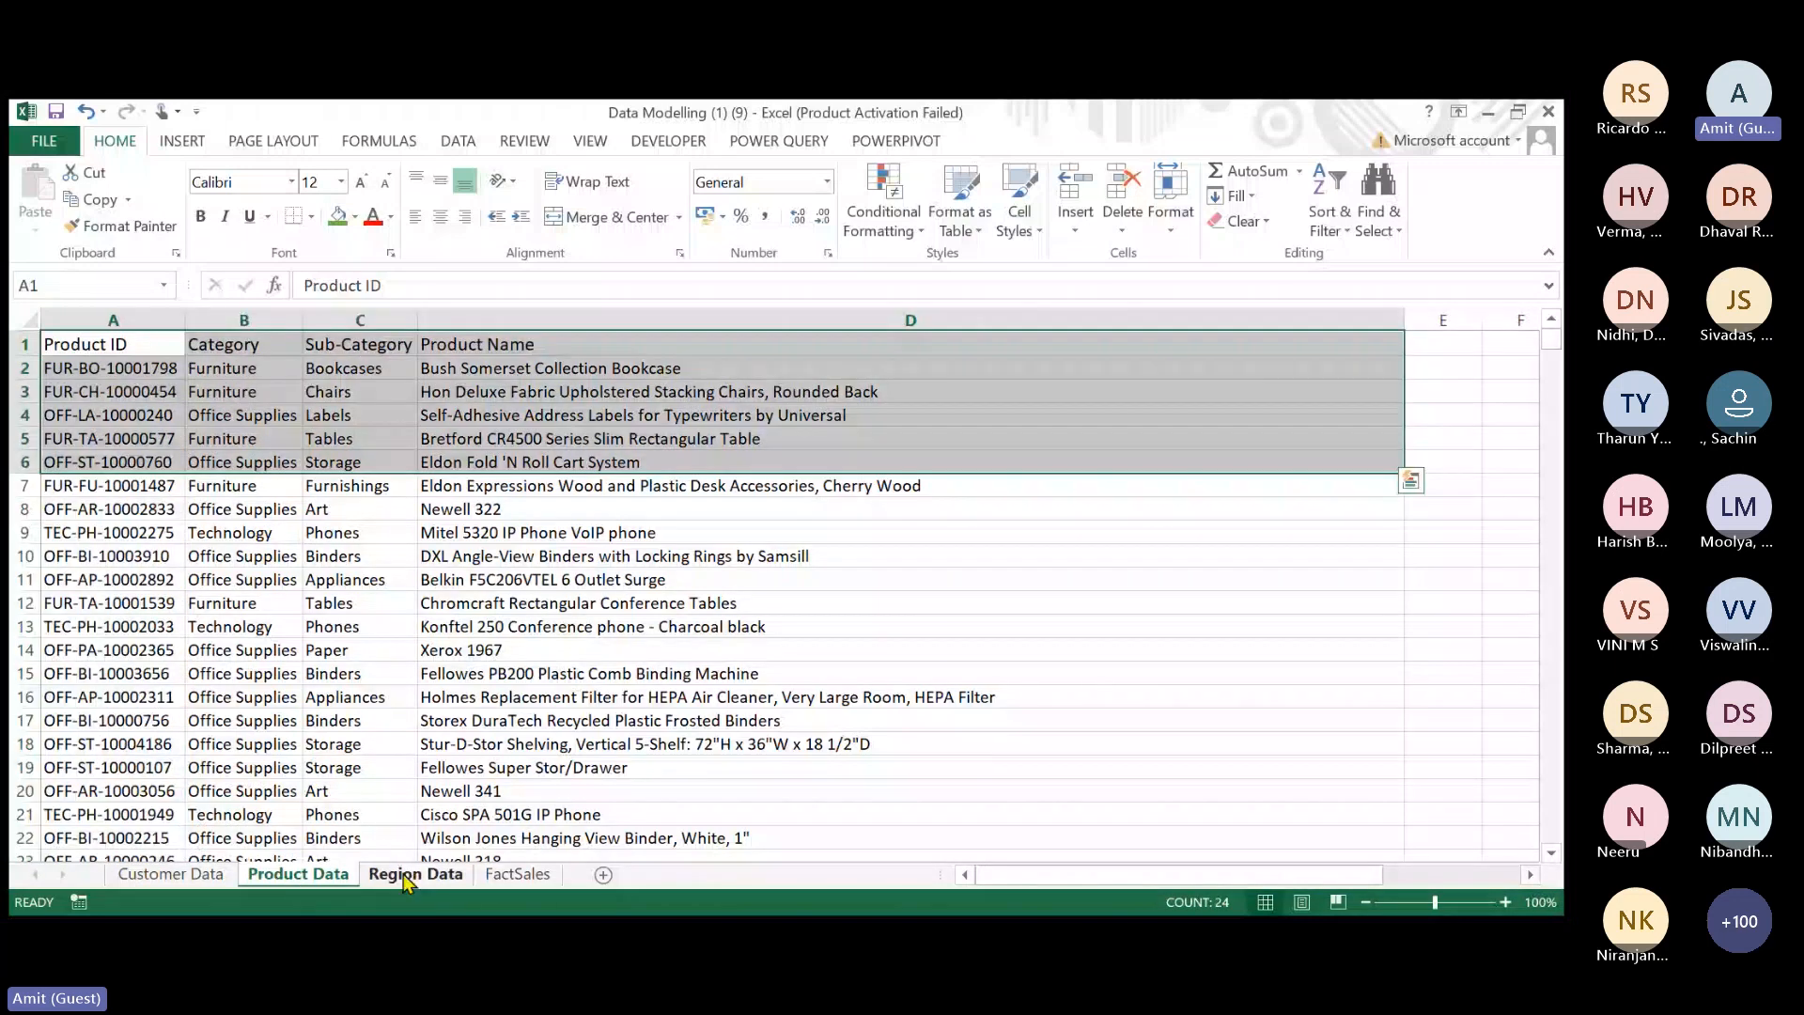
click(407, 875)
drag(319, 345, 122, 467)
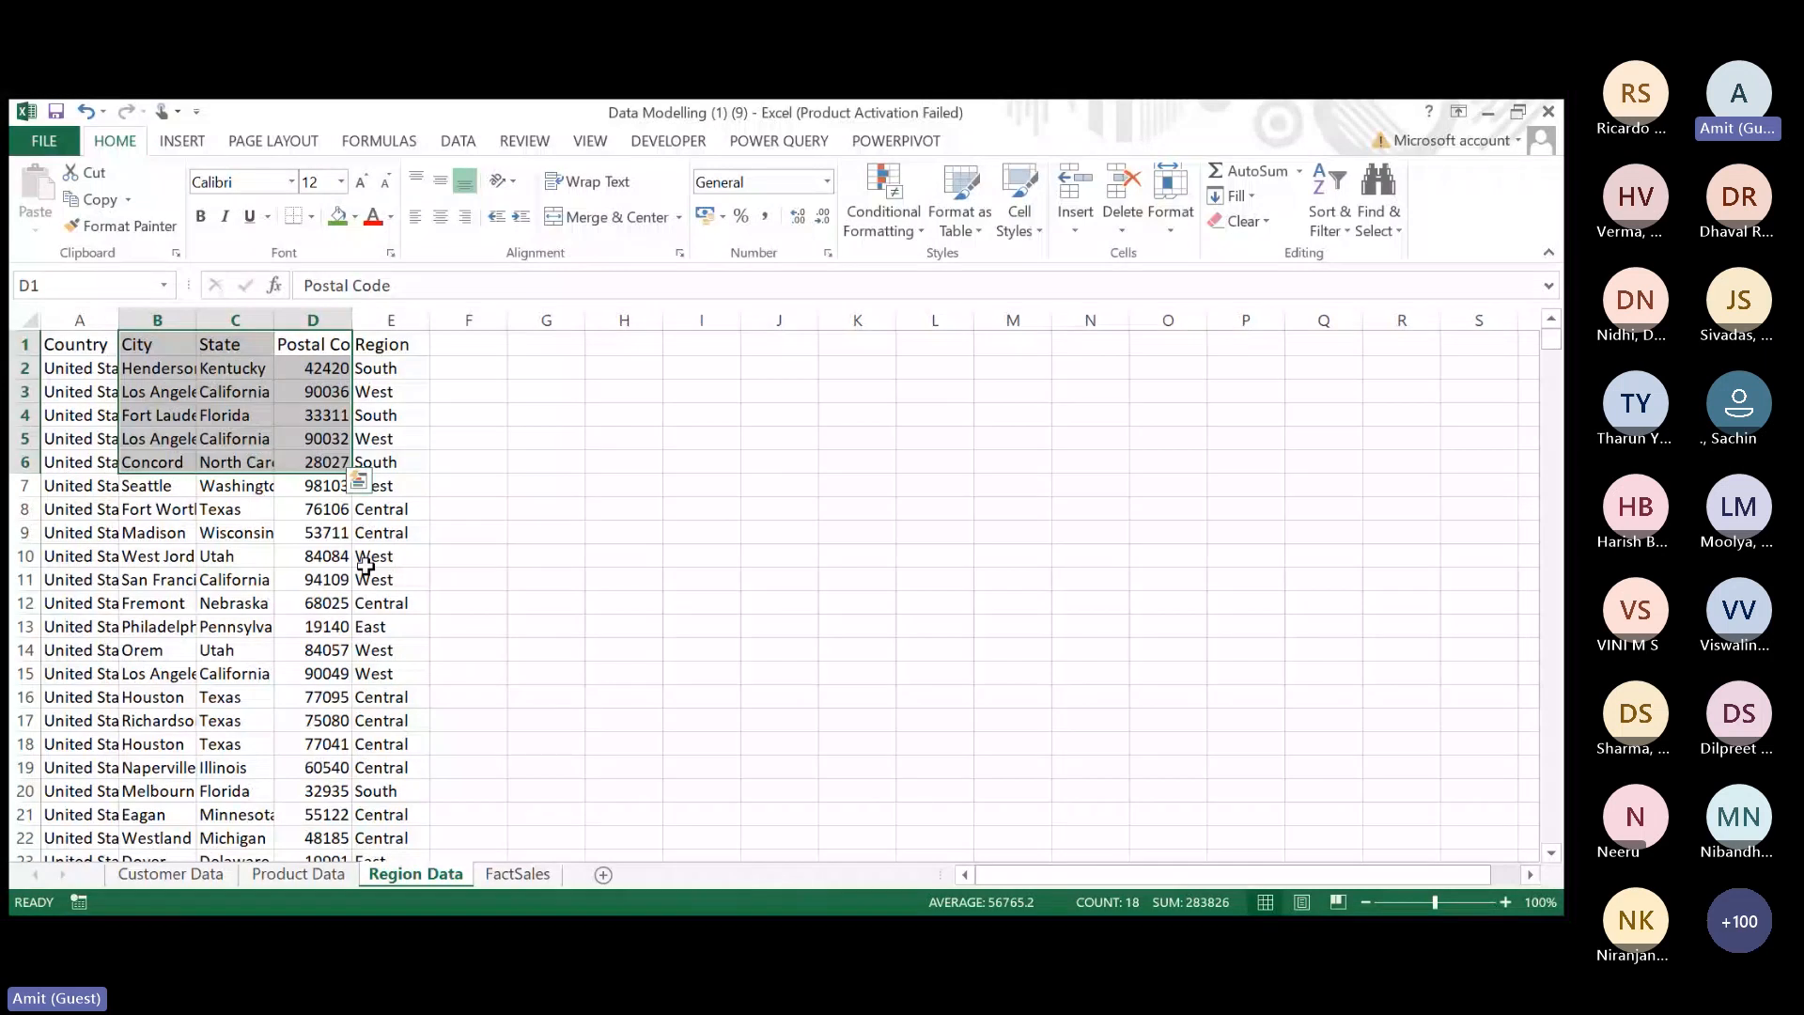
- Examine the Order ID, Customer ID, Postal Code and Product ID columns of the FactSales sheet
click(515, 873)
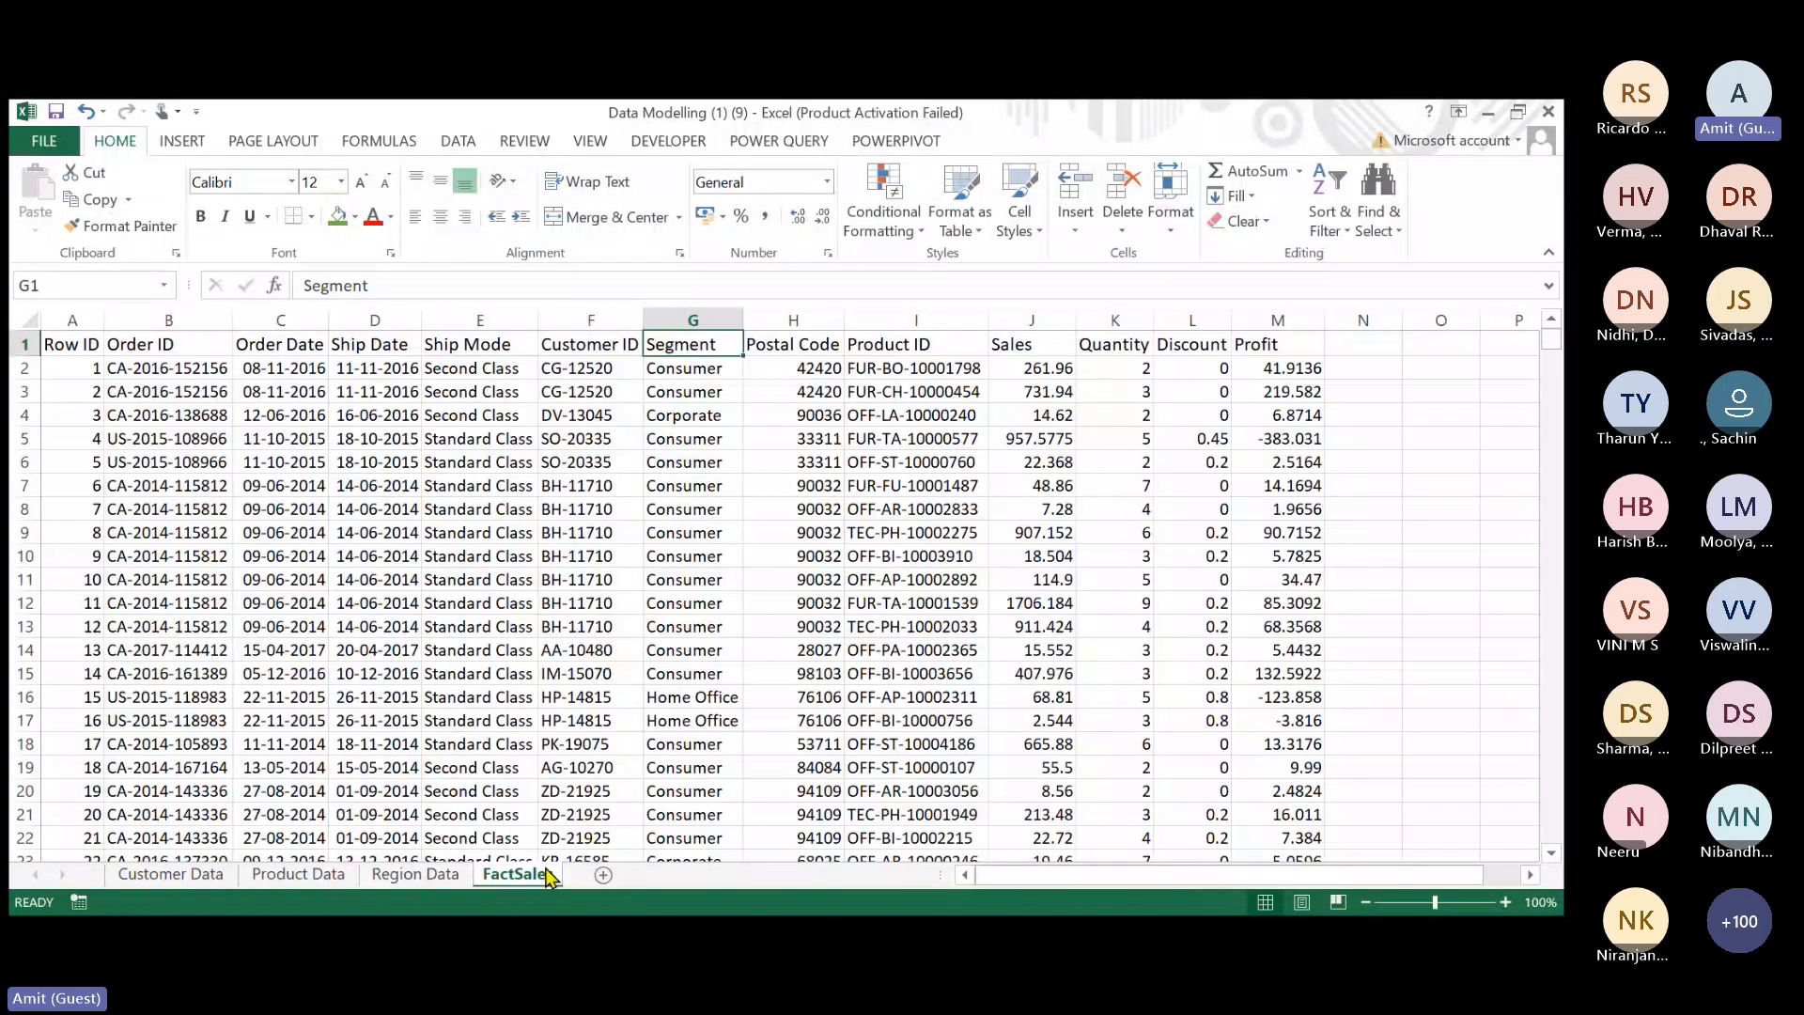
click(503, 649)
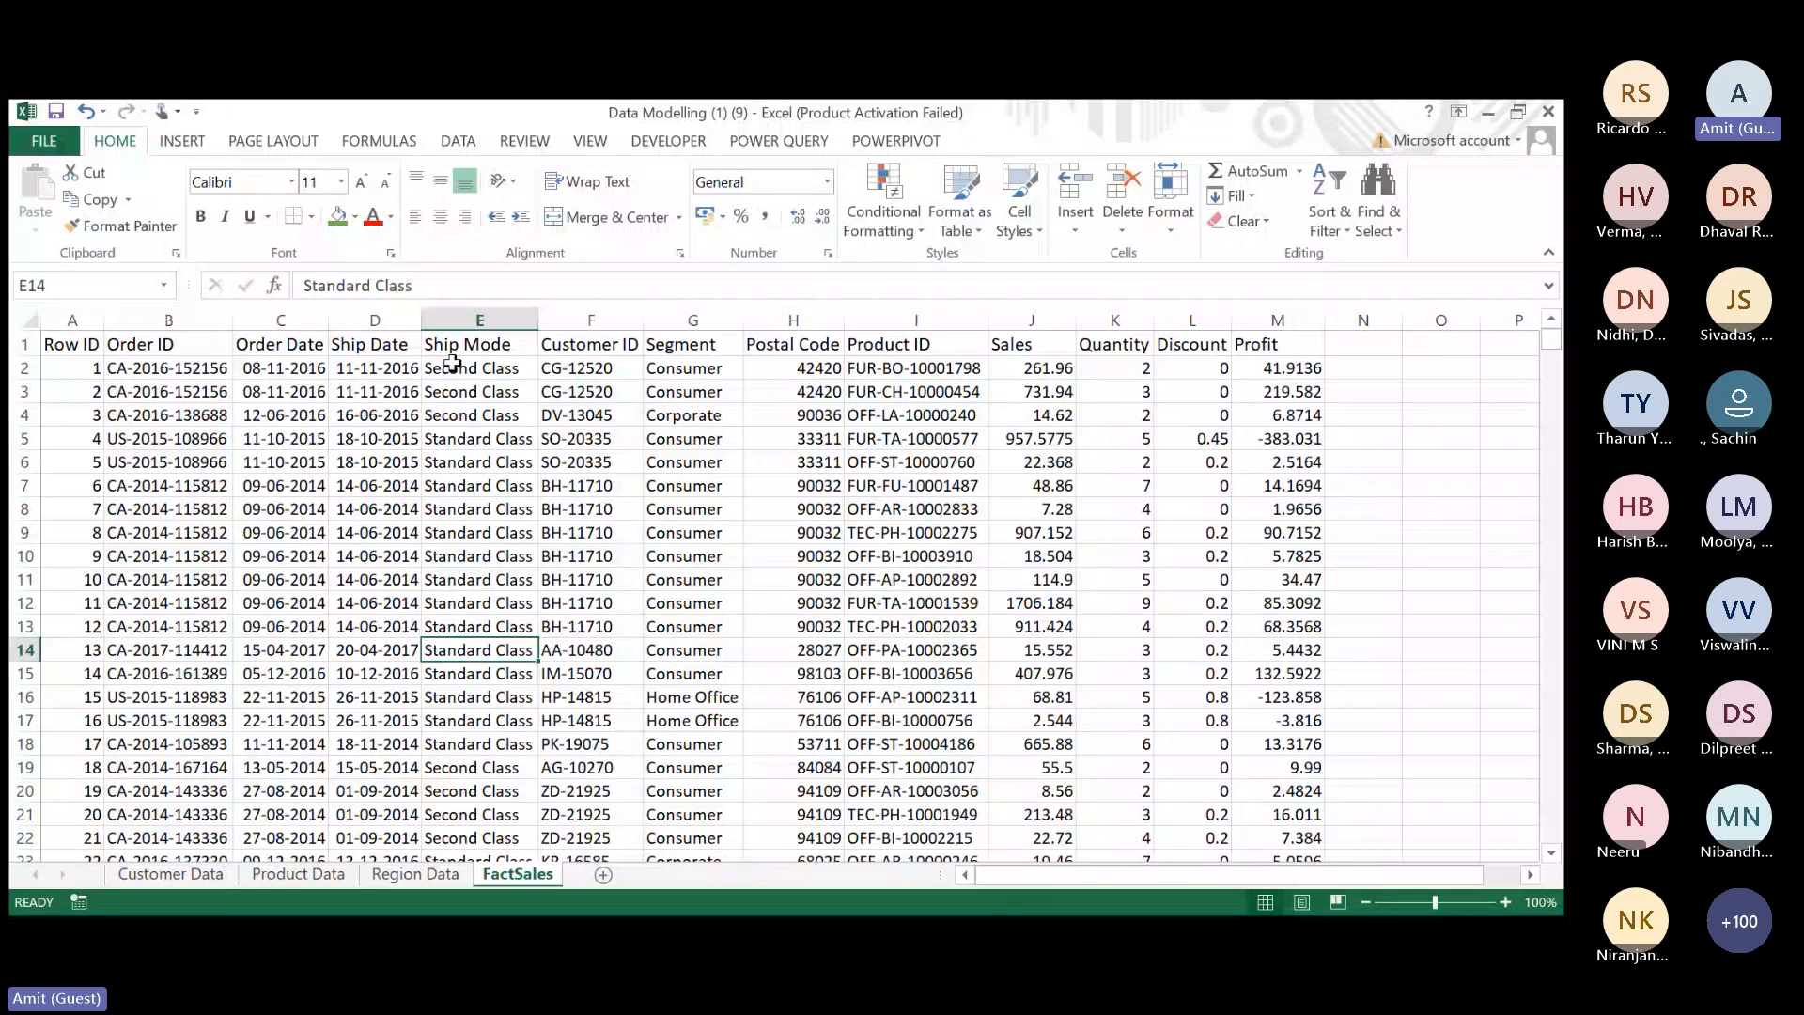
drag(168, 344, 195, 501)
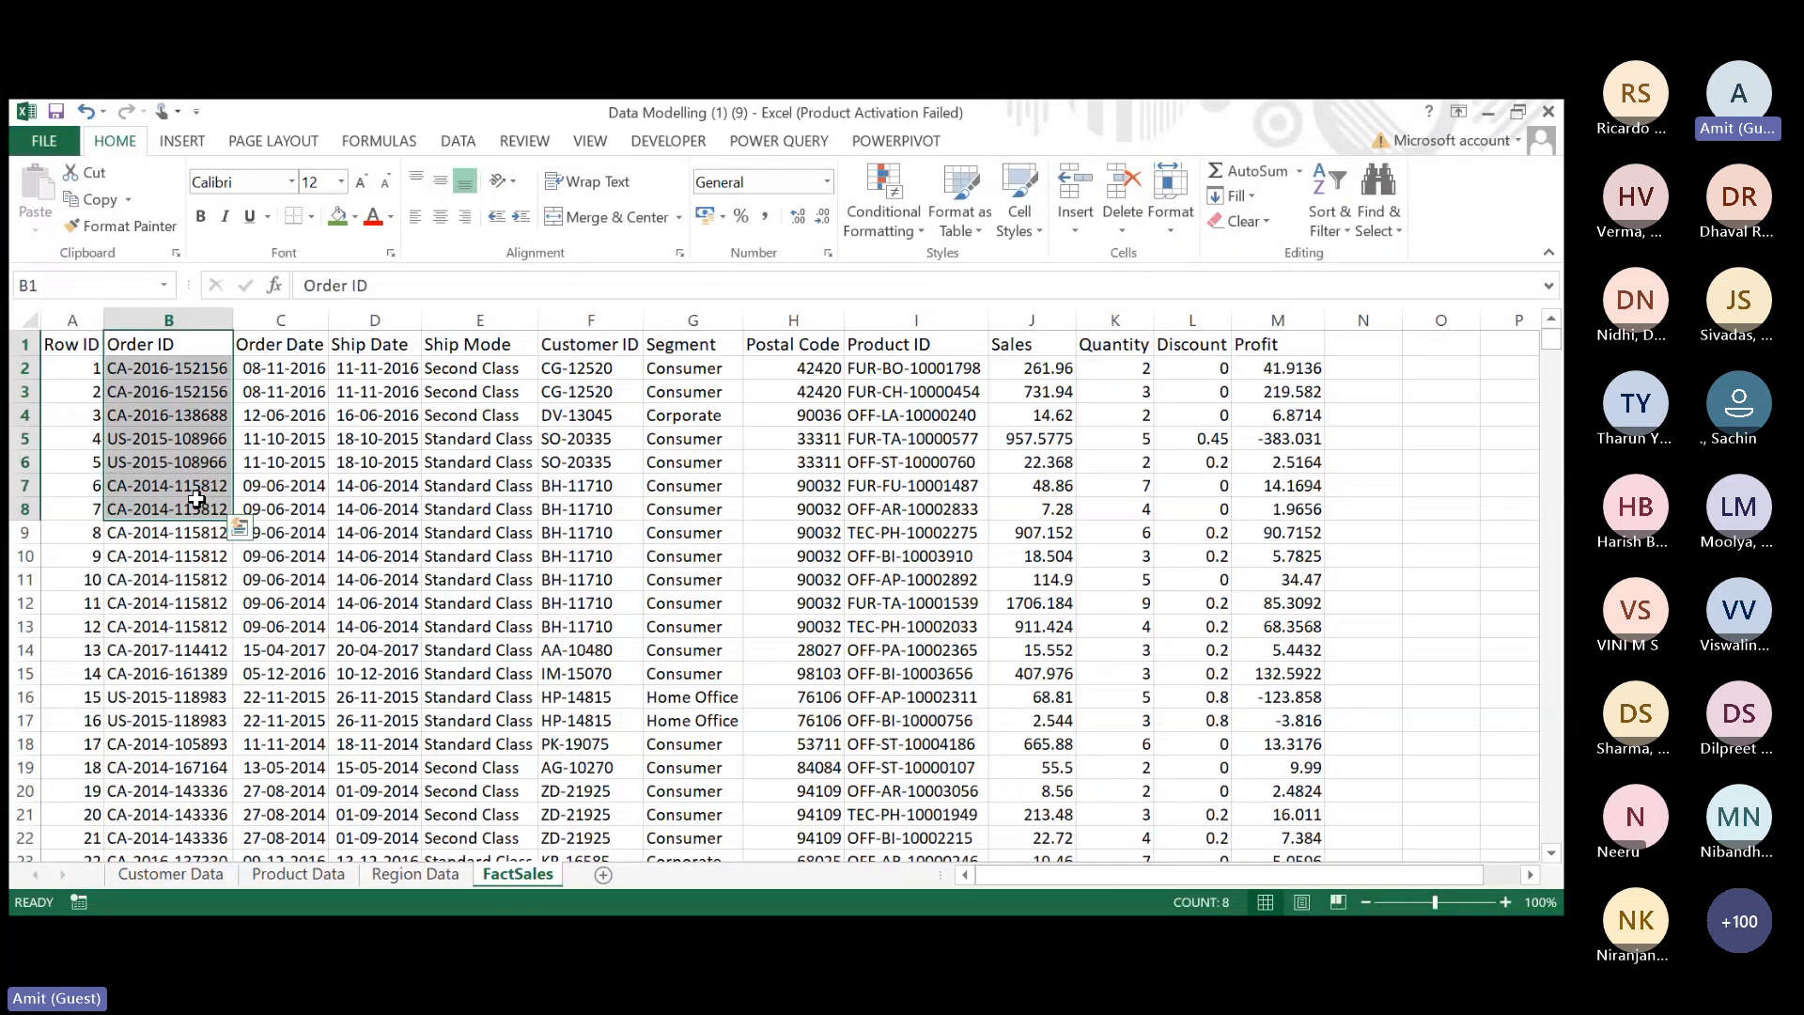
drag(591, 344, 591, 438)
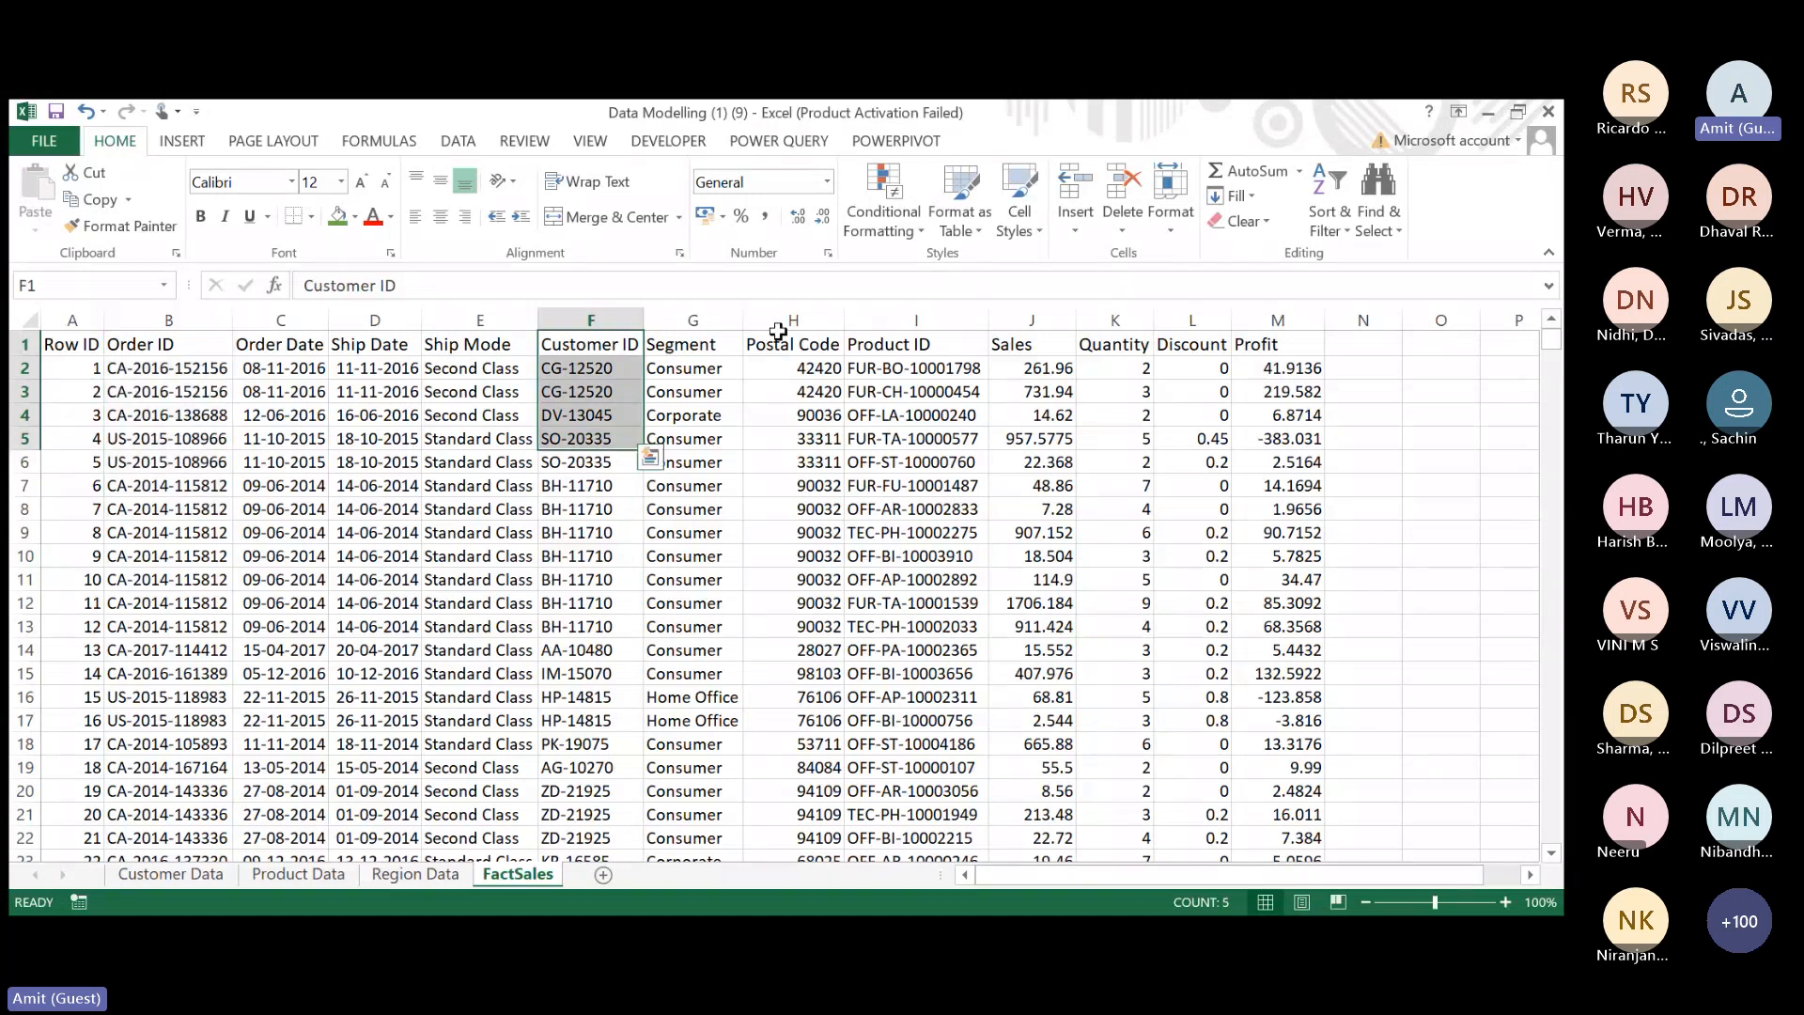
drag(778, 339, 772, 525)
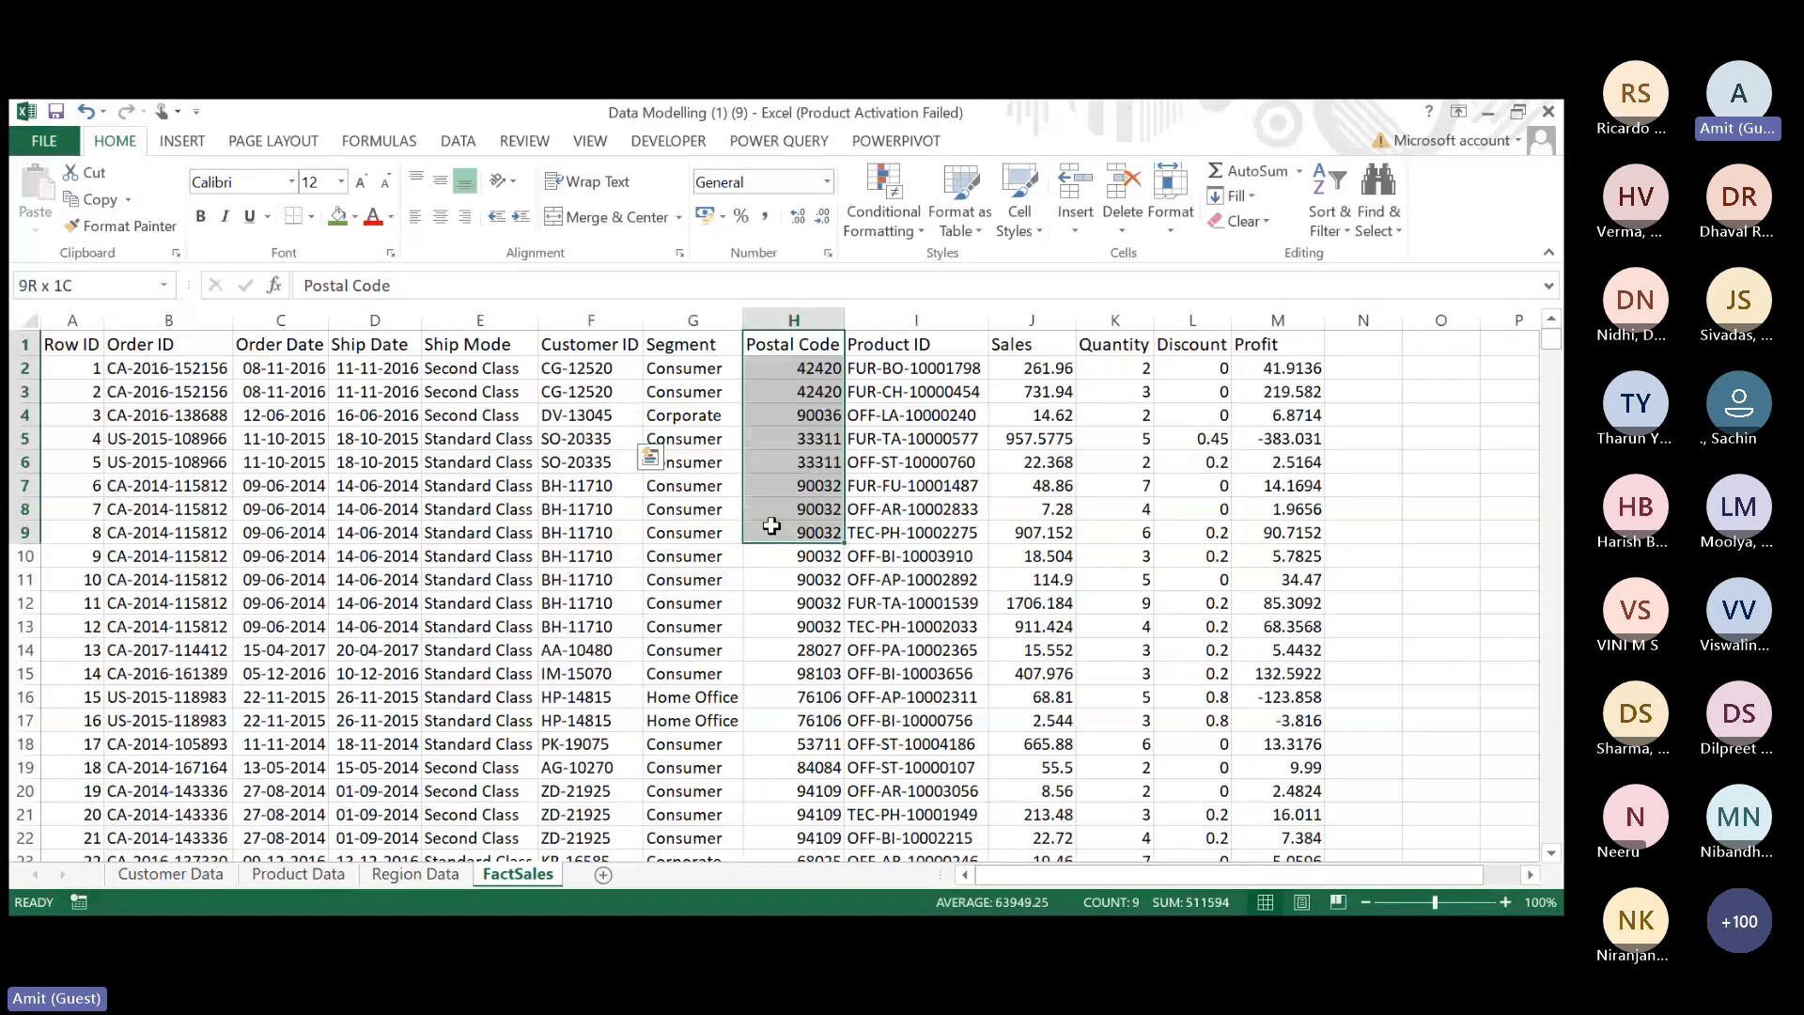
drag(916, 344, 916, 507)
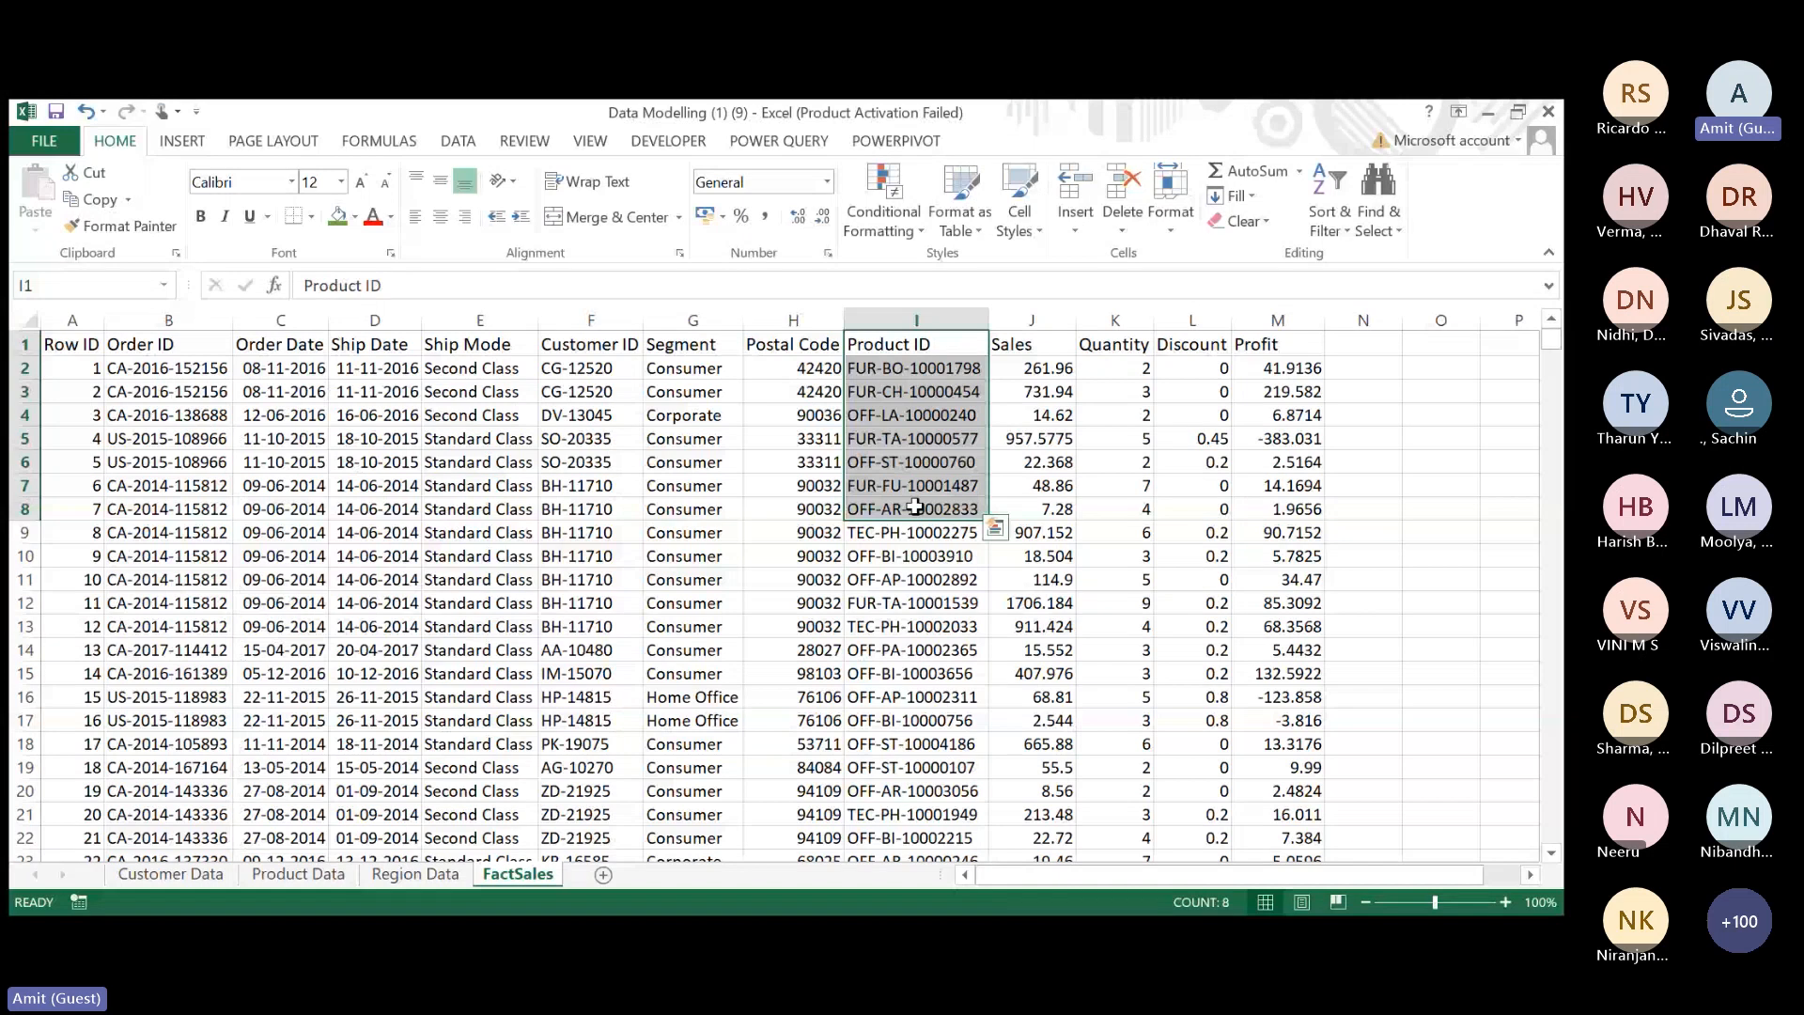
click(1143, 437)
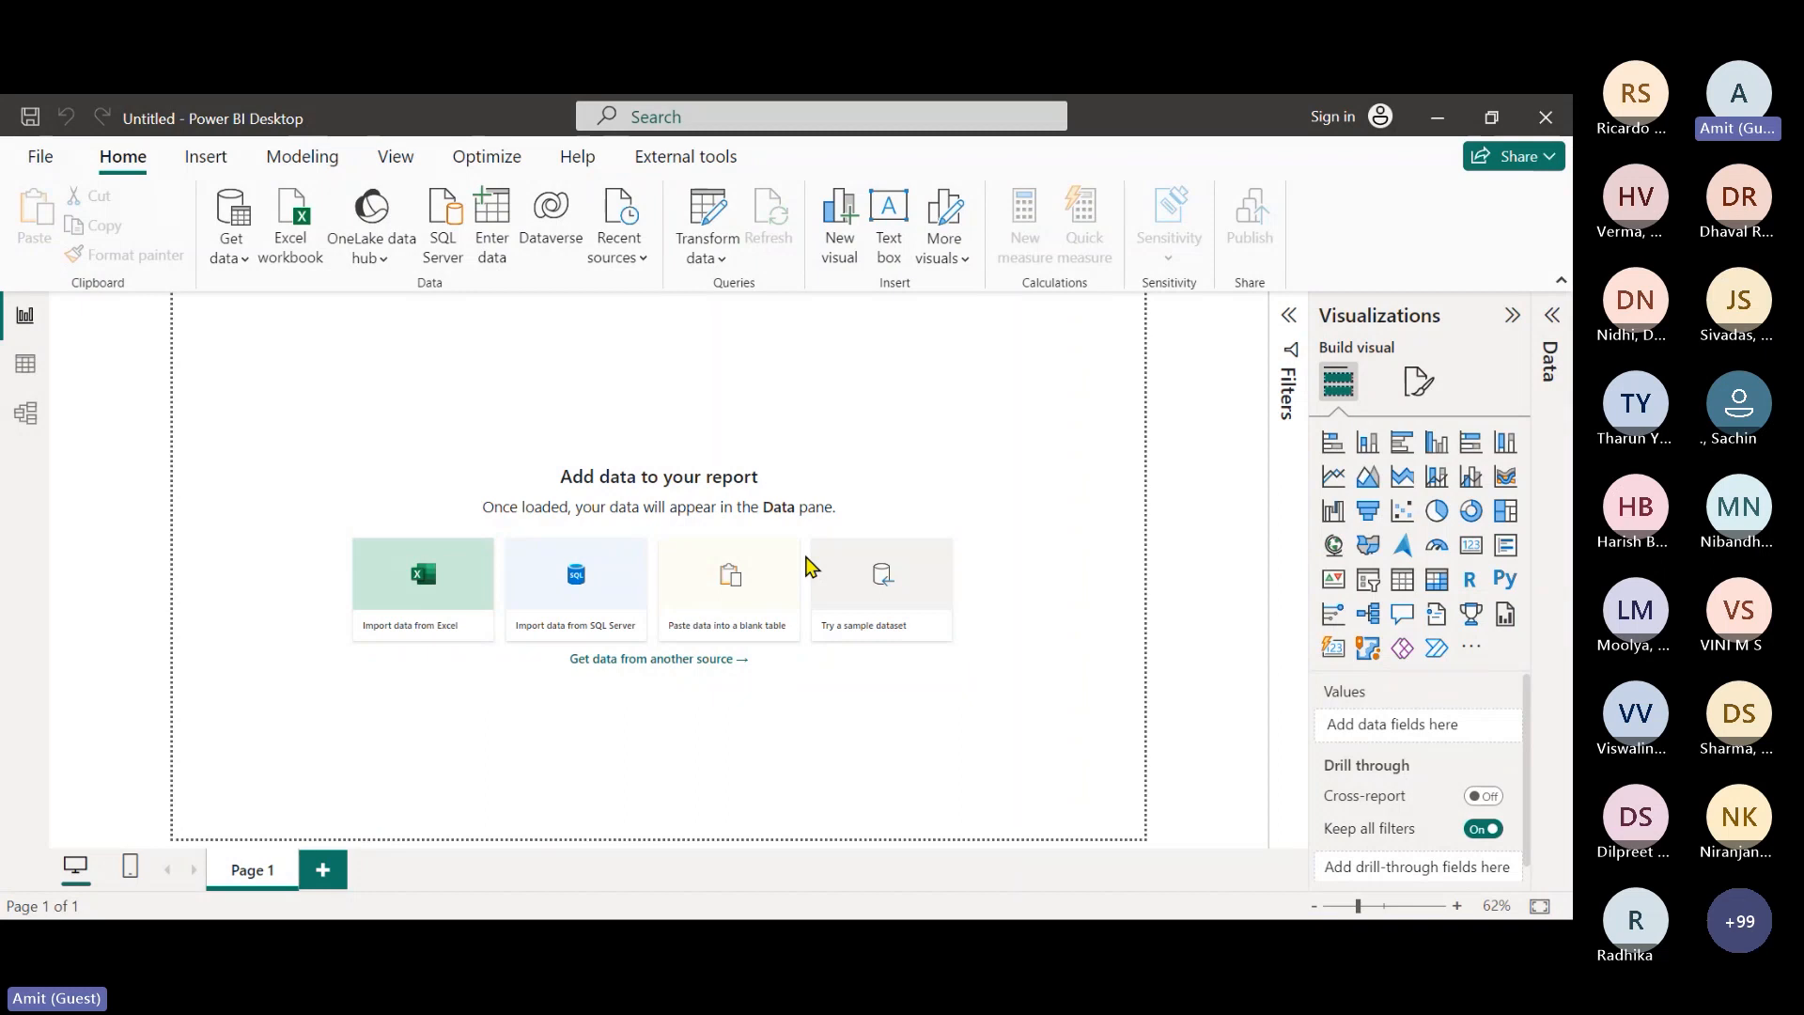
- Switch to Power BI Desktop and connect to the Excel workbook Data Modelling (1) (1).xlsx from Downloads
click(287, 246)
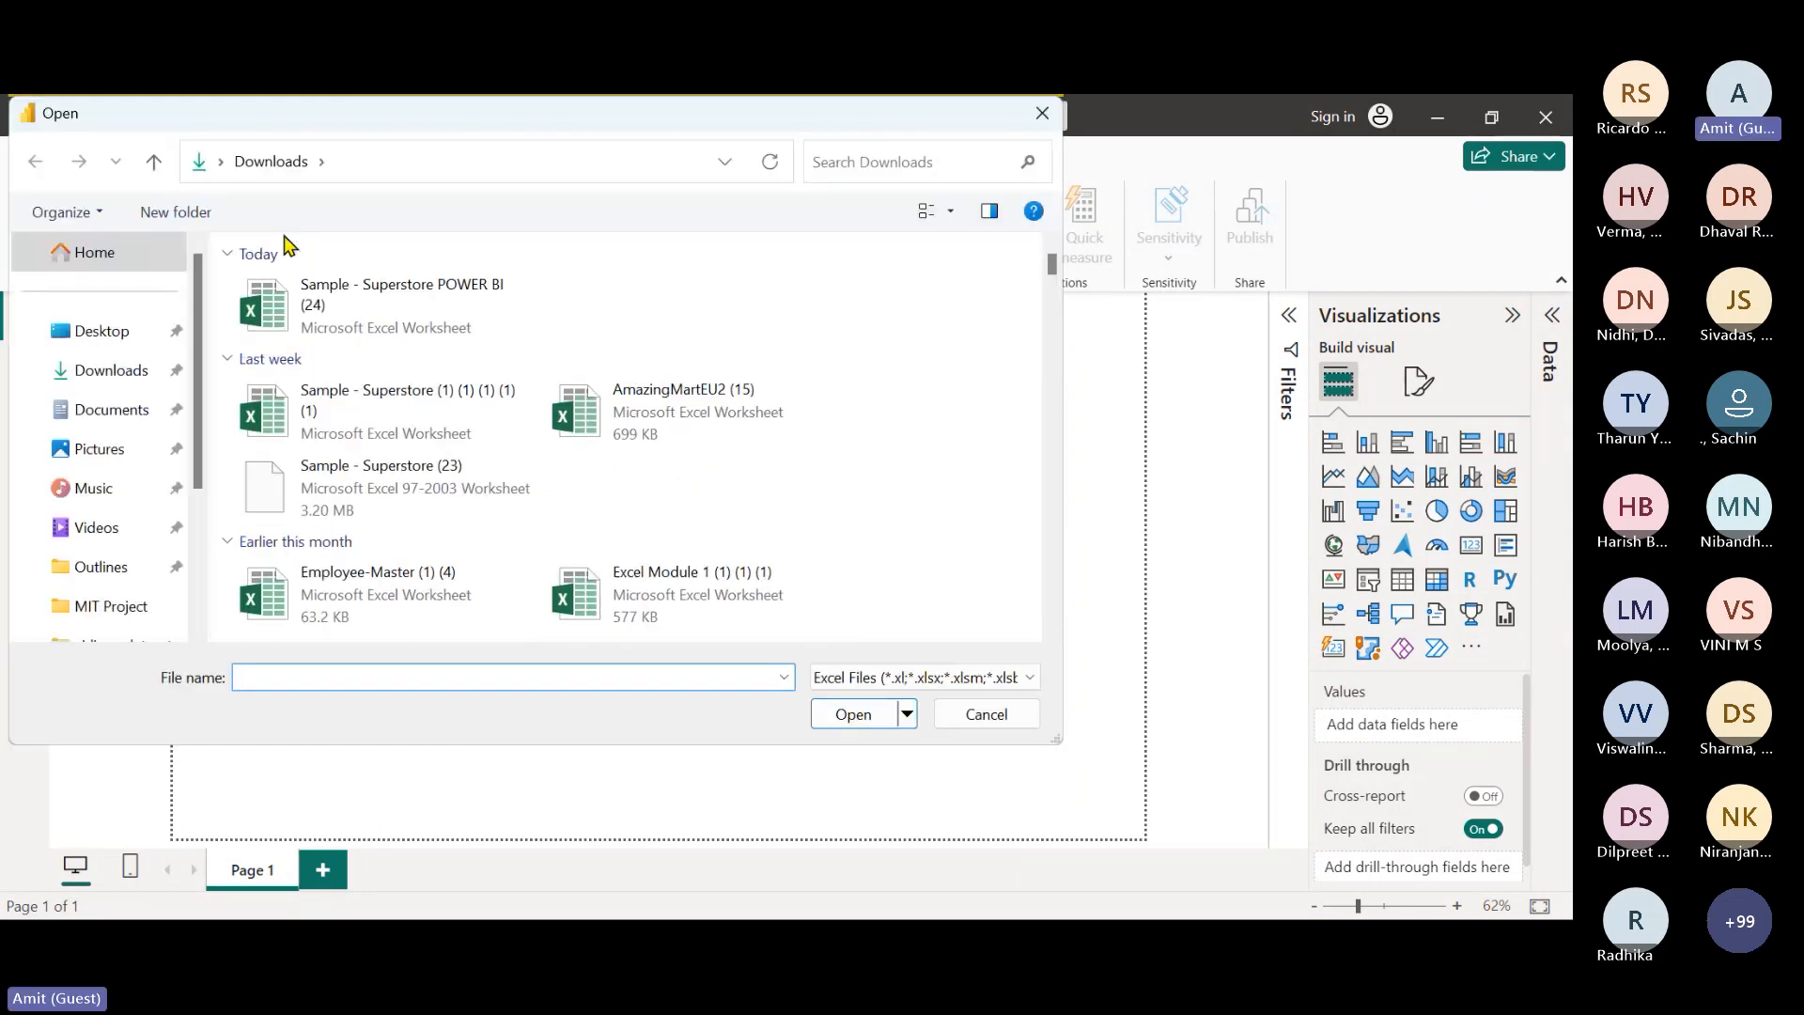
text(data)
key(Down)
key(Down)
key(Down)
key(Down)
key(Down)
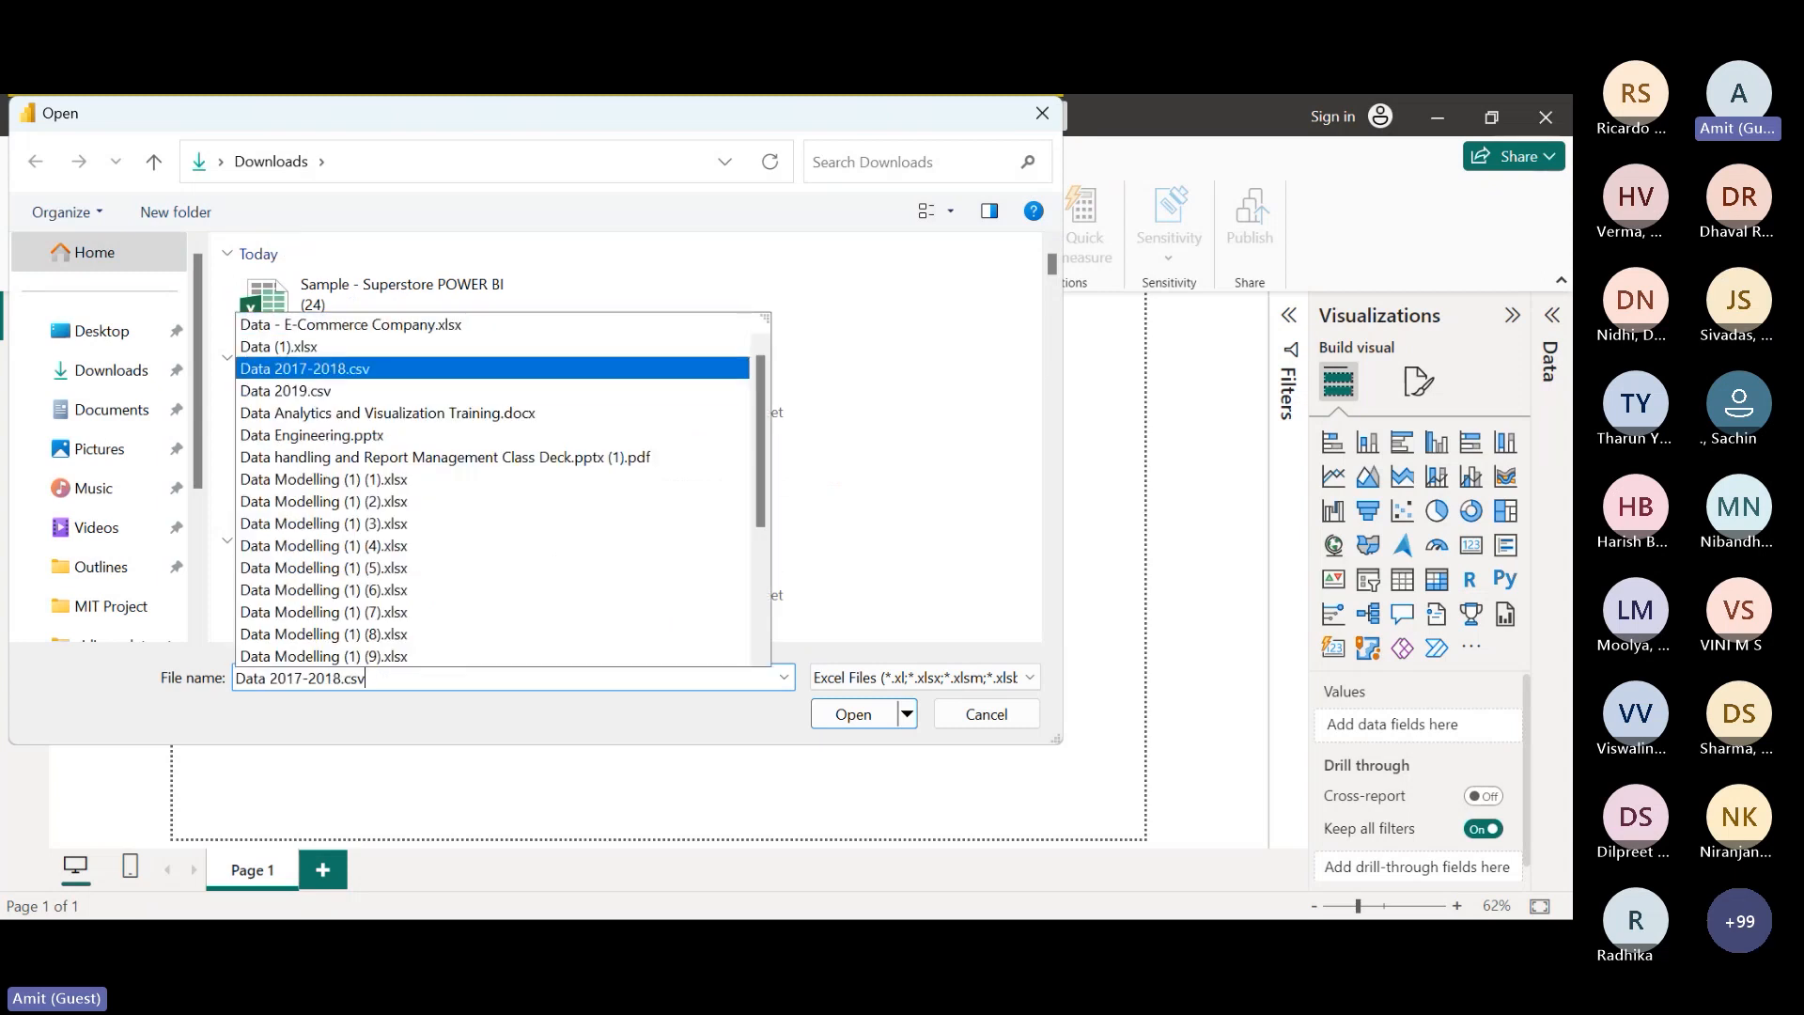
key(Down)
key(Down)
key(Down)
key(Return)
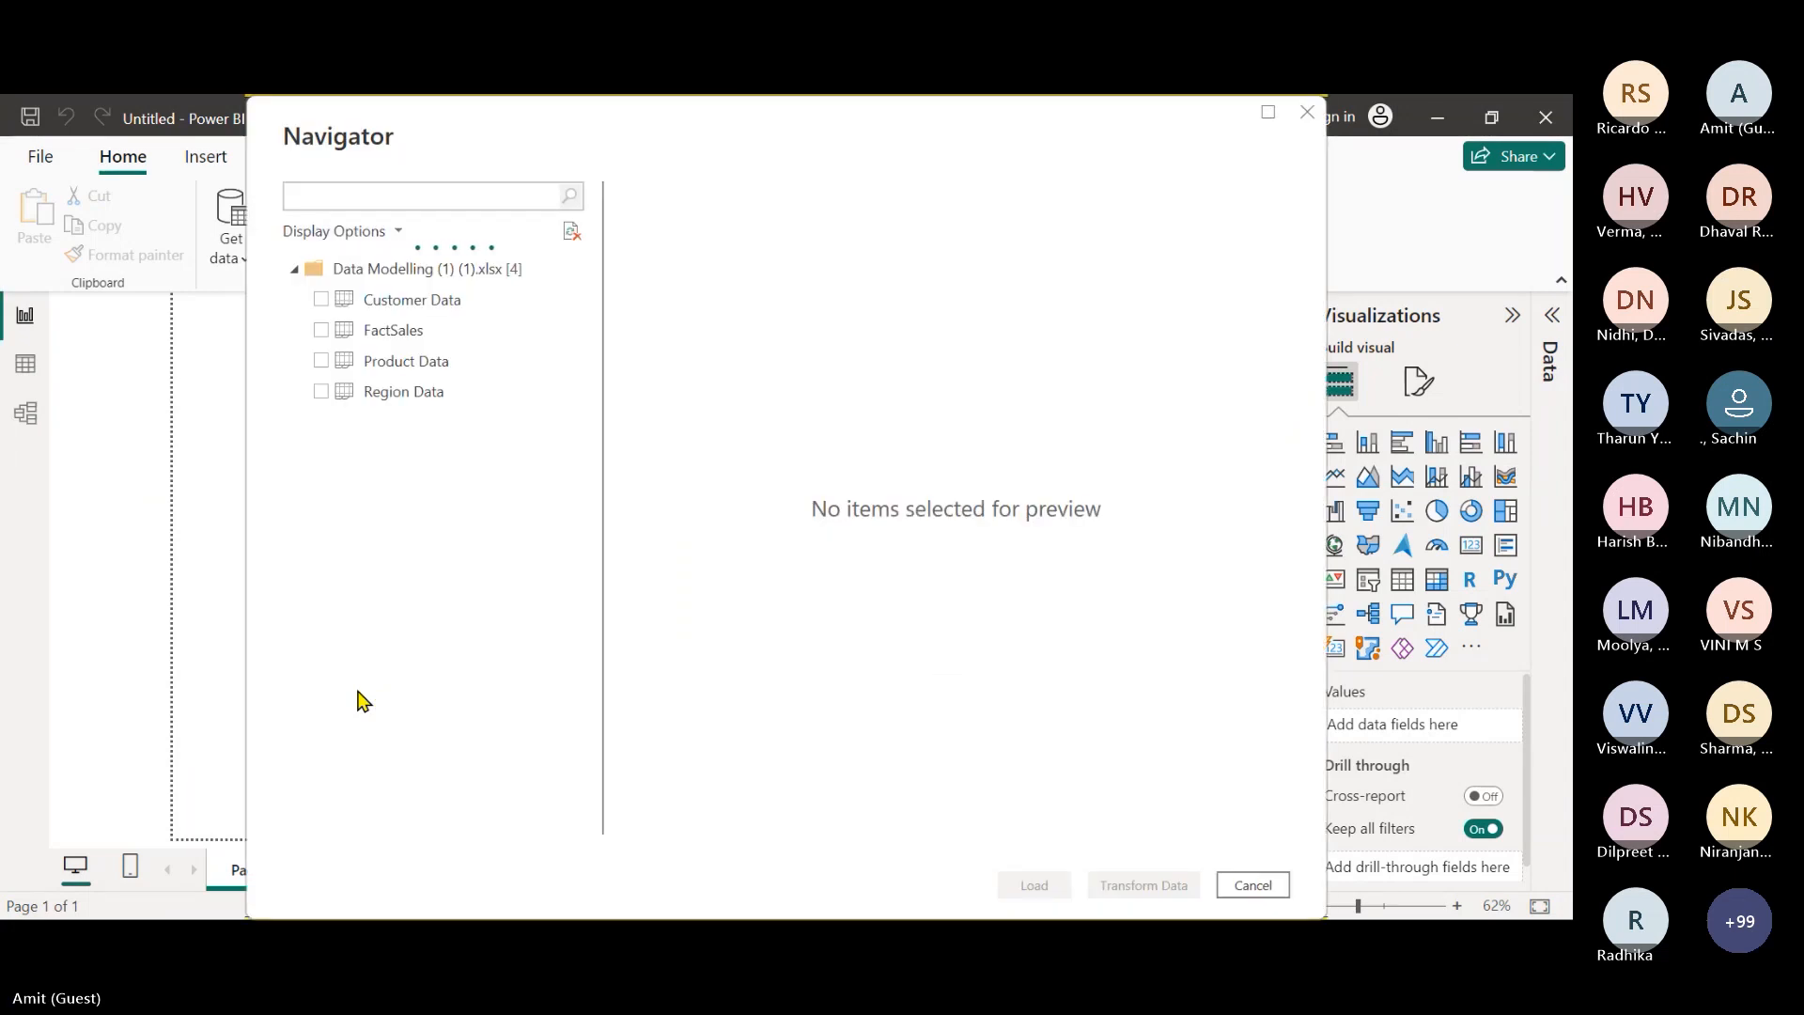
- Load the Customer Data, FactSales, Product Data and Region Data tables and apply the pending query changes
click(322, 301)
click(322, 330)
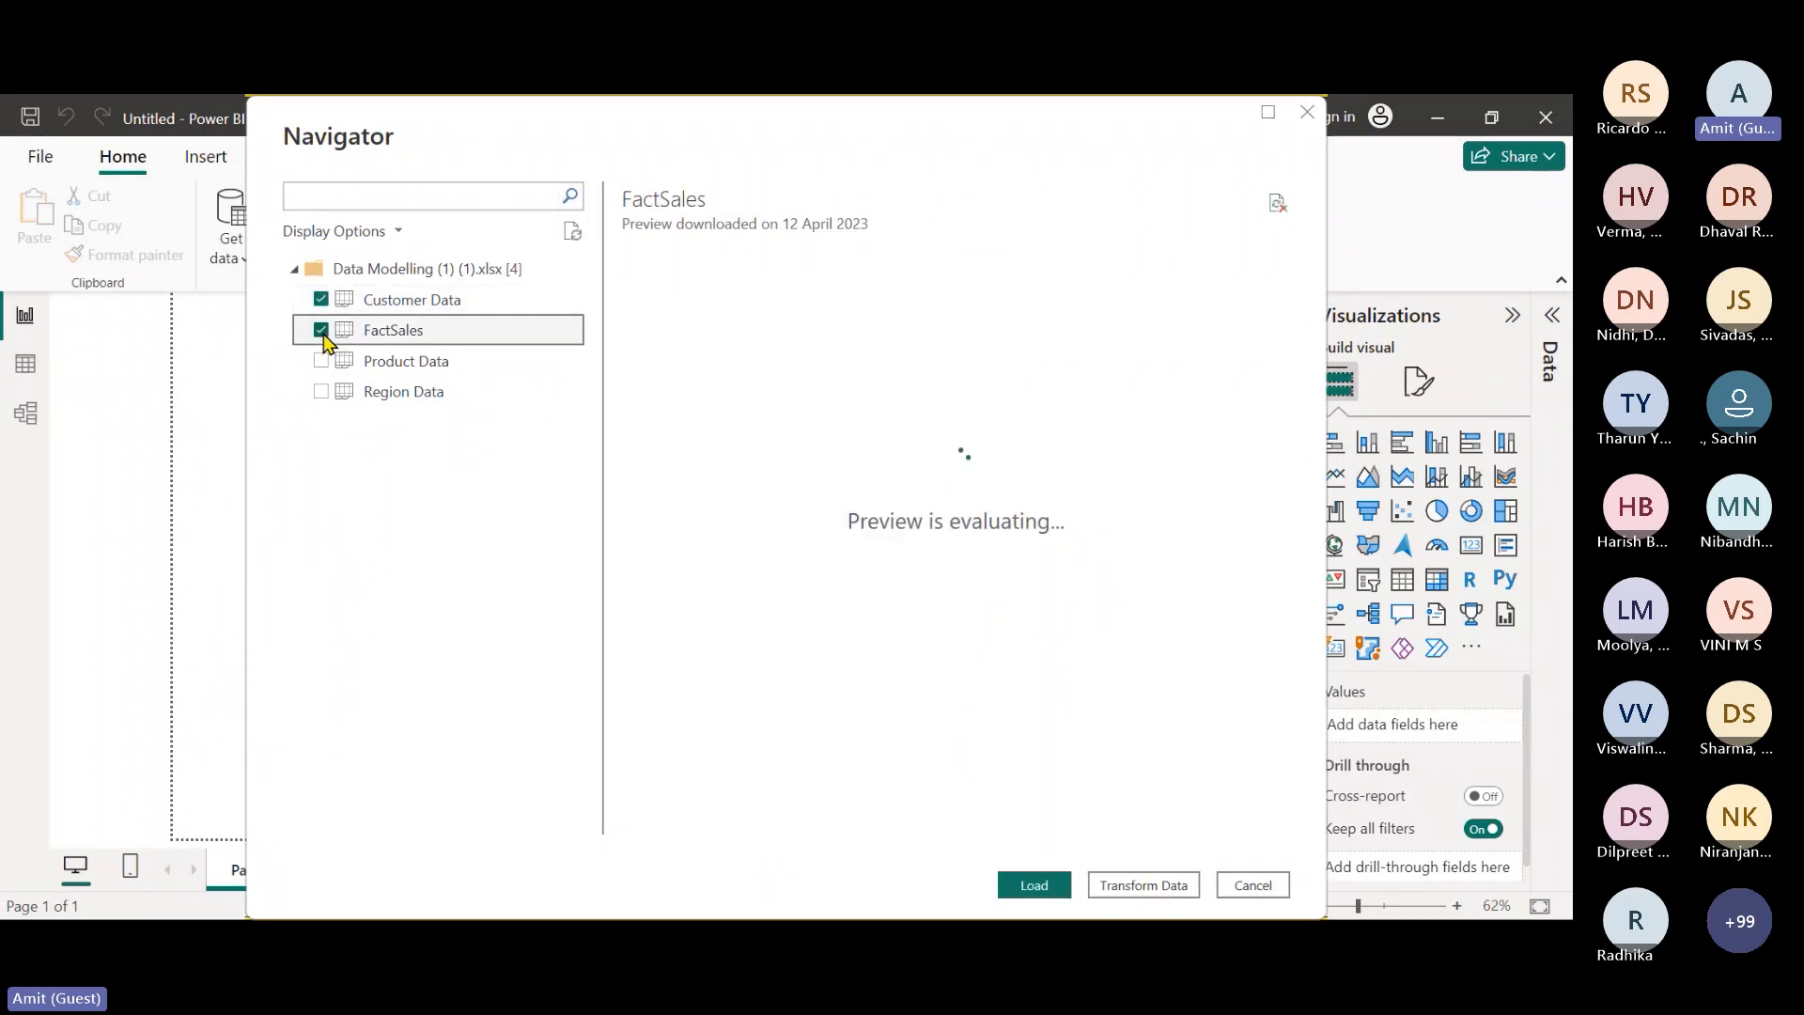
click(322, 361)
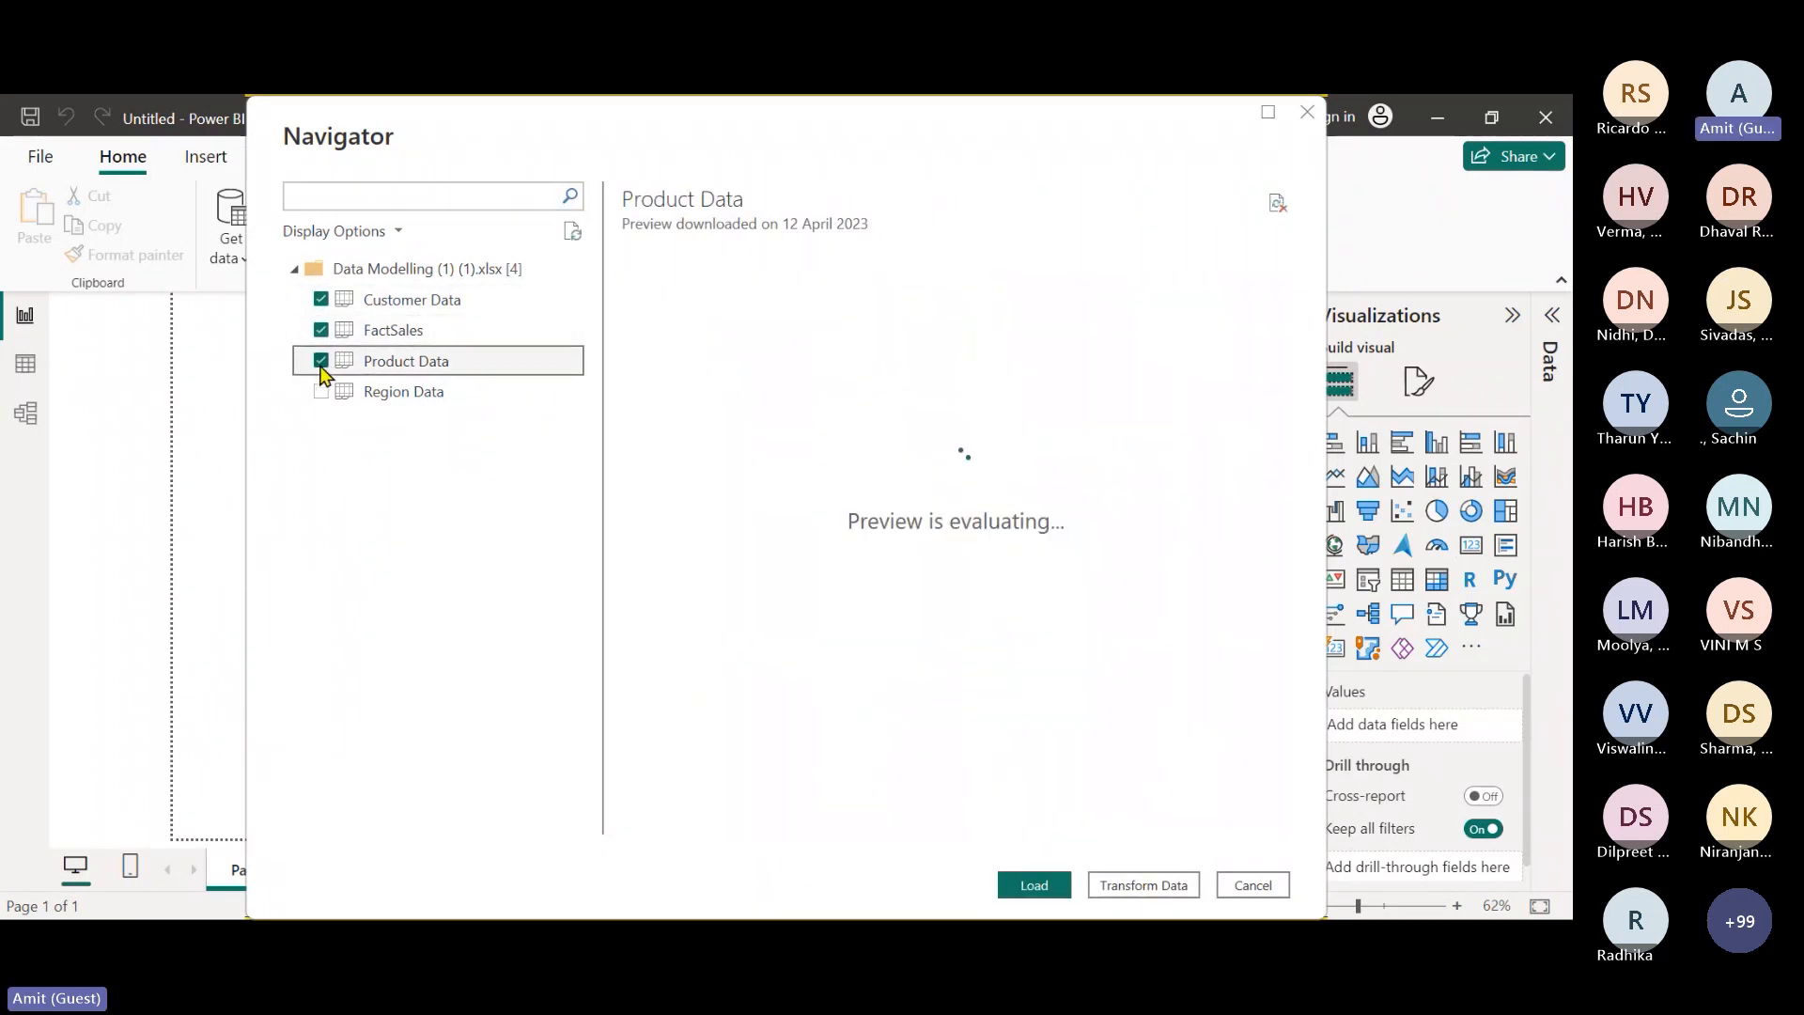
click(322, 391)
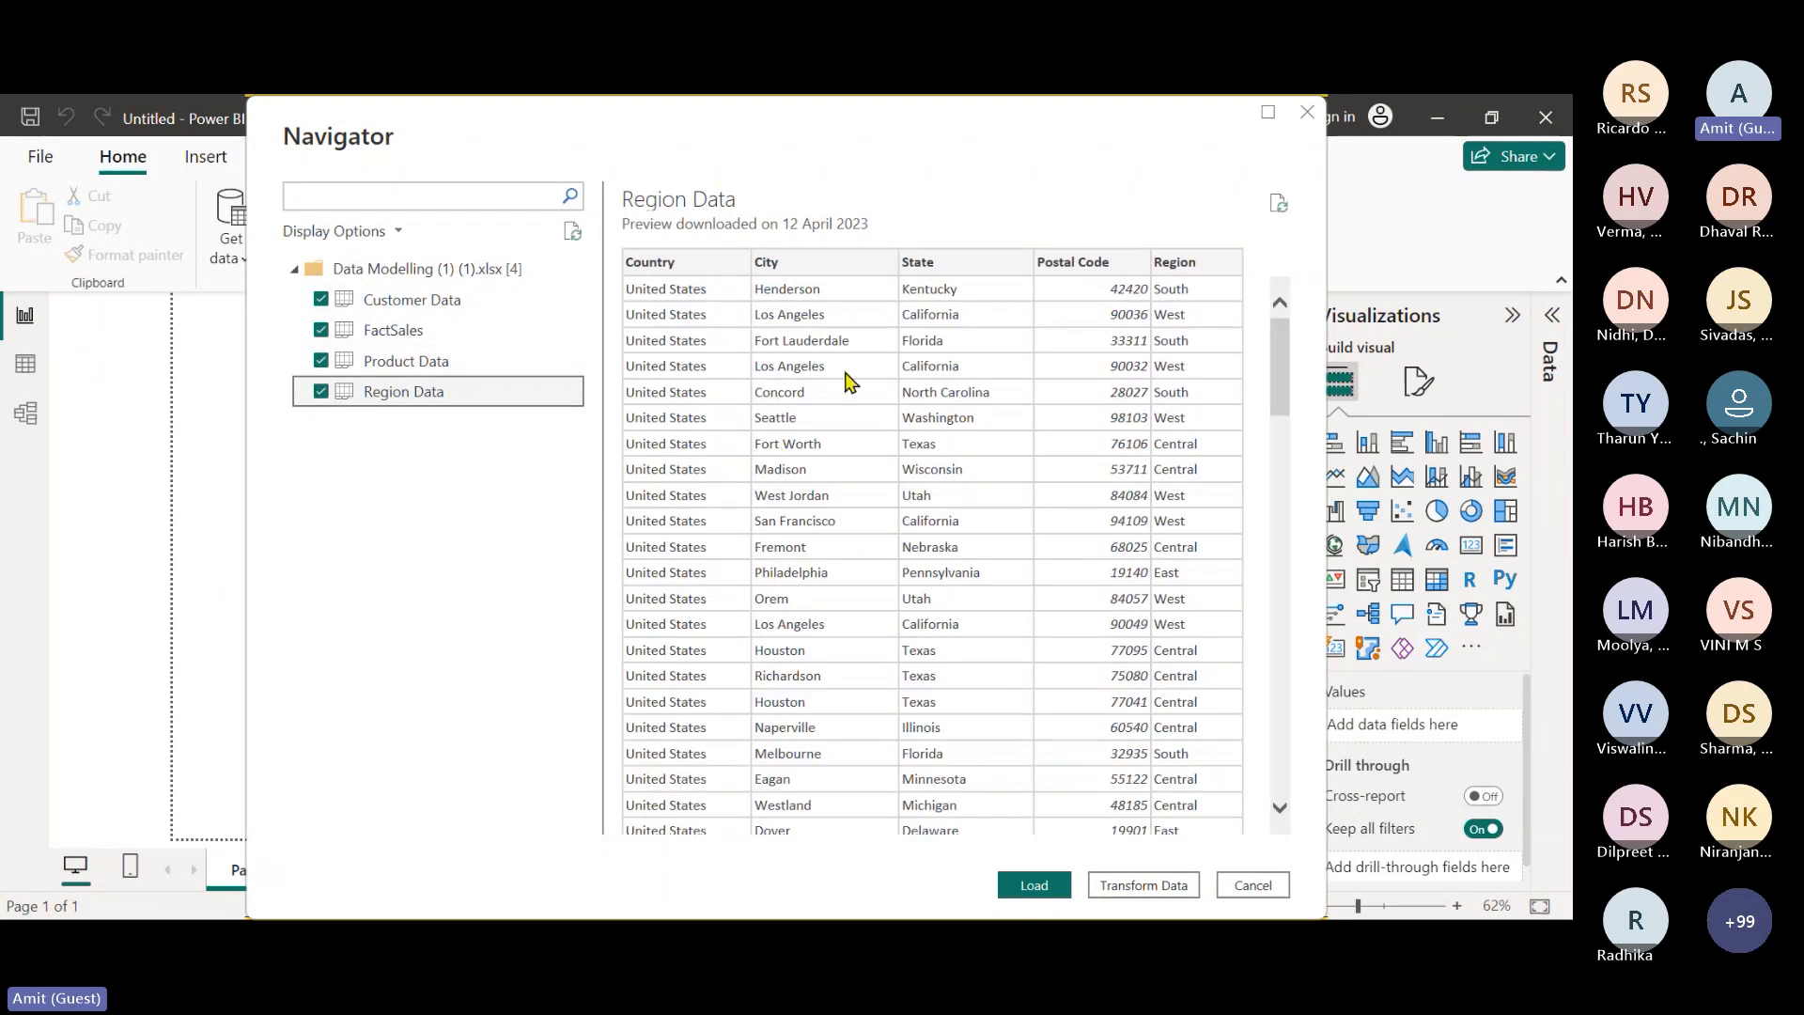
click(1037, 885)
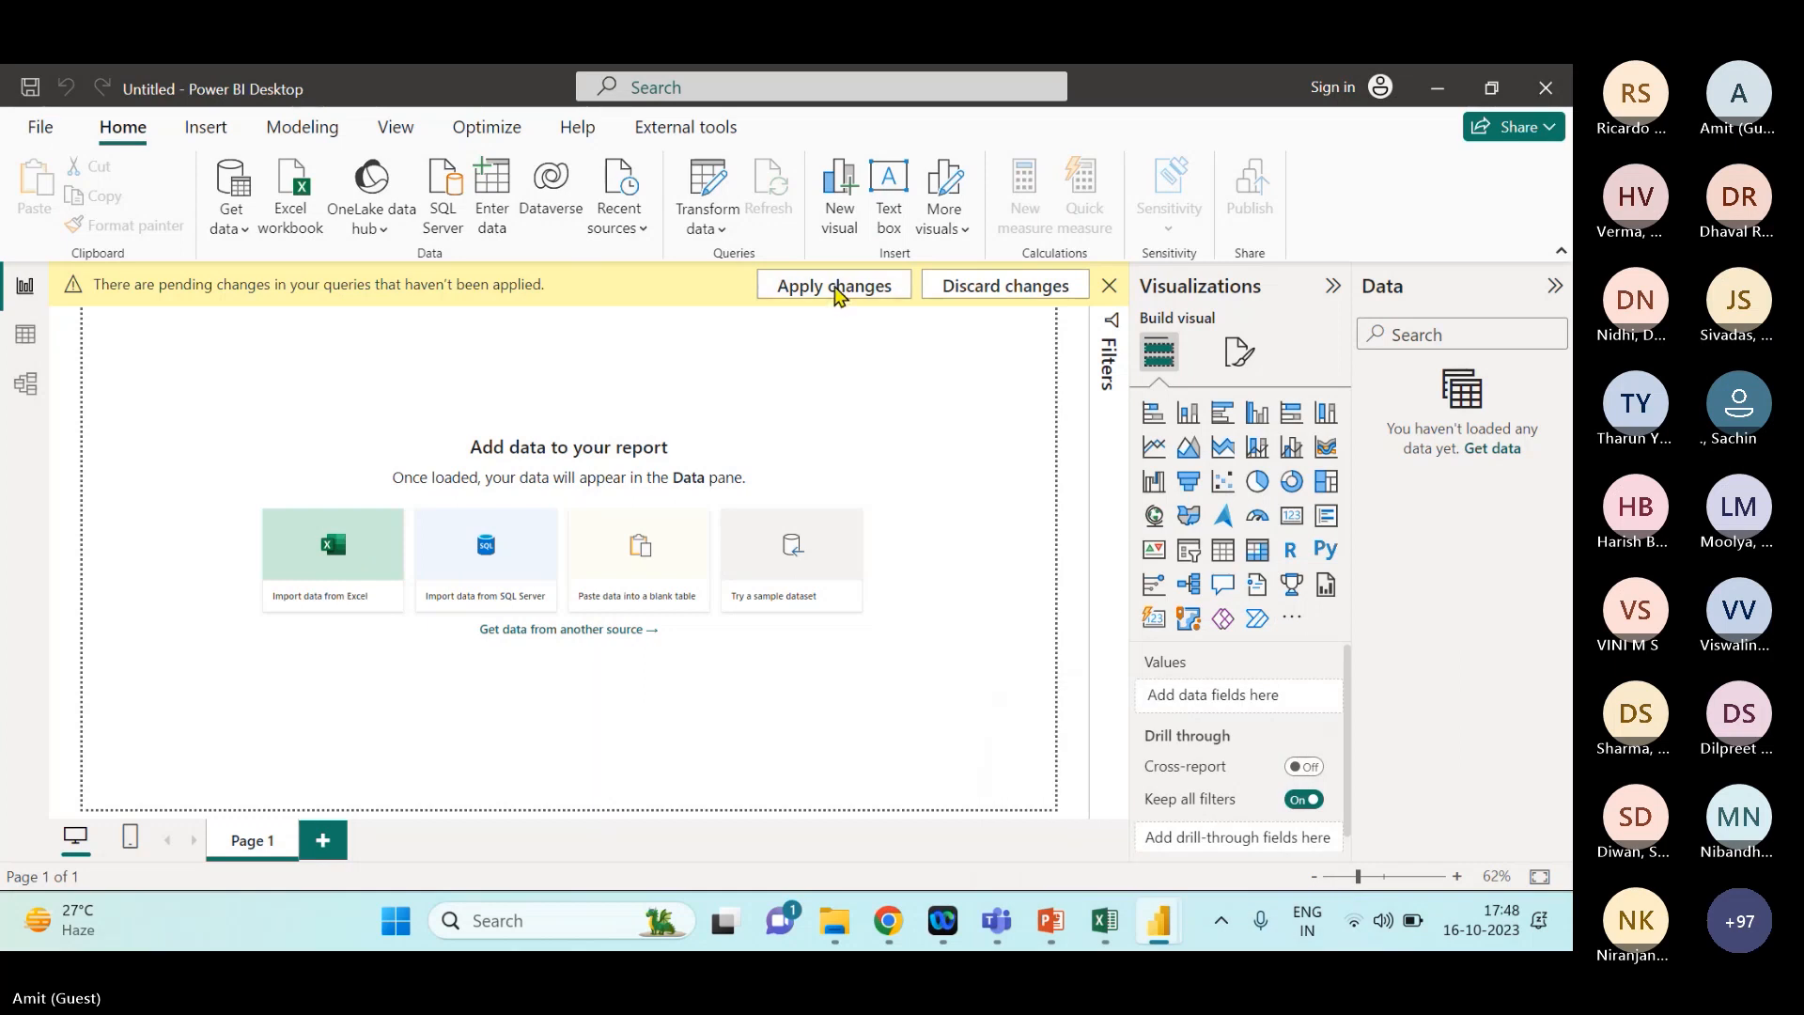
click(835, 294)
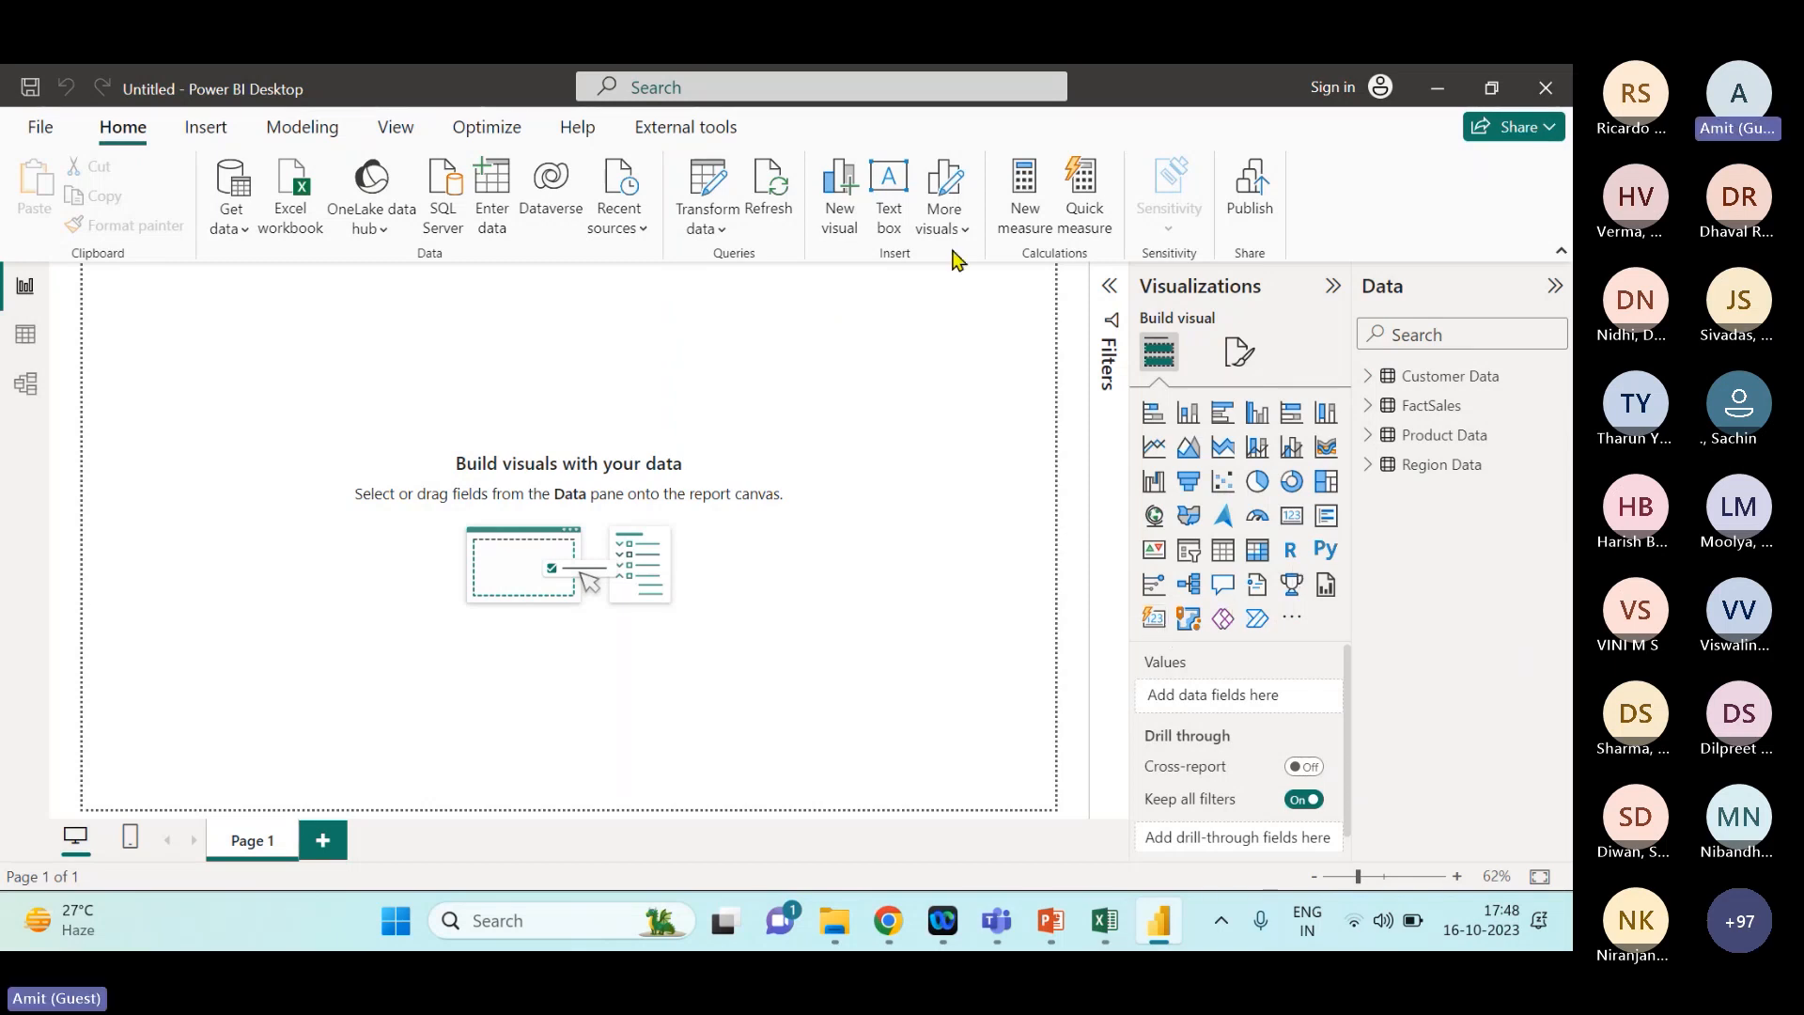
- Open the Power Query Editor and promote the first row to headers in the Customer Data and Product Data queries
click(700, 188)
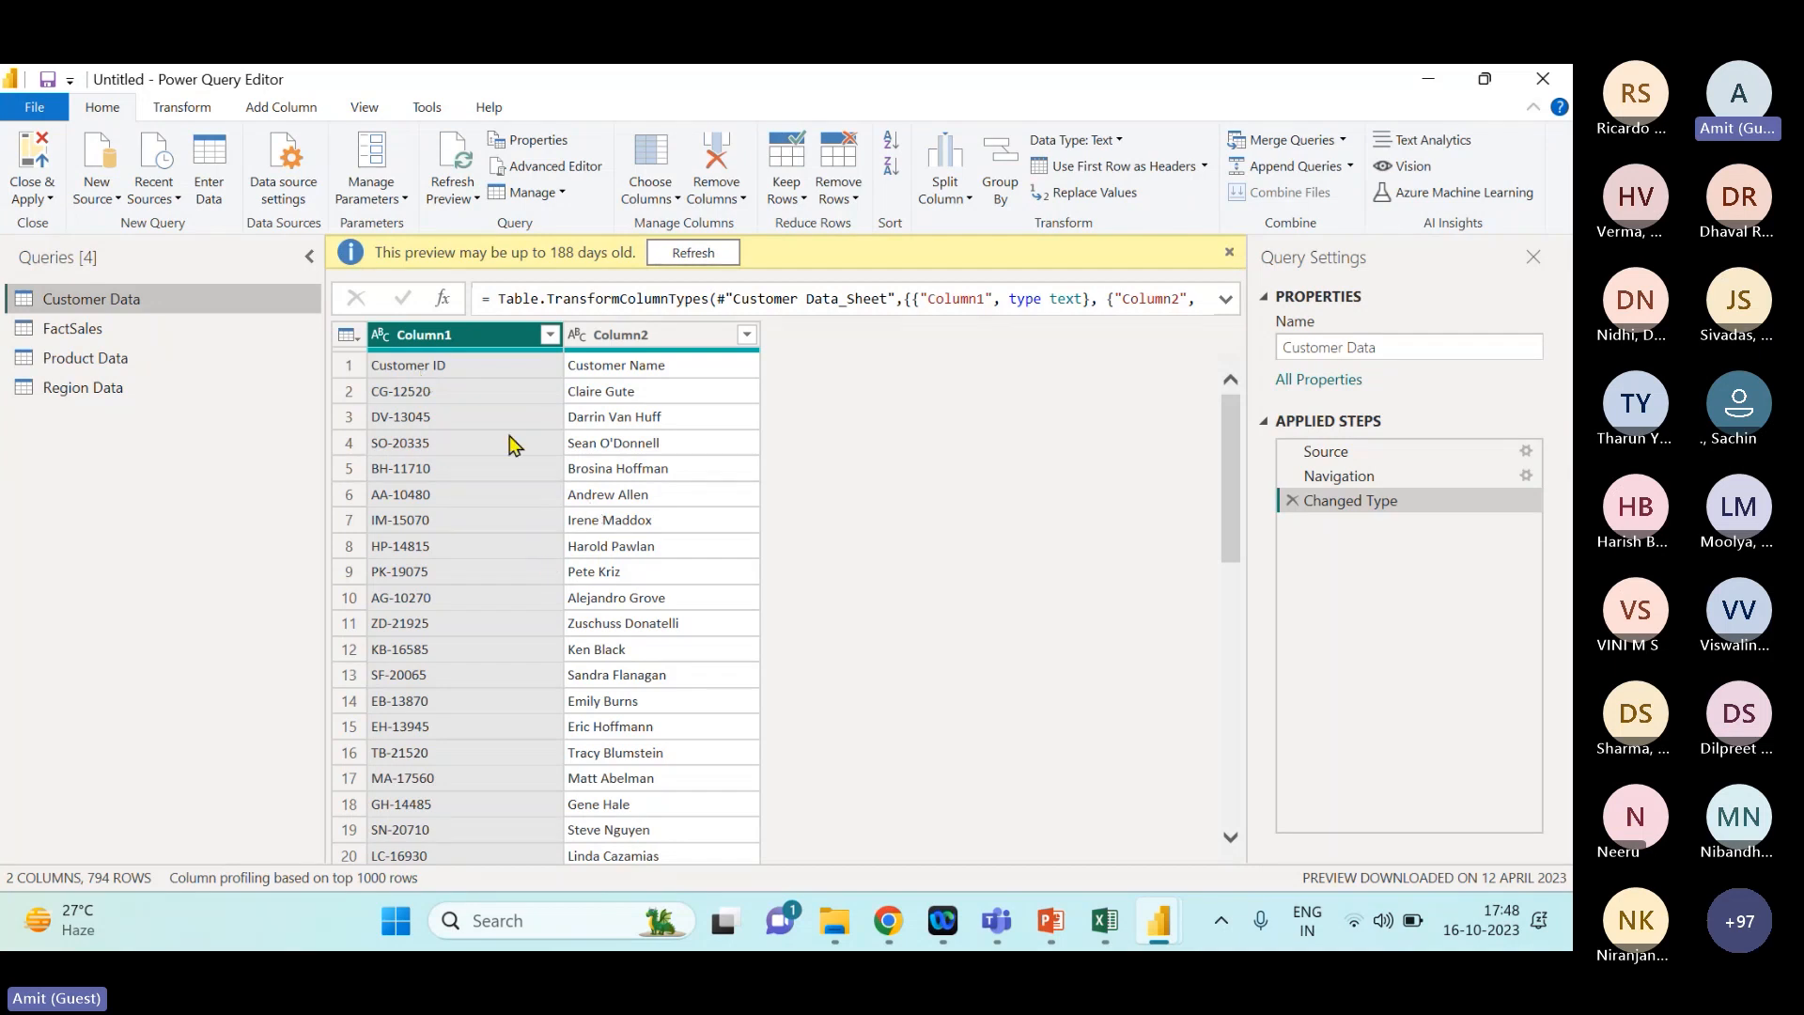
click(1105, 176)
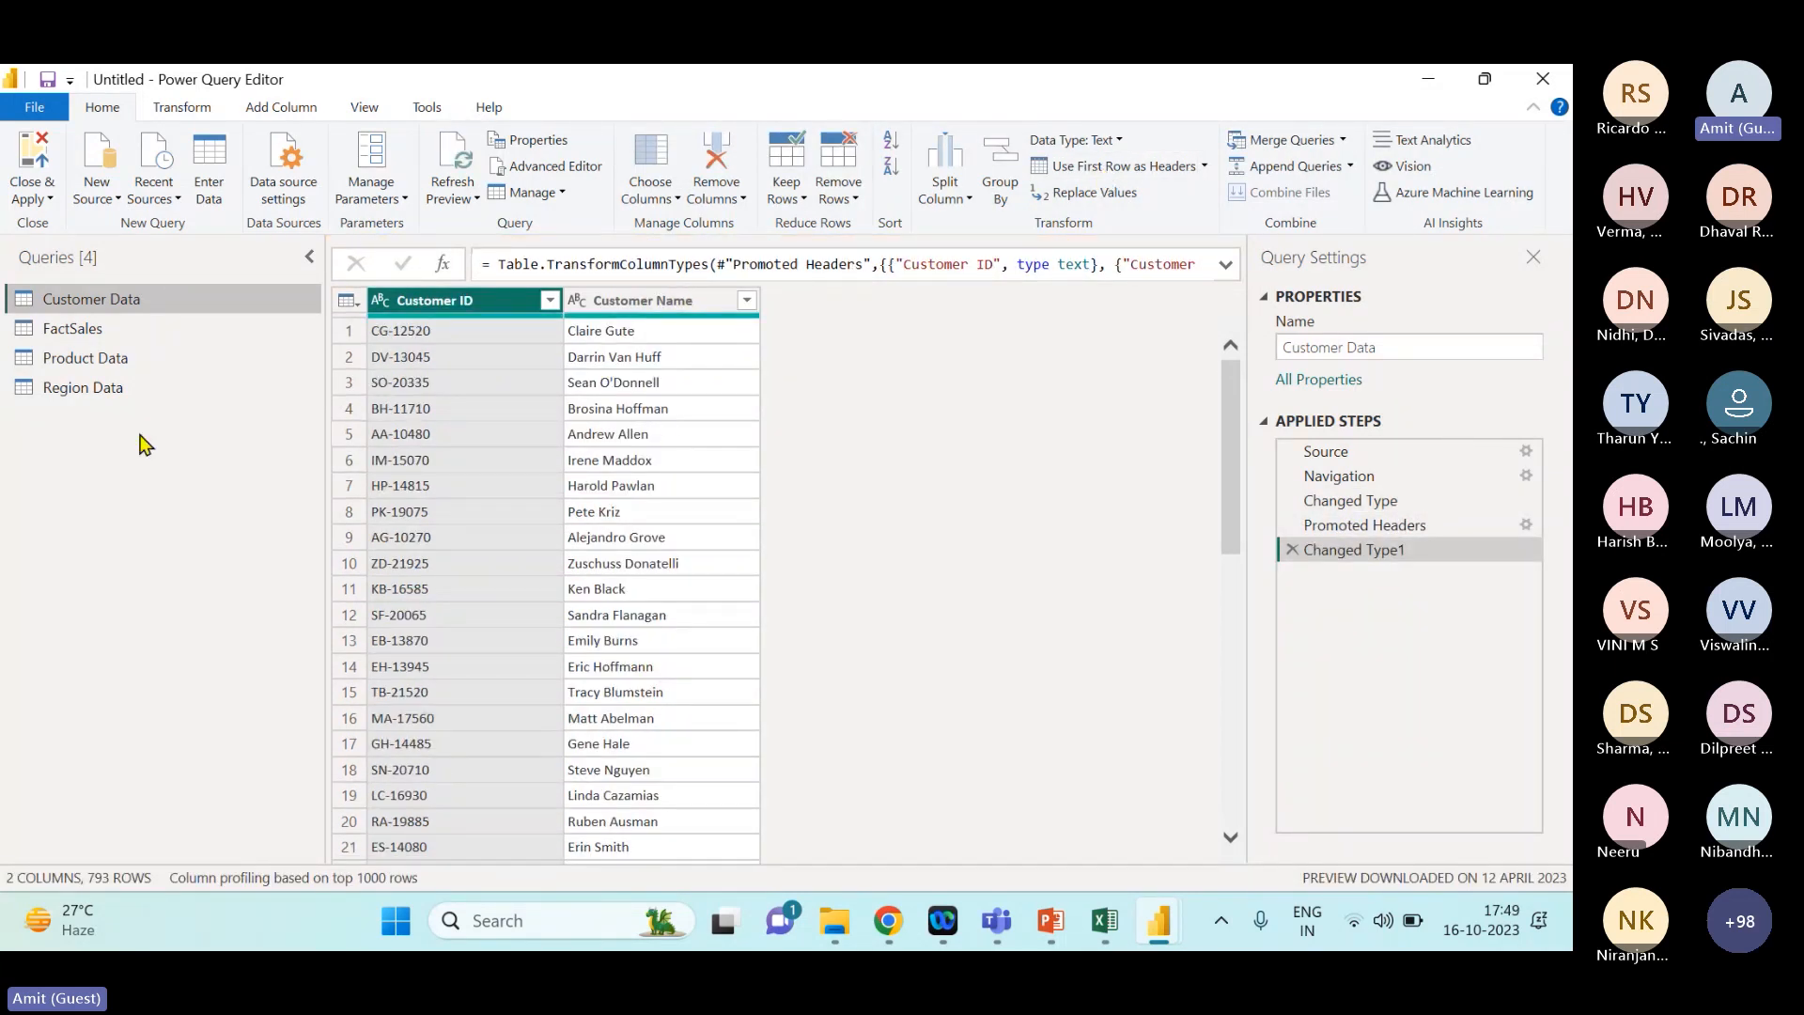
click(113, 358)
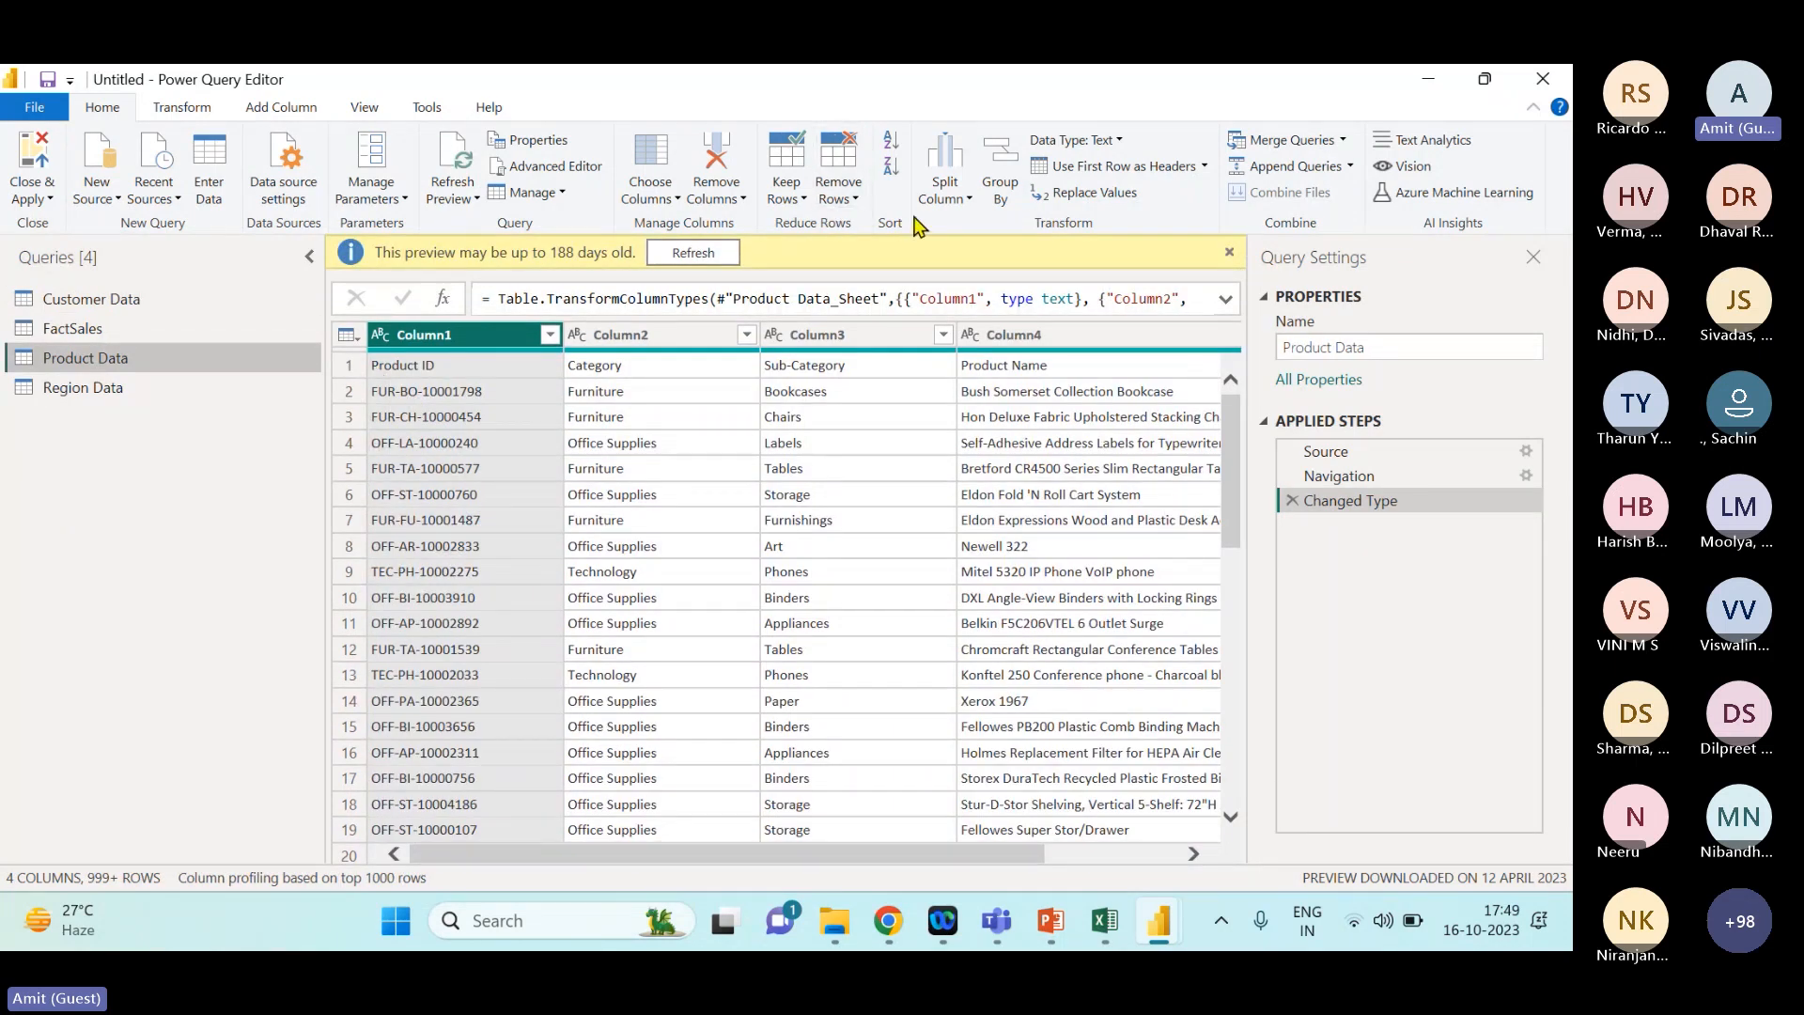
click(1081, 171)
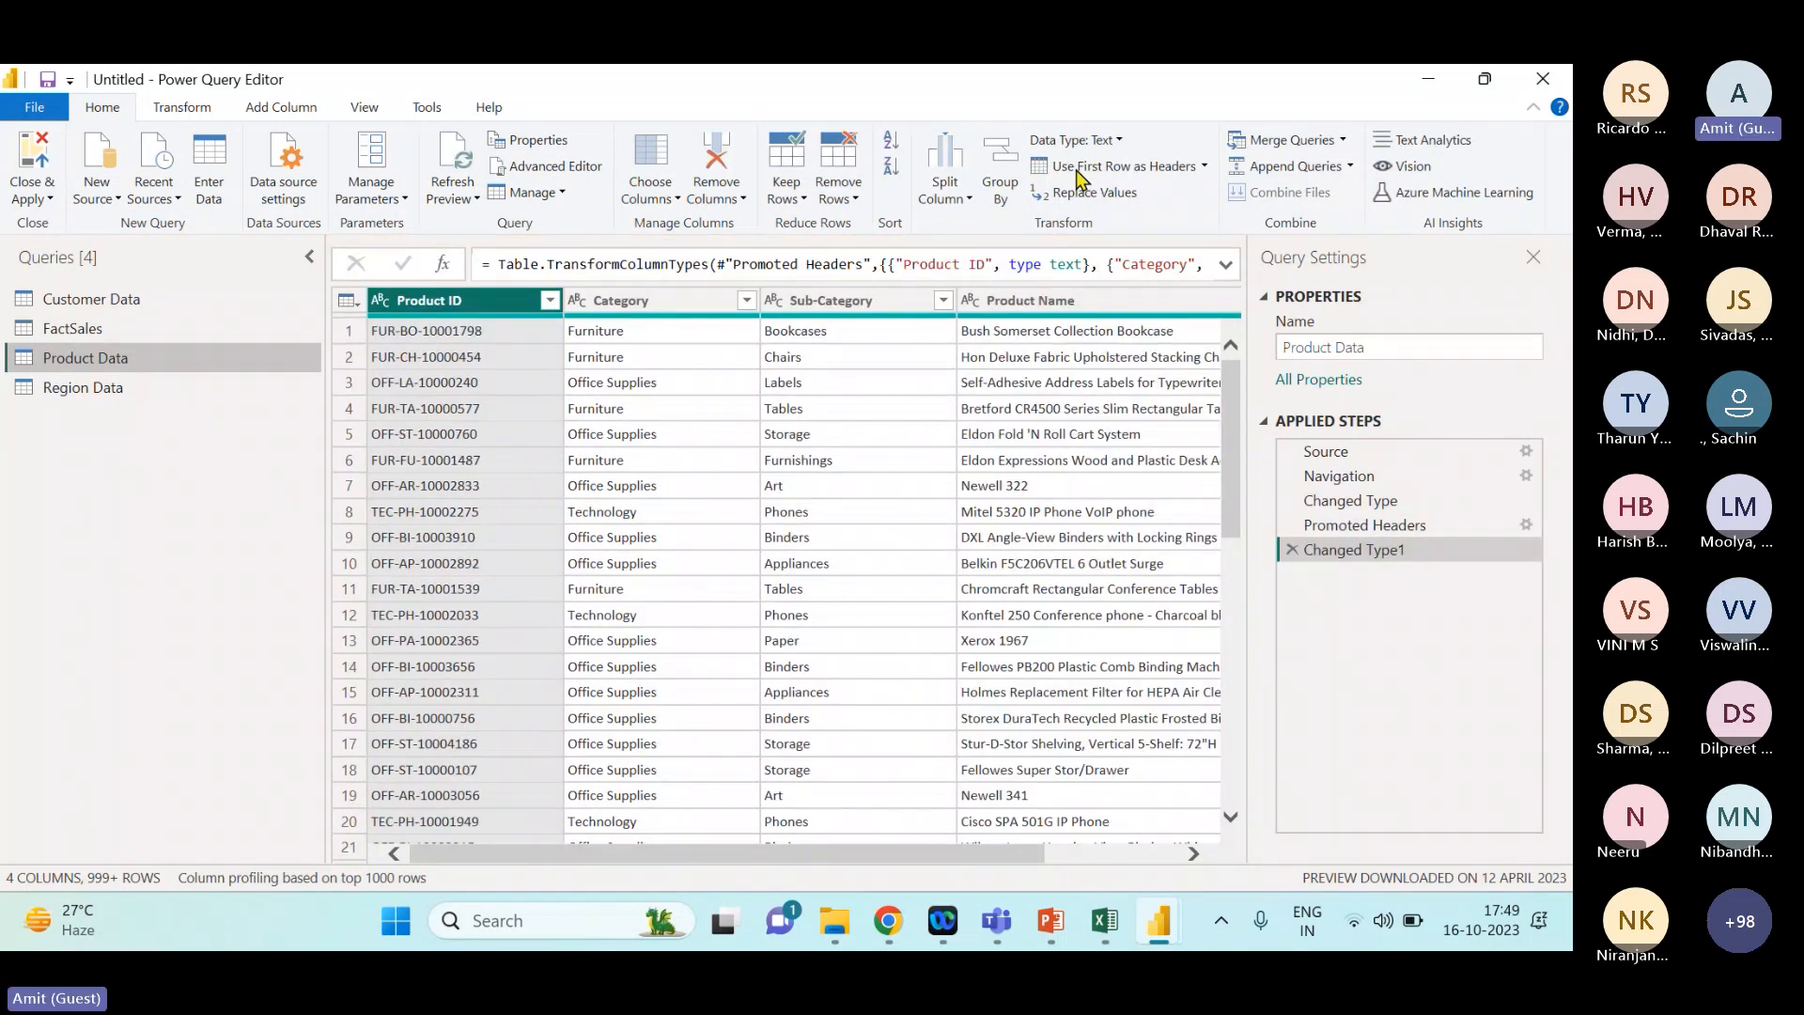
- Check the Teams meeting chat, return to the Power Query Editor and close it with the header changes applied
key(alt+Tab)
click(988, 132)
key(alt+Tab)
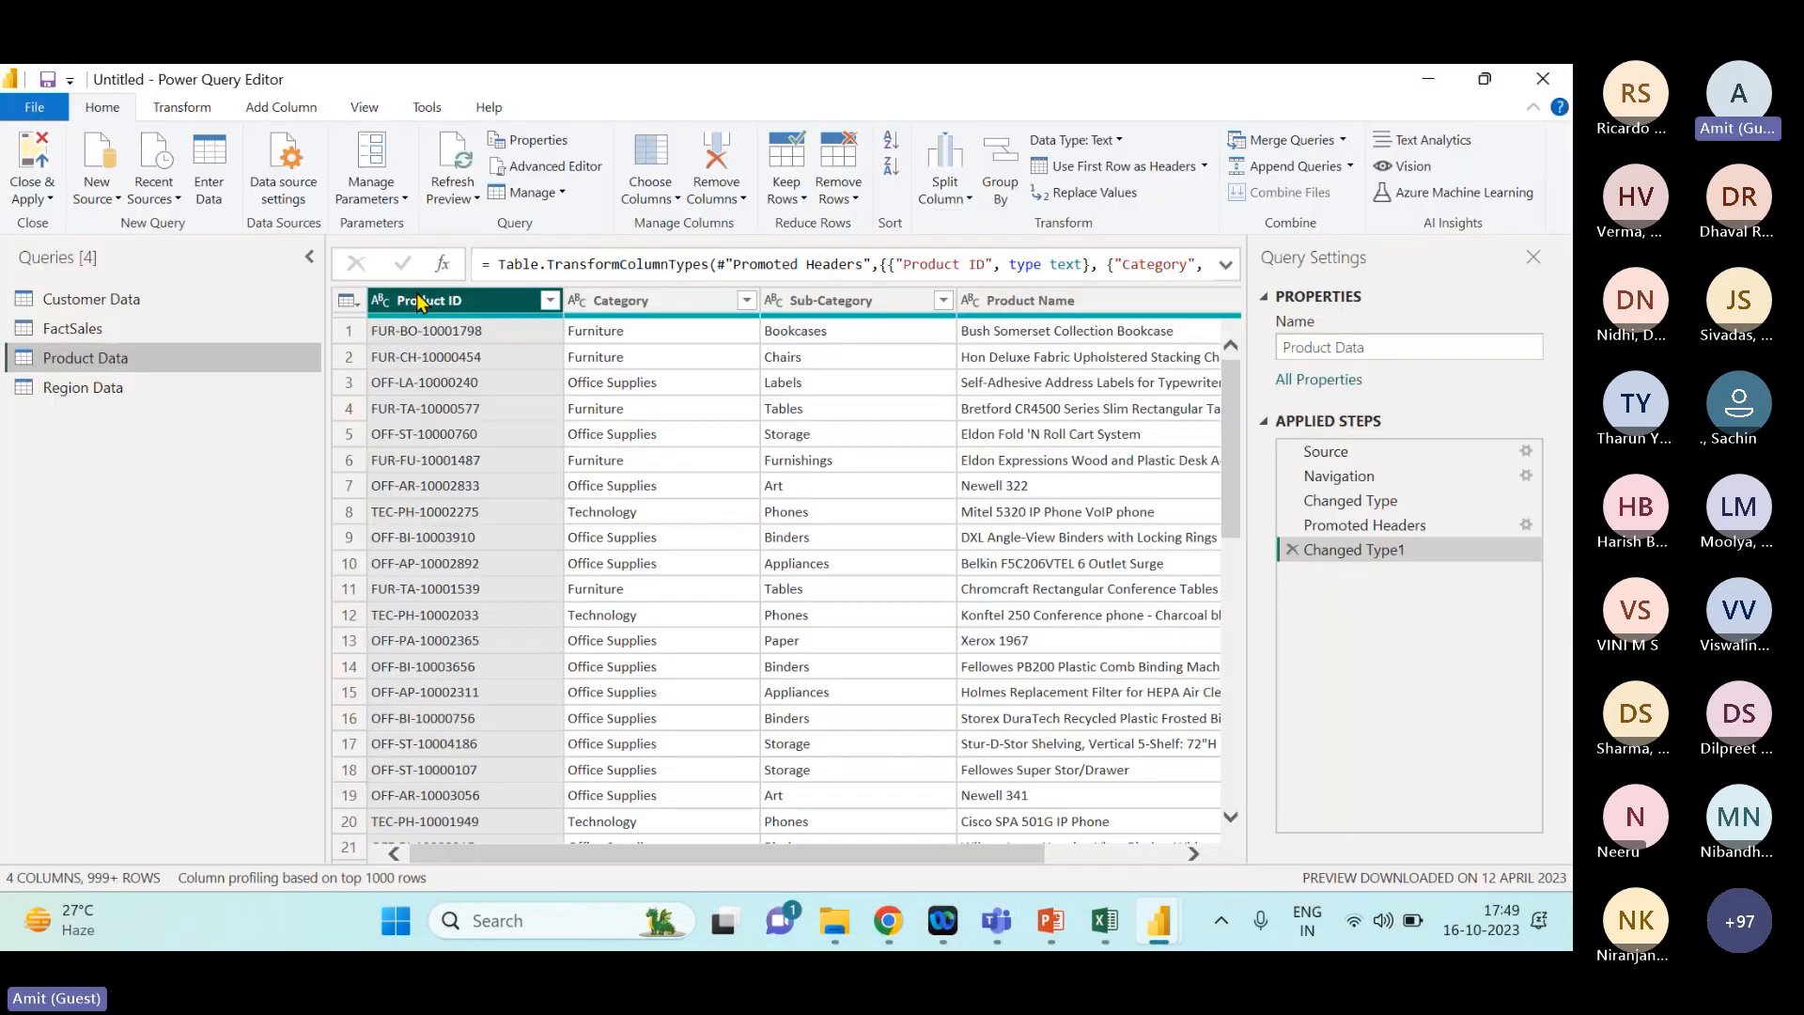
click(33, 196)
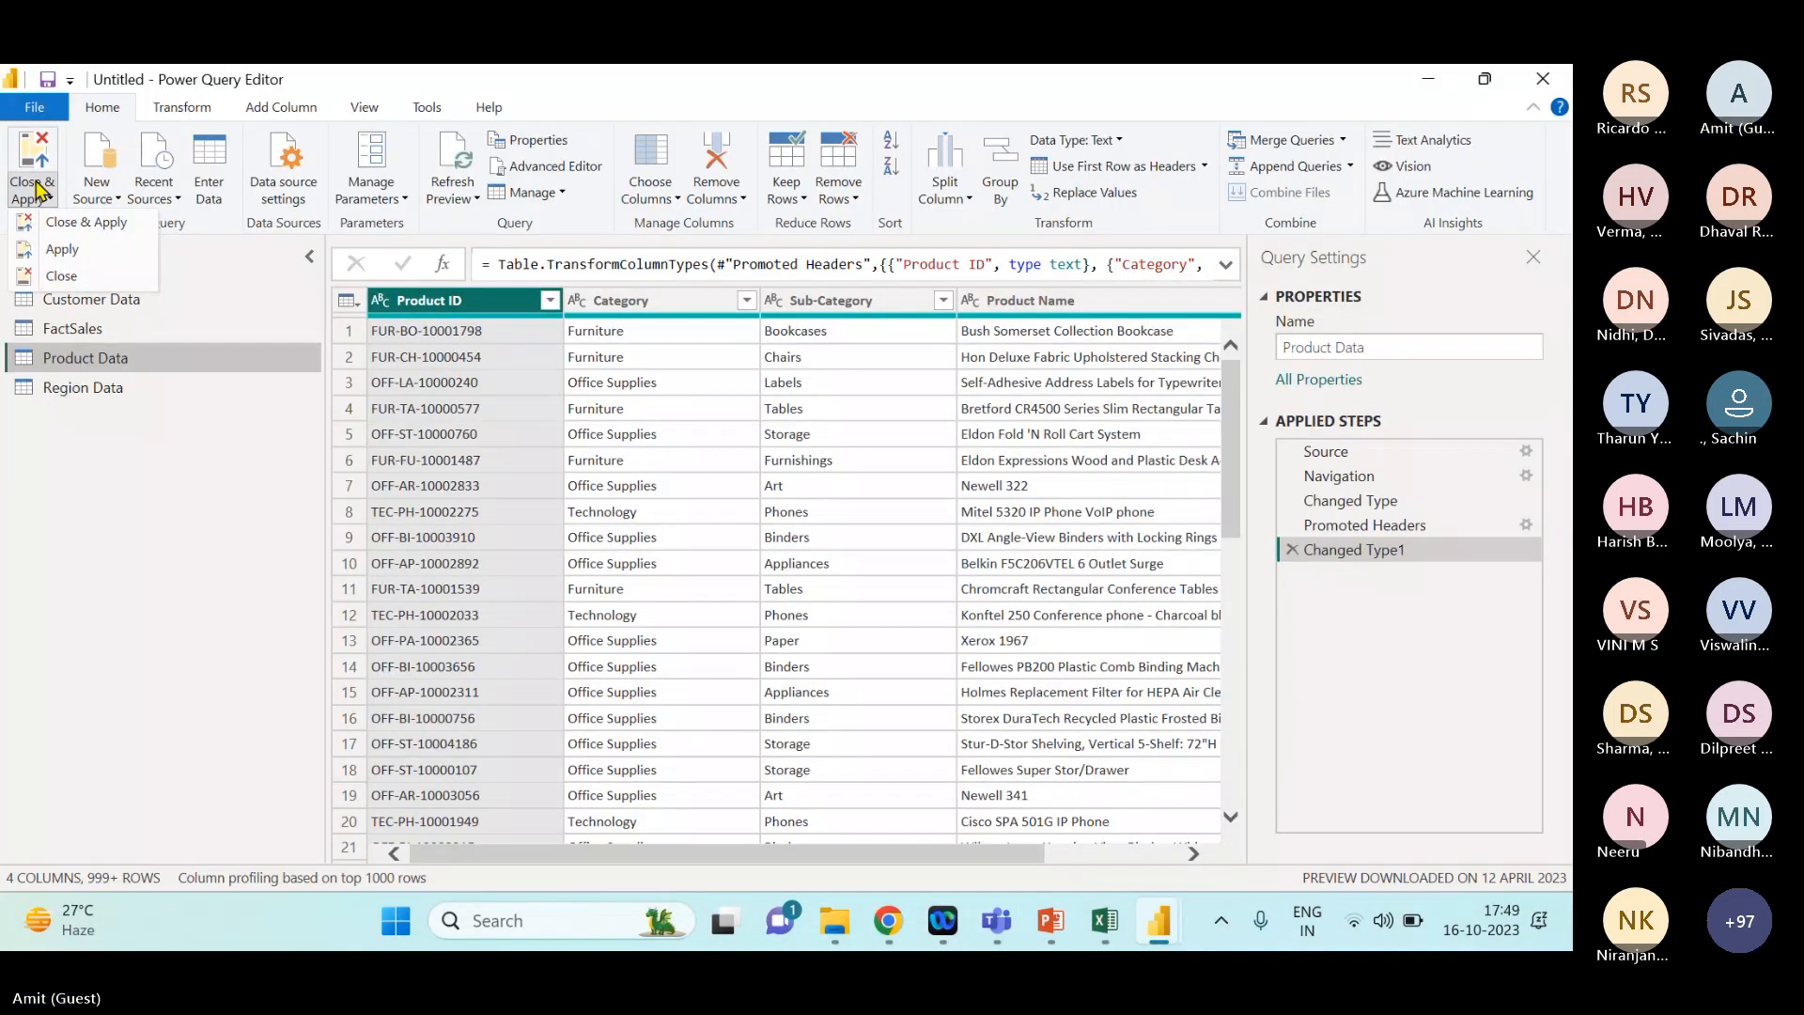
click(54, 223)
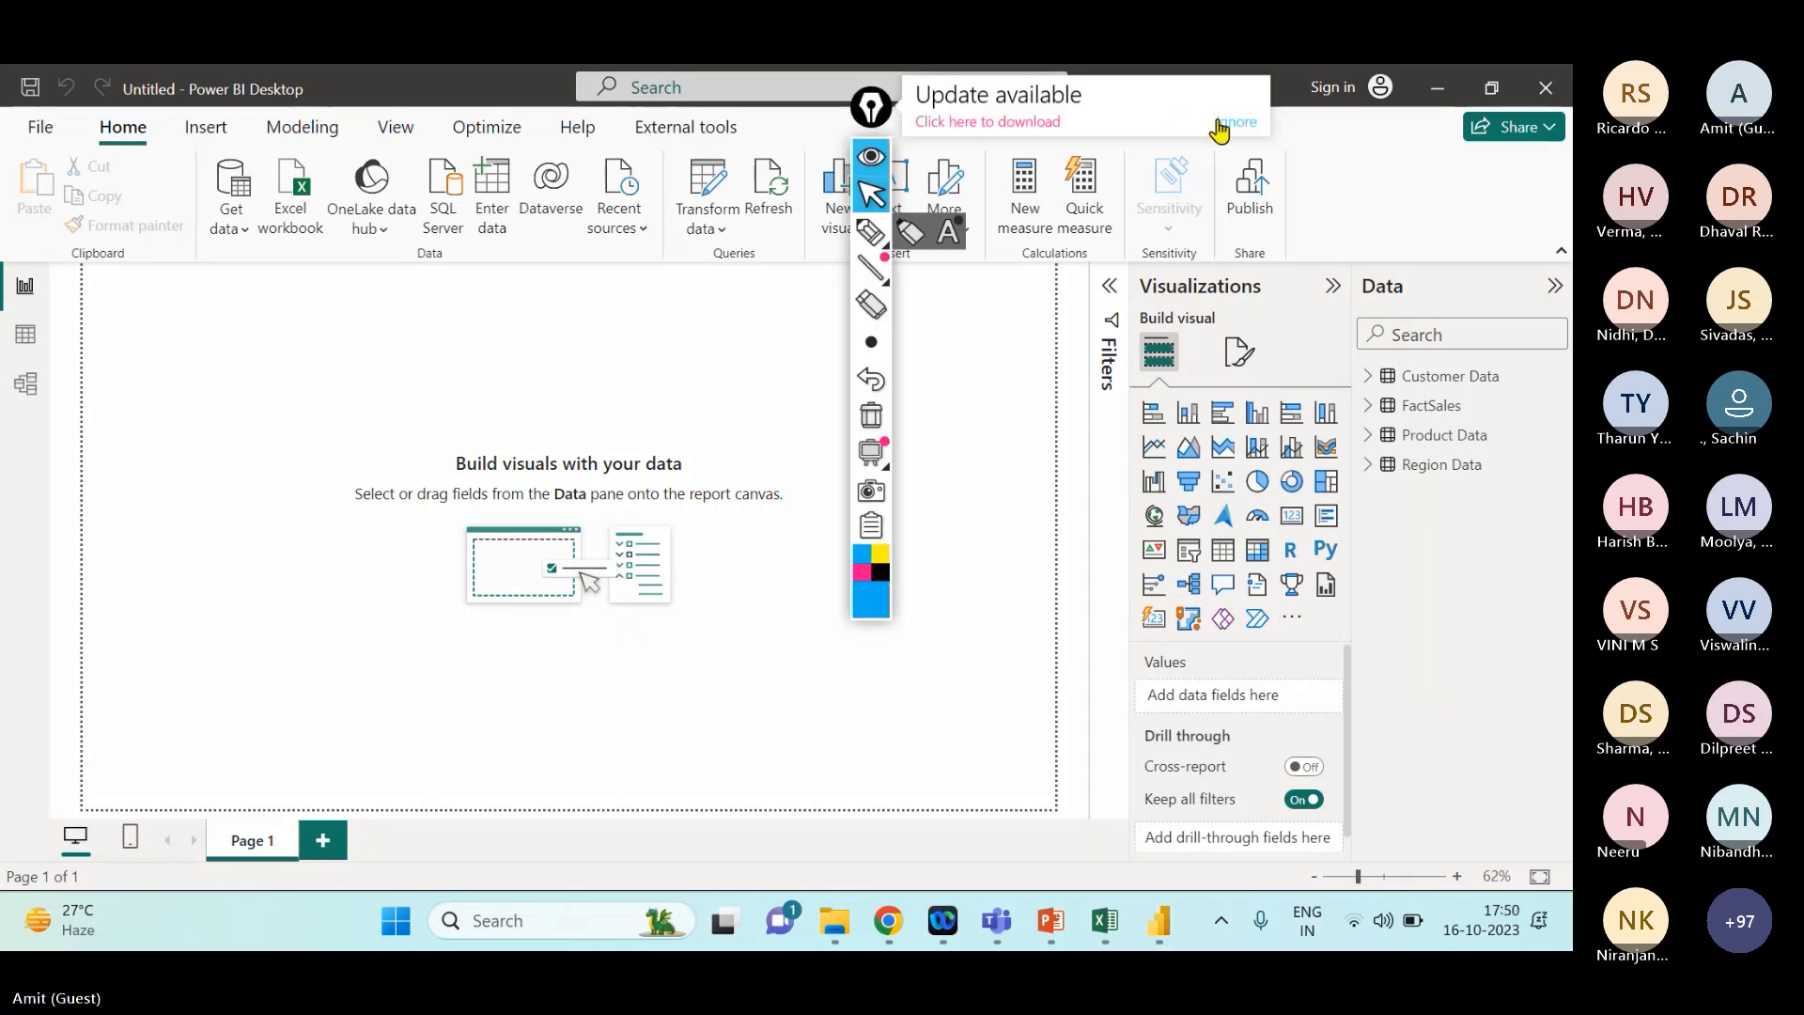
- Dismiss the annotation tool's update notice and mark the Model view icon with a blue circle and an upward arrow
click(1220, 127)
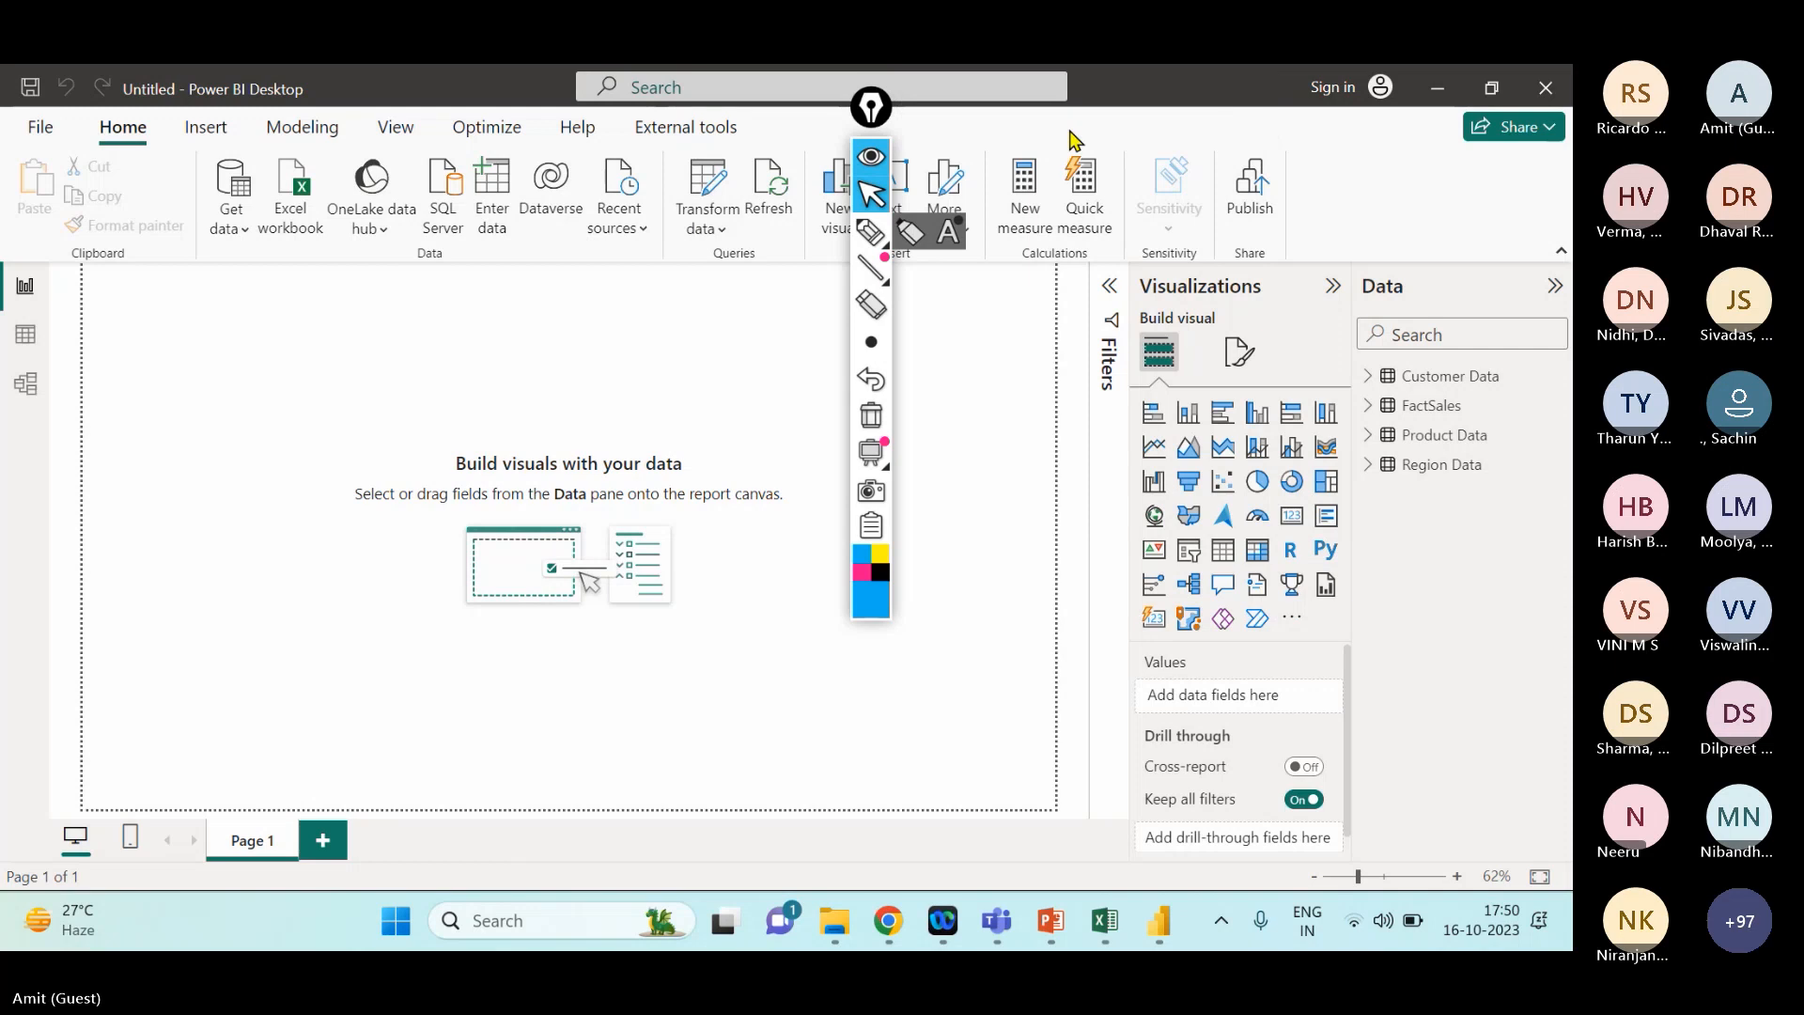
click(871, 240)
mouse_move(33, 364)
mouse_down()
mouse_move(42, 416)
mouse_move(58, 380)
mouse_move(30, 355)
mouse_up()
mouse_move(28, 434)
mouse_down()
mouse_move(34, 523)
mouse_move(30, 432)
mouse_up()
drag(30, 431, 39, 453)
click(871, 194)
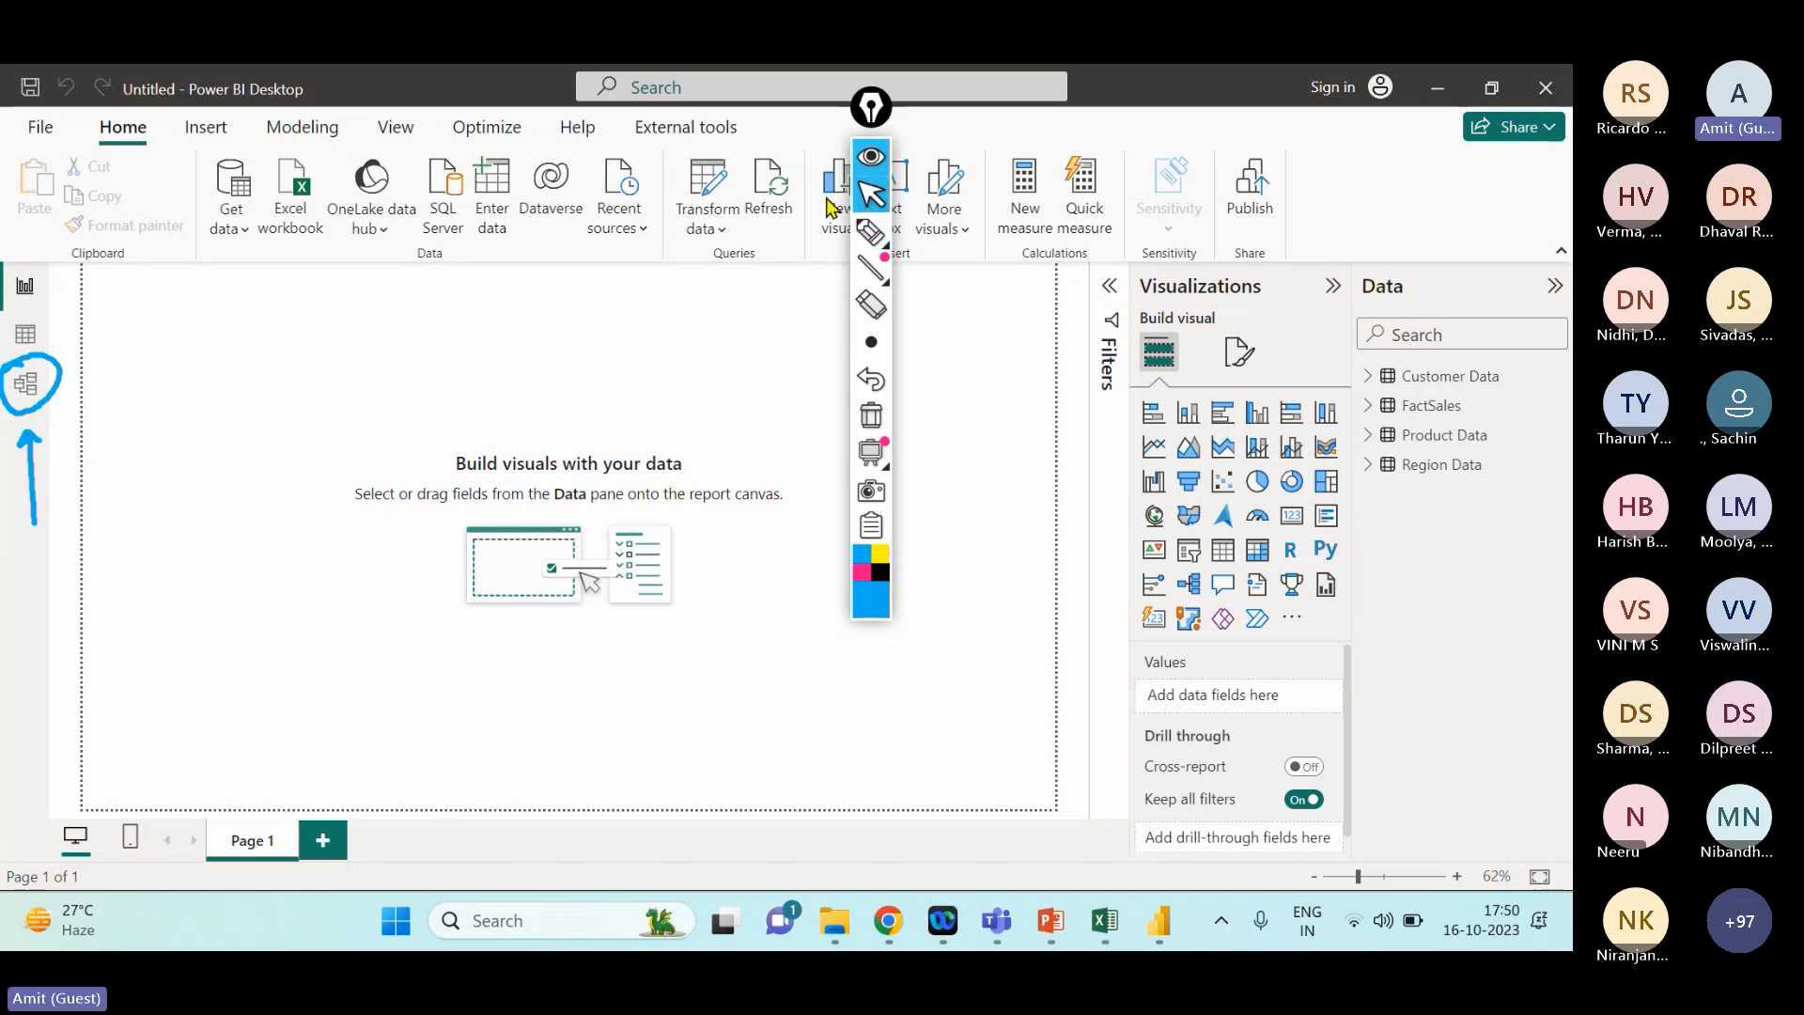
- Open the Model view and clear space around the diagram by moving the annotation toolbar aside and collapsing the Properties and Data panes
click(33, 395)
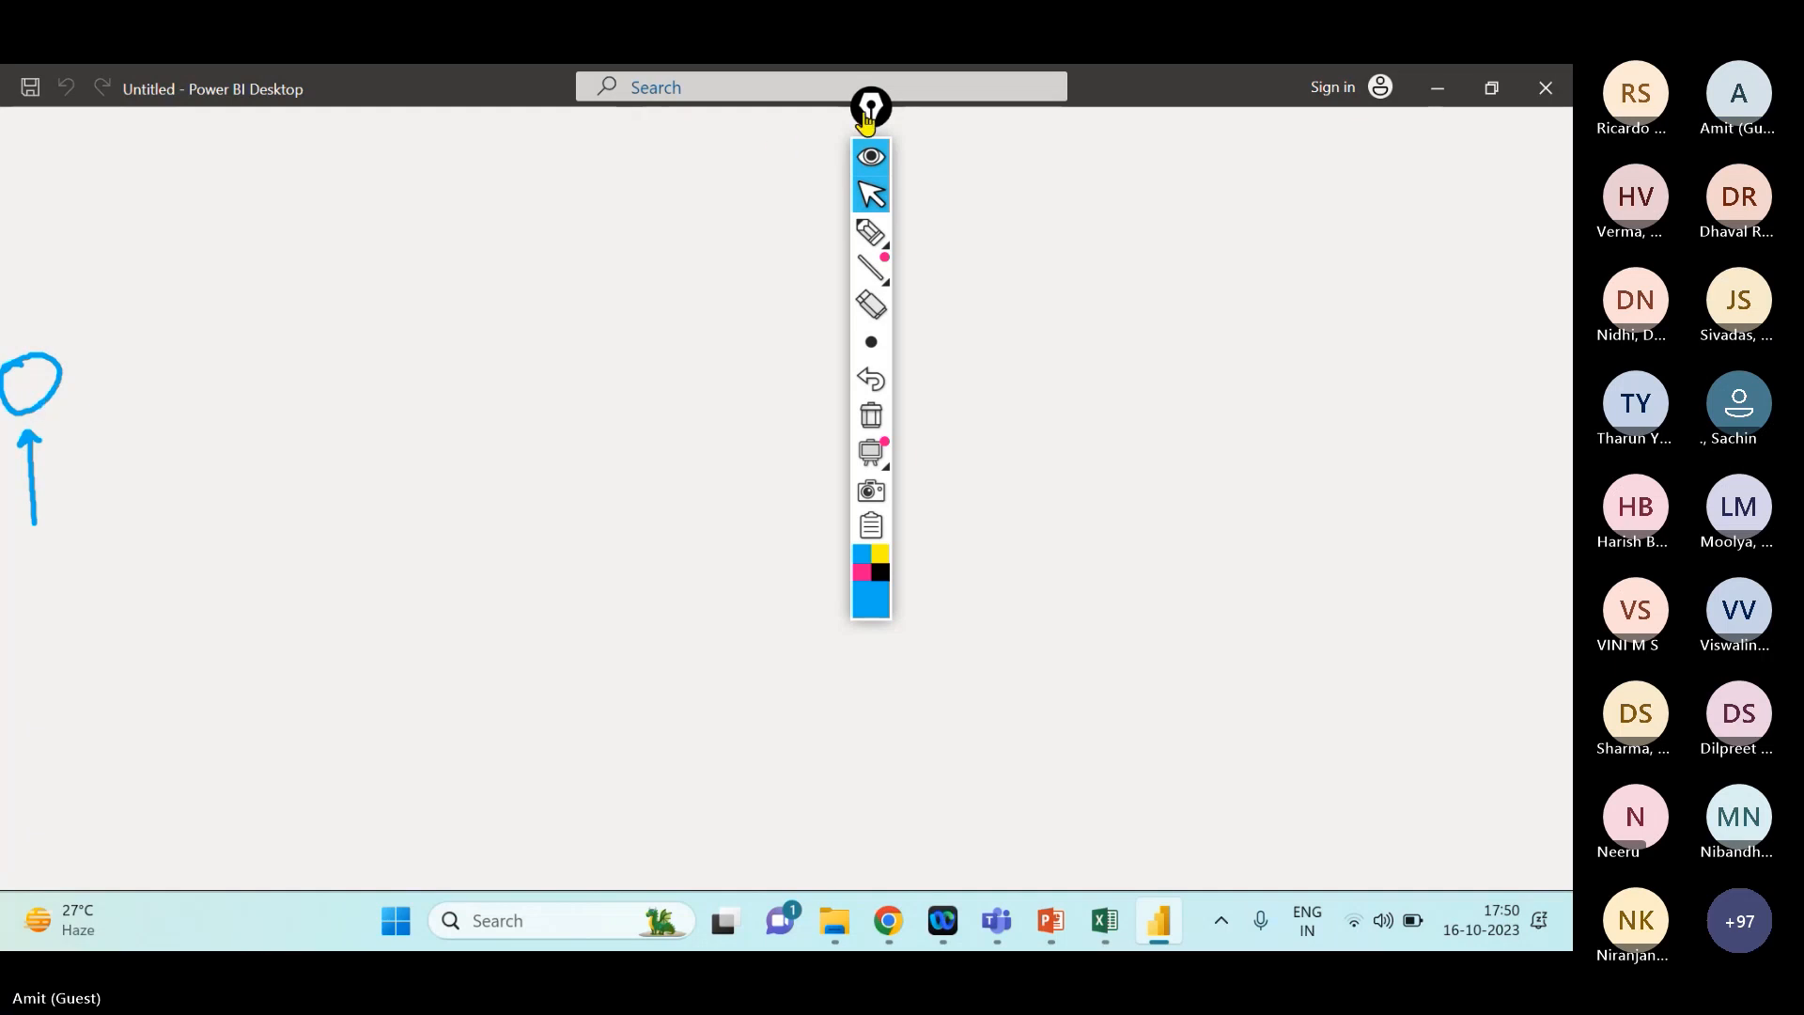
drag(871, 108, 1507, 108)
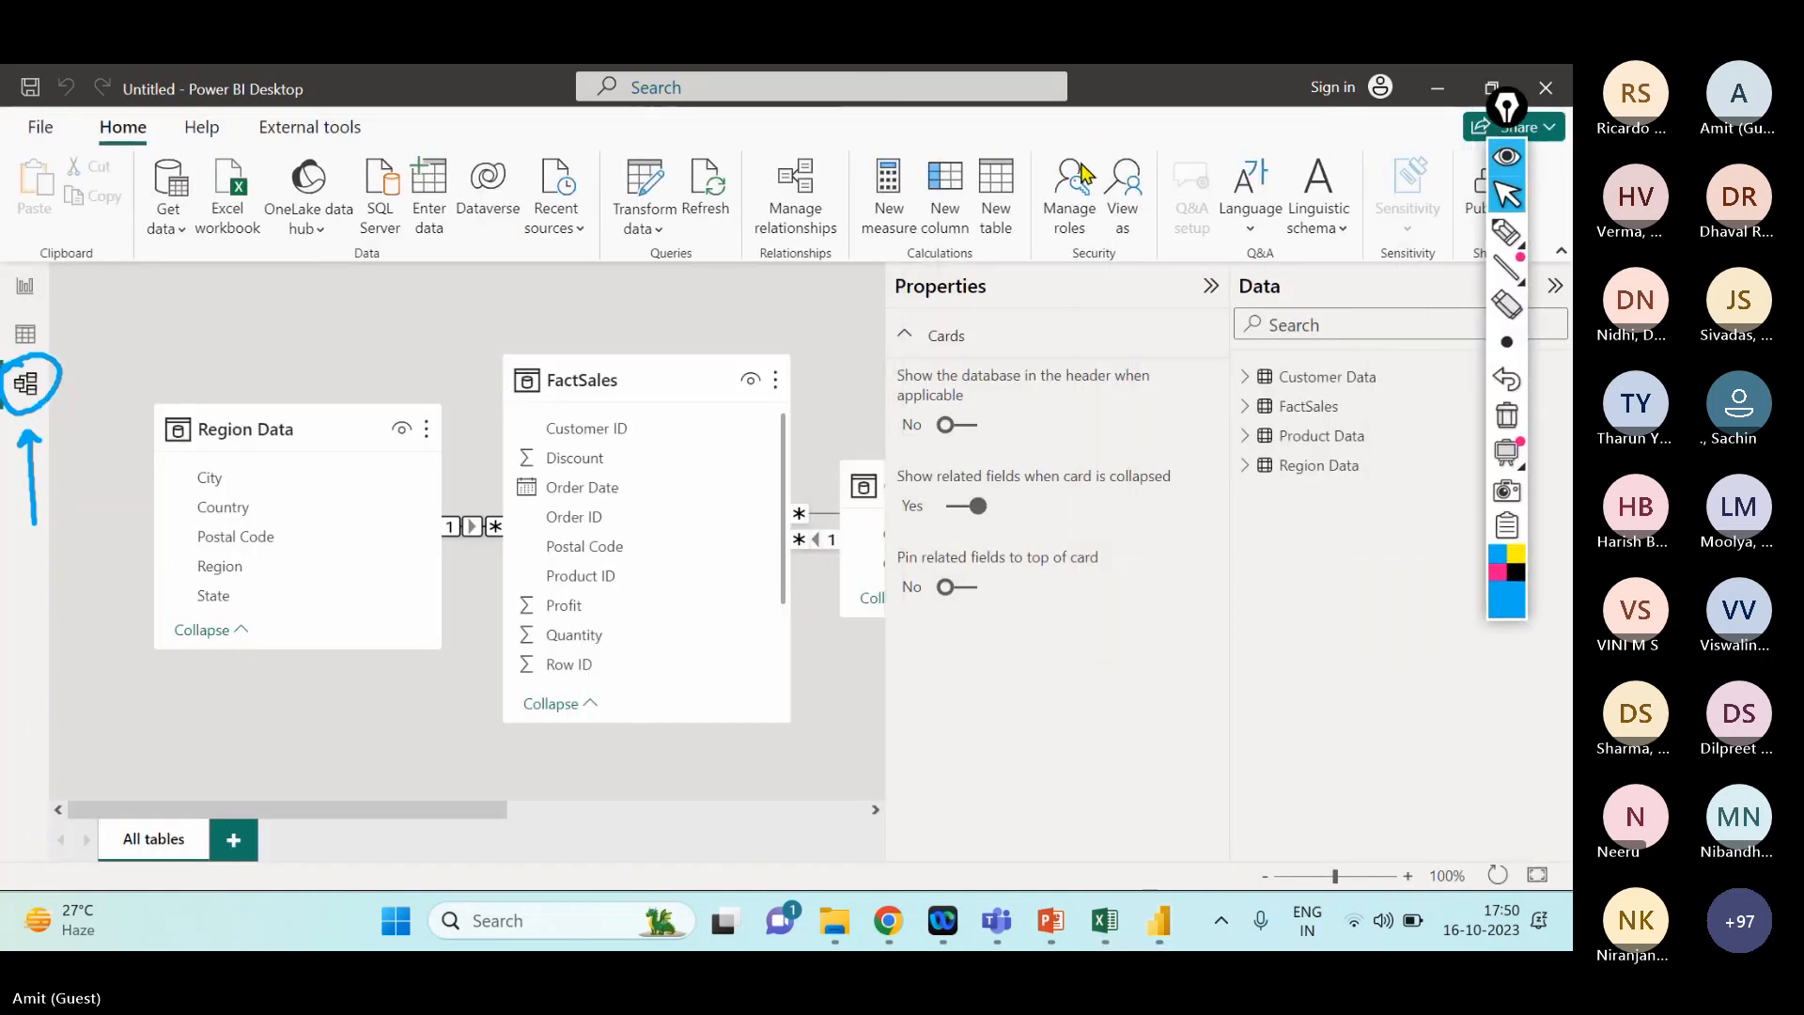
click(1066, 299)
click(1344, 294)
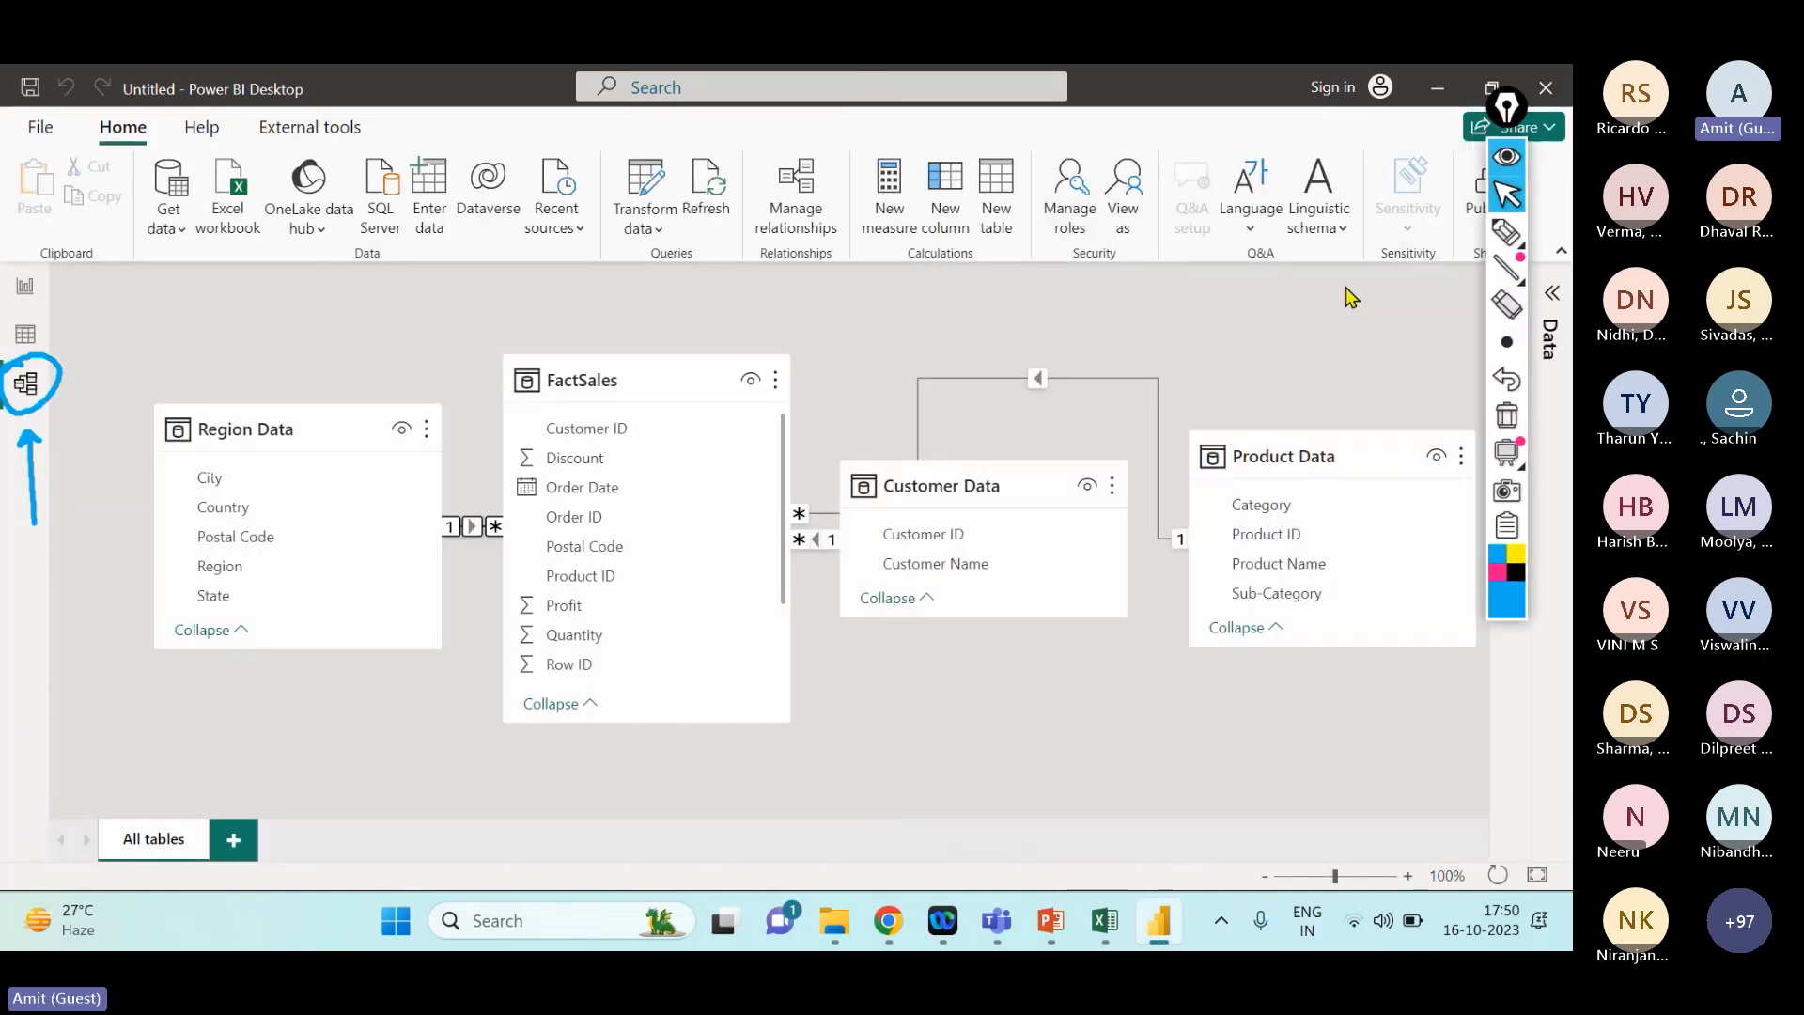
- Rearrange the model diagram with Customer Data below Product Data and a wider gap between Region Data and FactSales
drag(943, 485, 949, 699)
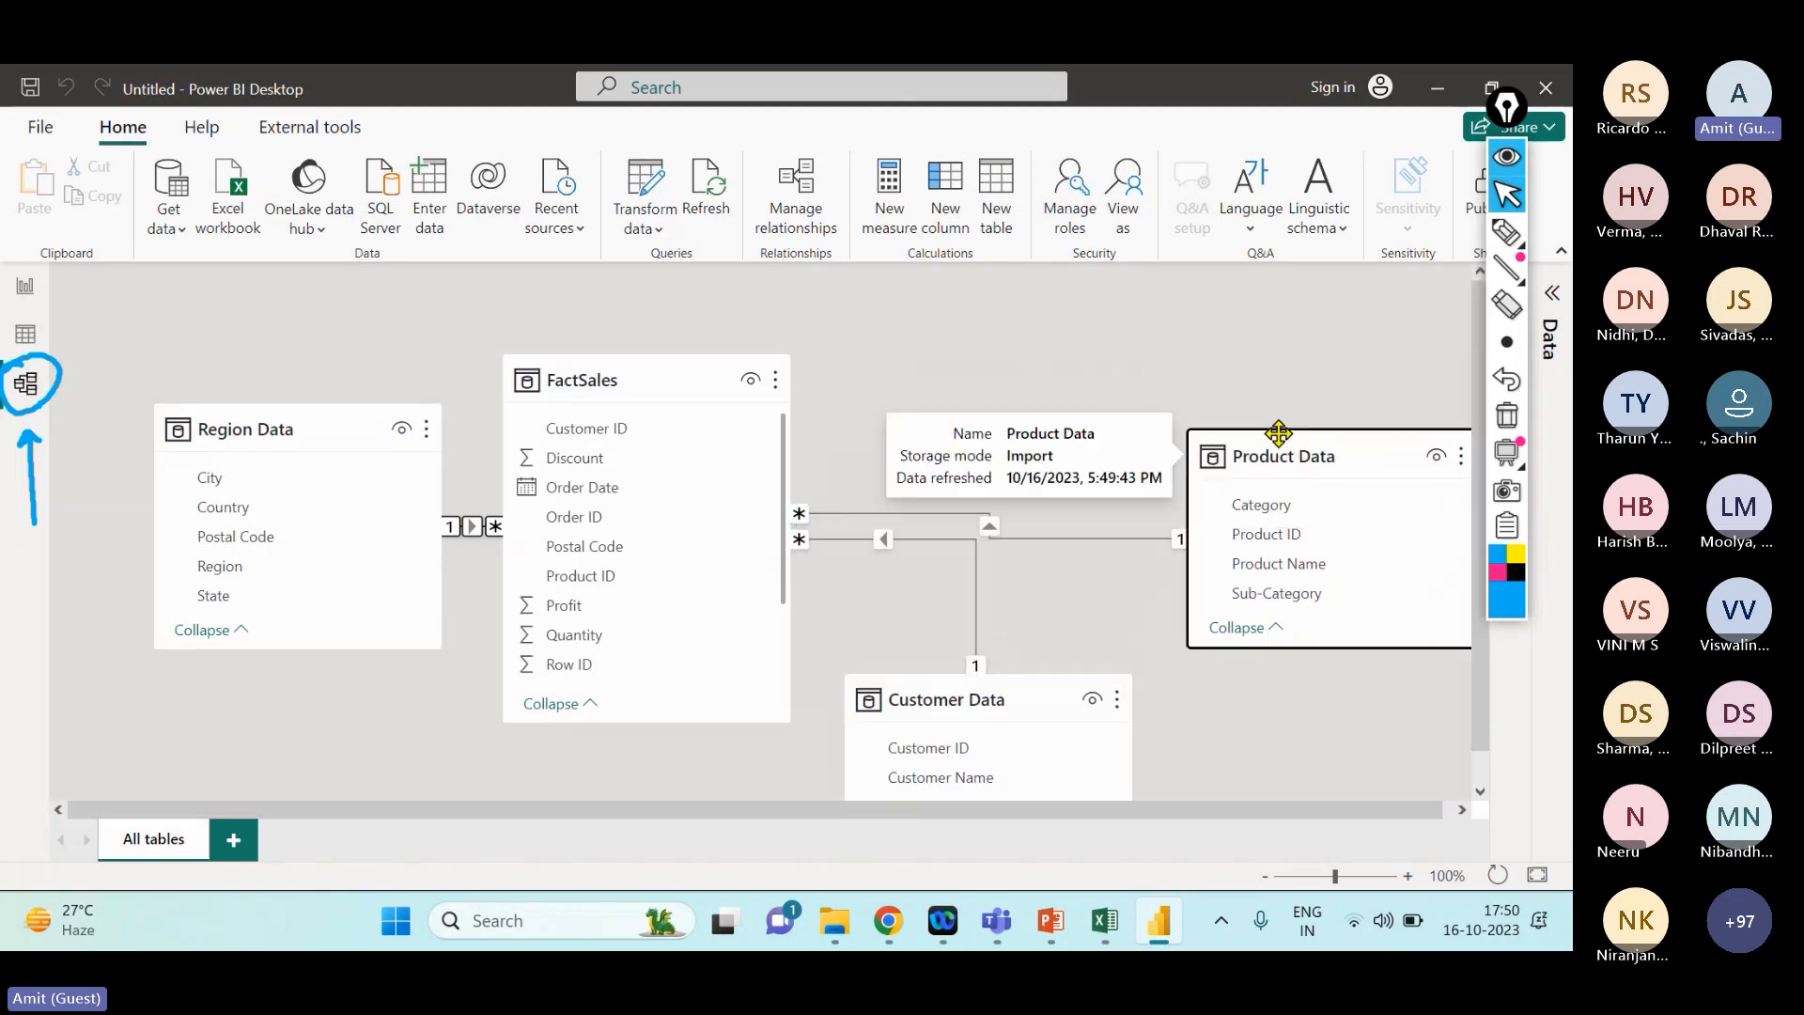
drag(1273, 434, 1159, 324)
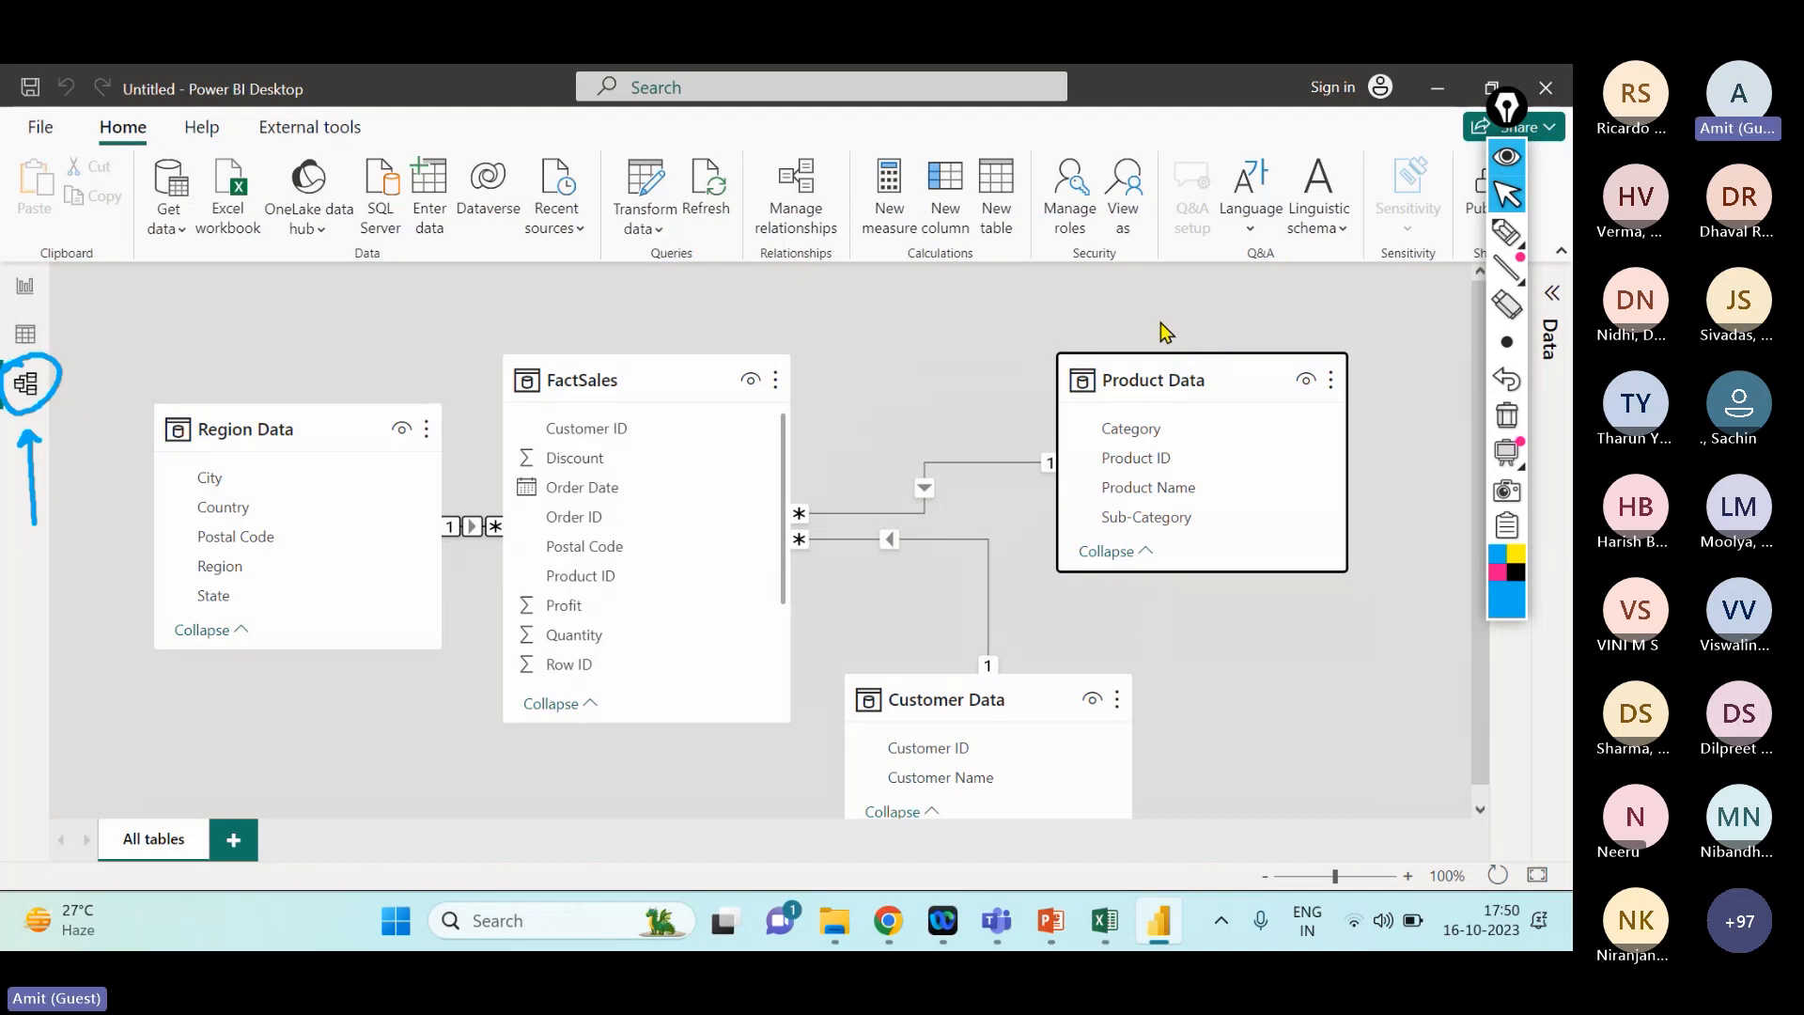
drag(290, 425, 278, 427)
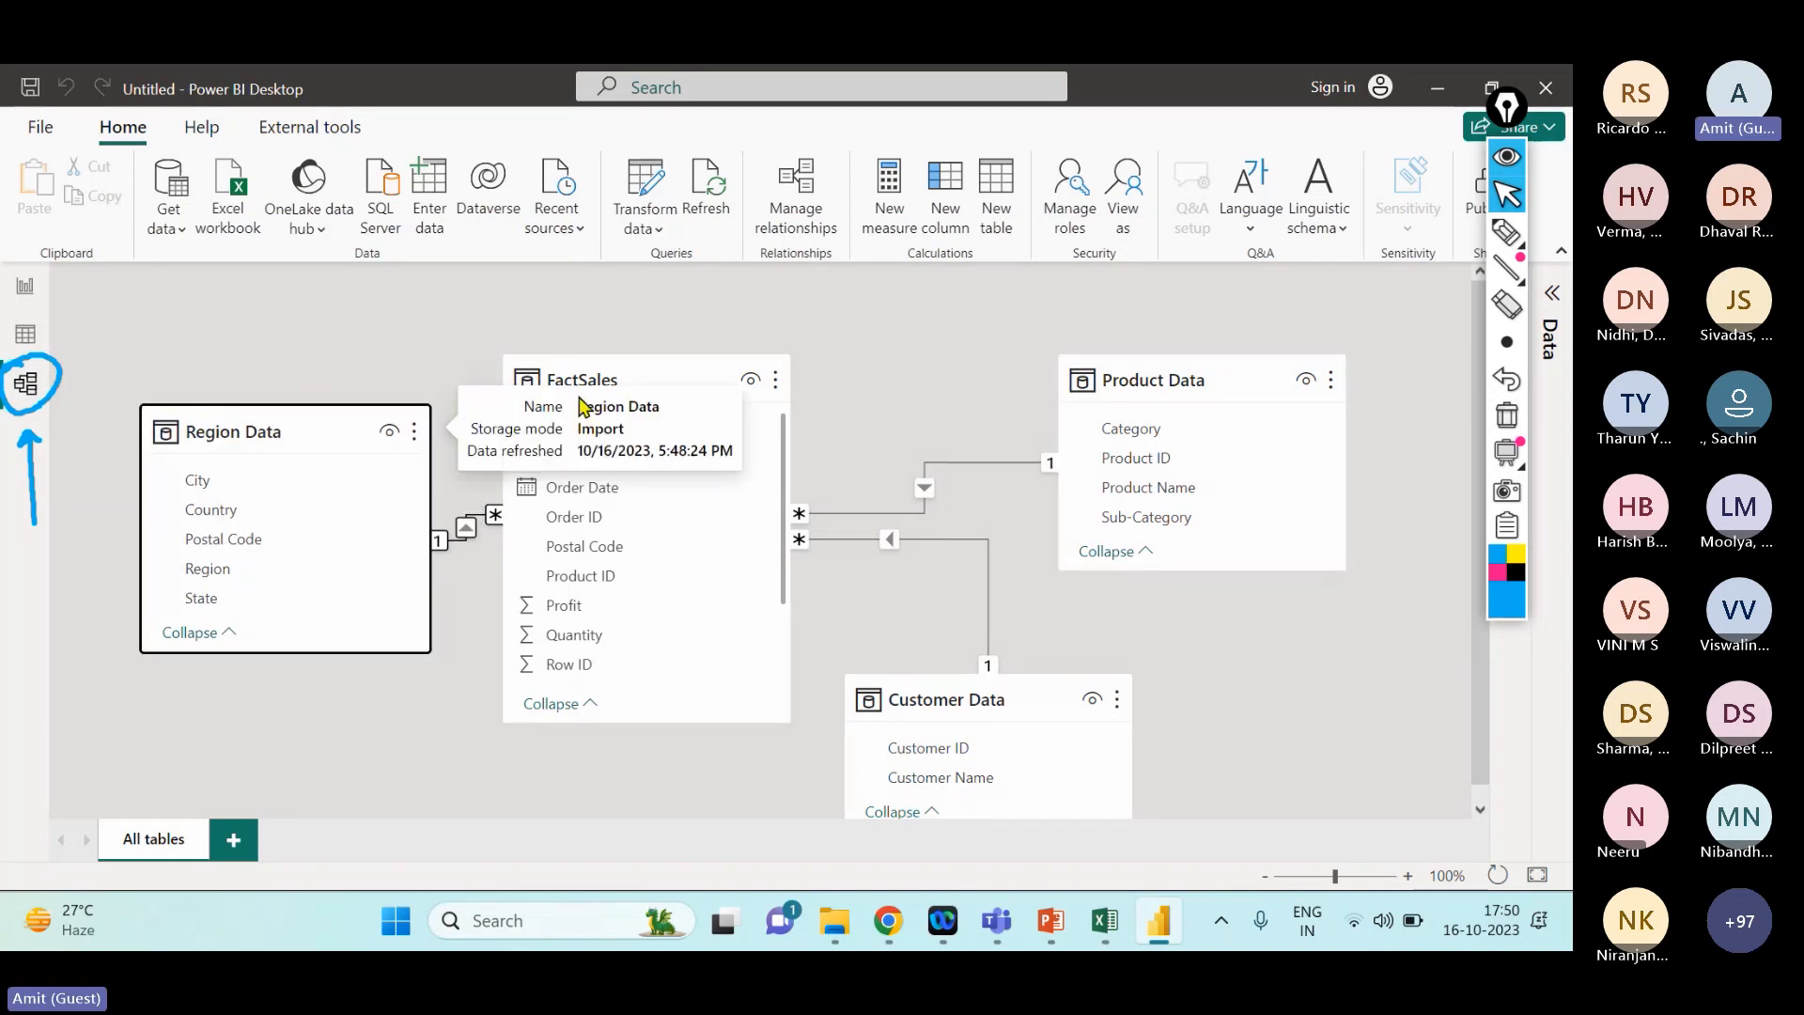
click(634, 373)
drag(634, 373, 672, 373)
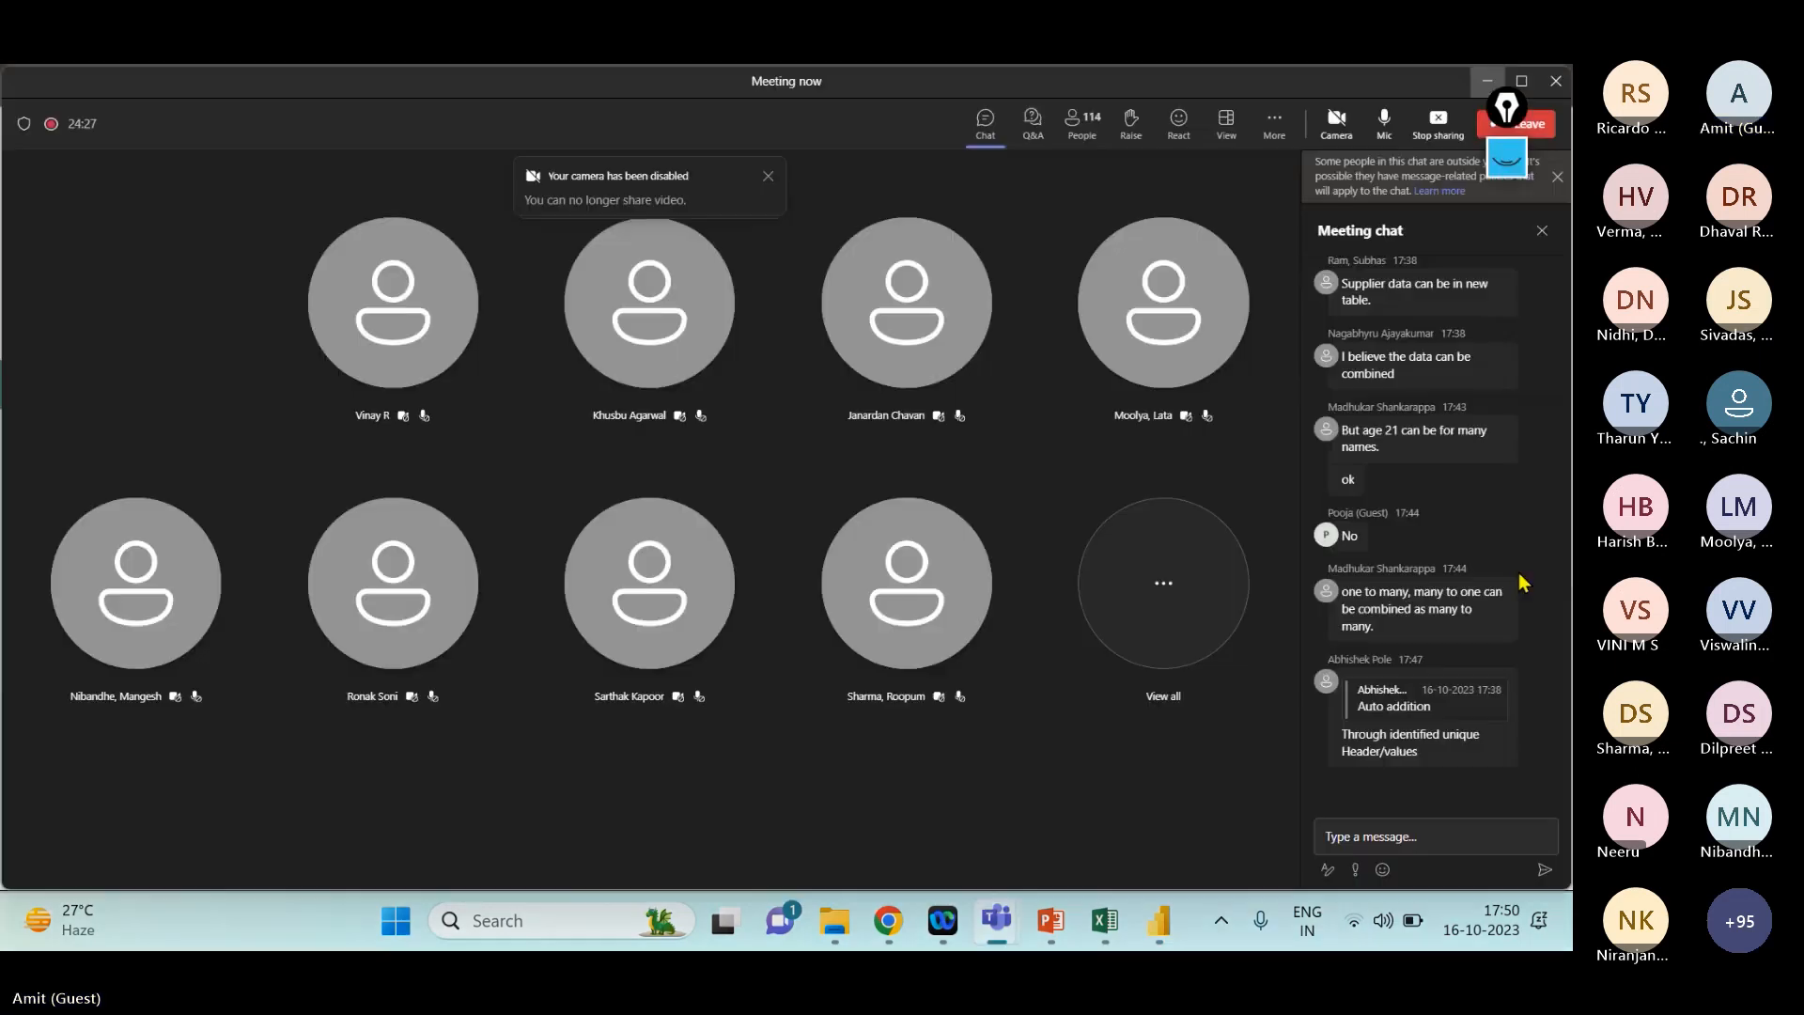
- Check the latest questions in the Teams meeting chat and return to the Power BI model diagram
key(alt+Tab)
click(983, 126)
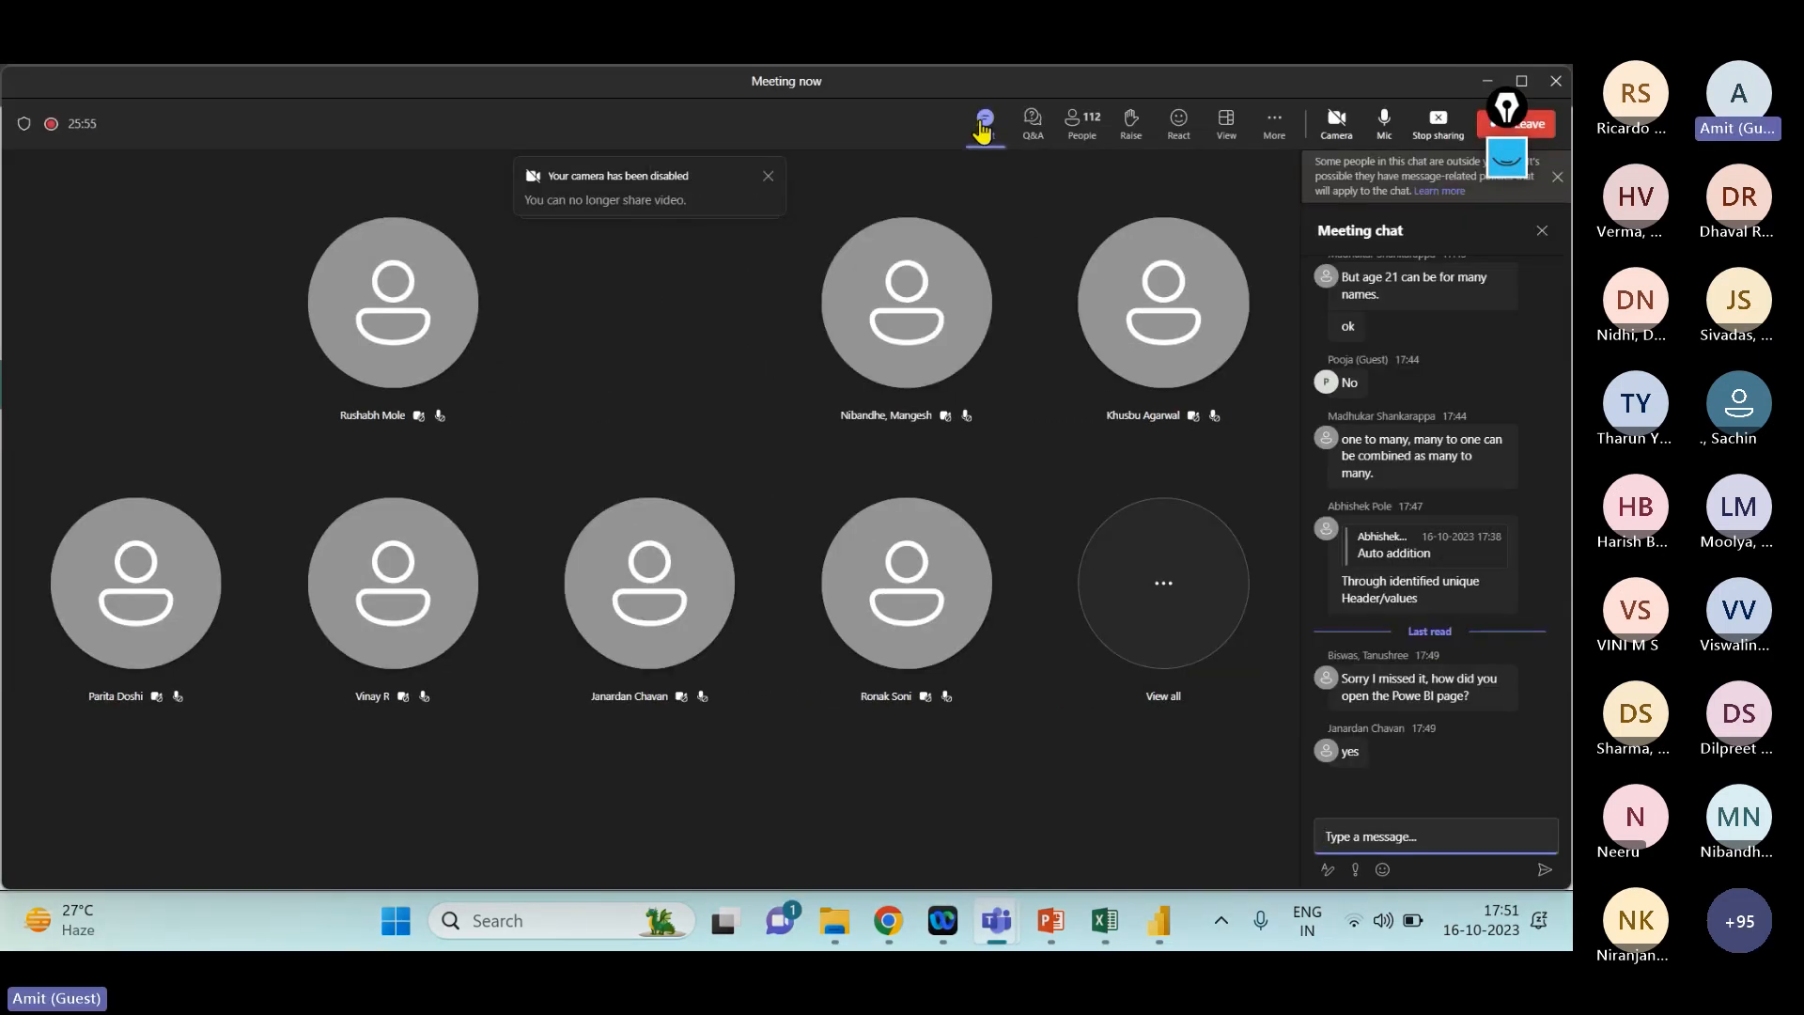
key(alt+Tab)
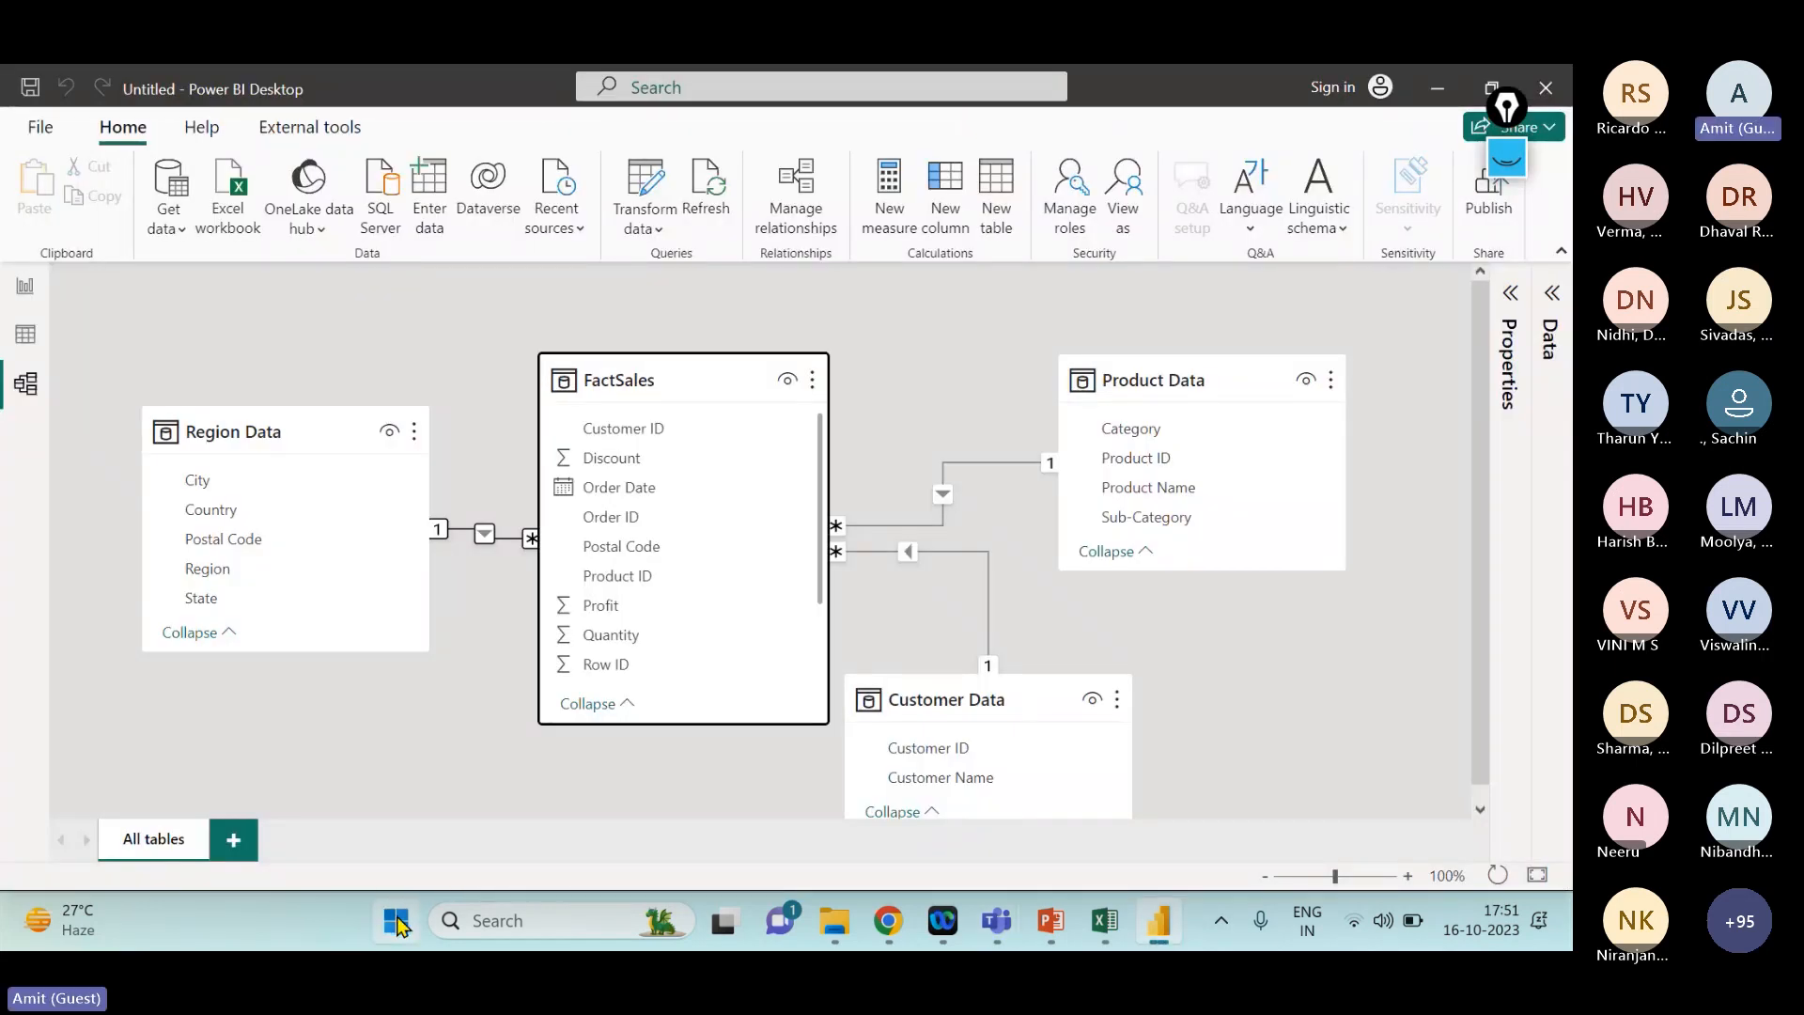
- Search Windows for "power" to show where Power BI Desktop is opened, and return to the model diagram
click(396, 920)
text(power)
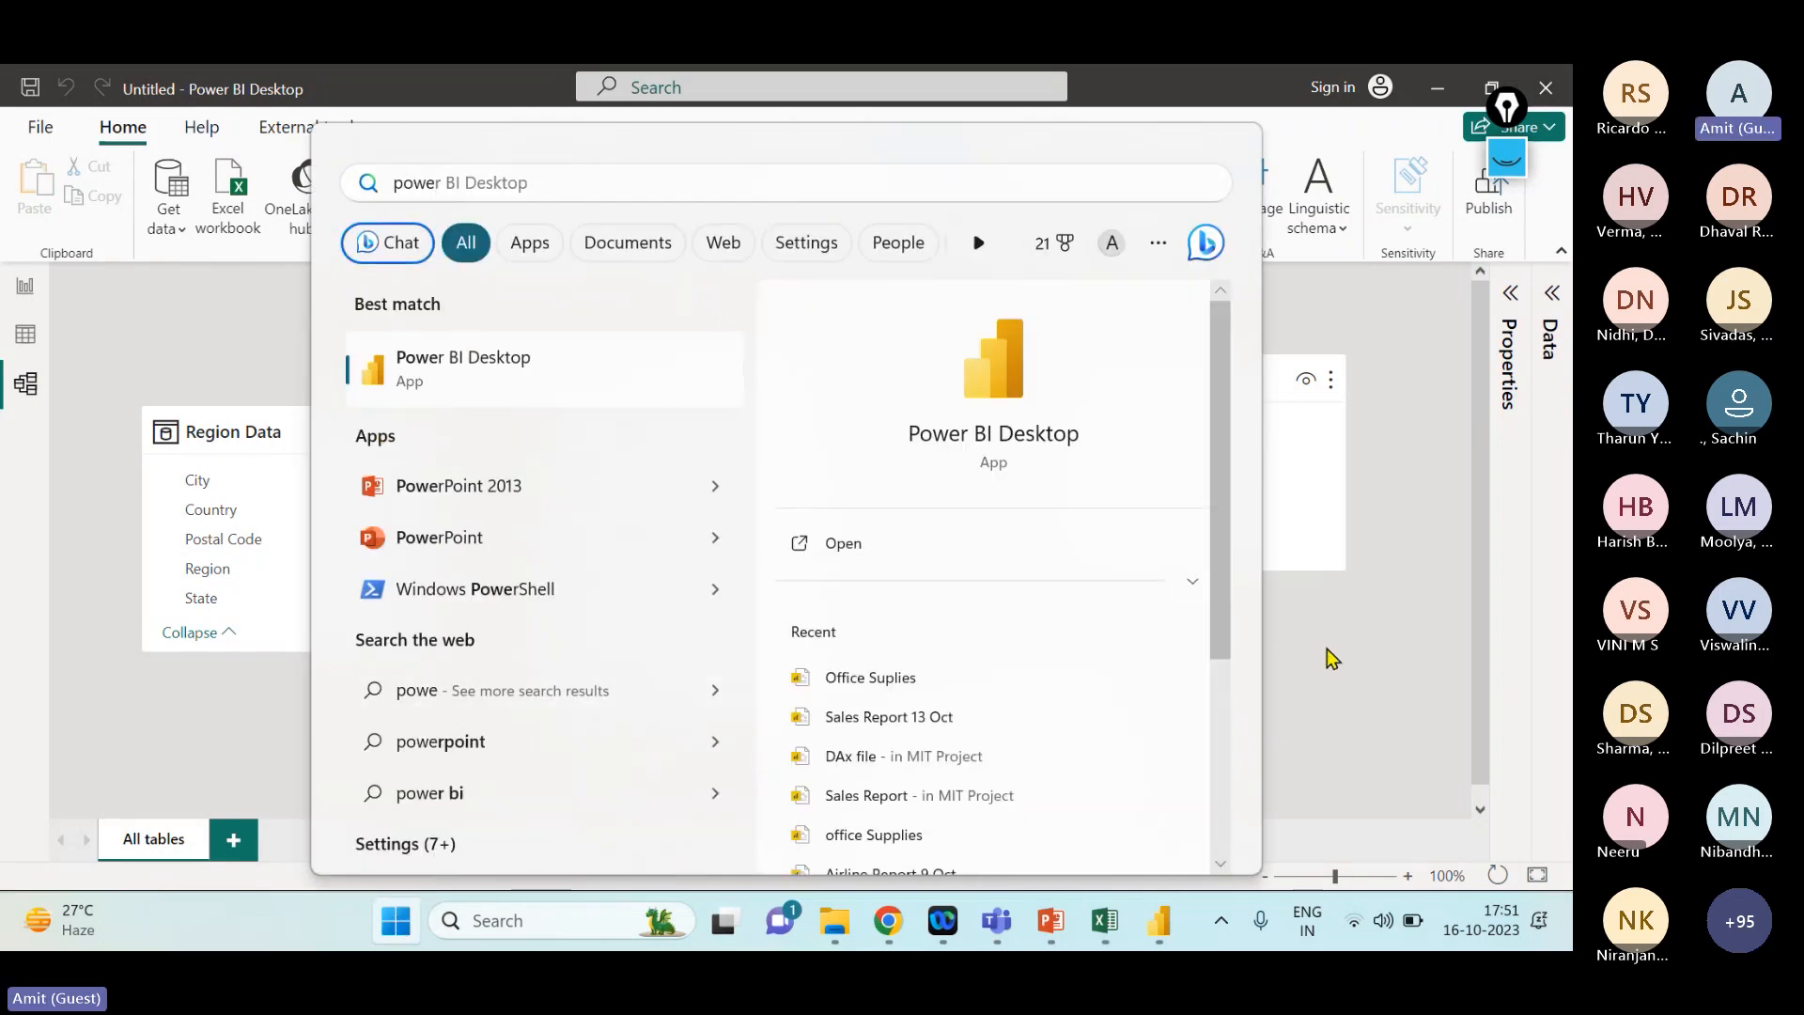
click(1333, 658)
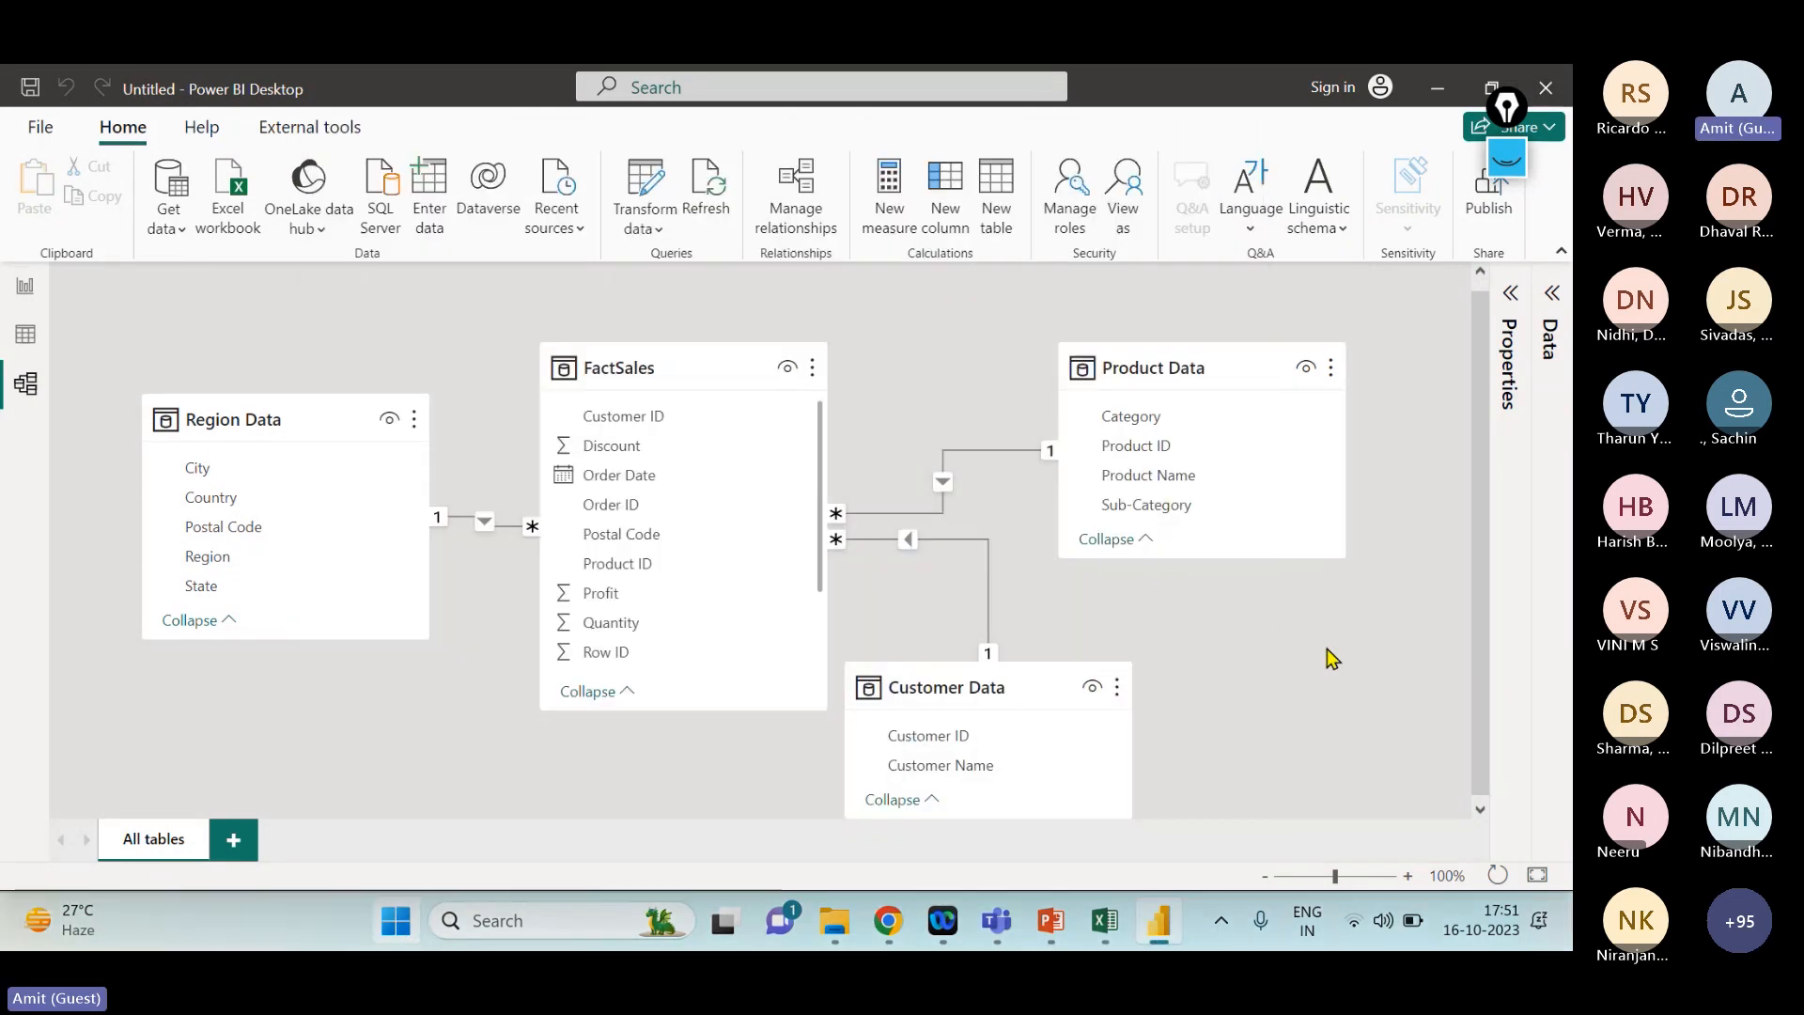
key(alt+Tab)
key(alt+Tab)
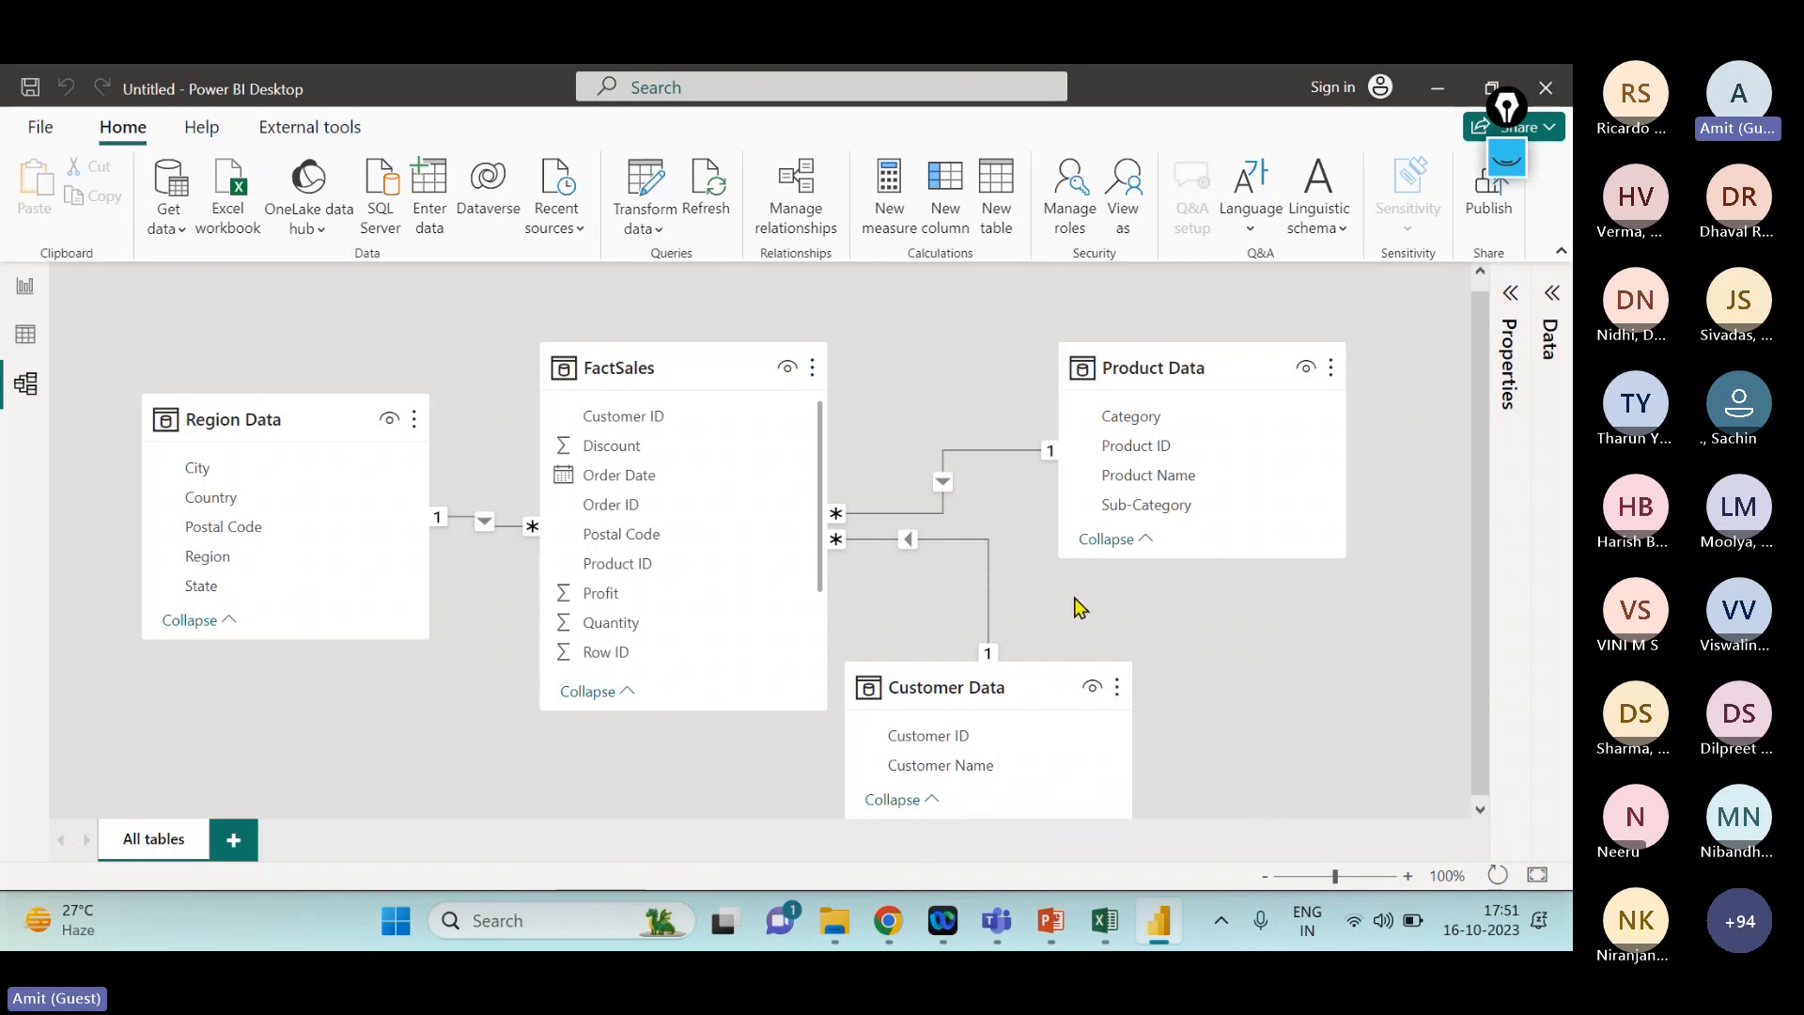
- Delete the three relationships that link FactSales to Customer Data, Product Data and Region Data in the model diagram
right_click(935, 537)
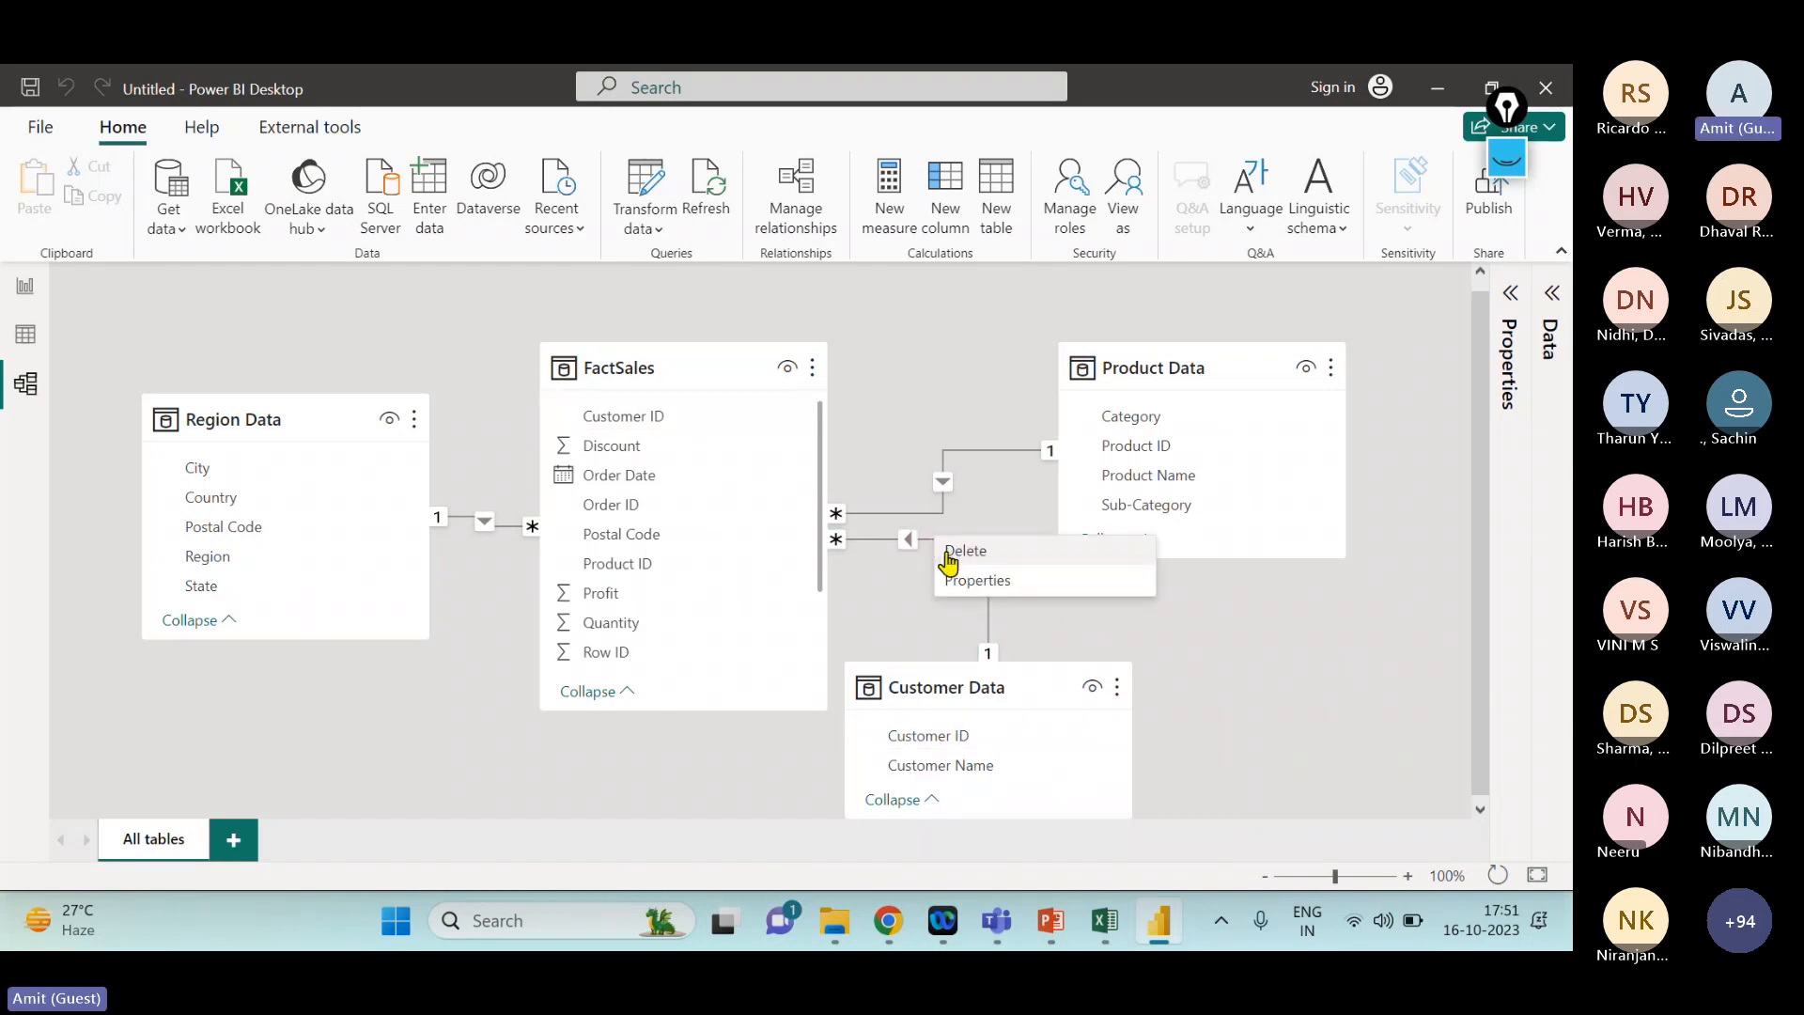
click(947, 552)
click(929, 535)
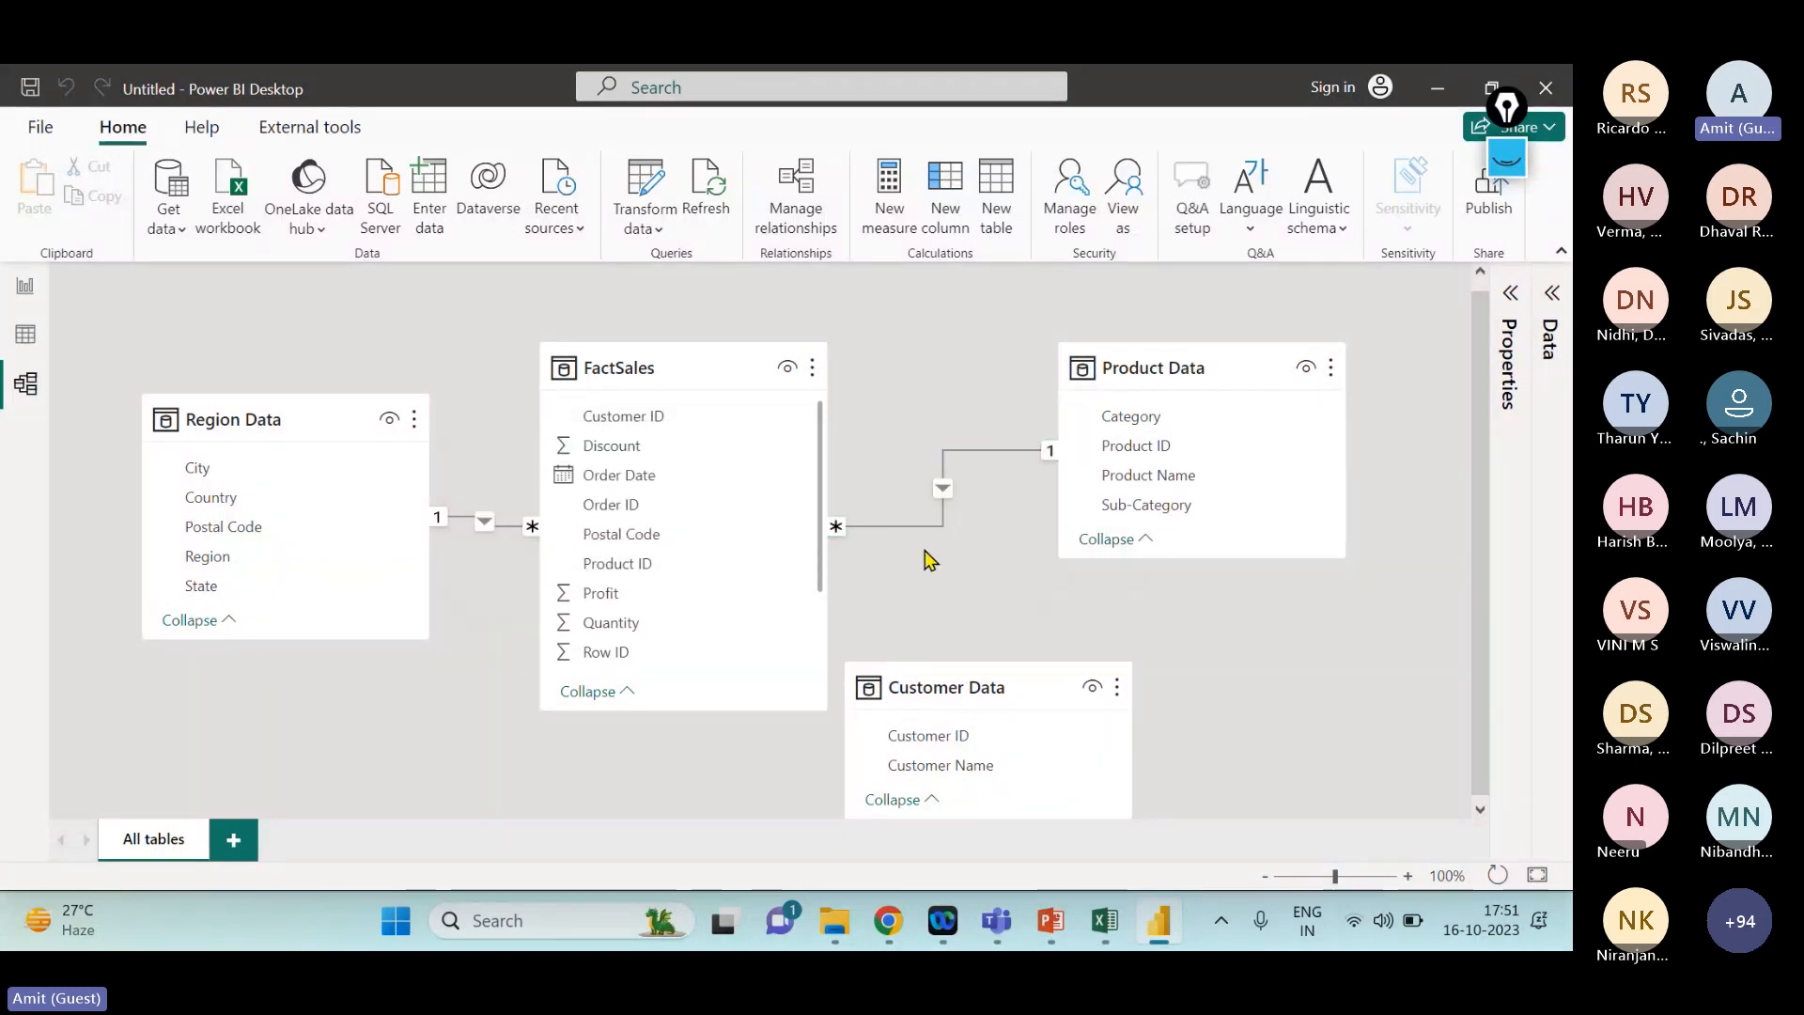
right_click(921, 529)
click(947, 545)
click(945, 550)
right_click(505, 533)
click(519, 548)
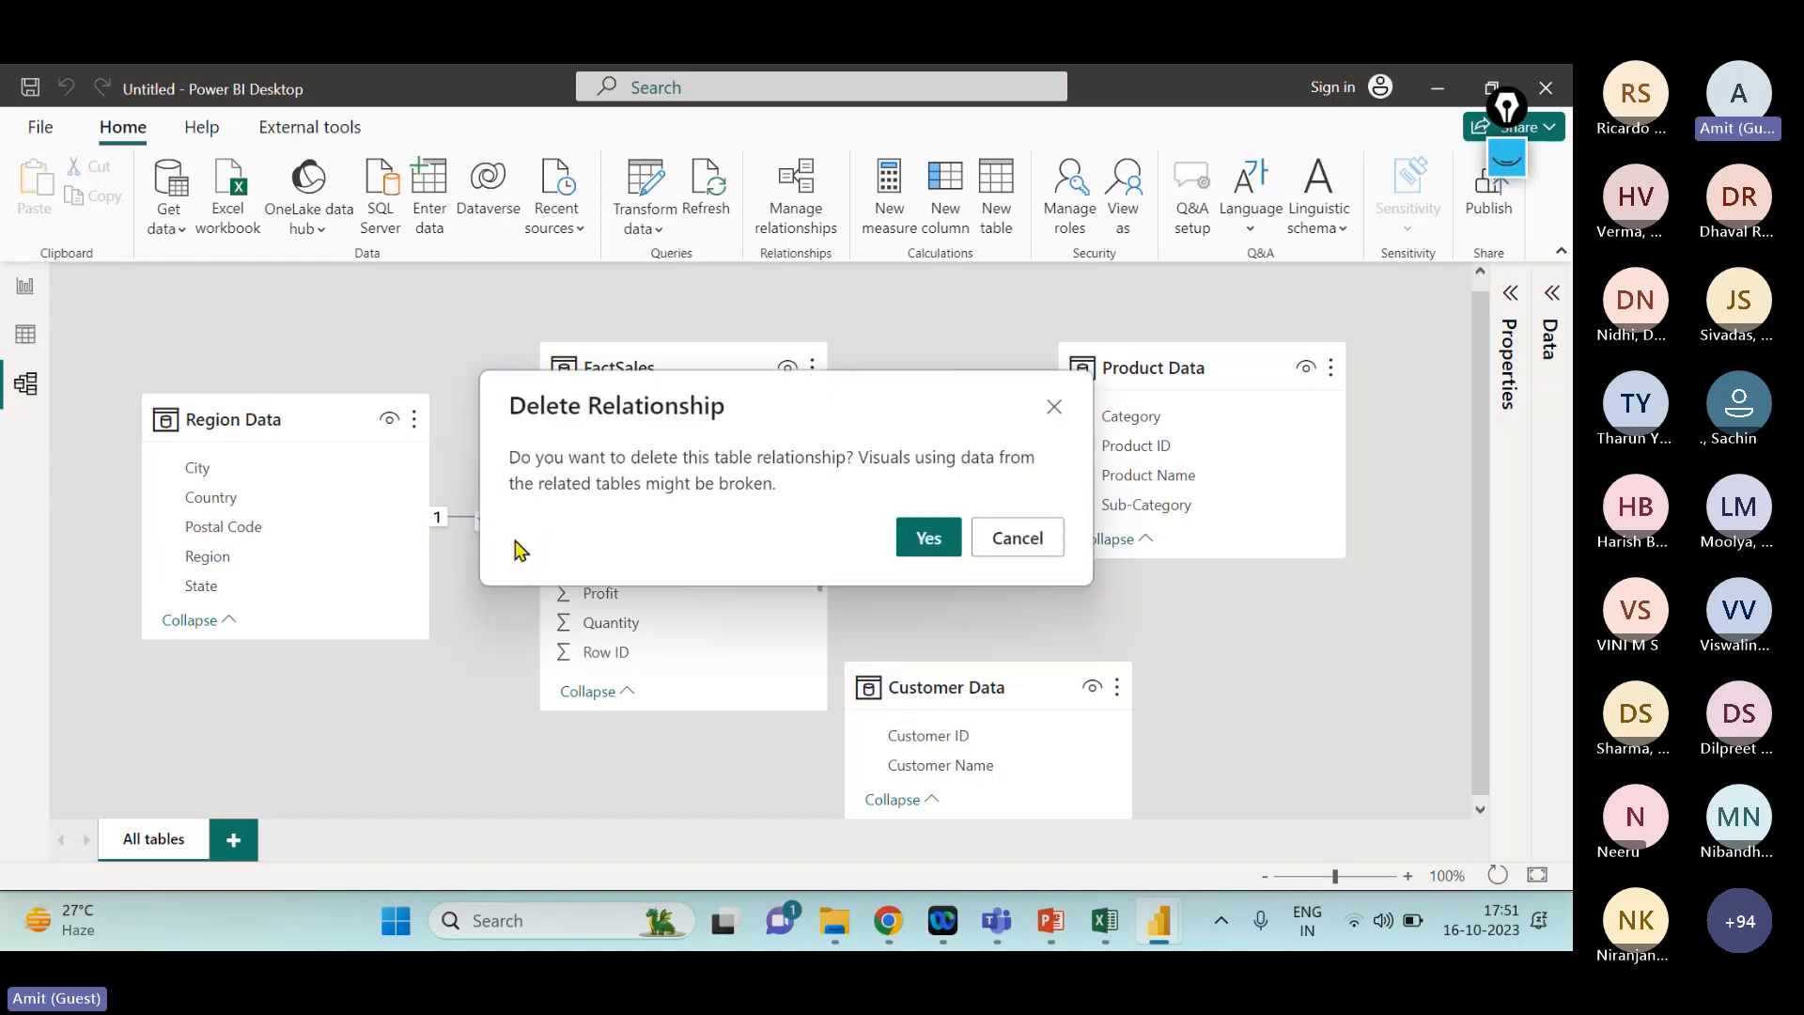
click(928, 537)
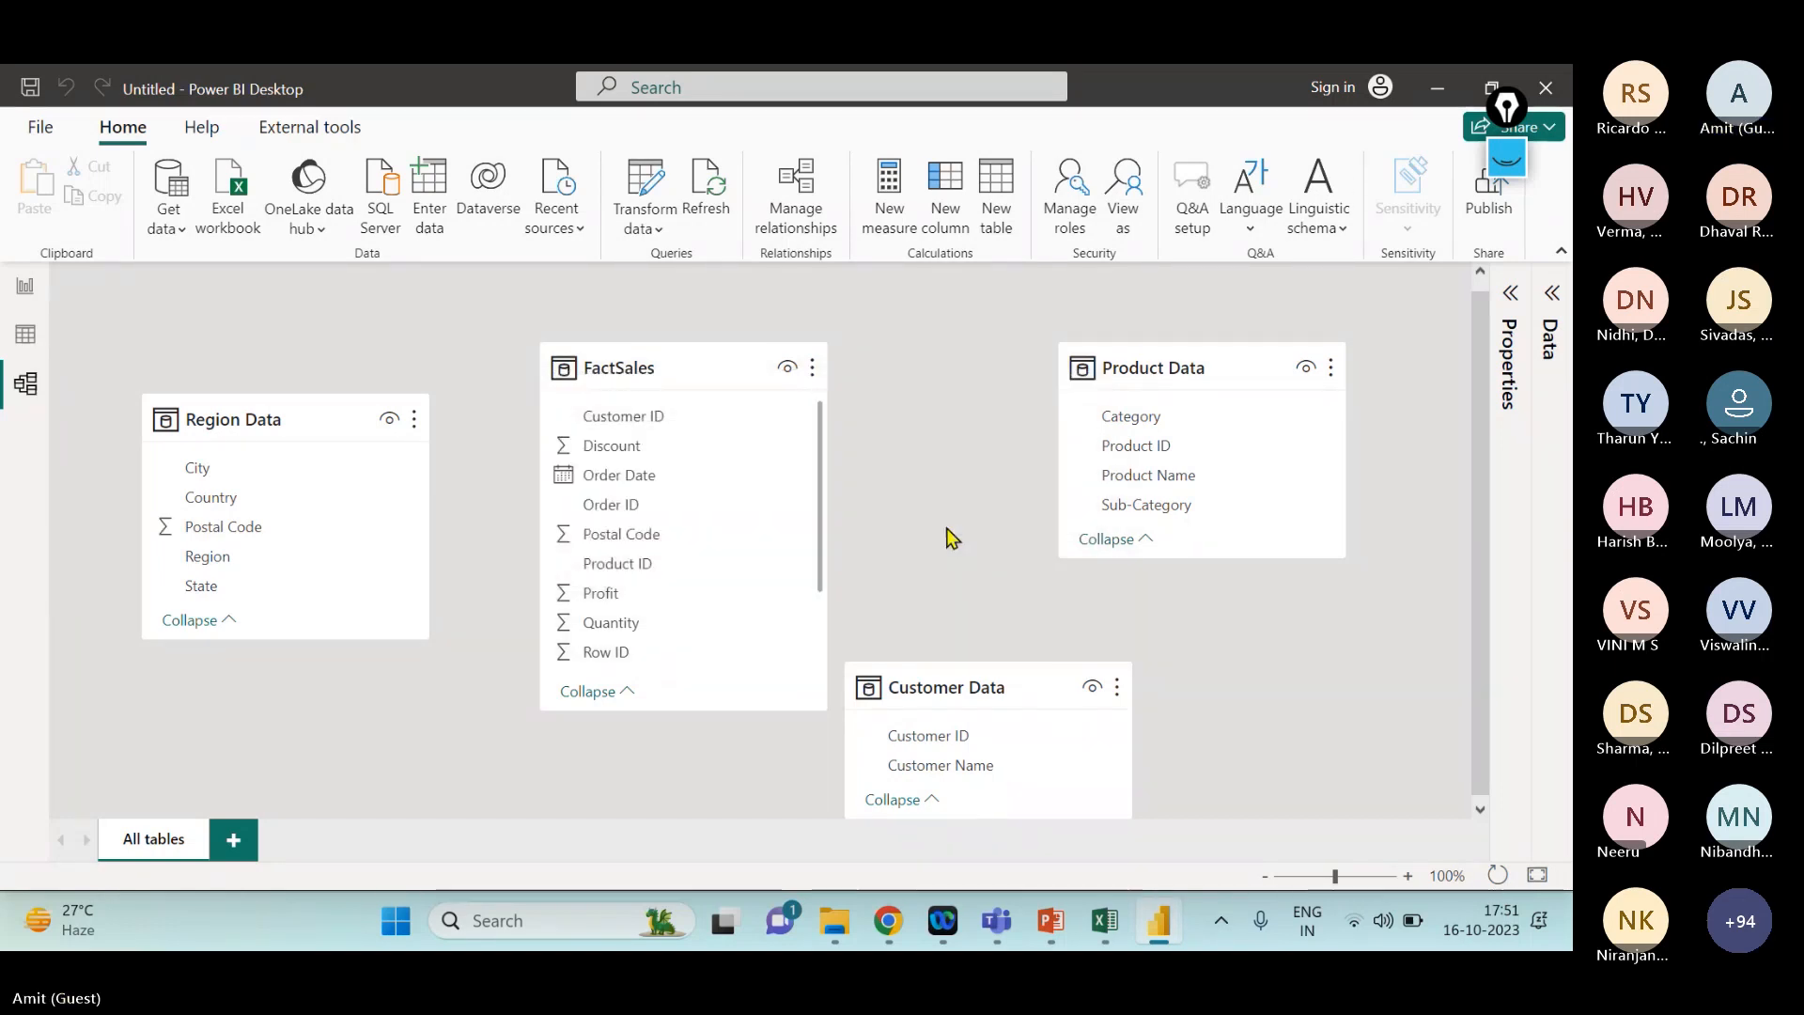
- Add an empty stacked column chart to the report page and enlarge it
click(25, 286)
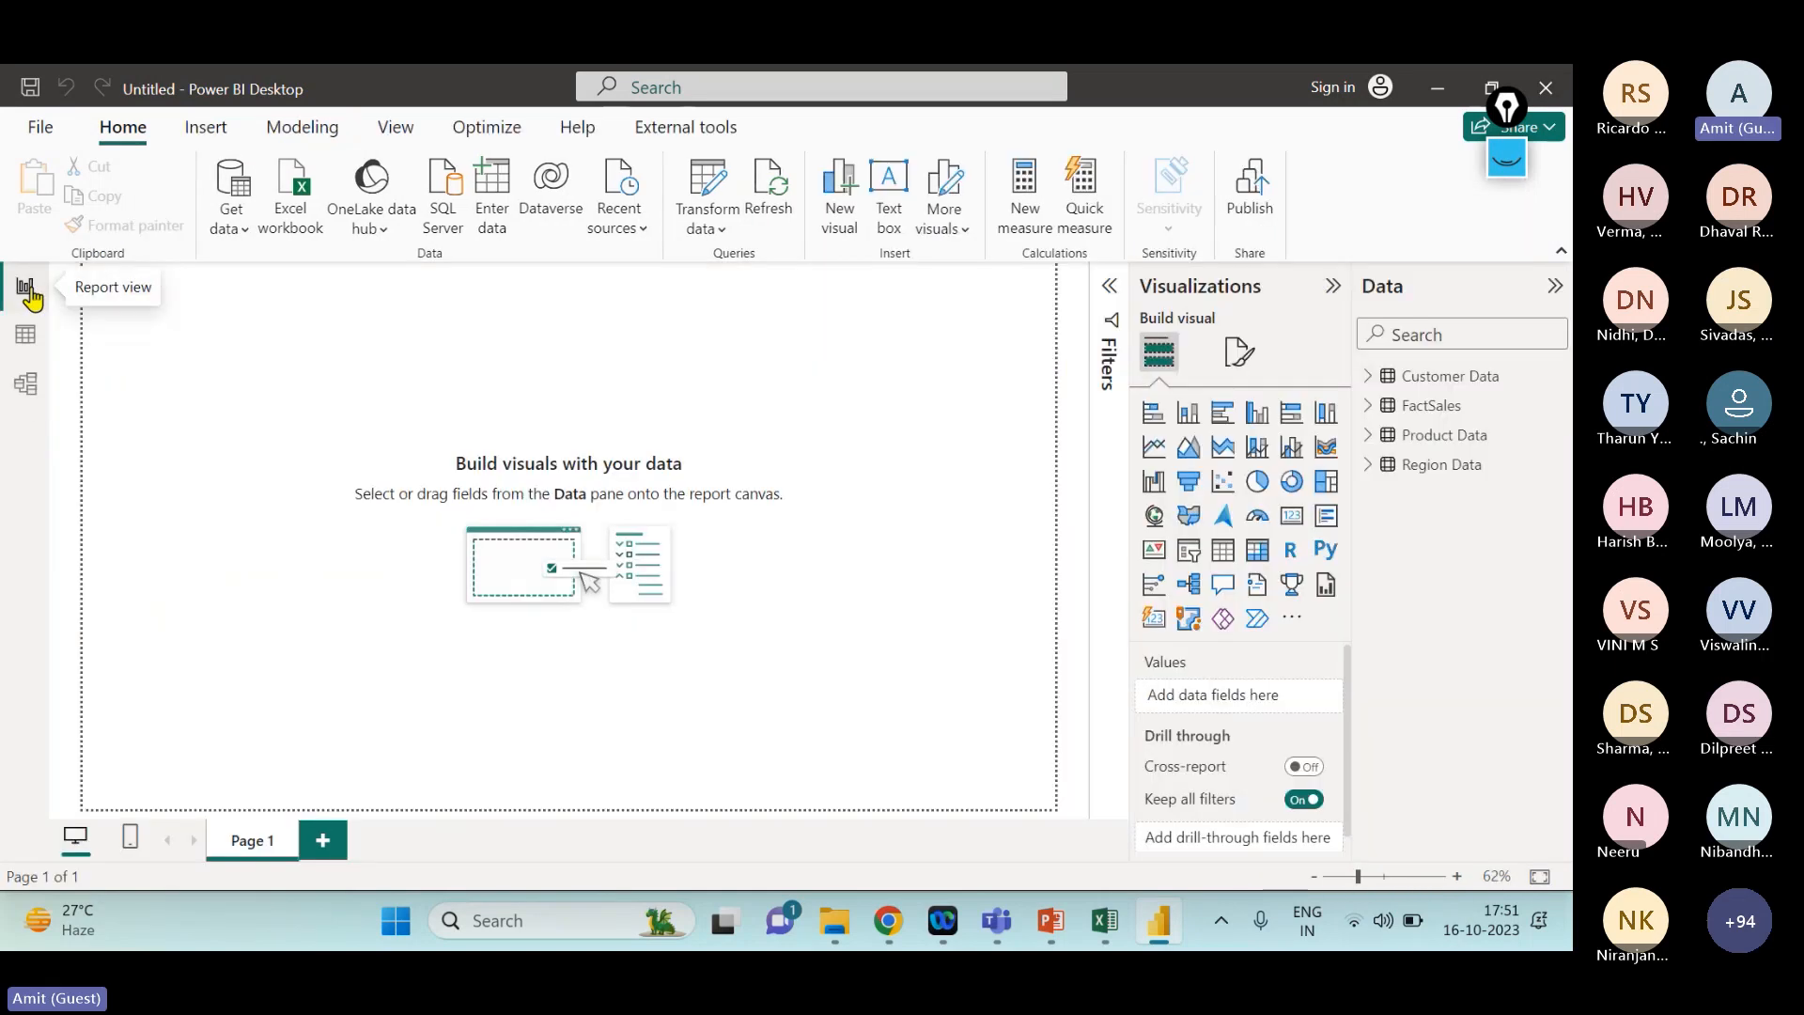
click(1186, 420)
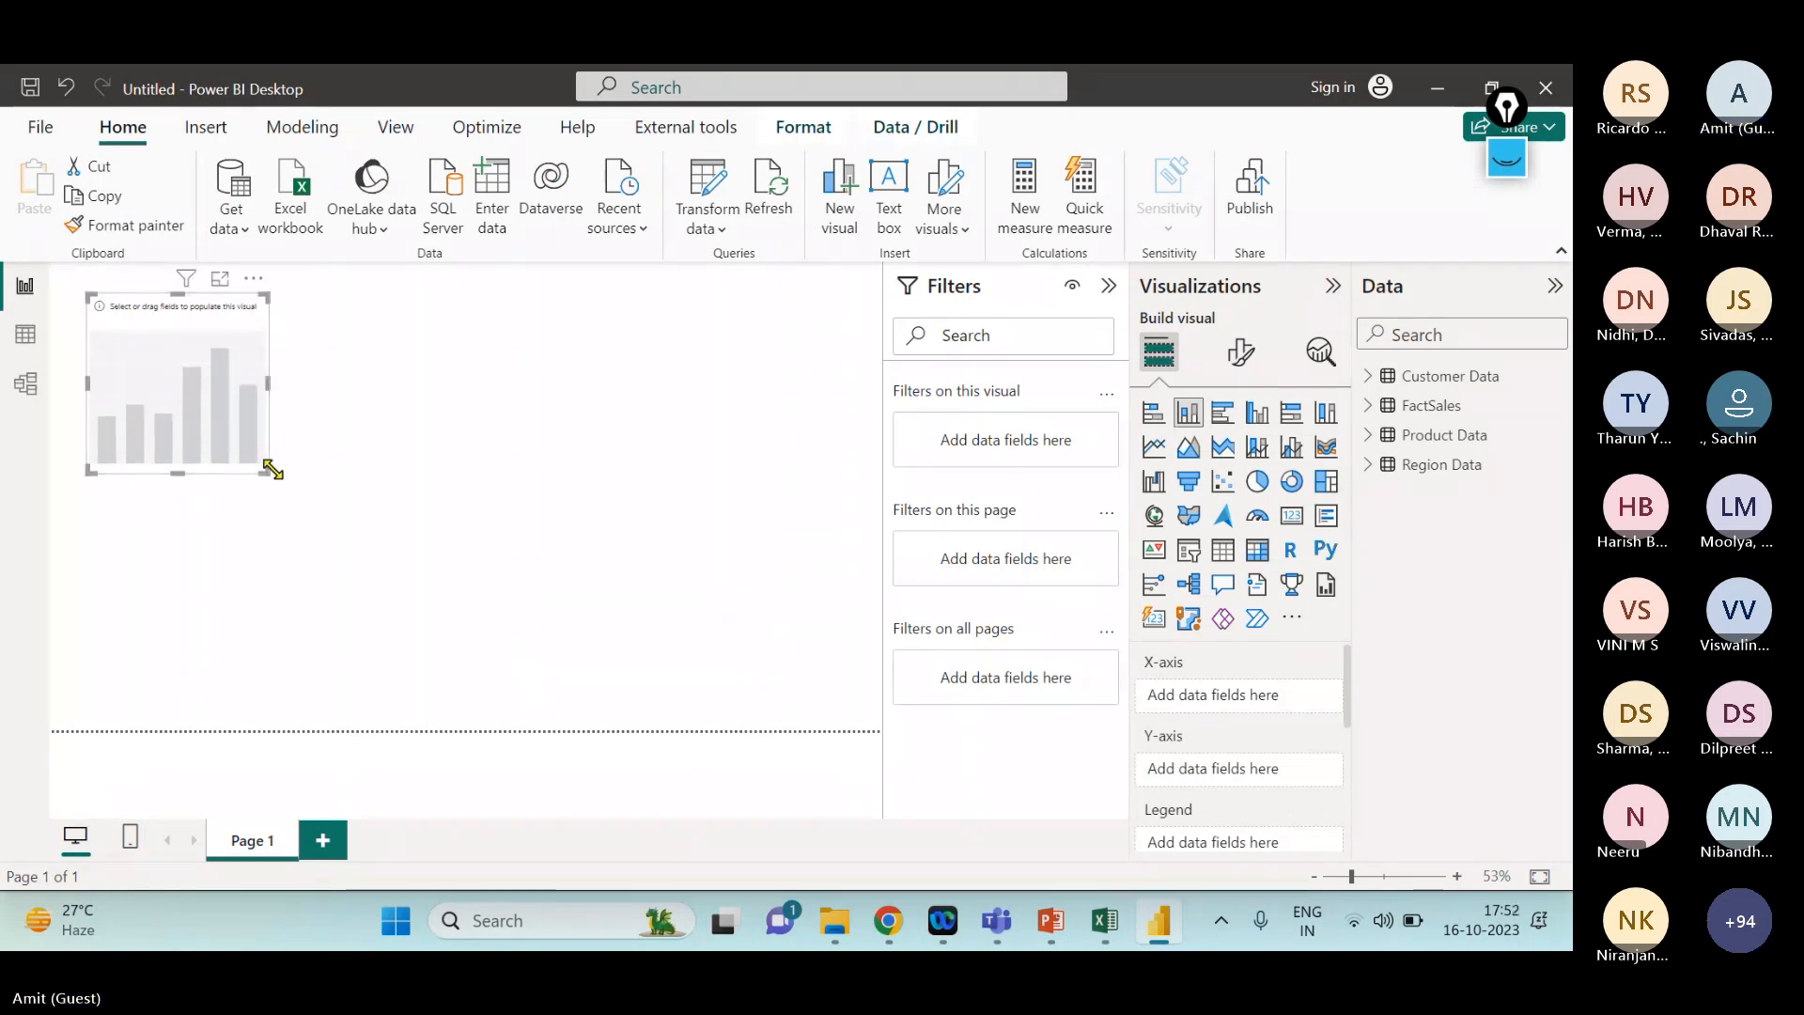
drag(267, 472, 360, 534)
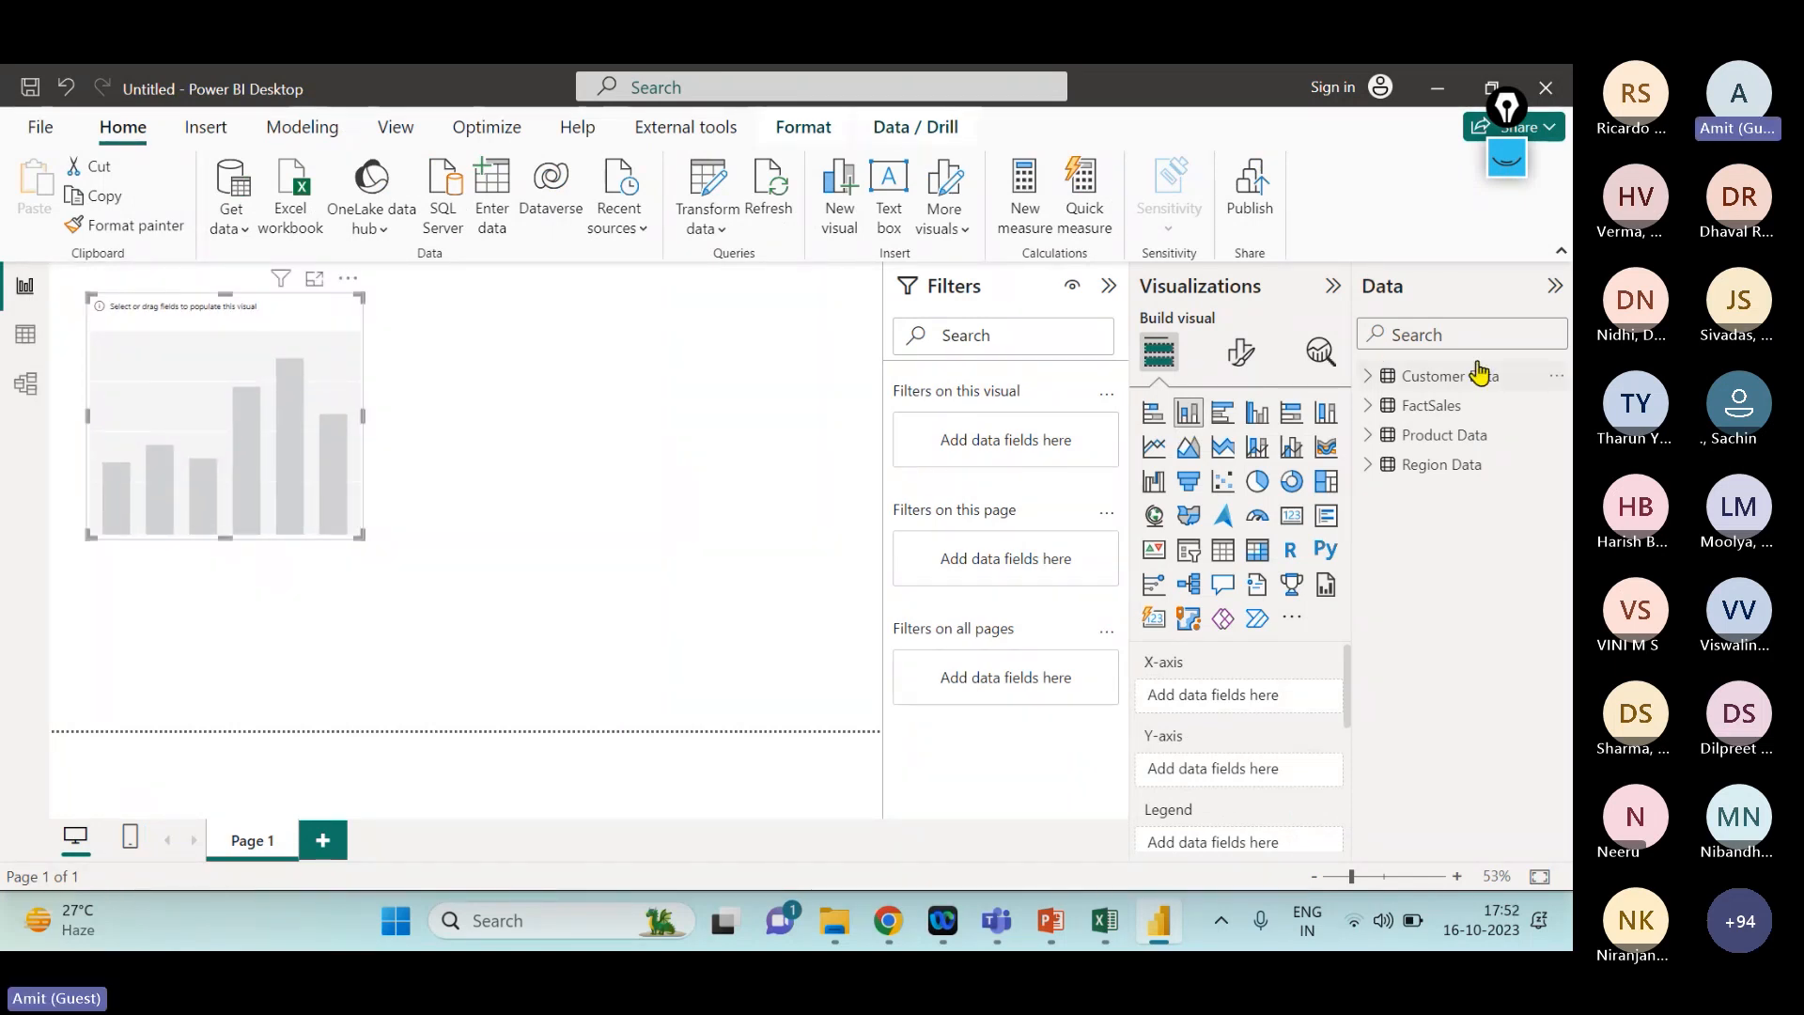
- Plot Sales from FactSales by Category from Product Data in the column chart and compare the category values
click(1381, 434)
drag(1470, 464, 1281, 709)
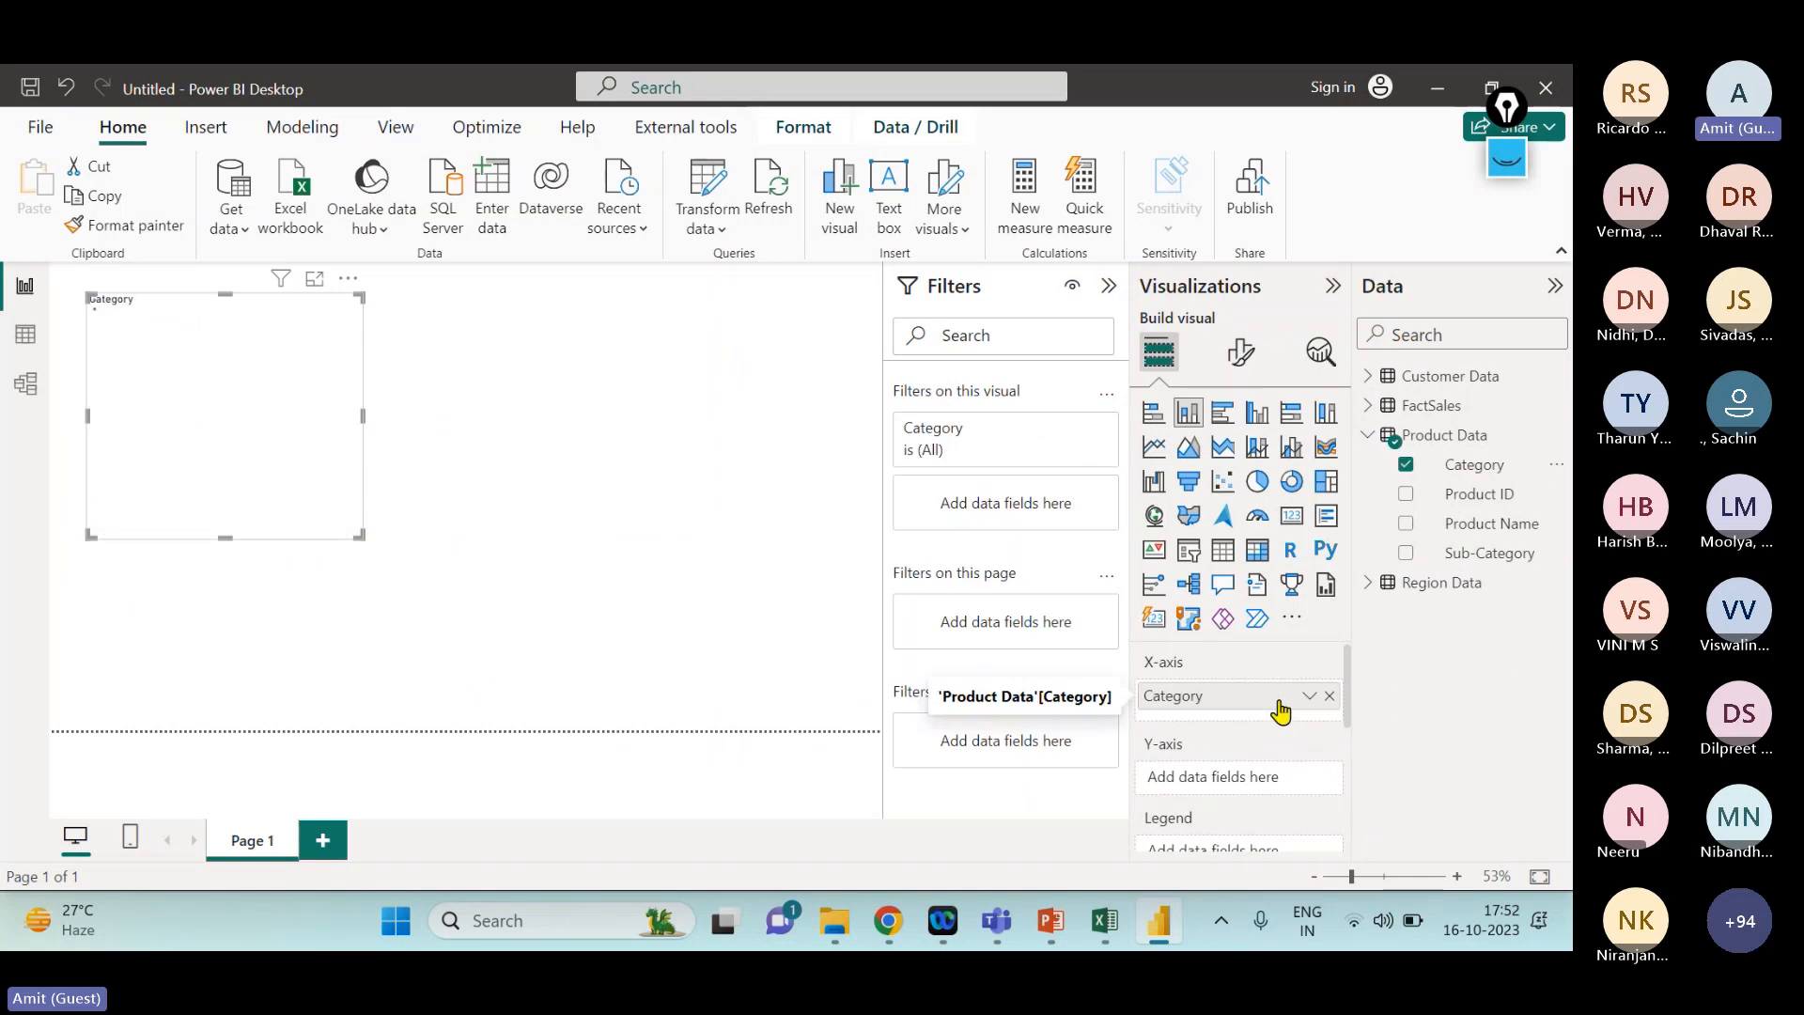
click(1369, 406)
scroll(1425, 586, down, 1)
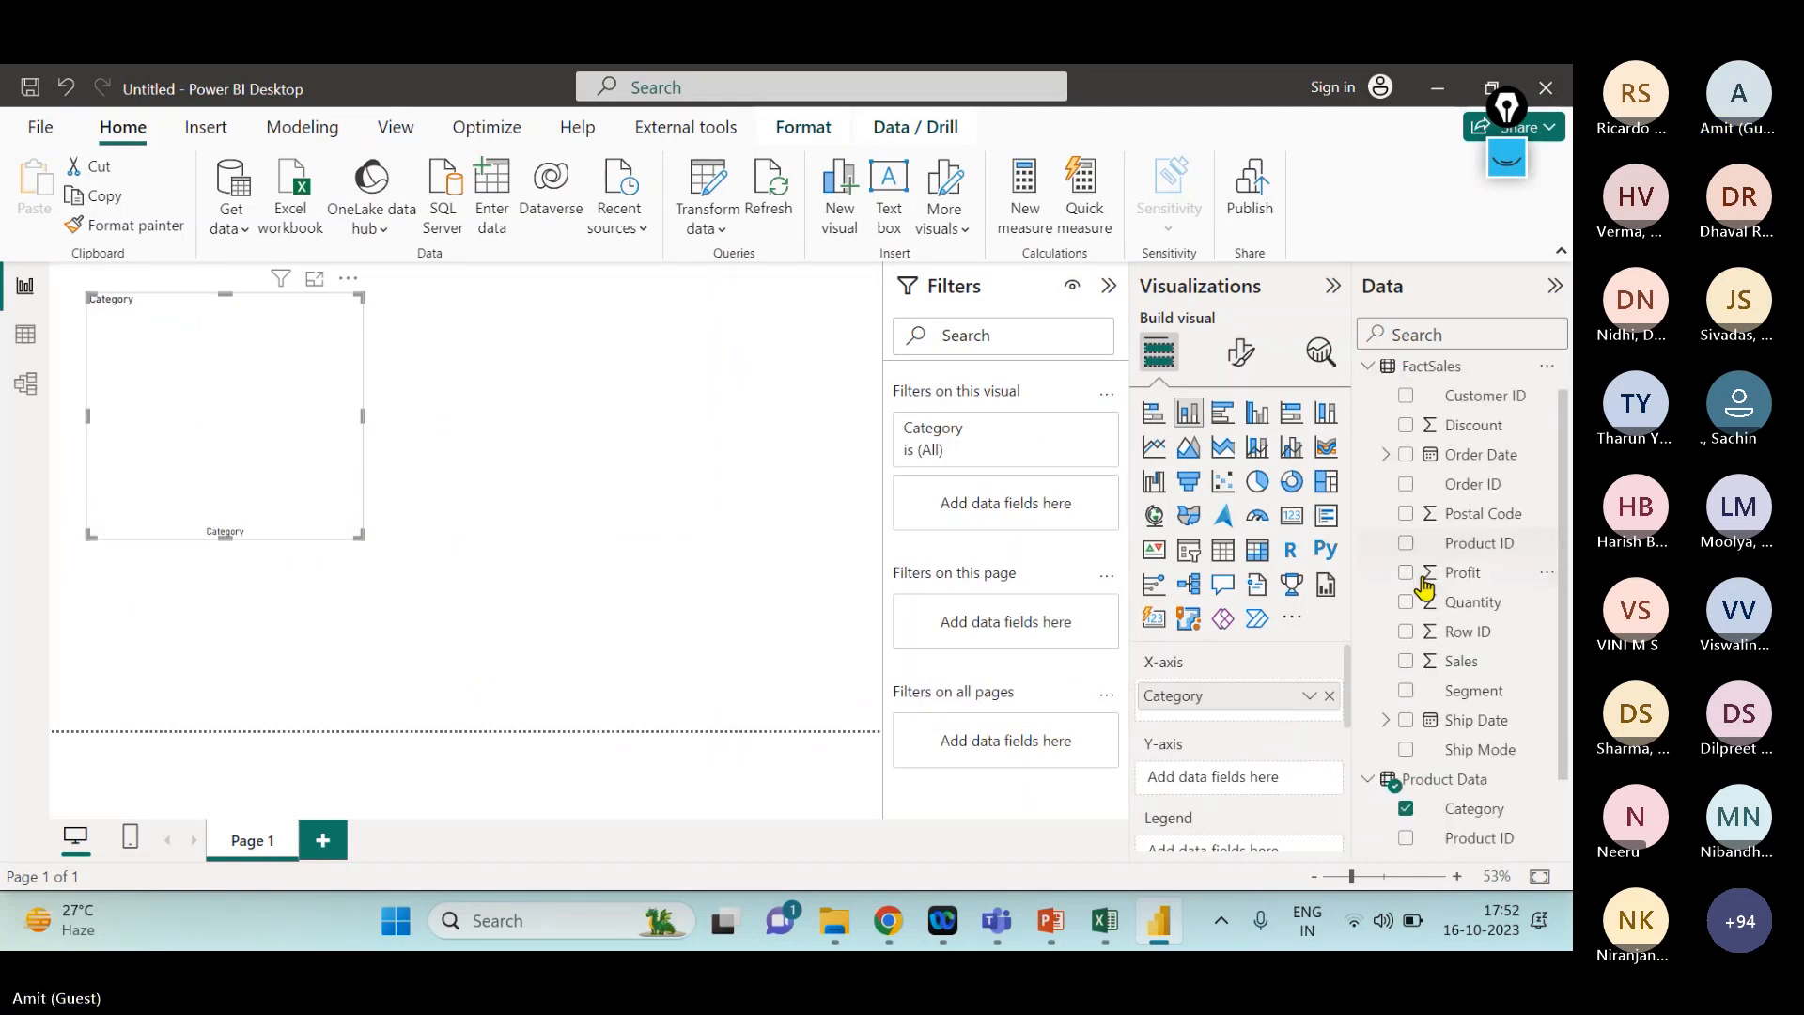
click(1433, 673)
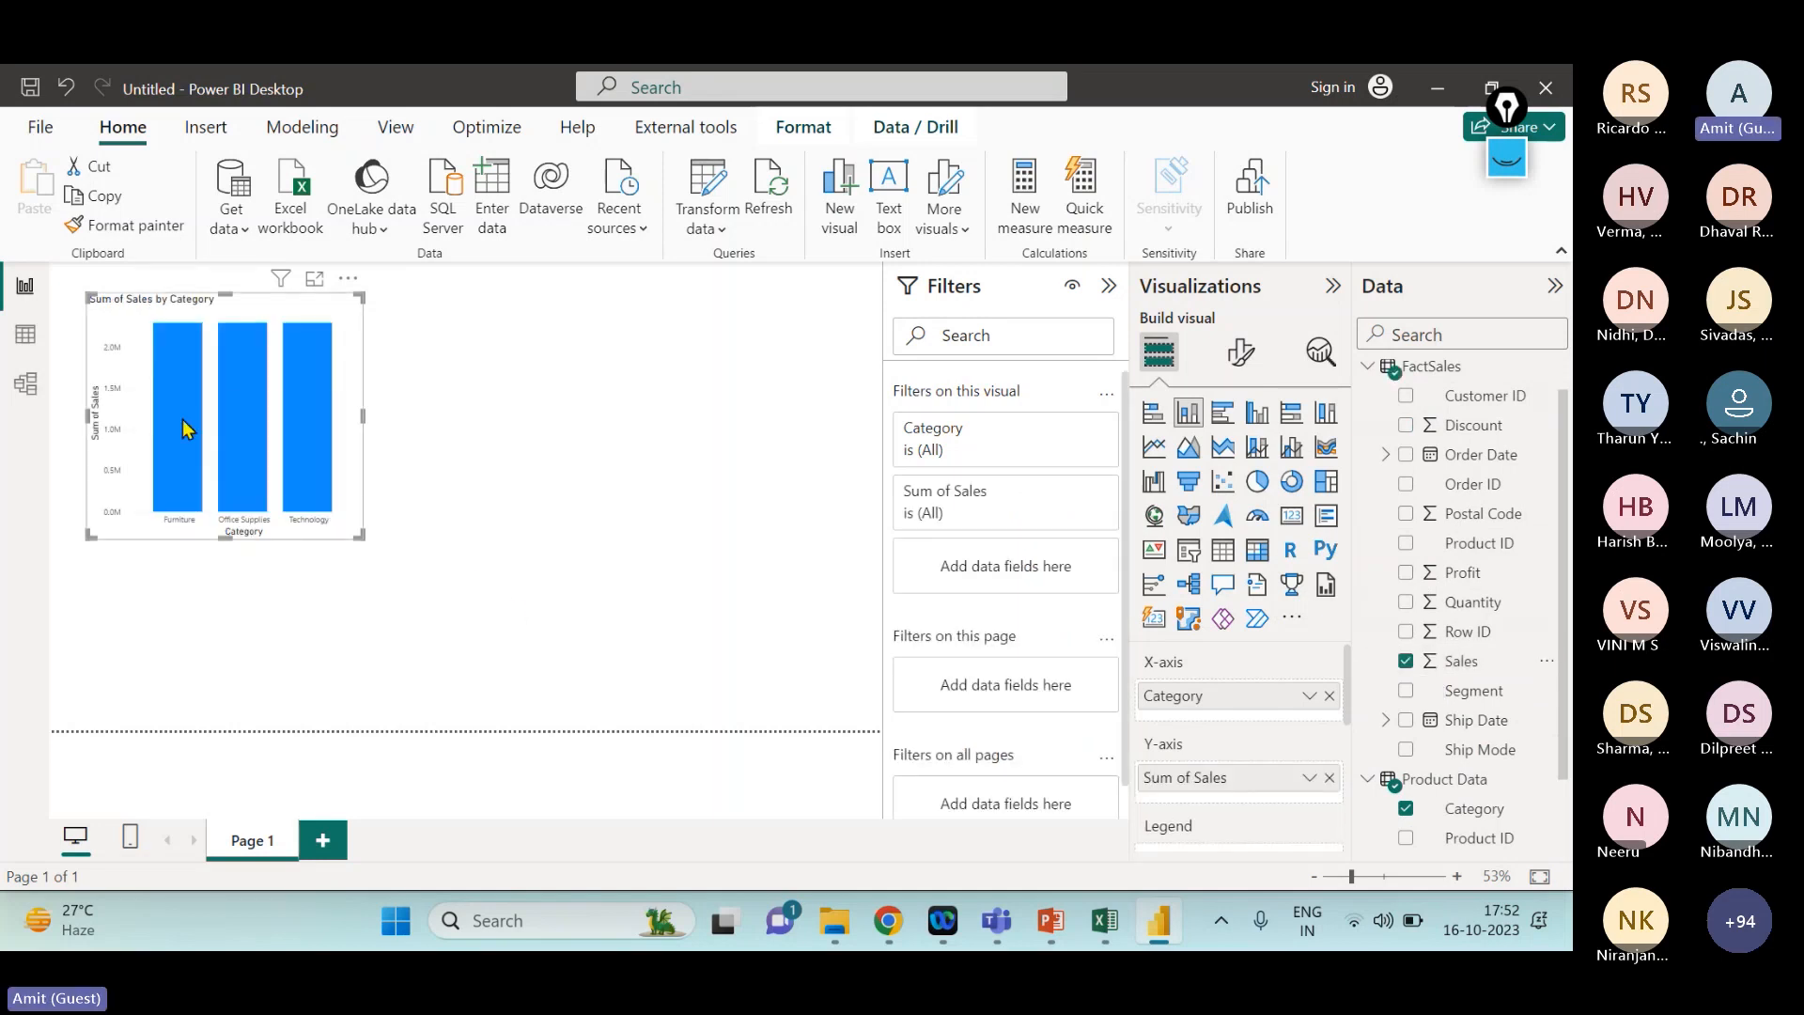
mouse_move(180, 420)
mouse_move(239, 417)
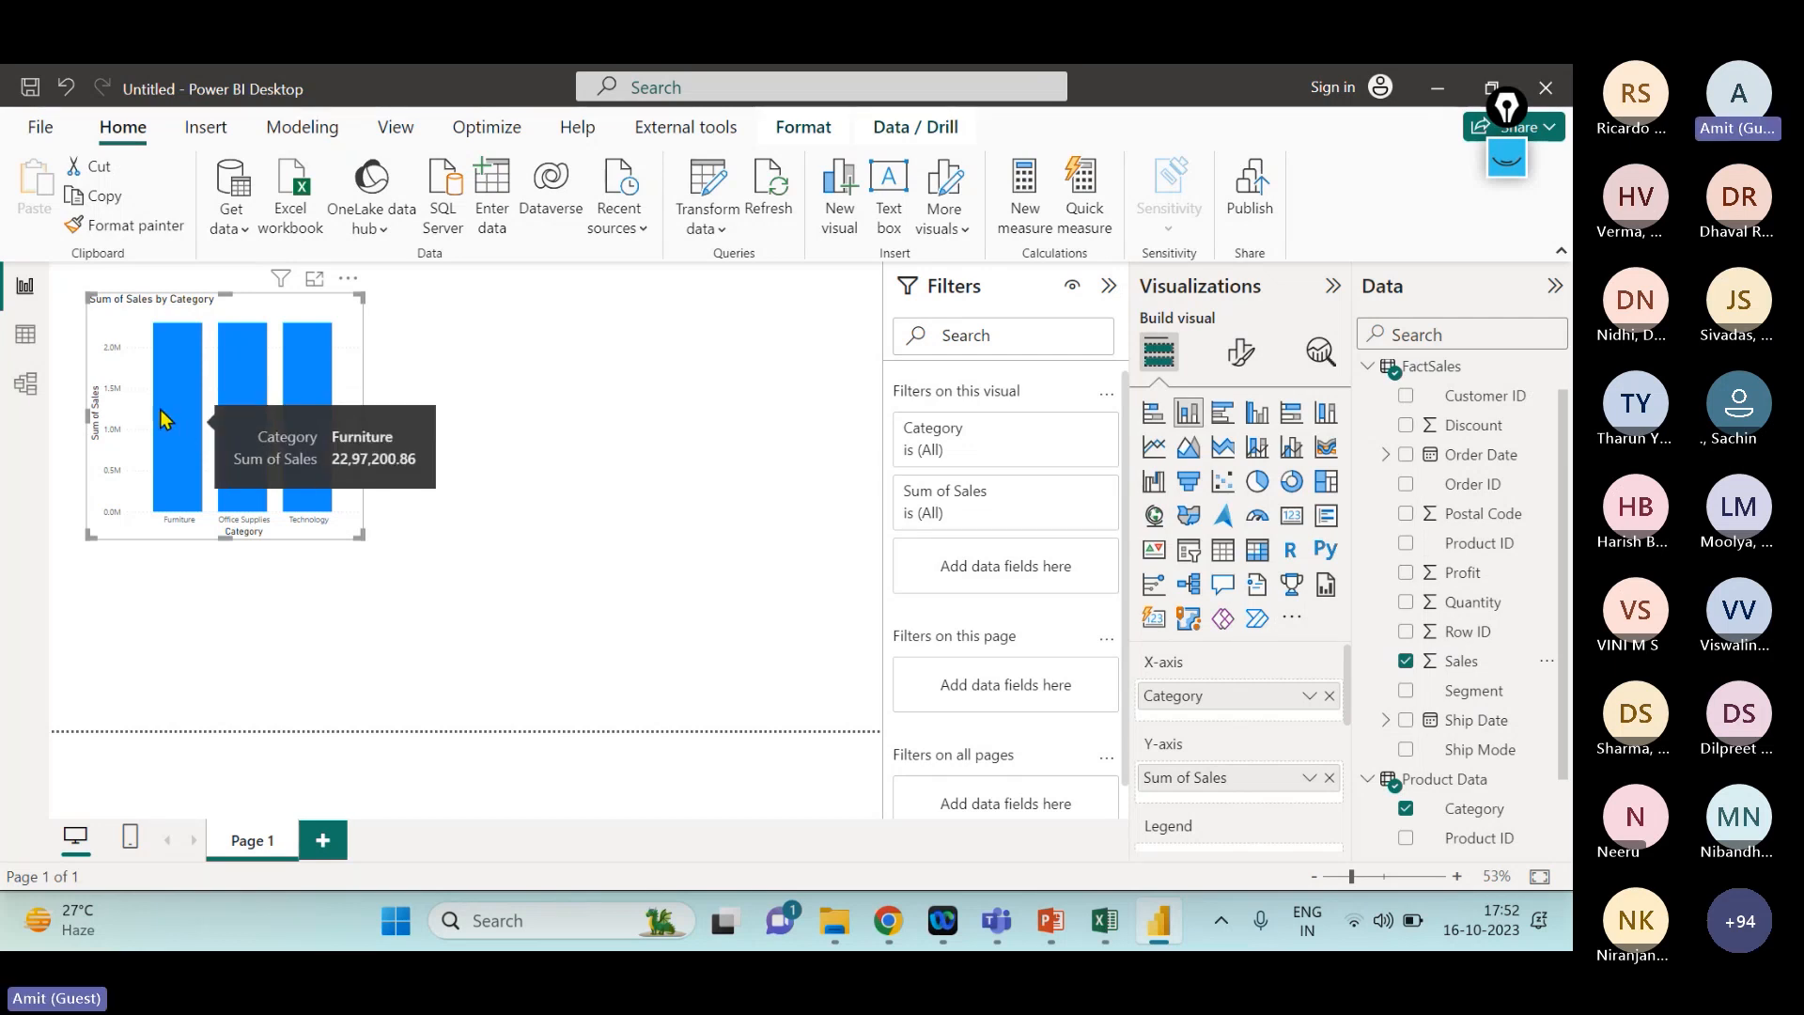
- In the Model view, shift FactSales slightly toward Product Data and relate the two tables on Product ID
click(25, 381)
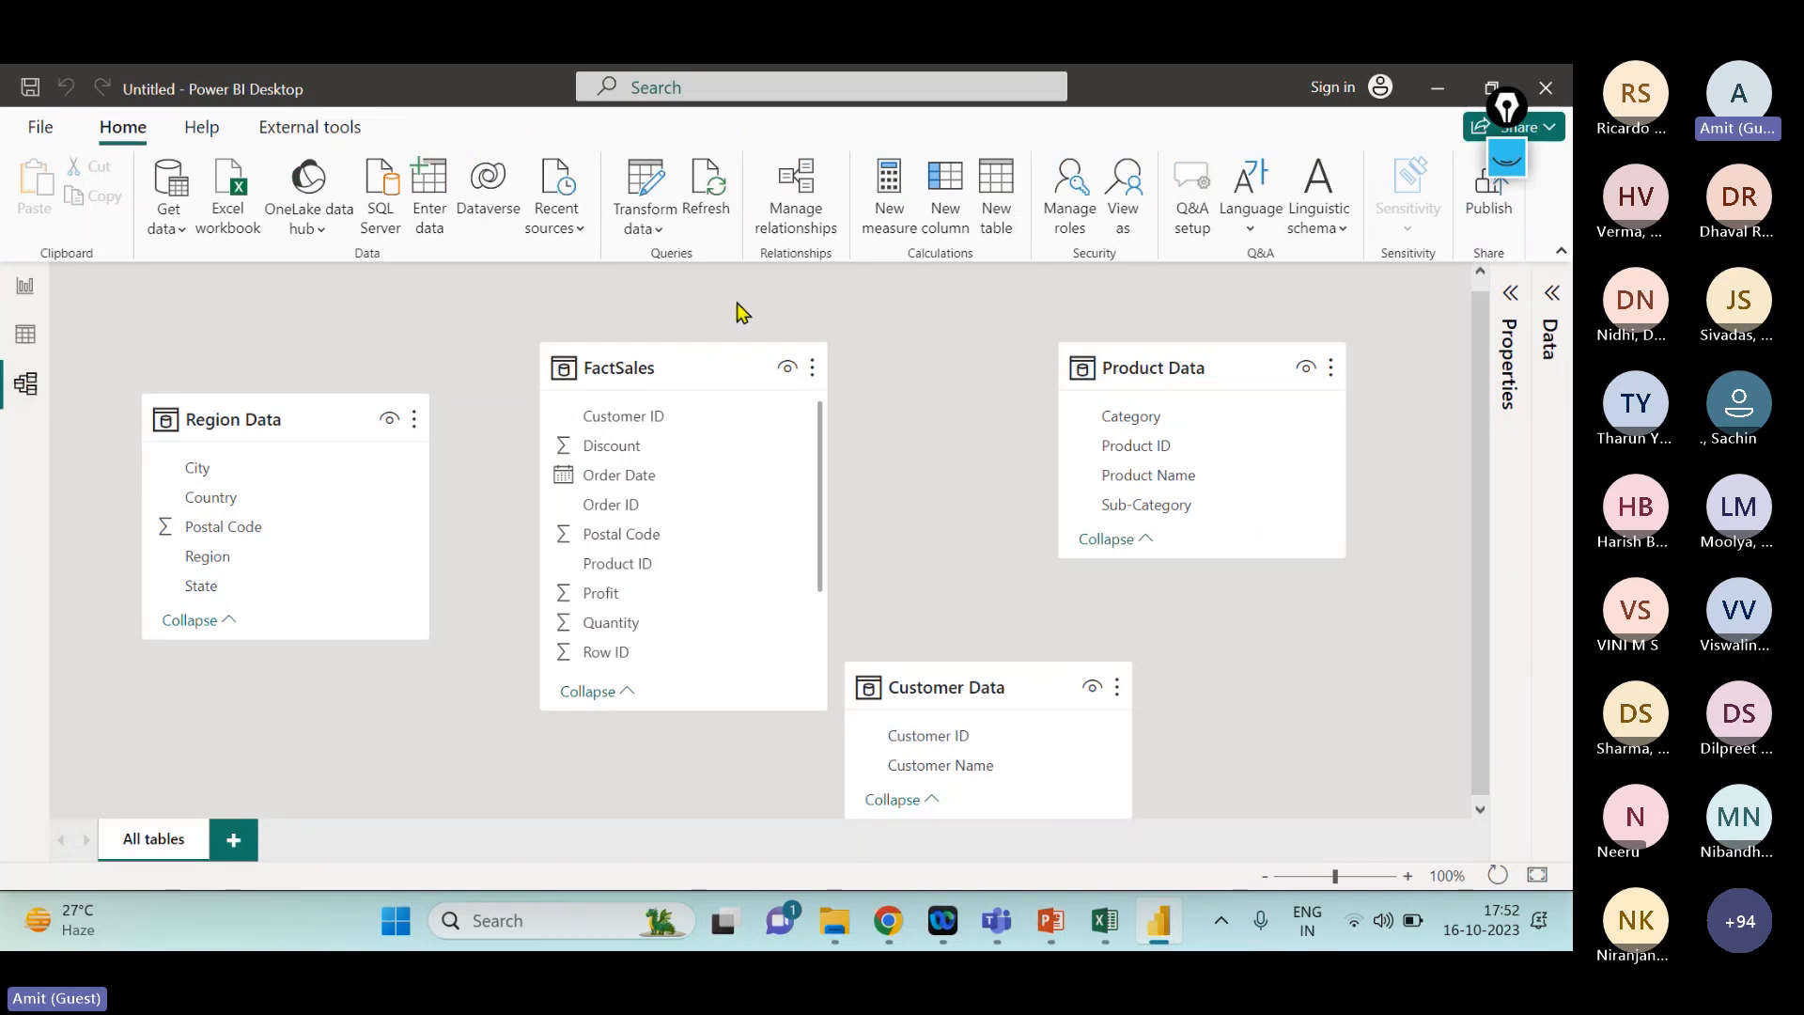
drag(717, 370, 737, 340)
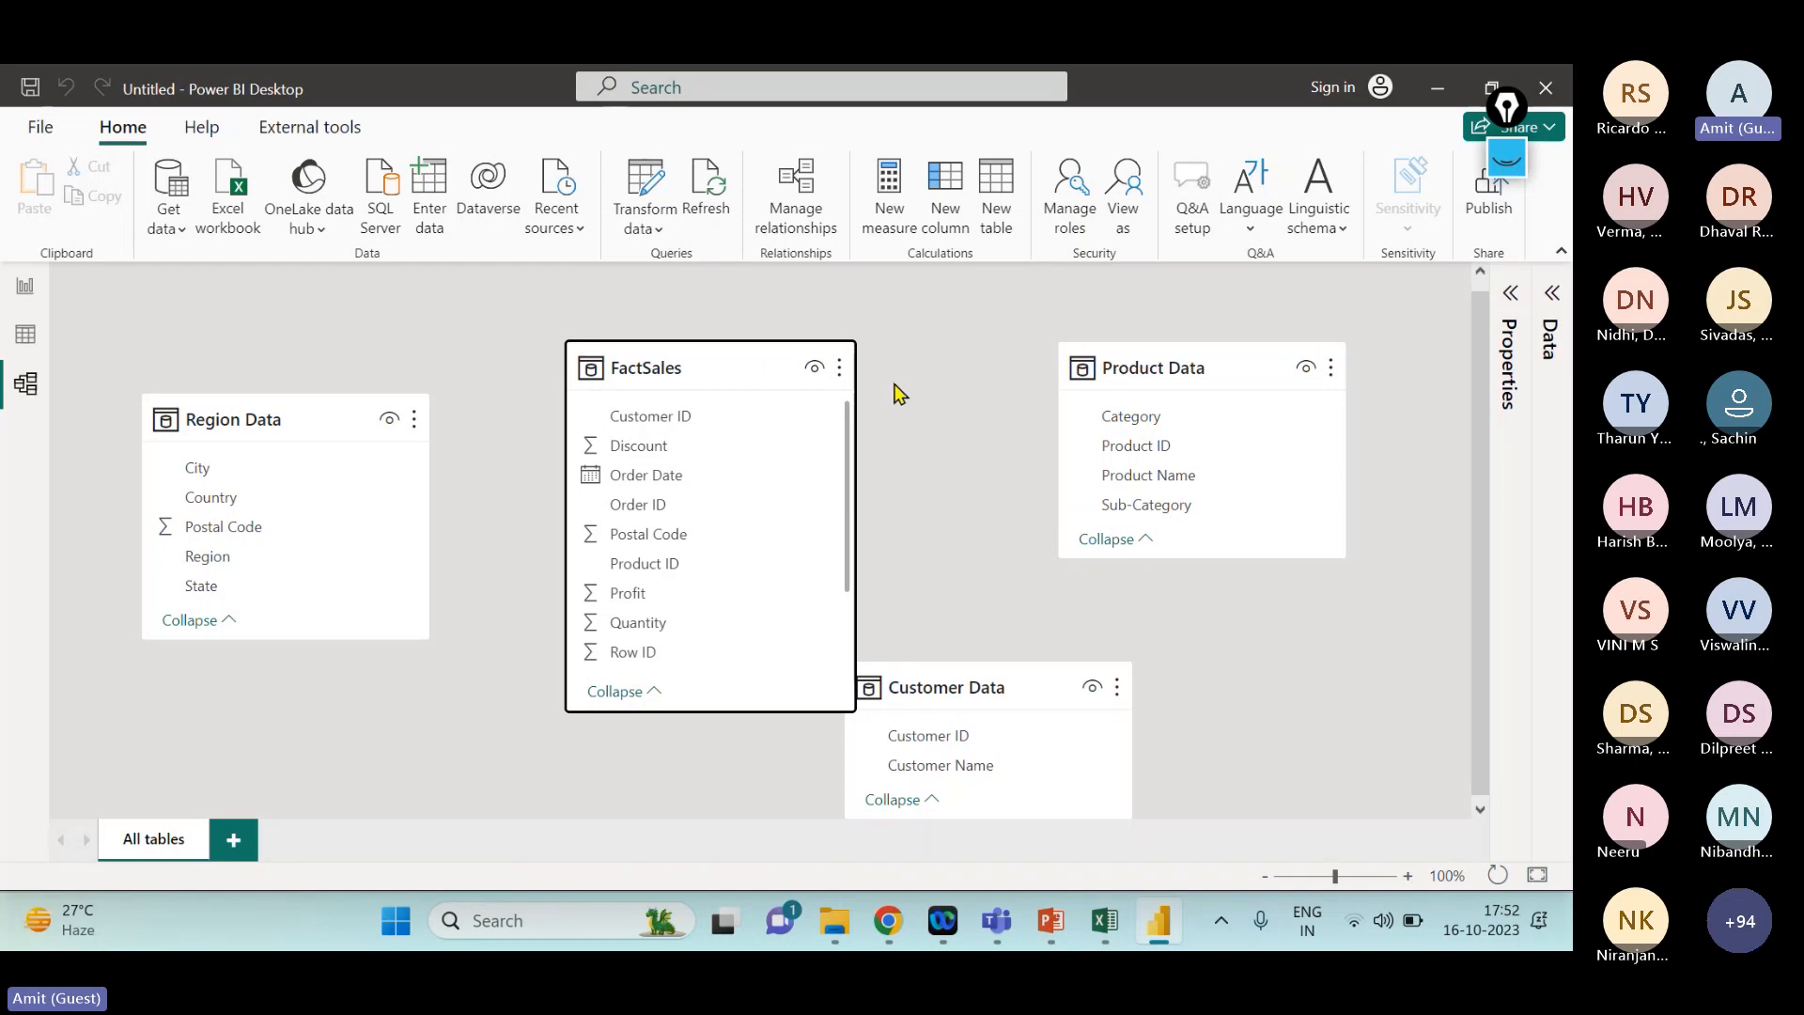
click(1161, 454)
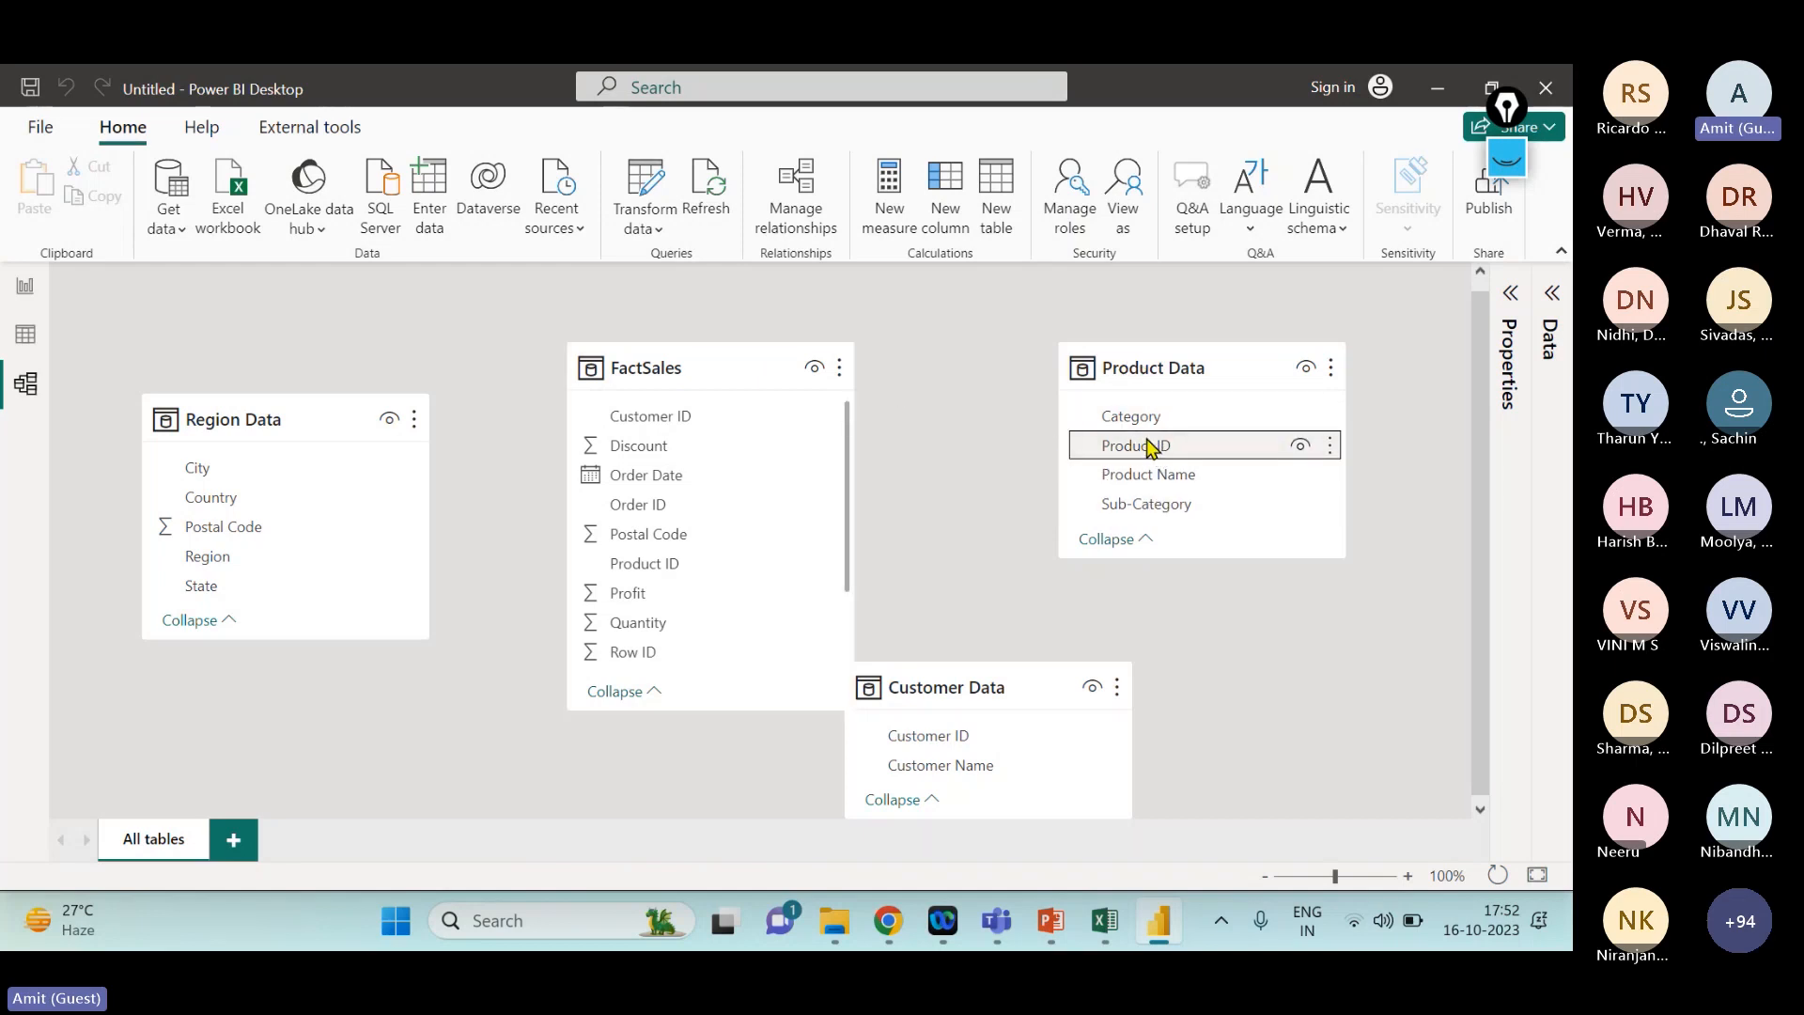
drag(1146, 457, 751, 561)
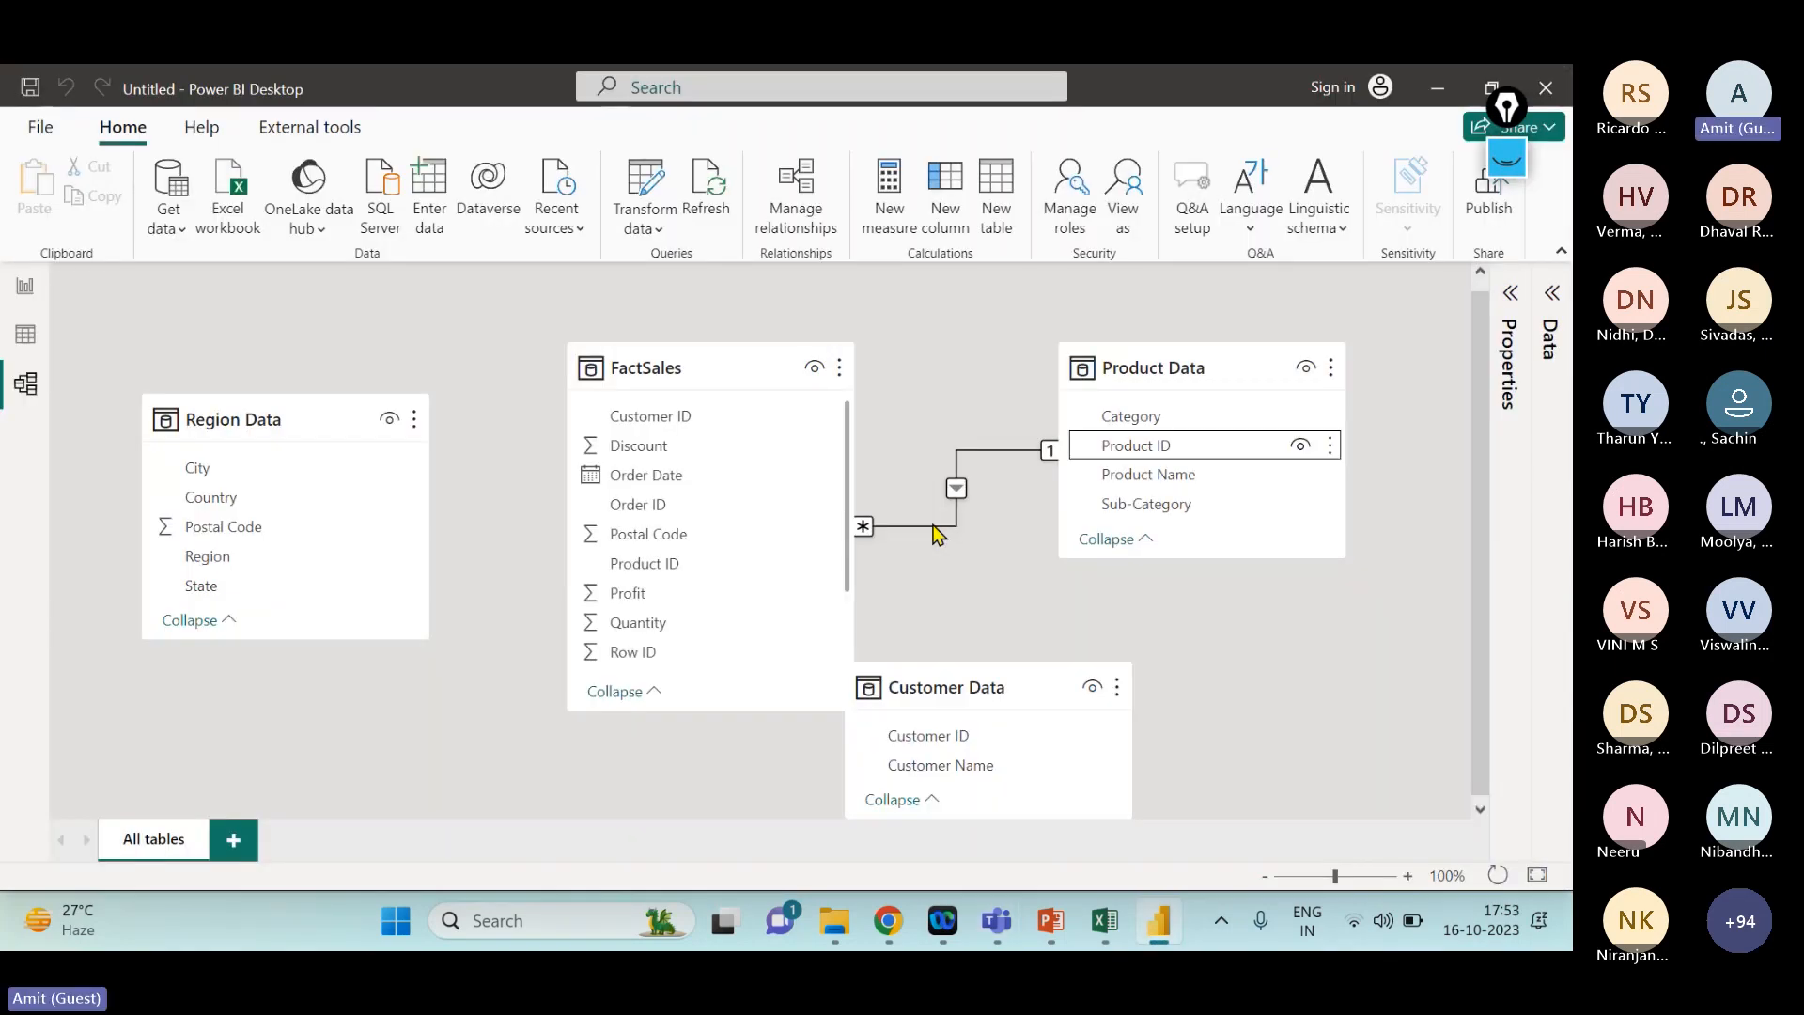
- Check the Technology and Furniture sales values in the report's column chart
click(22, 290)
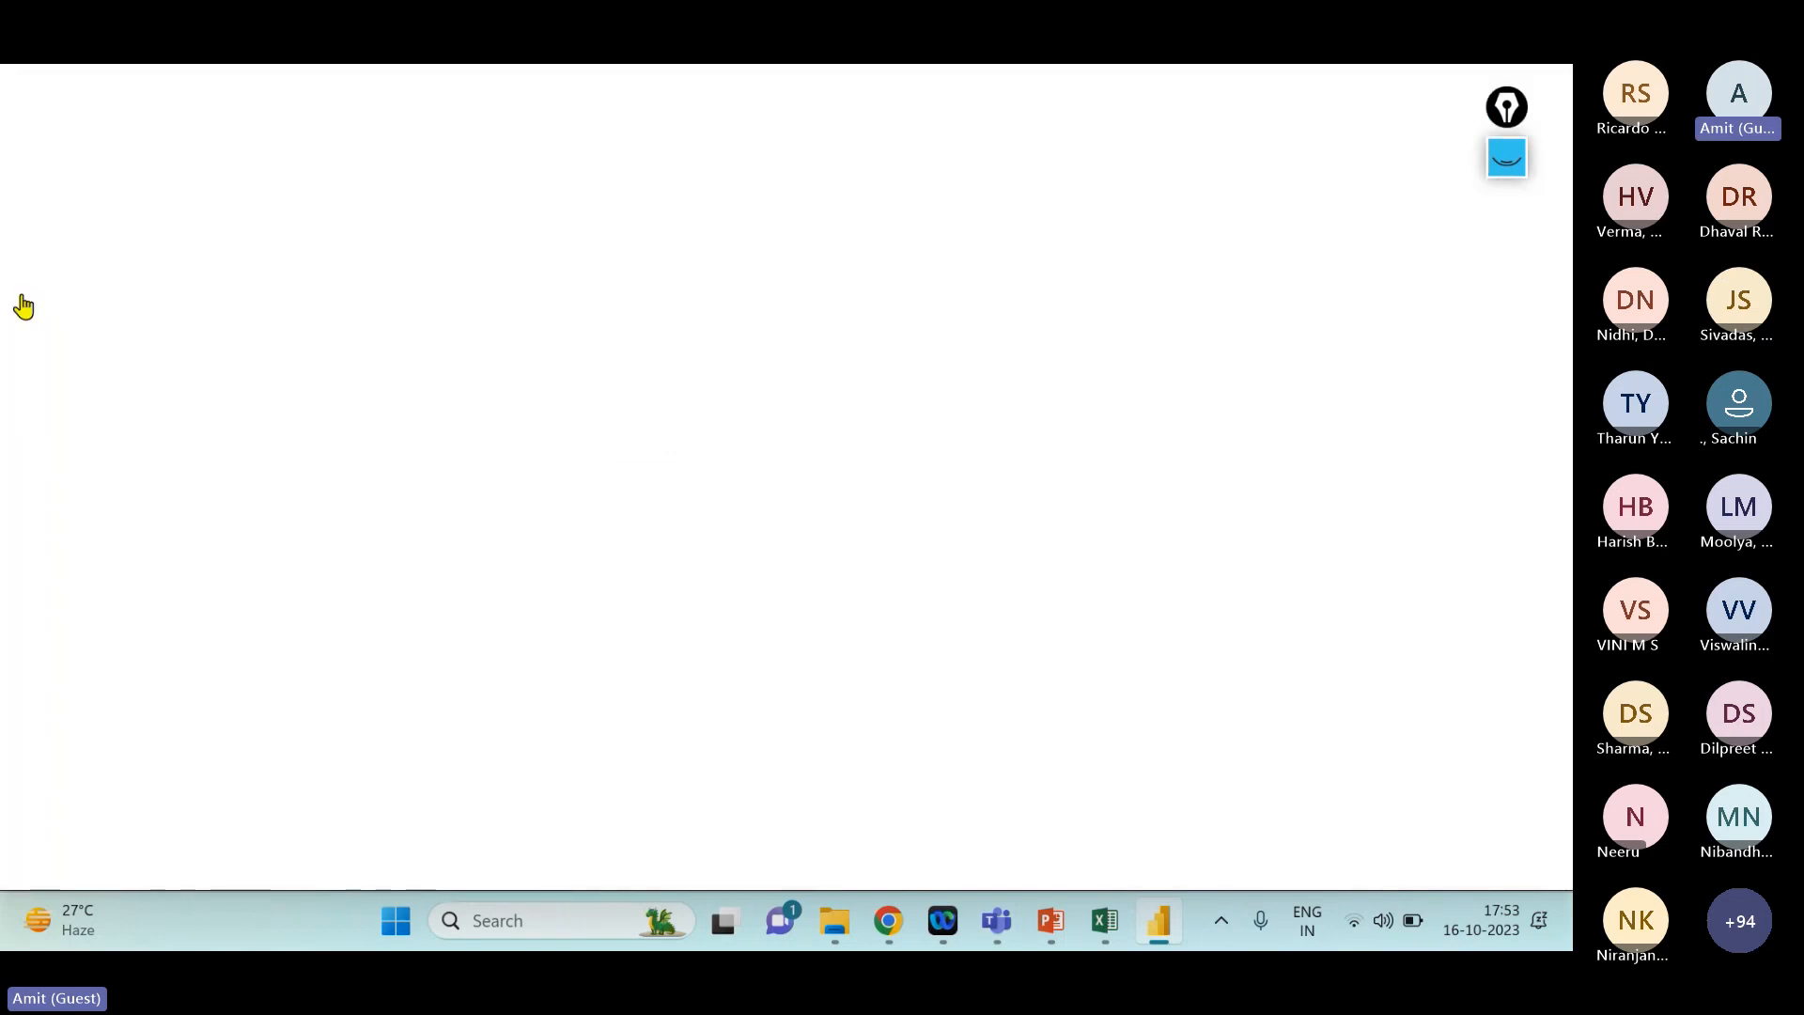
mouse_move(174, 376)
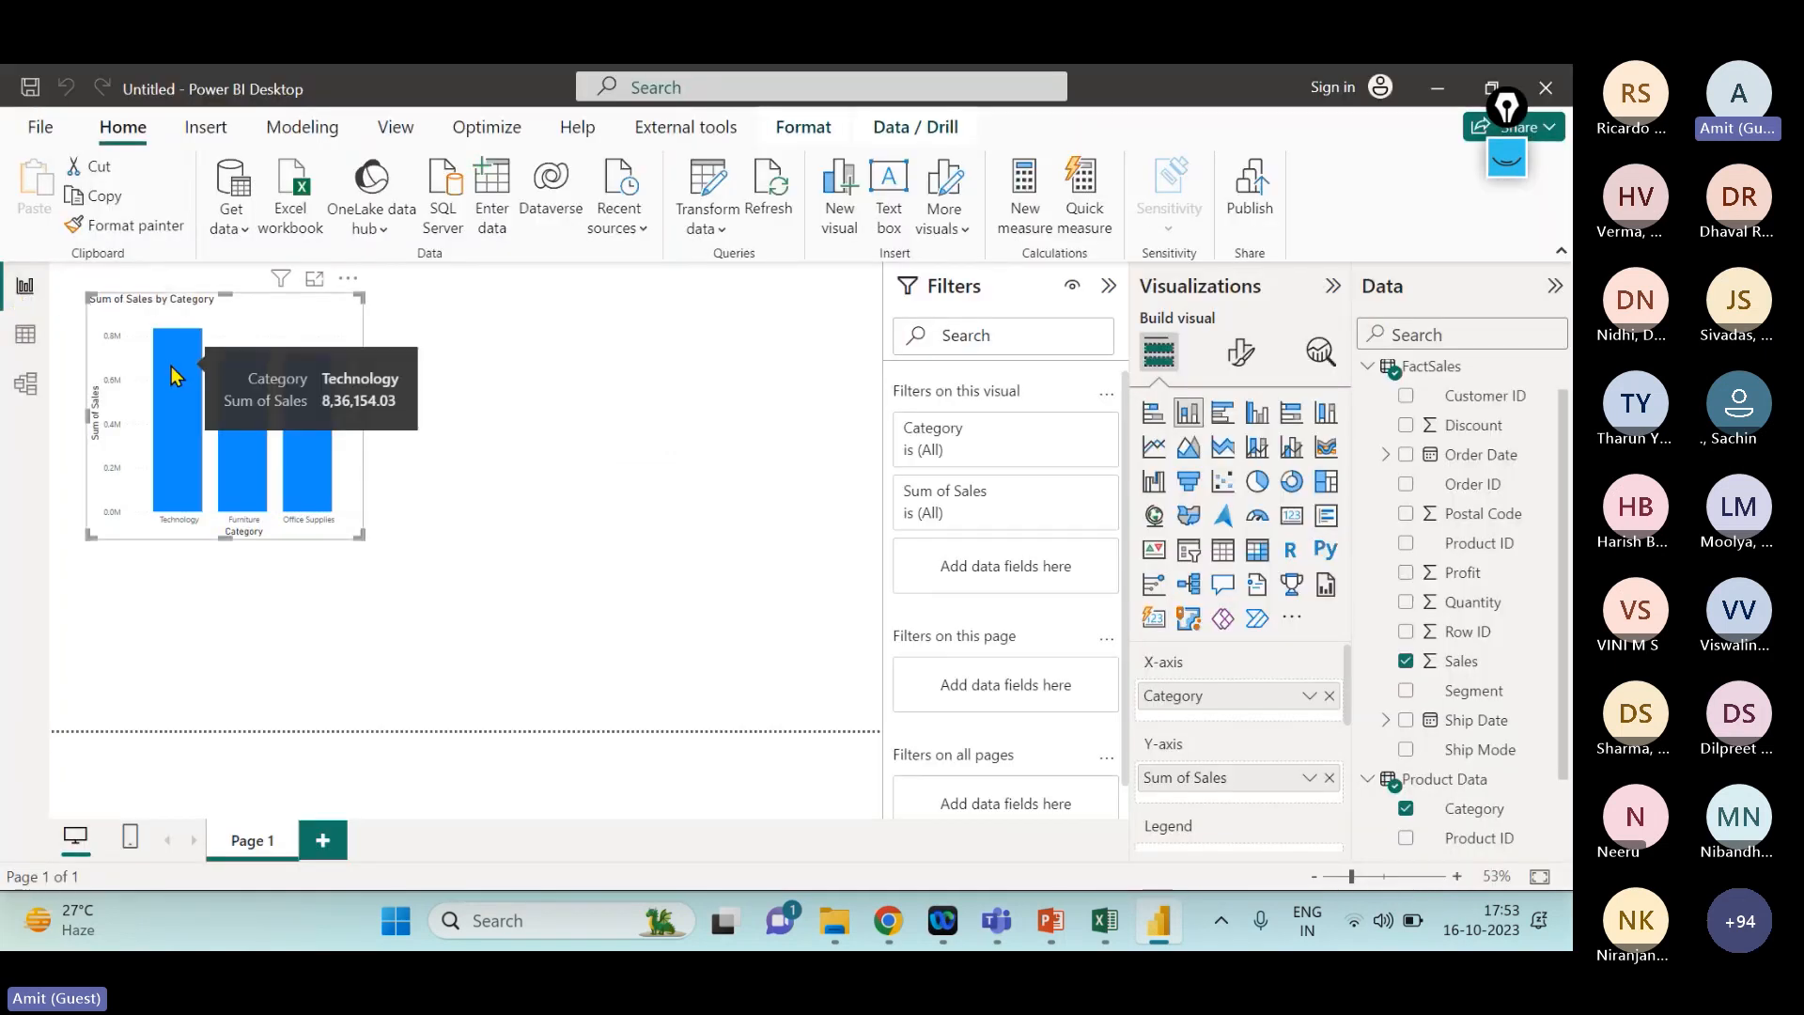
mouse_move(238, 400)
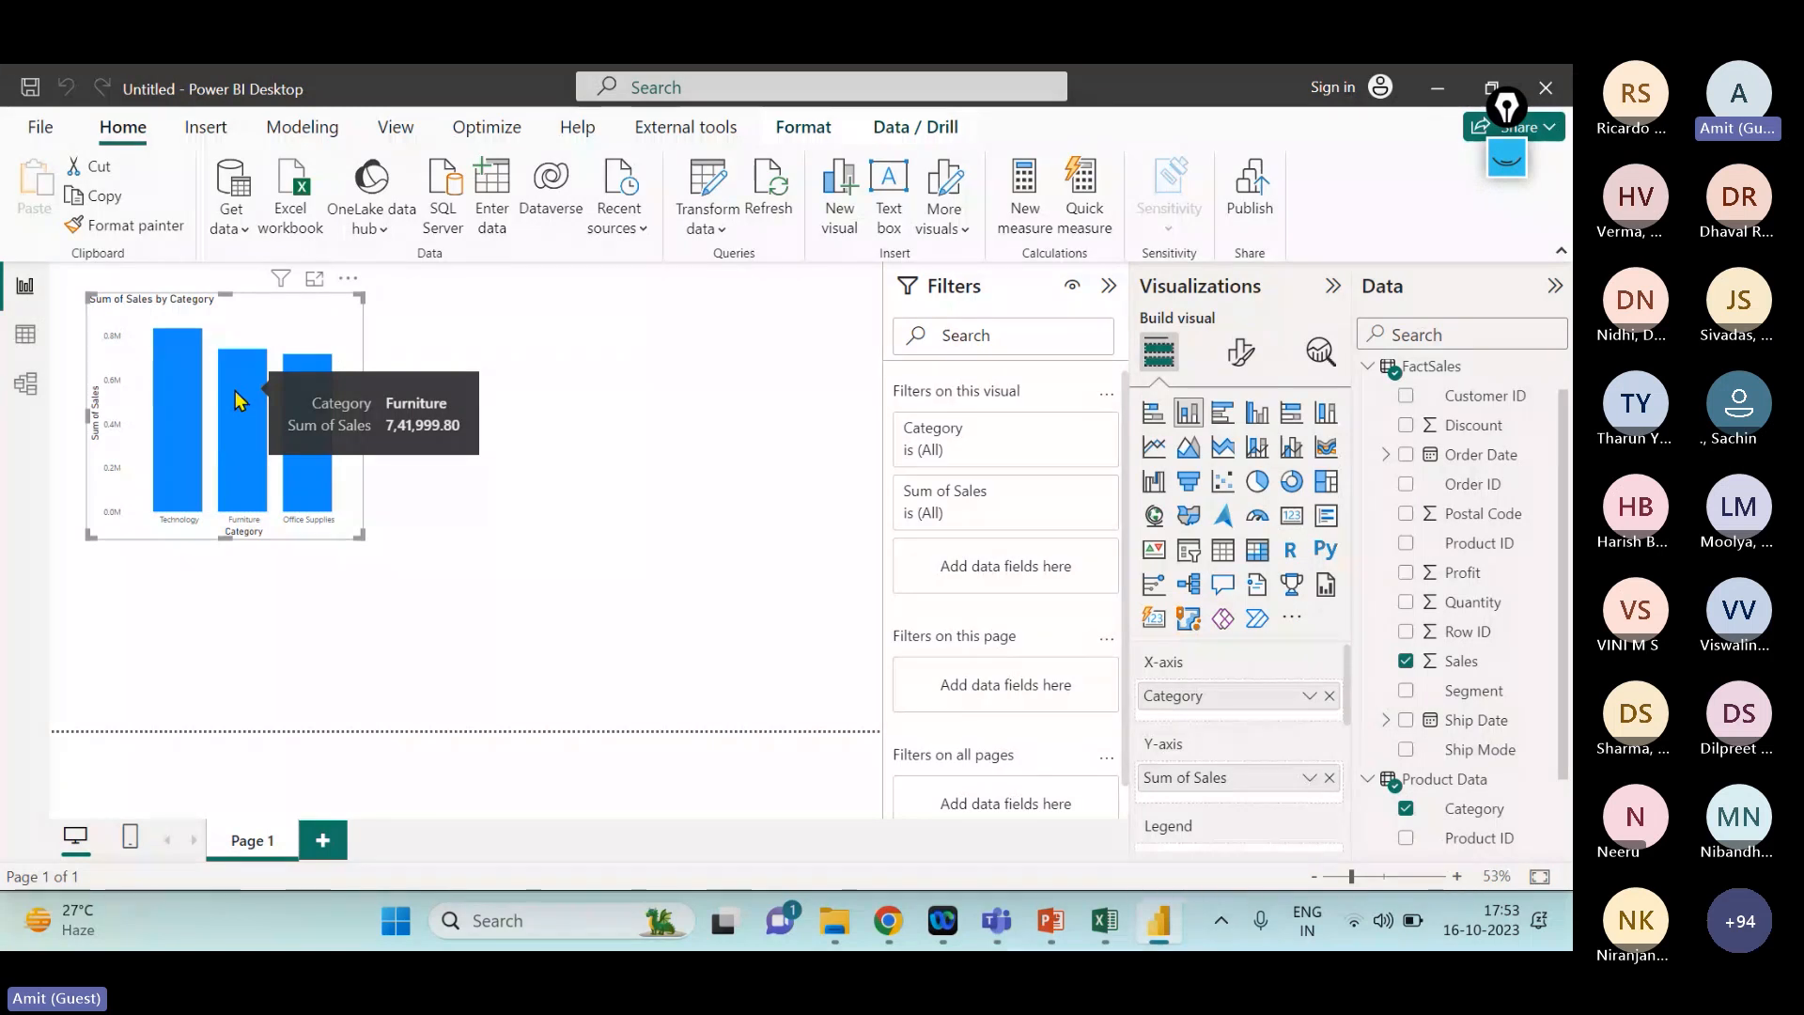
- Back in the Model view, move Customer Data clear of FactSales and relate the two tables on Customer ID
click(24, 390)
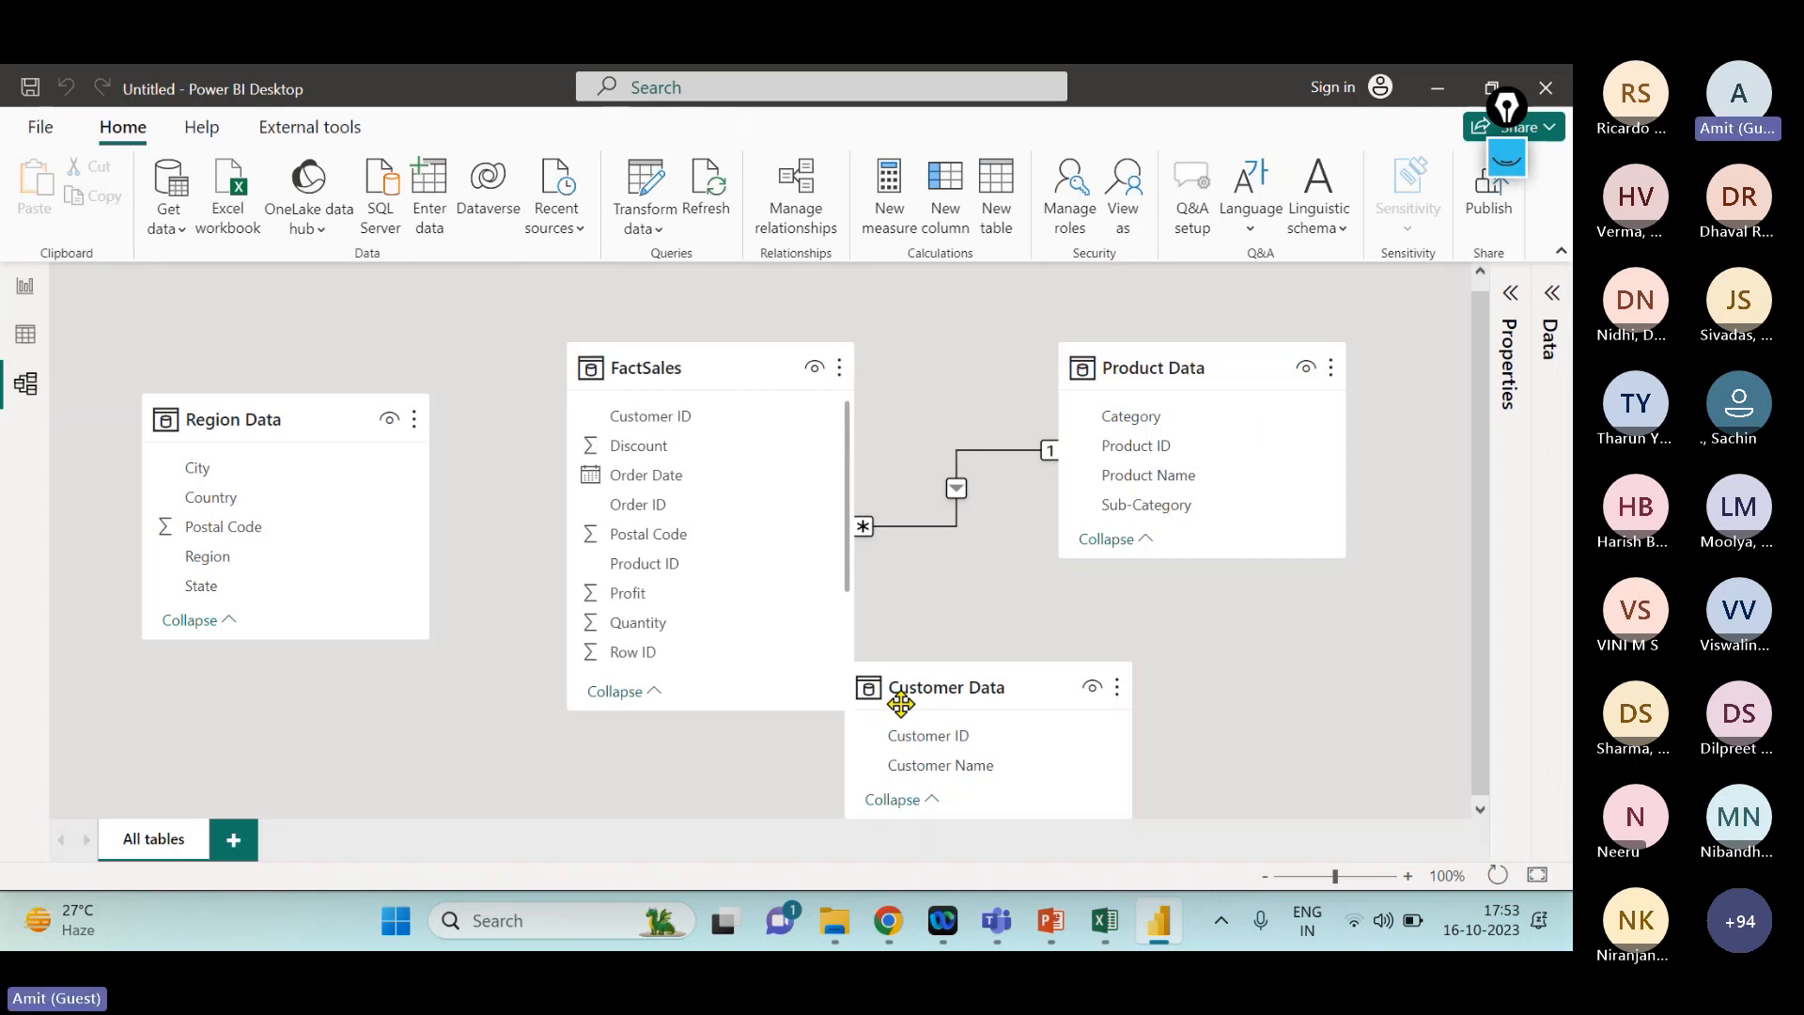
drag(978, 688, 1039, 685)
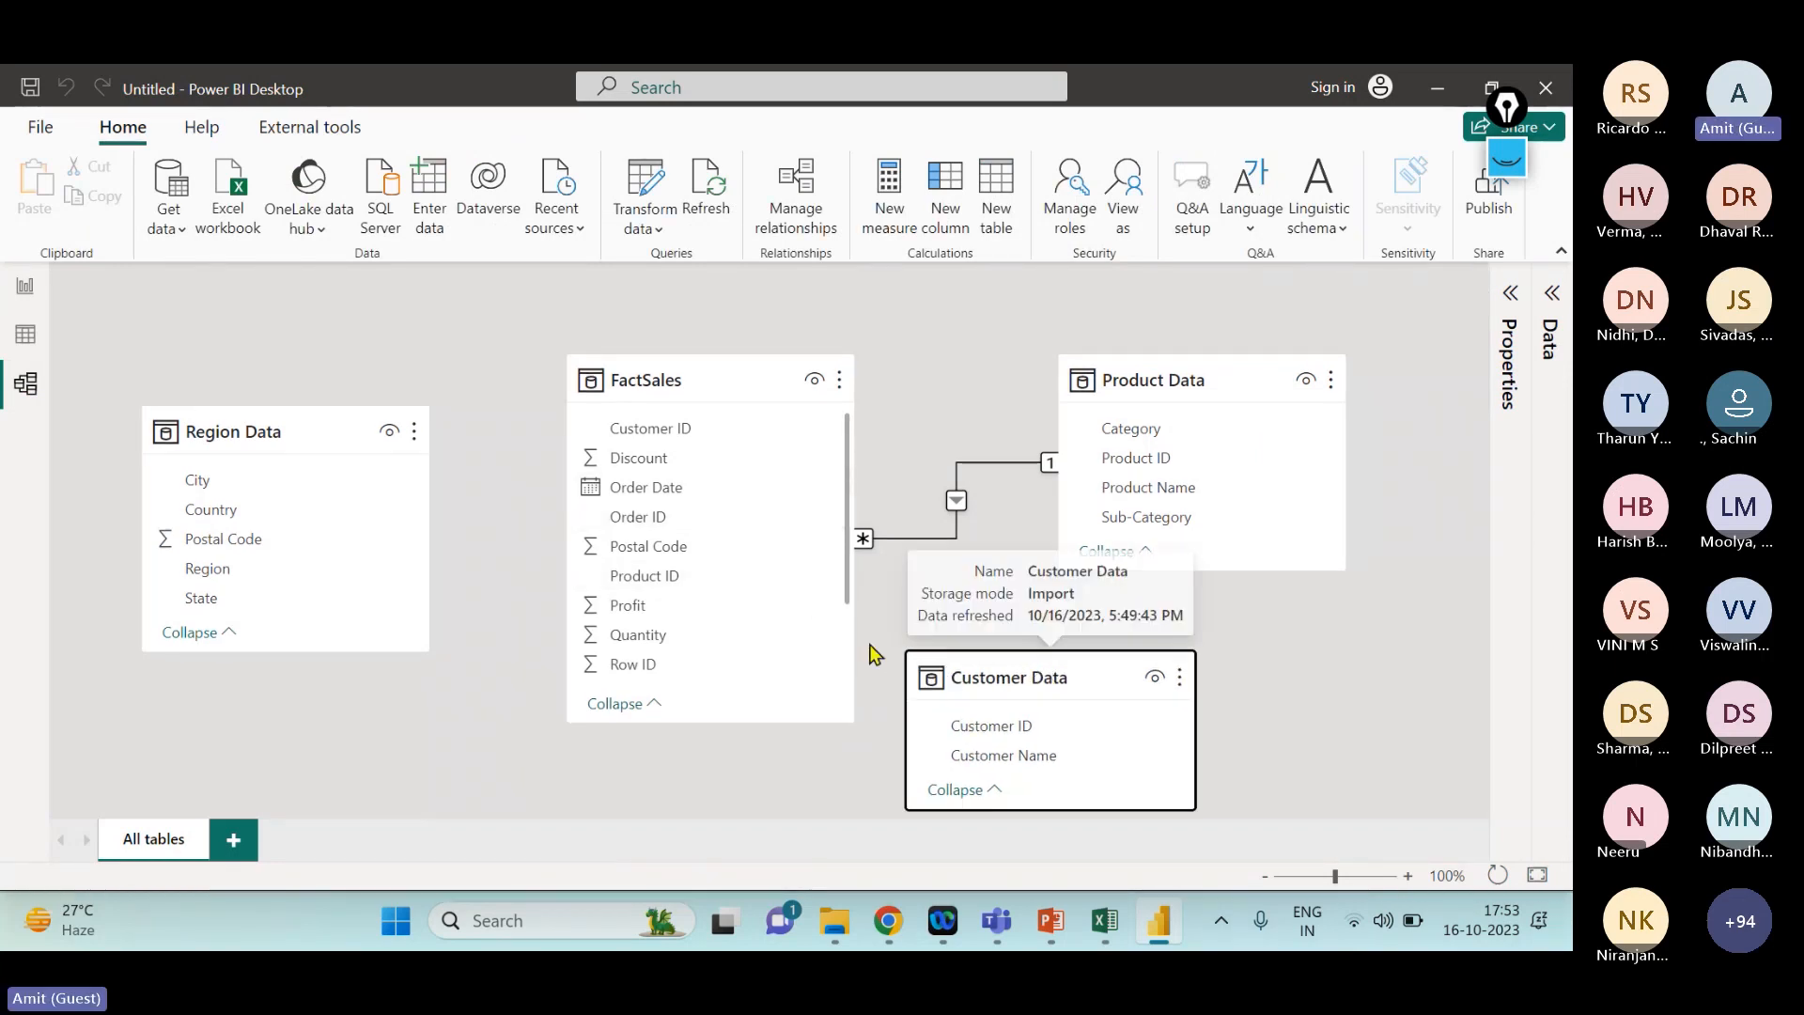
scroll(729, 604, down, 1)
scroll(700, 443, up, 1)
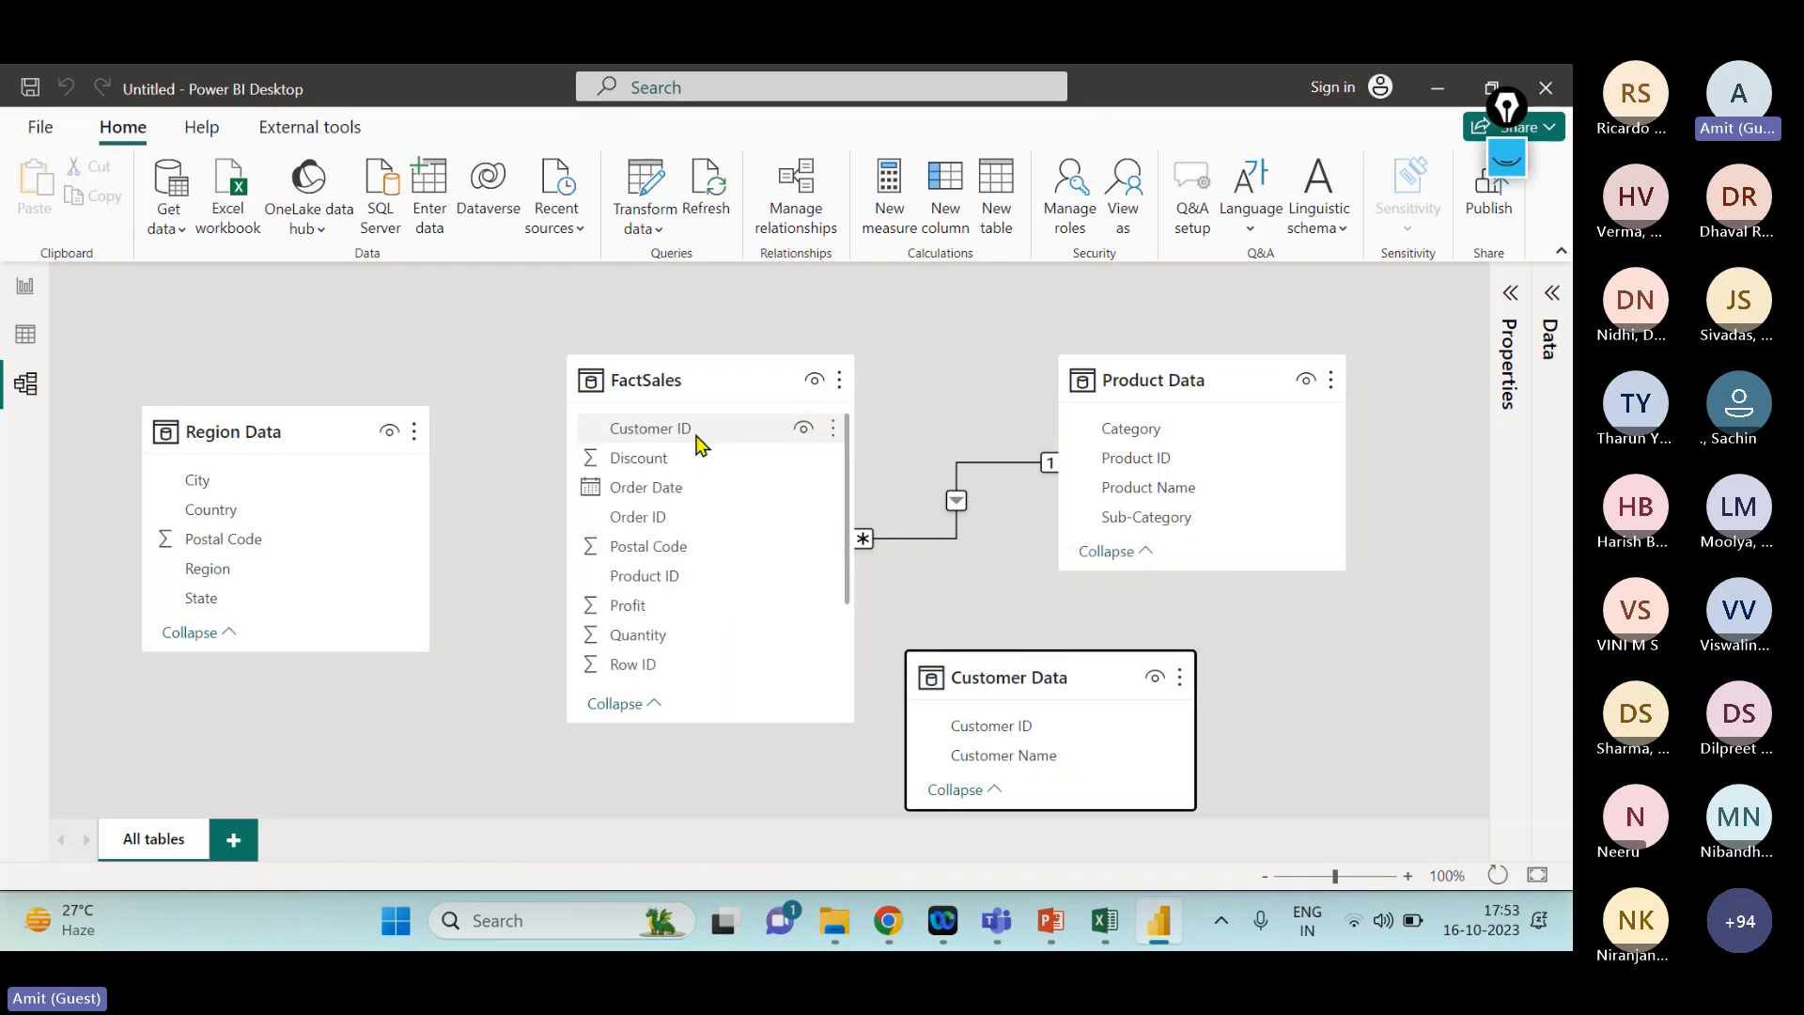
drag(977, 727, 708, 431)
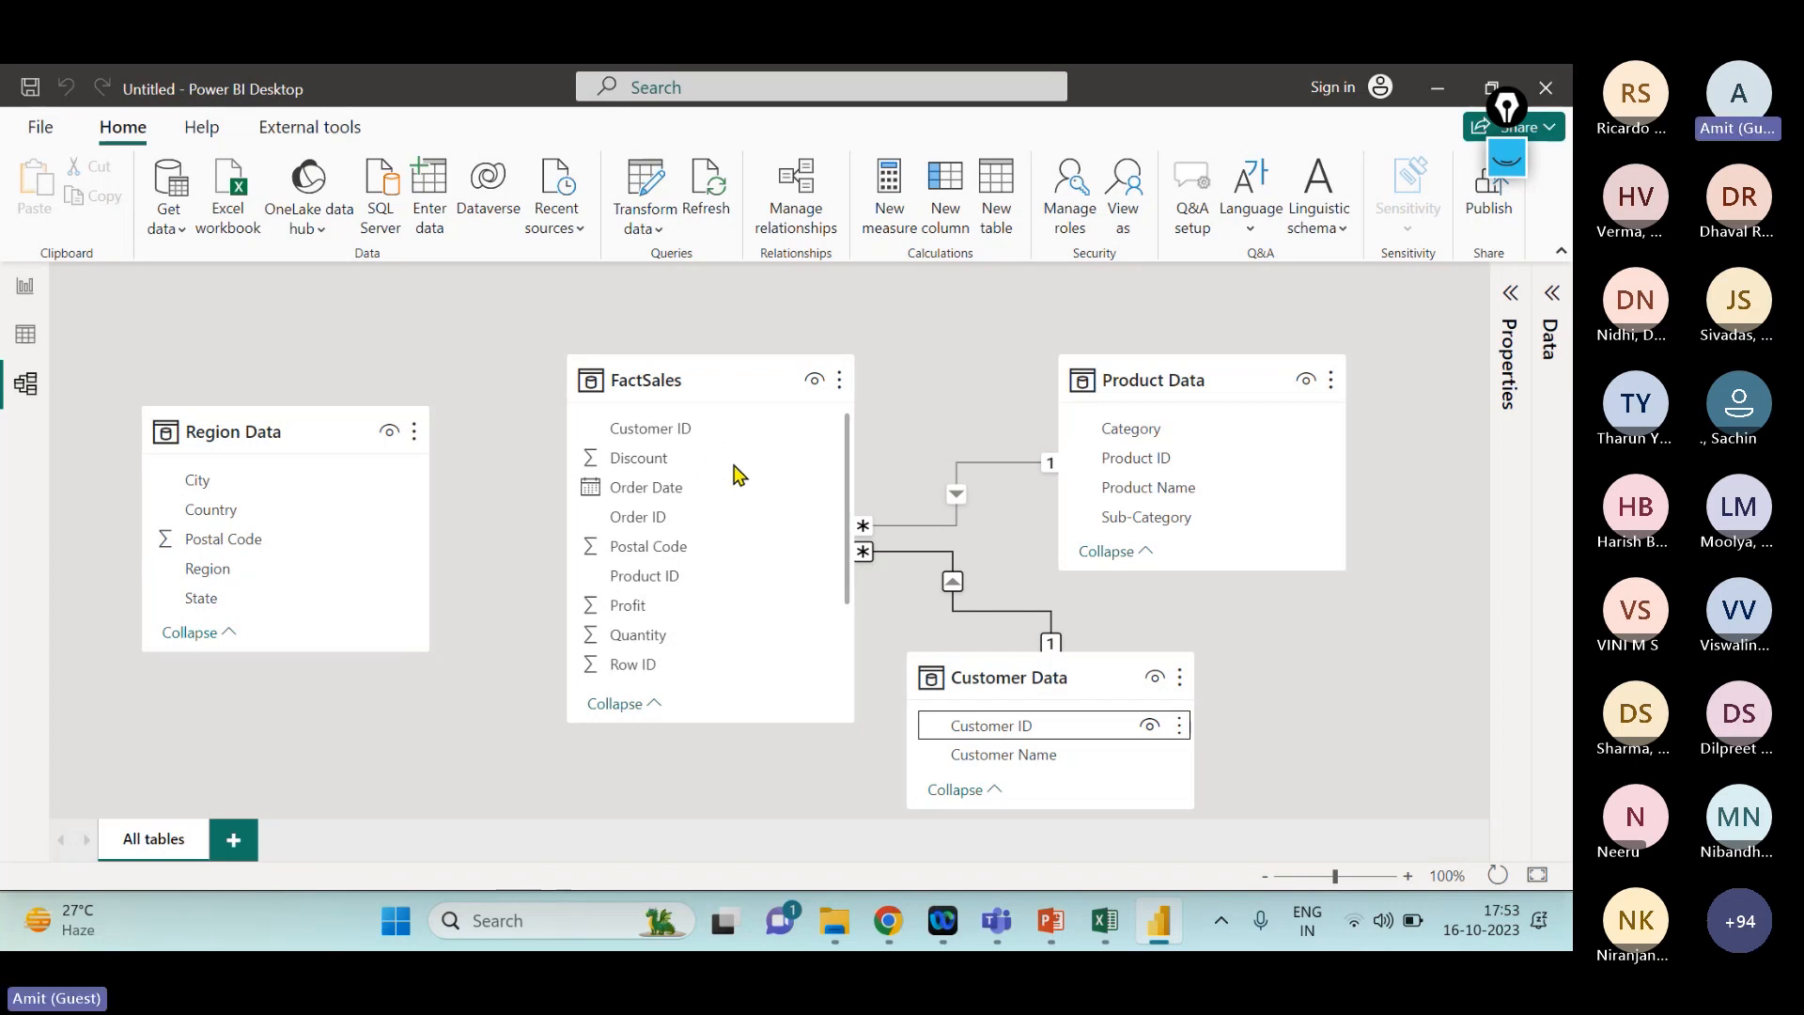
- Try to relate Postal Code in Region Data to Postal Code in FactSales
drag(255, 550, 643, 532)
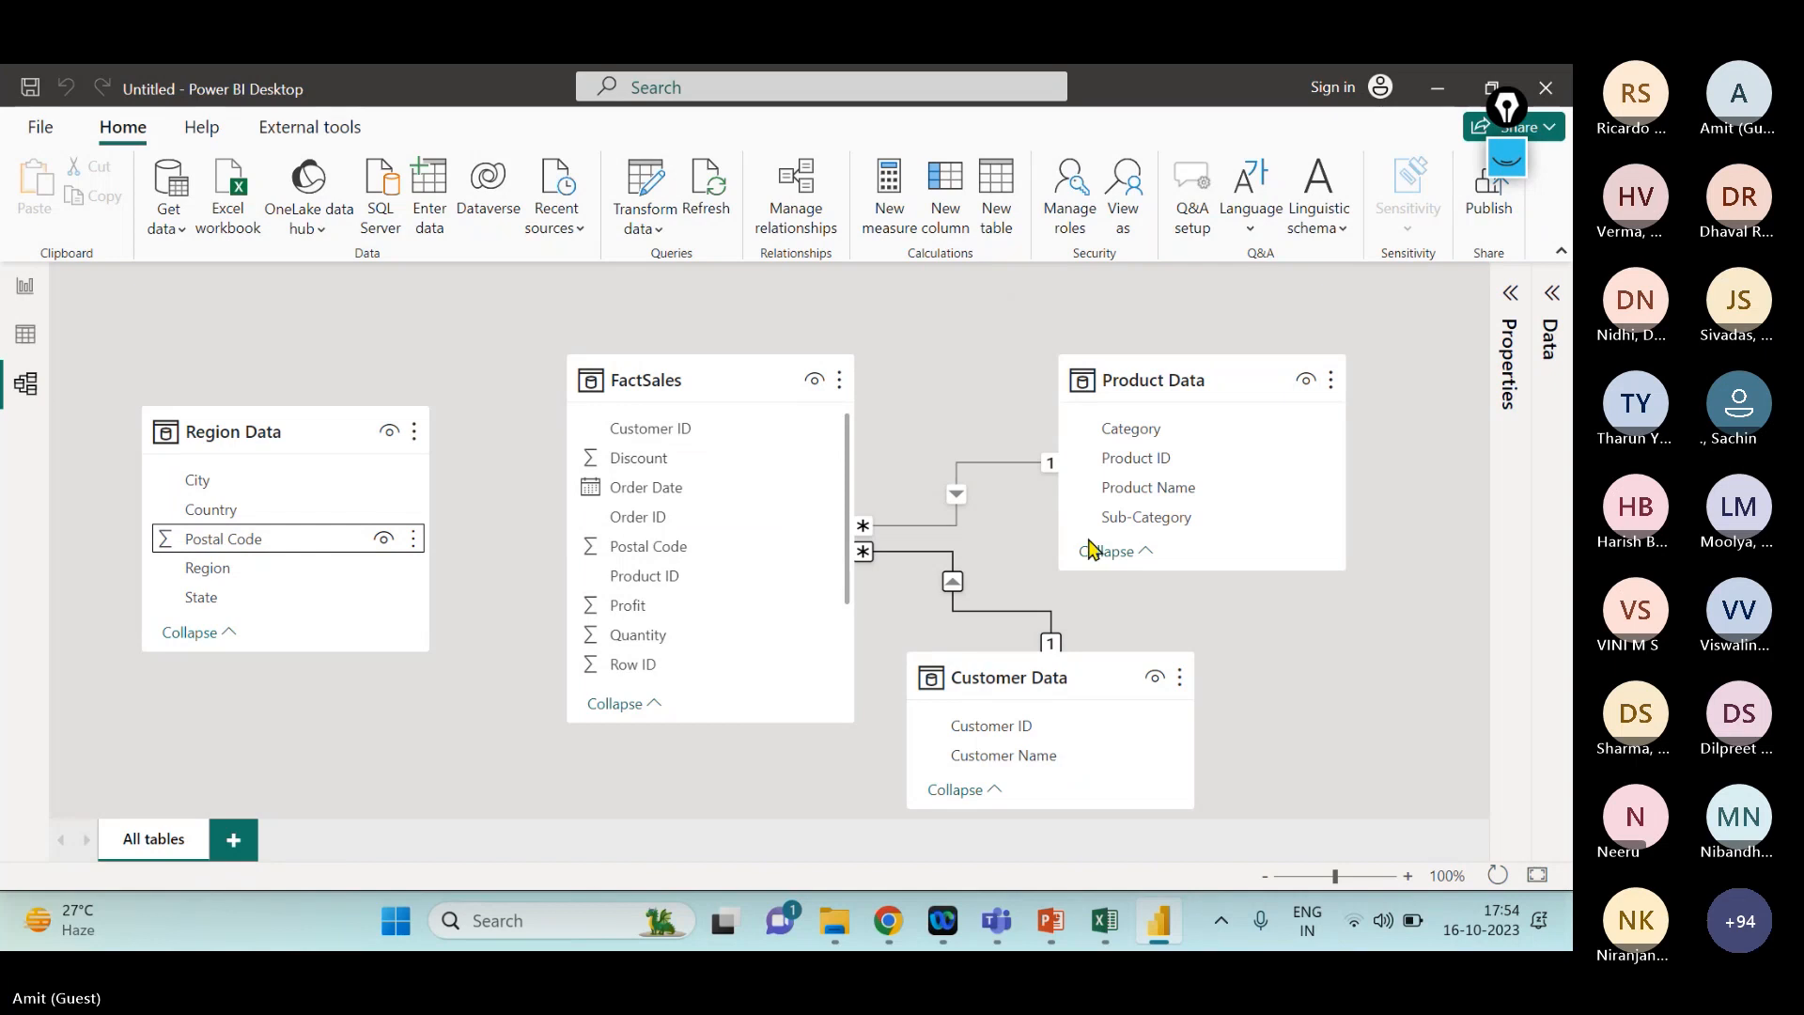
mouse_move(1110, 936)
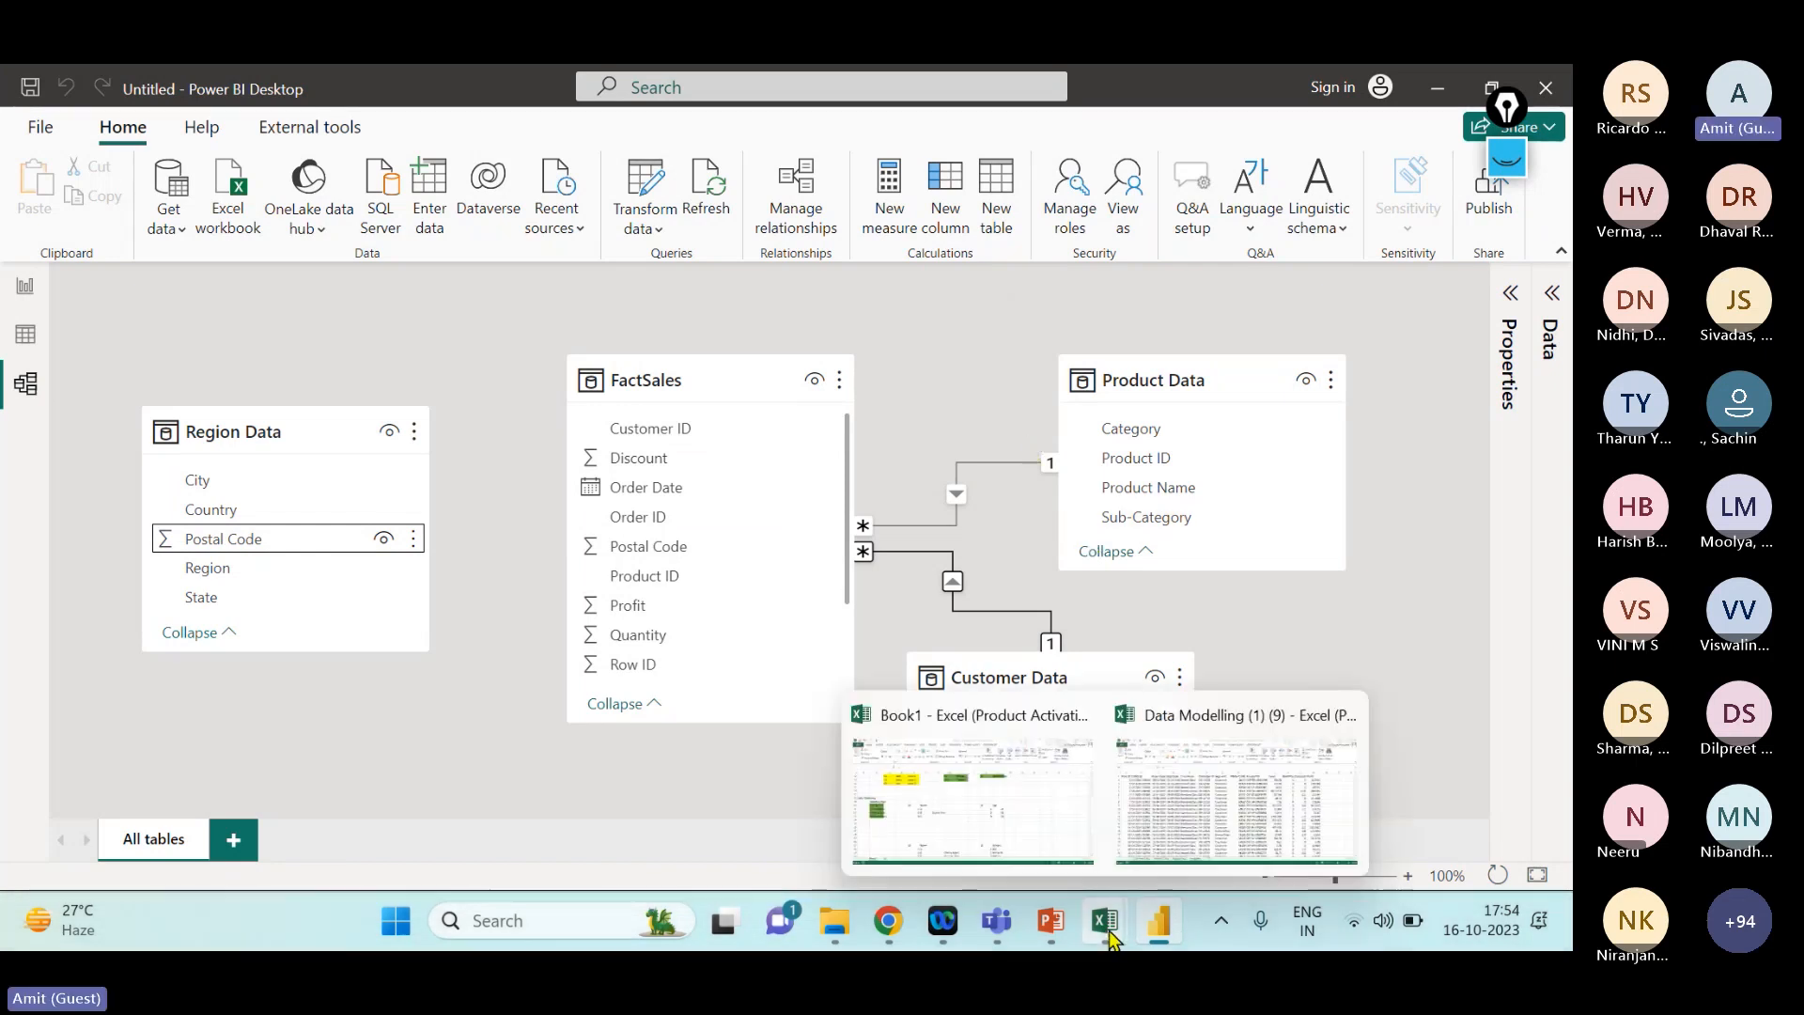
- Mark Product Data, FactSales and the 1 and * ends of their relationship with the annotation pen, then clear the markings
click(1507, 160)
click(1509, 162)
click(1509, 162)
click(1502, 235)
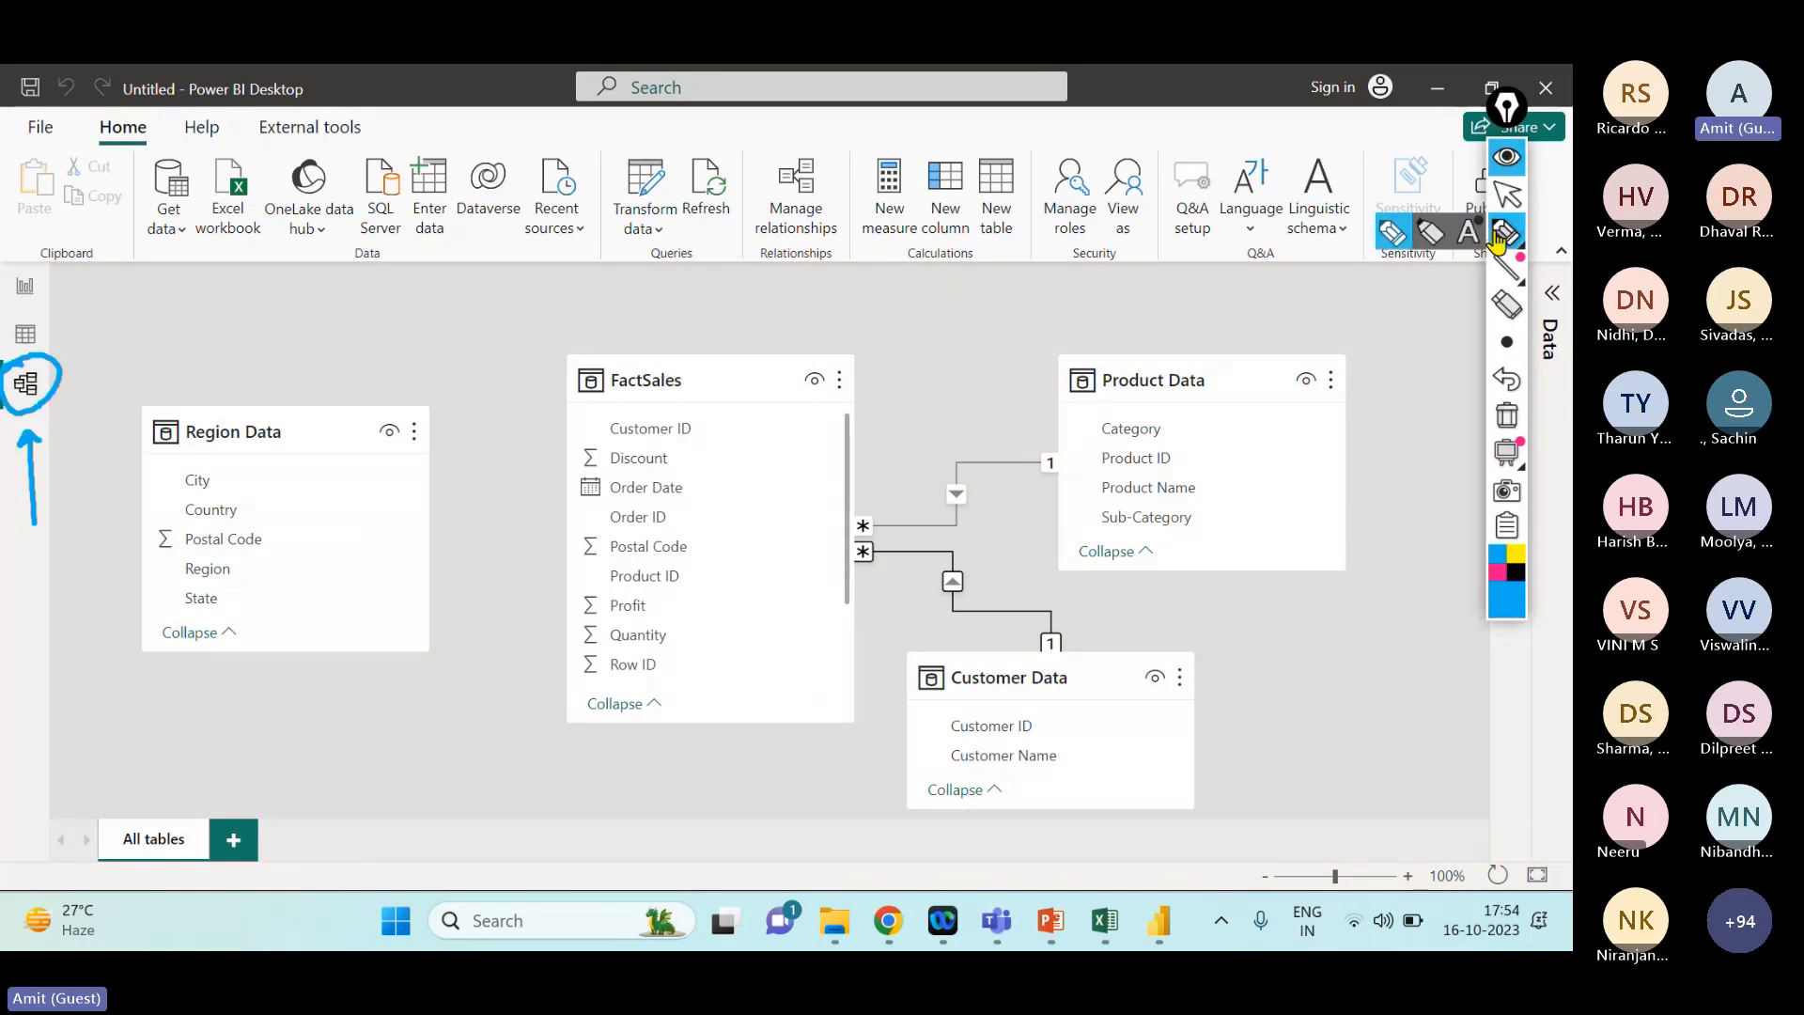
mouse_move(1190, 388)
mouse_down()
mouse_move(1197, 406)
mouse_move(1227, 375)
mouse_up()
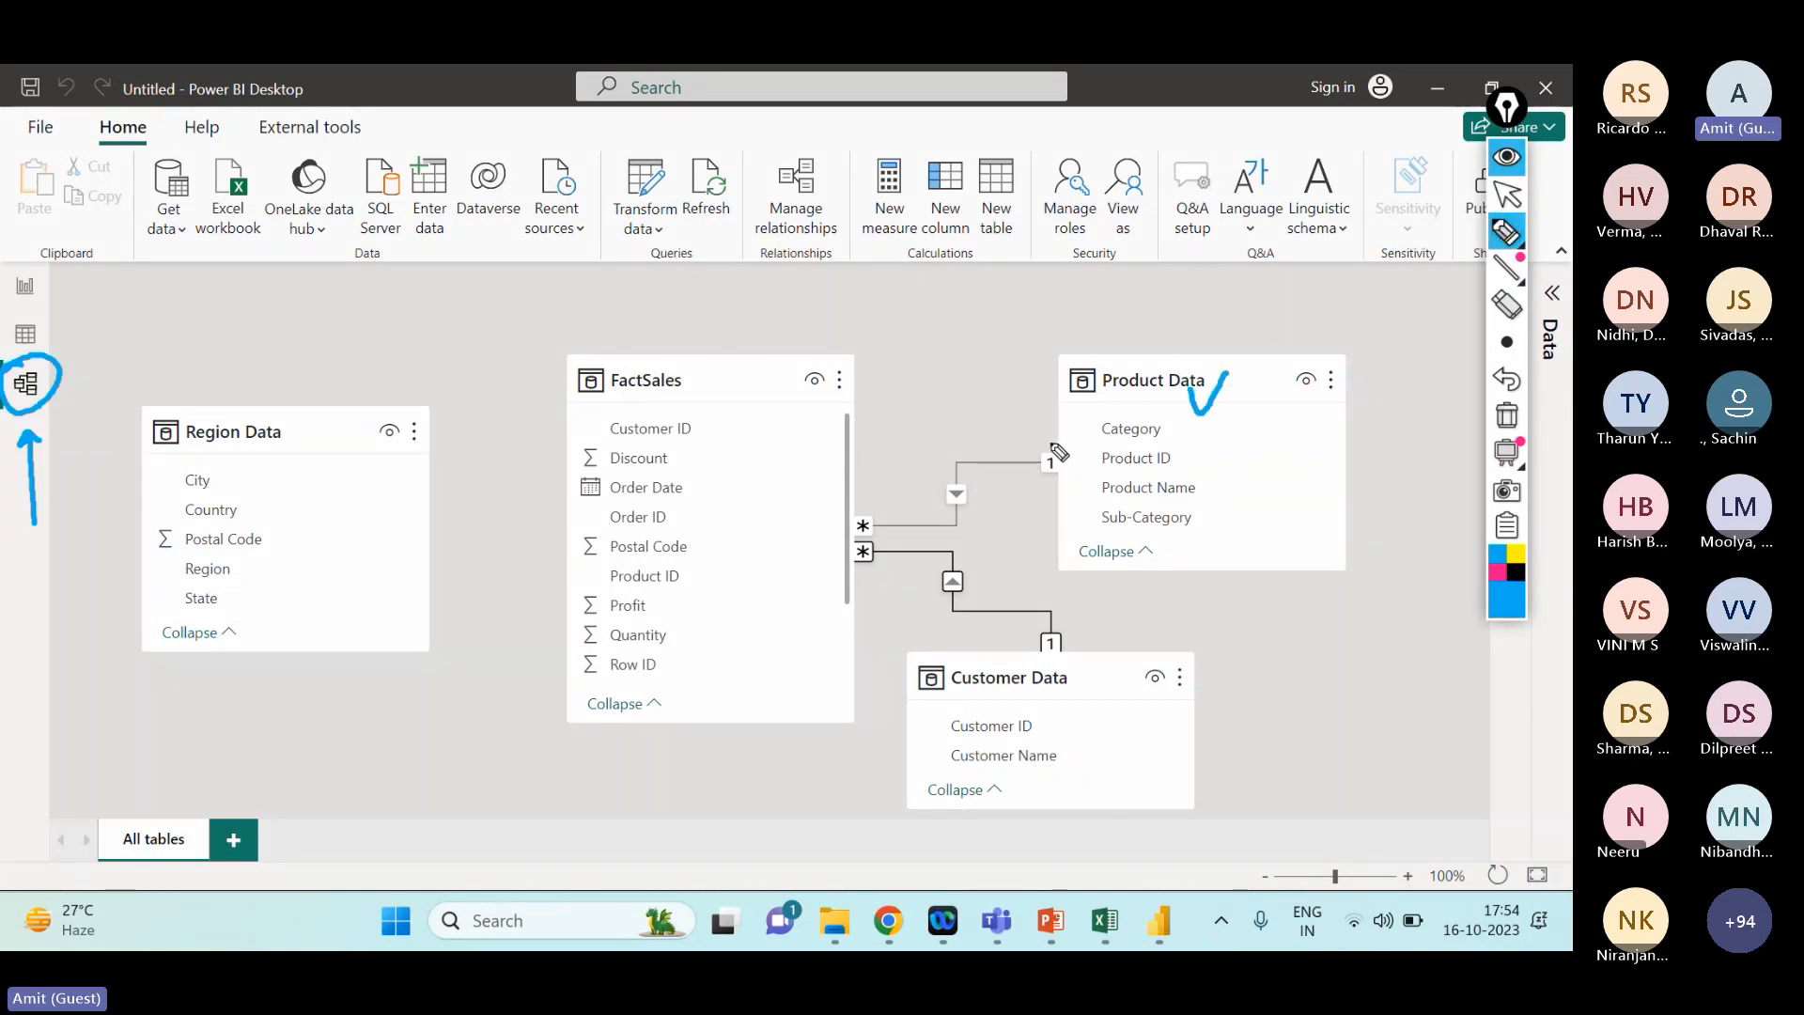
drag(1054, 446, 1047, 442)
drag(742, 483, 774, 458)
drag(872, 497, 878, 508)
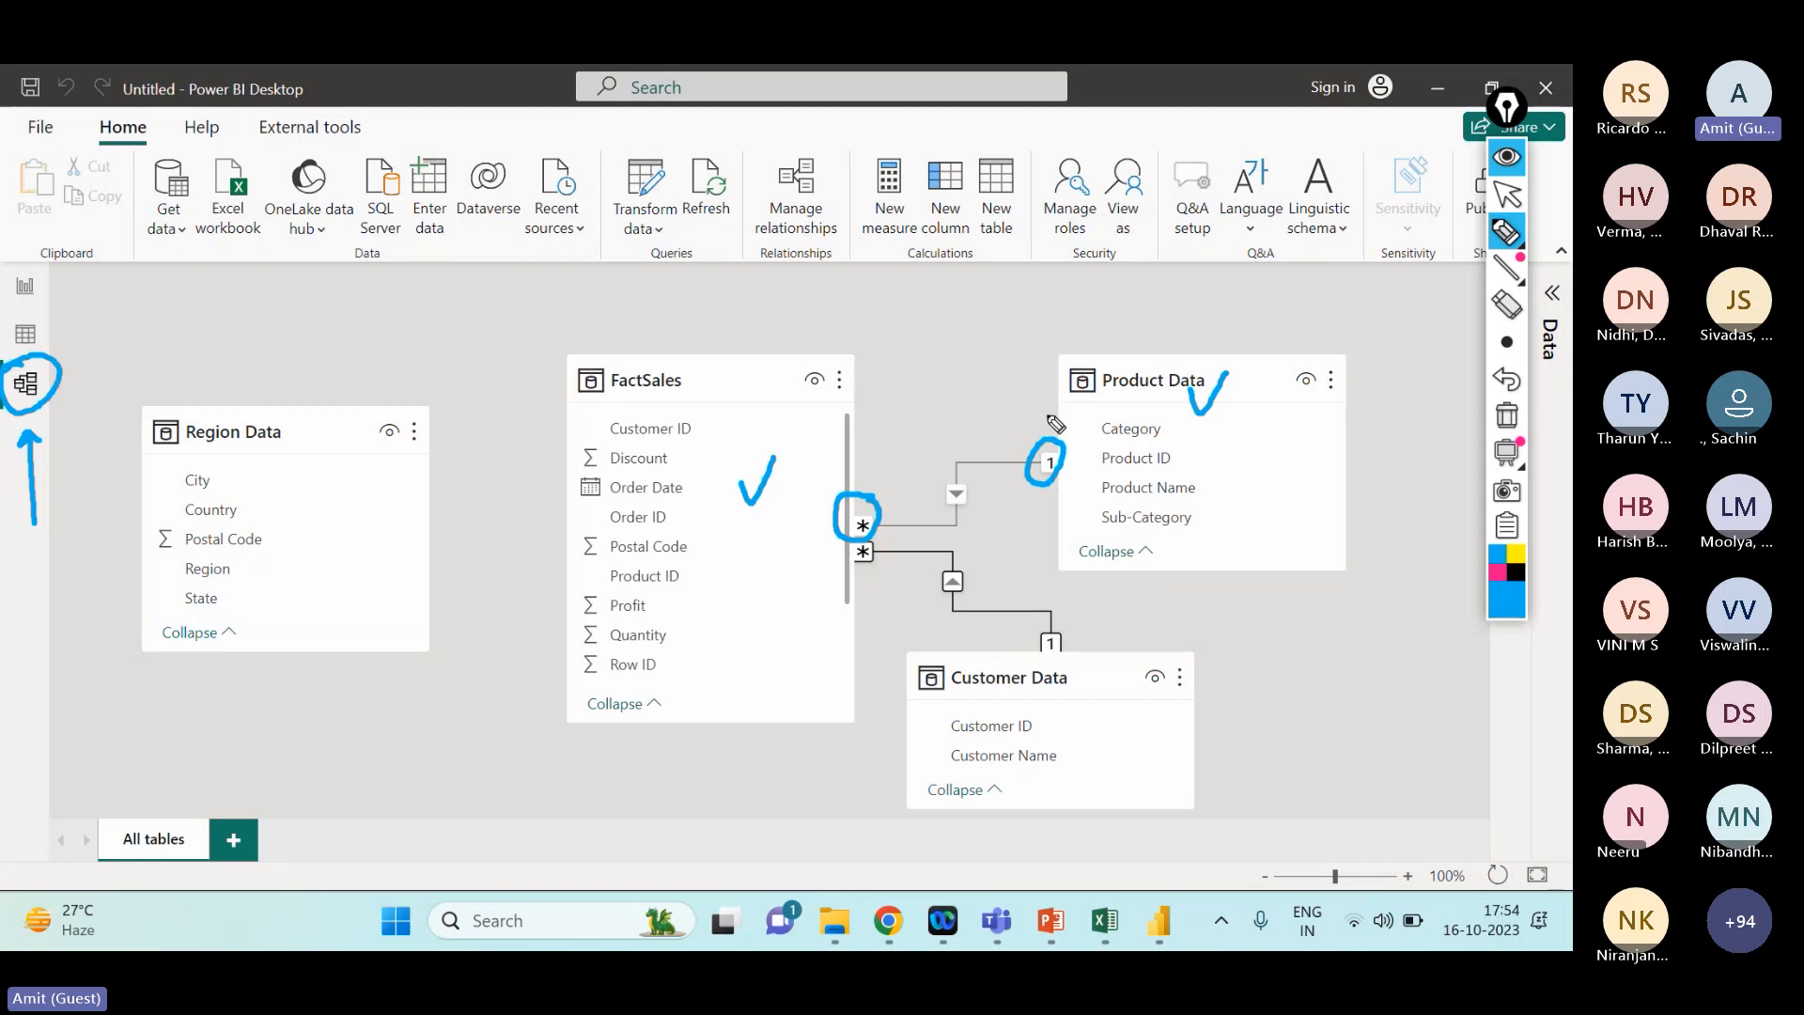
drag(1042, 393, 1045, 420)
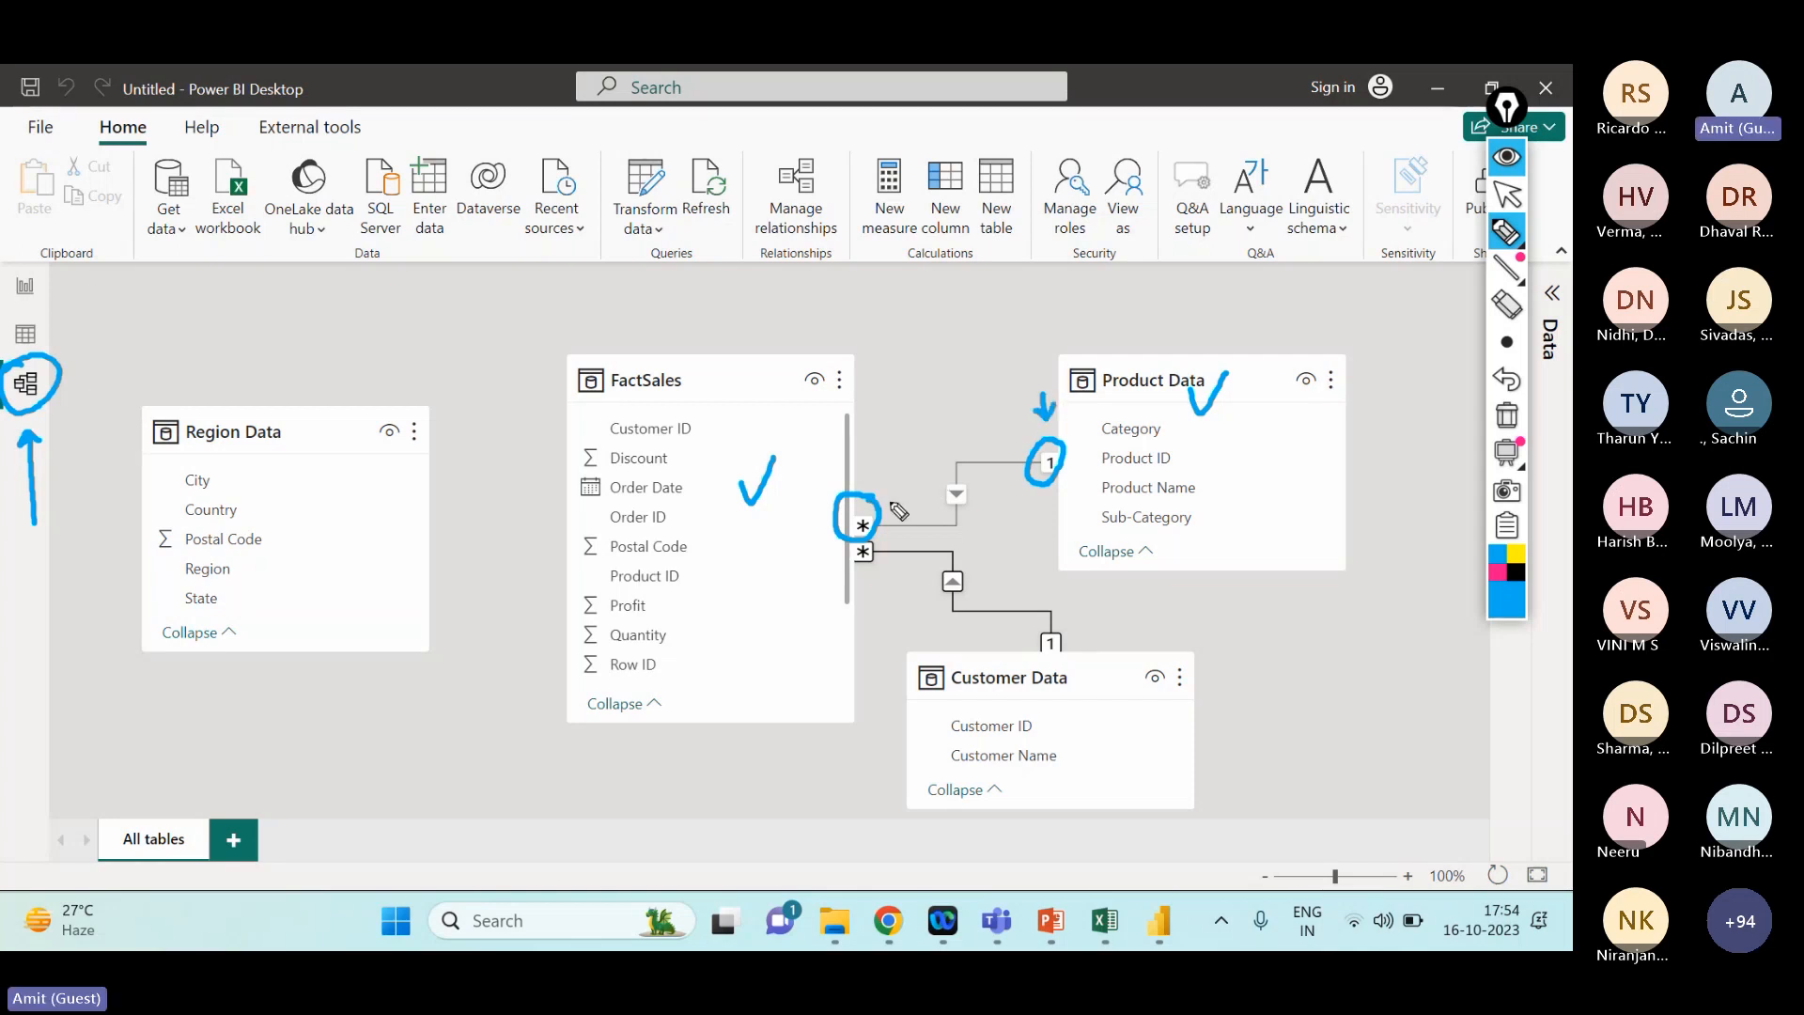
drag(879, 467, 896, 447)
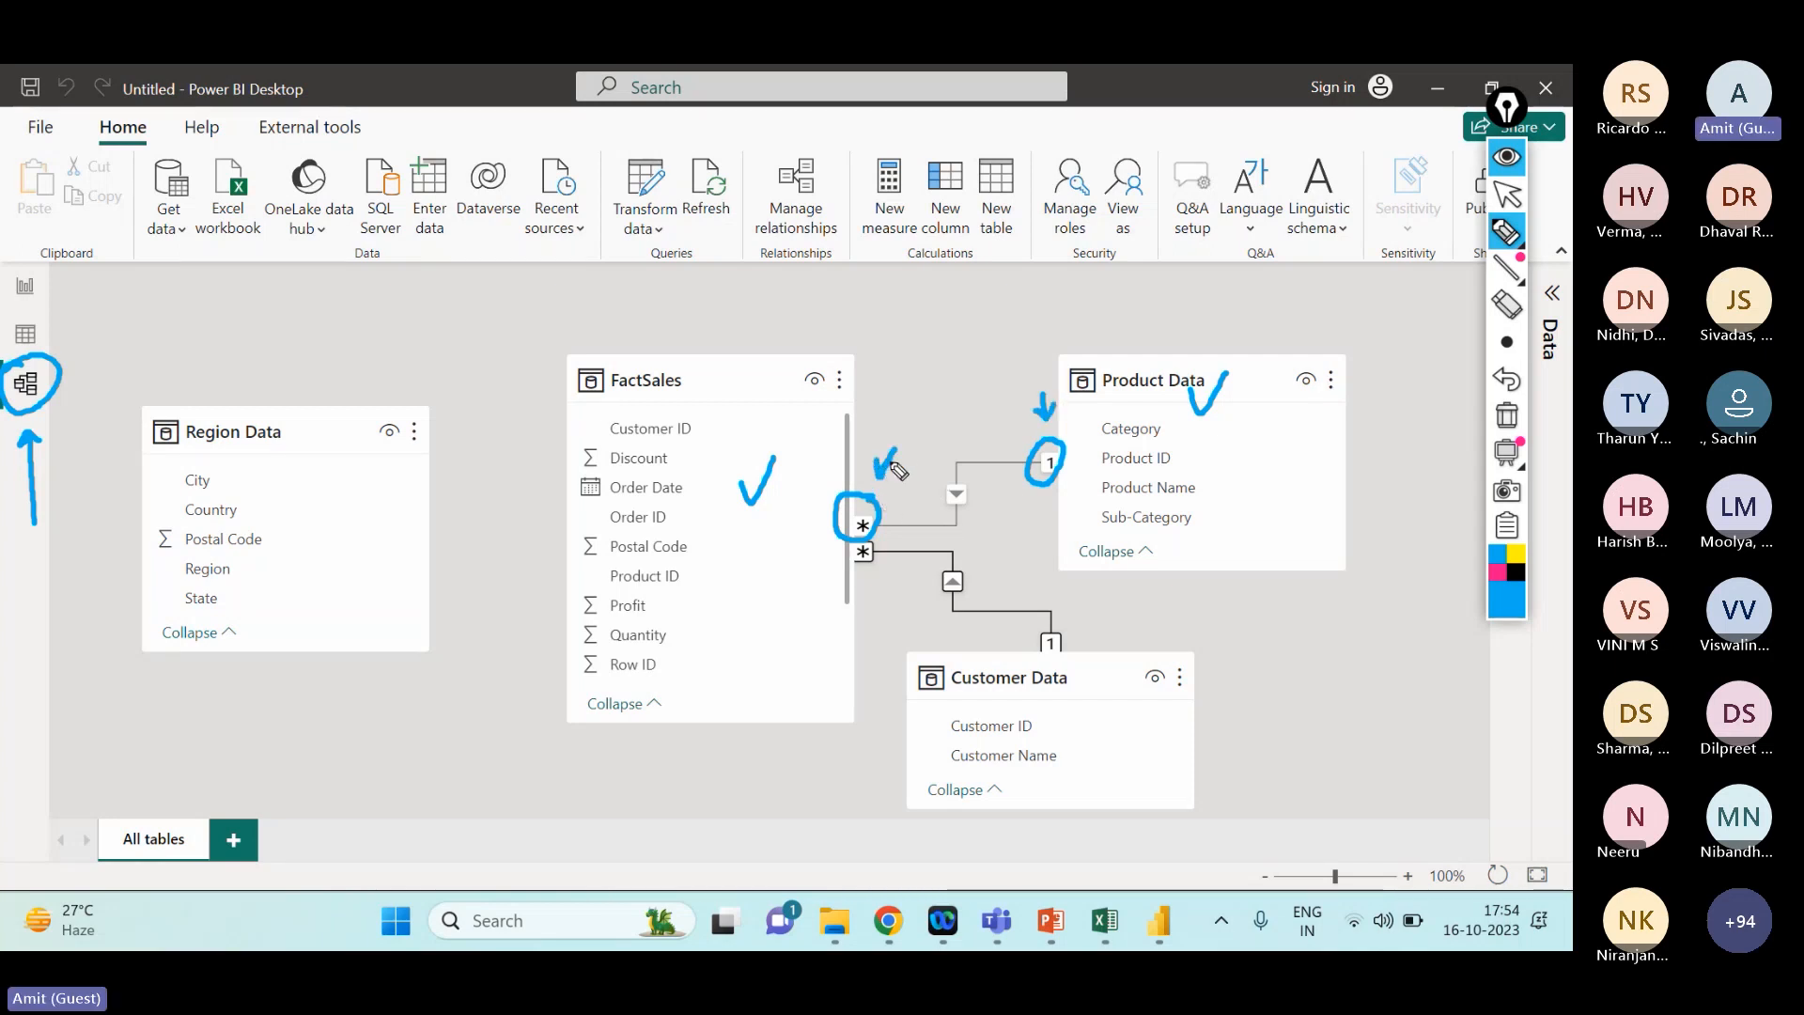
click(1515, 195)
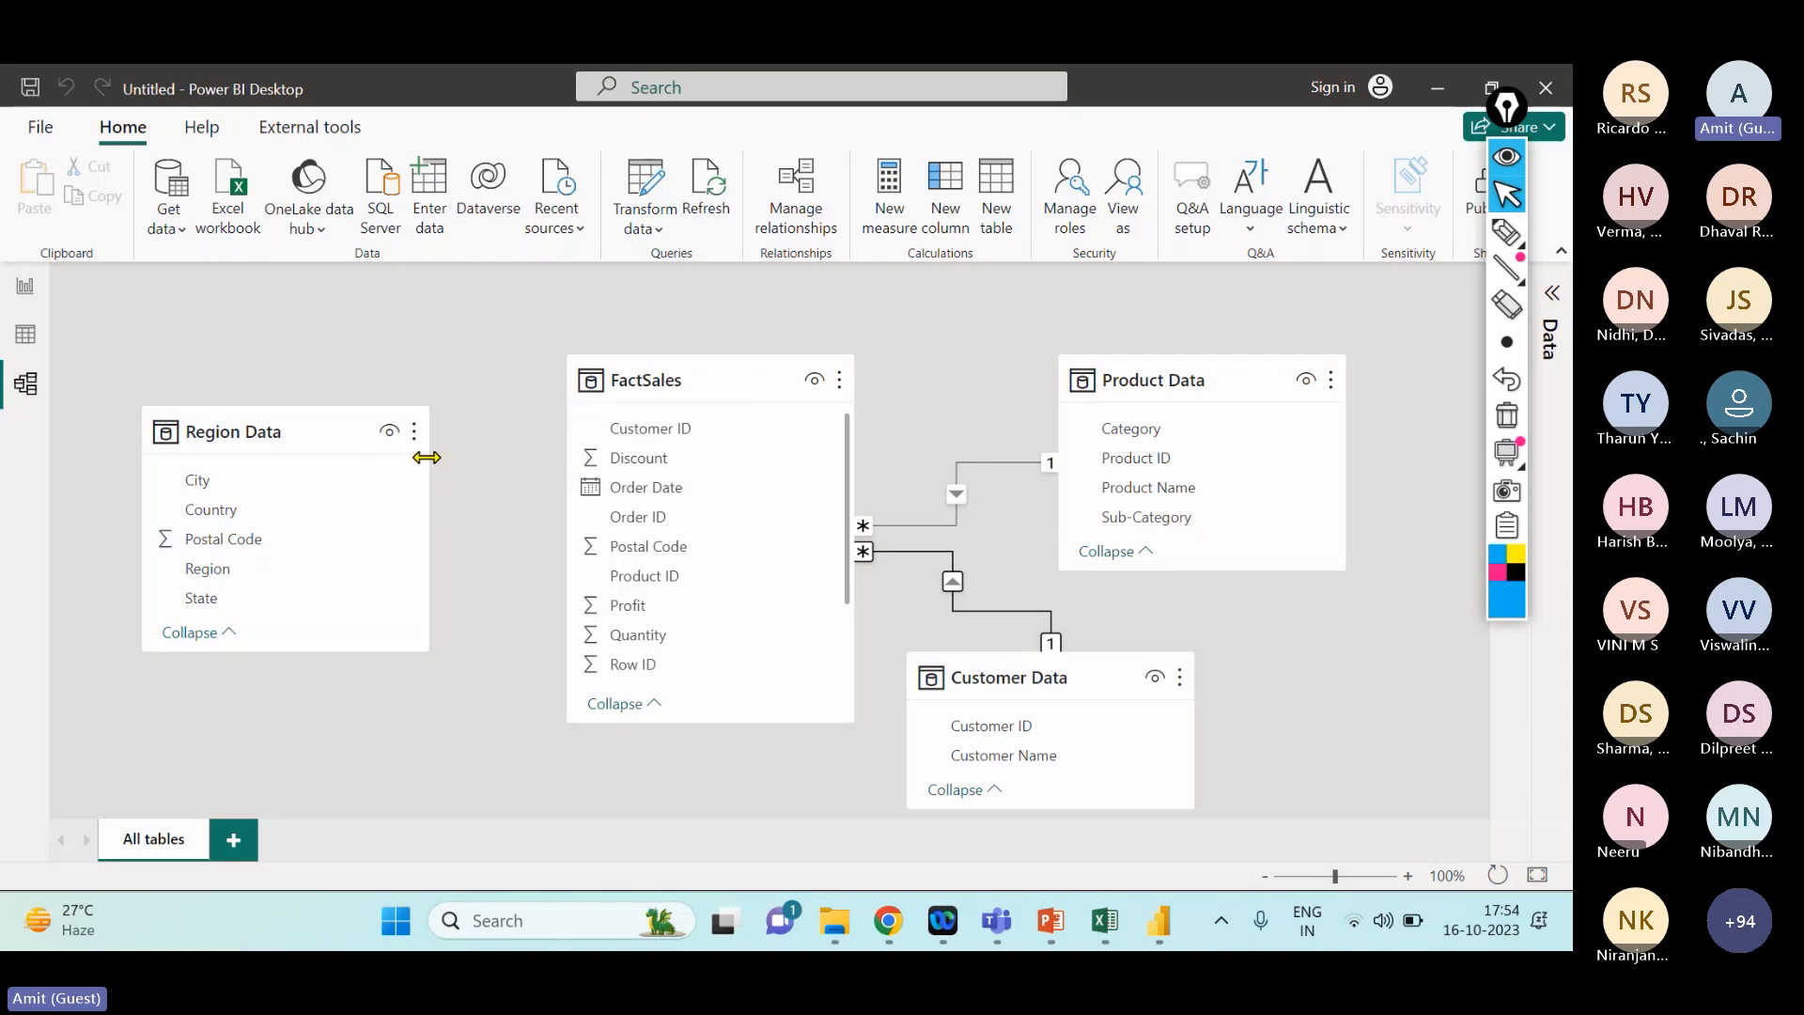
- Circle the Manage relationships command with the annotation pen and open its dialog
key(ctrl+shift+1)
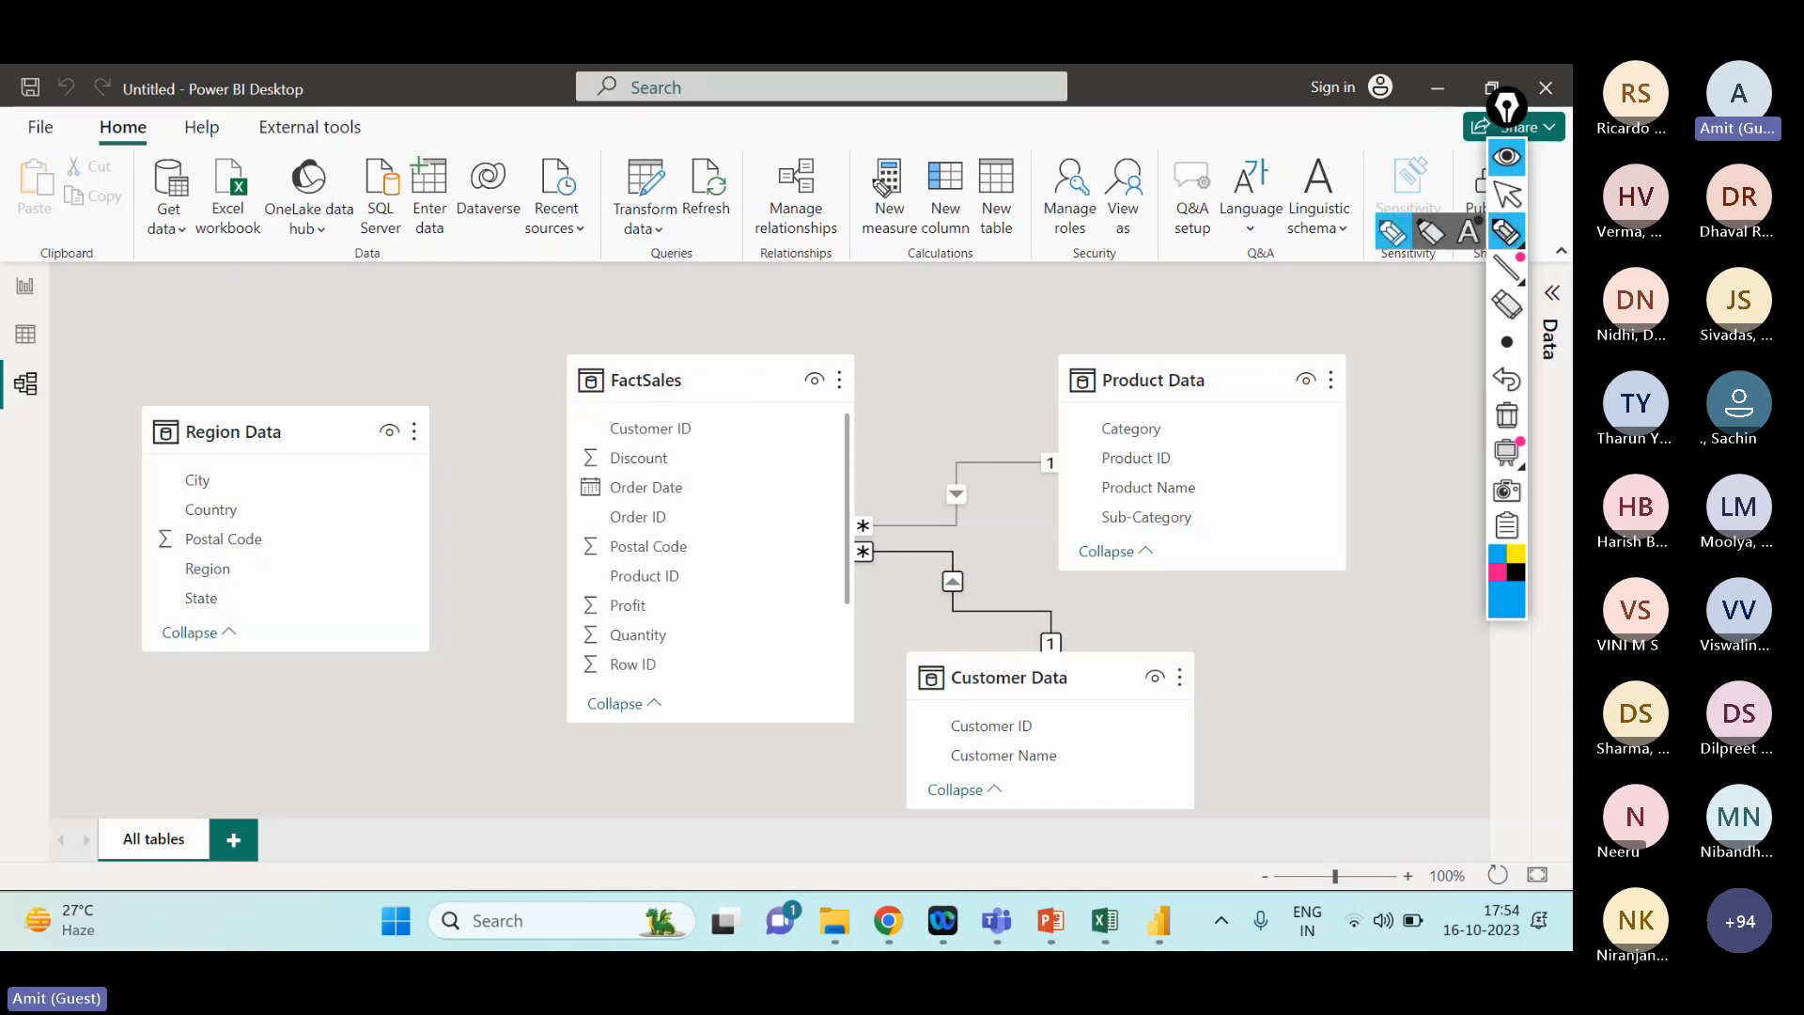
mouse_move(829, 162)
mouse_down()
mouse_move(757, 181)
mouse_move(850, 254)
mouse_move(820, 157)
mouse_up()
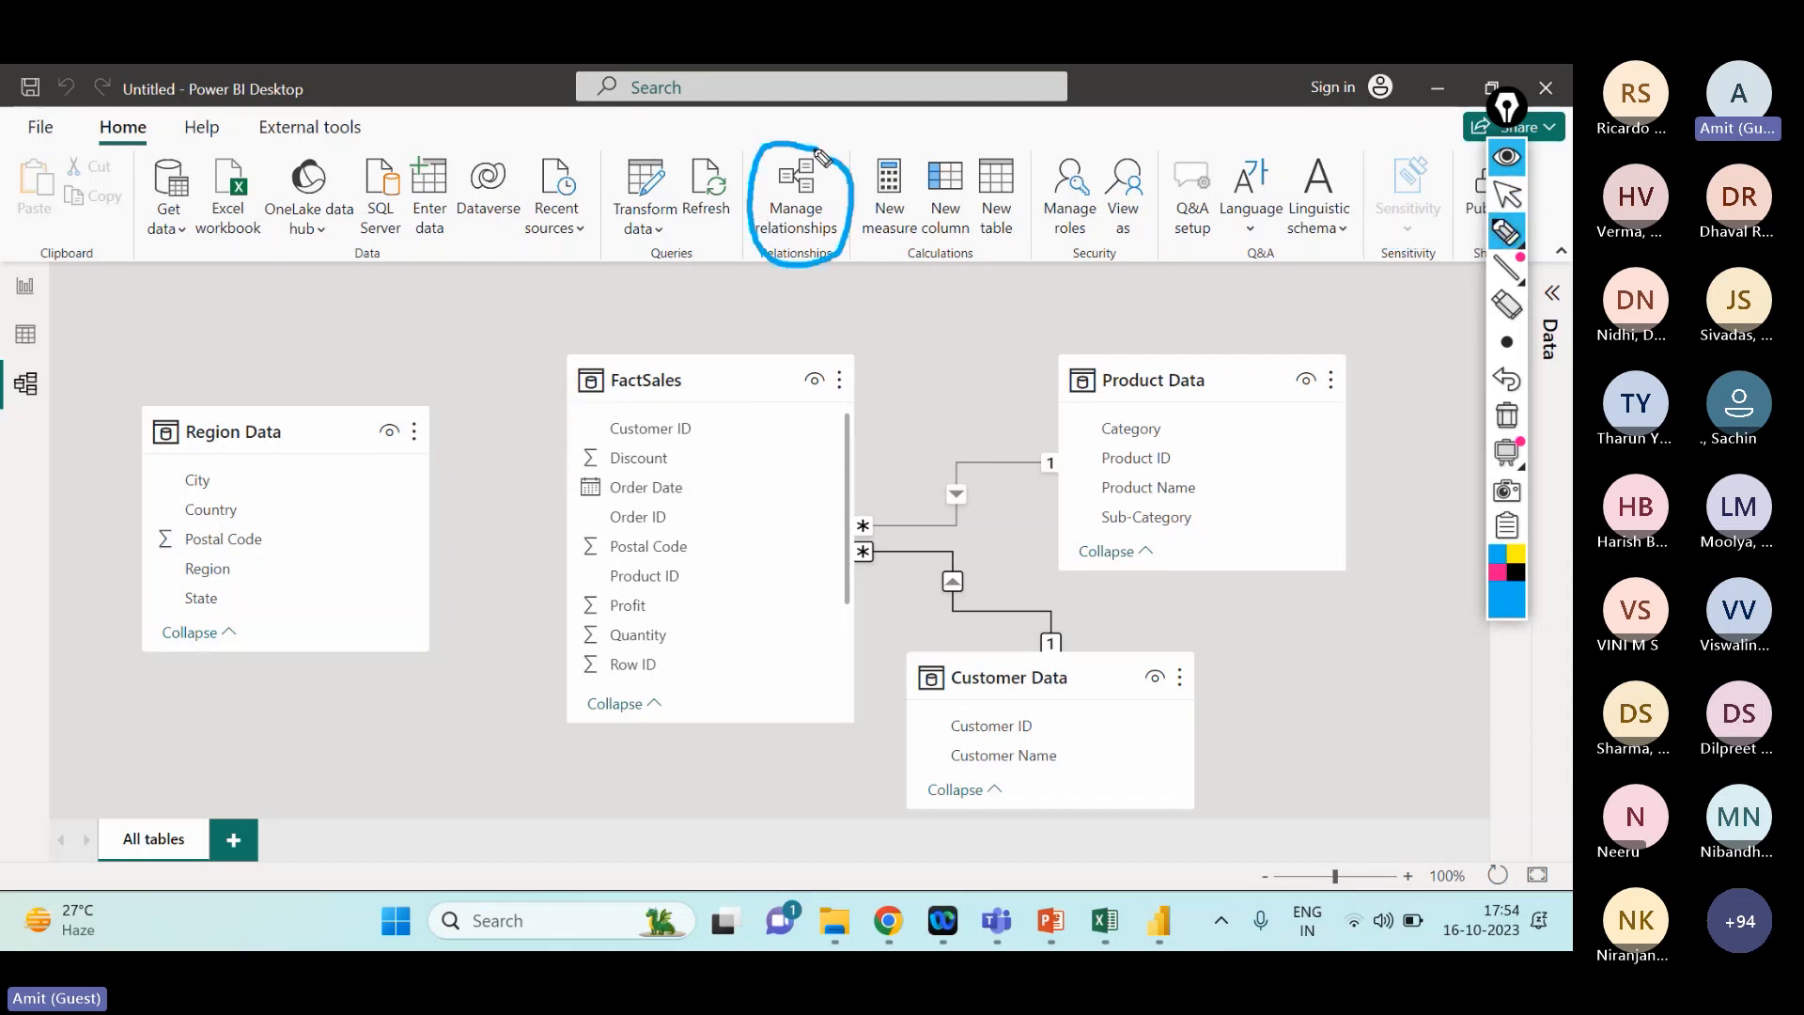
key(ctrl+shift+1)
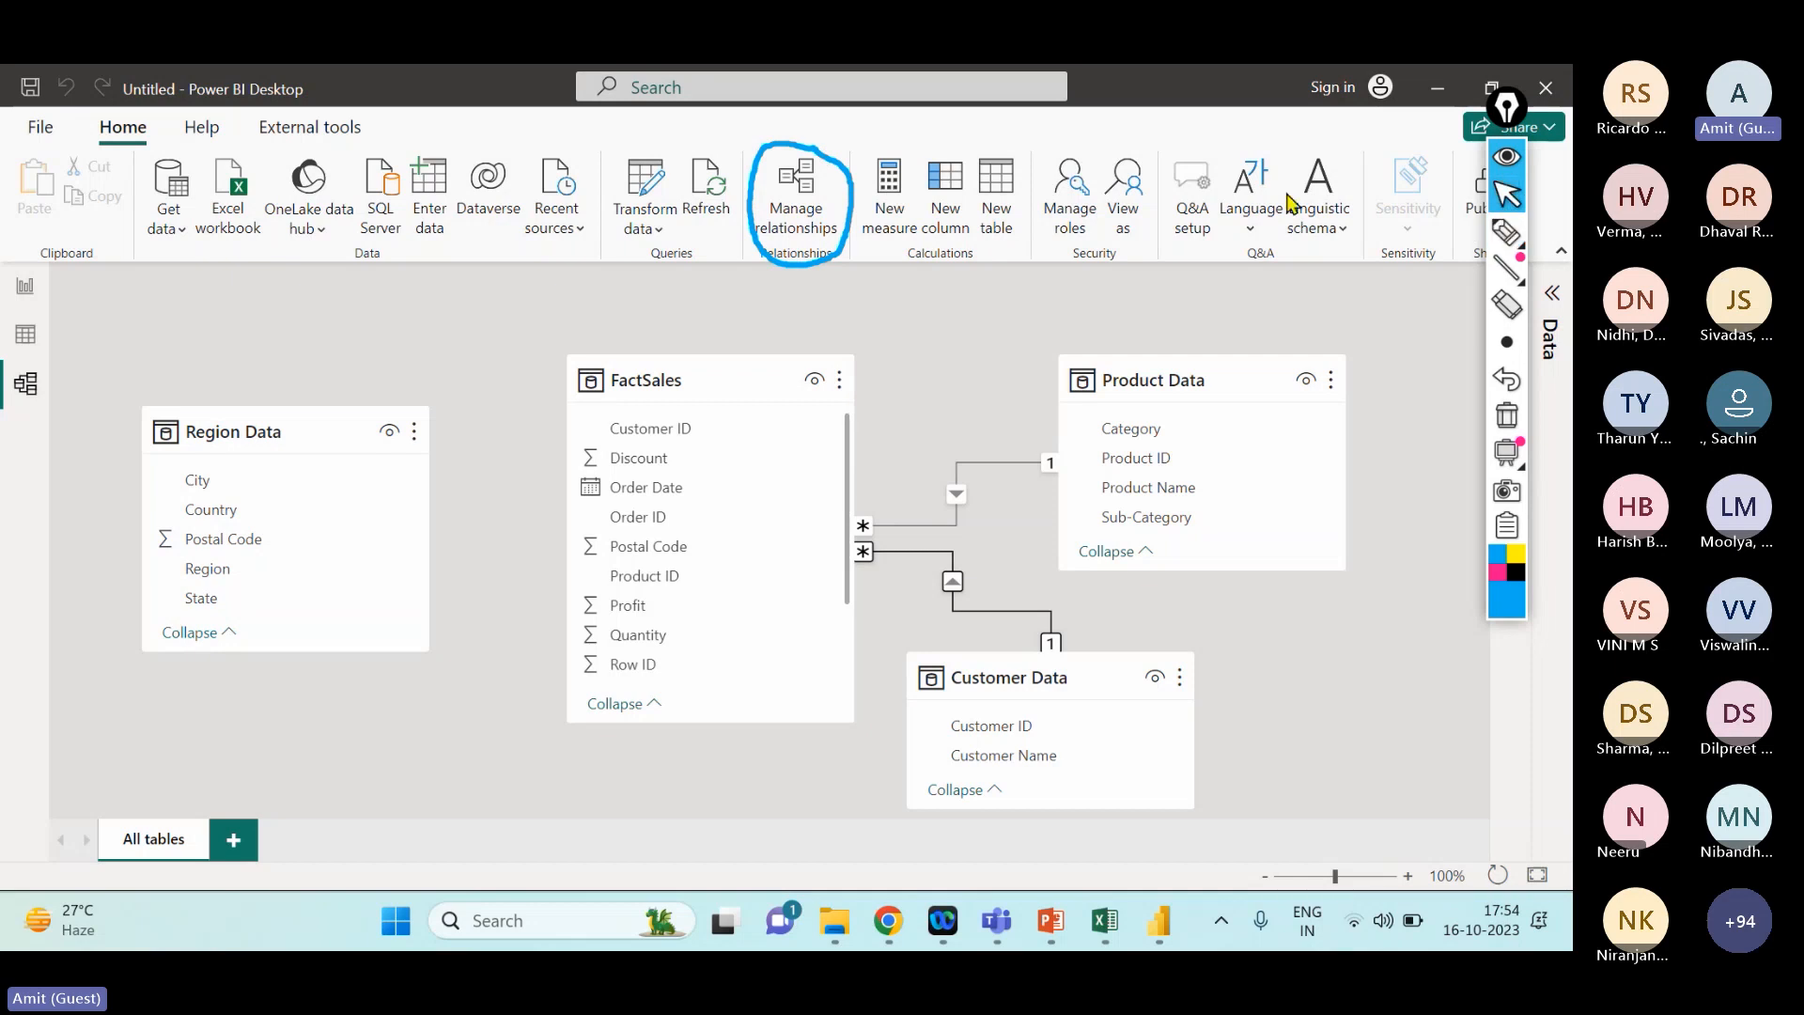
click(791, 243)
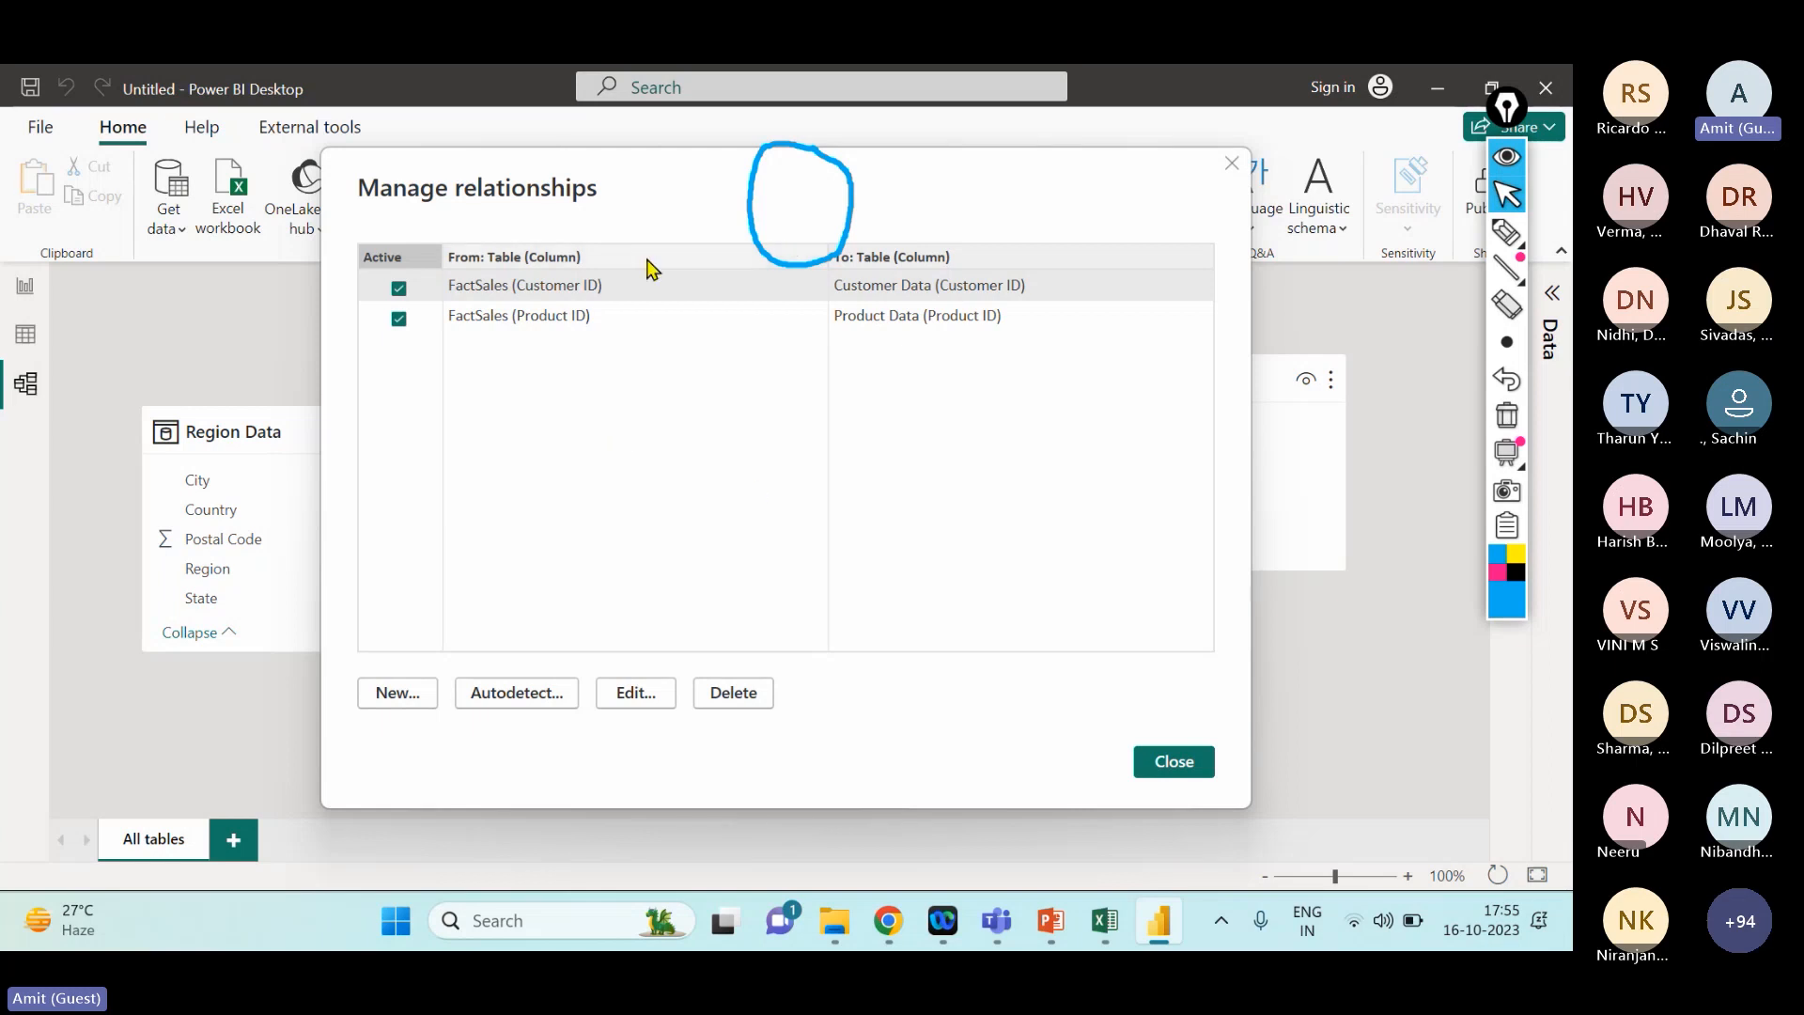
- Start a new relationship between Region Data and FactSales on Postal Code
click(396, 695)
click(503, 247)
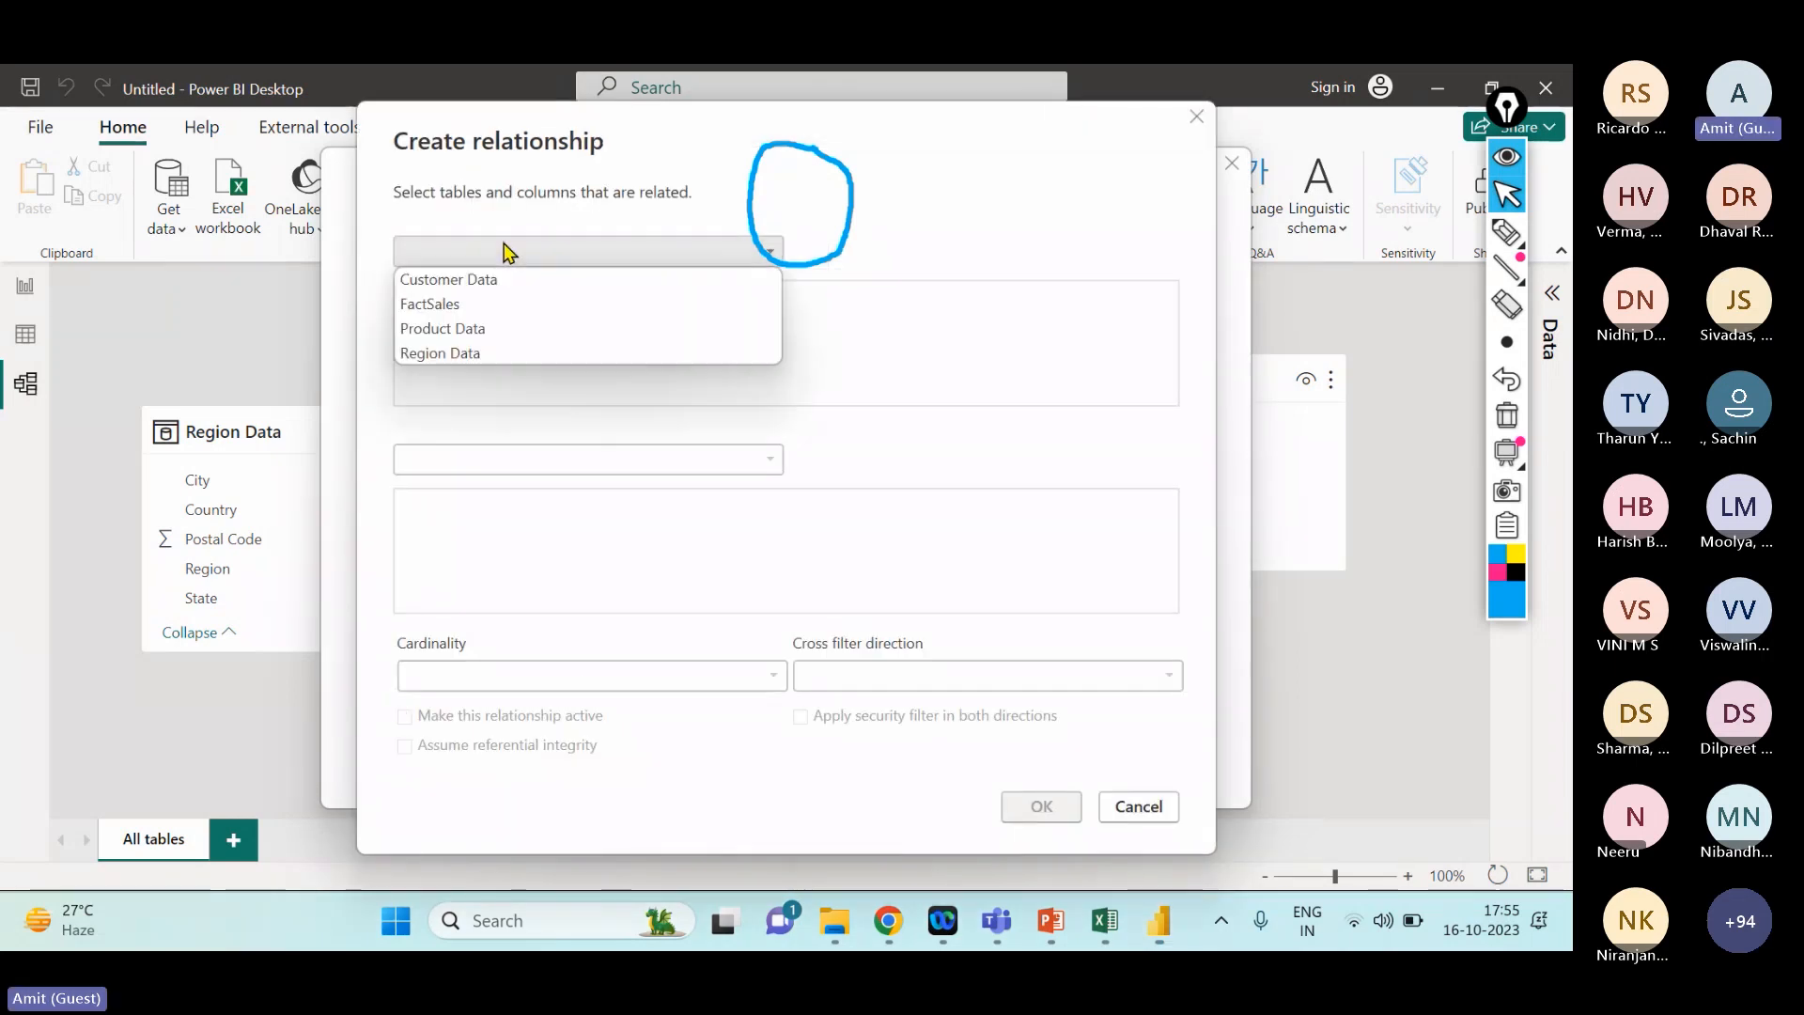
click(472, 353)
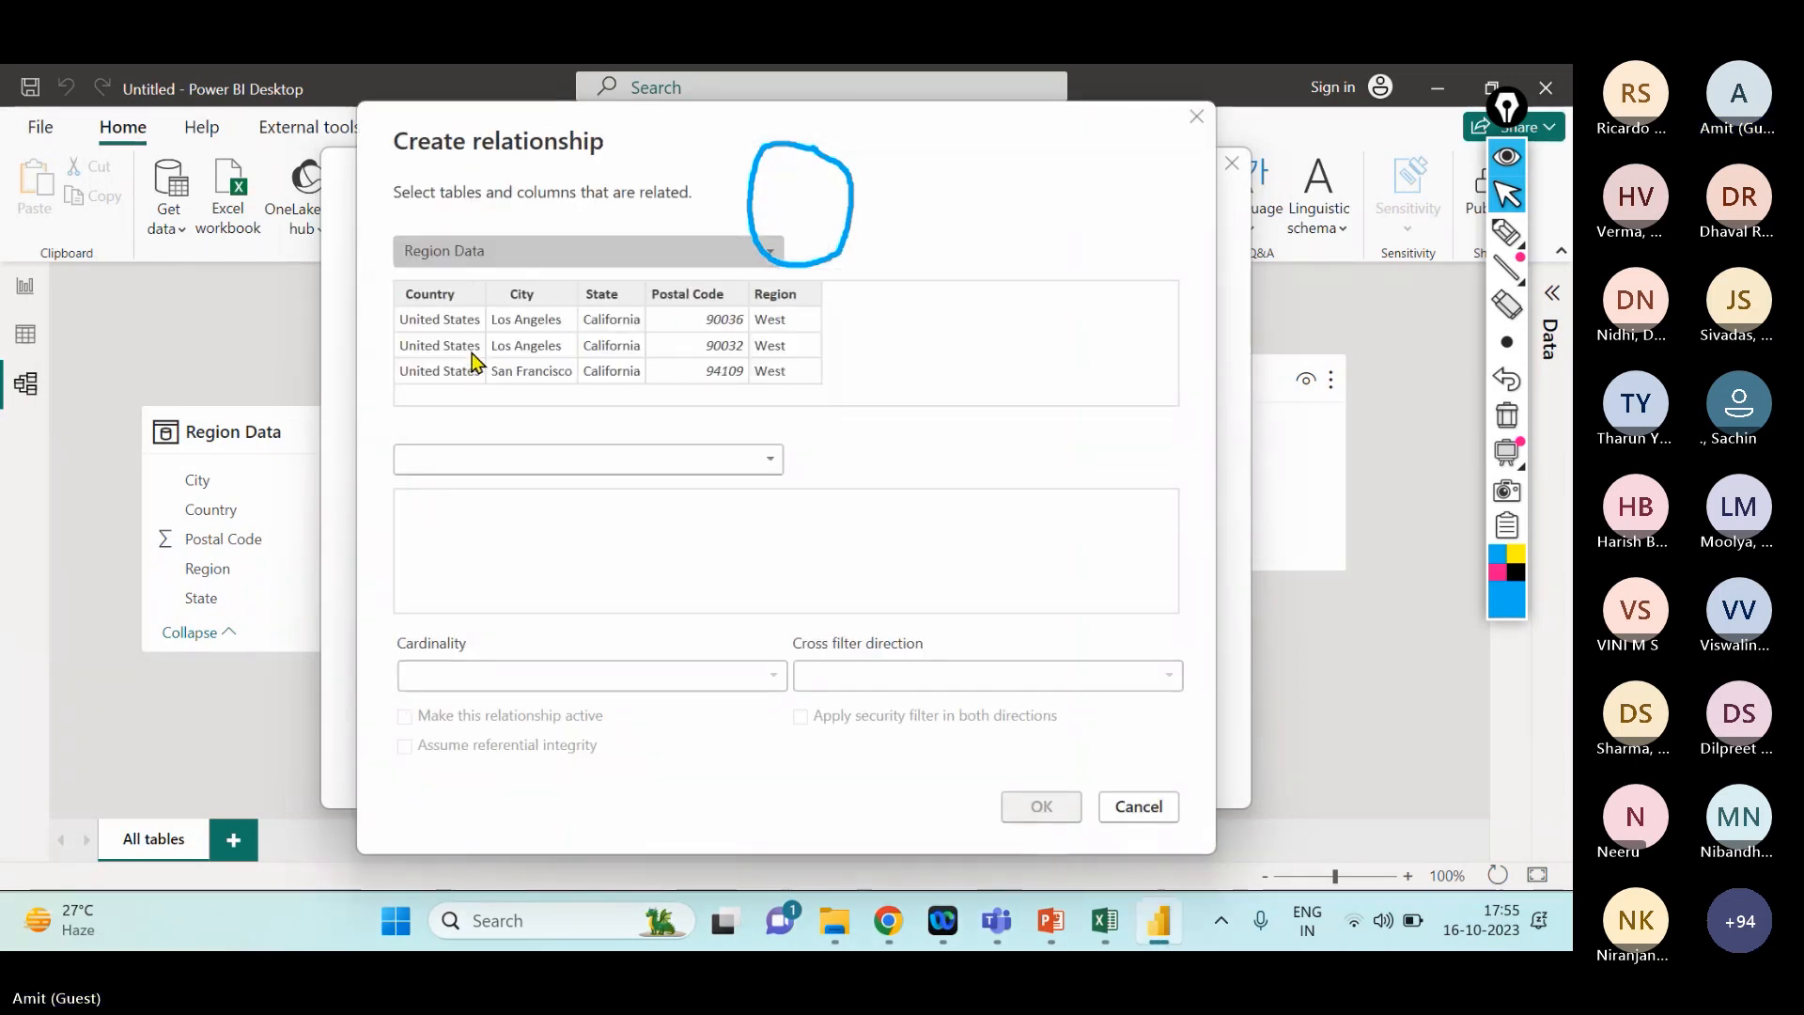
click(489, 458)
click(466, 513)
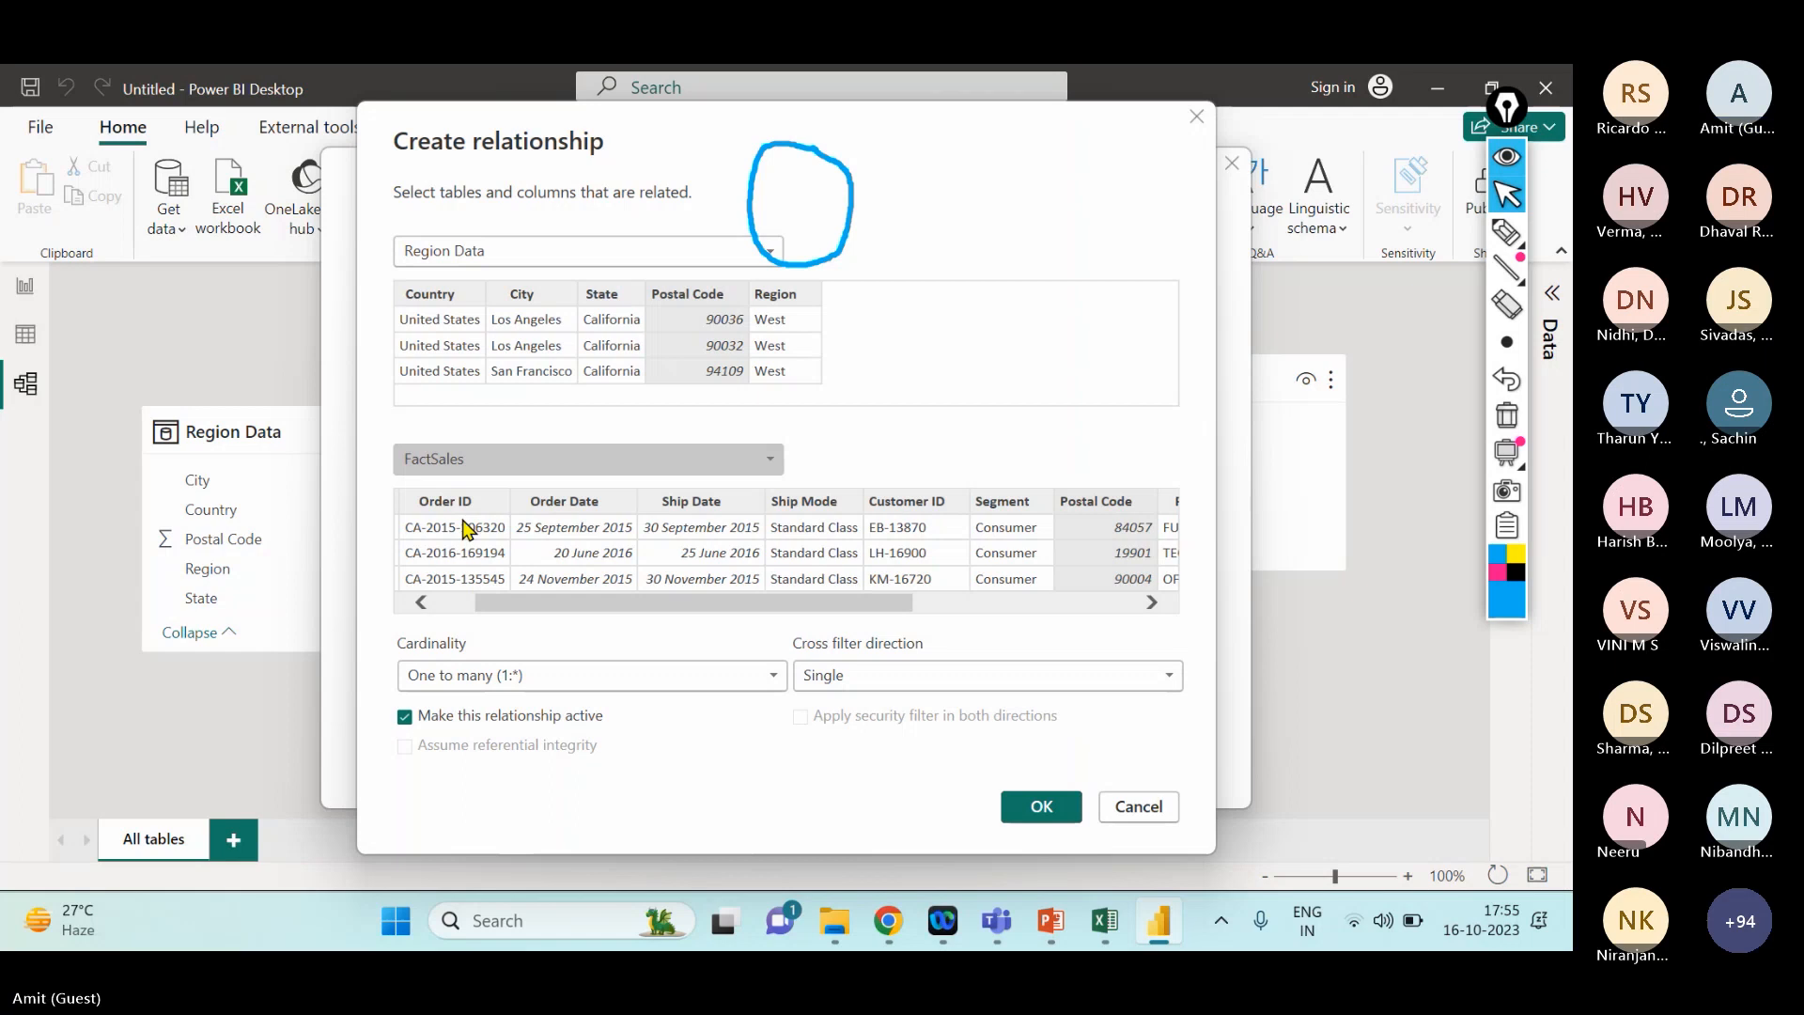
- Mark both Postal Code columns and the One to many (1:*) cardinality with the annotation pen
click(1507, 231)
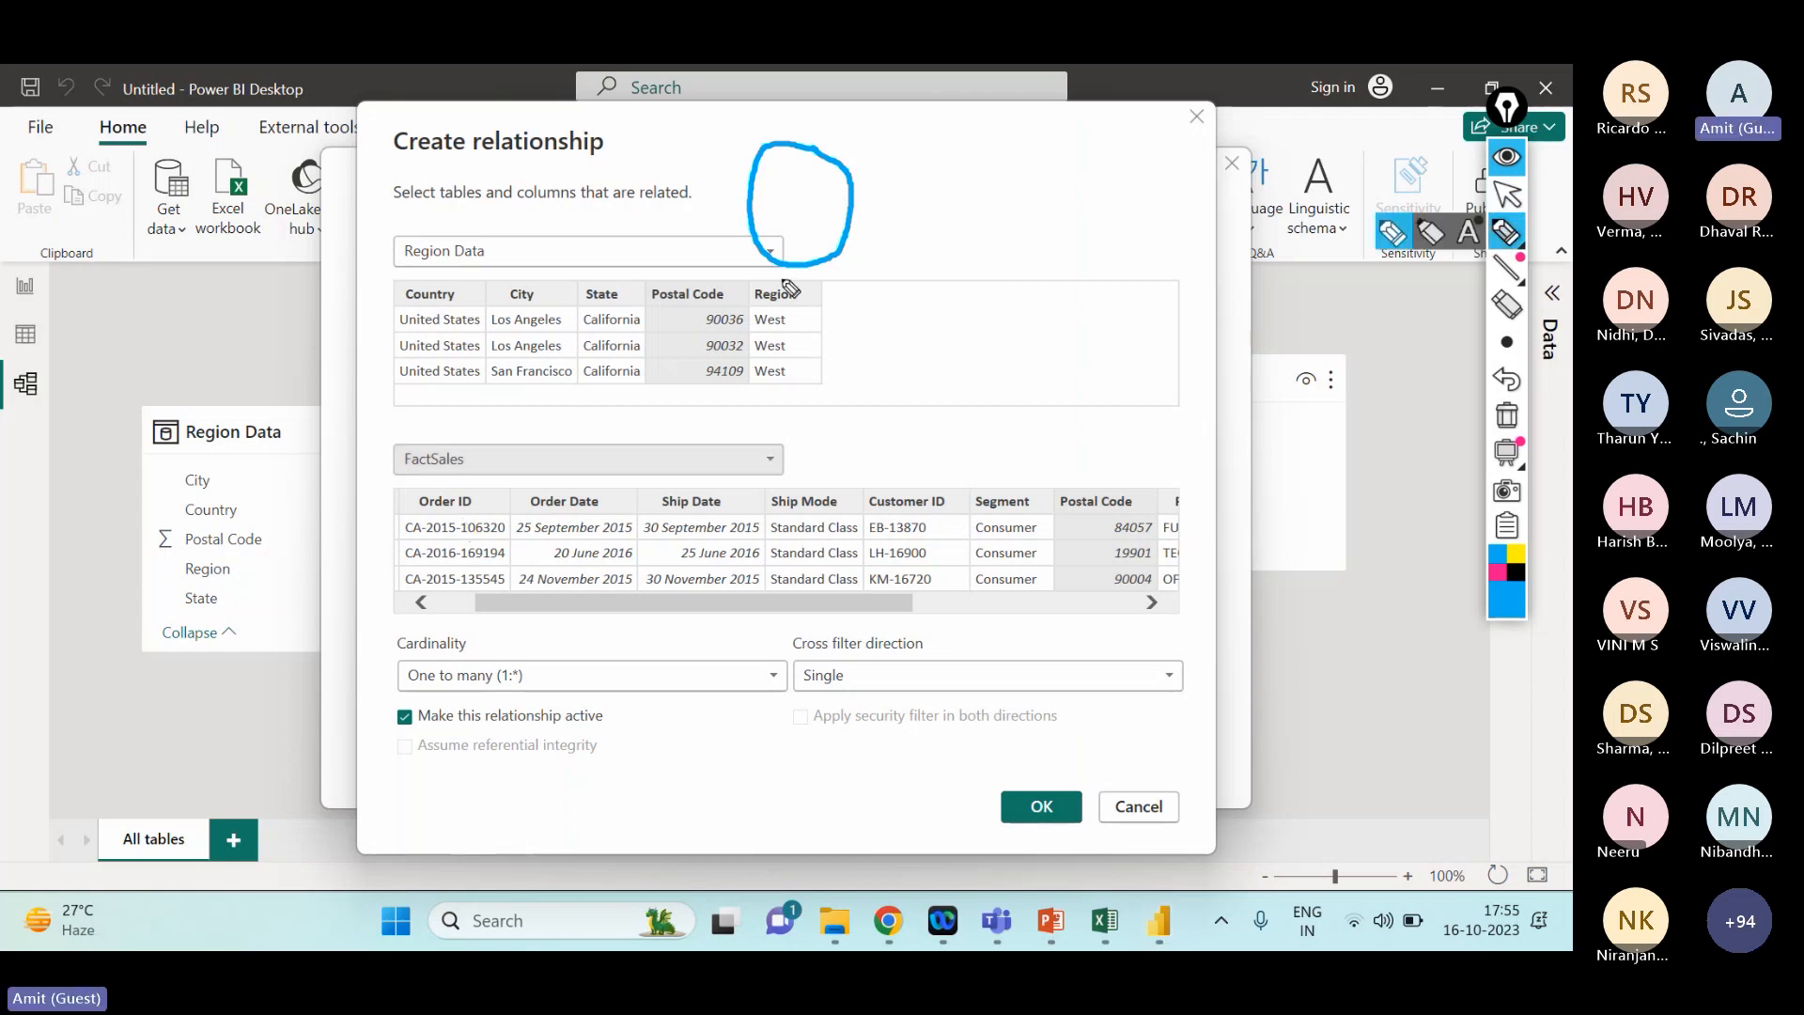
mouse_move(667, 307)
mouse_down()
mouse_move(685, 315)
mouse_move(707, 274)
mouse_up()
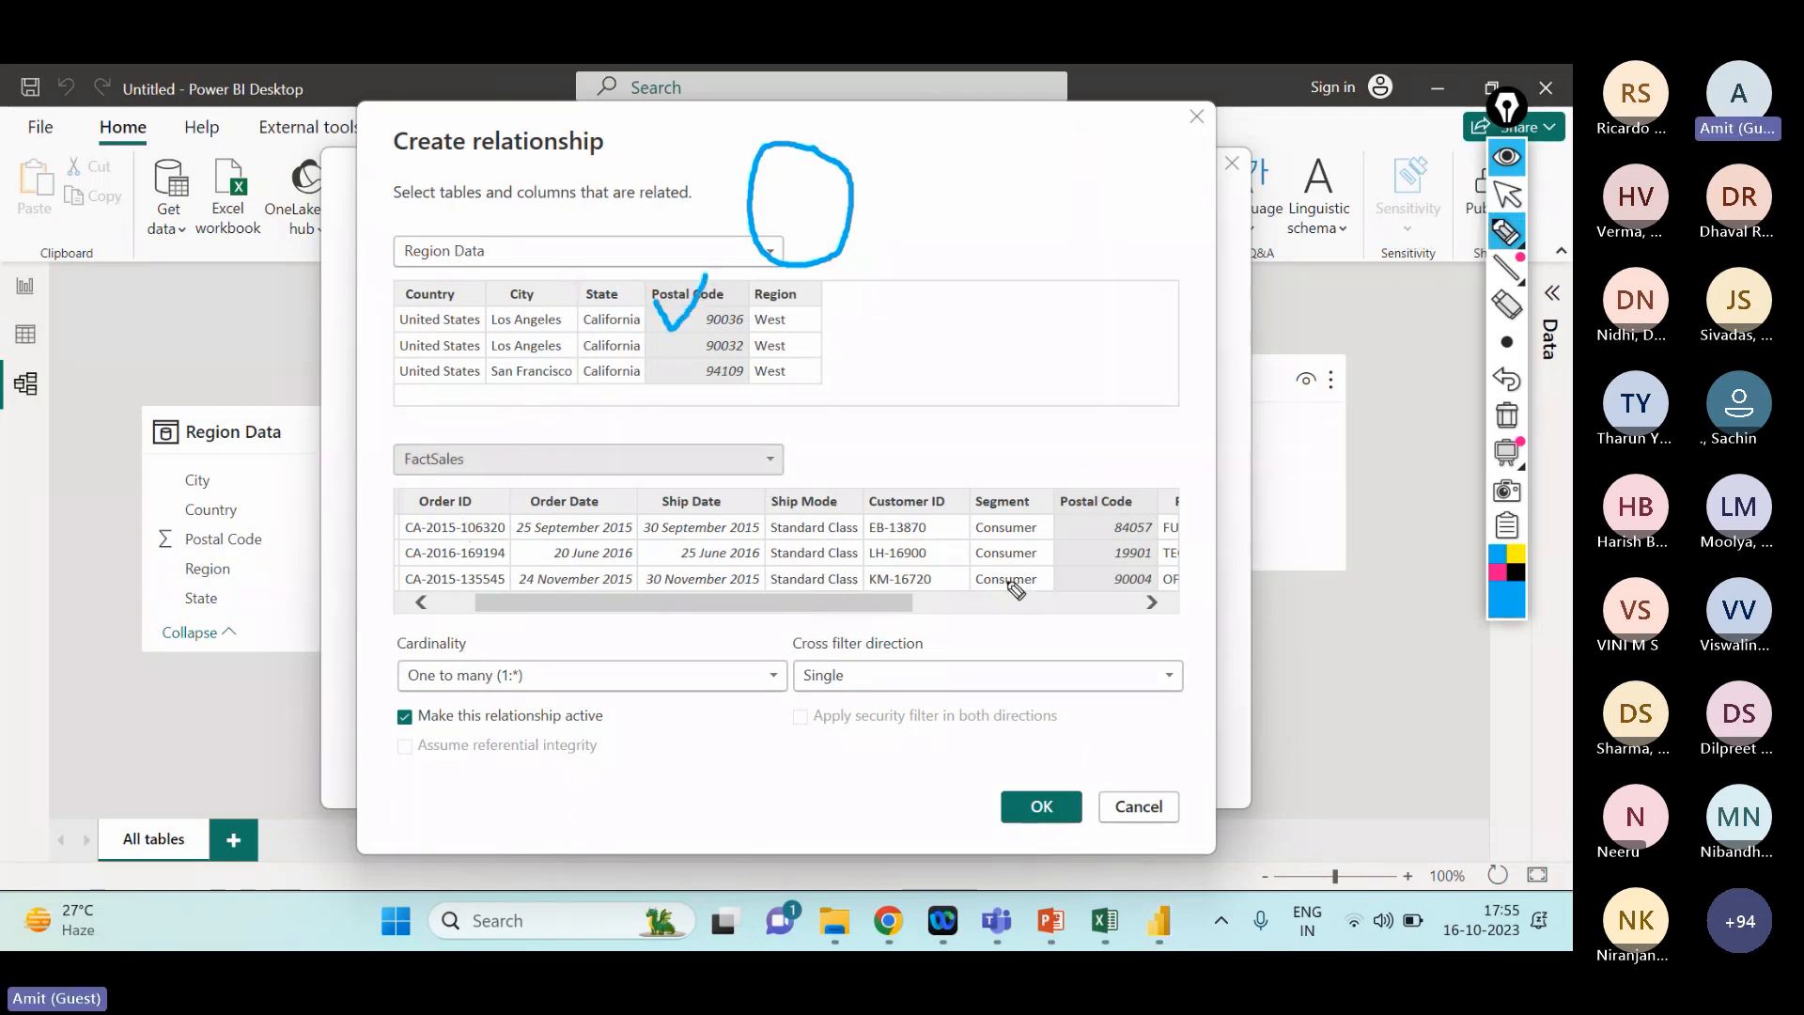
drag(1080, 536, 1132, 529)
mouse_move(432, 646)
mouse_down()
mouse_move(380, 694)
mouse_move(442, 637)
mouse_up()
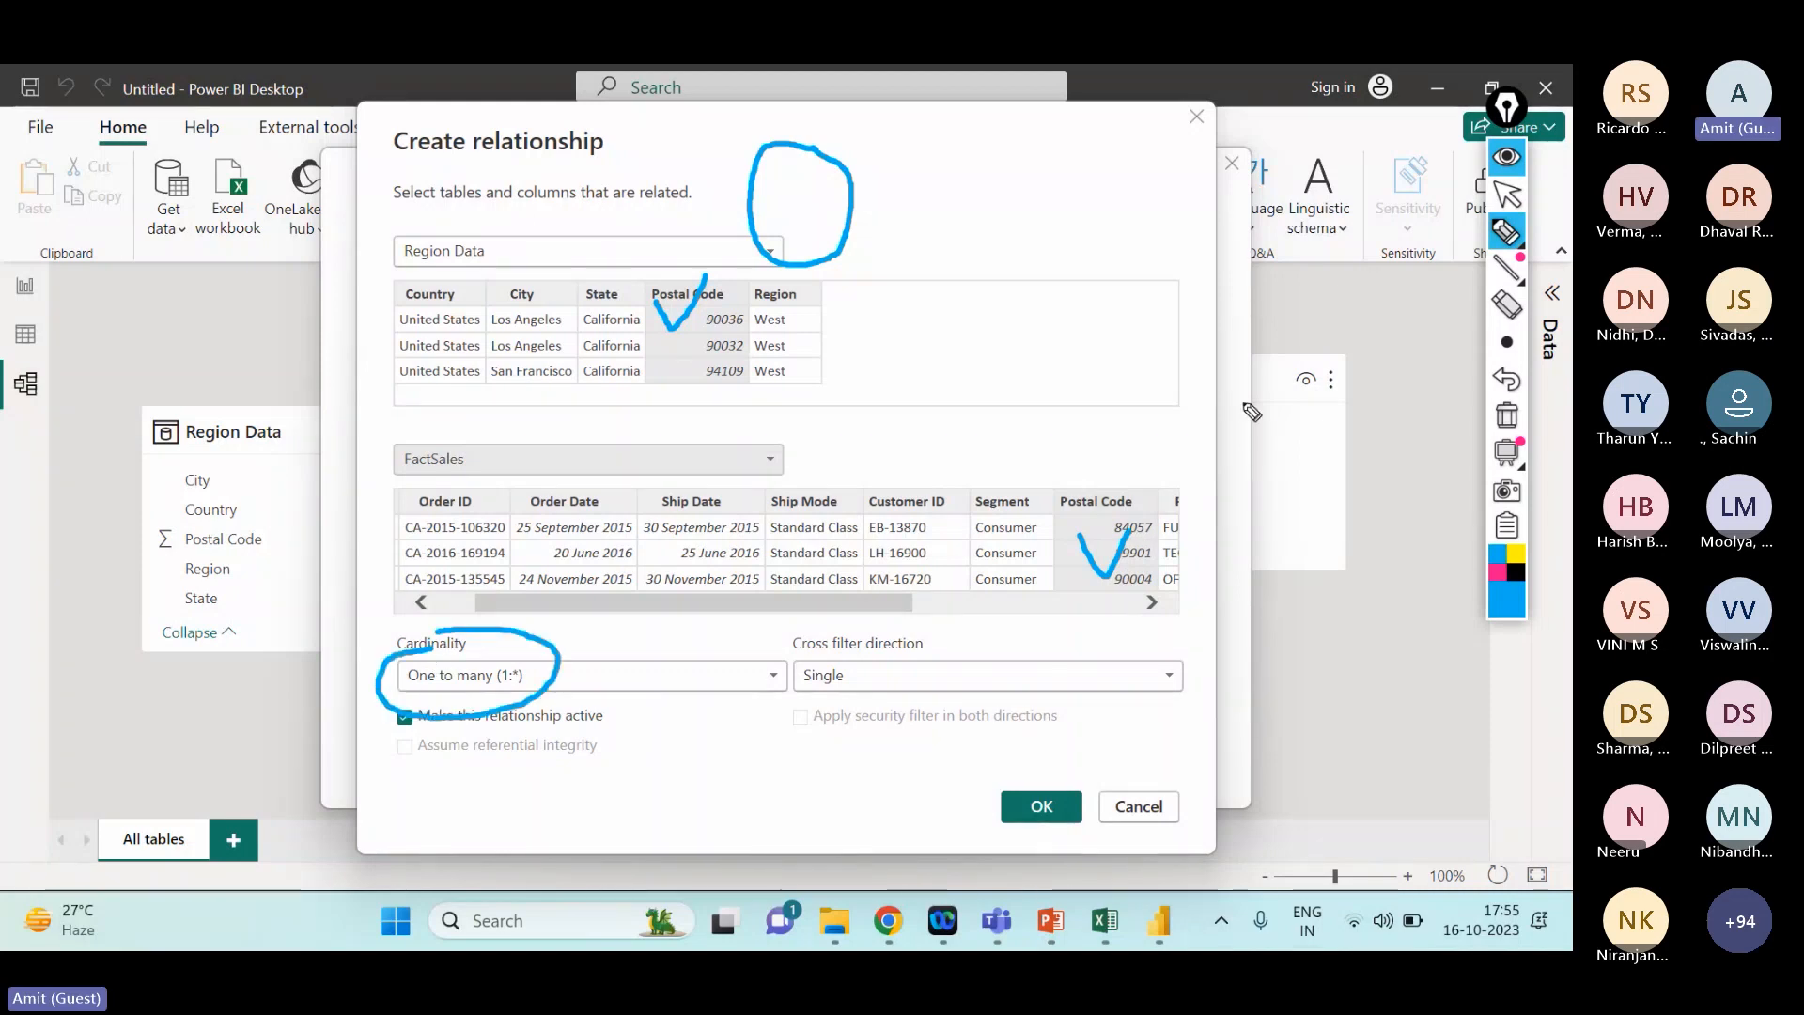
click(1507, 195)
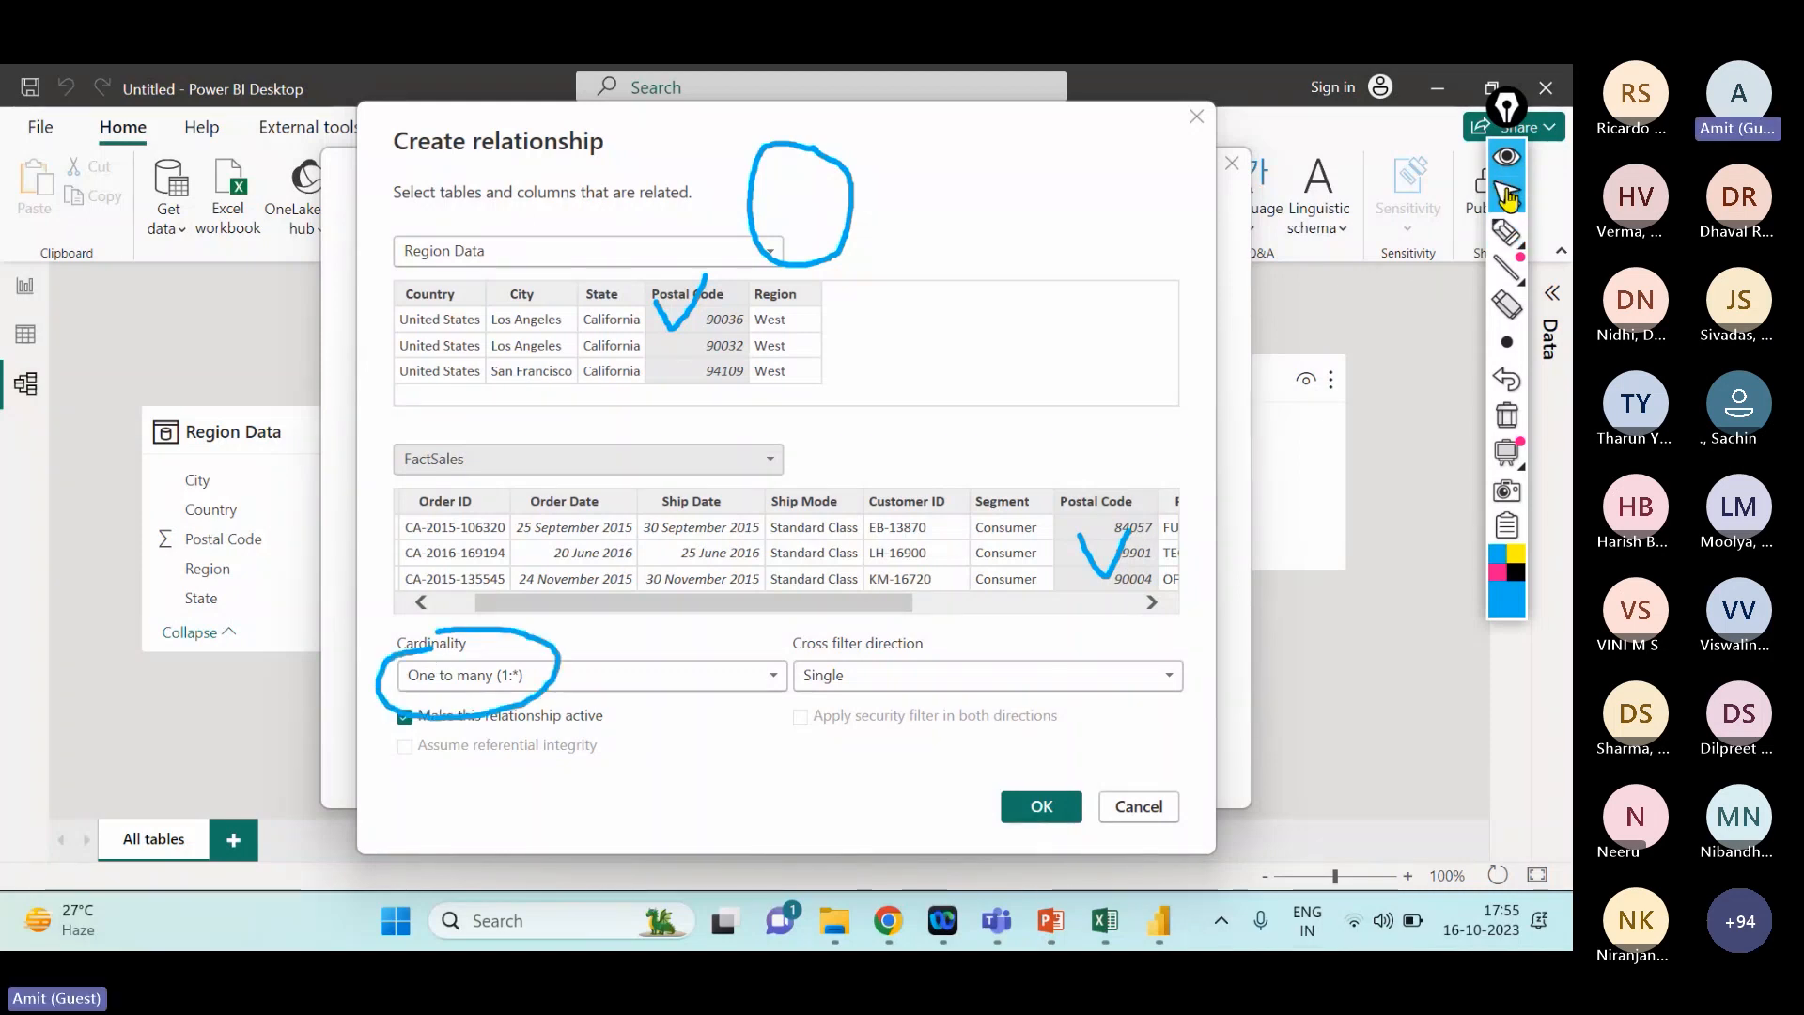
- Create the relationship from FactSales to Region Data on Postal Code instead, clearing the pen markings, and close the relationship manager
click(535, 266)
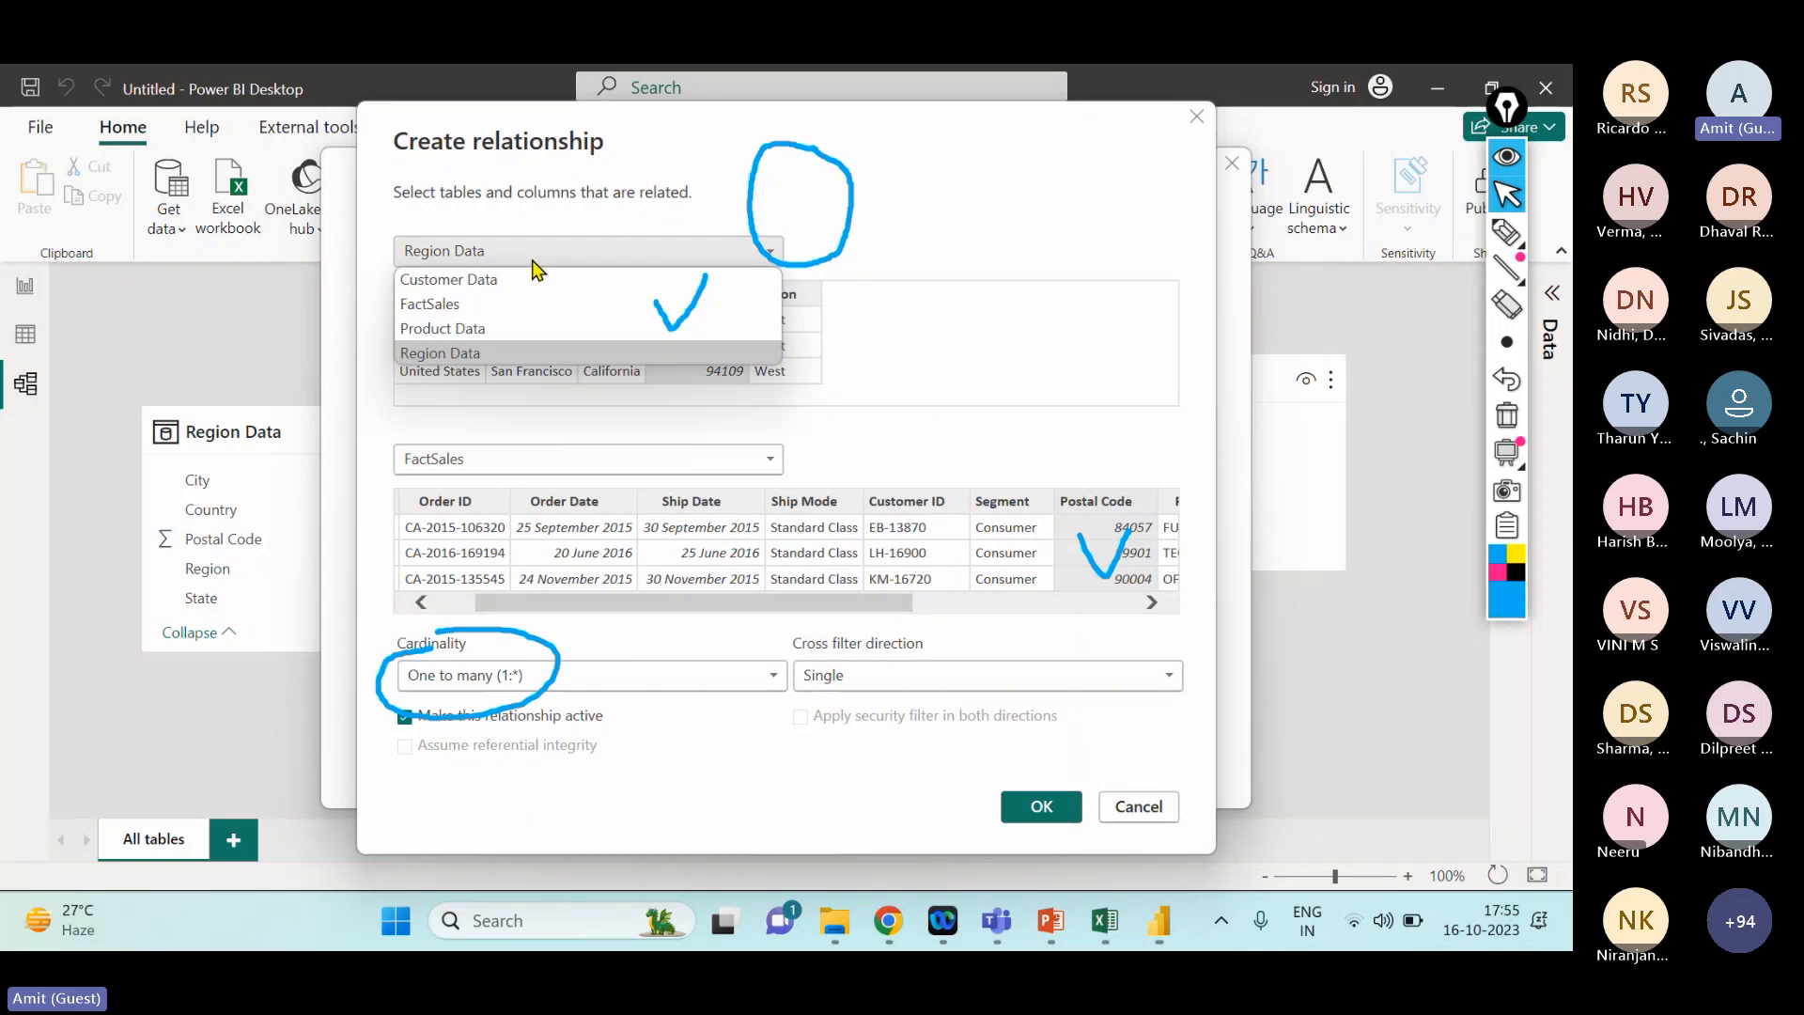
click(496, 313)
click(523, 458)
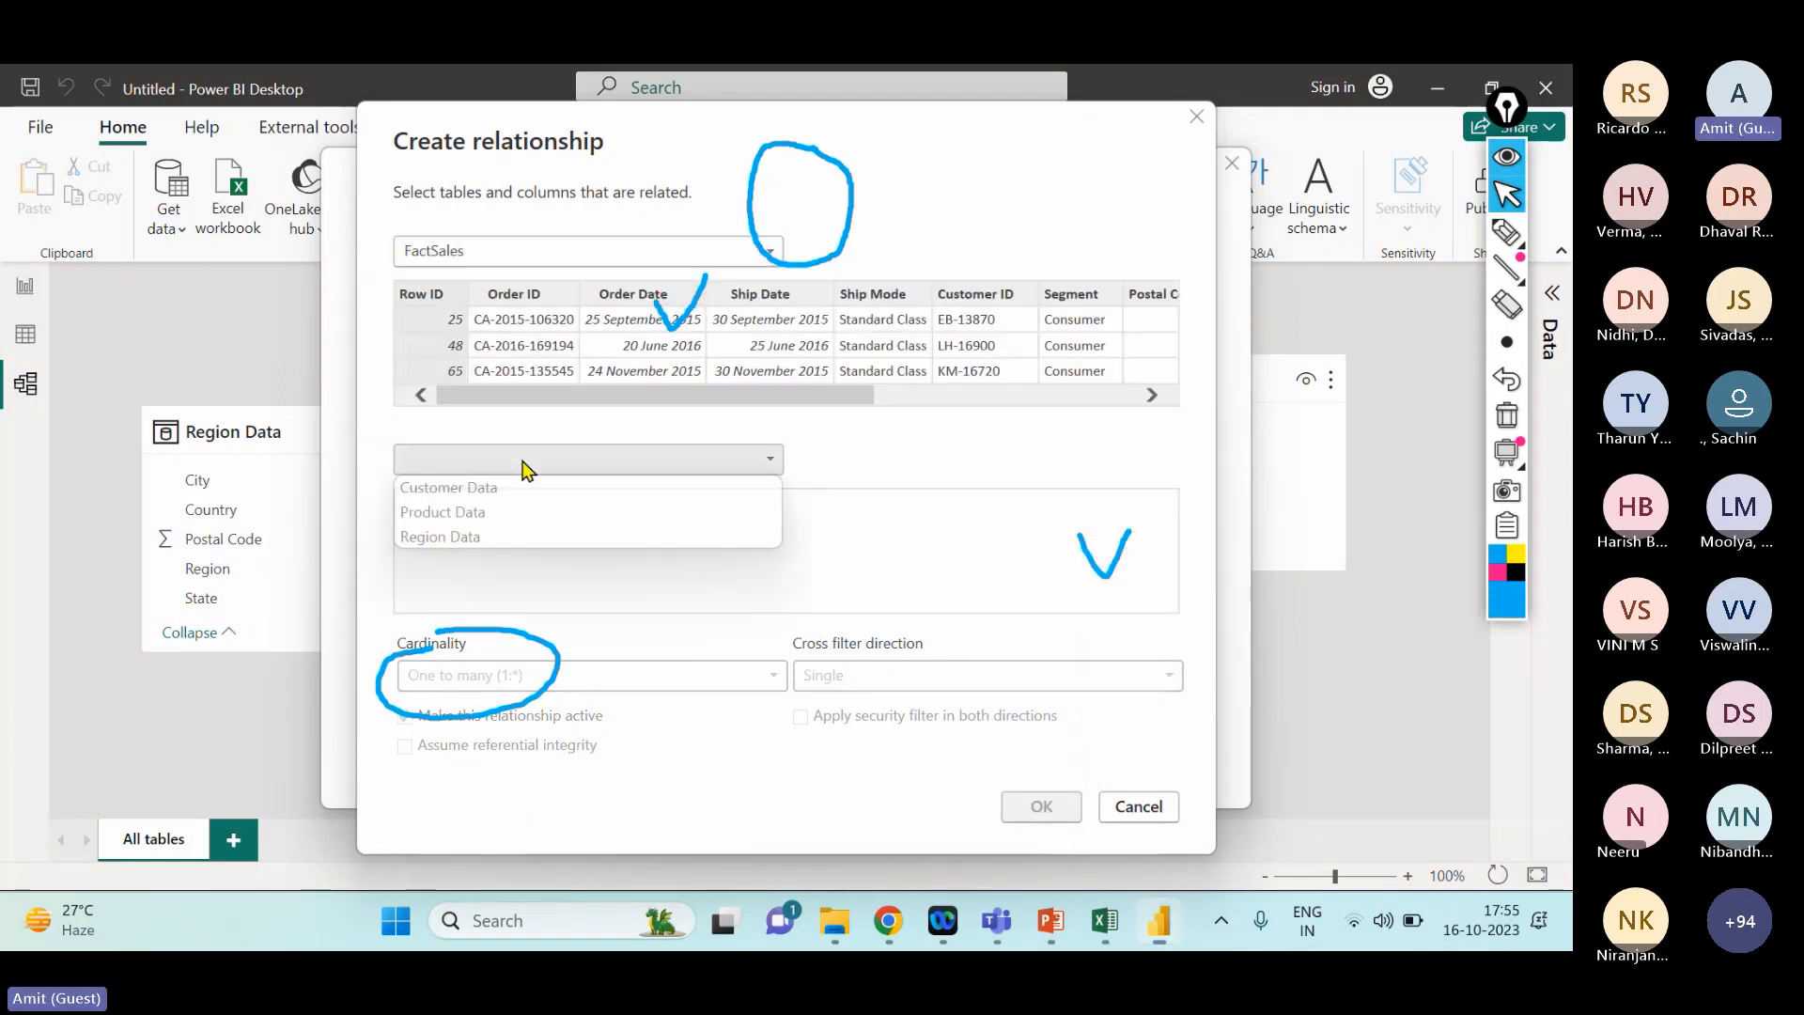
click(516, 537)
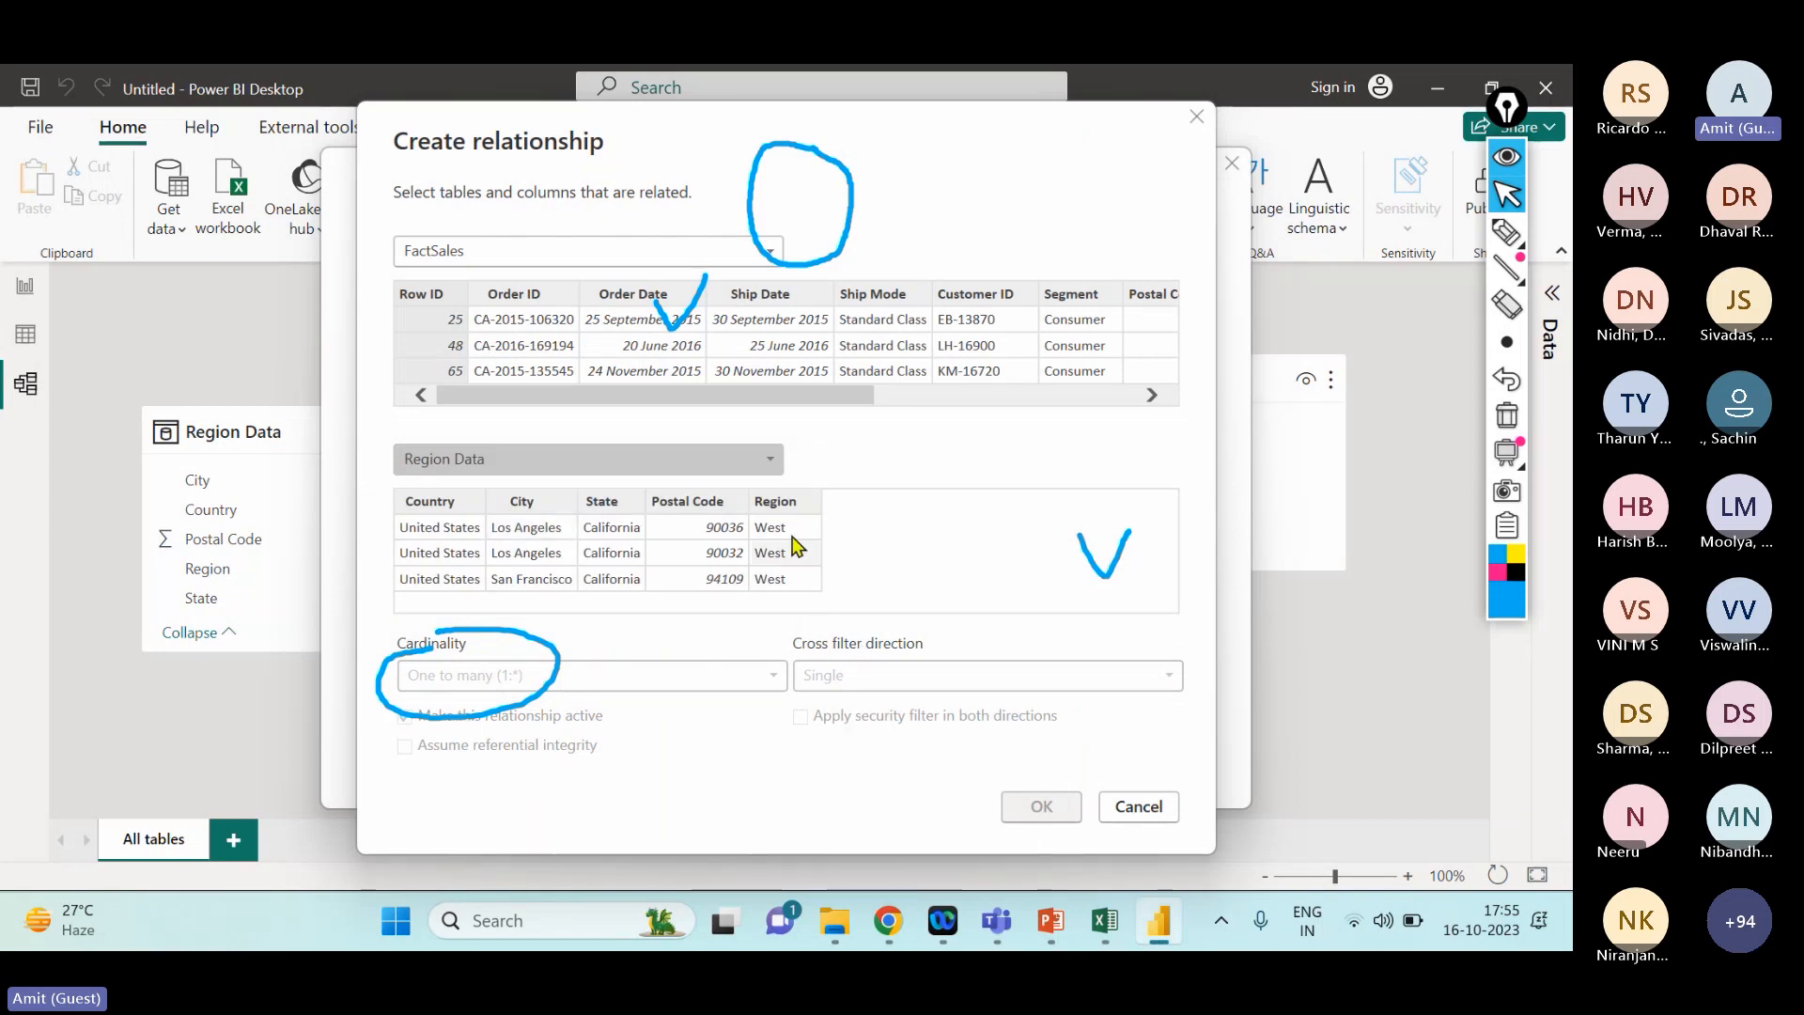
click(695, 527)
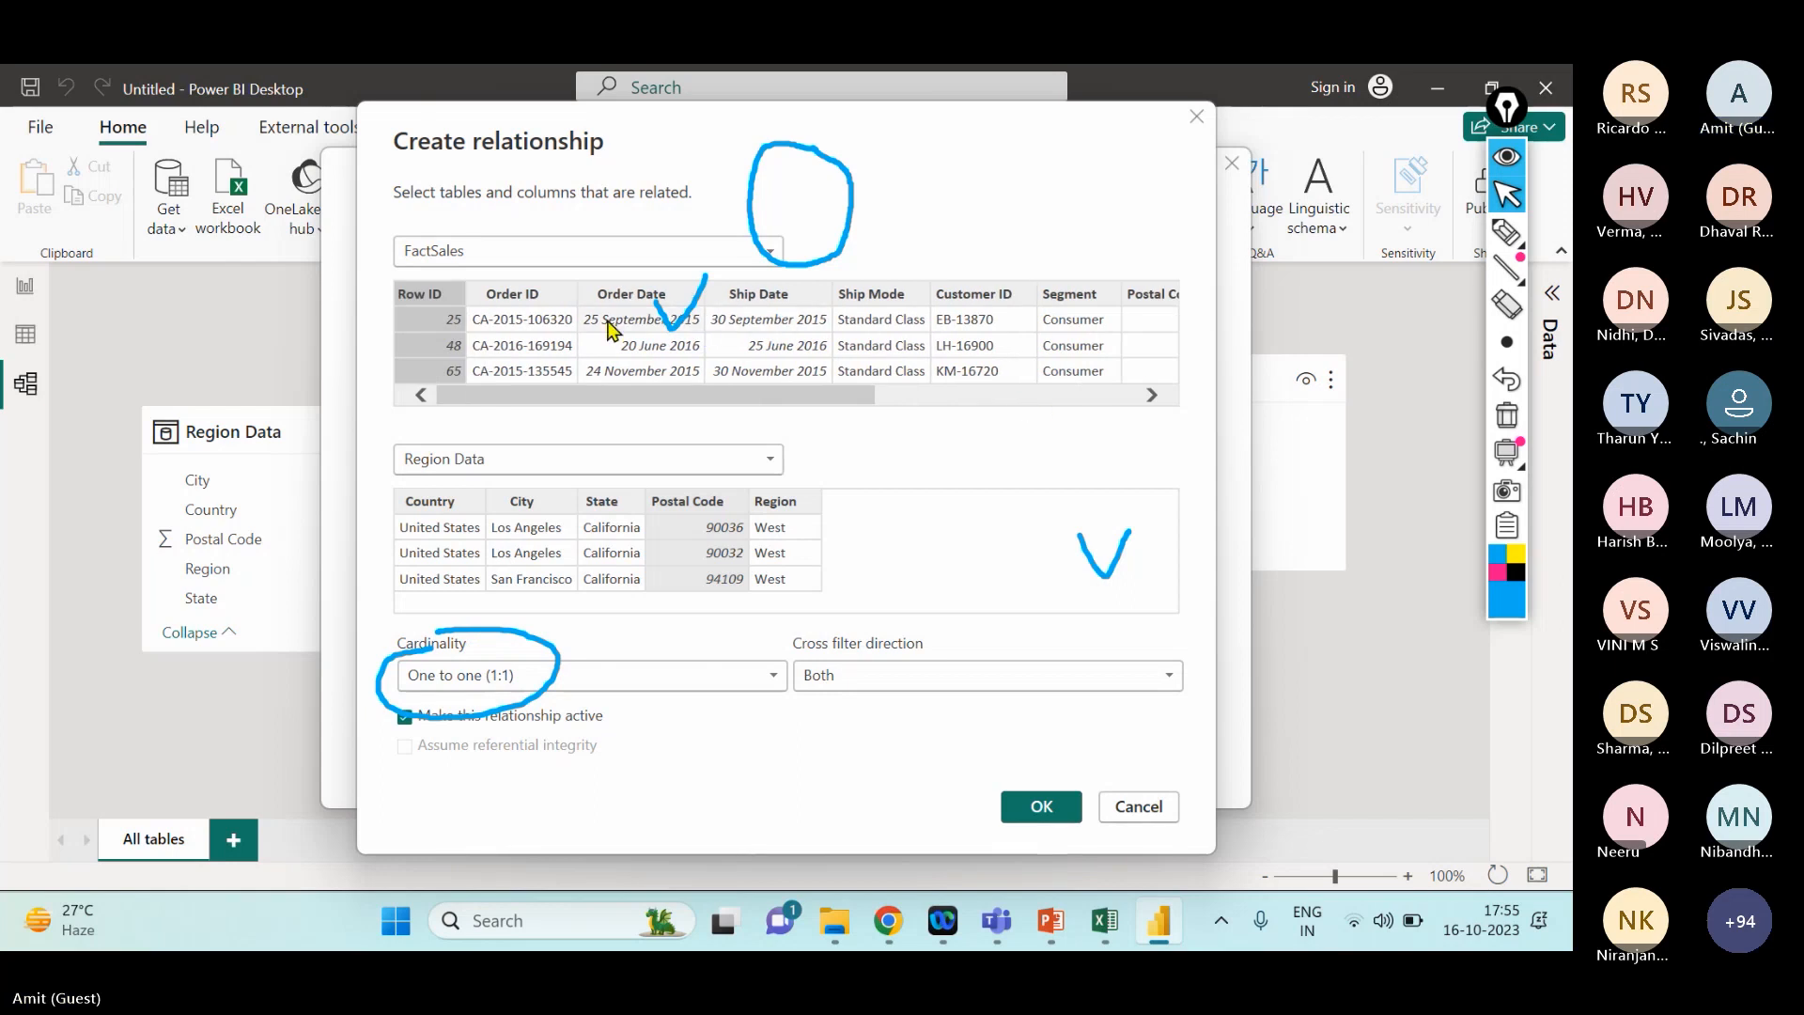
click(1151, 319)
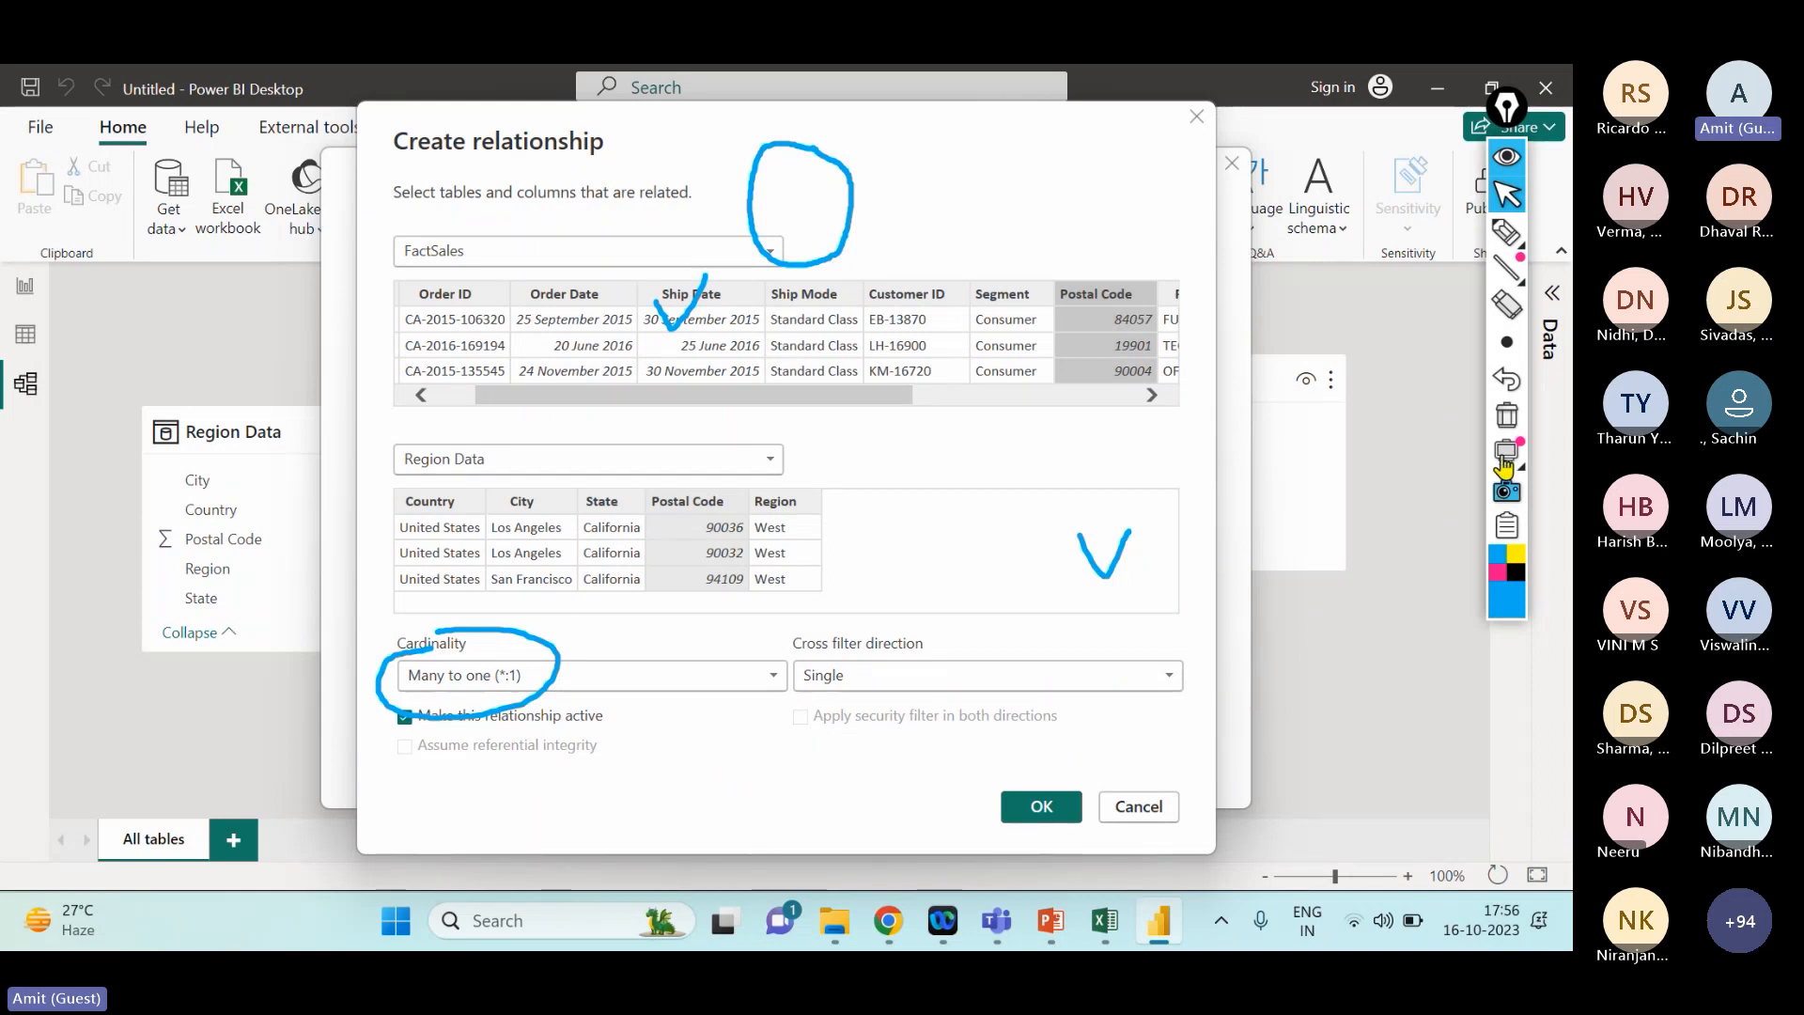
click(1507, 418)
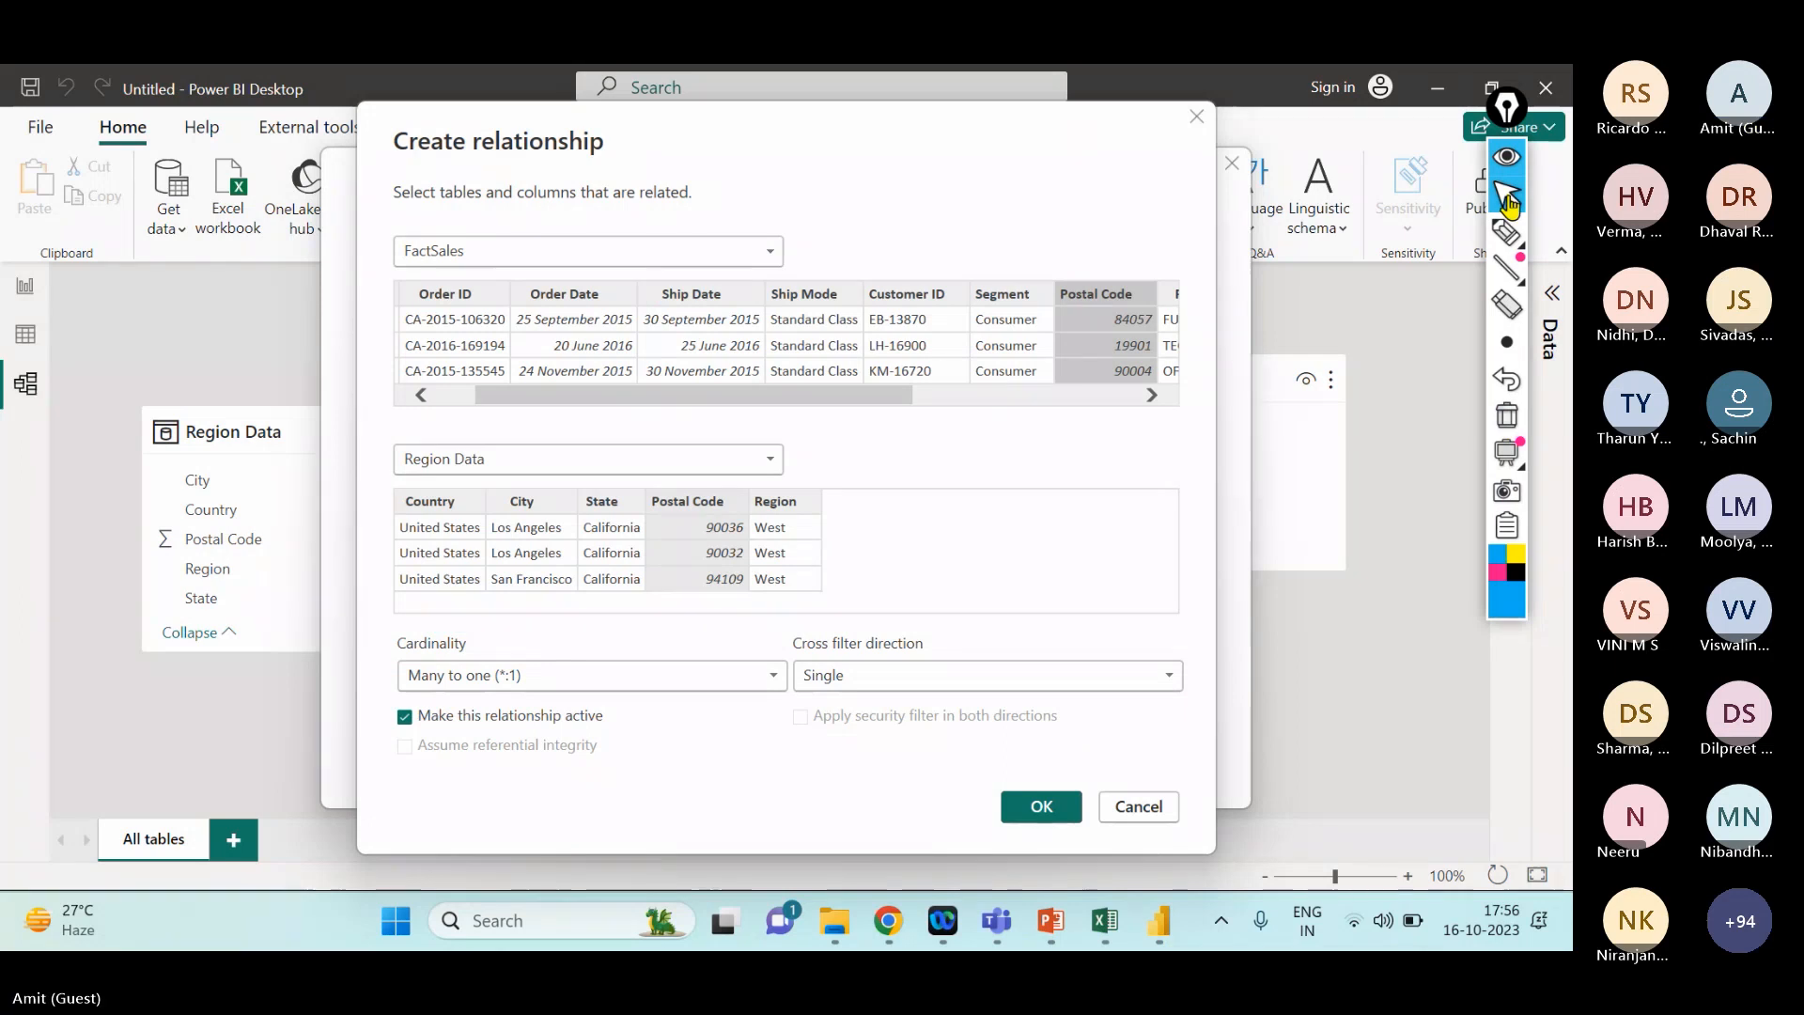
click(1031, 808)
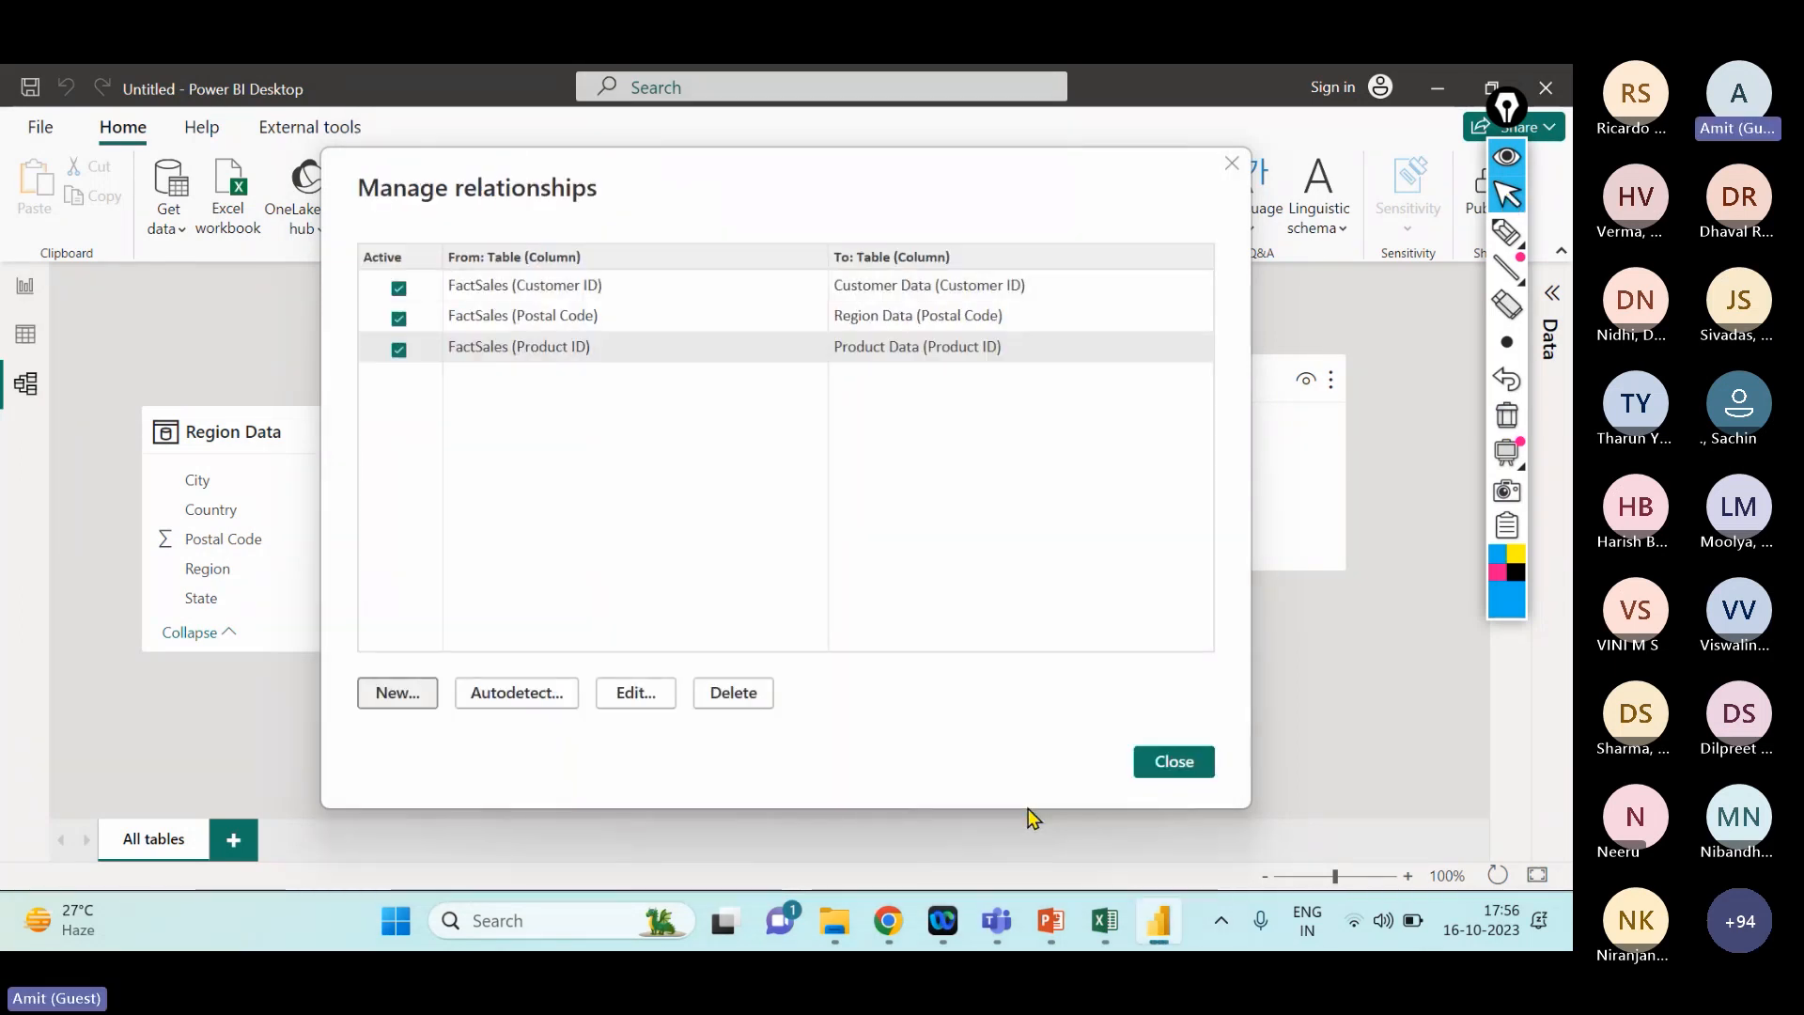
click(1173, 756)
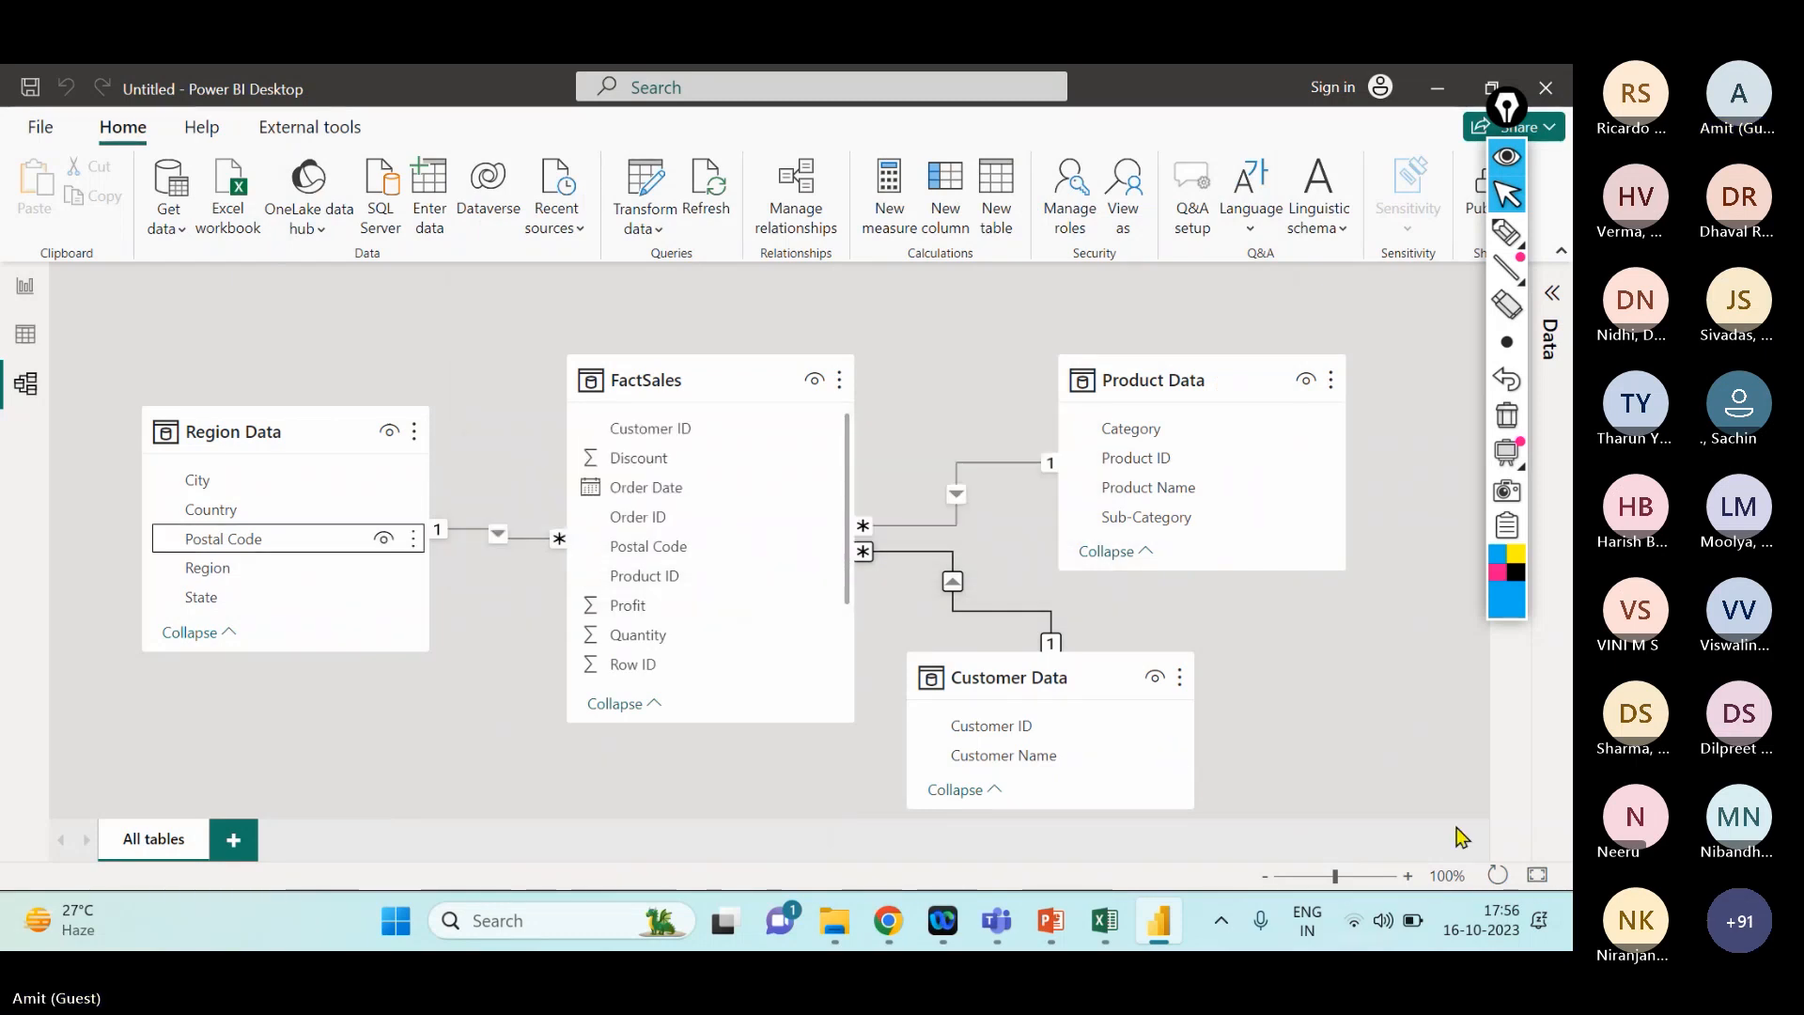
- Move Product Data slightly away from FactSales and mark the filter direction on their relationship with the annotation pen
mouse_move(996, 921)
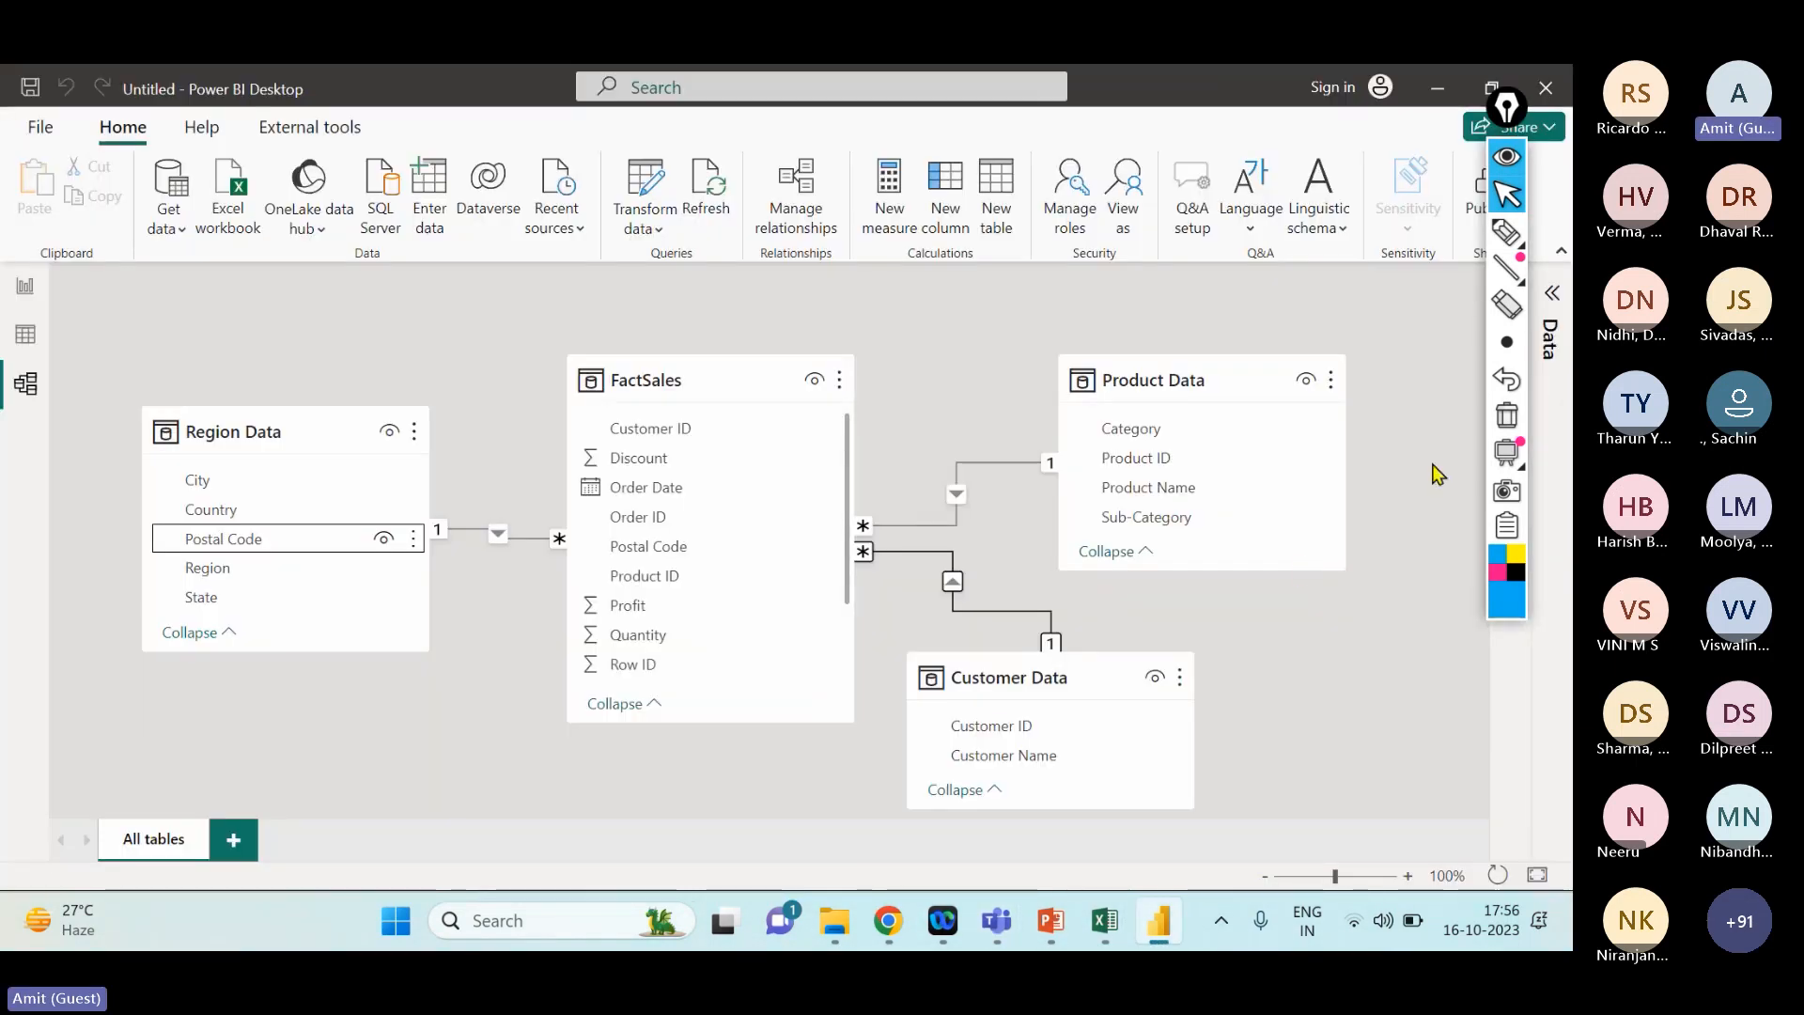
drag(1173, 380, 1196, 378)
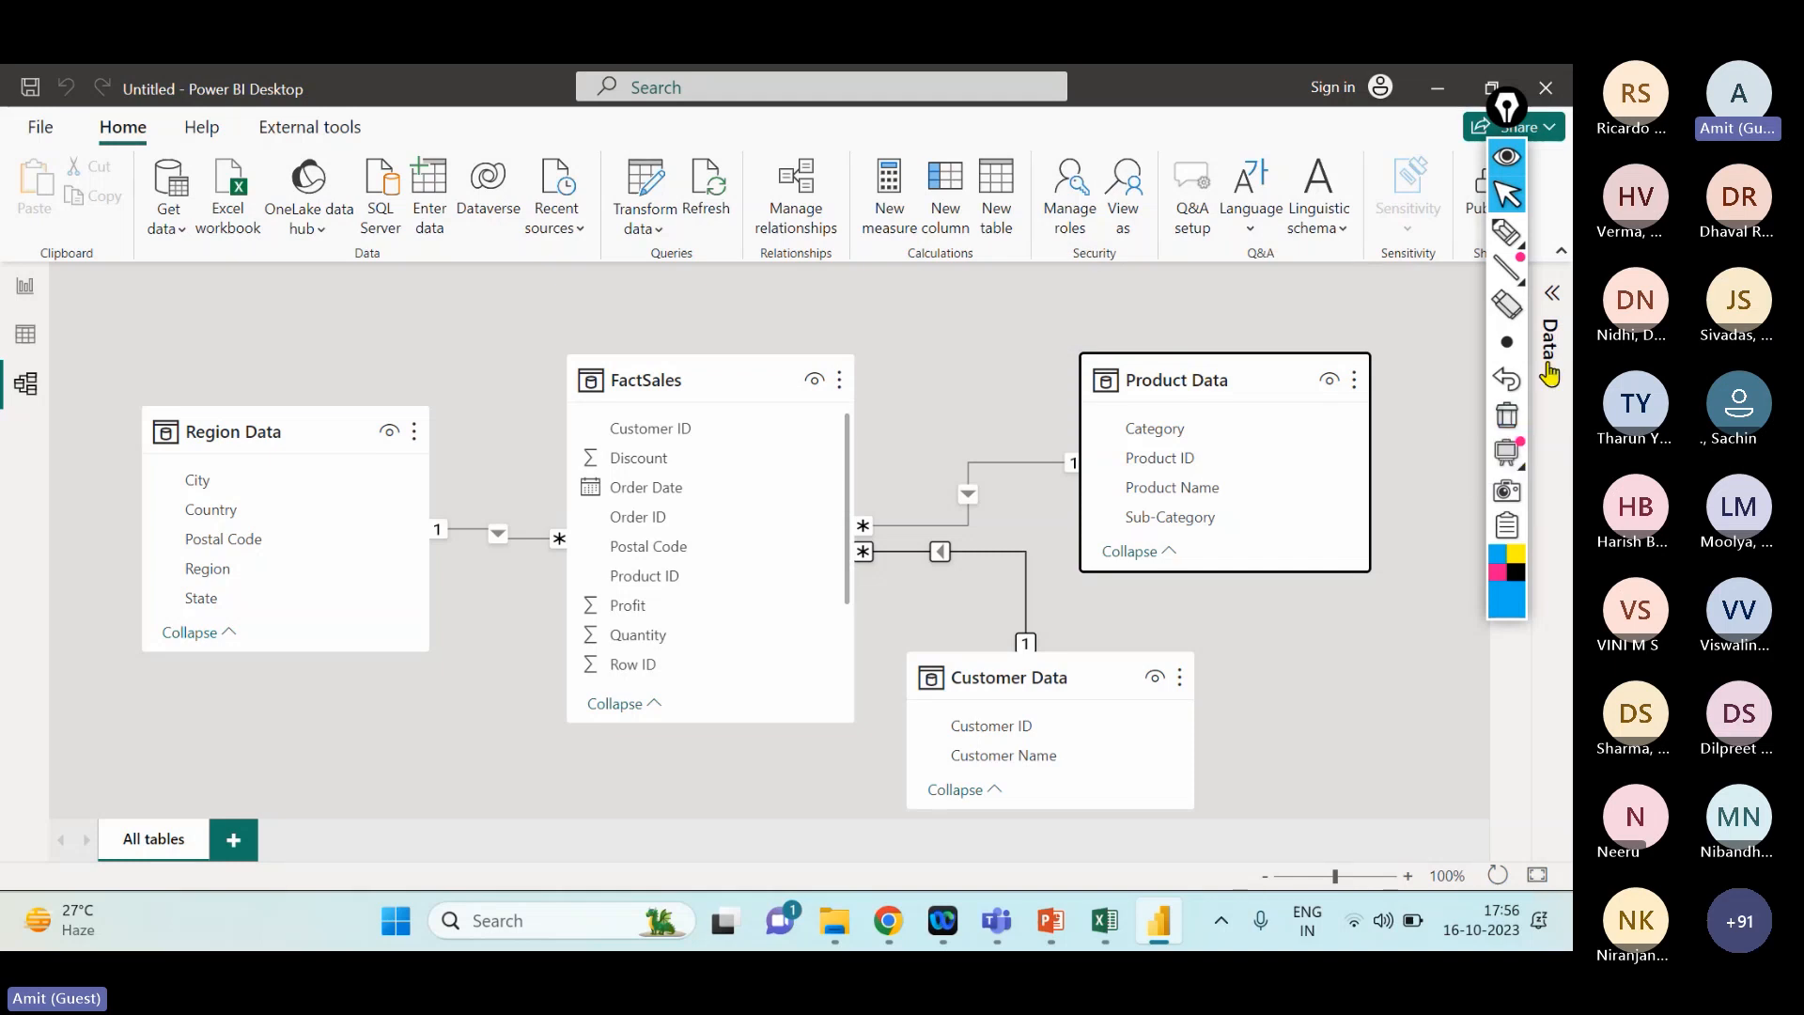
click(1507, 232)
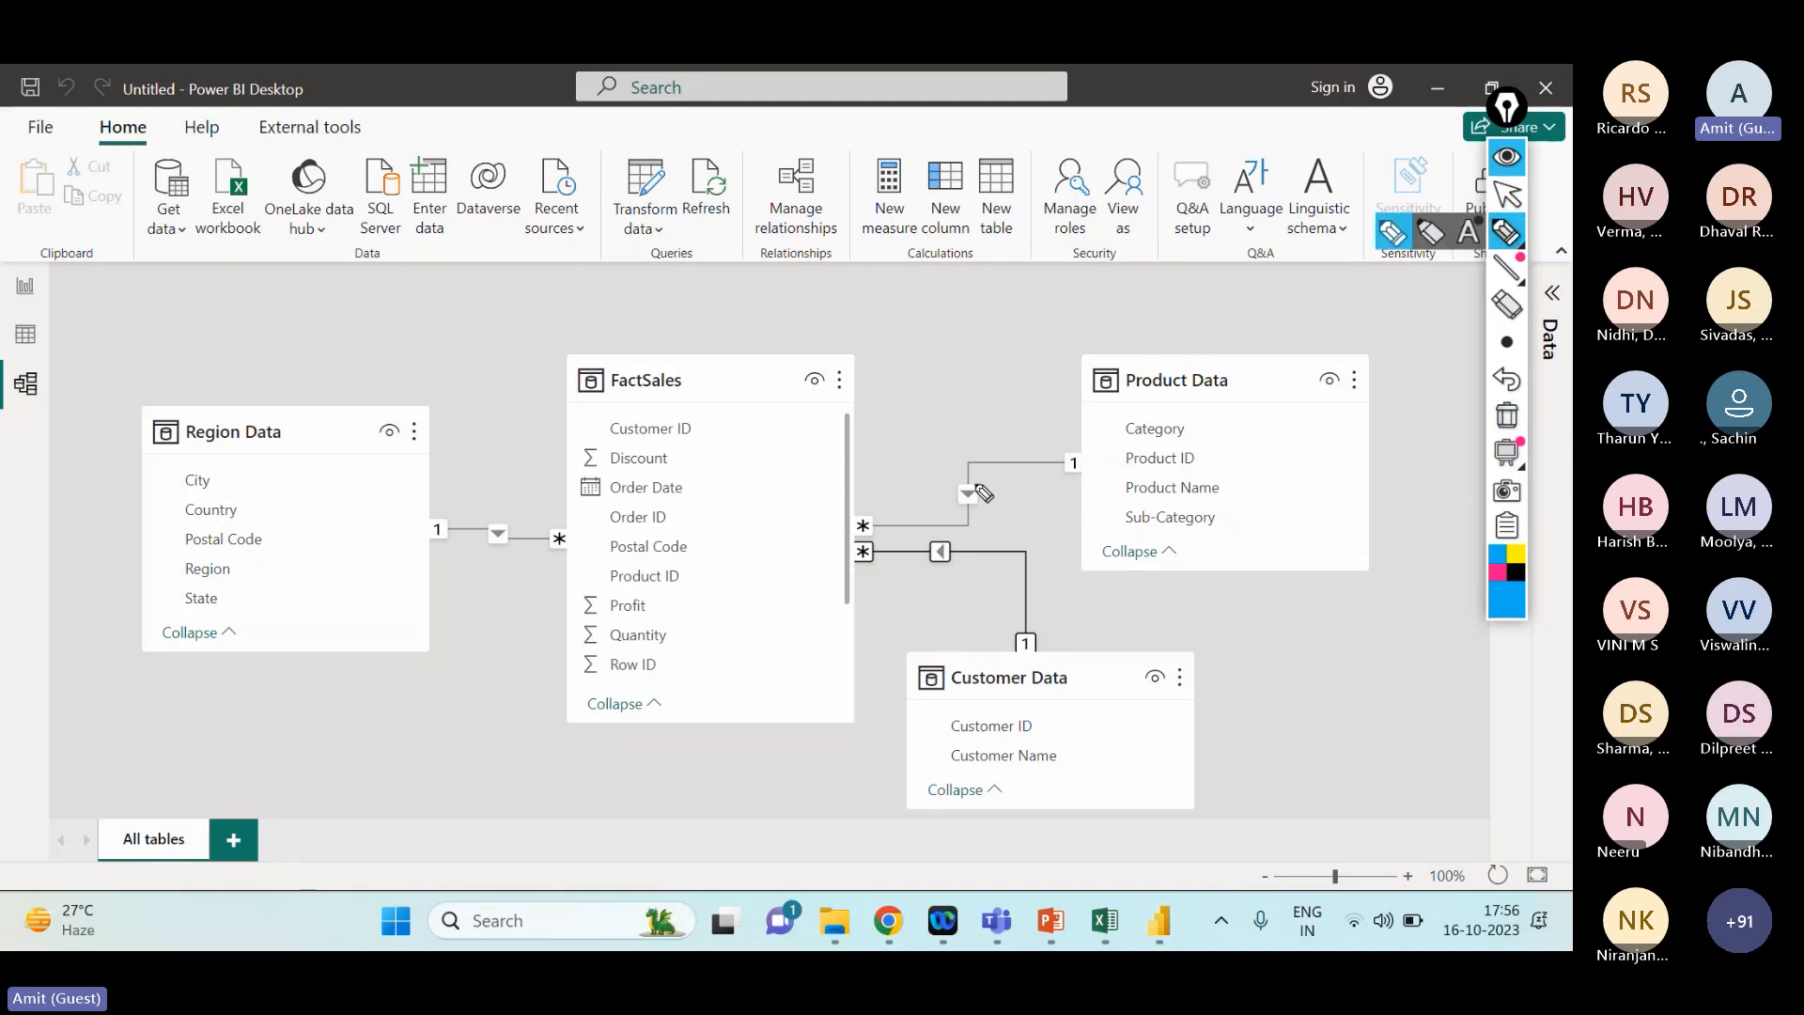
drag(971, 488, 969, 498)
mouse_move(949, 372)
mouse_down()
mouse_move(953, 410)
mouse_move(988, 379)
mouse_up()
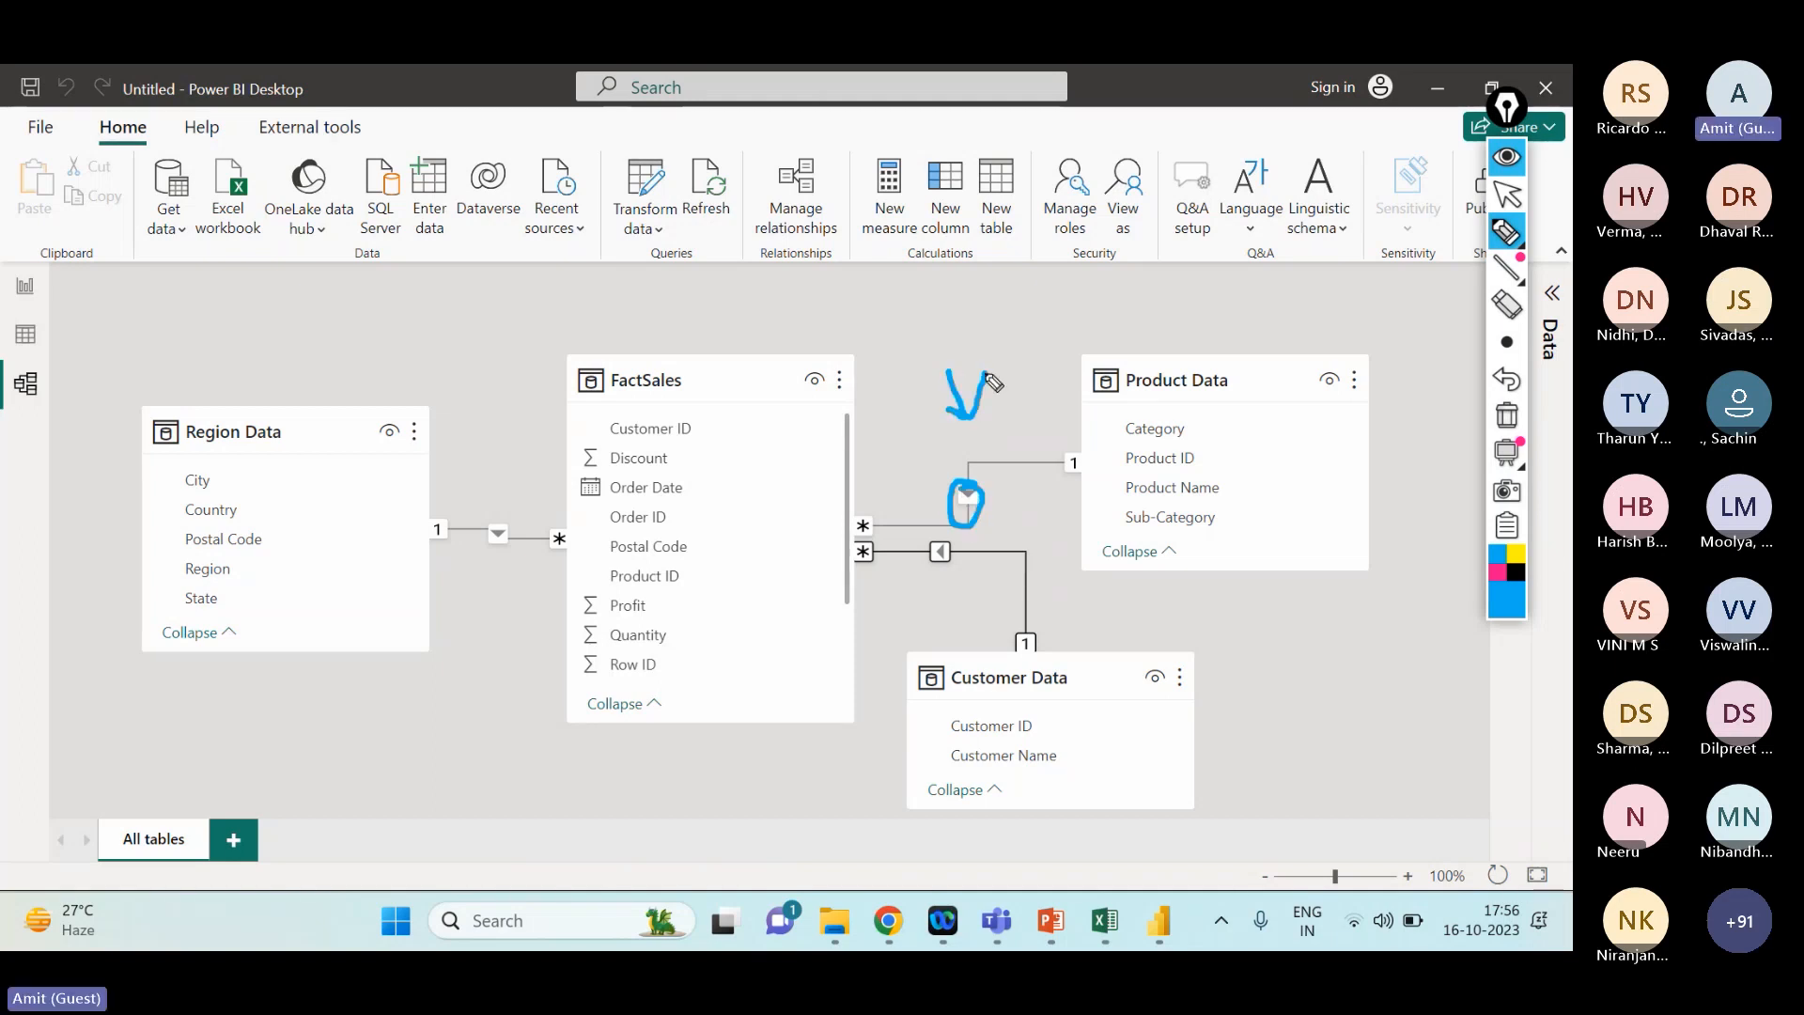
mouse_move(1086, 411)
mouse_down()
mouse_move(959, 430)
mouse_move(998, 443)
mouse_up()
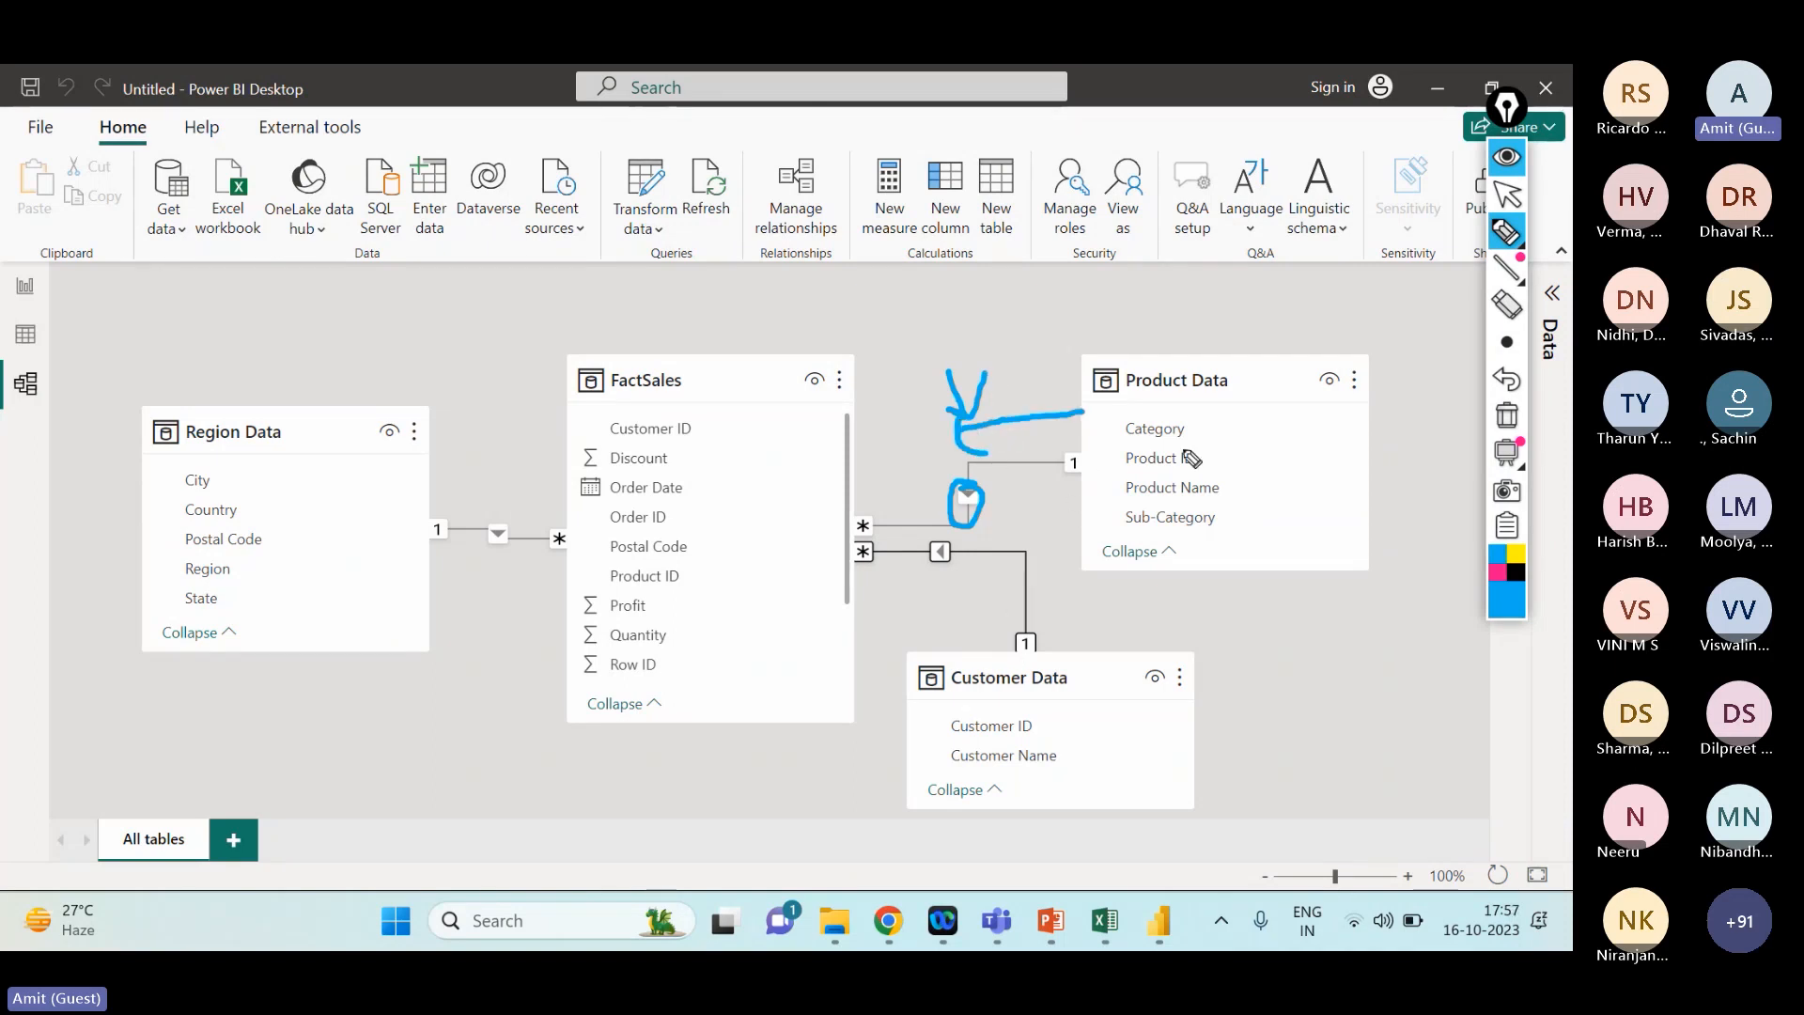
- Annotate FactSales and Product Data with ticks, sum signs and an arrow towards Product Data, then hide the markings
drag(1203, 435, 1238, 415)
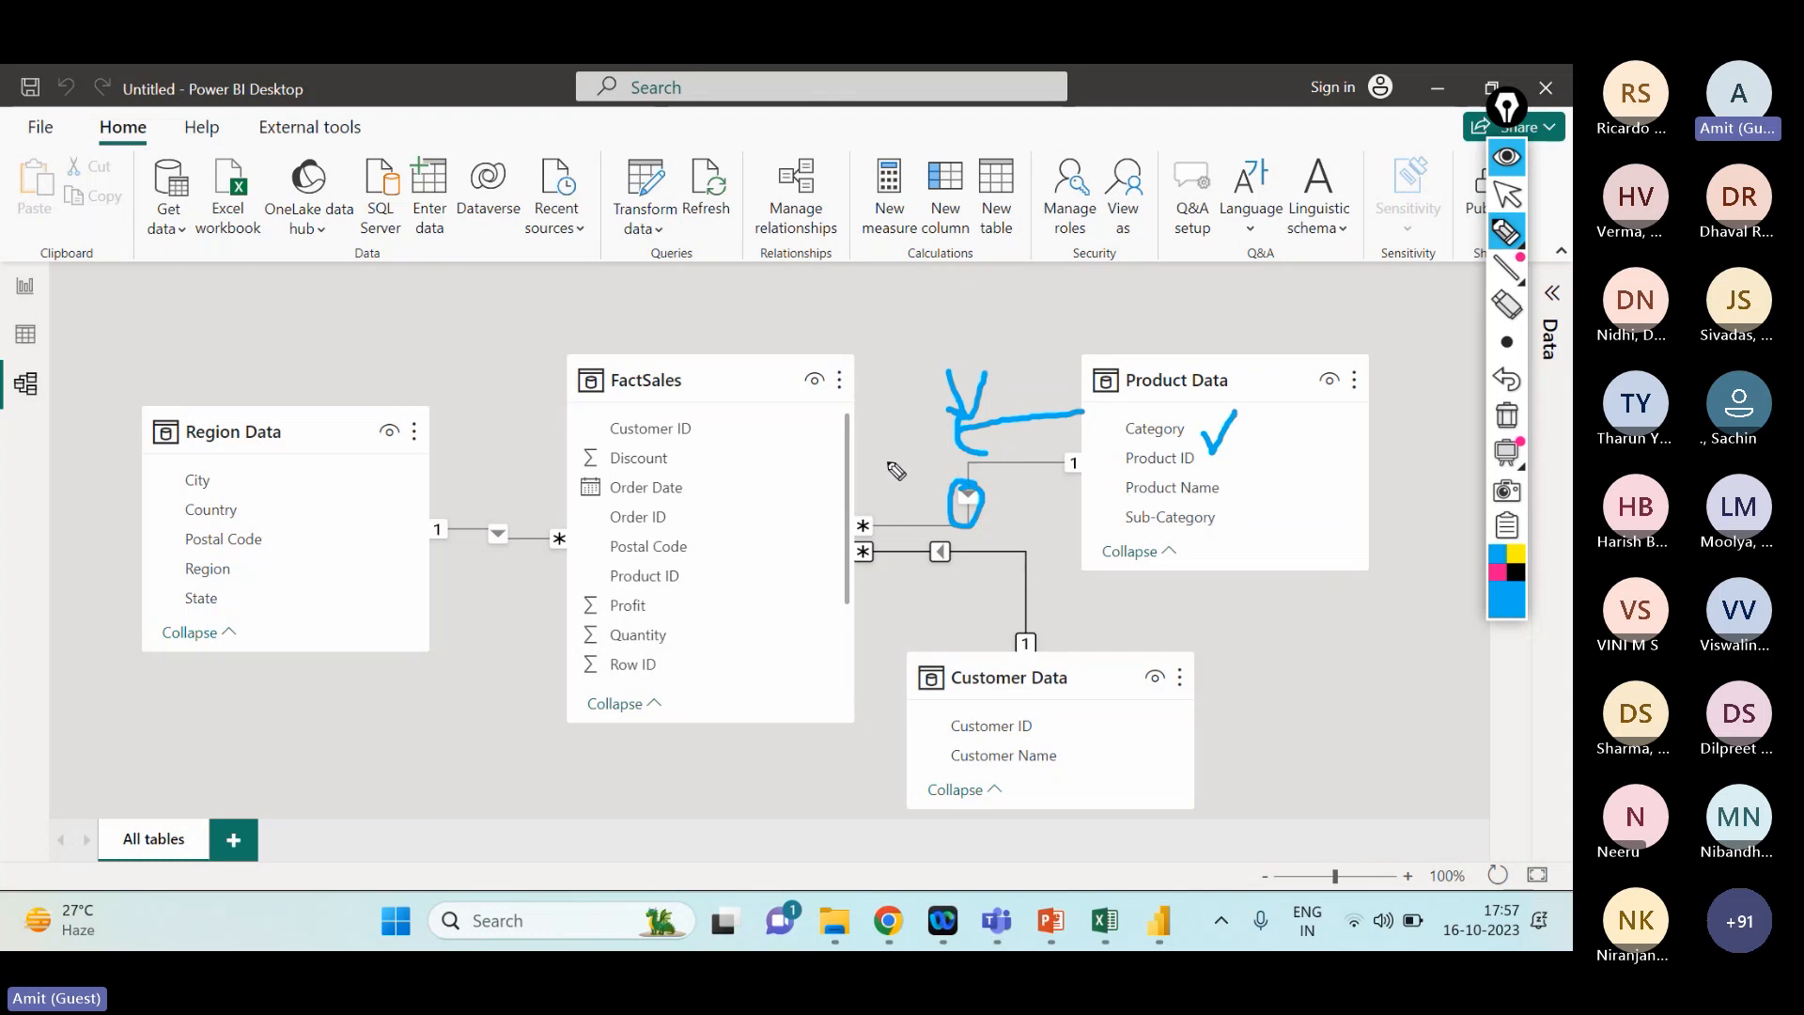
mouse_move(785, 482)
mouse_down()
mouse_move(751, 512)
mouse_move(812, 516)
mouse_up()
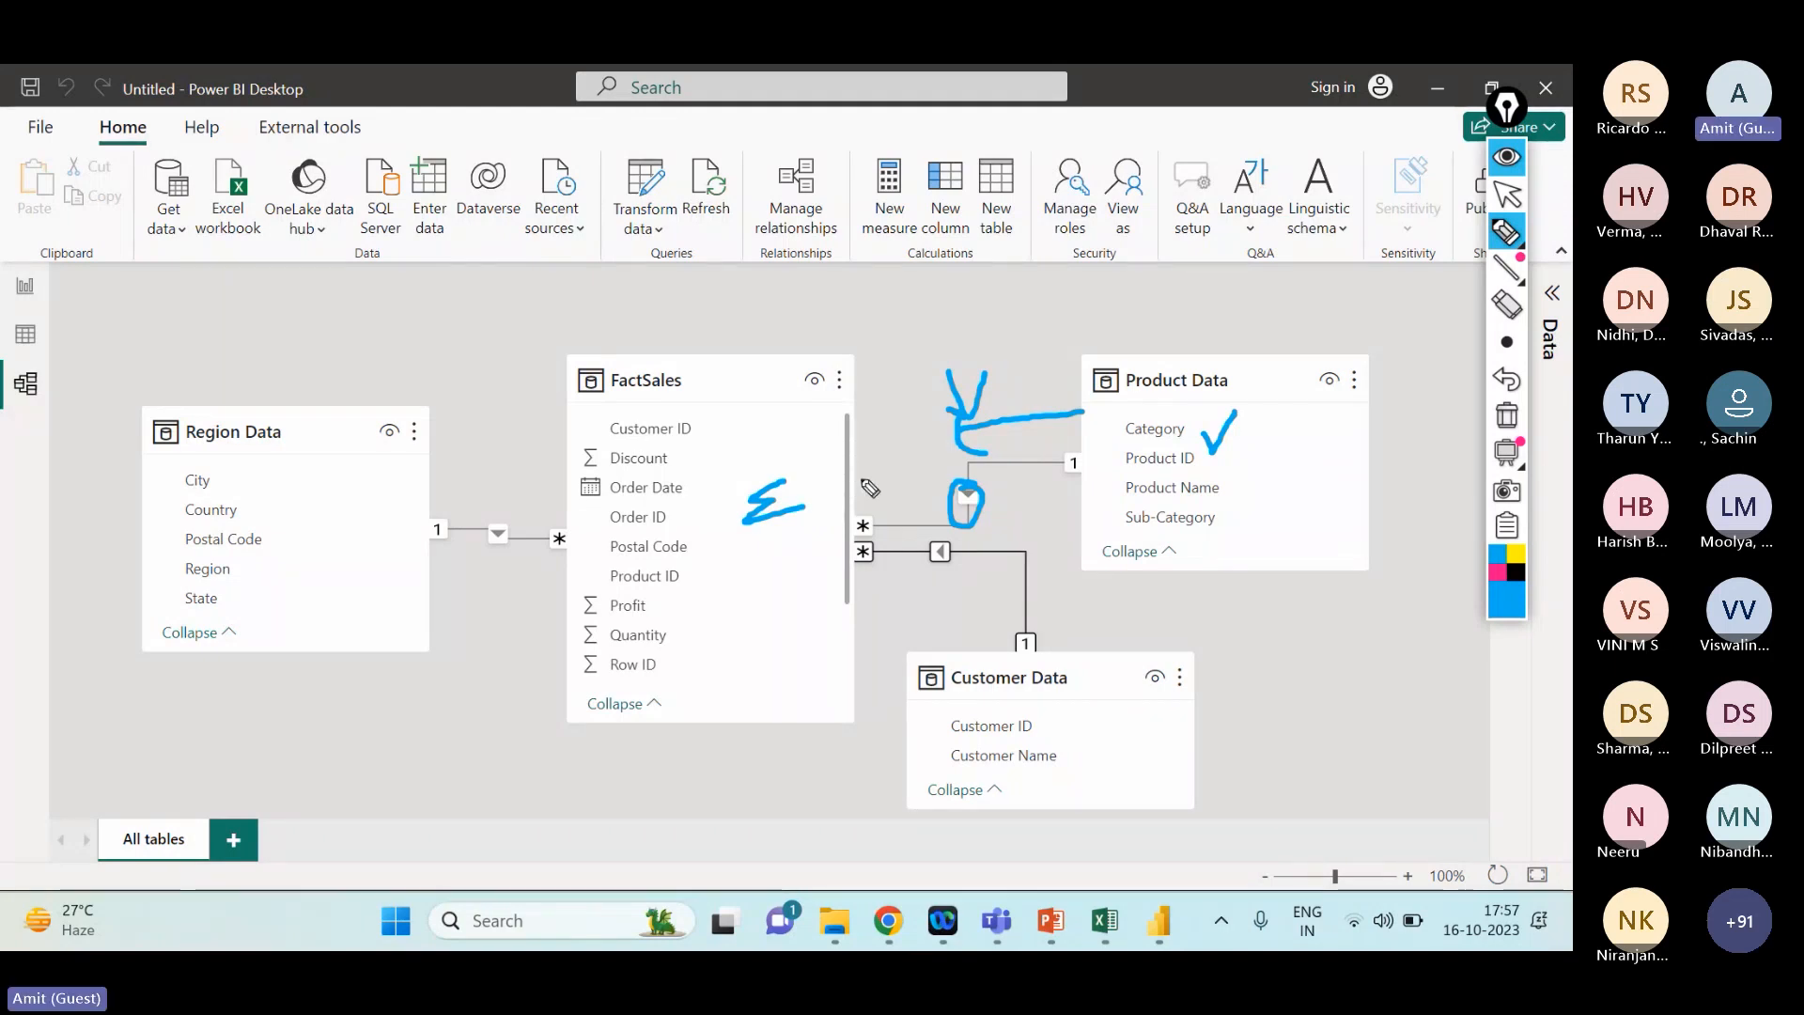
mouse_move(860, 480)
mouse_down()
mouse_move(949, 462)
mouse_move(944, 496)
mouse_up()
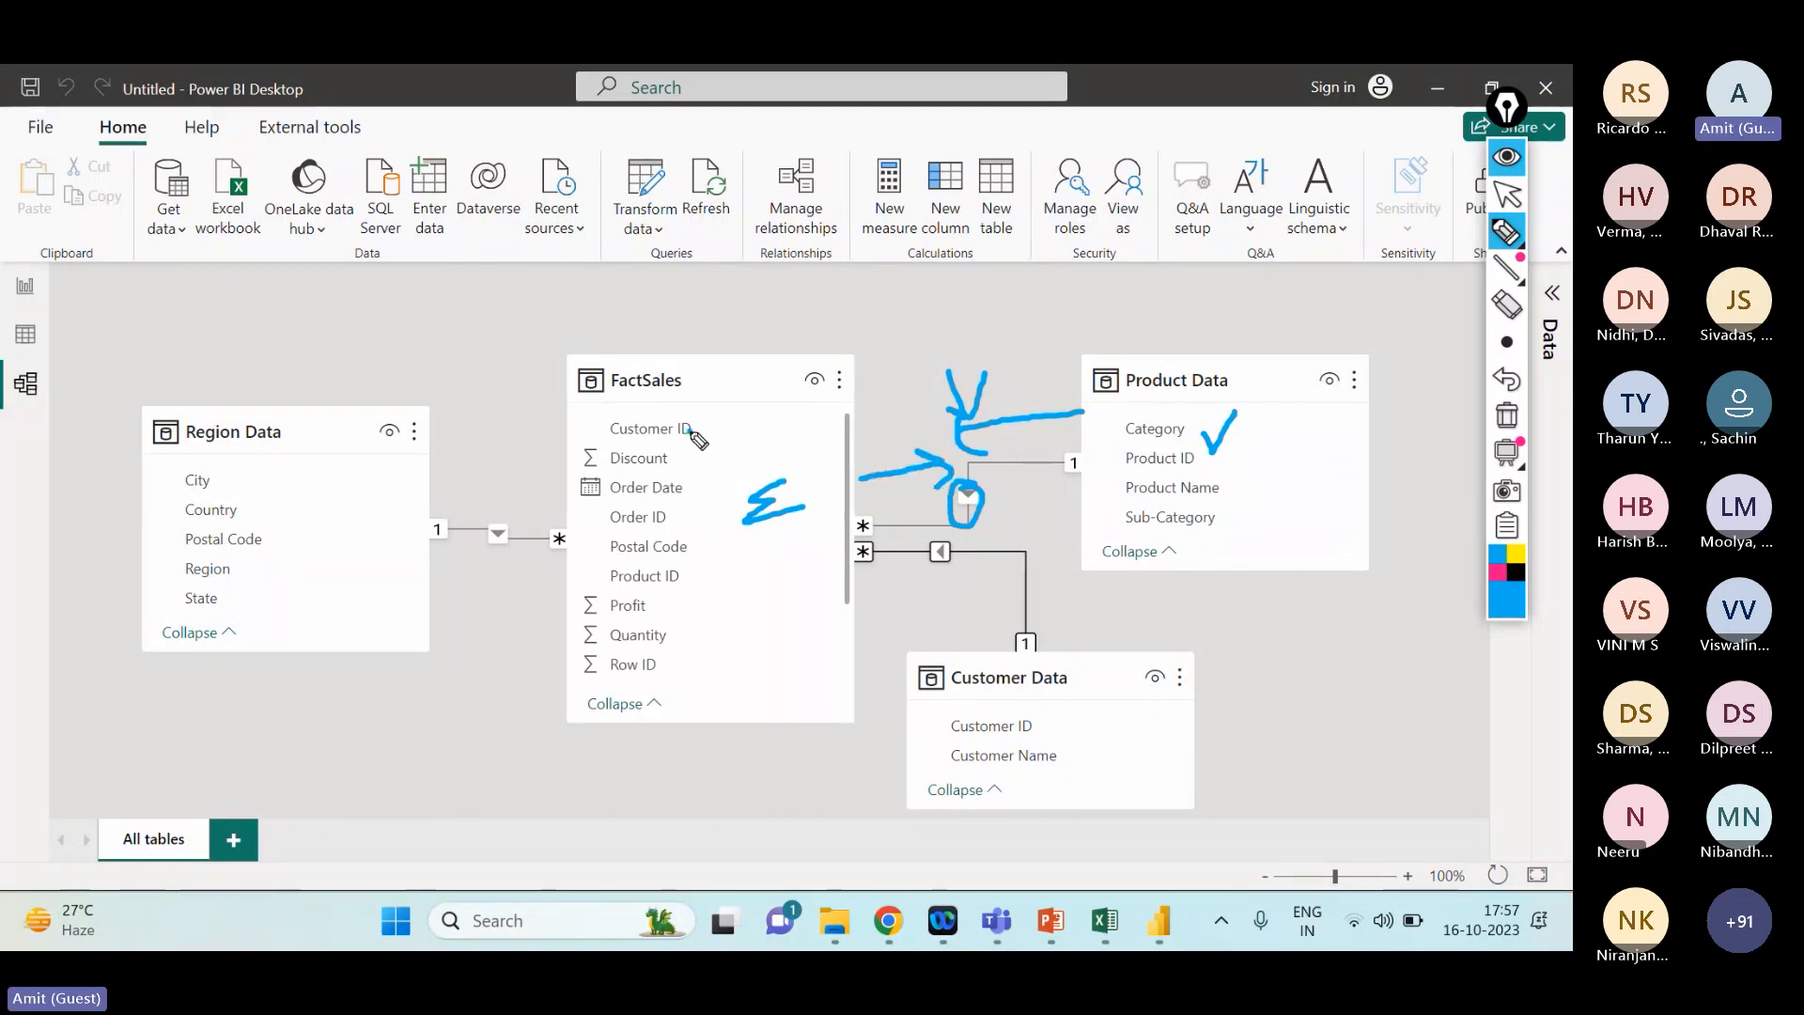
drag(692, 433, 739, 404)
drag(1267, 445, 1326, 483)
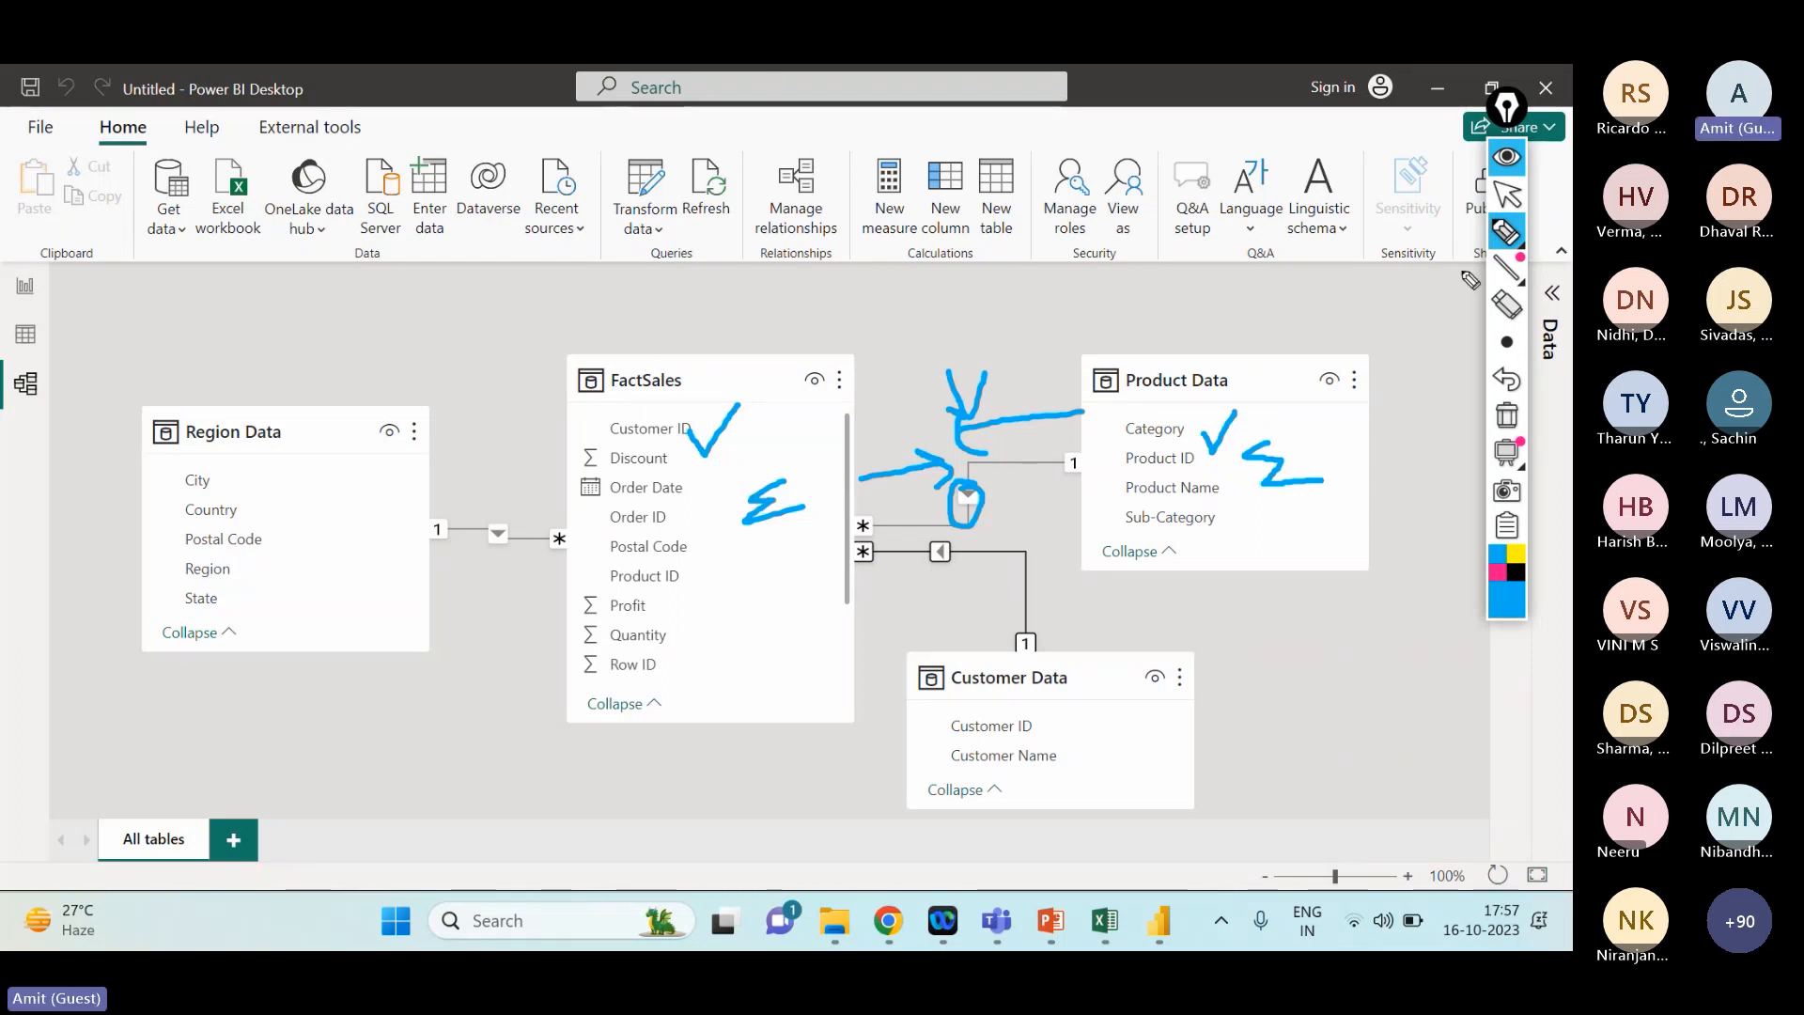
click(1508, 168)
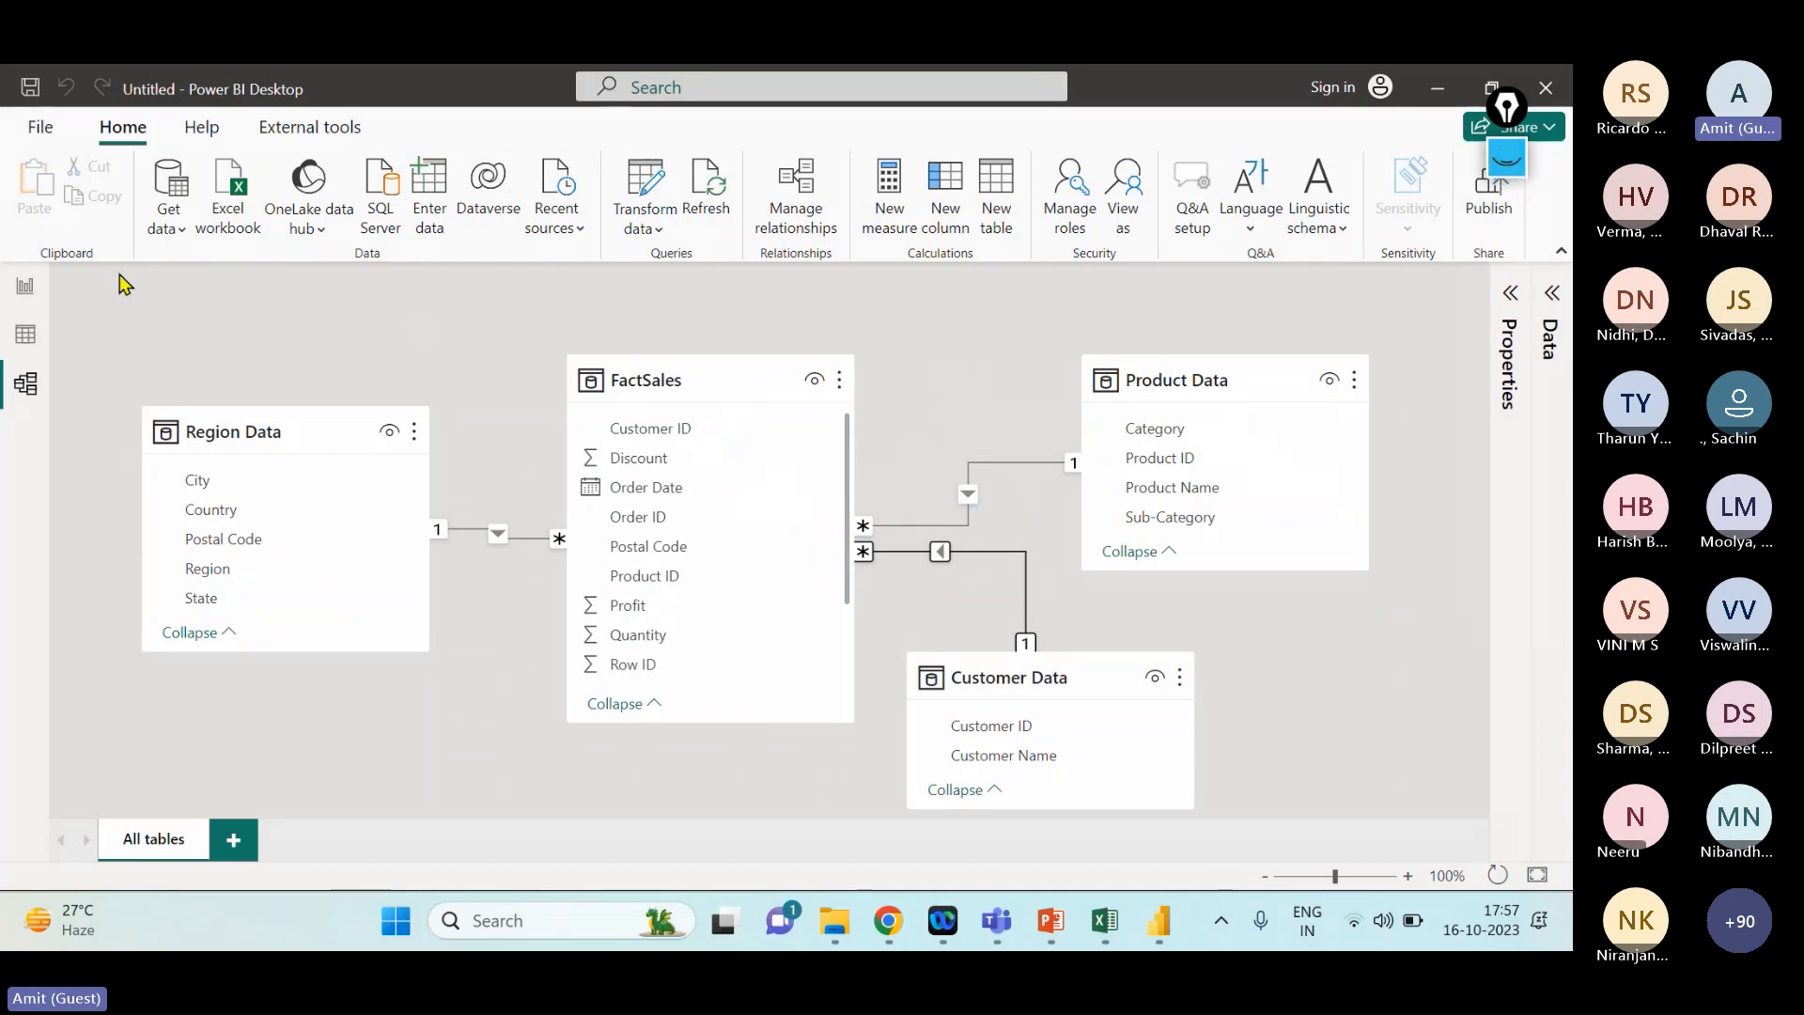
- Switch to the Report view, deselect the category chart and circle the Table visual with the annotation pen, then hide the markings
click(15, 288)
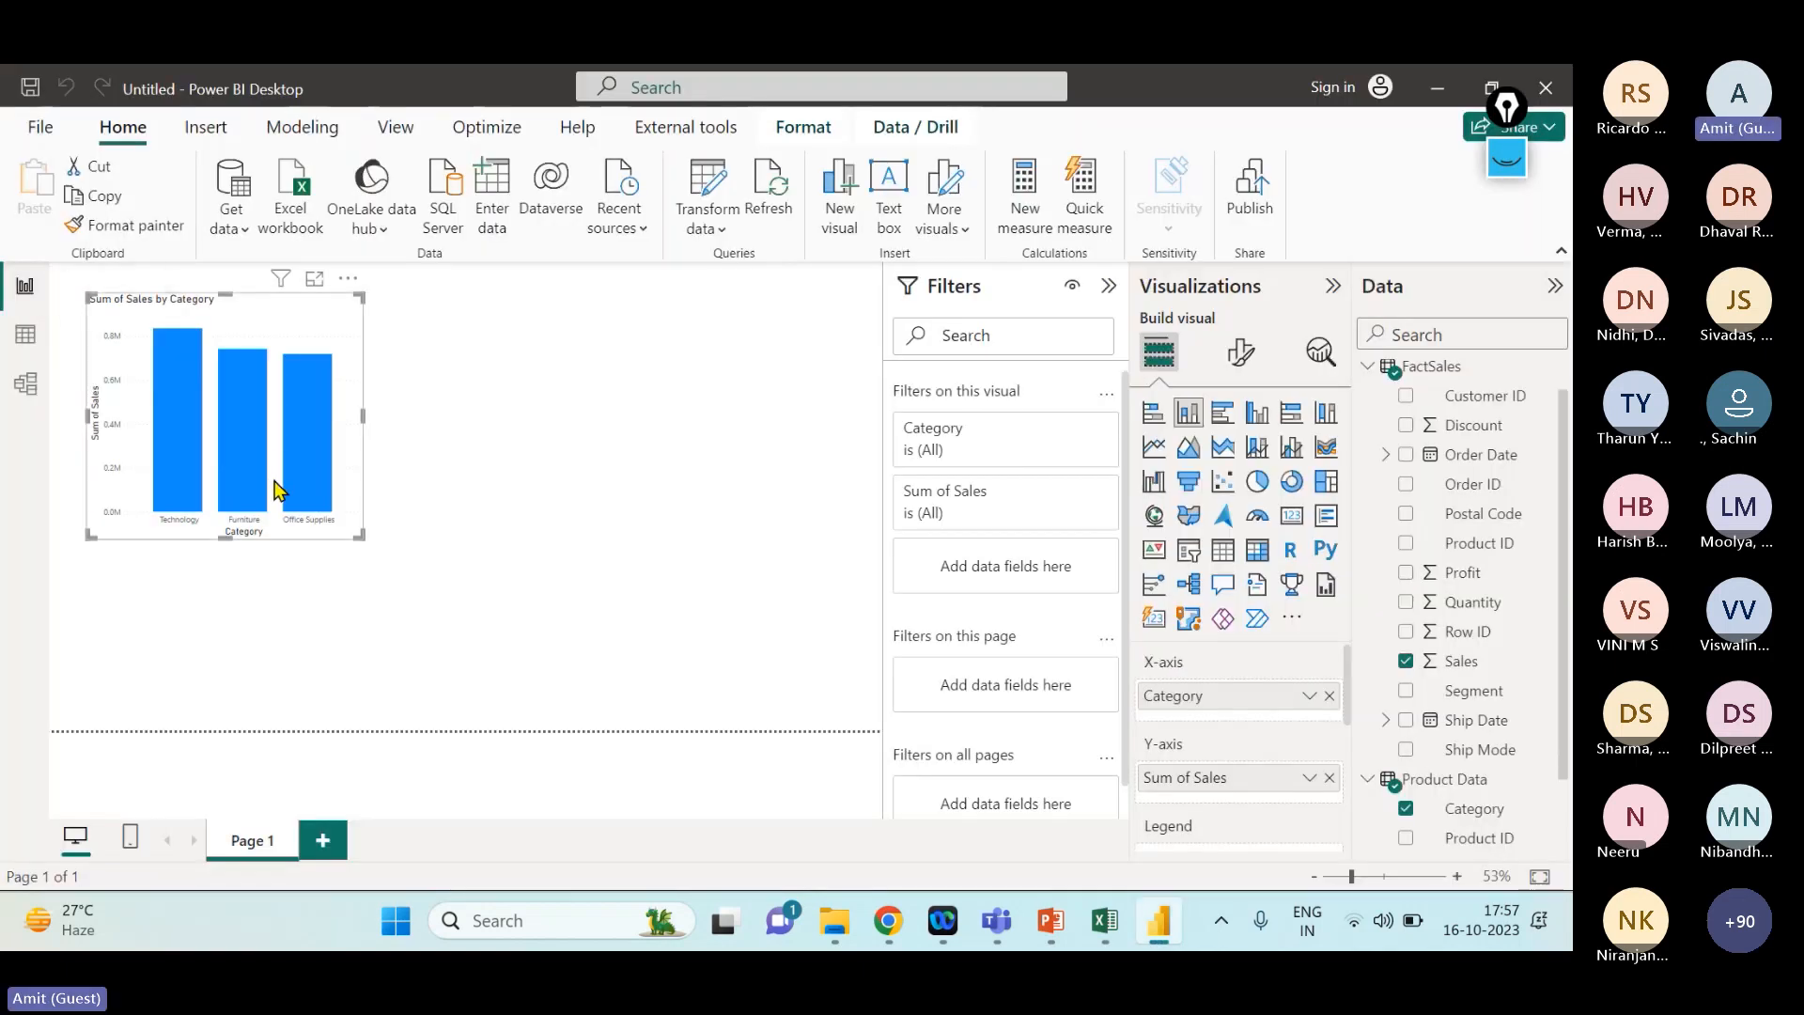
click(517, 422)
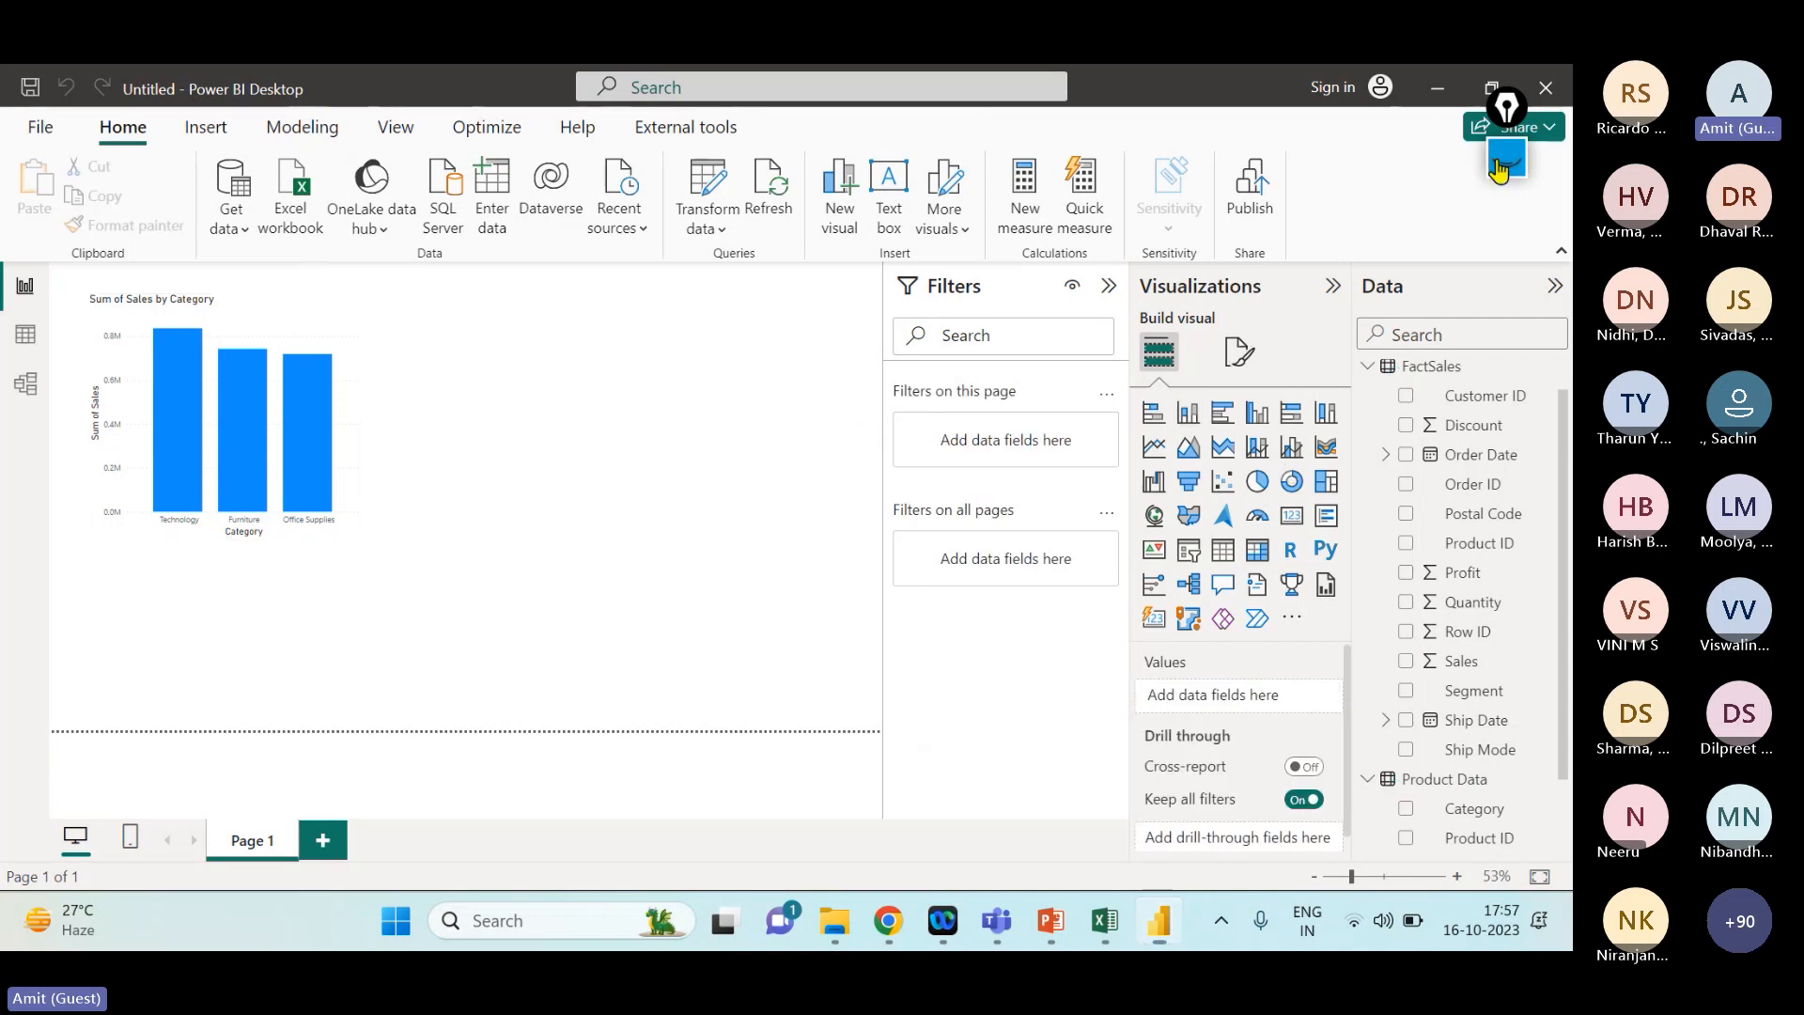
click(1506, 108)
click(1504, 418)
drag(1227, 510, 1229, 515)
click(1508, 195)
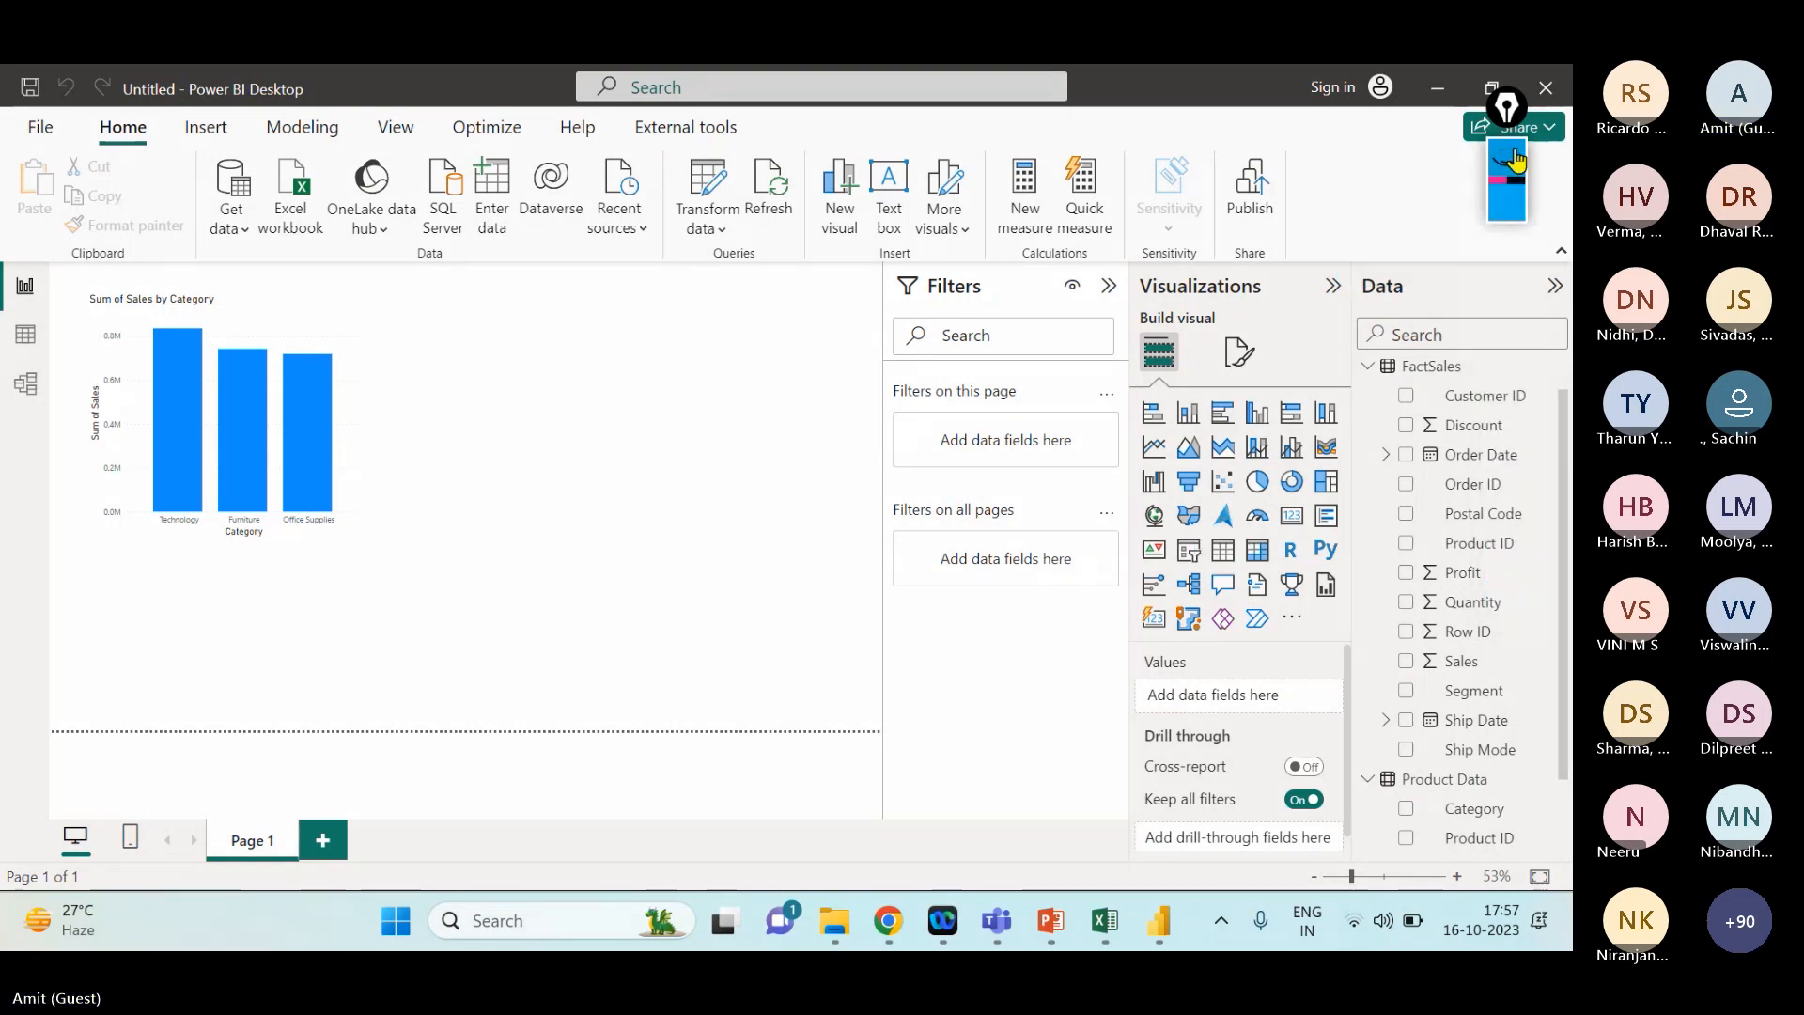
- Add a table visual, place it beside the category column chart and make it taller
click(1225, 554)
drag(310, 680, 658, 436)
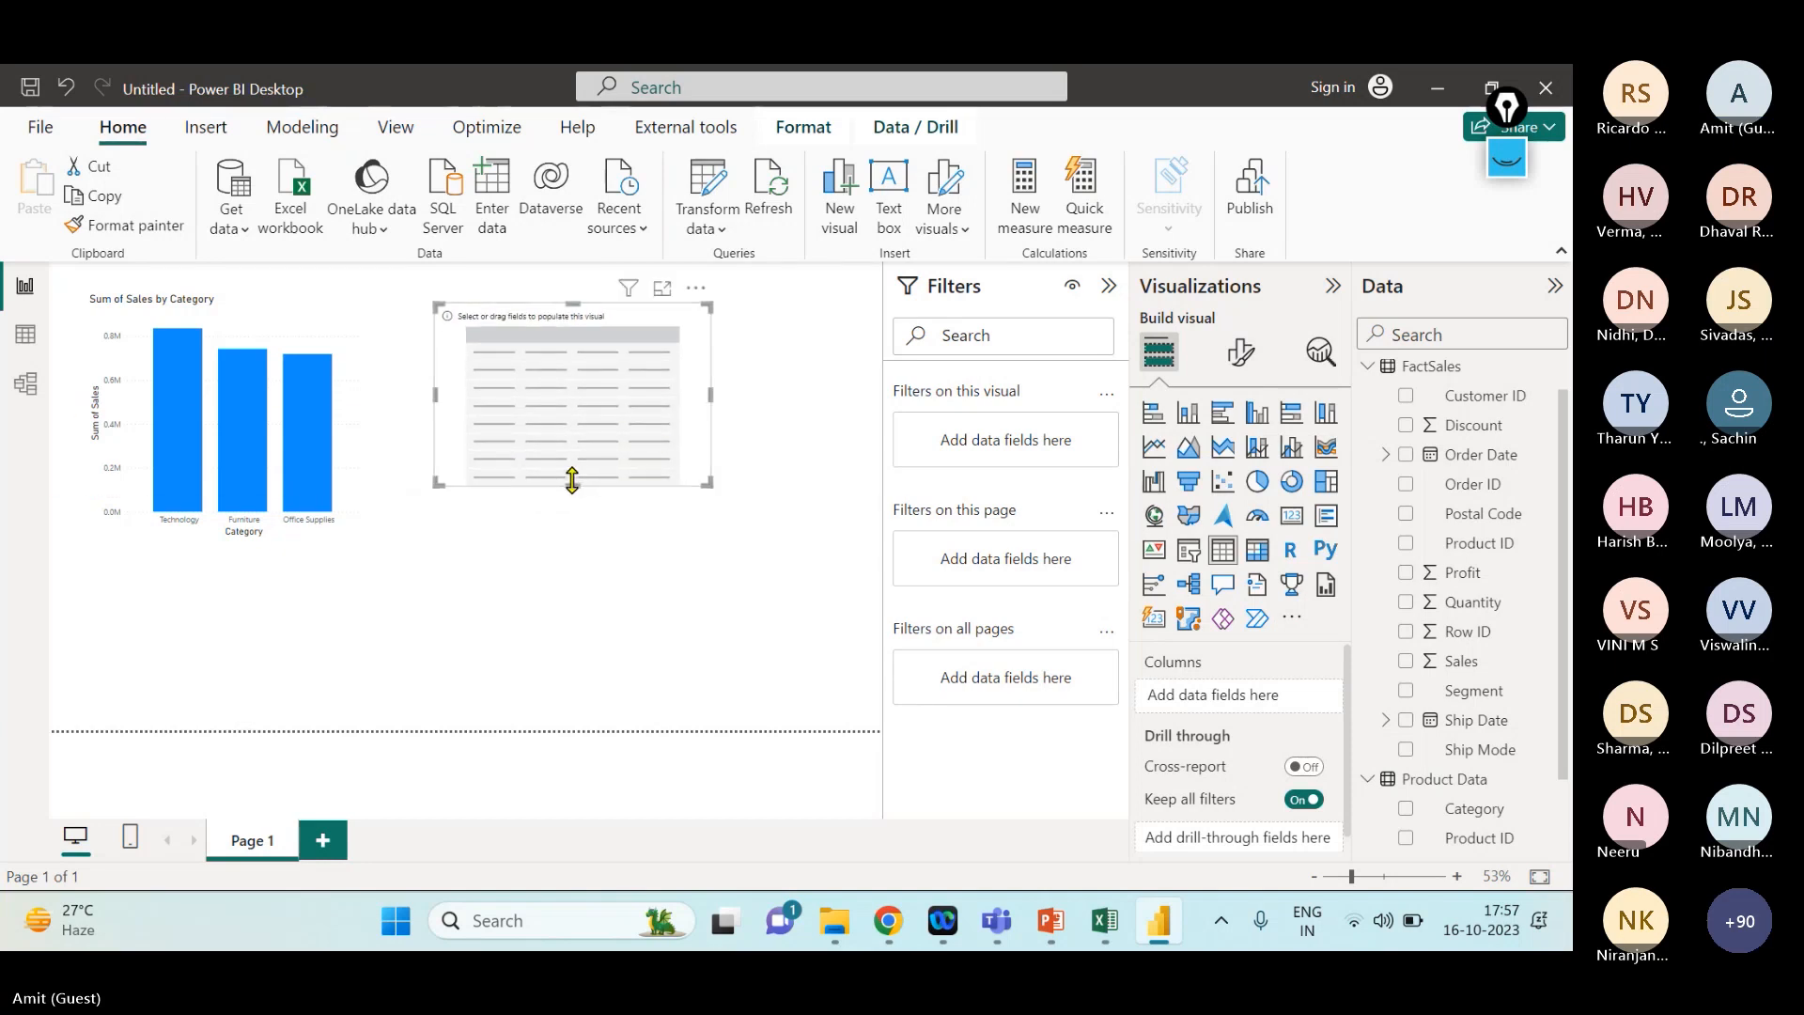
drag(574, 480, 579, 520)
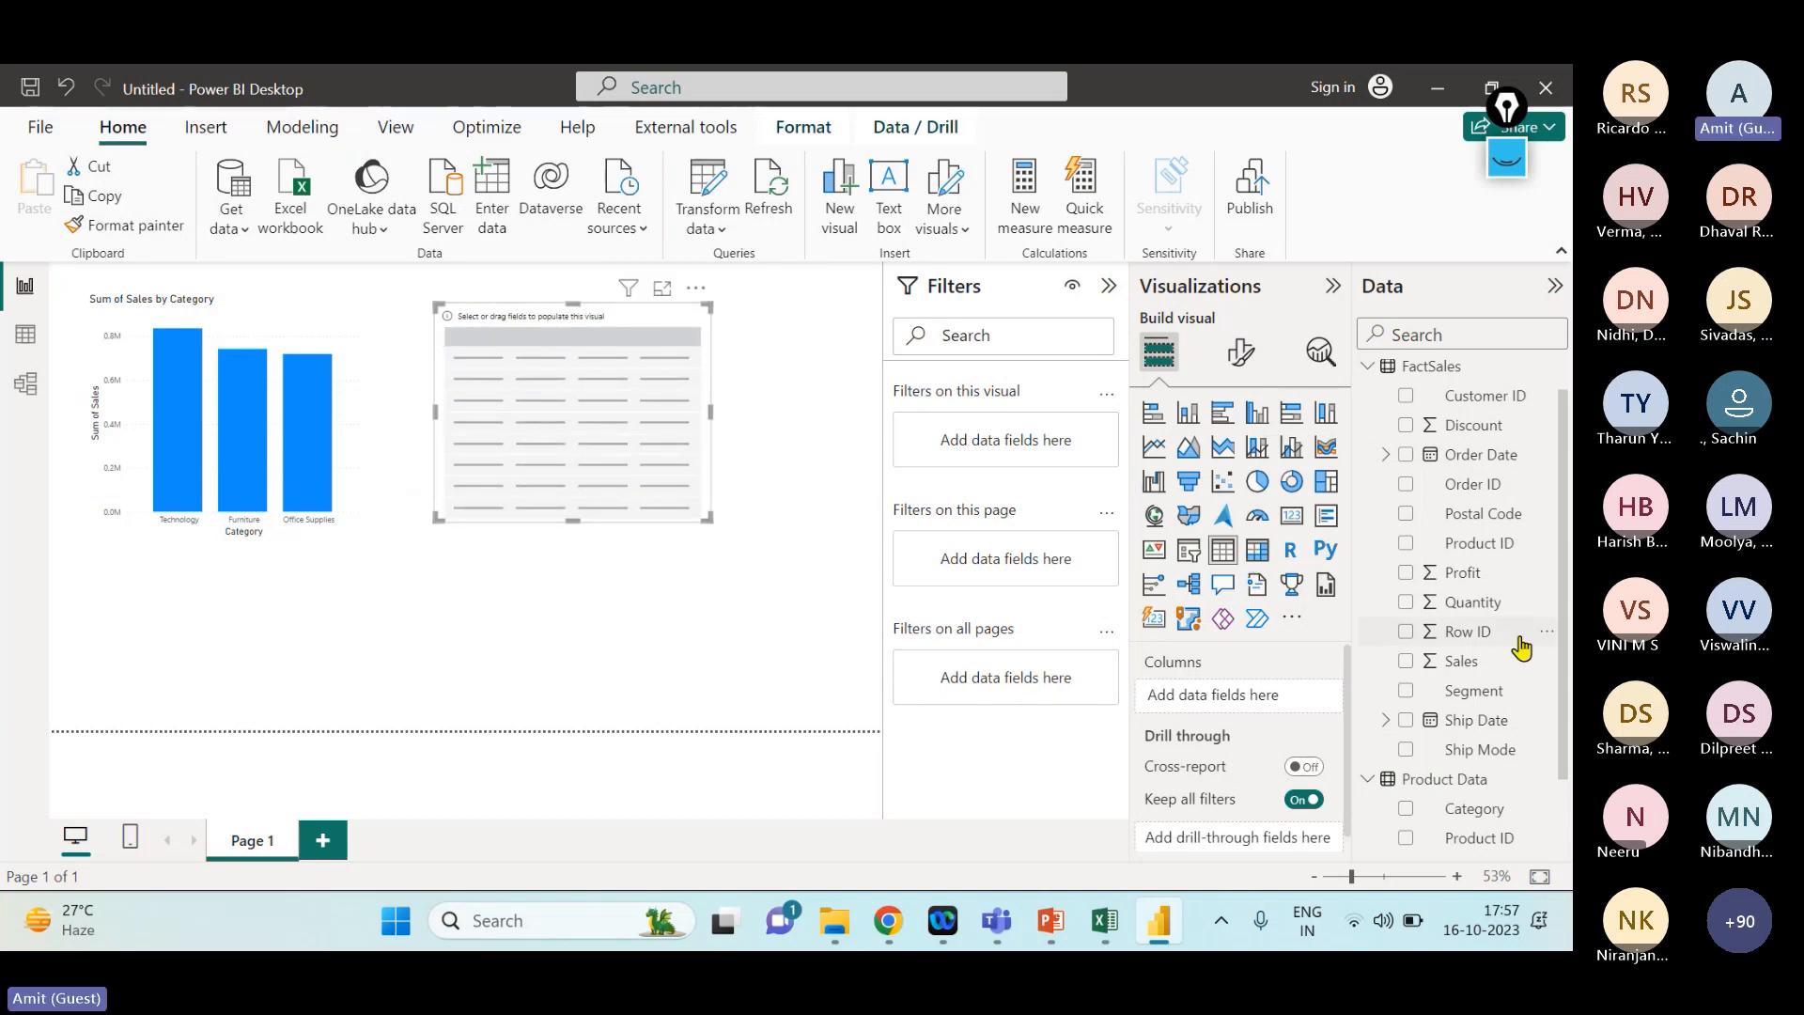
- Add Product ID and Category from Product Data to the table visual and summarize Category as Count
scroll(1522, 648, down, 1)
scroll(1522, 648, down, 2)
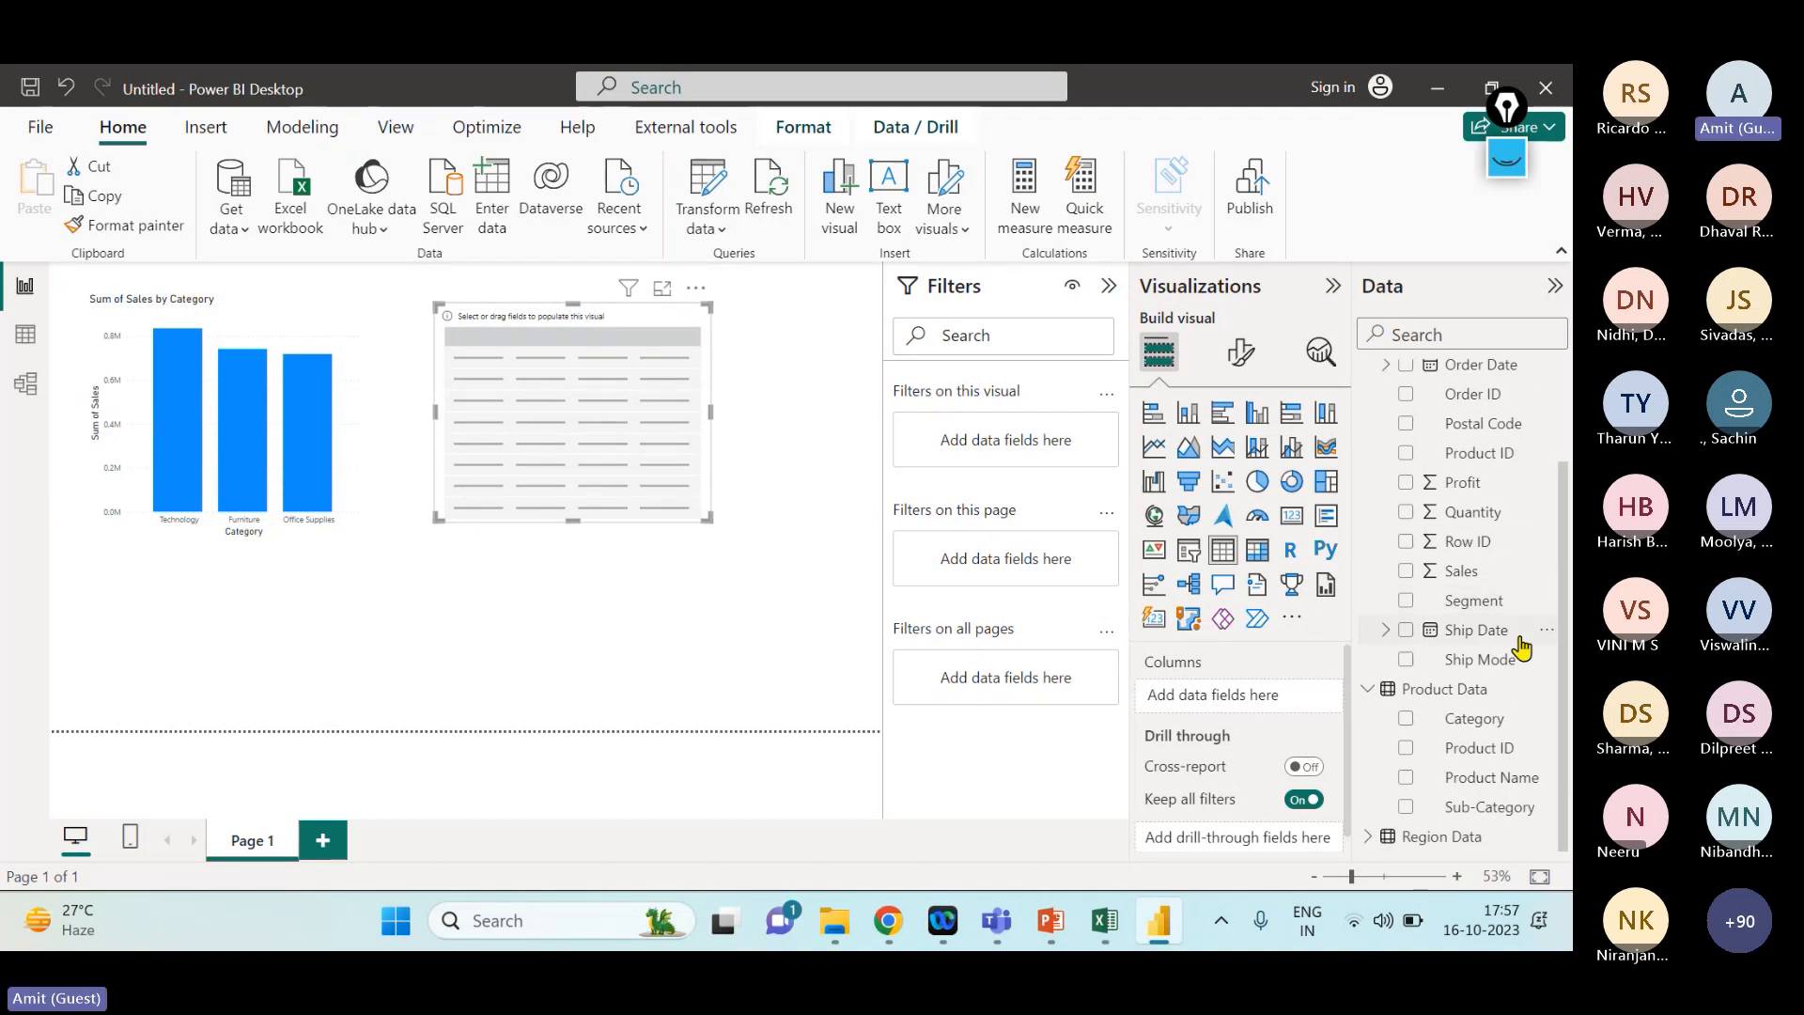
drag(1485, 748, 1314, 714)
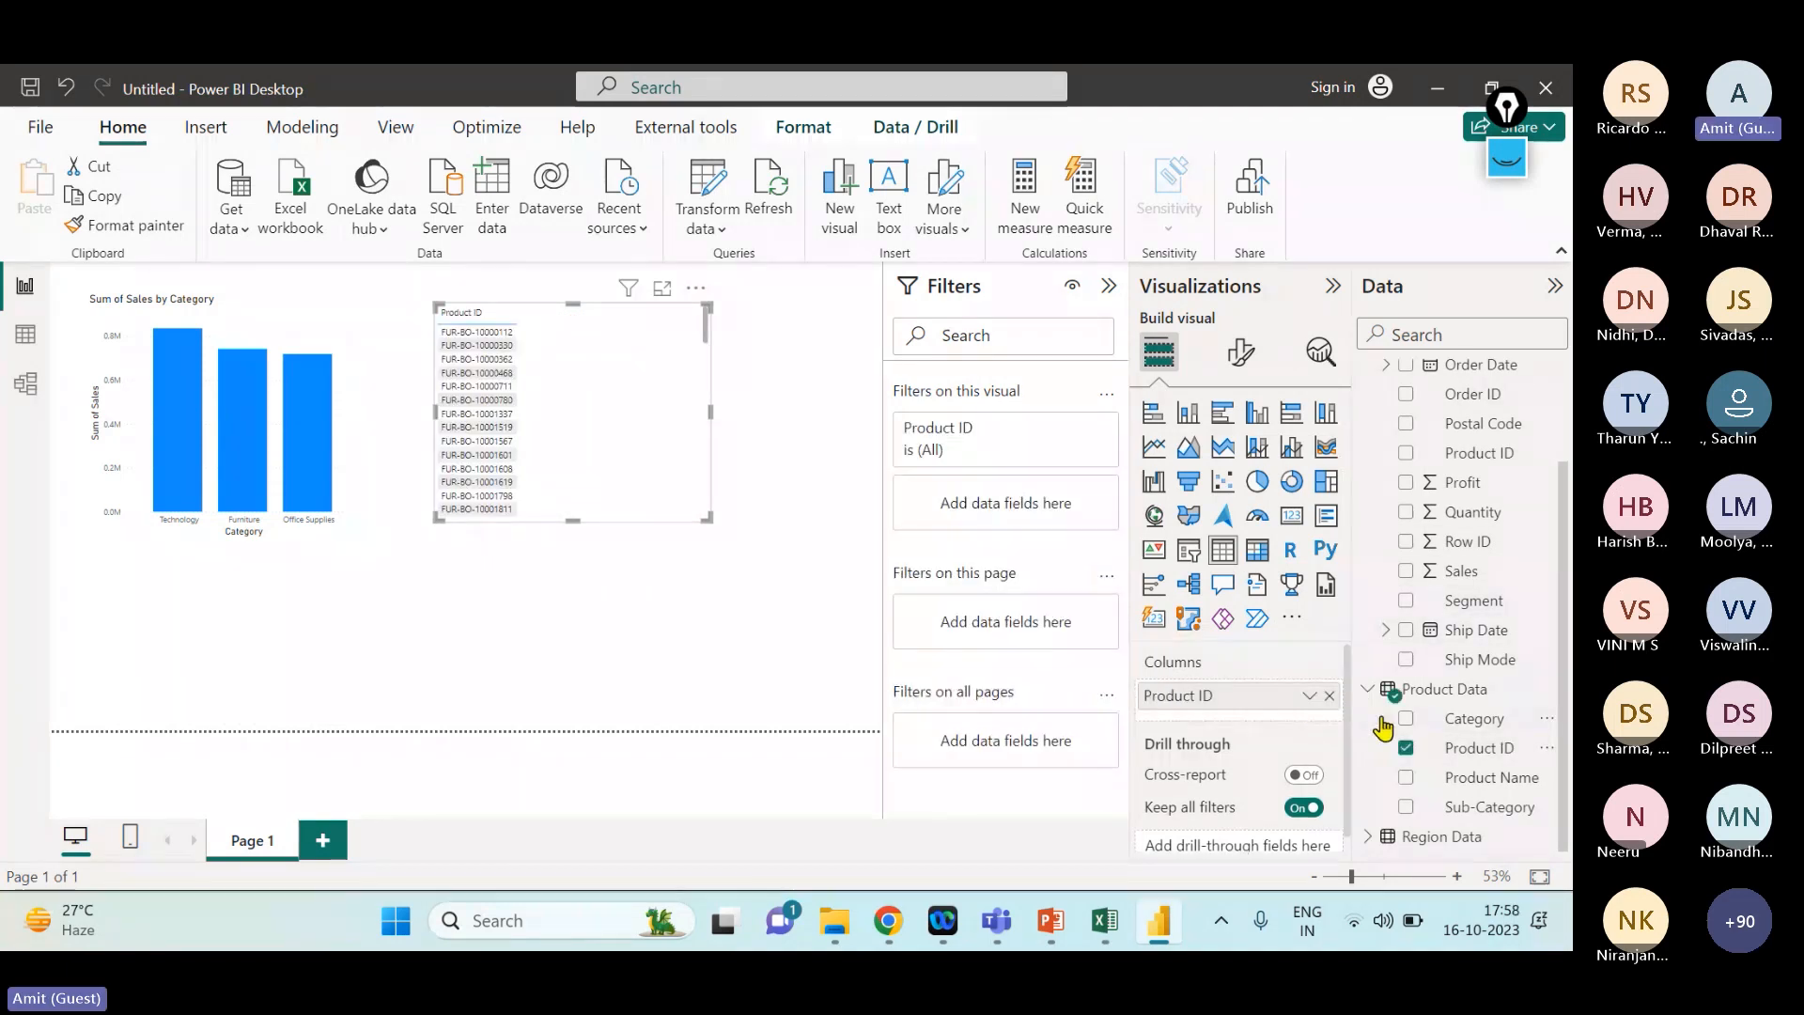
drag(1471, 719, 1270, 713)
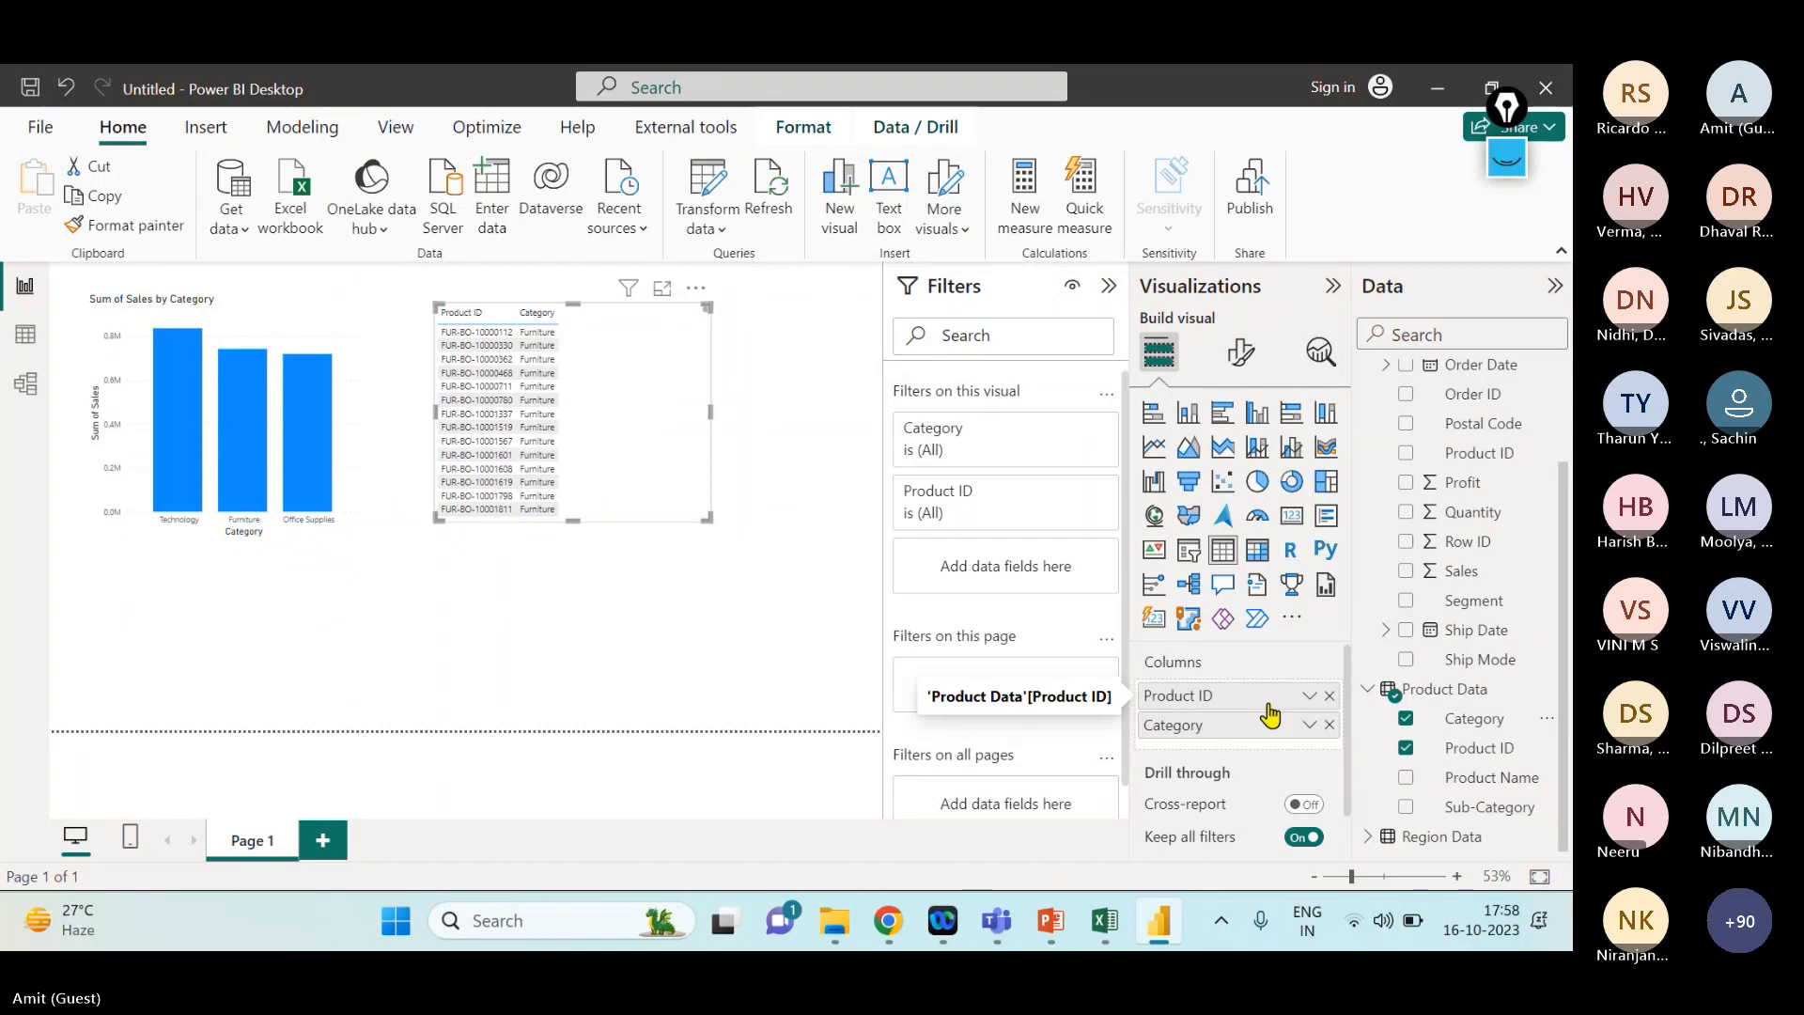
click(1309, 695)
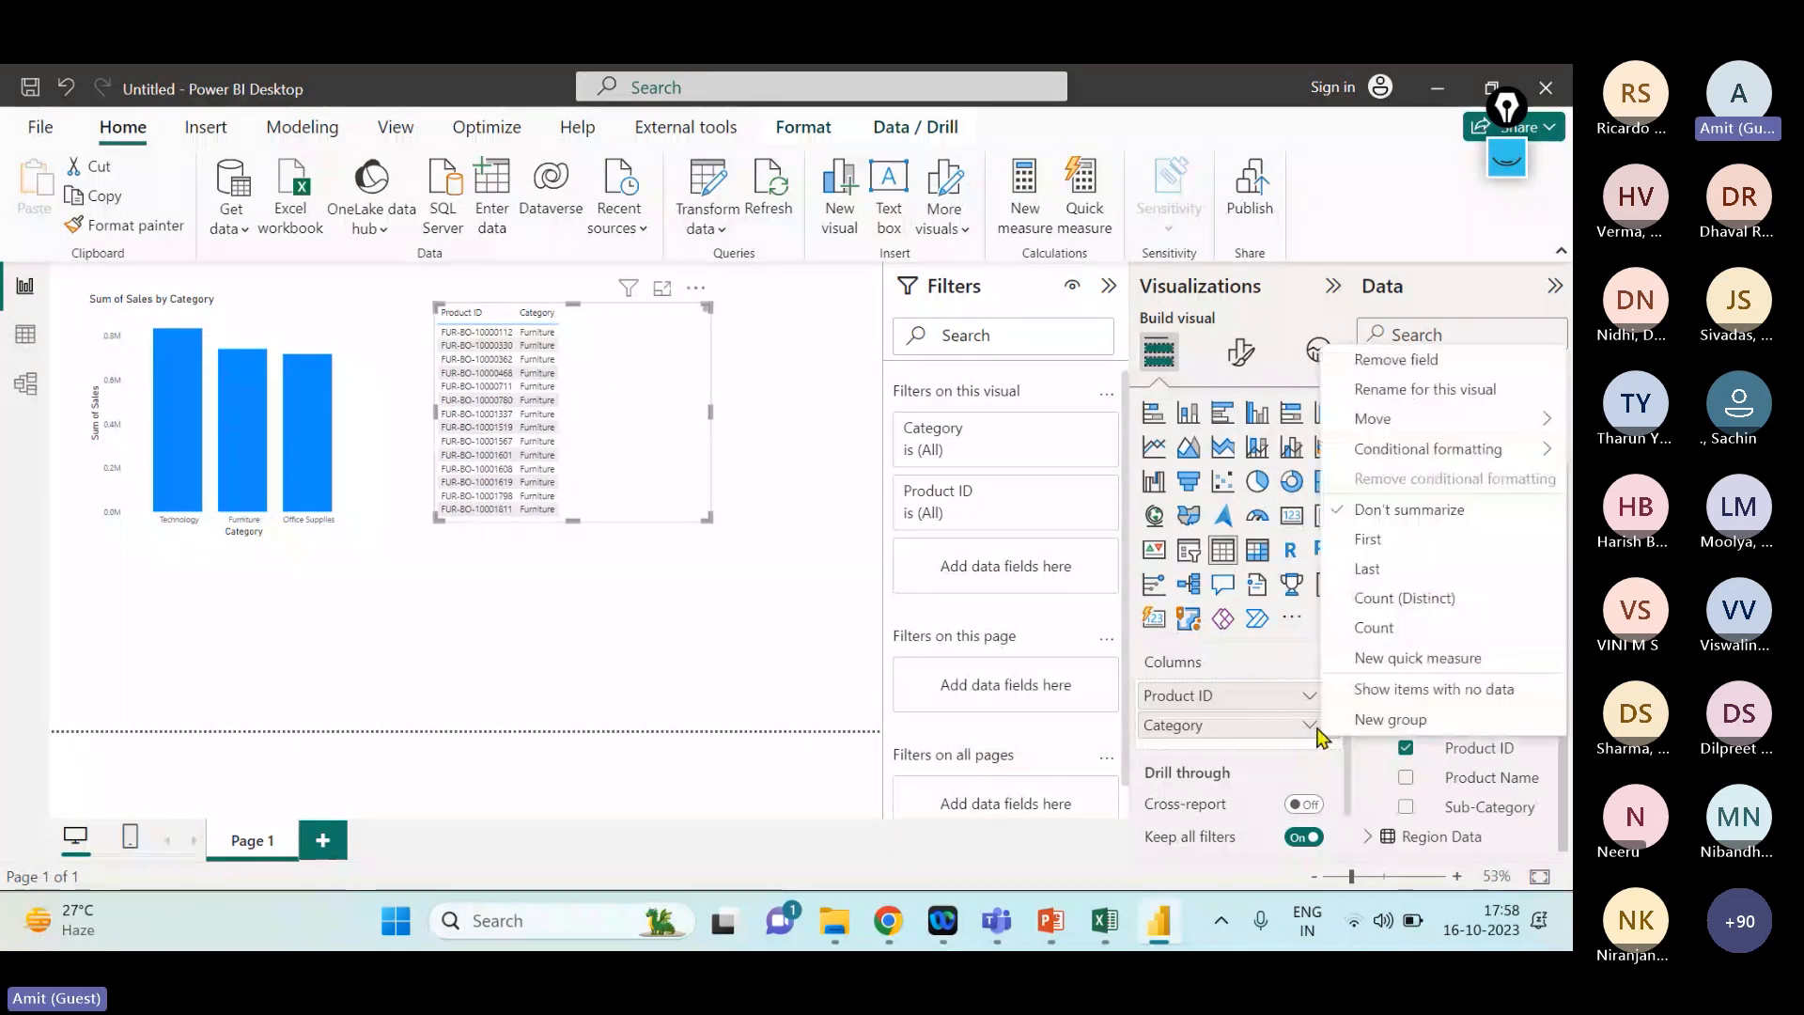
click(1390, 624)
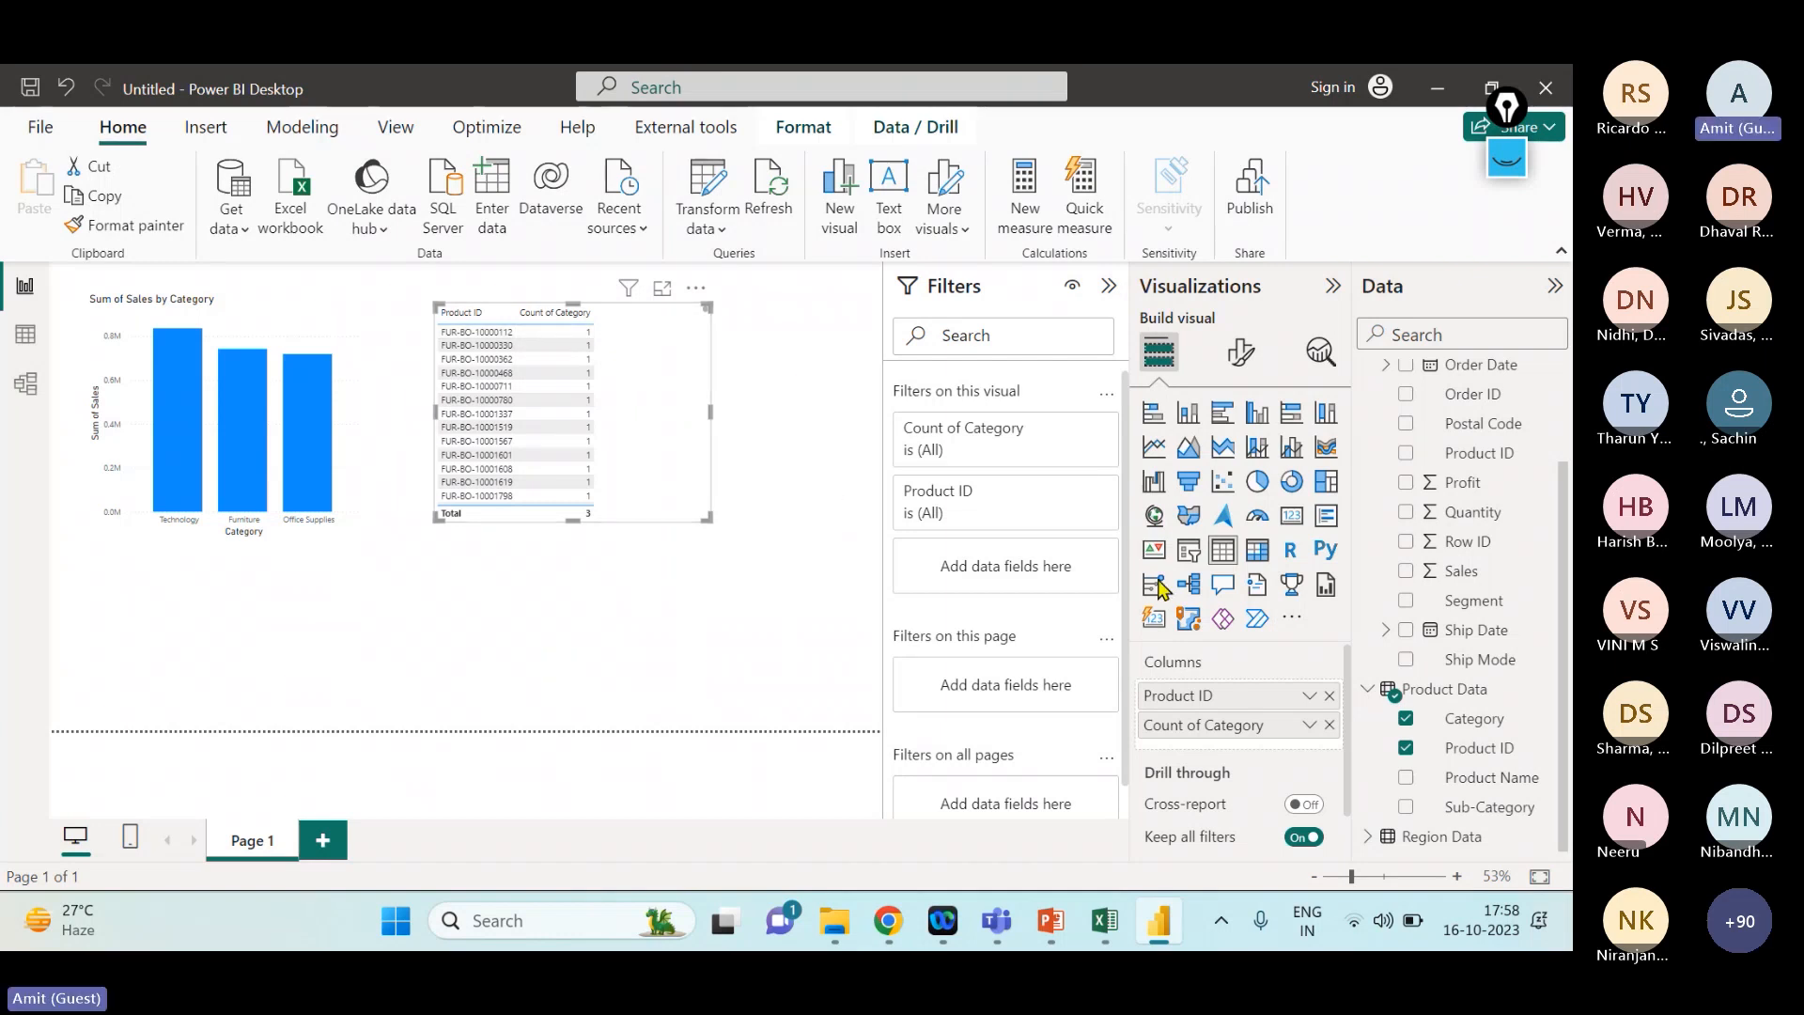
- Replace the table visual's Product Data Product ID column with Product ID from FactSales, keeping Count of Category
click(1328, 698)
scroll(1470, 596, up, 2)
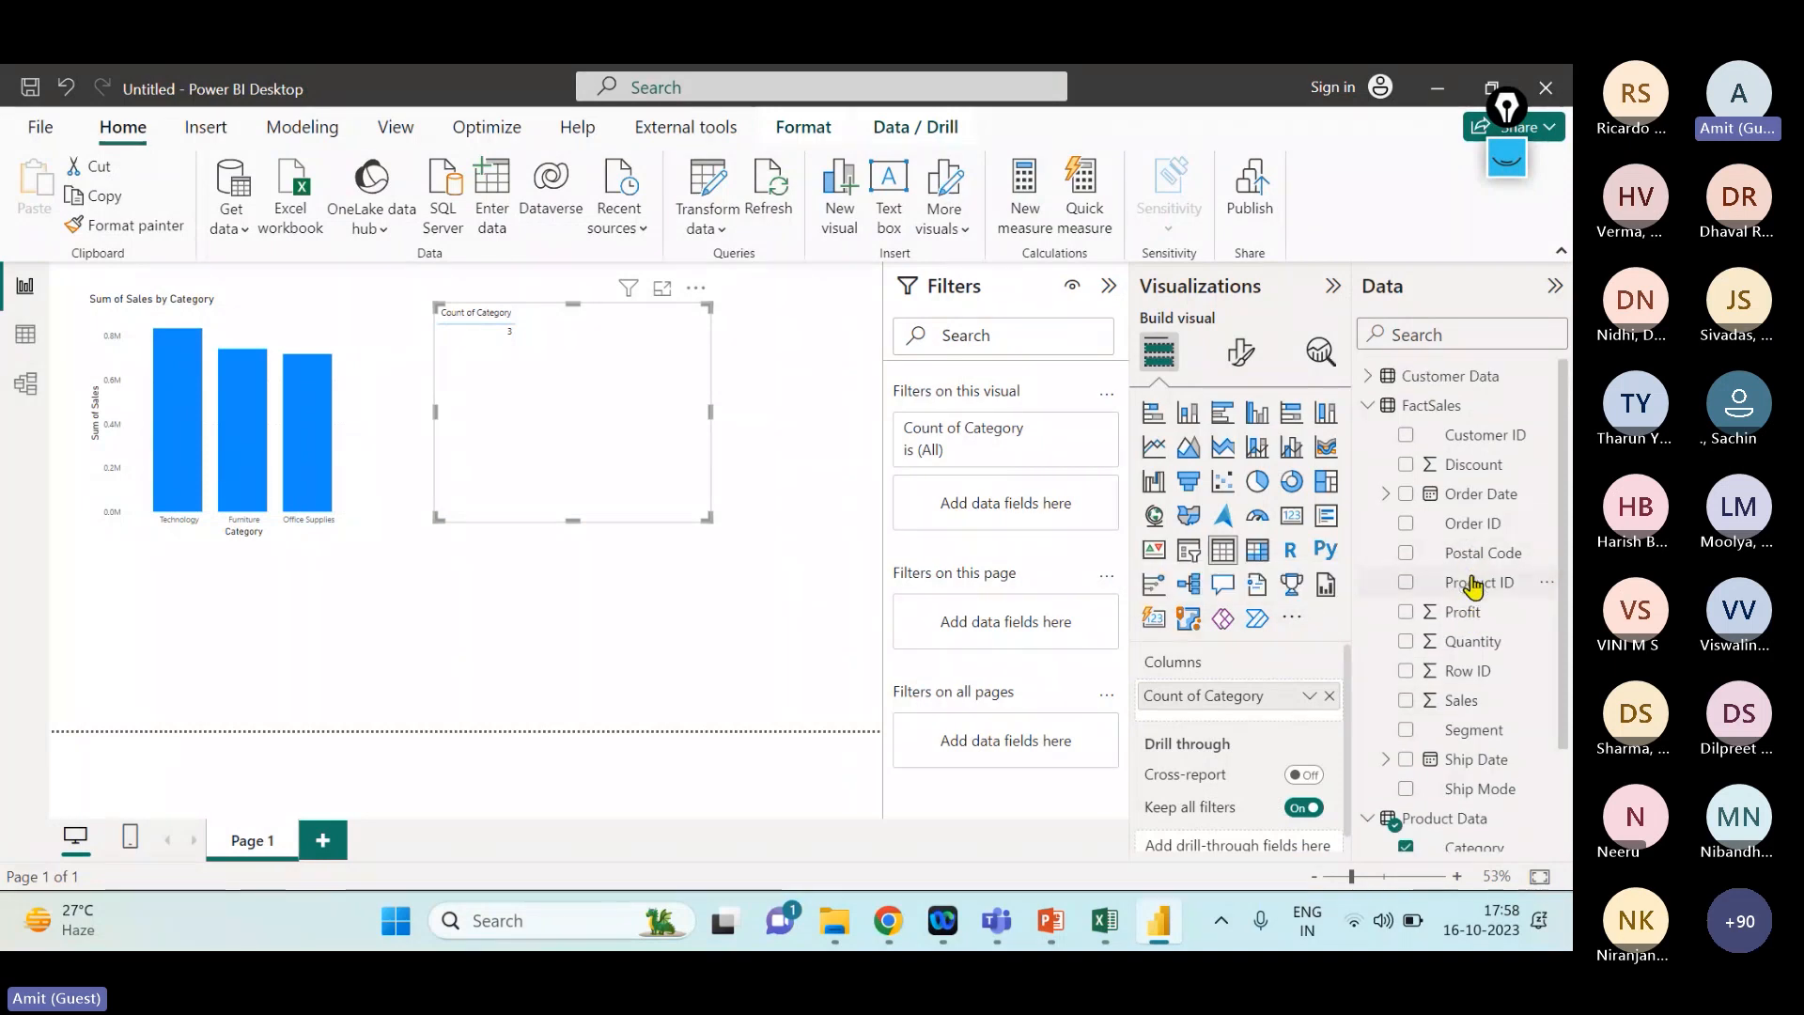
click(1473, 583)
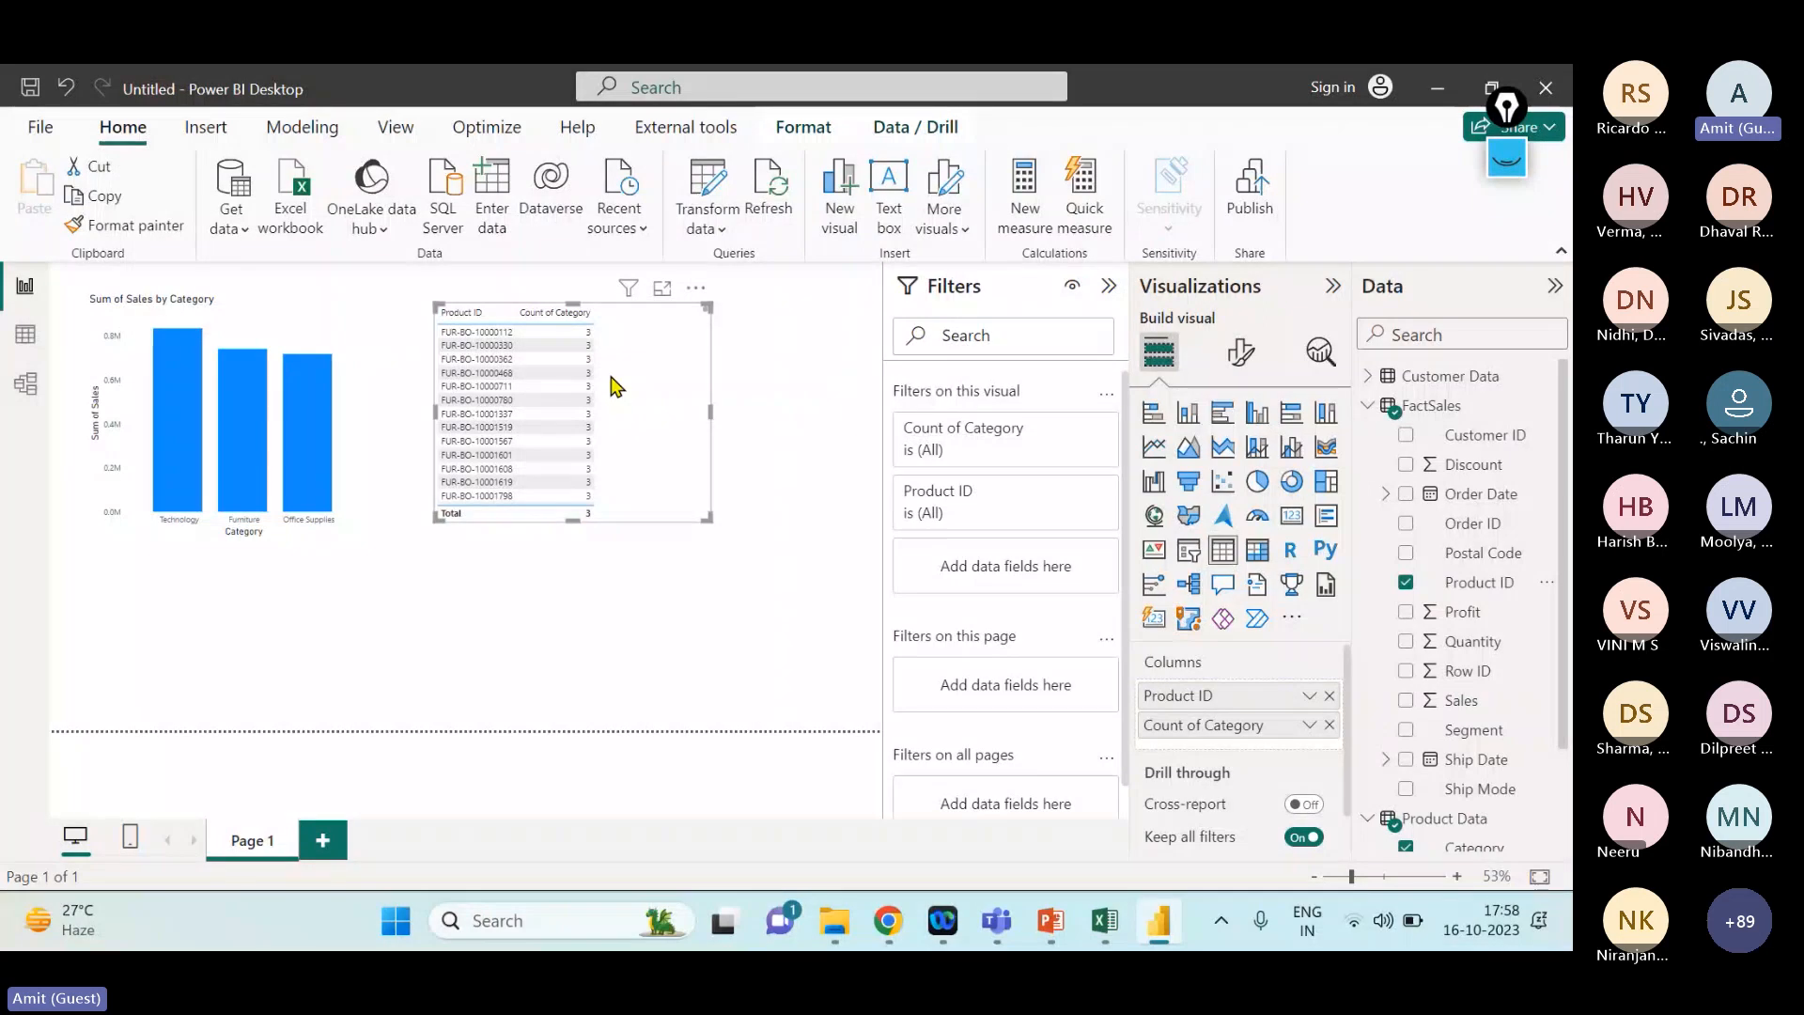
- In the Model view, mark FactSales Product ID with pen ticks and Product Data with a sum sign and circles, including one around Category
click(16, 391)
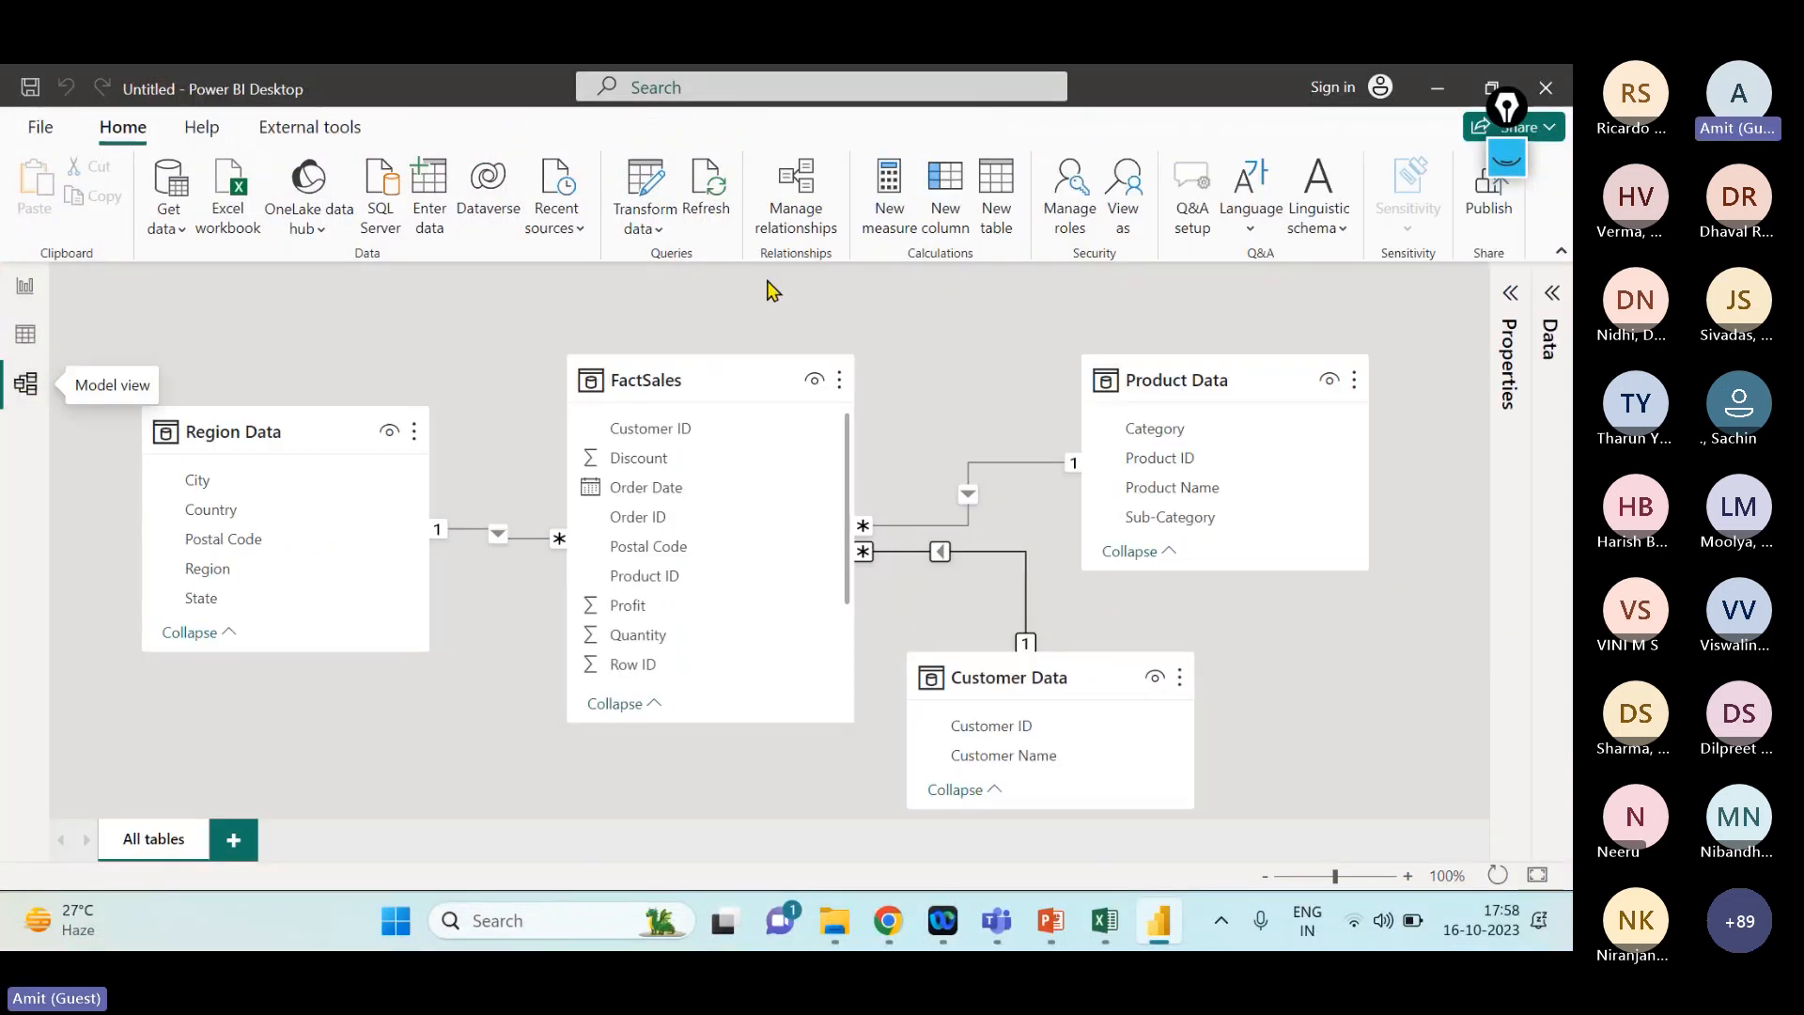
click(1507, 167)
drag(687, 569, 727, 545)
drag(1229, 420, 1260, 445)
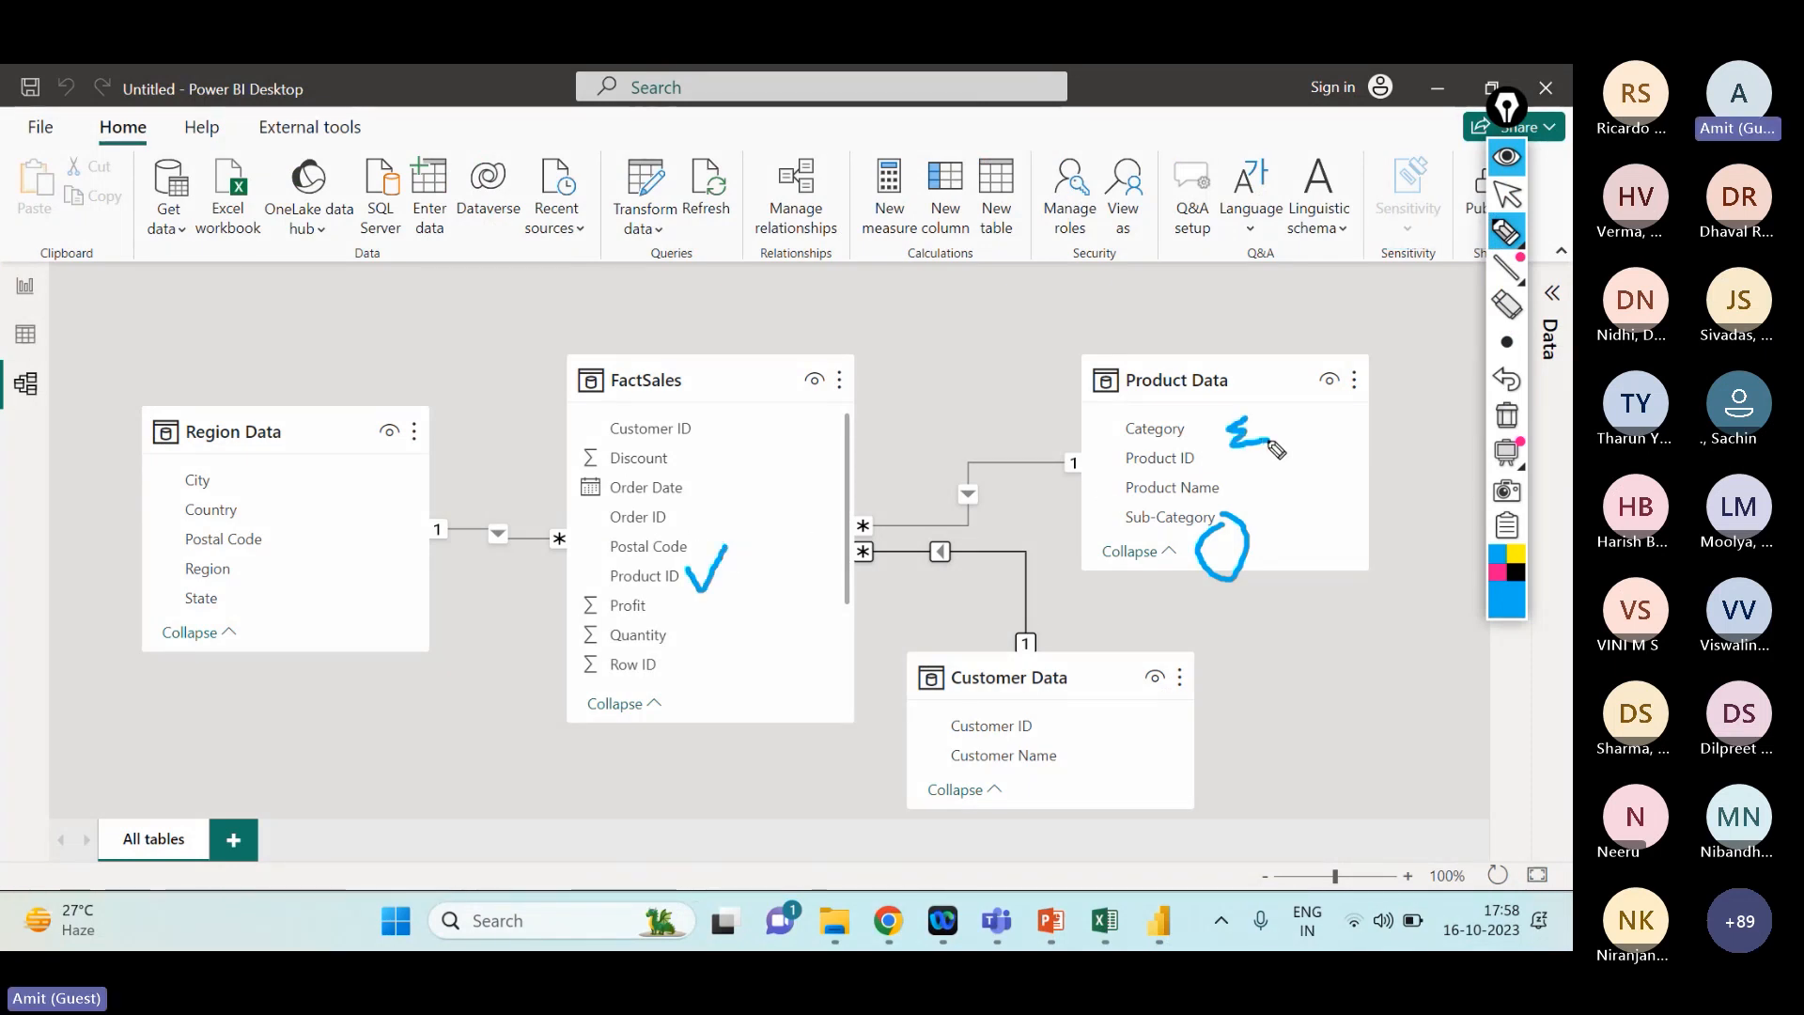
drag(591, 569, 644, 522)
mouse_move(1156, 402)
mouse_down()
mouse_move(1123, 441)
mouse_move(1119, 402)
mouse_up()
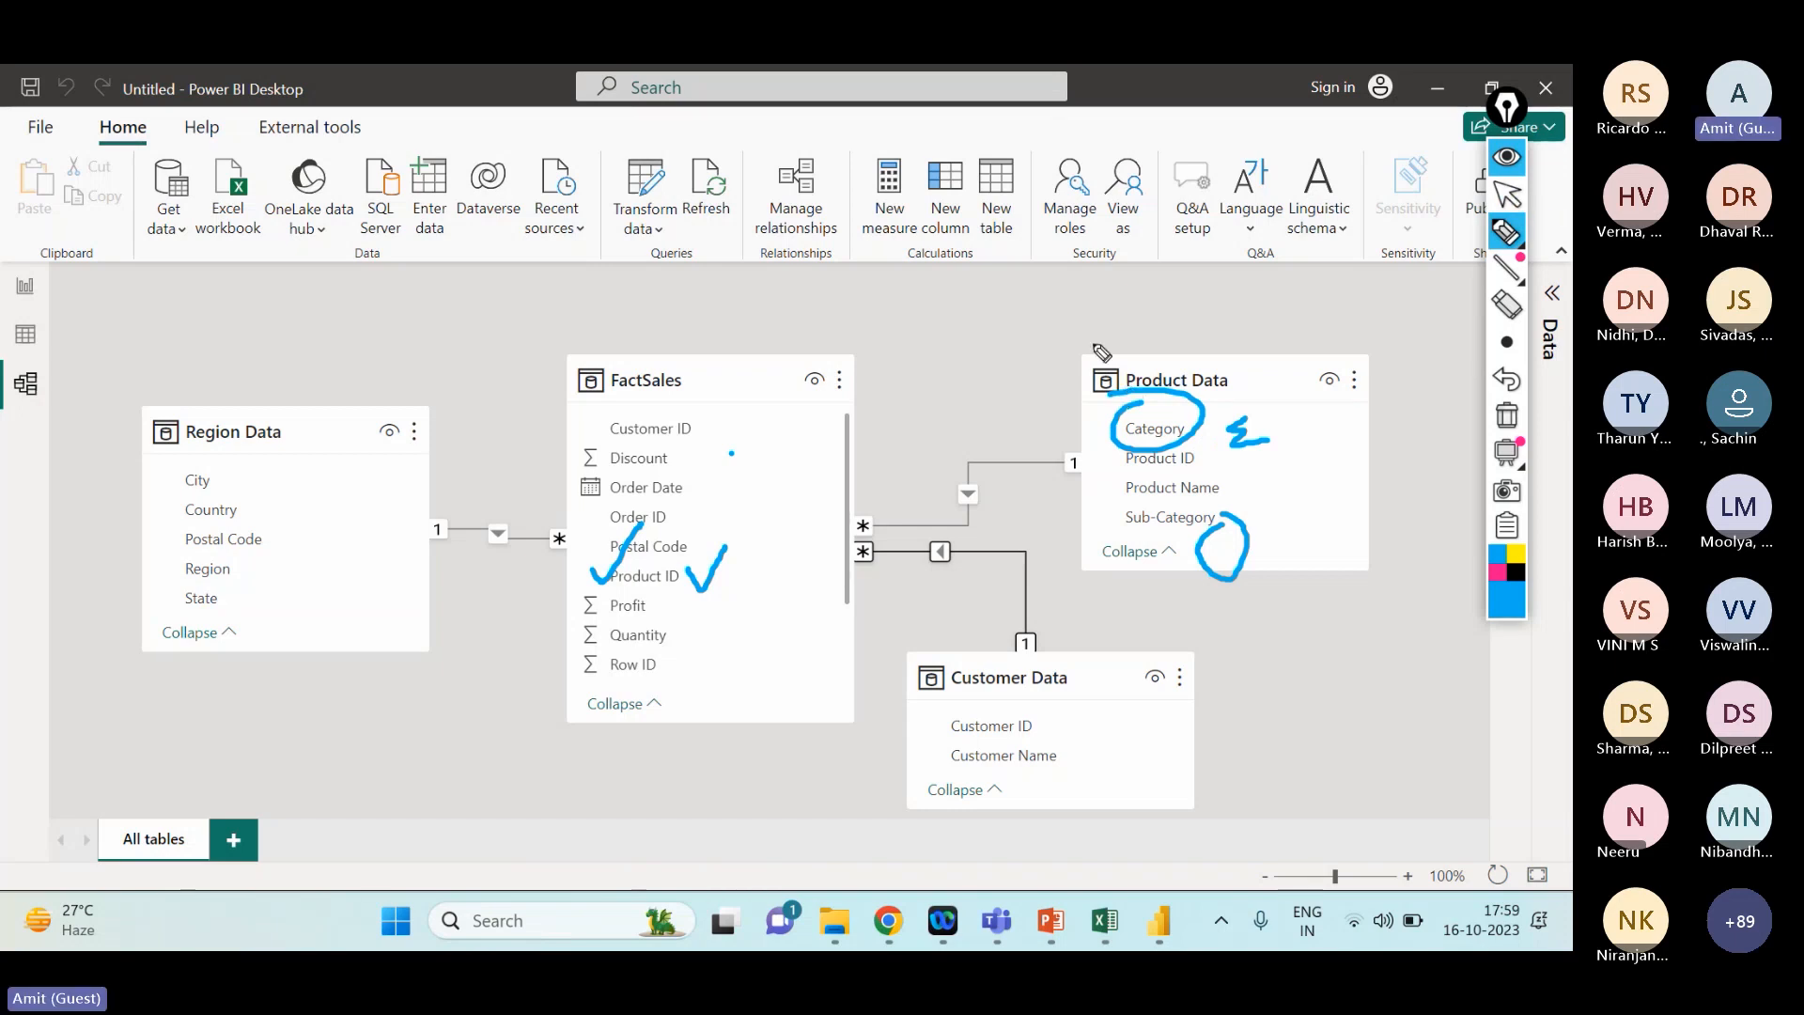
click(1506, 194)
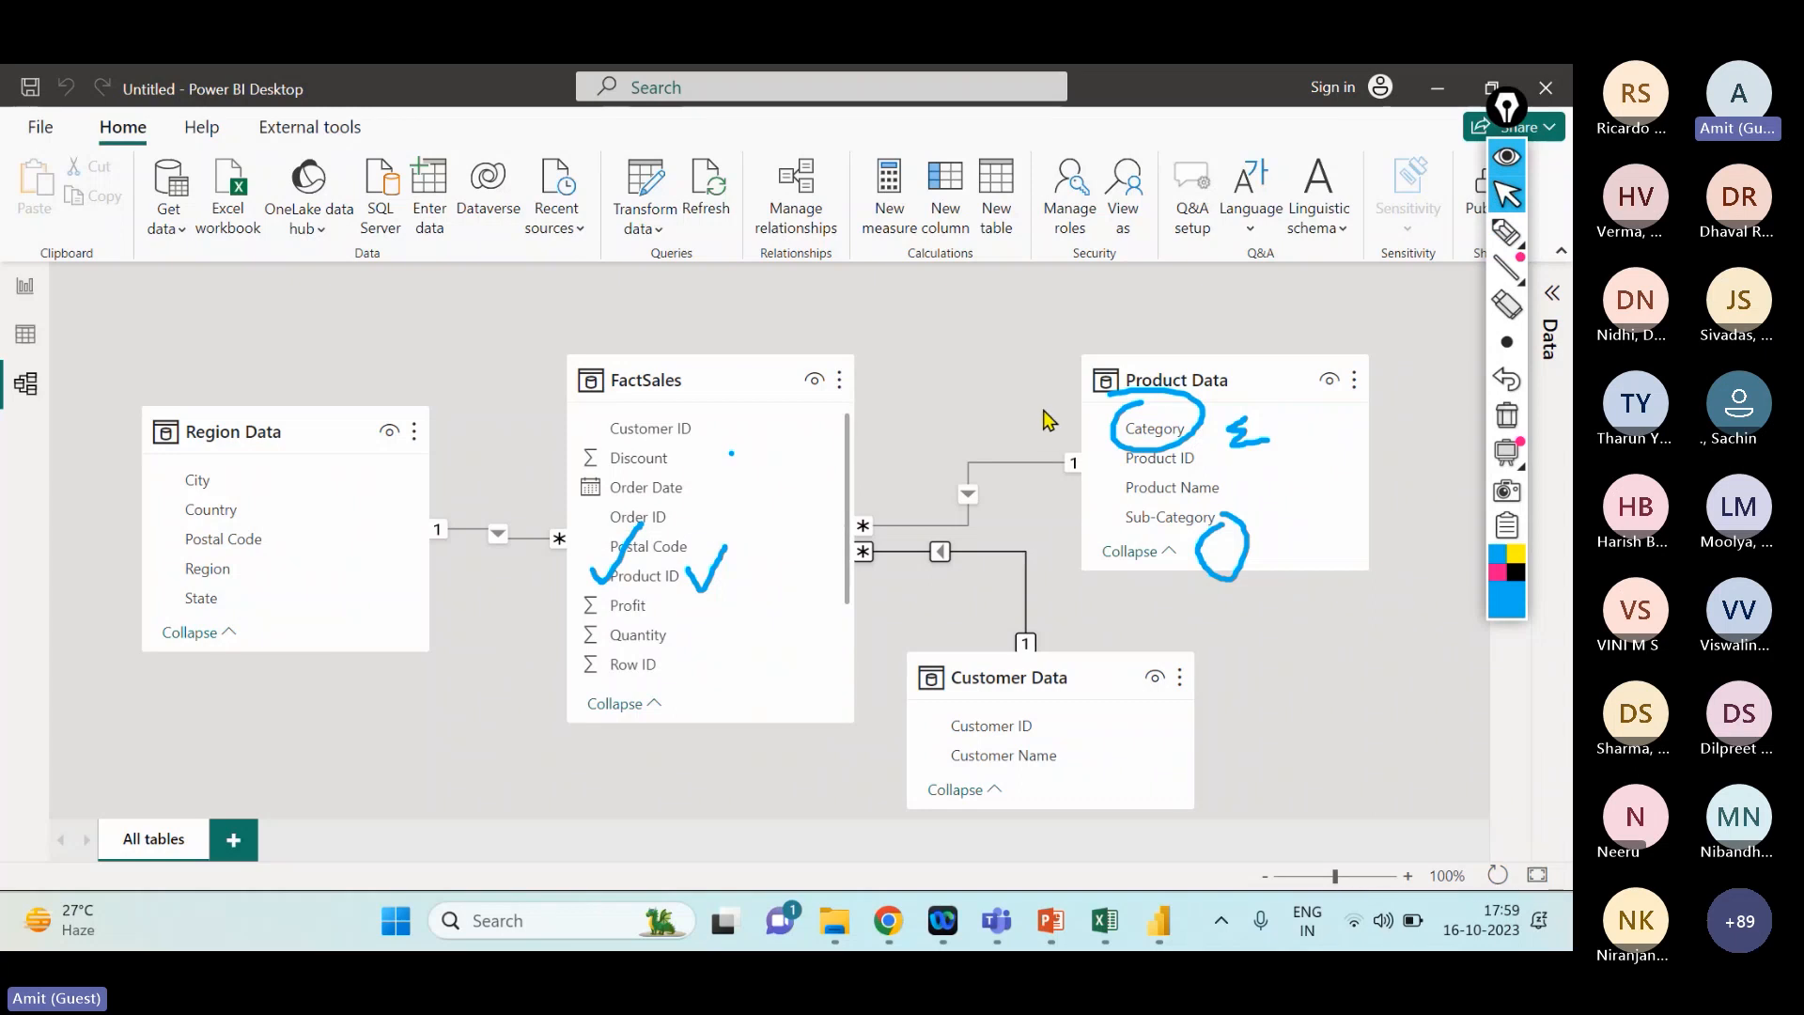
- Open the Manage relationships dialog for the data model
click(798, 216)
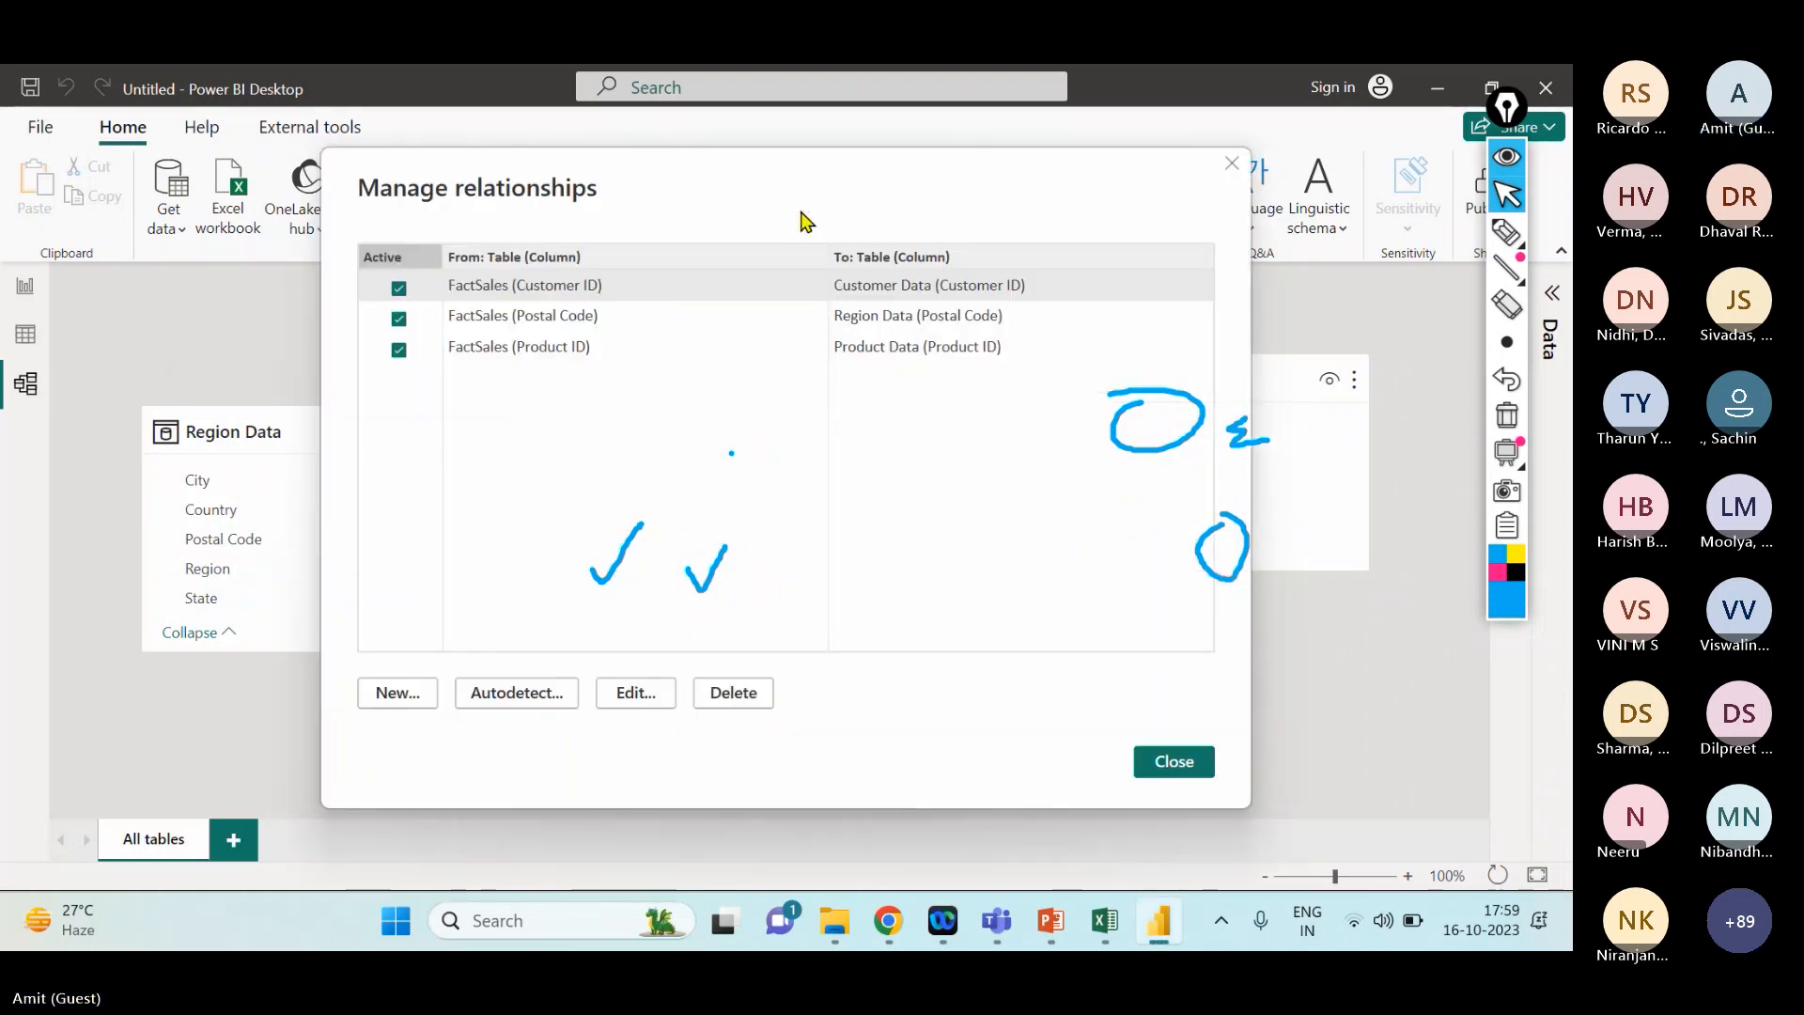
- Set the cross filter direction of the FactSales to Product Data relationship on Product ID to Both and close the relationship manager
click(721, 350)
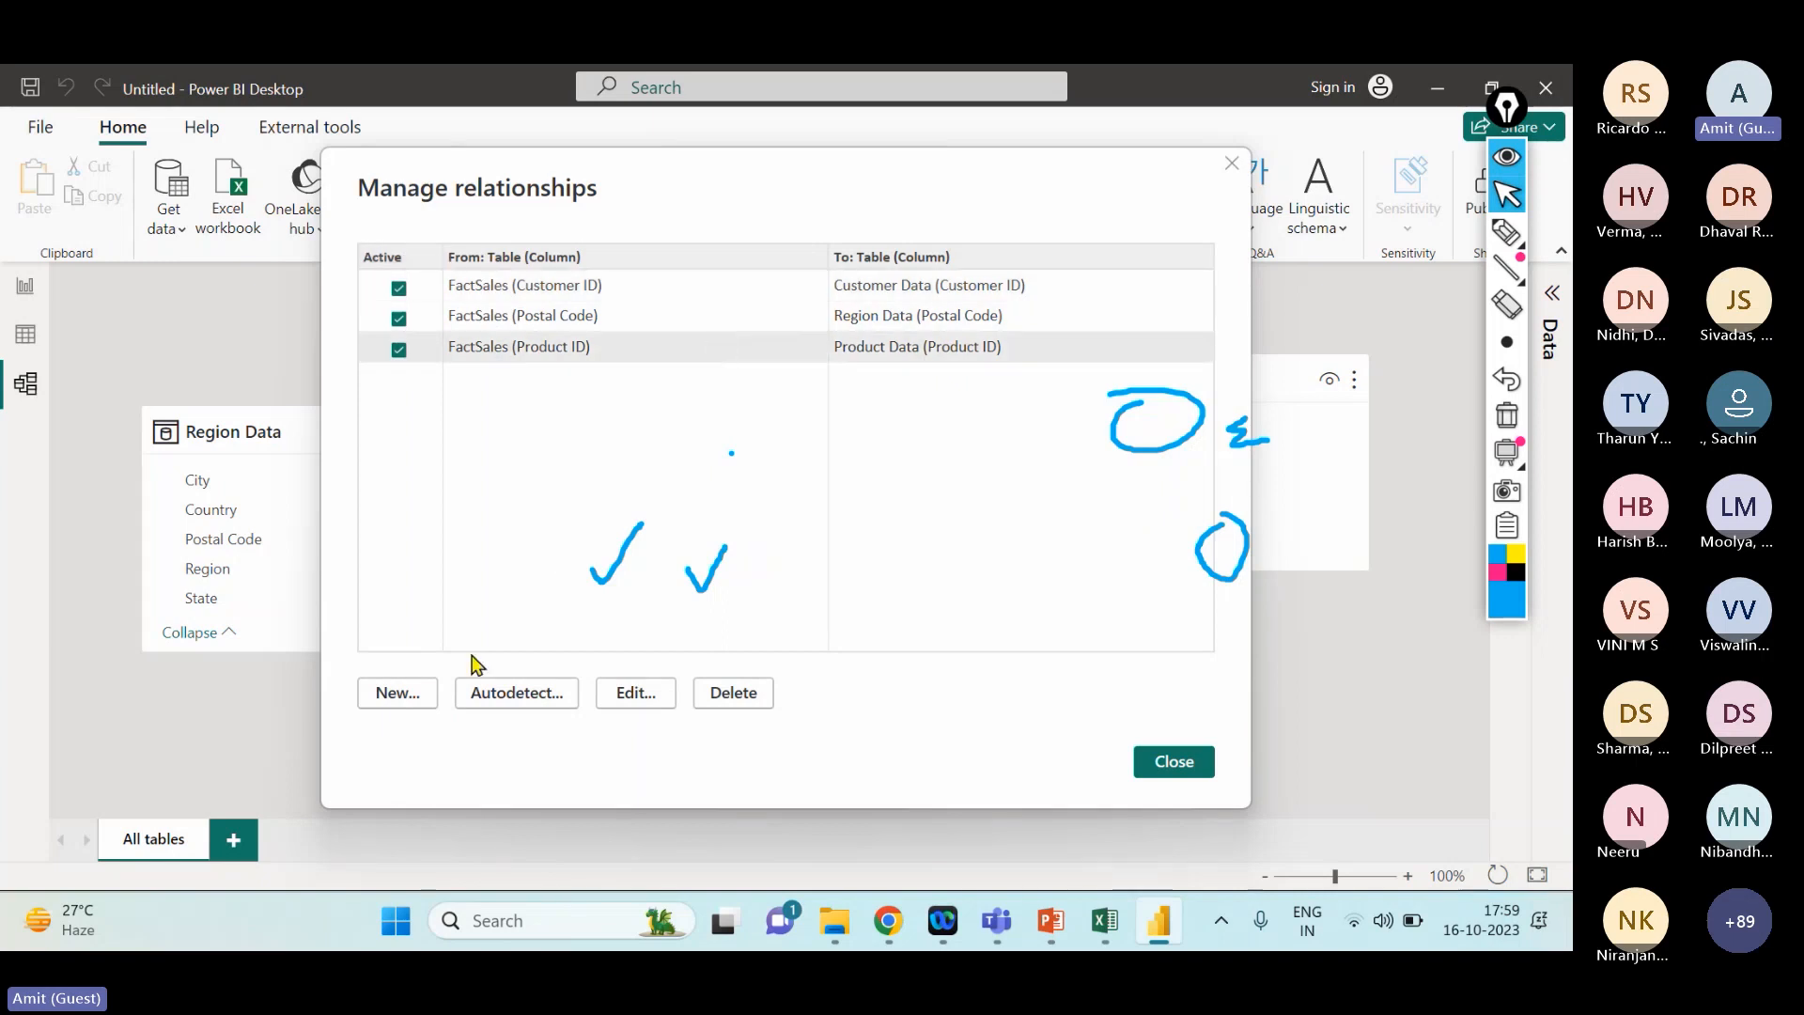
click(620, 696)
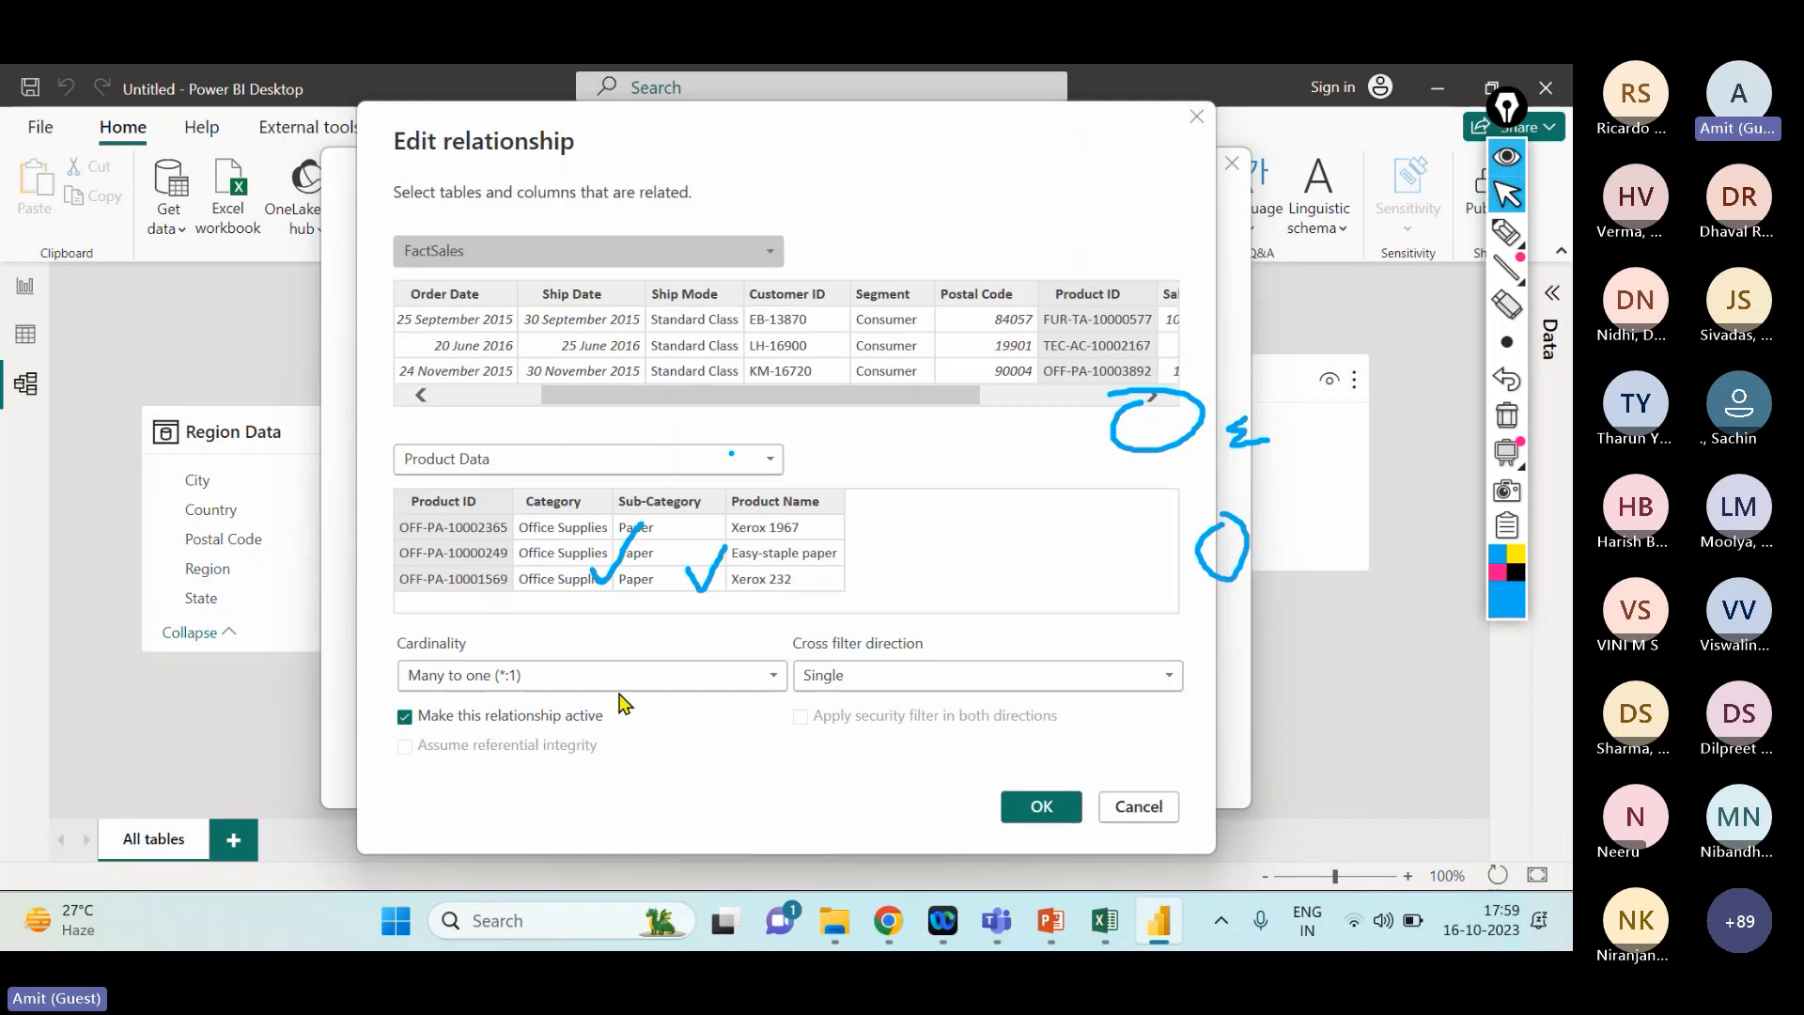
click(870, 676)
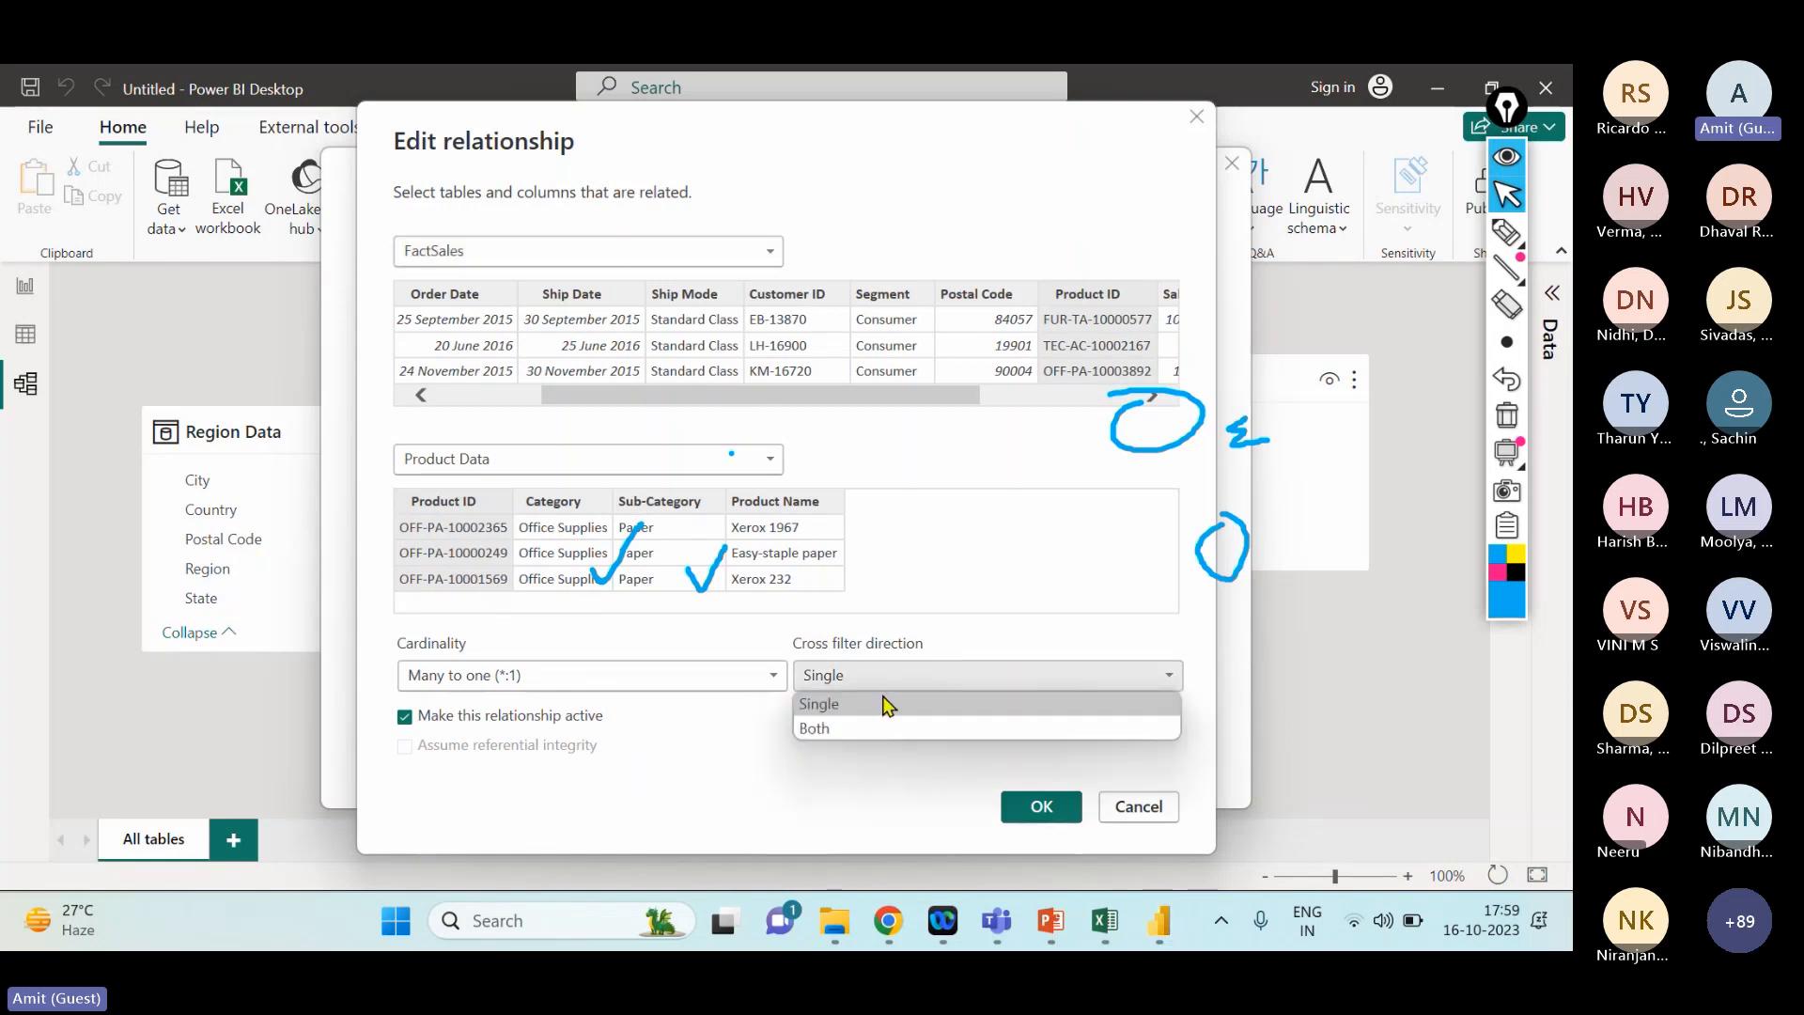
click(893, 721)
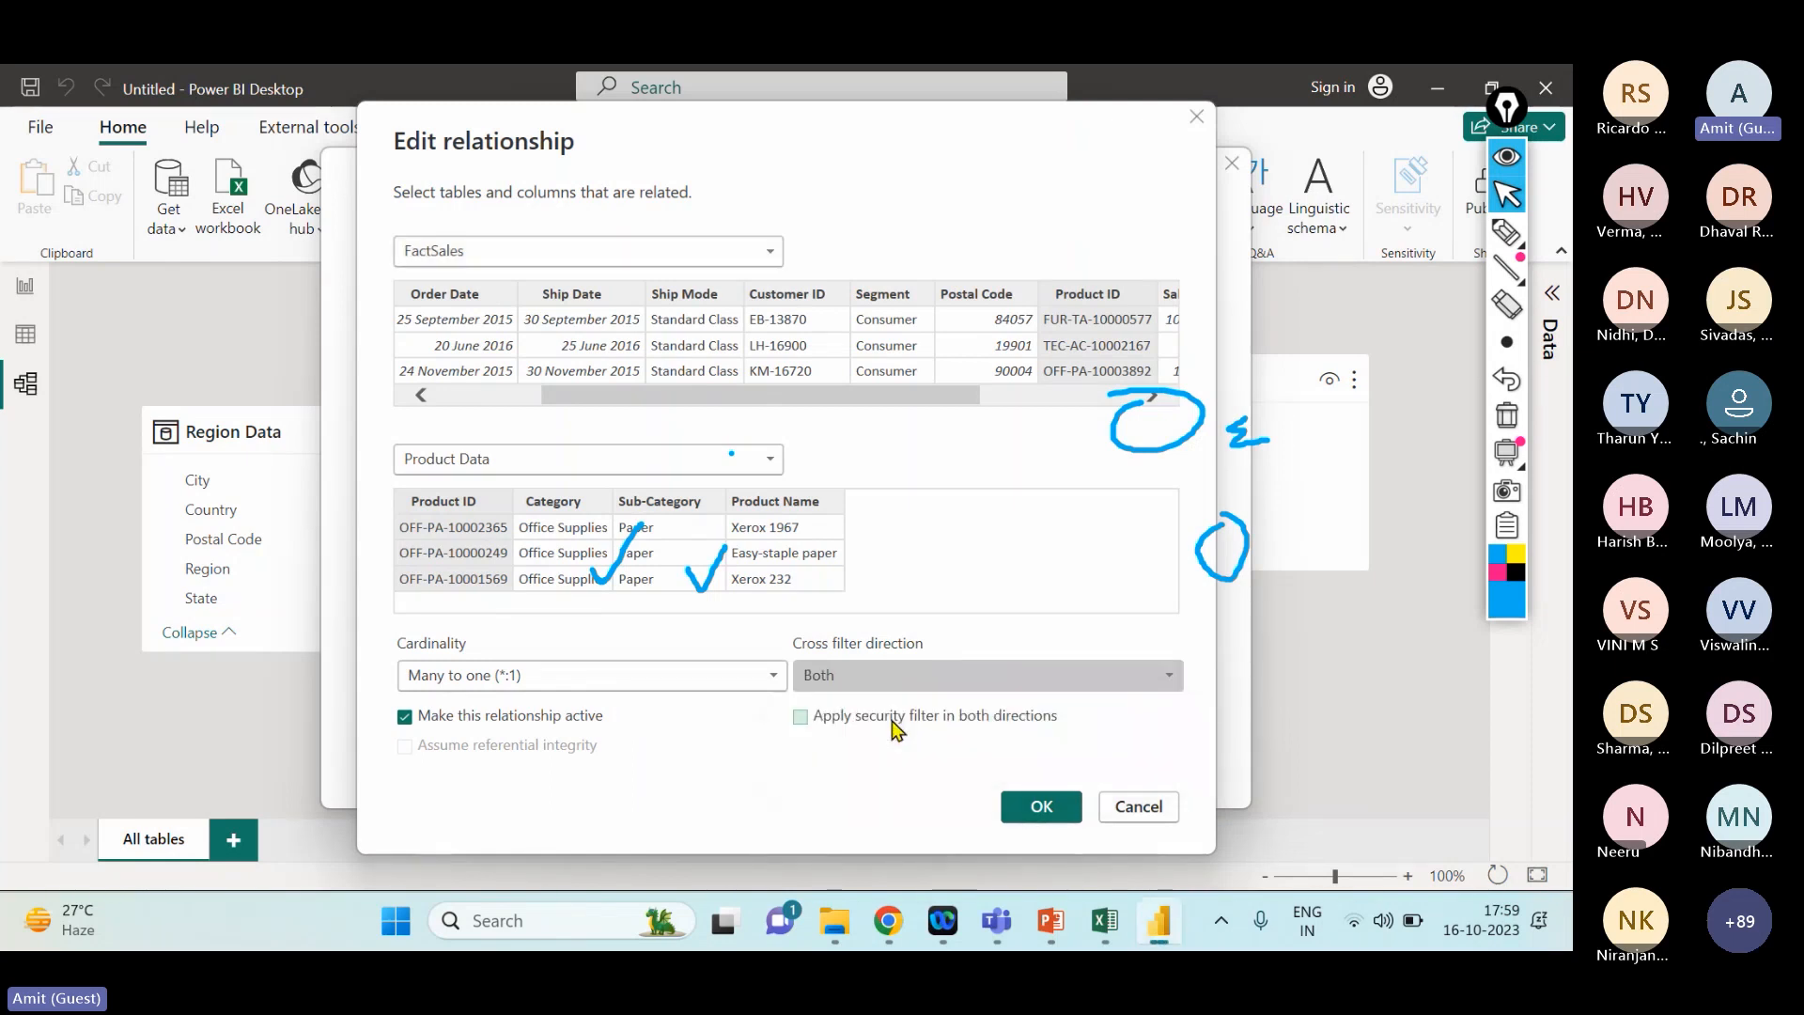
click(1021, 819)
click(1170, 759)
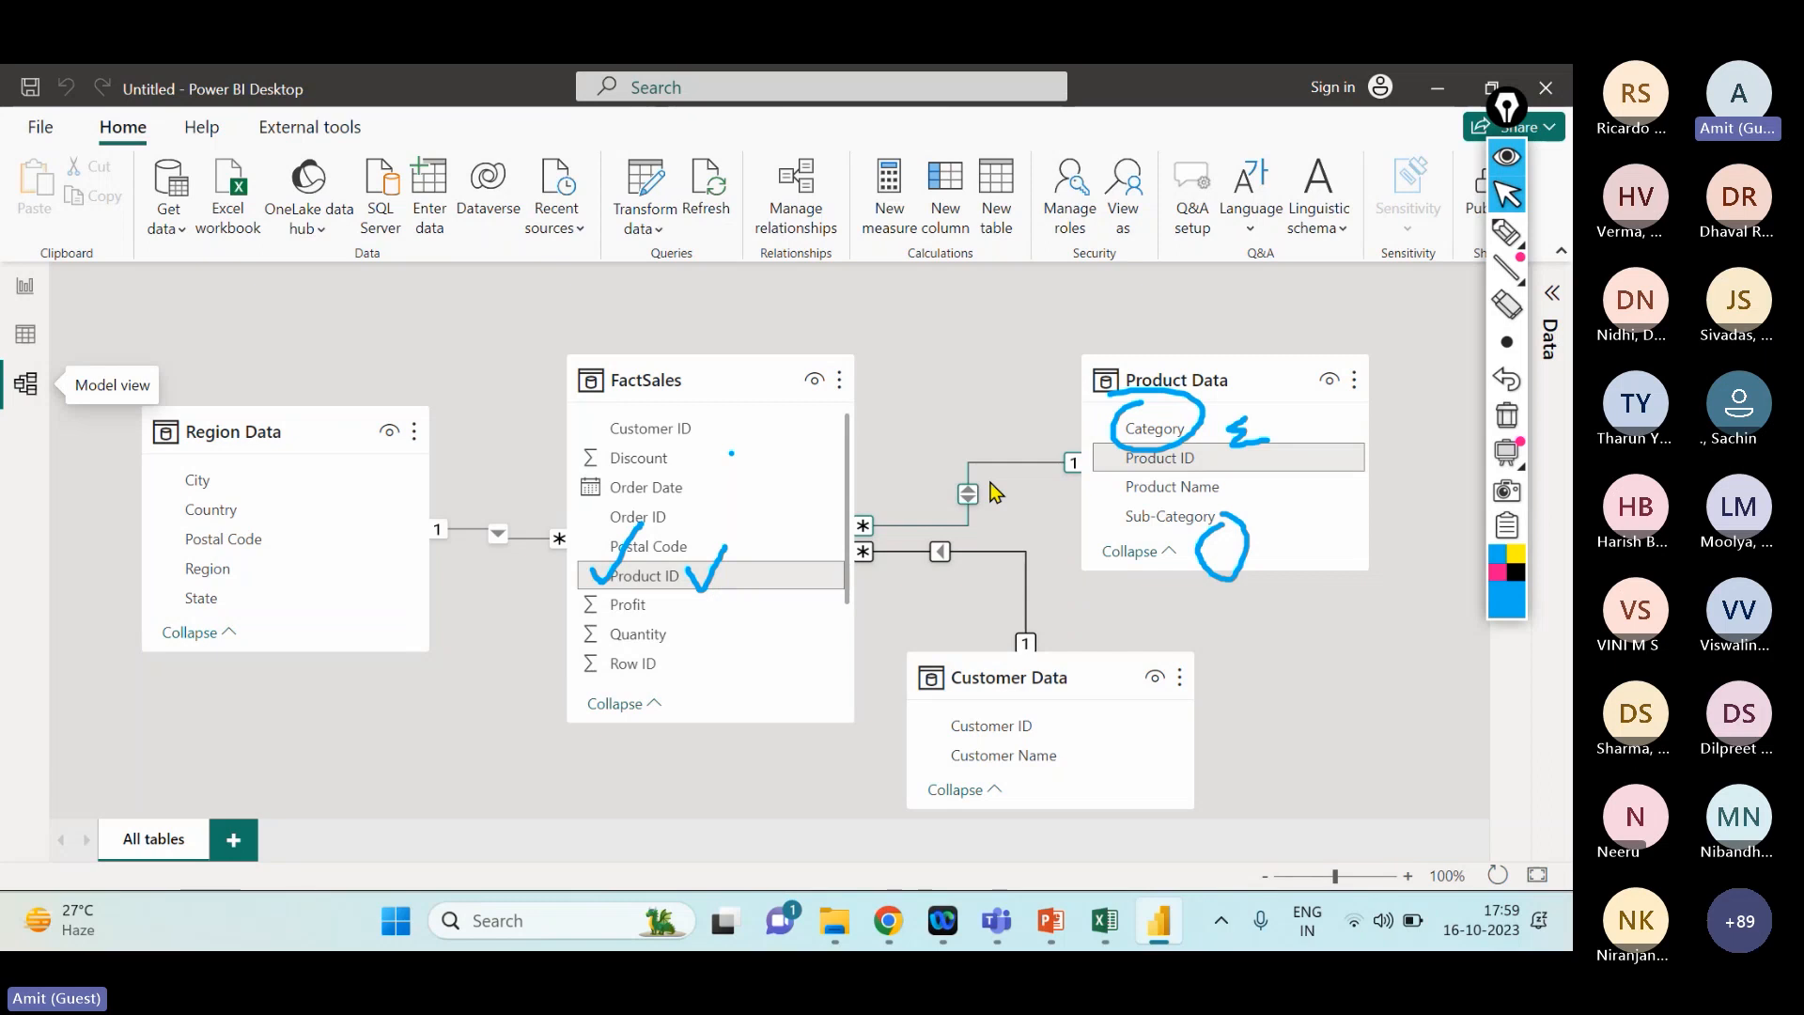
- Return to the report page, check the Teams meeting chat, and show the Product ID table visual in focus mode
click(23, 290)
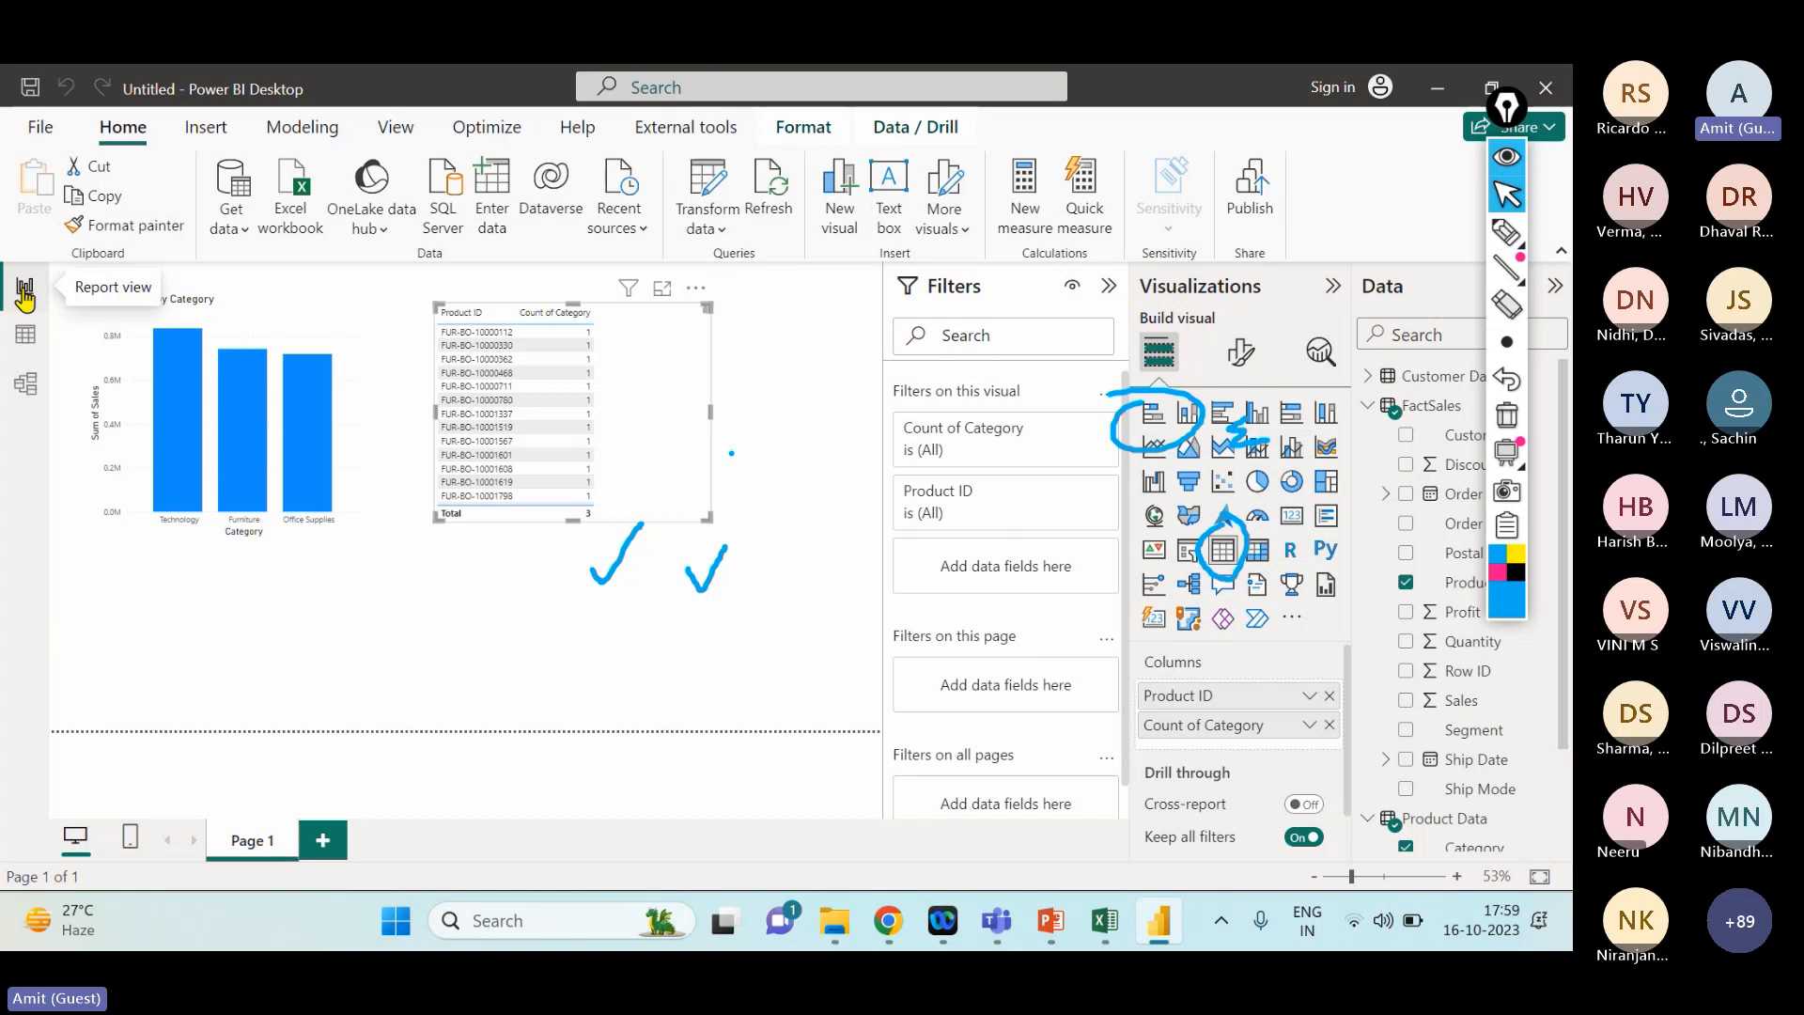
click(996, 921)
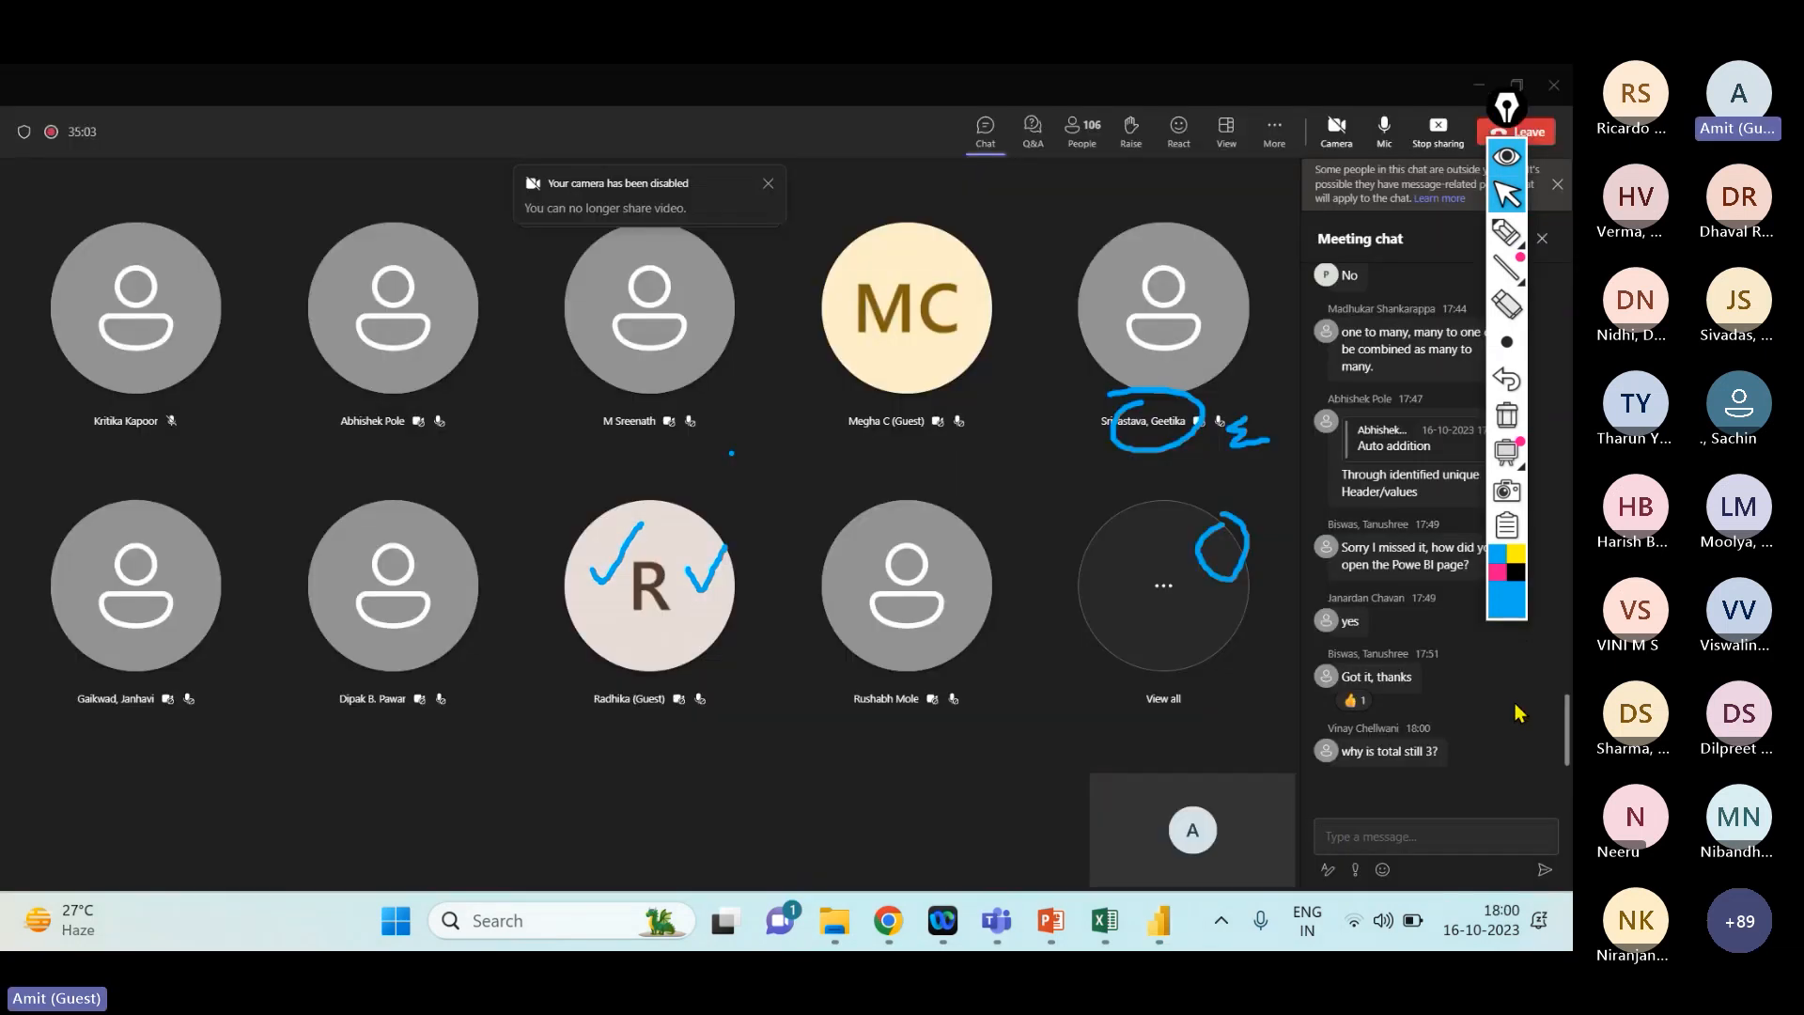
key(alt+Tab)
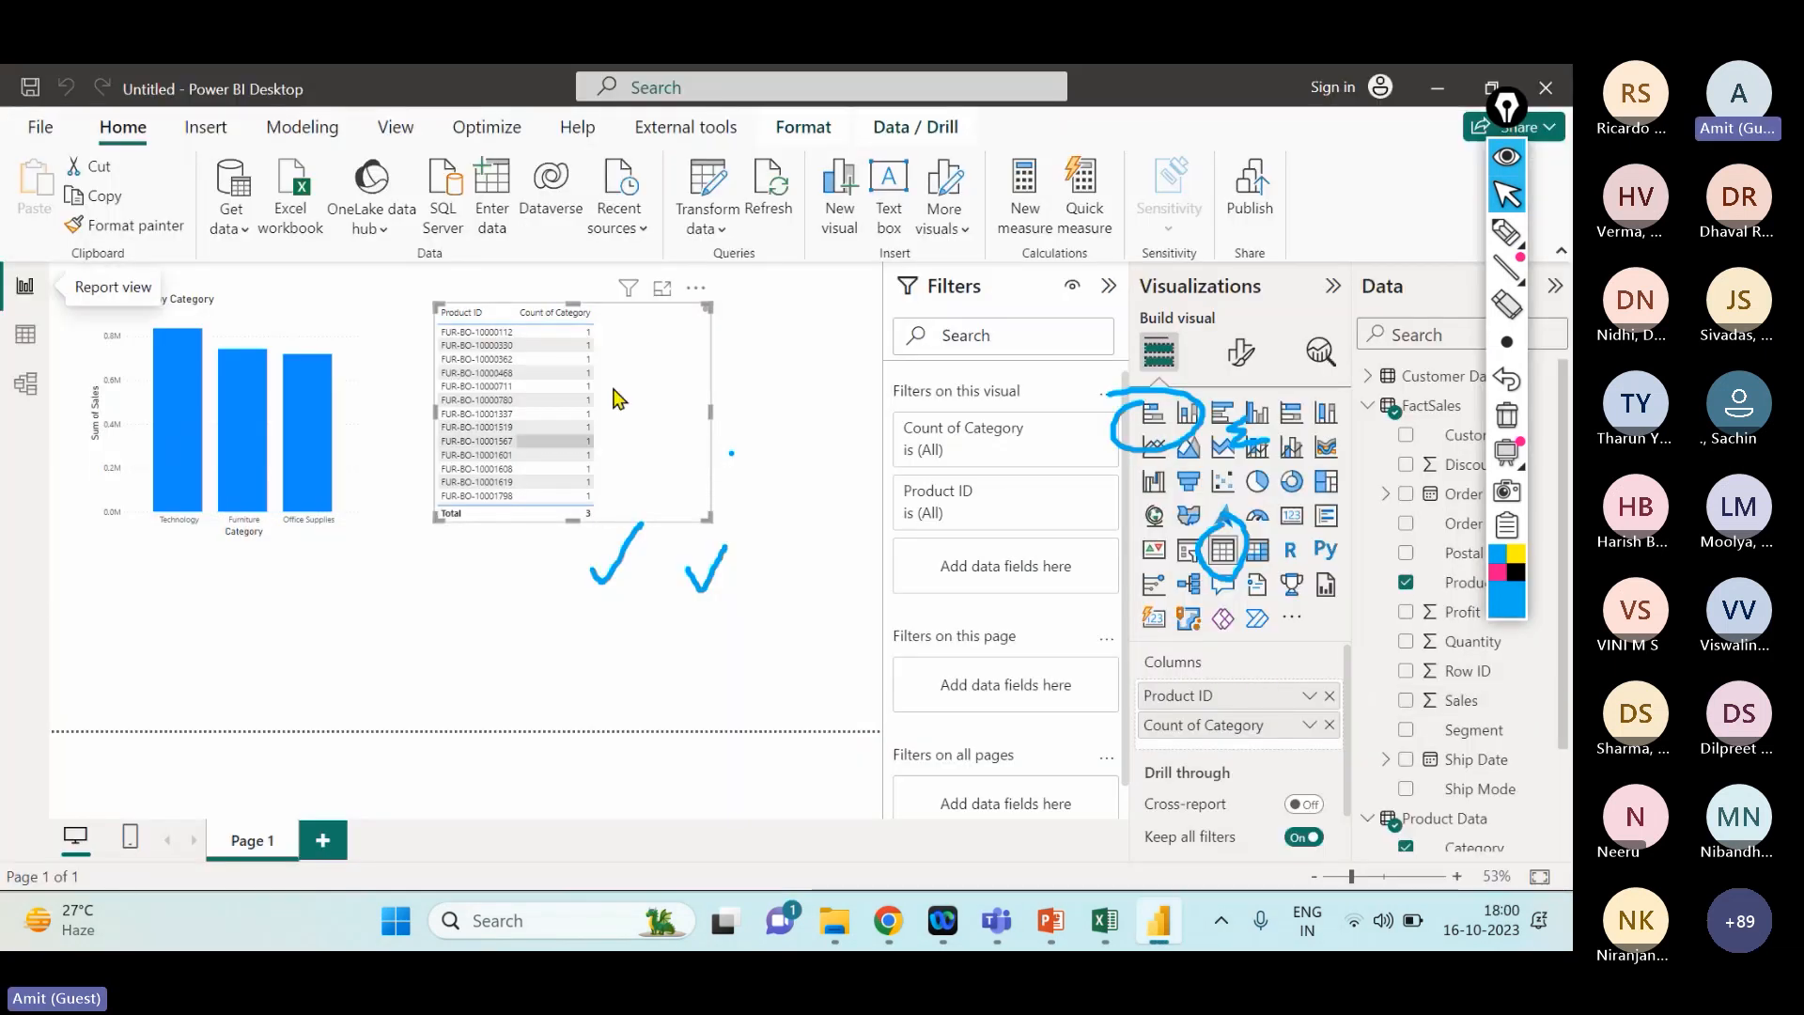
click(661, 287)
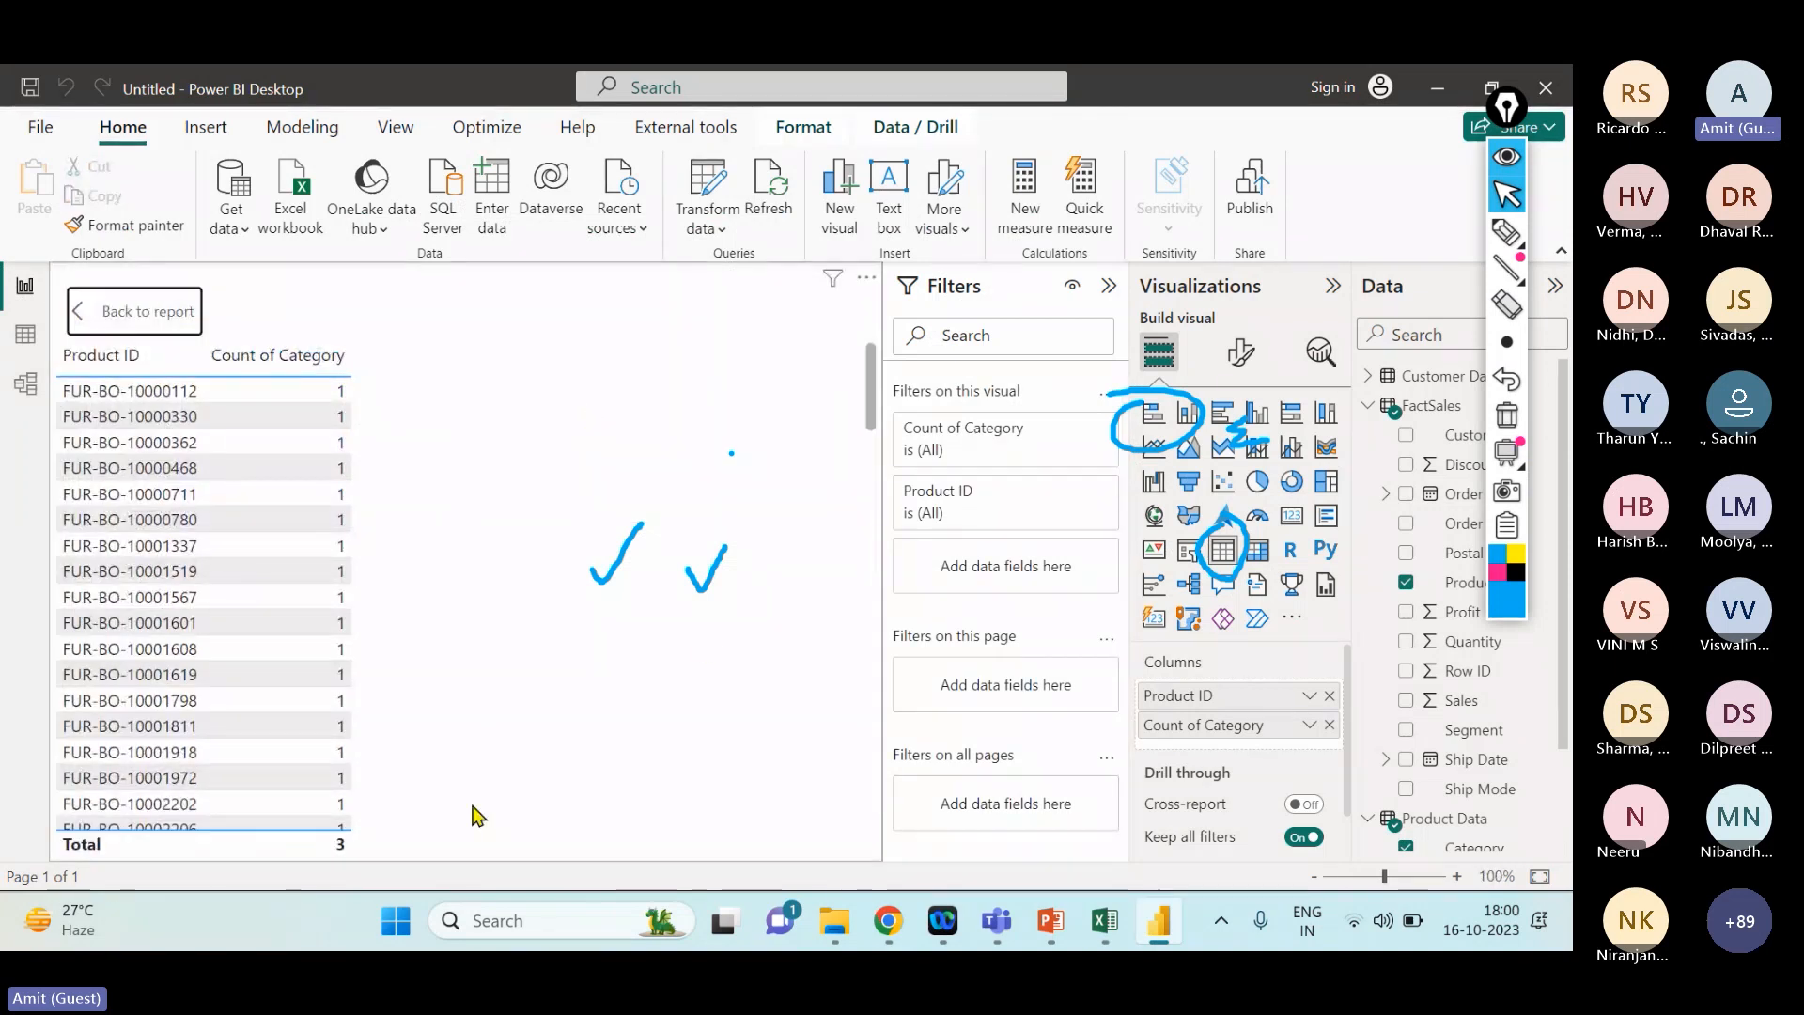
- Circle the Count of Category total with the annotation pen and draw an arrow pointing at it
click(1506, 231)
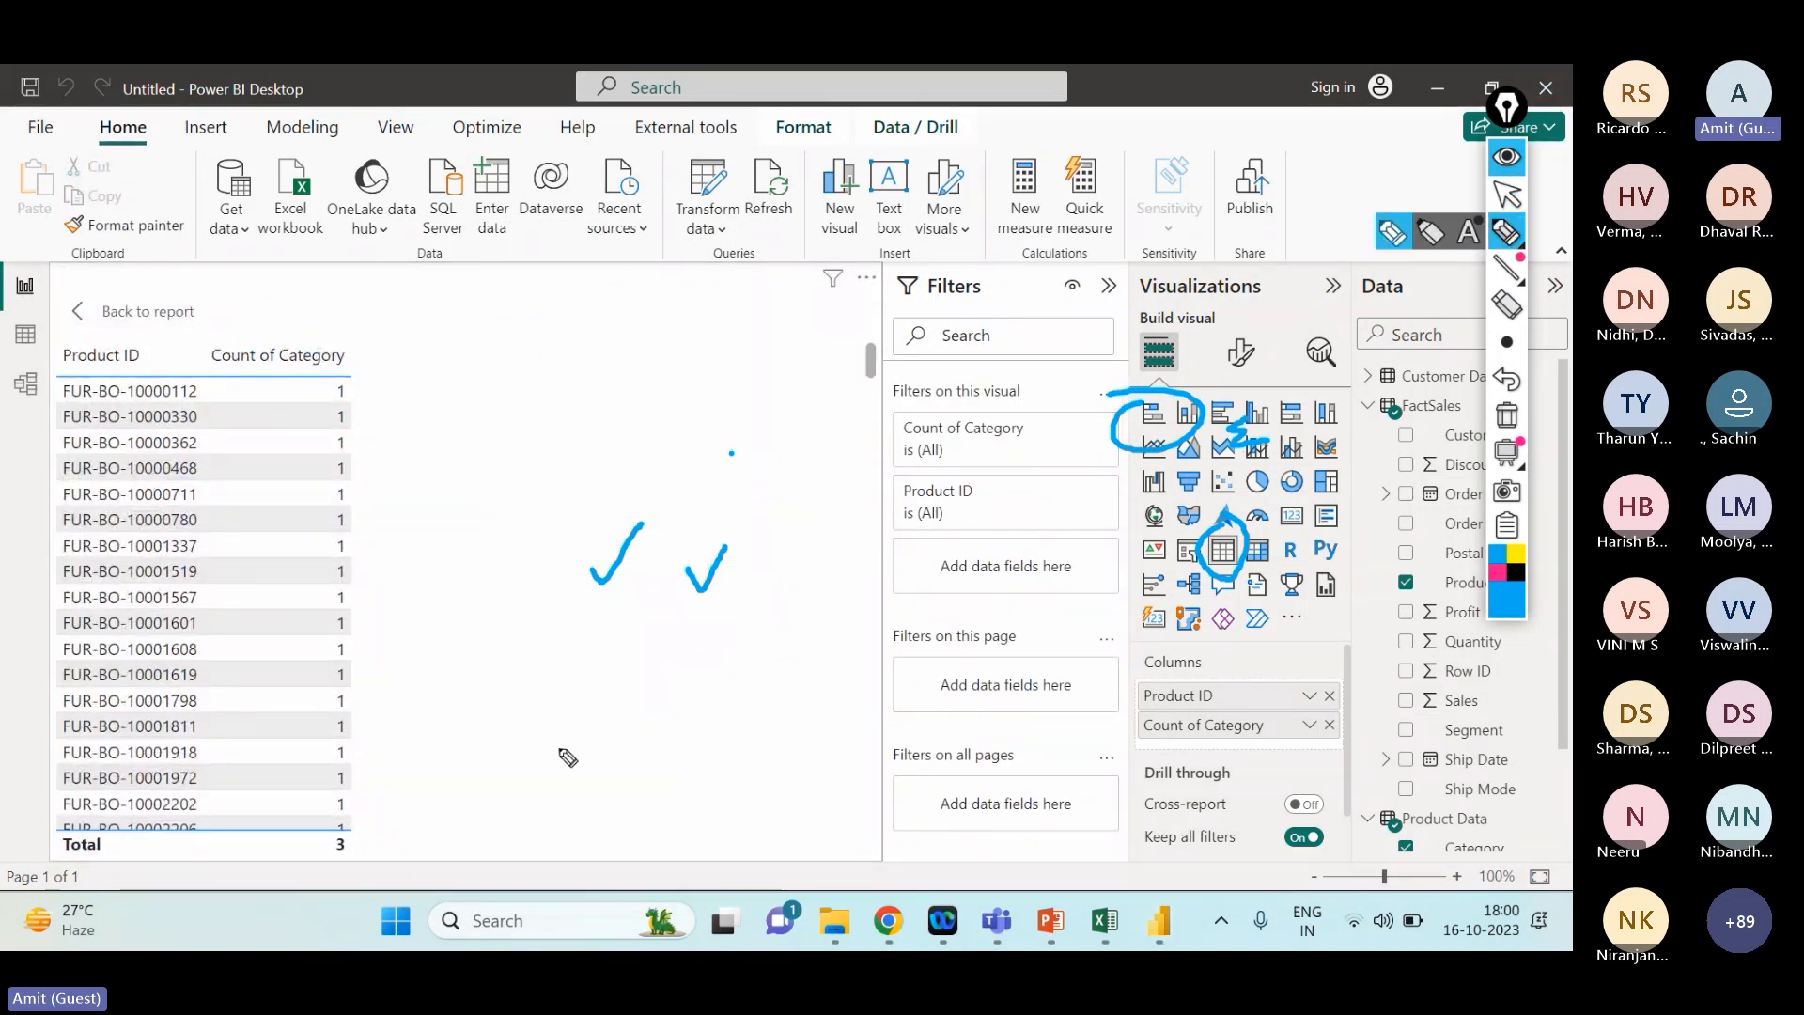
mouse_move(342, 829)
mouse_down()
mouse_move(330, 846)
mouse_move(358, 839)
mouse_up()
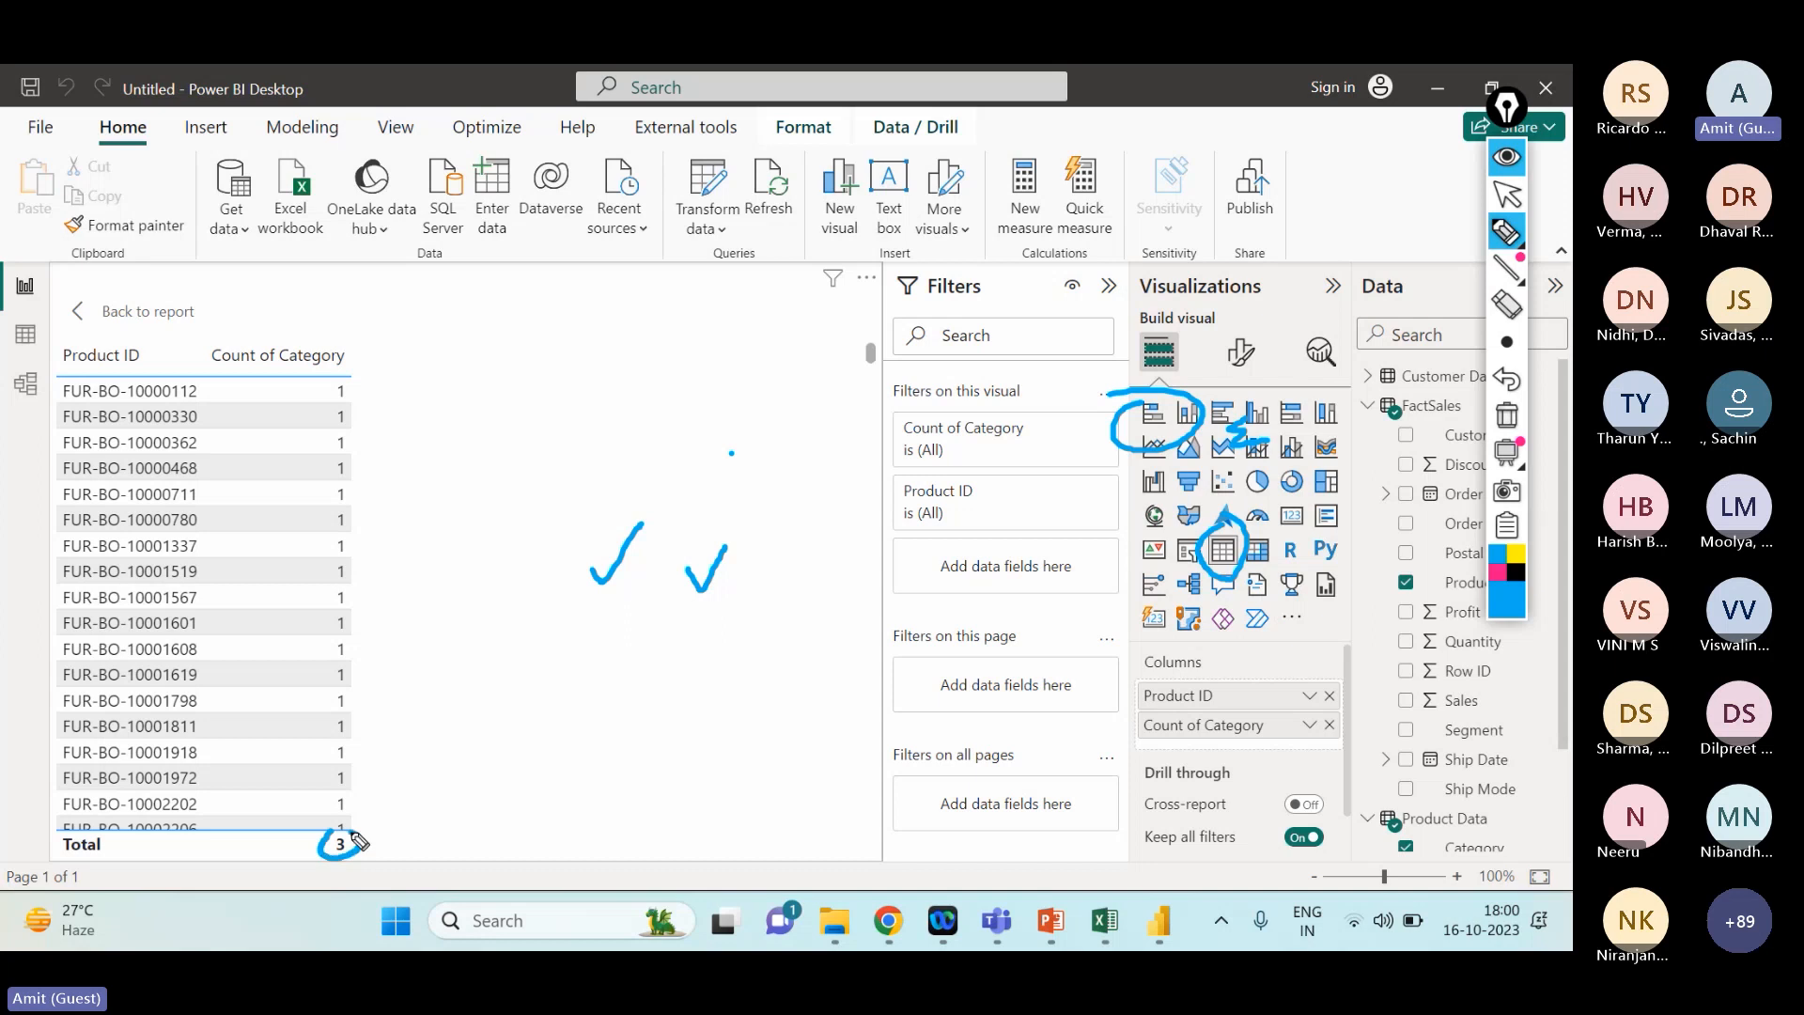
mouse_move(423, 780)
mouse_down()
mouse_move(377, 829)
mouse_move(404, 825)
mouse_up()
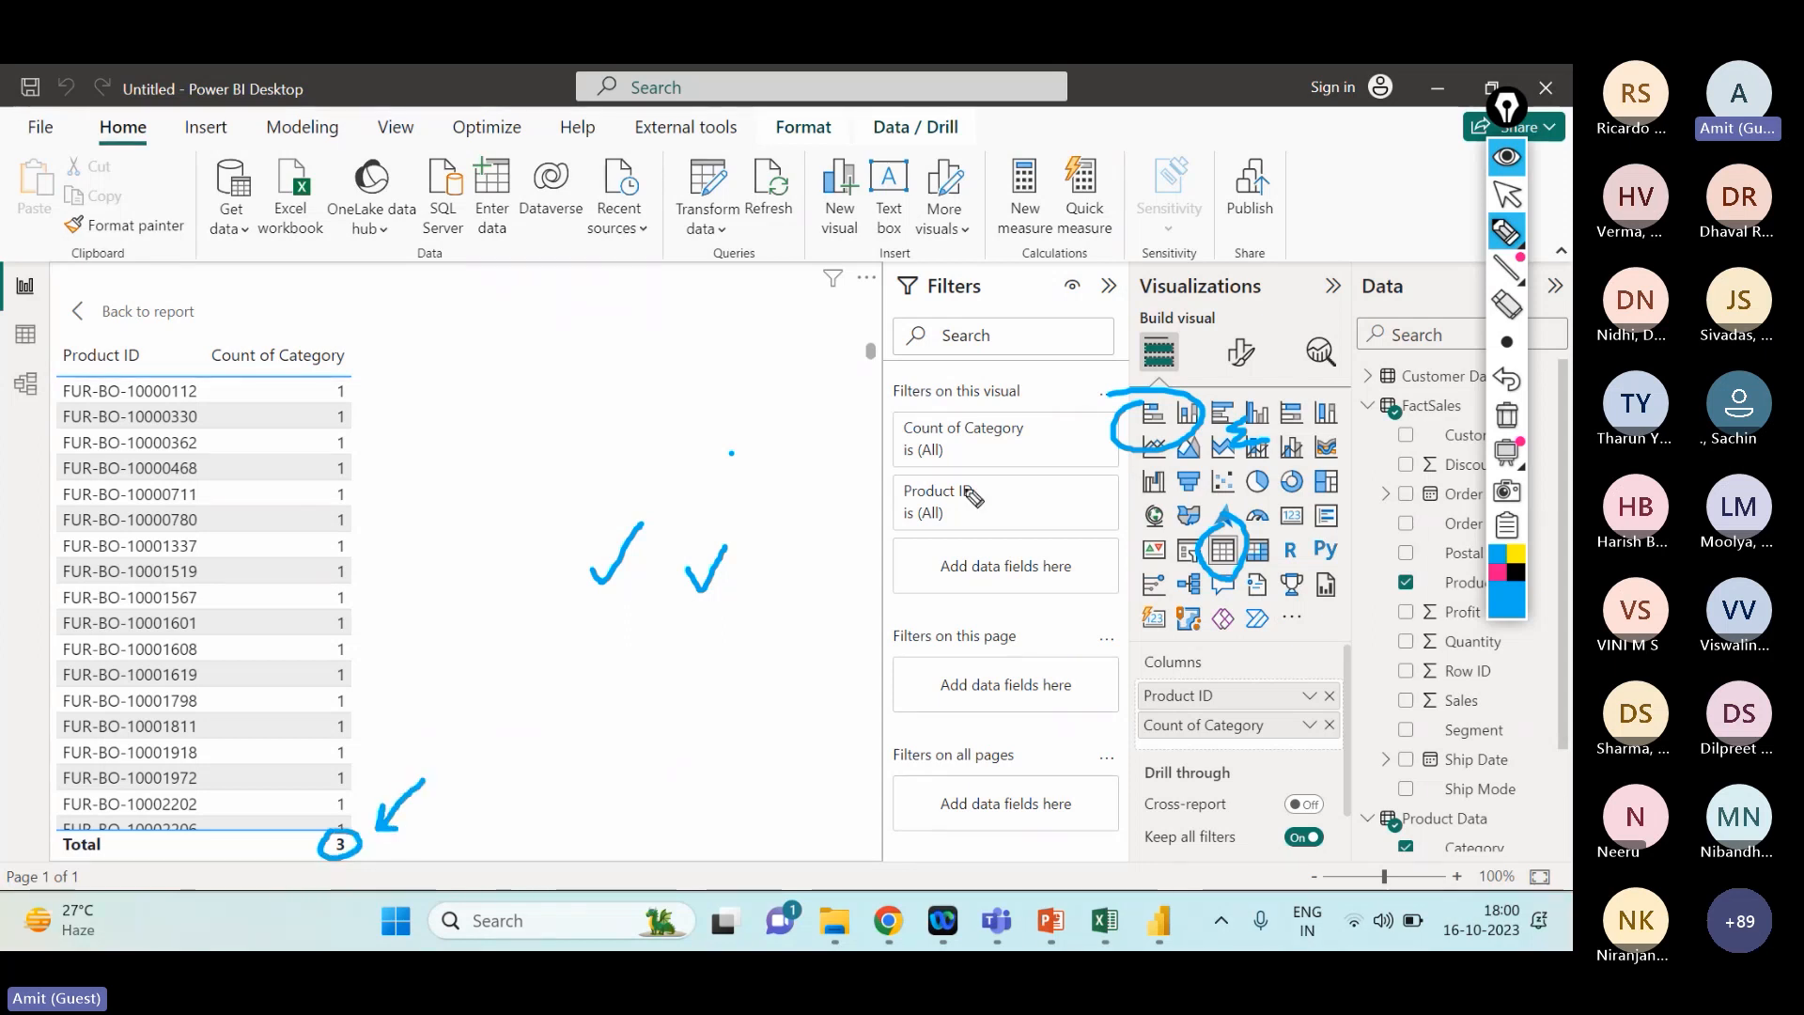
click(1506, 194)
- Check the Teams meeting chat again, return to the report page, and narrow the Product ID table visual to fit its columns
key(alt+Tab)
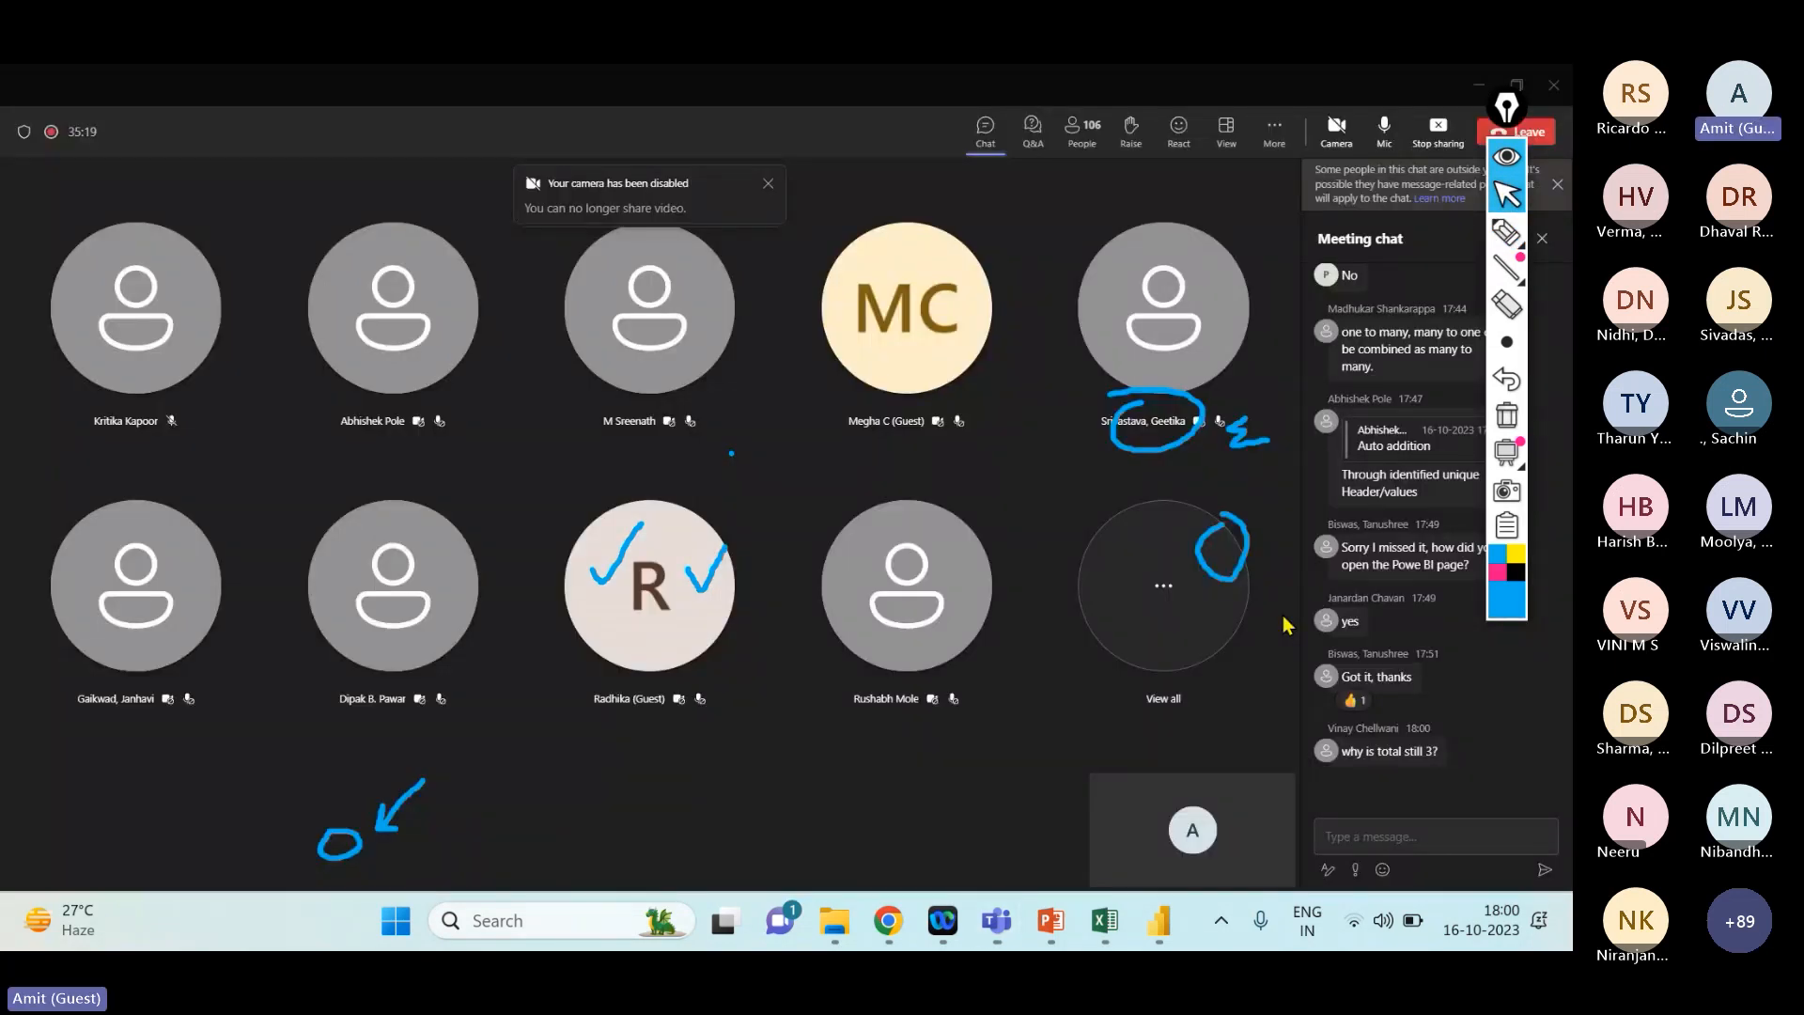
key(alt+Tab)
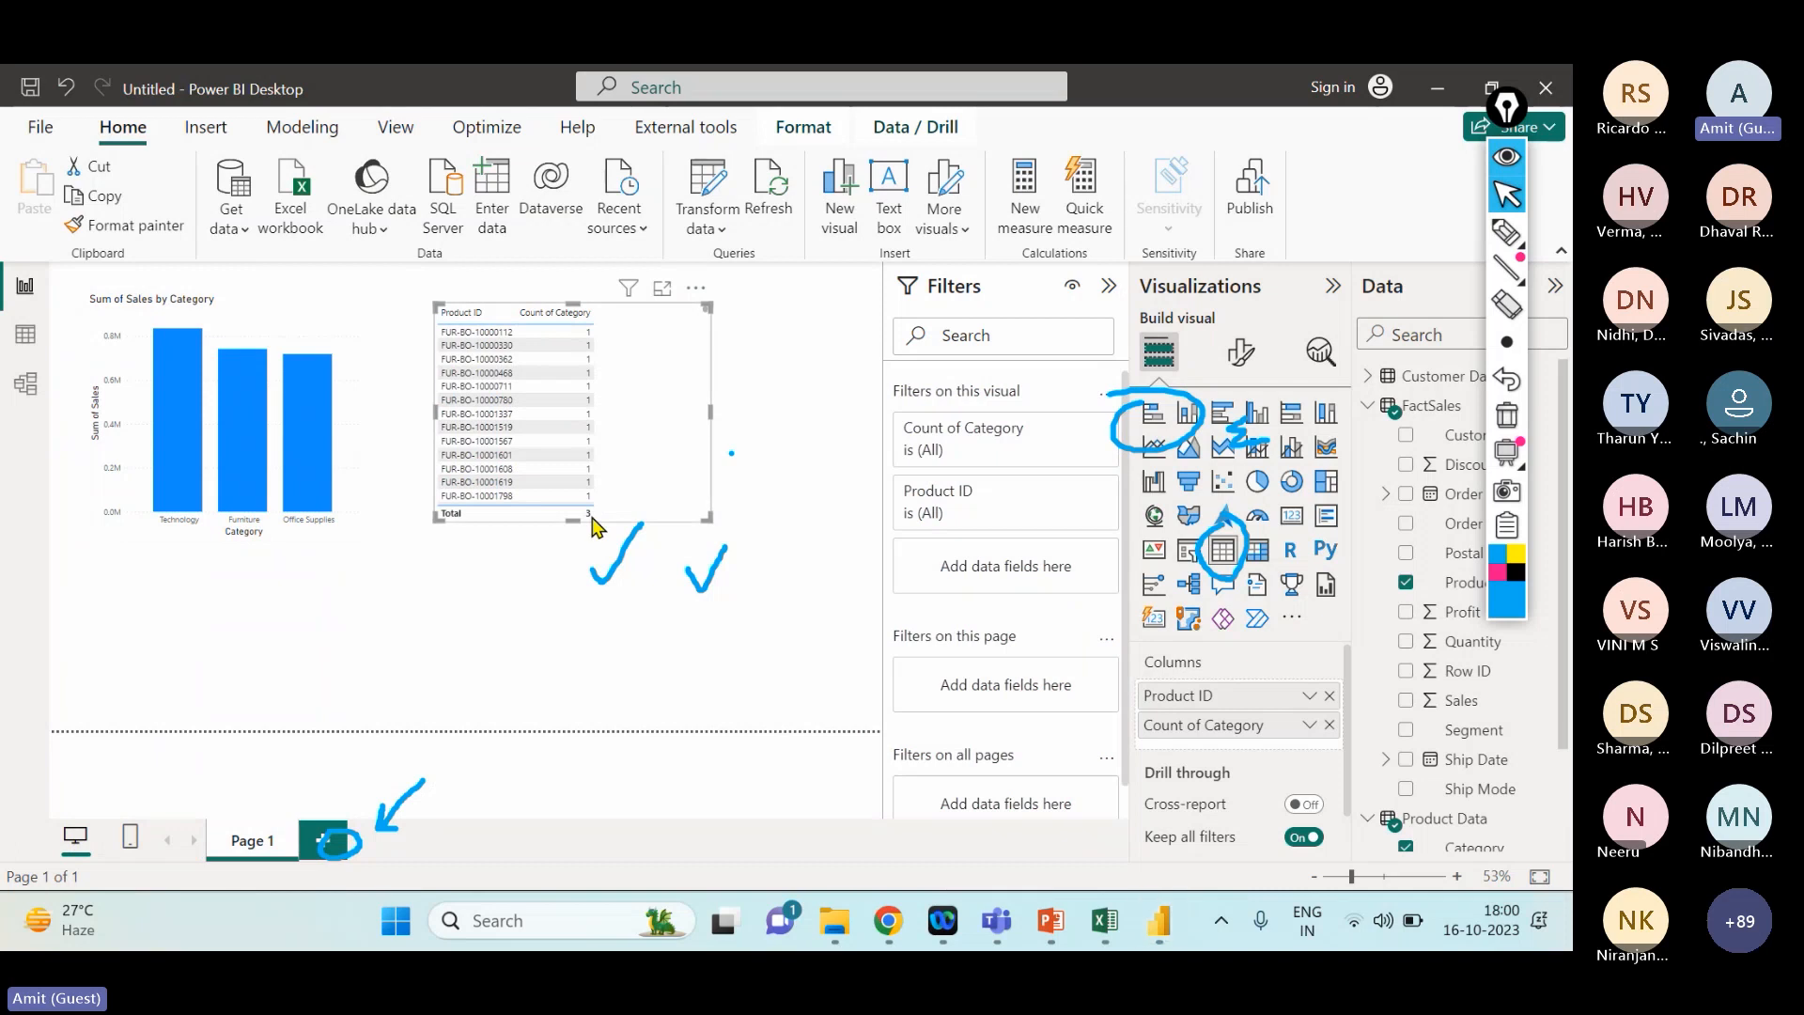
drag(711, 411, 620, 411)
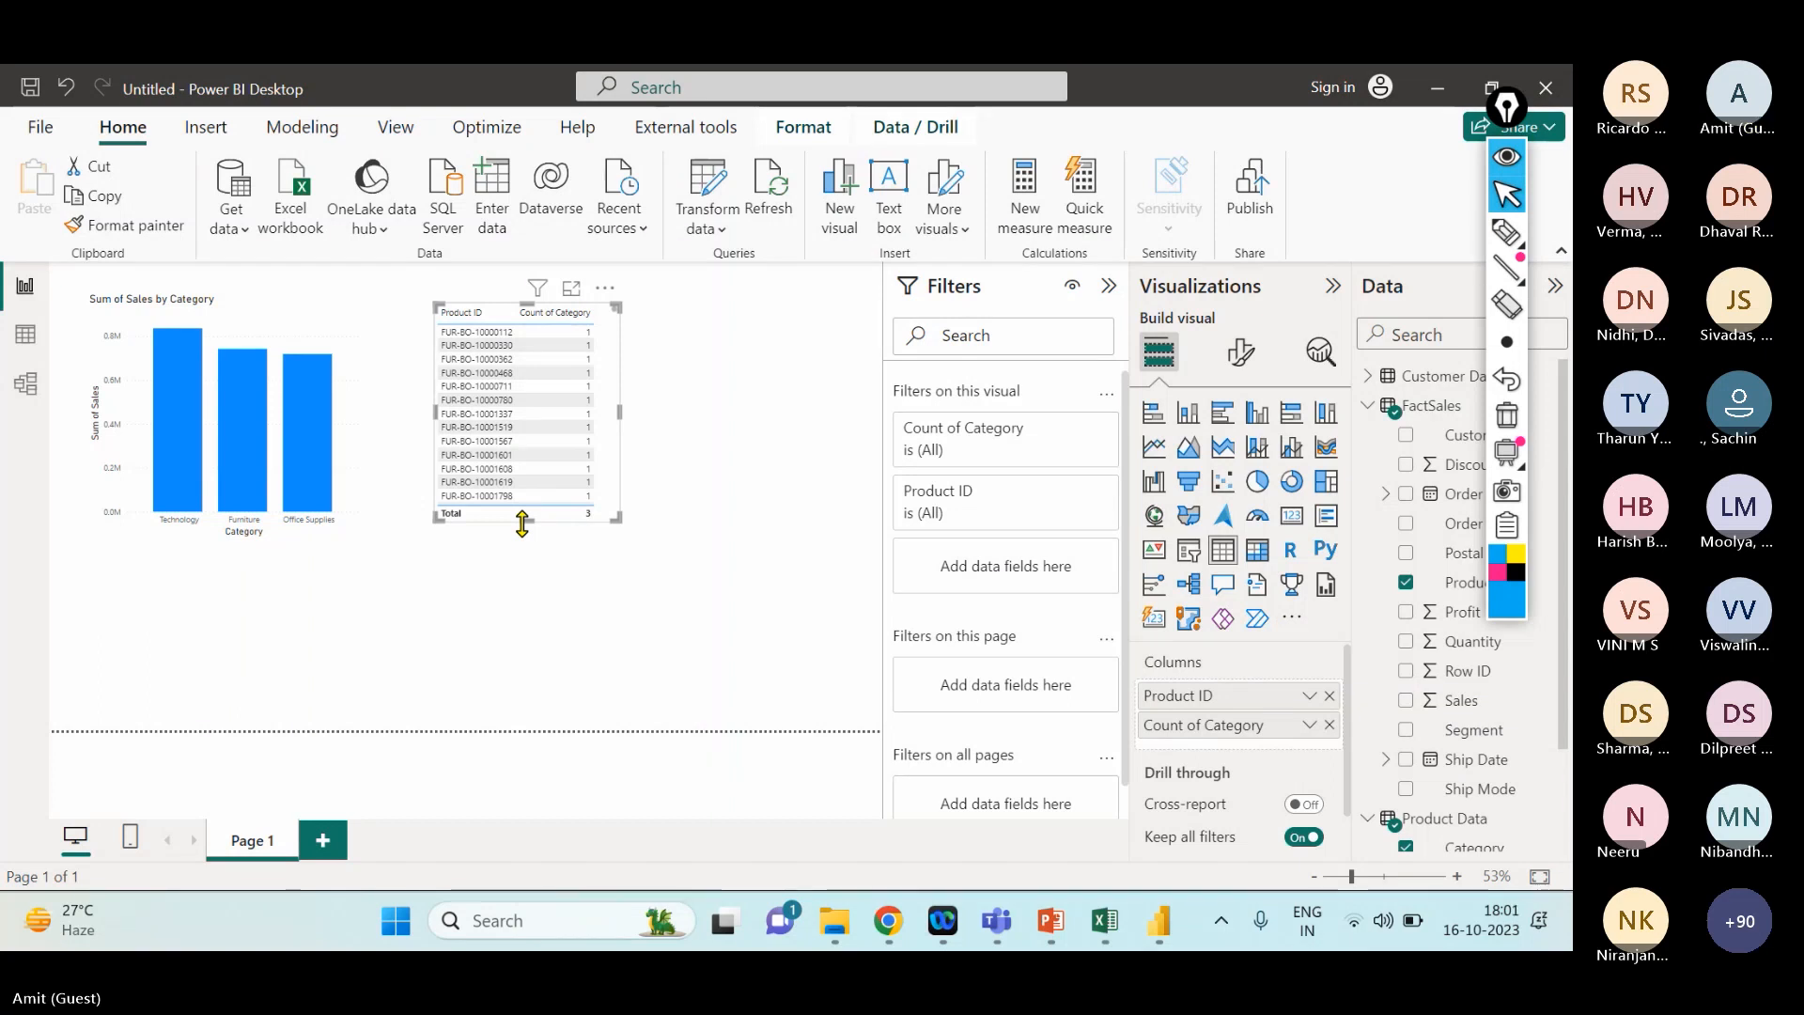
- Show the data model and annotate it with an arrow to FactSales and the underlined handwritten word "Schema"
click(25, 383)
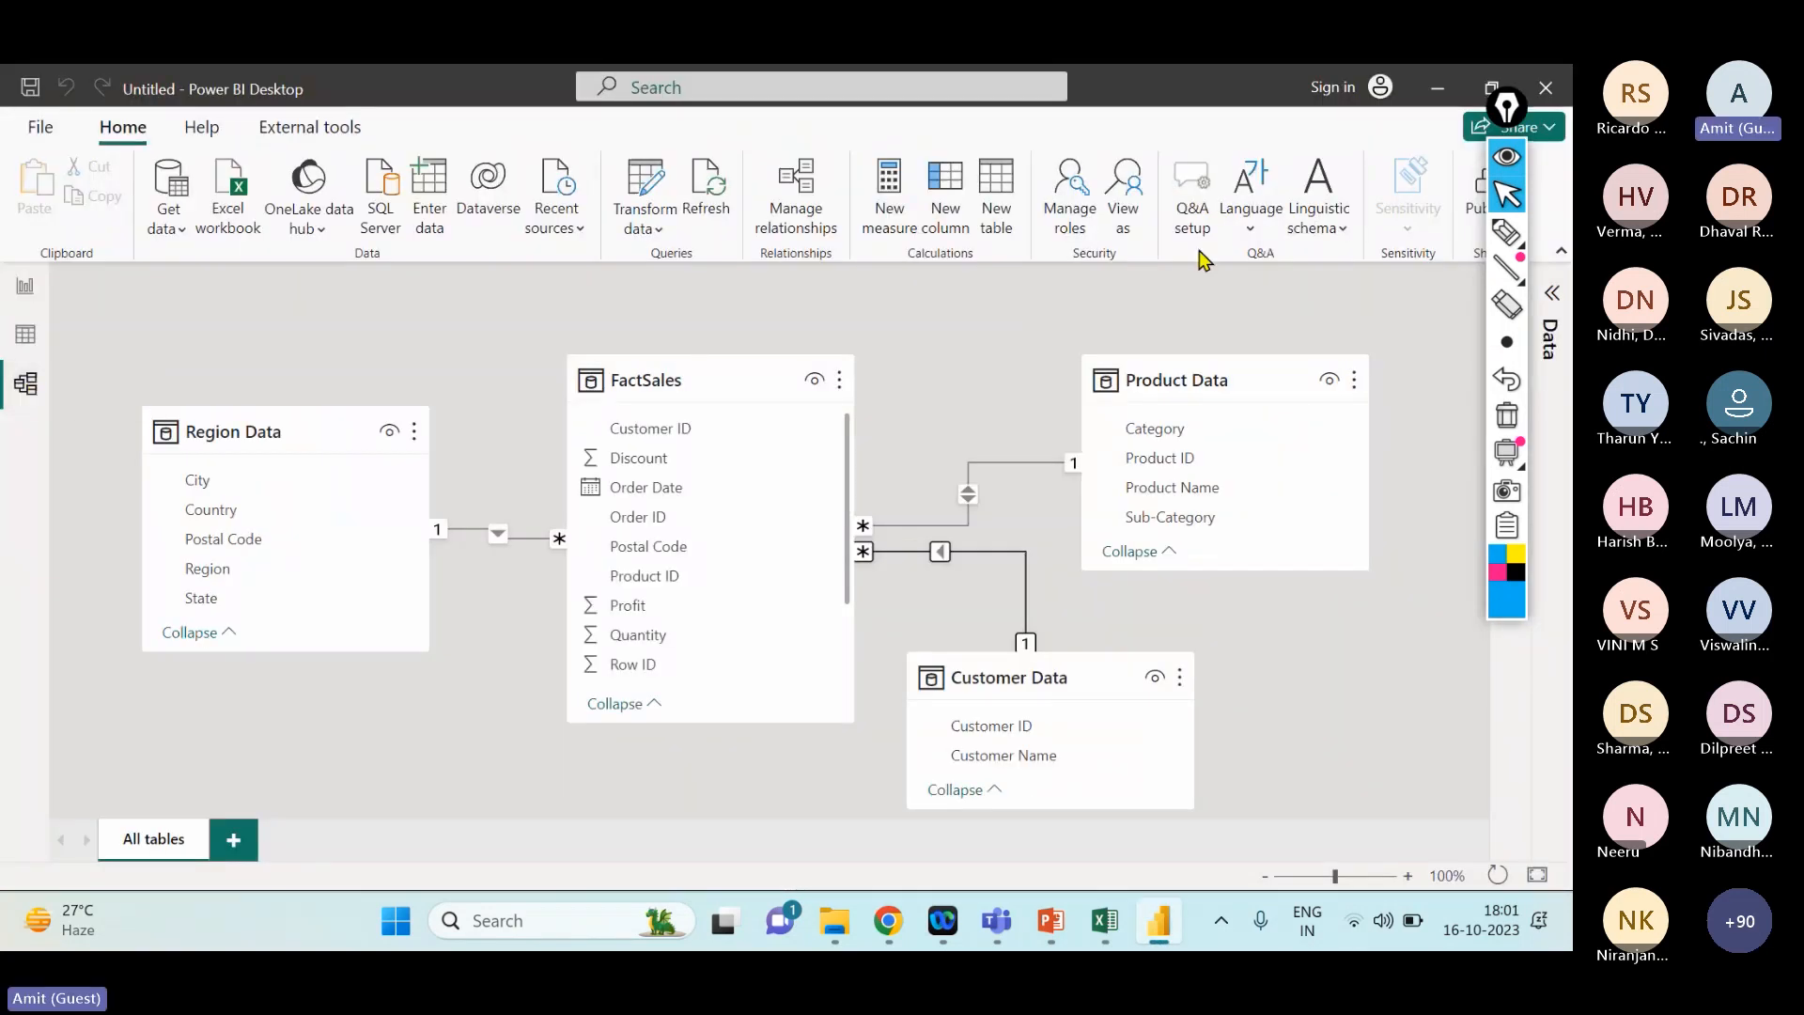
click(1515, 235)
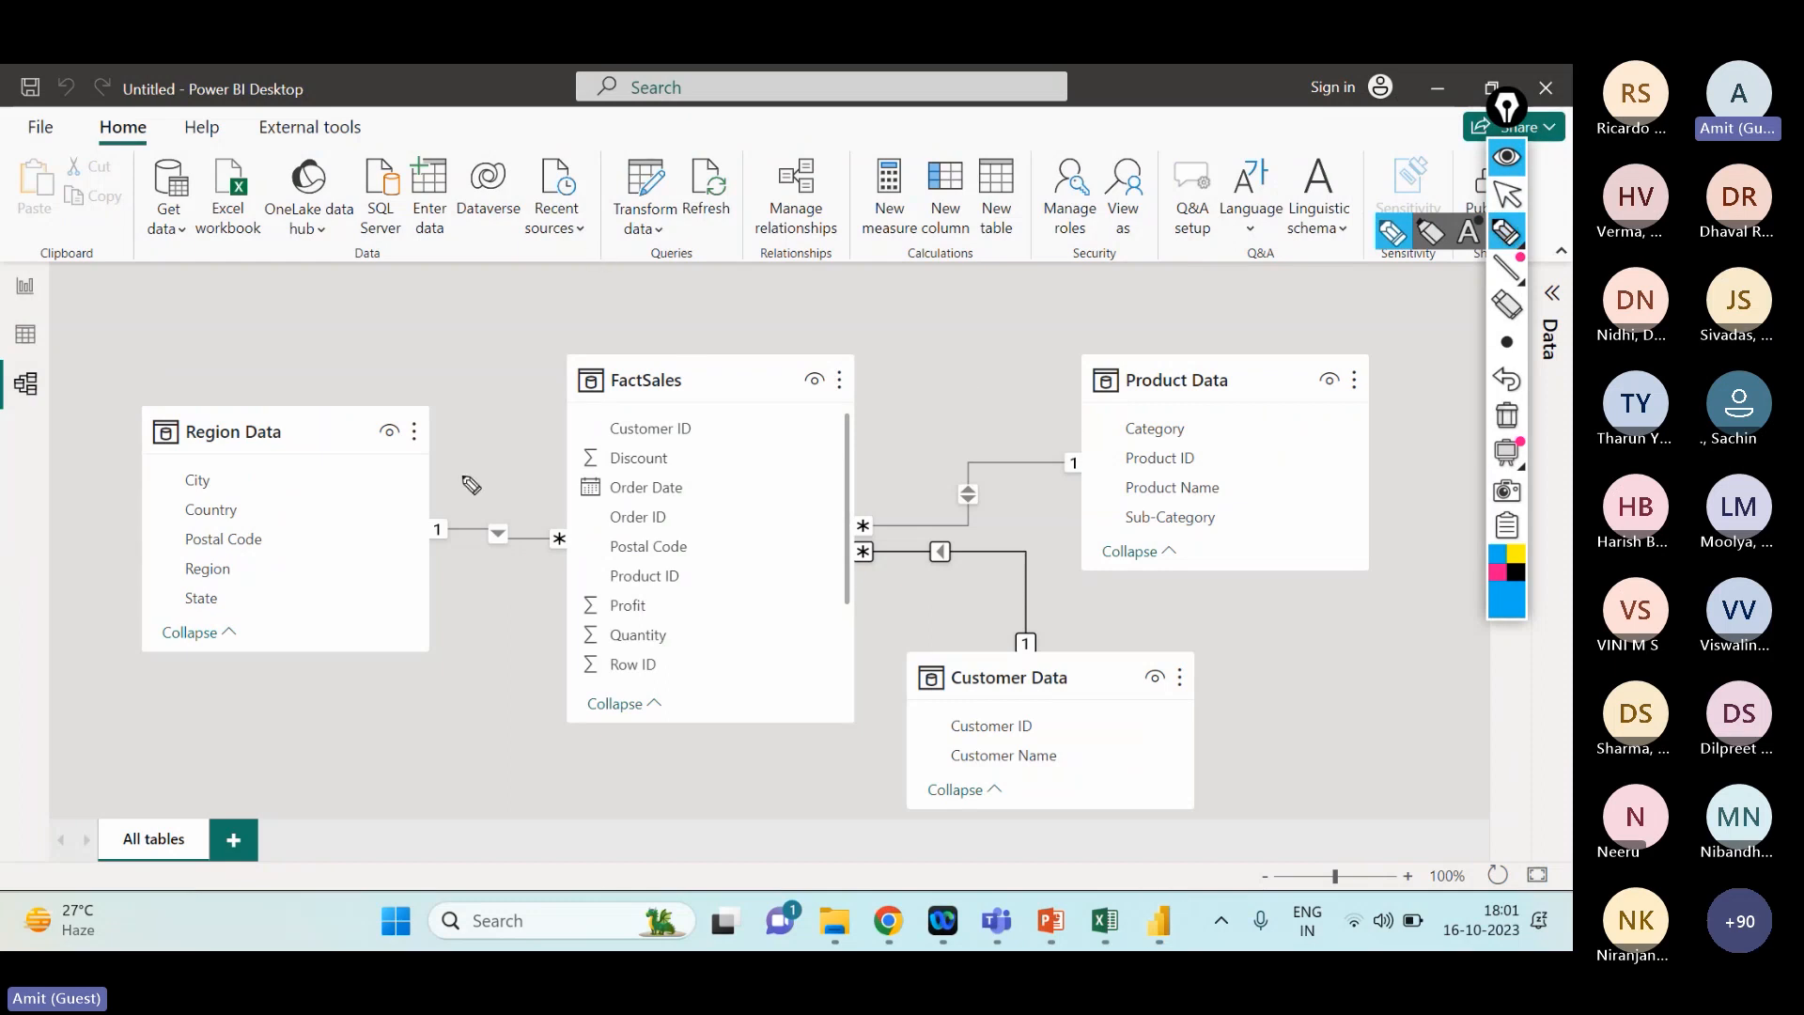
drag(823, 301, 878, 310)
mouse_move(947, 235)
mouse_down()
mouse_move(926, 252)
mouse_move(943, 310)
mouse_move(1102, 268)
mouse_move(1188, 279)
mouse_up()
drag(1041, 340, 1127, 338)
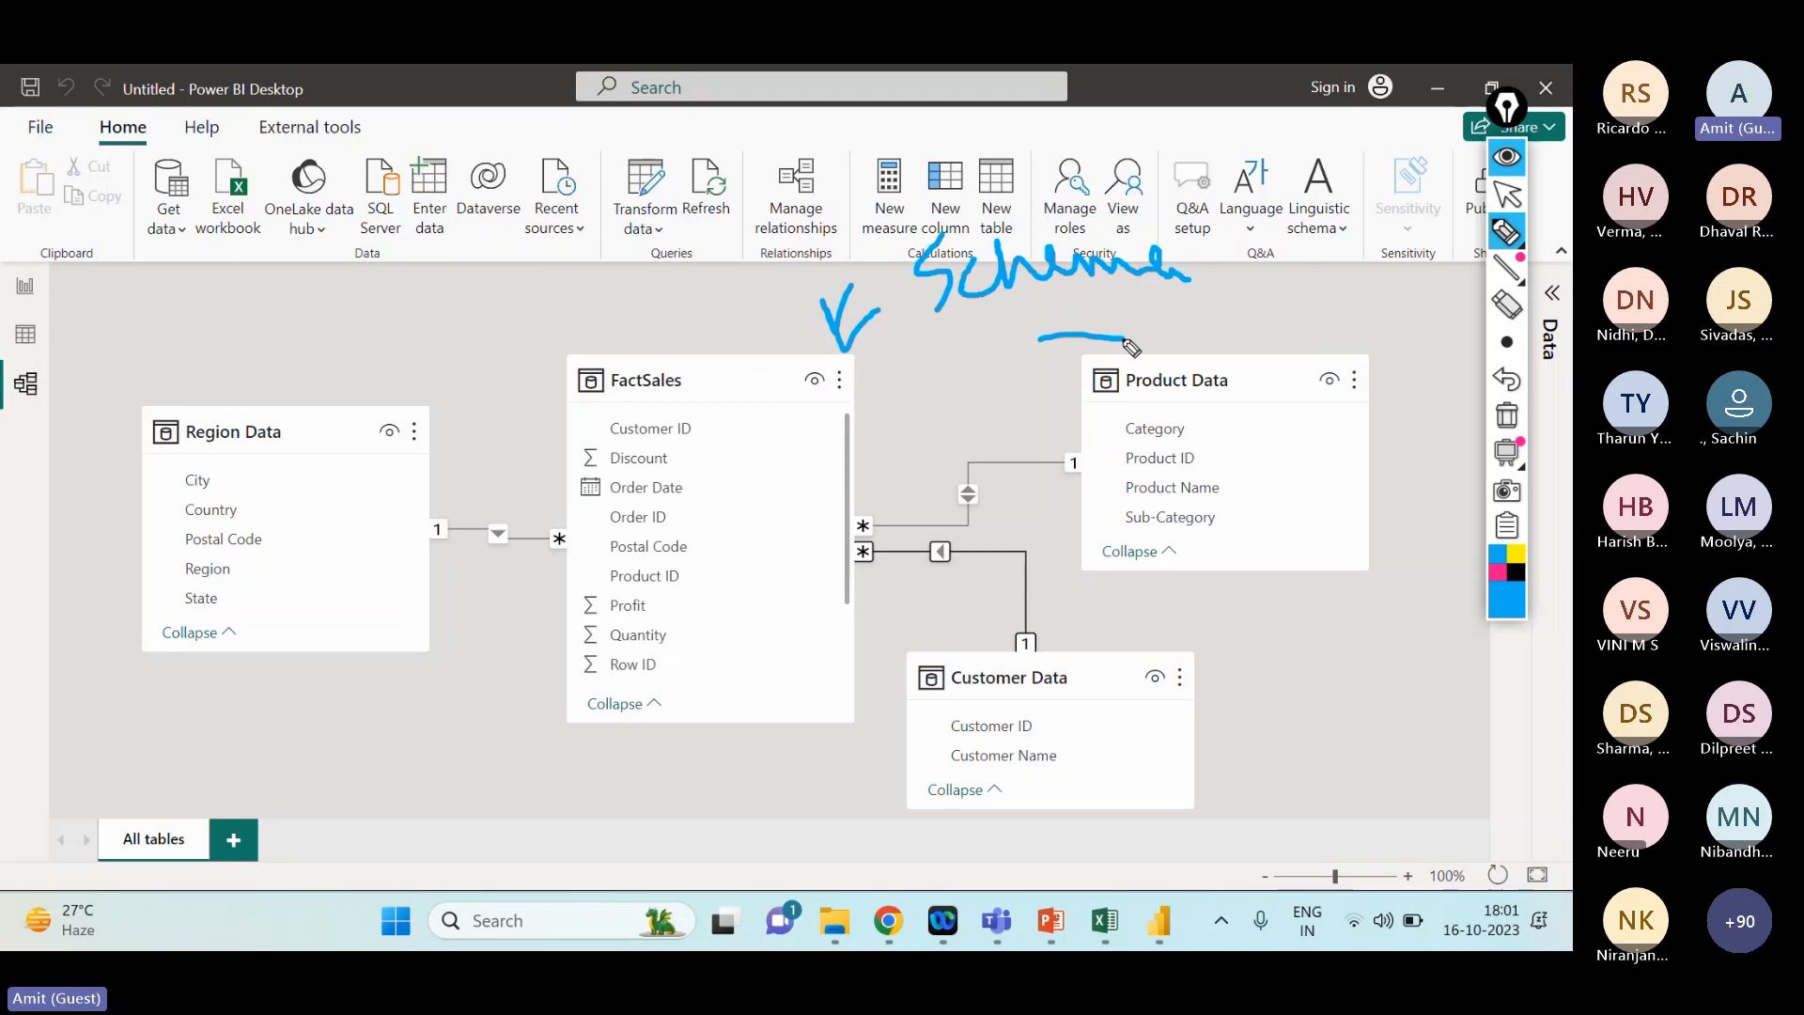
- Draw an arrow marking FactSales and arrows from it towards Region Data, Product Data and Customer Data, and clear the annotations
mouse_move(637, 284)
mouse_down()
mouse_move(661, 333)
mouse_move(689, 296)
mouse_up()
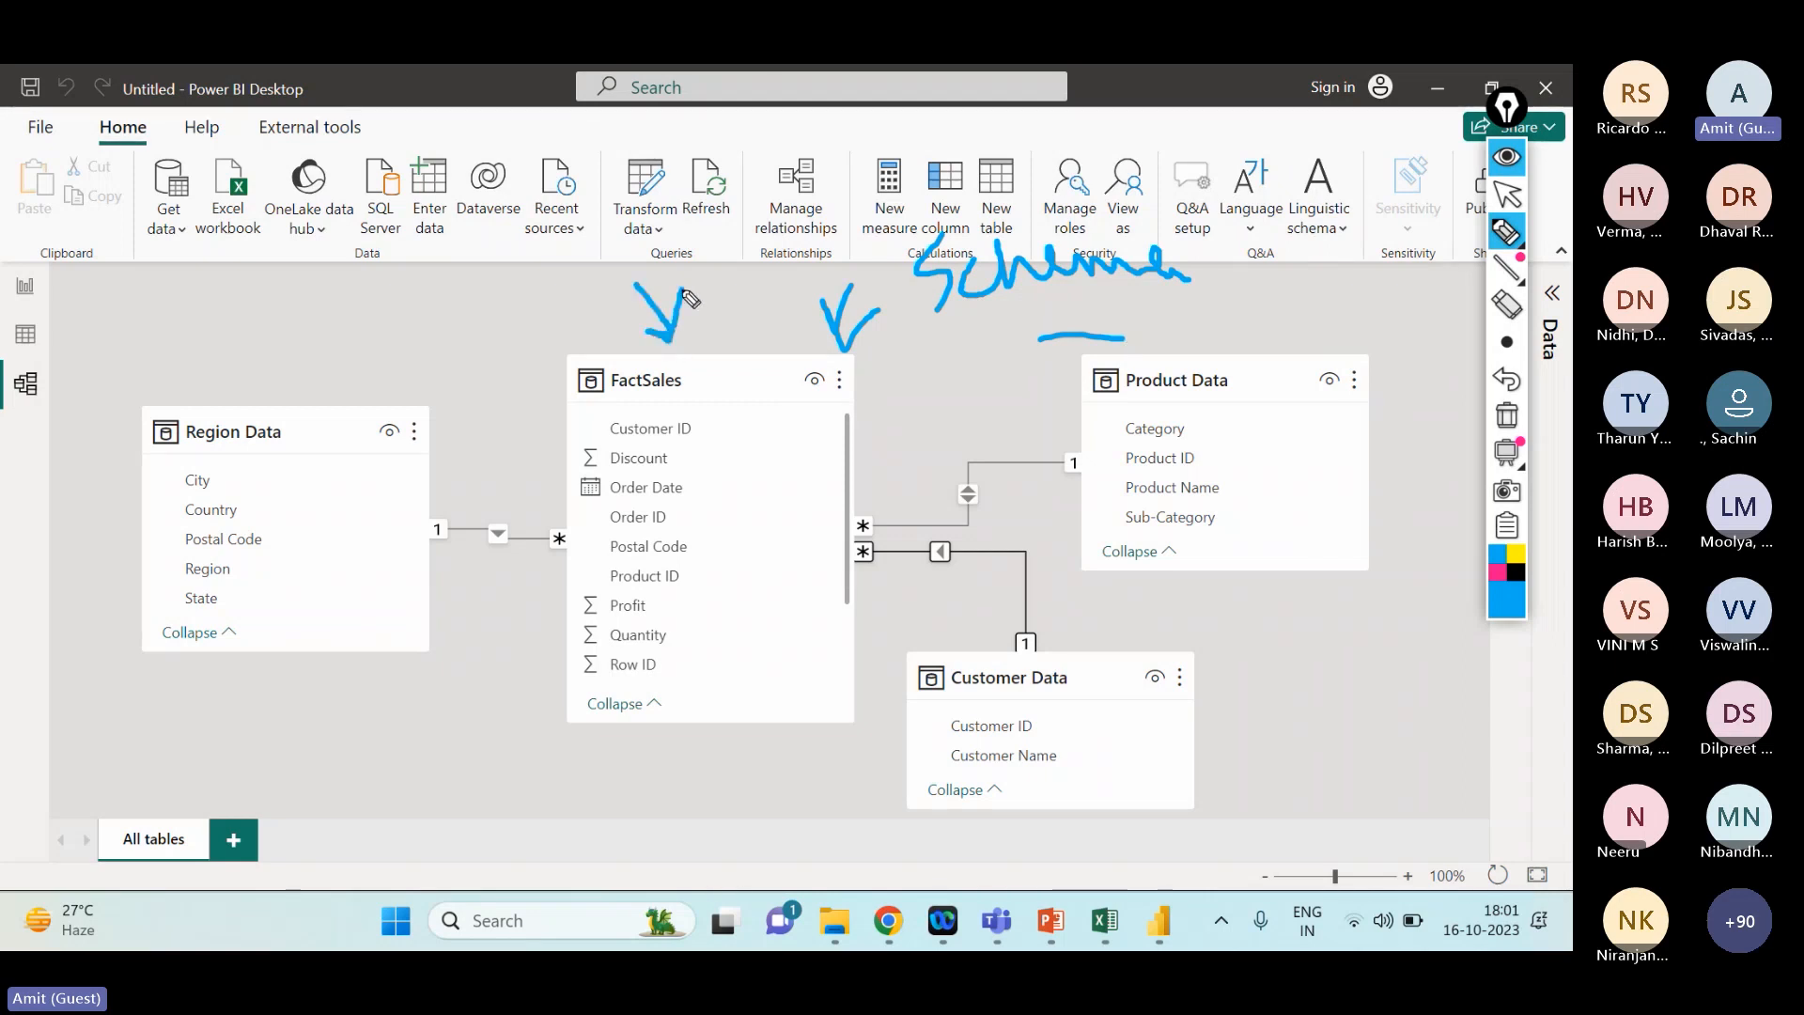
drag(573, 453, 512, 458)
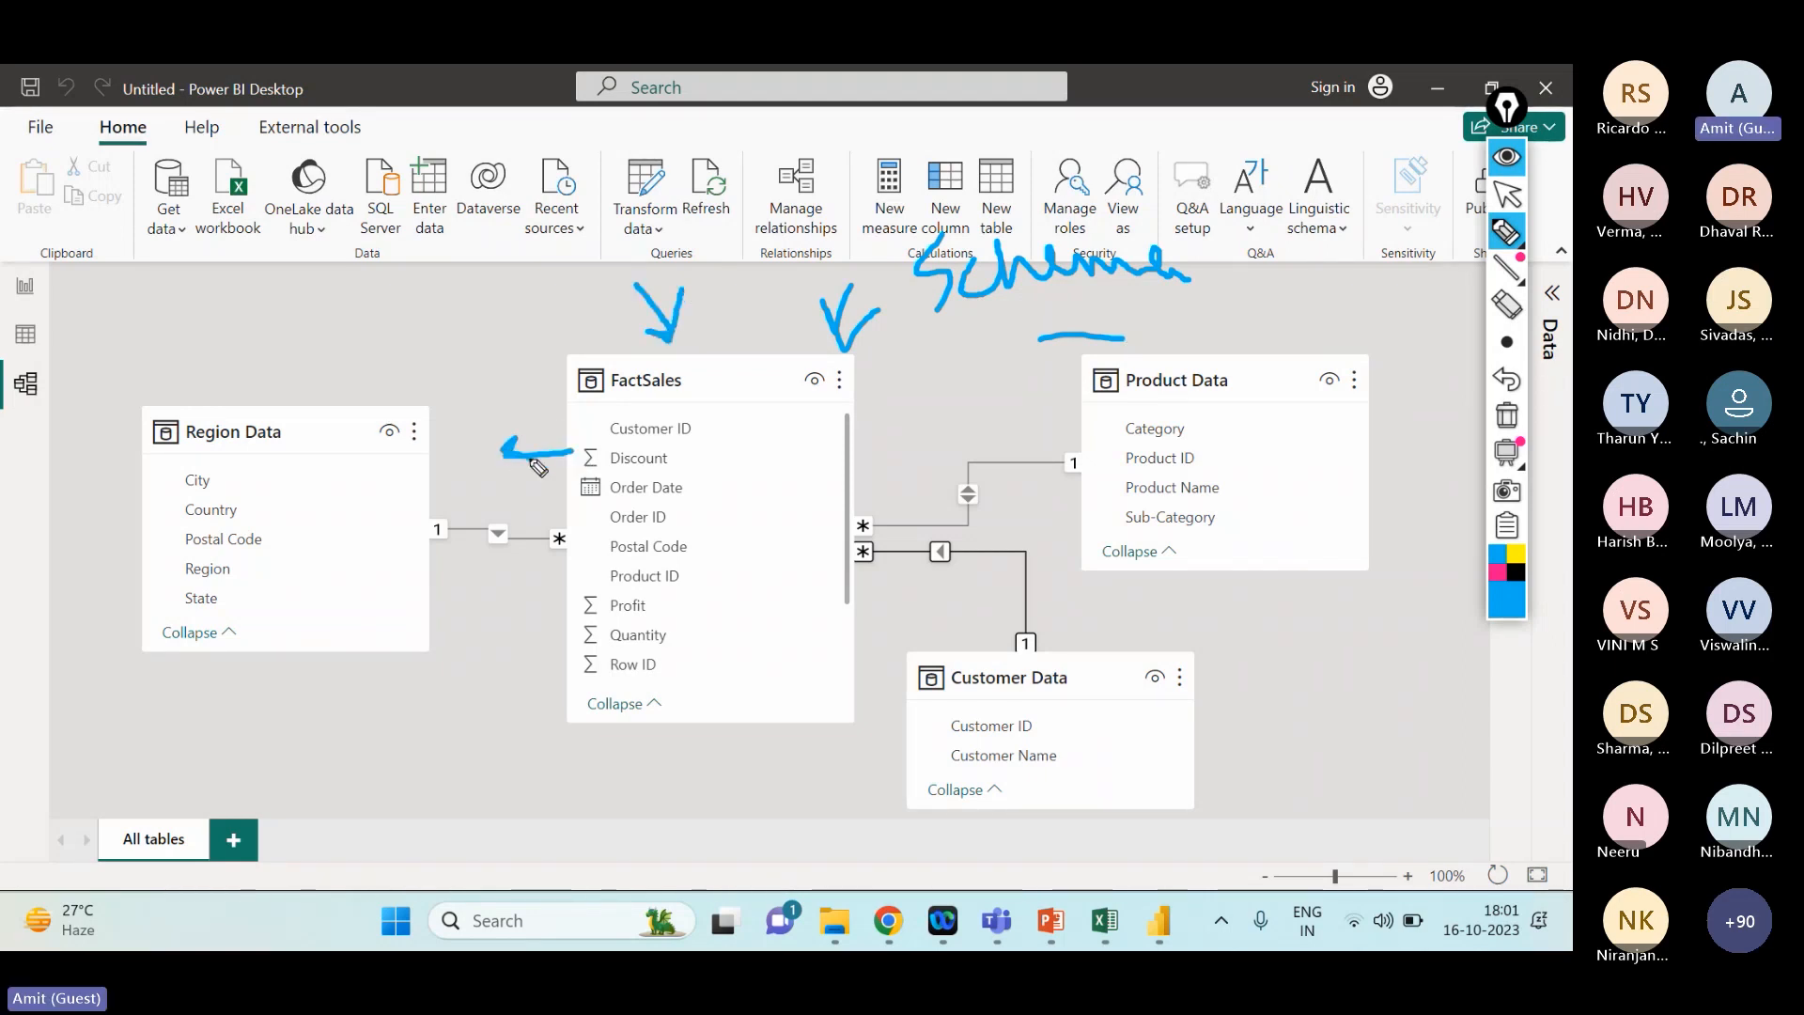
mouse_move(856, 466)
mouse_down()
mouse_move(929, 459)
mouse_move(913, 477)
mouse_up()
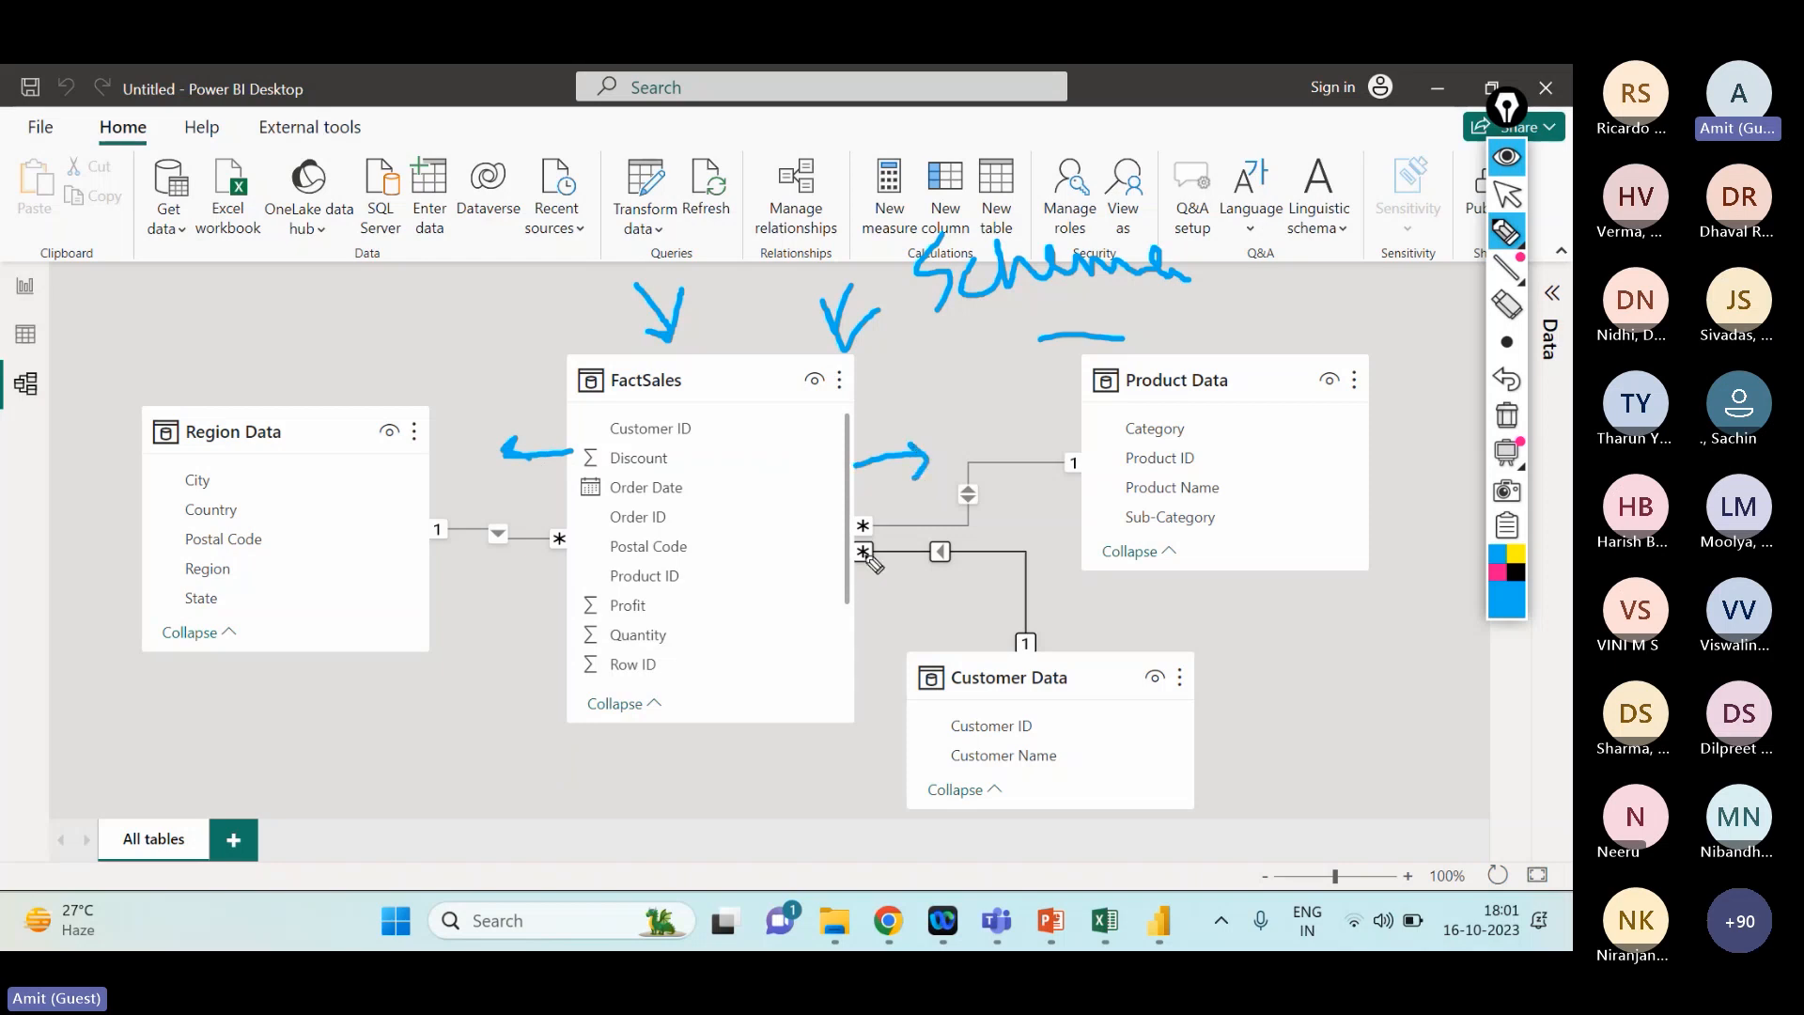
drag(823, 630, 905, 651)
mouse_move(879, 632)
mouse_down()
mouse_move(905, 651)
mouse_move(864, 663)
mouse_up()
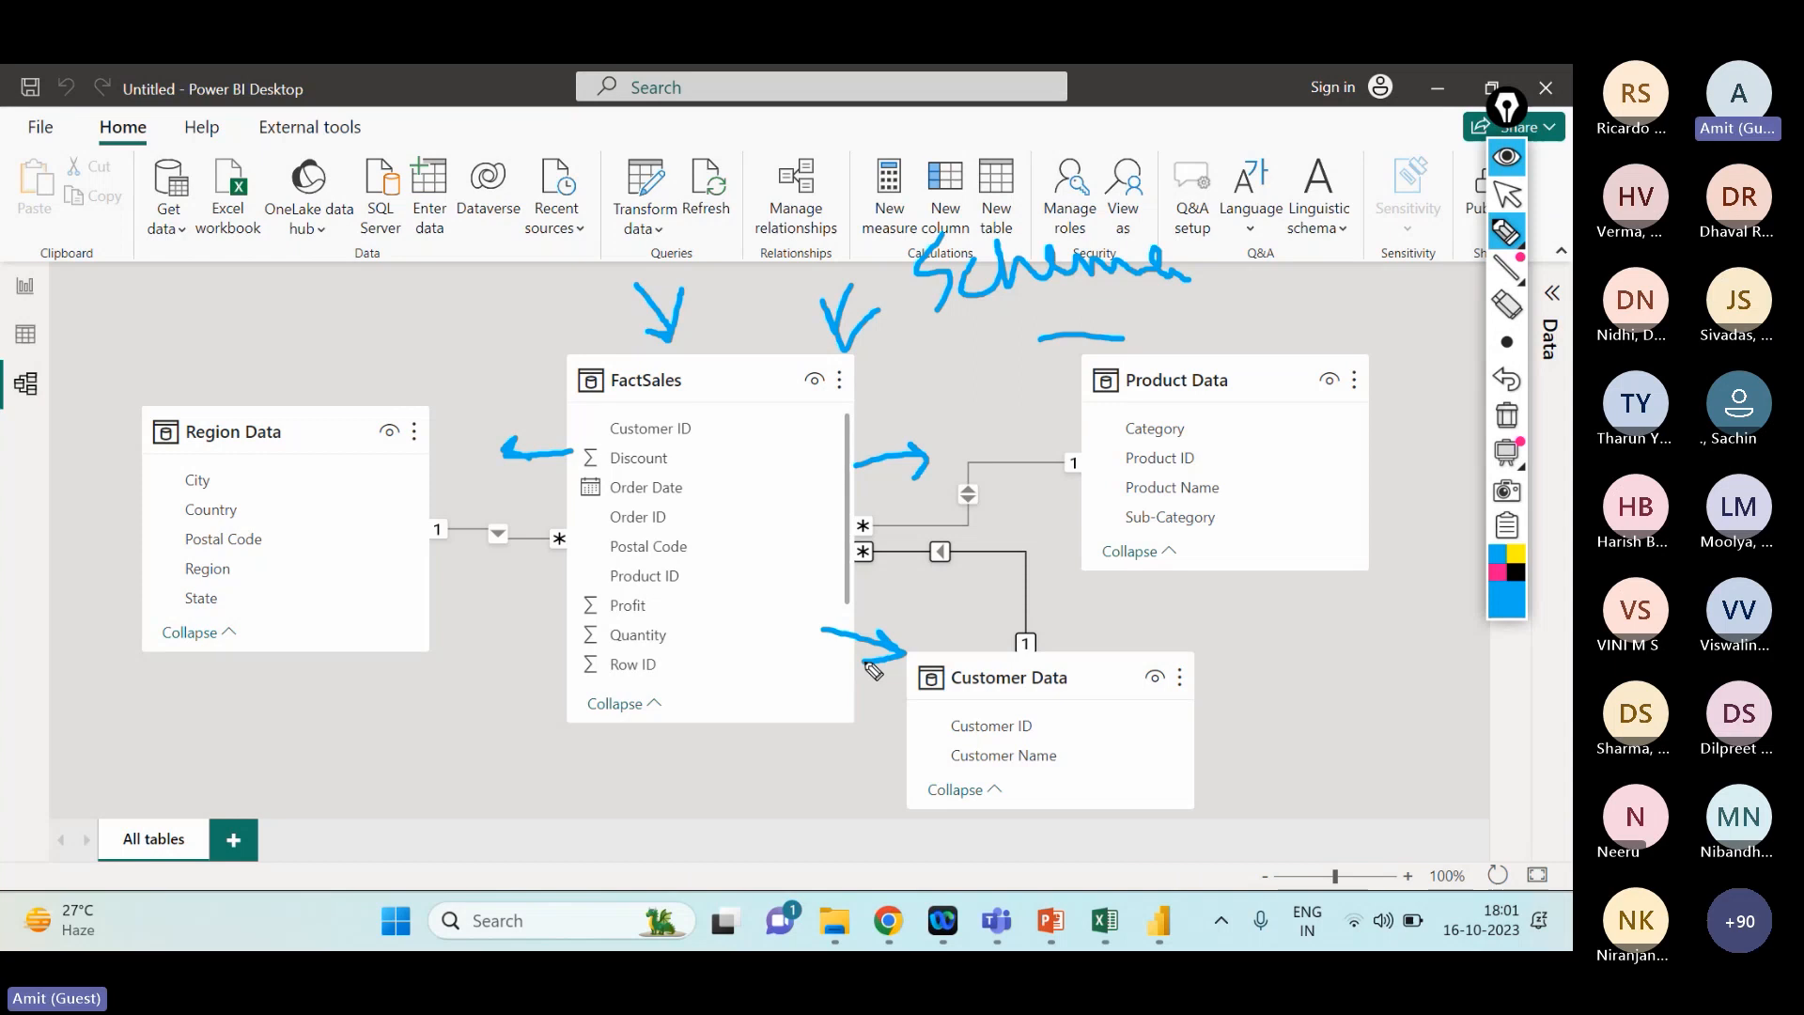
click(1506, 196)
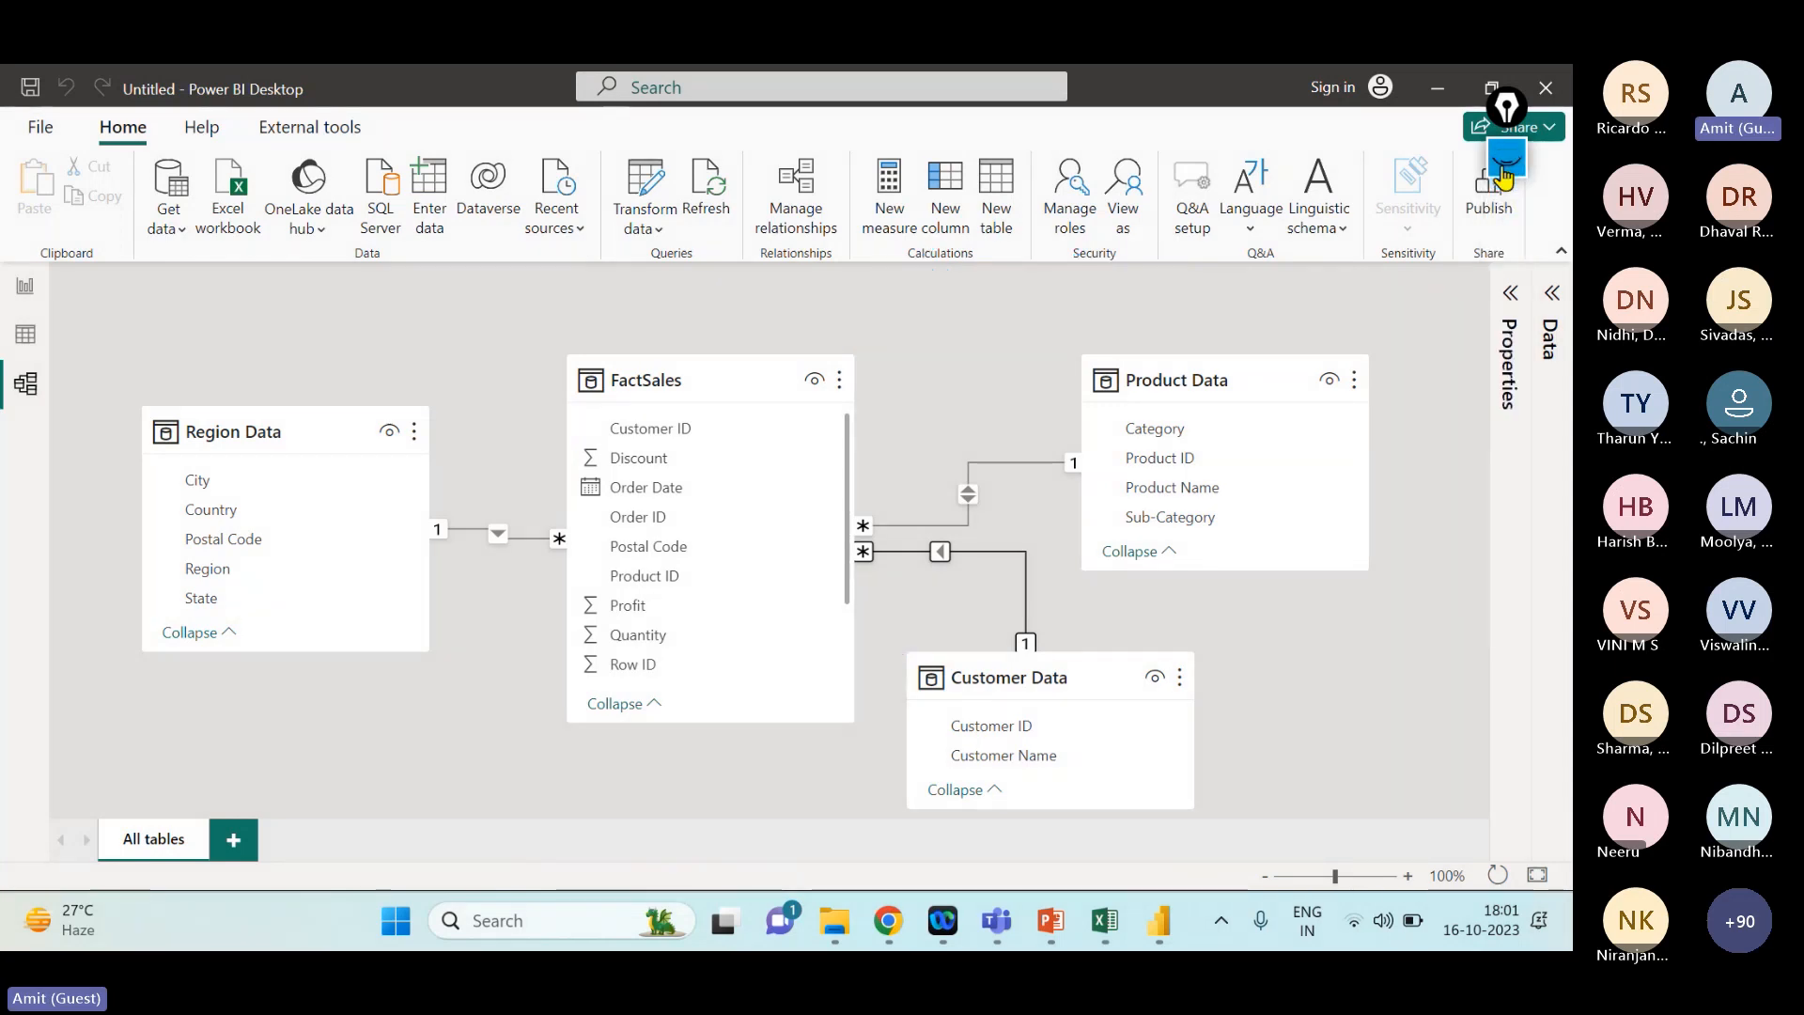
- Start a new blank report and dismiss the start screen
click(42, 127)
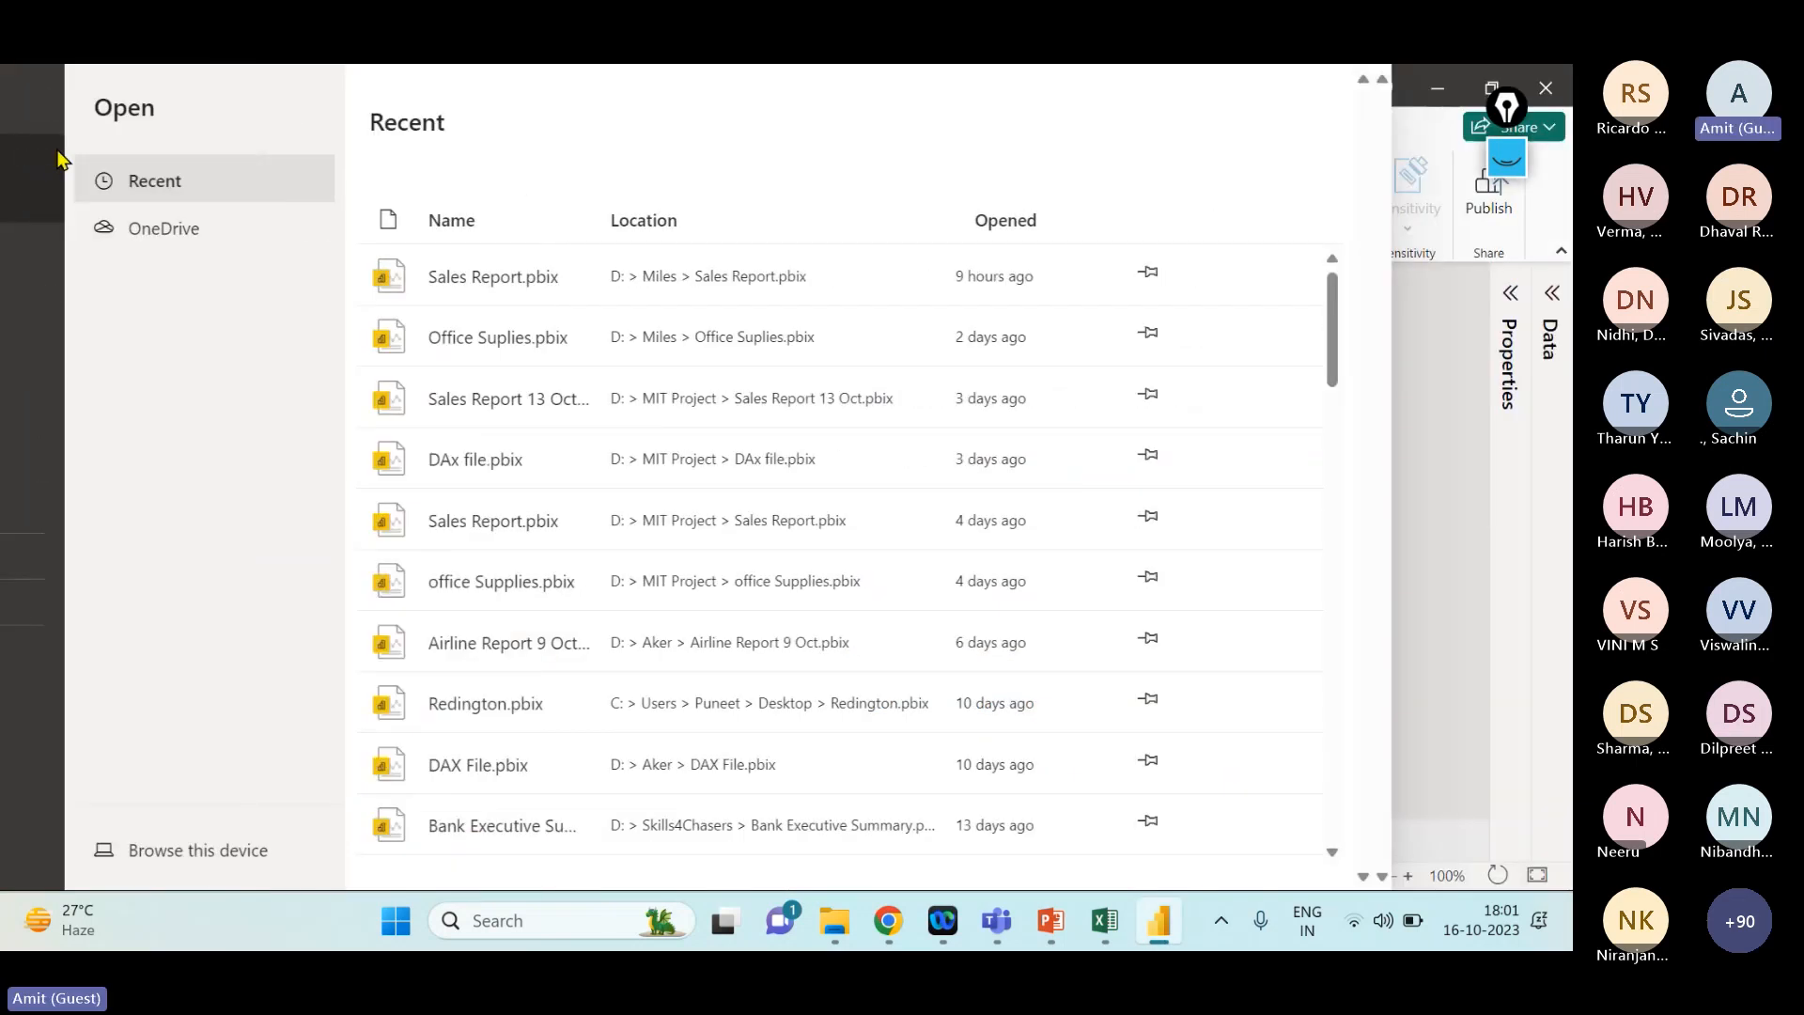
key(Escape)
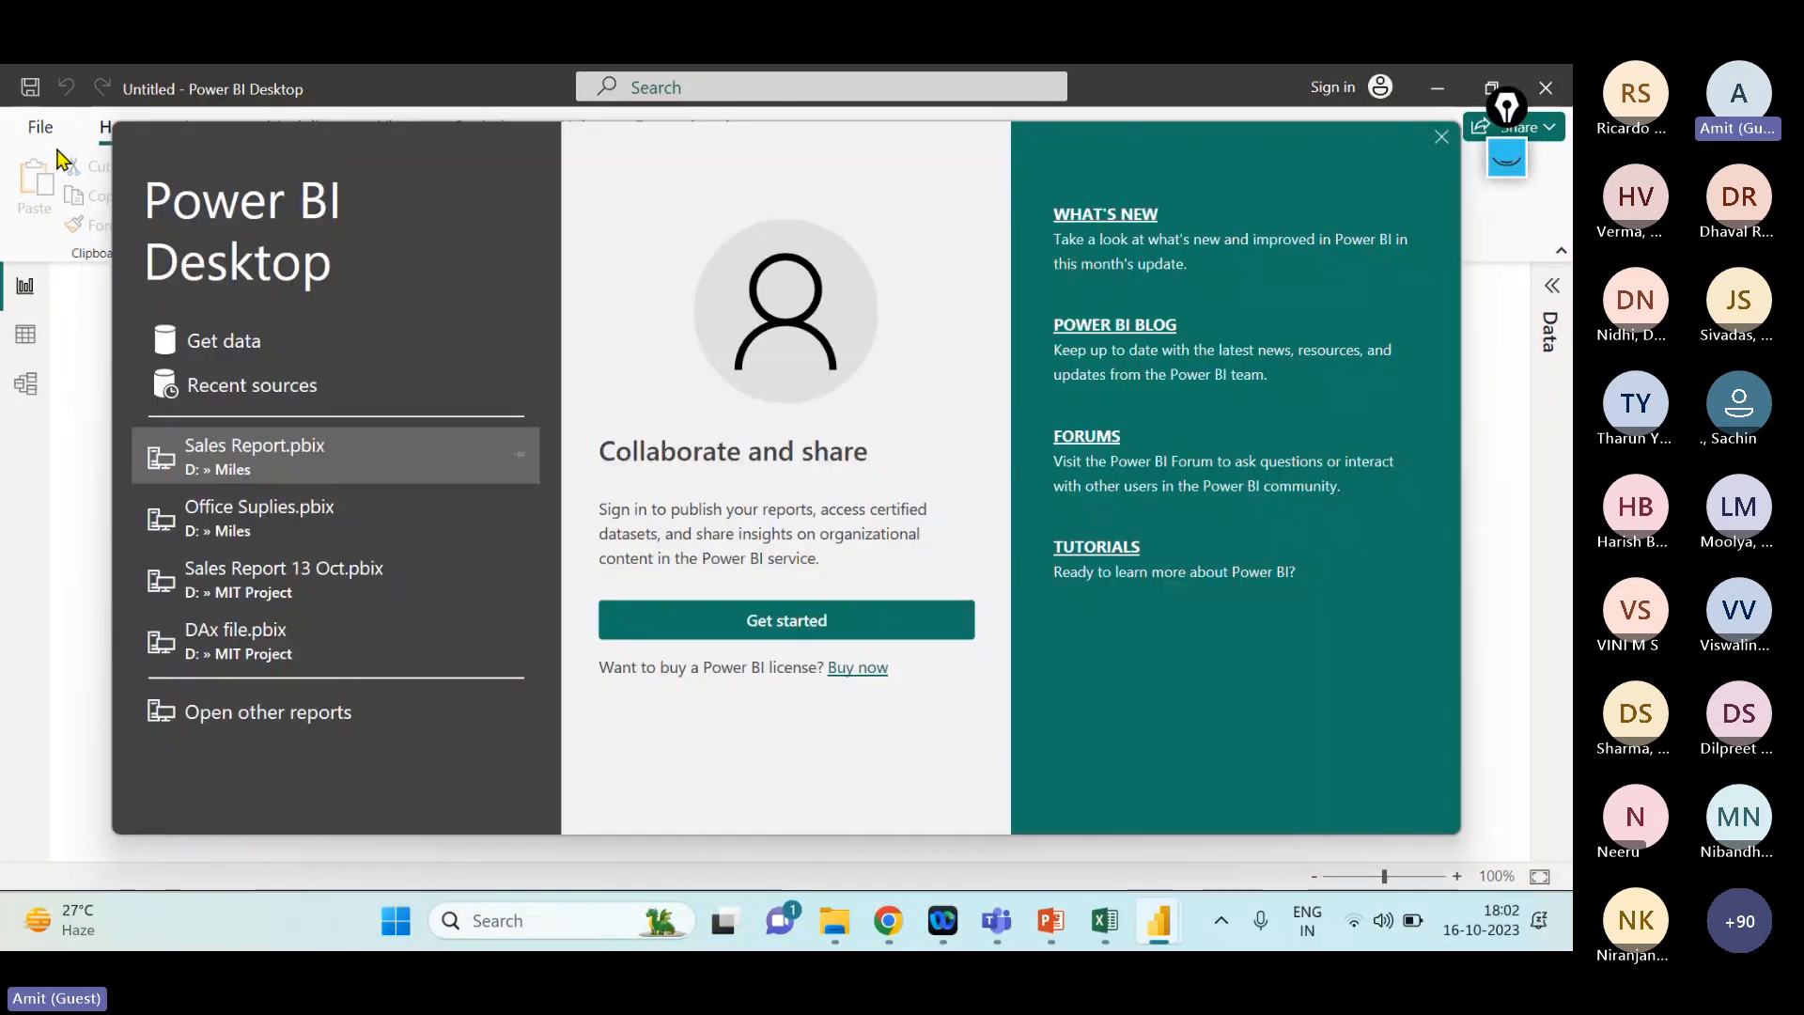
click(1441, 137)
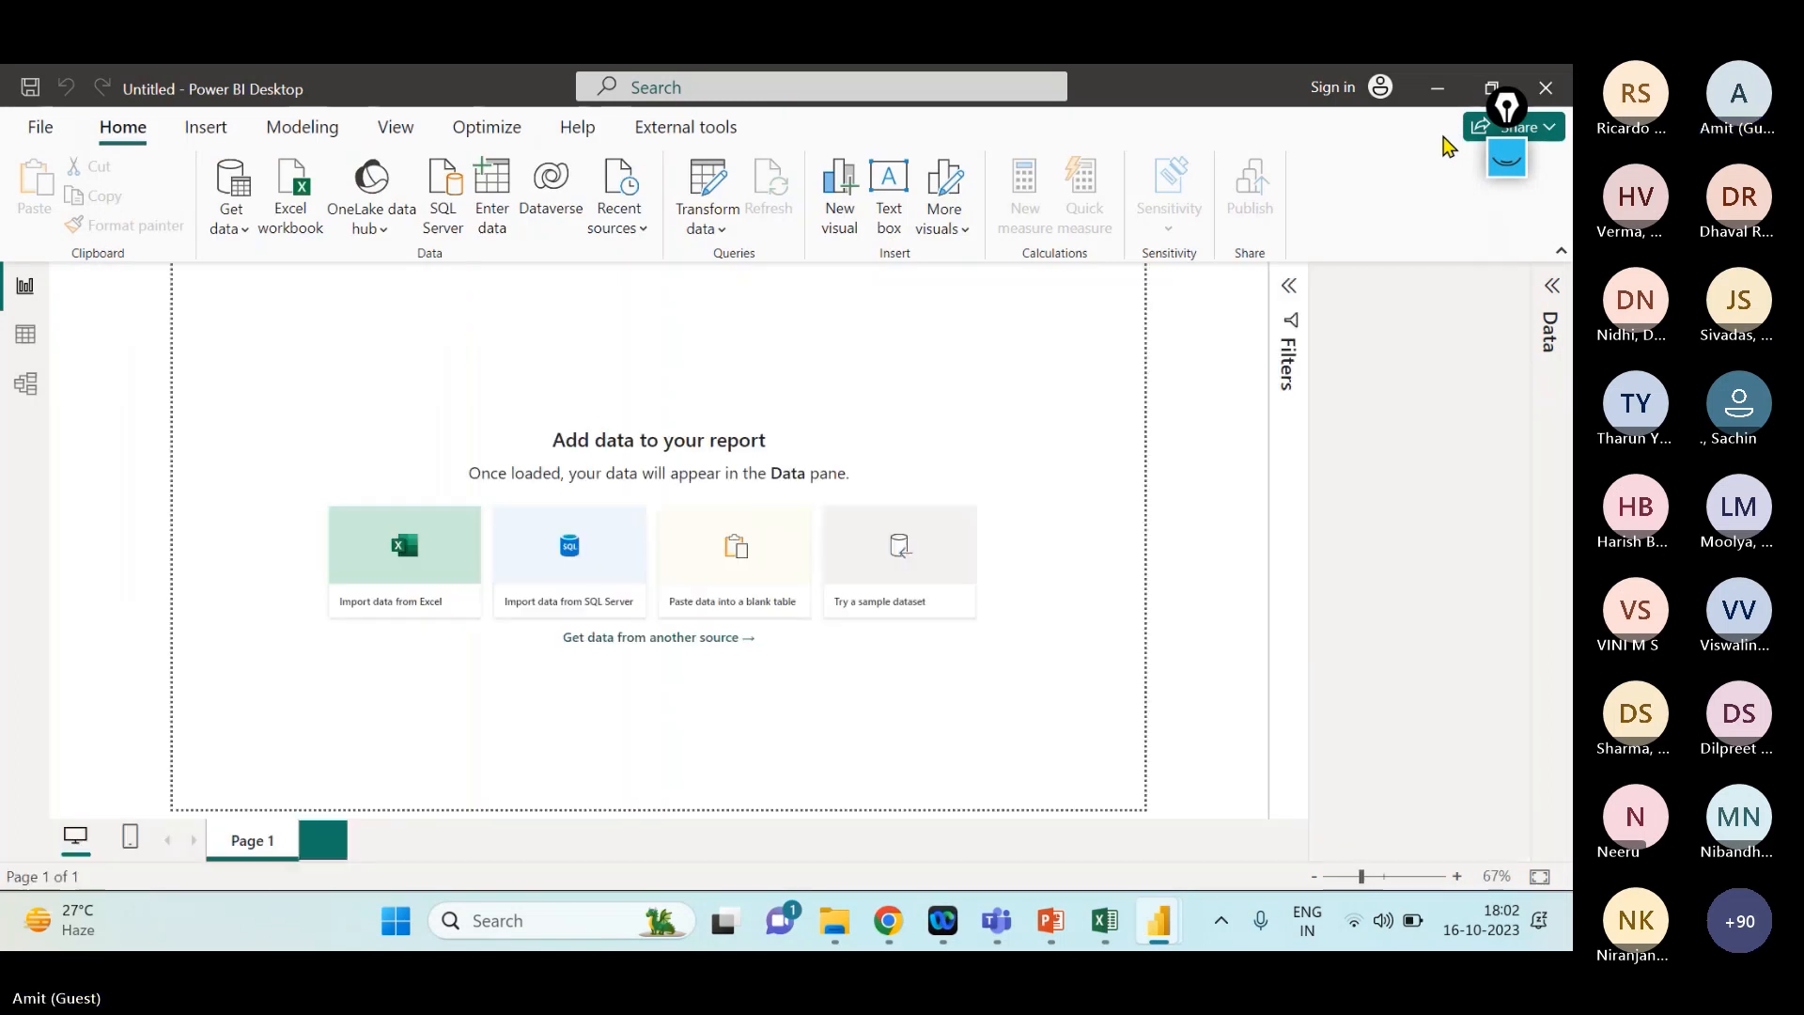
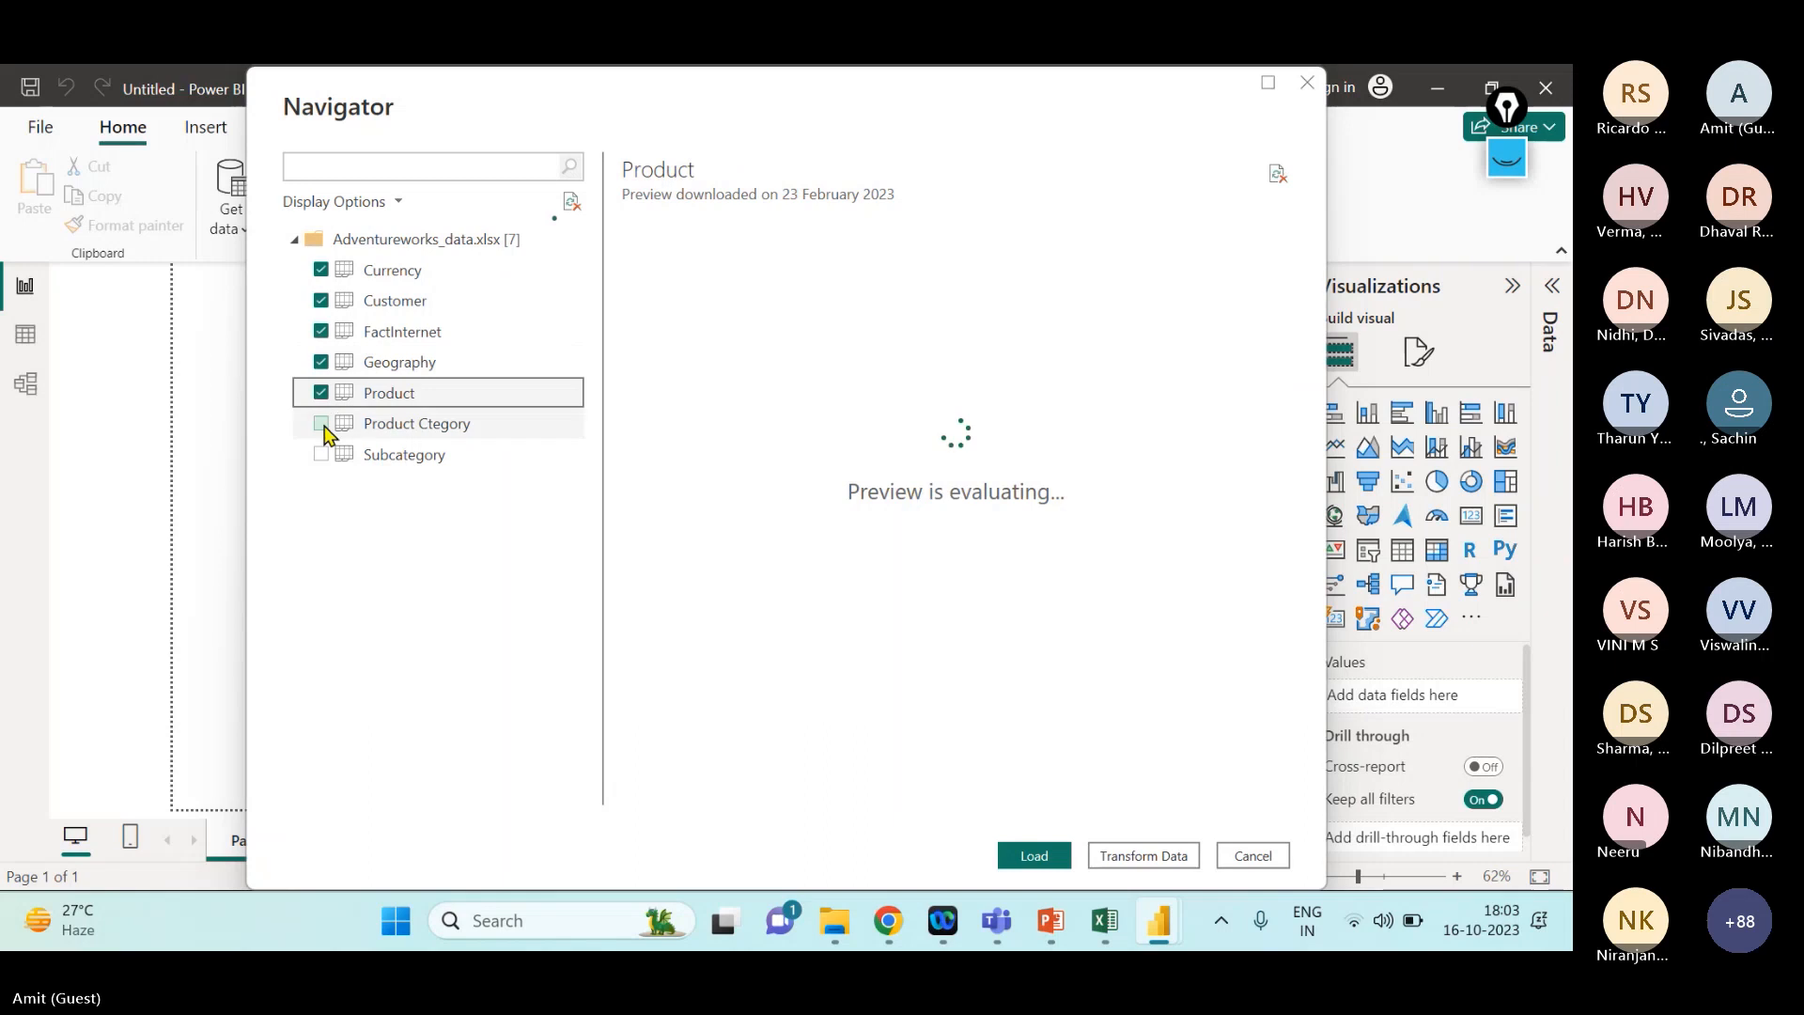
- Include the Subcategory table in the selection and load all selected tables from Adventureworks_data.xlsx
click(321, 454)
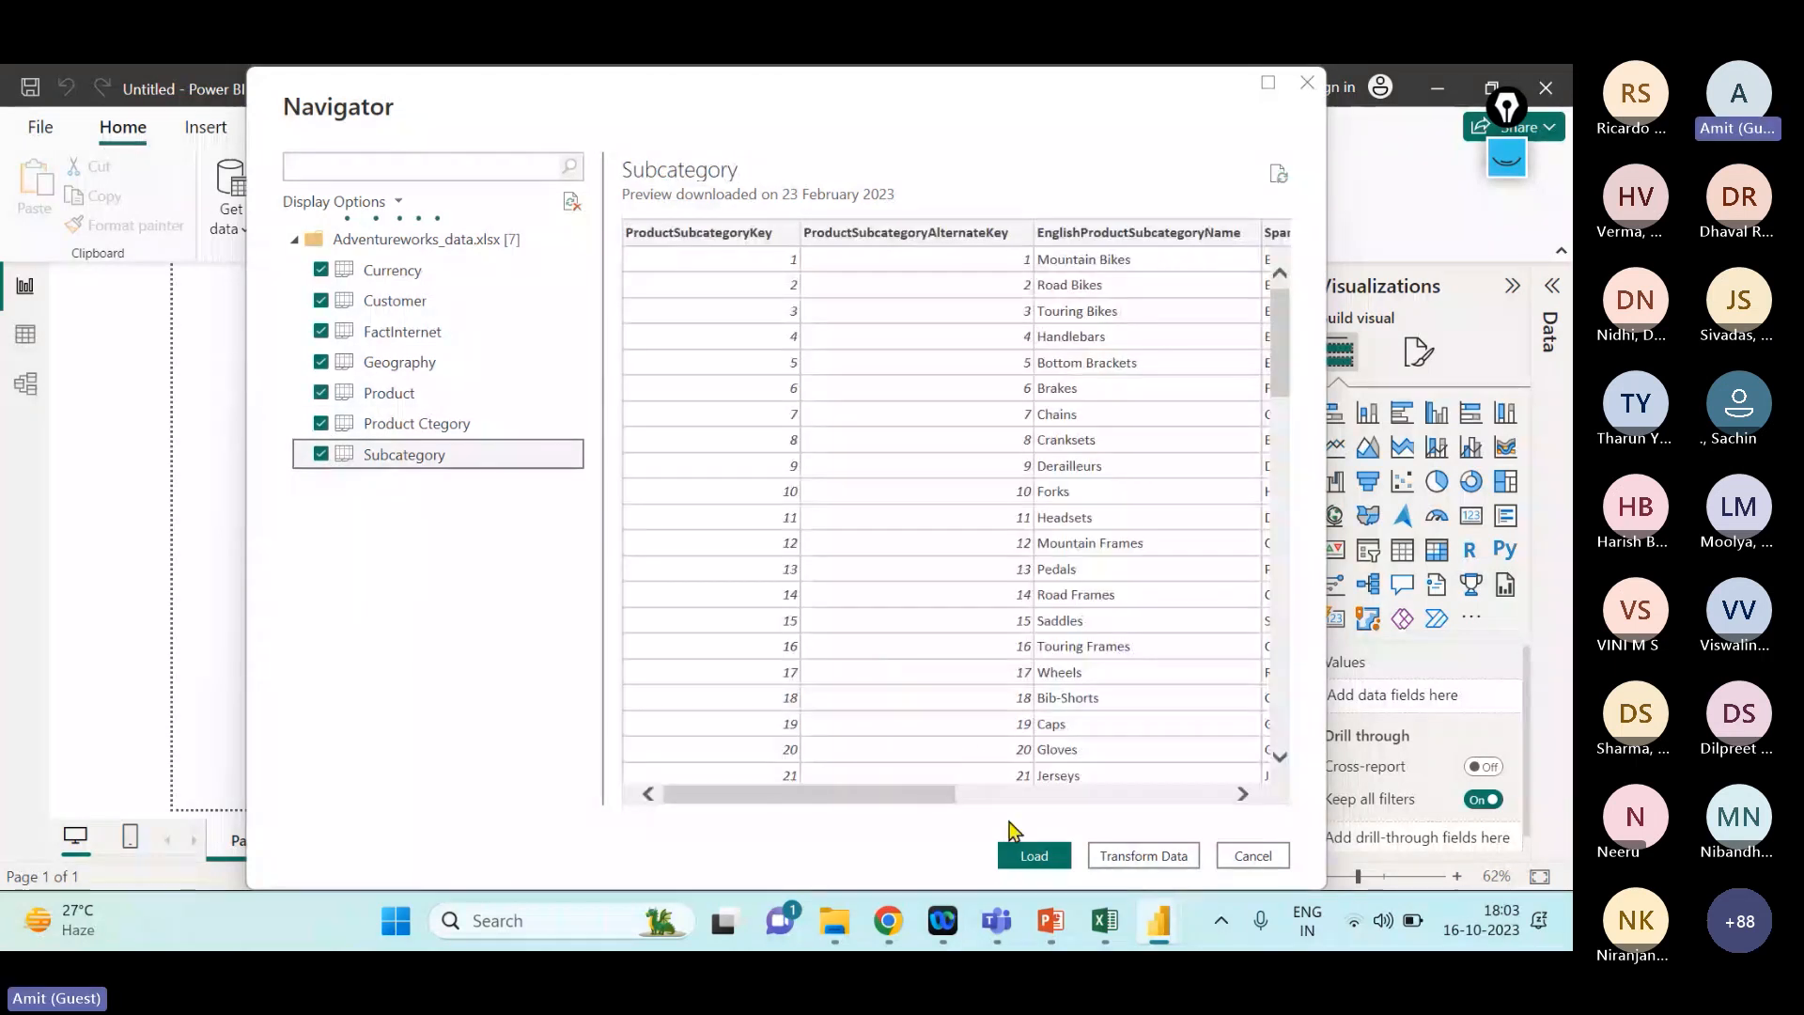
click(1031, 855)
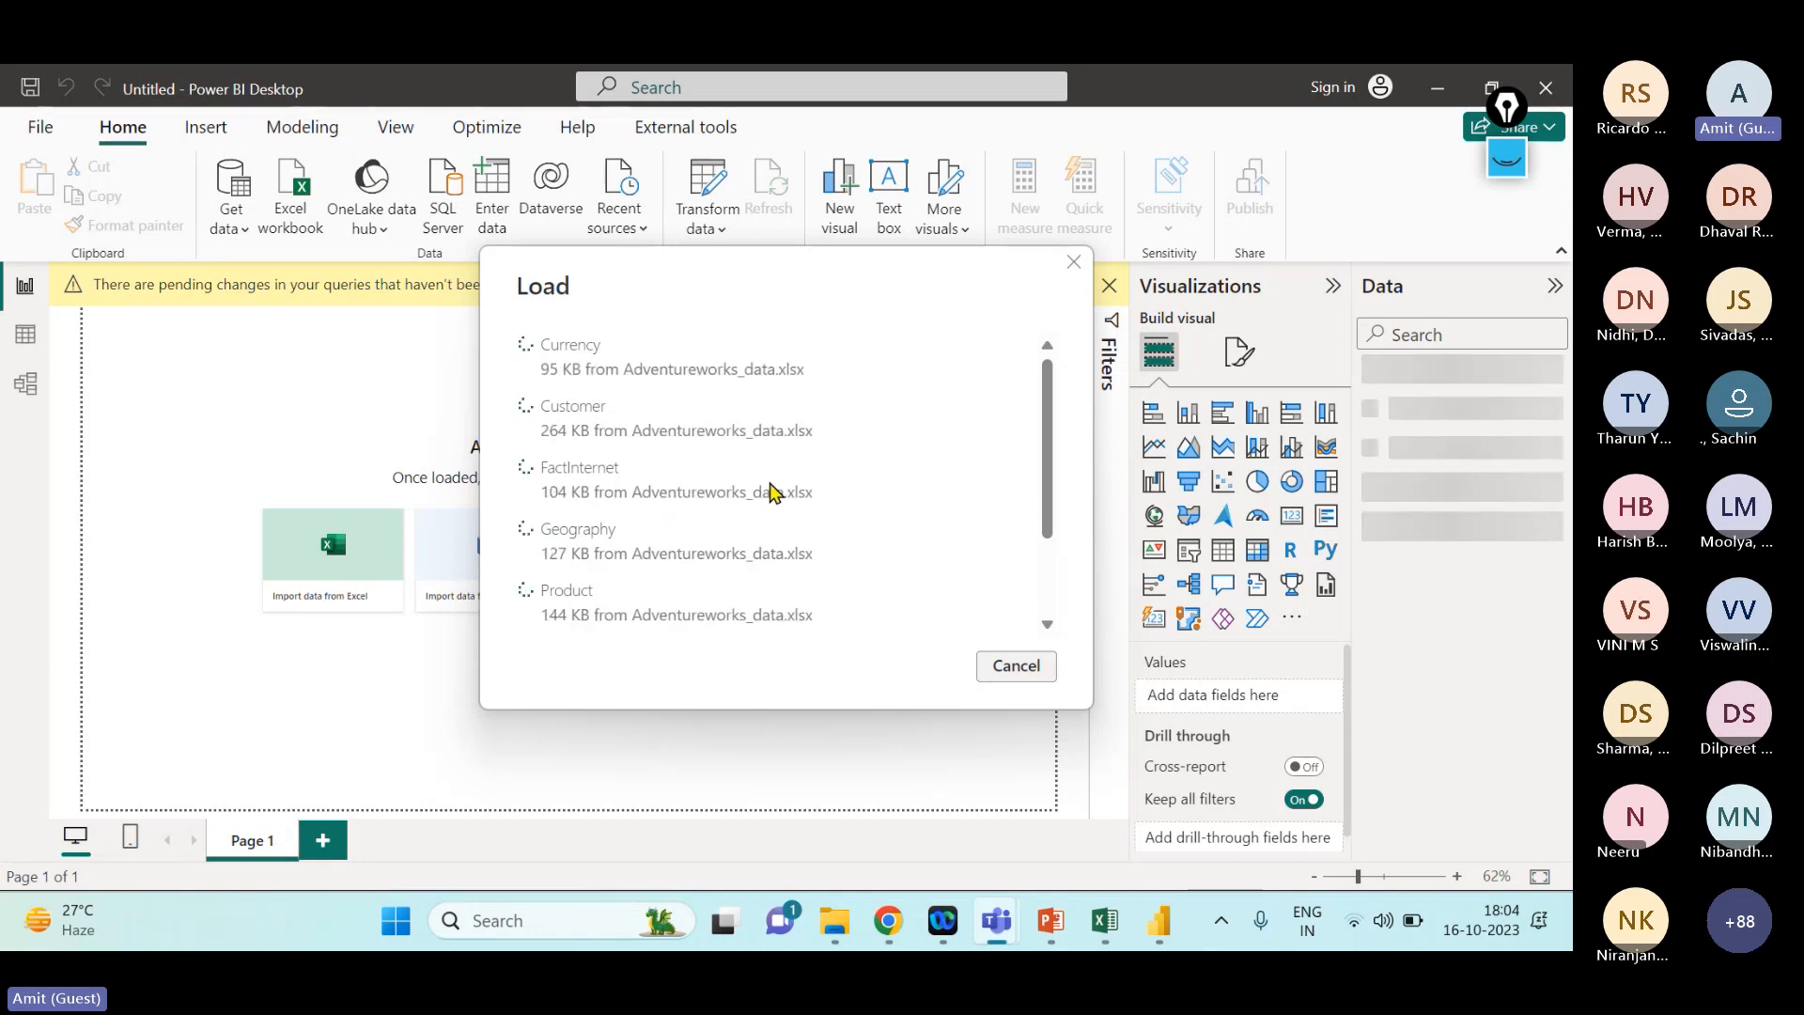
- Open the loaded data in Power Query Editor and remove the blank rows from the Currency query
click(707, 228)
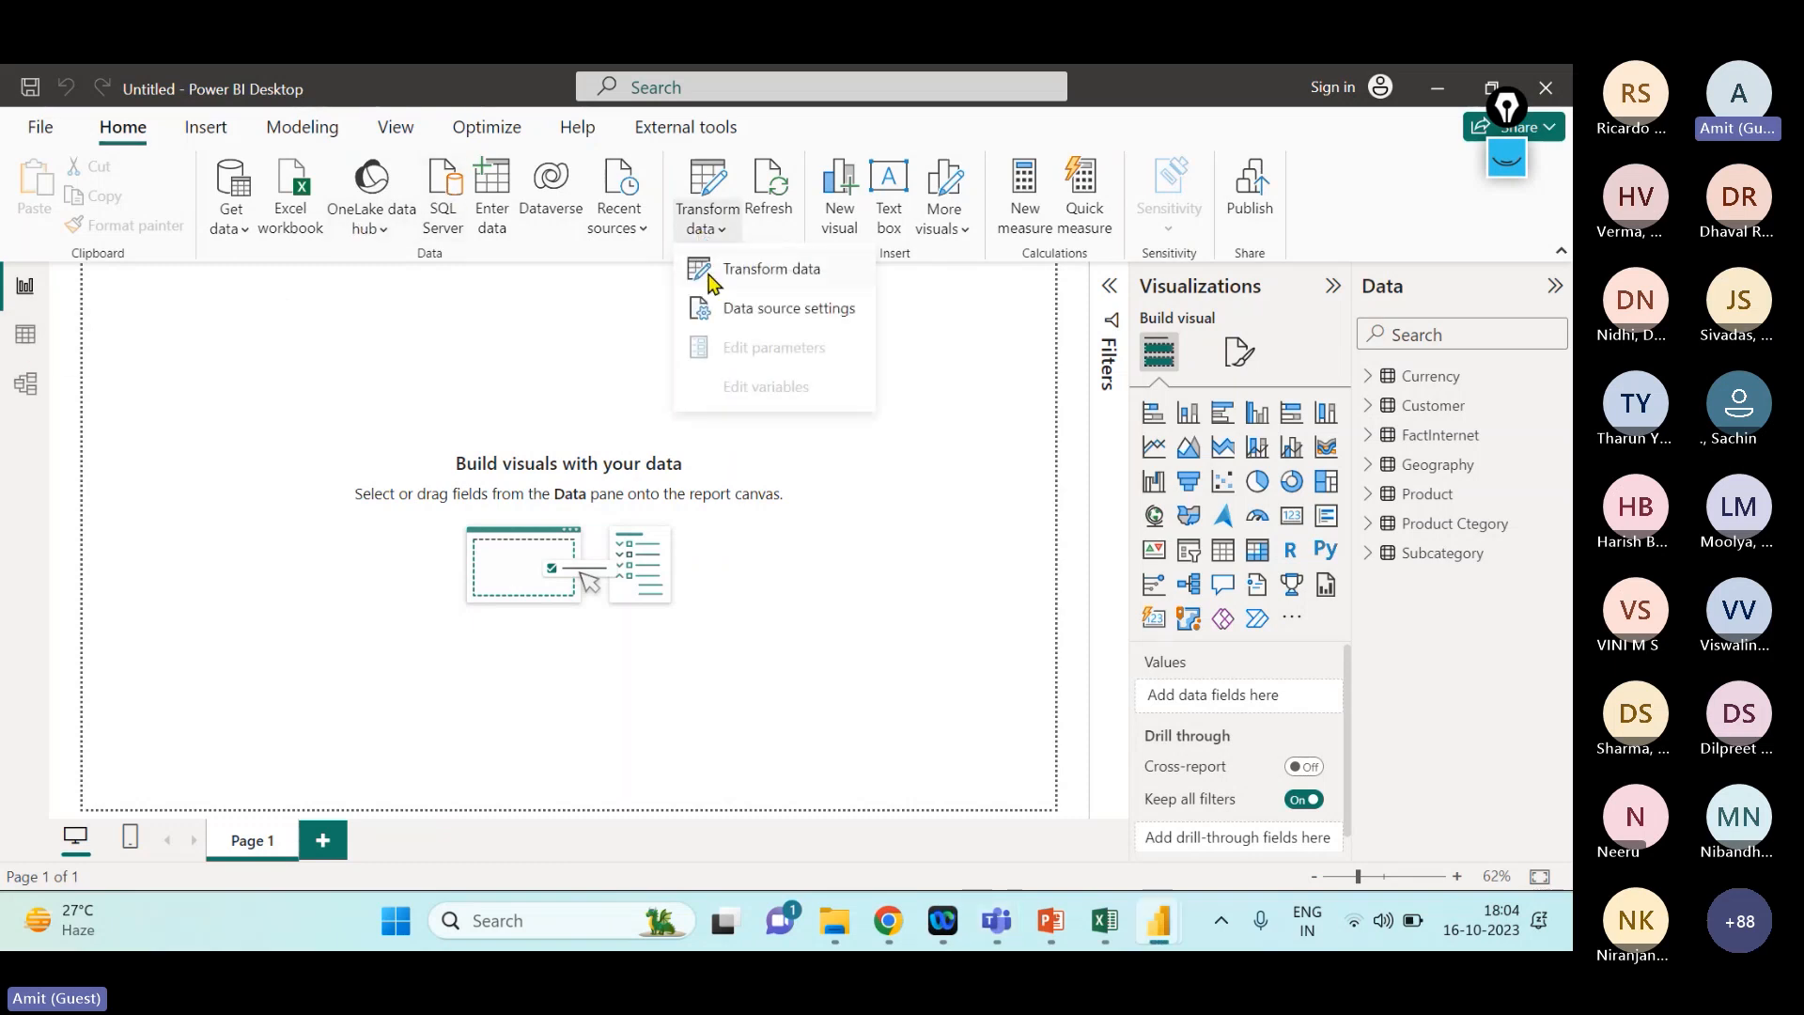
click(713, 279)
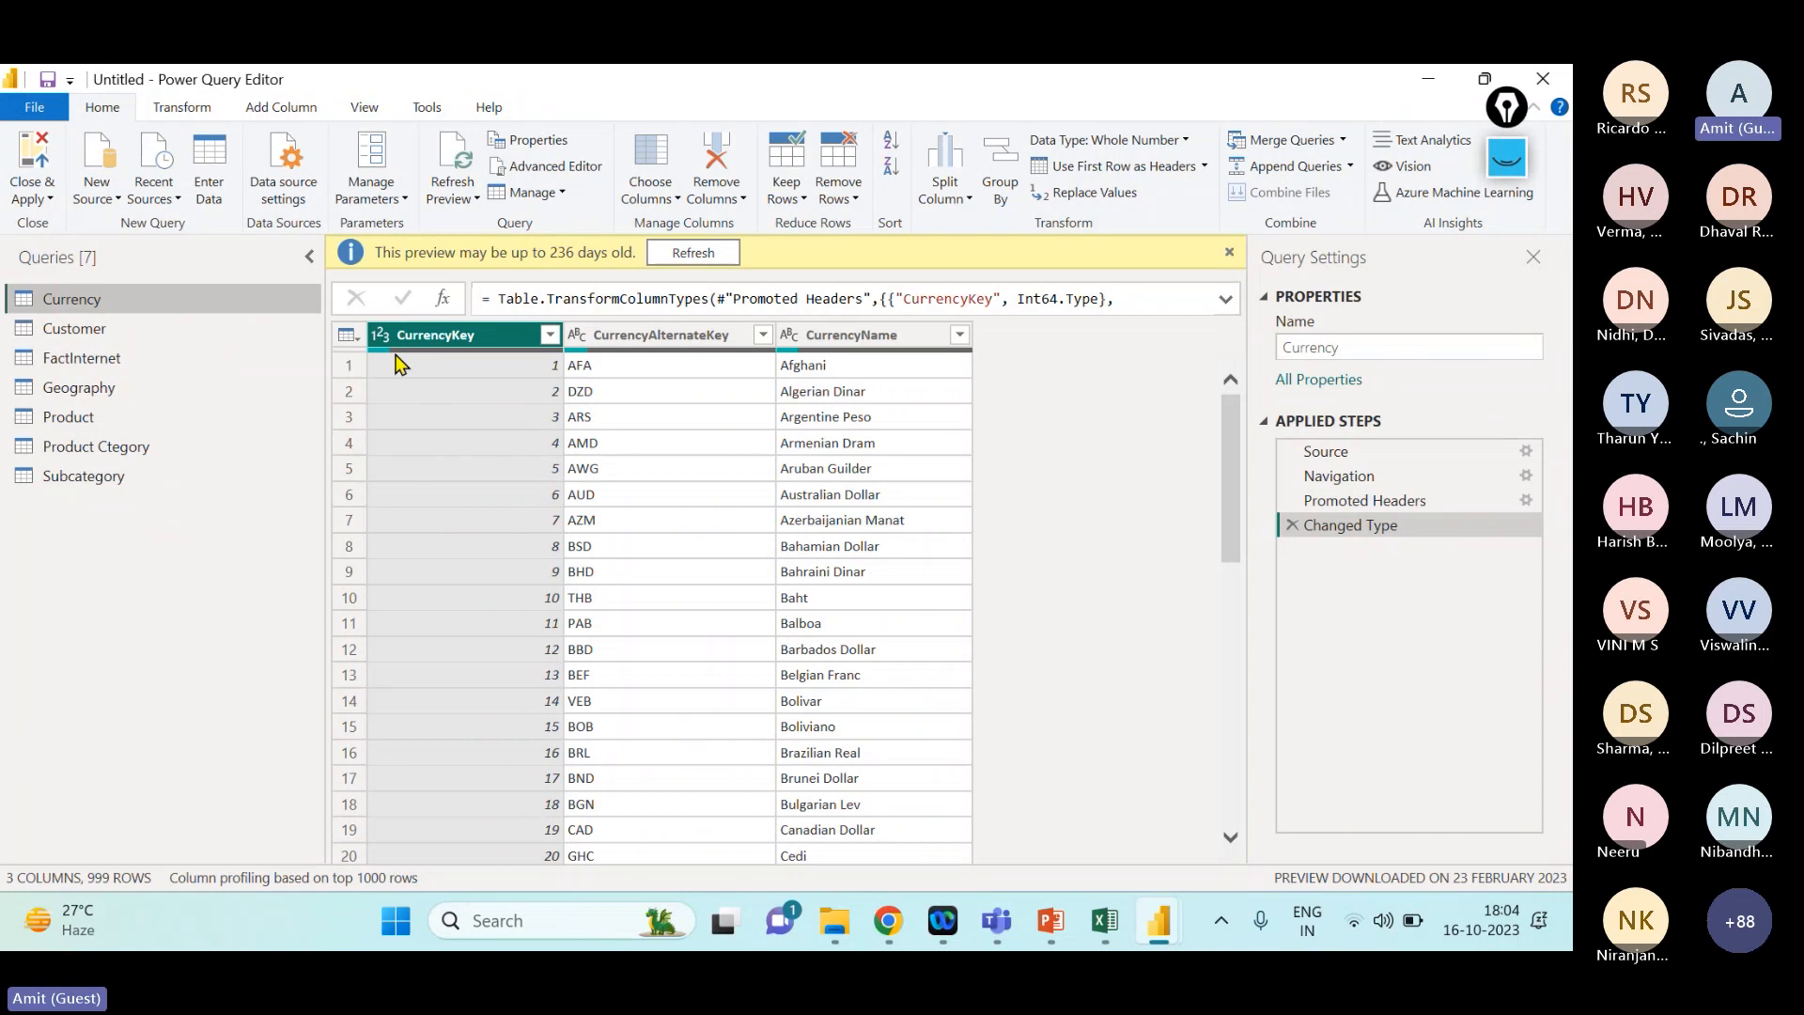
click(857, 198)
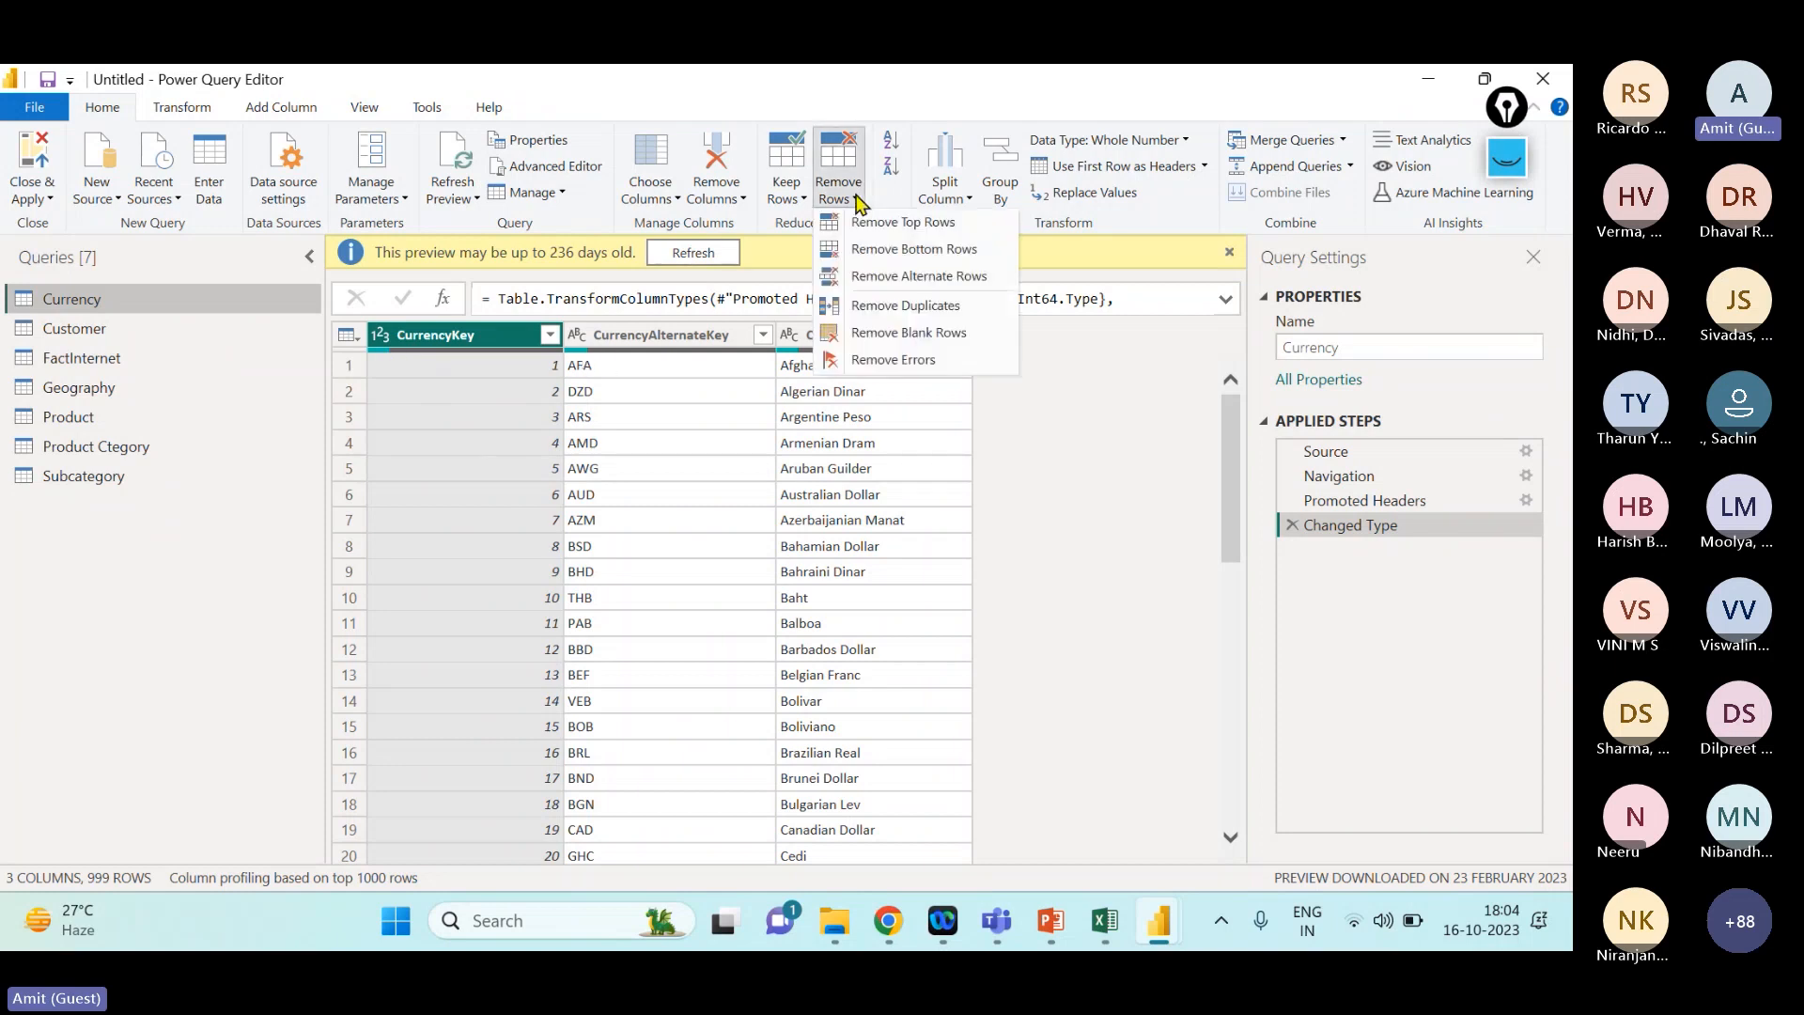
click(876, 334)
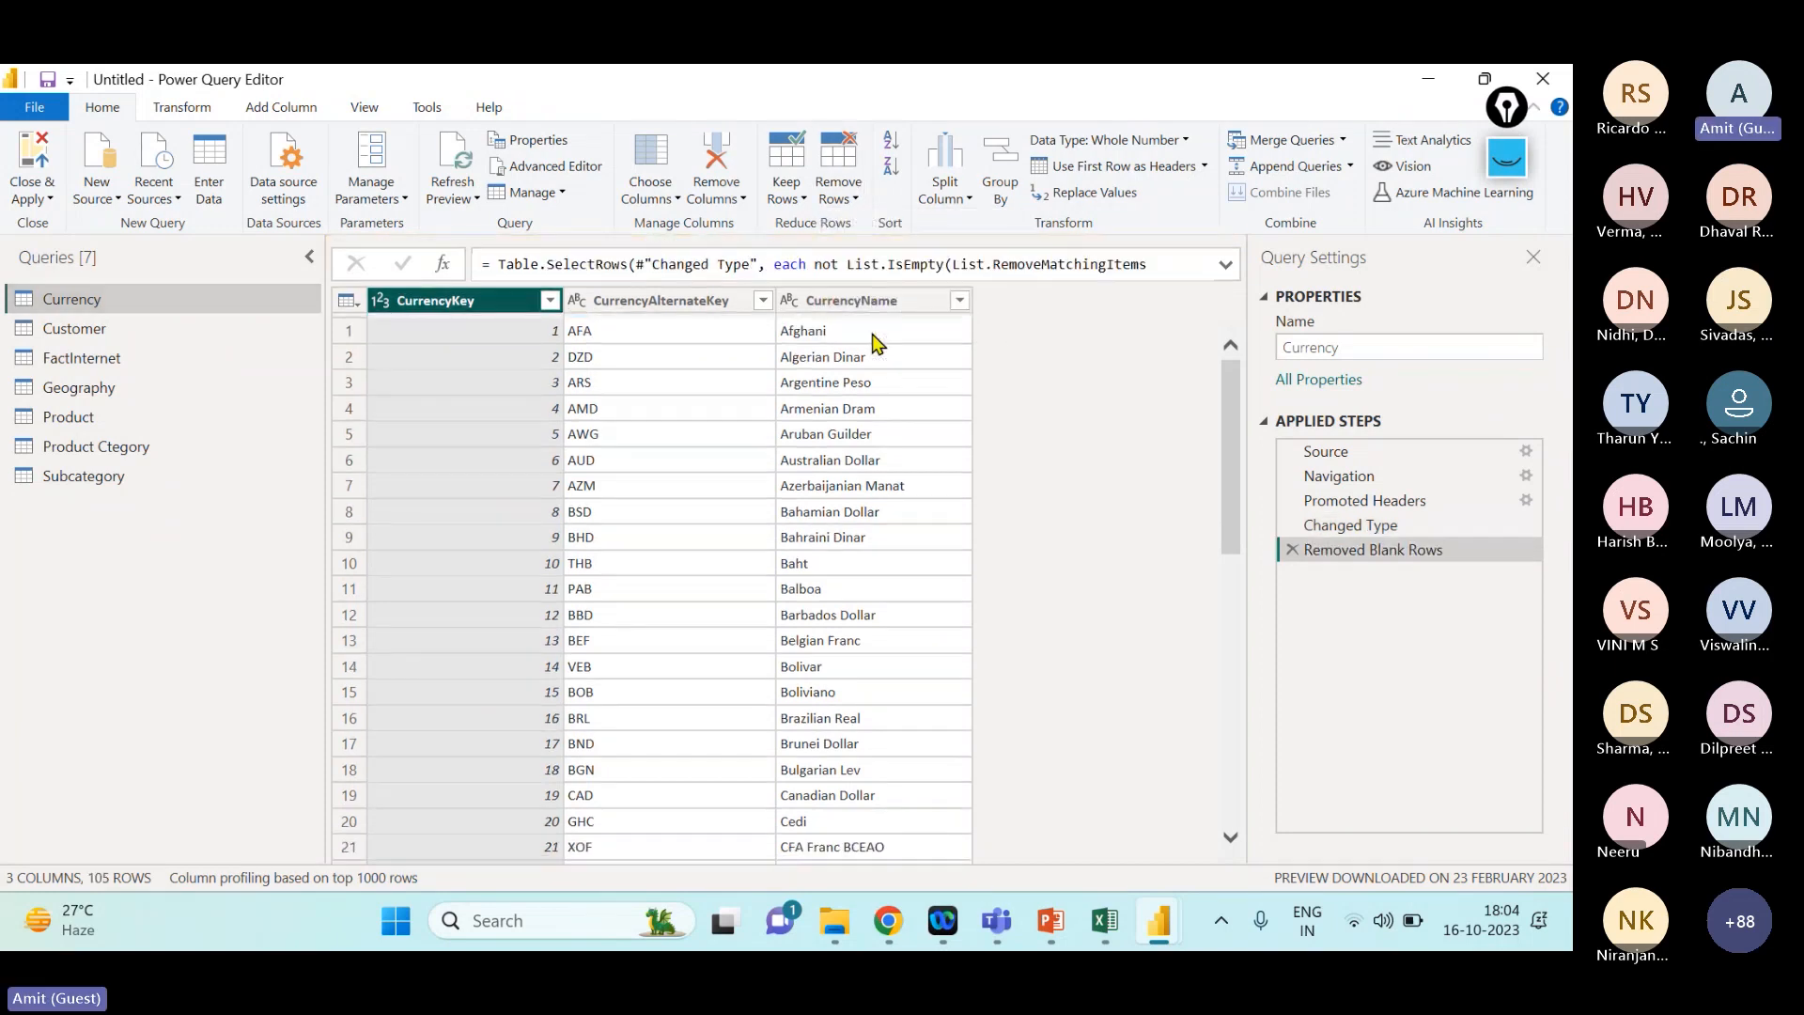
- Remove the blank rows from the Customer query
click(214, 326)
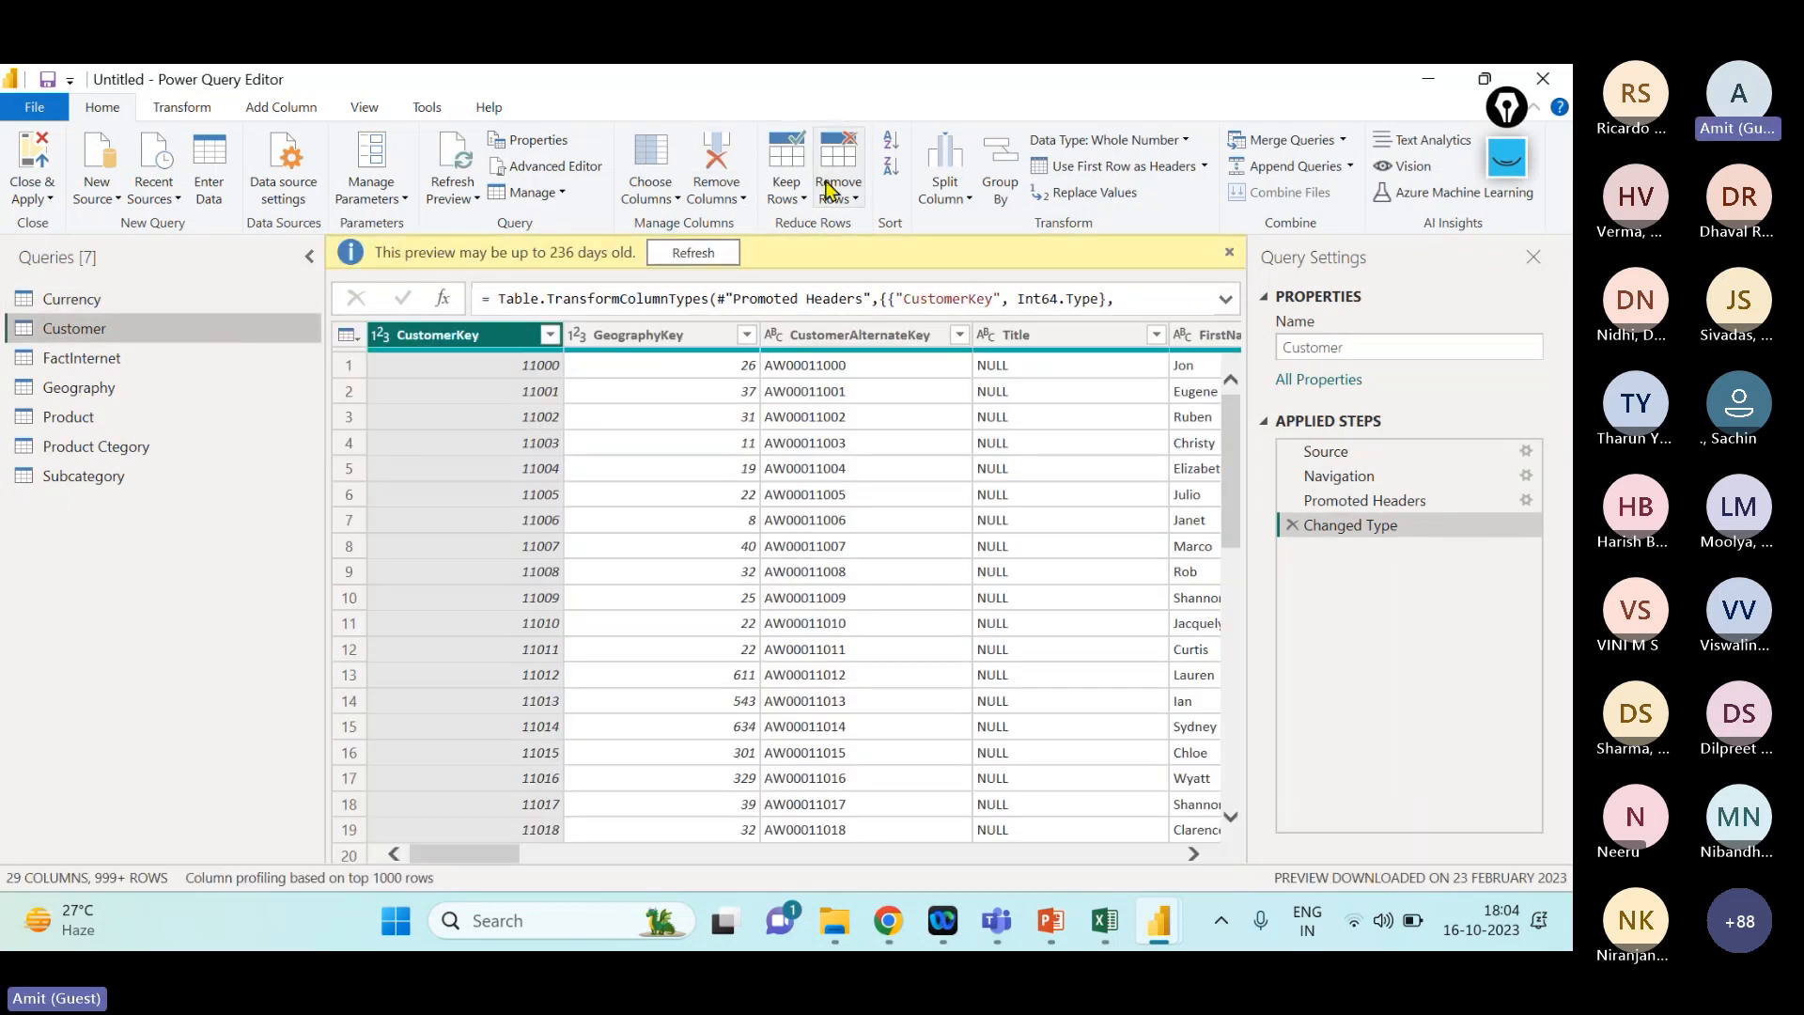
click(831, 190)
click(876, 334)
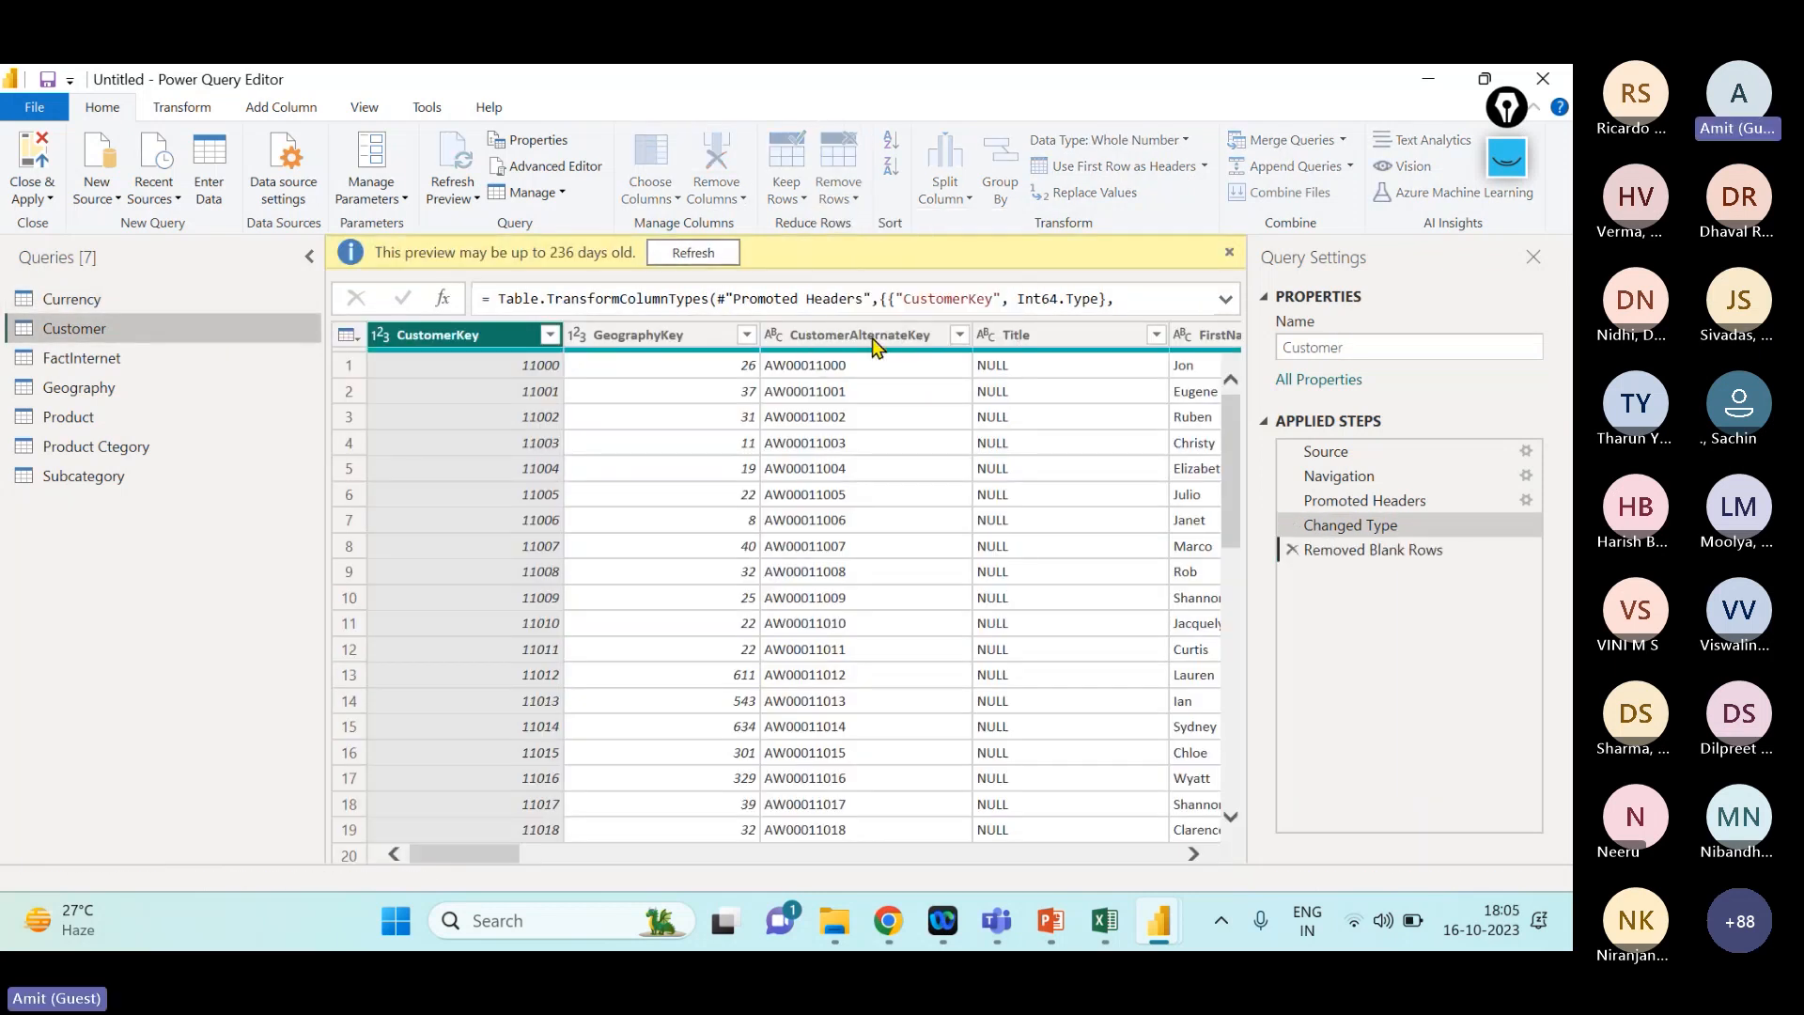
- Remove the blank rows from the FactInternet query and from the Geography query
click(85, 363)
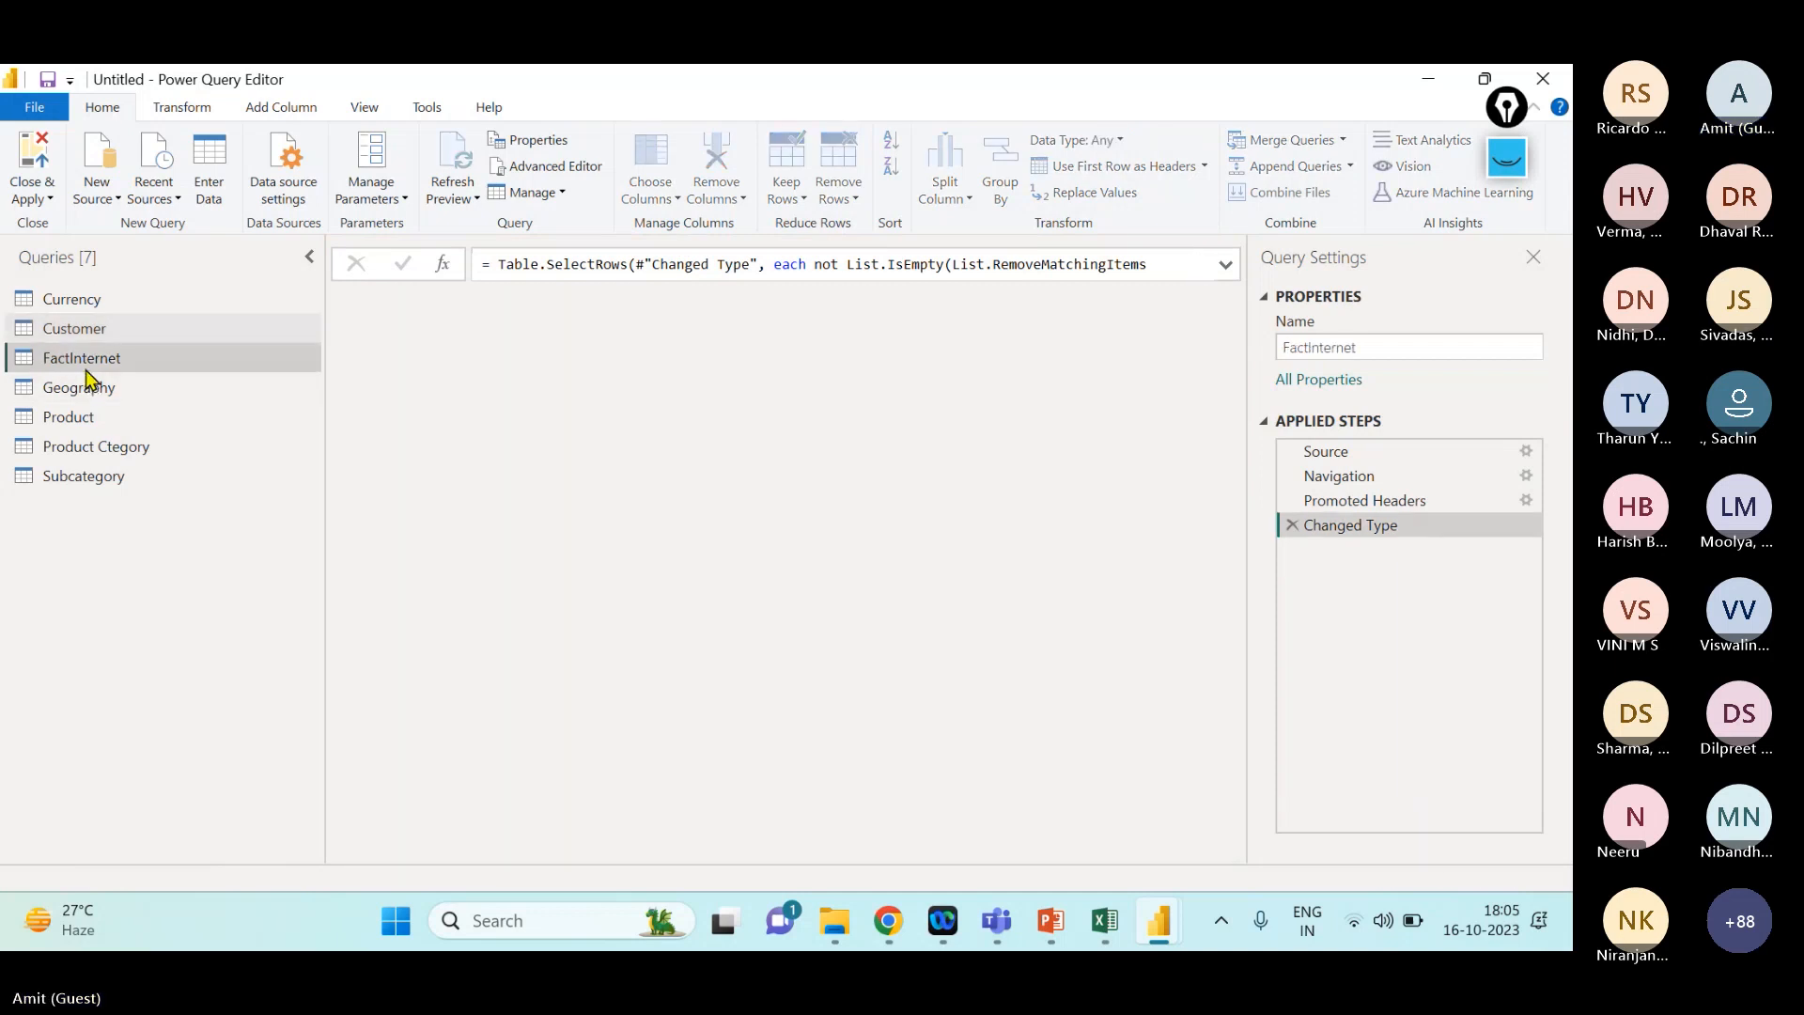
click(834, 191)
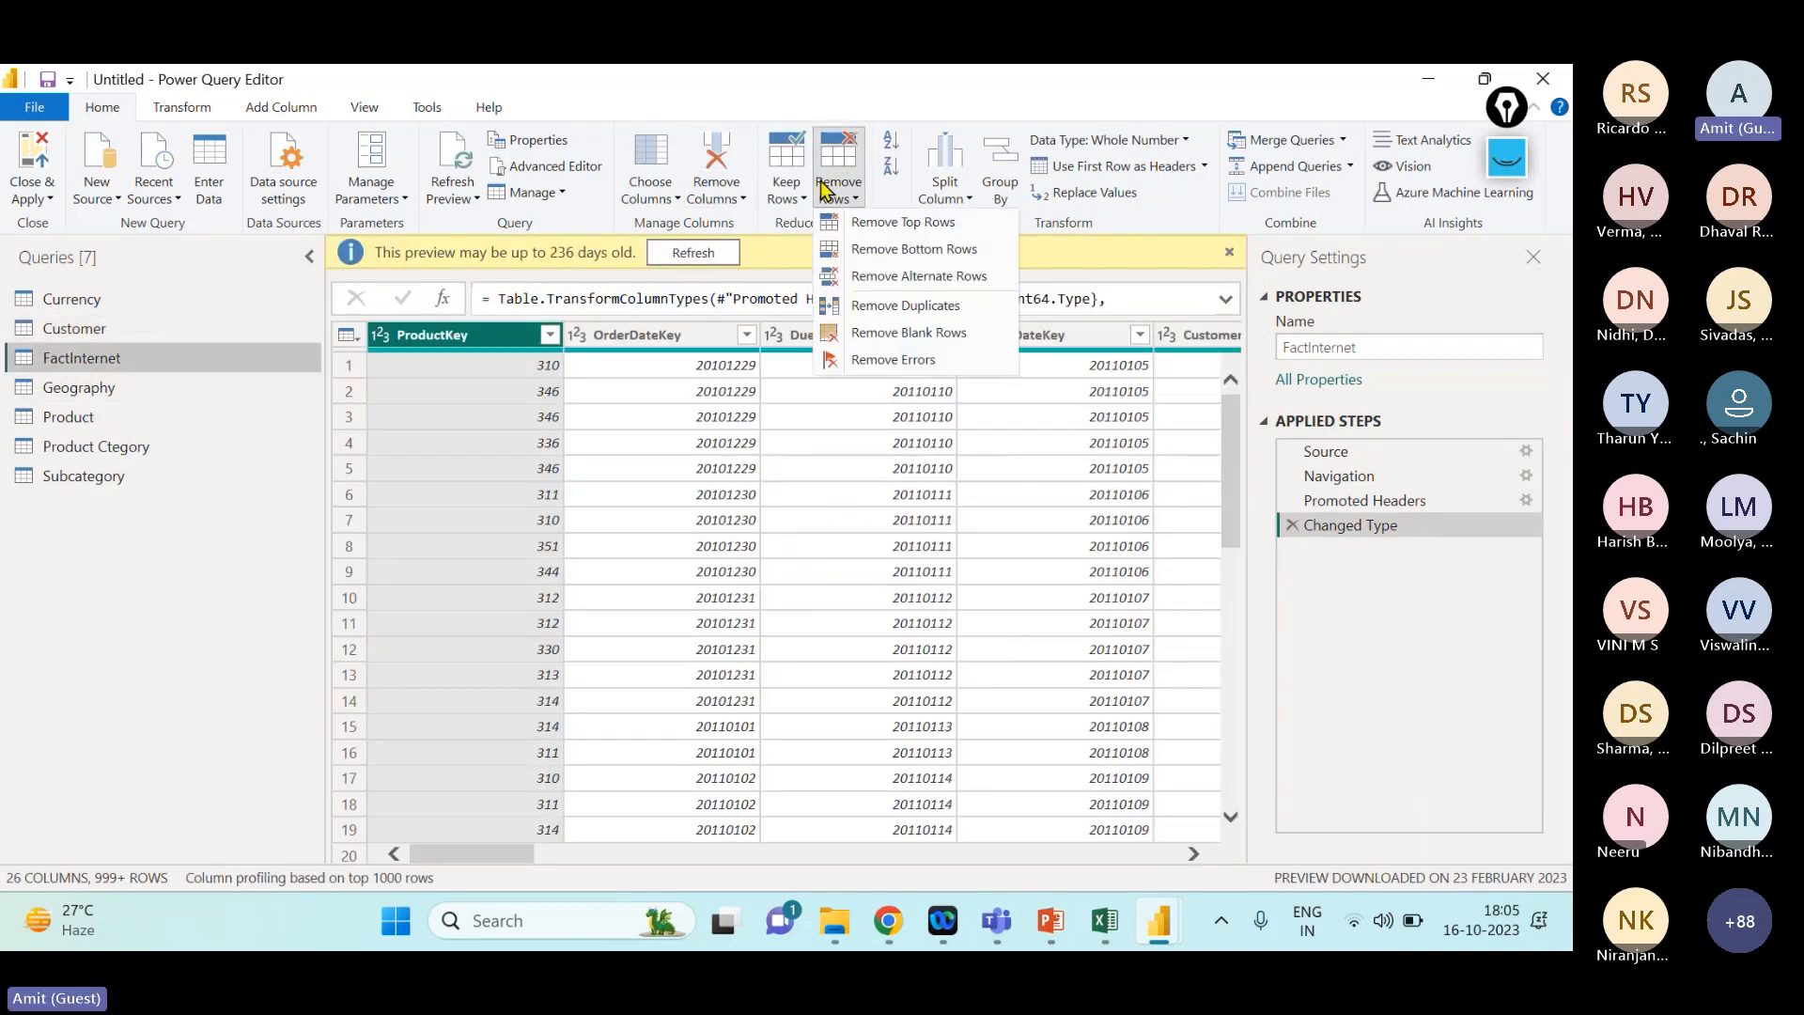
click(857, 331)
click(84, 387)
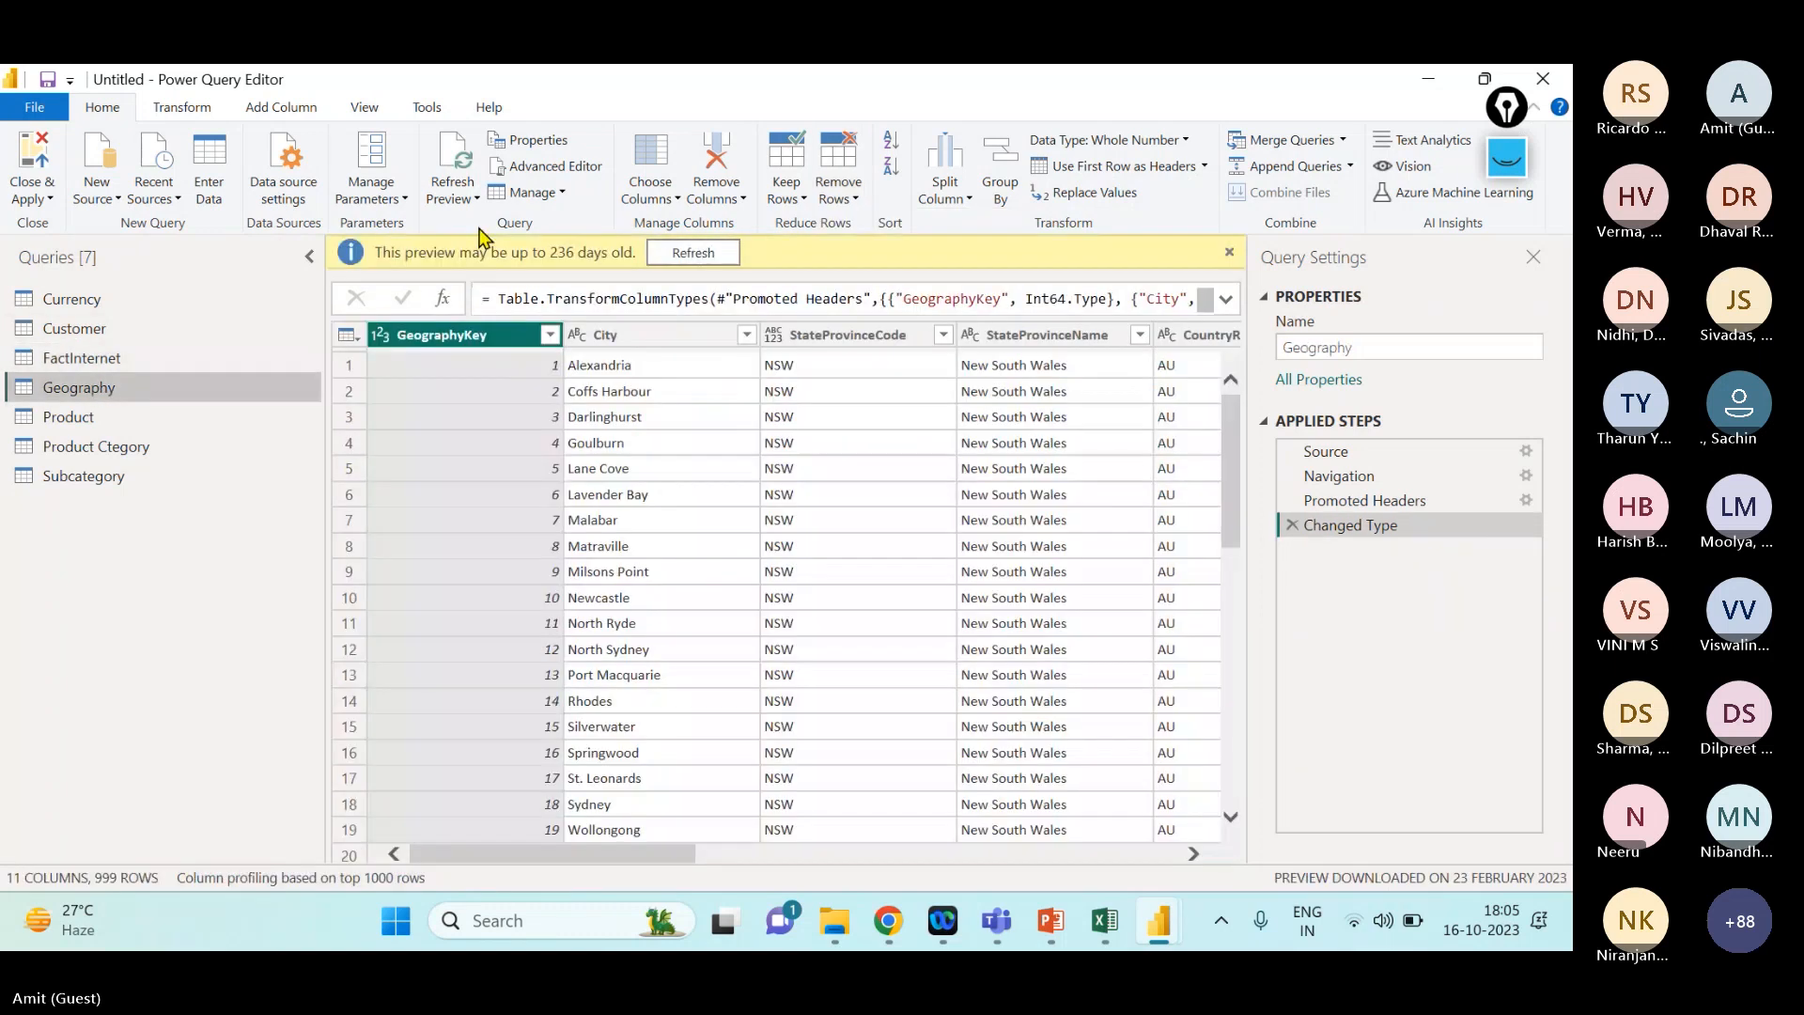
click(857, 169)
click(903, 332)
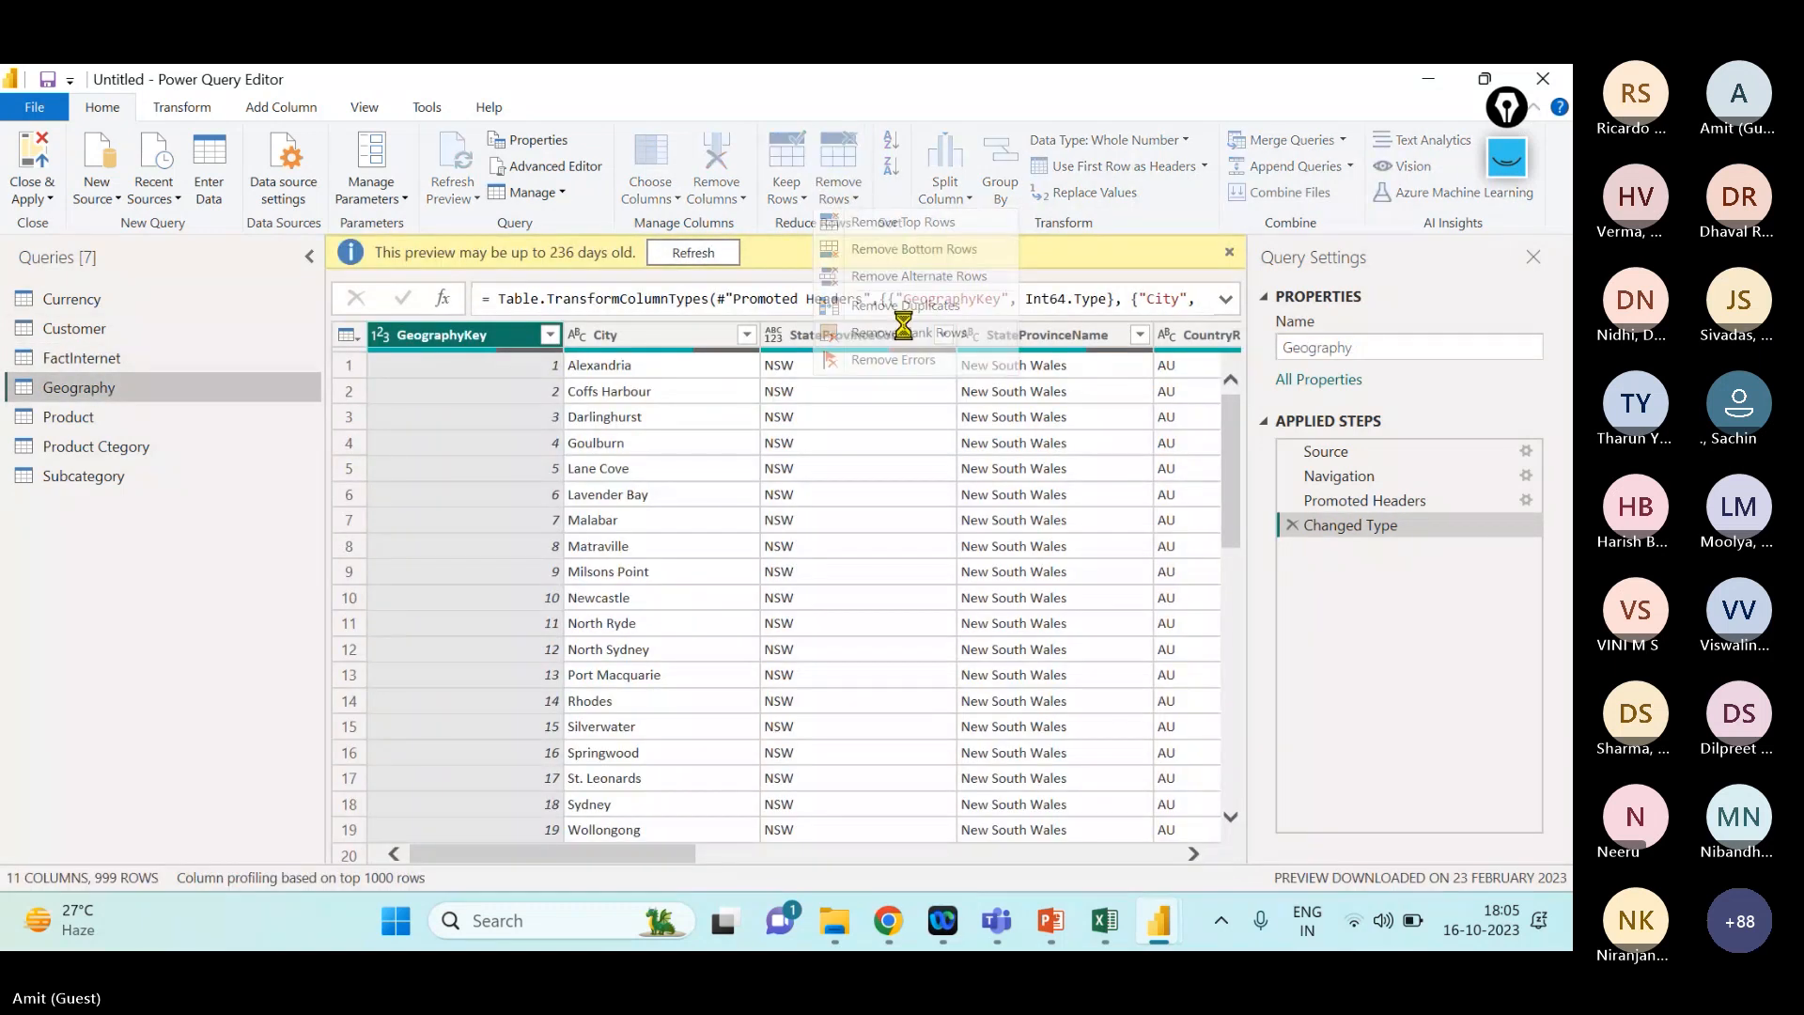
- Remove the blank rows from the Product query and from the Product Ctegory query
click(70, 416)
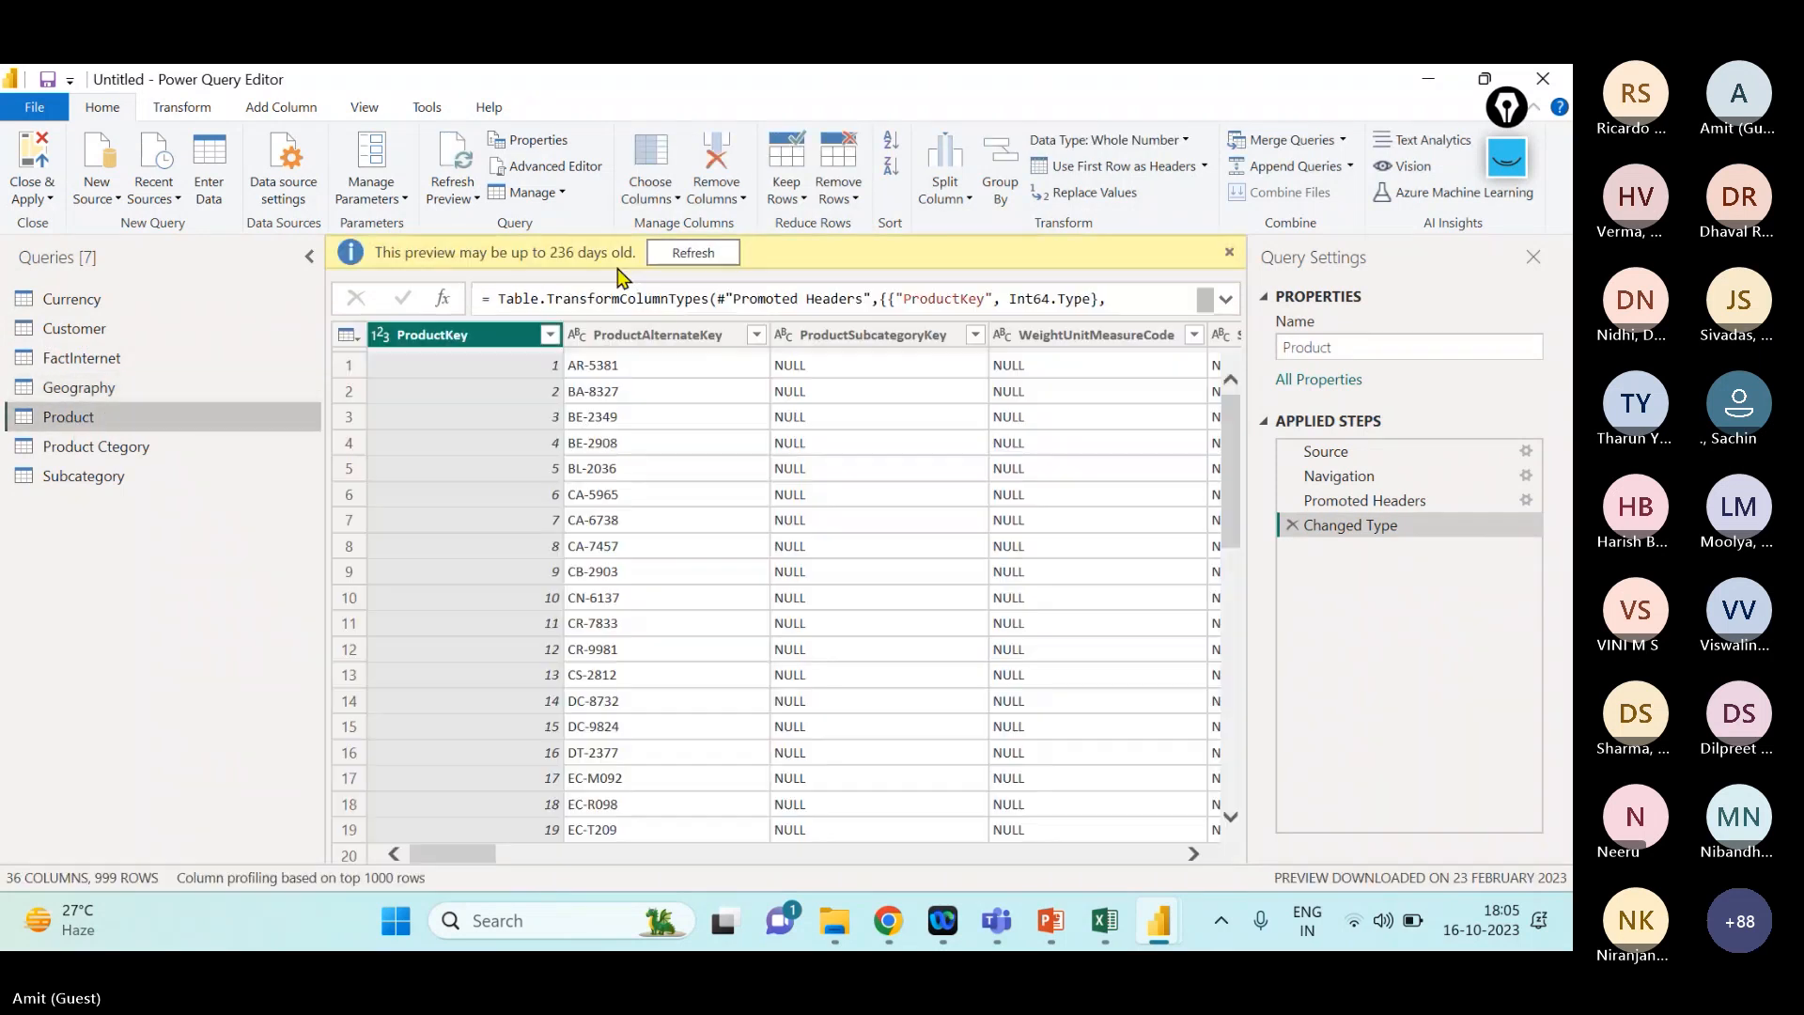
click(838, 174)
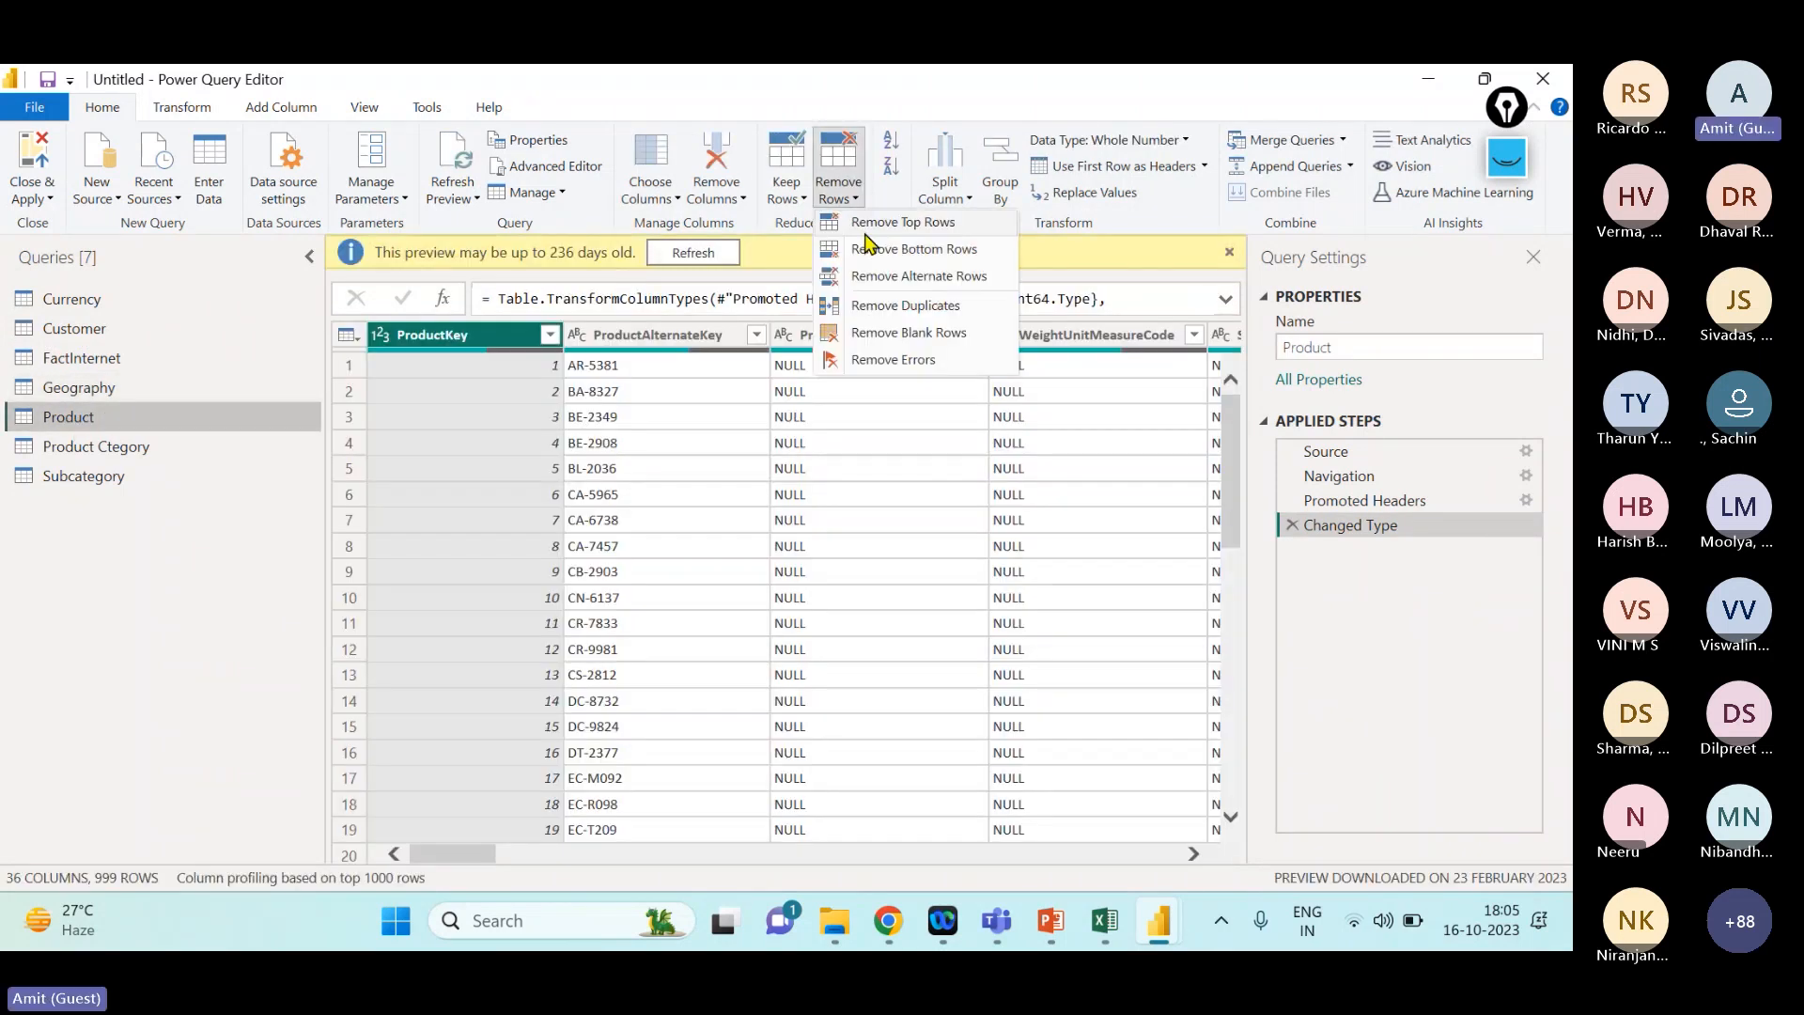
click(906, 333)
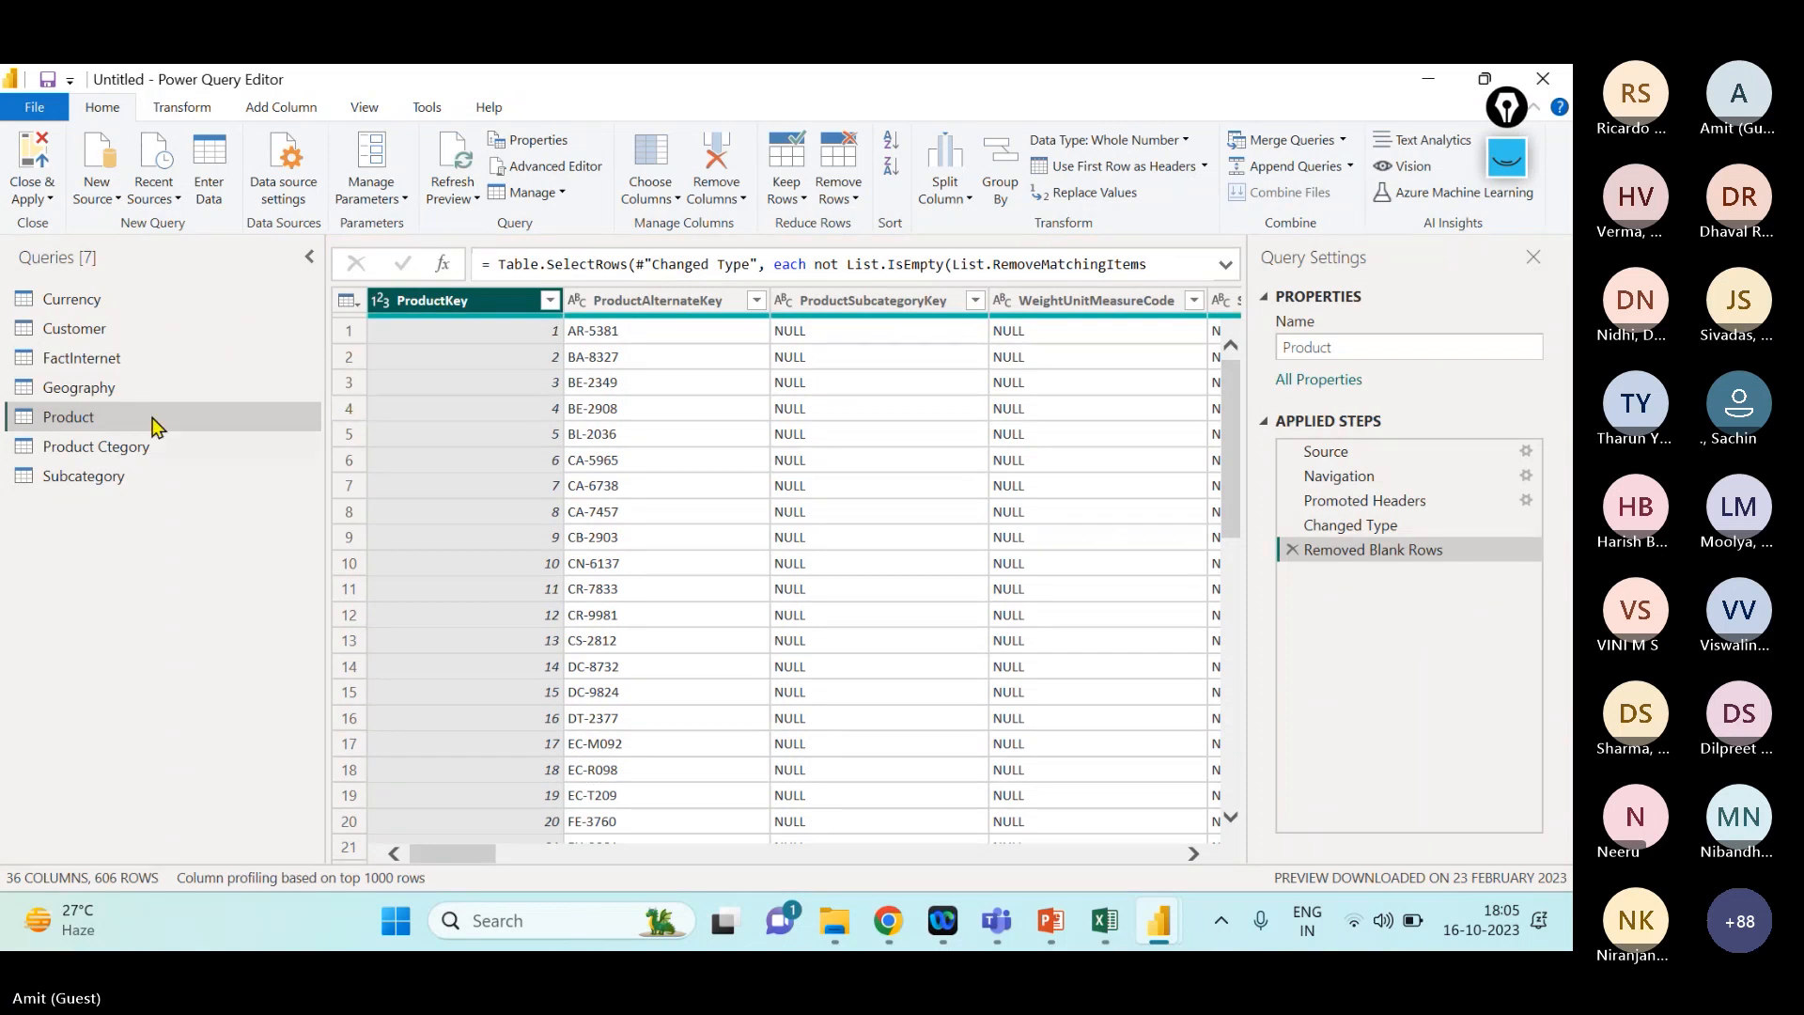
click(111, 448)
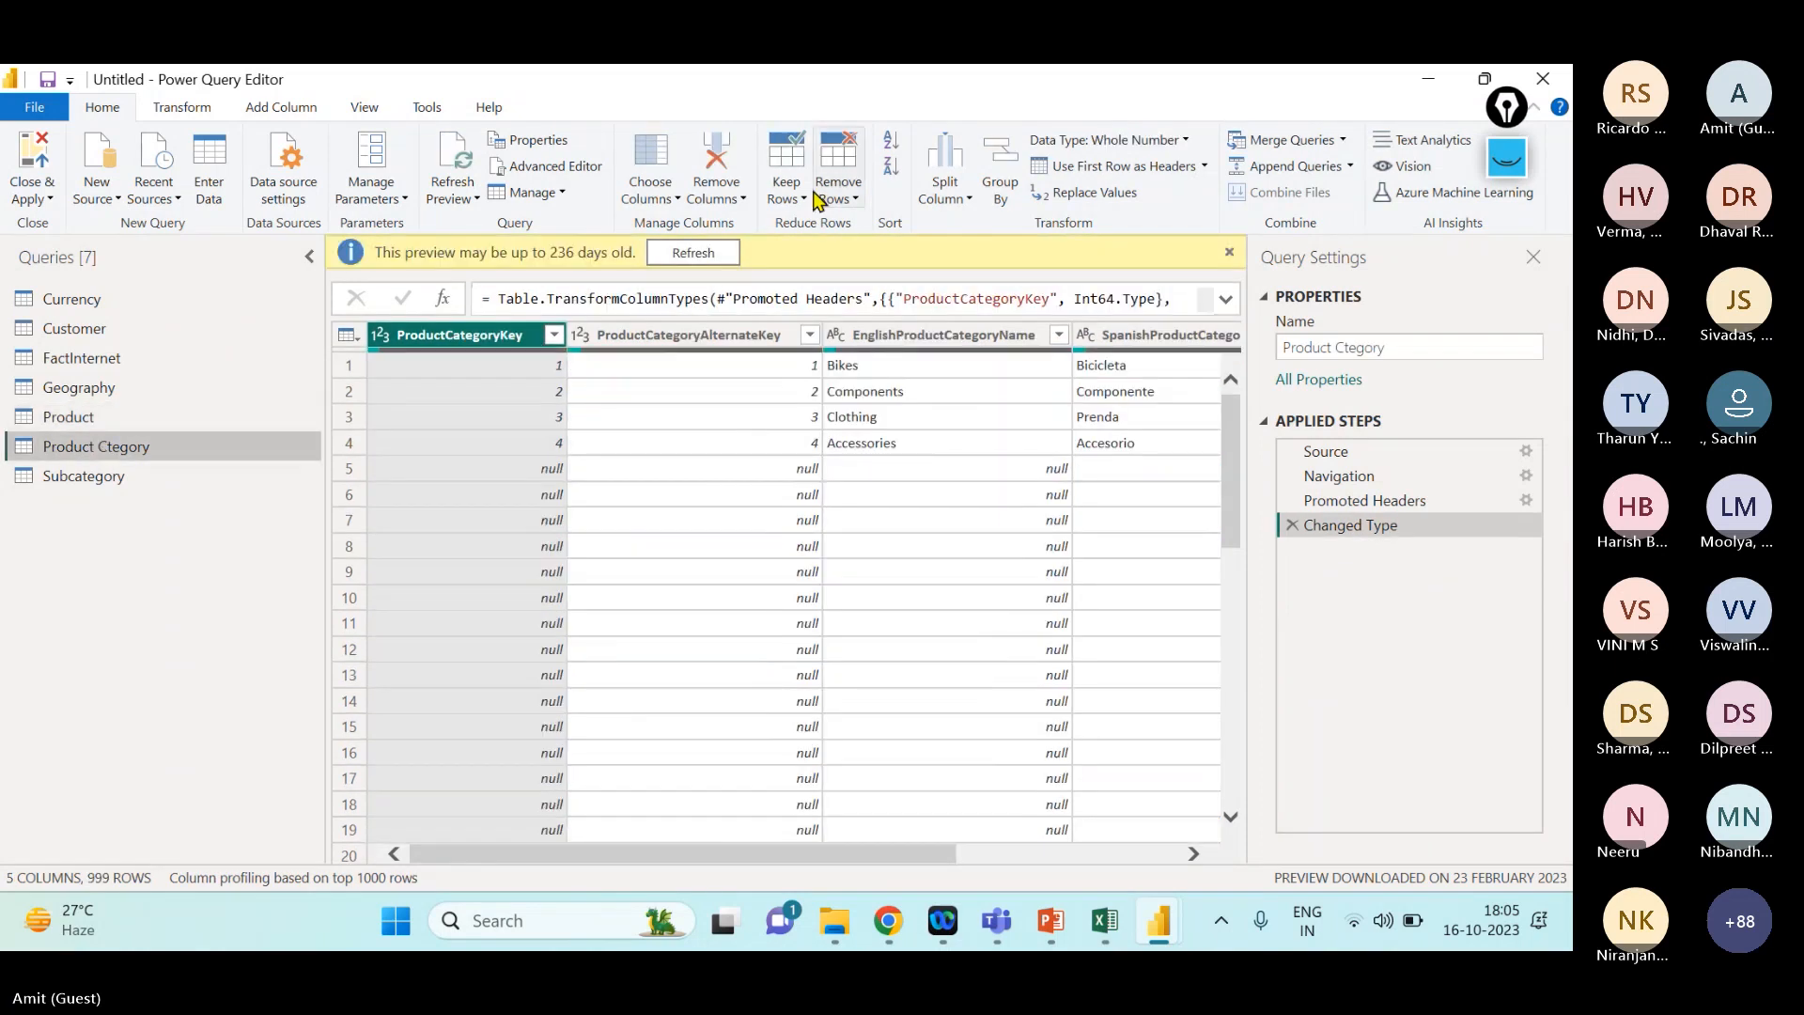
click(848, 191)
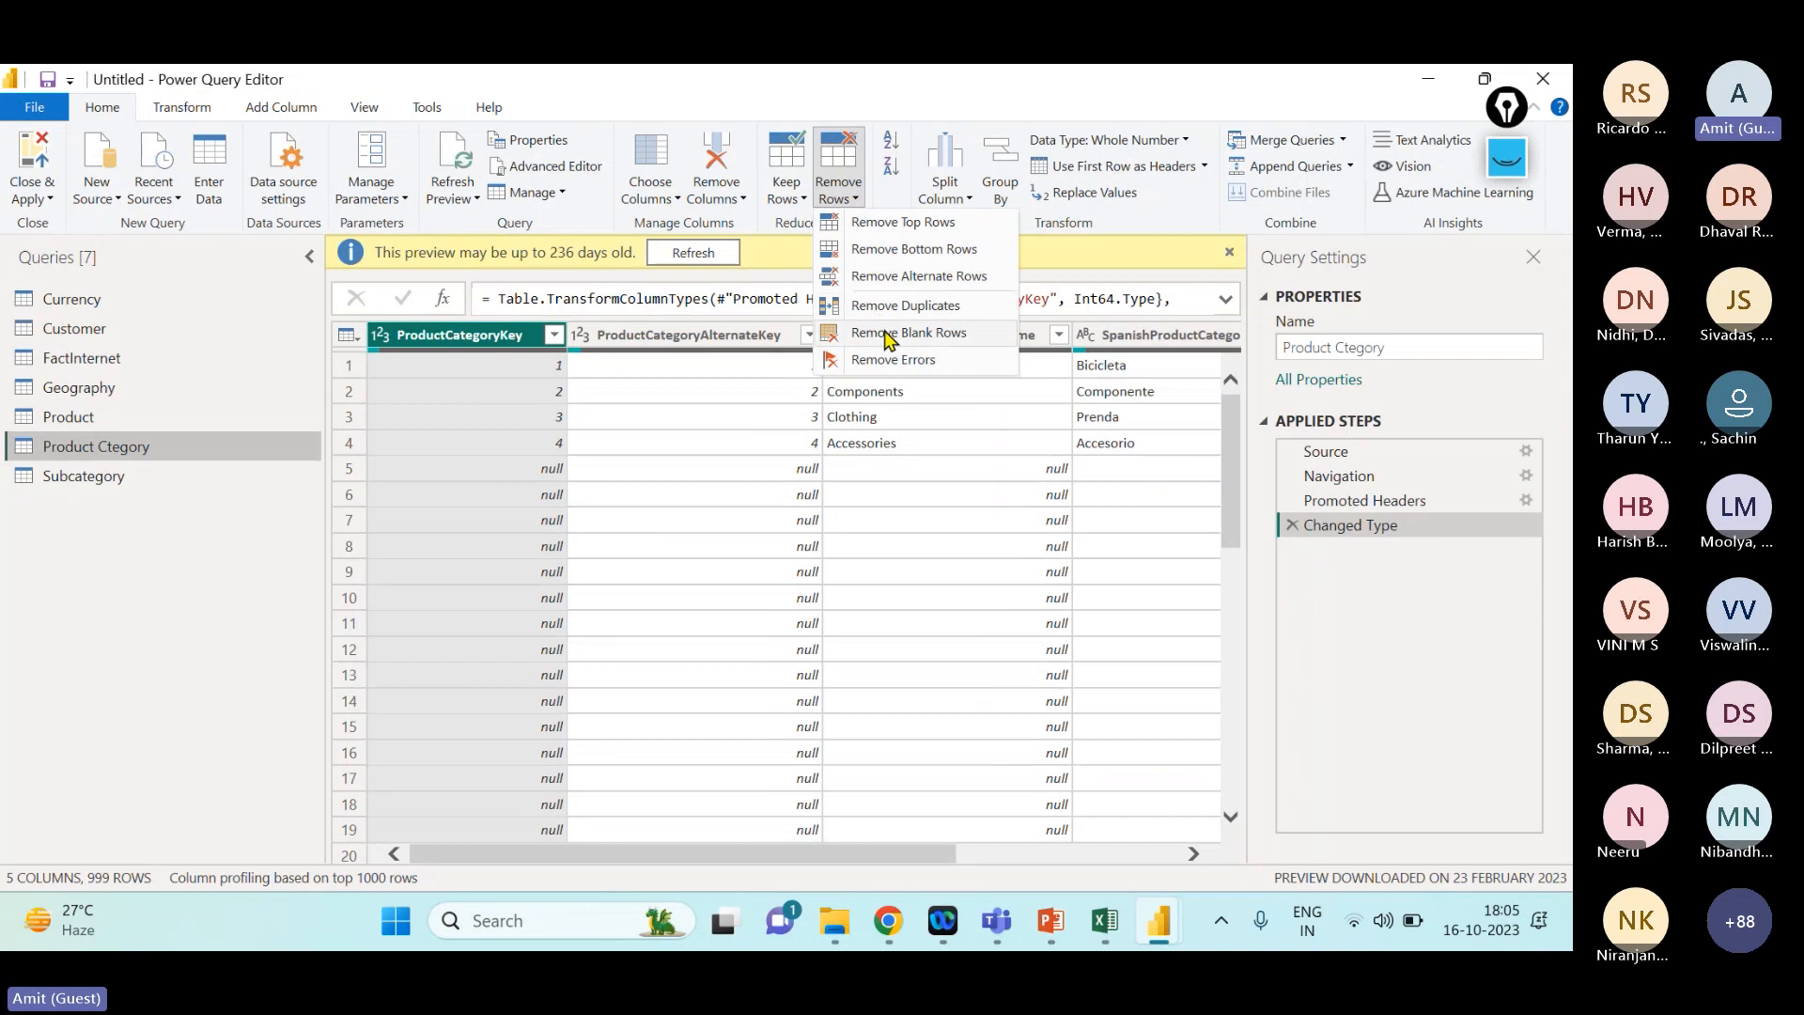
click(886, 337)
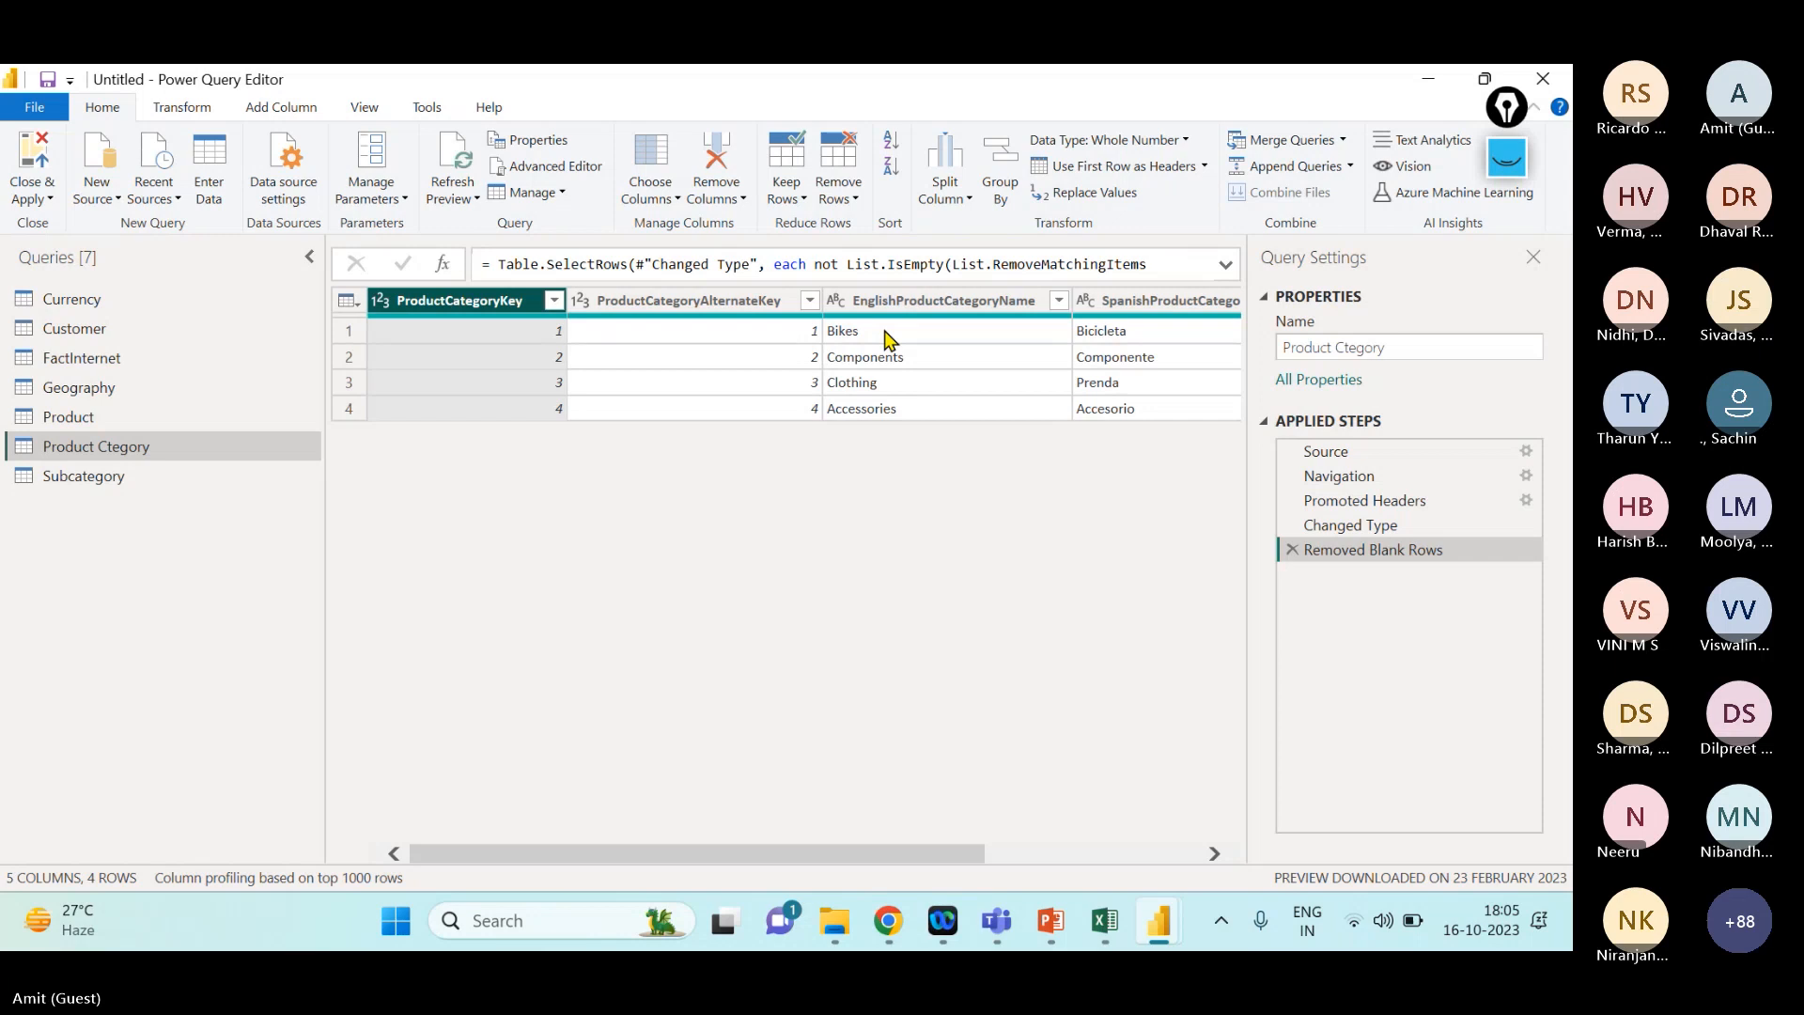
- Remove the blank rows from the Subcategory query, and close Power Query Editor while applying all query changes to the report
click(143, 481)
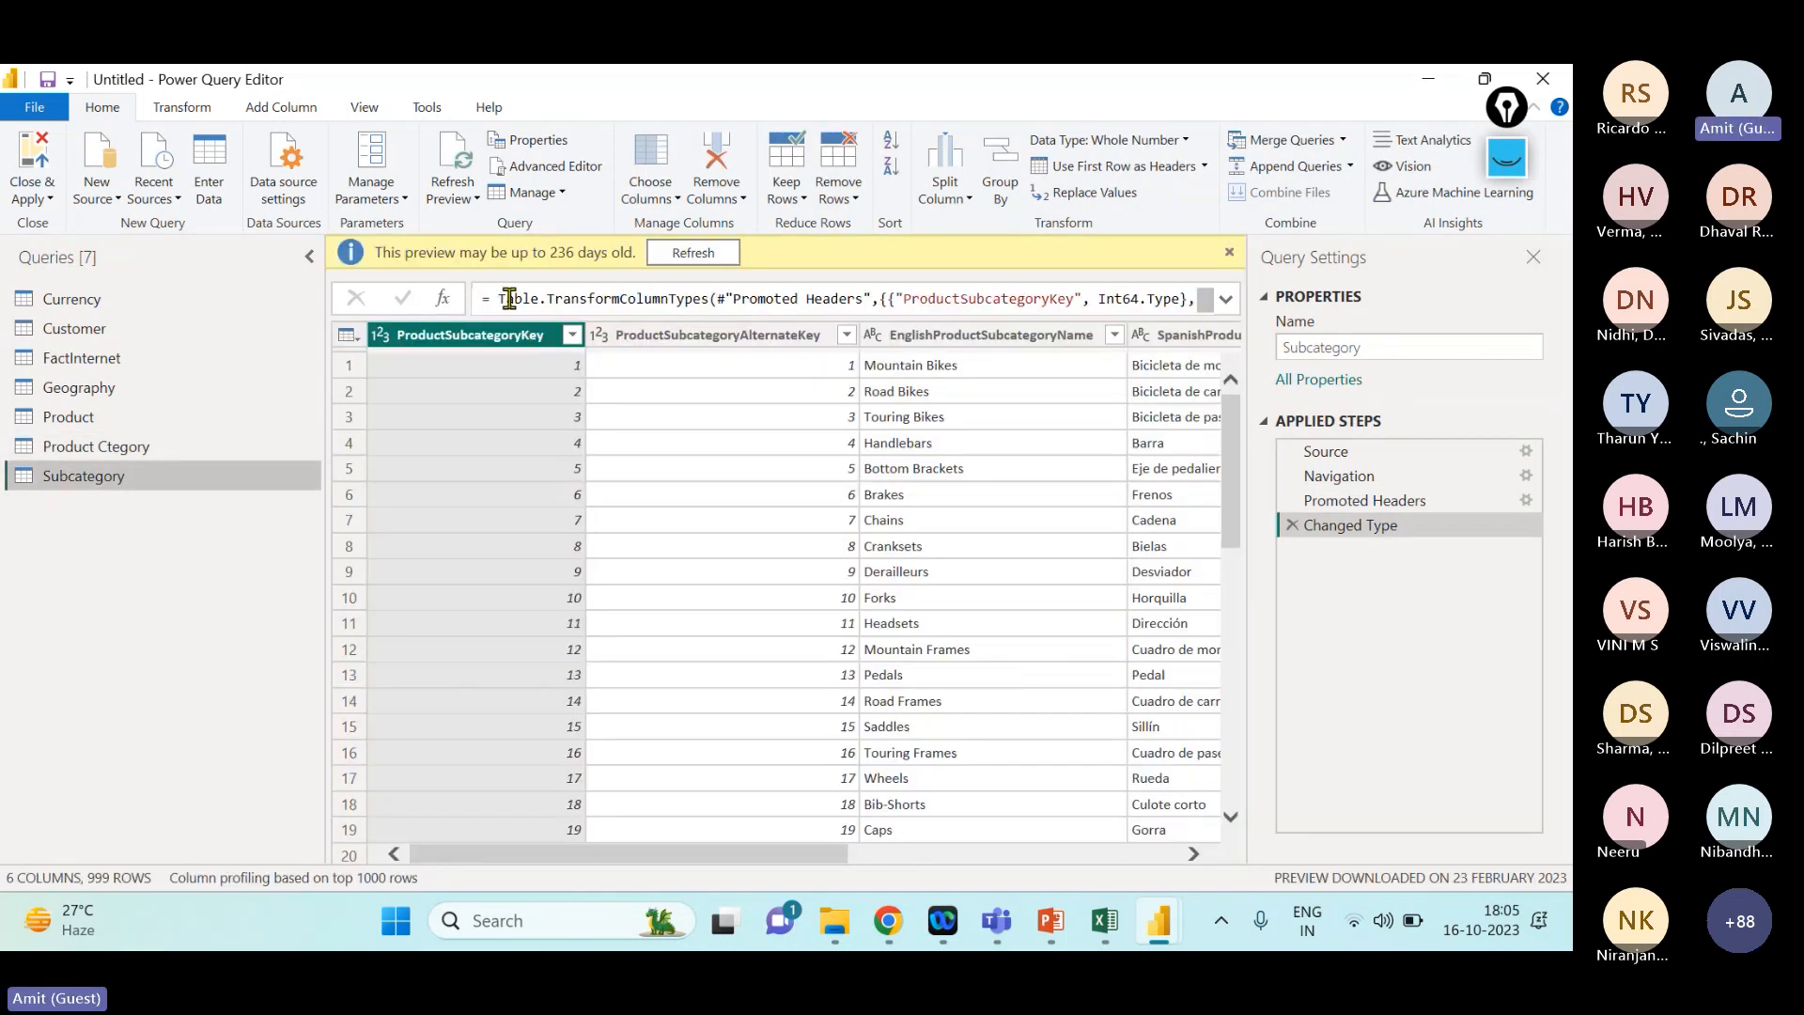
click(836, 199)
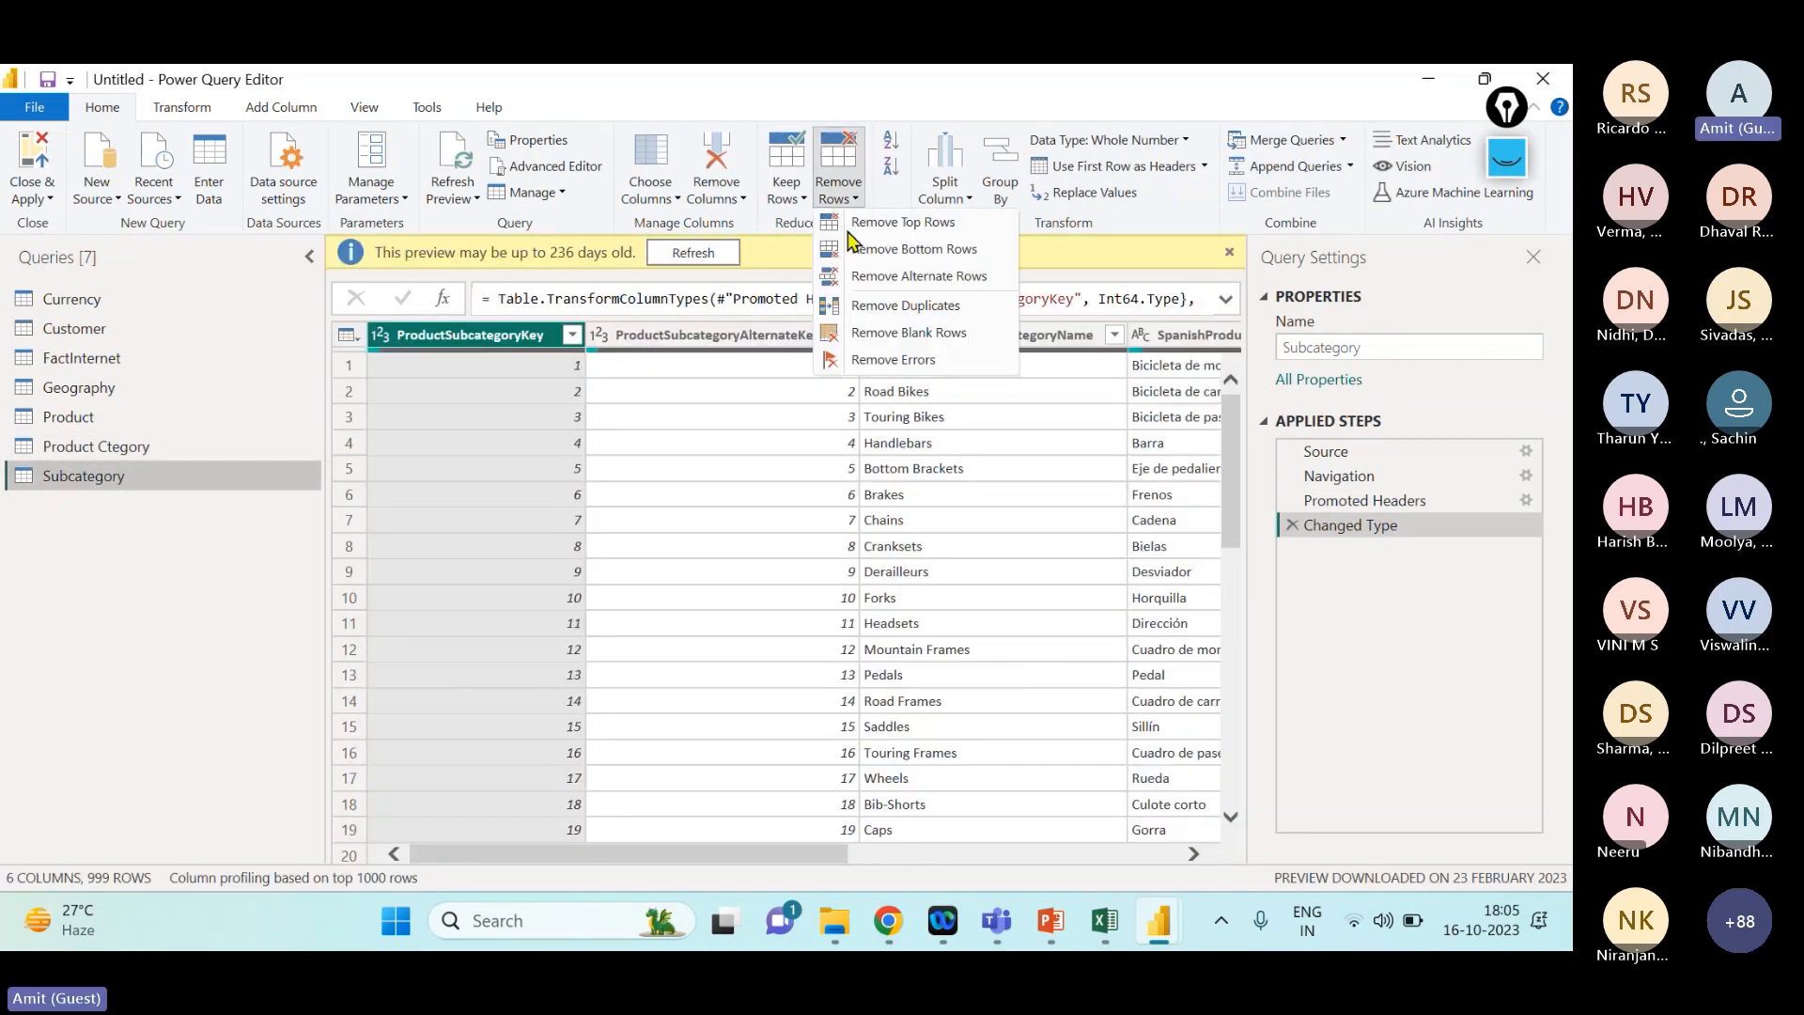
click(894, 332)
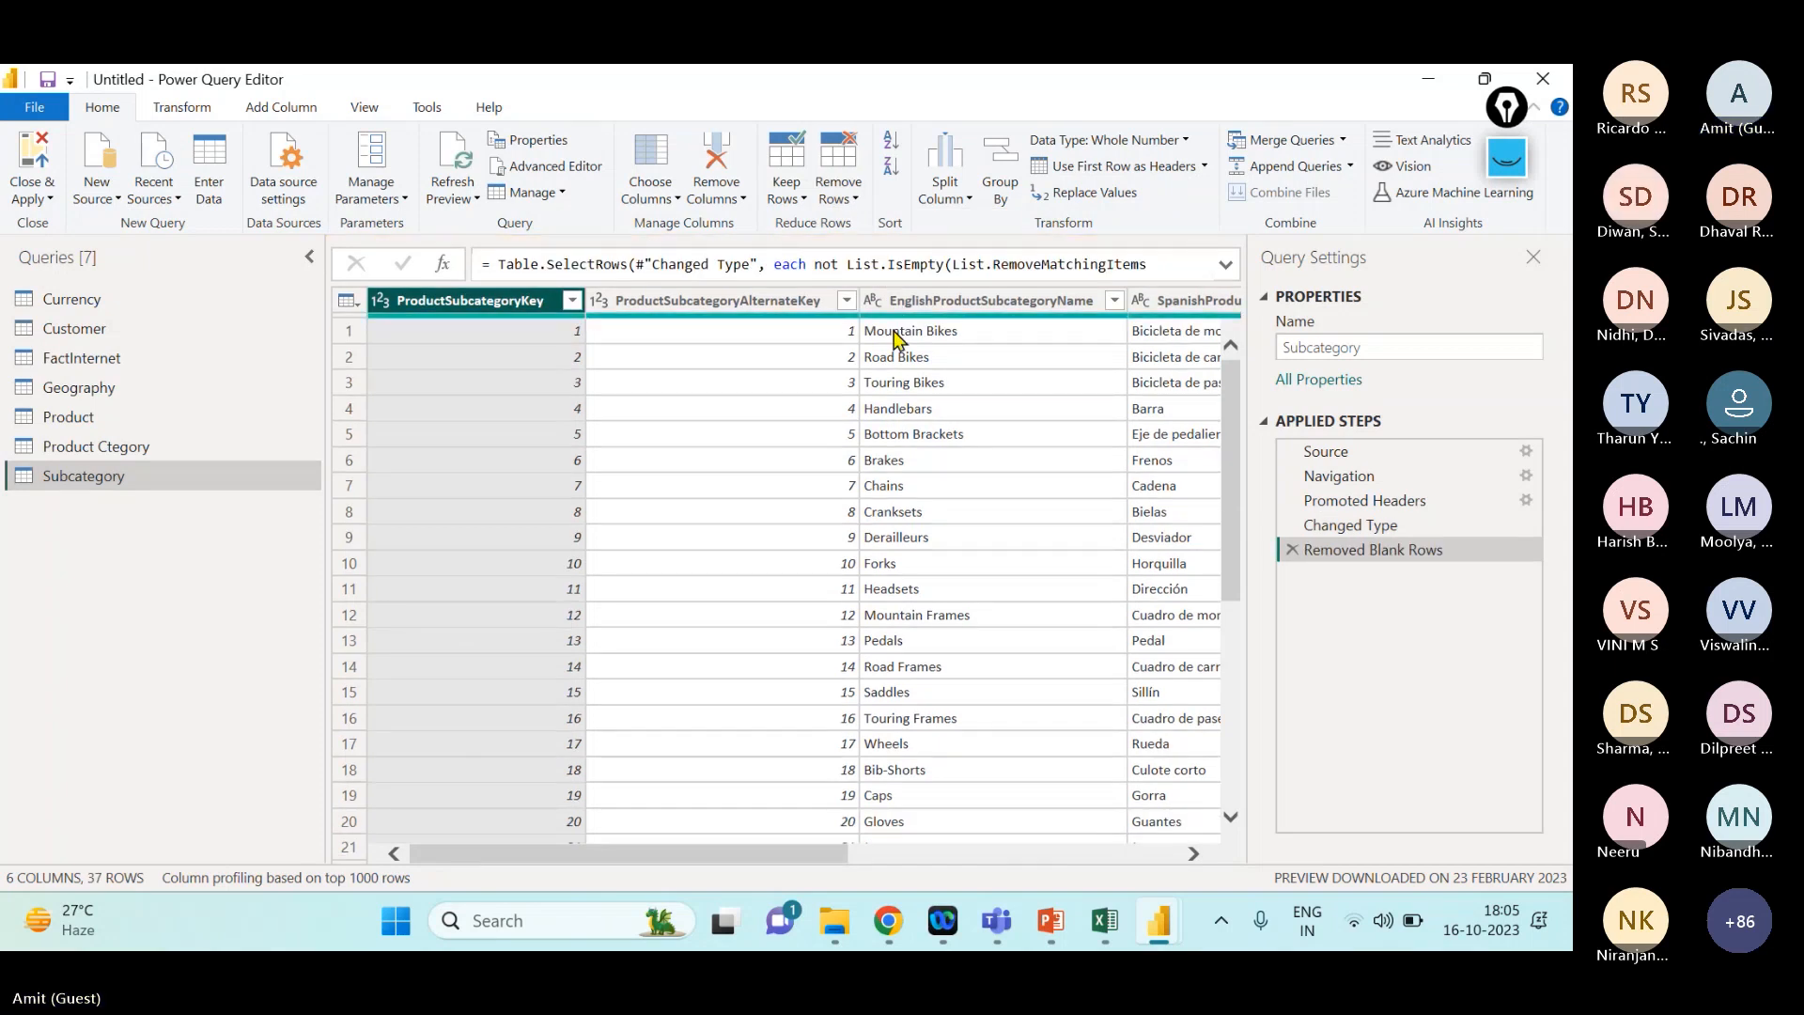
click(37, 198)
click(45, 221)
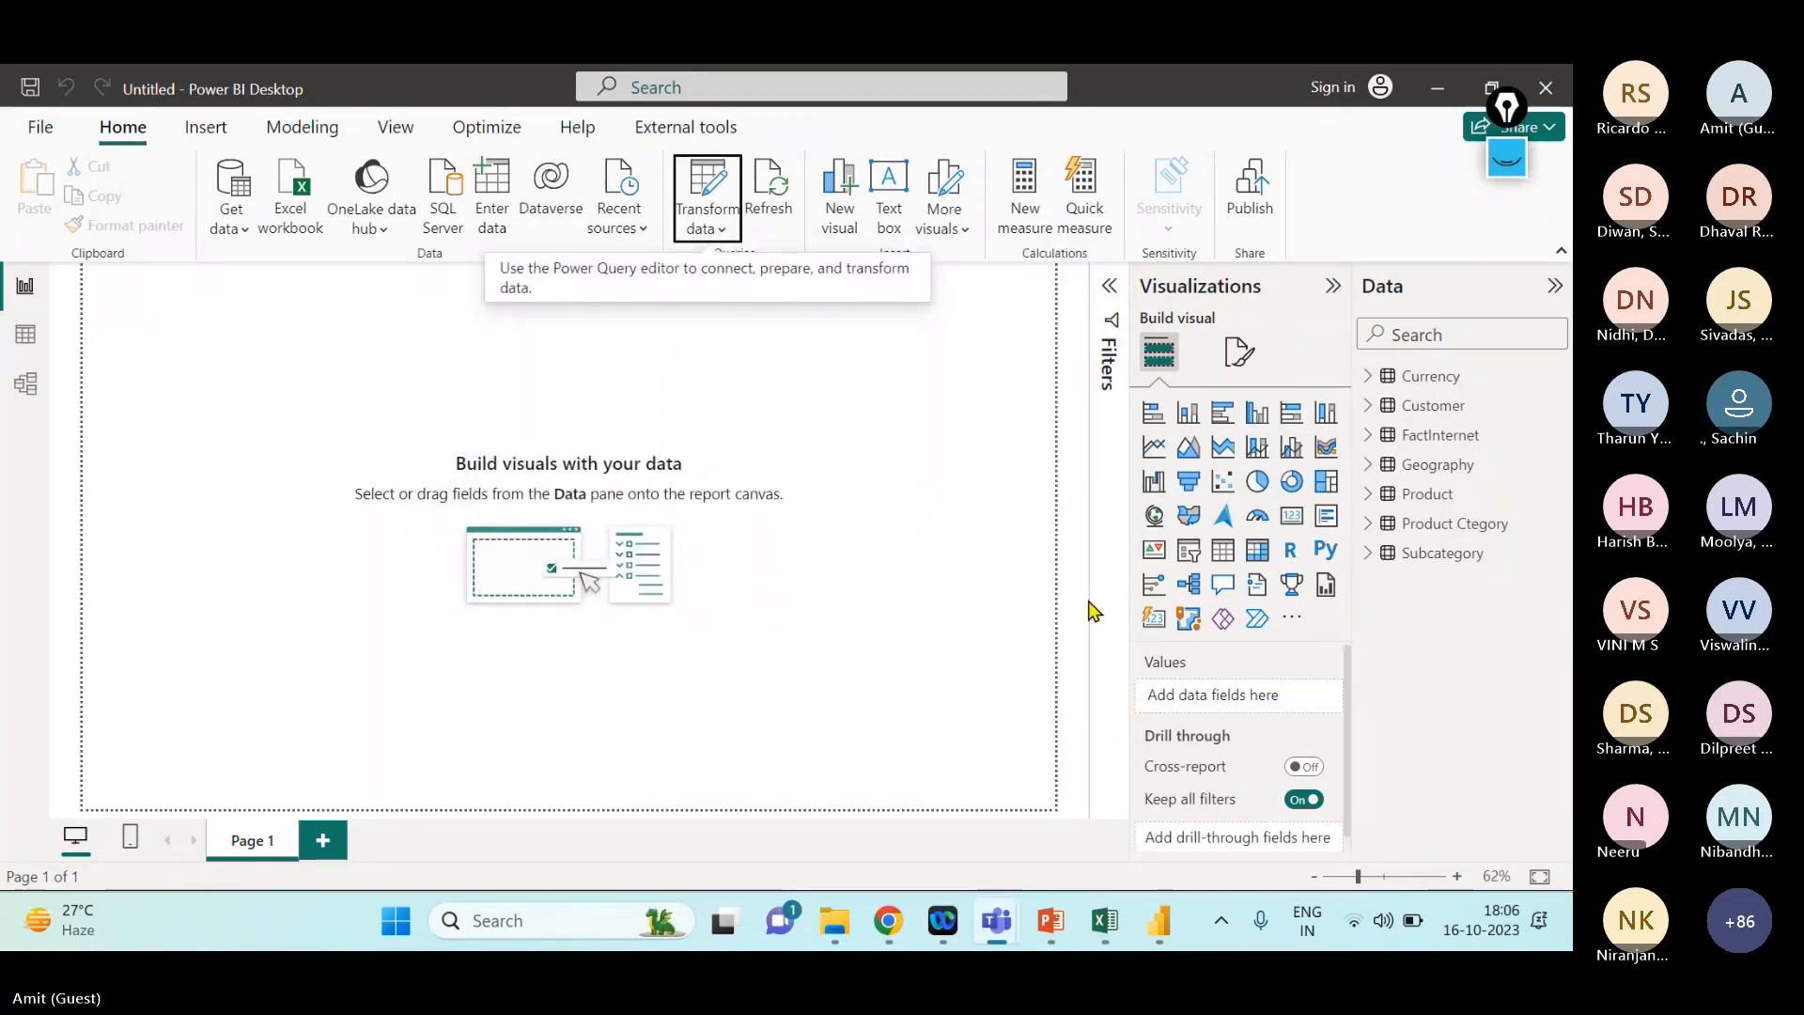
- In the model diagram, place FactInternet below the Geography and Product tables, Customer beside it, and Subcategory lower than Product Ctegory
click(23, 387)
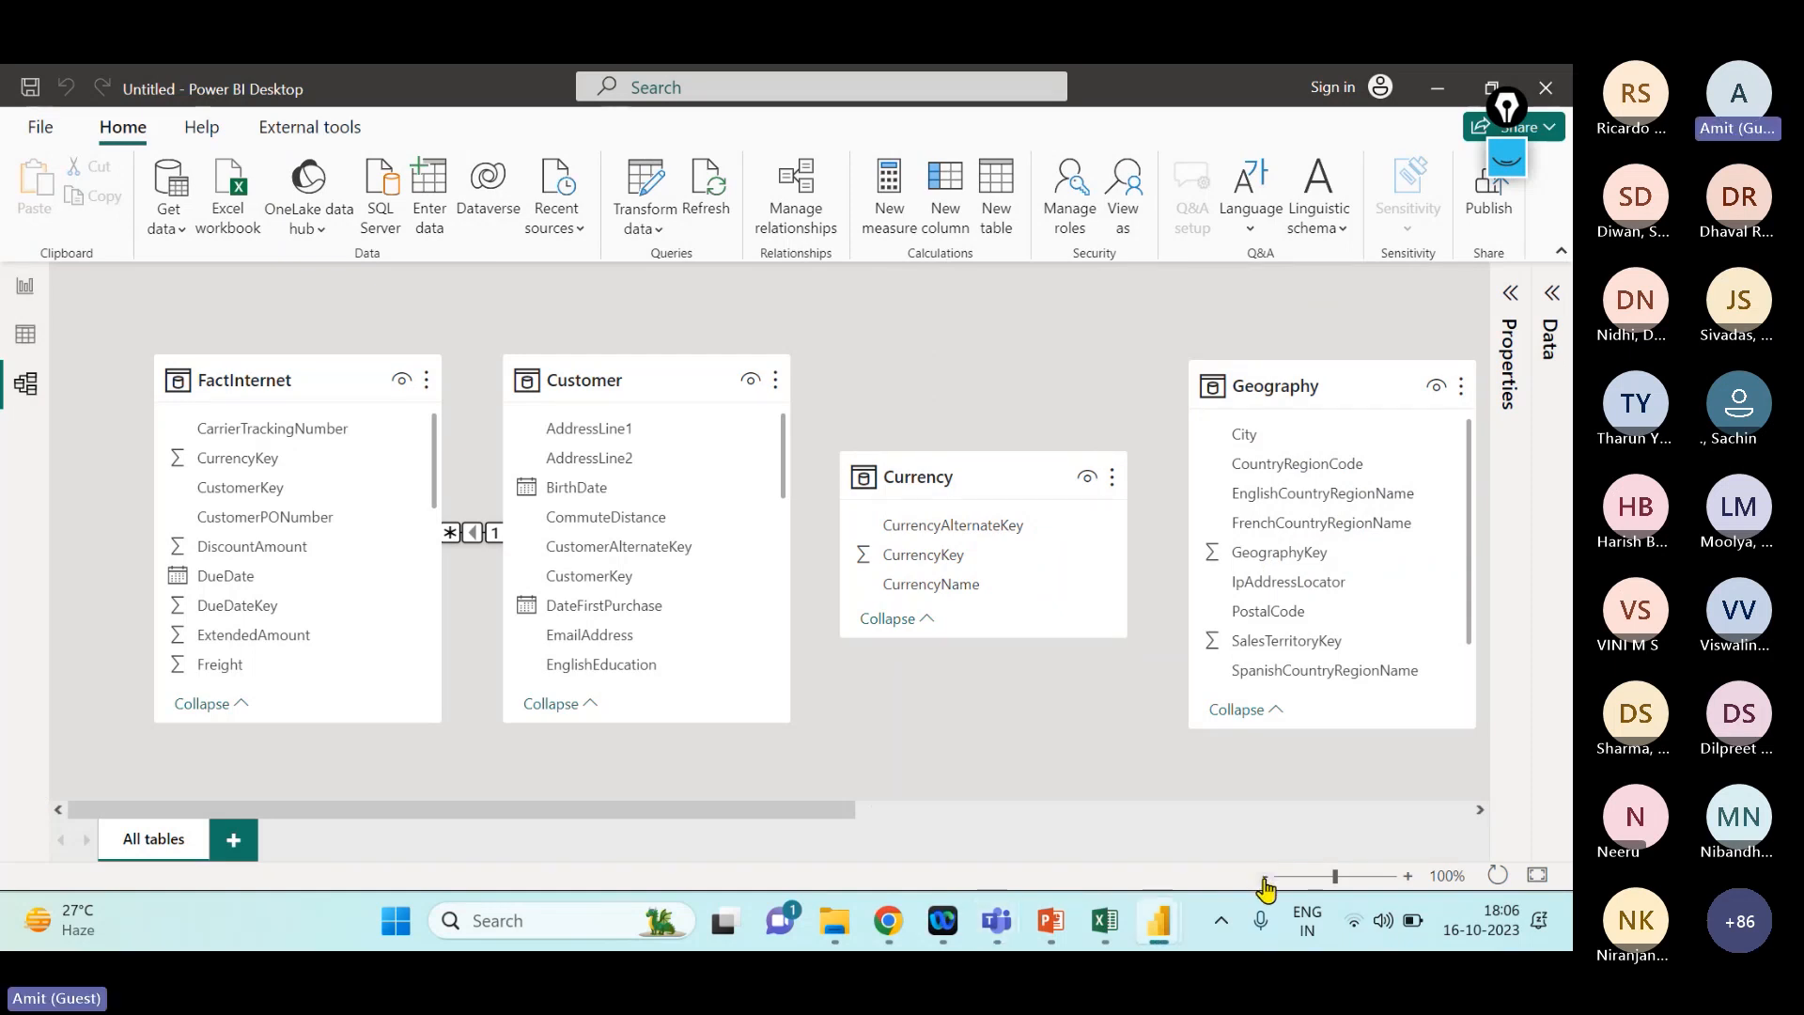
click(1264, 878)
click(1264, 879)
click(1264, 878)
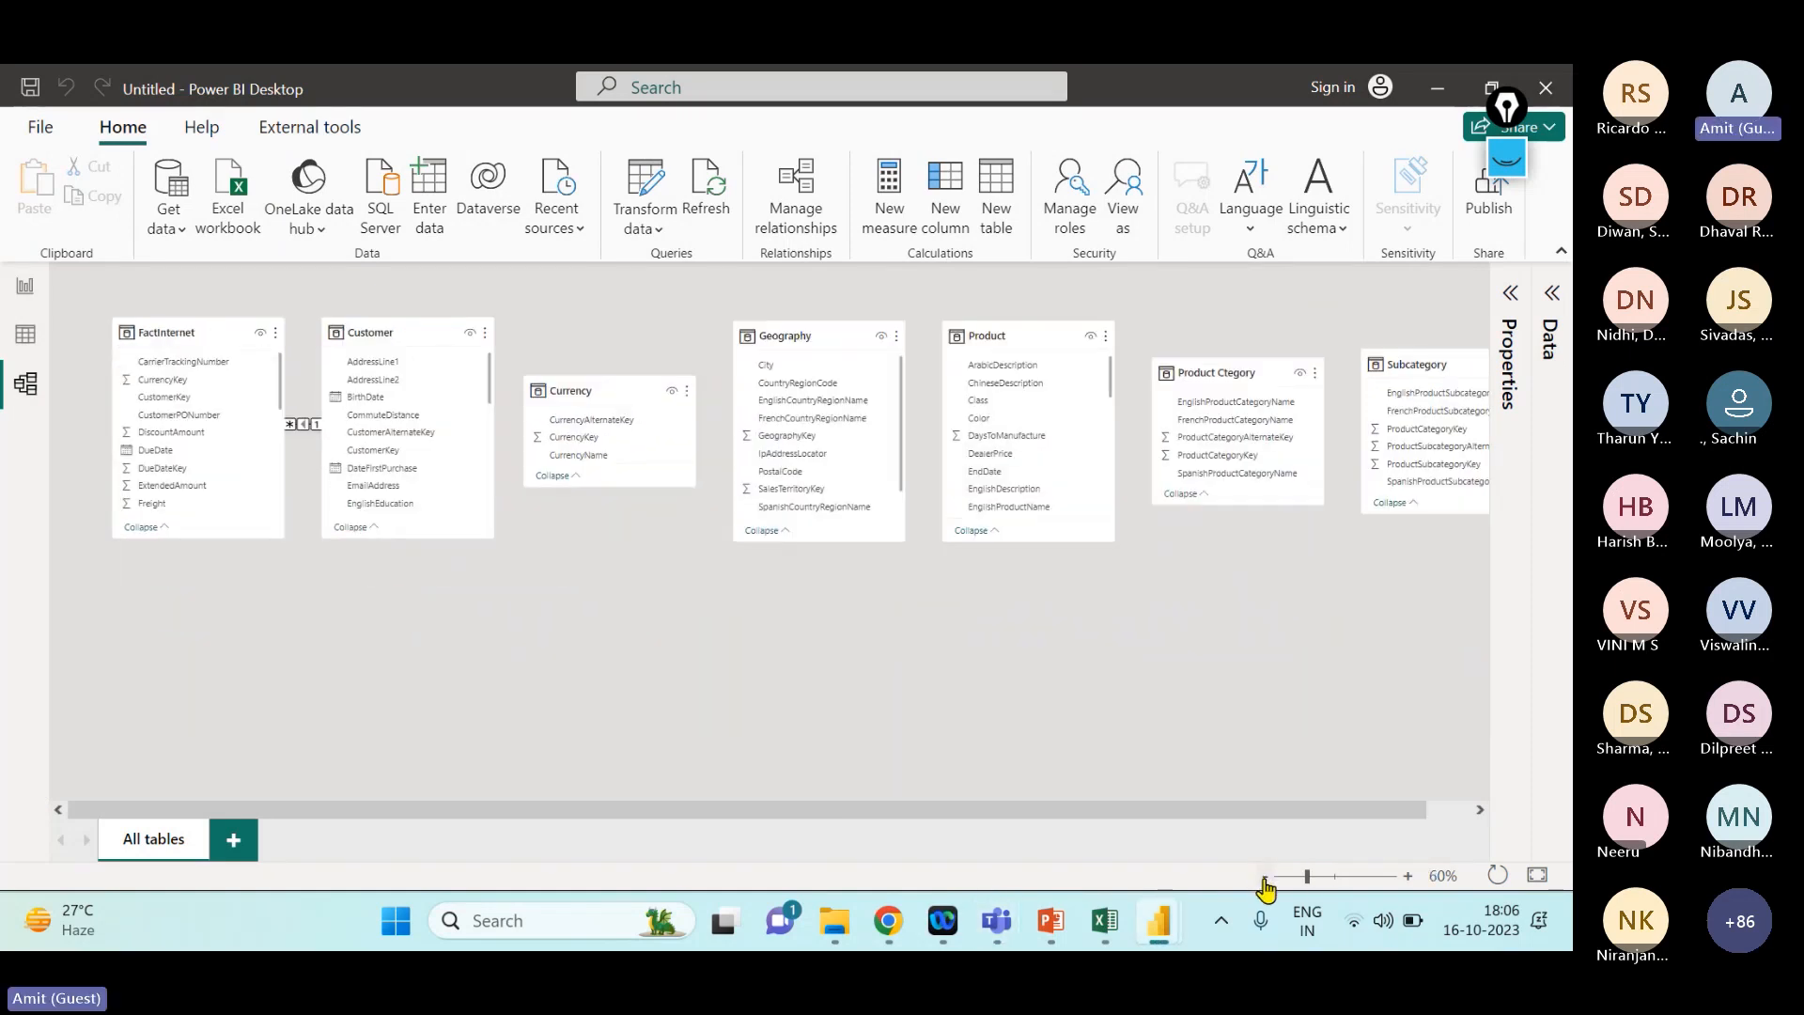
click(1264, 879)
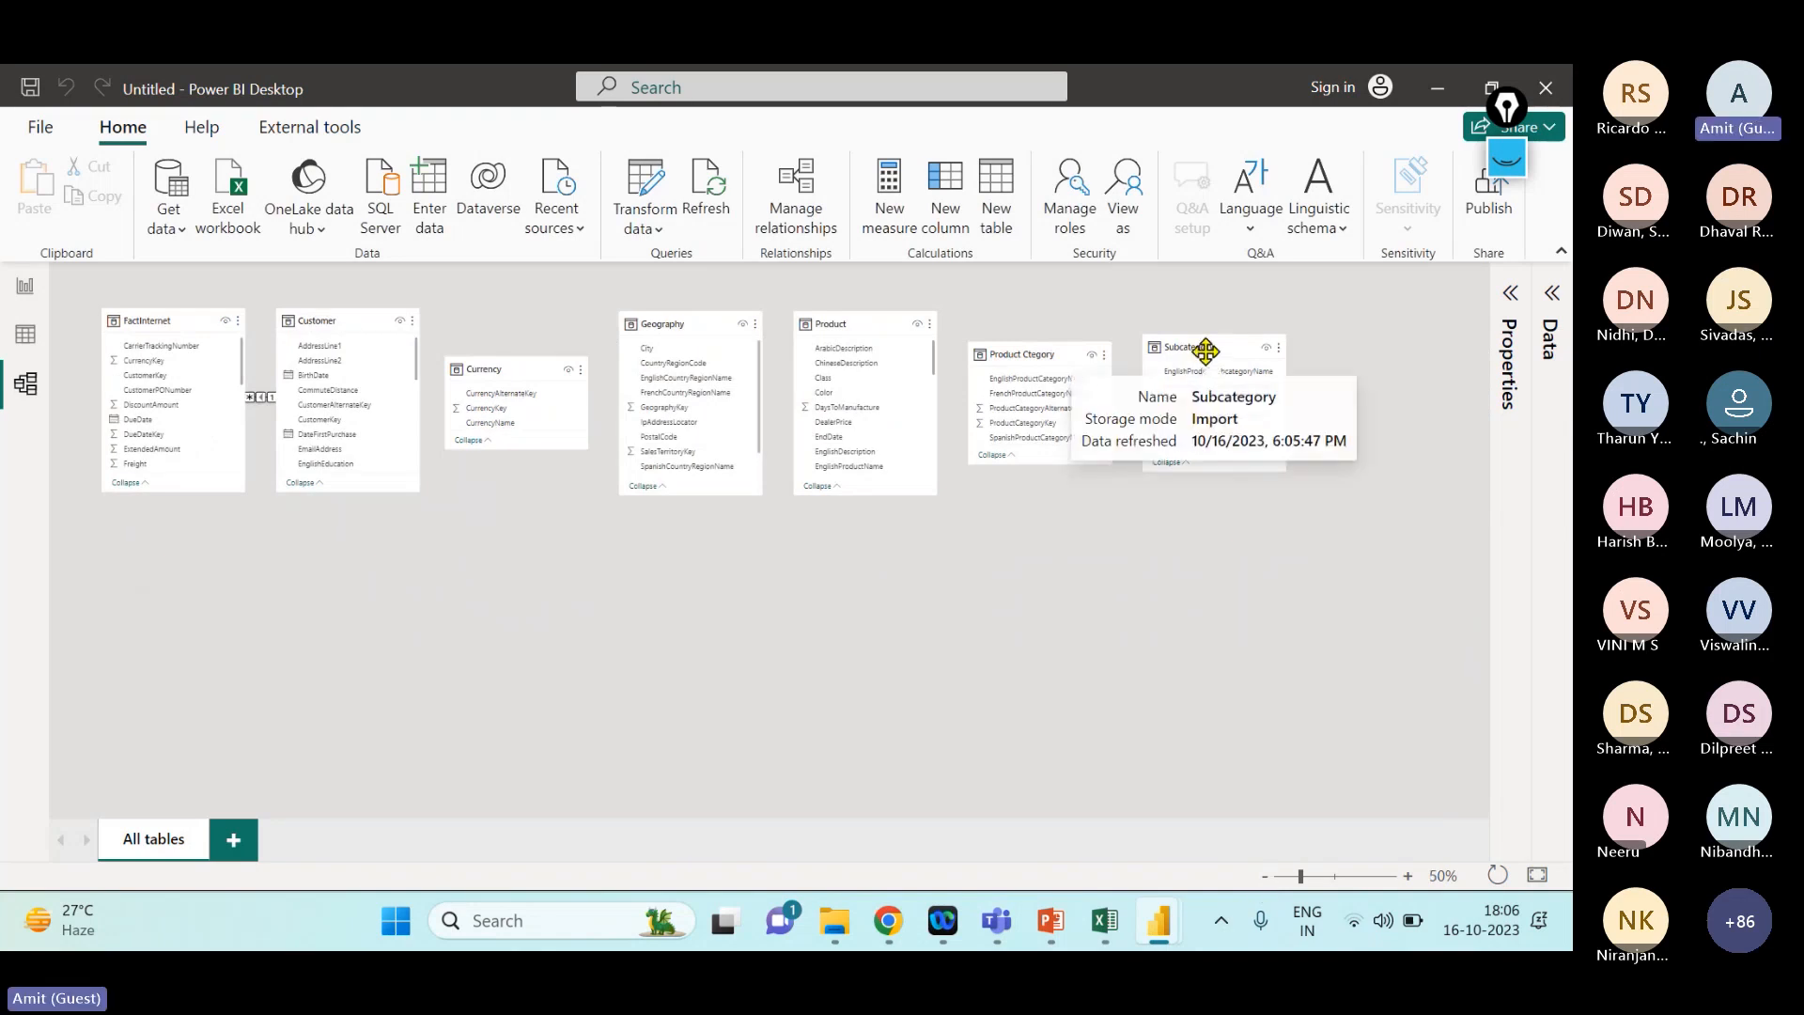
drag(1203, 348, 1212, 477)
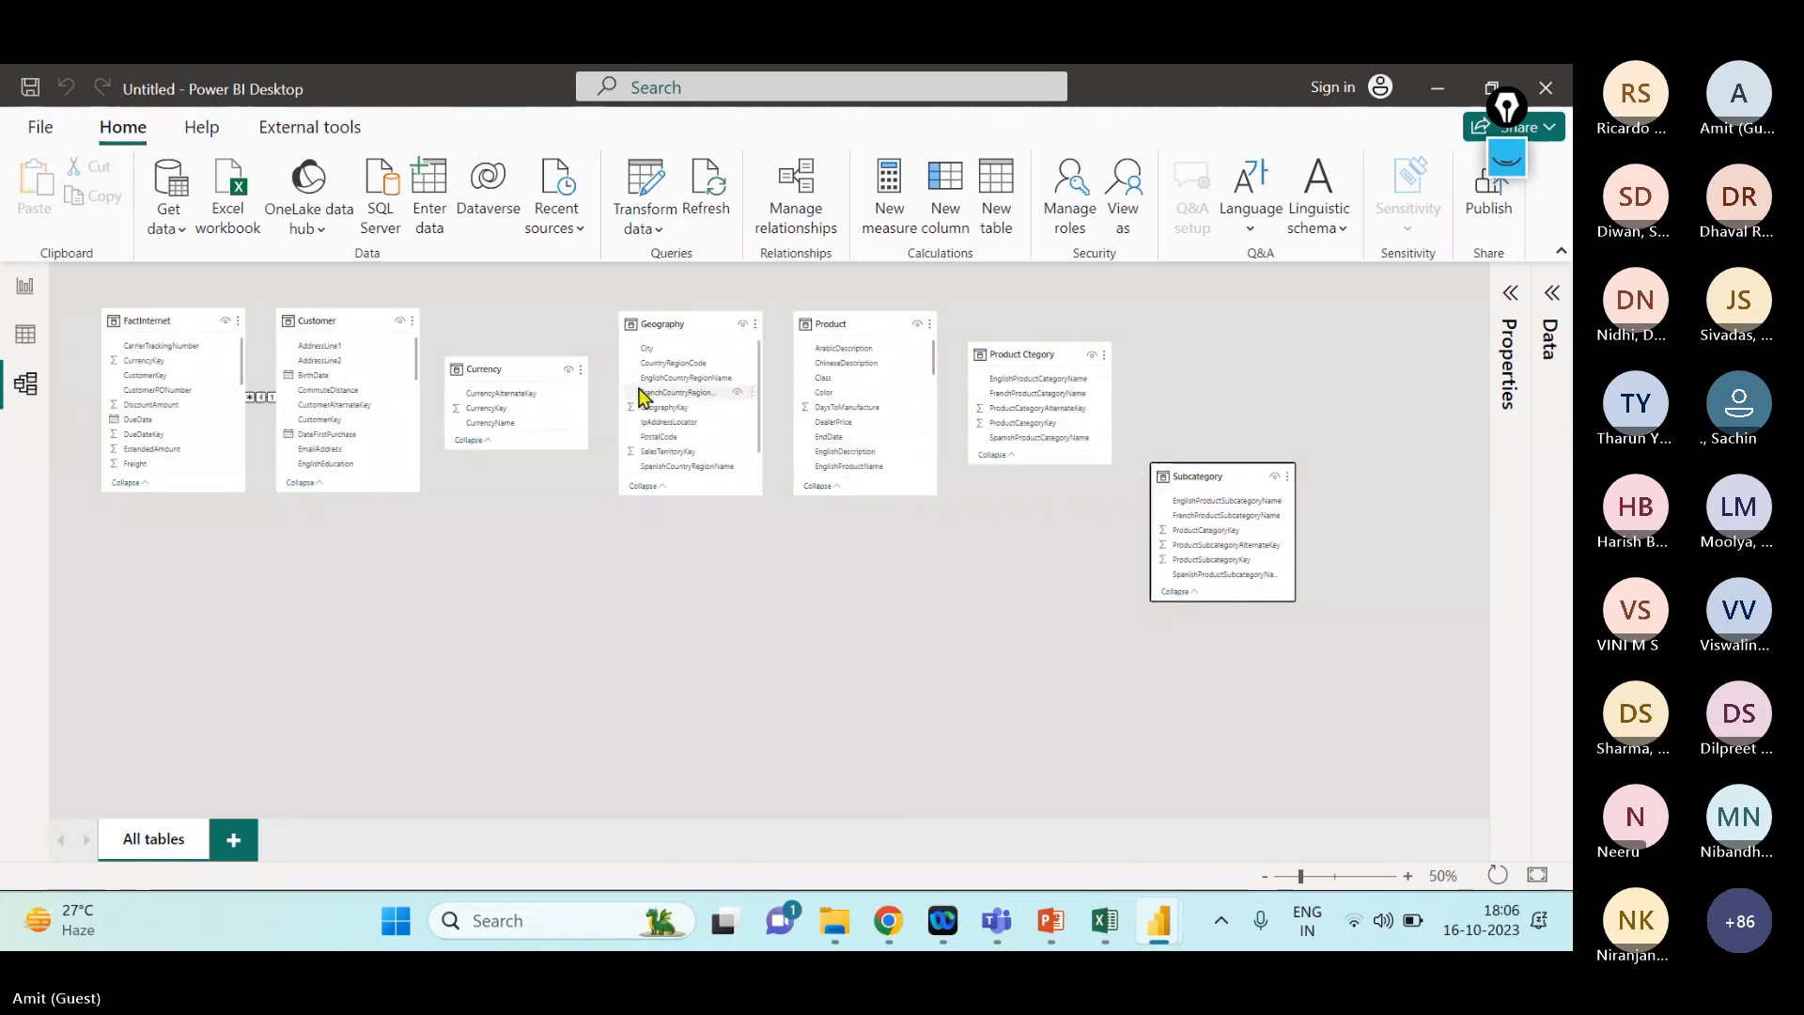
drag(169, 320, 736, 576)
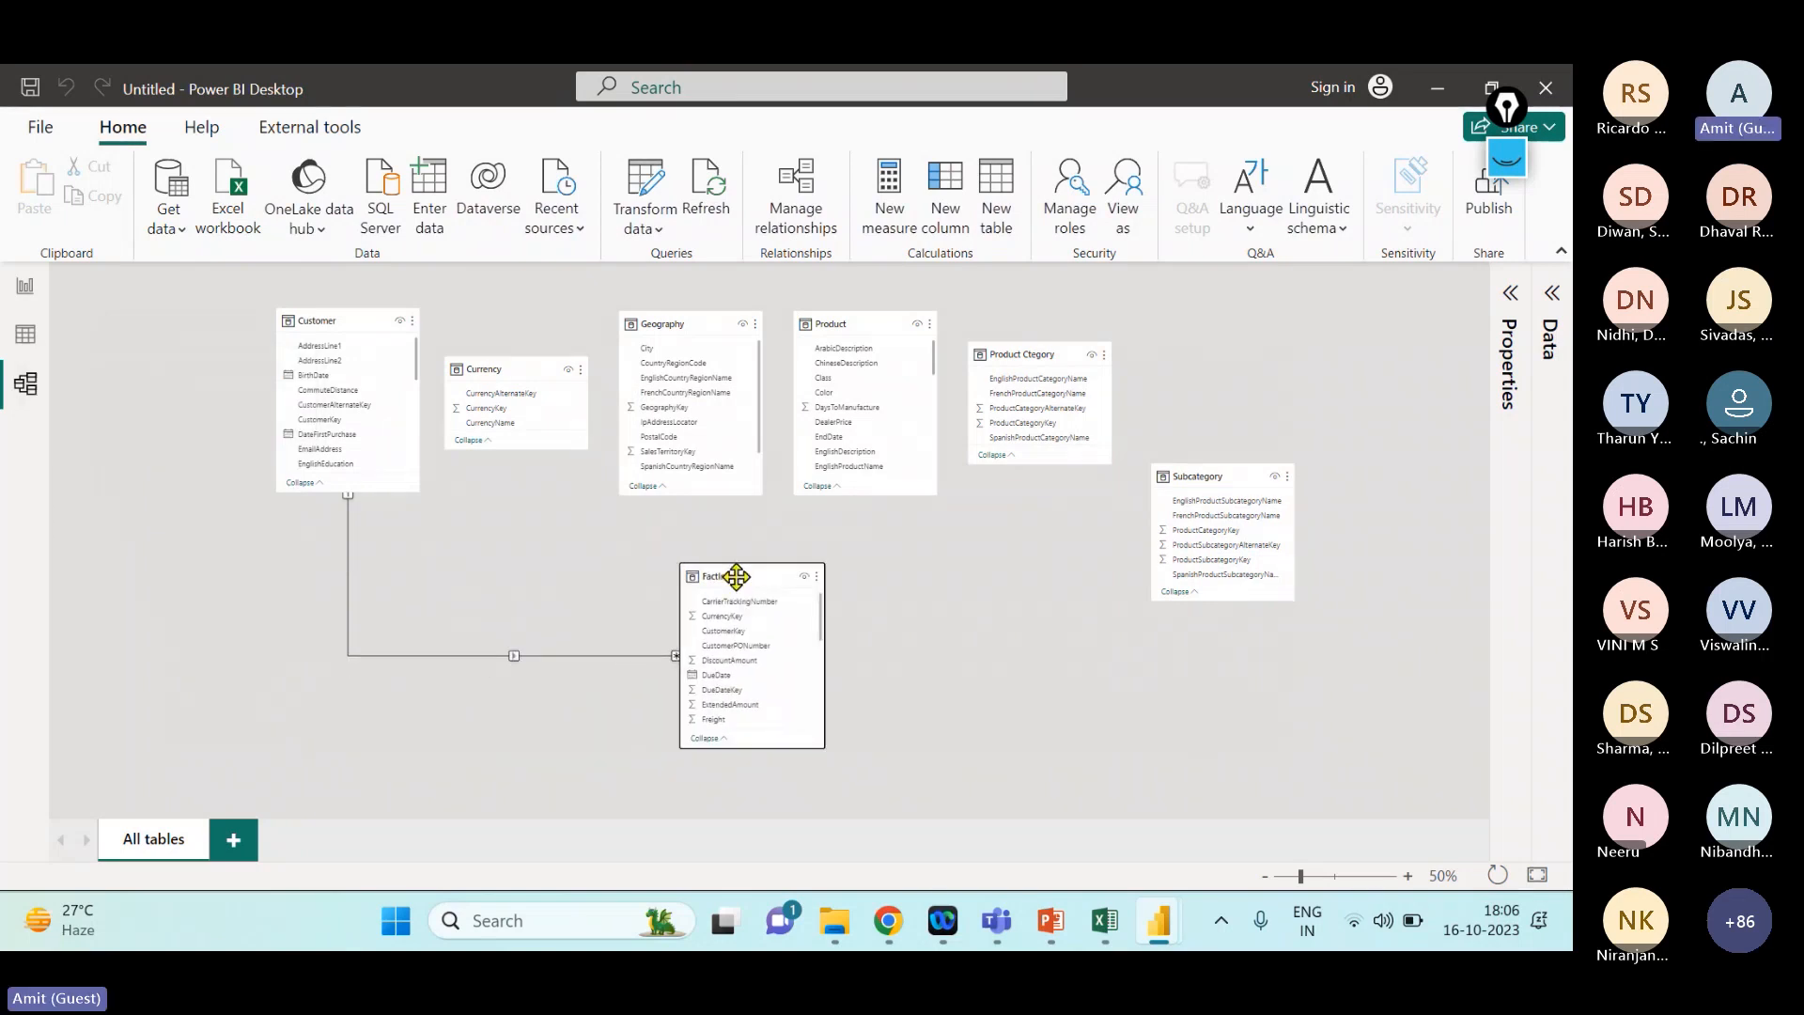
drag(306, 315, 404, 538)
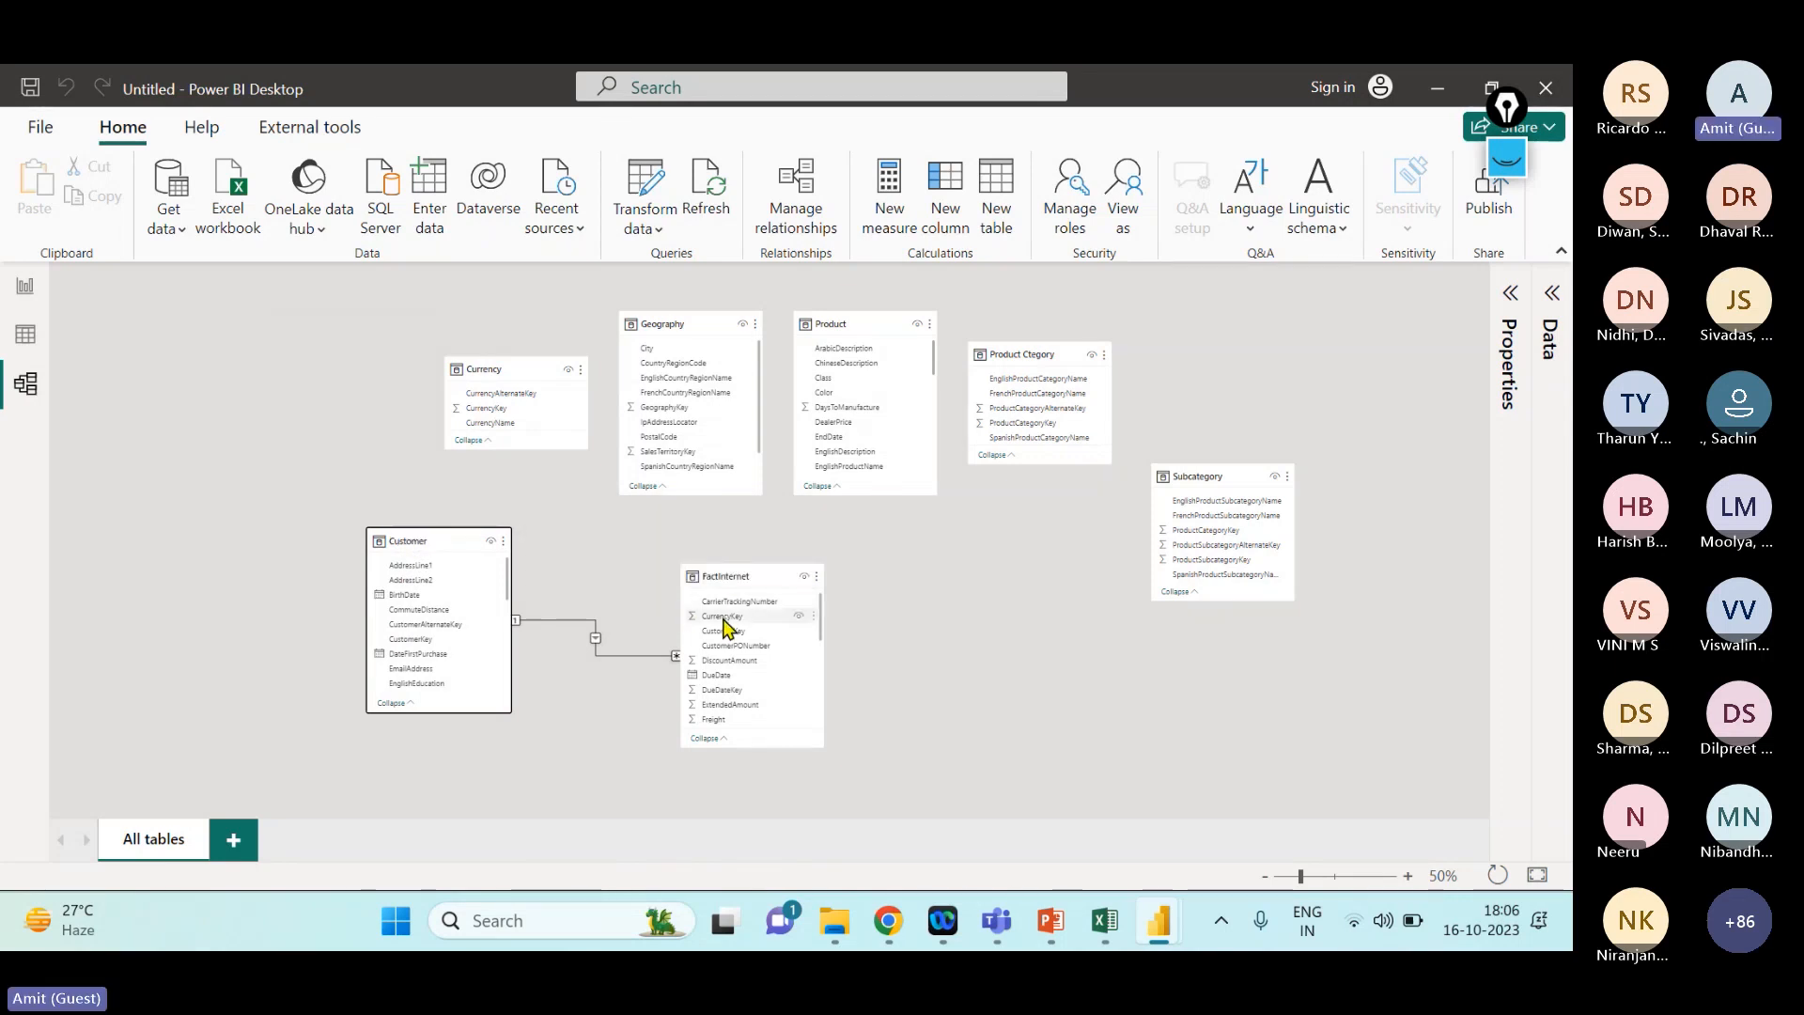
- Create a relationship between CurrencyKey in FactInternet and CurrencyKey in the Currency table
click(736, 579)
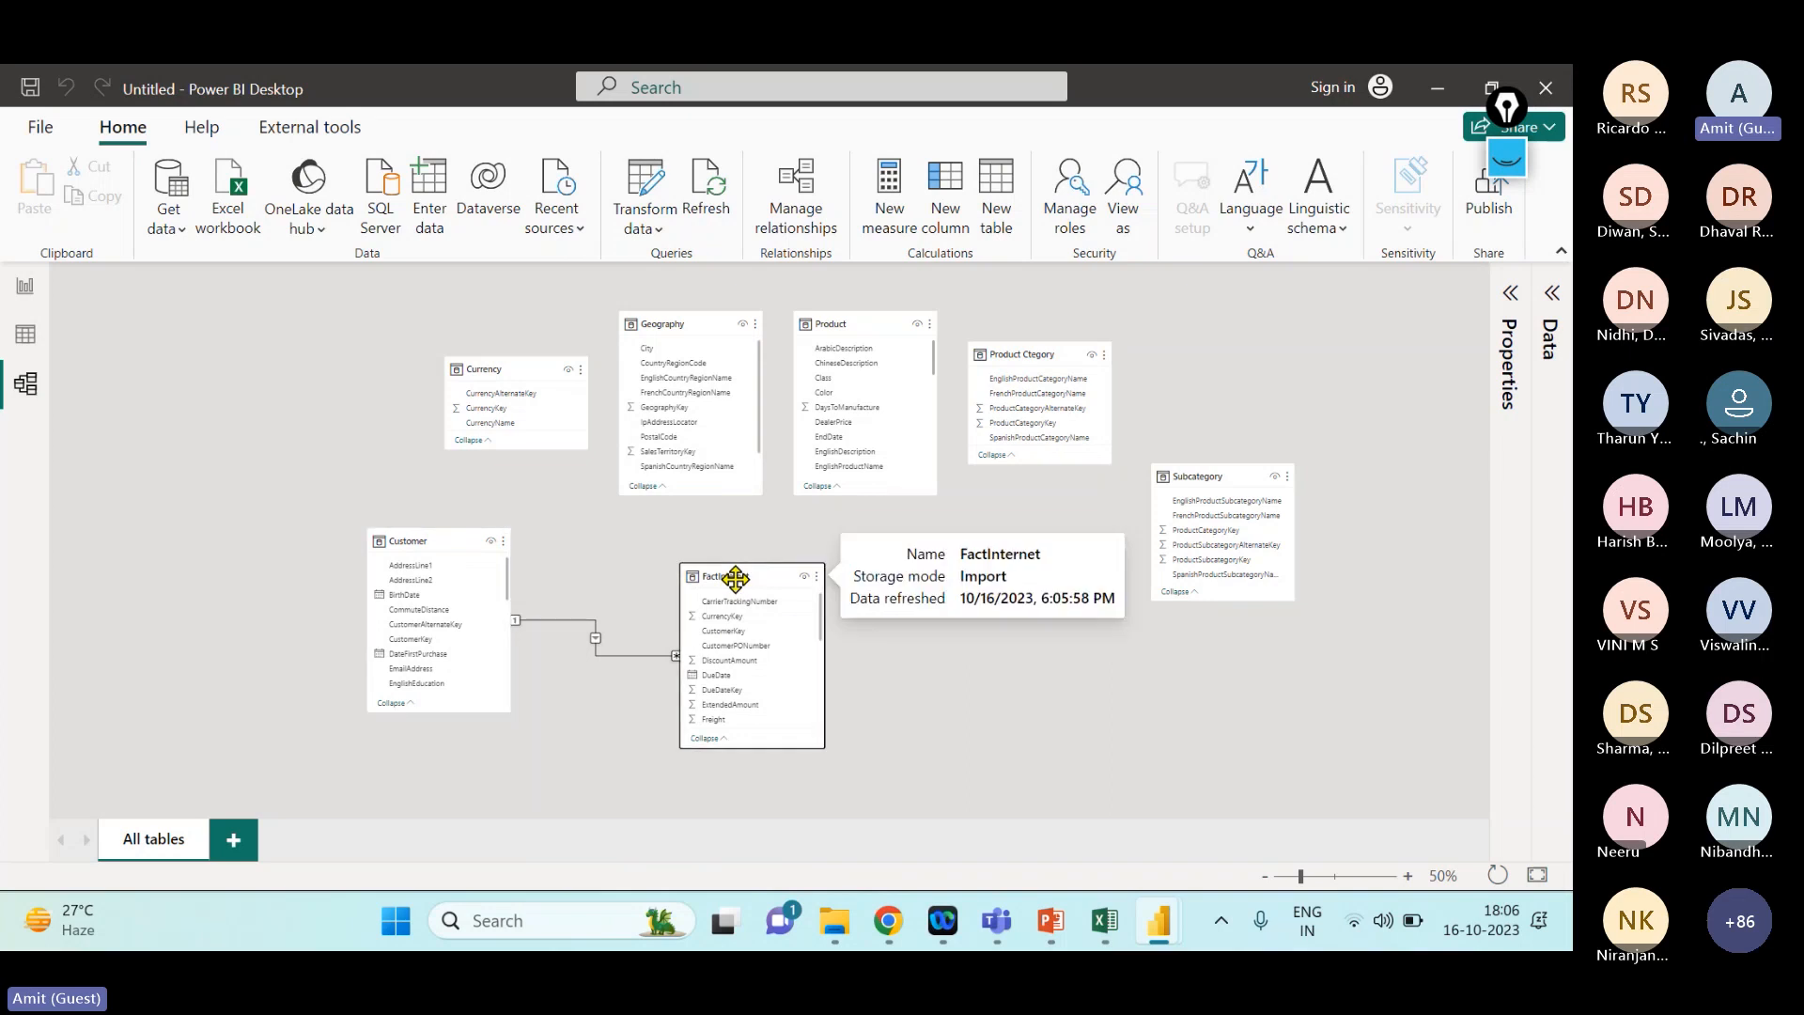
click(731, 618)
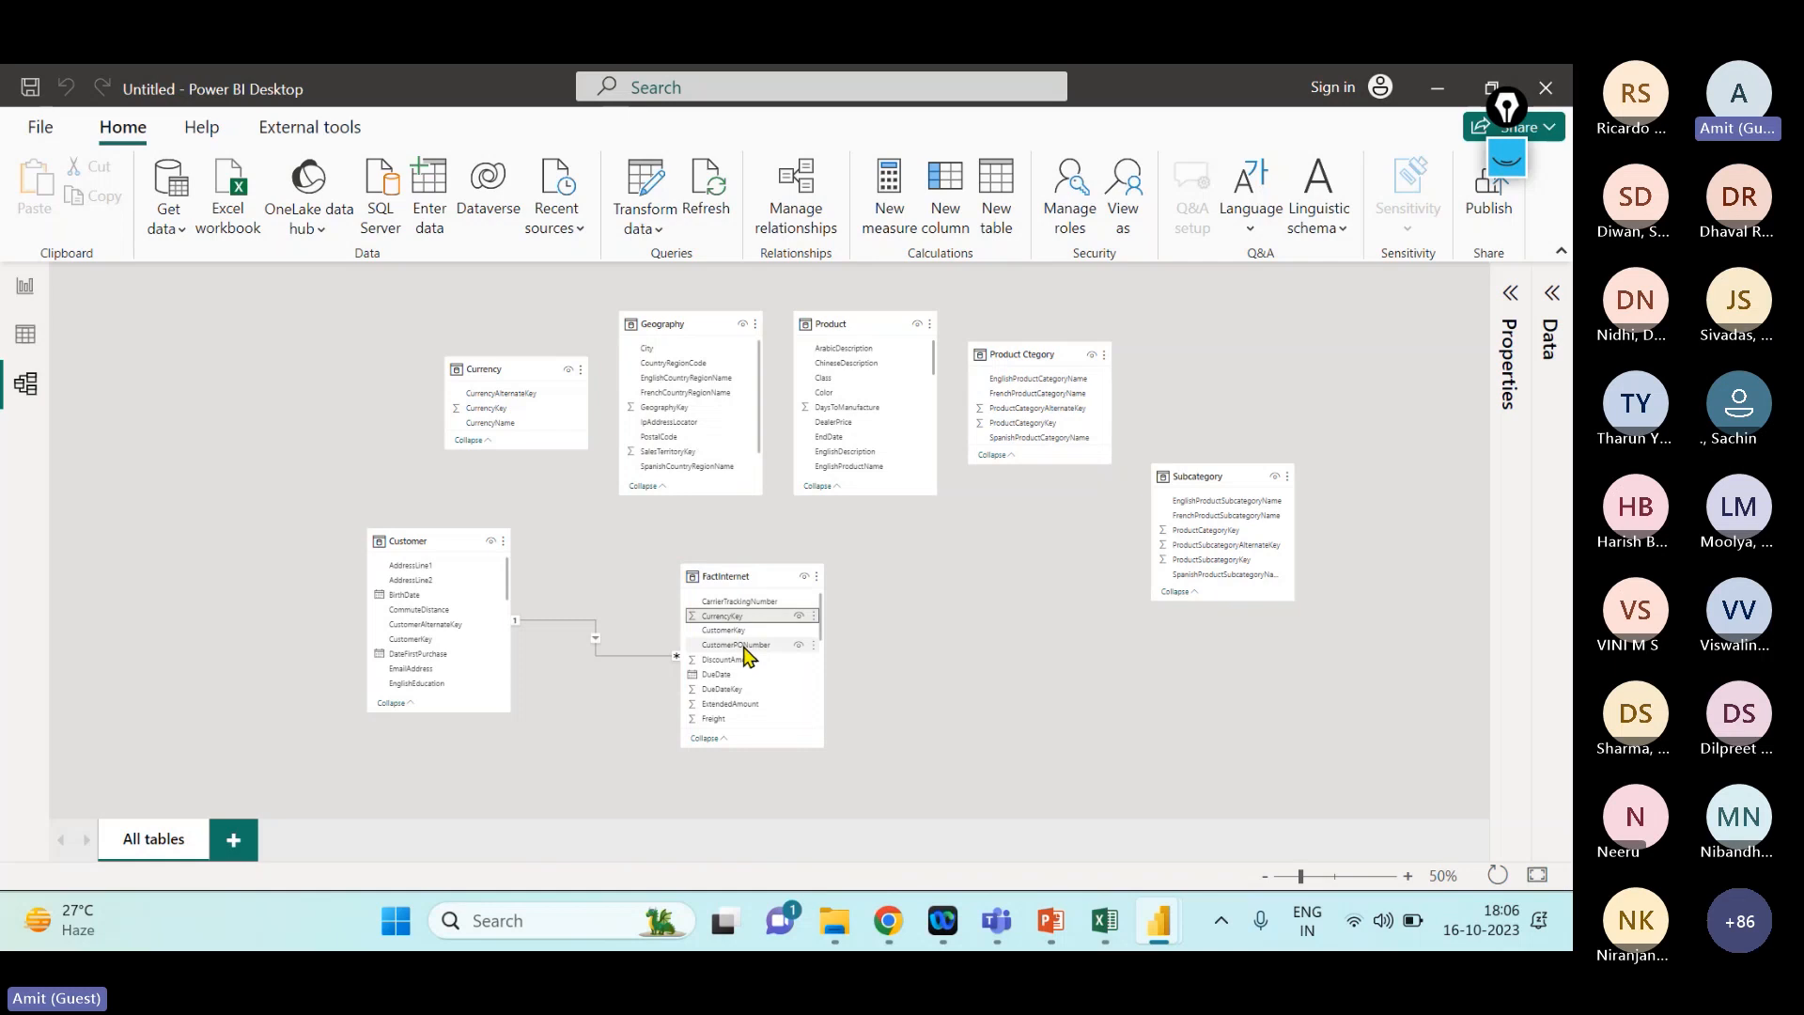
drag(722, 617, 526, 410)
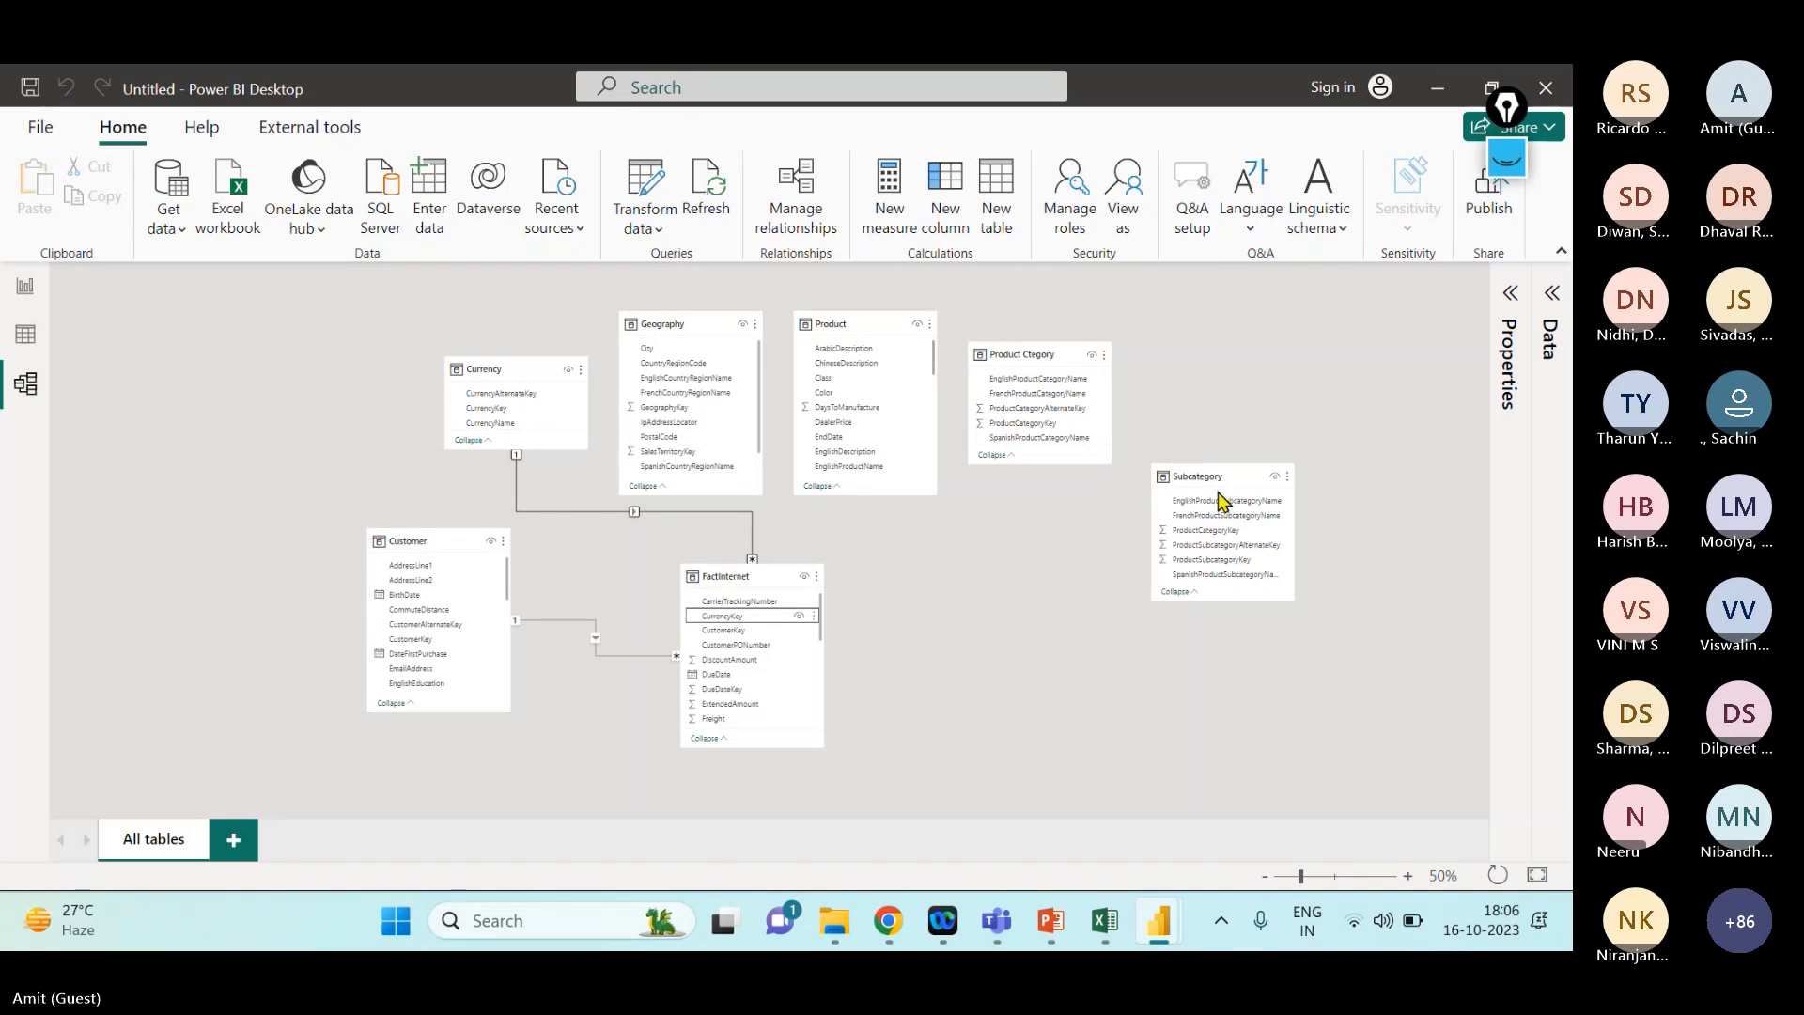
- Move the Subcategory and Product Ctegory tables farther outward and place the Product table beside FactInternet
drag(1211, 474, 1294, 464)
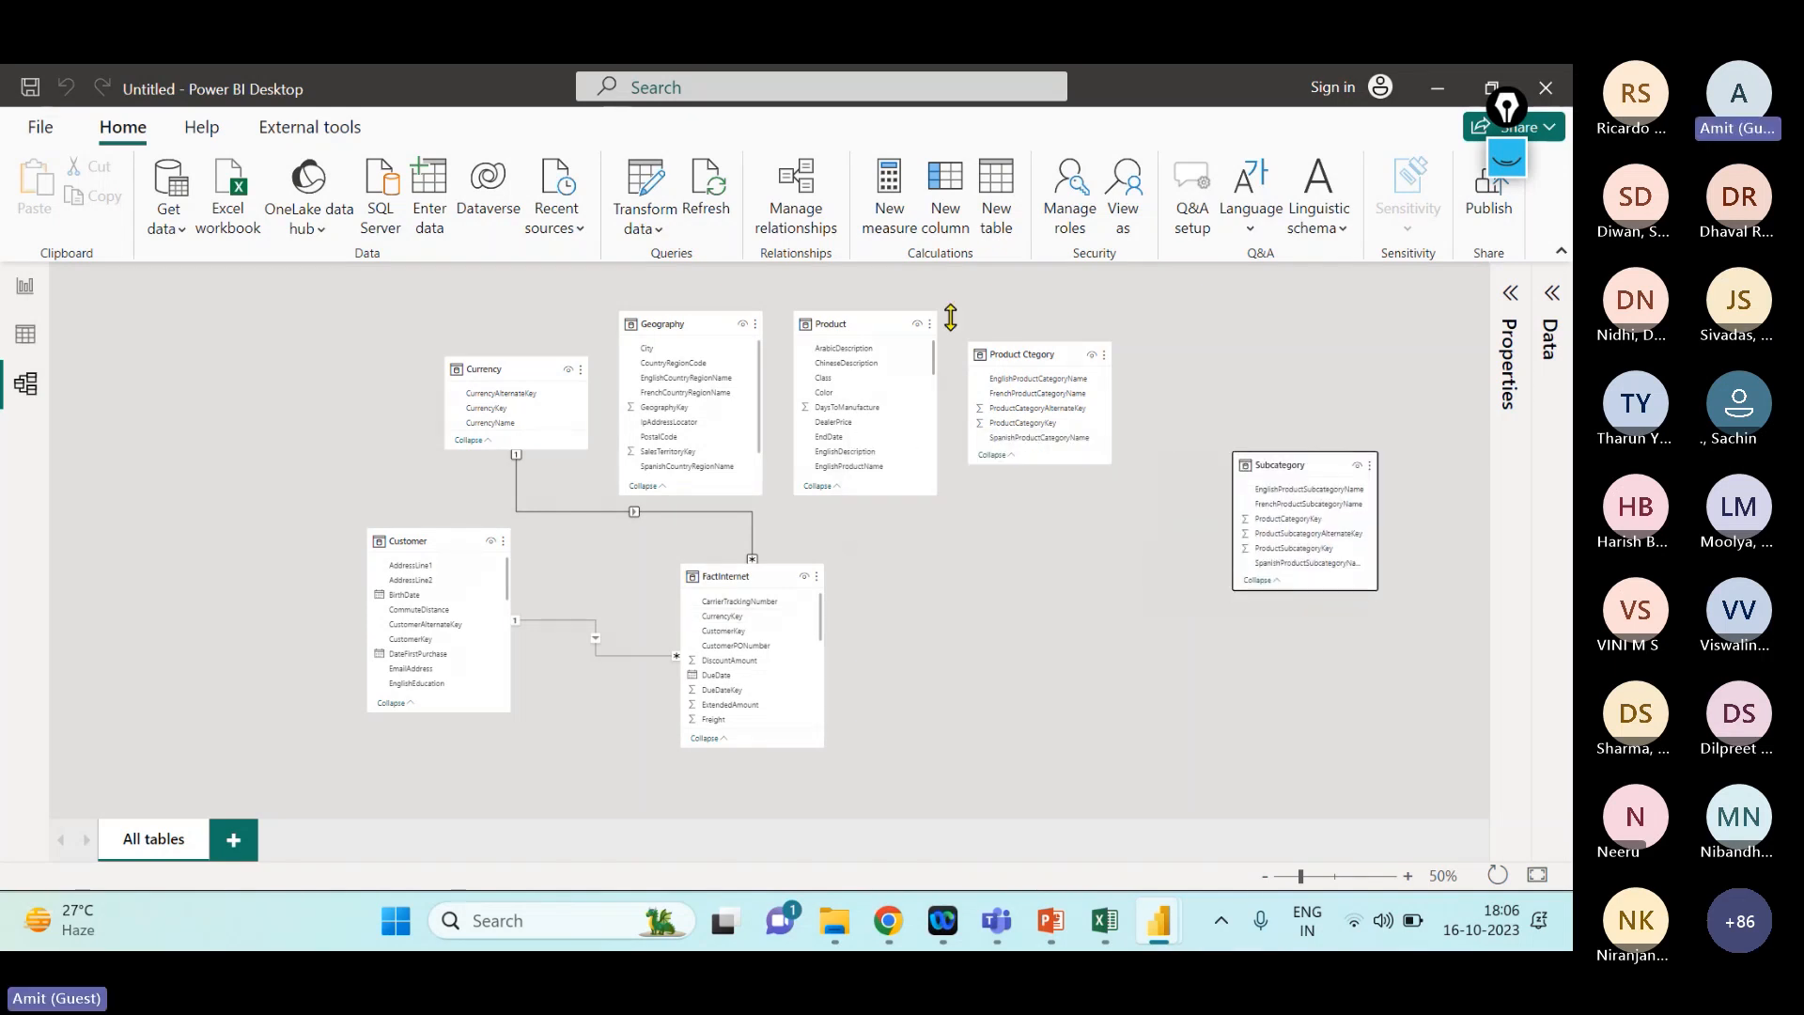
drag(1028, 355, 1096, 331)
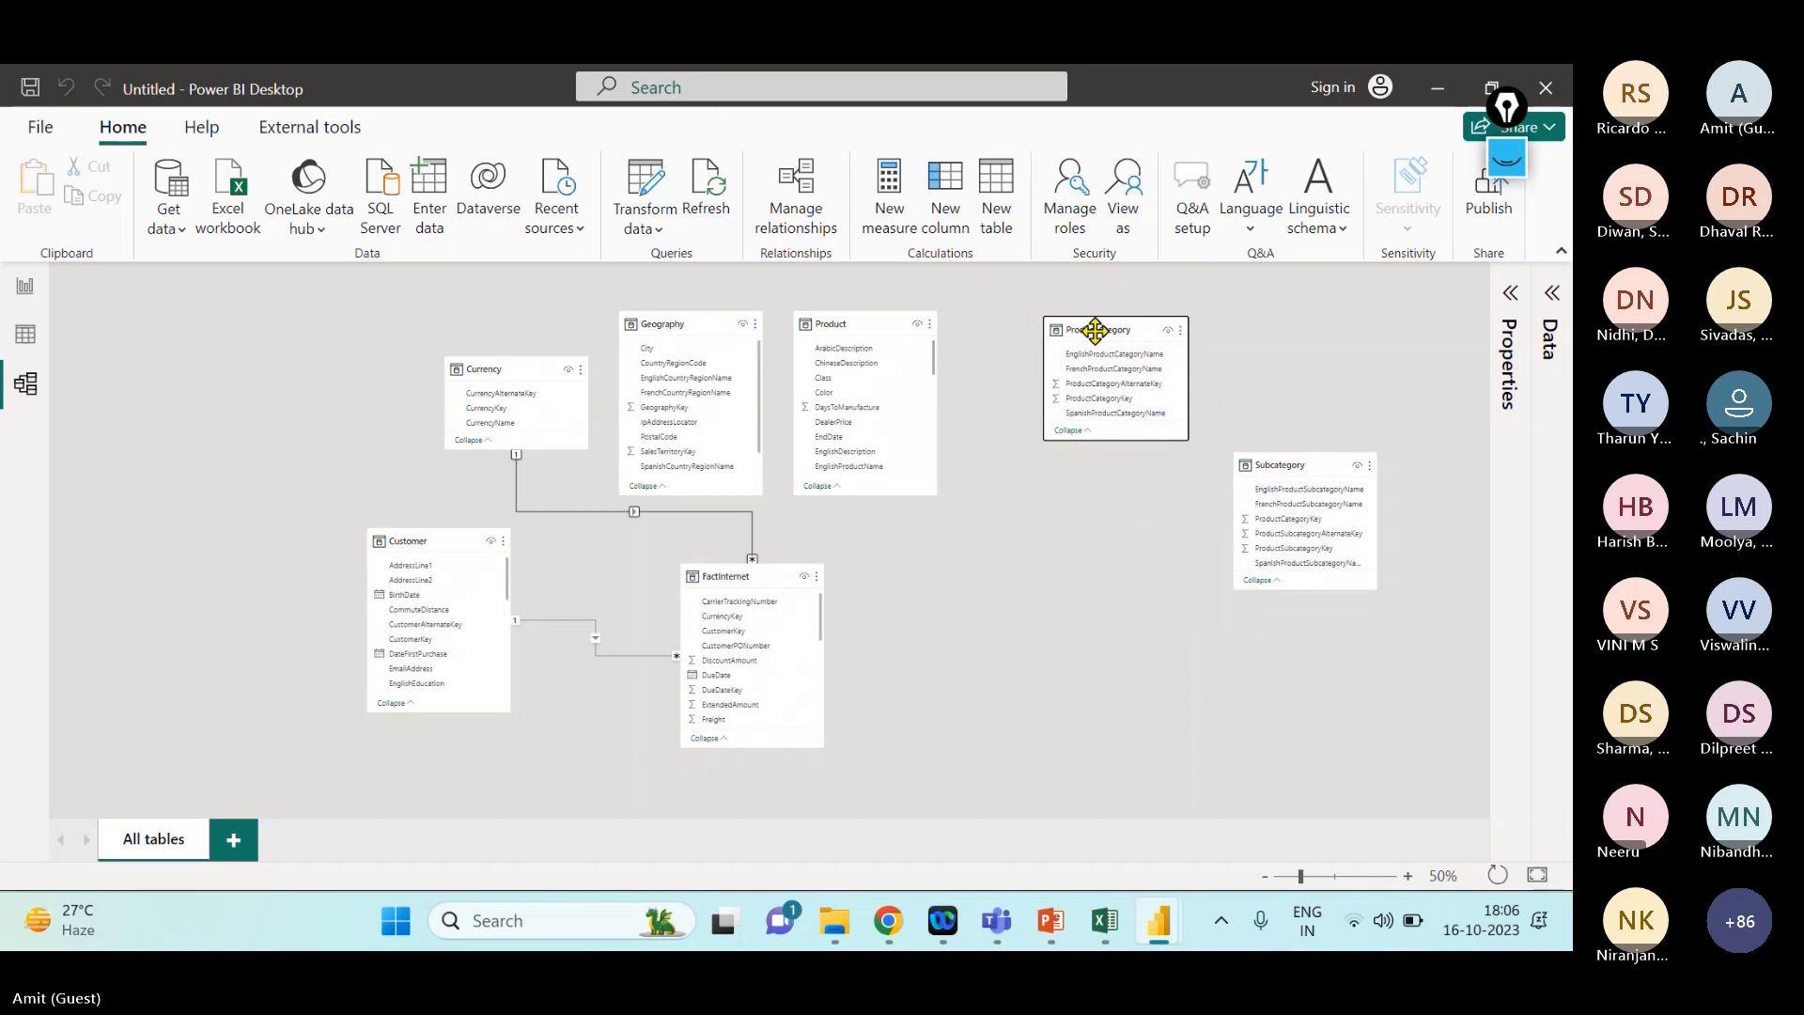
drag(872, 330, 1015, 572)
- Create a relationship between ProductKey in the Product table and ProductKey in FactInternet
scroll(747, 657, down, 4)
scroll(747, 658, down, 1)
click(734, 700)
scroll(1000, 678, down, 5)
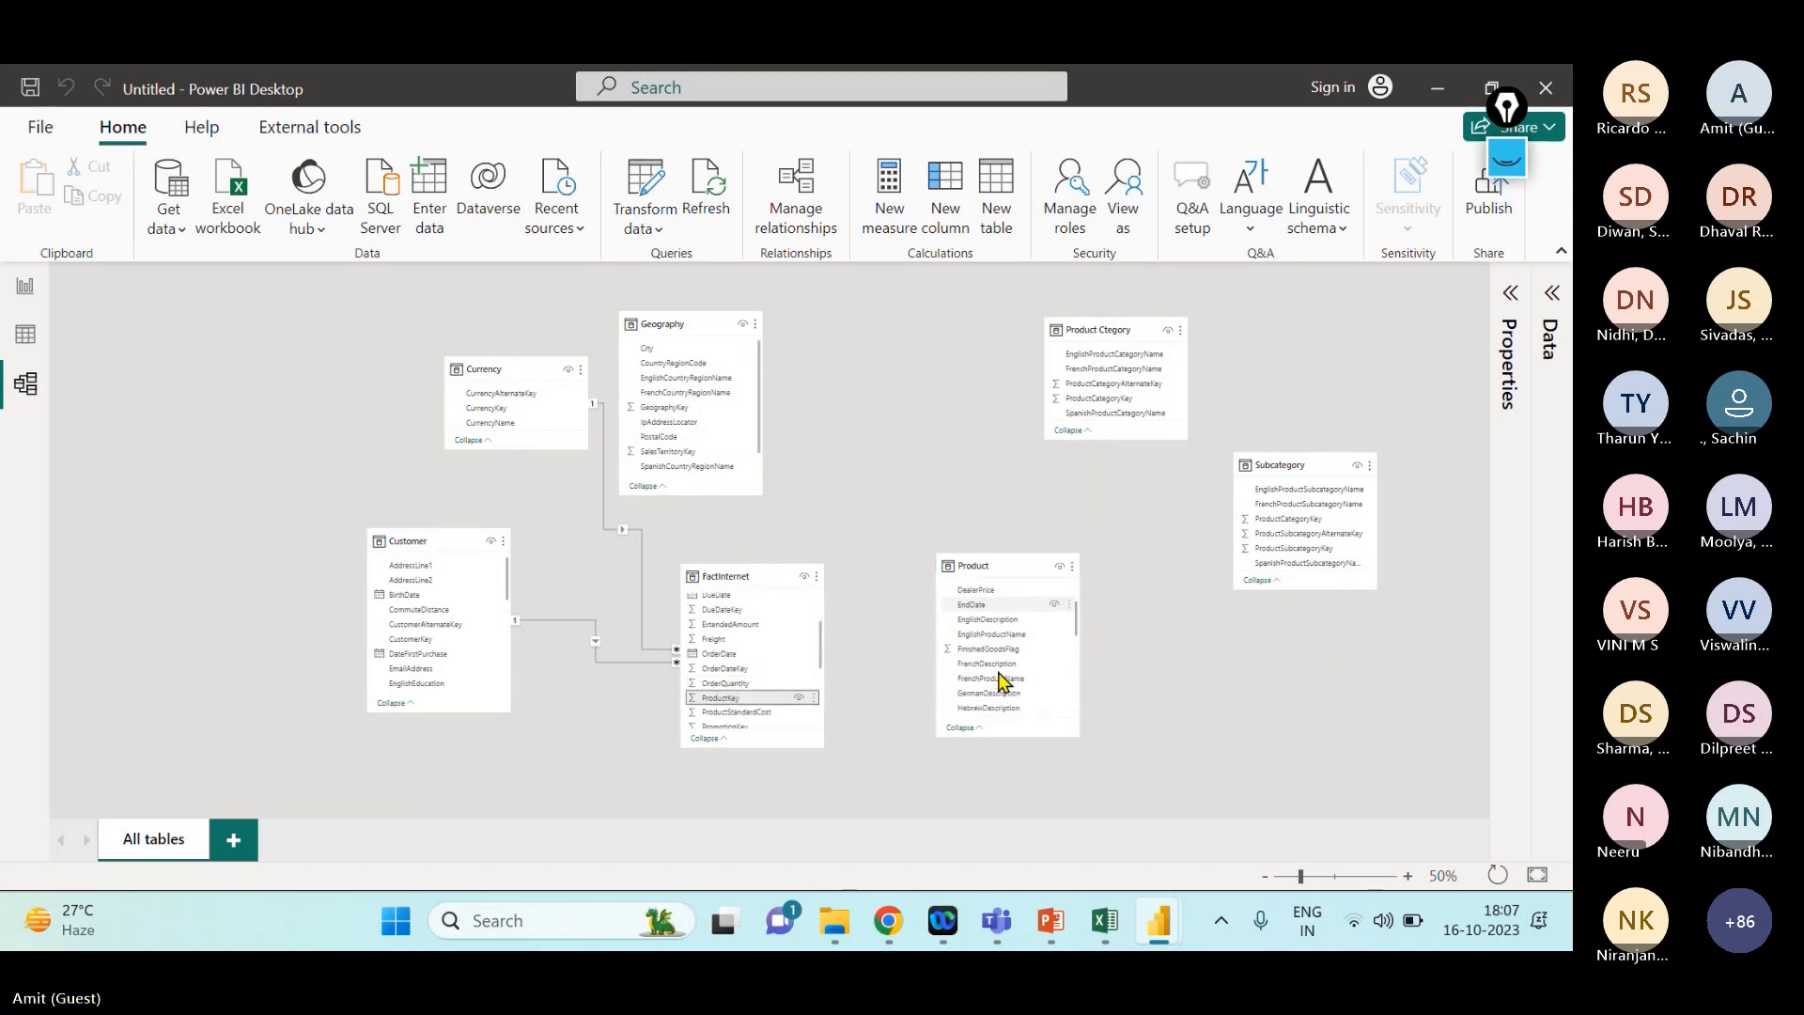
scroll(999, 673, down, 3)
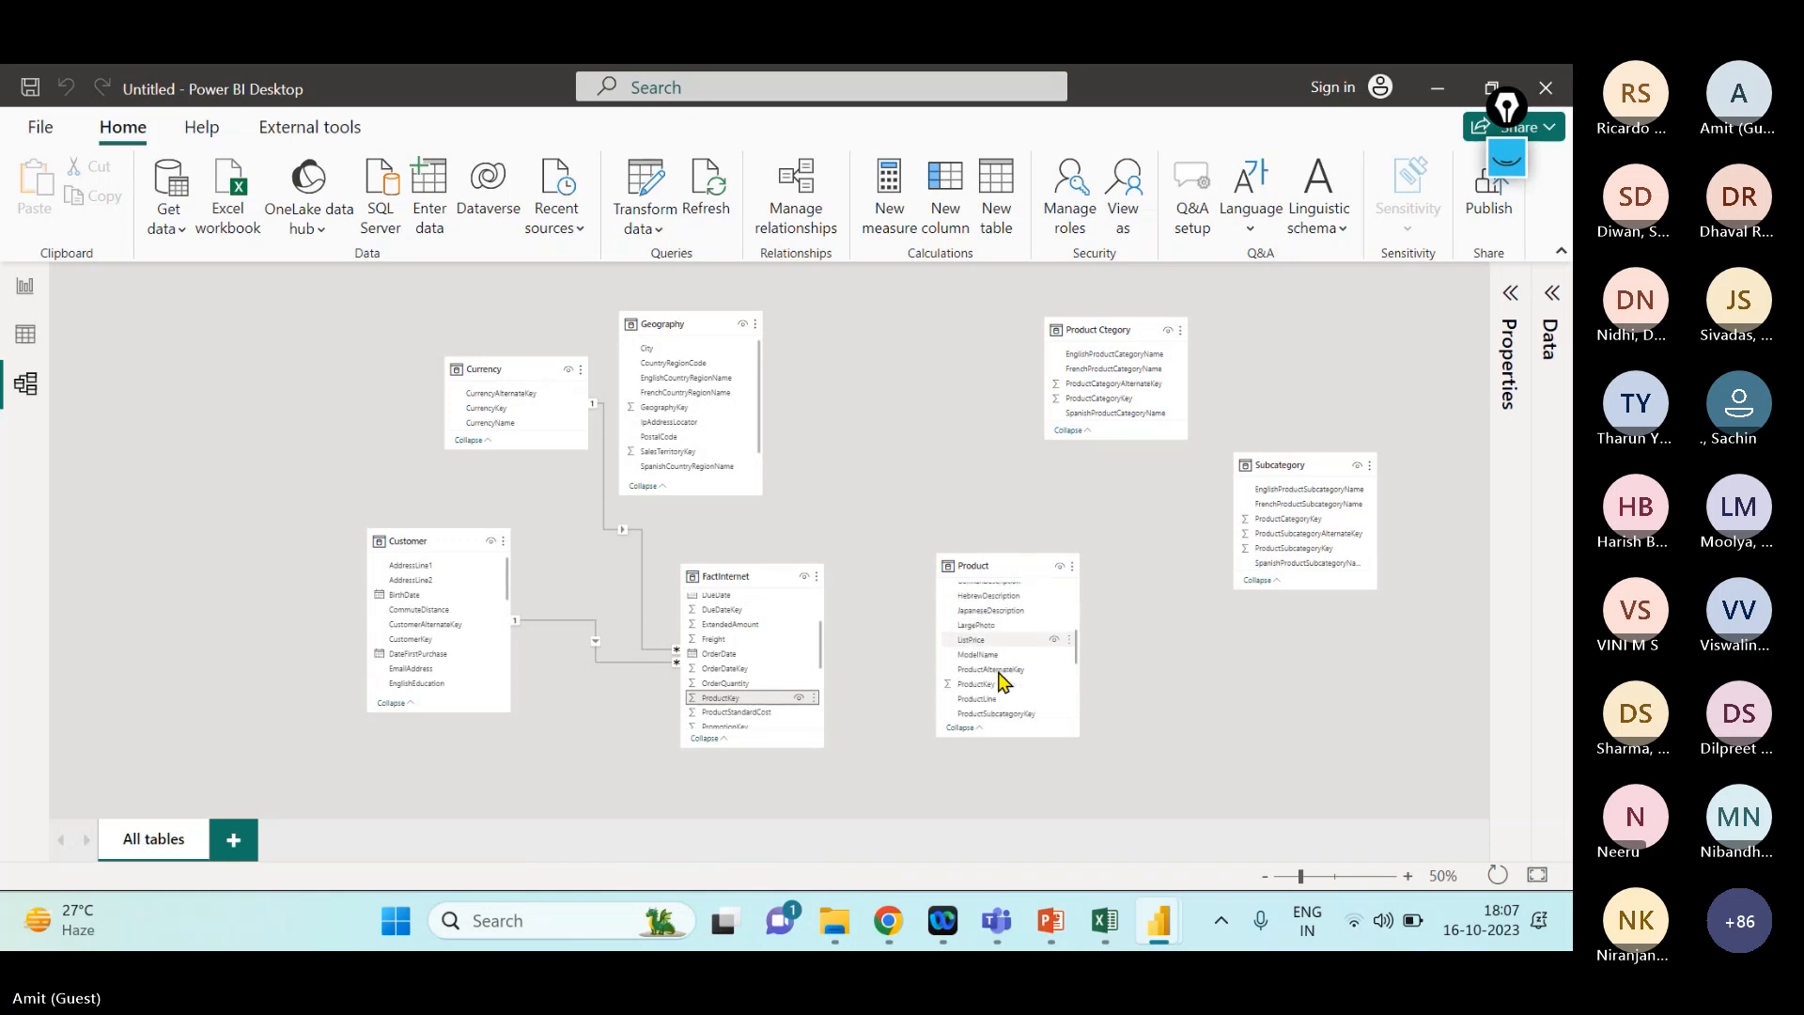
drag(982, 691, 802, 697)
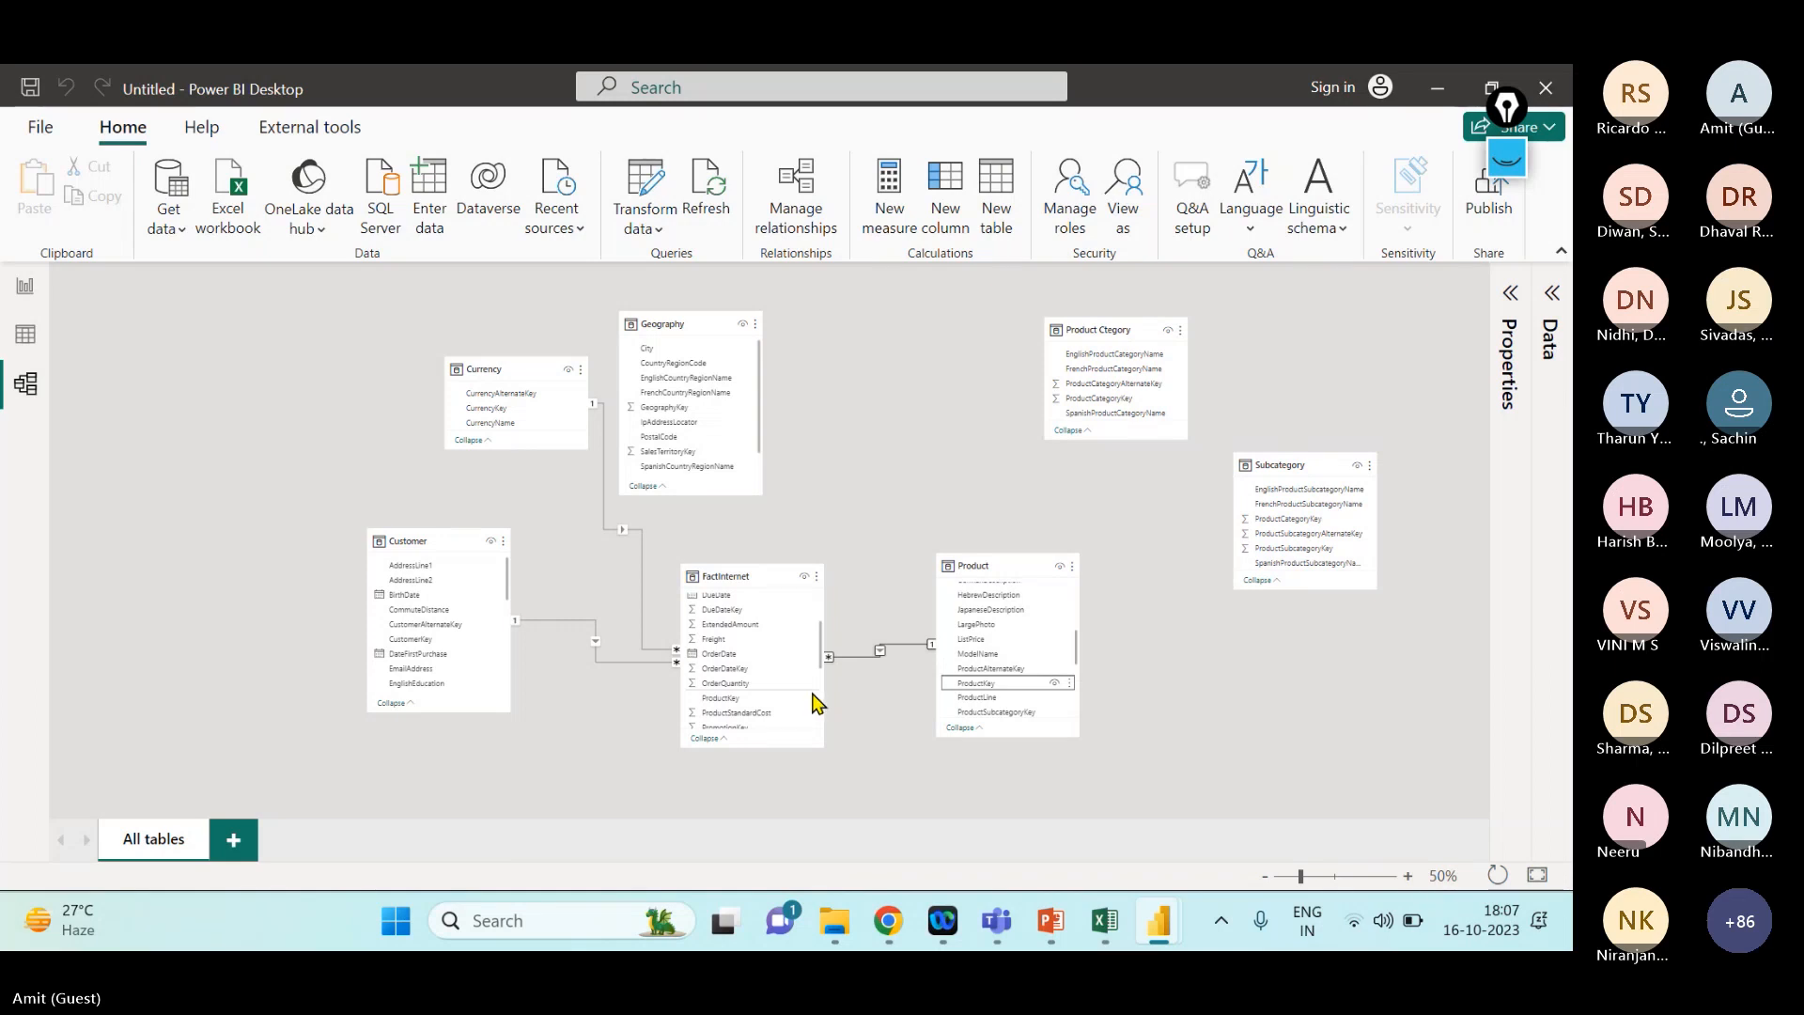
- Create a relationship between ProductSubcategoryKey in the Product table and ProductSubcategoryKey in the Subcategory table
scroll(1003, 645, down, 2)
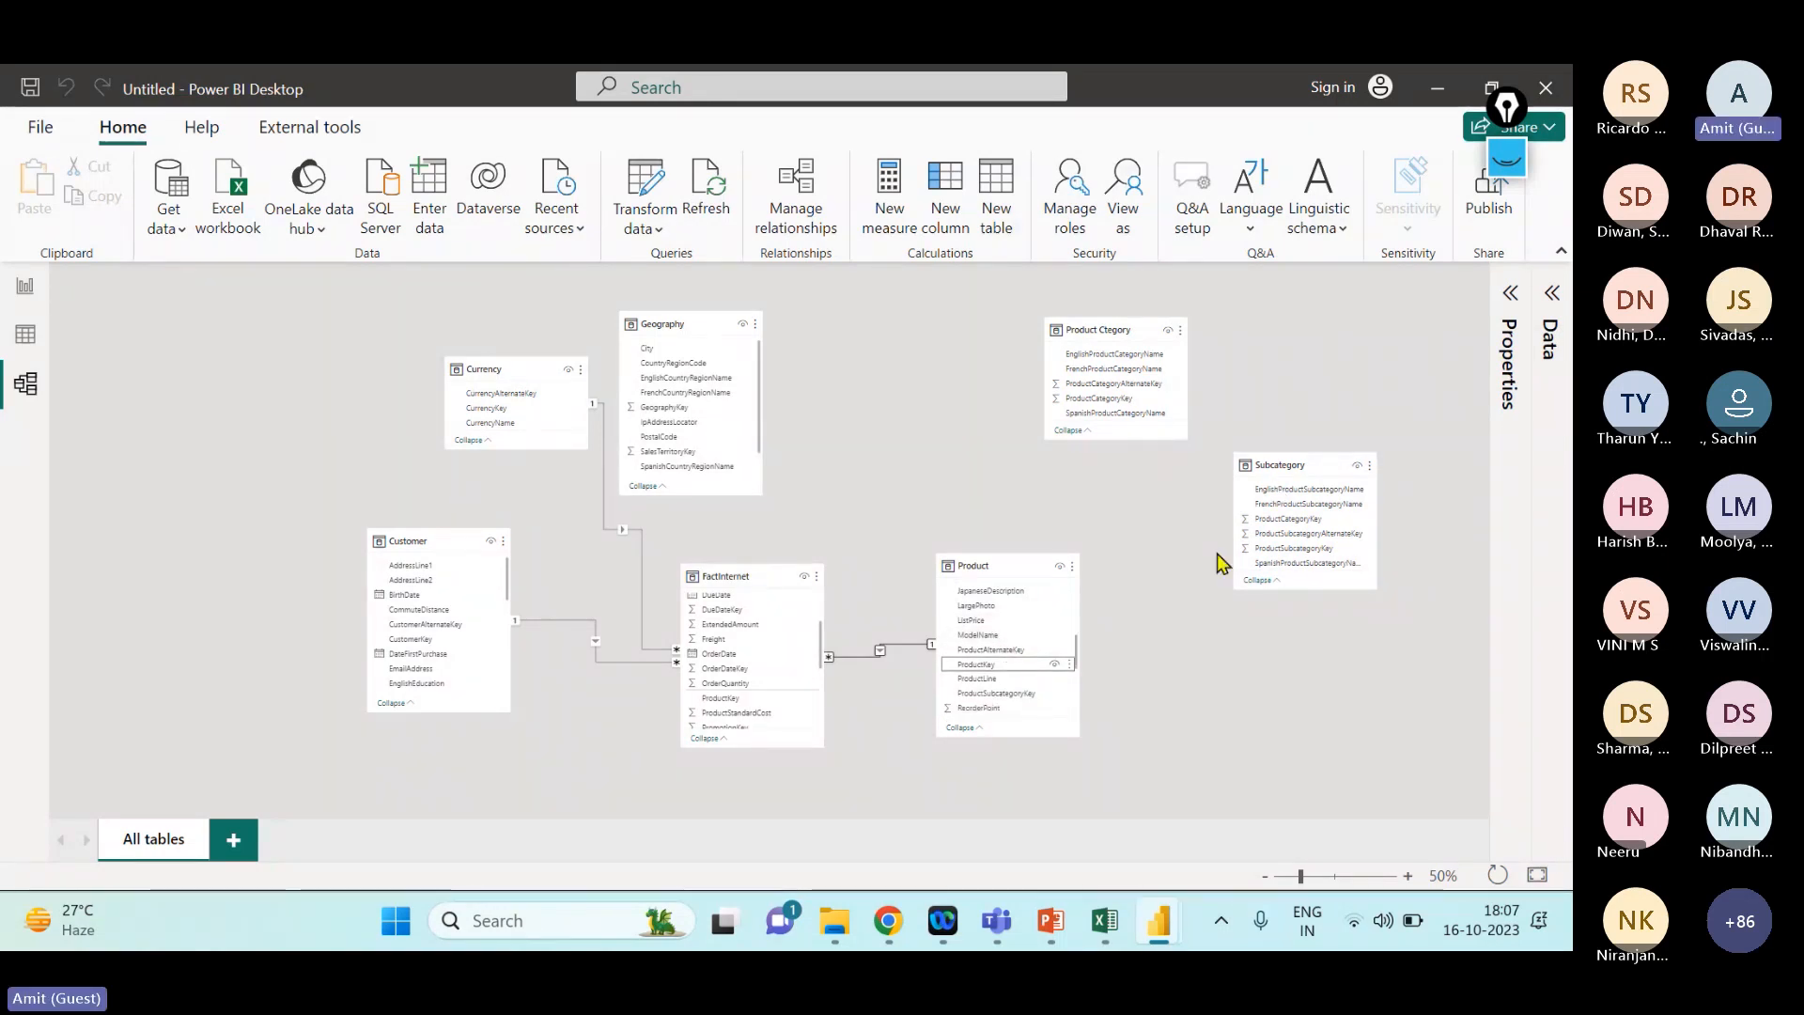
click(1000, 695)
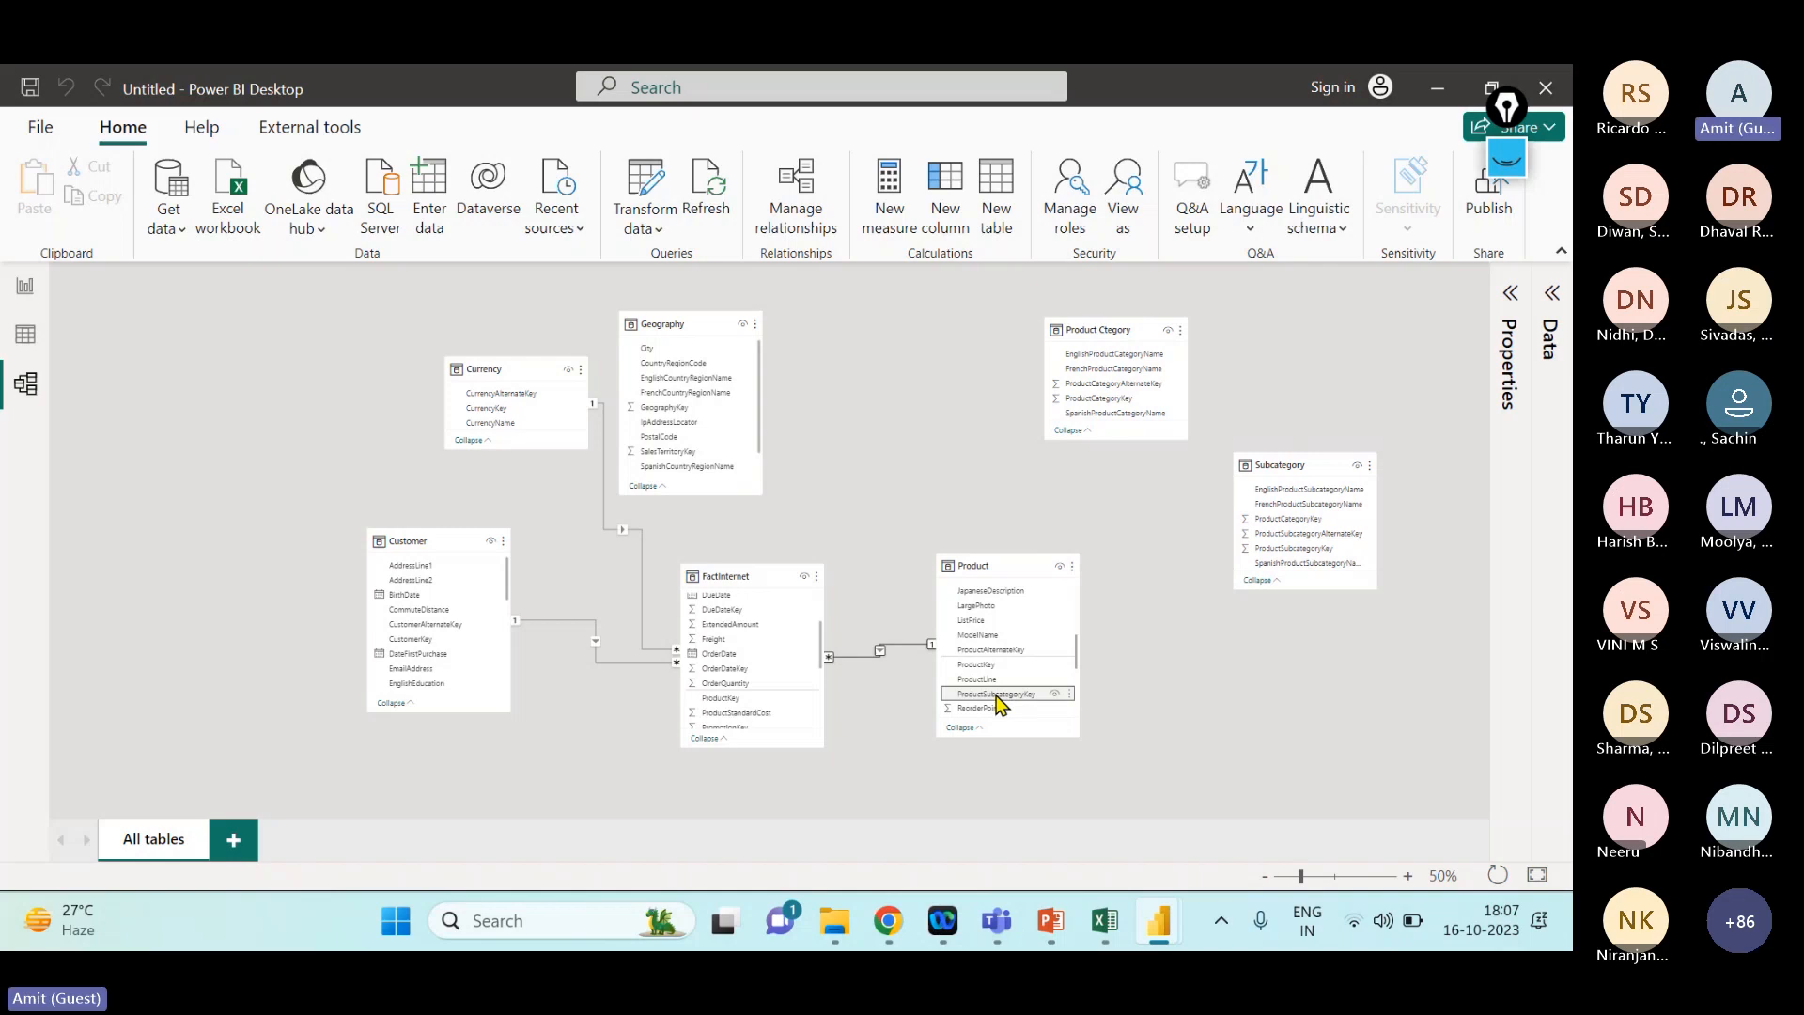
drag(998, 700, 1289, 554)
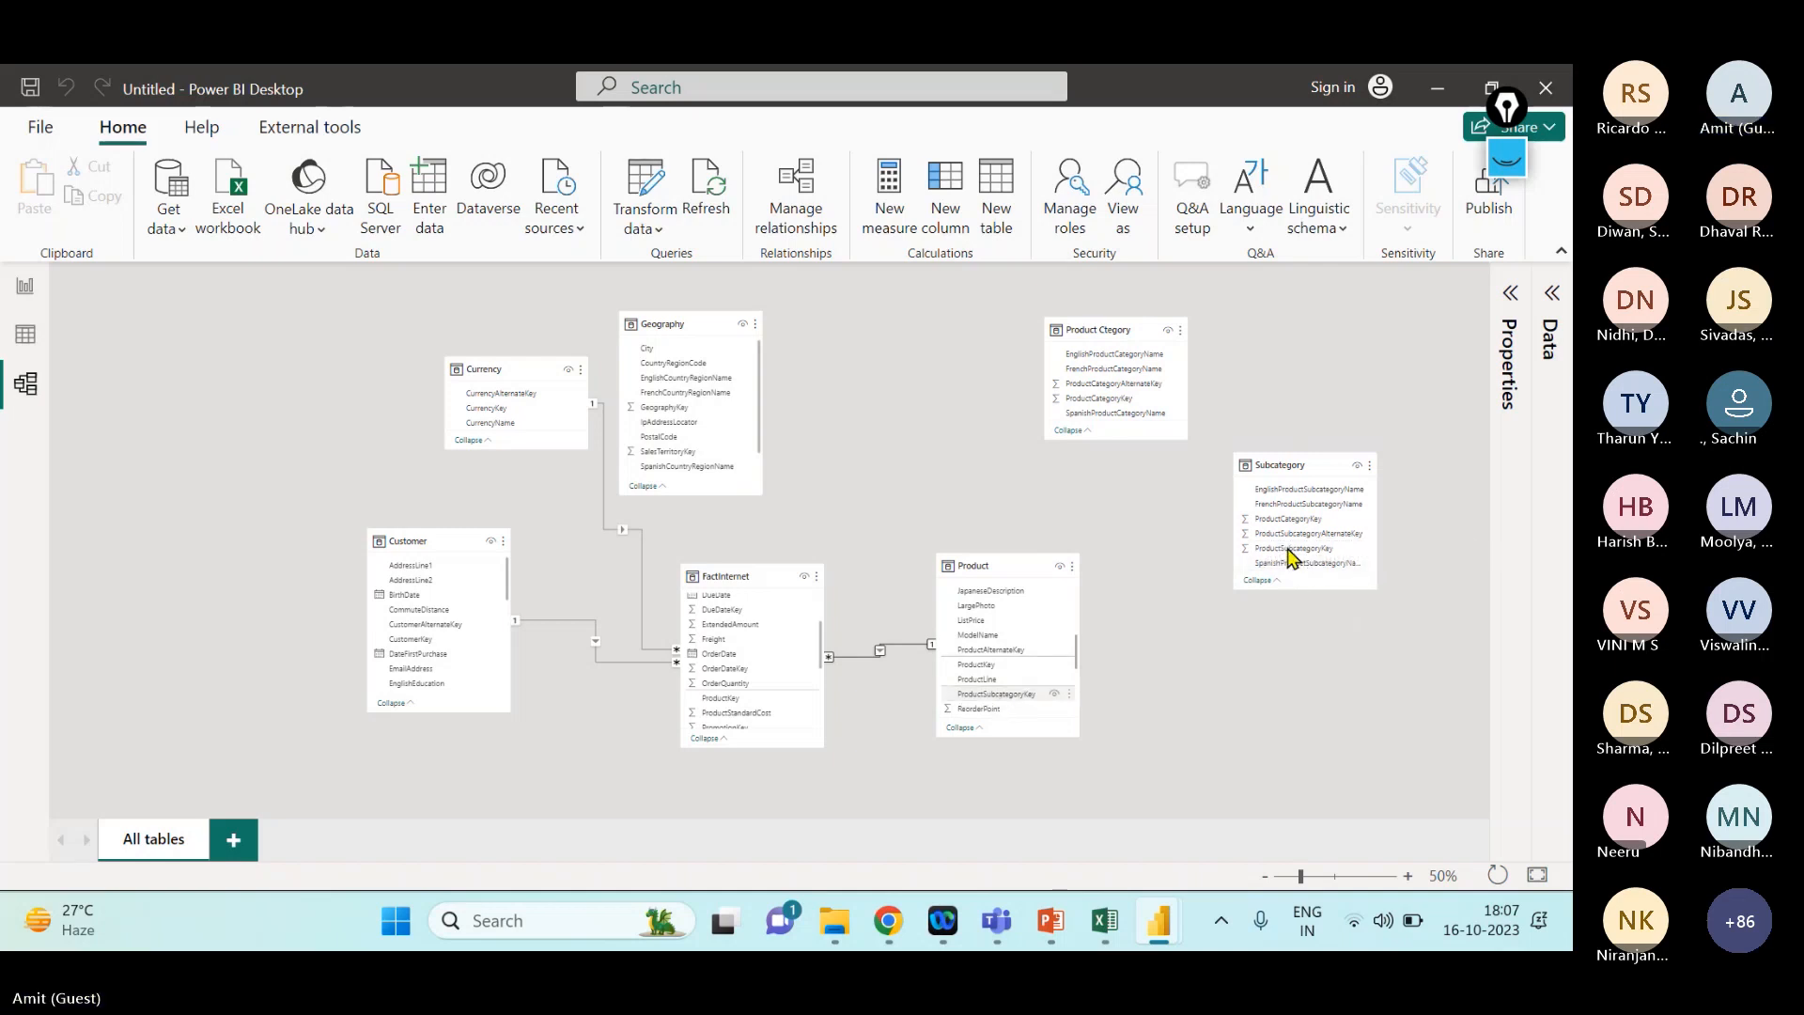
- Place Subcategory beside Product with Product Ctegory beyond it, and relate ProductCategoryKey in Subcategory to ProductCategoryKey in Product Ctegory
drag(1309, 464, 1194, 535)
drag(1122, 342, 1417, 376)
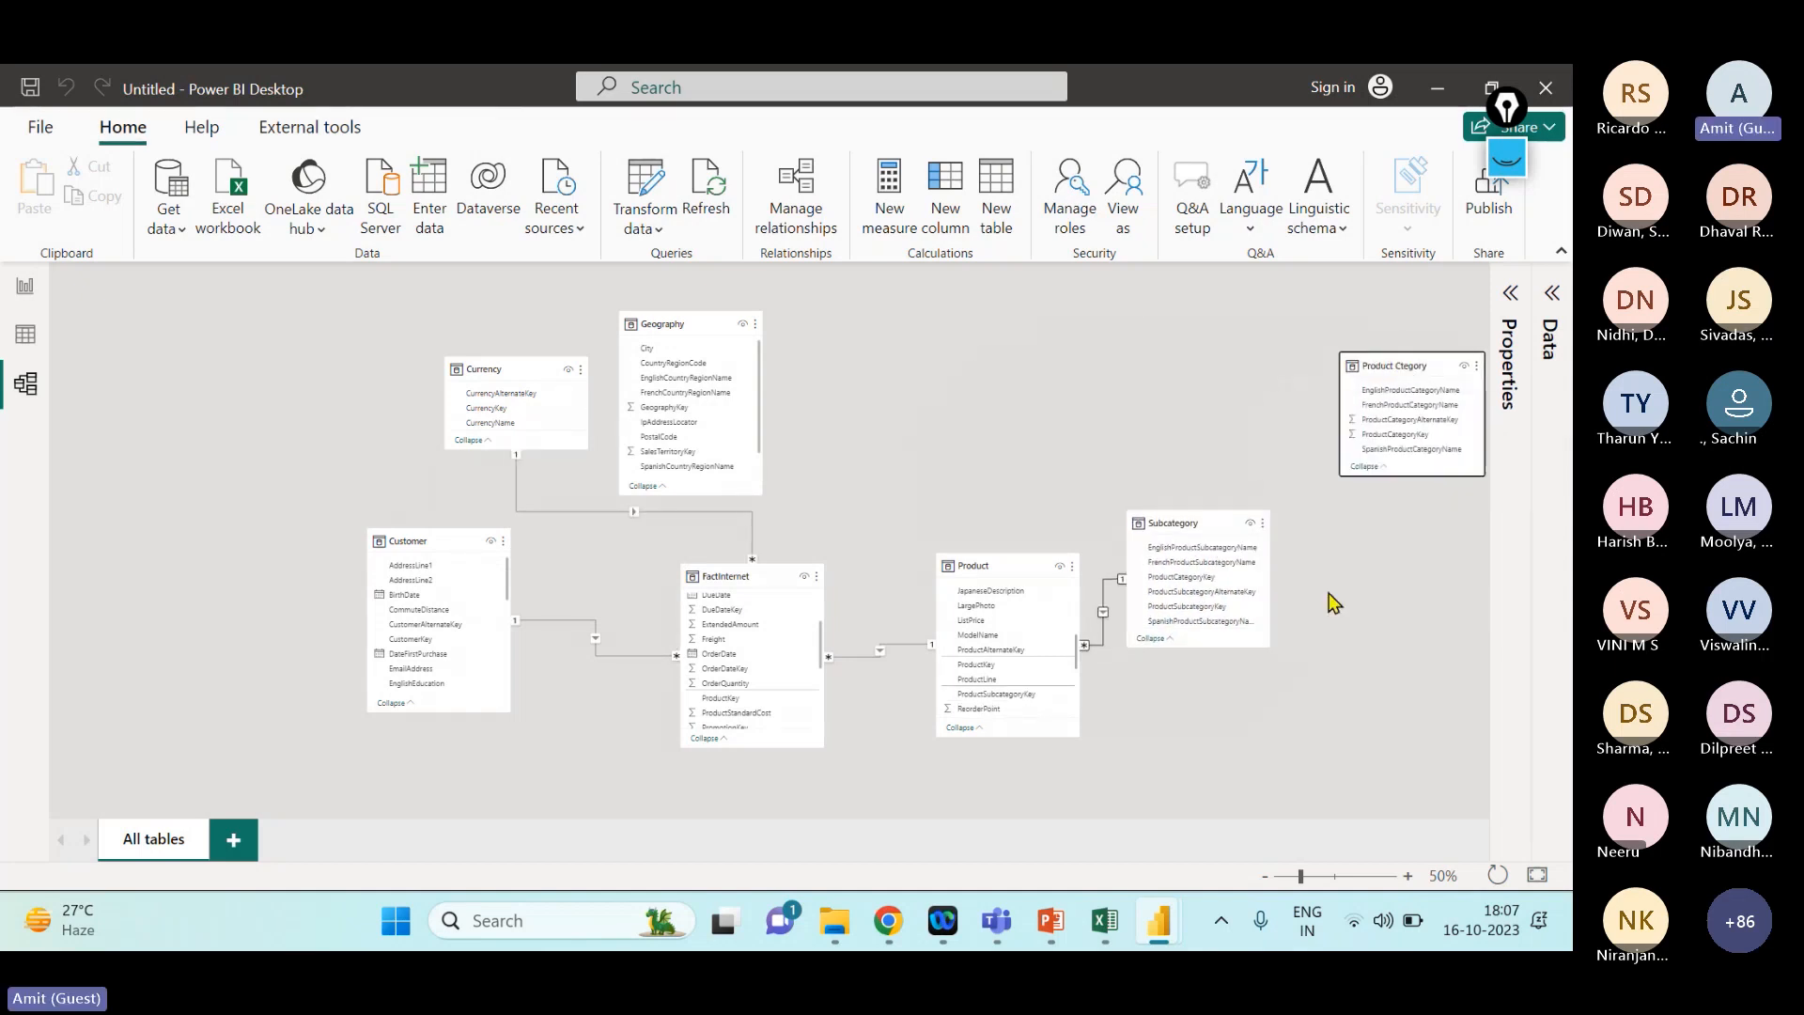
click(1186, 577)
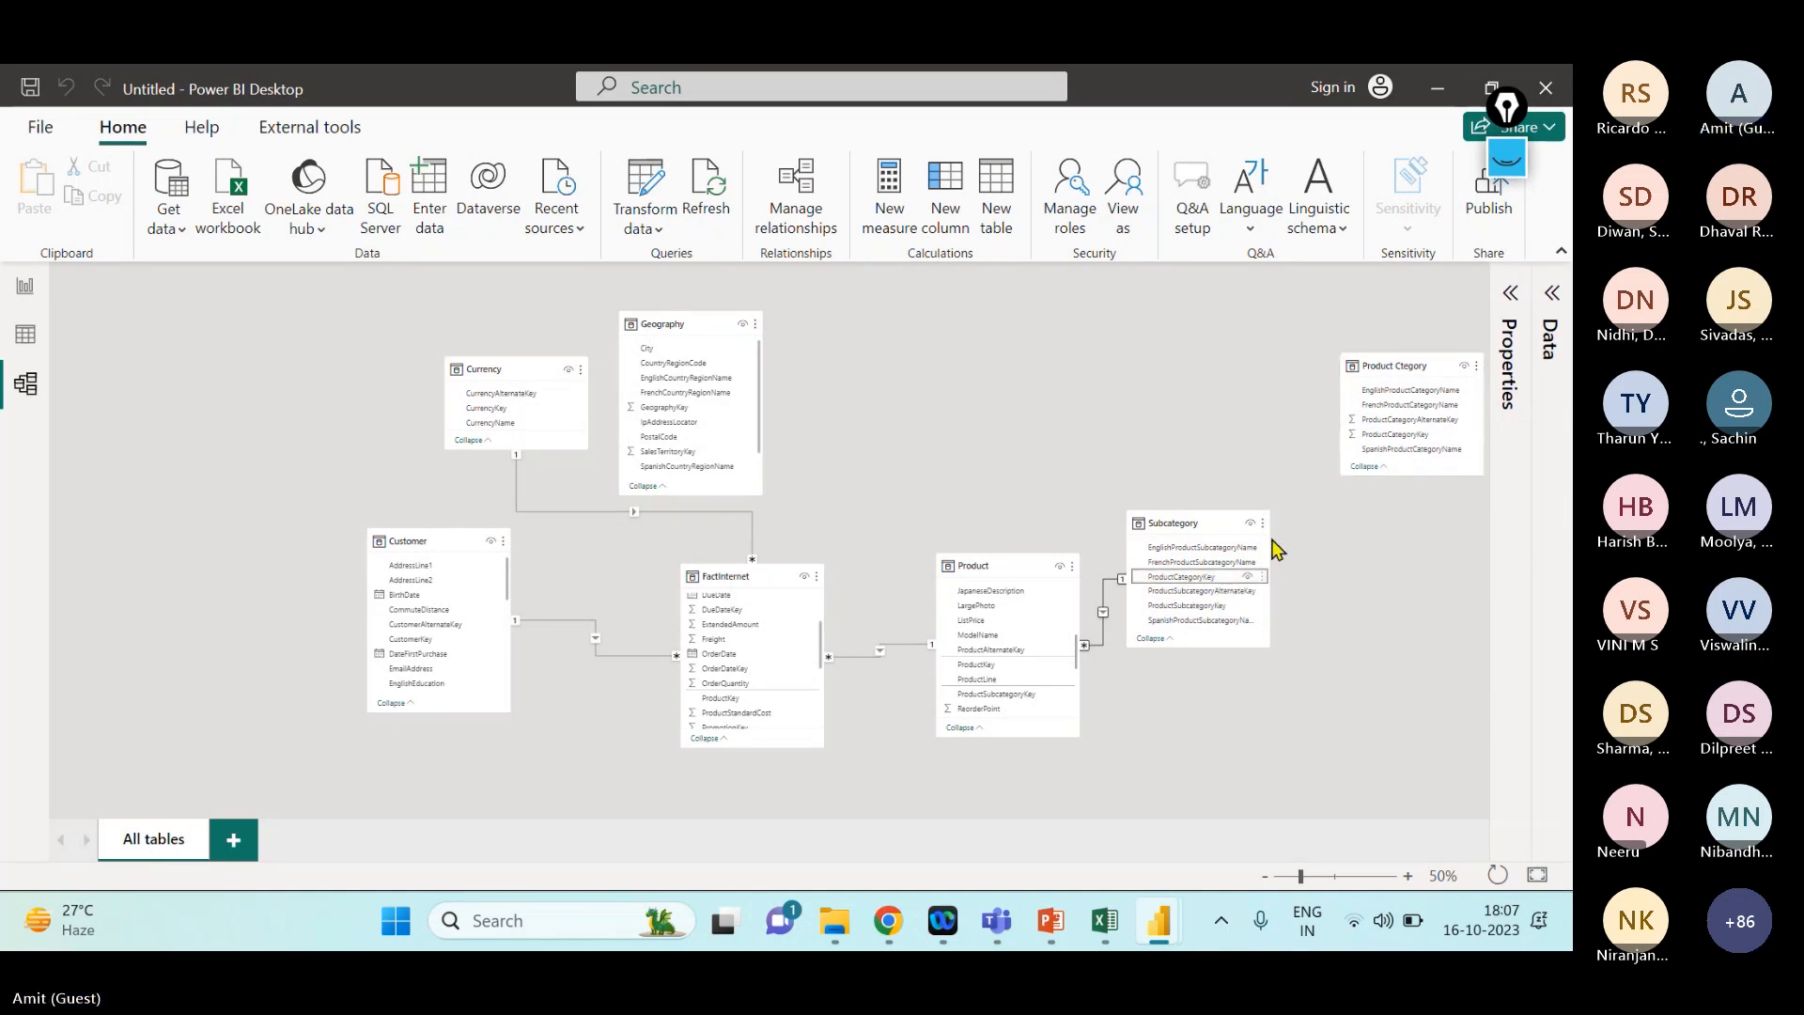
right_click(1361, 476)
click(1409, 631)
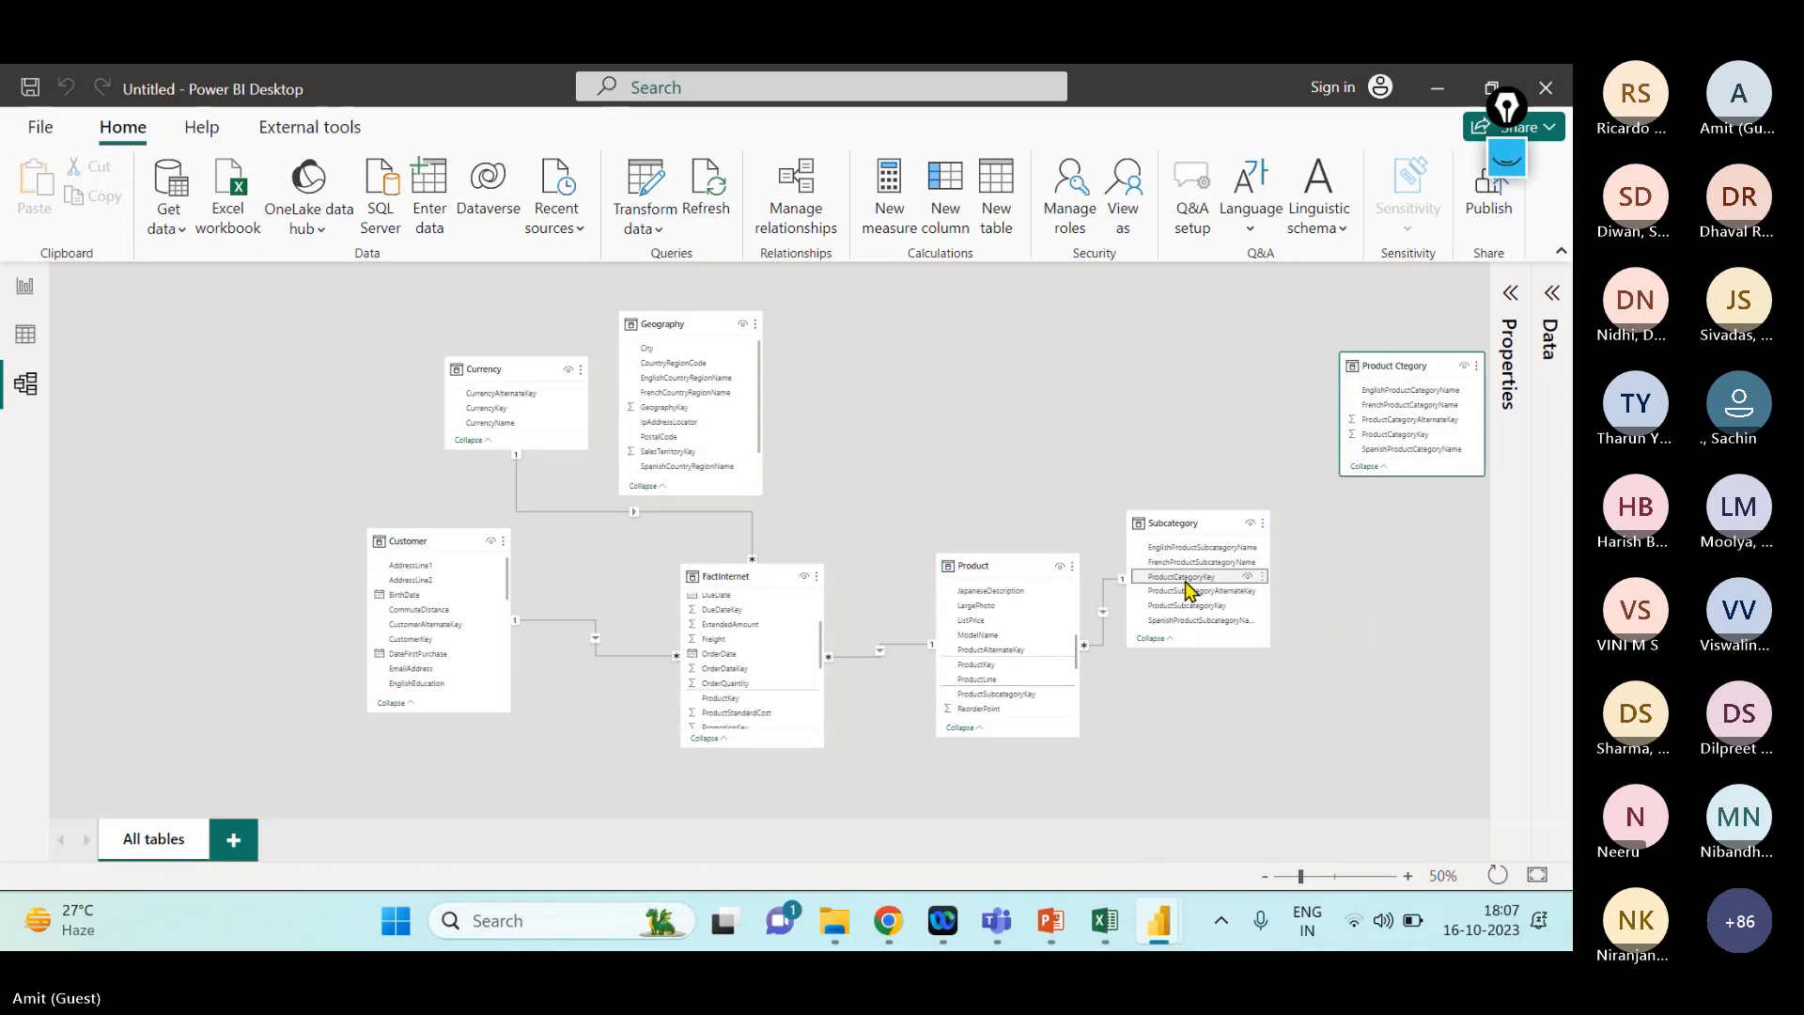
drag(1186, 587, 1371, 448)
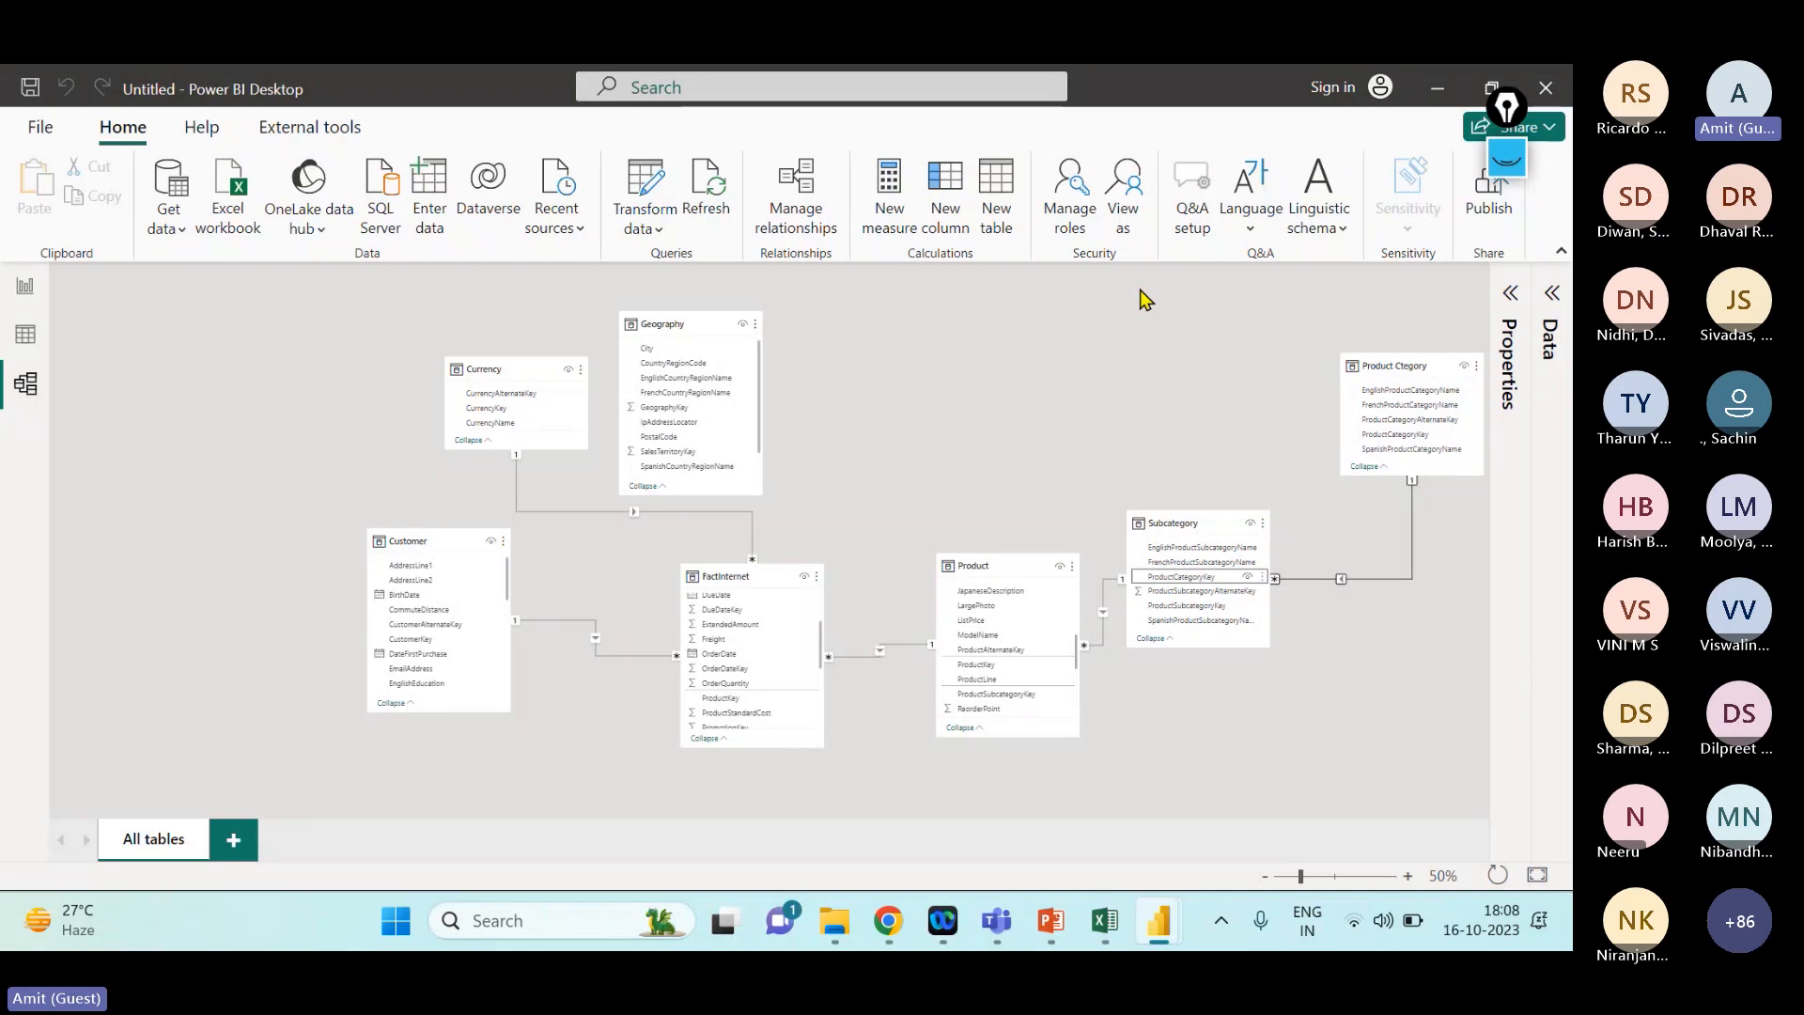
- Place the Geography table beside Customer and create a relationship between GeographyKey in the two tables
drag(667, 324, 230, 469)
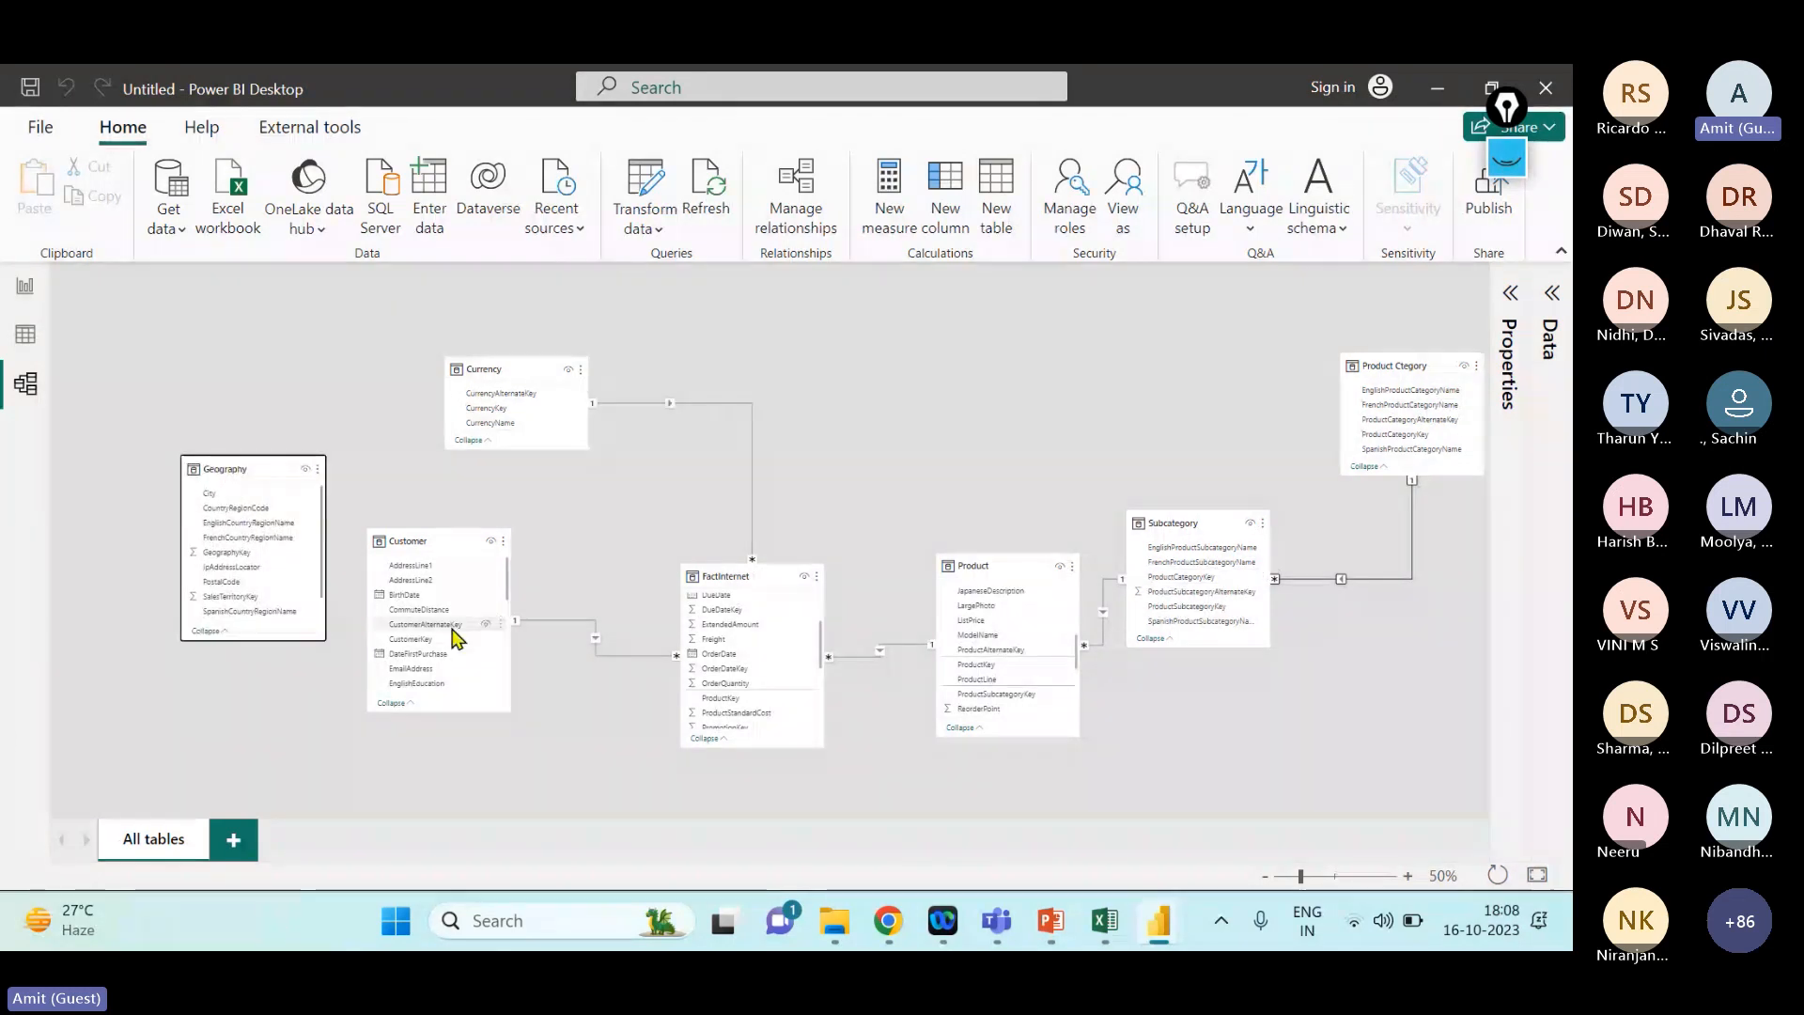
scroll(456, 639, down, 2)
scroll(456, 639, down, 1)
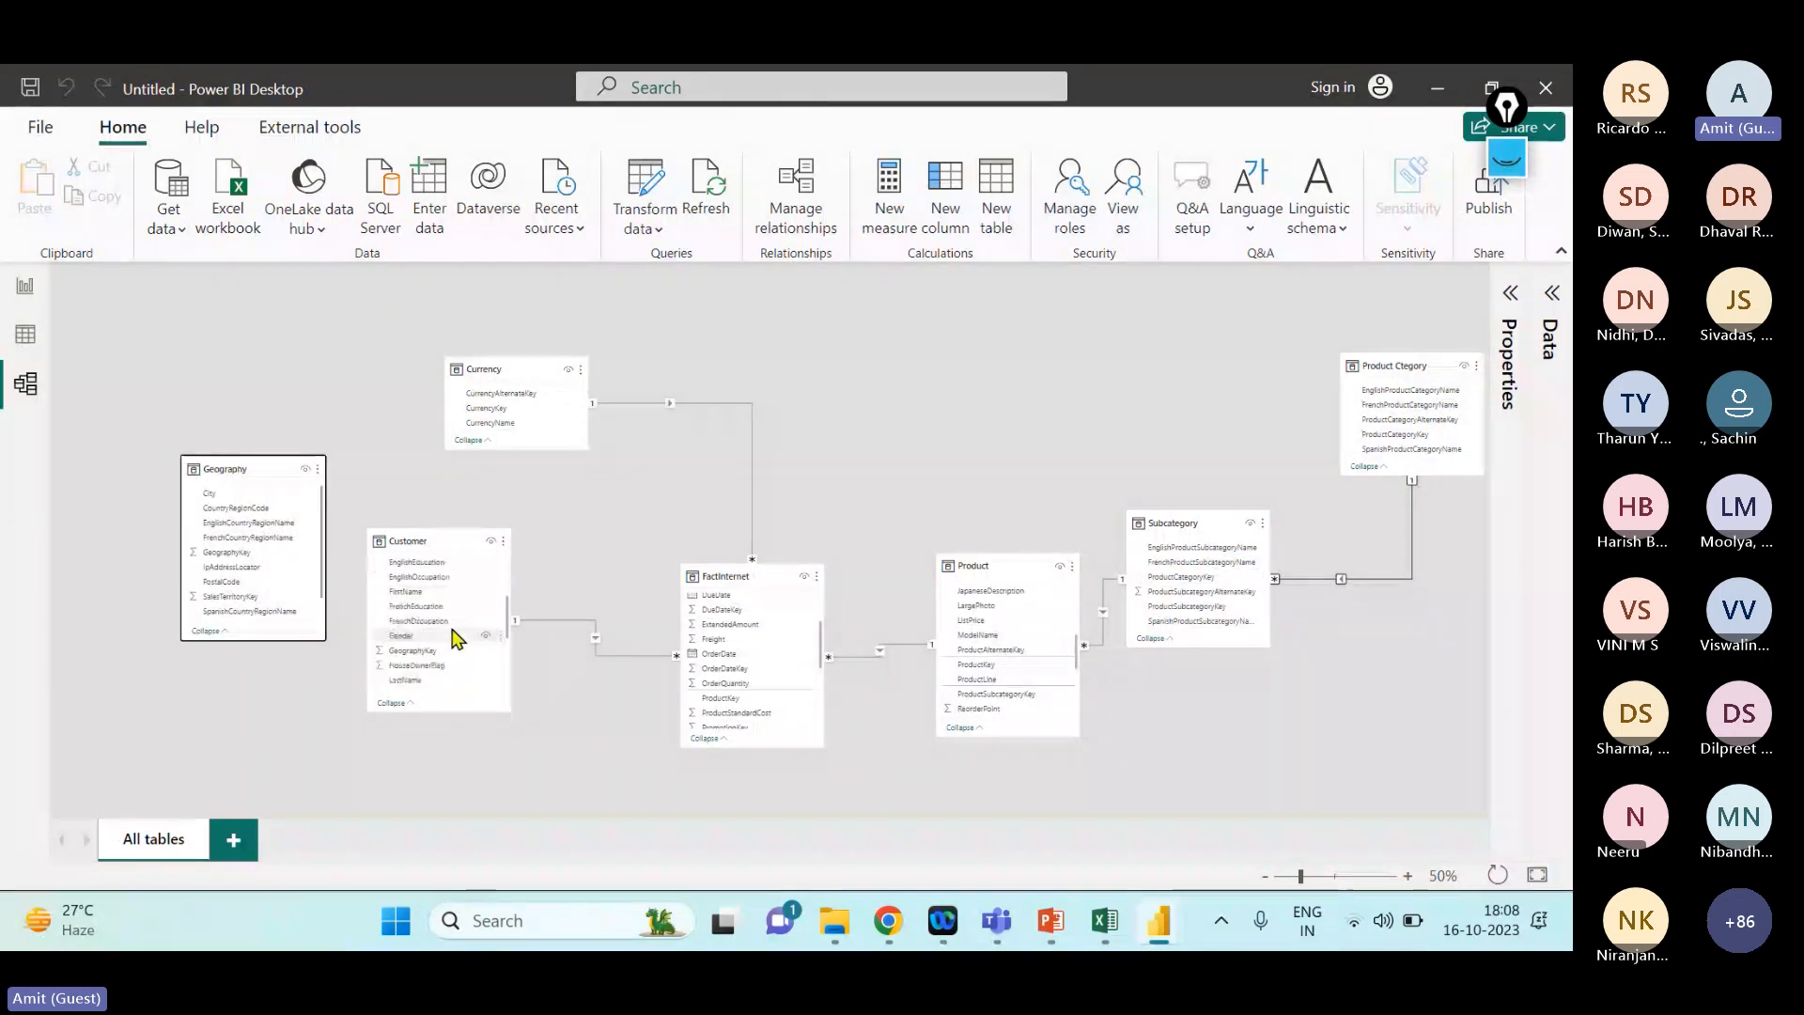
click(283, 544)
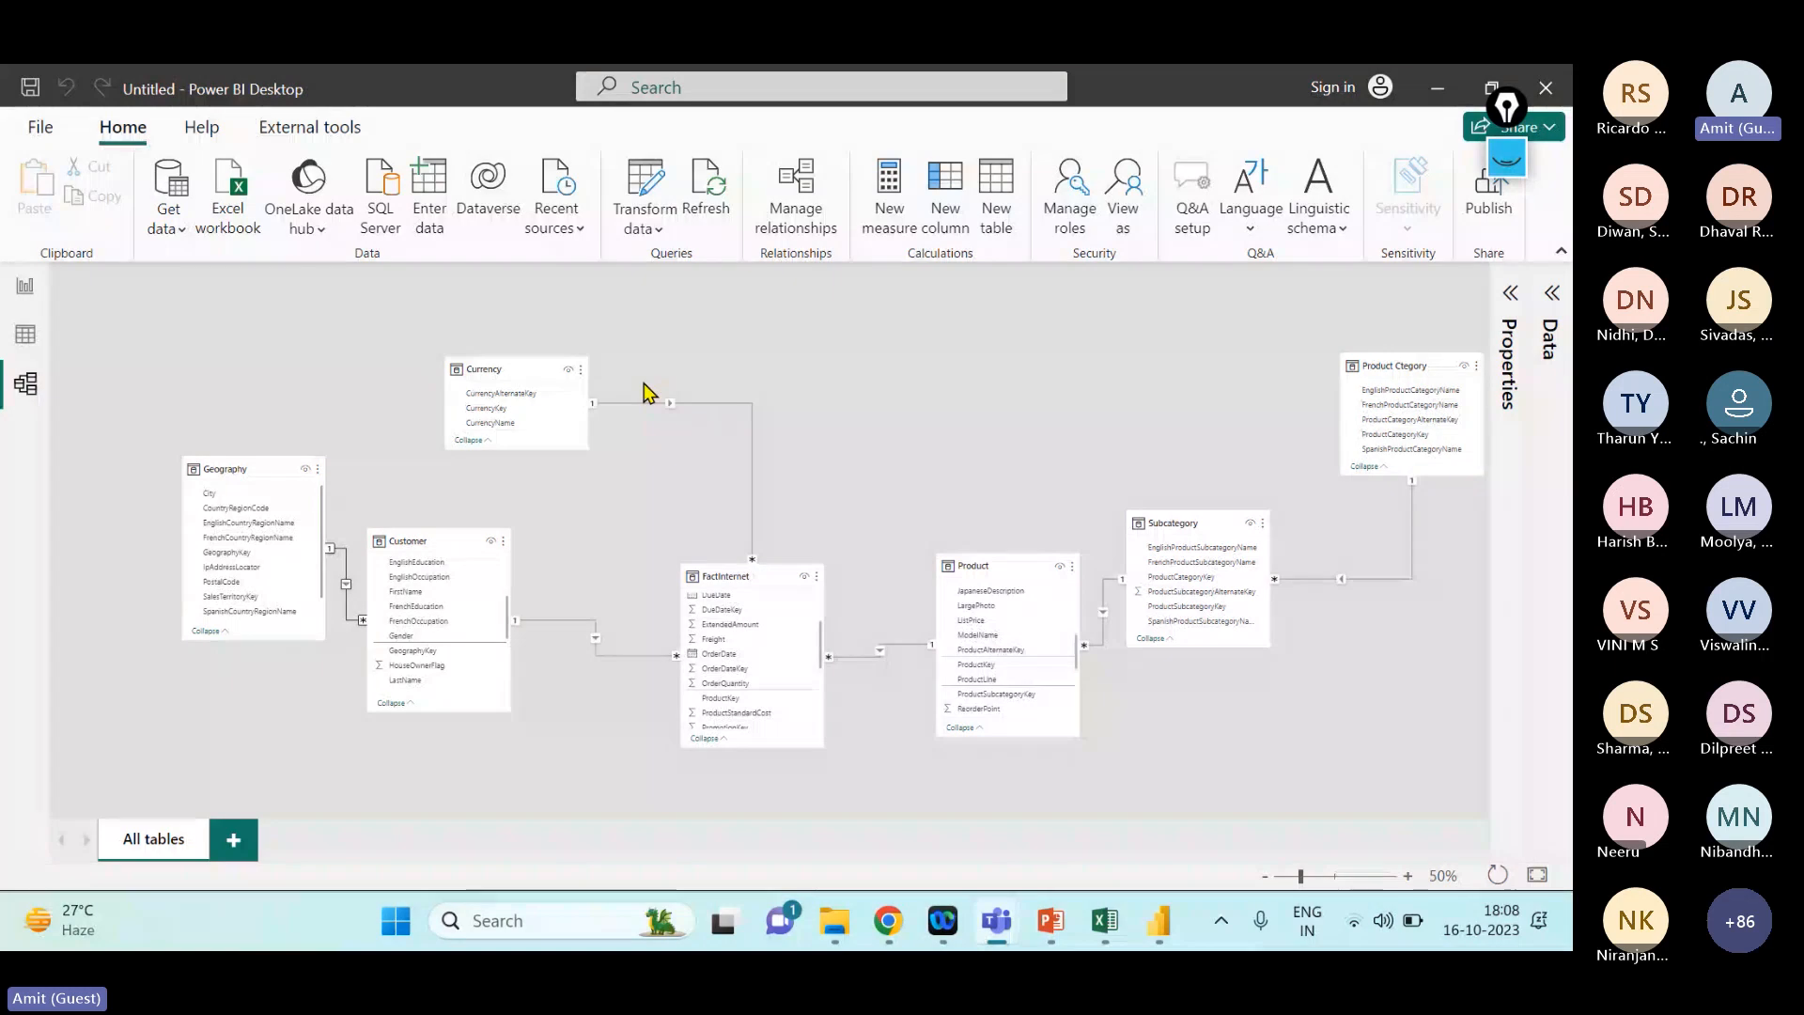
click(1127, 444)
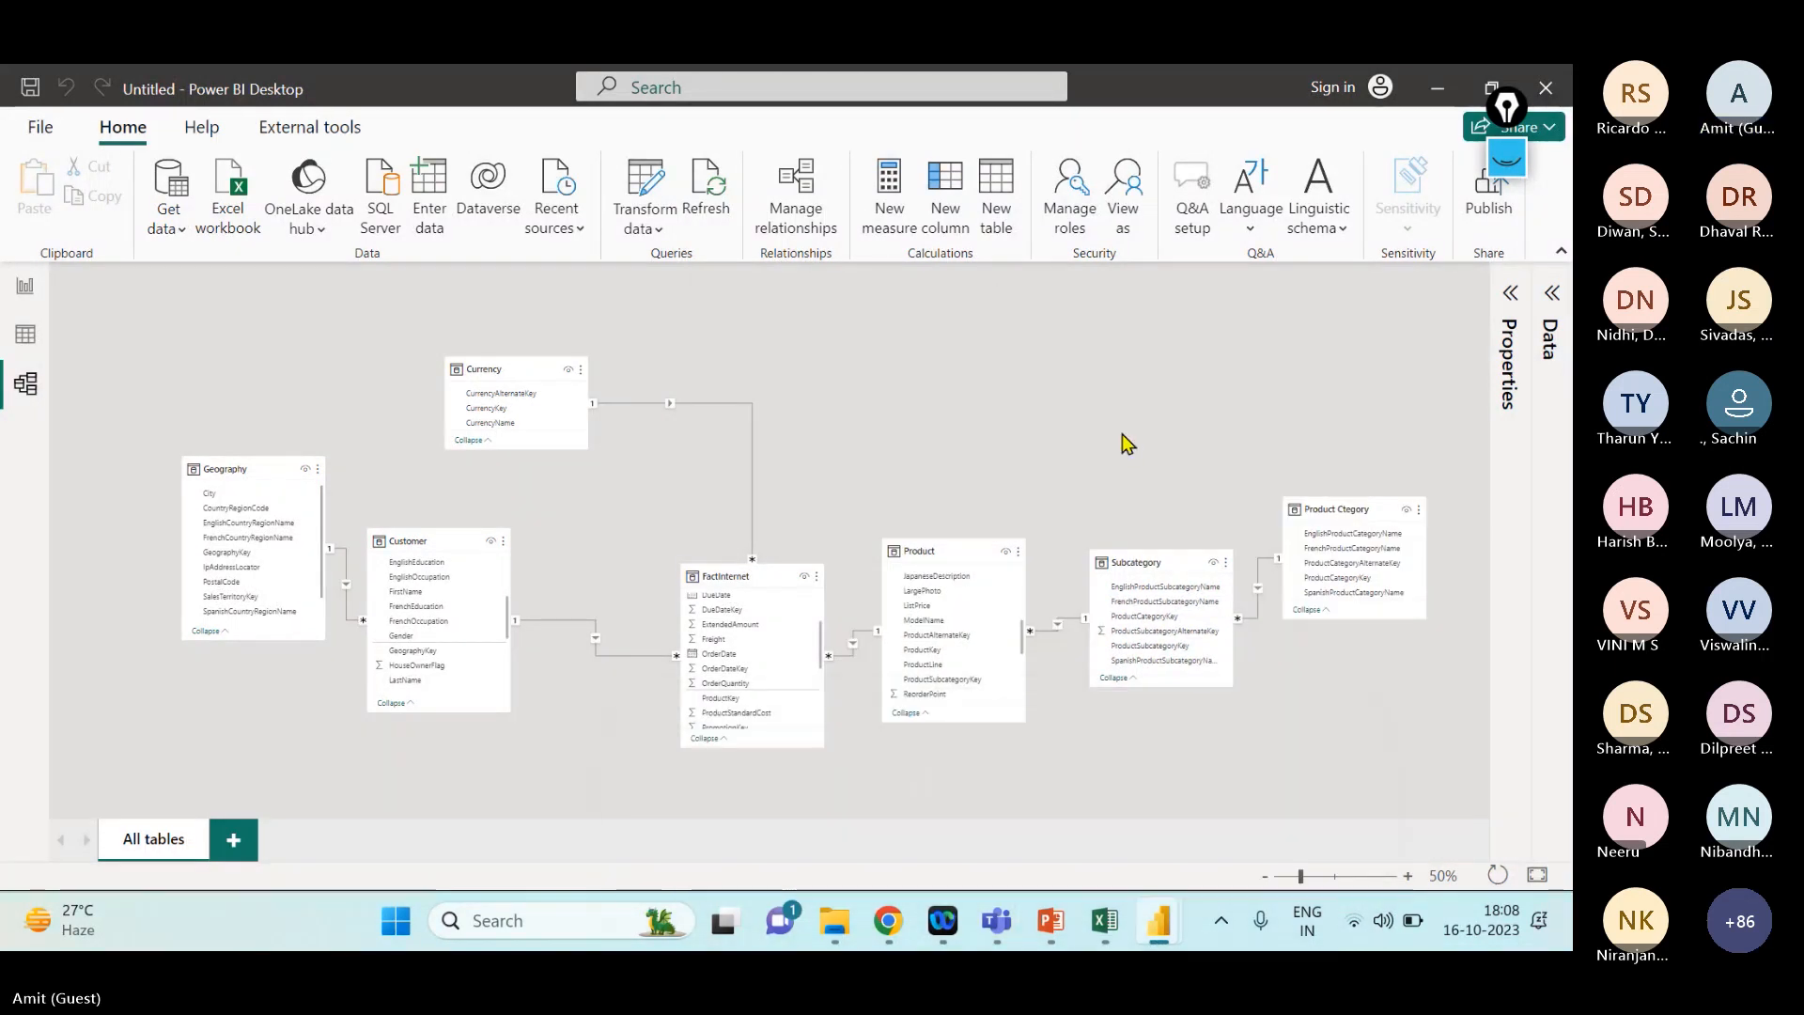
- Open the report view, and read the latest messages in the Microsoft Teams meeting chat before returning to Power BI
click(25, 286)
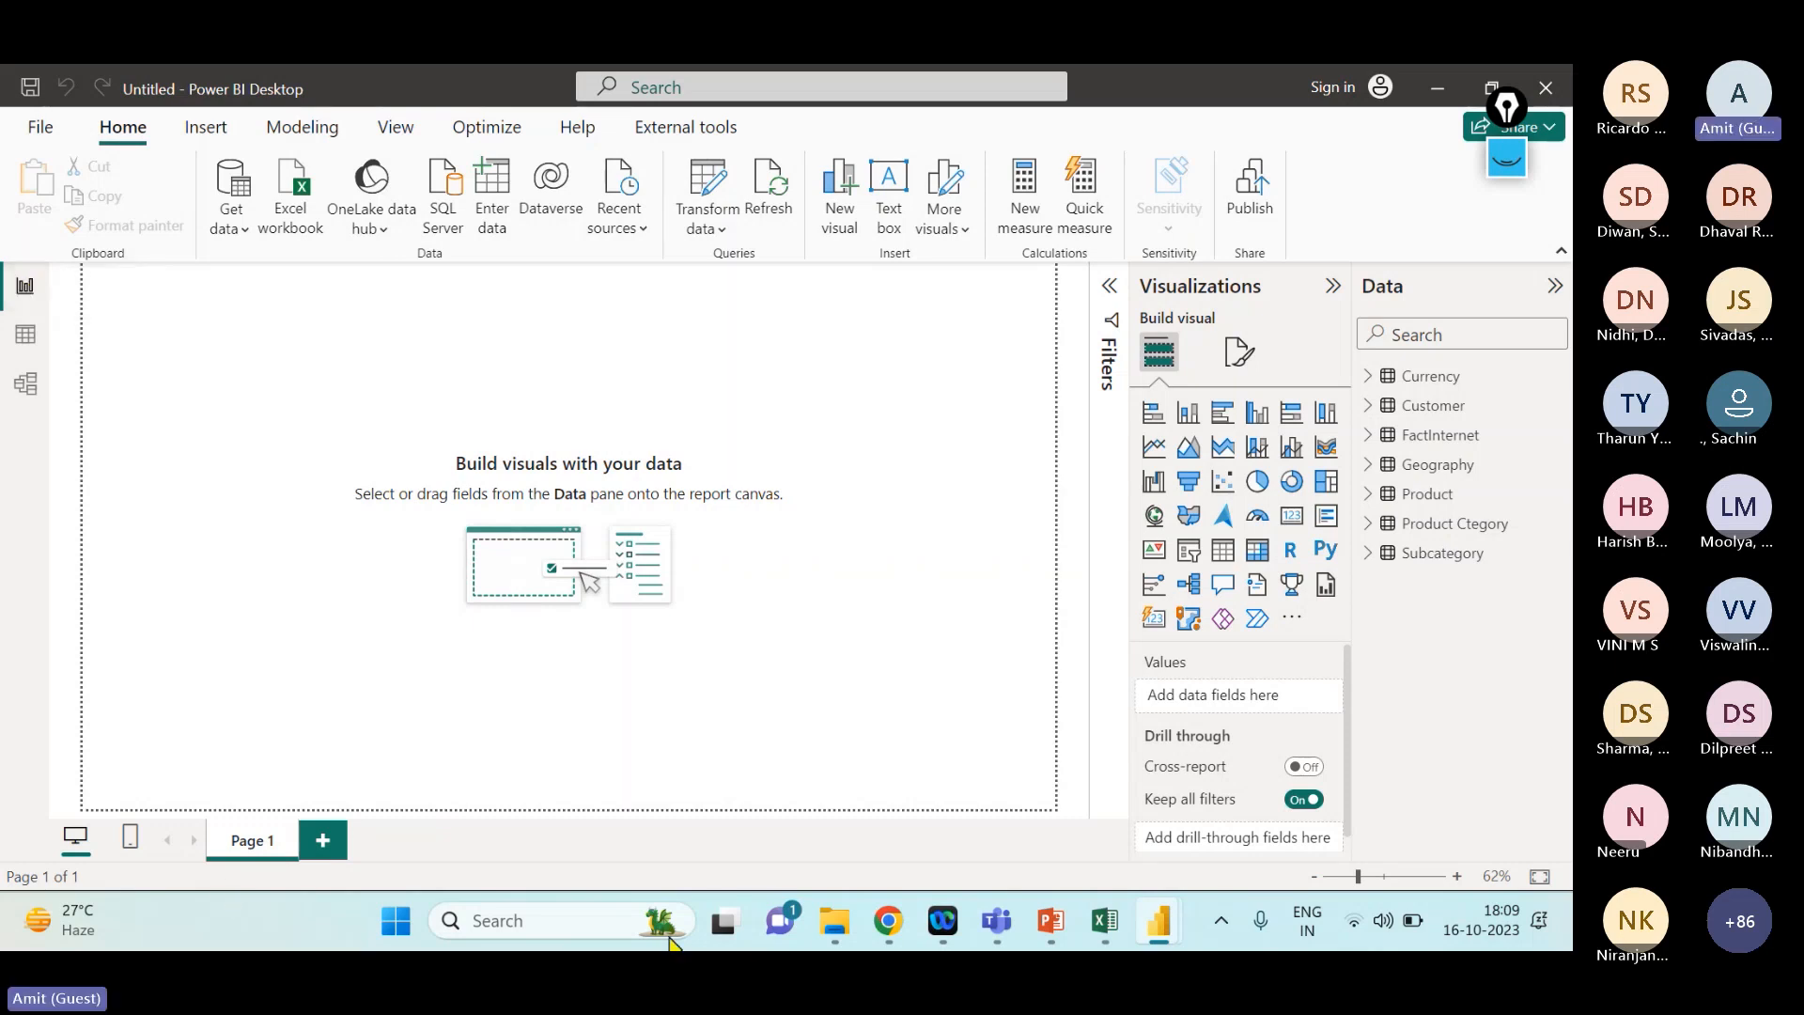
mouse_move(996, 935)
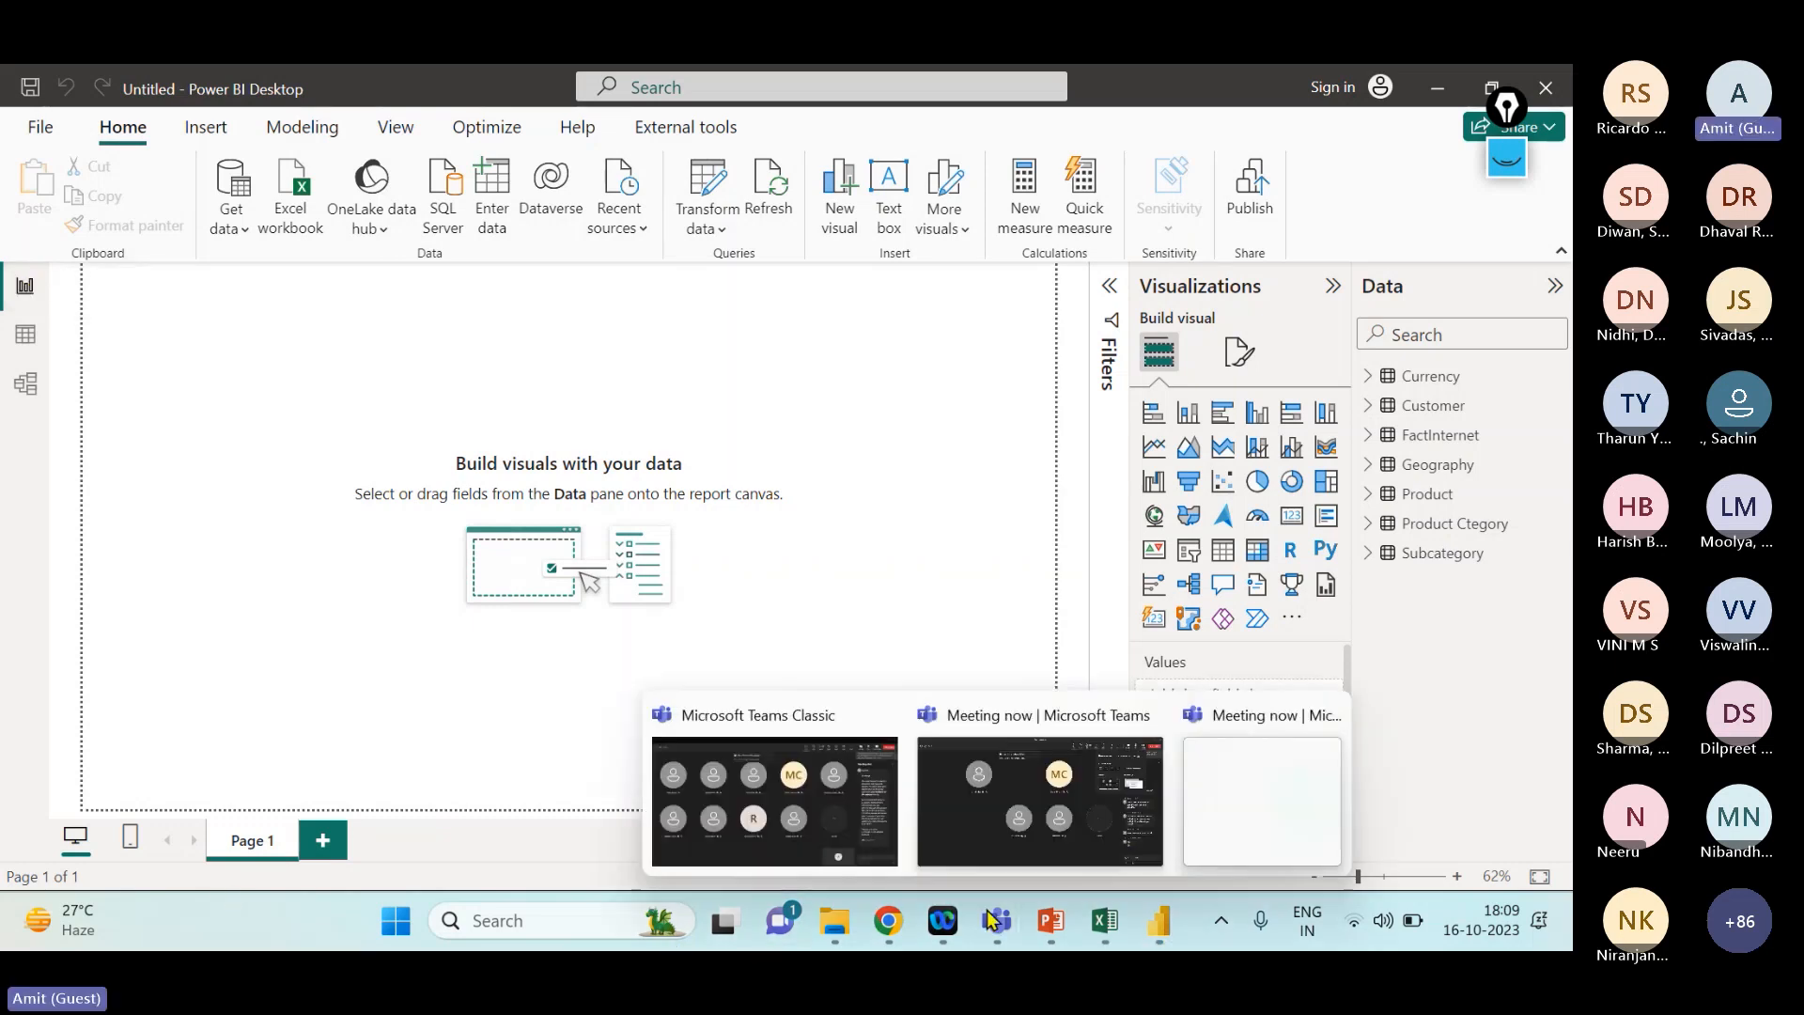
click(797, 794)
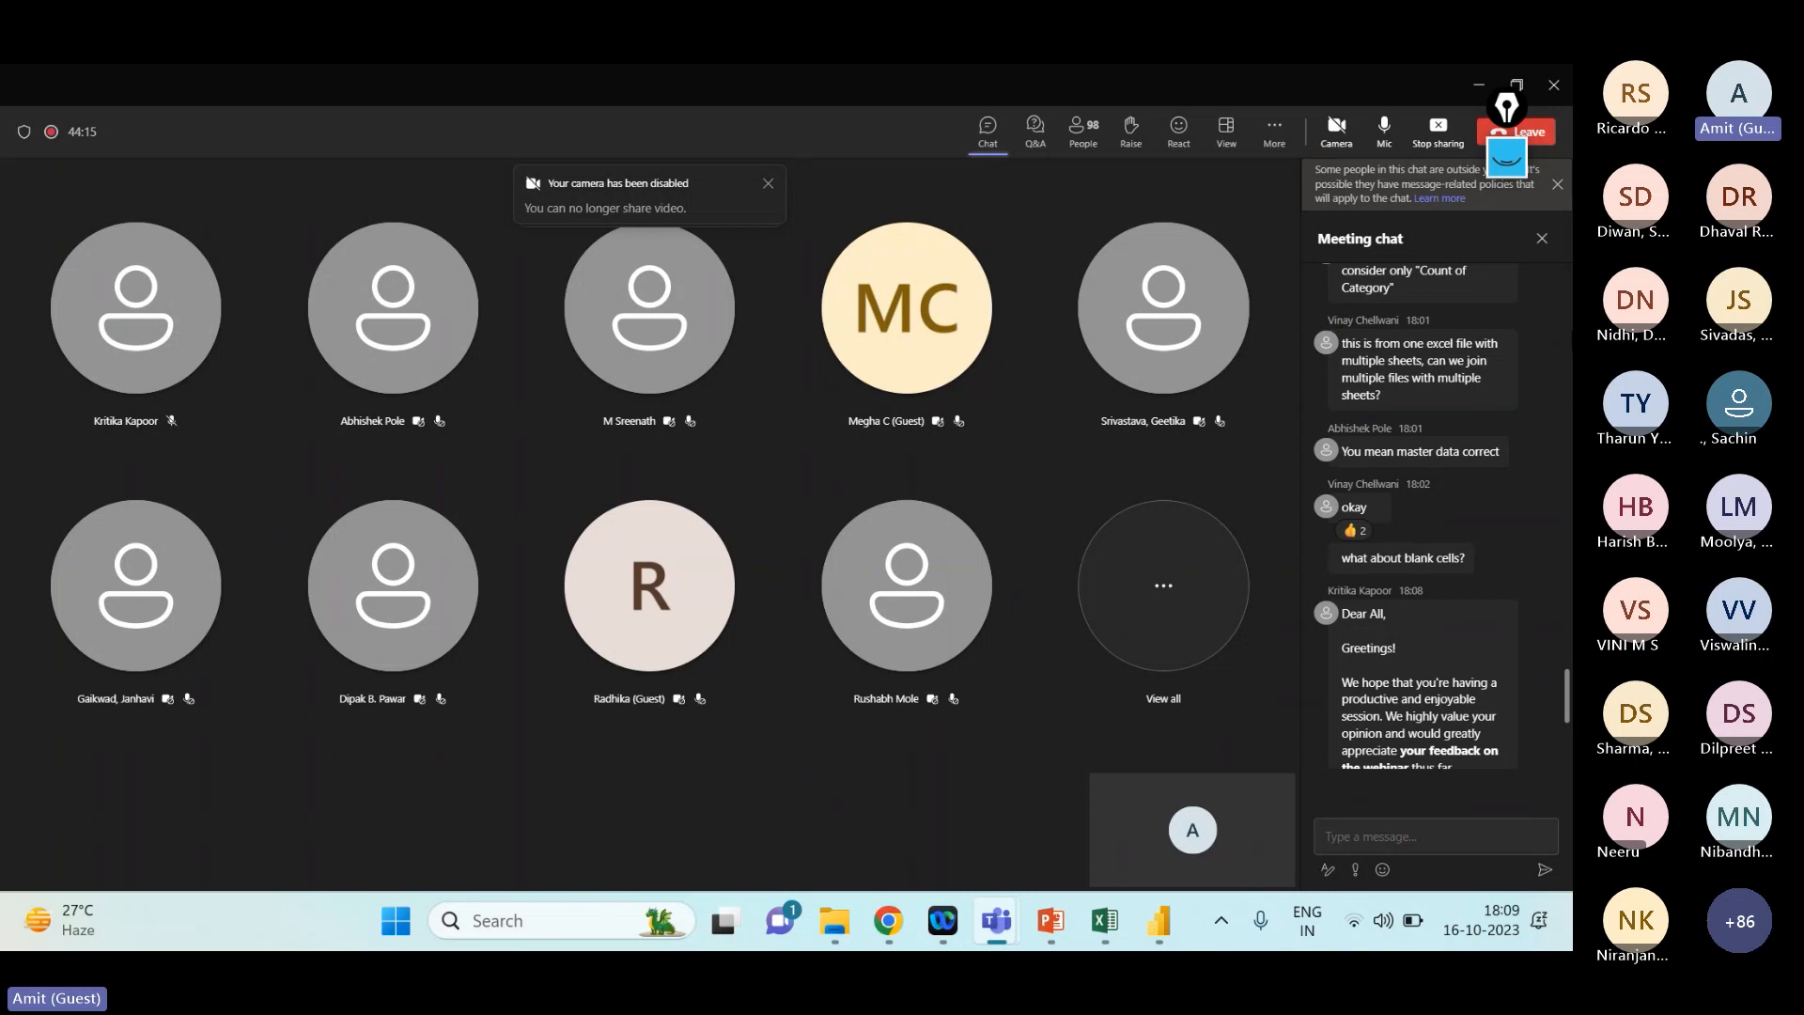
scroll(1567, 476, down, 4)
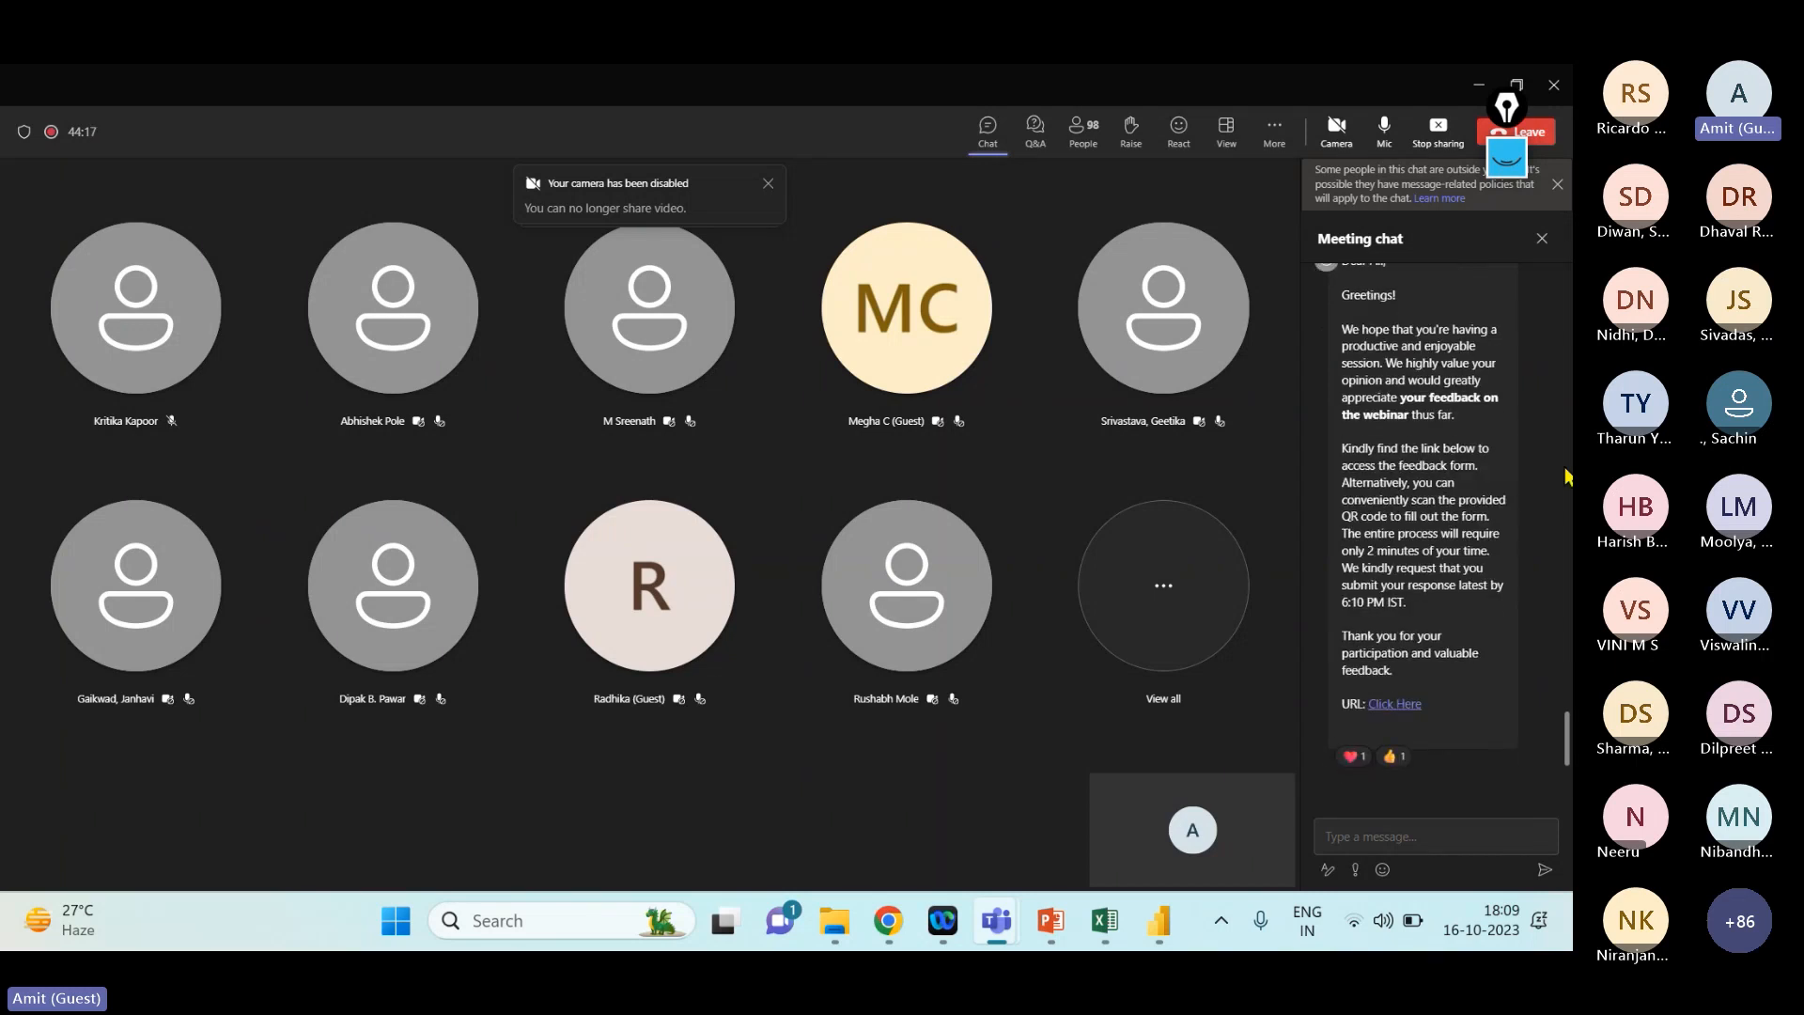
key(alt+Tab)
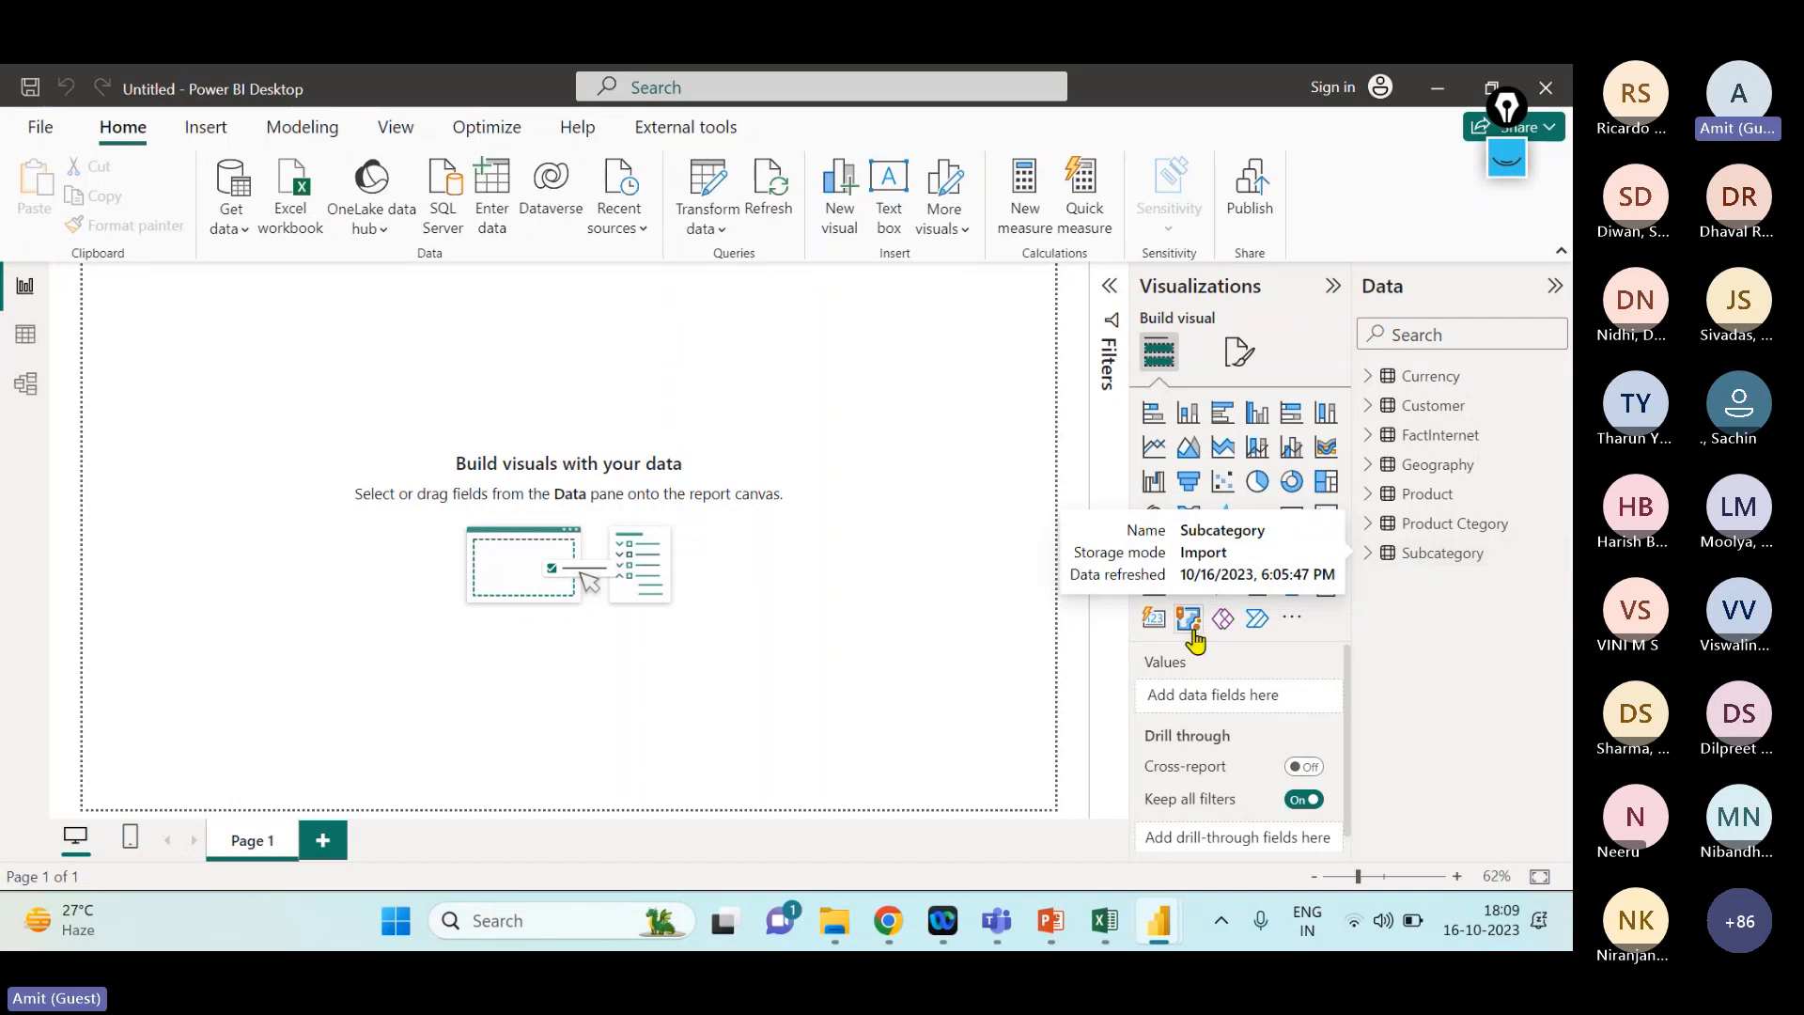
- Switch to the other Power BI Desktop window containing the FactSales model and add a new report page
mouse_move(1156, 923)
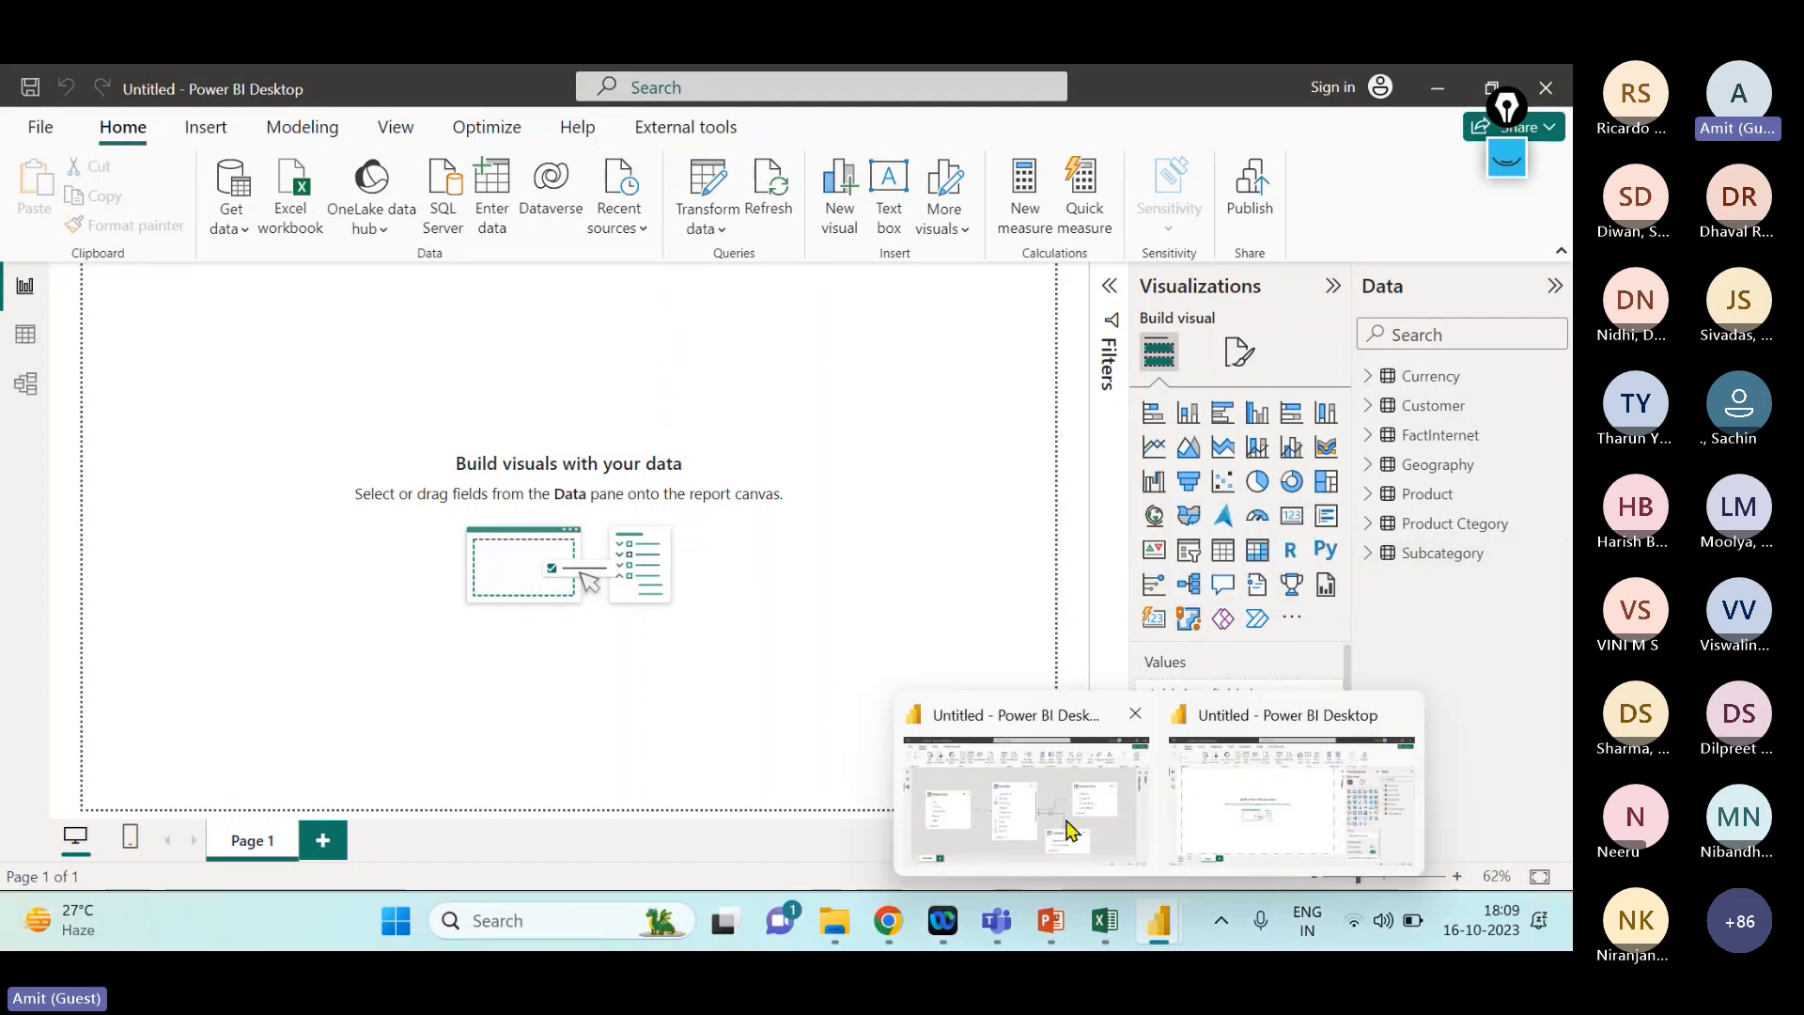
click(1038, 796)
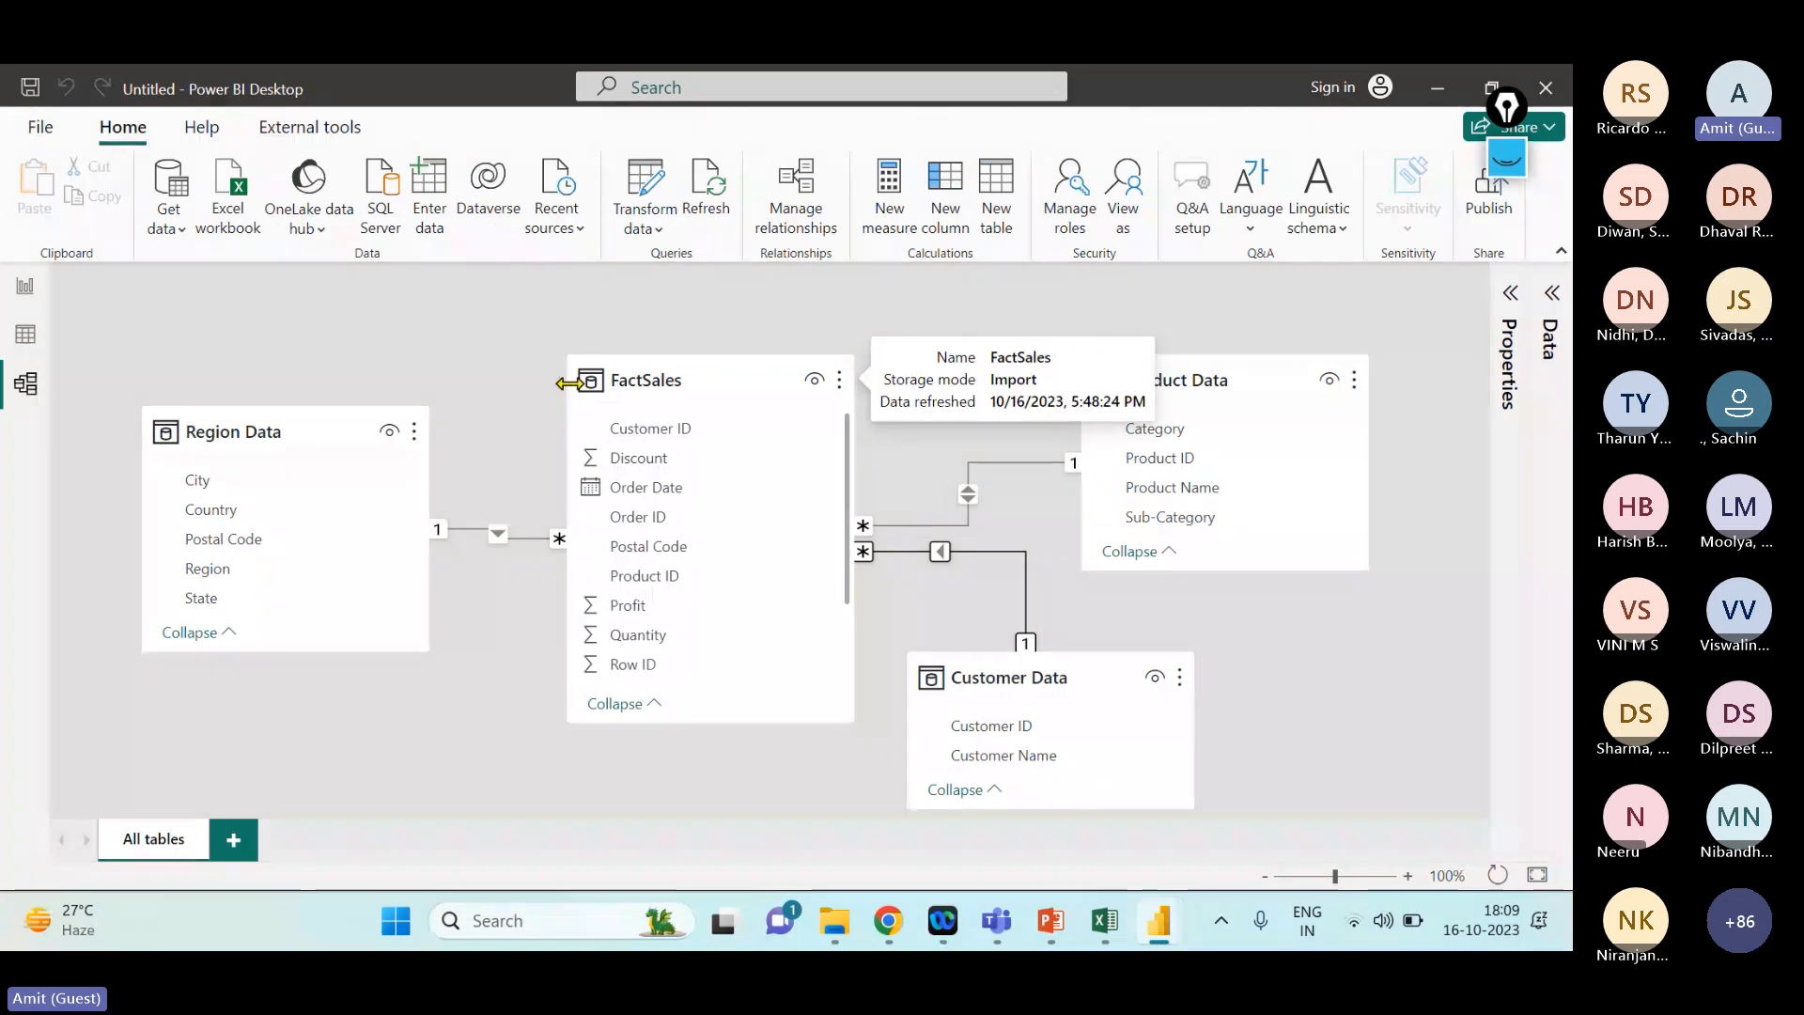
click(26, 285)
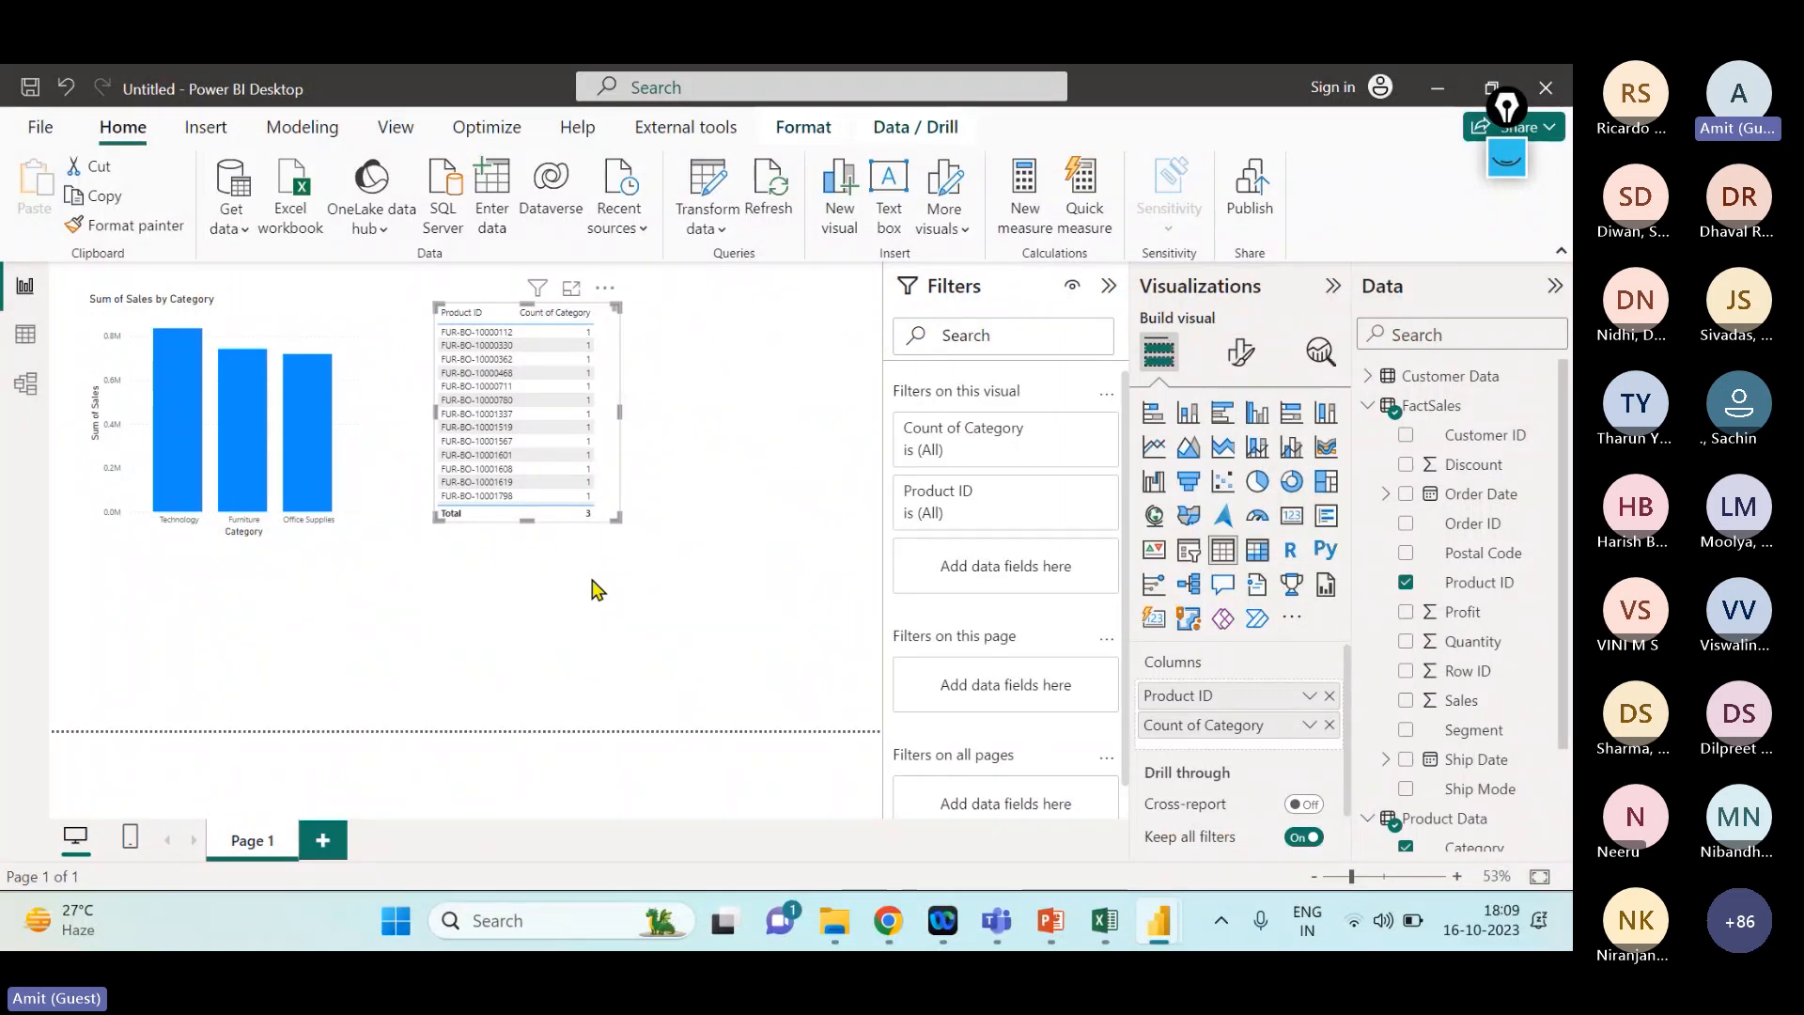
click(323, 845)
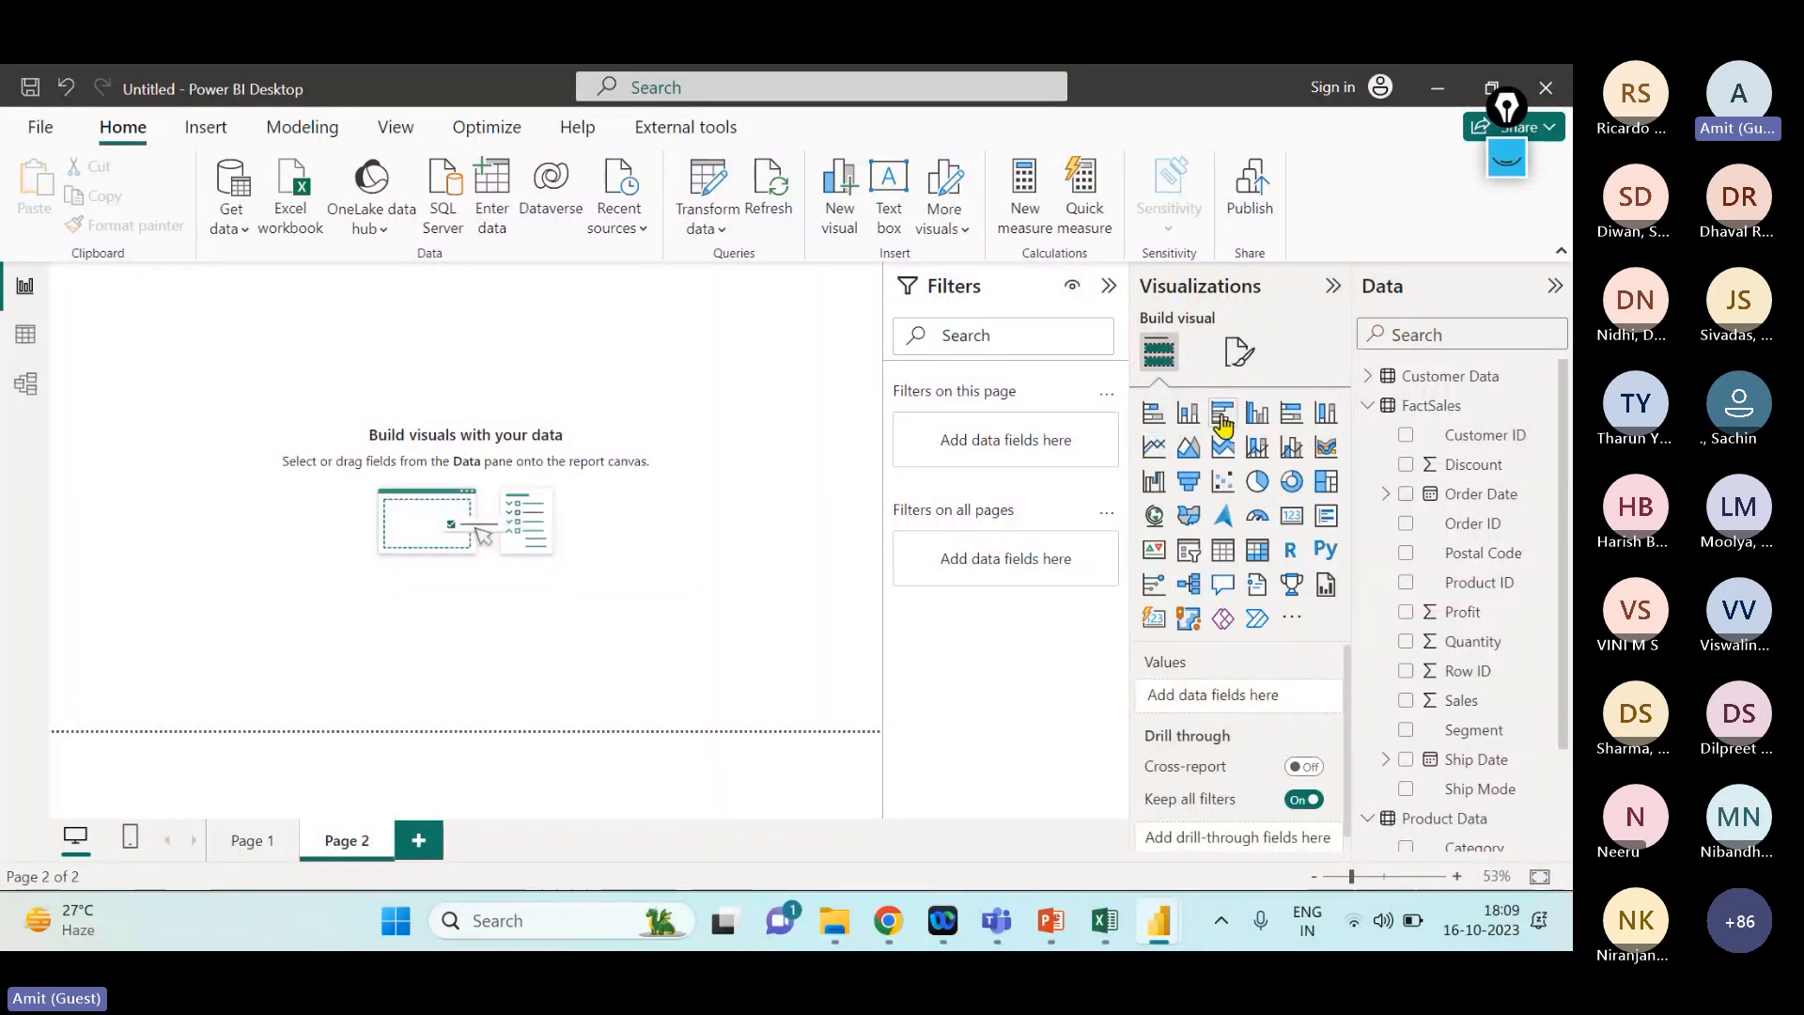
- Build a stacked bar chart on the new page with Sub-Category on the Y-axis and Sales on the X-axis
click(1154, 413)
drag(169, 402, 567, 726)
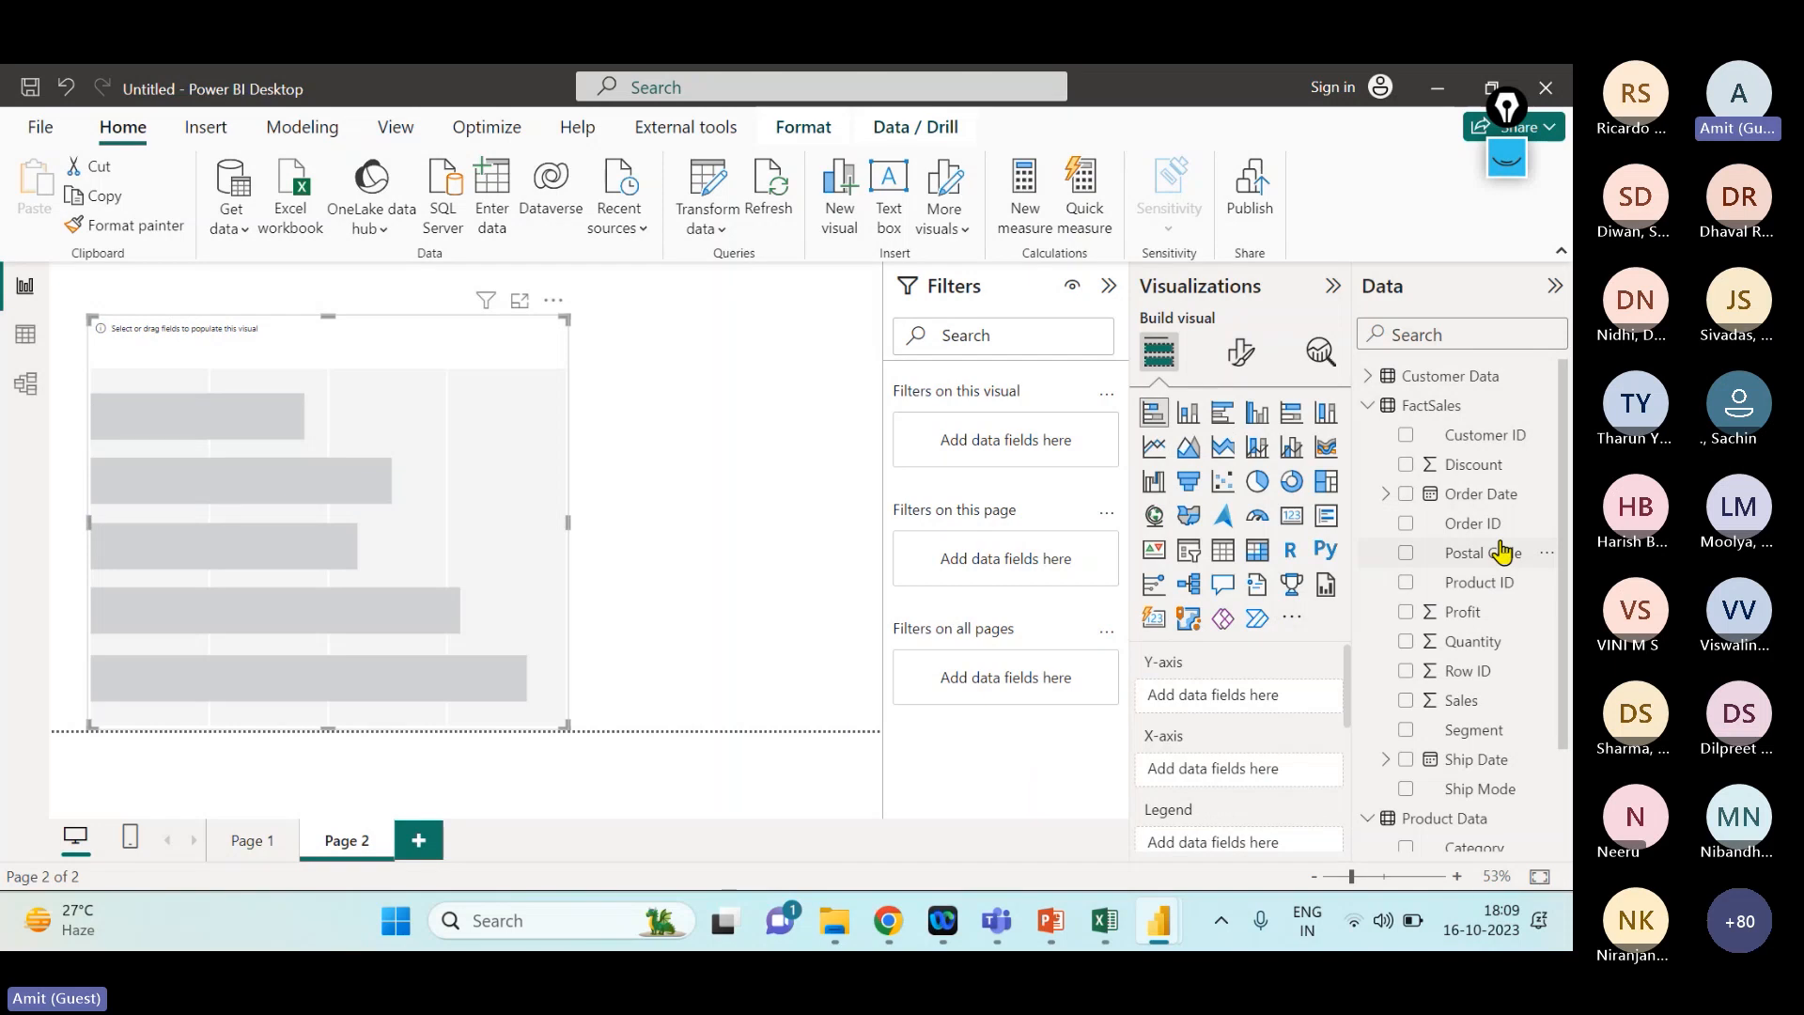
scroll(1502, 553, down, 3)
drag(1475, 814, 1297, 705)
scroll(1521, 560, up, 1)
drag(1459, 627, 1293, 713)
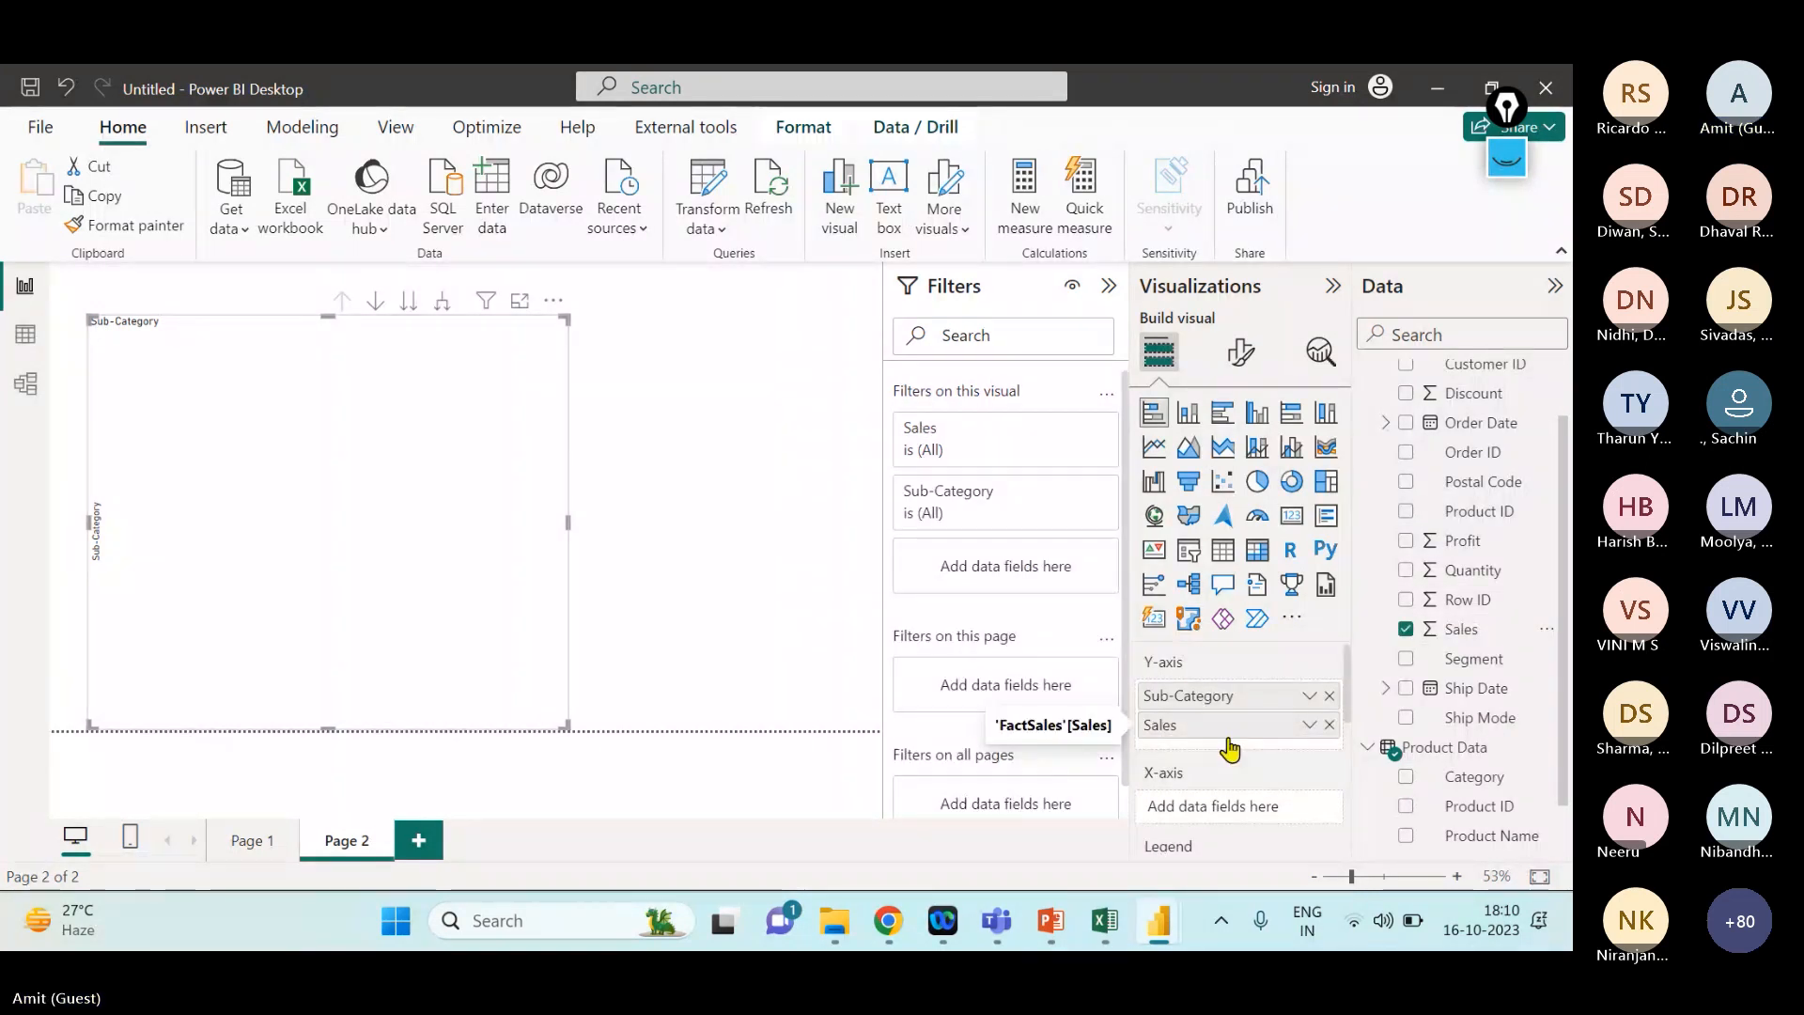
scroll(1501, 810, down, 1)
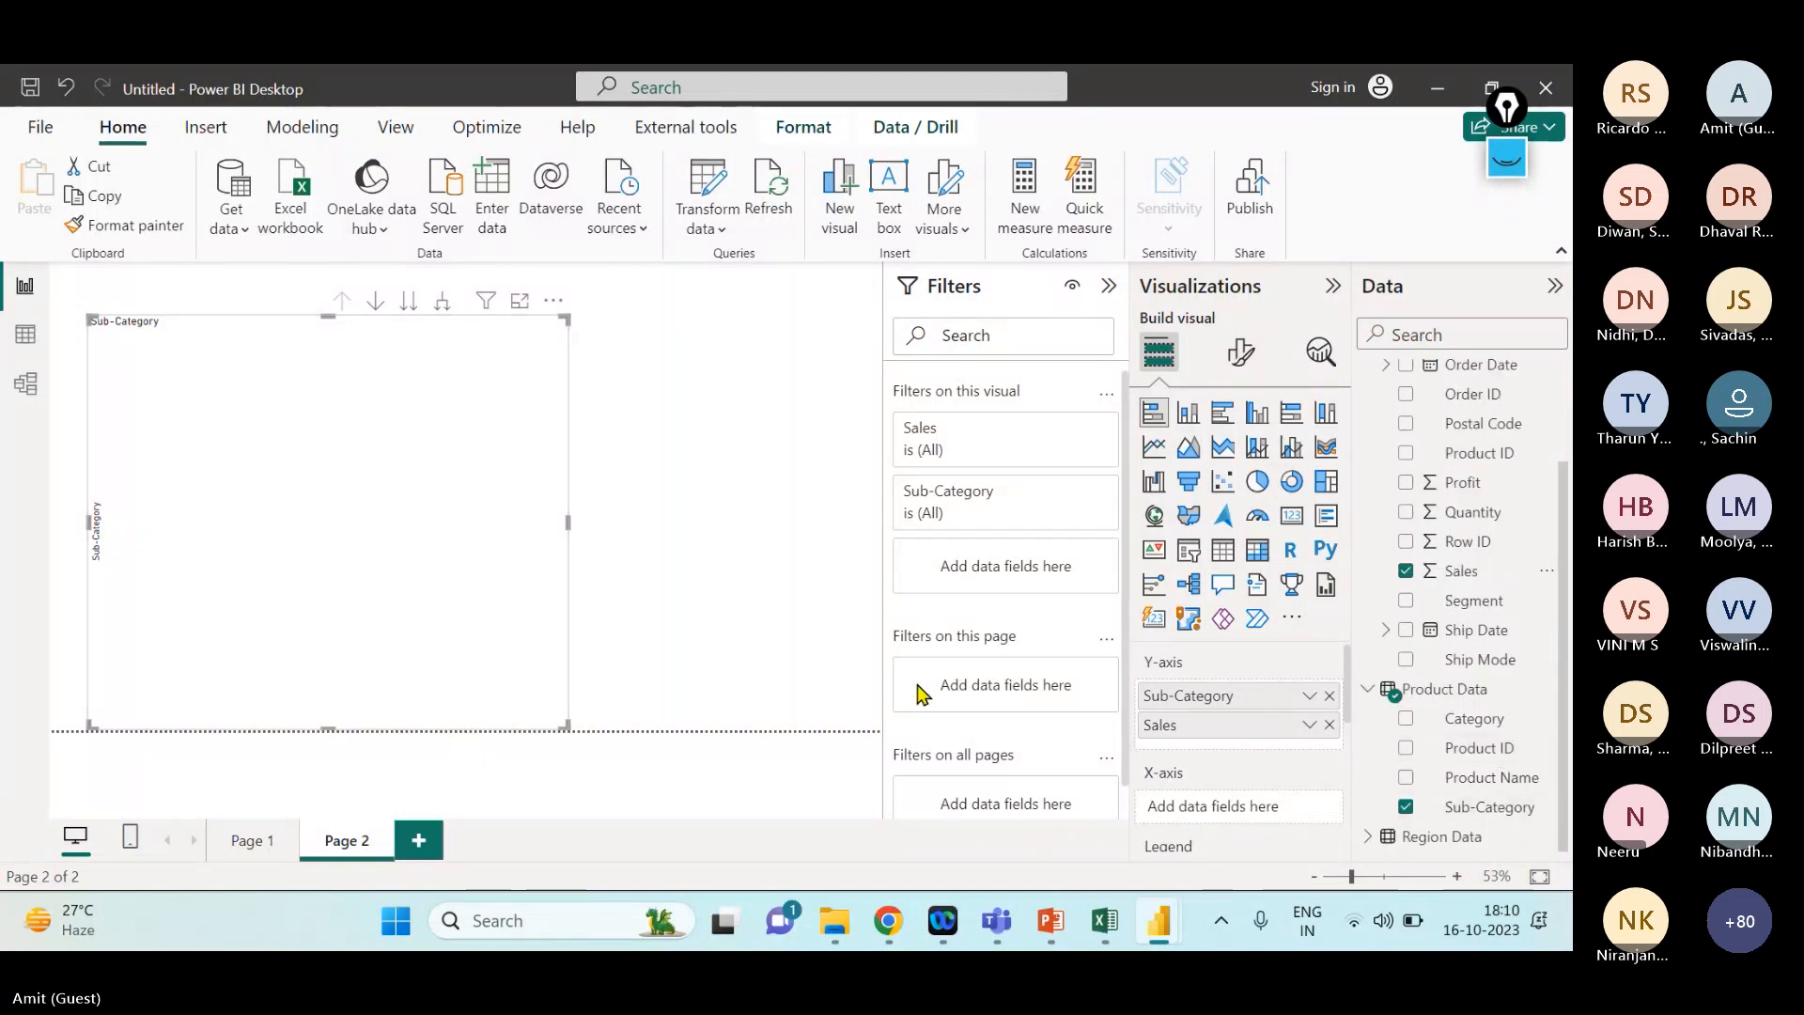
drag(1212, 729, 1230, 819)
- Reposition and narrow the Sales by Sub-Category bar chart, and show it in focus mode
drag(294, 336, 287, 306)
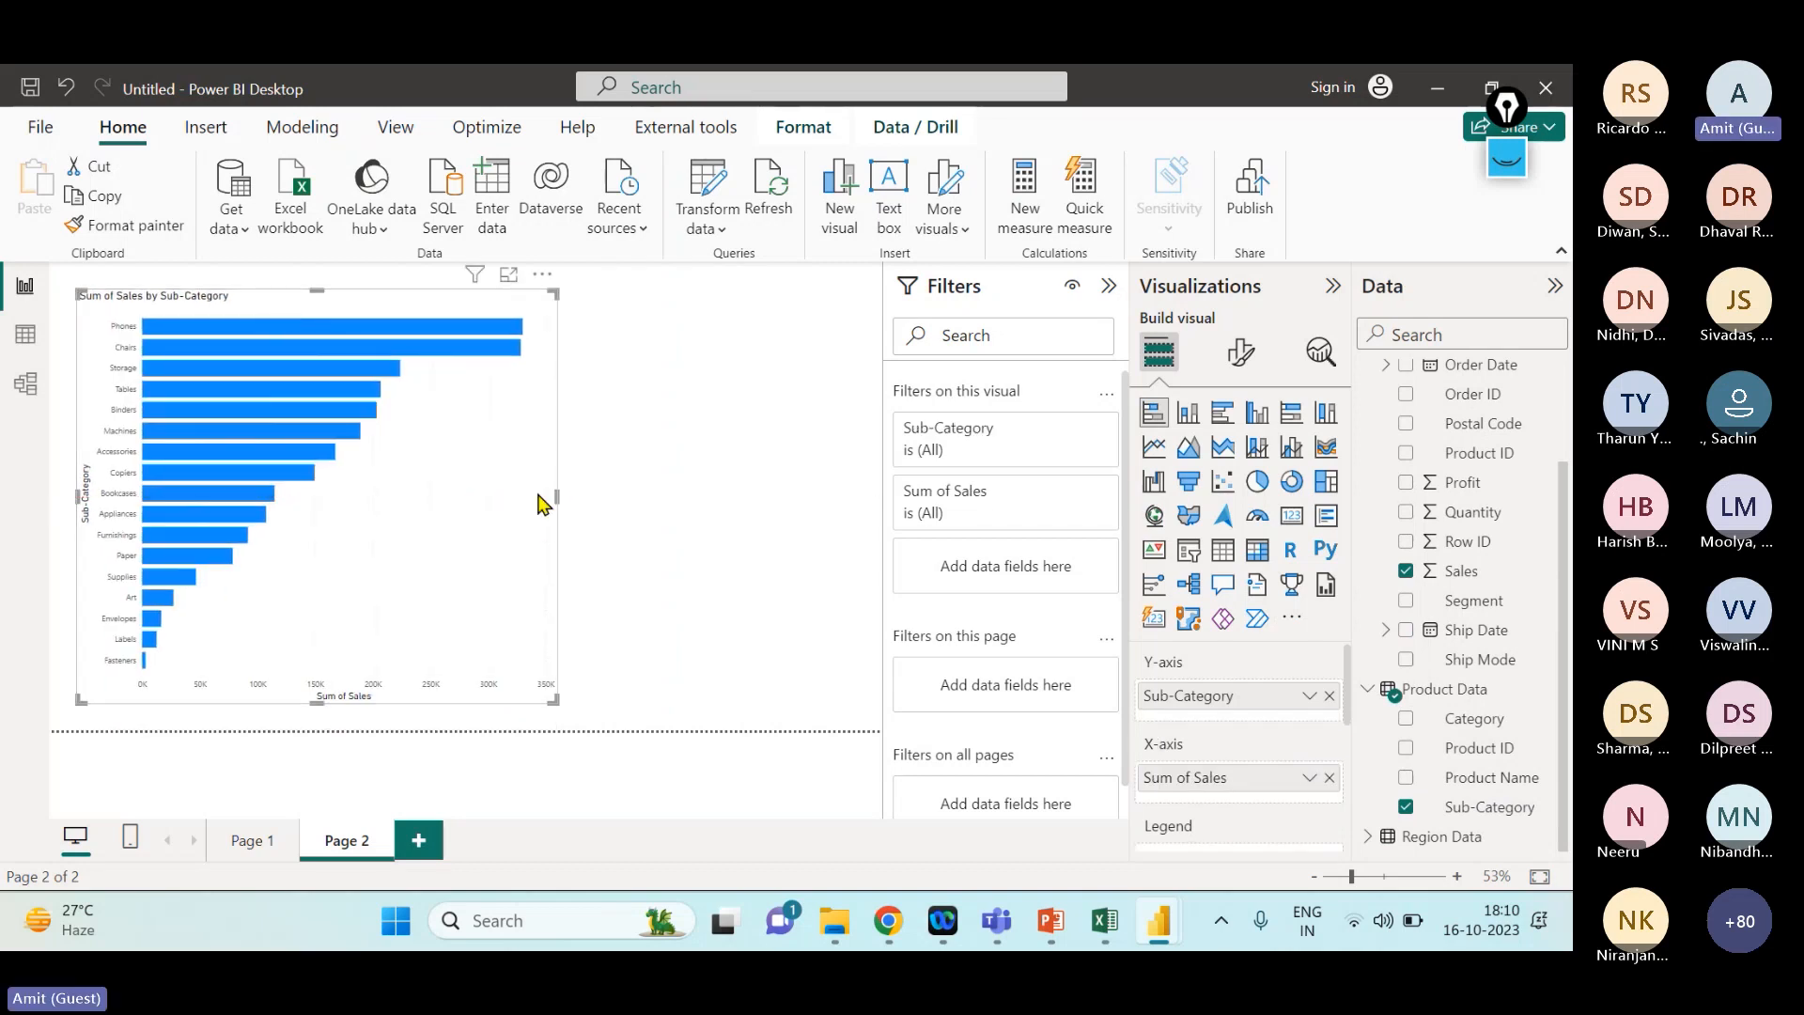
drag(555, 498, 476, 491)
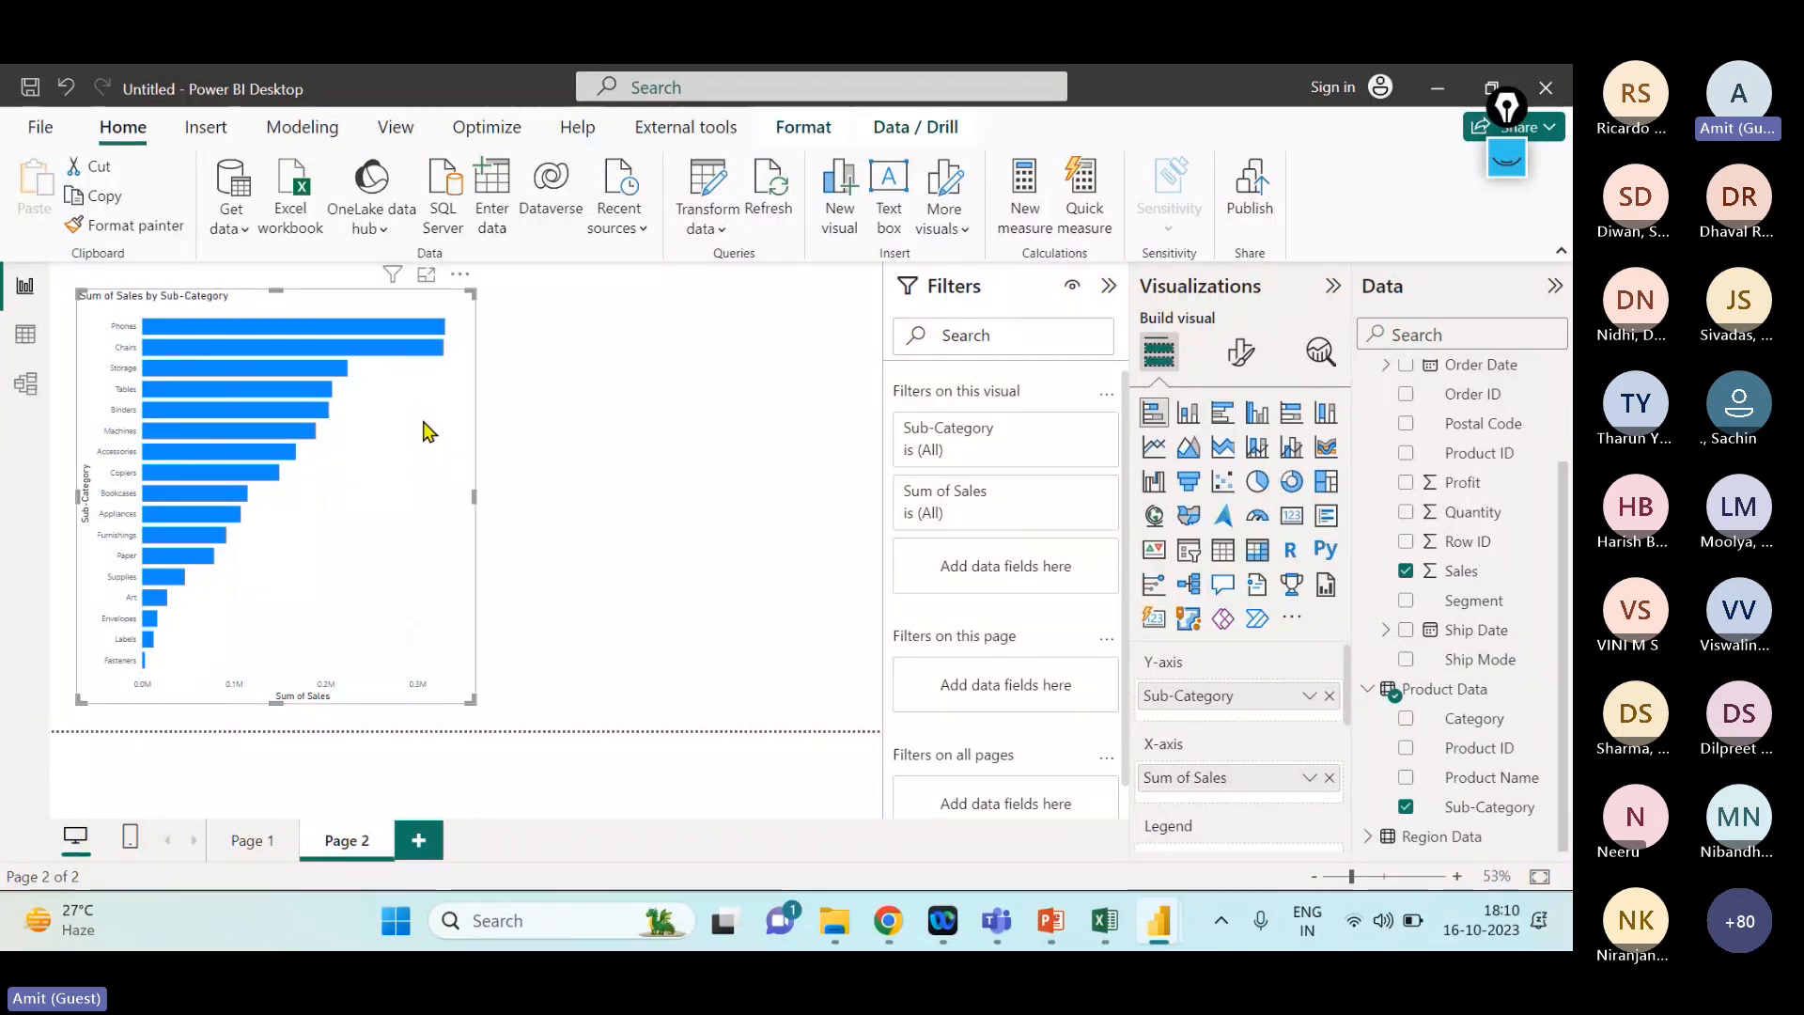
click(427, 276)
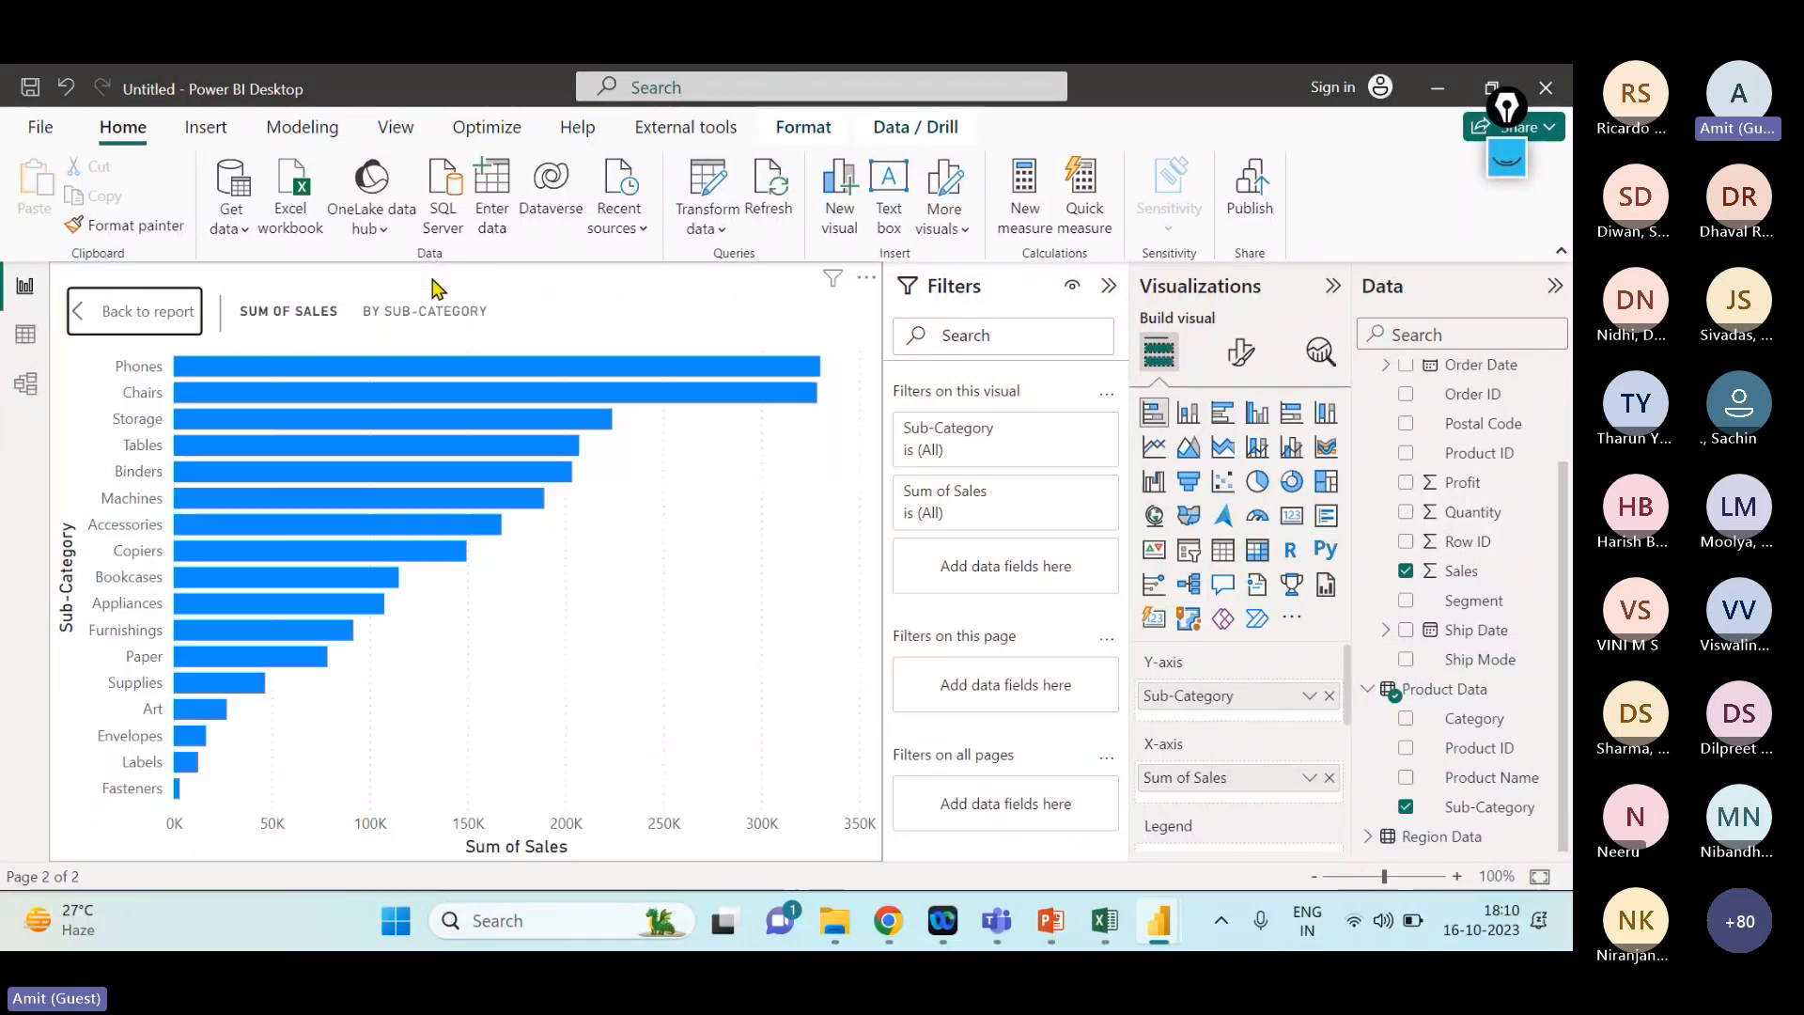
- Highlight the Chairs and Tables sub-categories in the chart one after the other, and clear the highlight
click(141, 398)
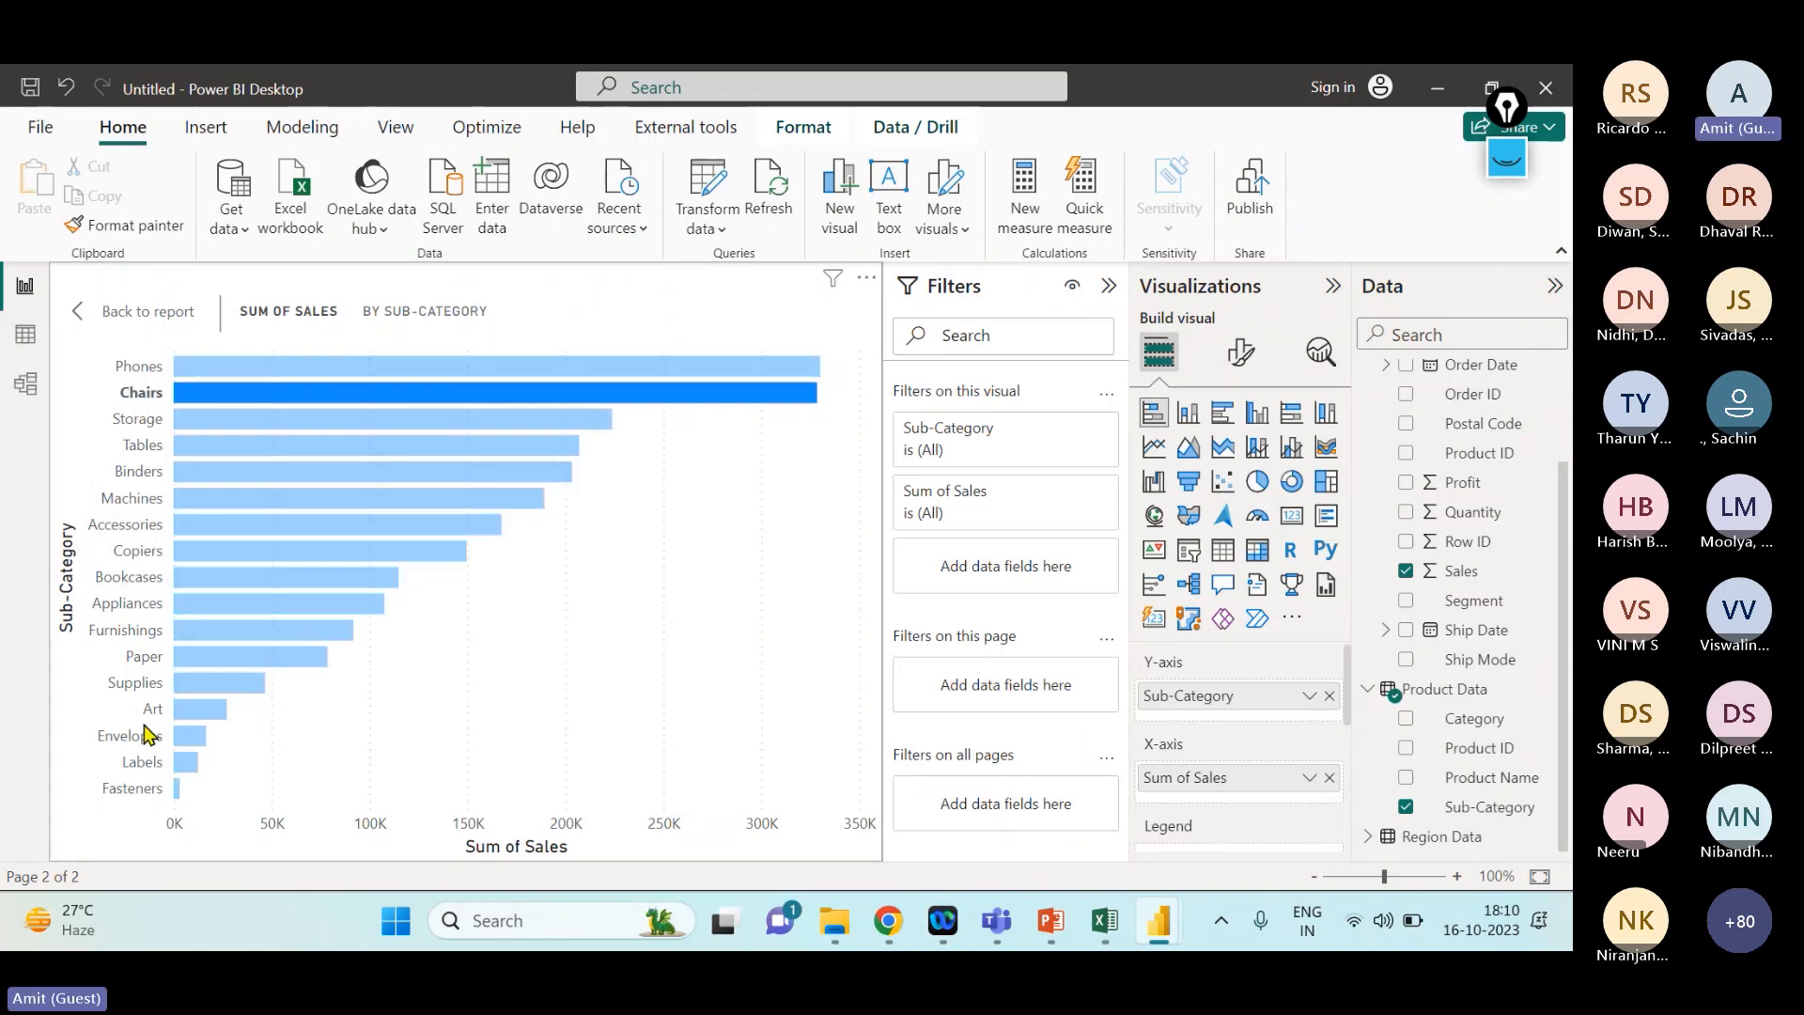
click(146, 448)
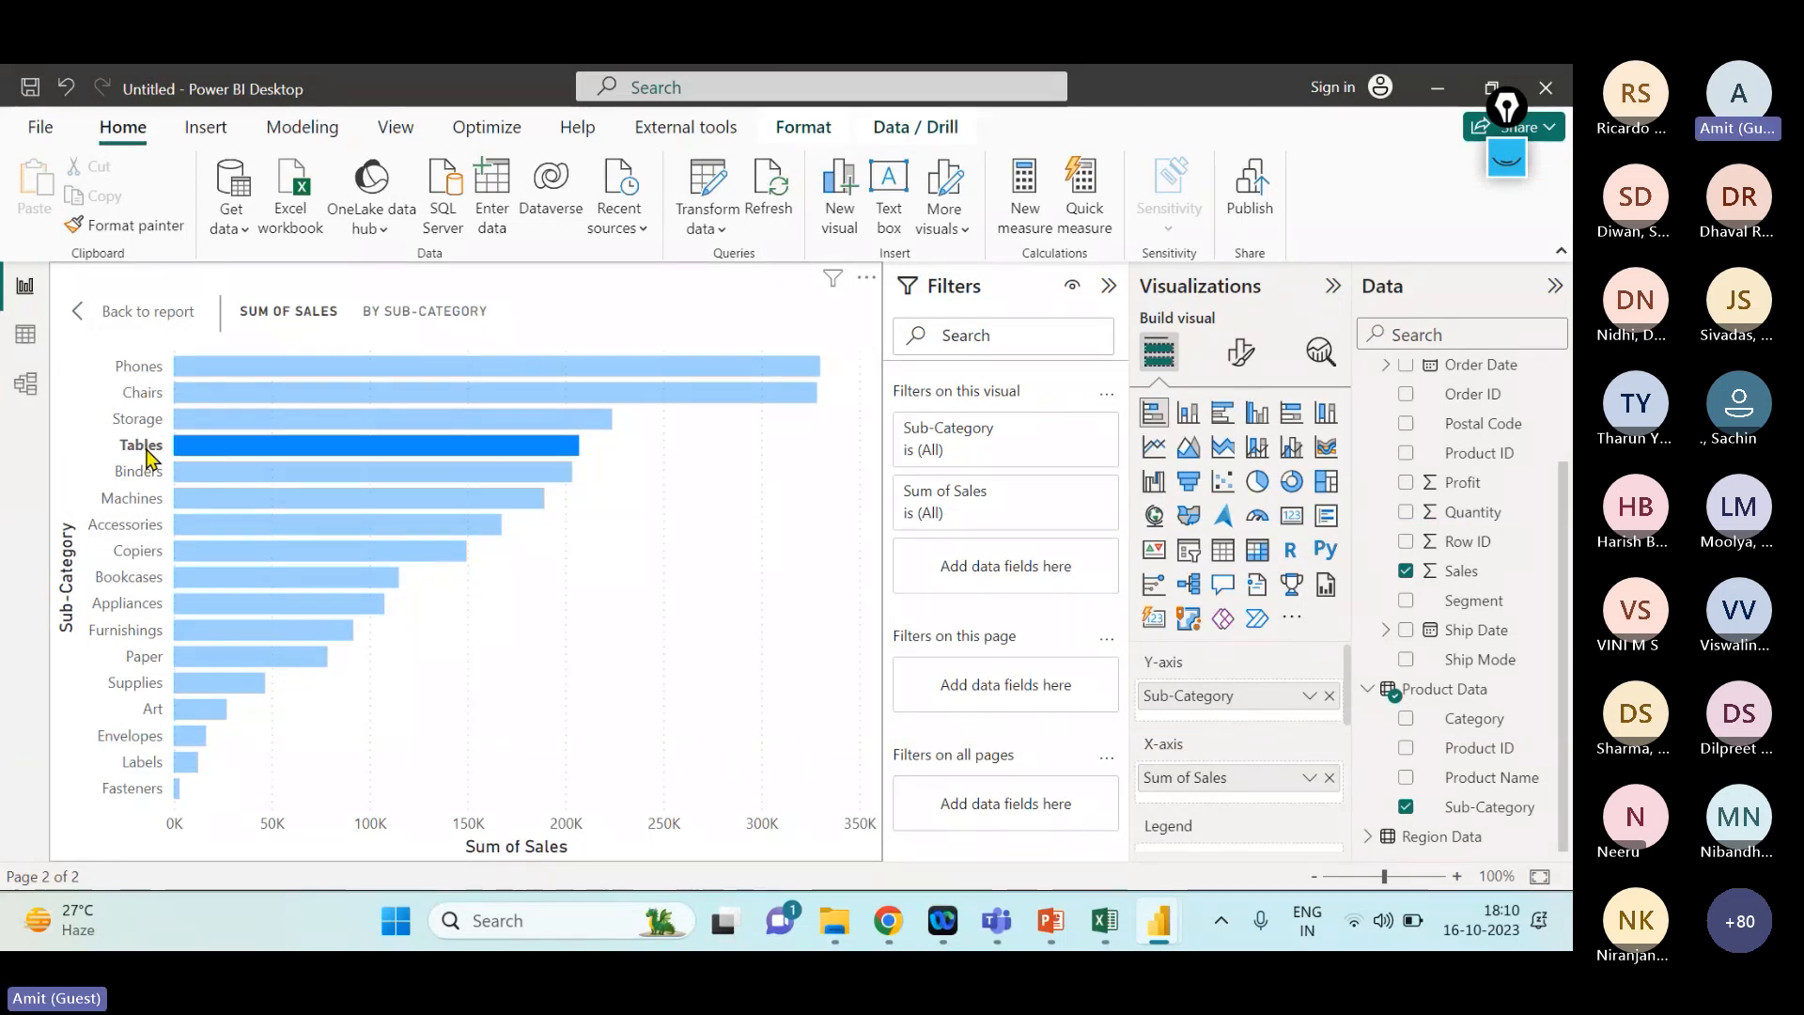
click(147, 457)
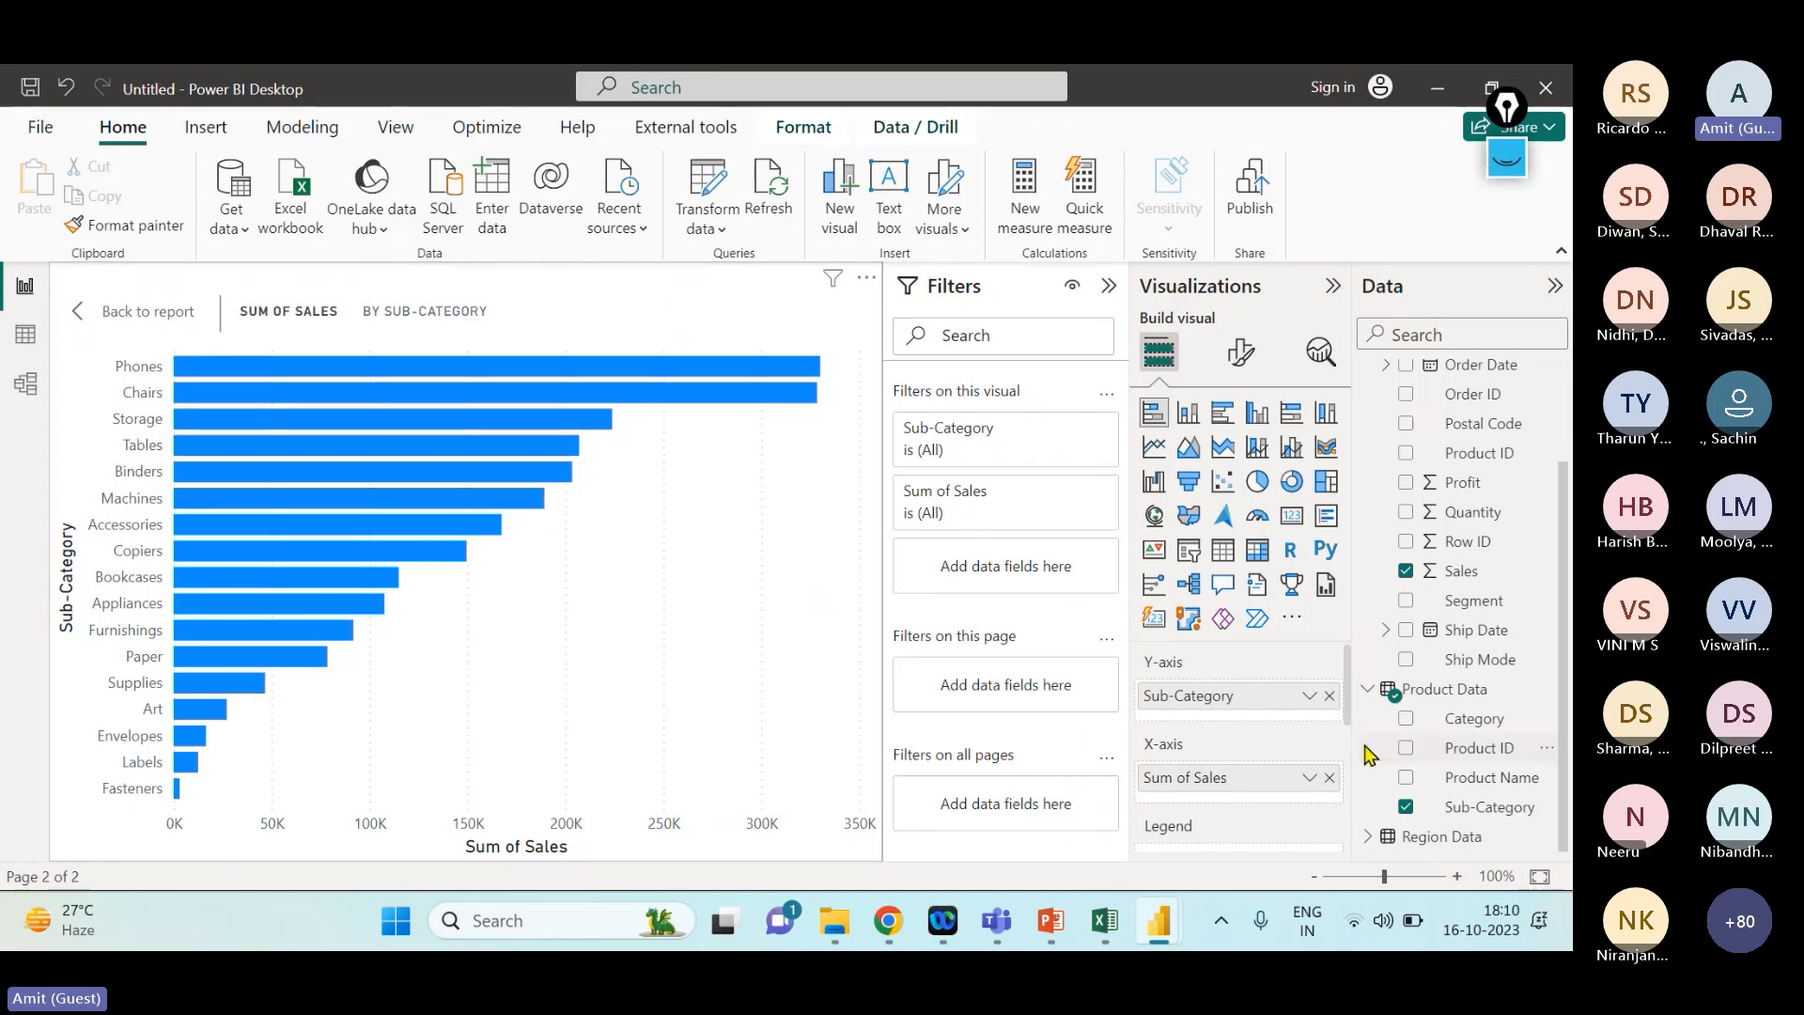
- Create a list group named Sub-Category (groups) from the Sub-Category field, grouping Chairs and Tables together
right_click(1474, 816)
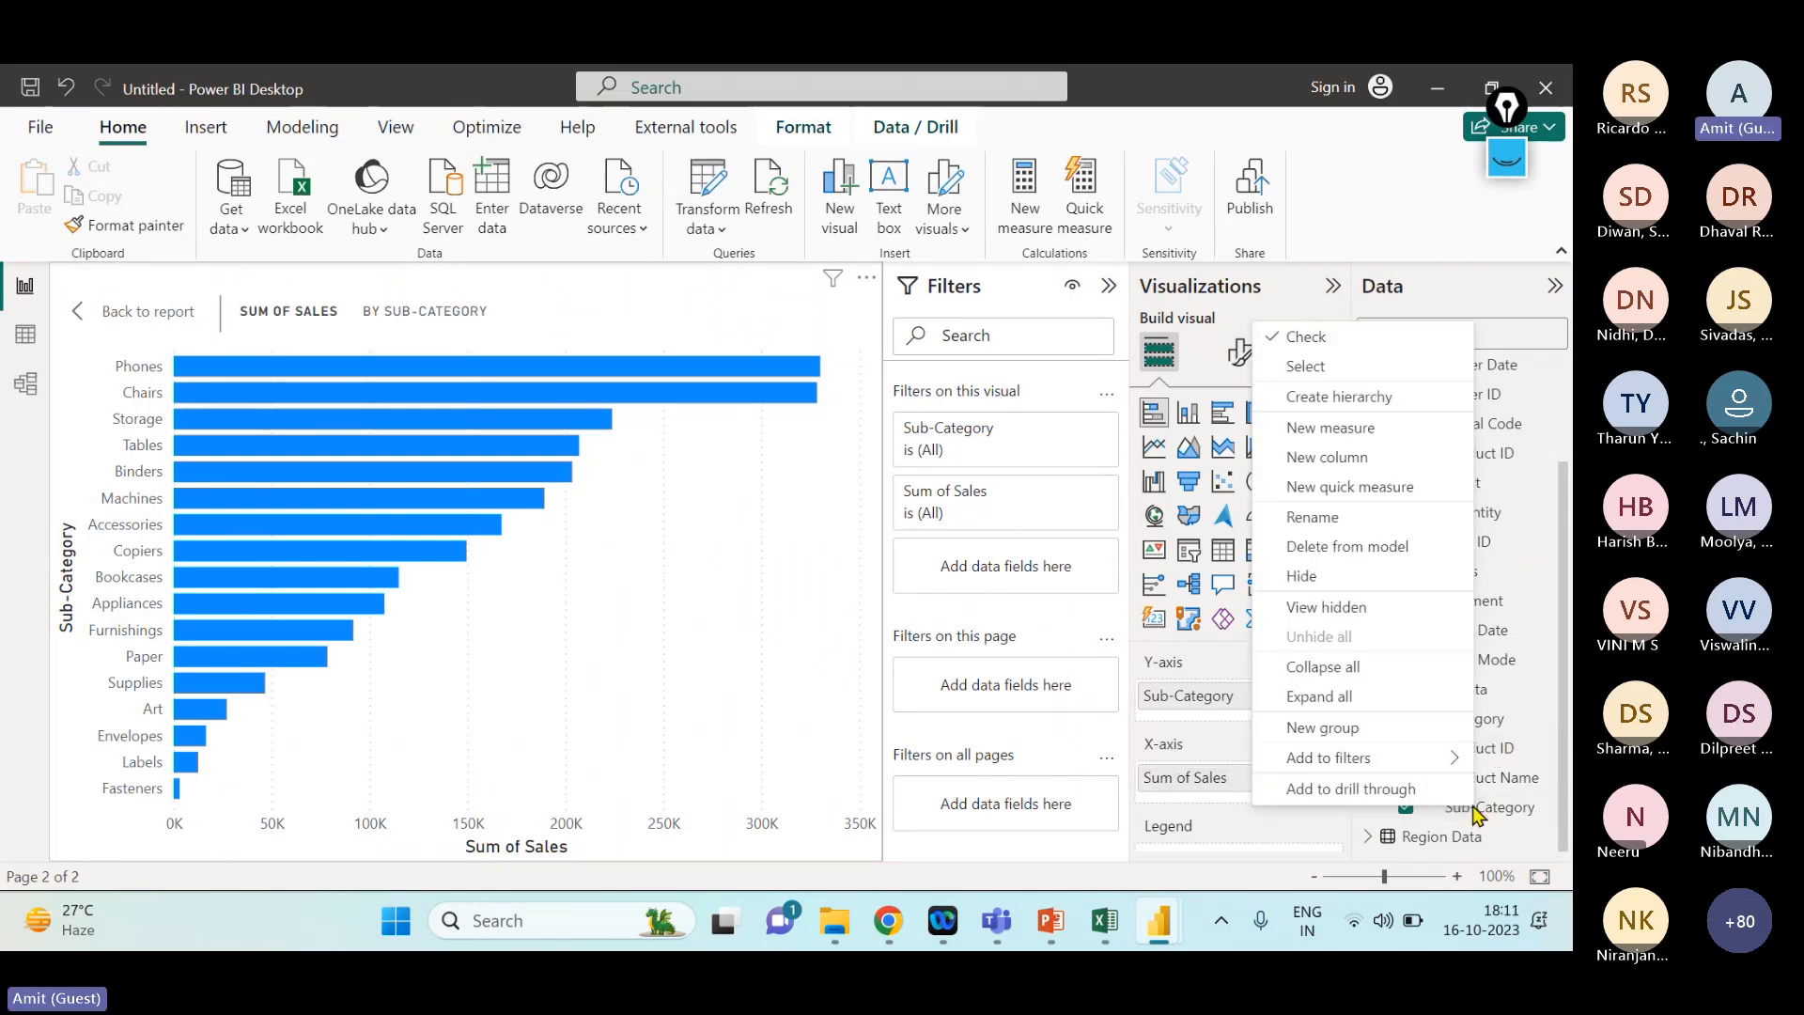
click(1443, 737)
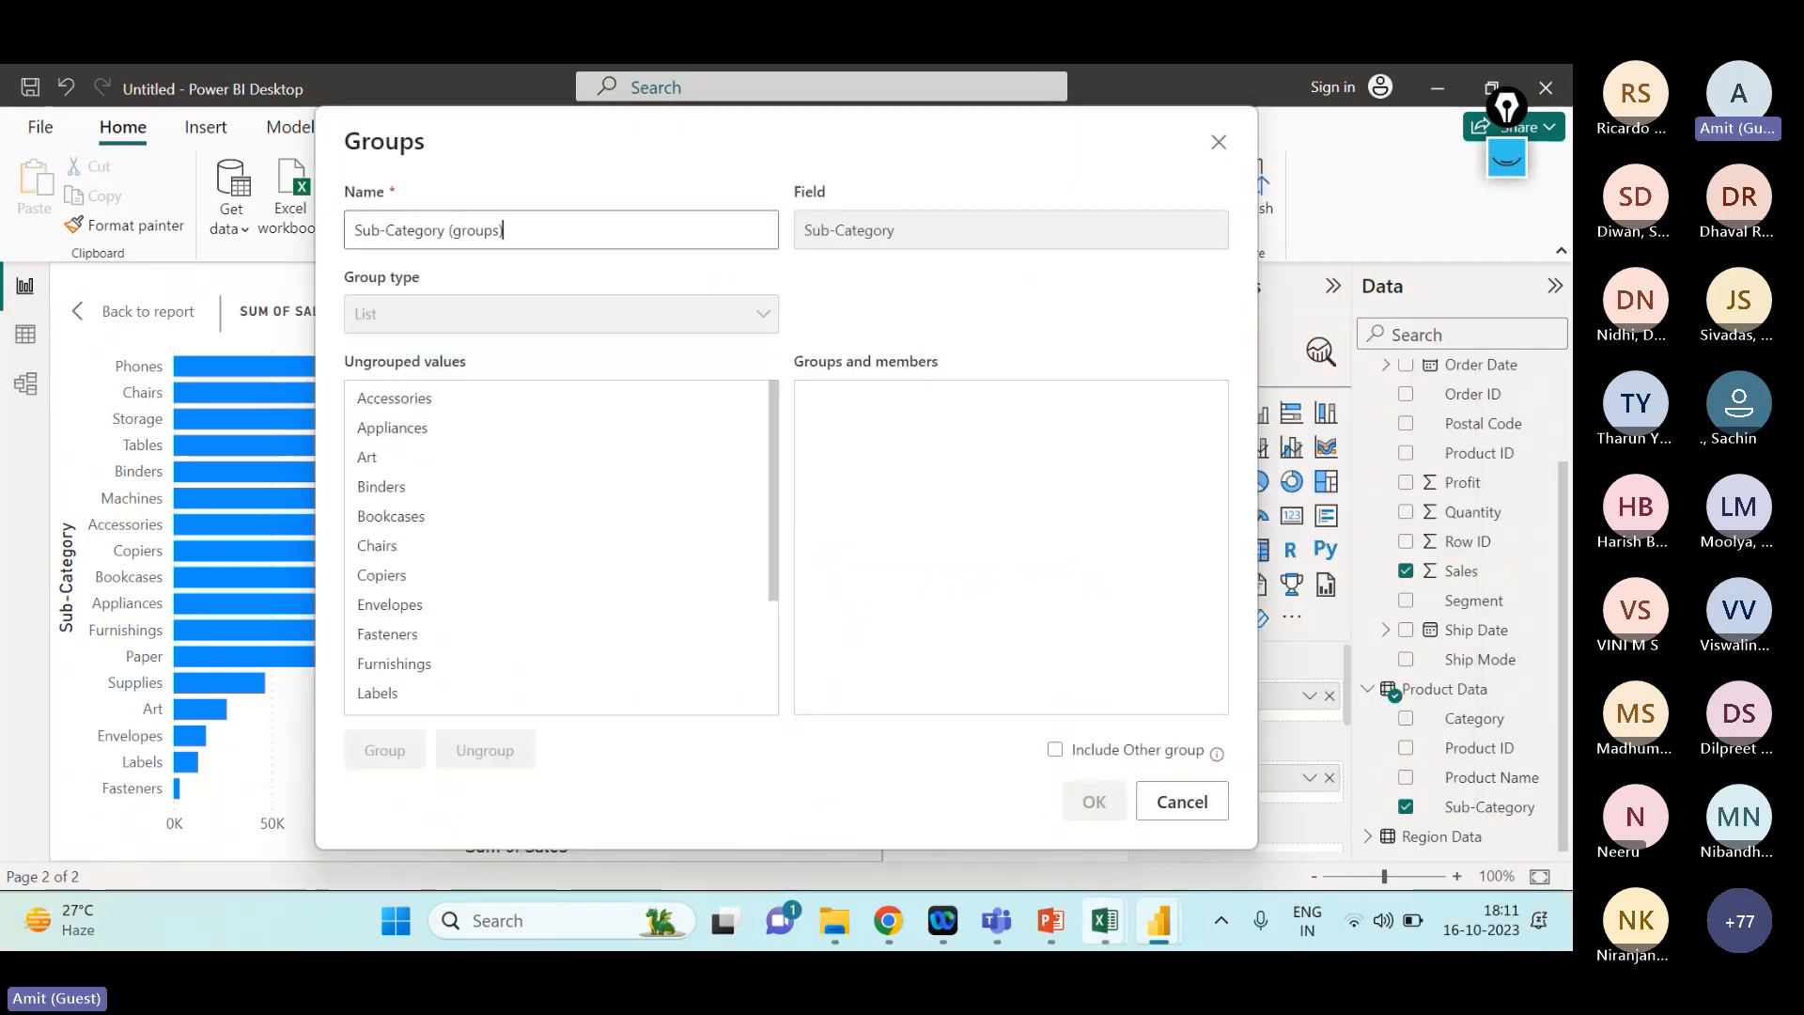
scroll(608, 709, down, 3)
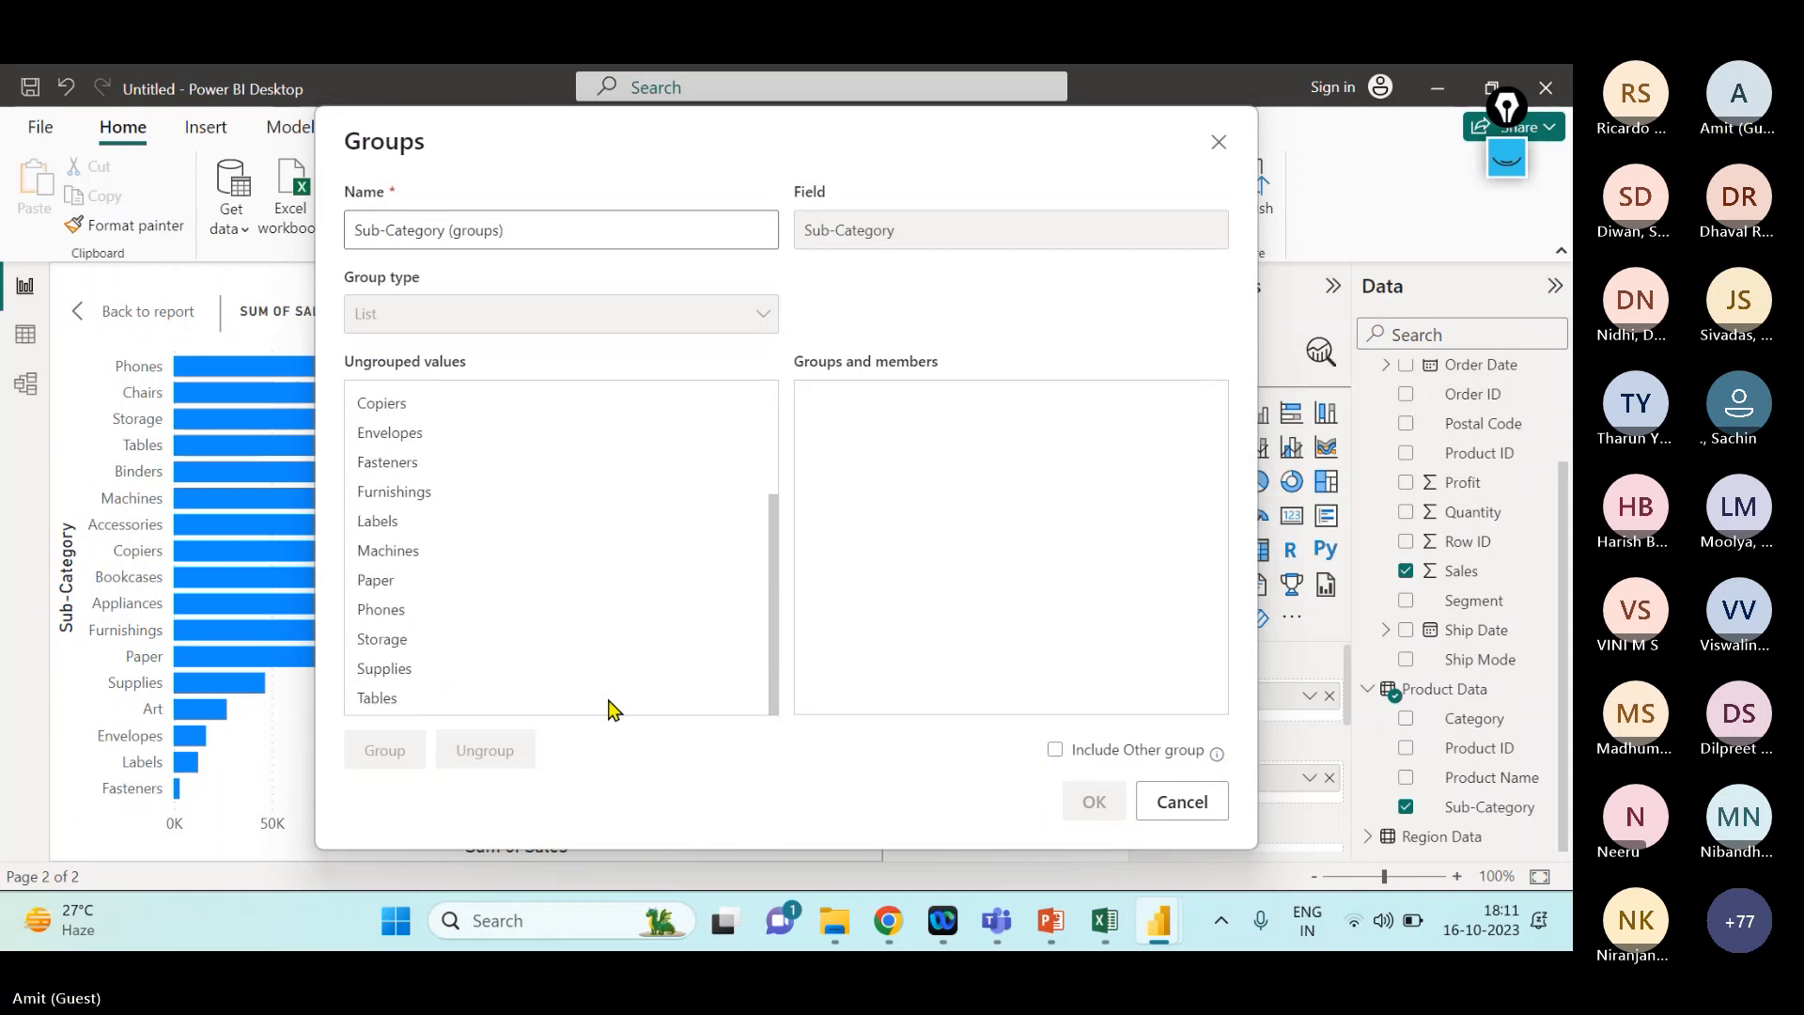
click(407, 702)
scroll(515, 482, up, 3)
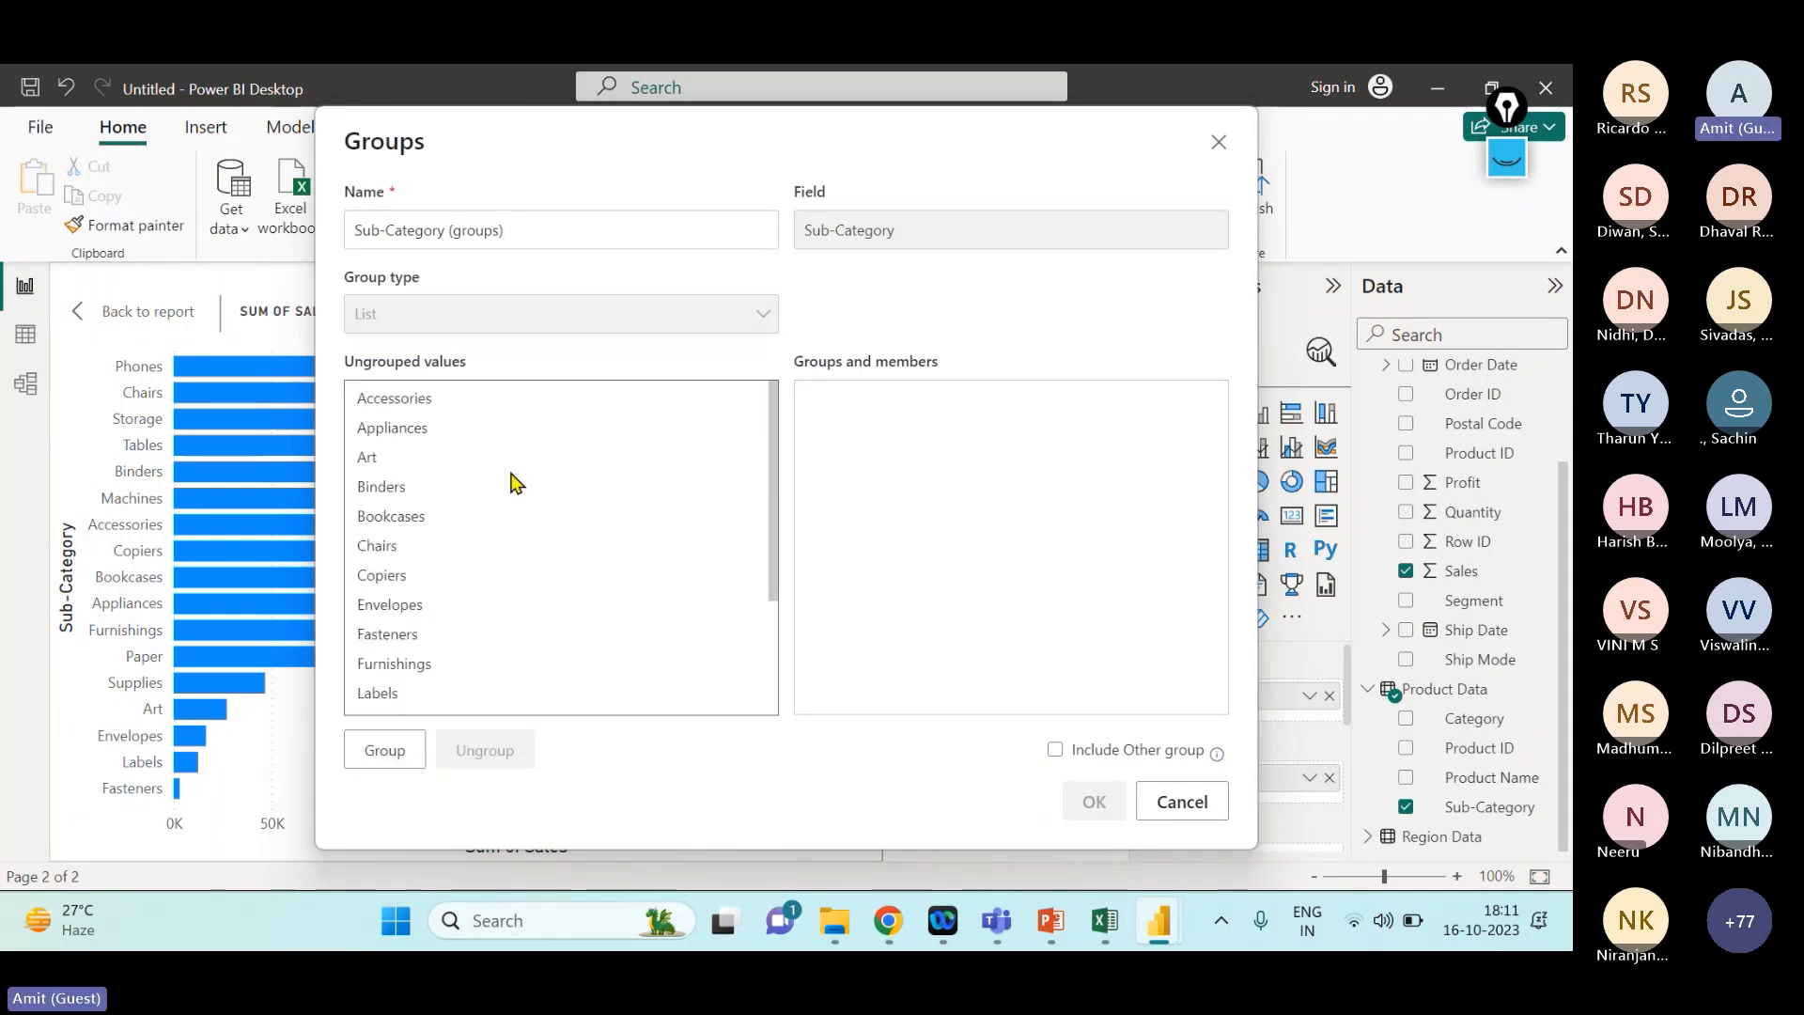
click(389, 550)
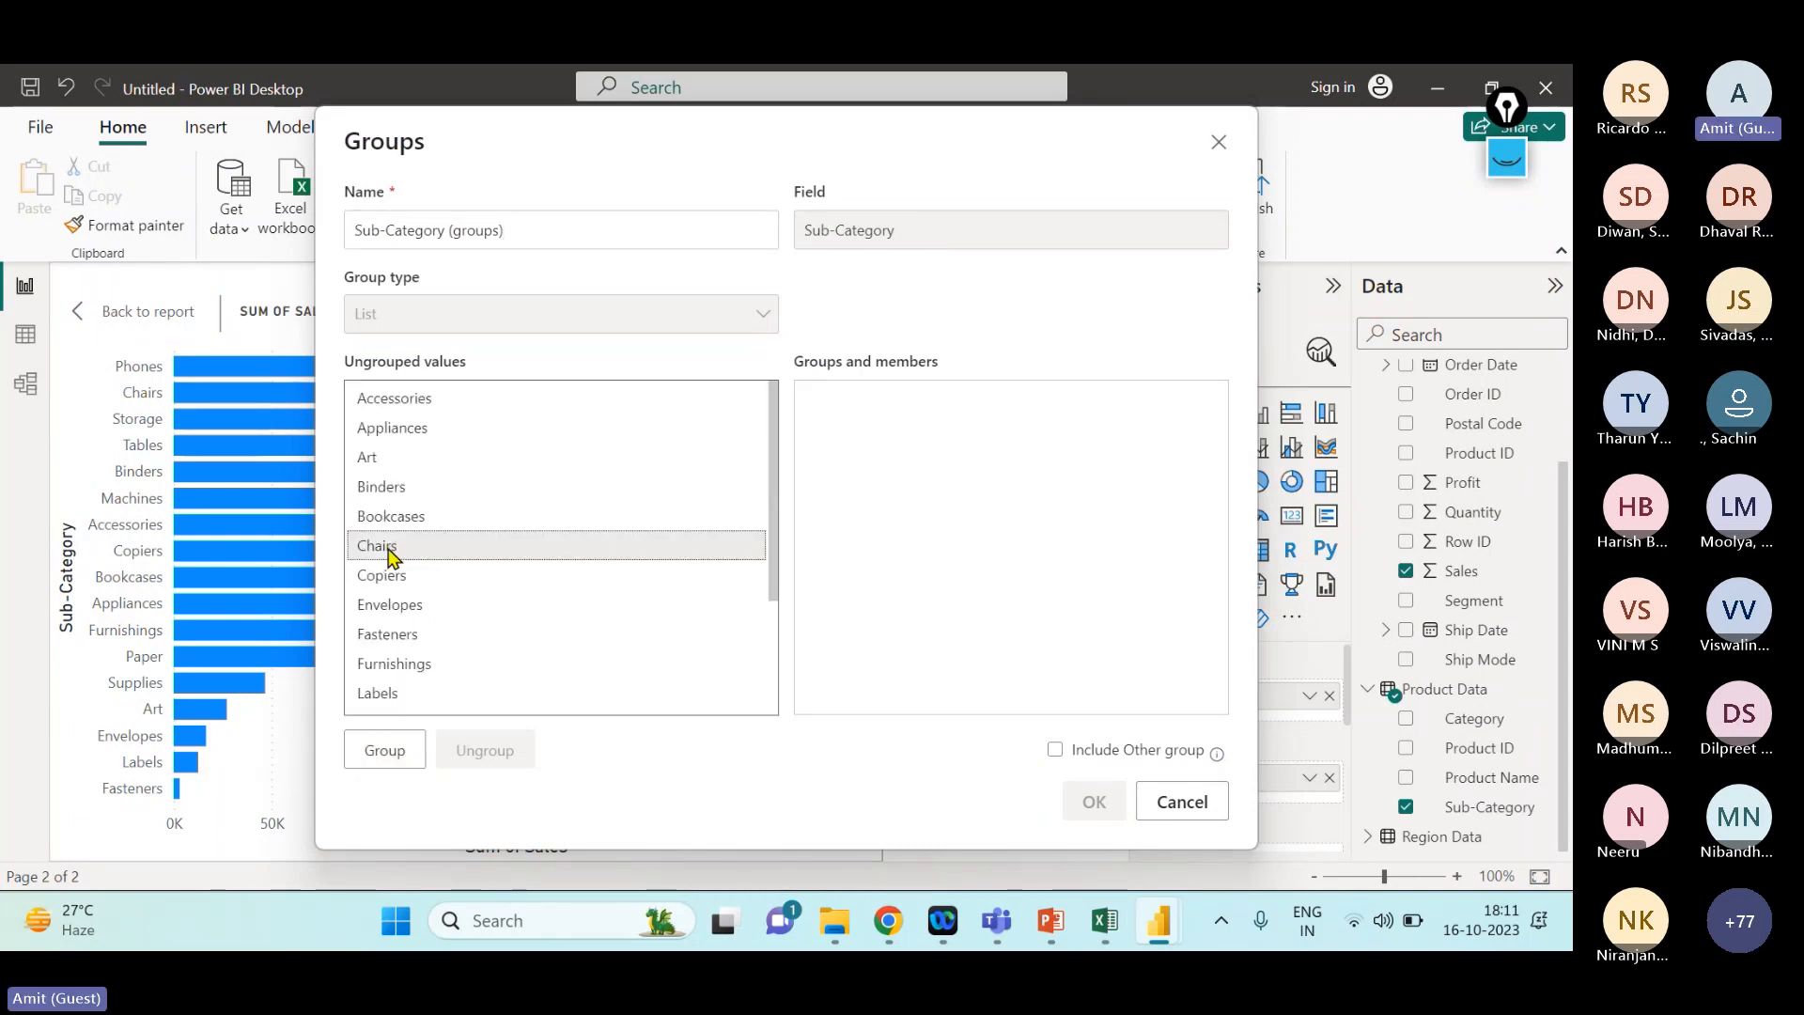
scroll(508, 624, down, 3)
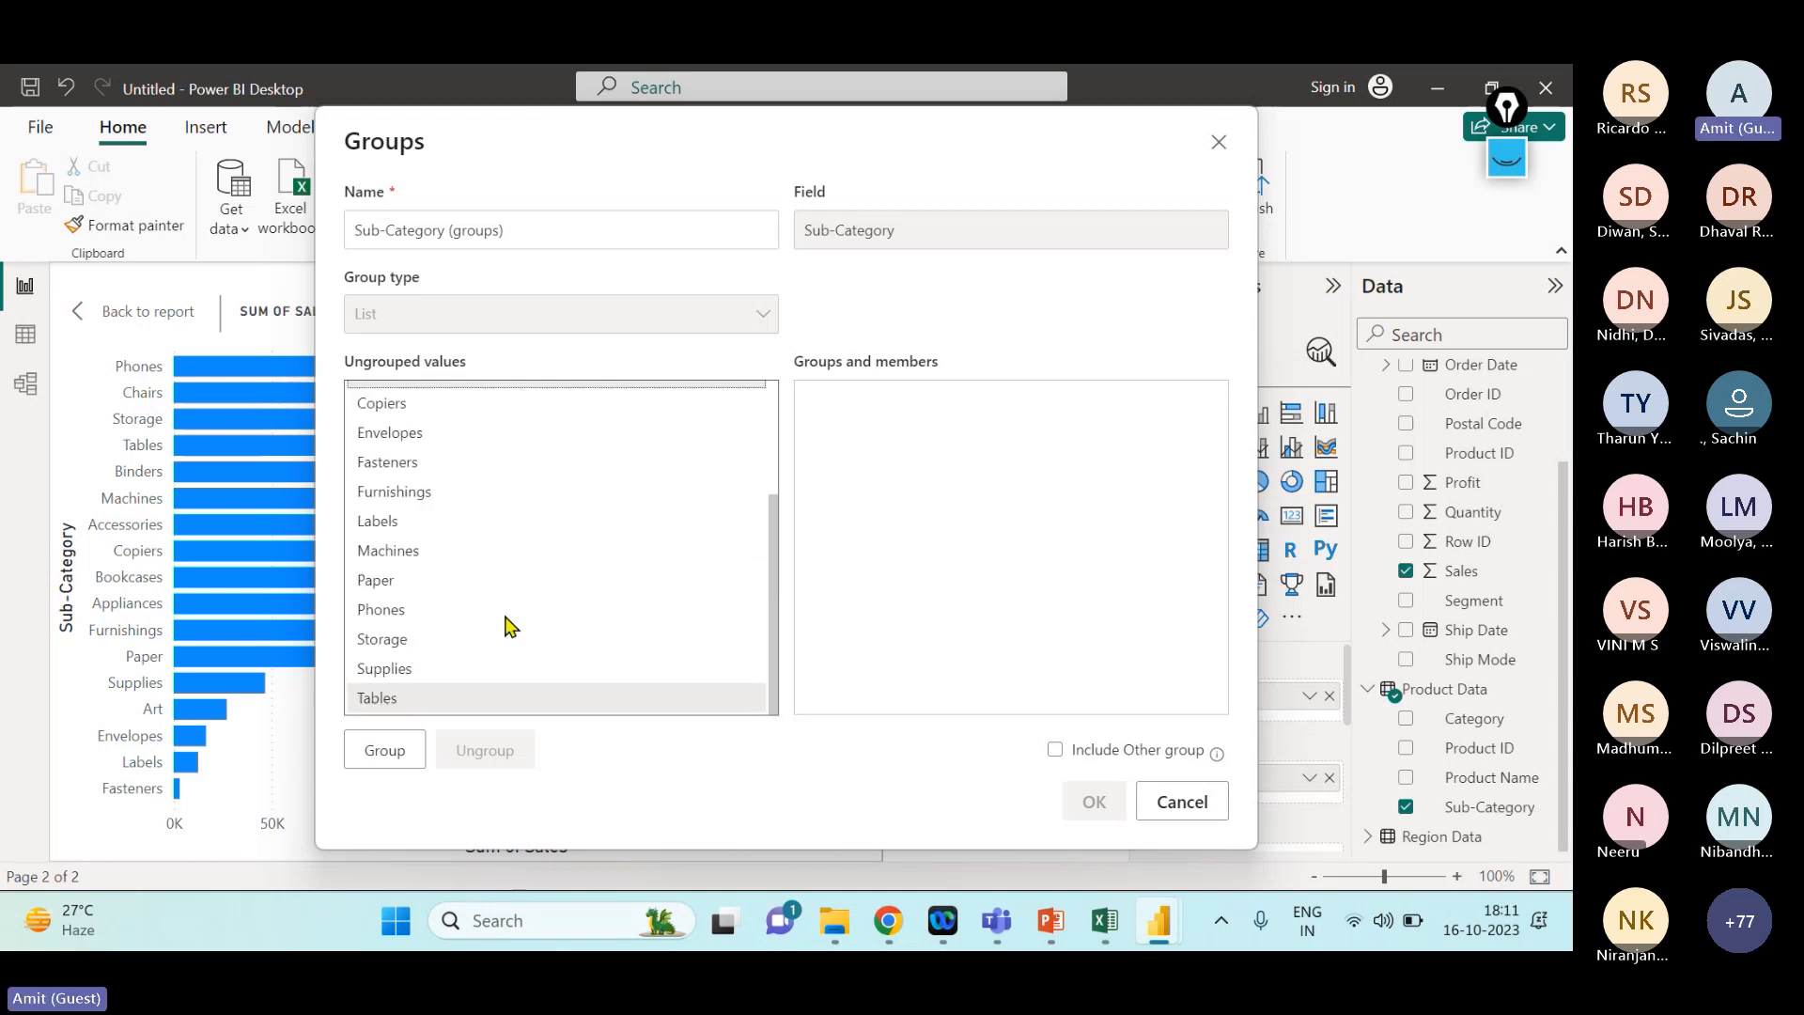
scroll(507, 625, up, 2)
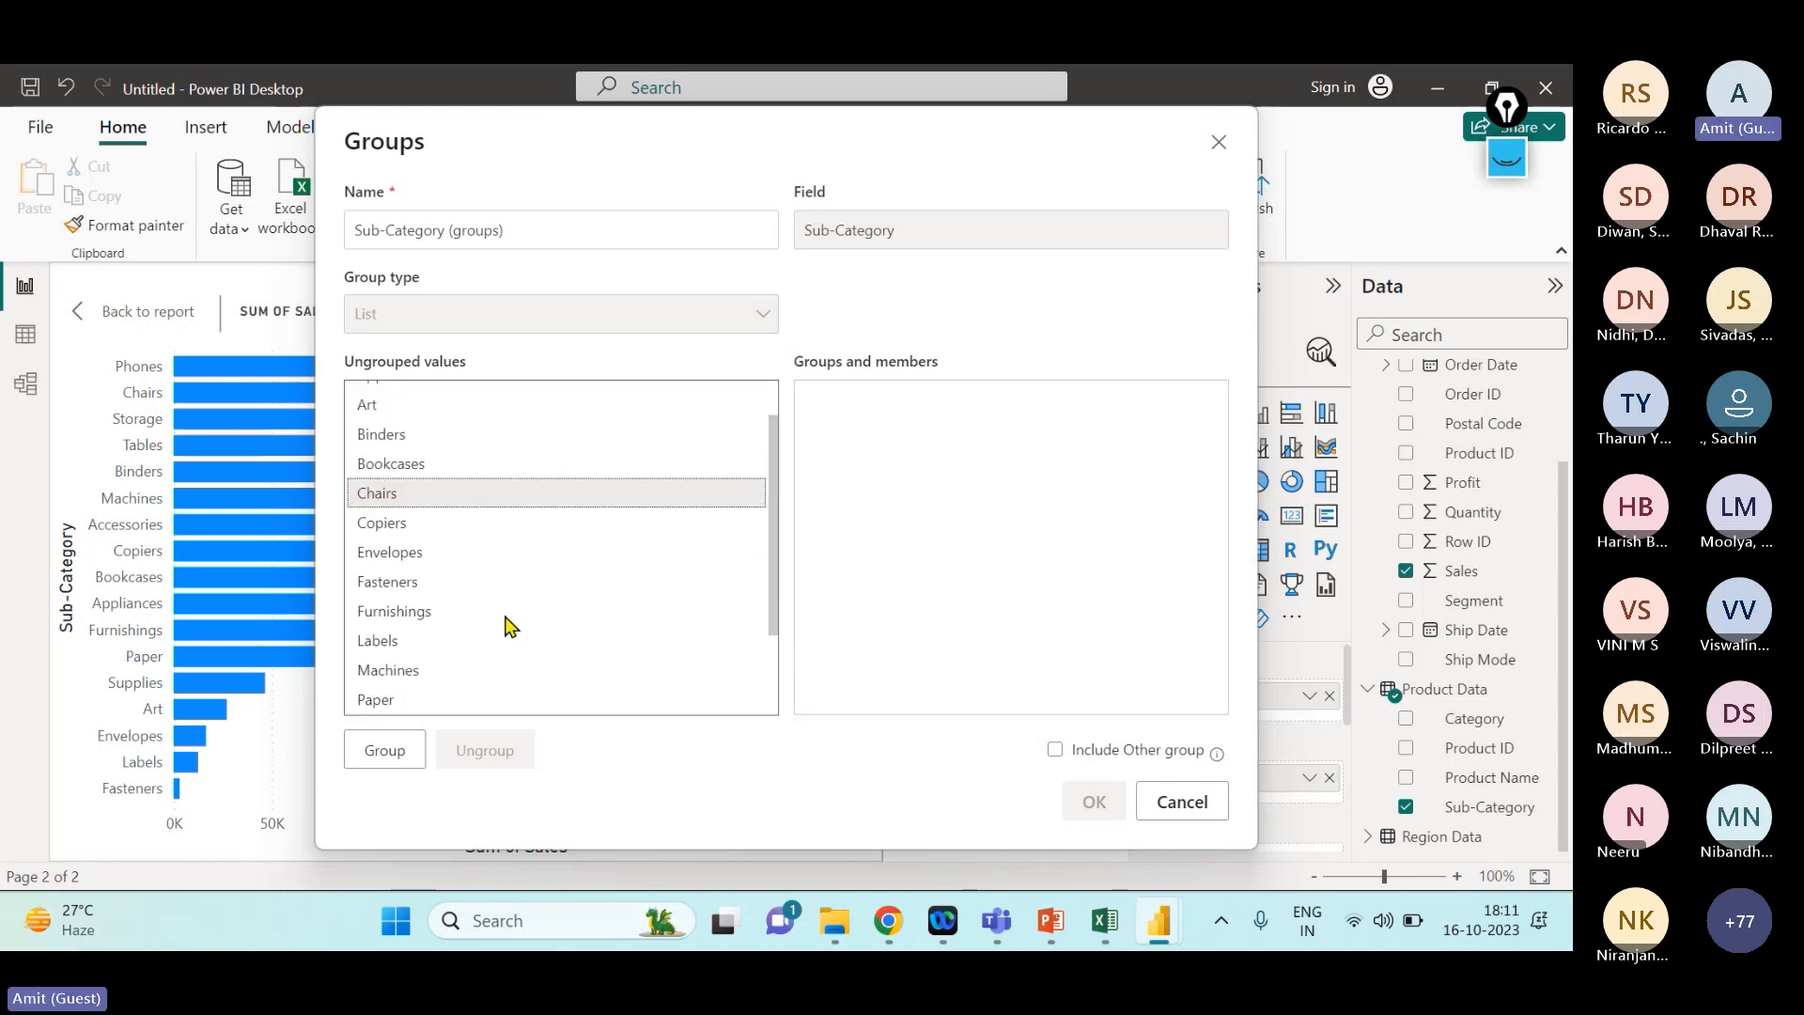
click(393, 751)
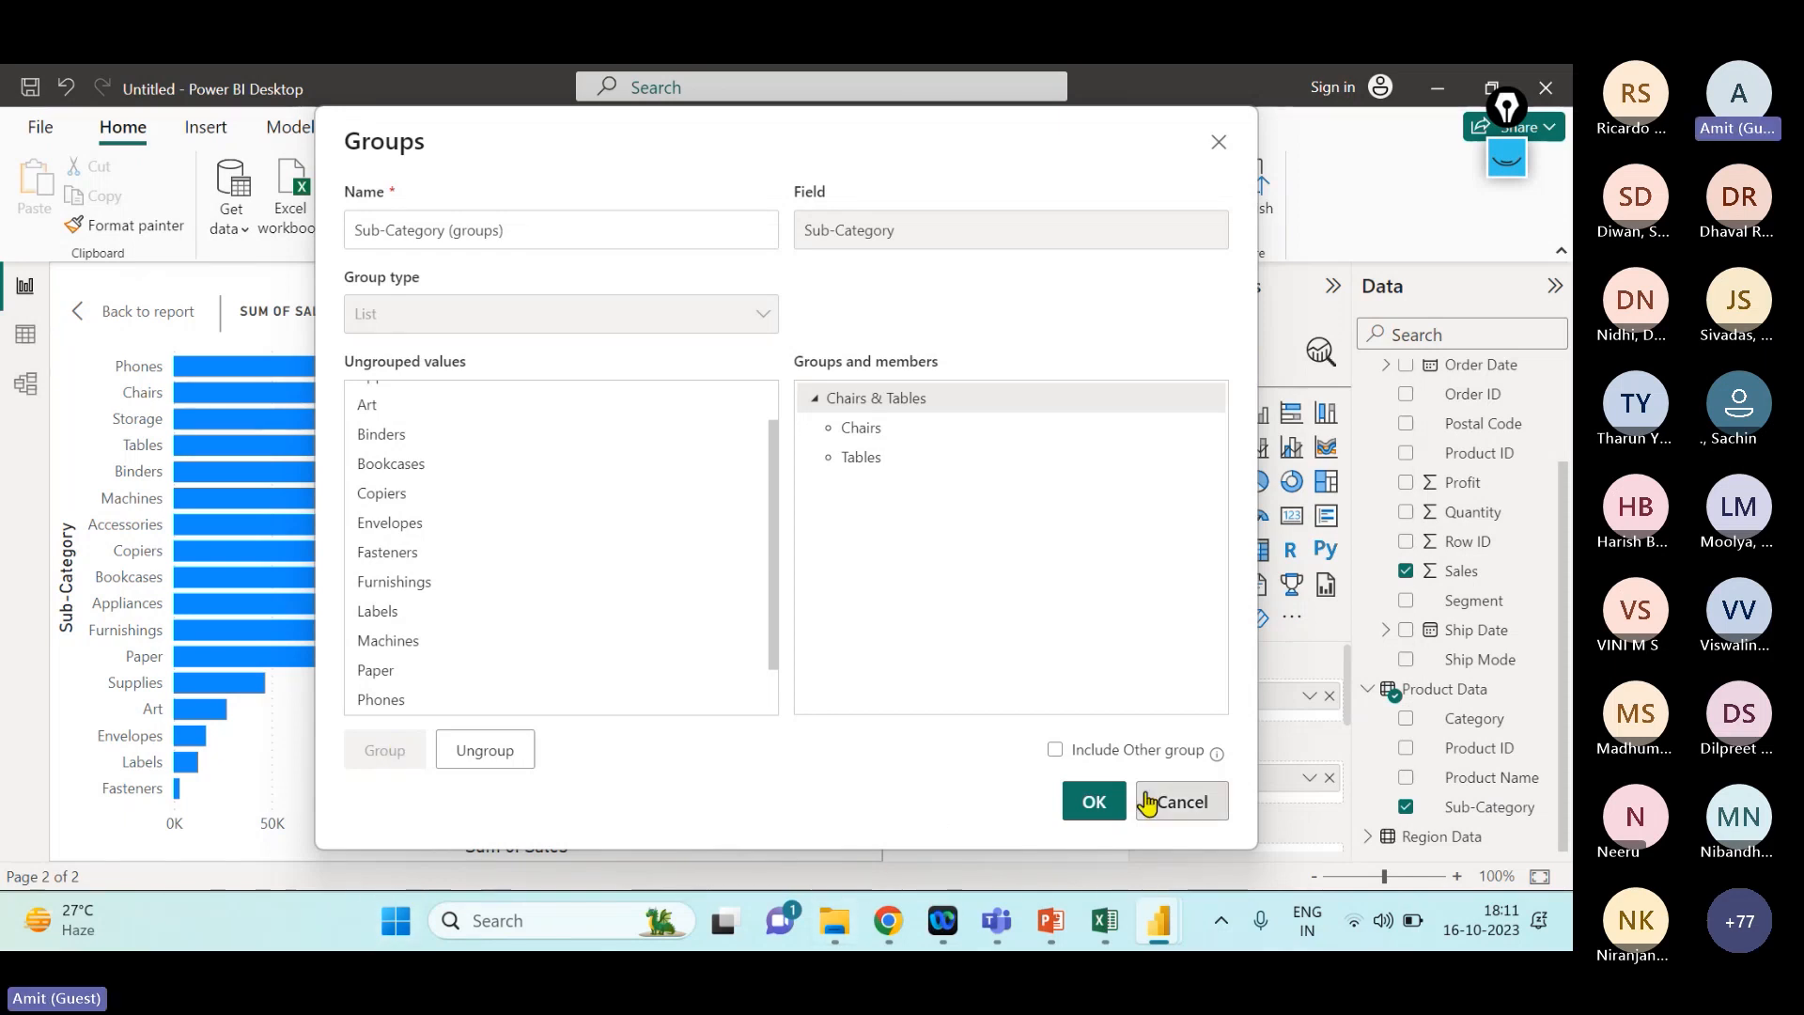
click(1112, 819)
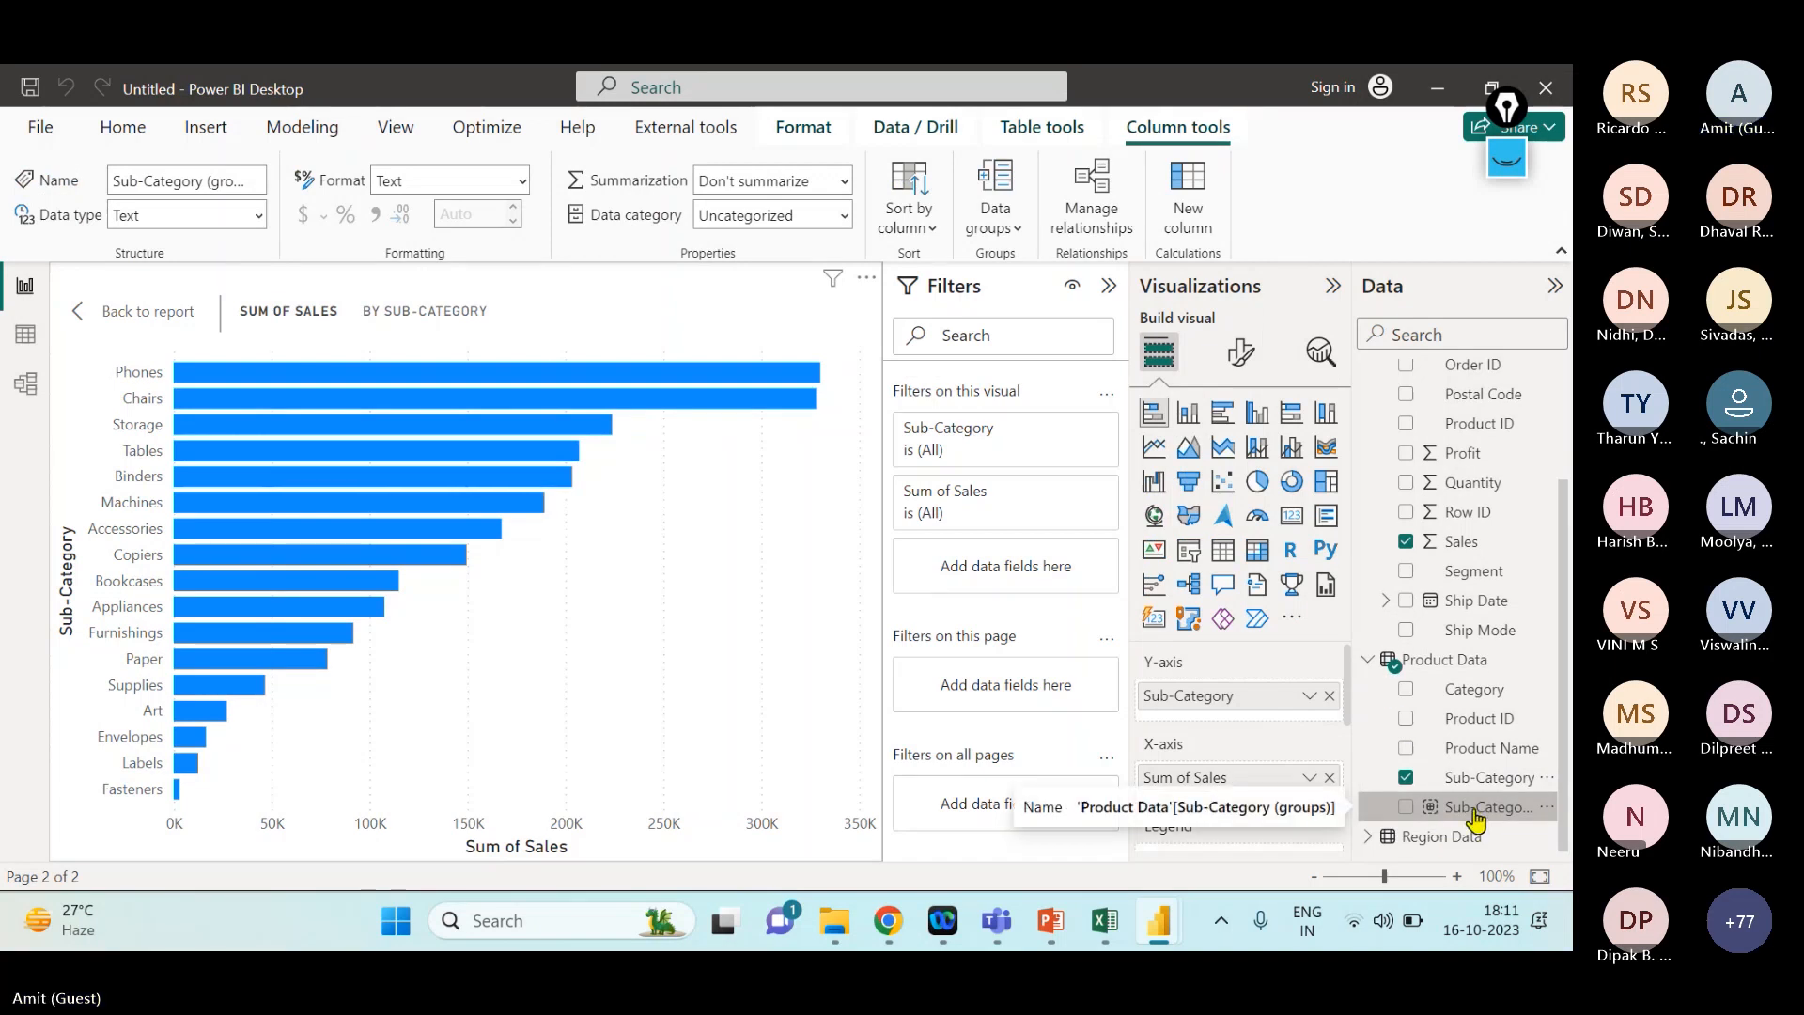
- Replace Sub-Category with Sub-Category (groups) on the bar chart's Y-axis
click(1405, 777)
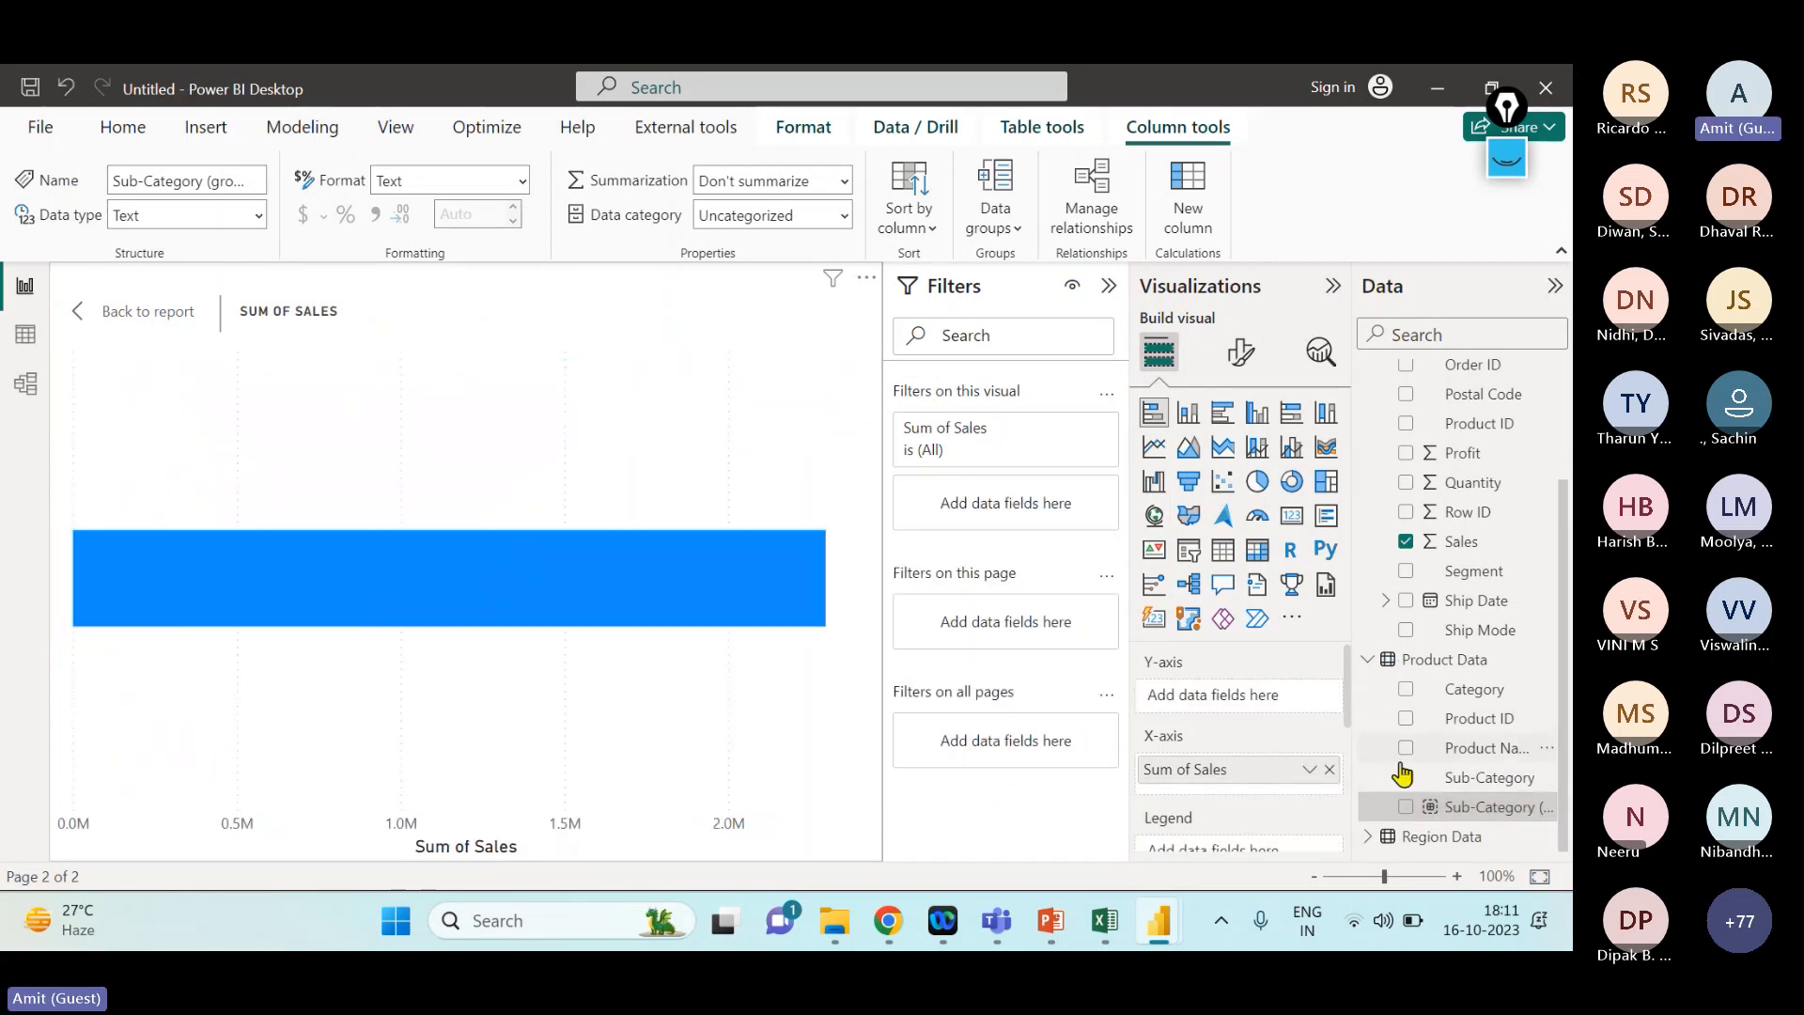
drag(1456, 819, 1257, 706)
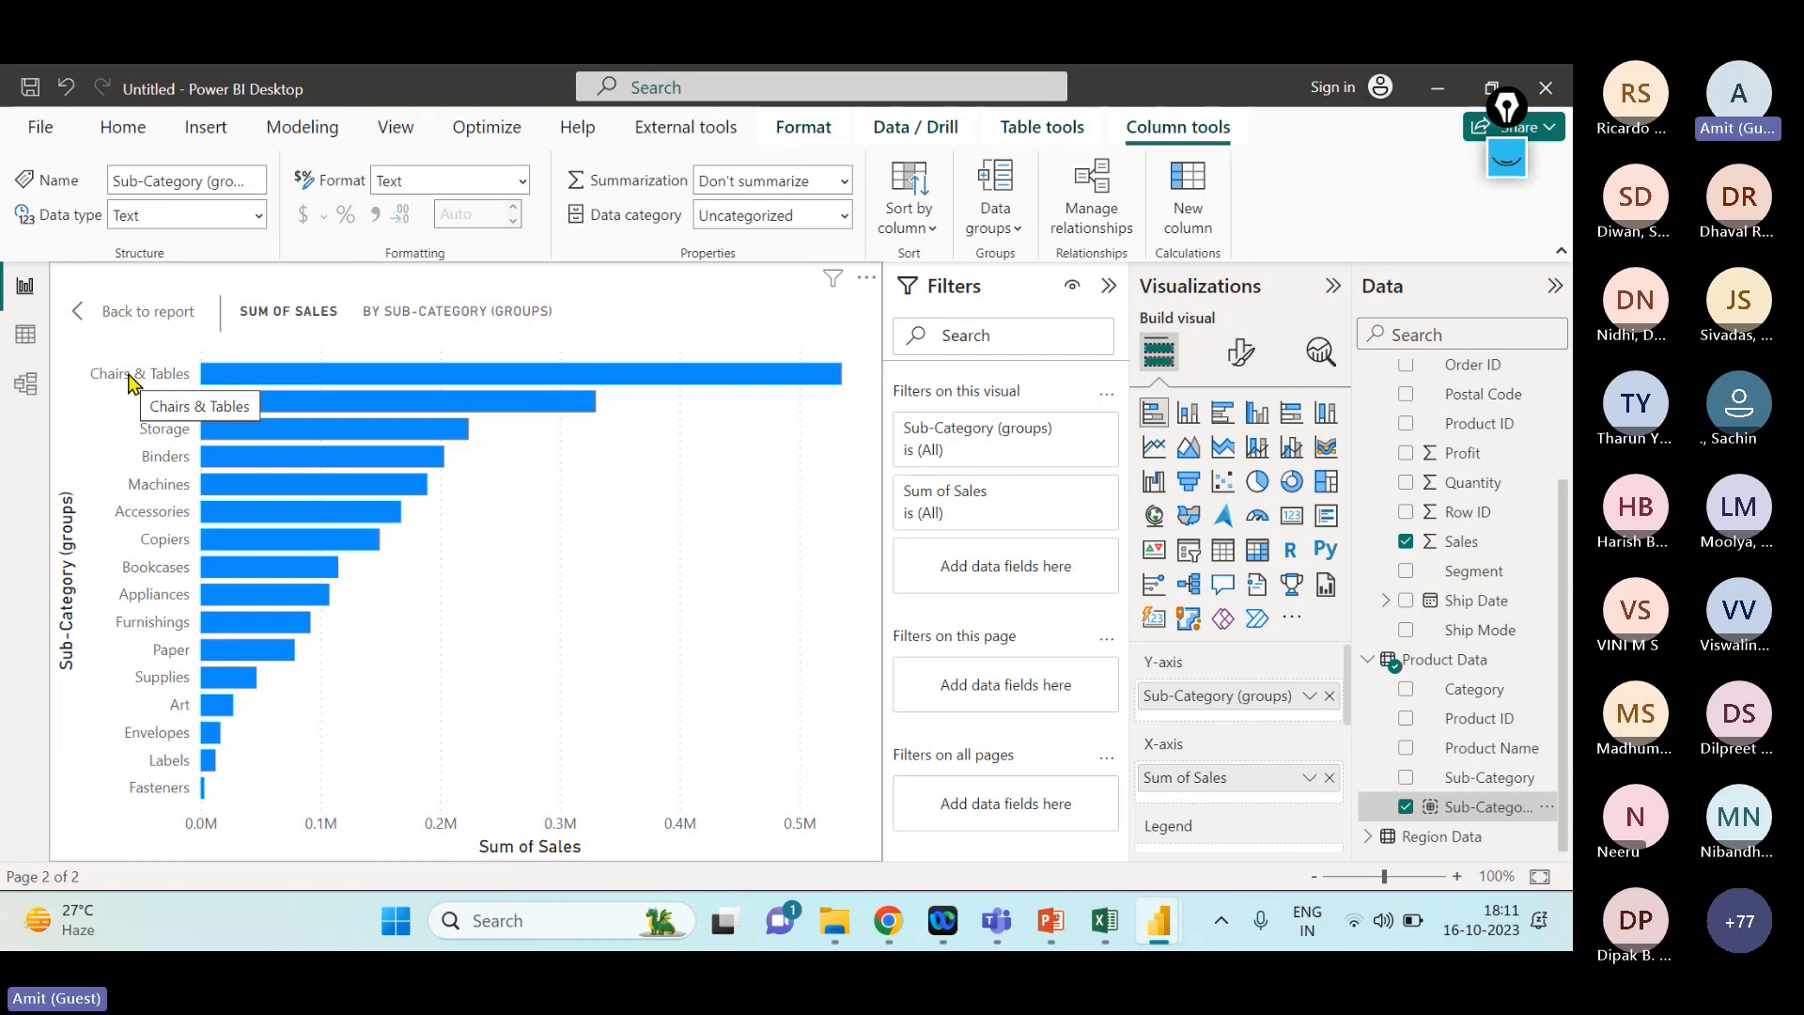
- Check the Microsoft Teams meeting chat for new questions and return to the Power BI report
key(alt+Tab)
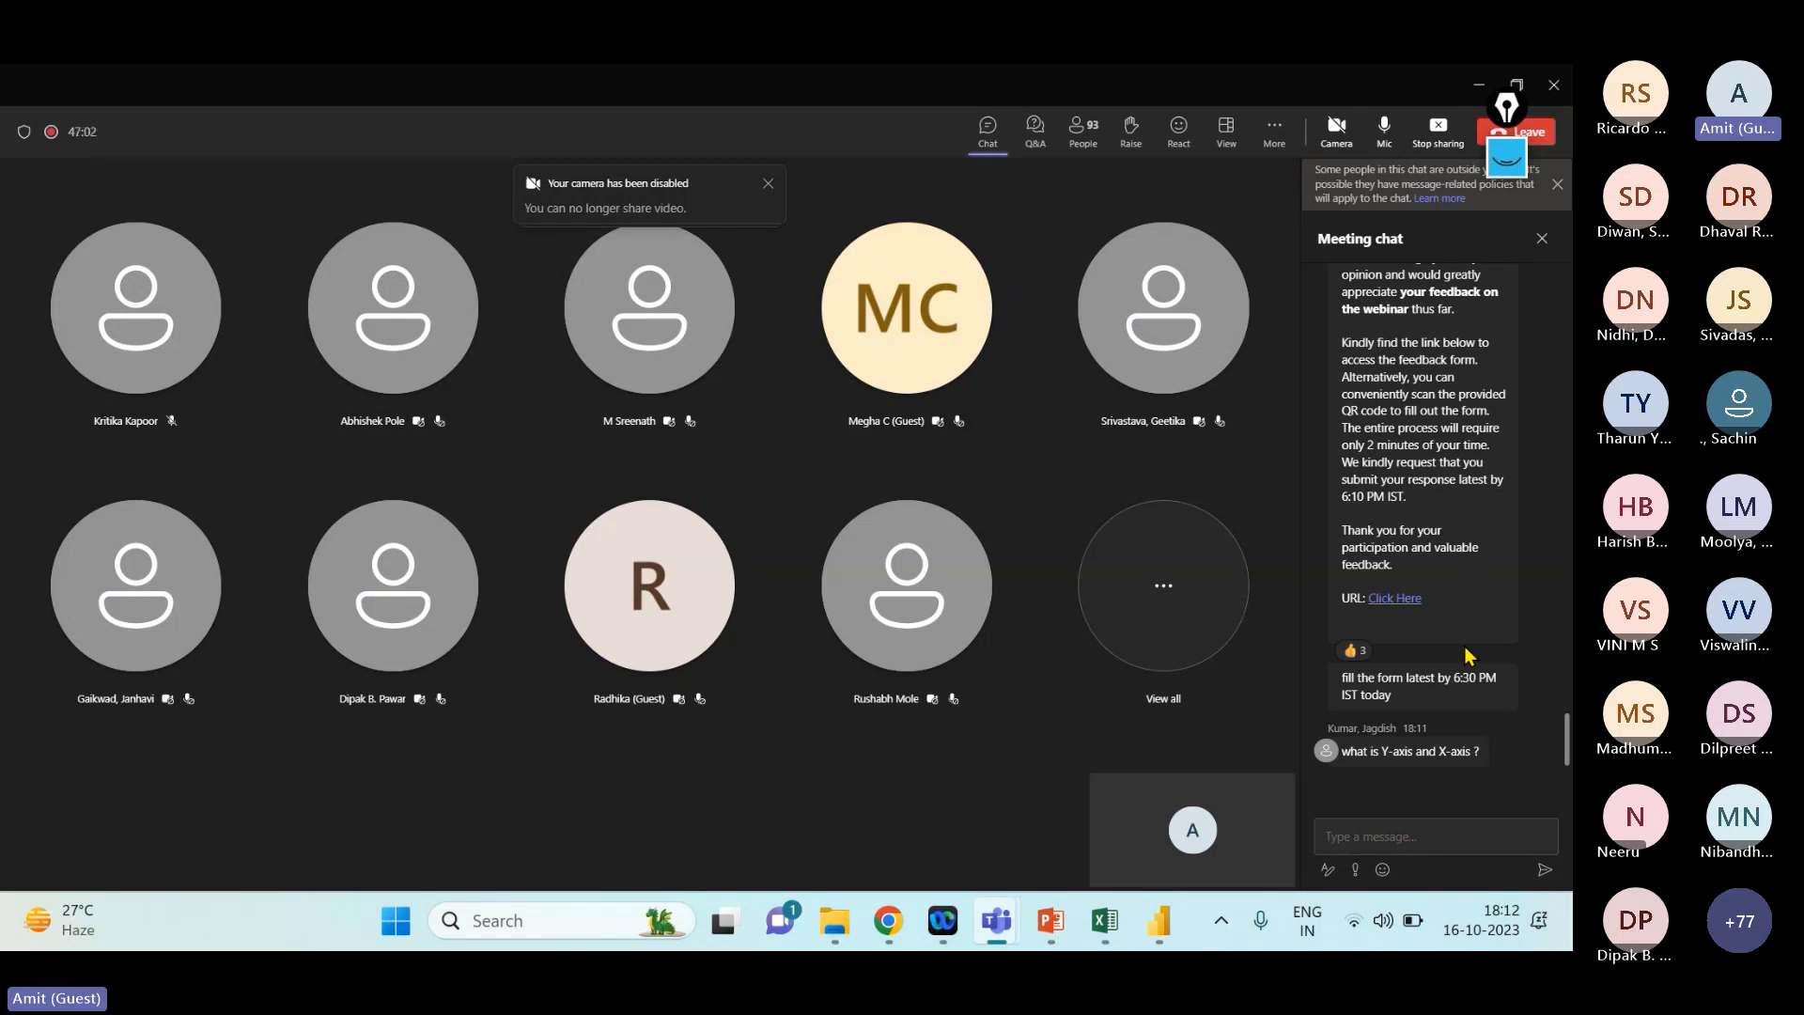
key(alt+Tab)
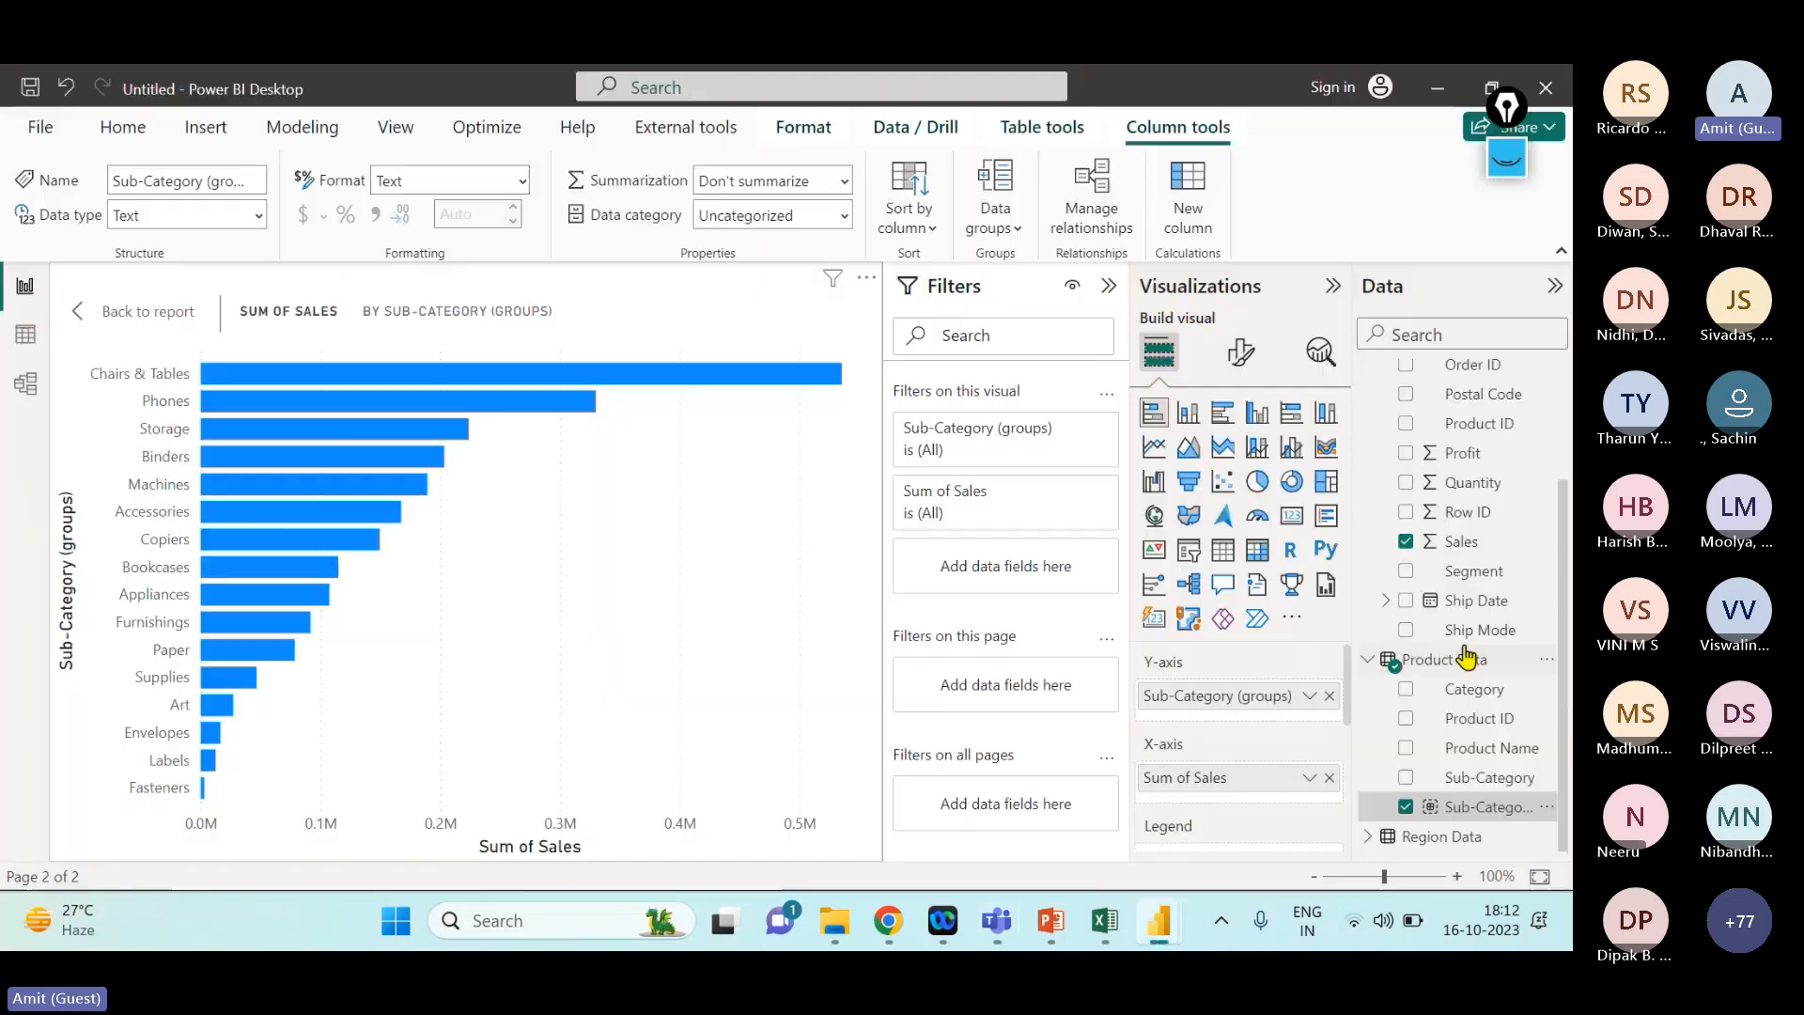
- Clear the old screen annotations, sketch labelled X and Y axes over the report with the pen, and circle the Y-axis field
click(1507, 157)
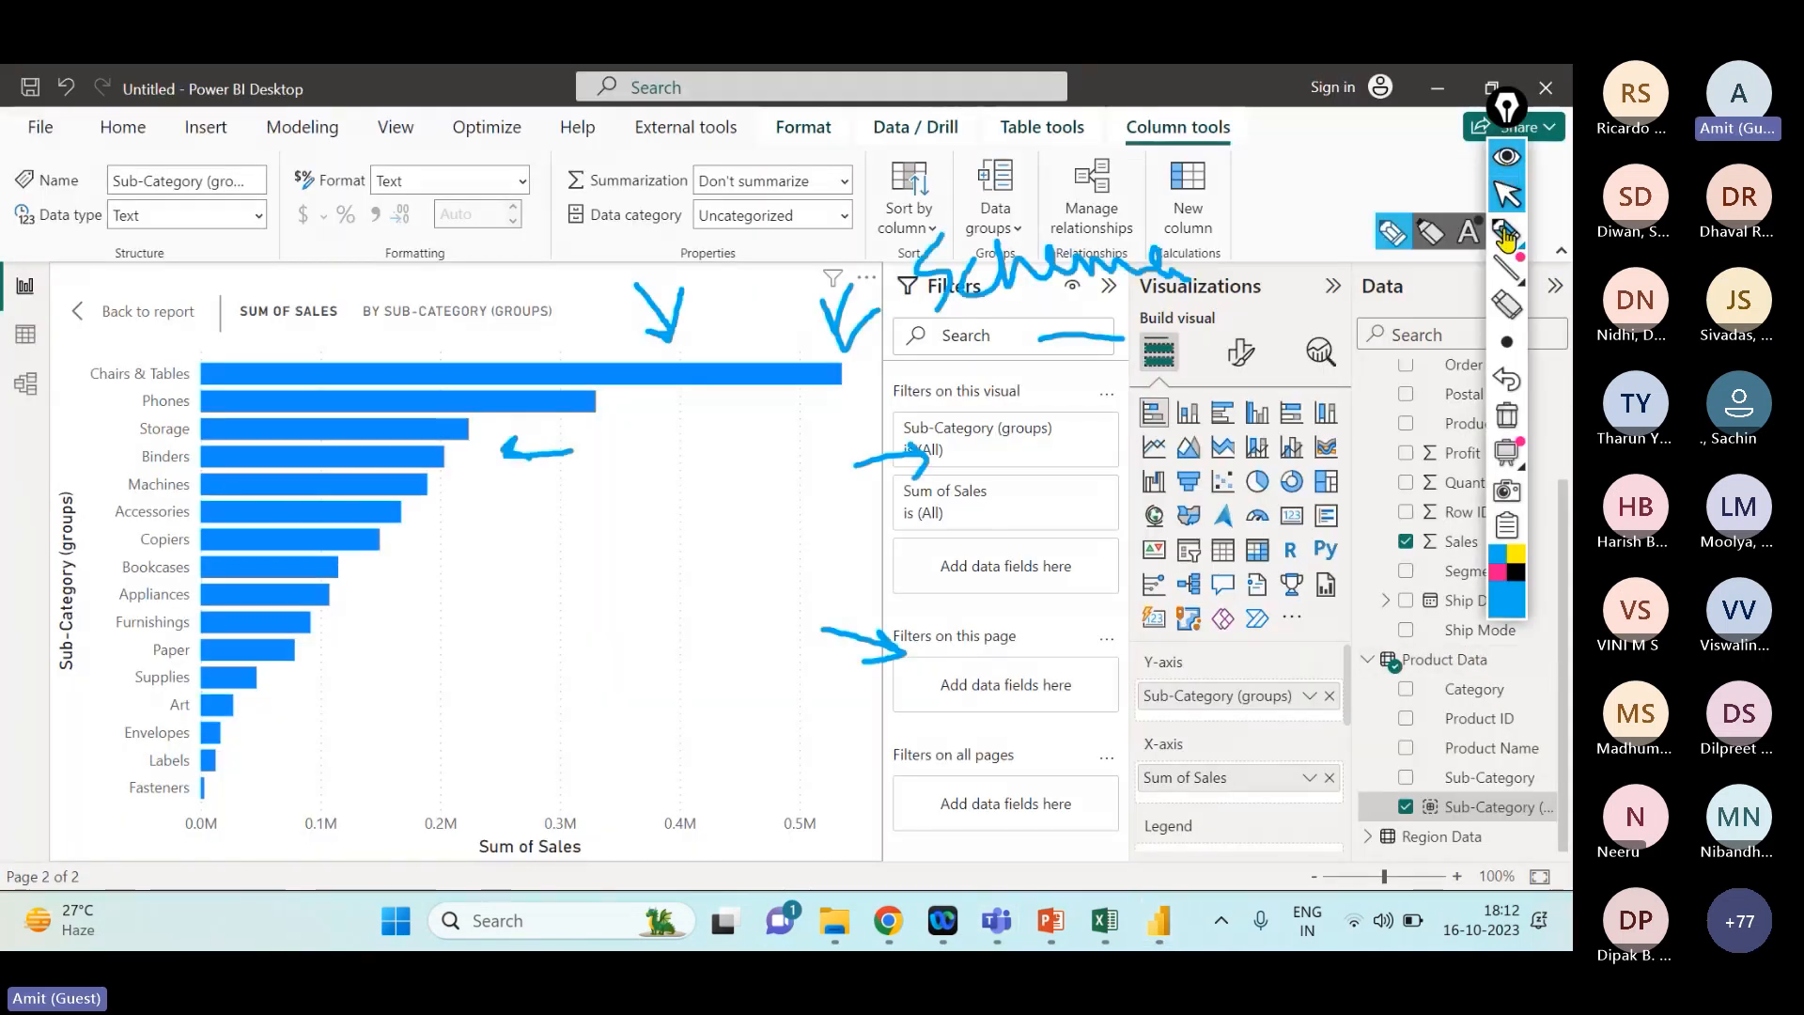
click(1506, 235)
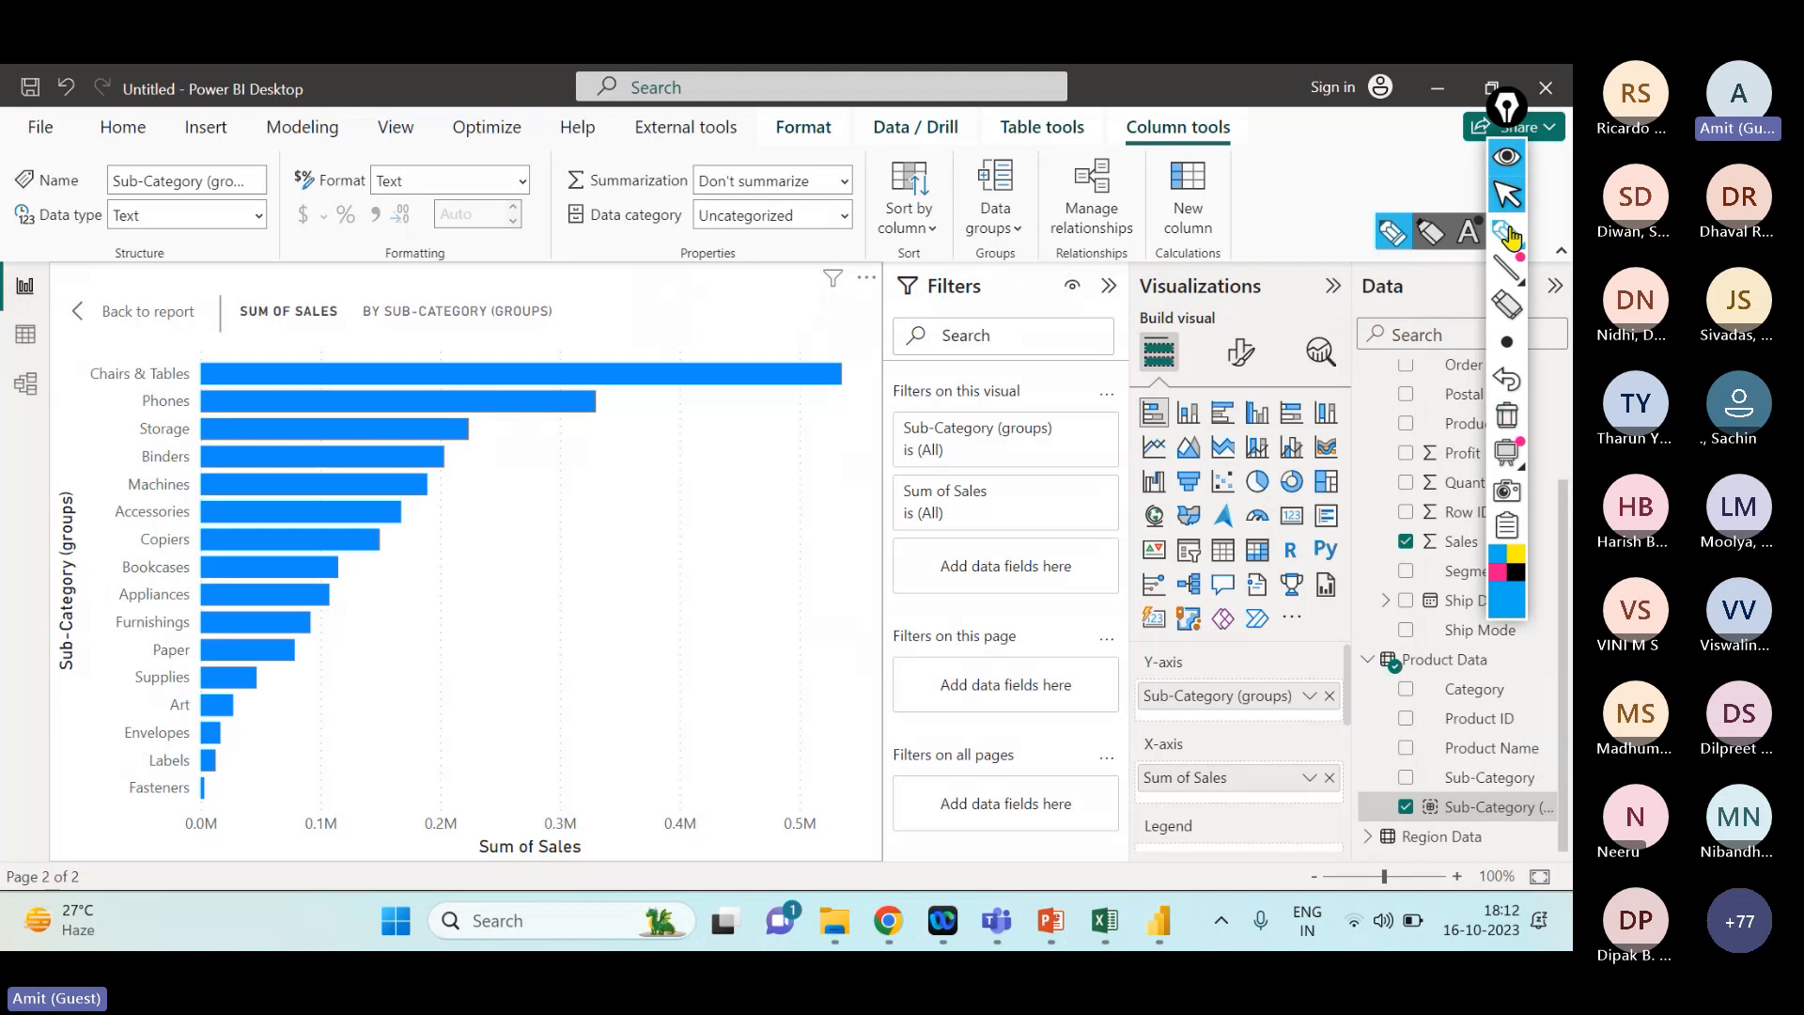
drag(712, 489, 976, 781)
mouse_move(837, 794)
mouse_down()
mouse_move(828, 829)
mouse_move(872, 843)
mouse_up()
mouse_move(680, 599)
mouse_down()
mouse_move(679, 683)
mouse_move(677, 633)
mouse_up()
mouse_move(1158, 639)
mouse_down()
mouse_move(1126, 662)
mouse_move(1170, 722)
mouse_move(1186, 655)
mouse_up()
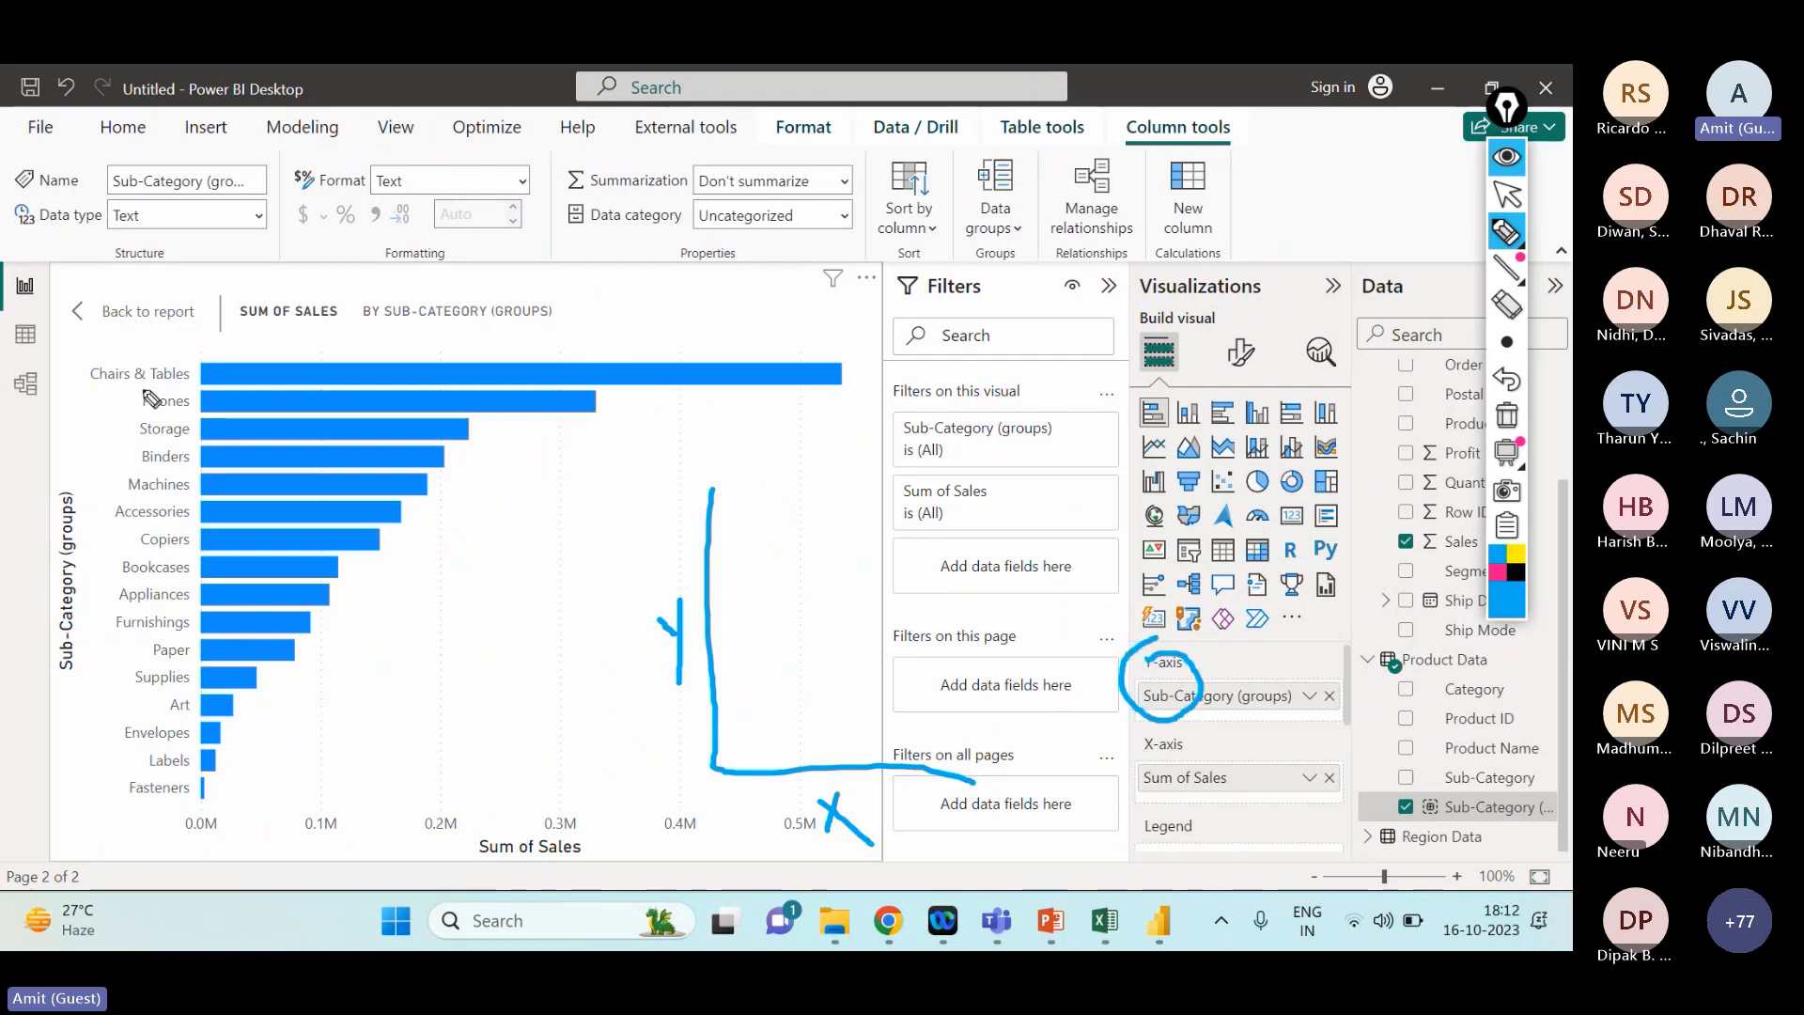
- Trace the bar chart's two axes, underline the Sum of Sales axis title, and draw a line linking the Y-axis and X-axis fields
mouse_move(193, 361)
mouse_down()
mouse_move(187, 733)
mouse_move(327, 800)
mouse_move(583, 805)
mouse_up()
drag(460, 836, 546, 842)
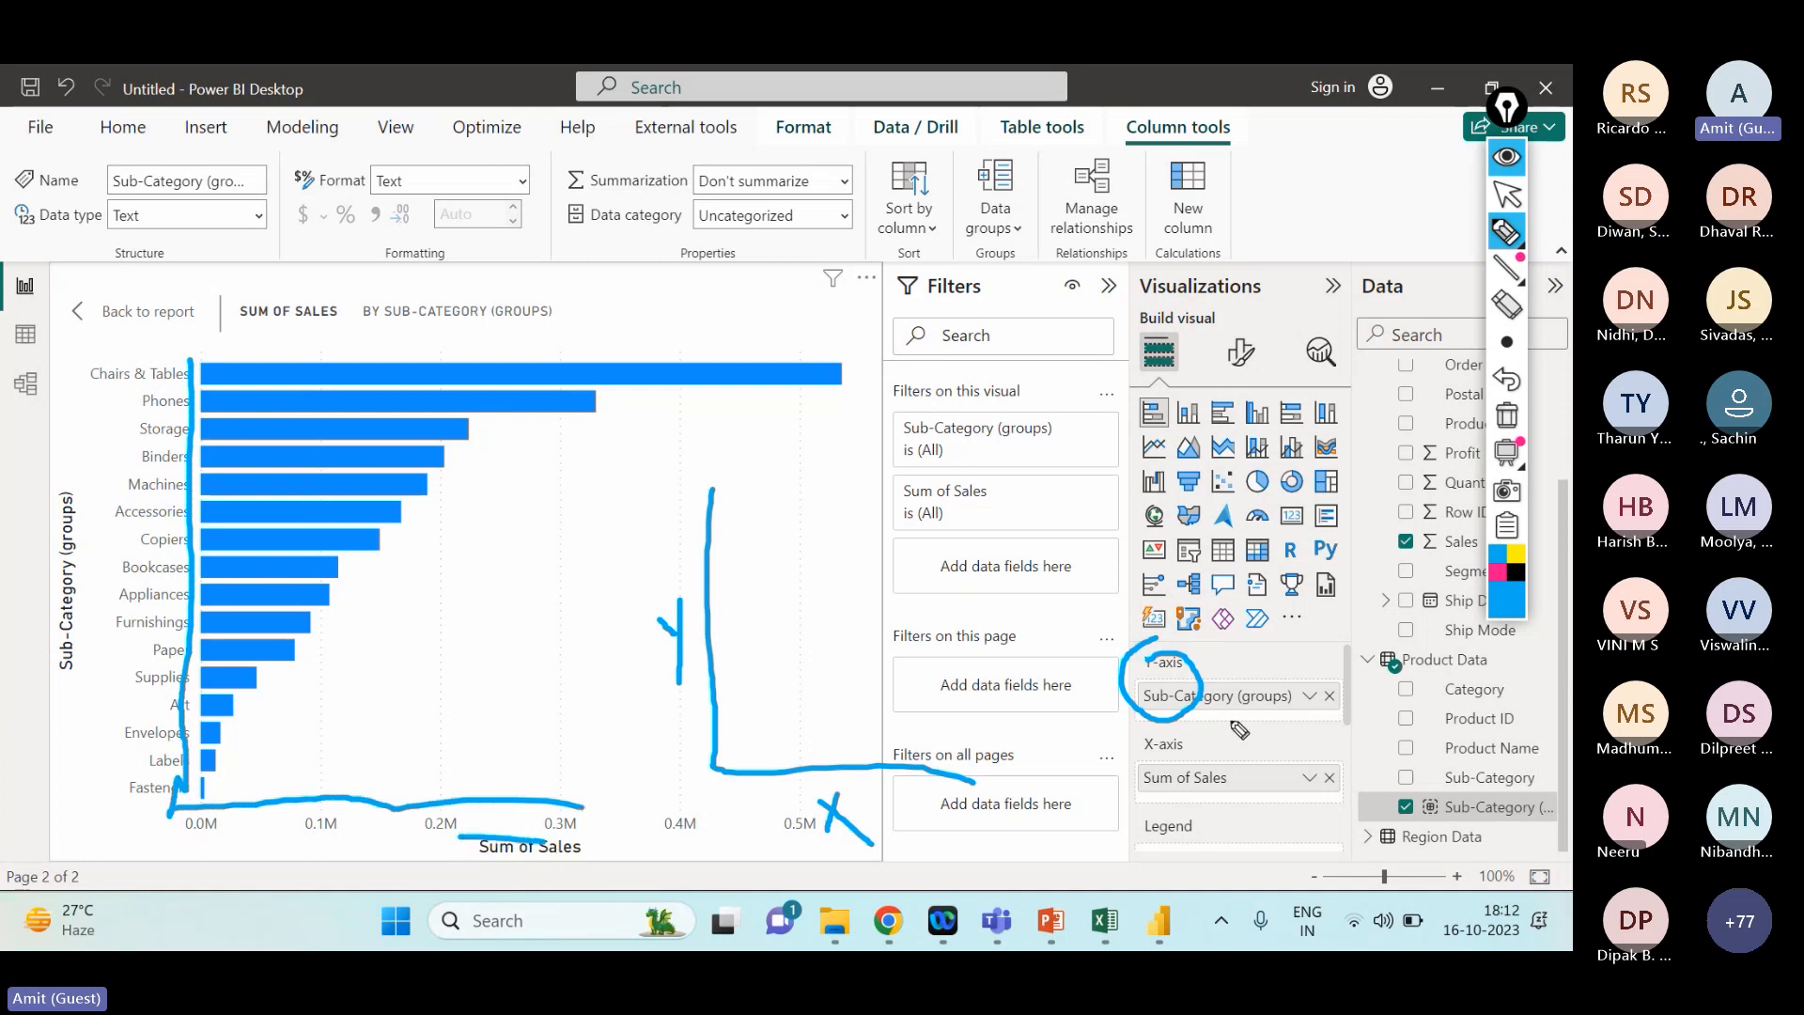
mouse_move(1140, 691)
mouse_down()
mouse_move(1102, 800)
mouse_move(1133, 789)
mouse_up()
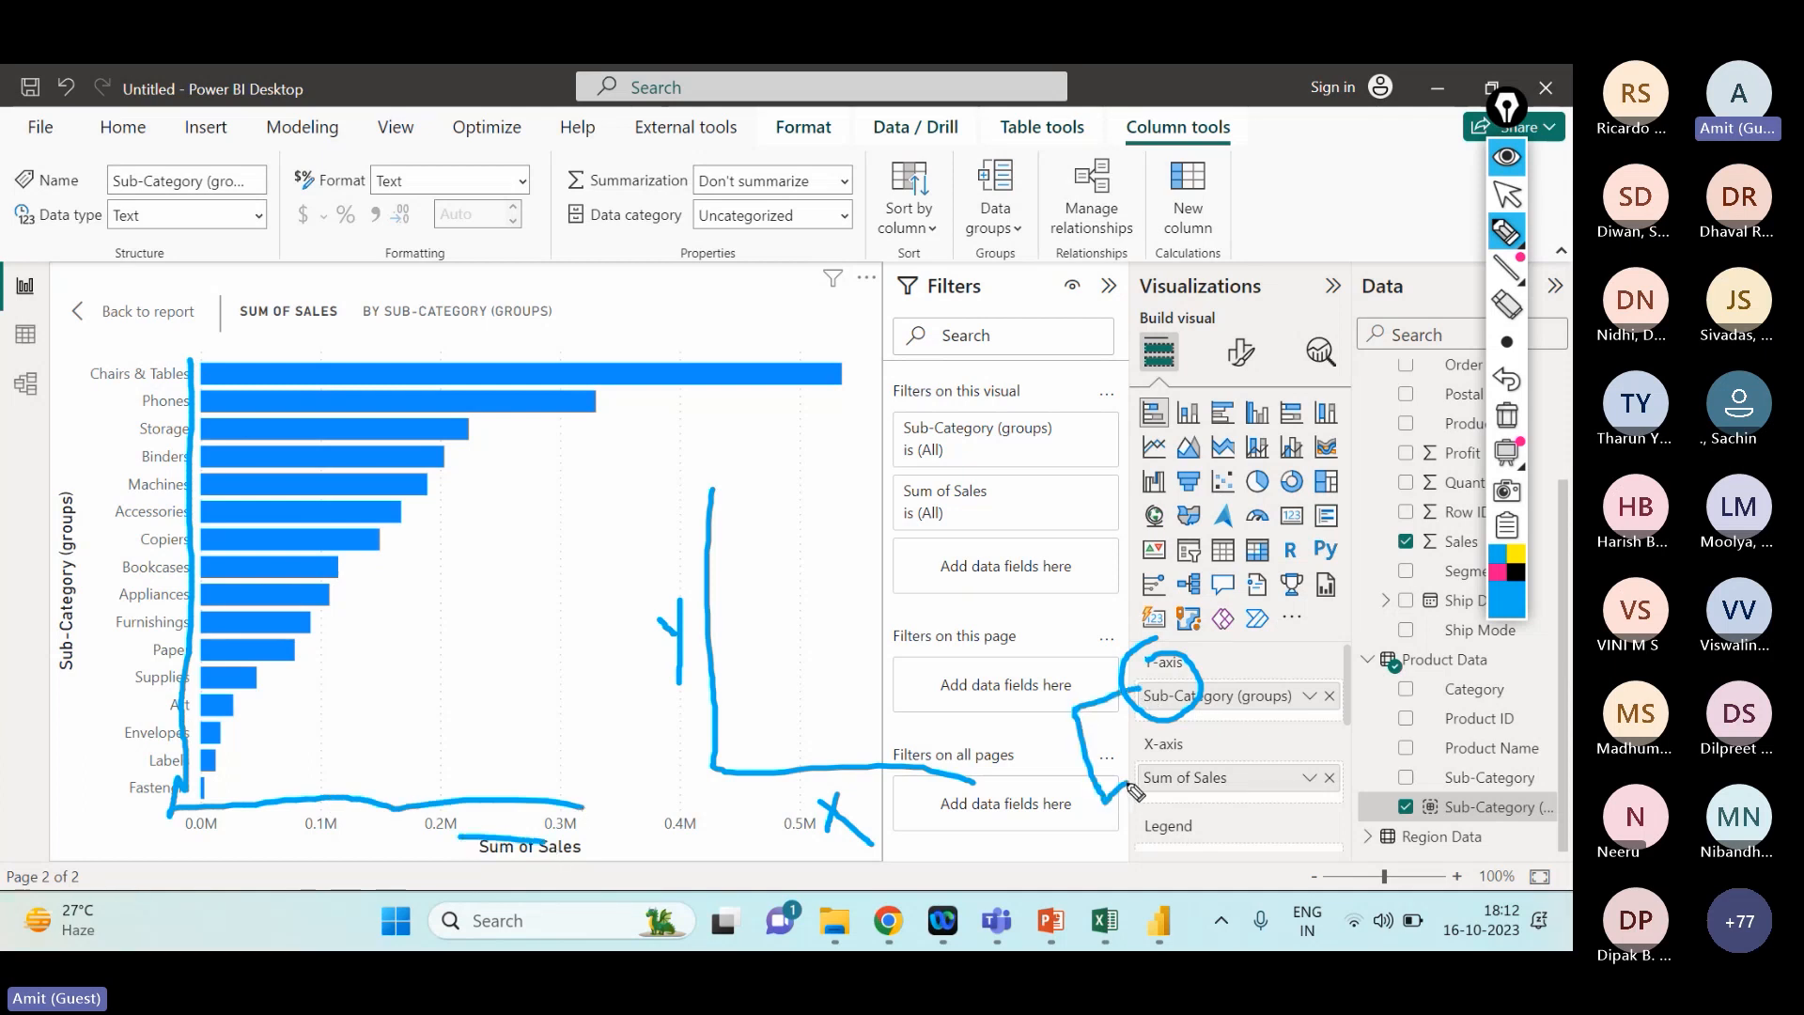
- Switch to the Microsoft Teams meeting chat to check for new questions, and return to the Power BI bar chart report
key(alt+Tab)
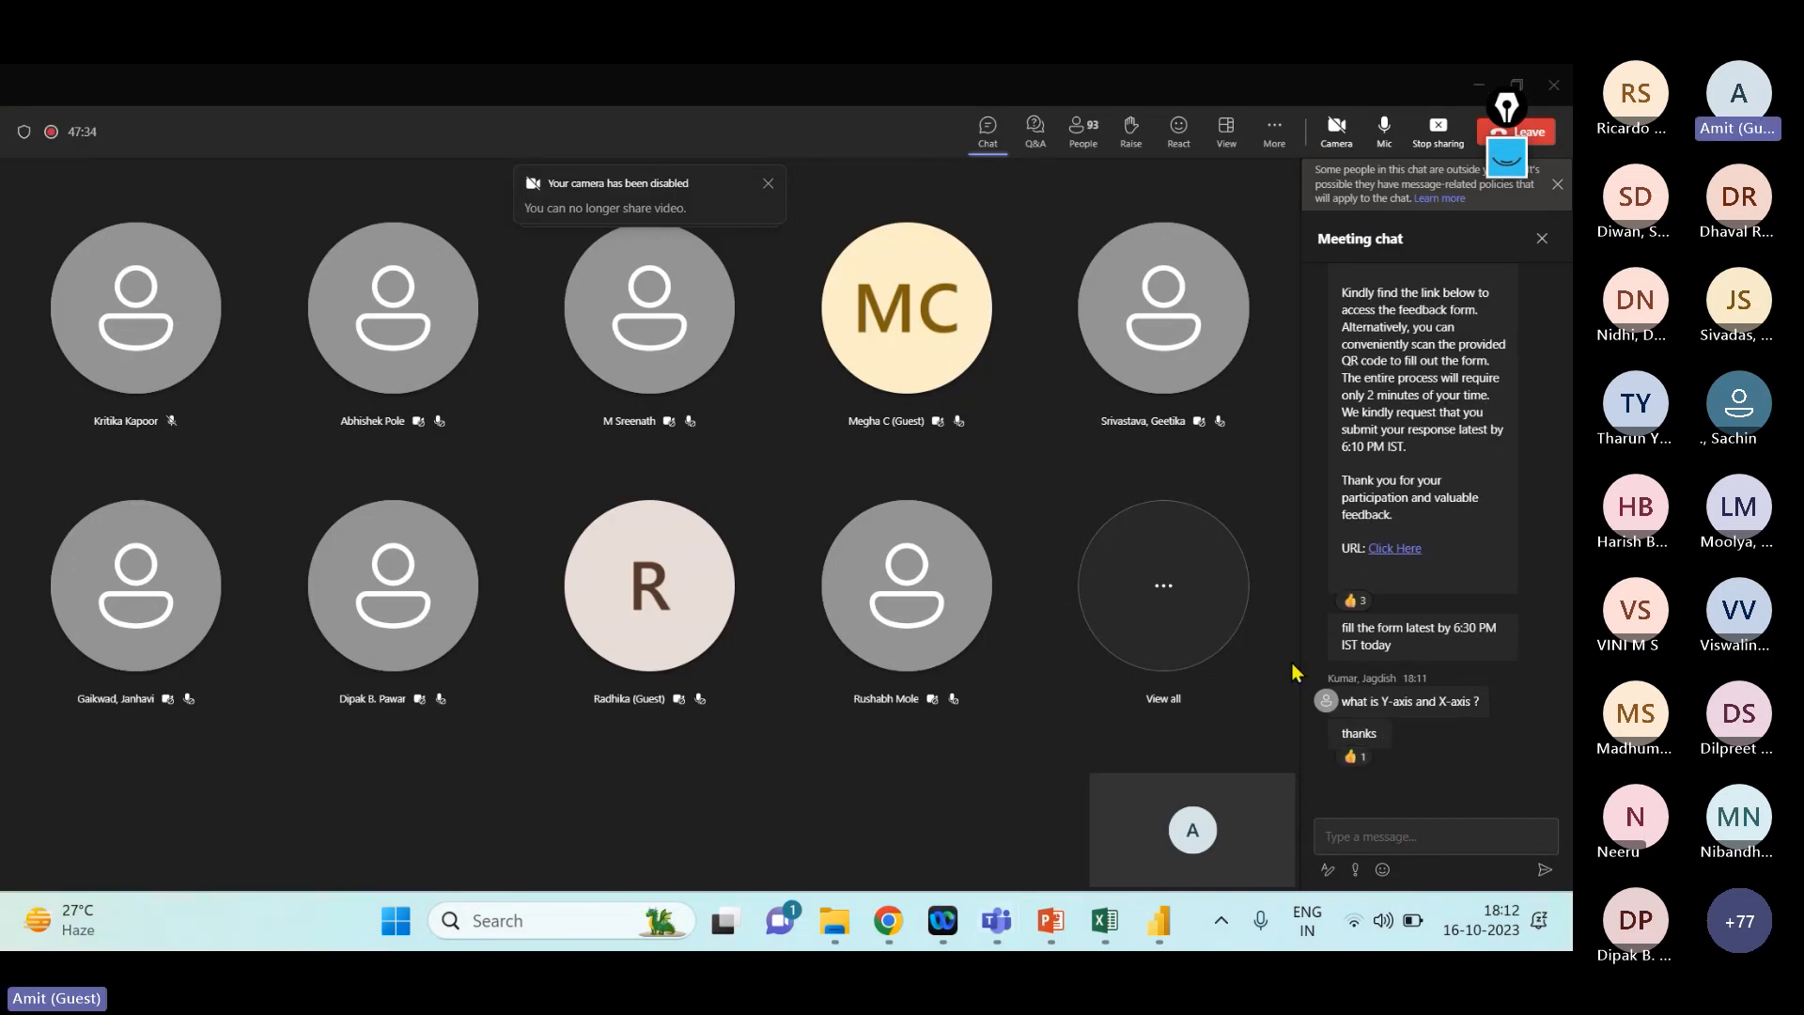
key(alt+Tab)
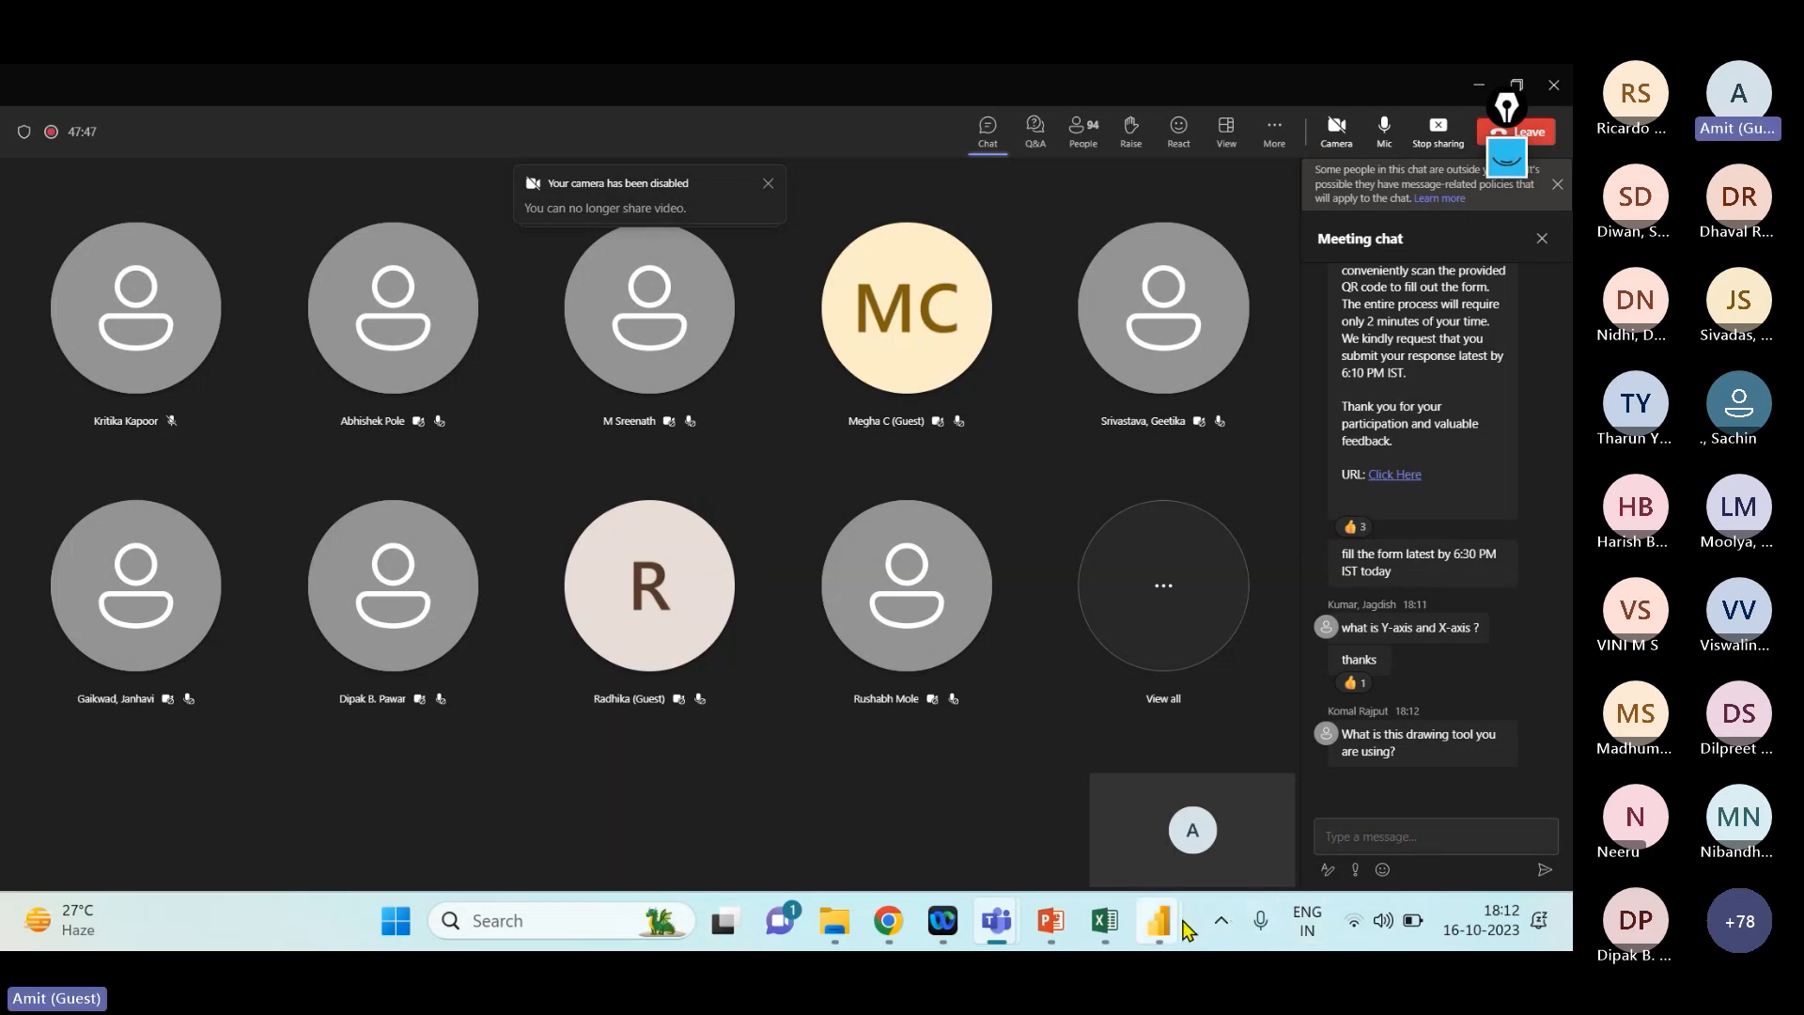
mouse_move(1163, 925)
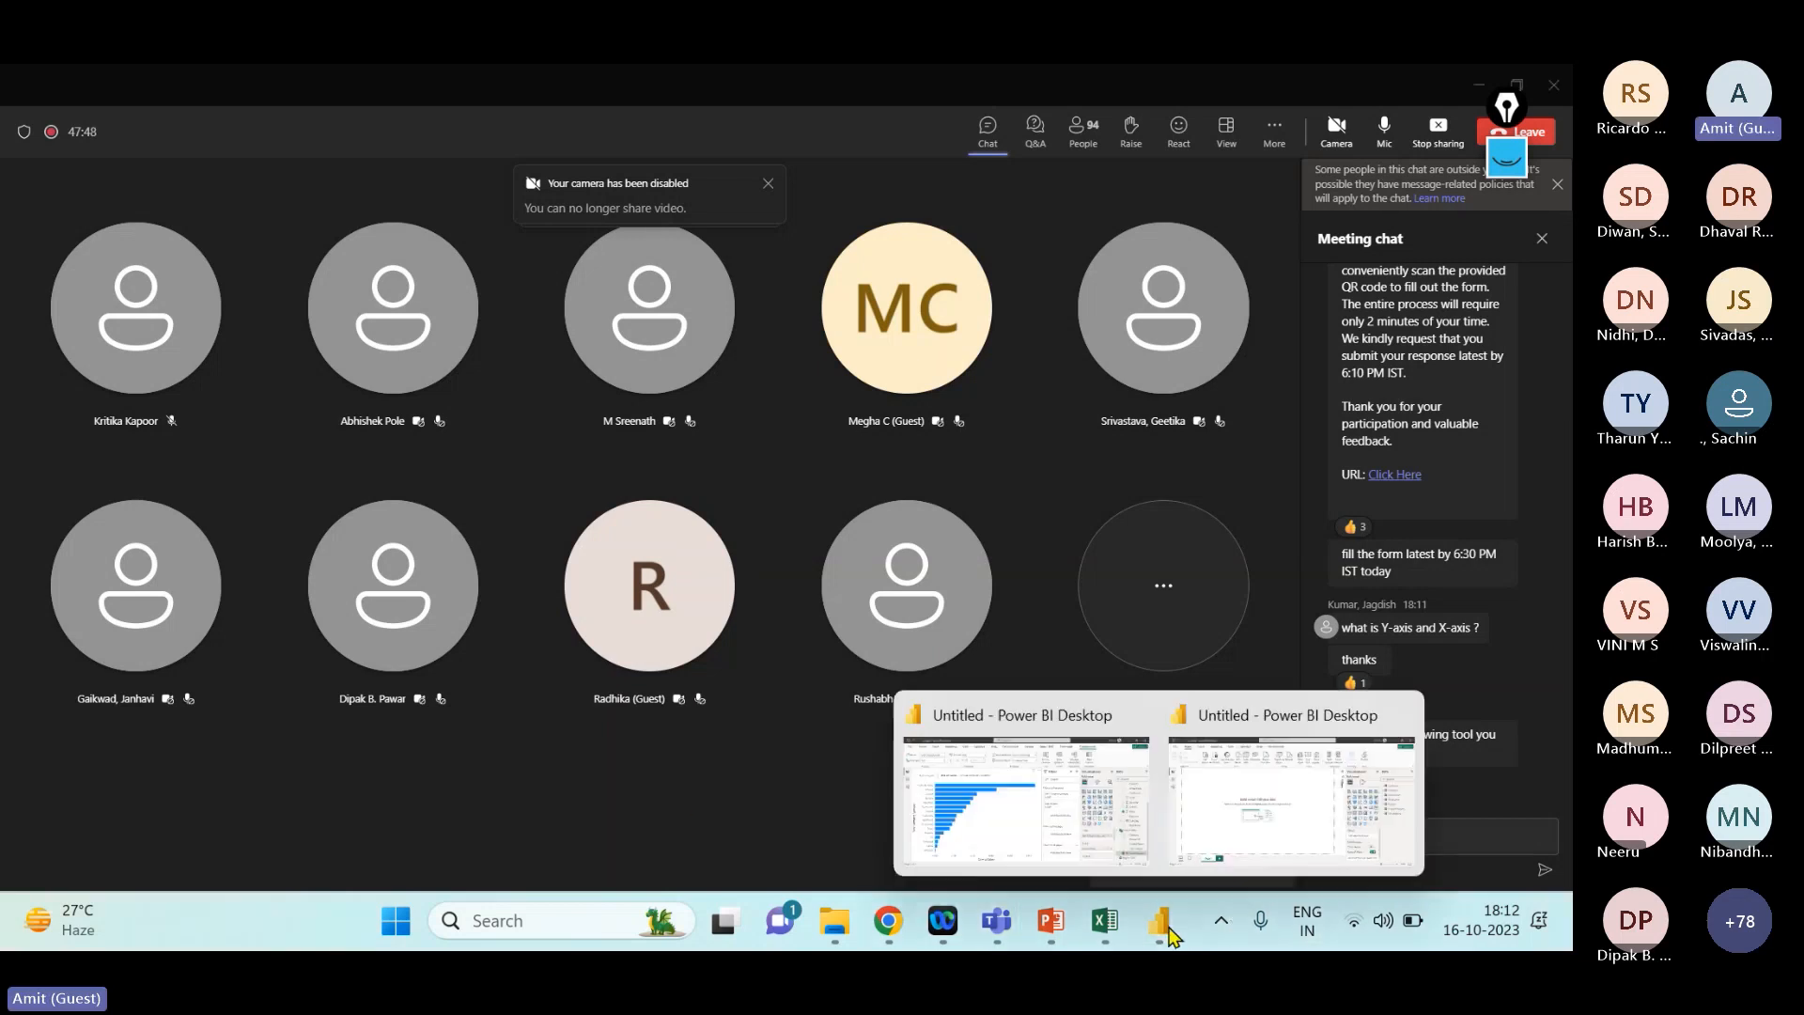
click(1055, 786)
- Leave the bar chart's focus view, add a pie chart beside it on Page 2, and reduce the pie chart's height
click(85, 311)
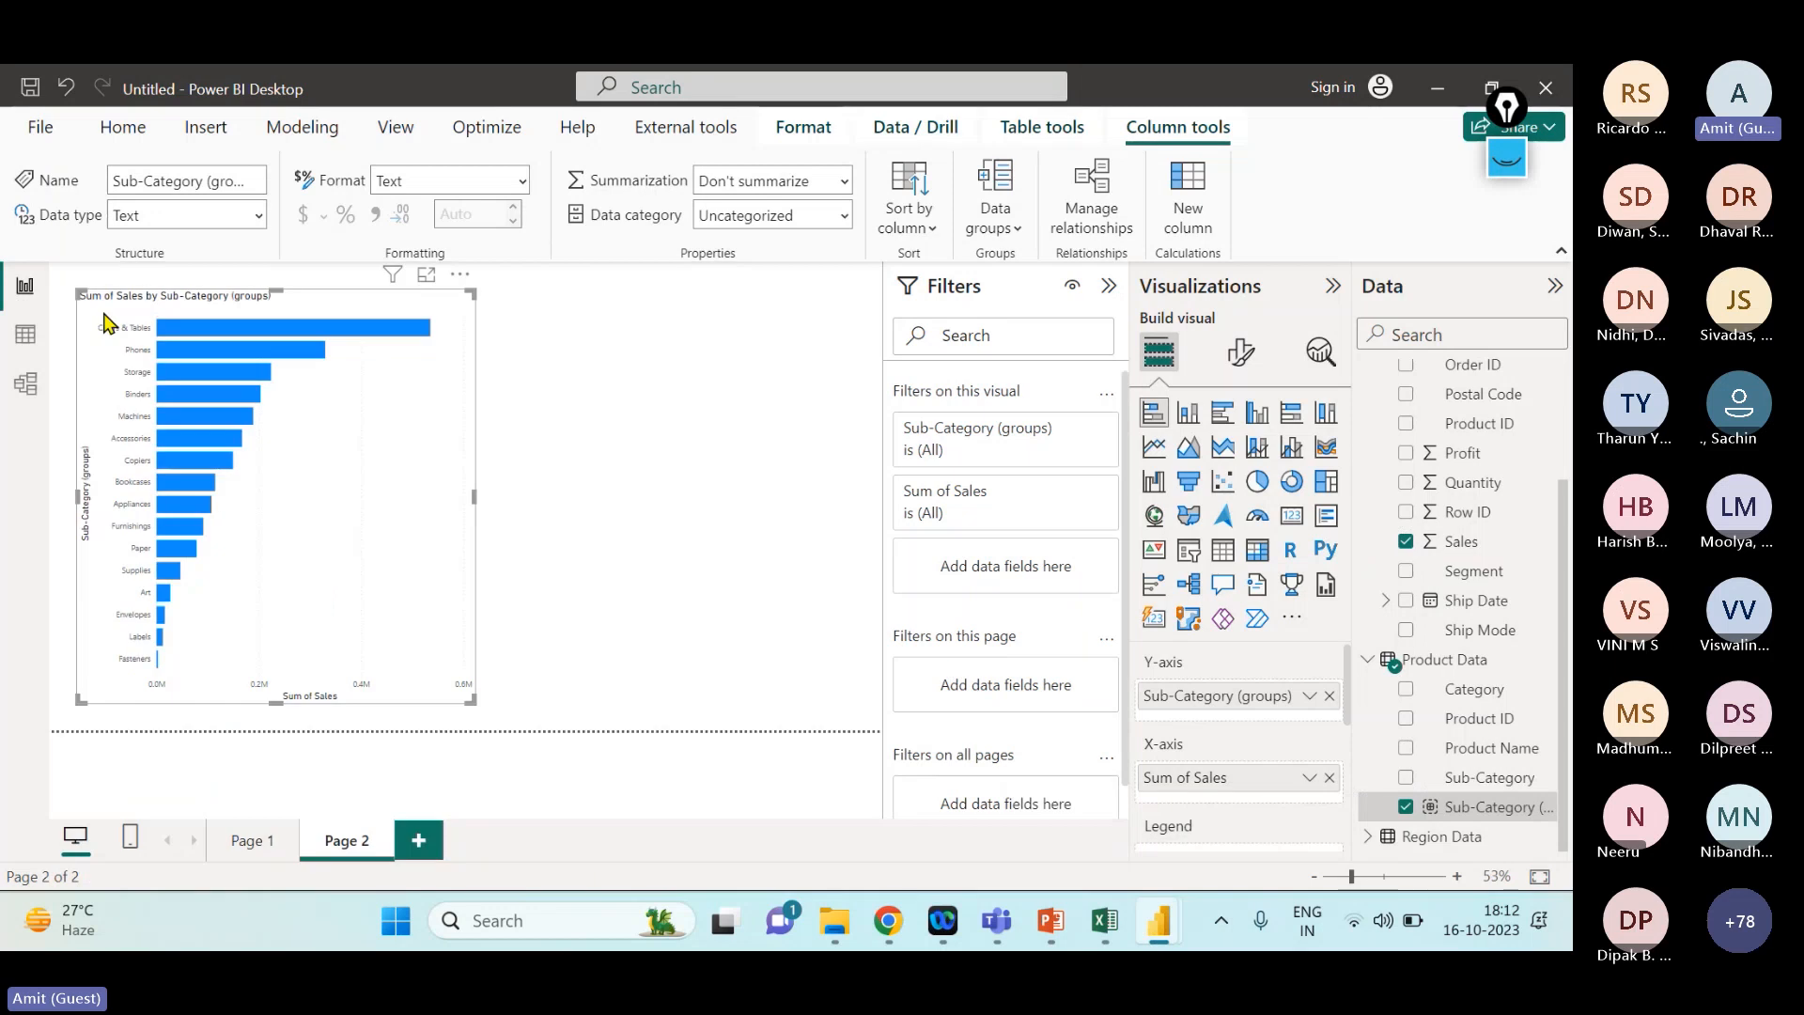
click(589, 512)
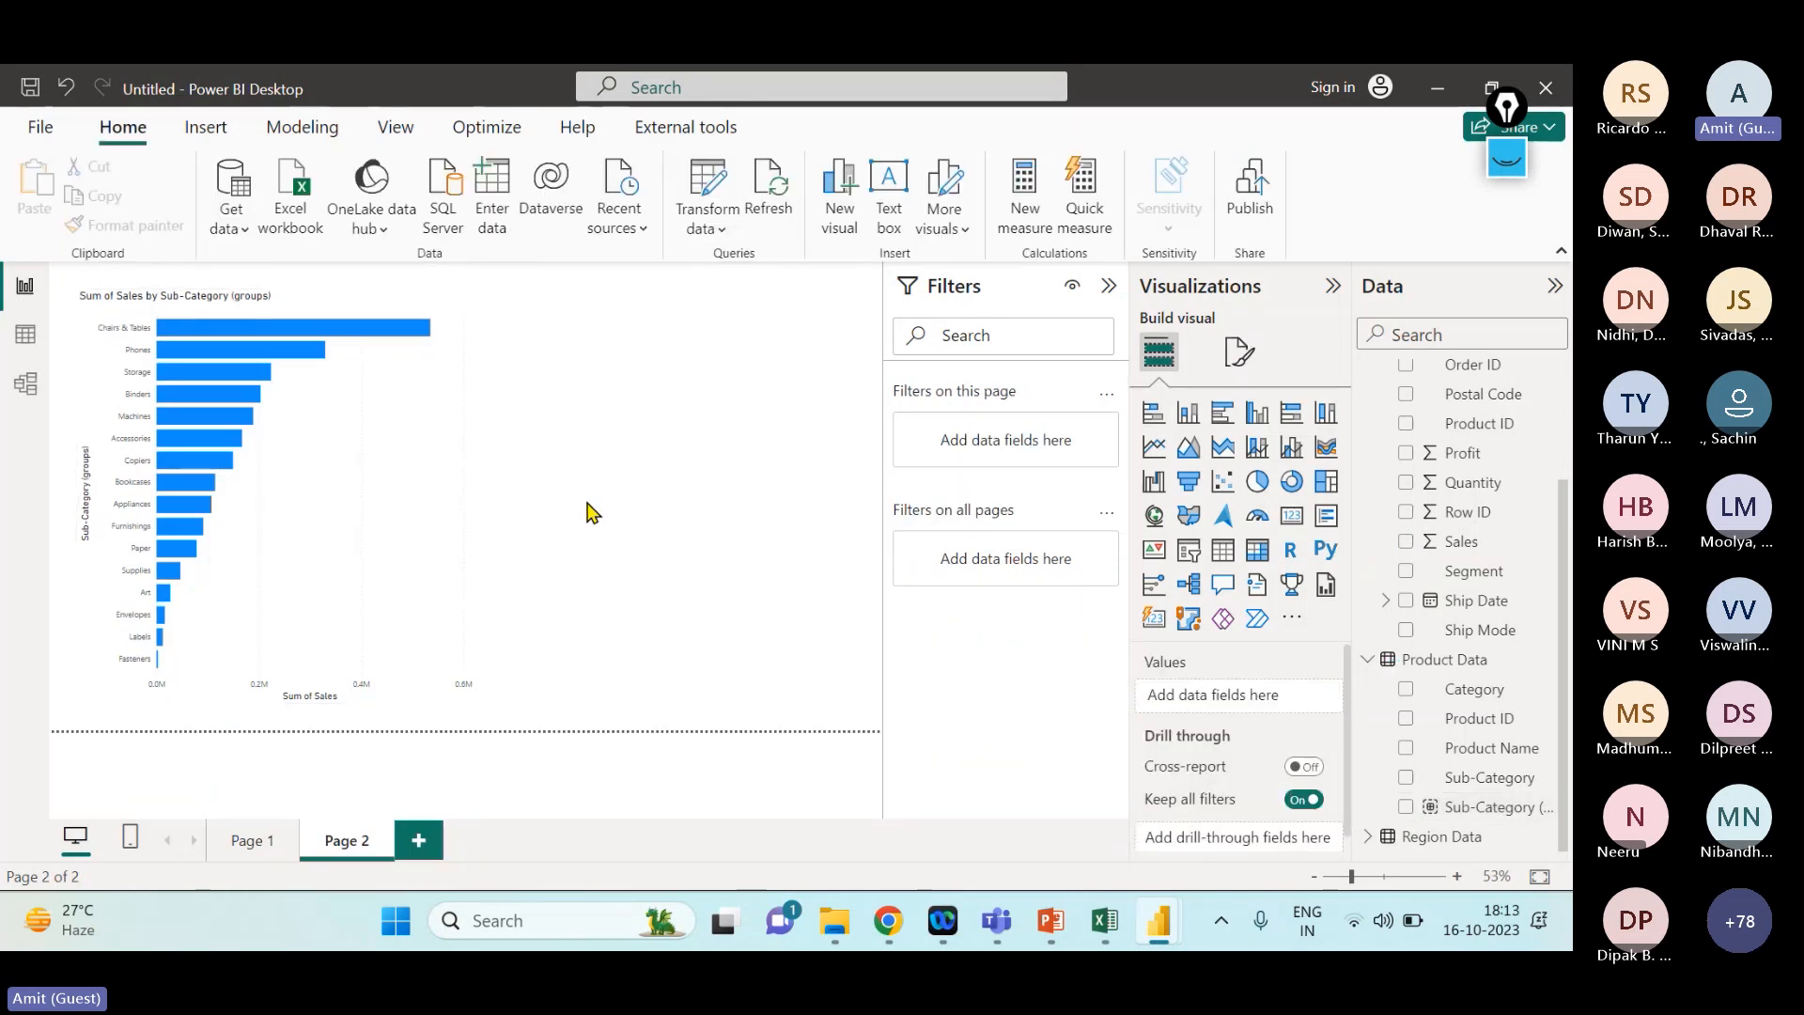
click(1257, 482)
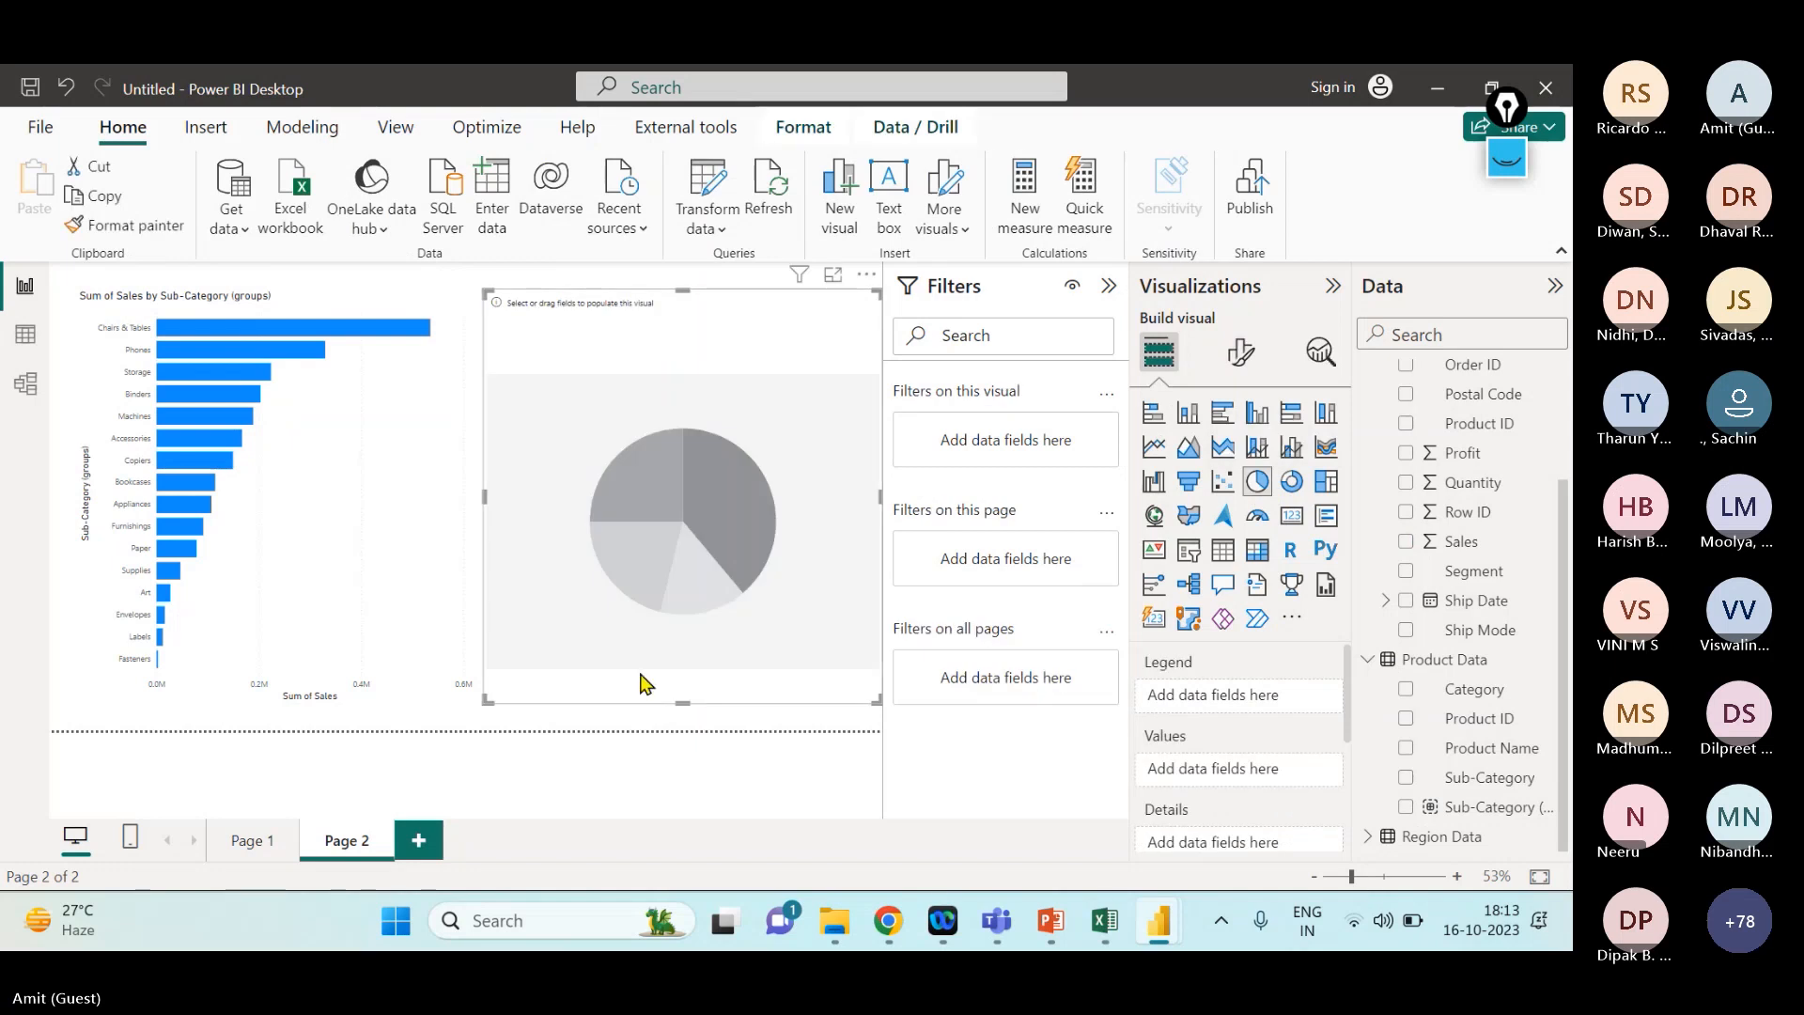
drag(681, 706, 677, 506)
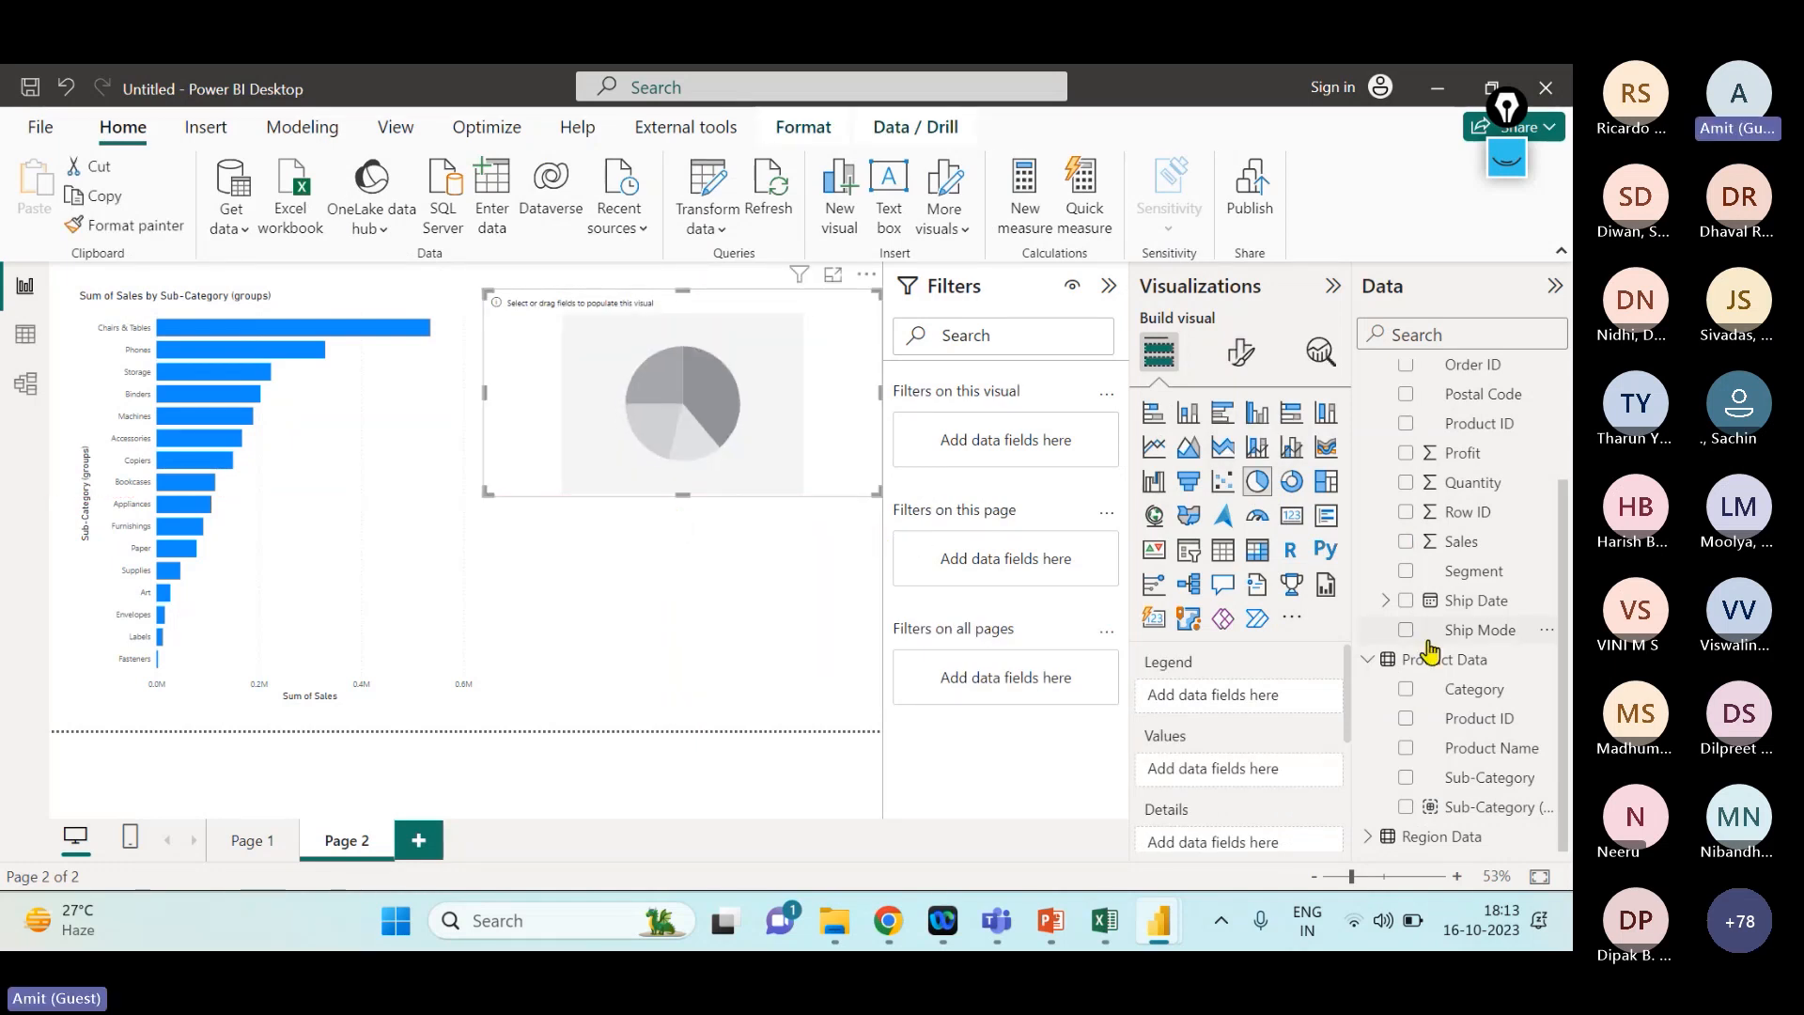
- Assign Segment from FactSales to the pie chart's Legend and Sales to its Values
scroll(1461, 630, up, 3)
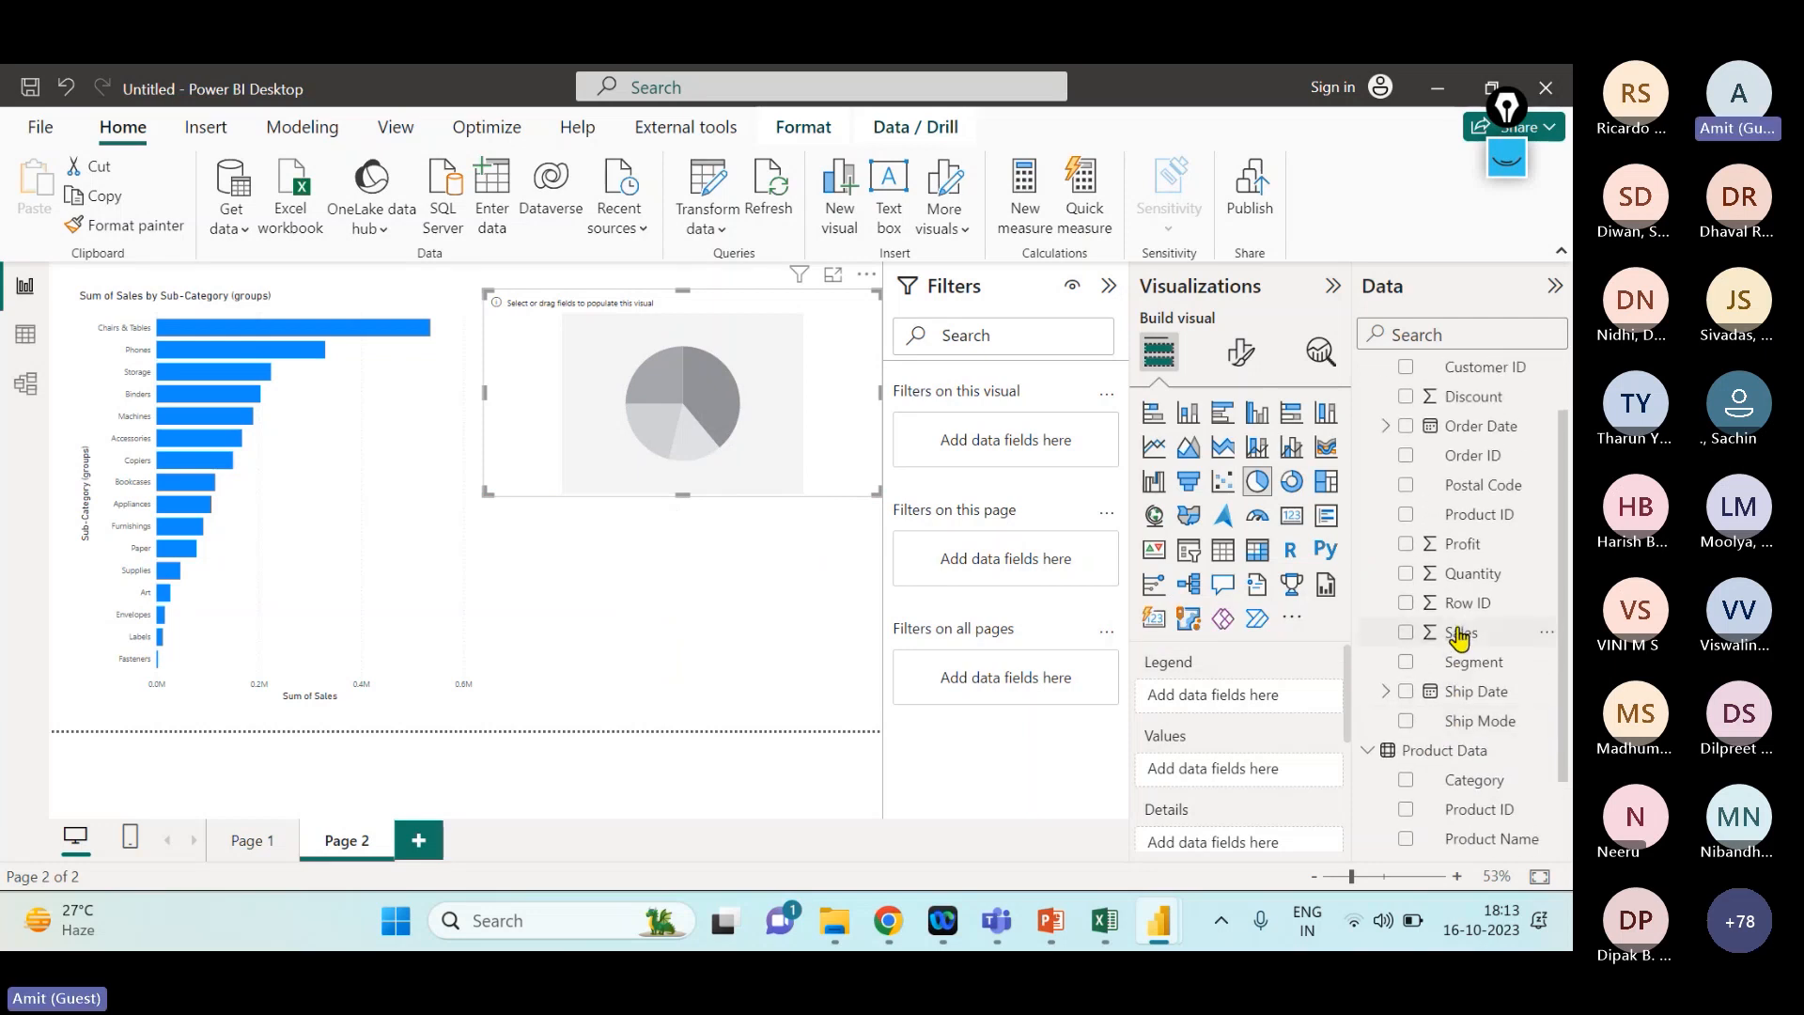
scroll(1459, 637, down, 3)
scroll(1459, 637, up, 5)
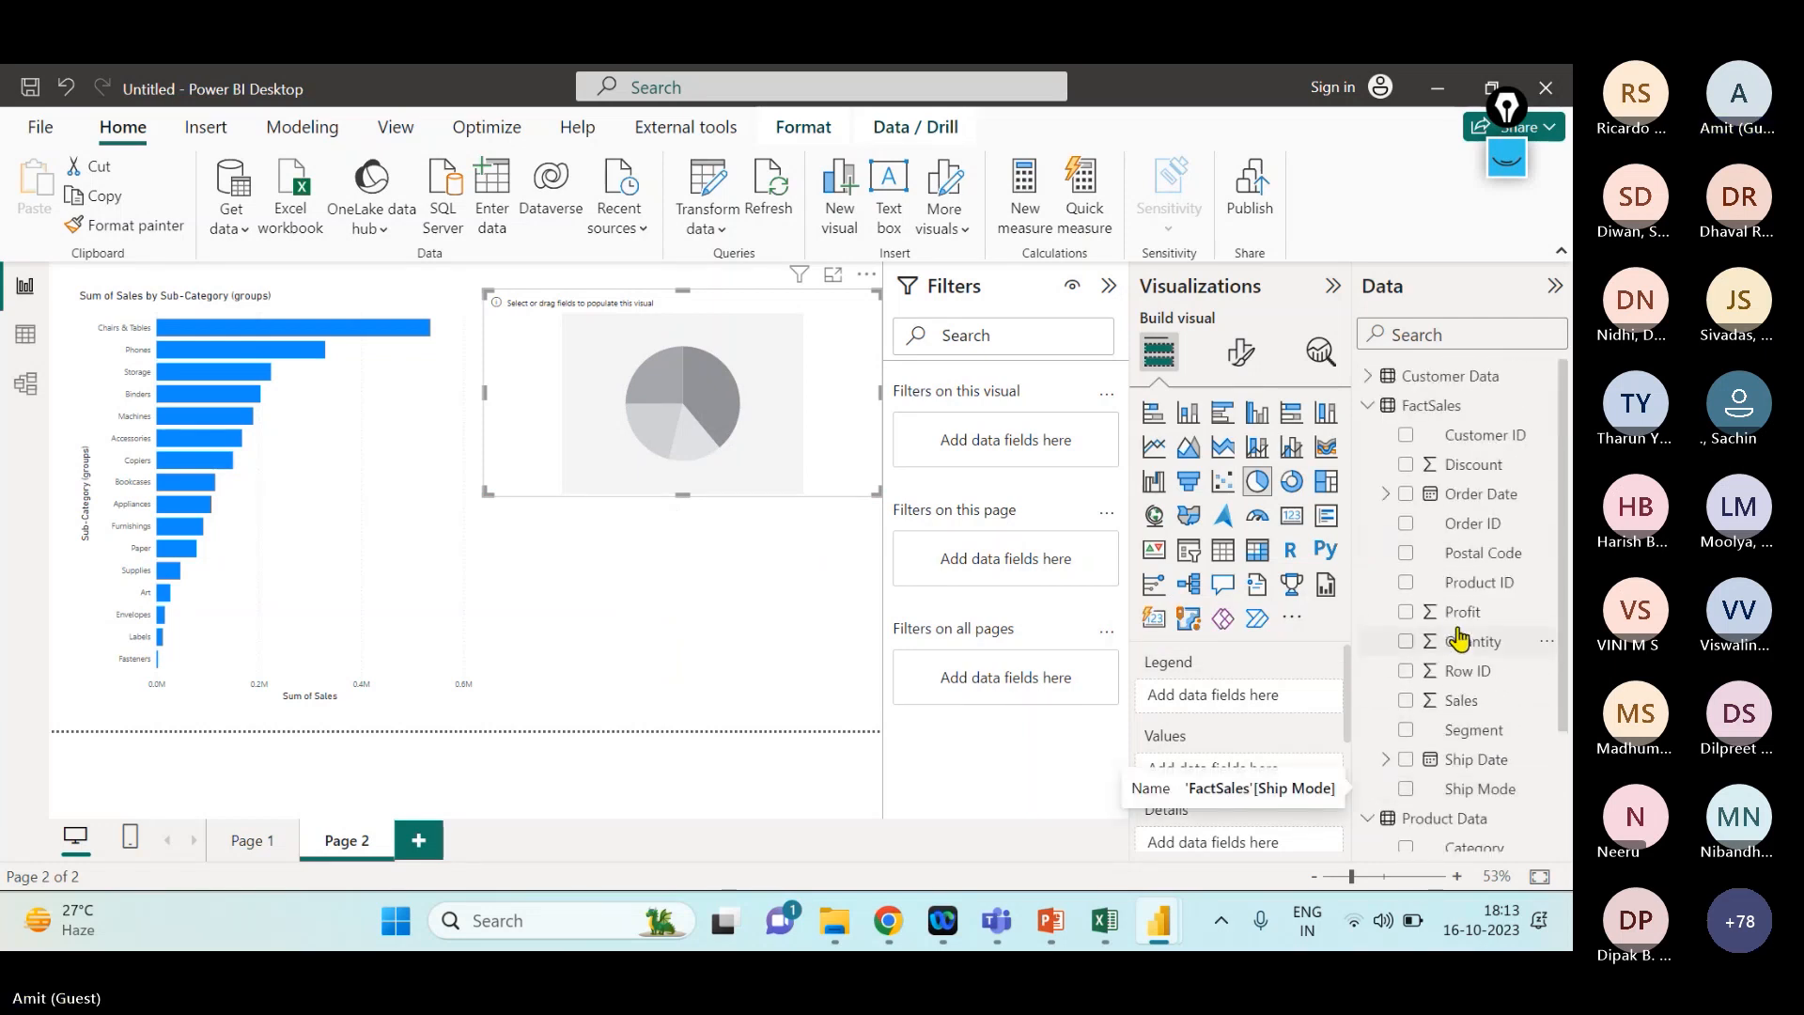
scroll(1459, 639, down, 2)
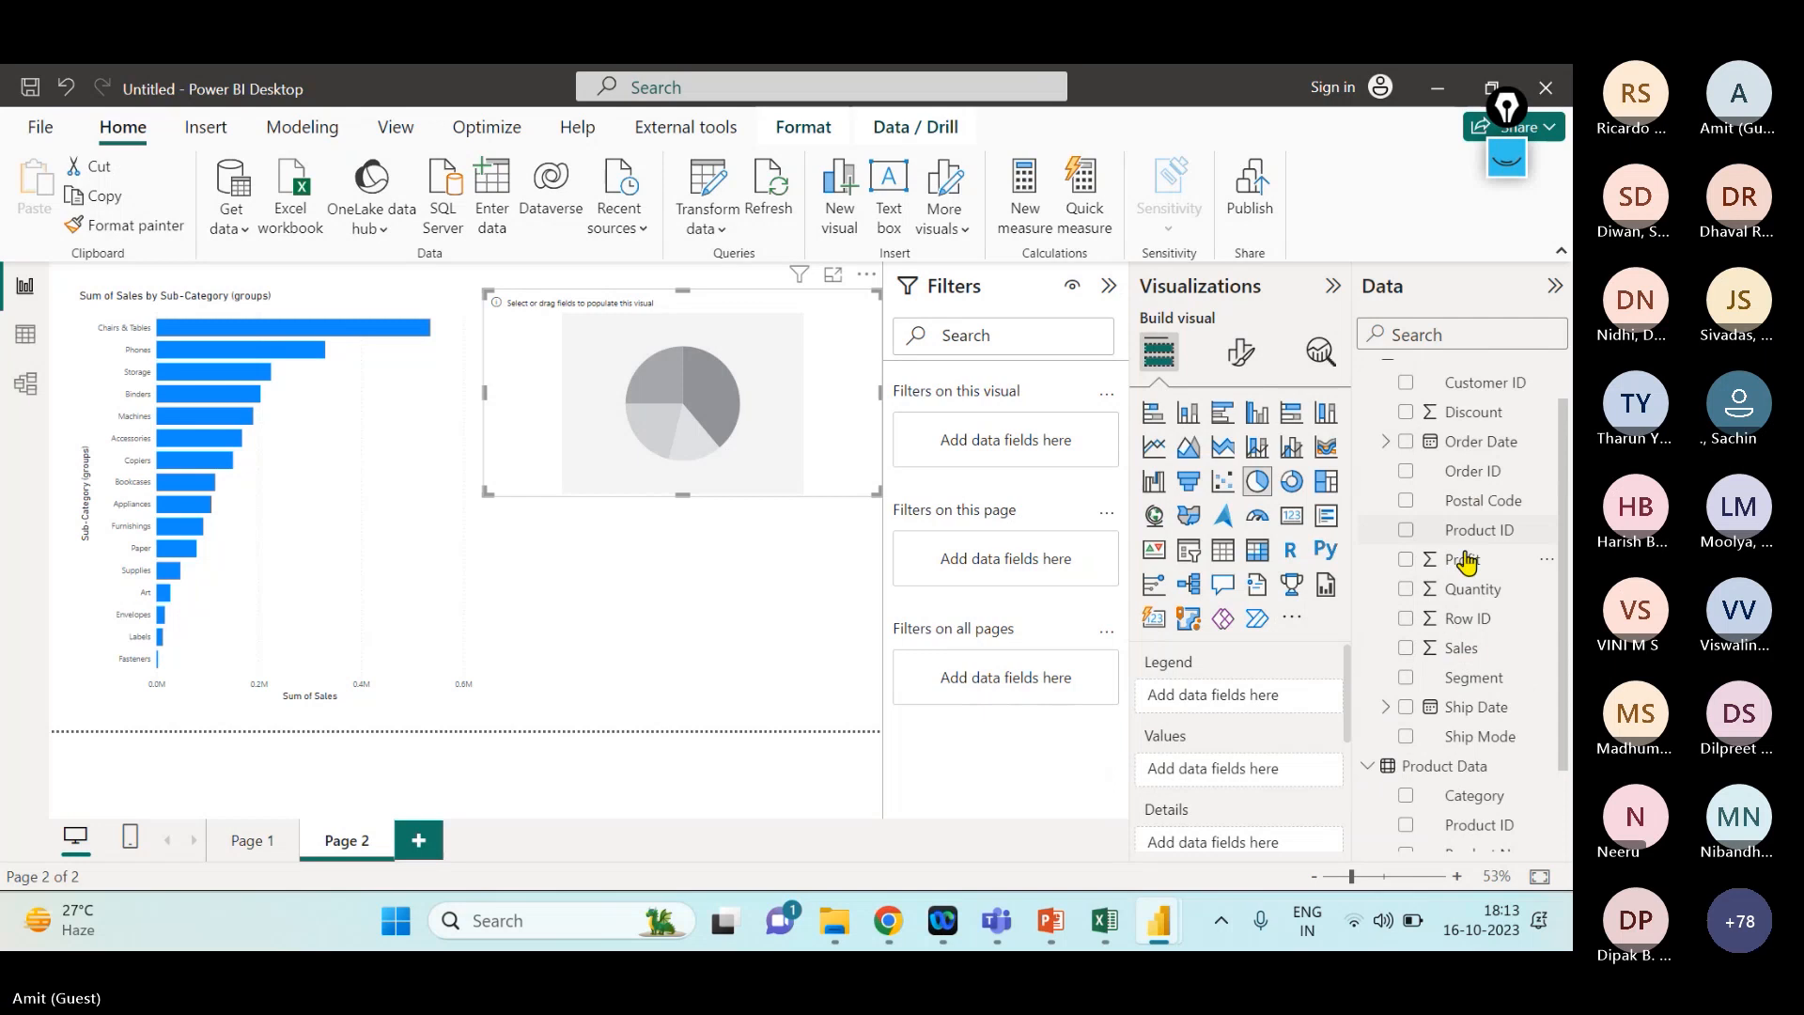
drag(1473, 678, 1291, 703)
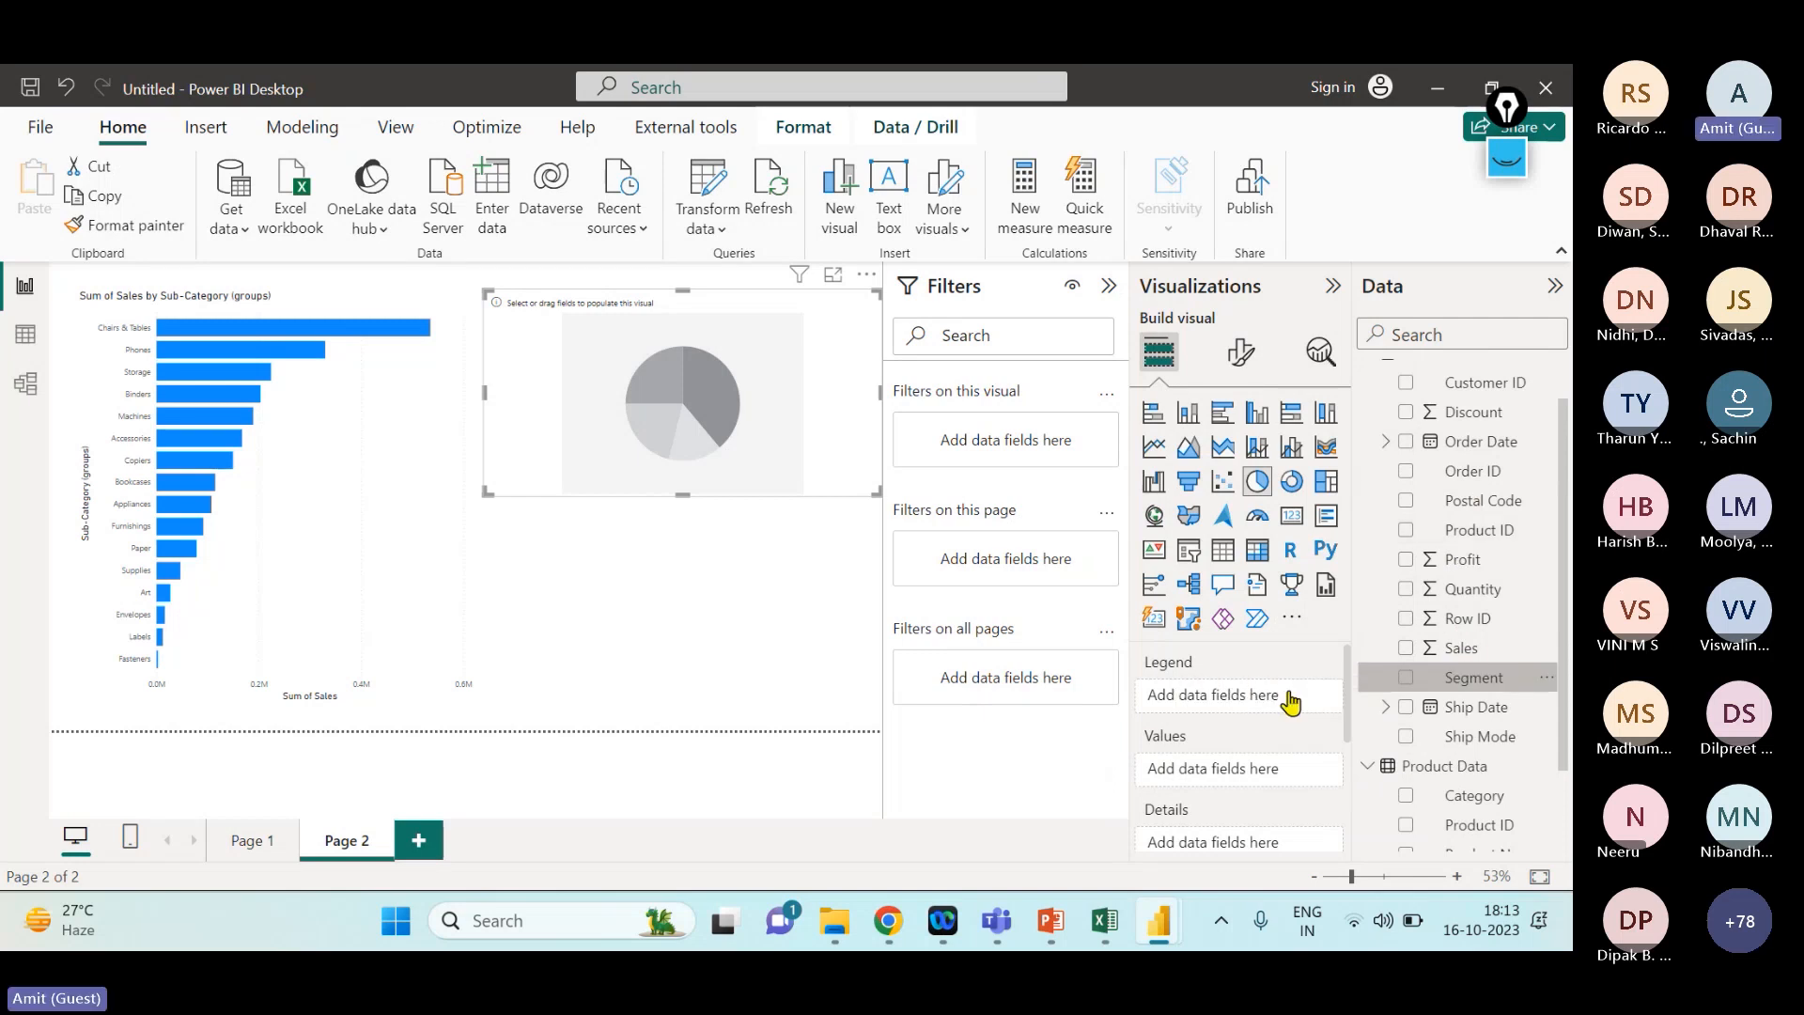
drag(1461, 648, 1280, 793)
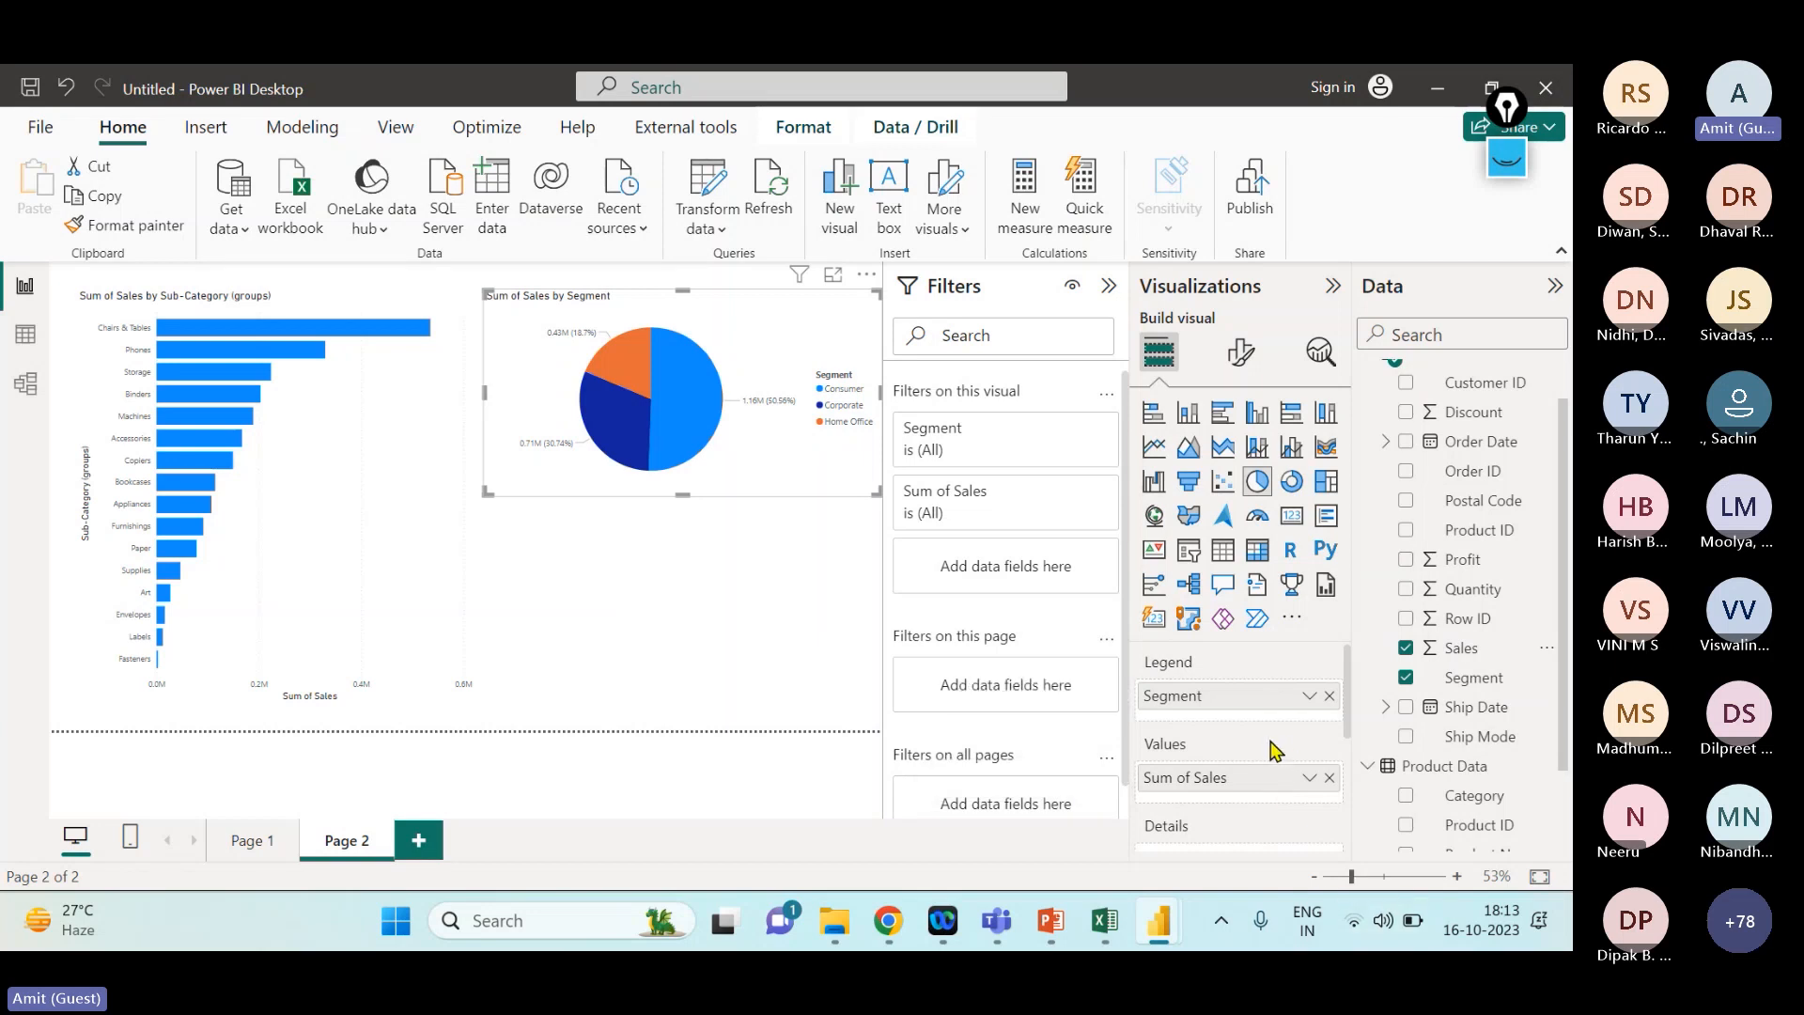
- Mark the pie chart's Legend and Values fields with pen check marks, and leave the annotation mode
mouse_move(1511, 211)
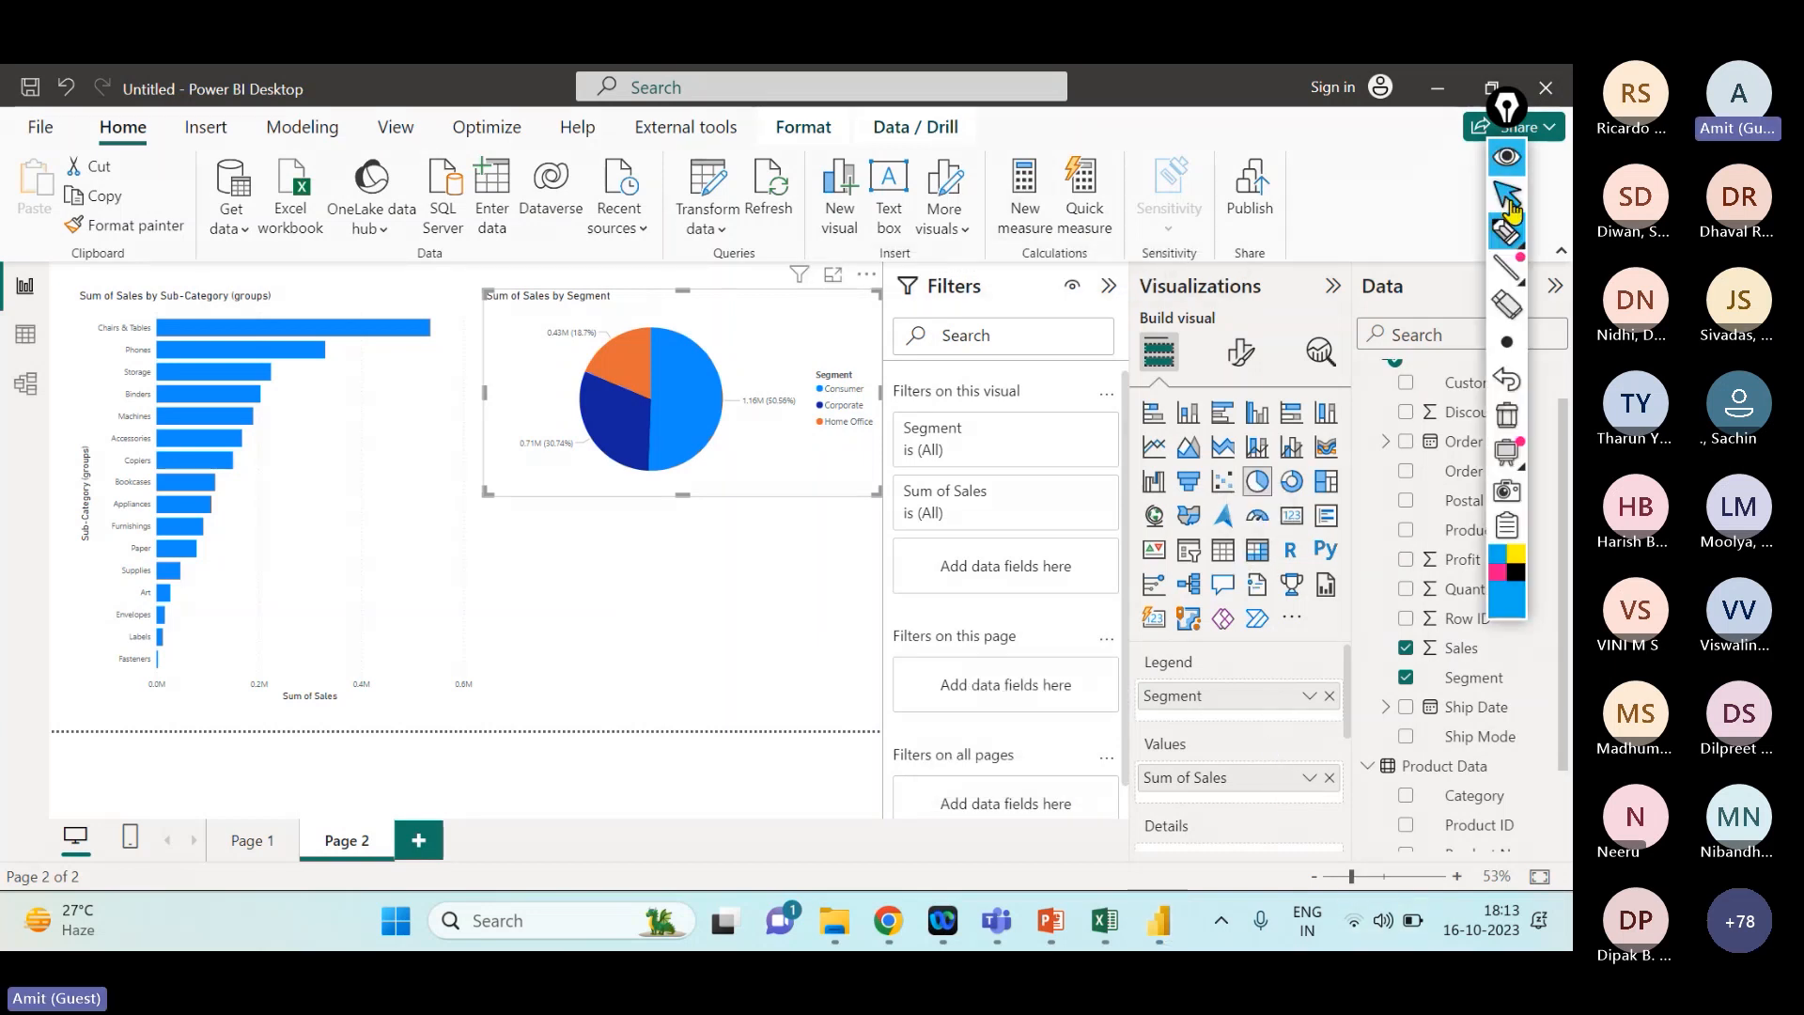
drag(1128, 665, 1142, 664)
drag(1126, 756, 1146, 741)
click(1507, 194)
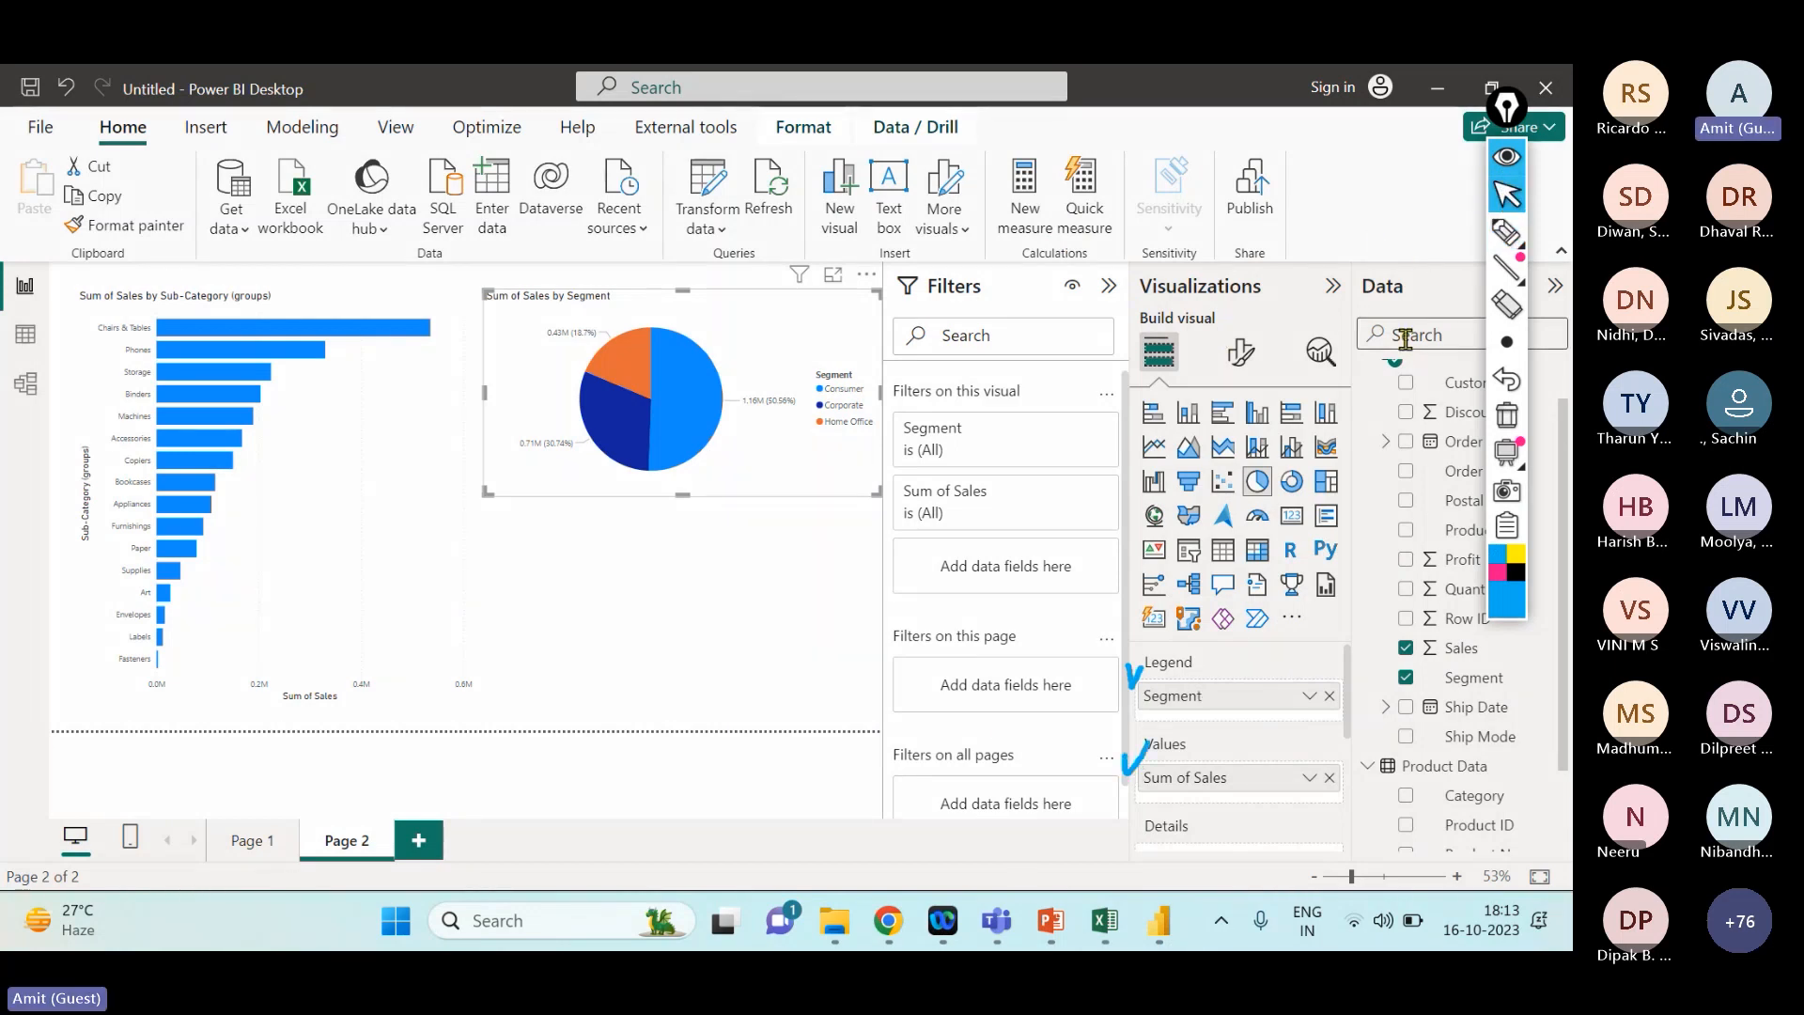
click(1507, 172)
- Select the bar chart, open the Sub-Category (groups) field's groups for editing, and look through the ungrouped values
click(375, 492)
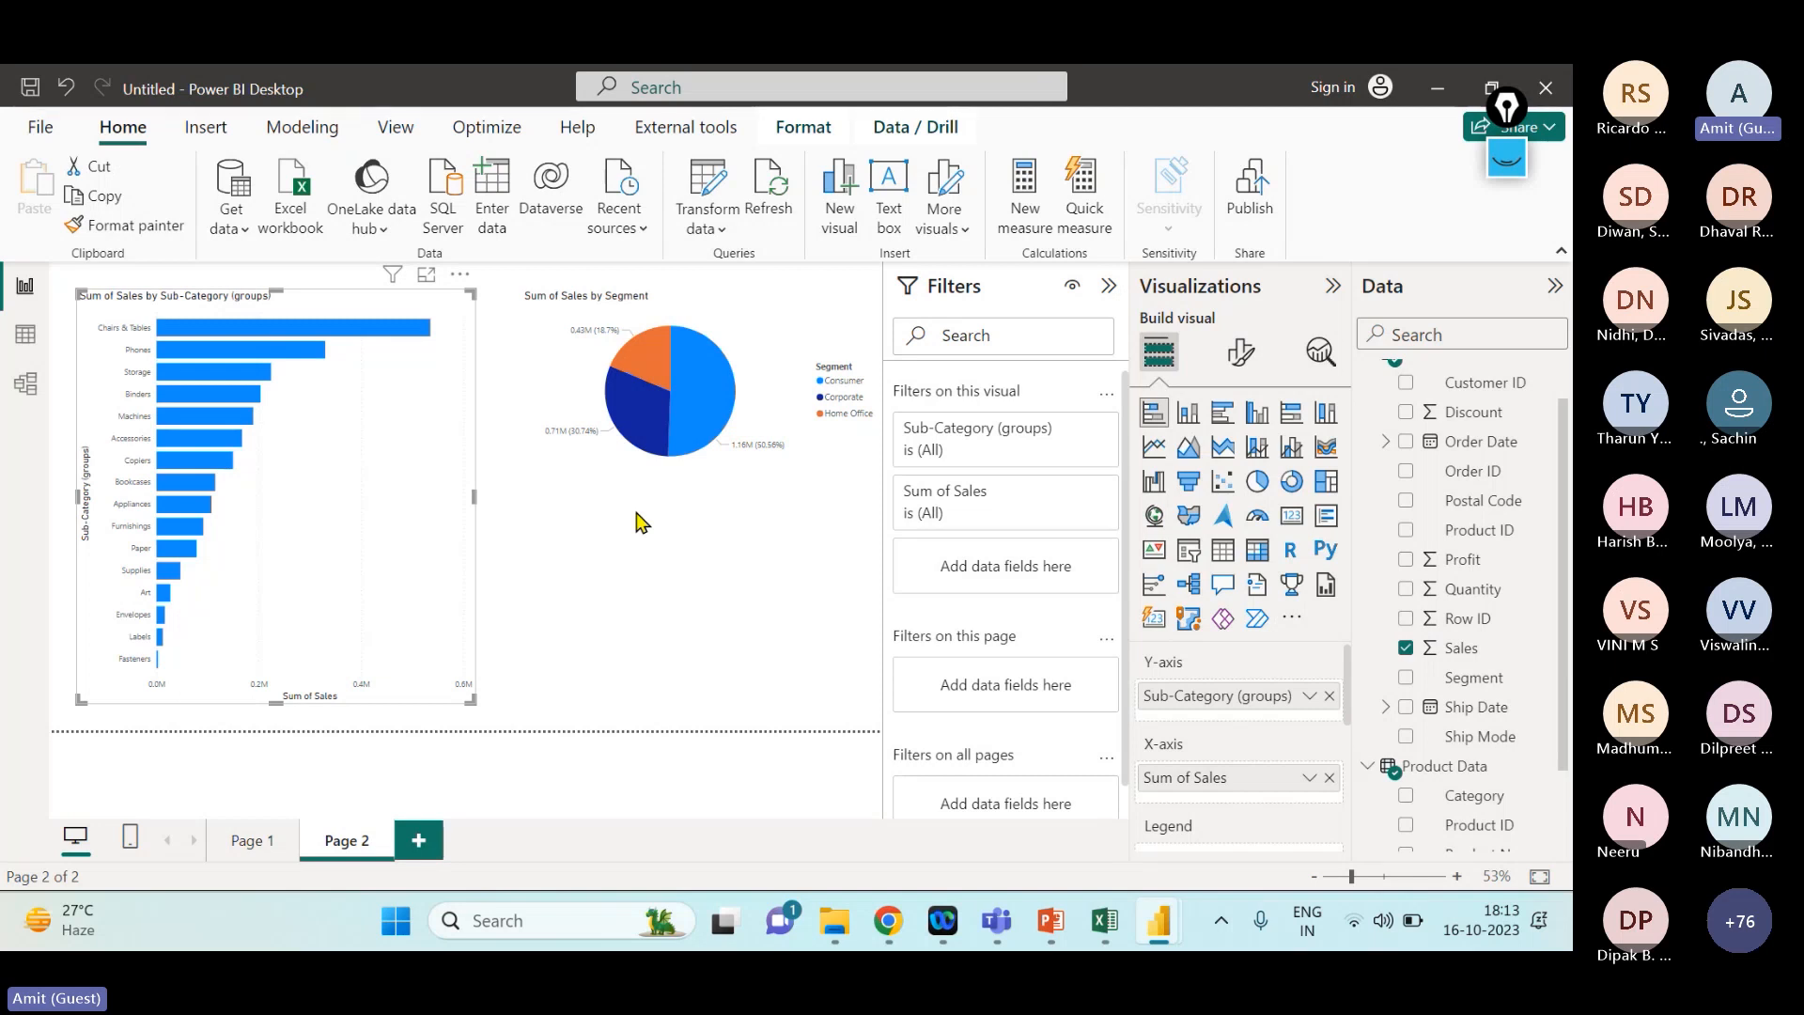
scroll(1475, 766, down, 1)
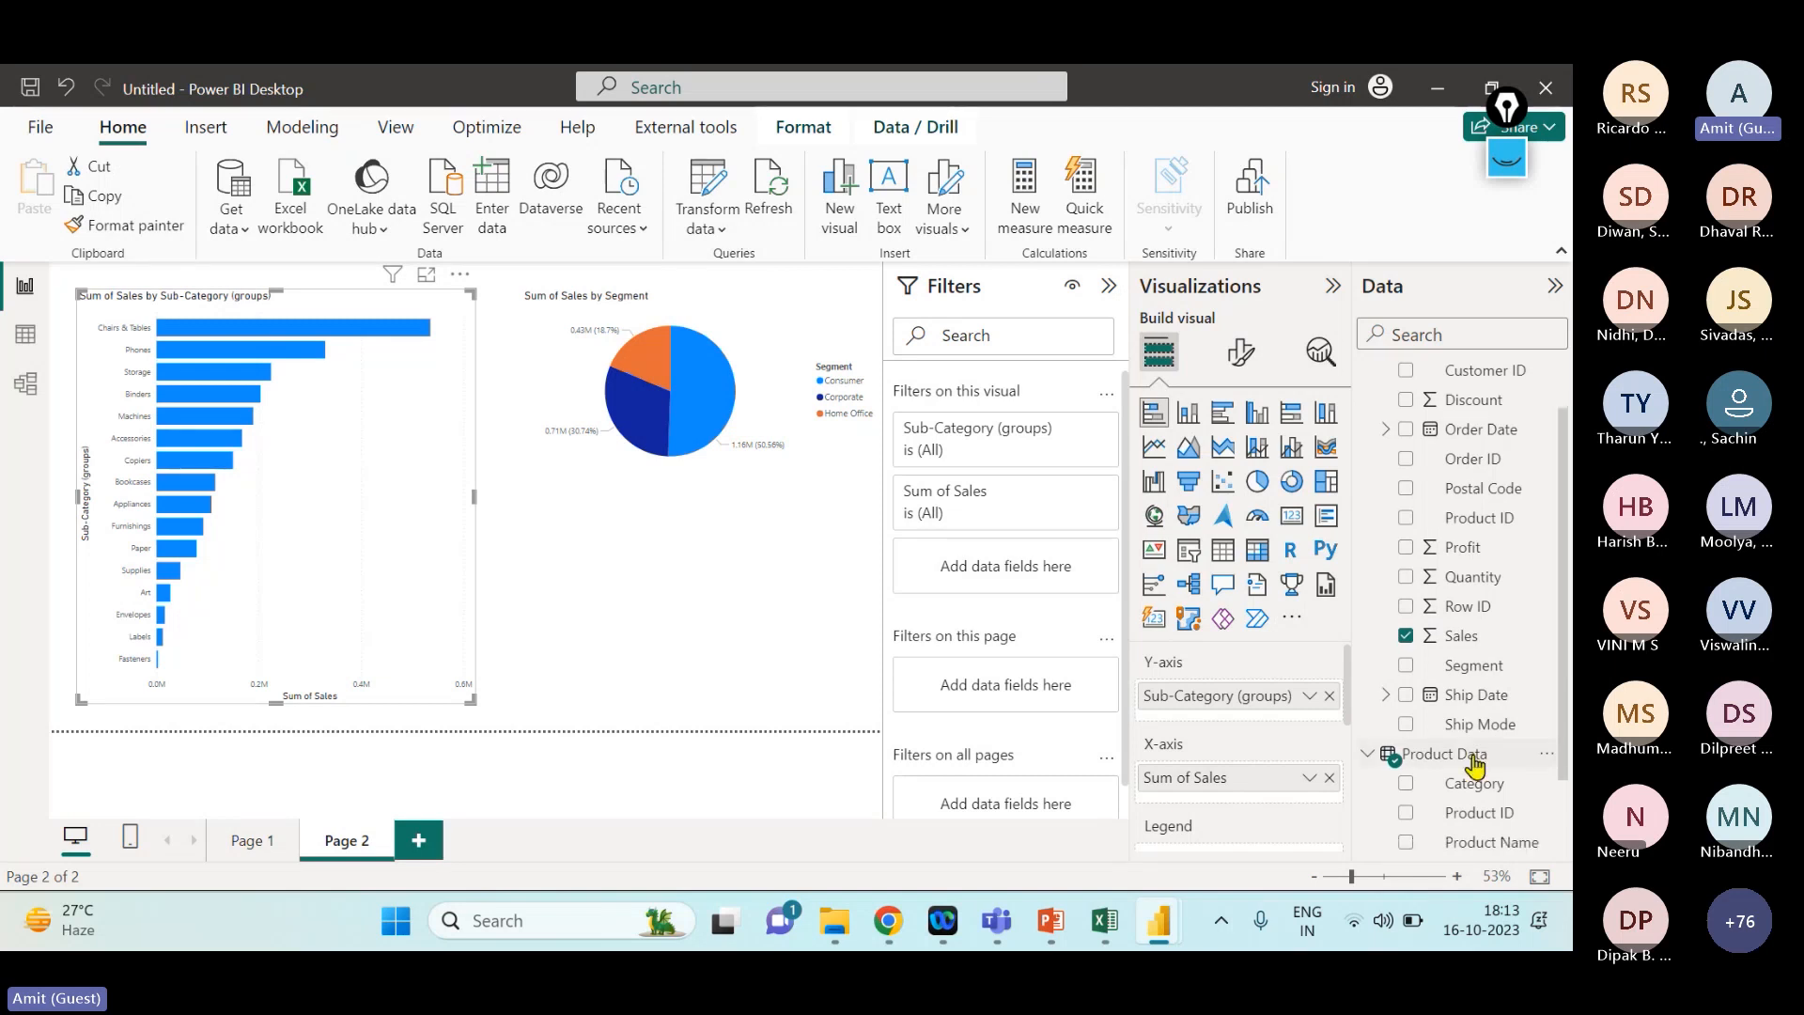
scroll(1475, 766, down, 2)
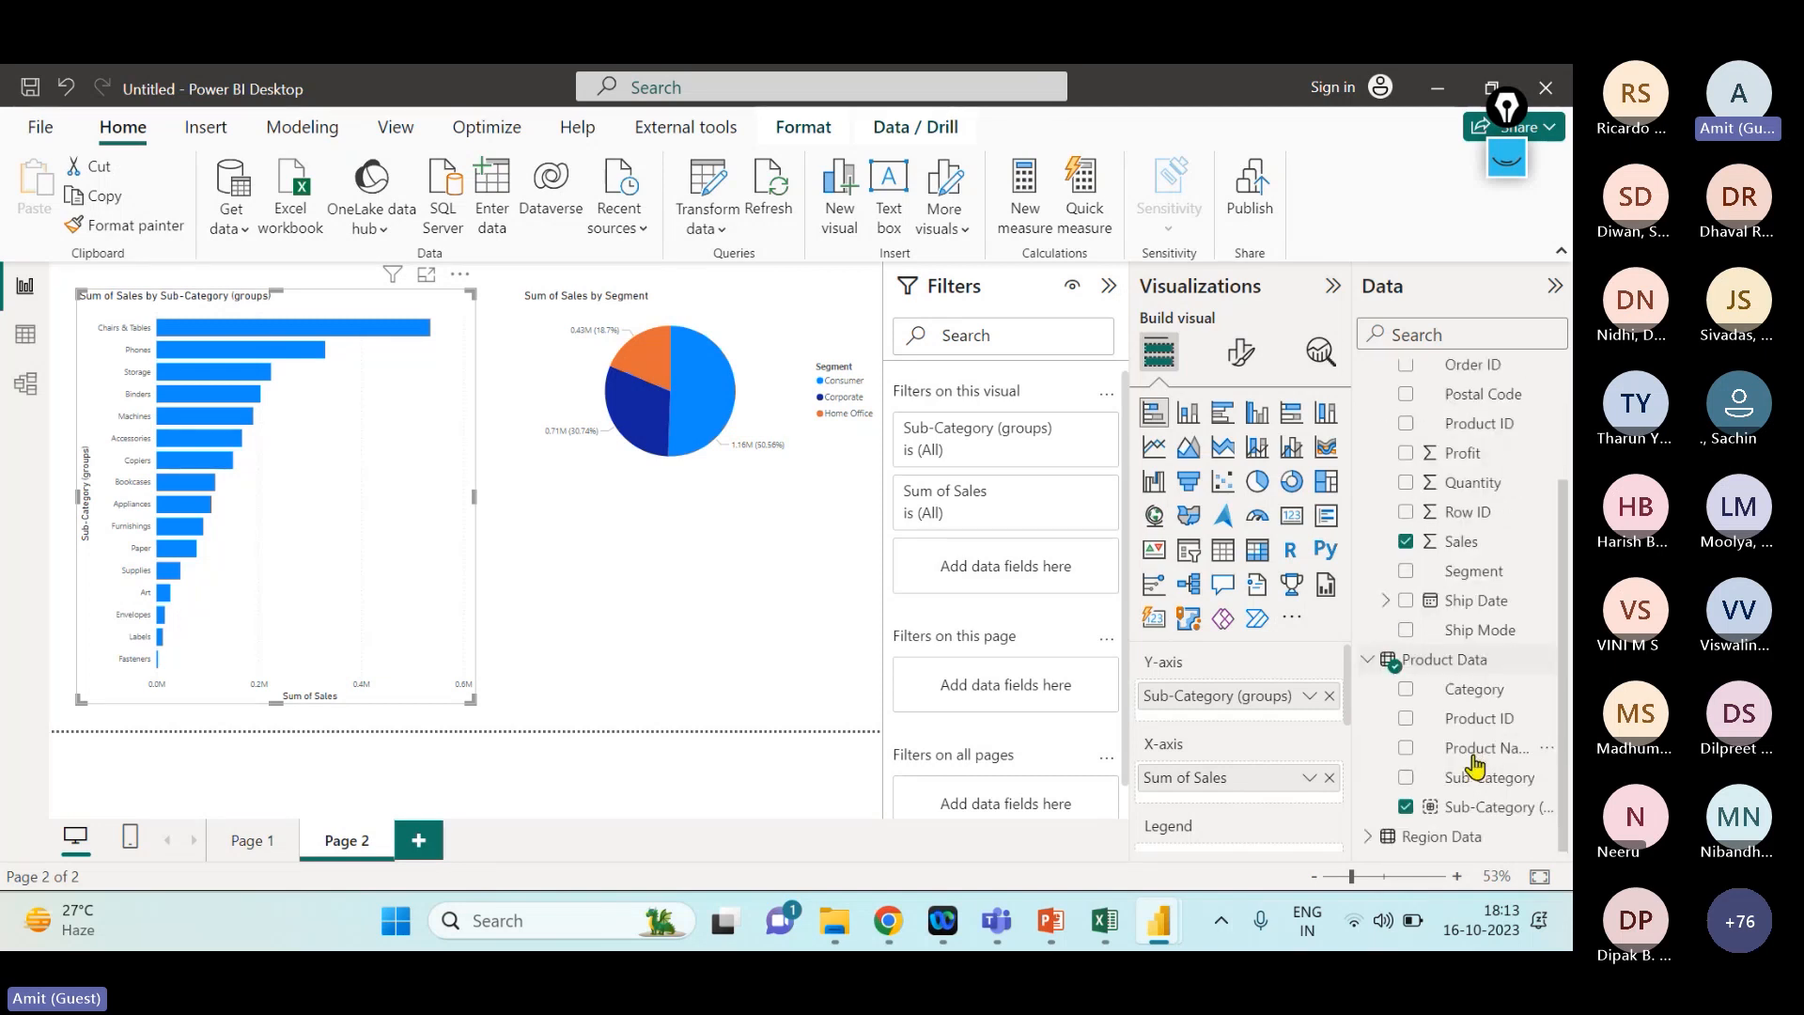
right_click(1443, 810)
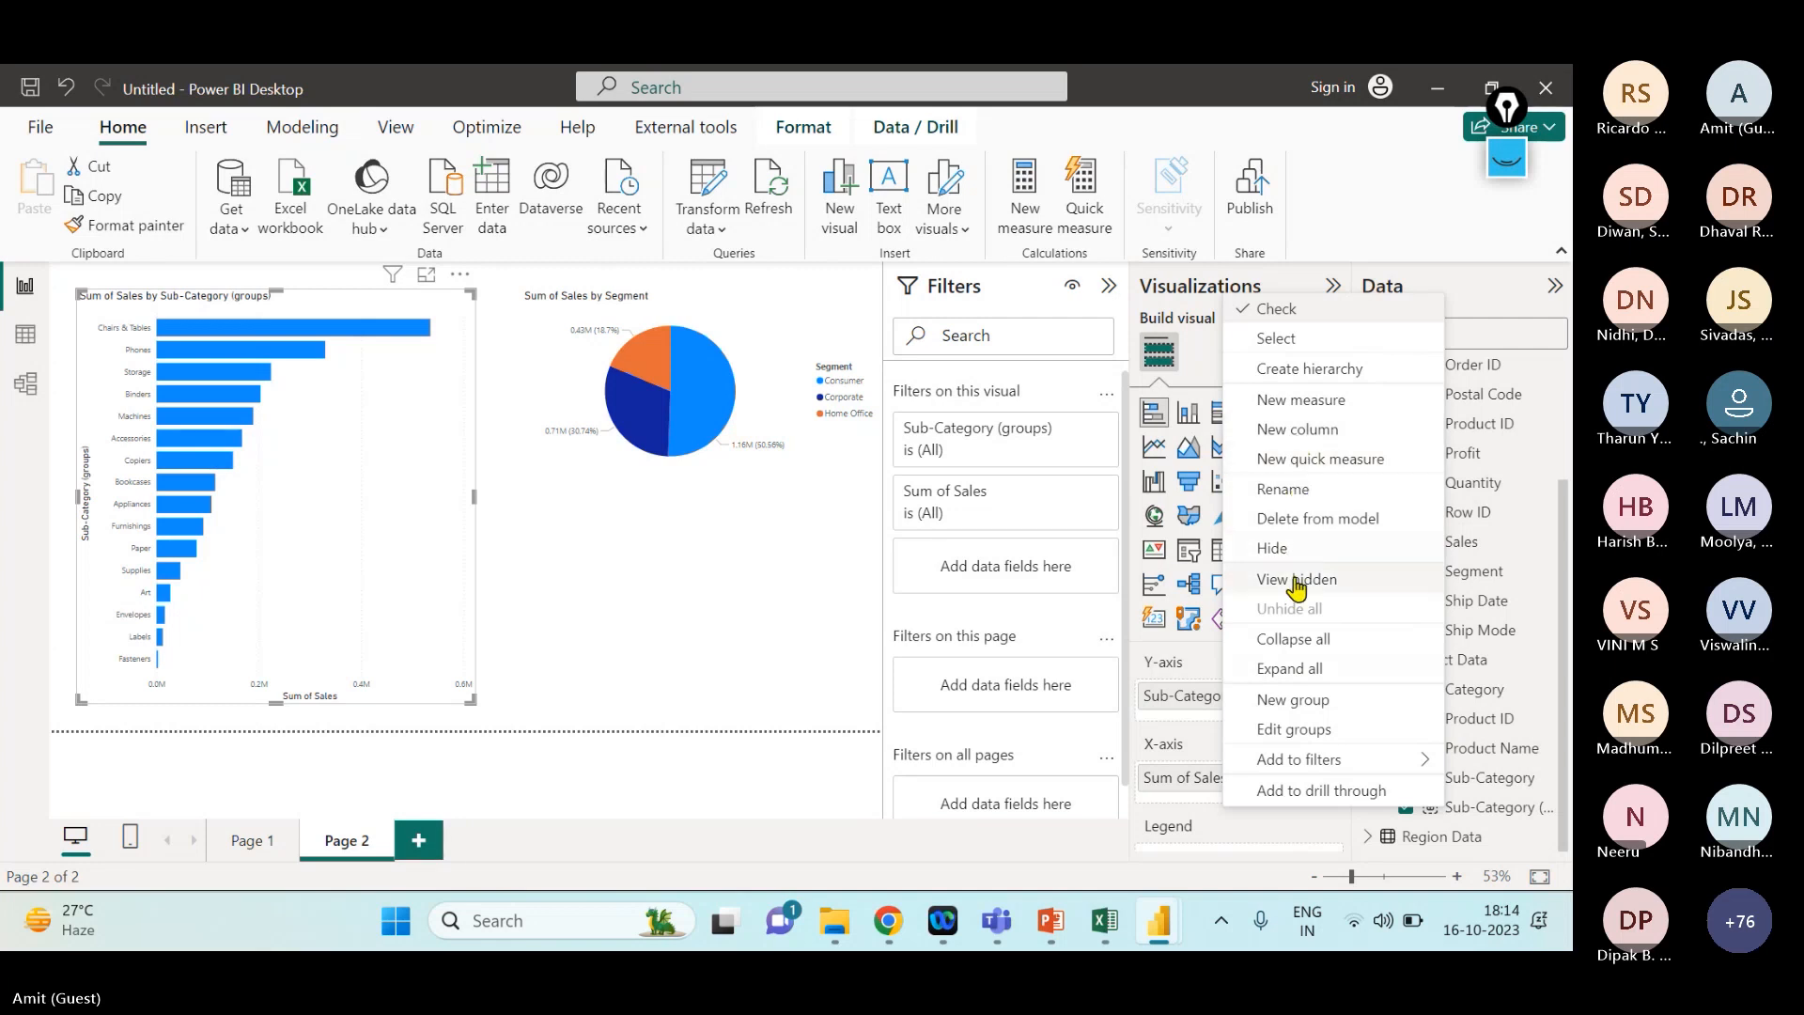
click(1288, 732)
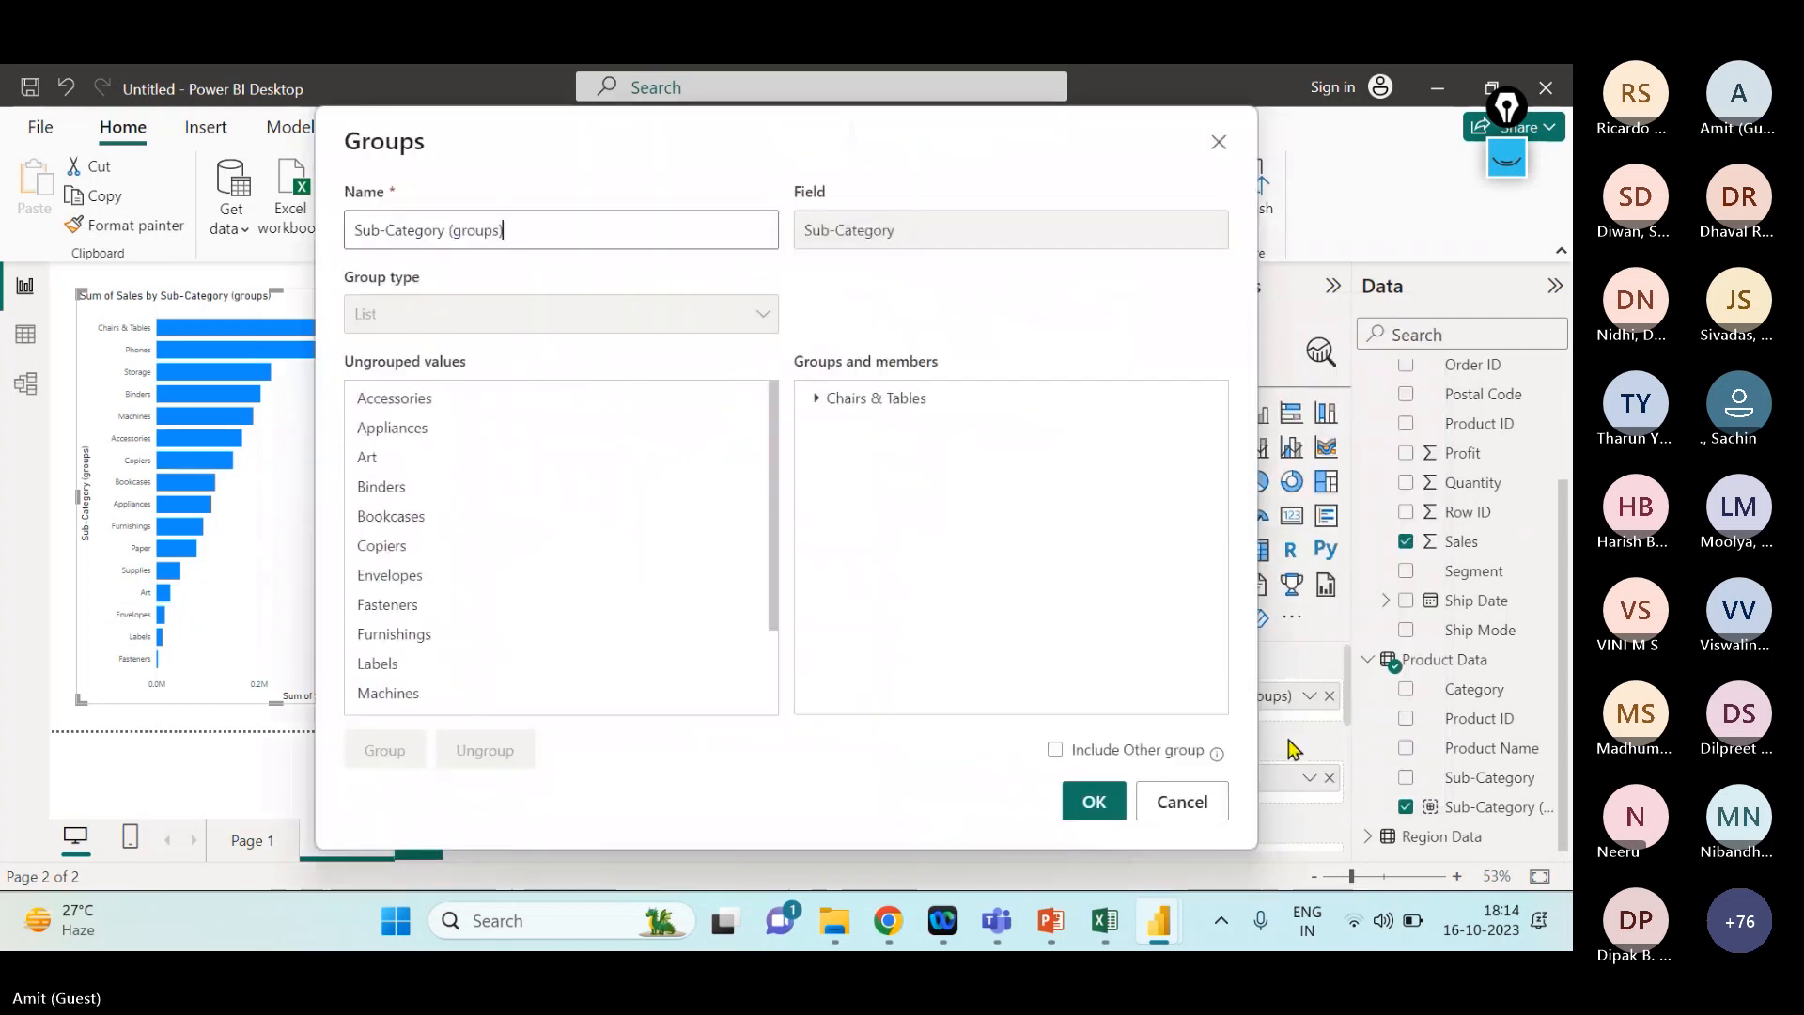
scroll(612, 536, down, 2)
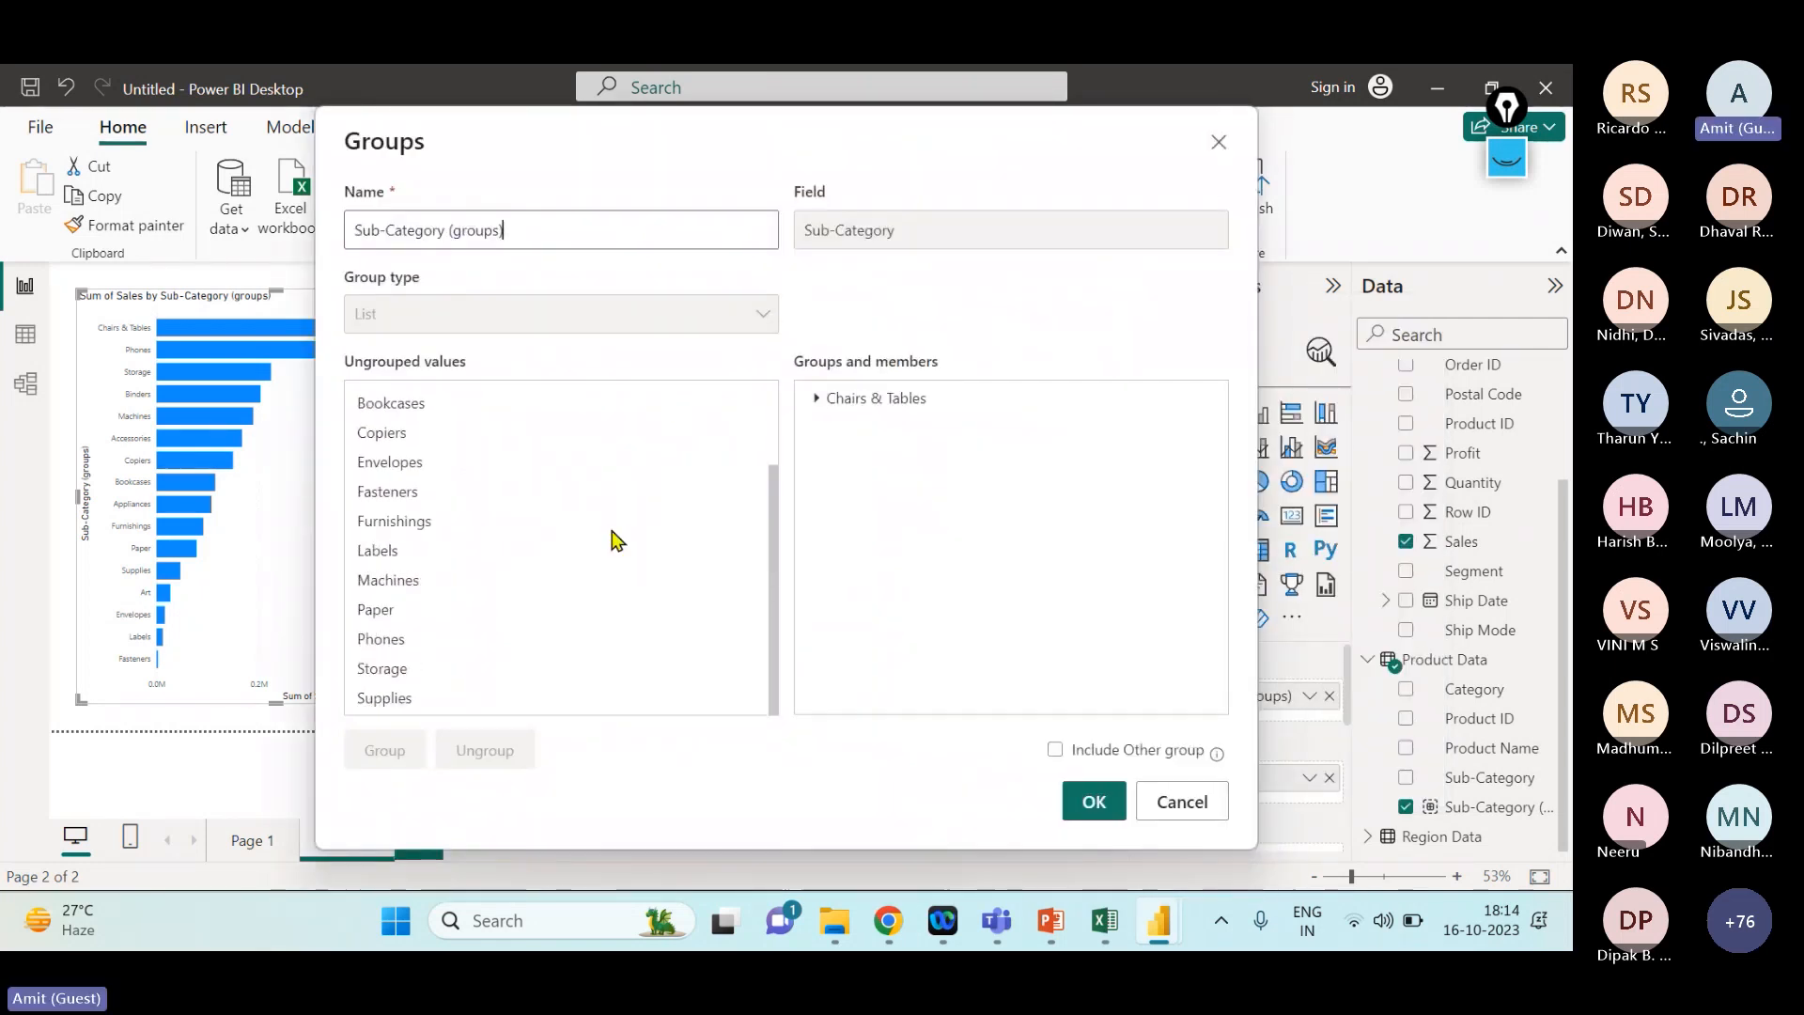
scroll(612, 539, up, 2)
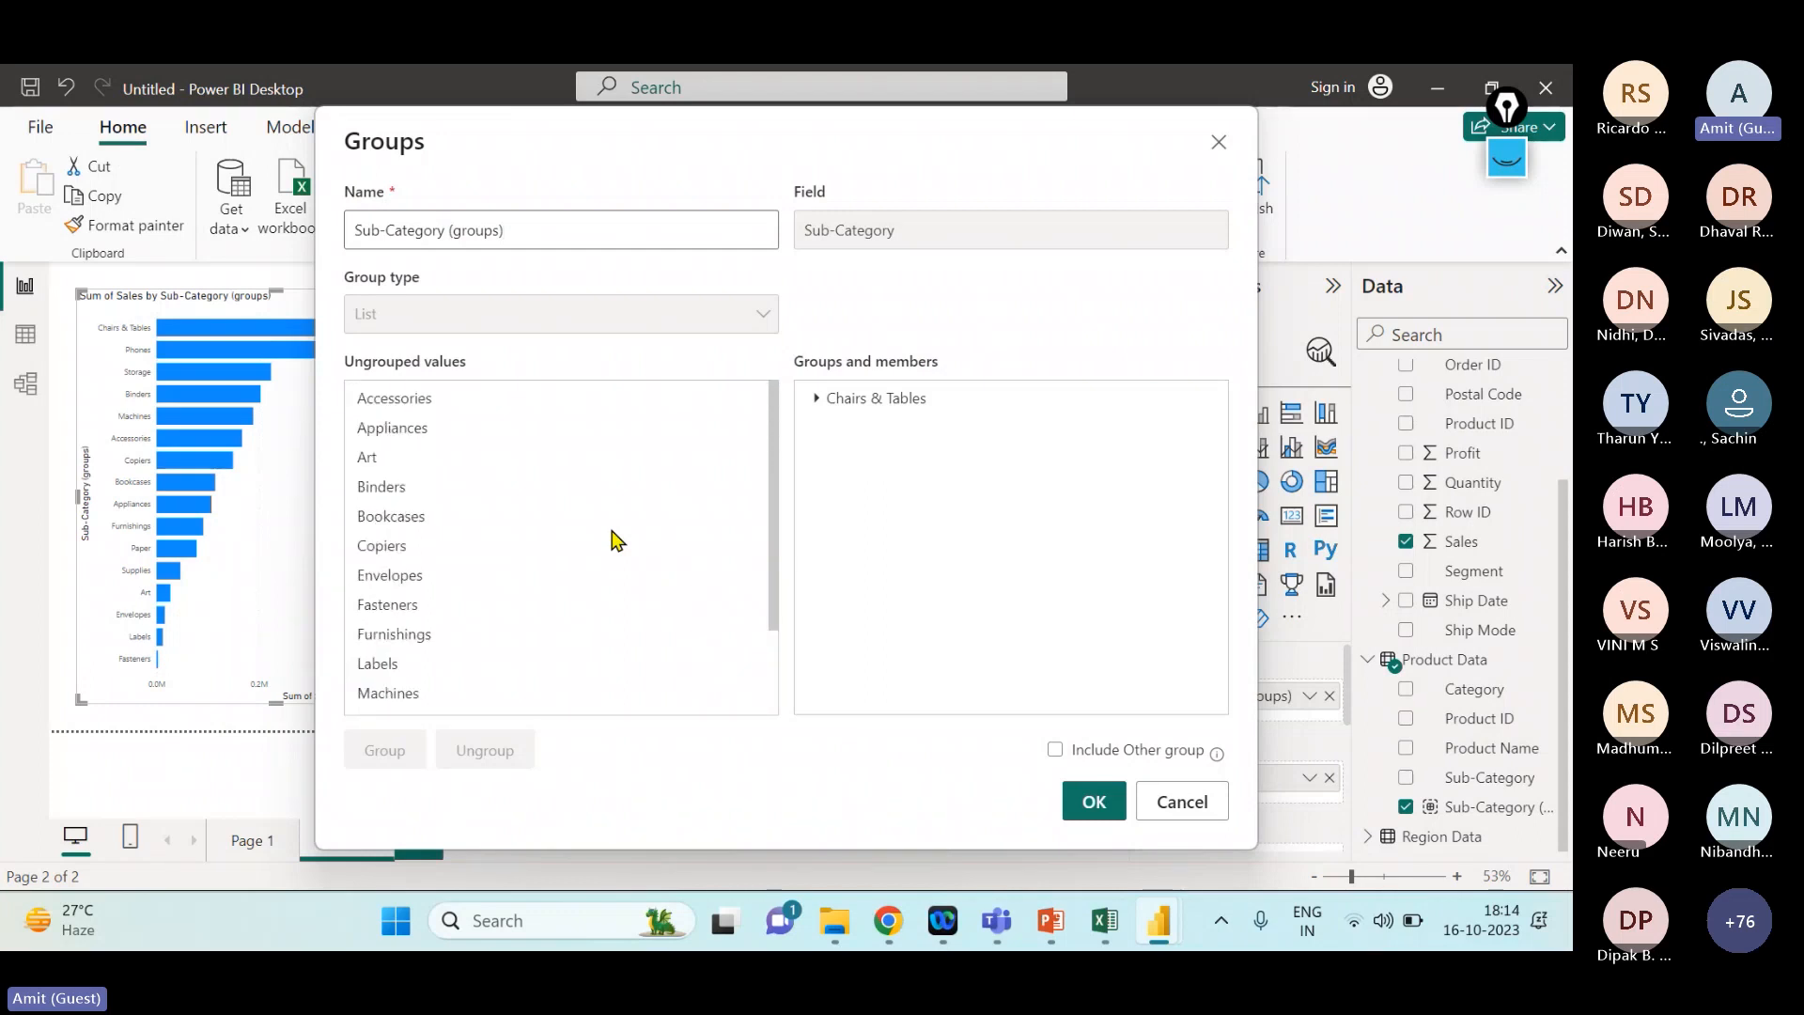
- Group Accessories and Phones together, expand the Chairs & Tables group to view its members, and apply the group changes
click(426, 402)
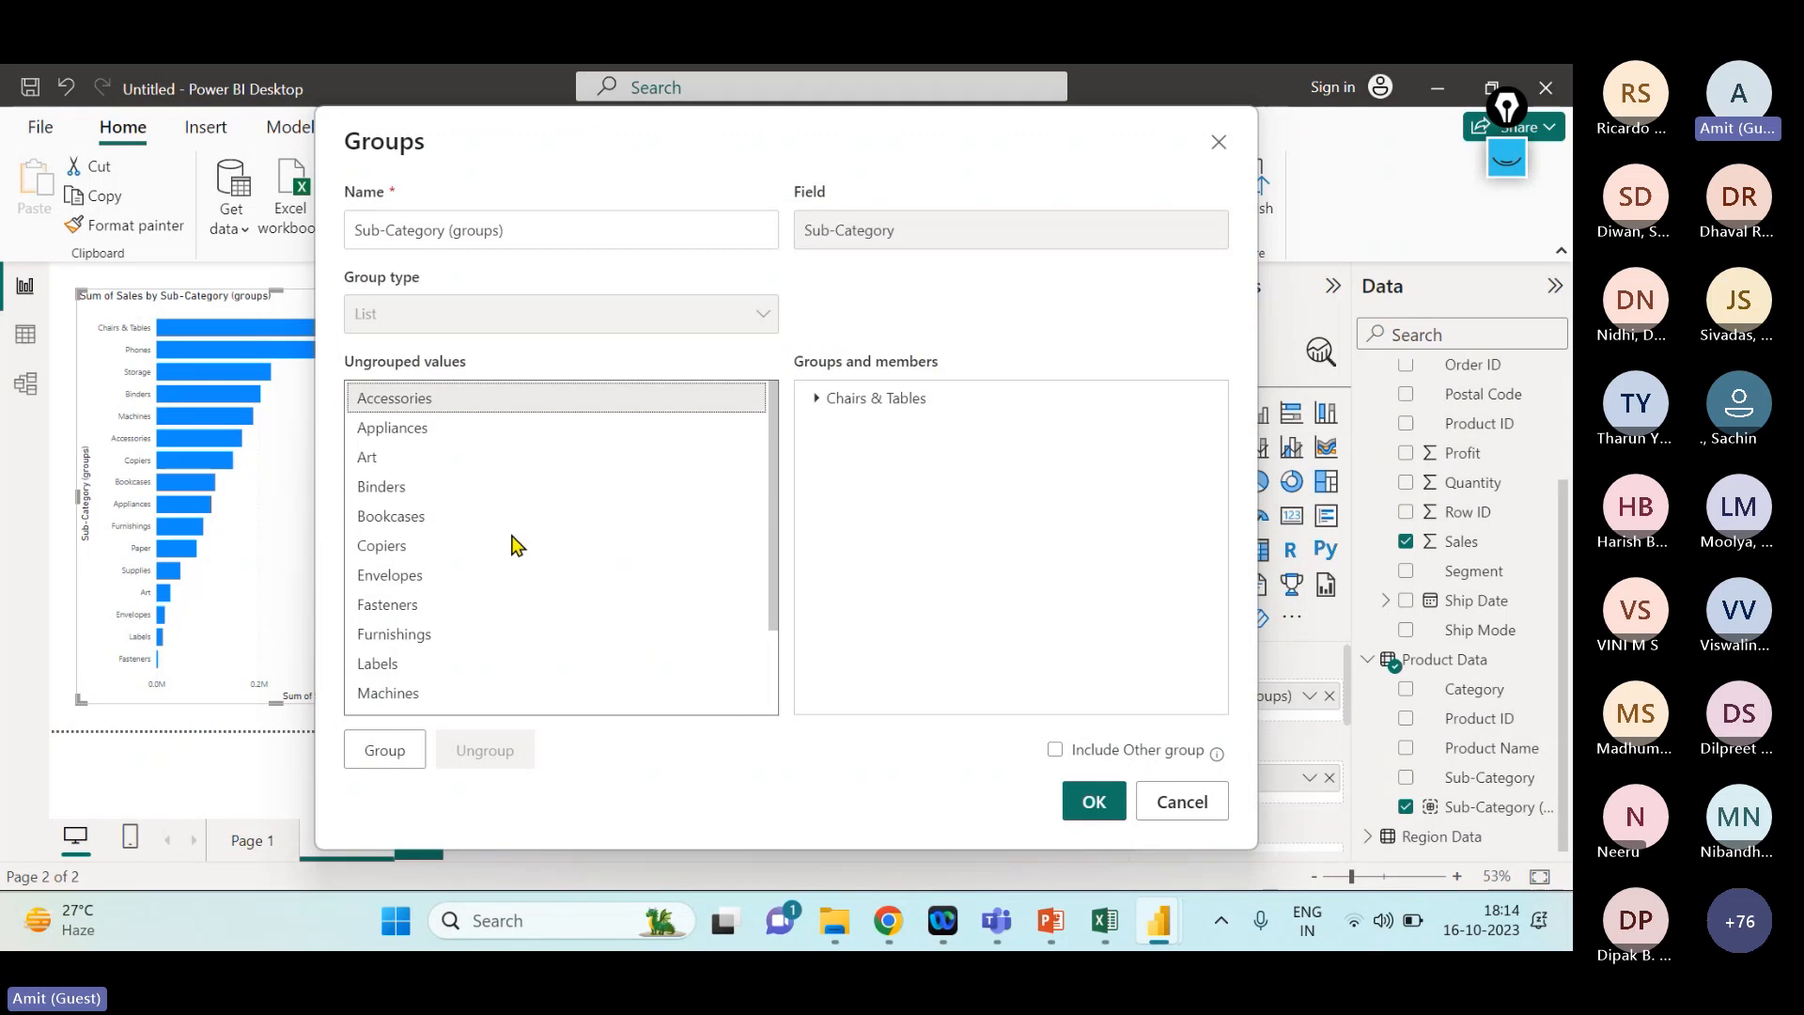
scroll(514, 545, down, 2)
click(410, 641)
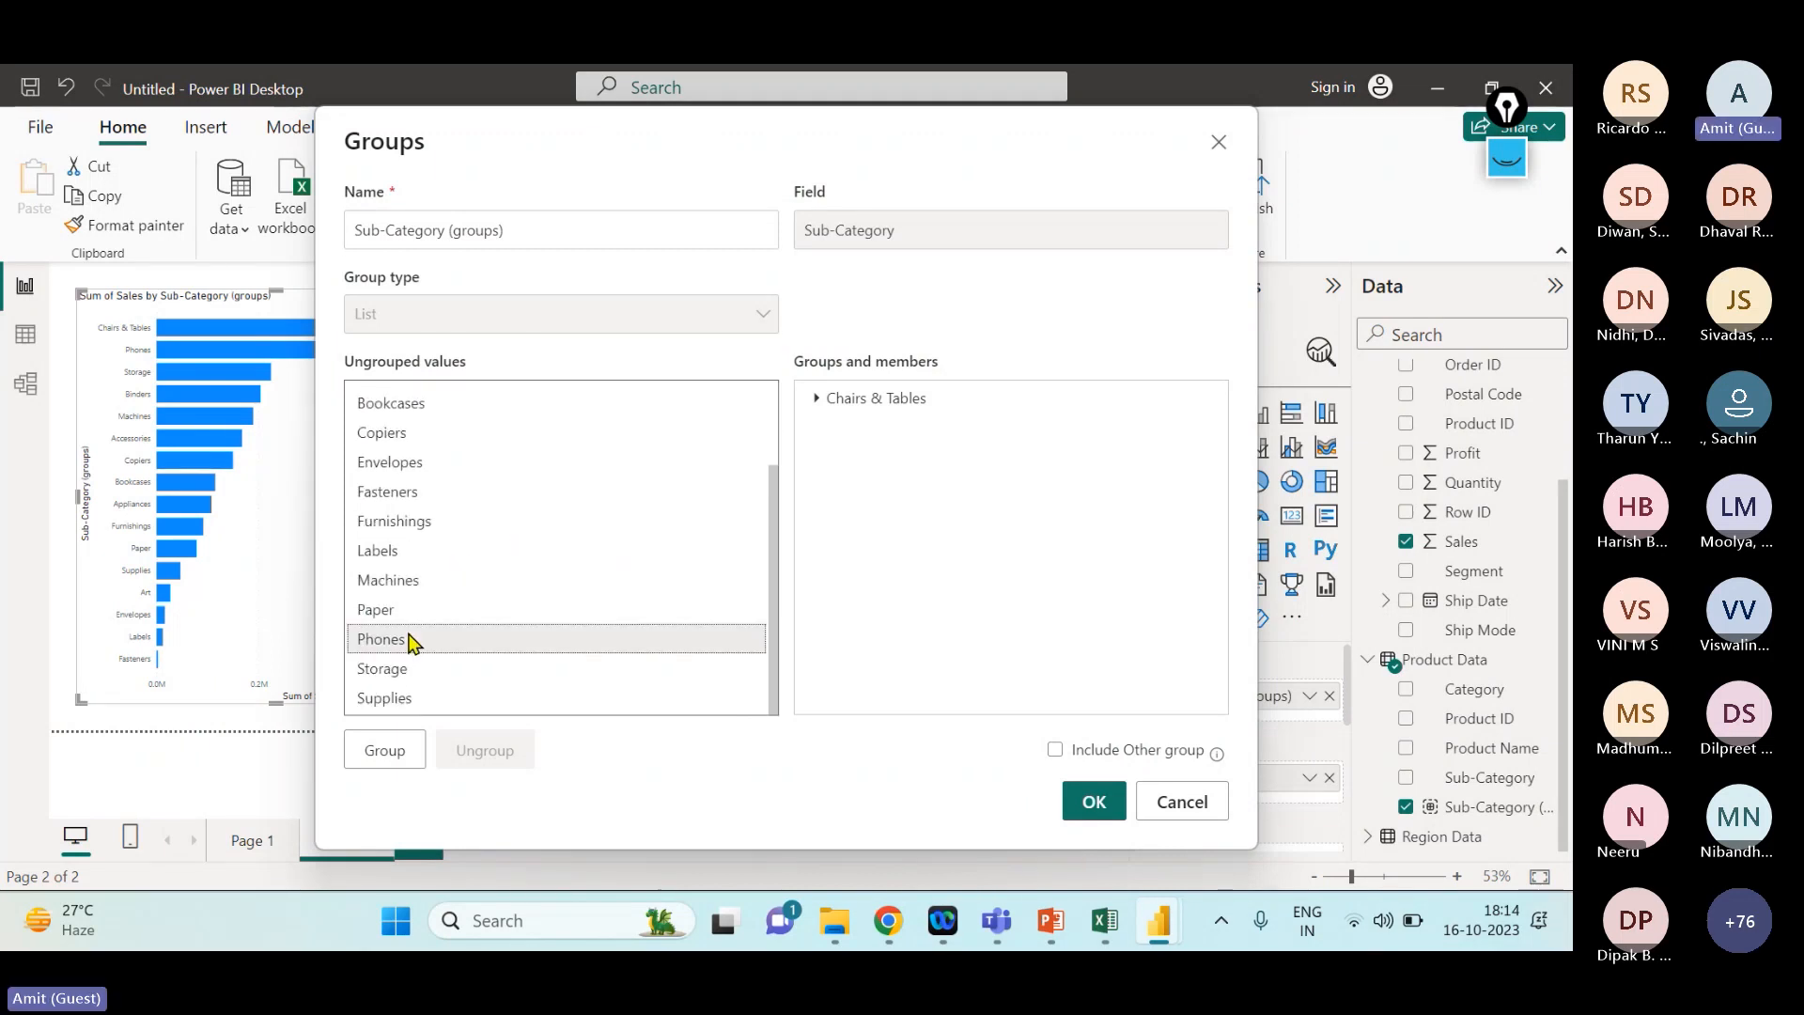
scroll(519, 553, up, 2)
scroll(519, 552, down, 2)
click(376, 766)
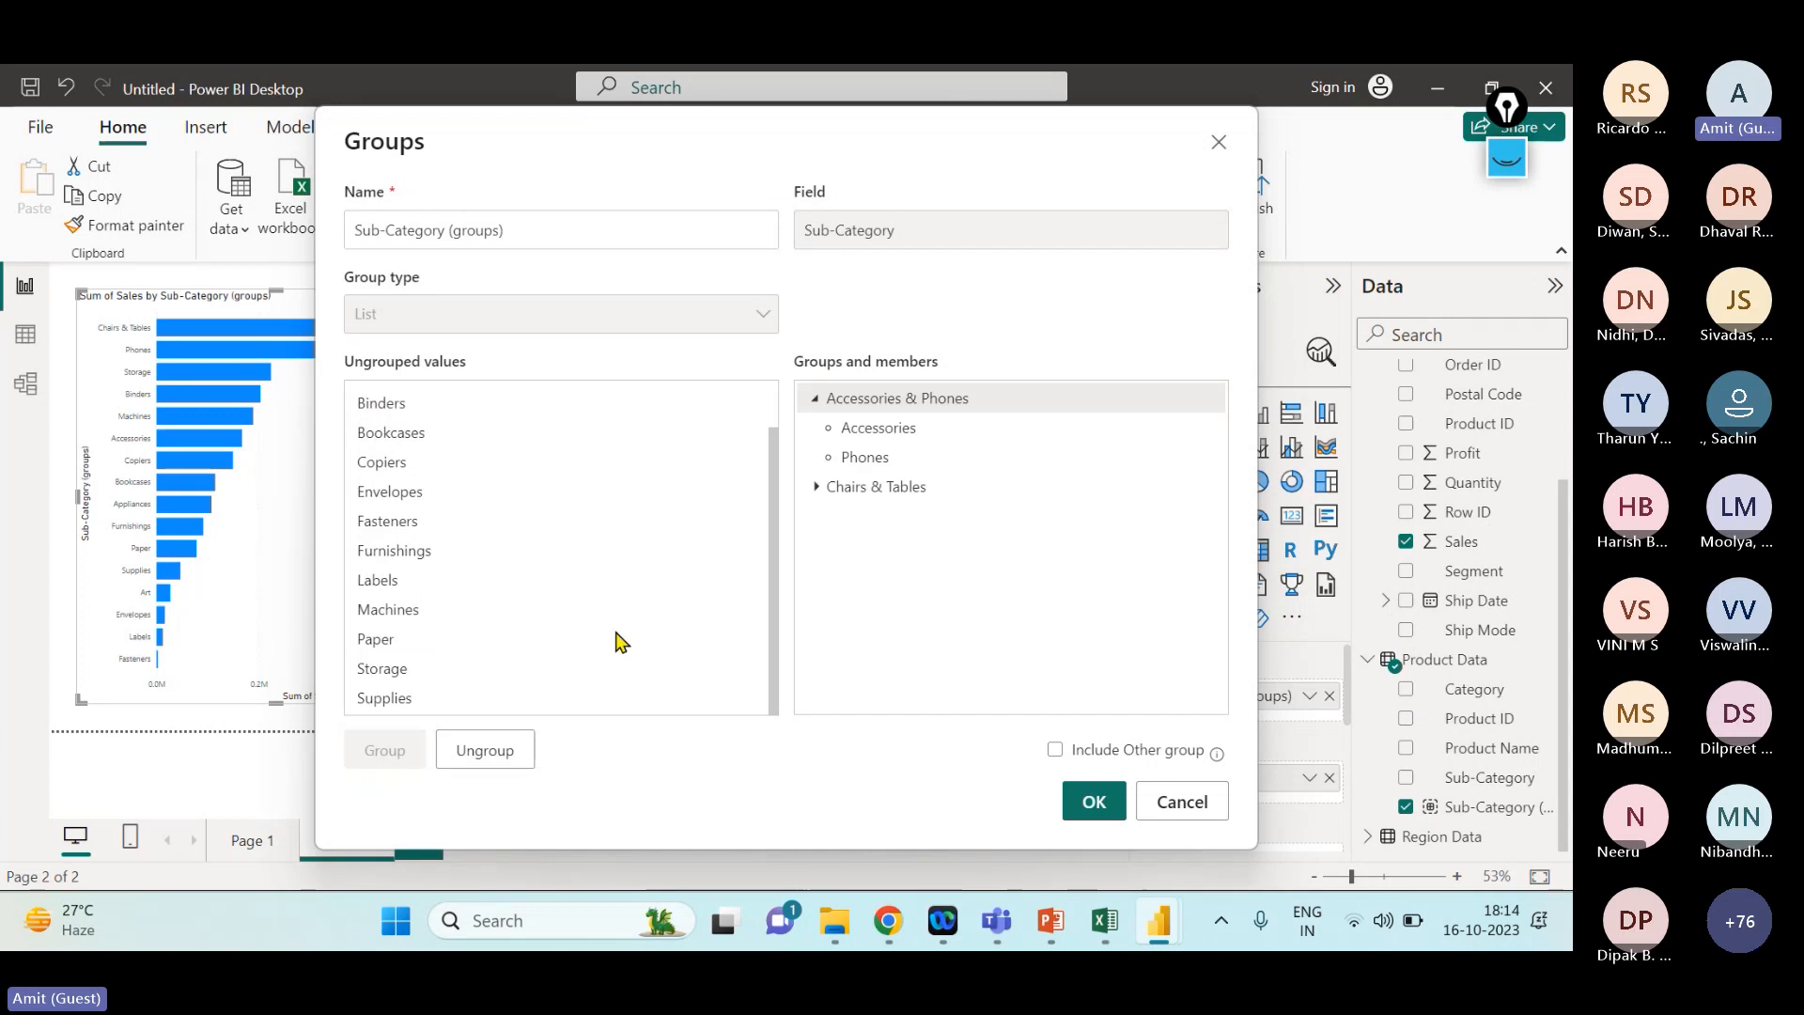
click(813, 488)
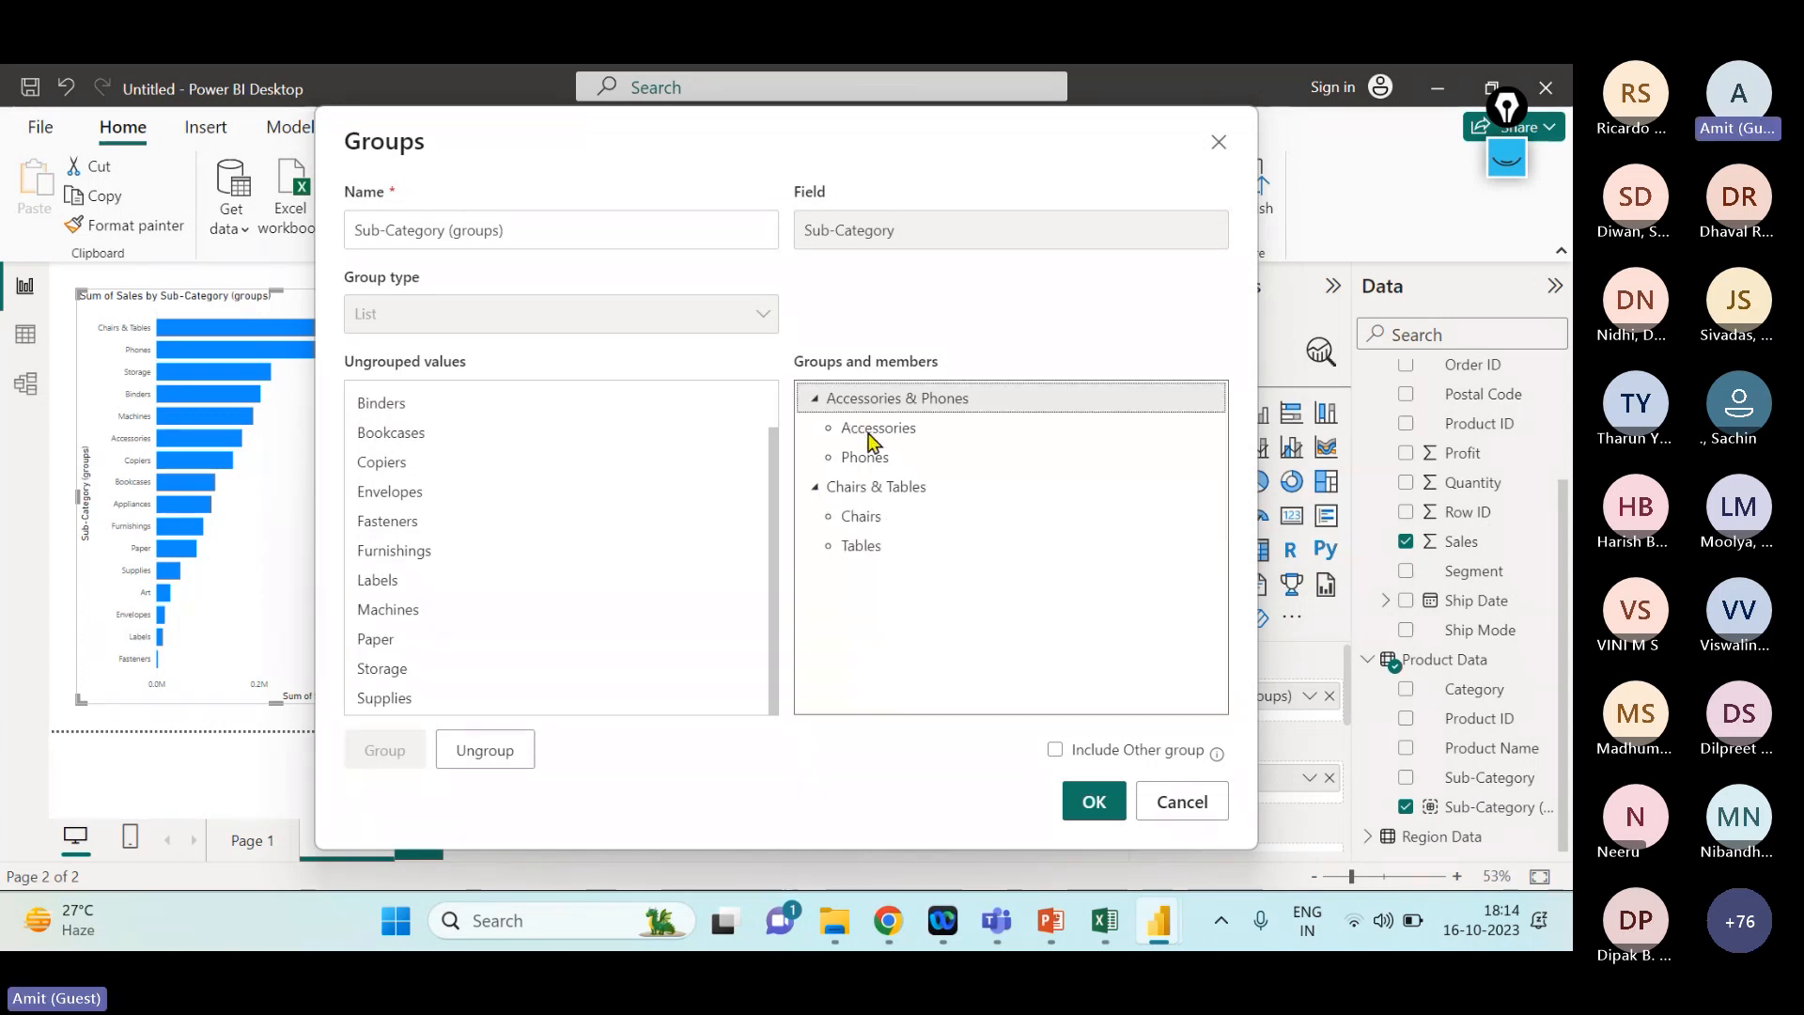
click(1105, 810)
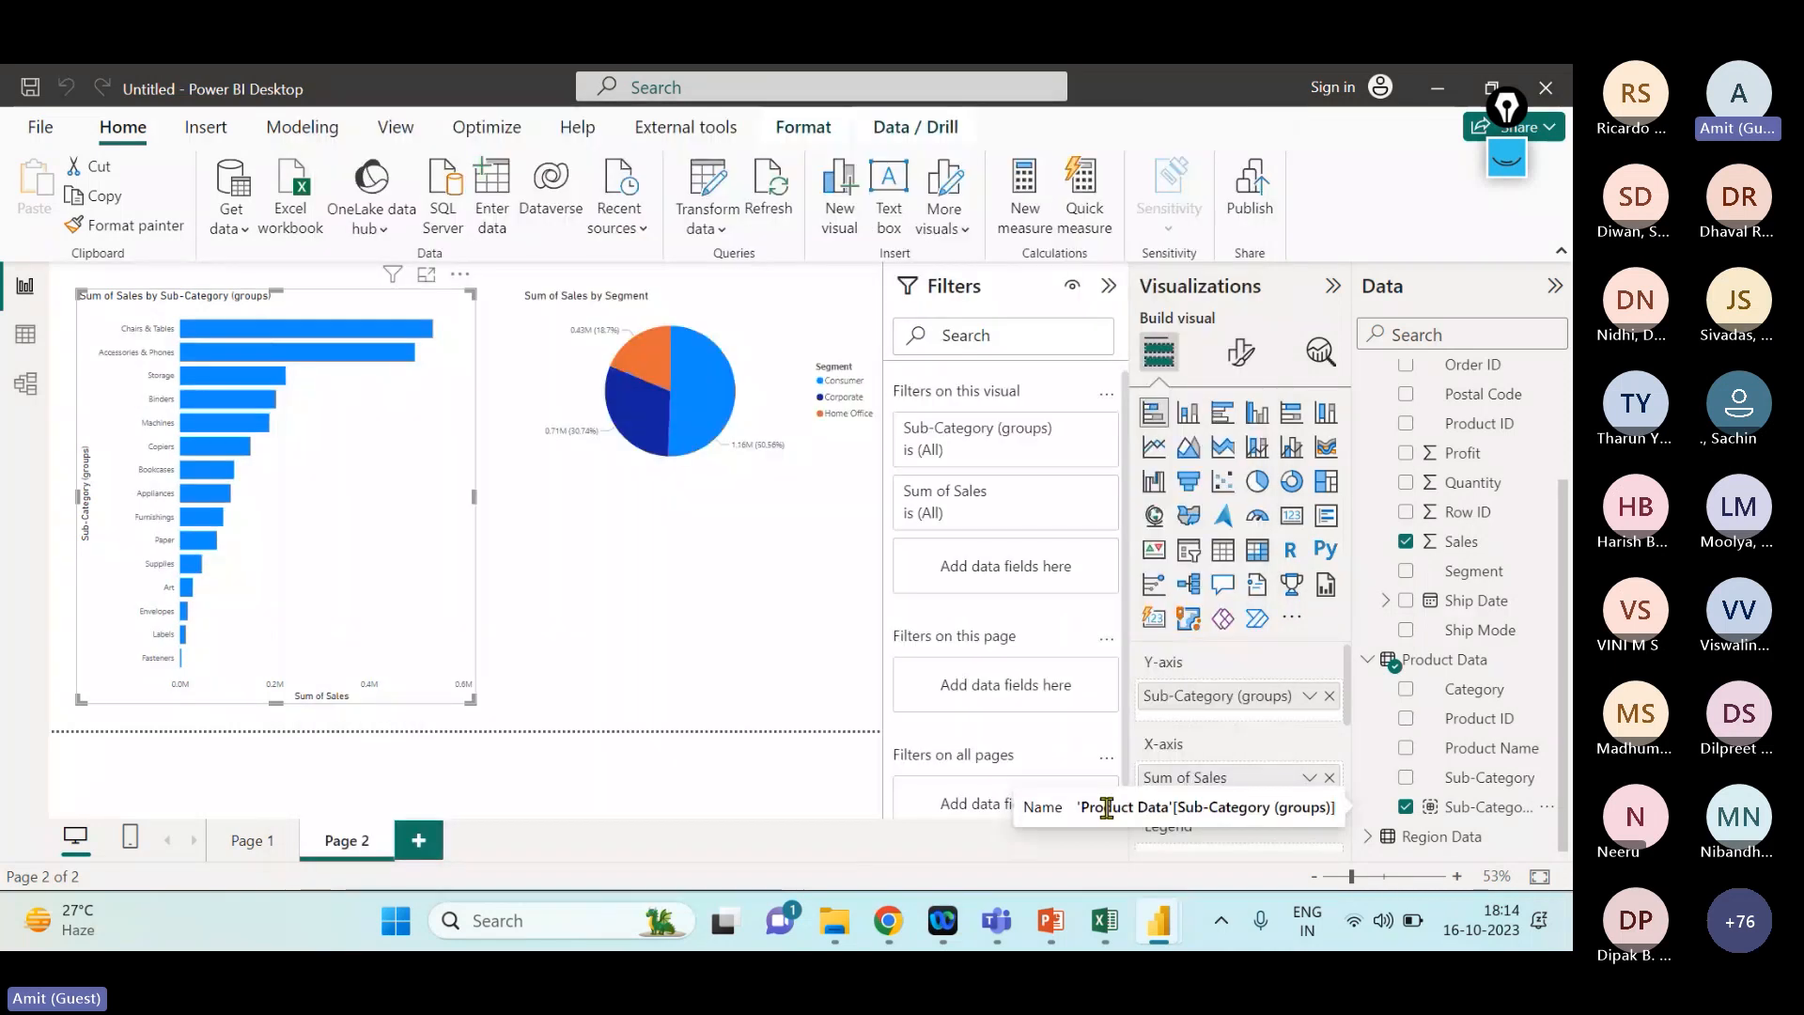
- Read the latest questions in the Microsoft Teams meeting chat and switch back to the Power BI report
mouse_move(1105, 921)
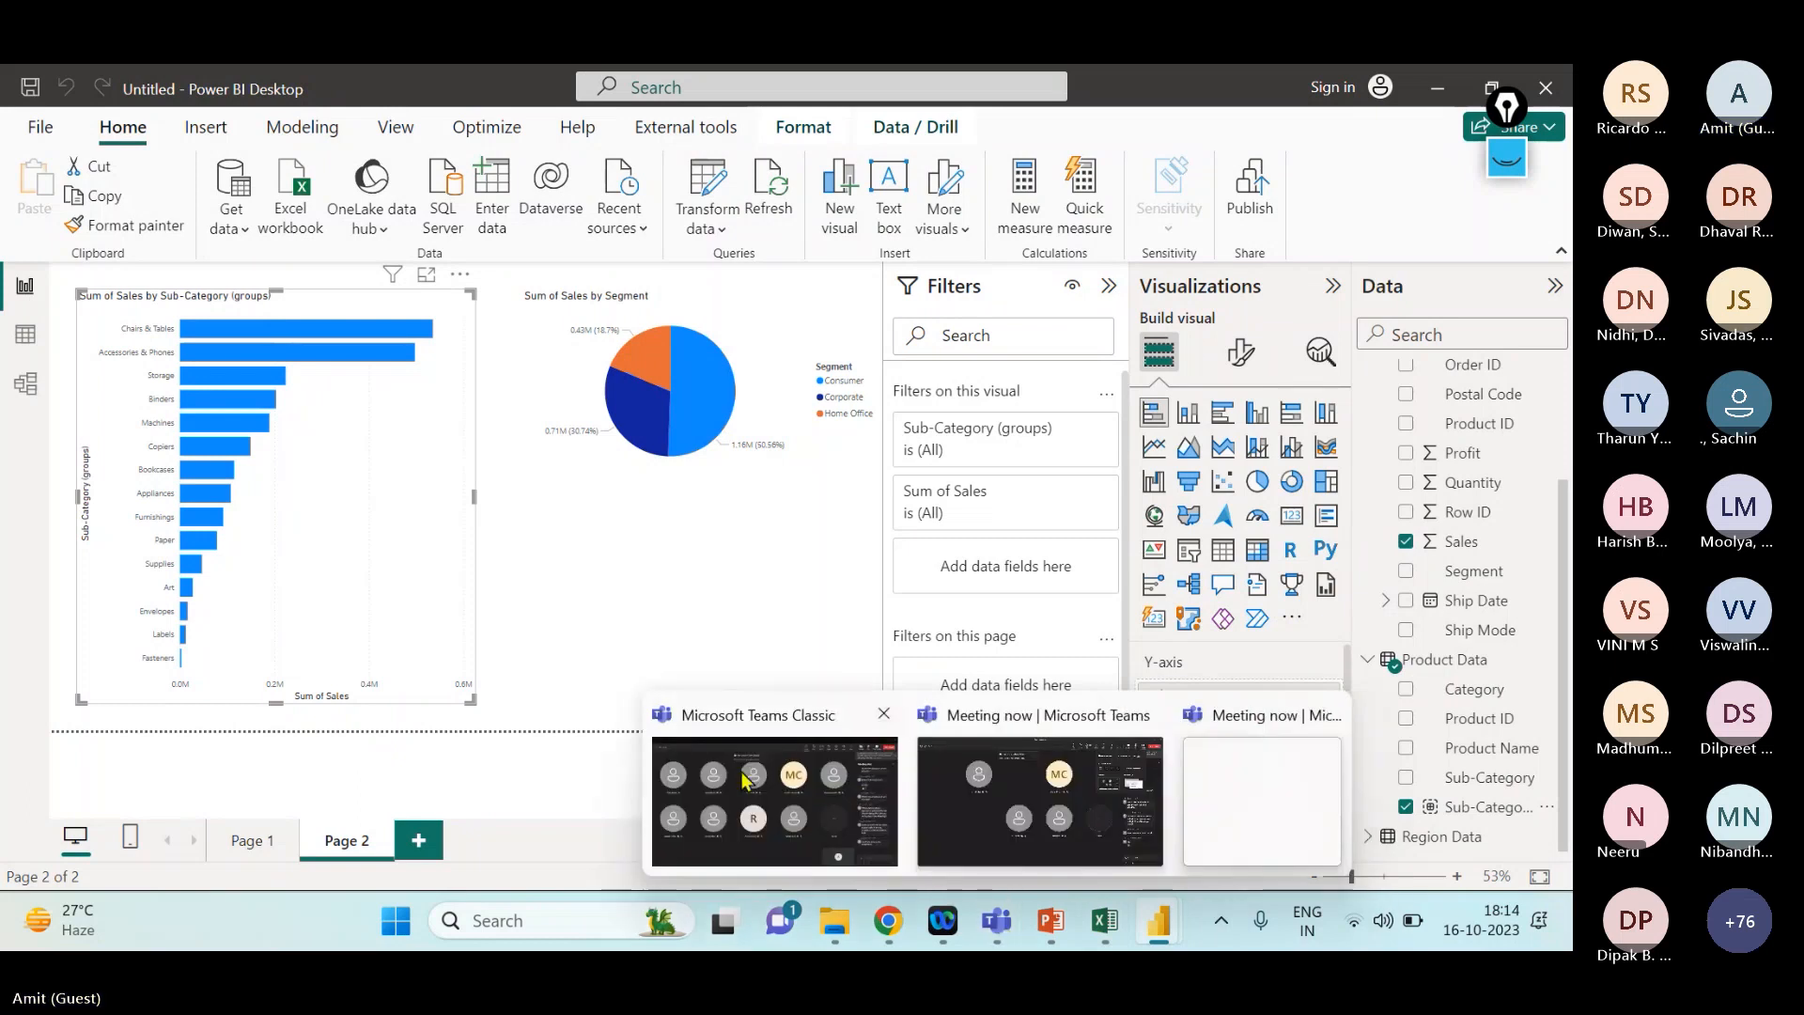
click(1047, 808)
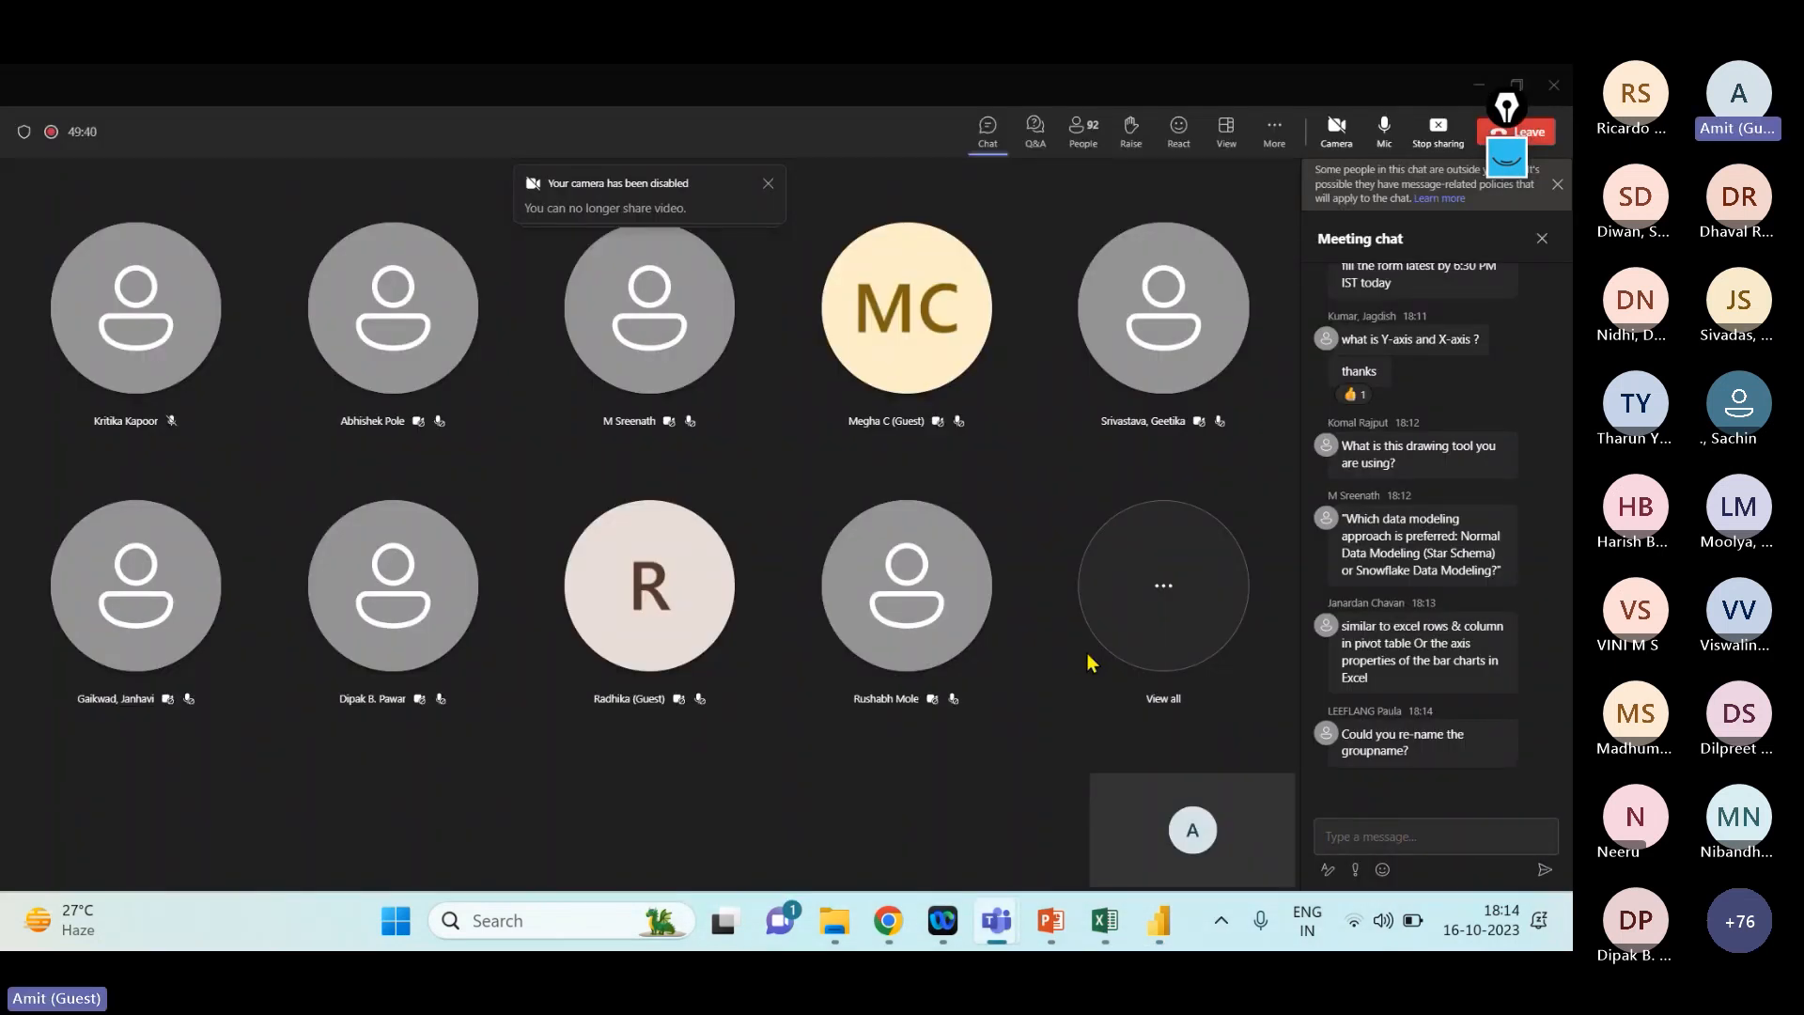
key(alt+Tab)
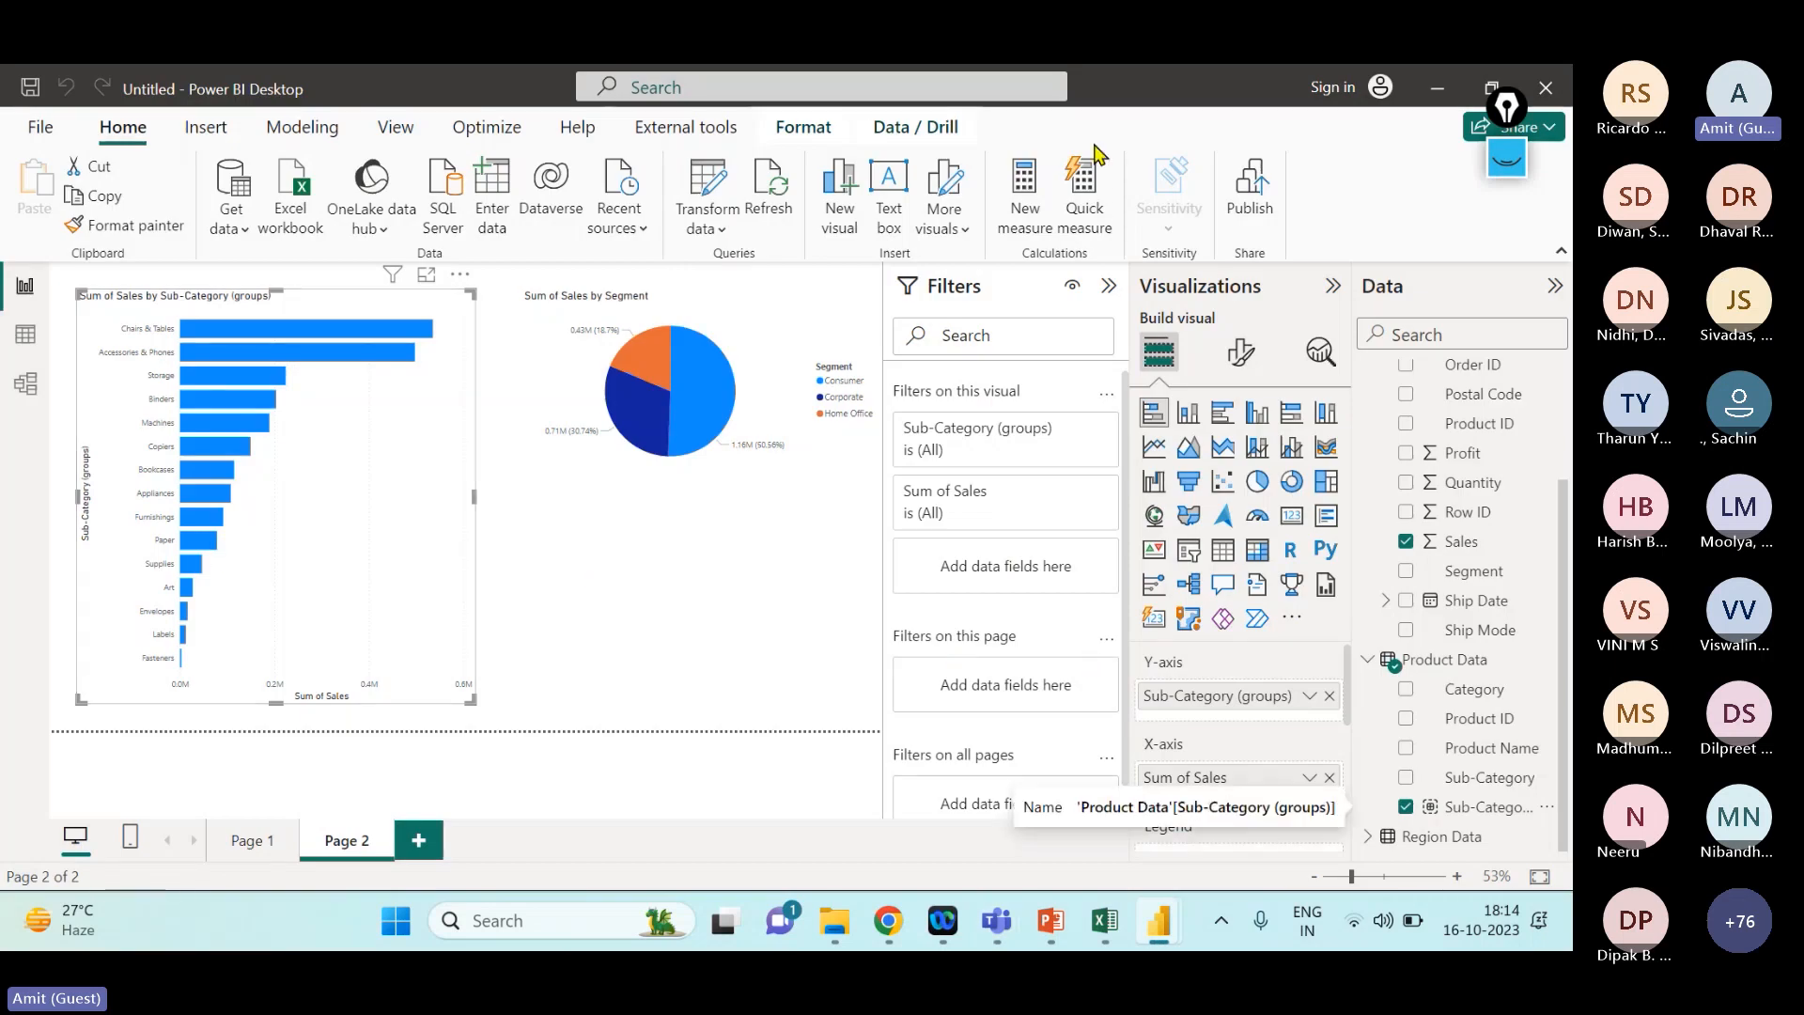
- Mark the bar chart's Y-axis and X-axis fields with pen check marks and draw a line beside the chart's vertical axis title
click(1507, 160)
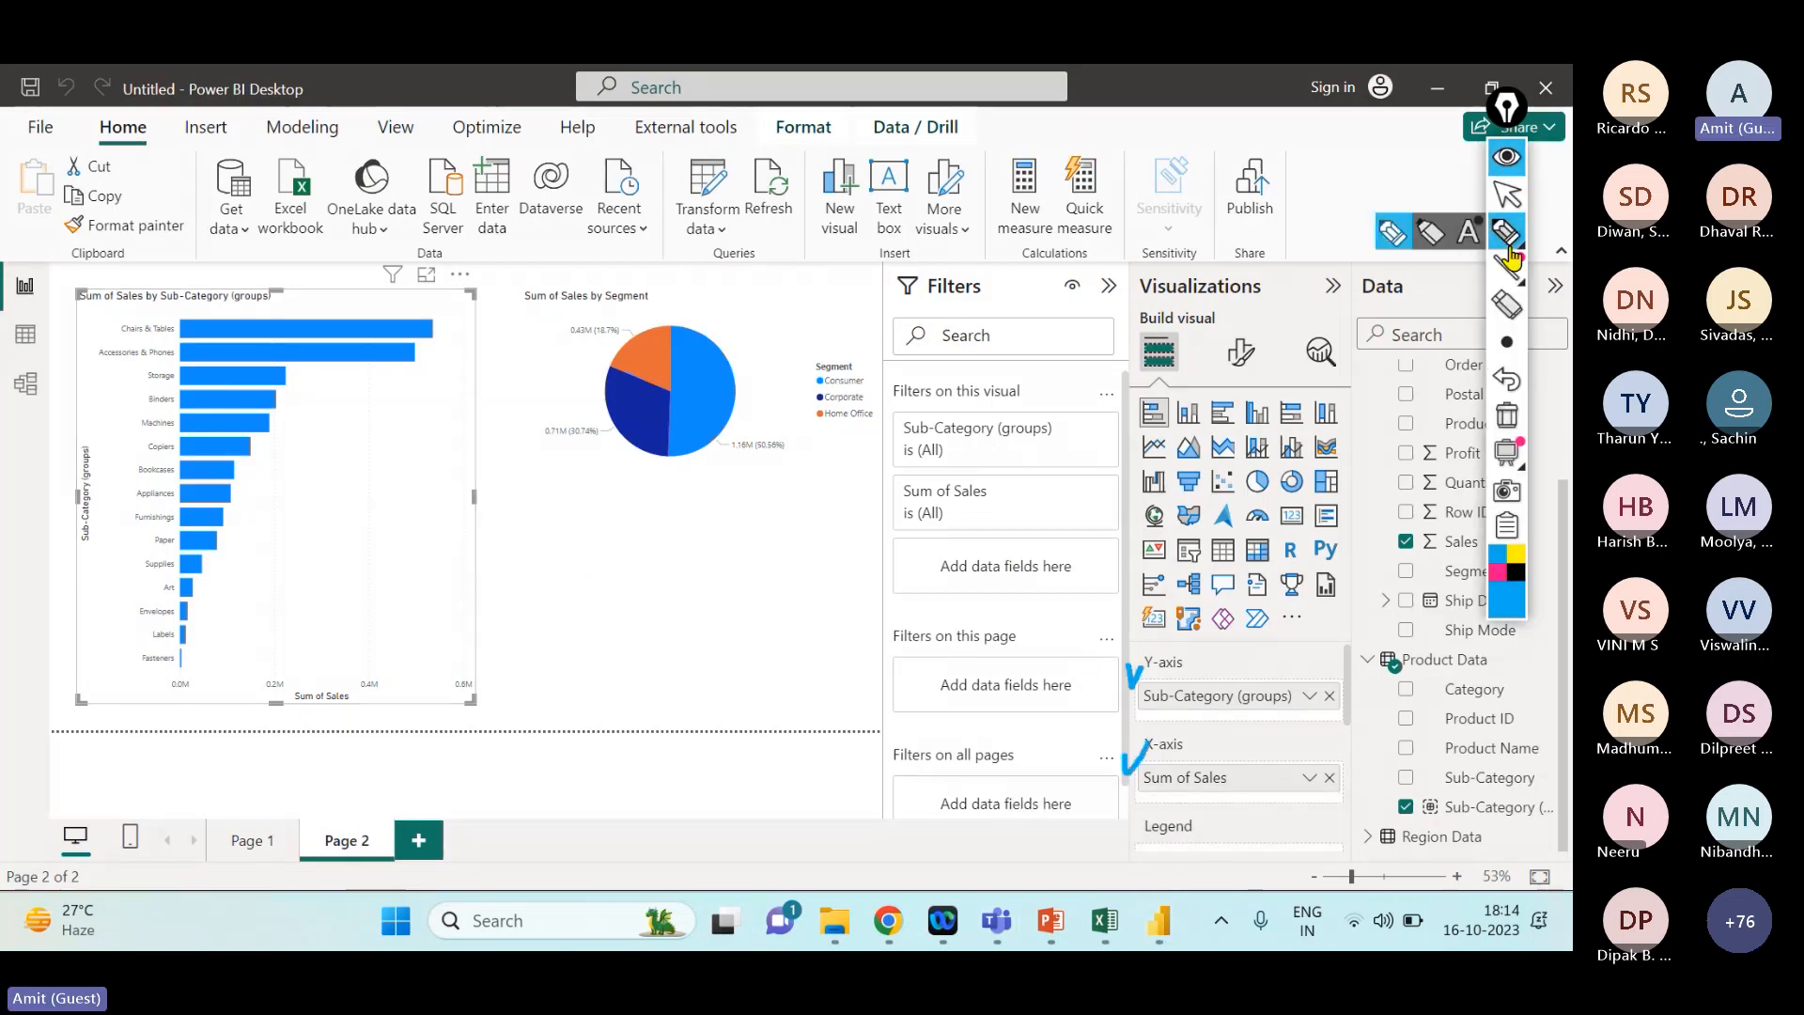
drag(103, 444, 101, 569)
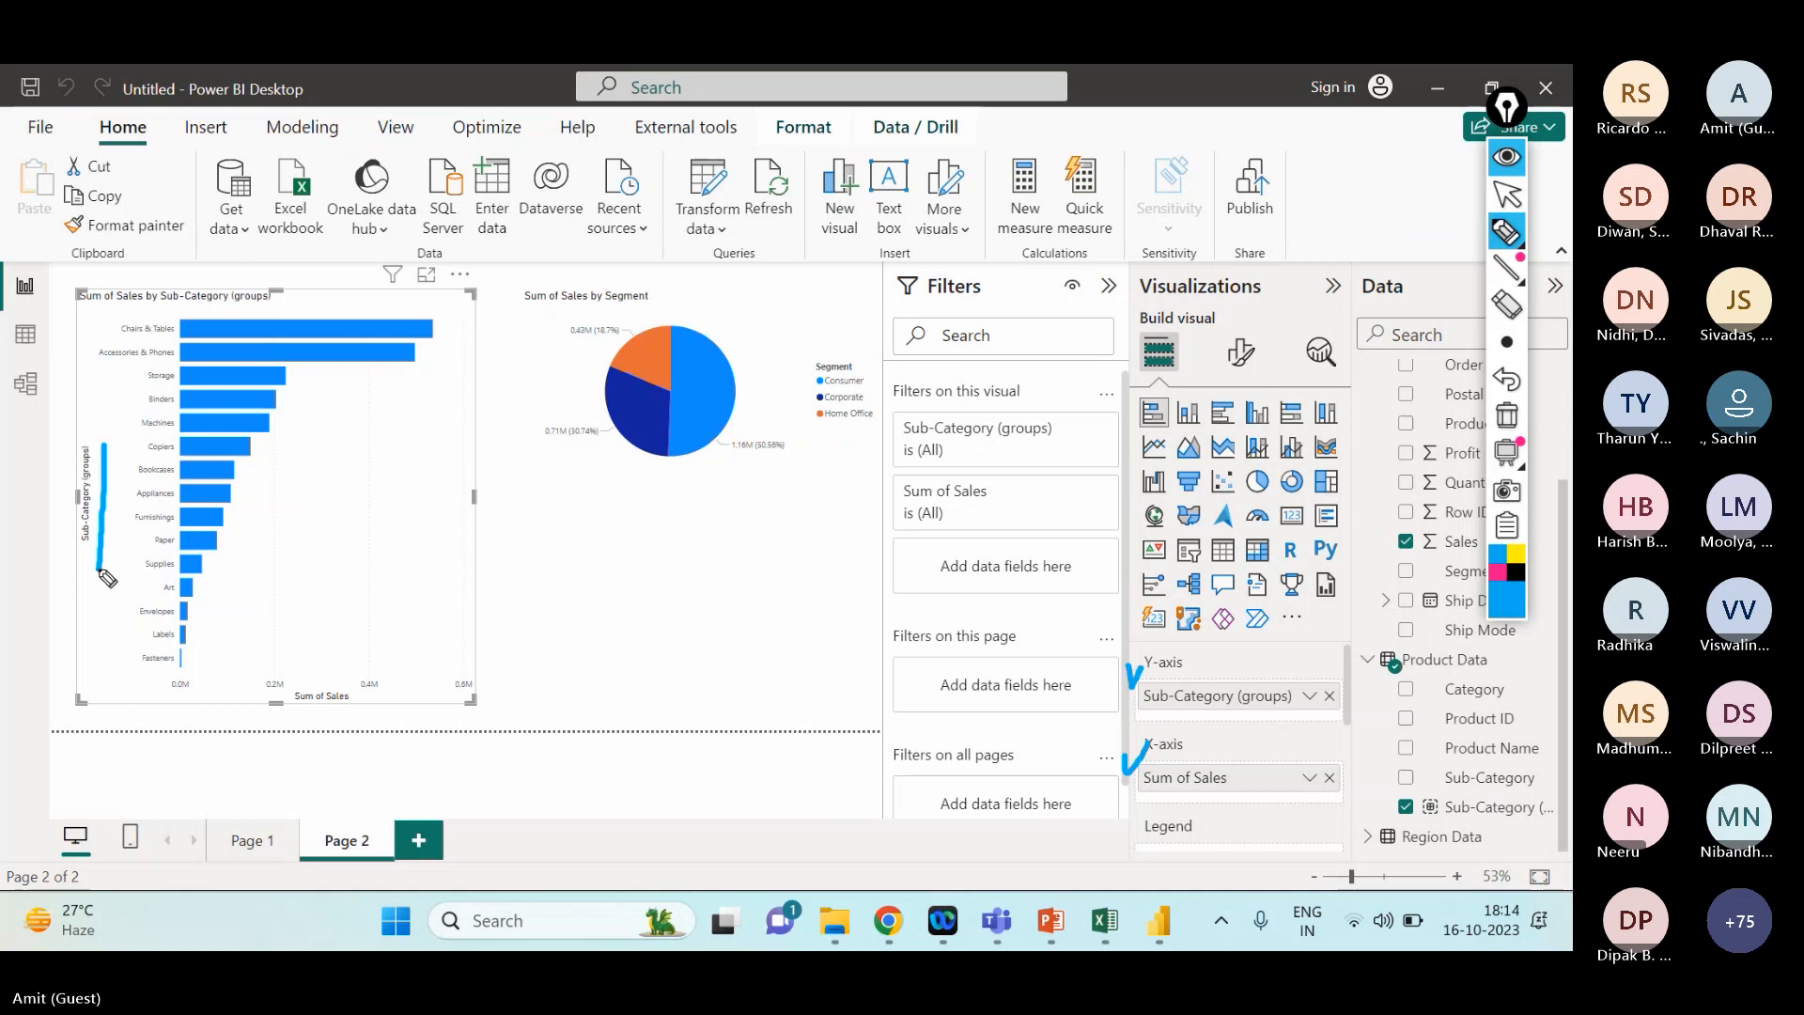
click(1507, 195)
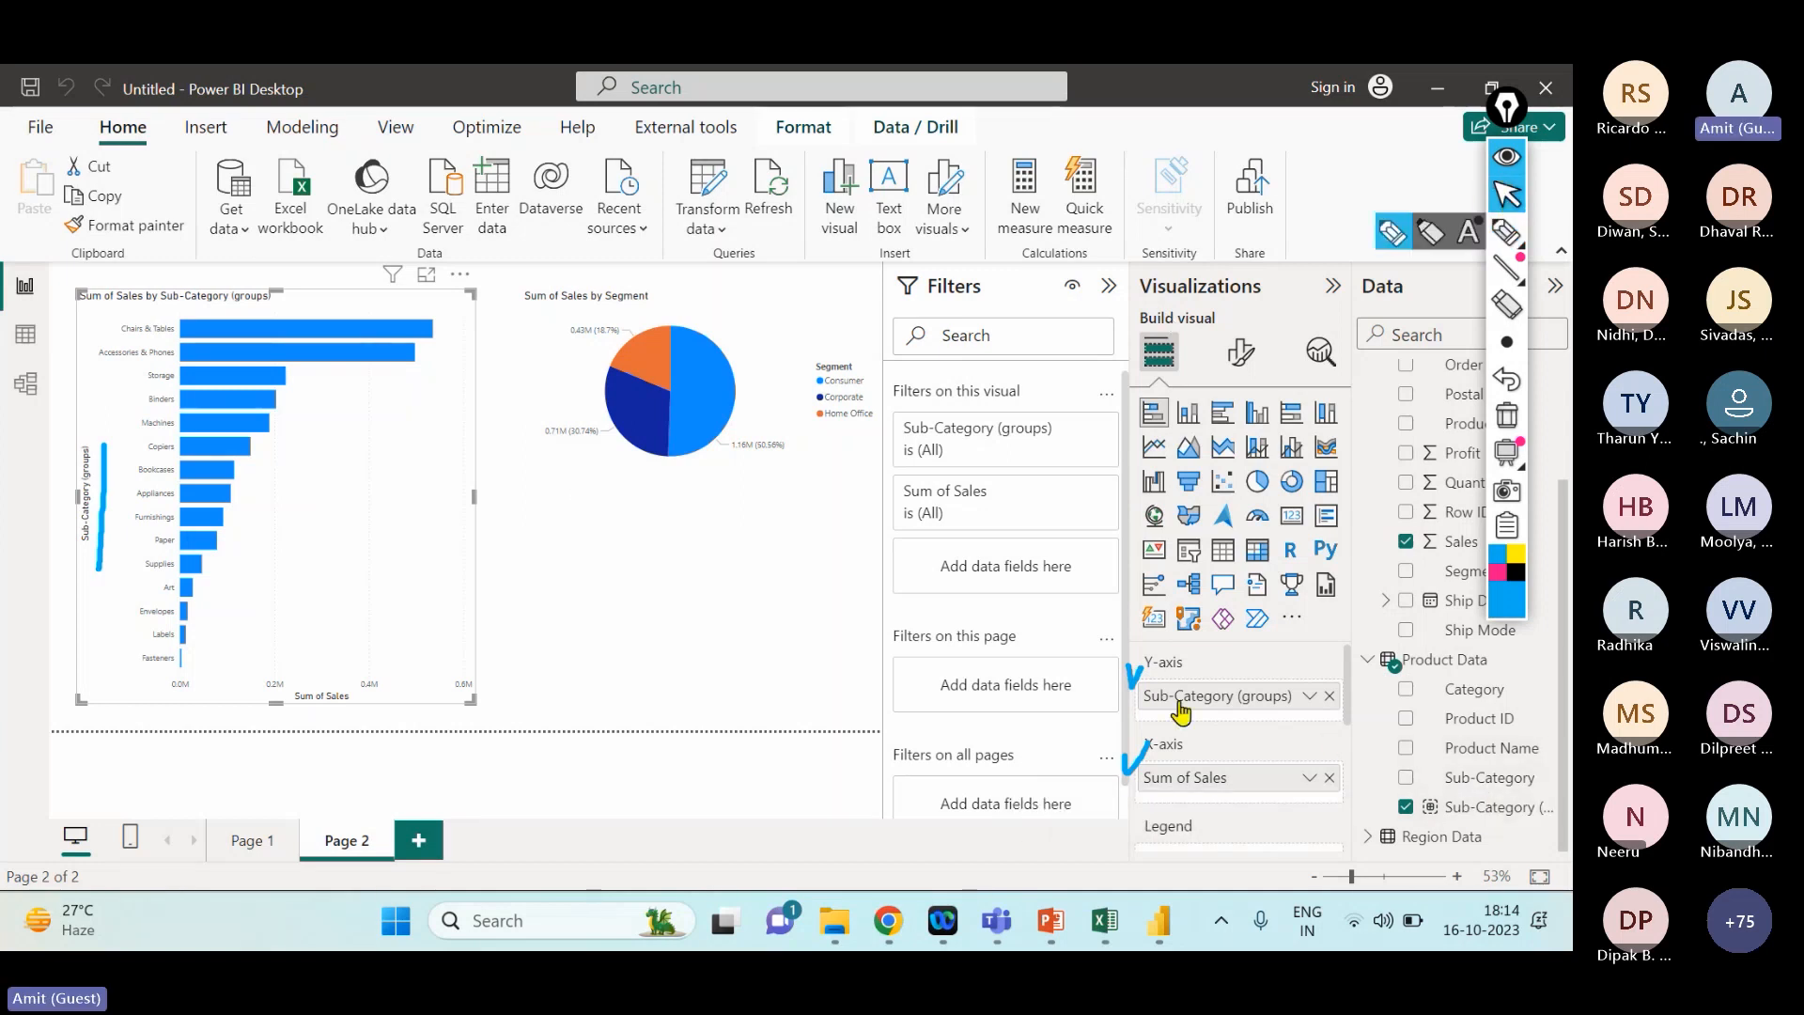
- Rename the bar chart's Y-axis field for this visual as Sub Category, and leave the annotation mode
click(1310, 696)
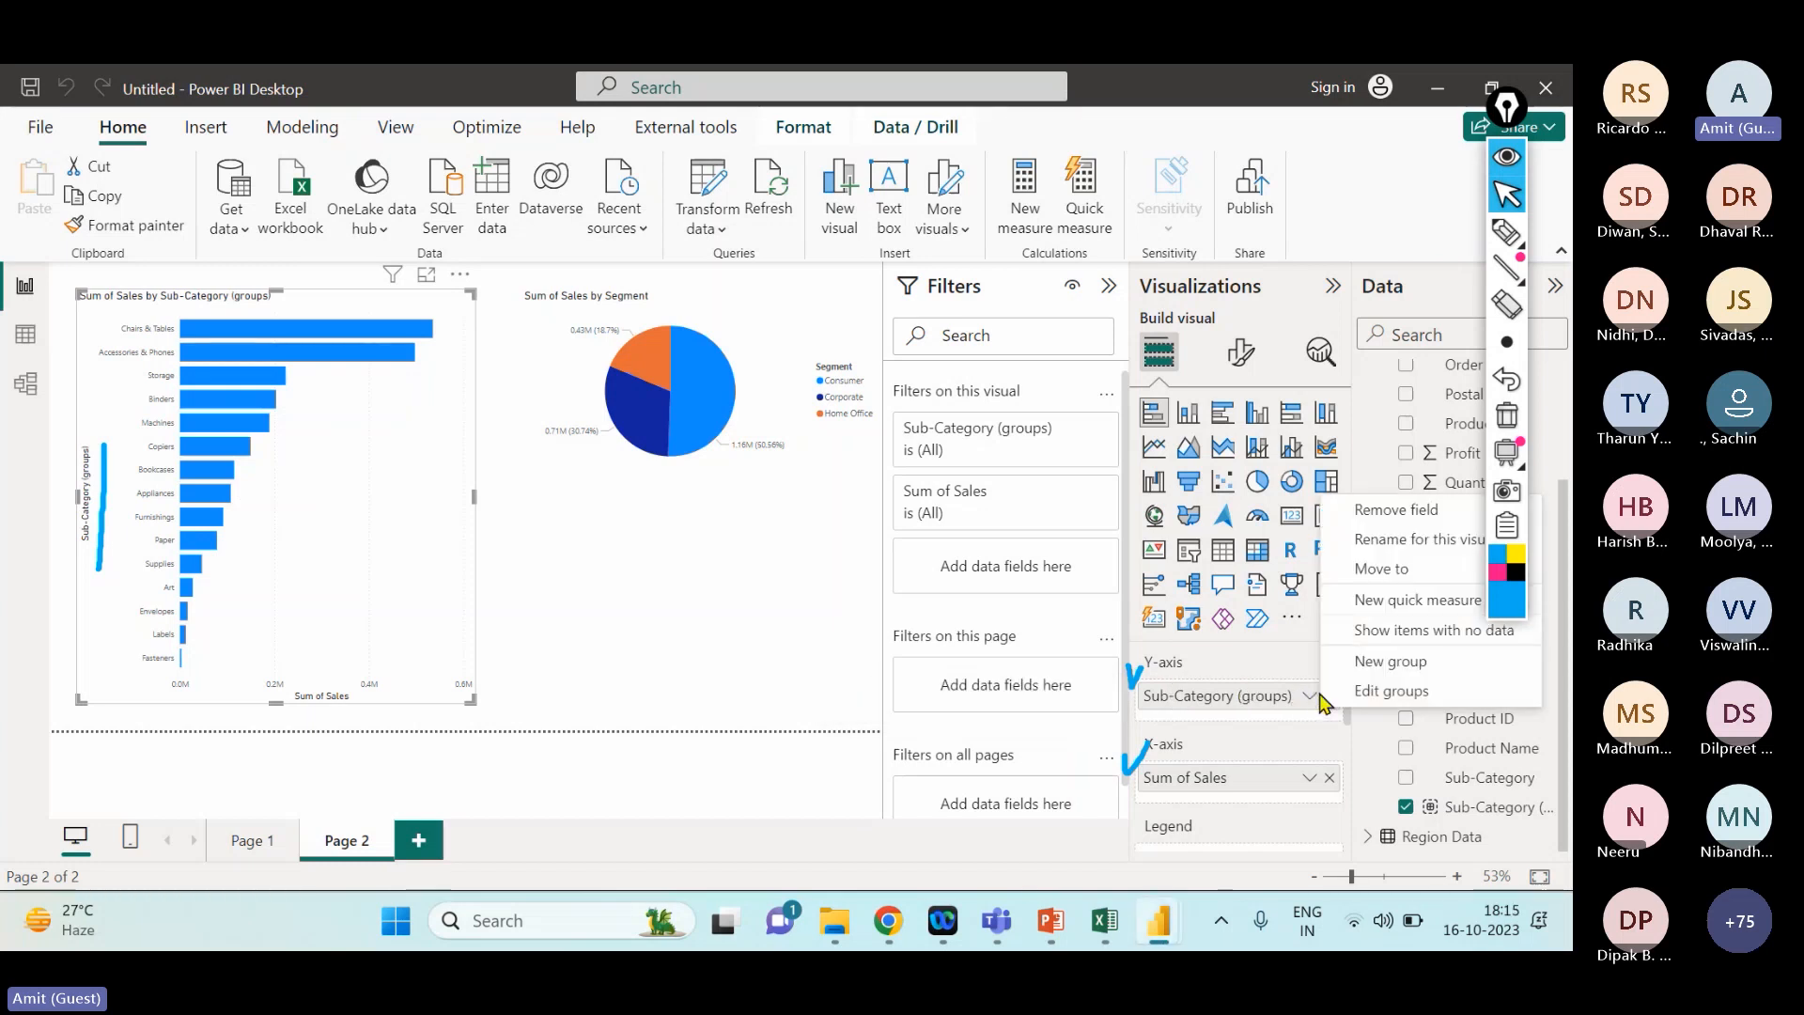
click(1404, 540)
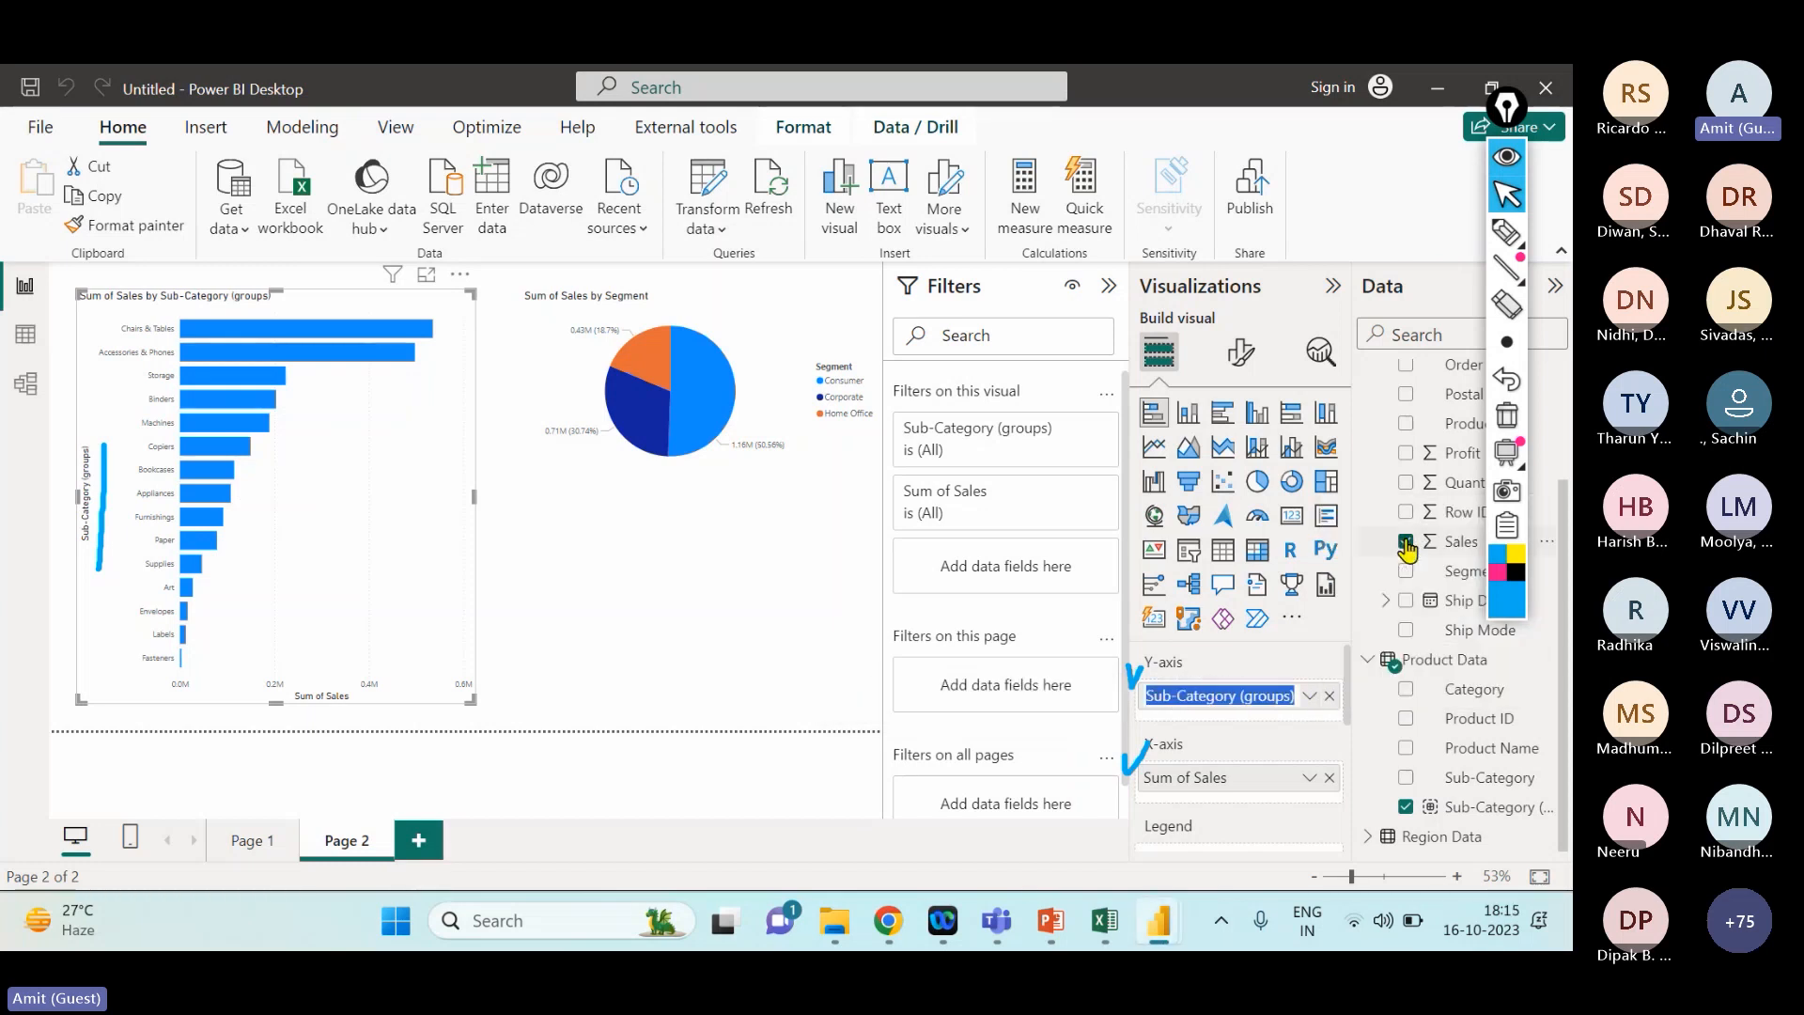
text(Sub)
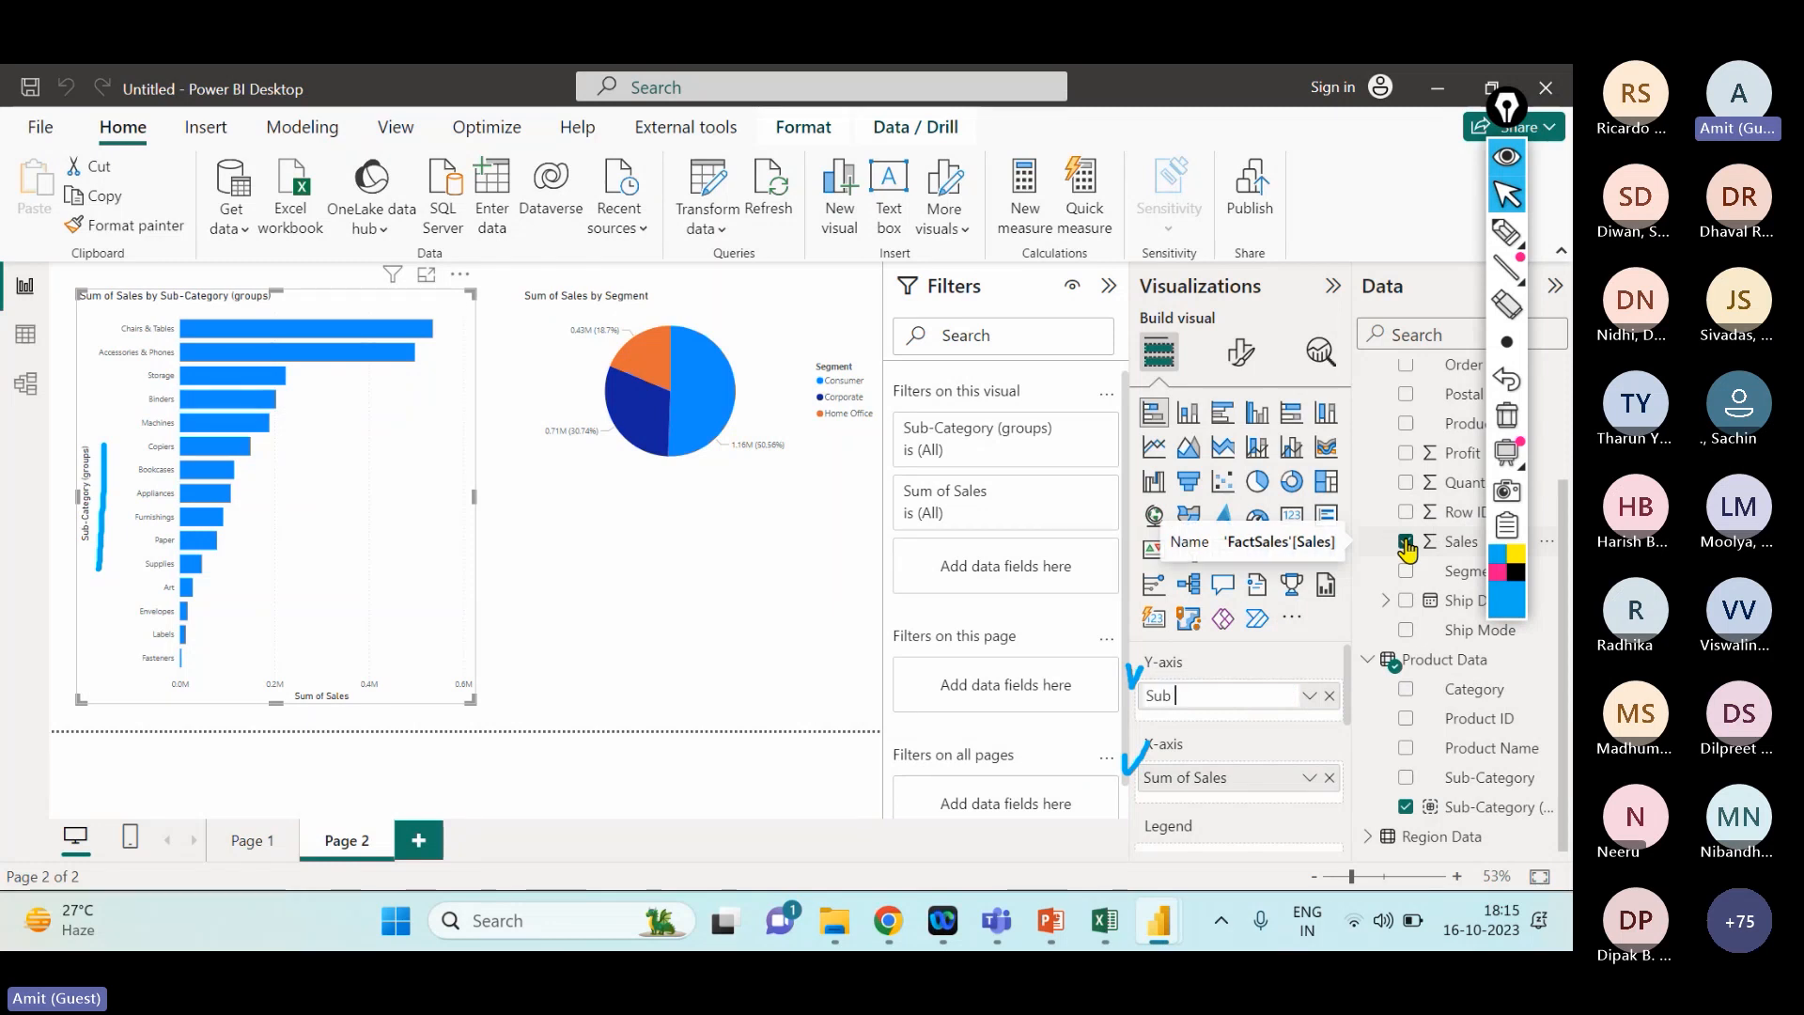
text( Category)
key(Return)
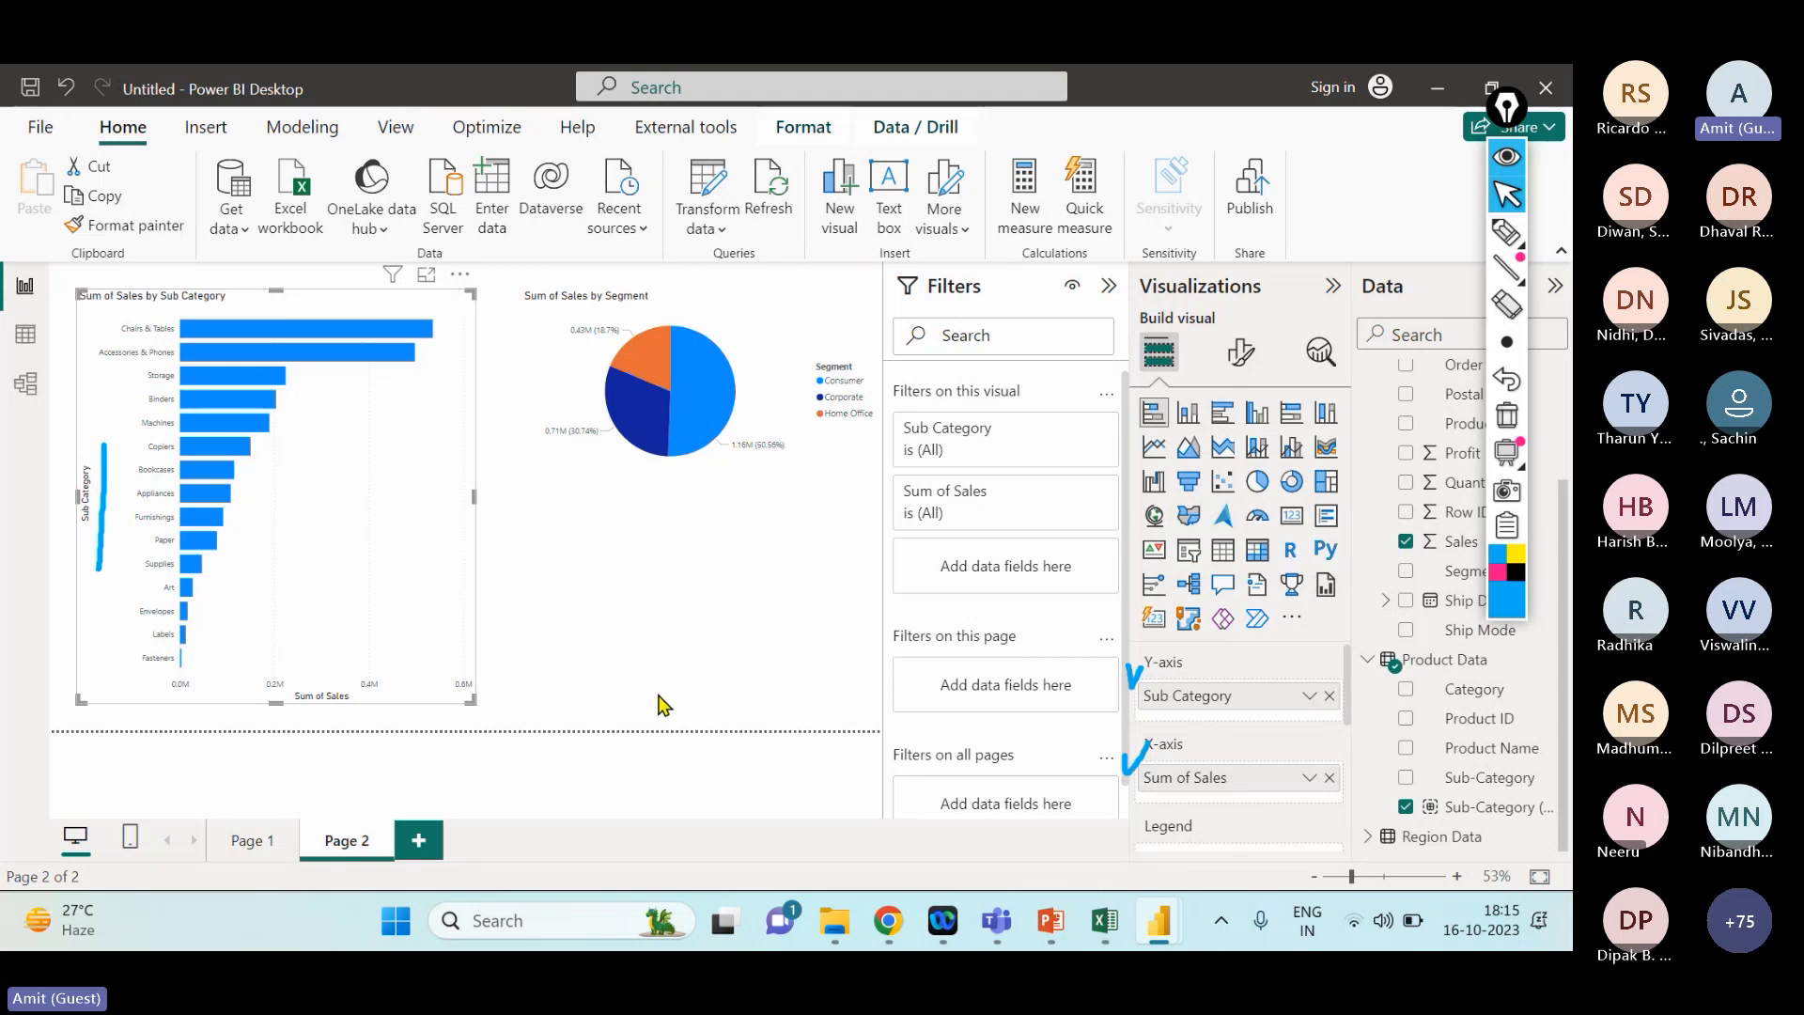
click(596, 612)
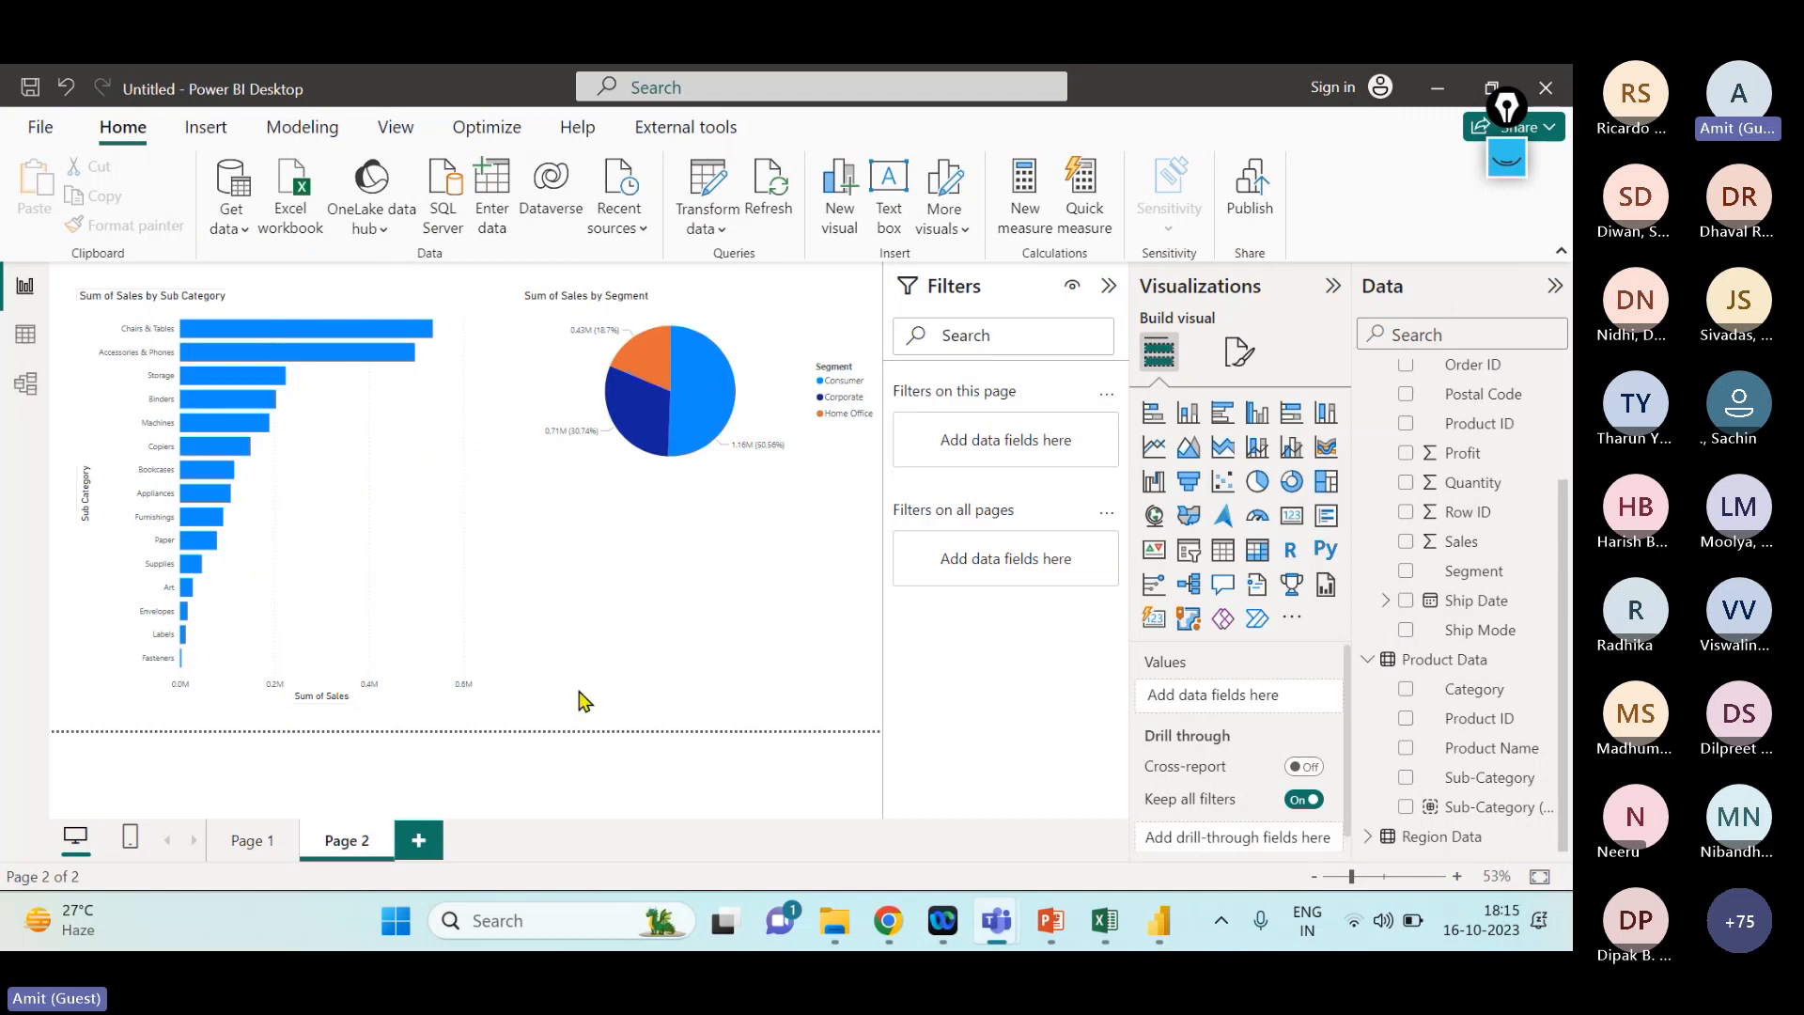
- Add a line chart below the pie chart with Order Date on the X-axis and Sales on the Y-axis
click(424, 651)
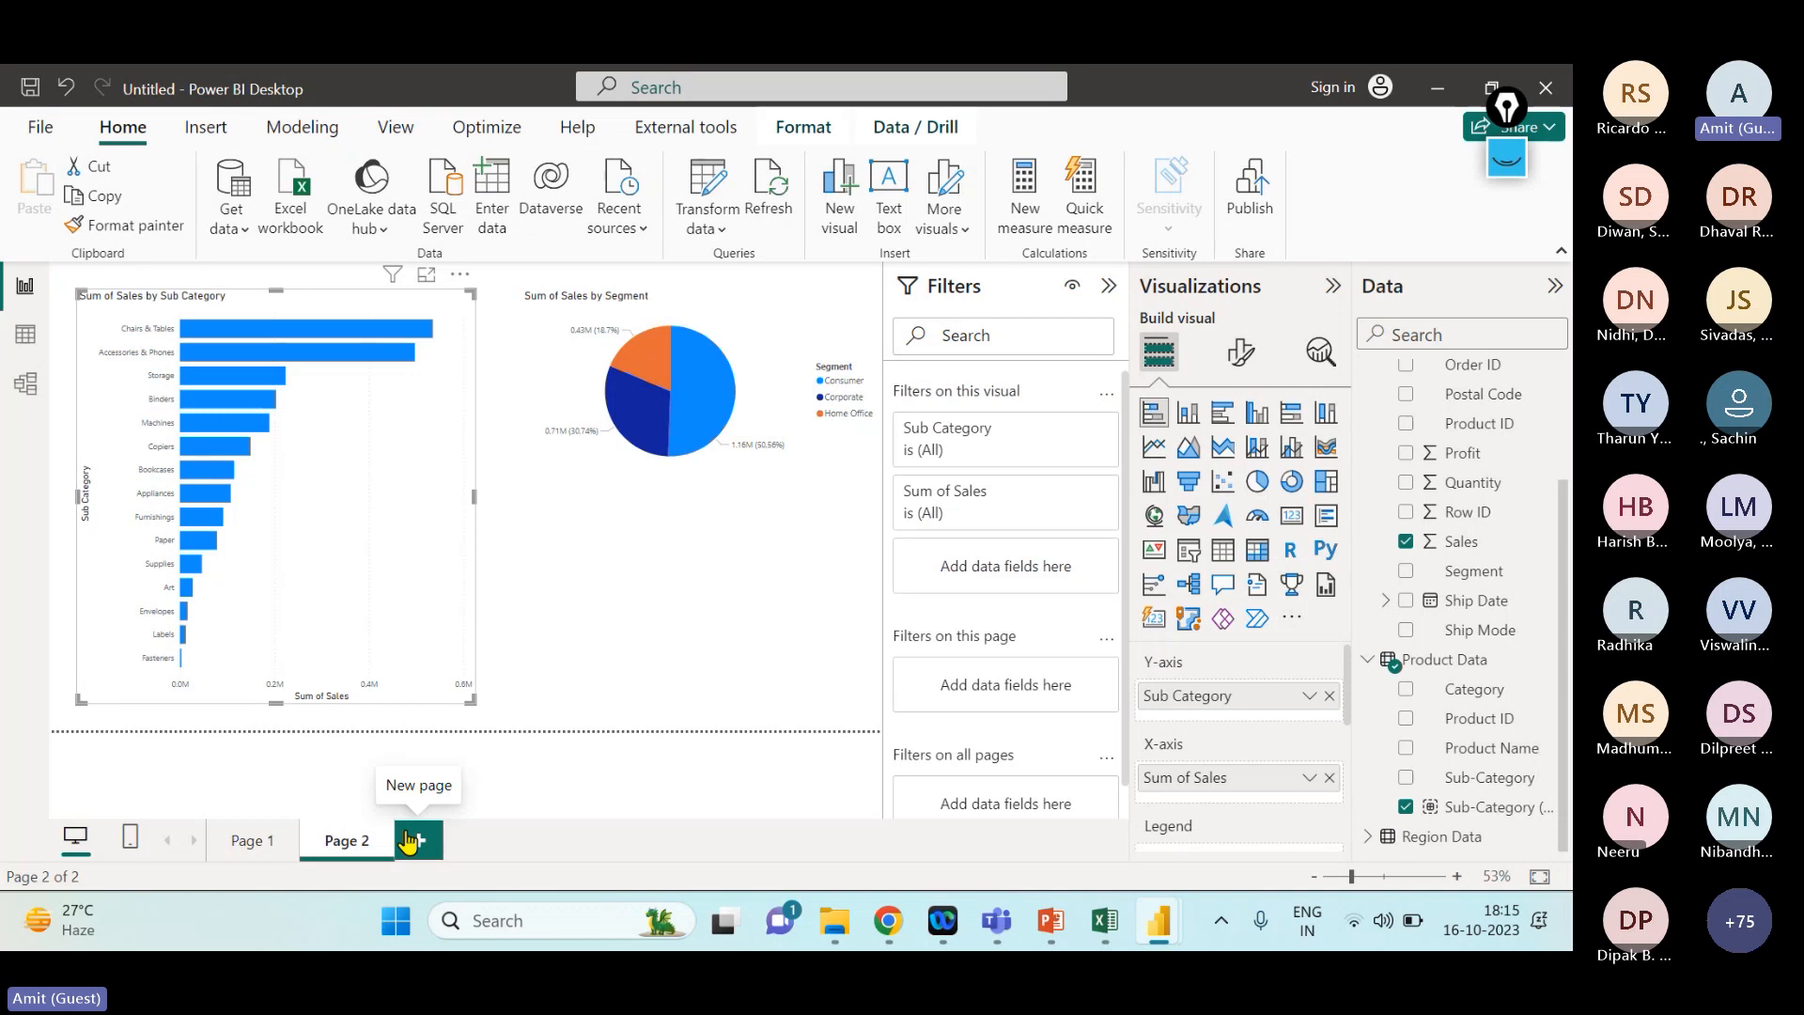
scroll(1428, 583, up, 3)
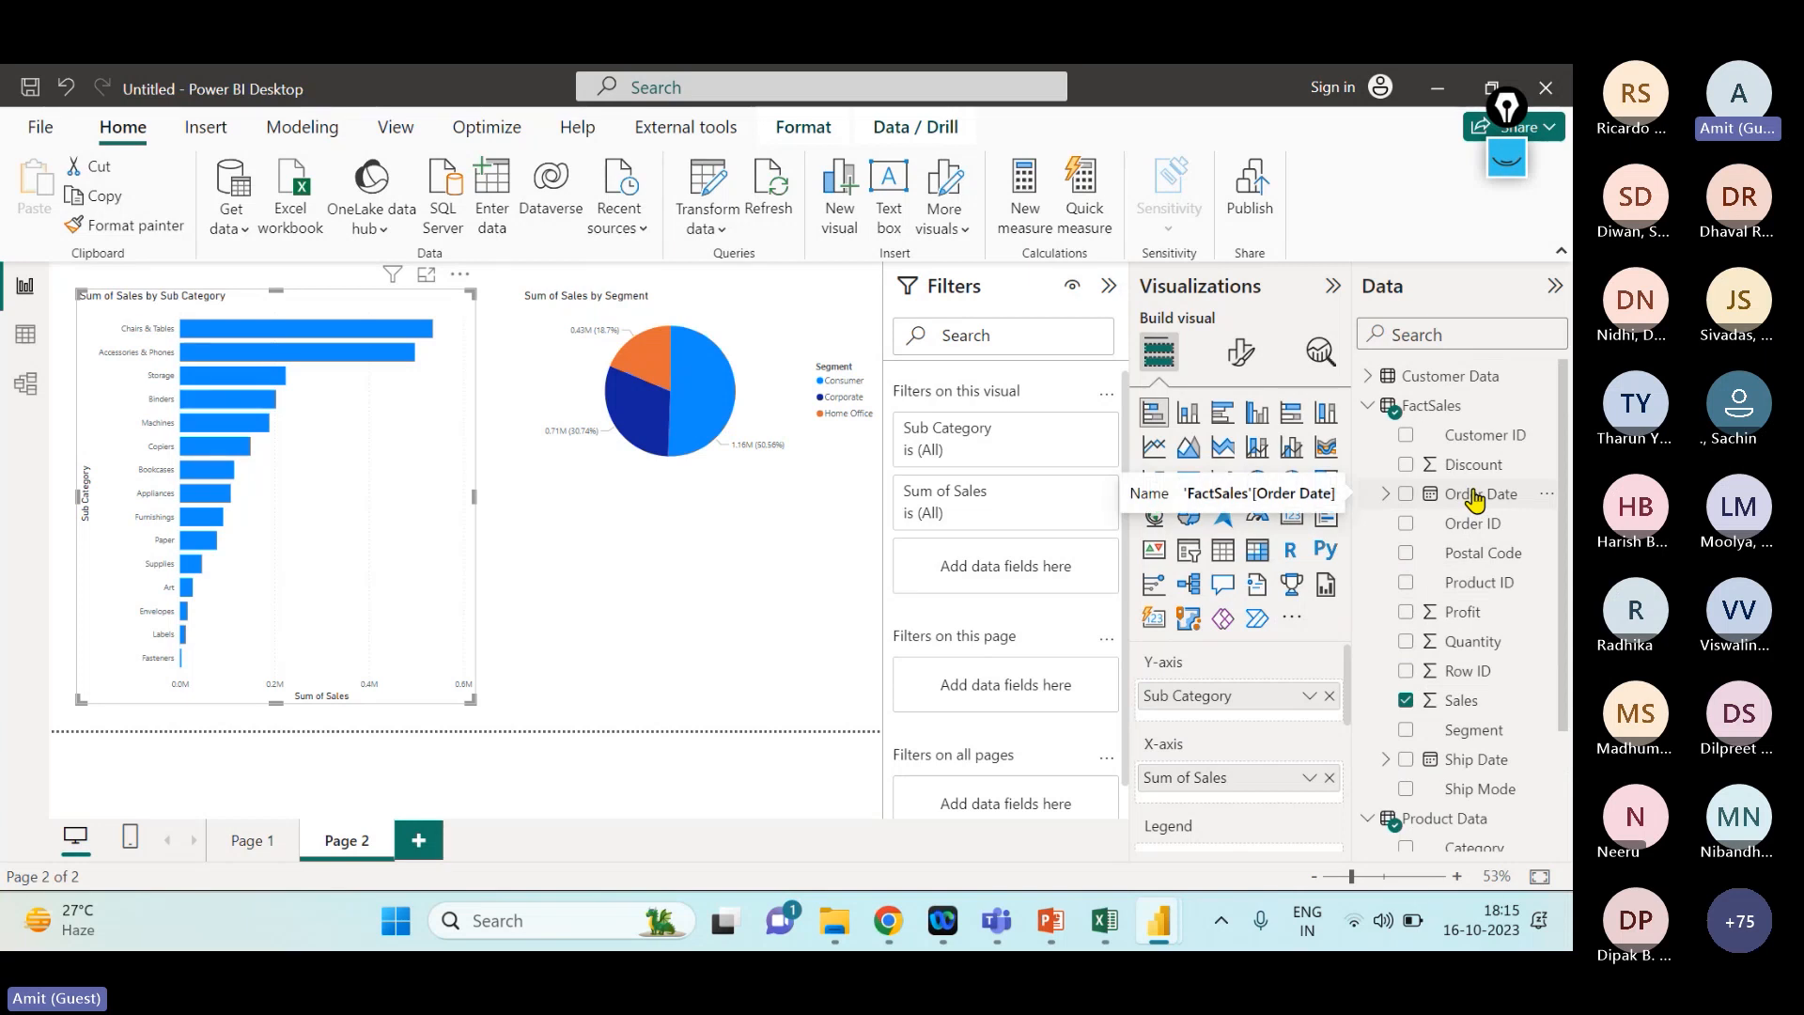
click(749, 616)
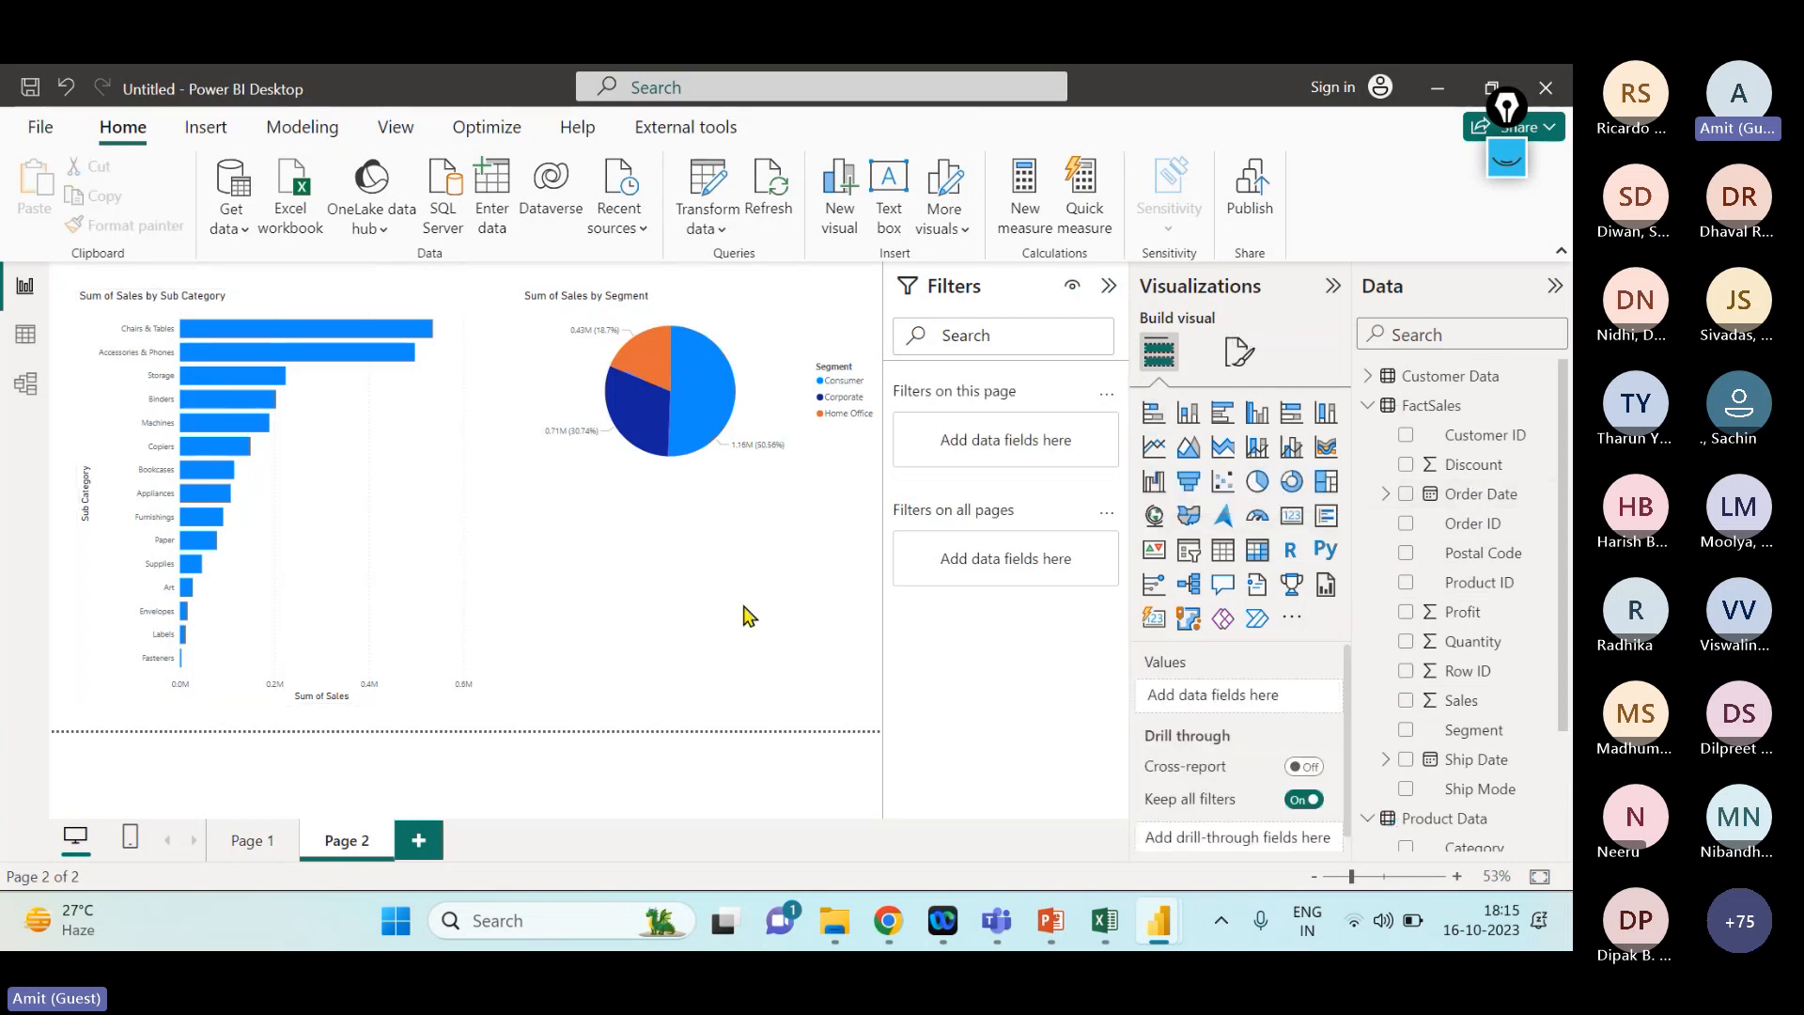
click(1153, 449)
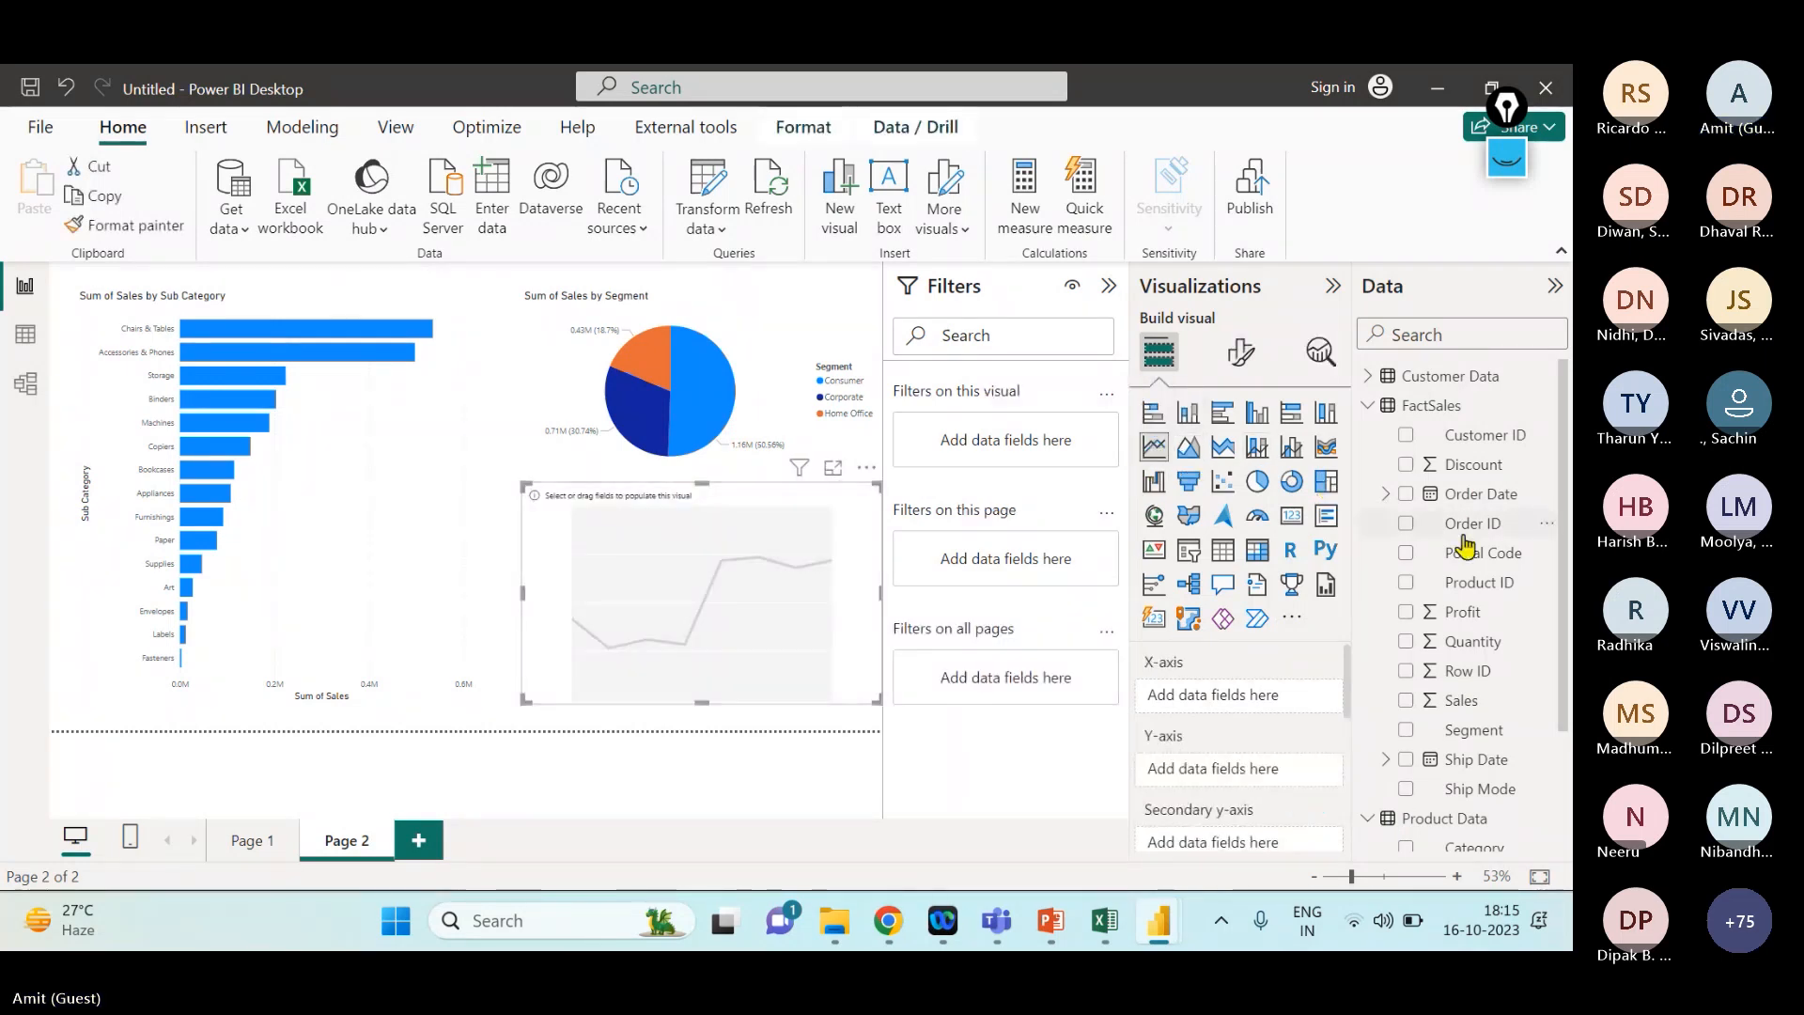
scroll(1482, 552, down, 1)
scroll(1466, 545, up, 1)
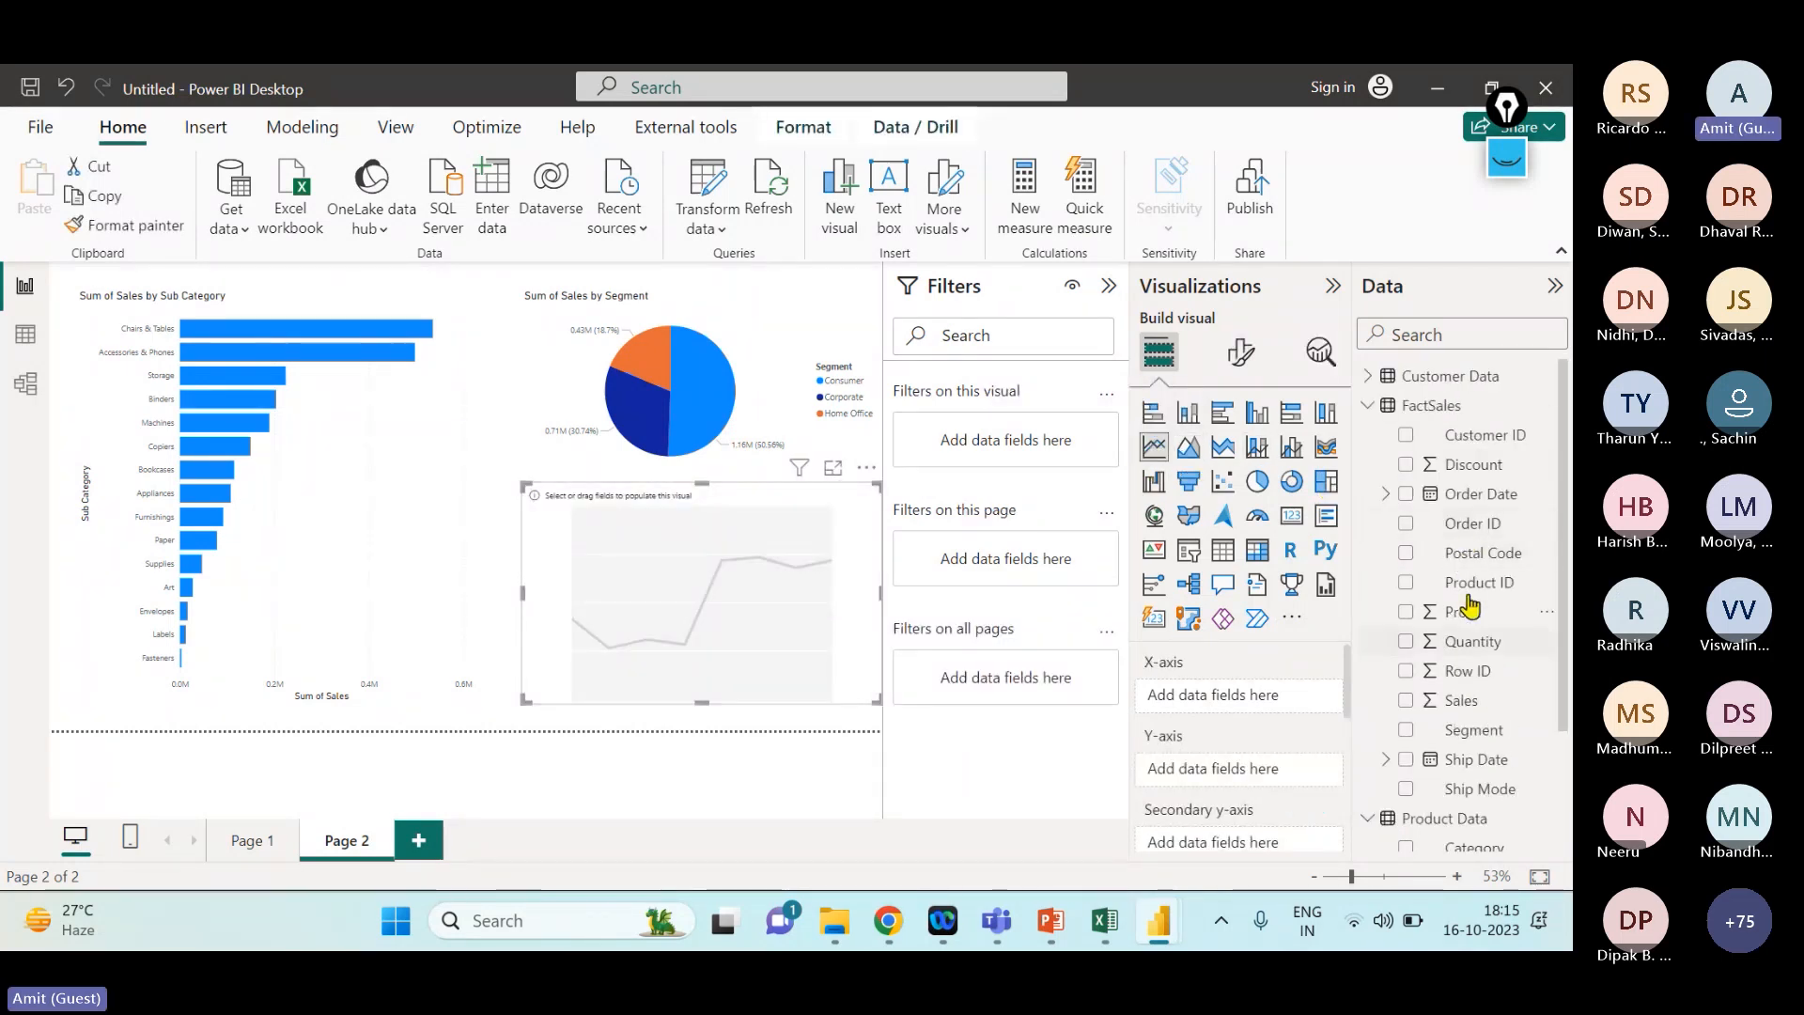
drag(1464, 510, 1296, 712)
scroll(1471, 747, down, 2)
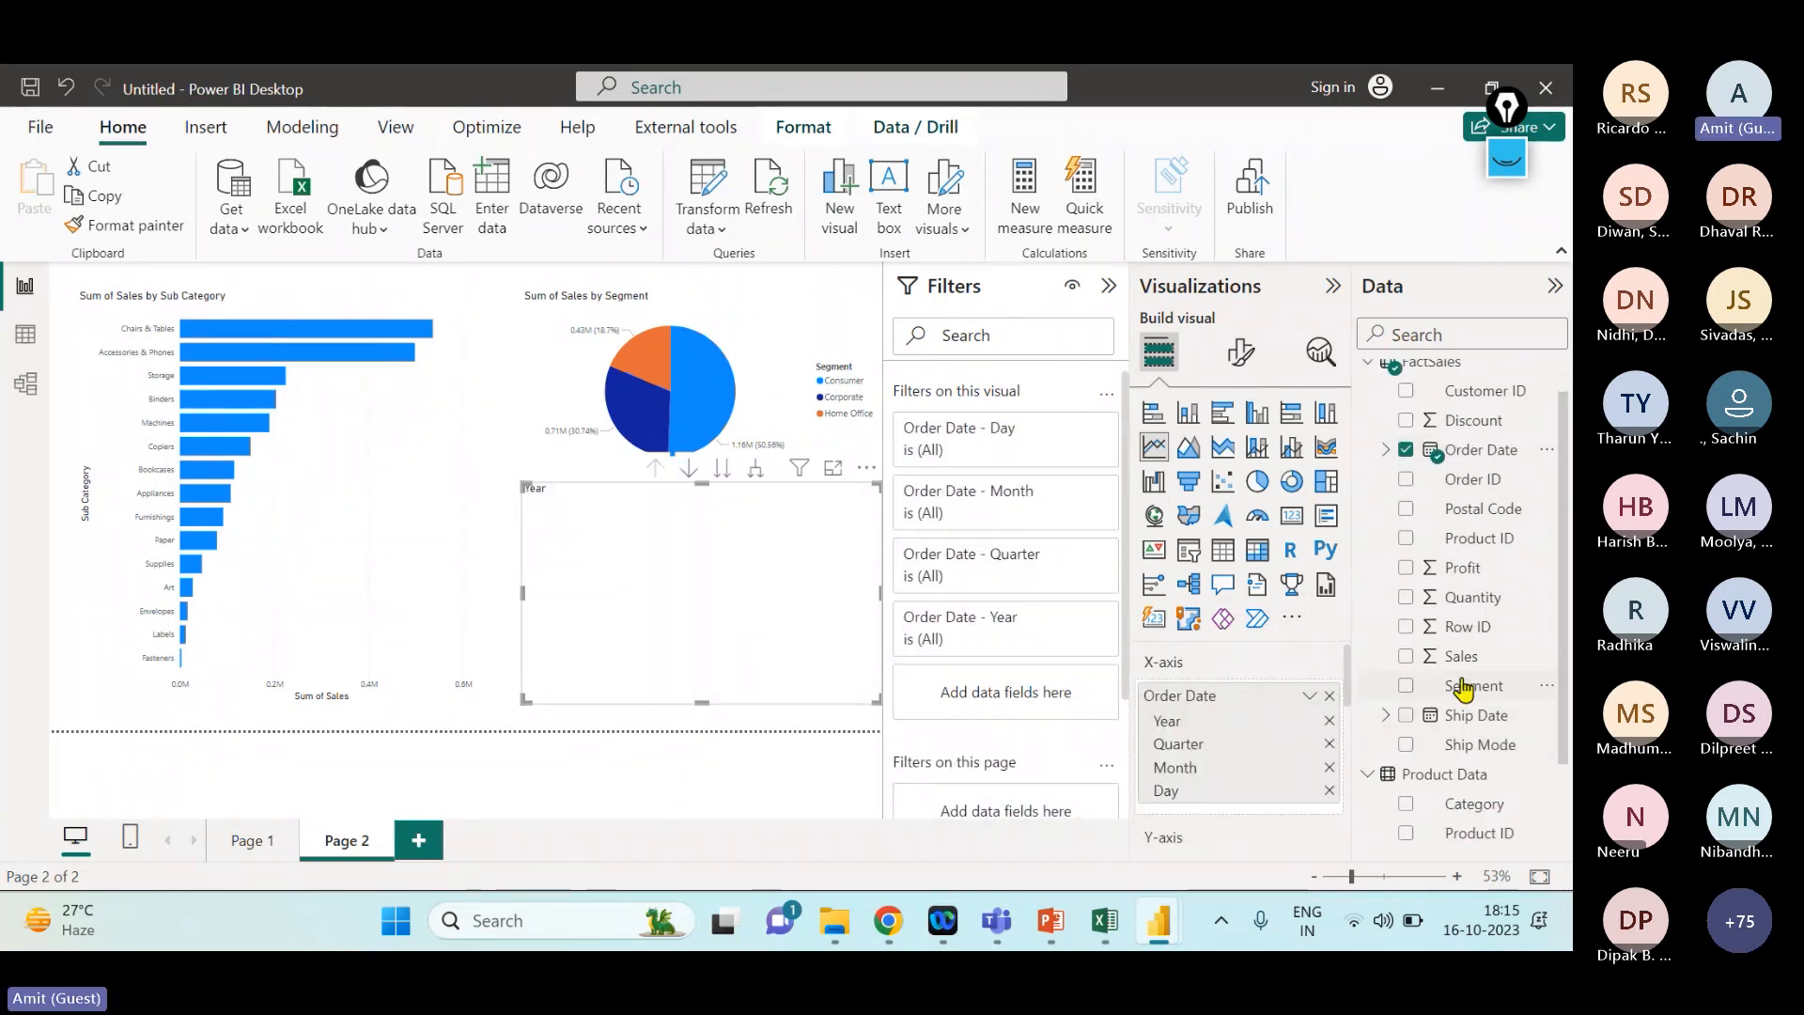
scroll(1281, 742, down, 1)
drag(1462, 656, 1267, 826)
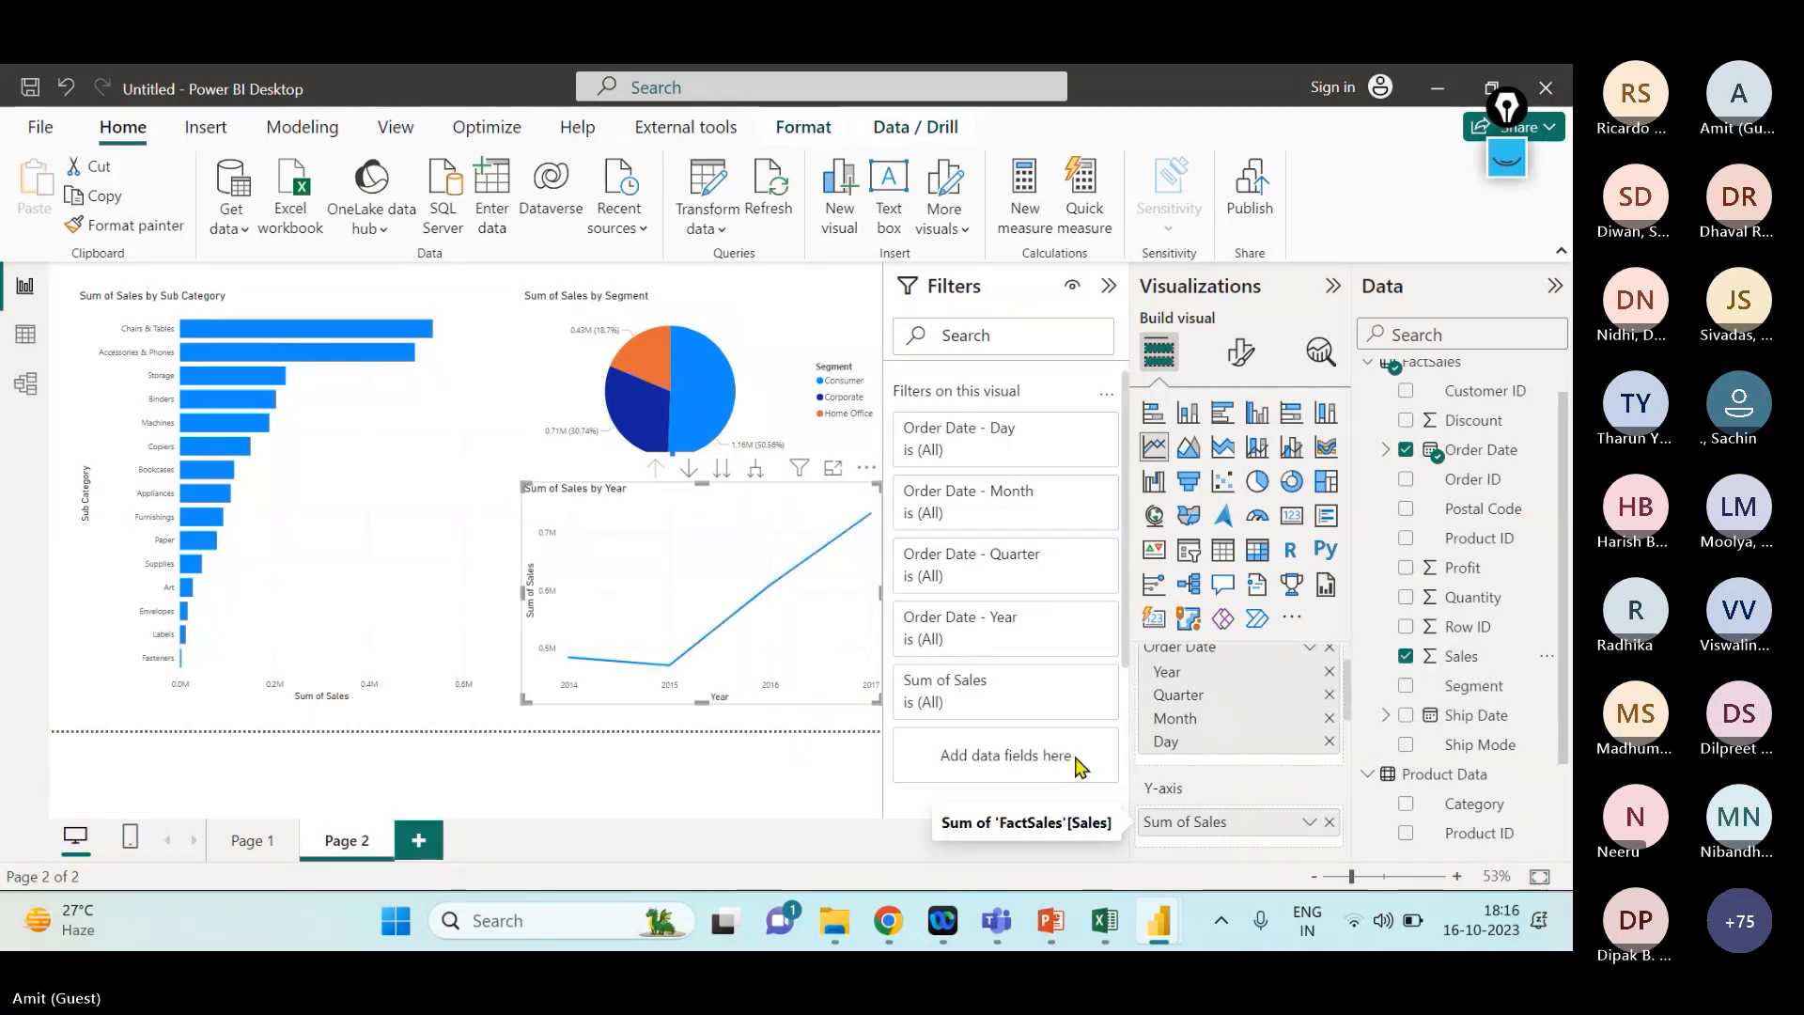
- Show the line chart in focus mode and circle its drill controls with the pen
mouse_move(652, 636)
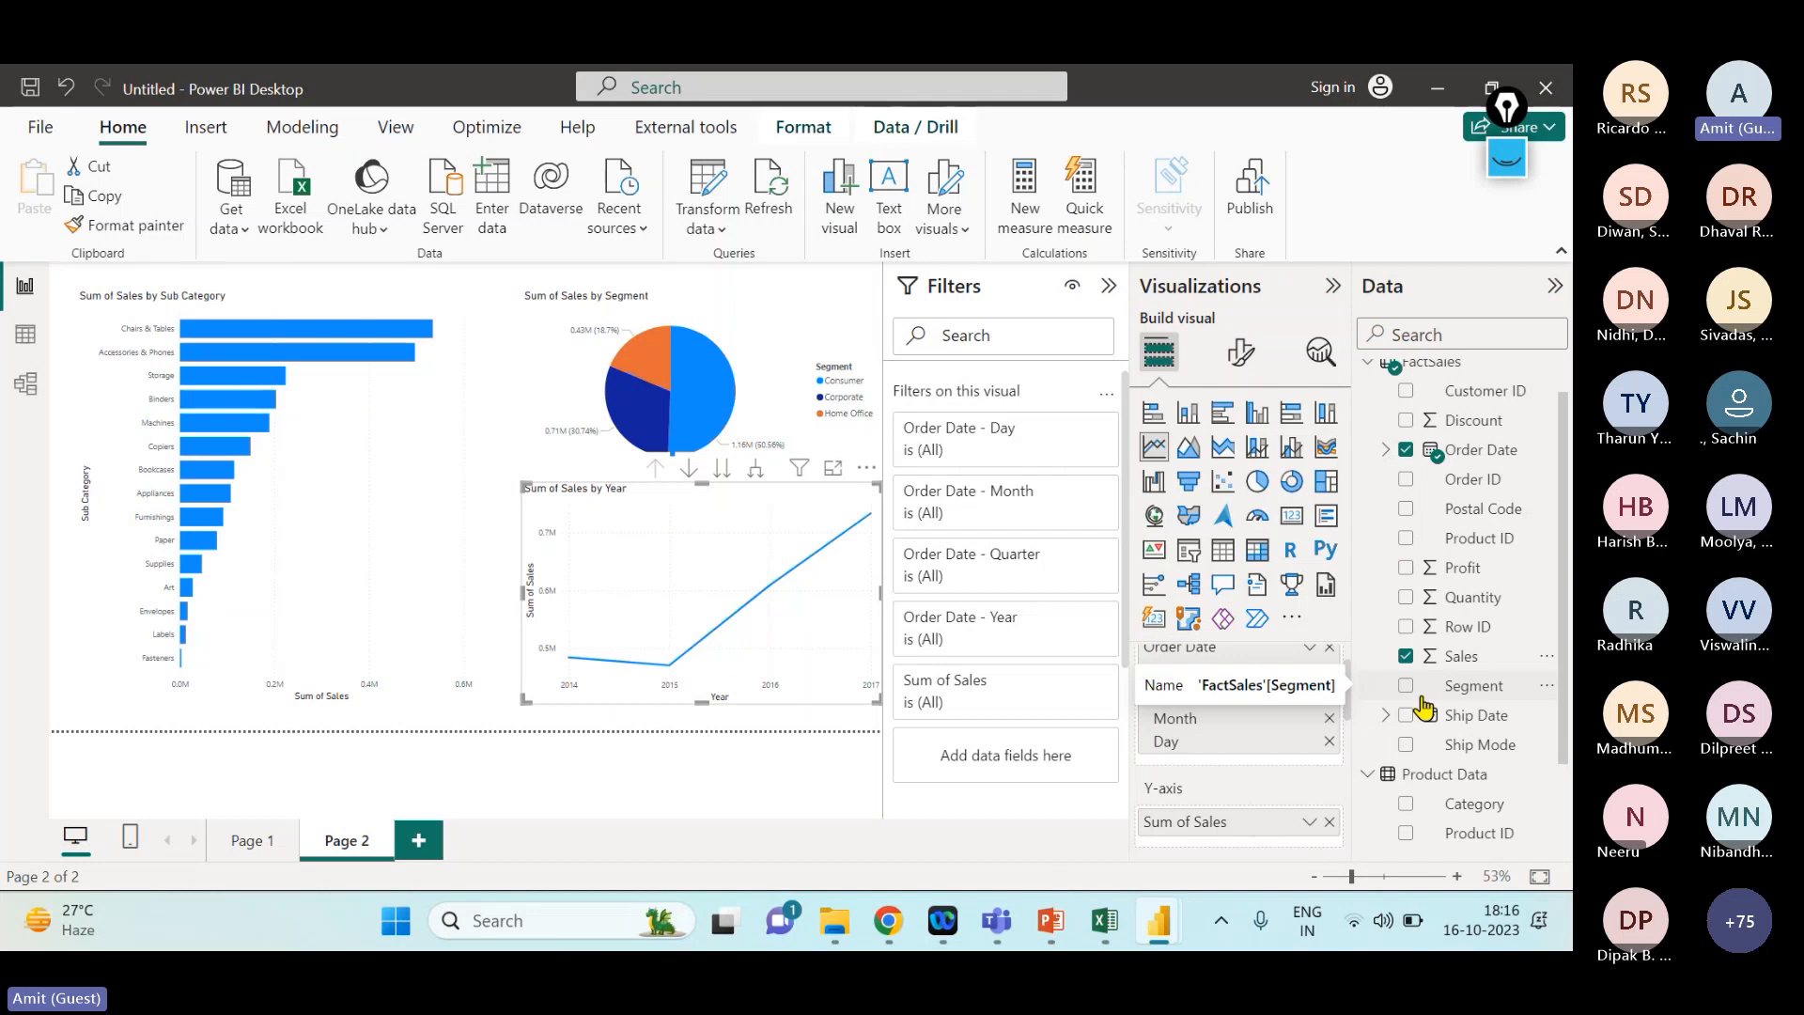
click(833, 468)
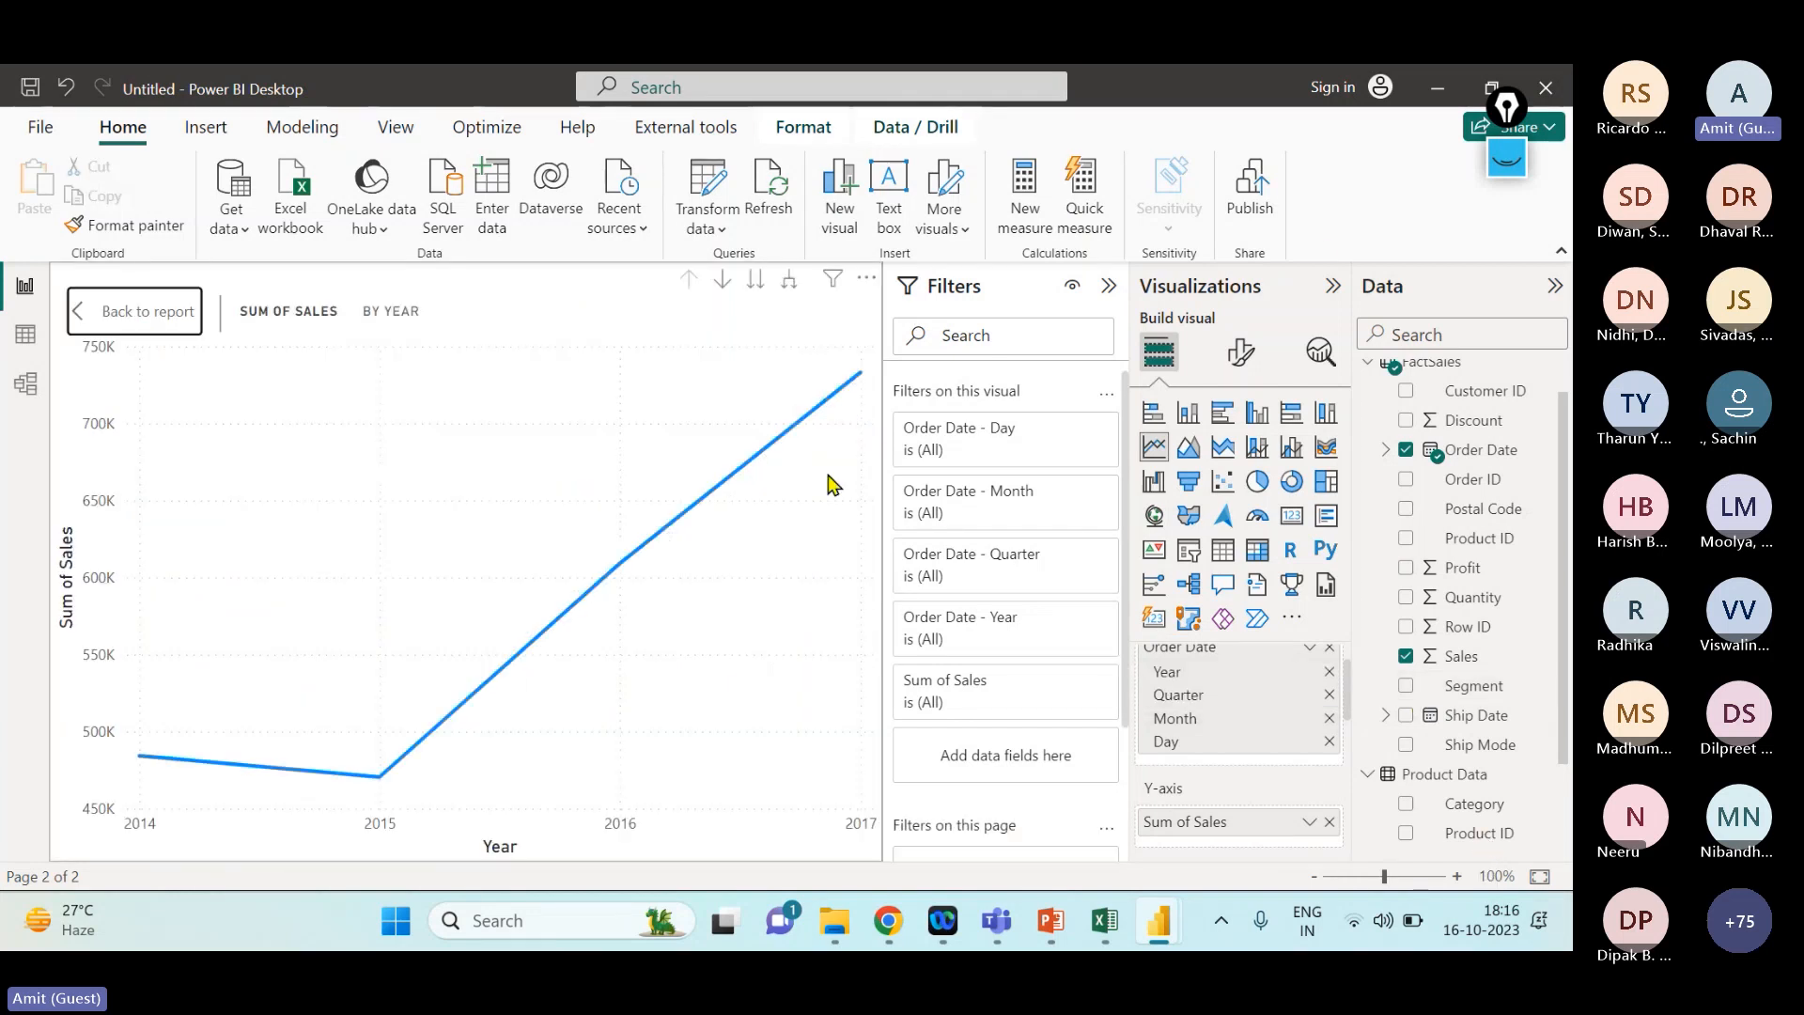
click(1503, 160)
click(1501, 162)
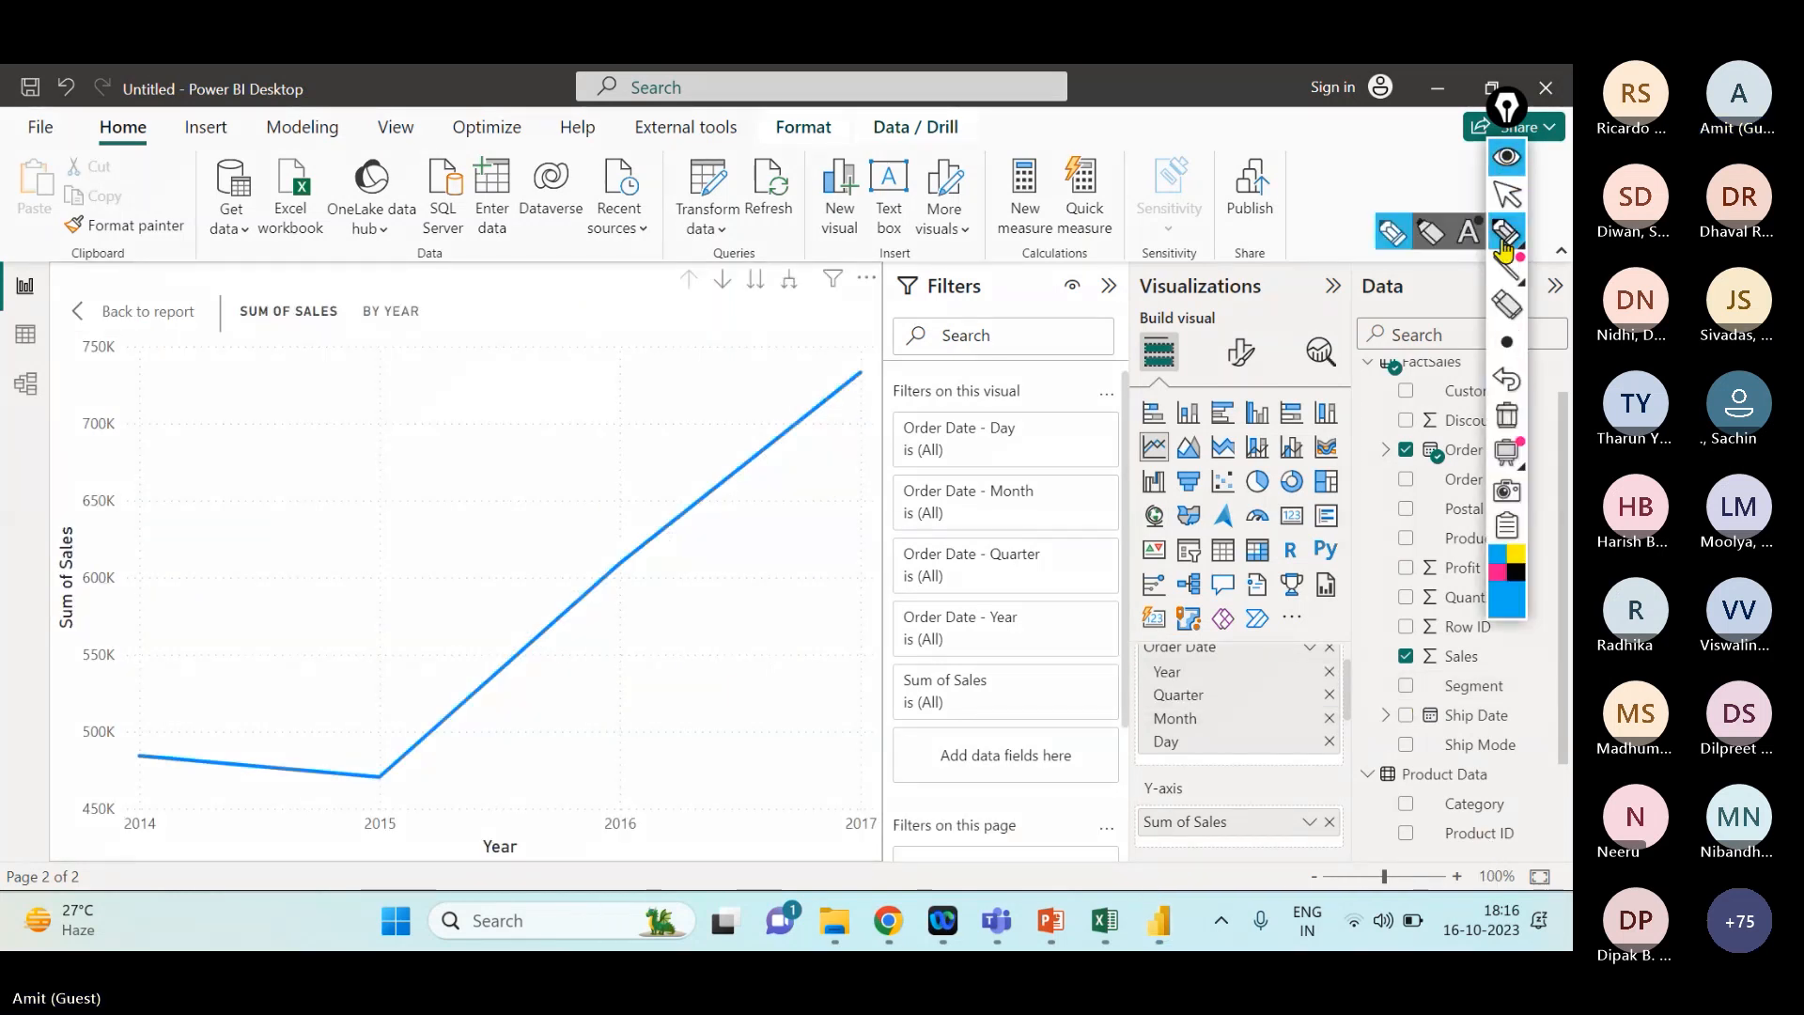
mouse_move(655, 282)
mouse_down()
mouse_move(804, 251)
mouse_move(679, 251)
mouse_move(663, 272)
mouse_up()
click(1506, 194)
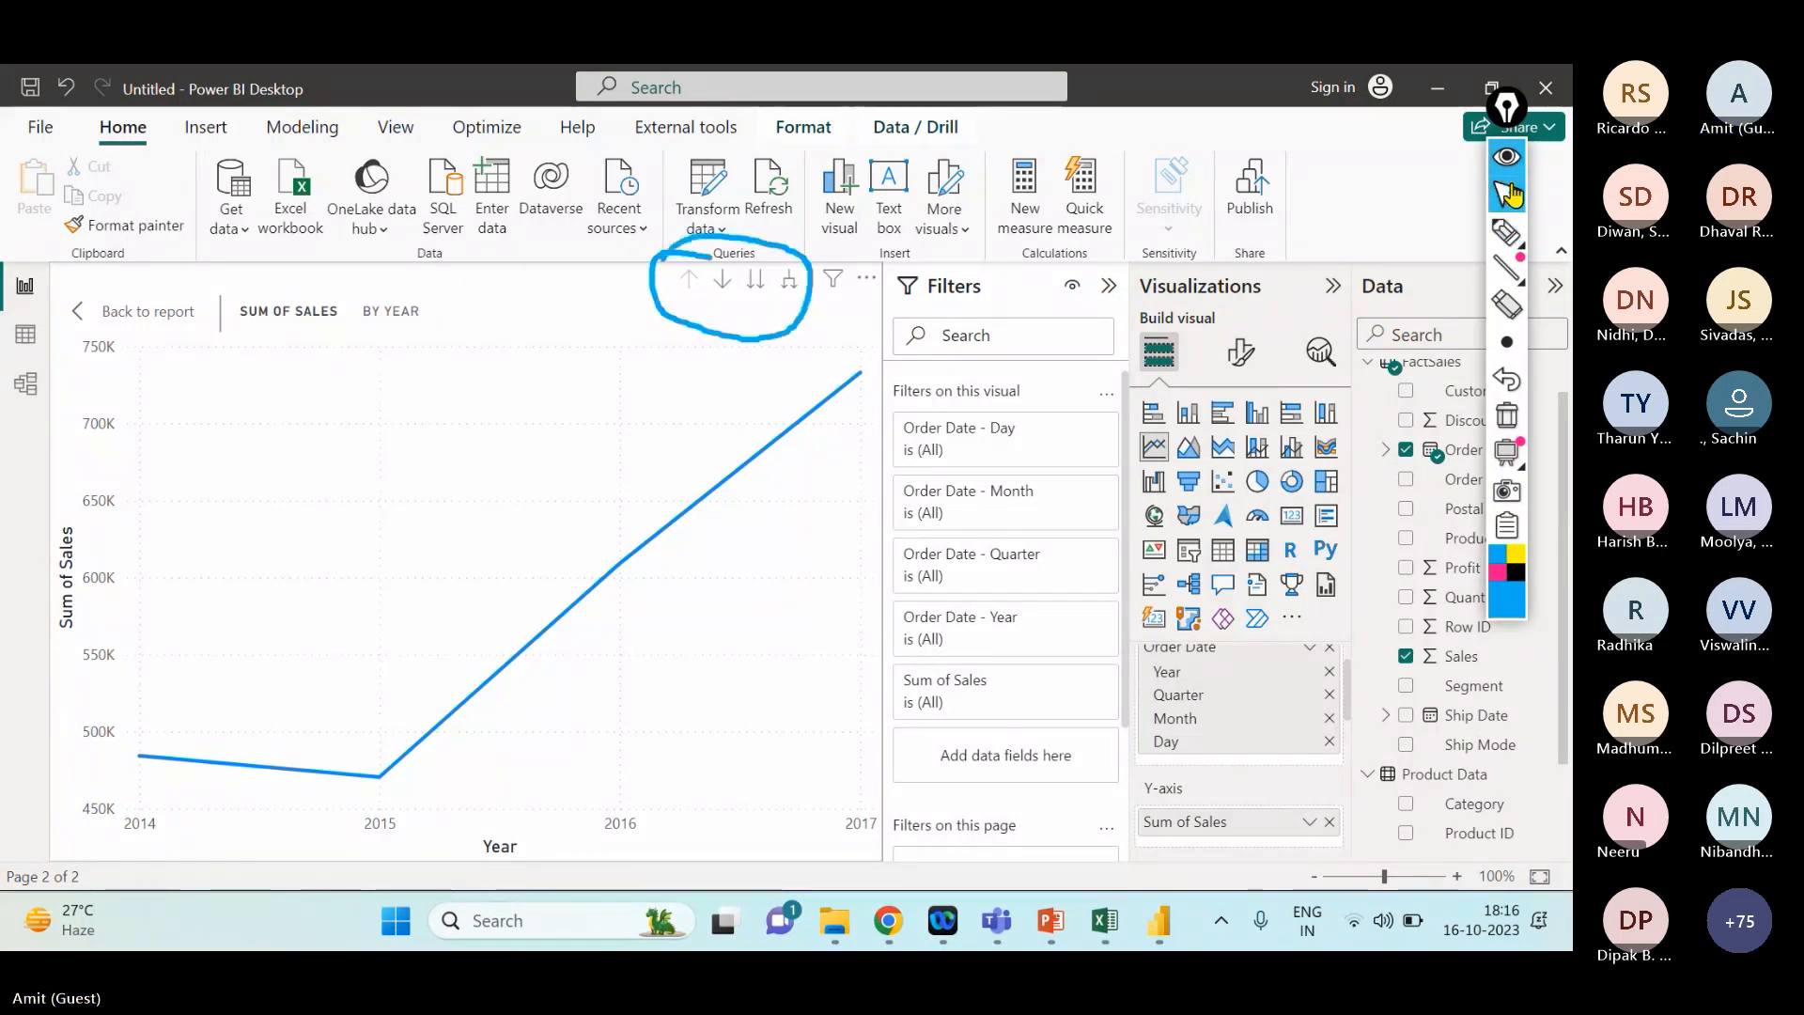
- Expand the line chart's date hierarchy through quarter, month and day, and drill back up to the year level
click(787, 282)
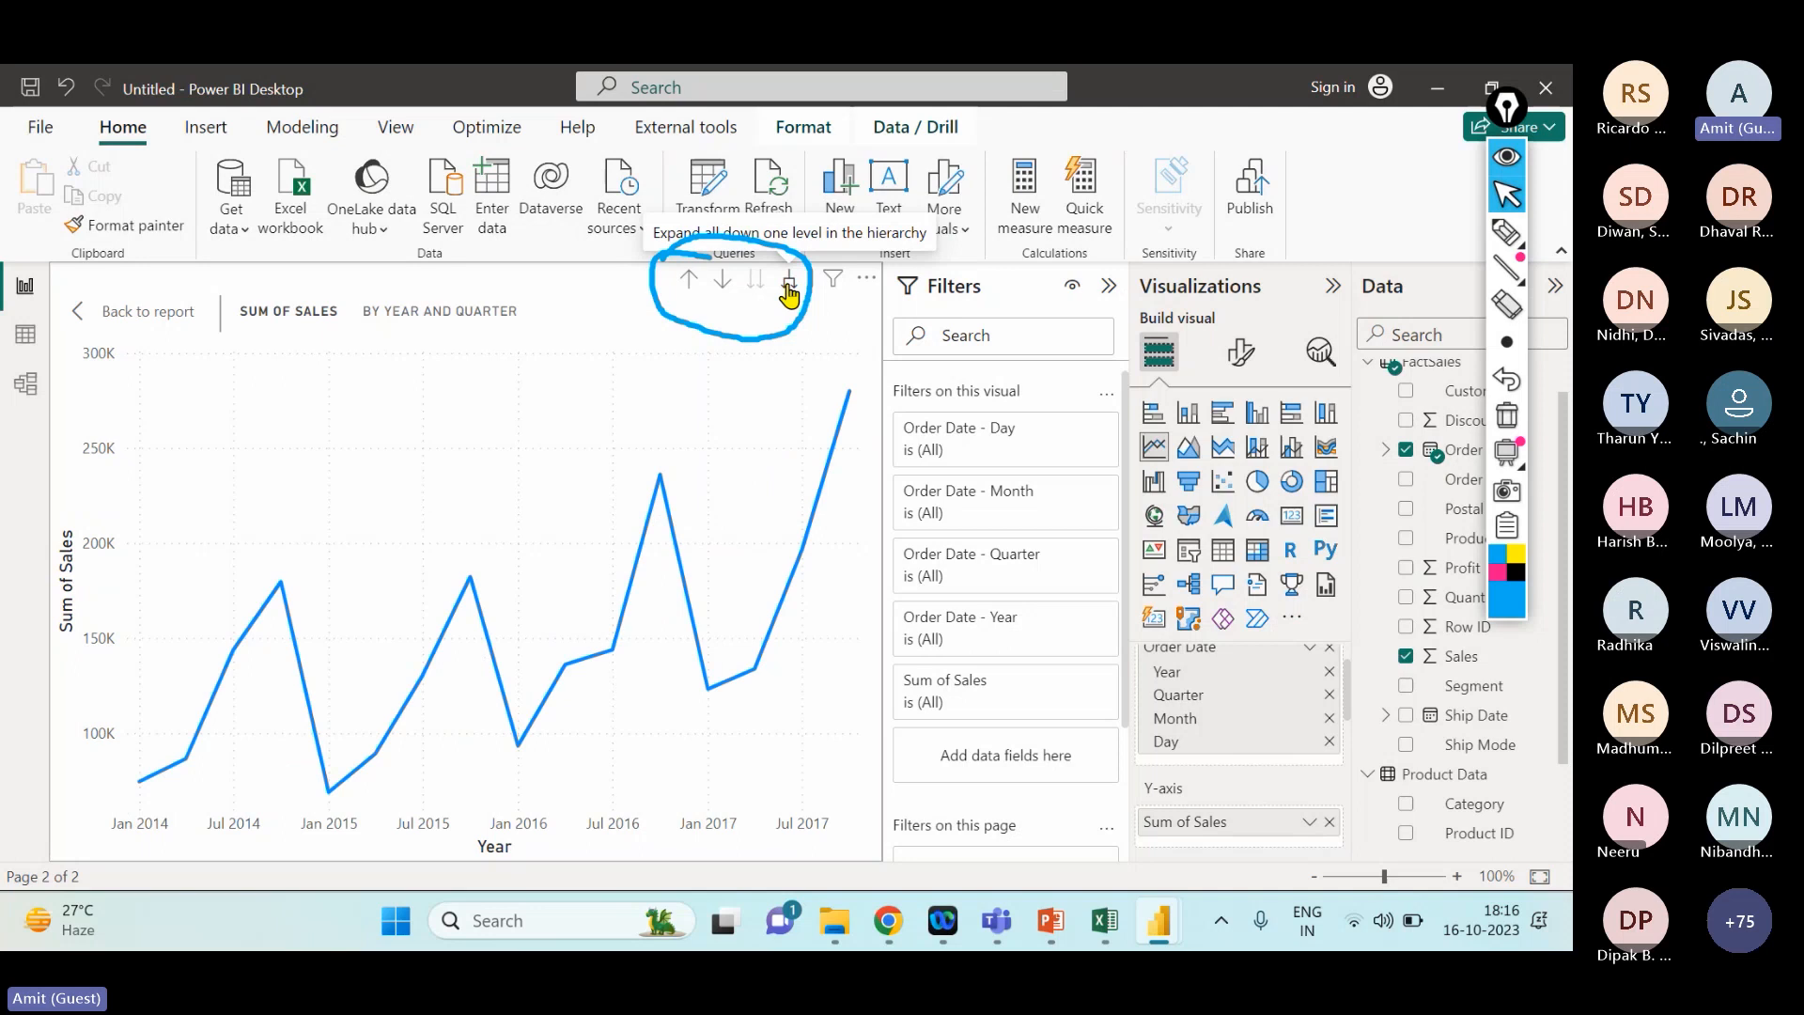
click(789, 283)
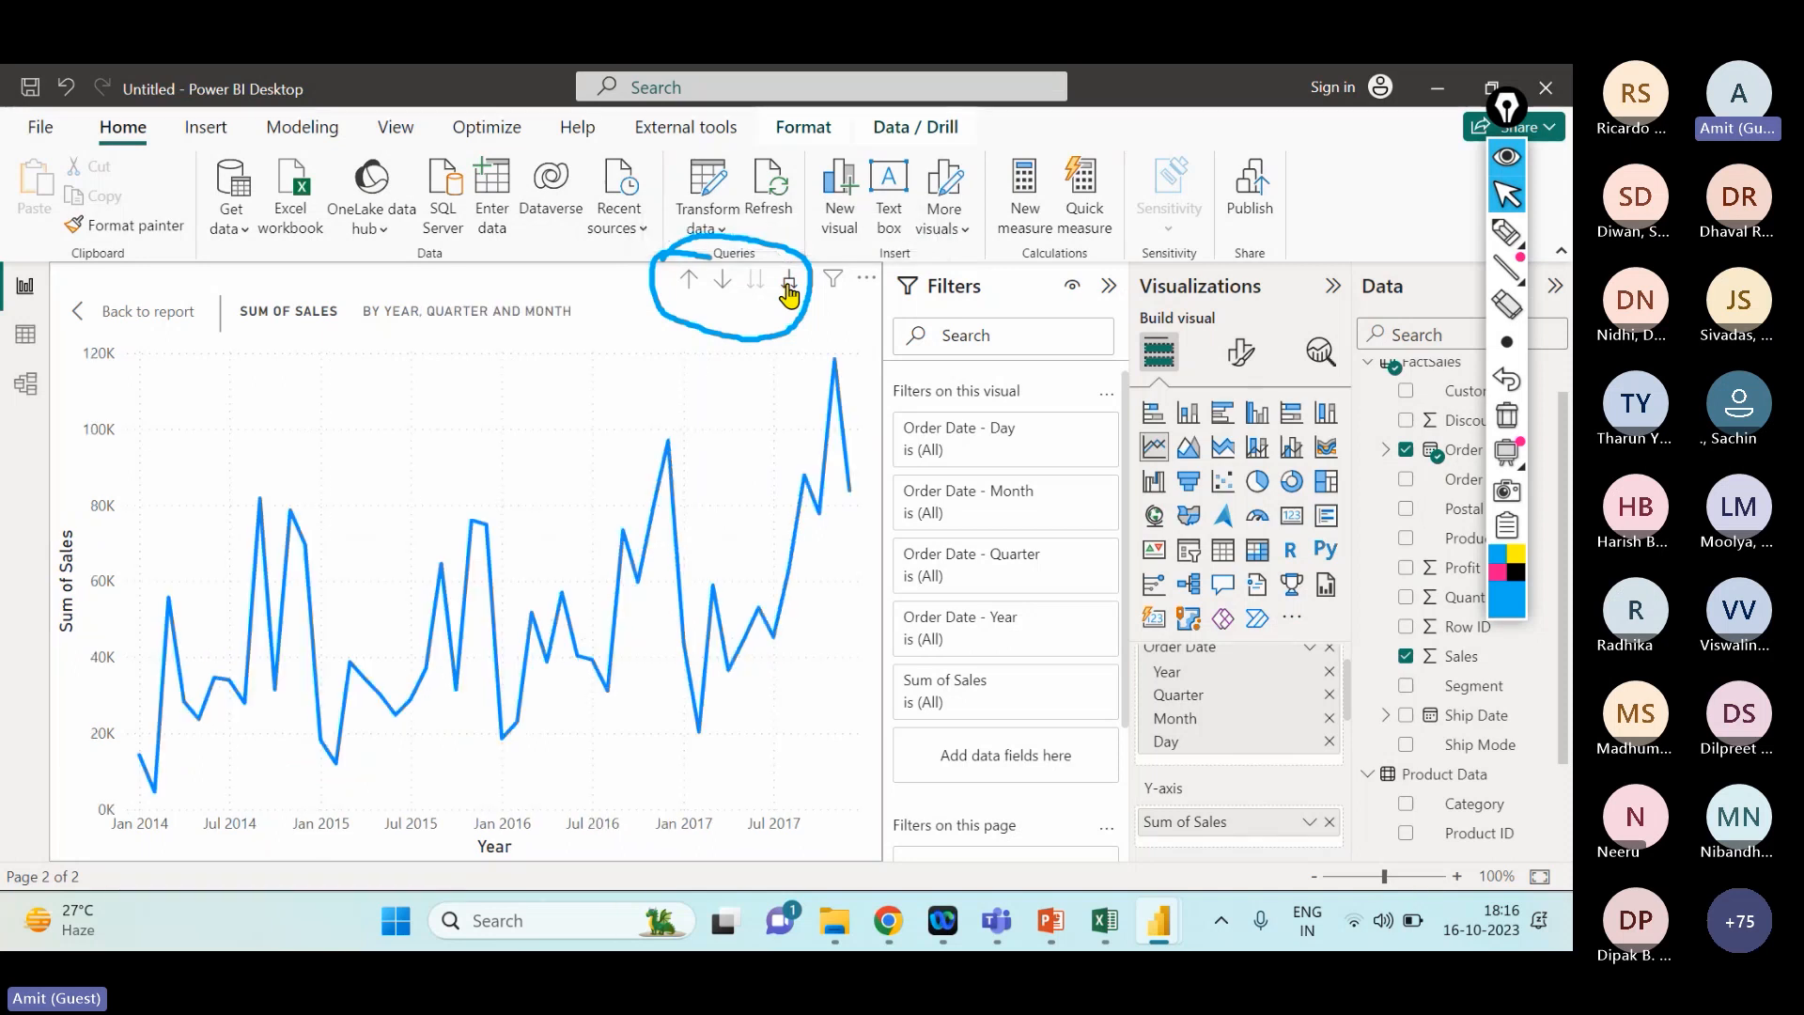
click(788, 284)
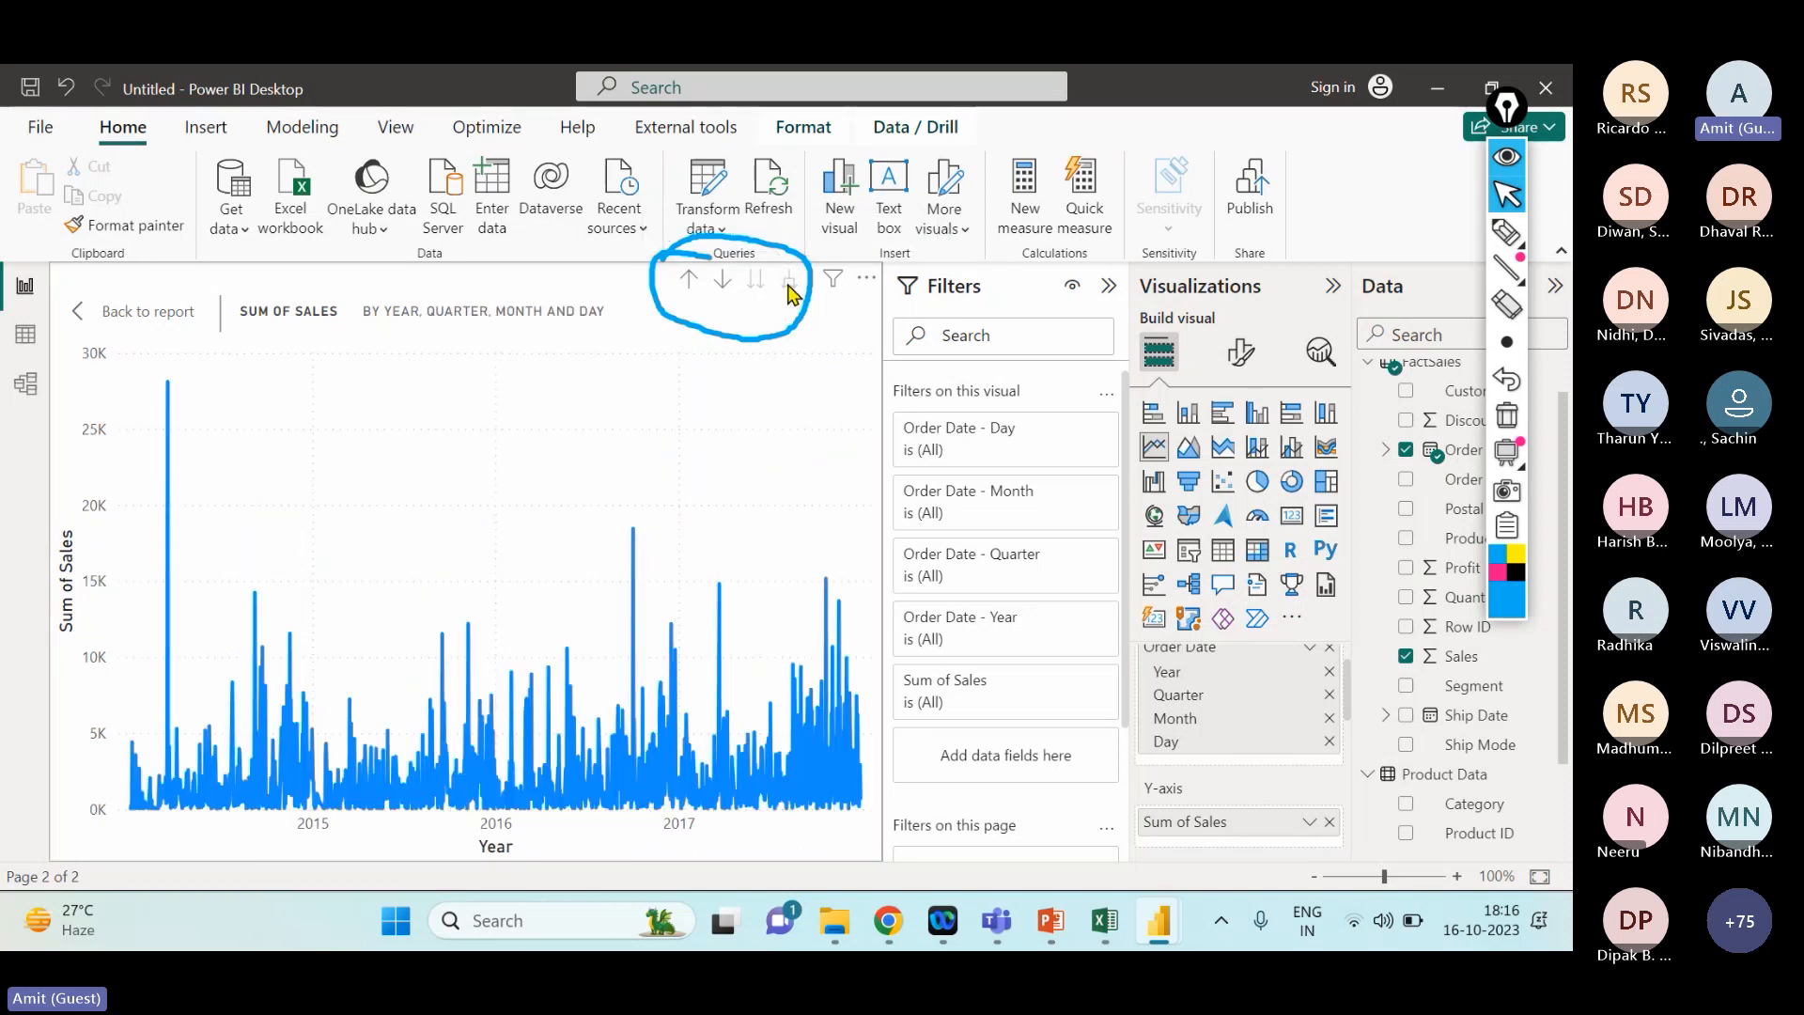
click(687, 282)
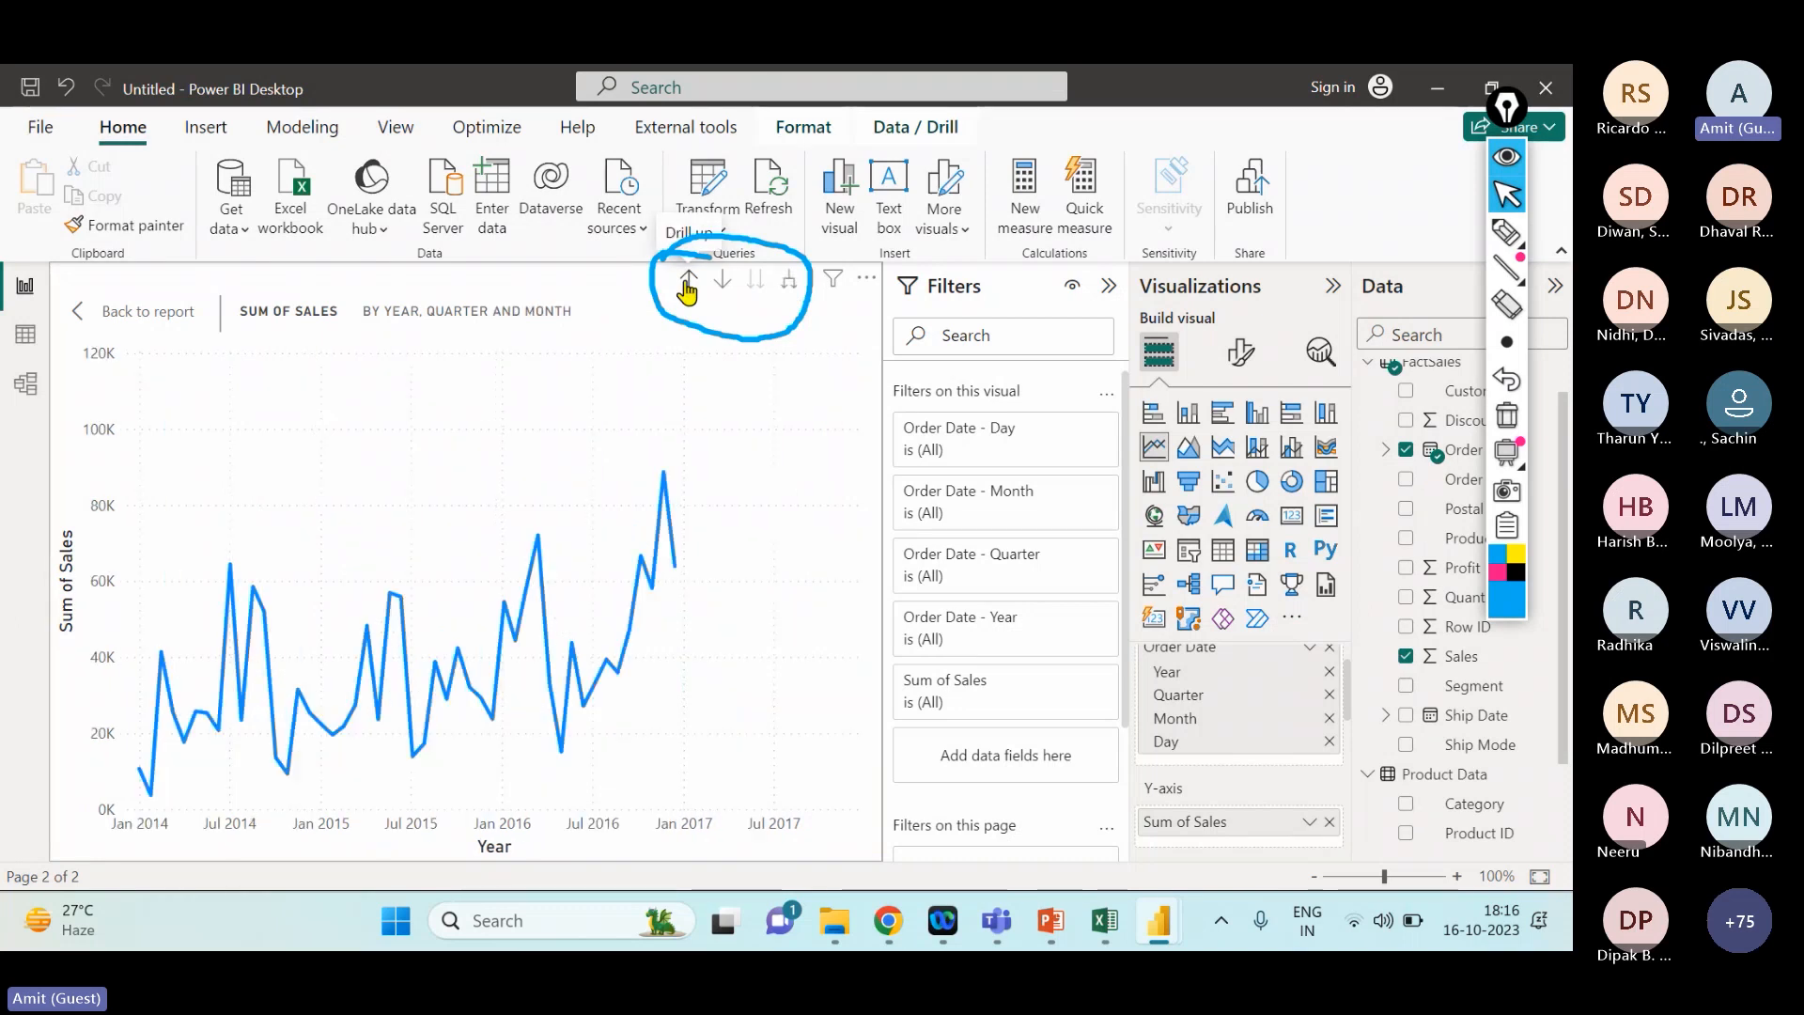
click(688, 282)
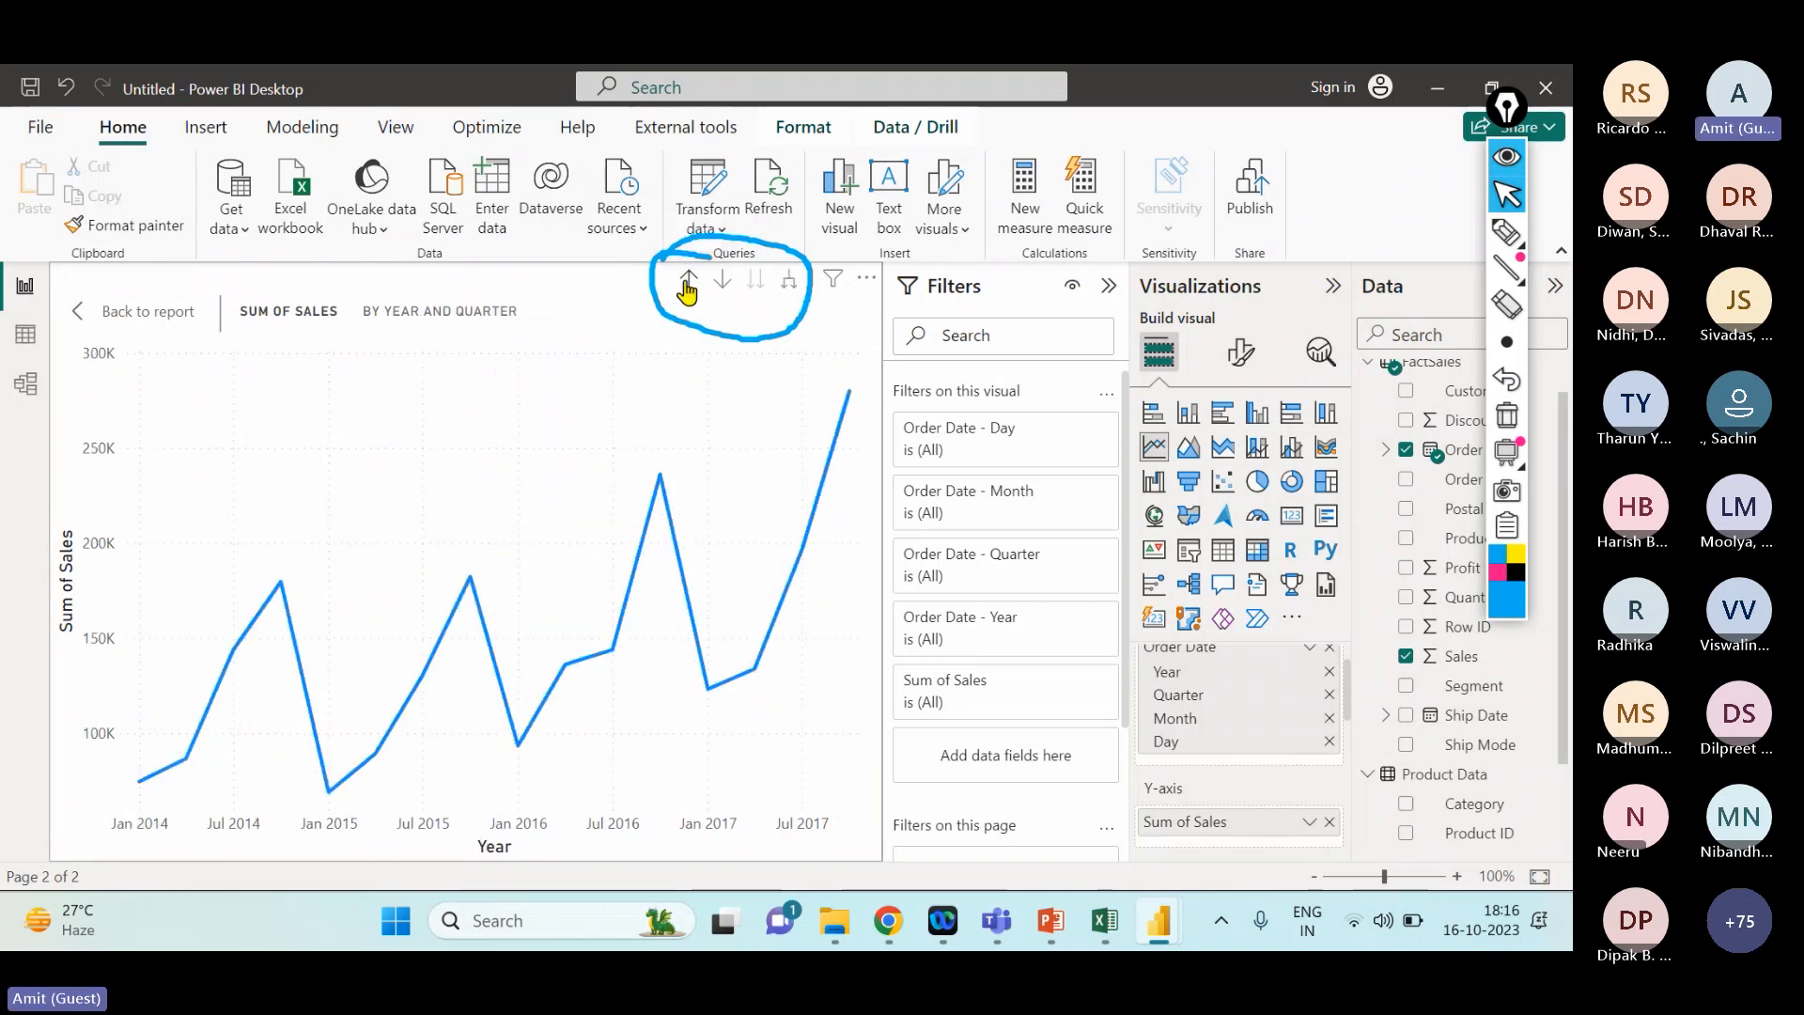
click(688, 282)
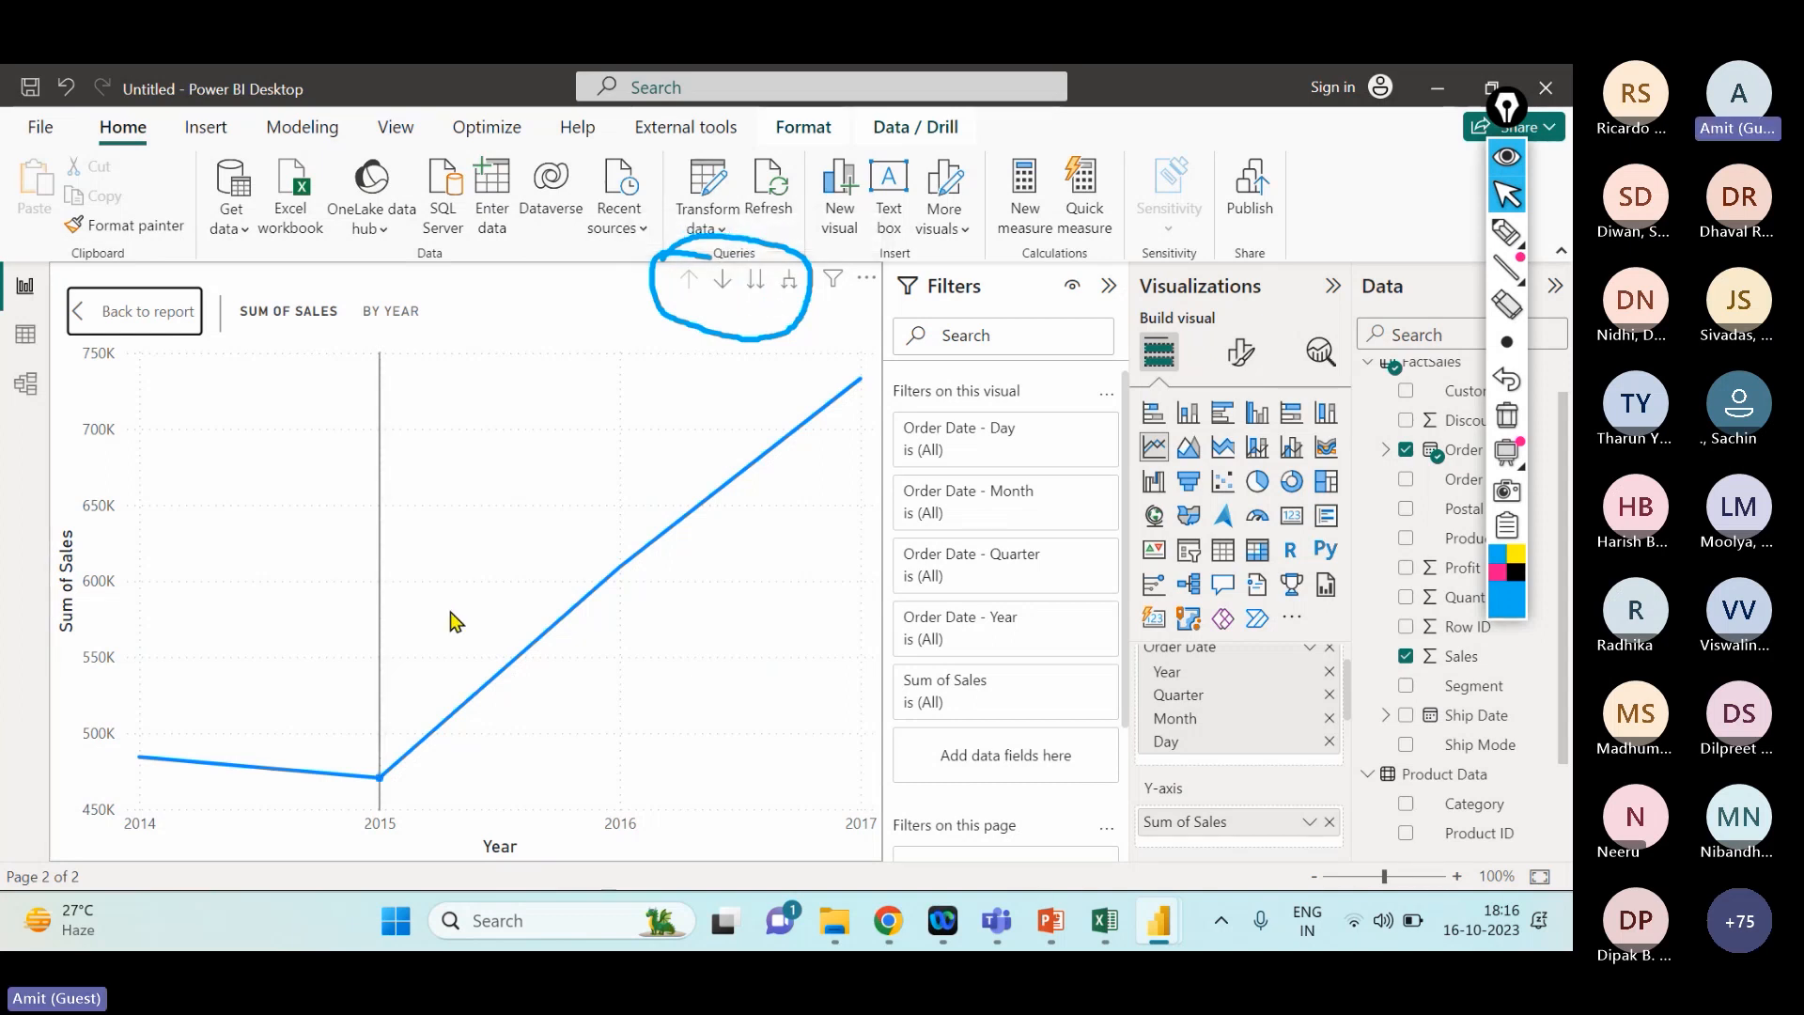
- Go to the quarter level, inspect the Qtr 2 and Qtr 3 points, view the month level, and drill back up to year
click(758, 284)
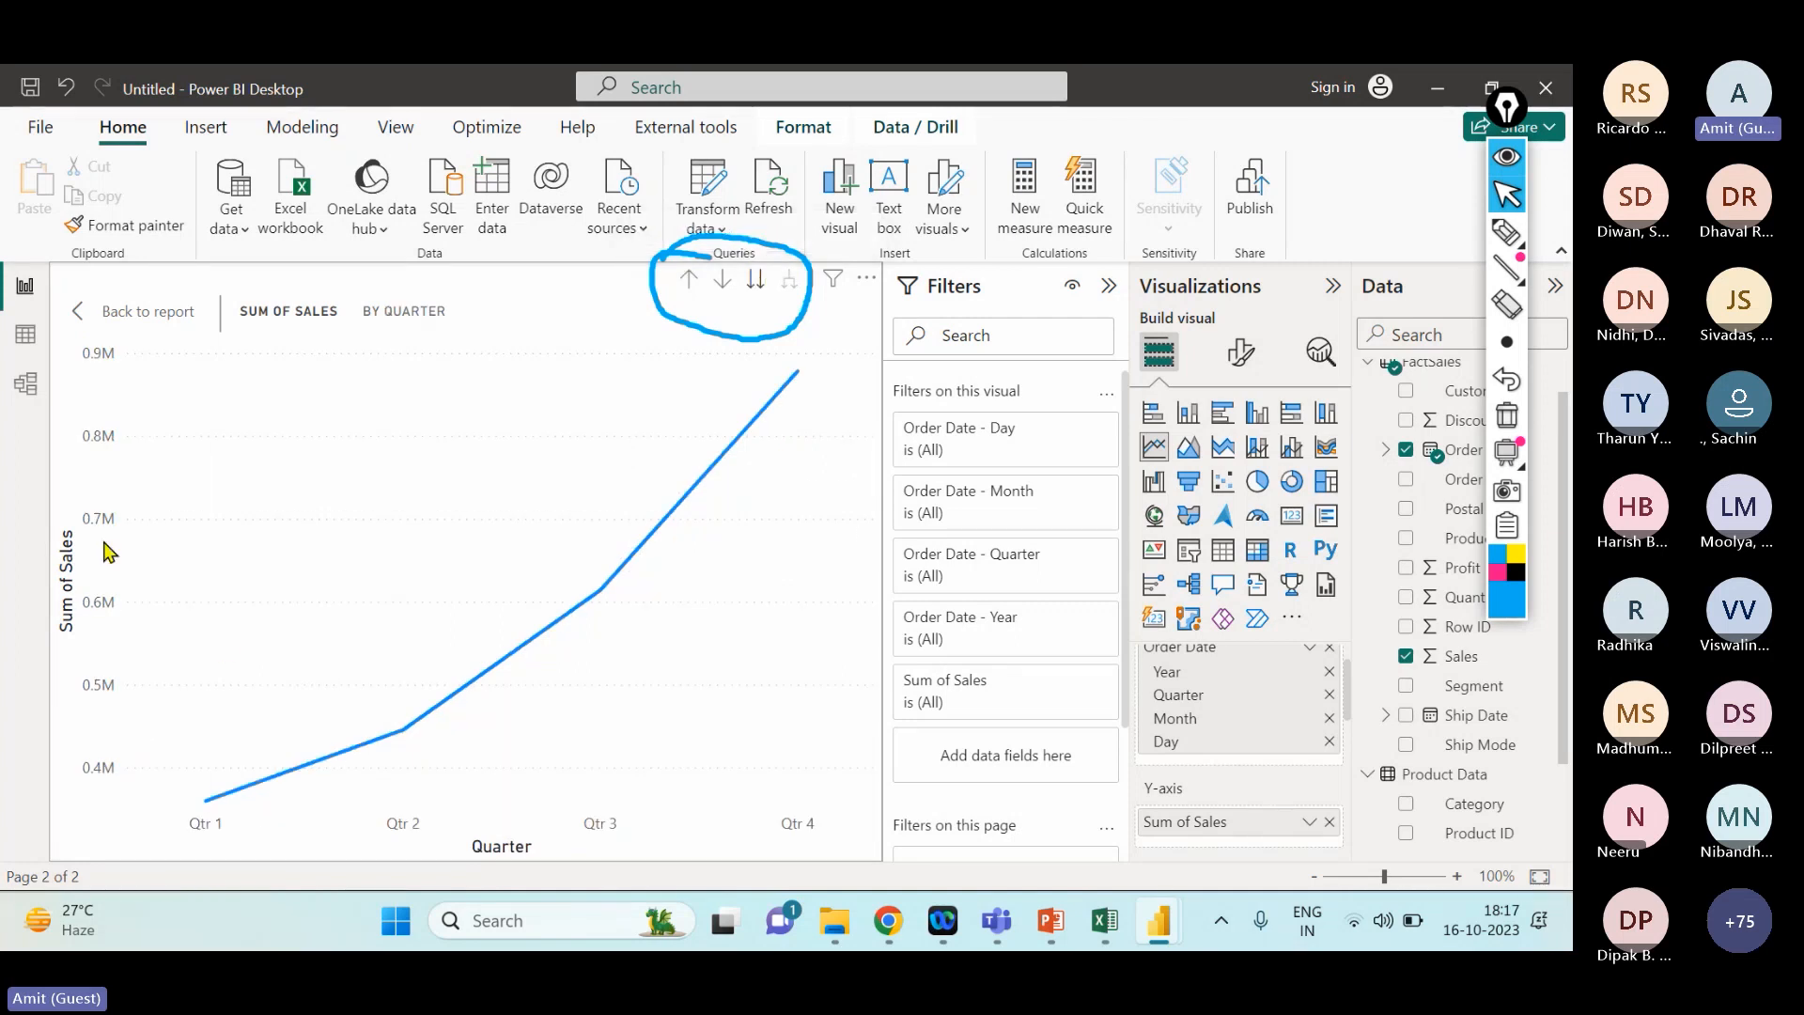
mouse_move(369, 658)
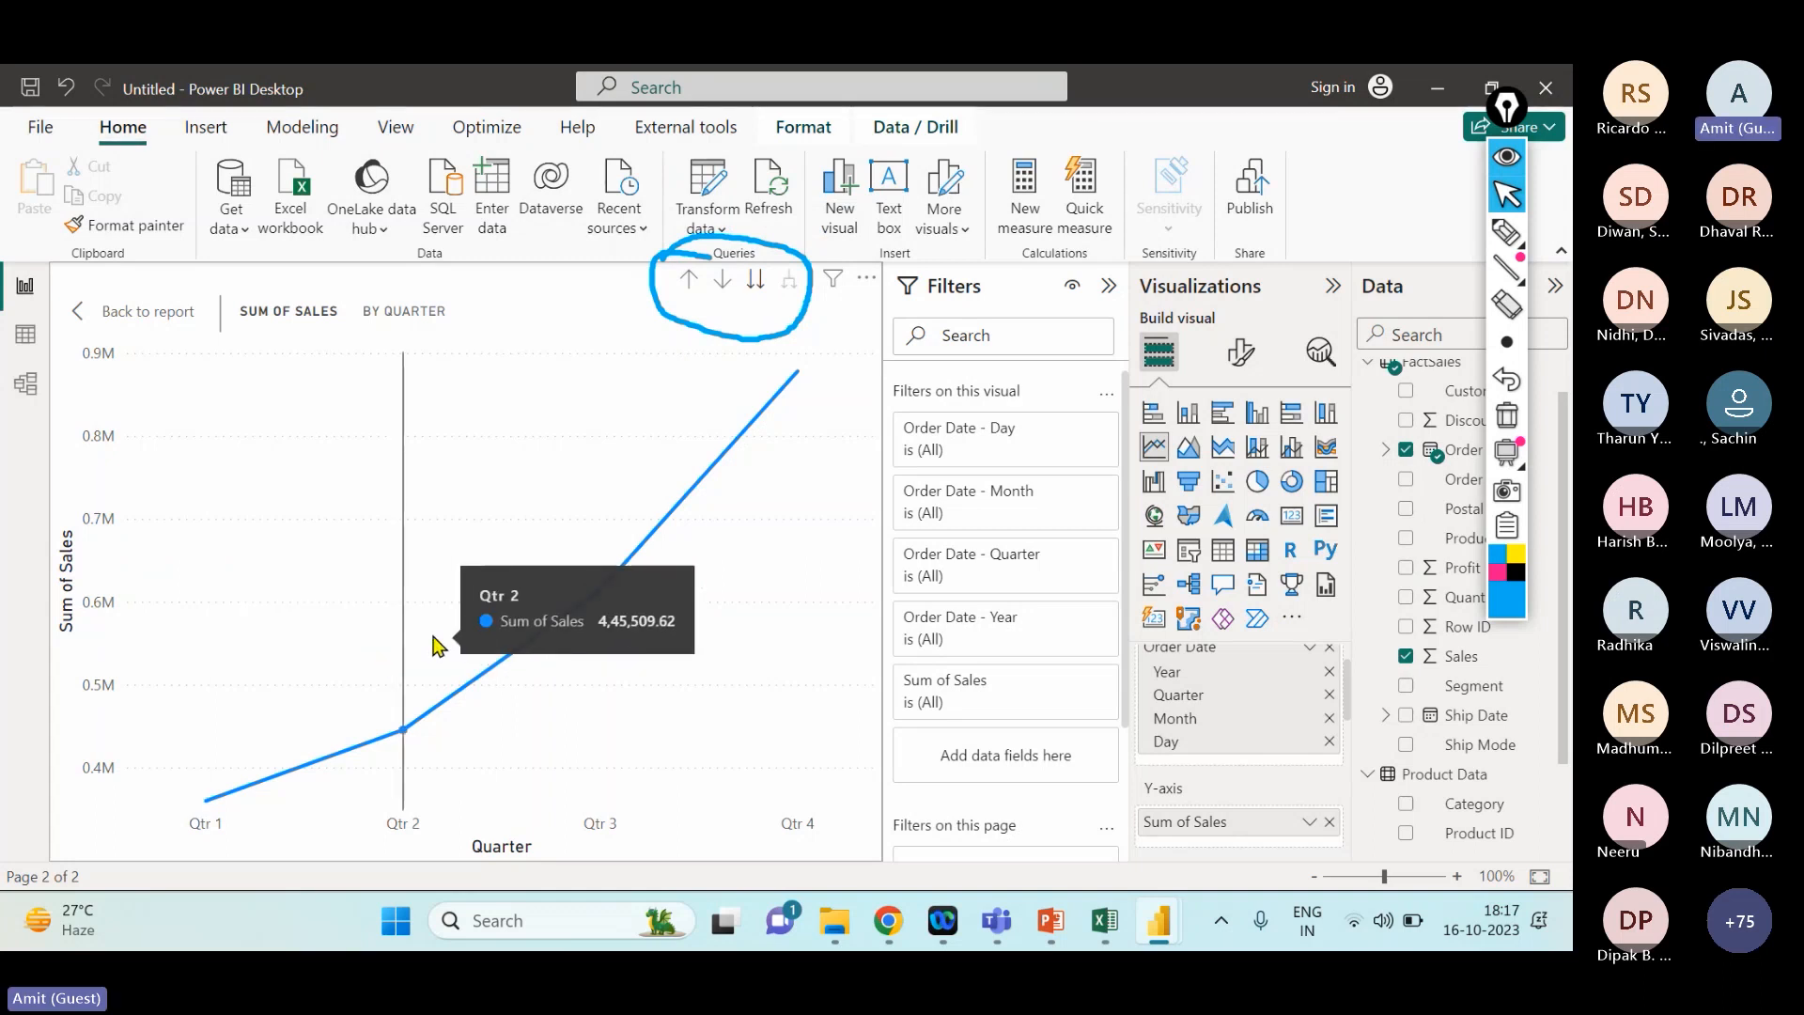
mouse_move(564, 604)
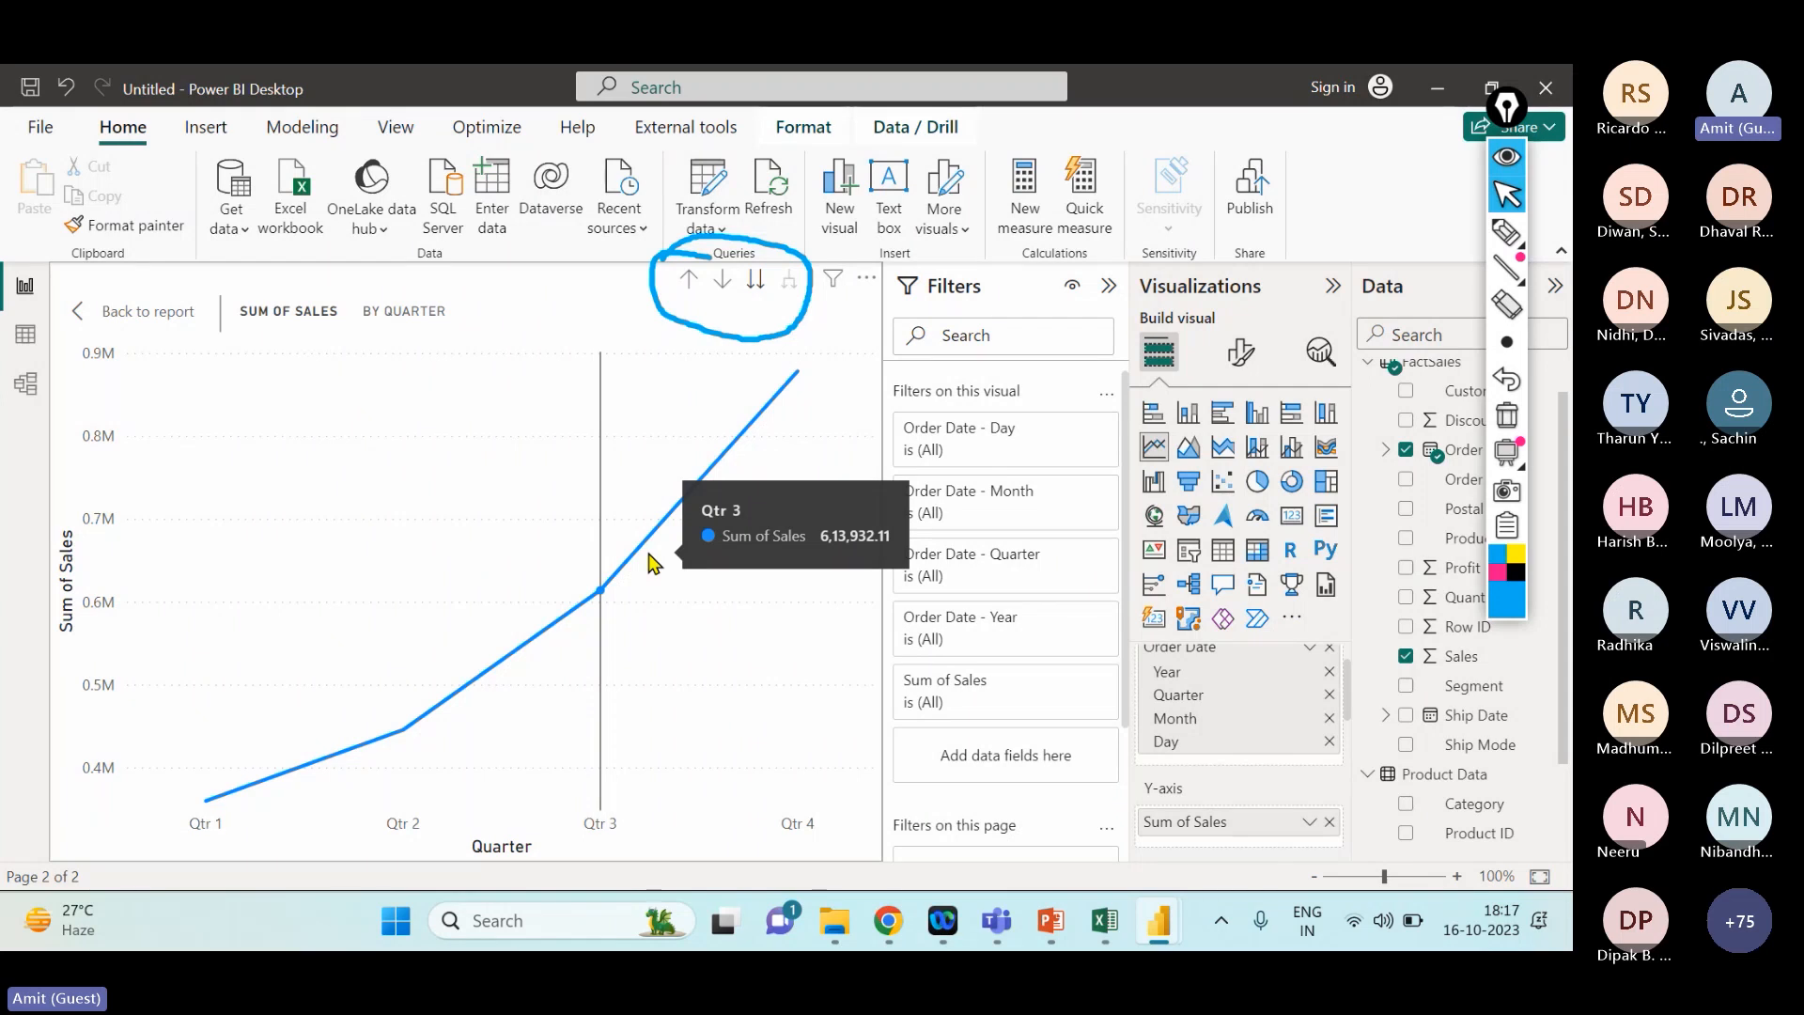
click(757, 281)
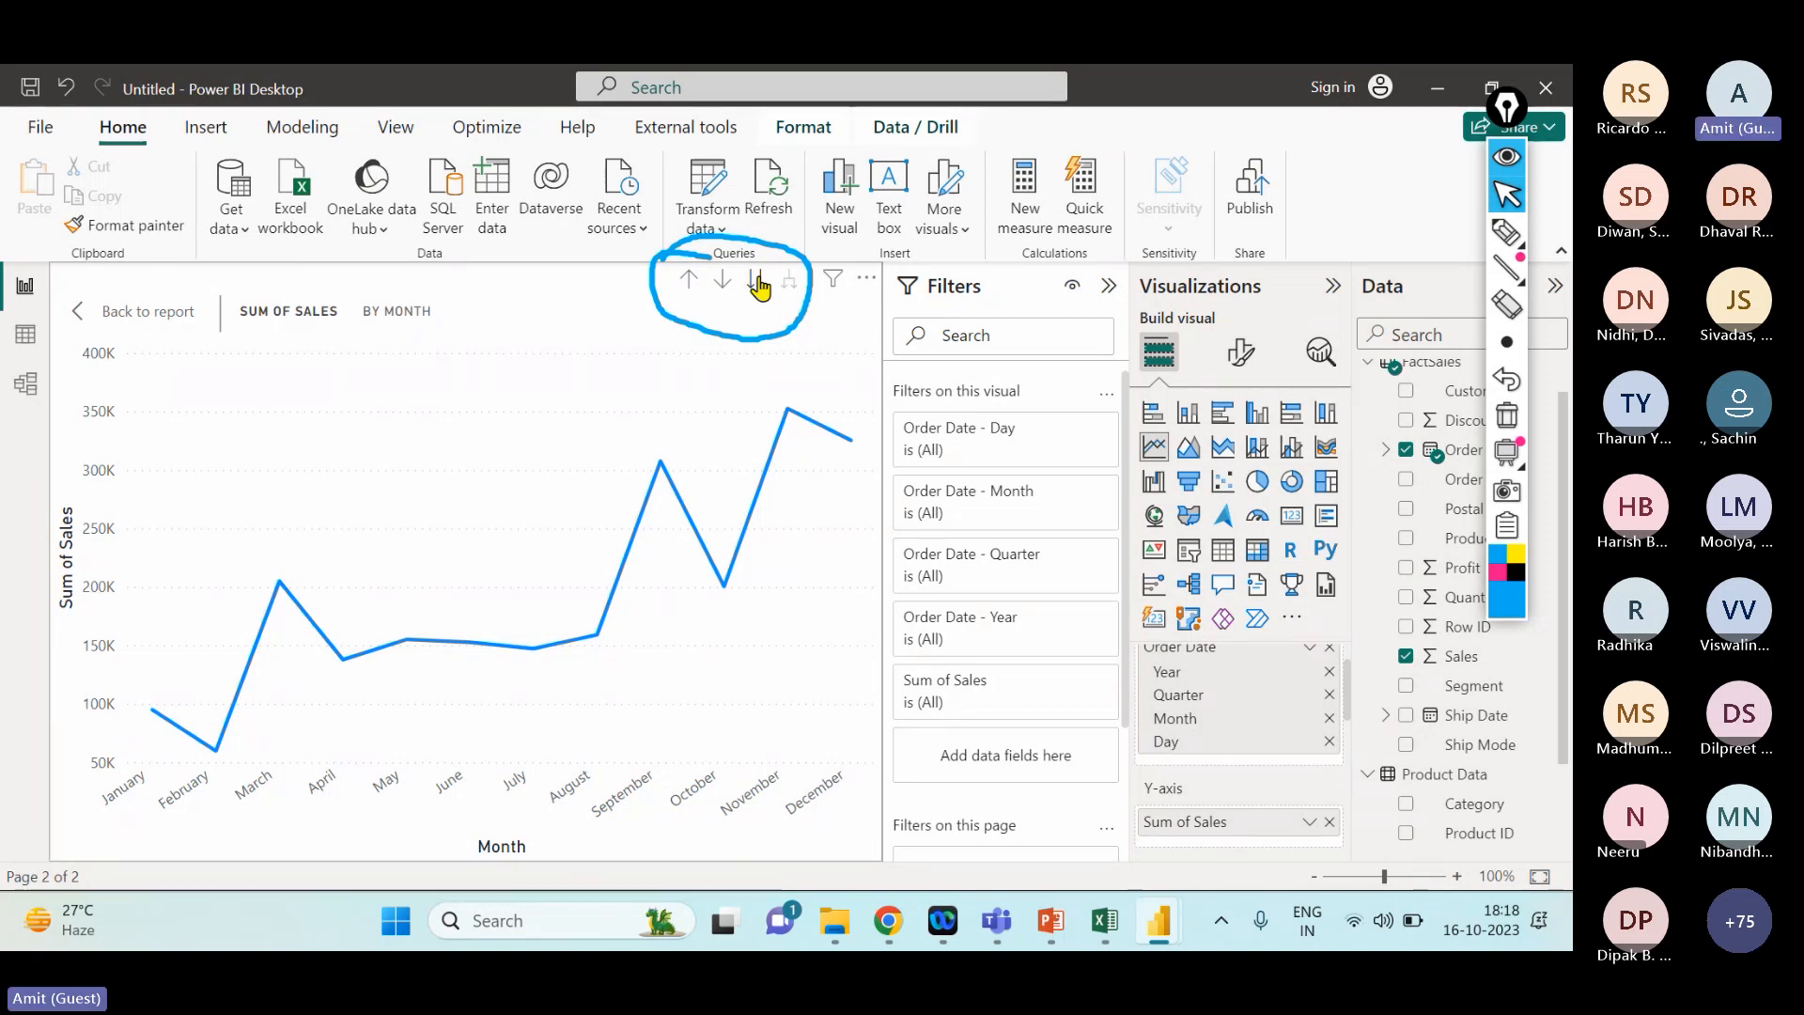
click(689, 282)
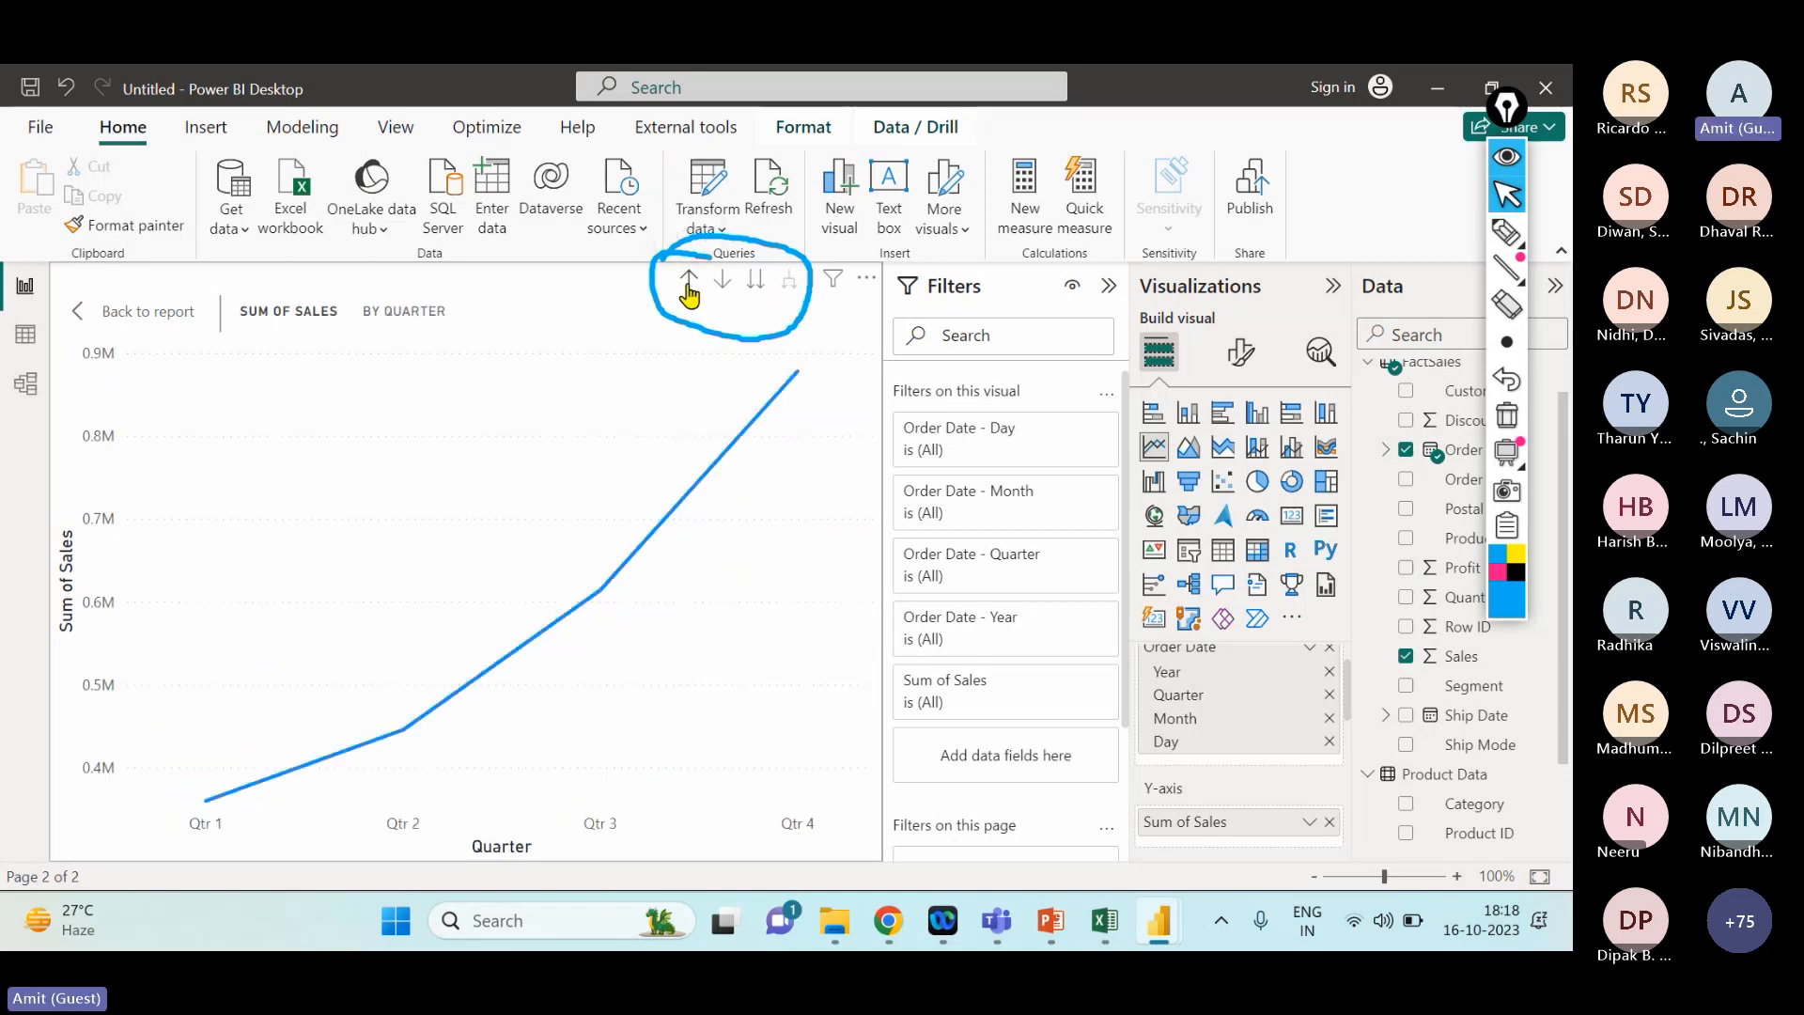
click(689, 282)
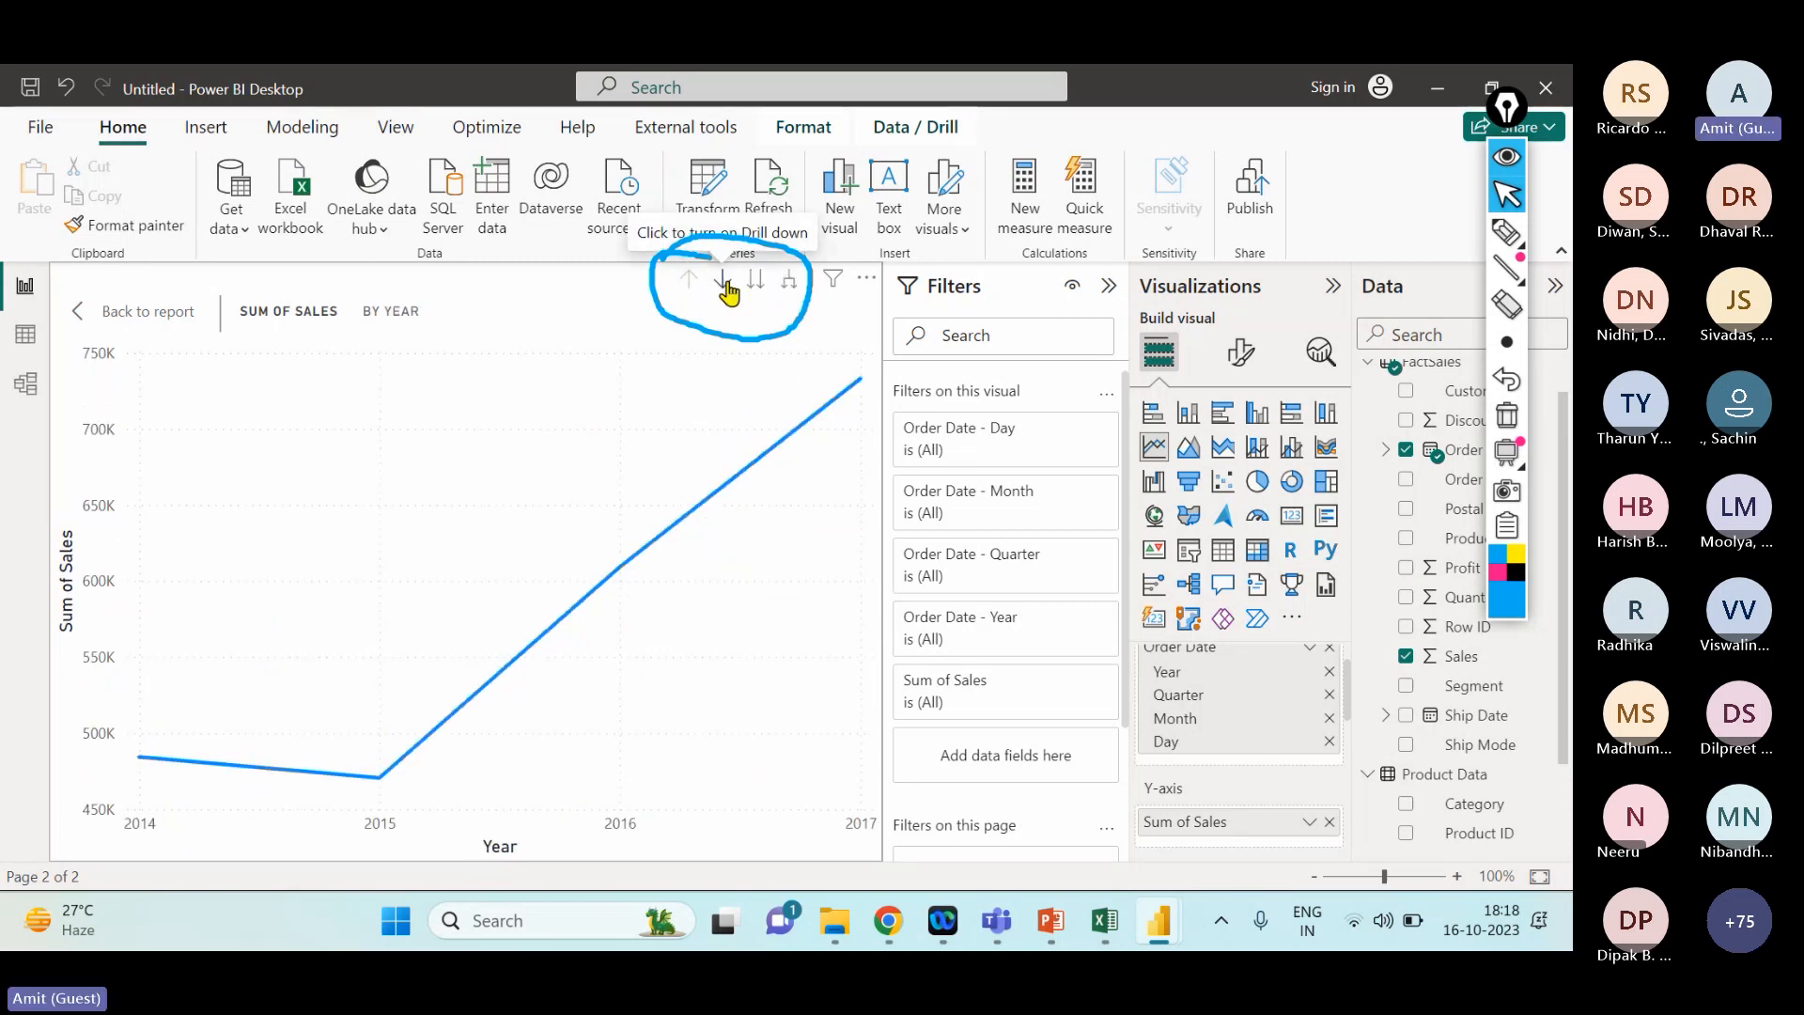
- Turn on drill-down mode and drill into 2015, Qtr 2 and May to show daily sales
click(723, 280)
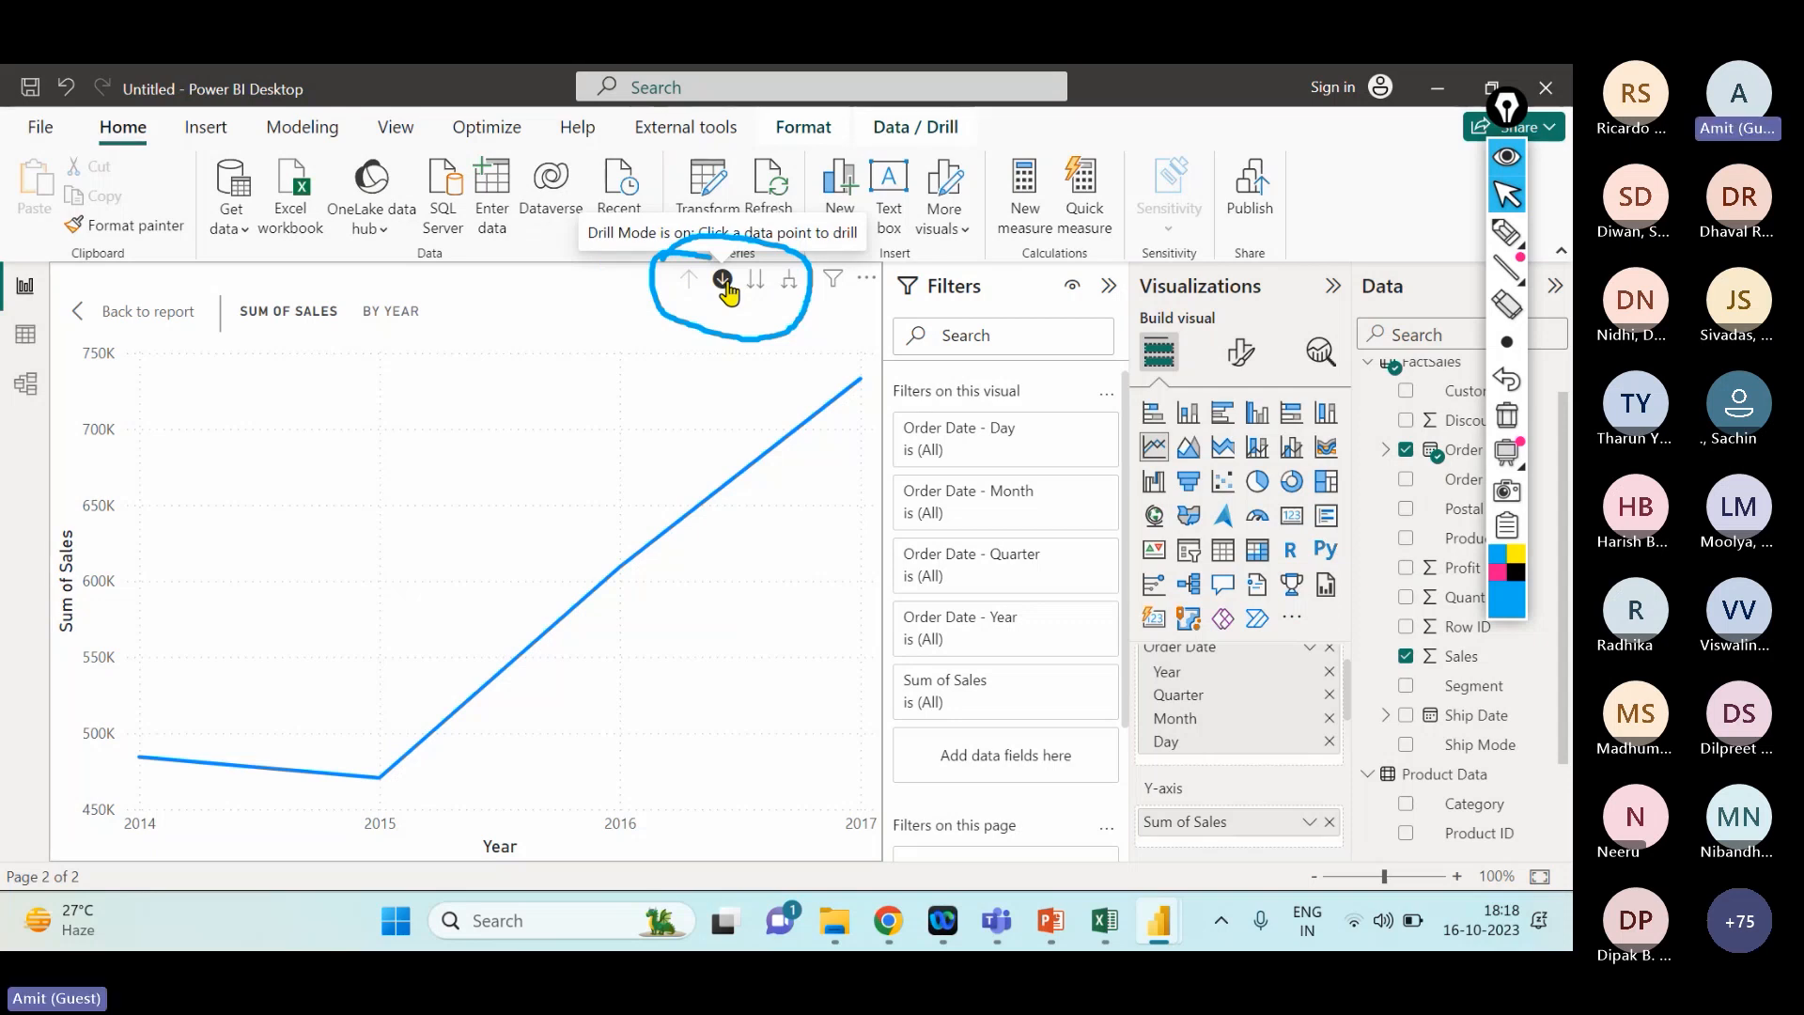
click(381, 779)
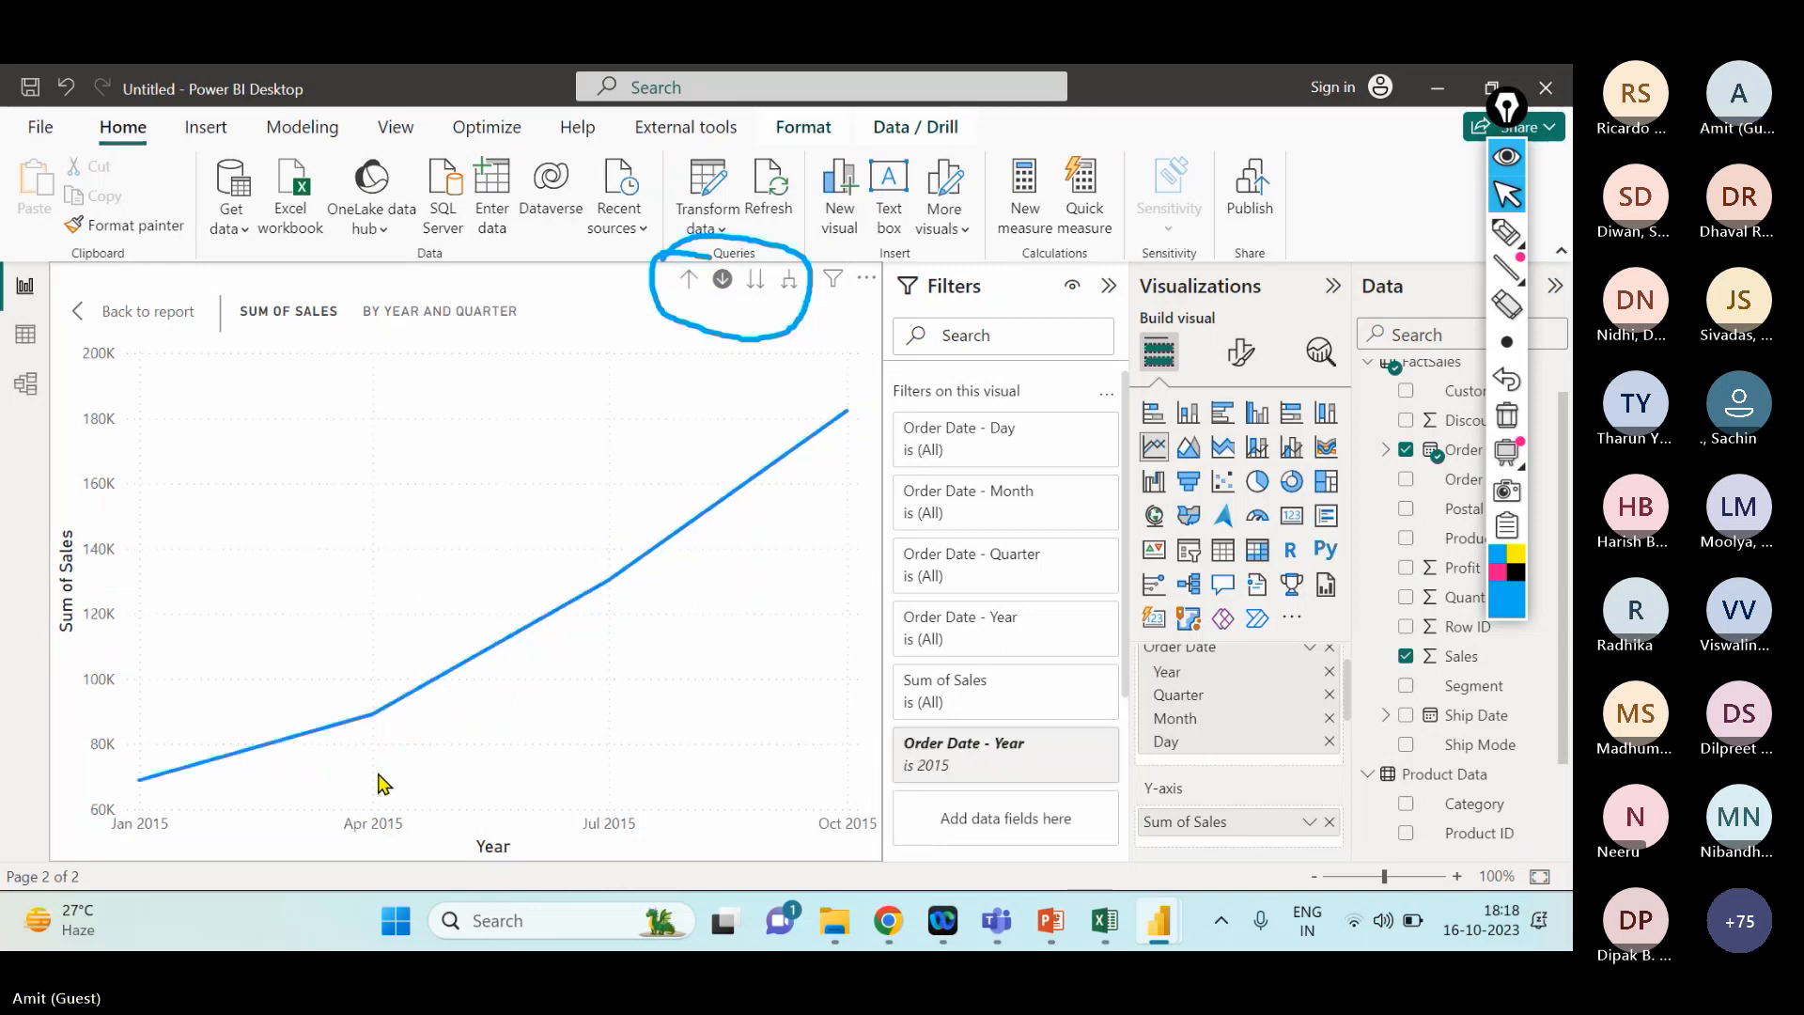
click(375, 722)
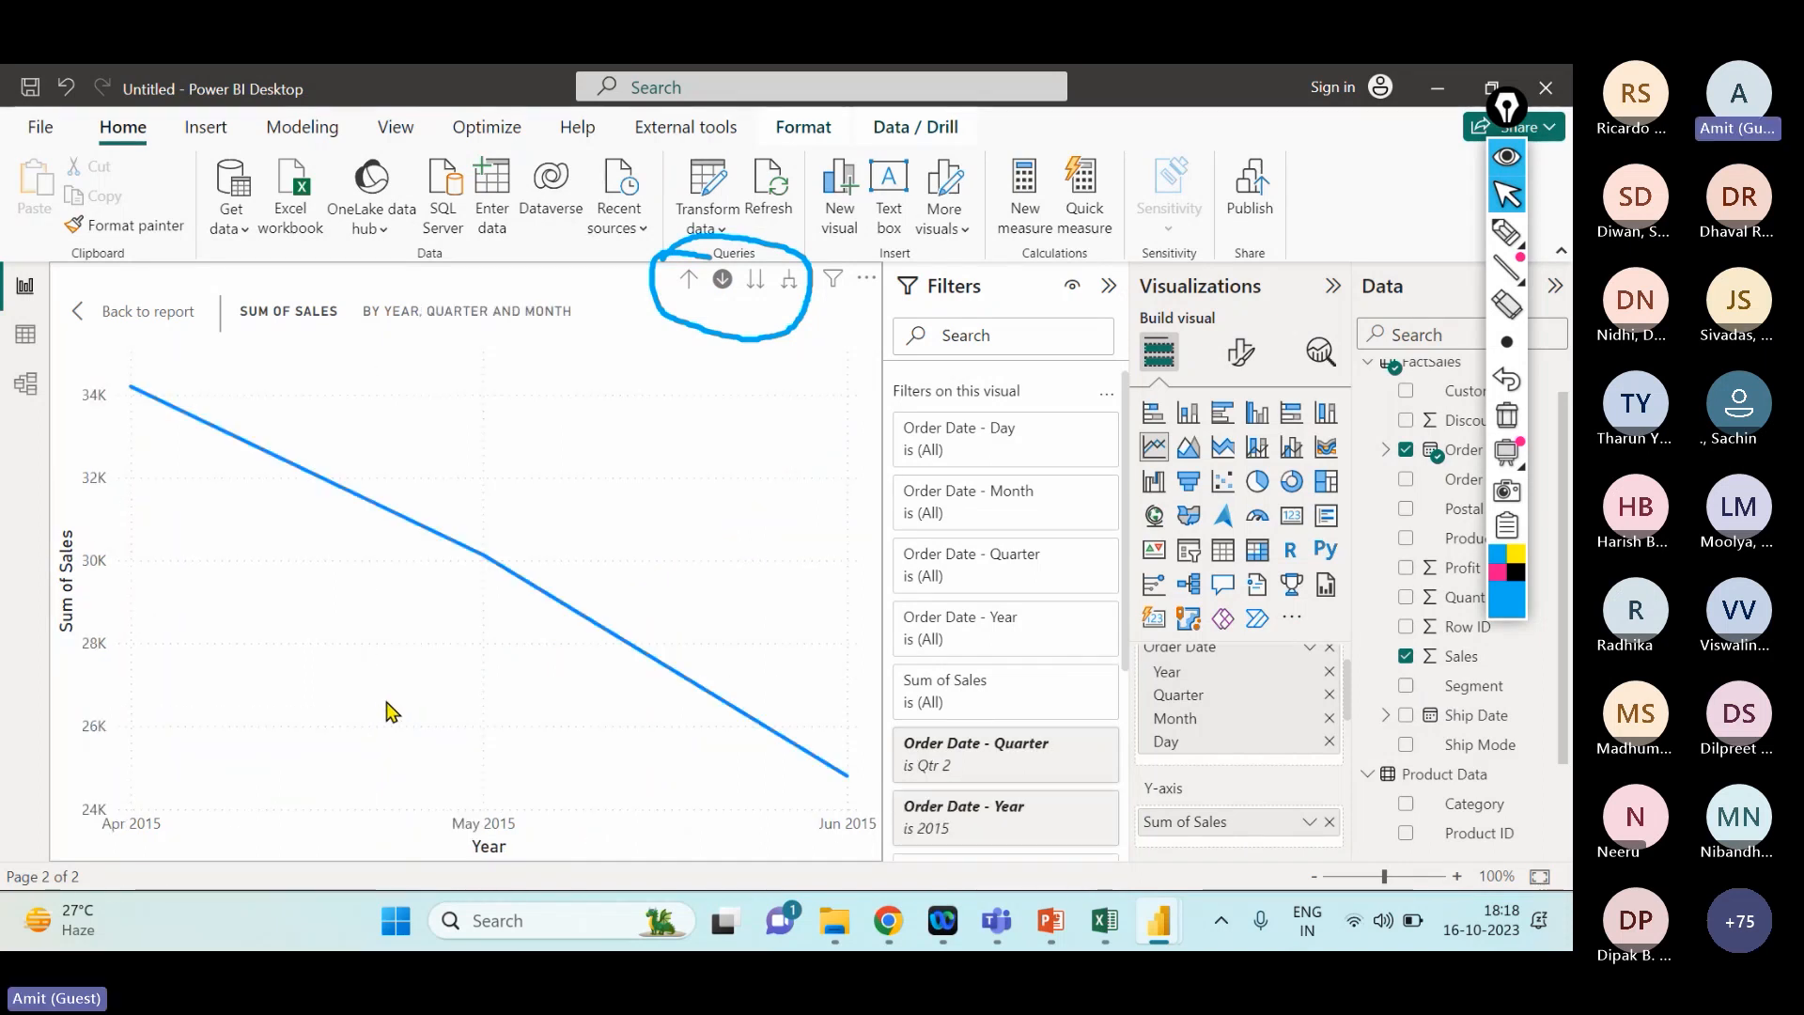
click(490, 560)
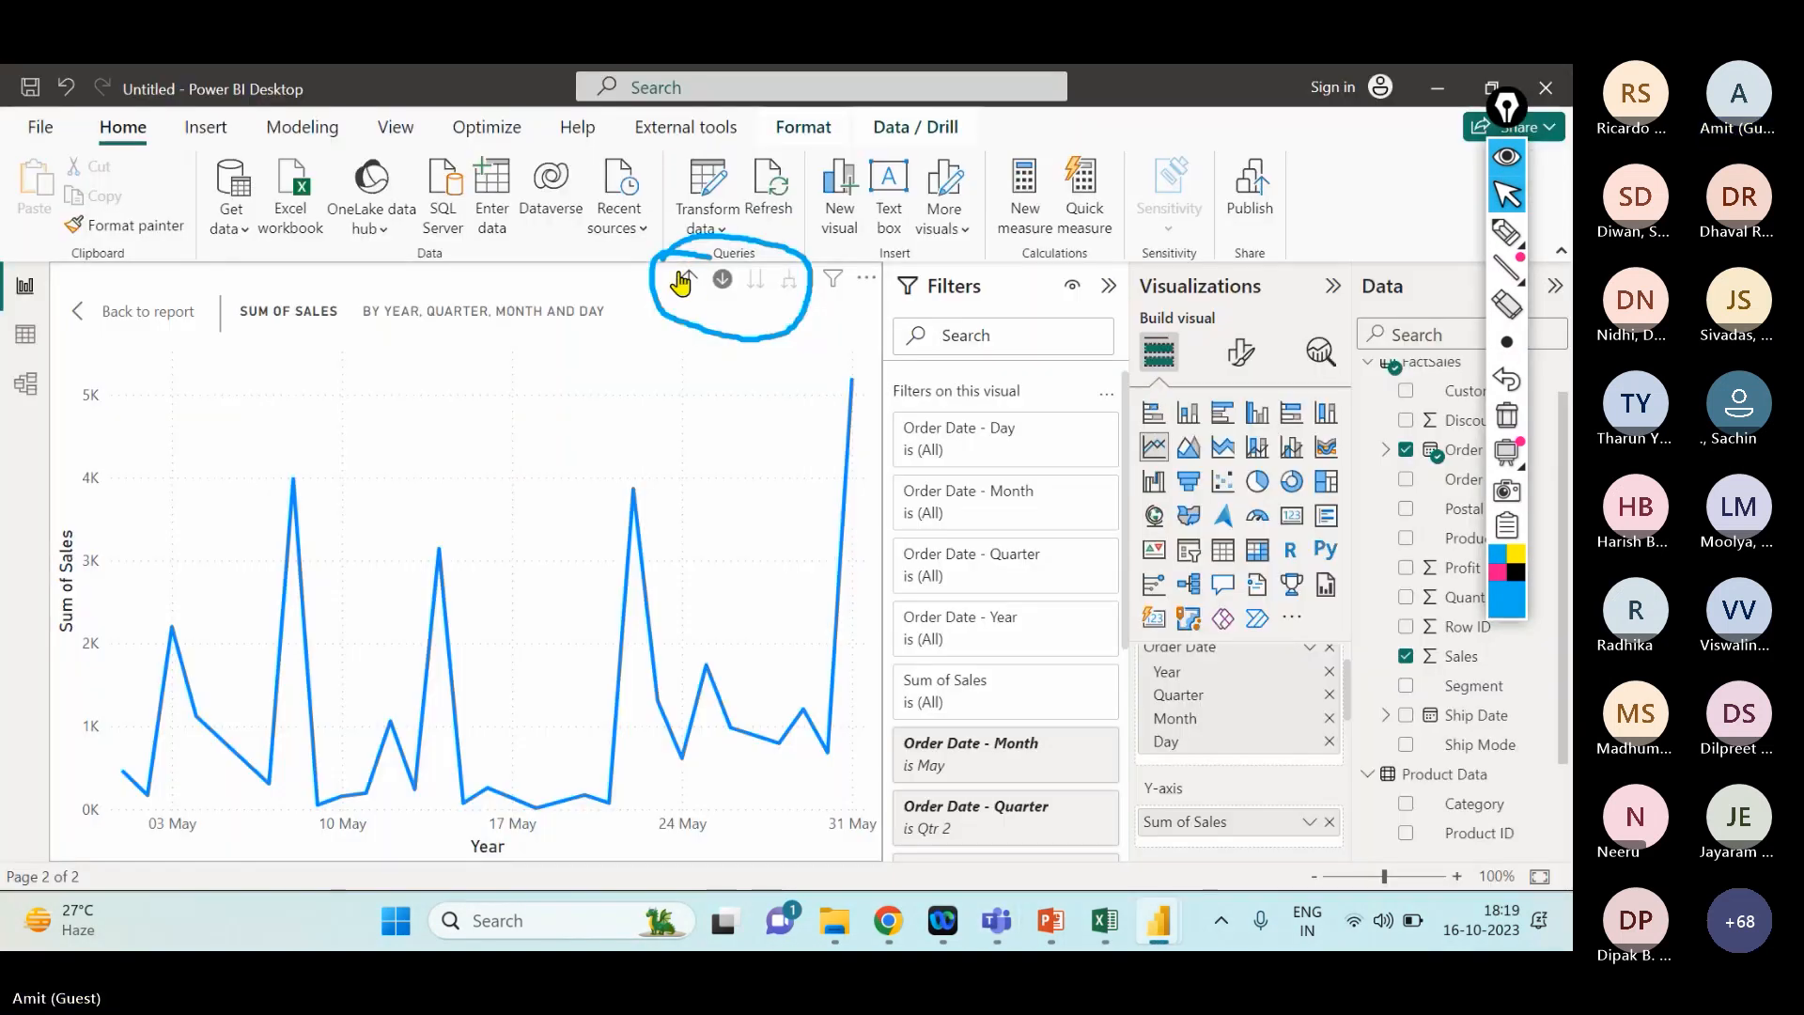
- Drill the line chart back up to the year level, return to the report page and hide the pen annotations
click(684, 280)
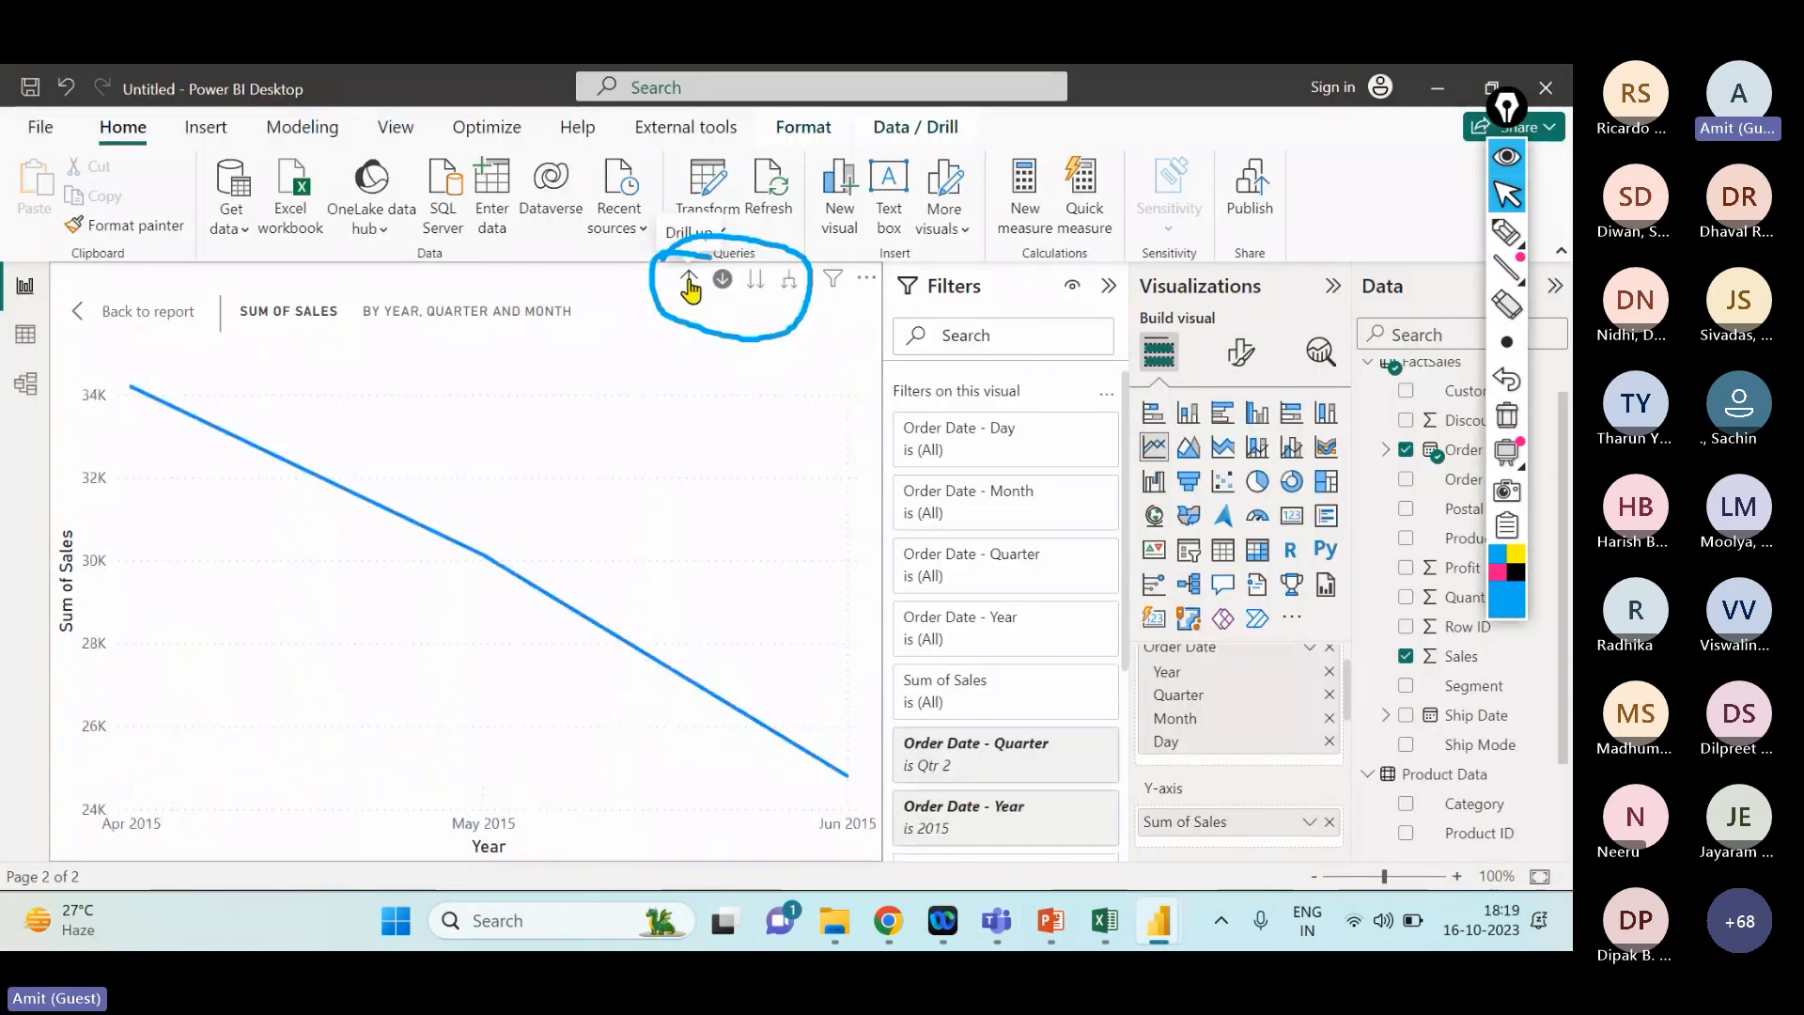
click(688, 281)
click(689, 282)
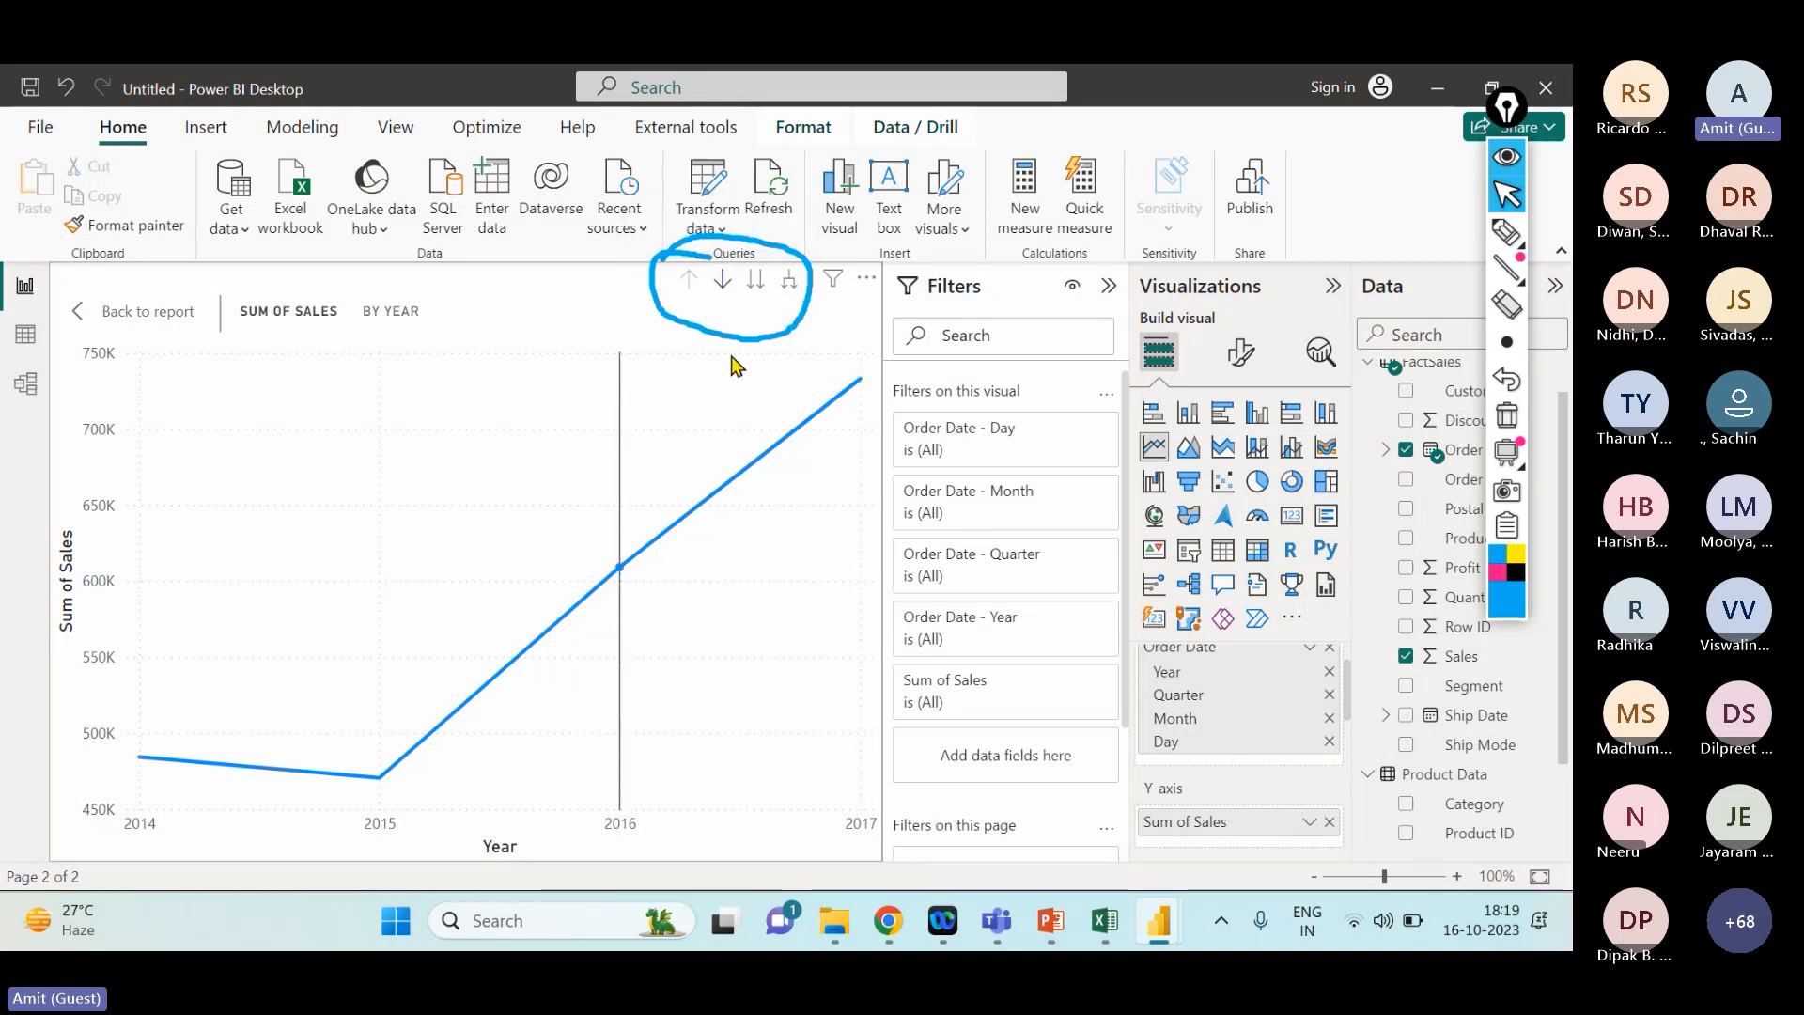
click(104, 319)
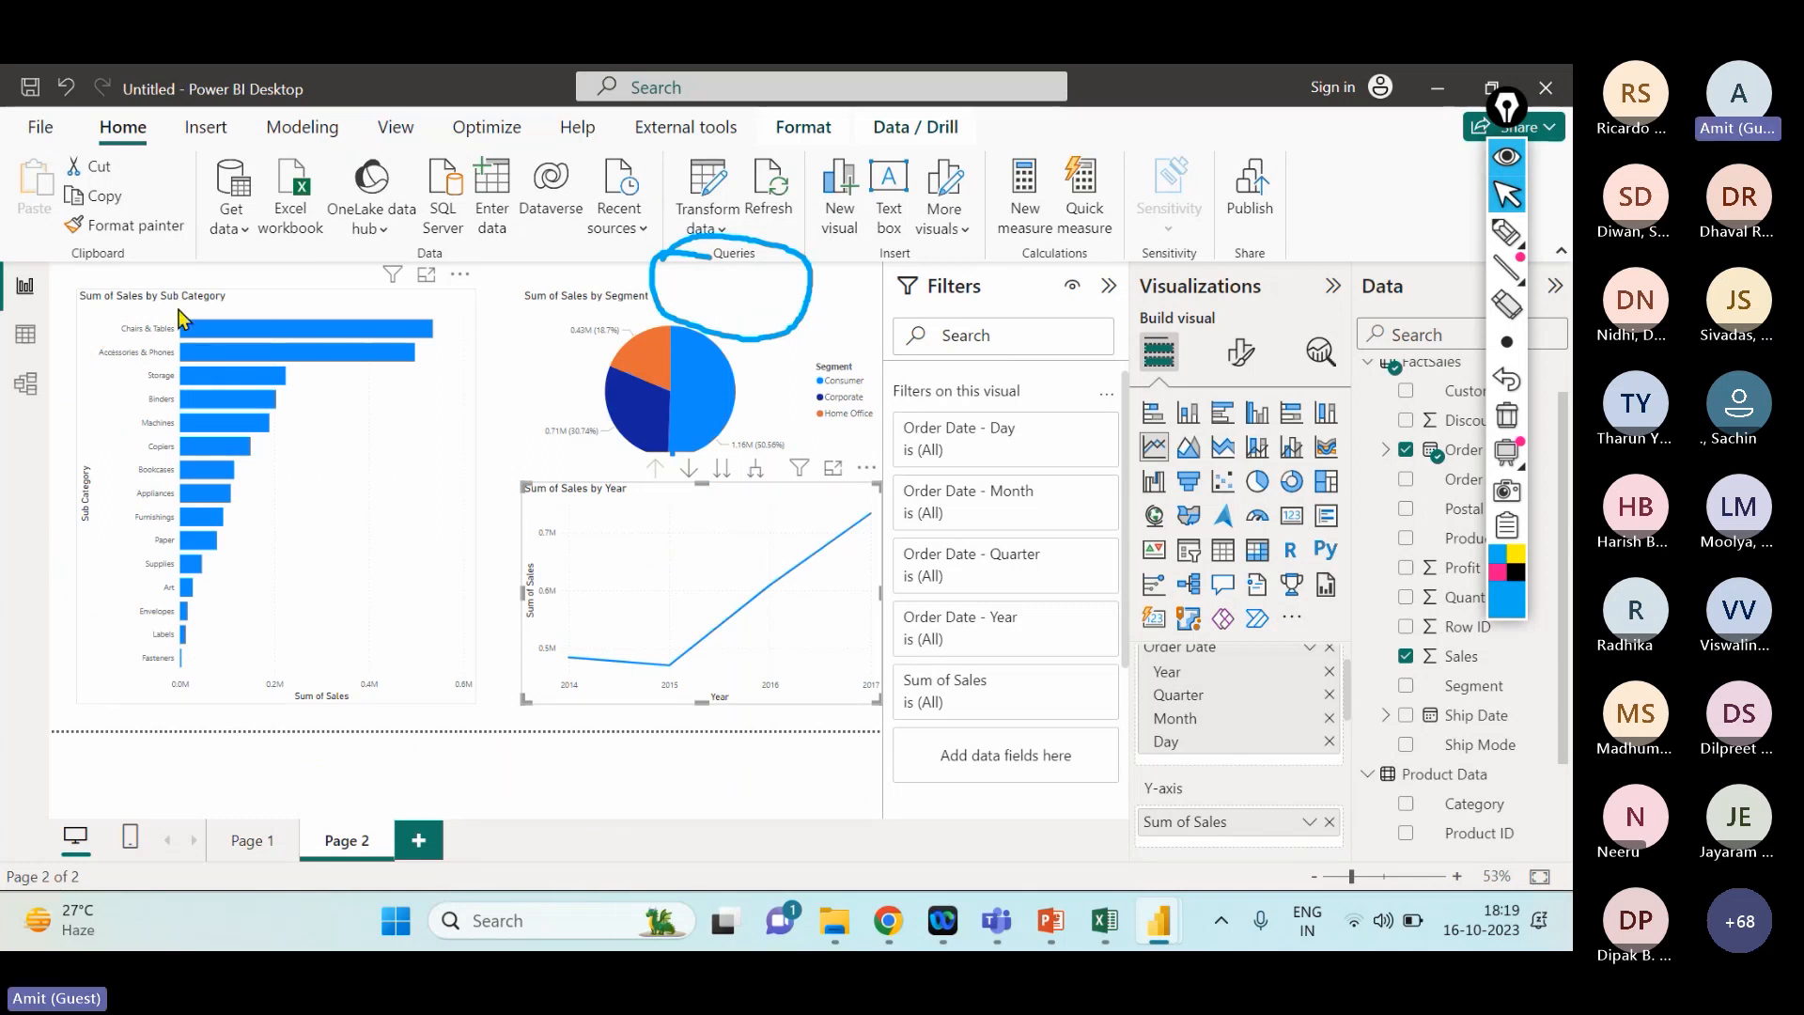
click(1506, 169)
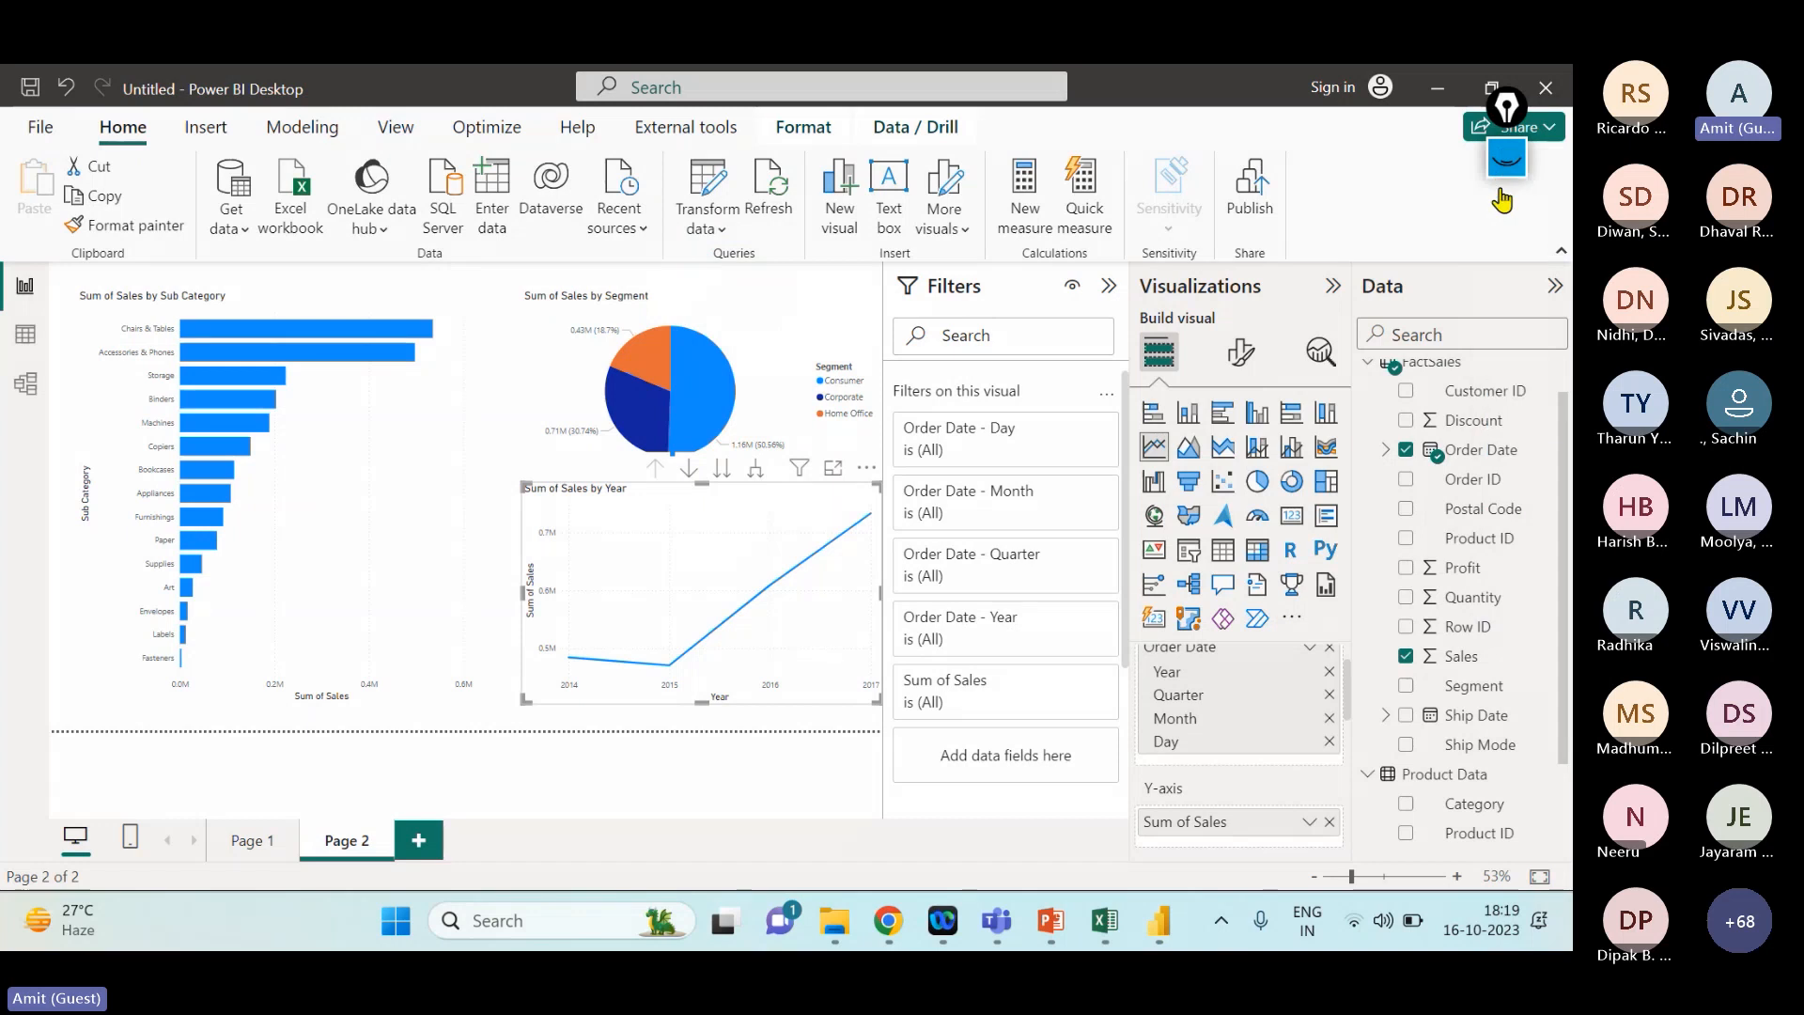
scroll(1489, 632, down, 2)
scroll(1494, 639, up, 3)
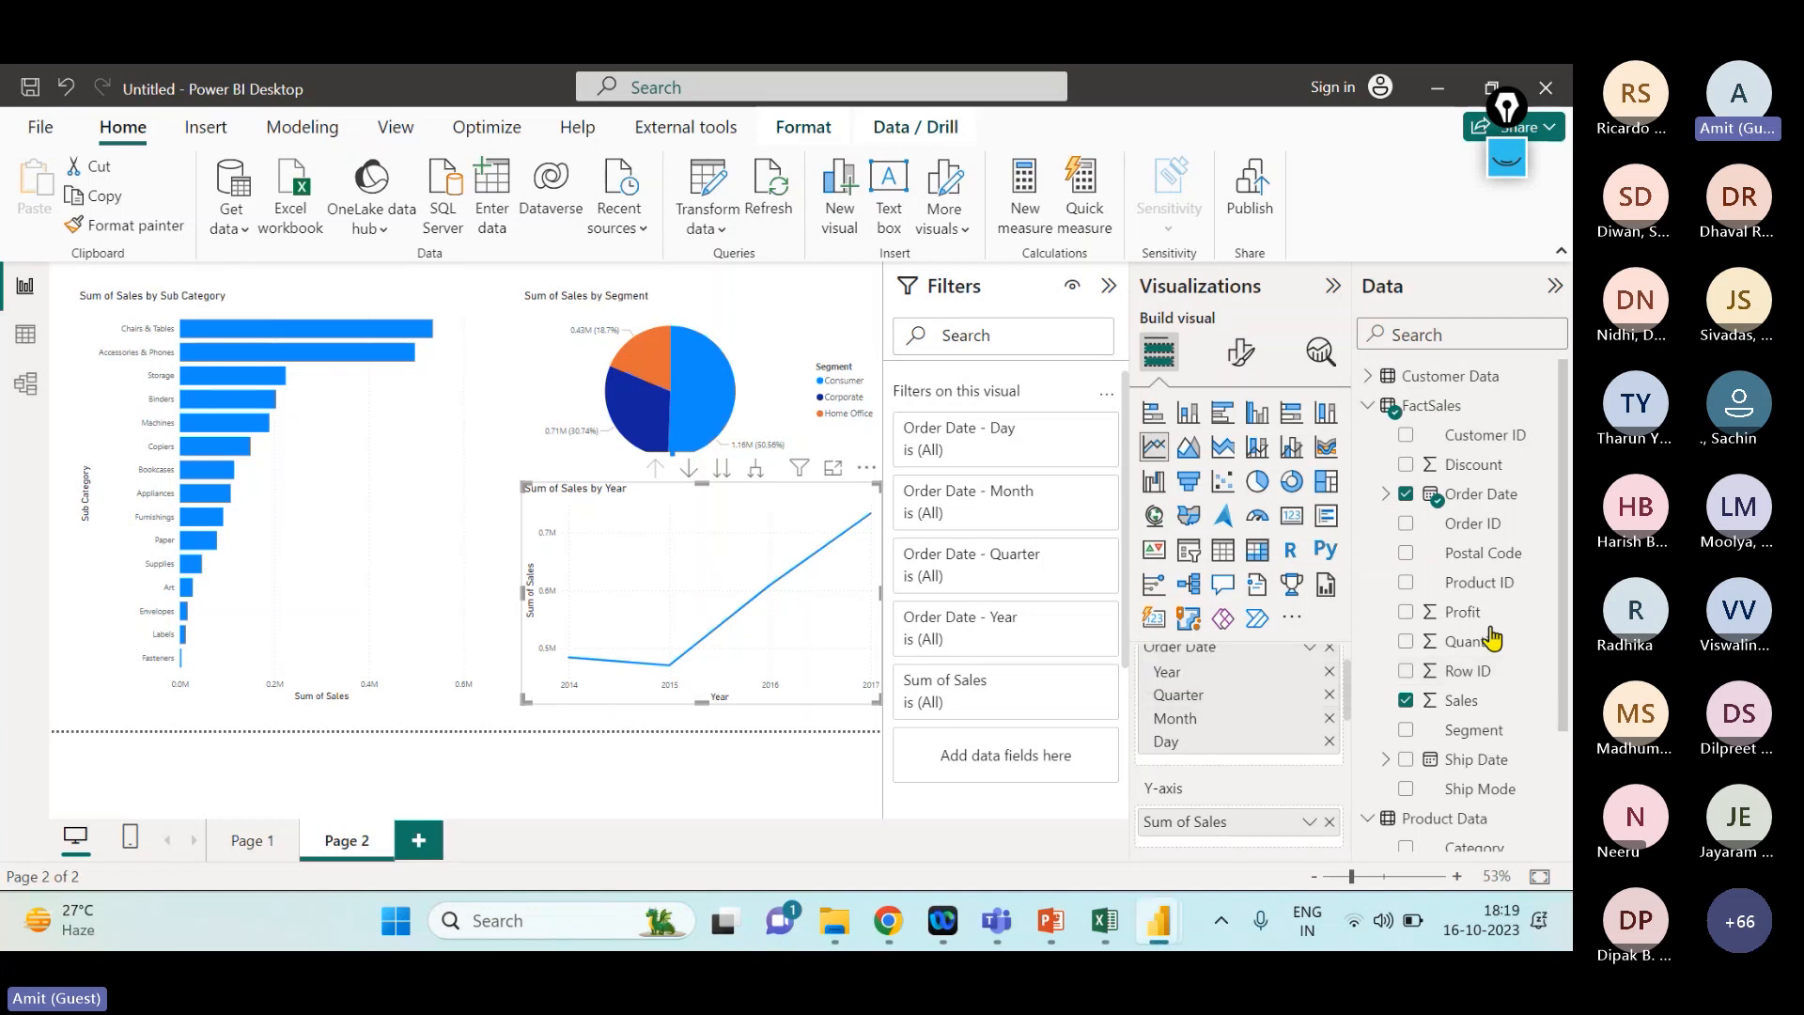
key(alt+Tab)
key(alt+Tab)
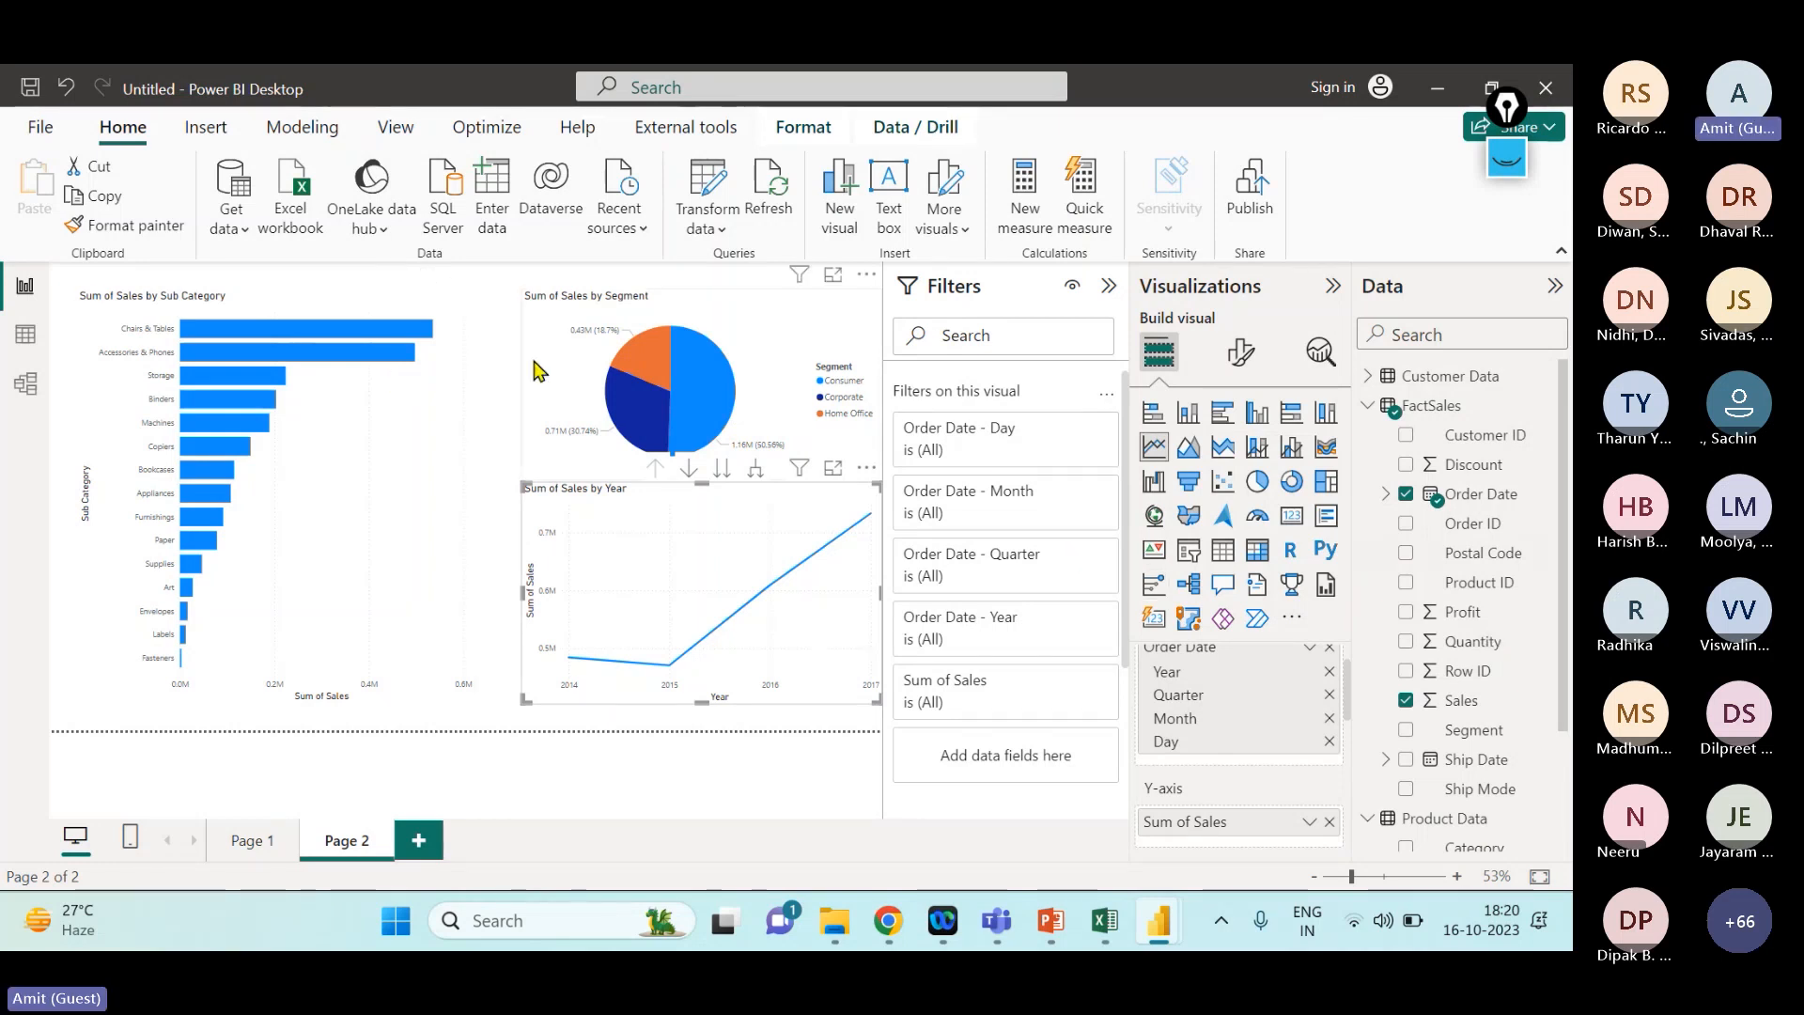
mouse_move(706, 402)
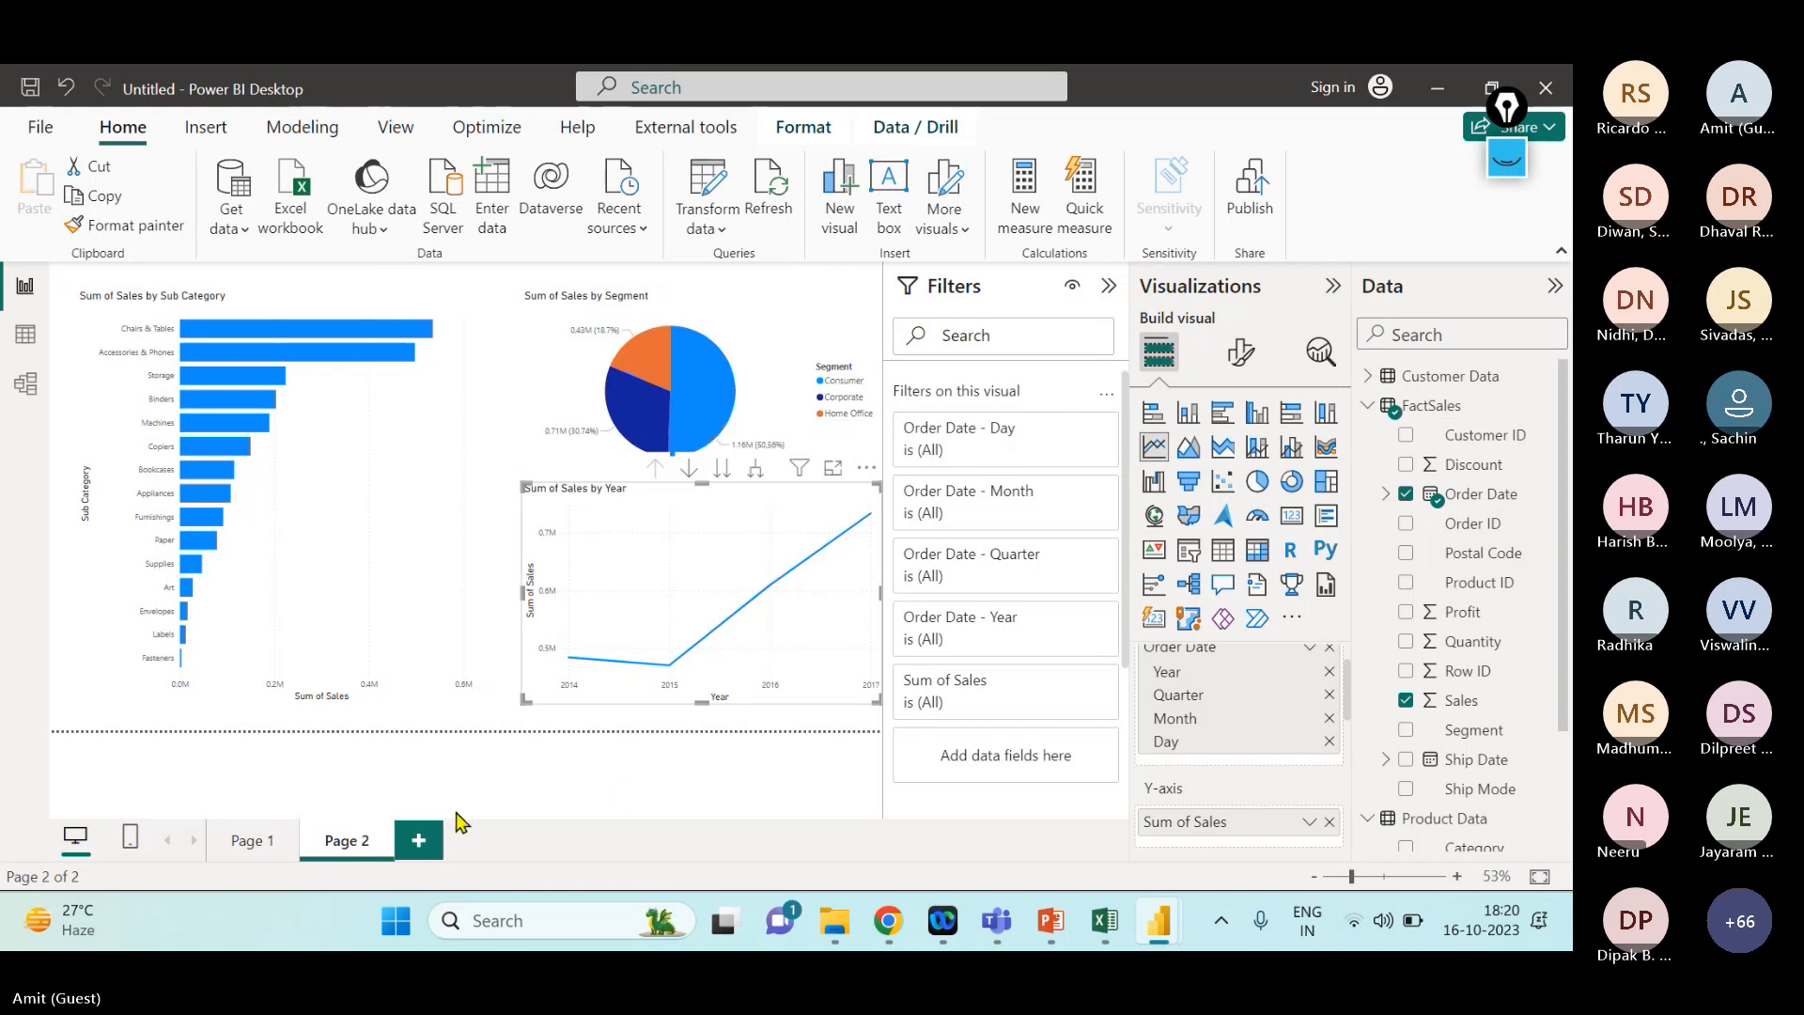
- Add a new report page, insert a map visual, and move and enlarge it on the canvas
click(418, 839)
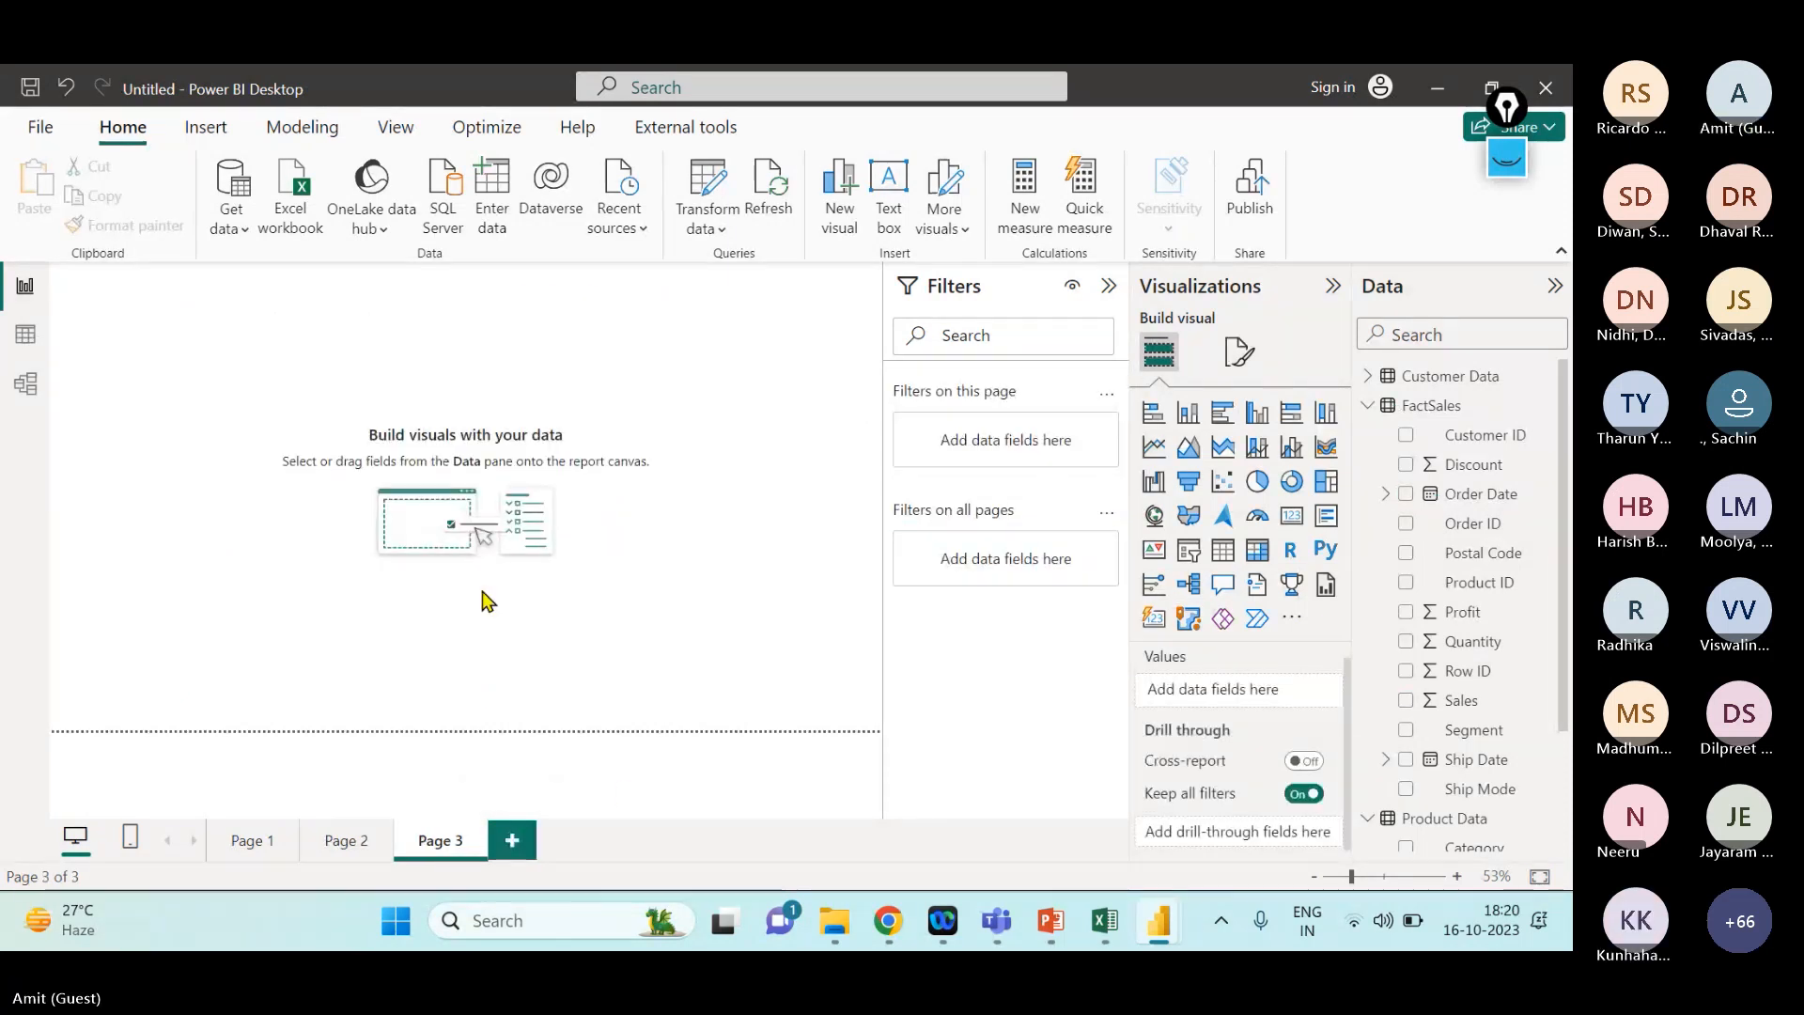
click(1156, 516)
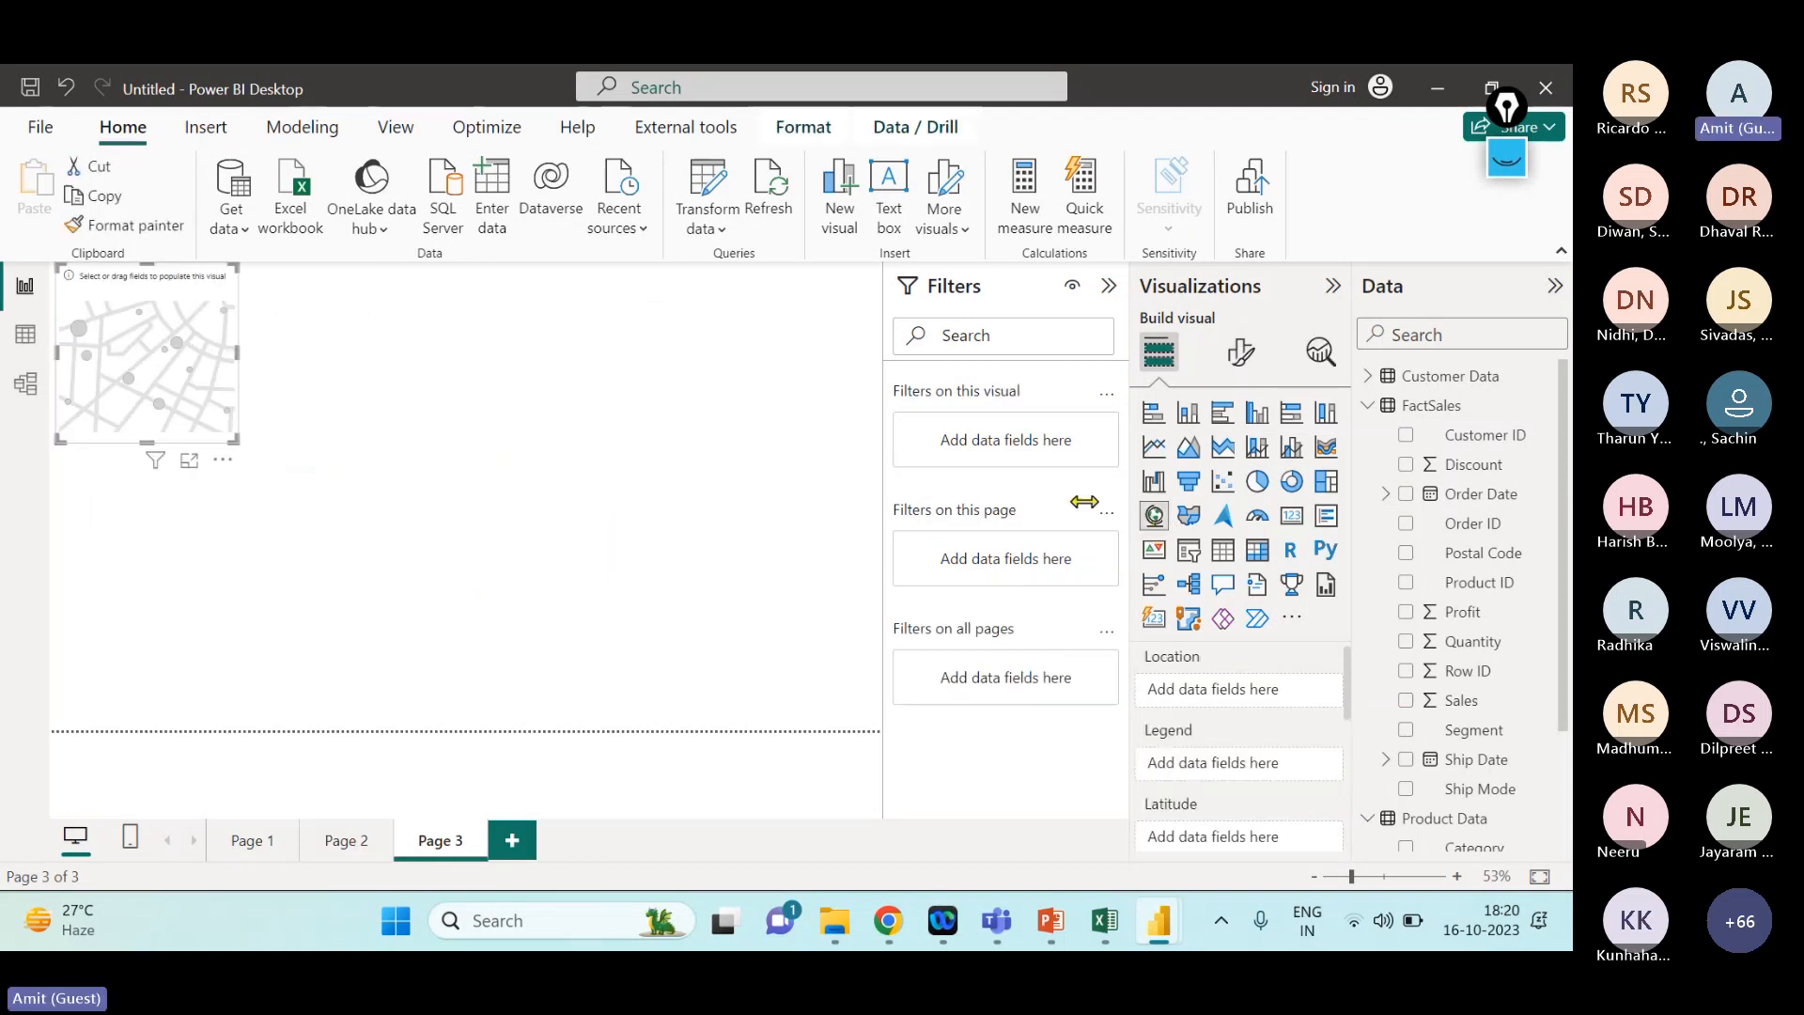
drag(130, 323, 189, 375)
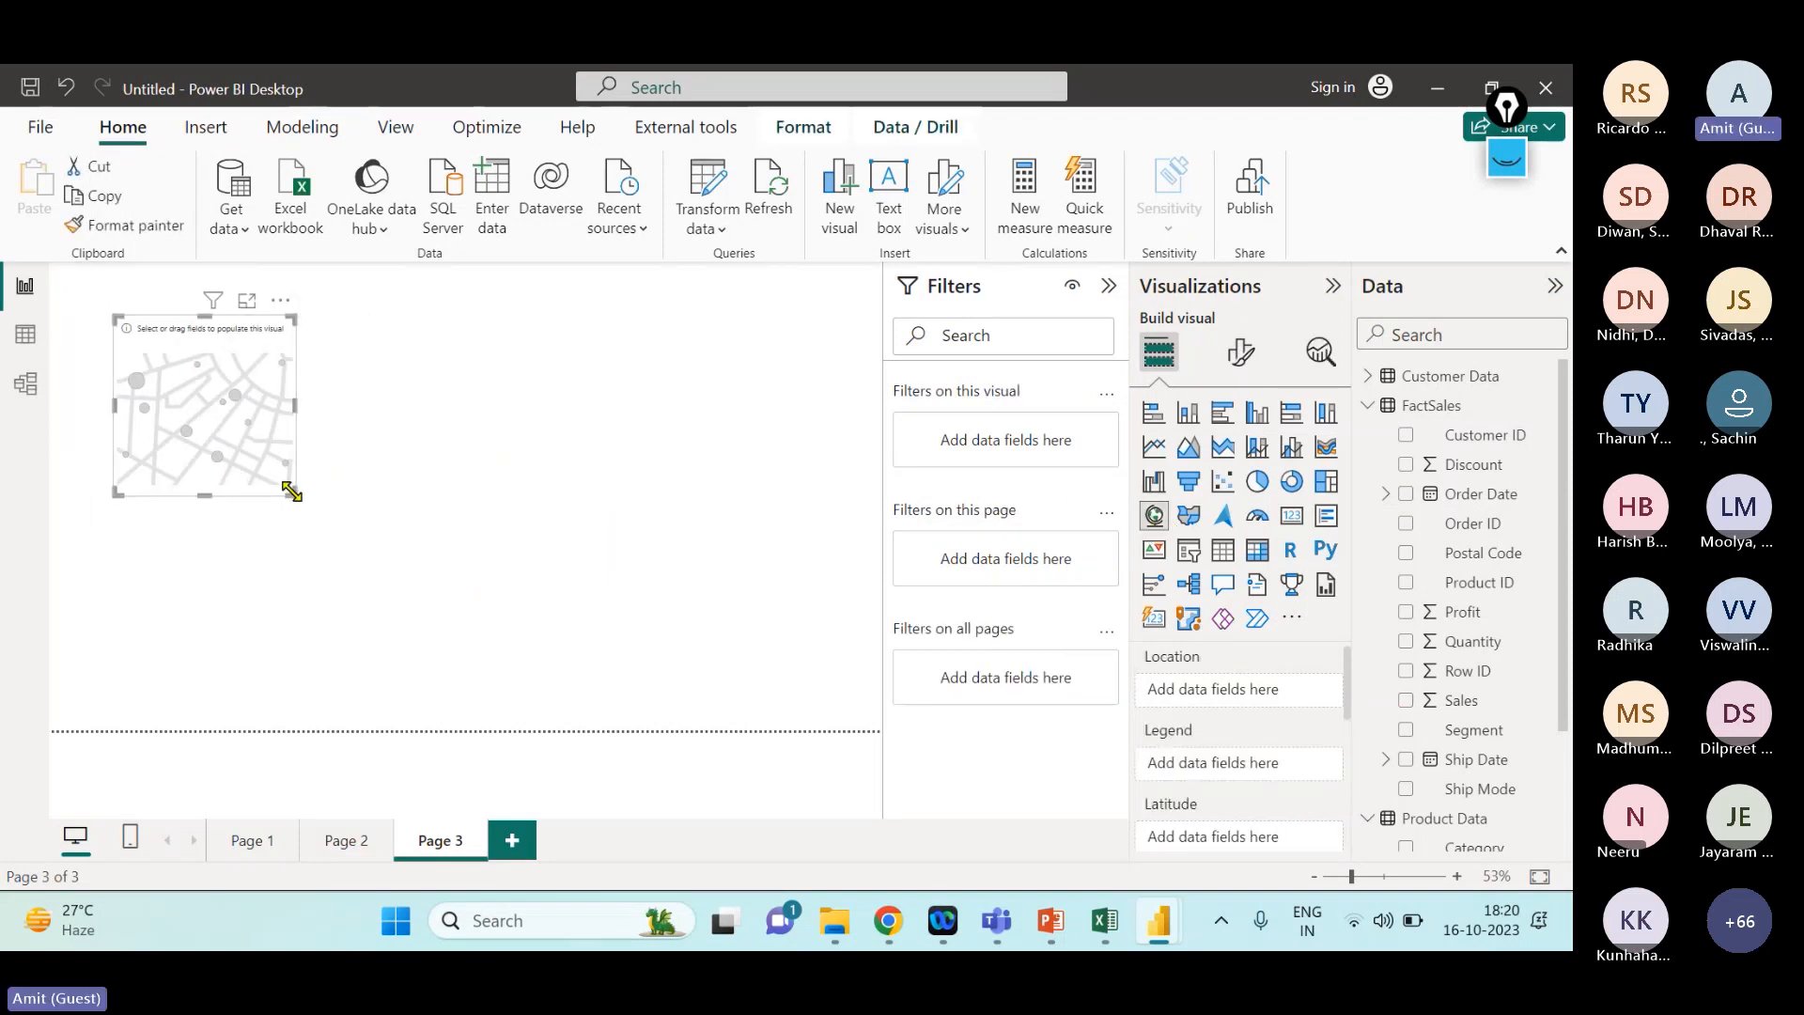
drag(291, 492, 537, 649)
- Assign Country and State from Region Data as the map's location levels and Sales as its bubble size
scroll(1473, 635, down, 2)
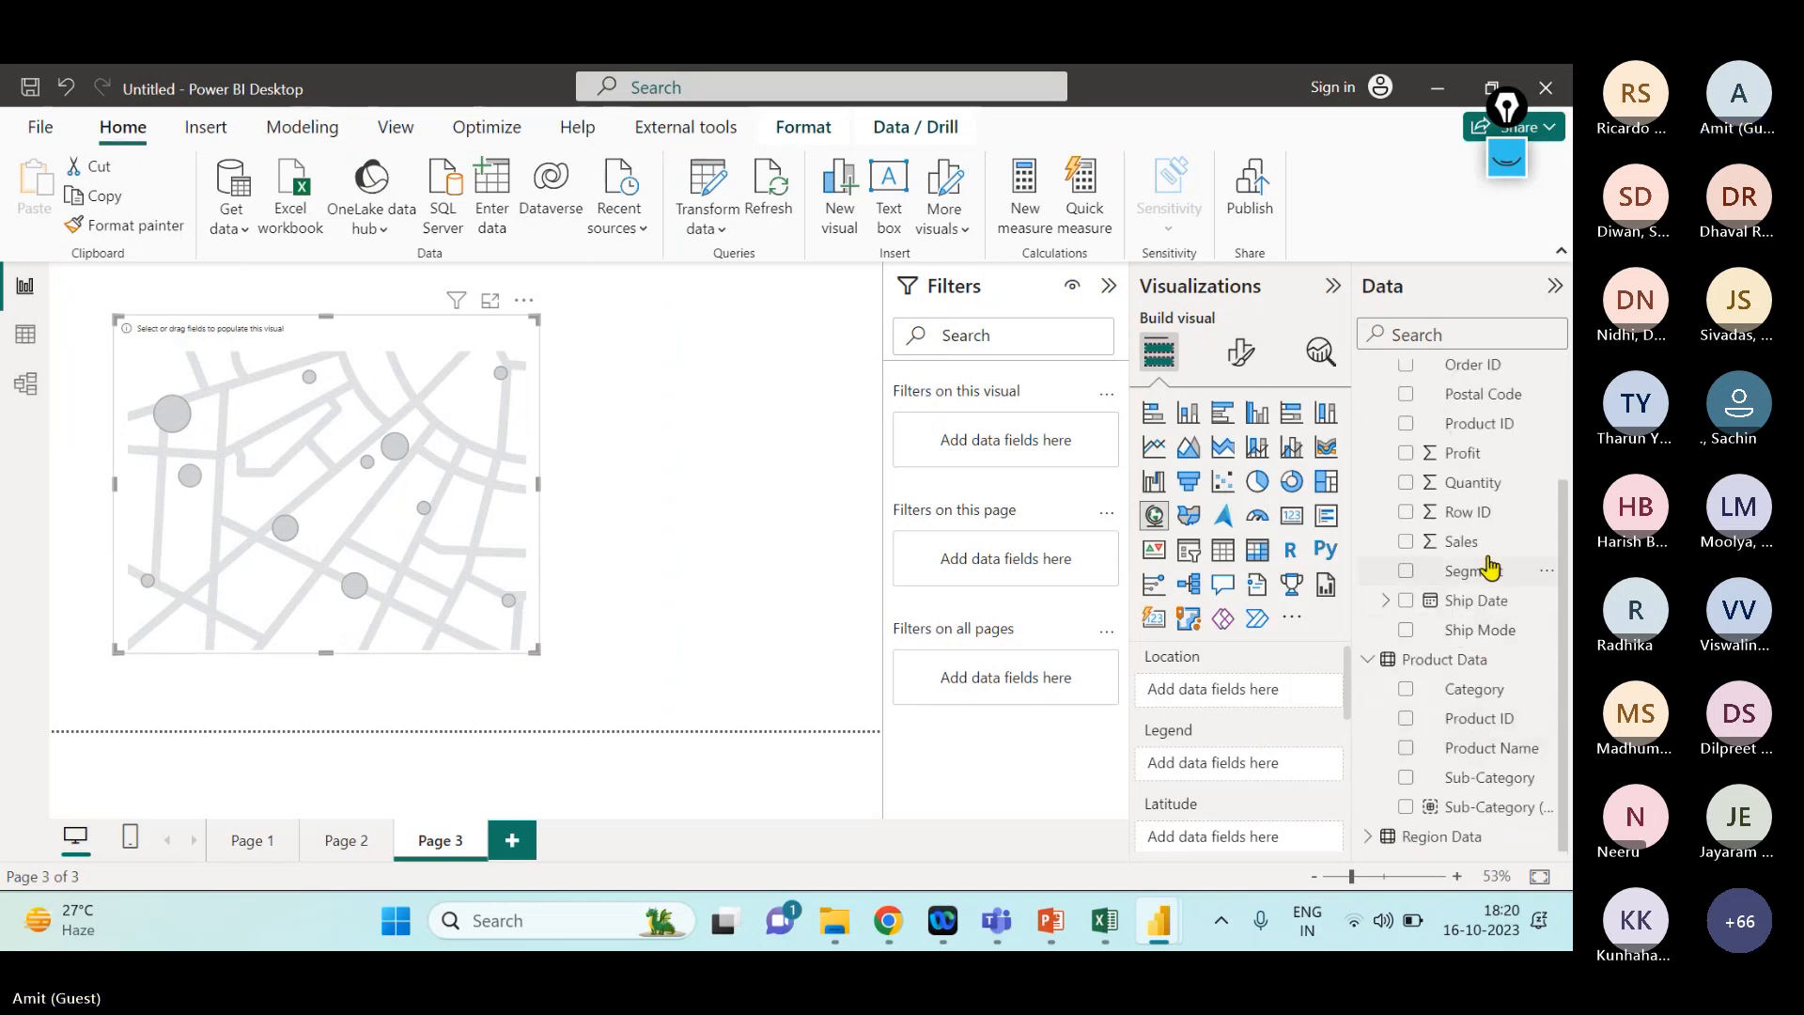
scroll(1490, 567, up, 2)
scroll(1438, 569, down, 2)
click(1367, 836)
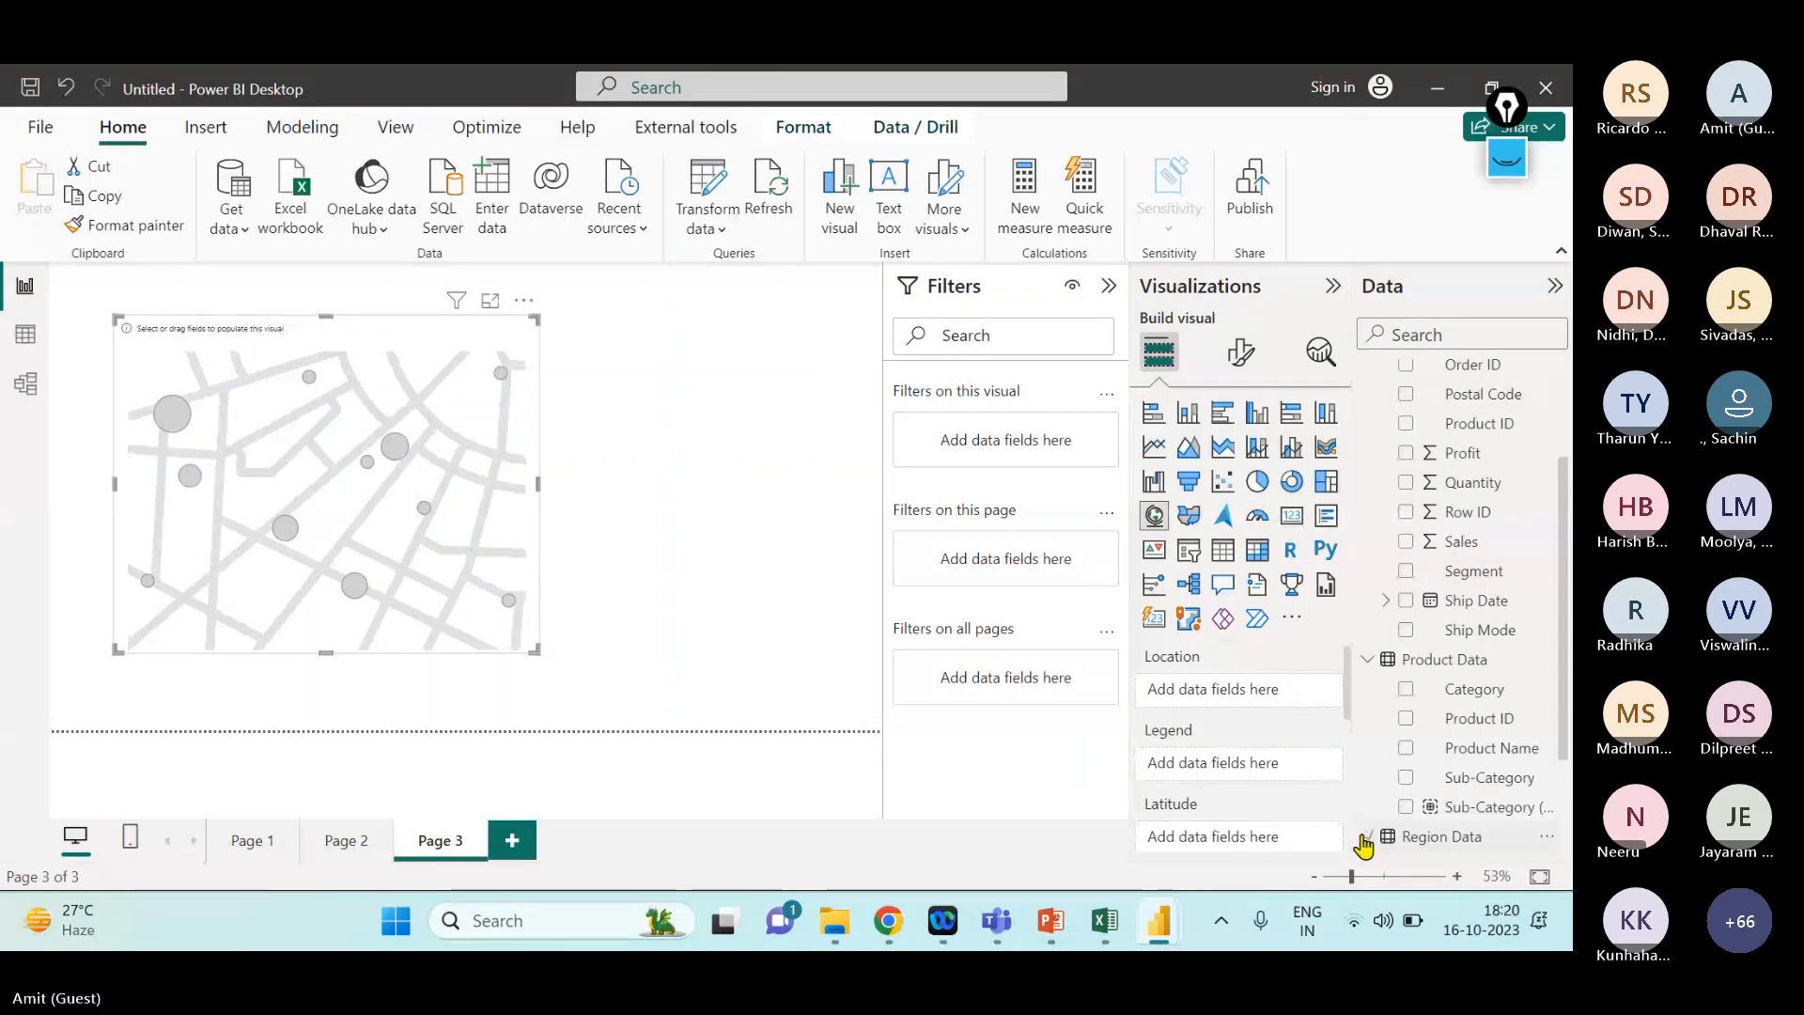
scroll(1457, 739, down, 3)
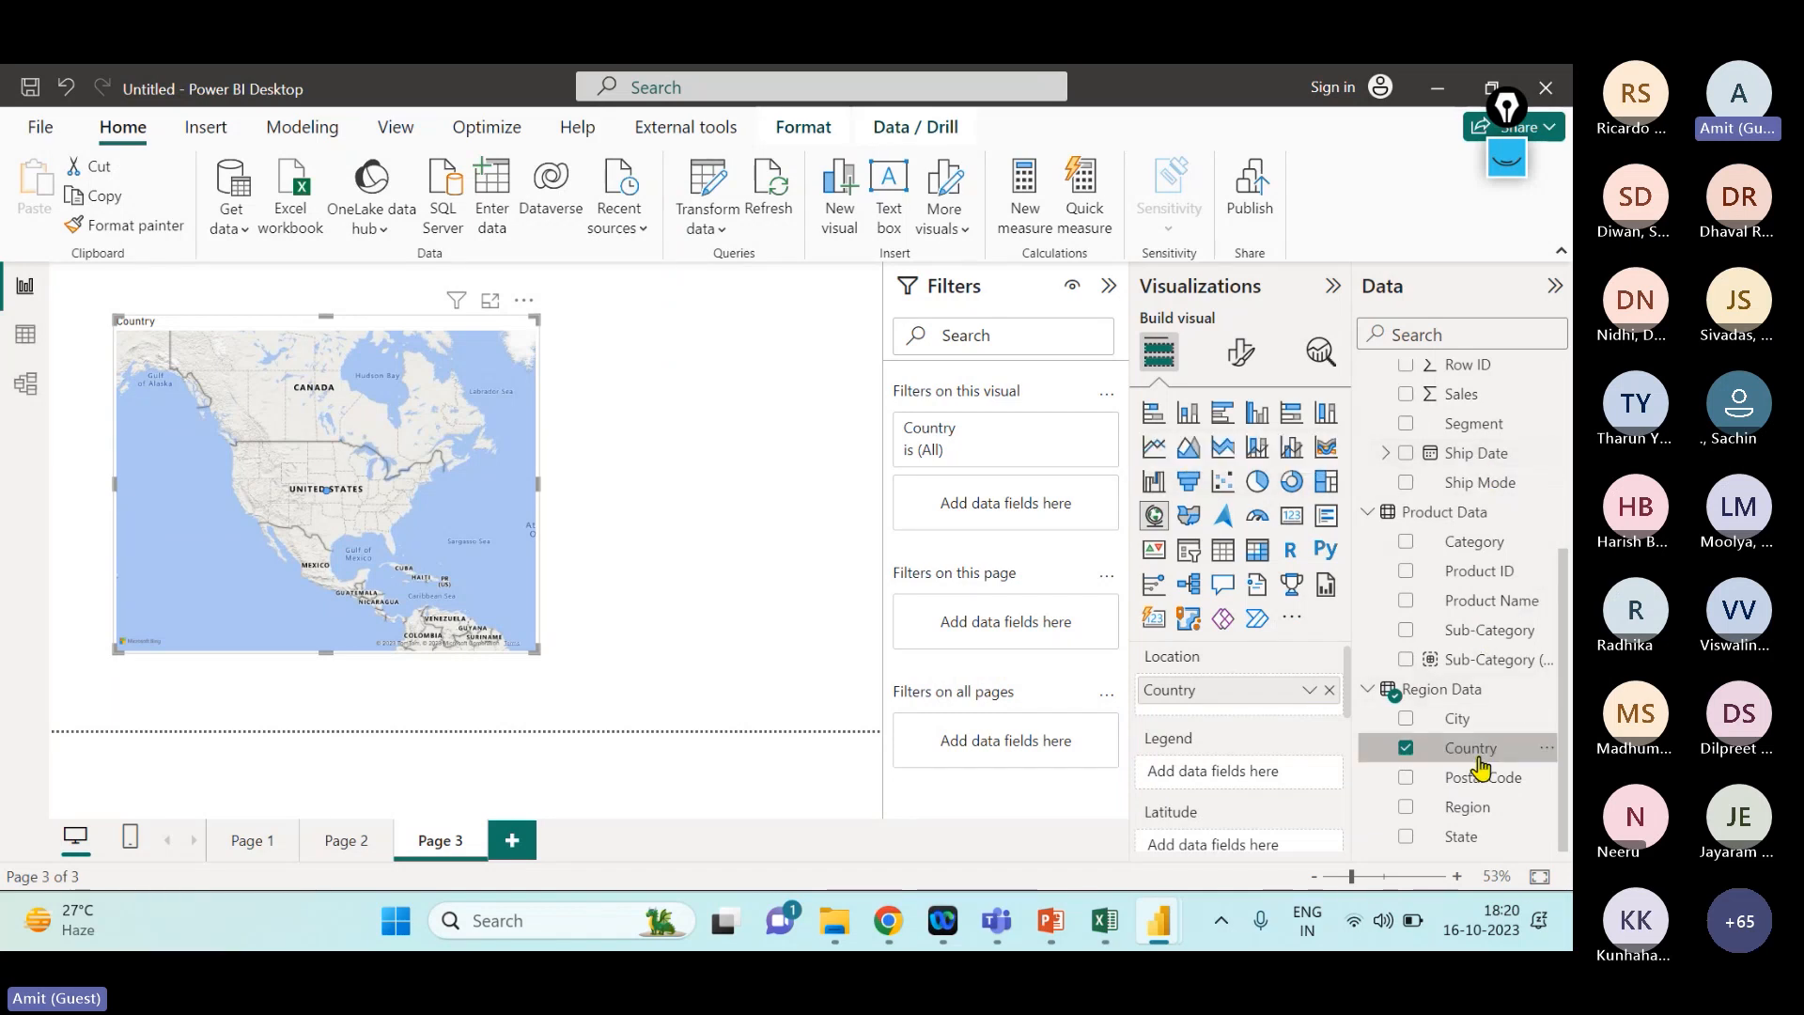
drag(1469, 842, 1294, 707)
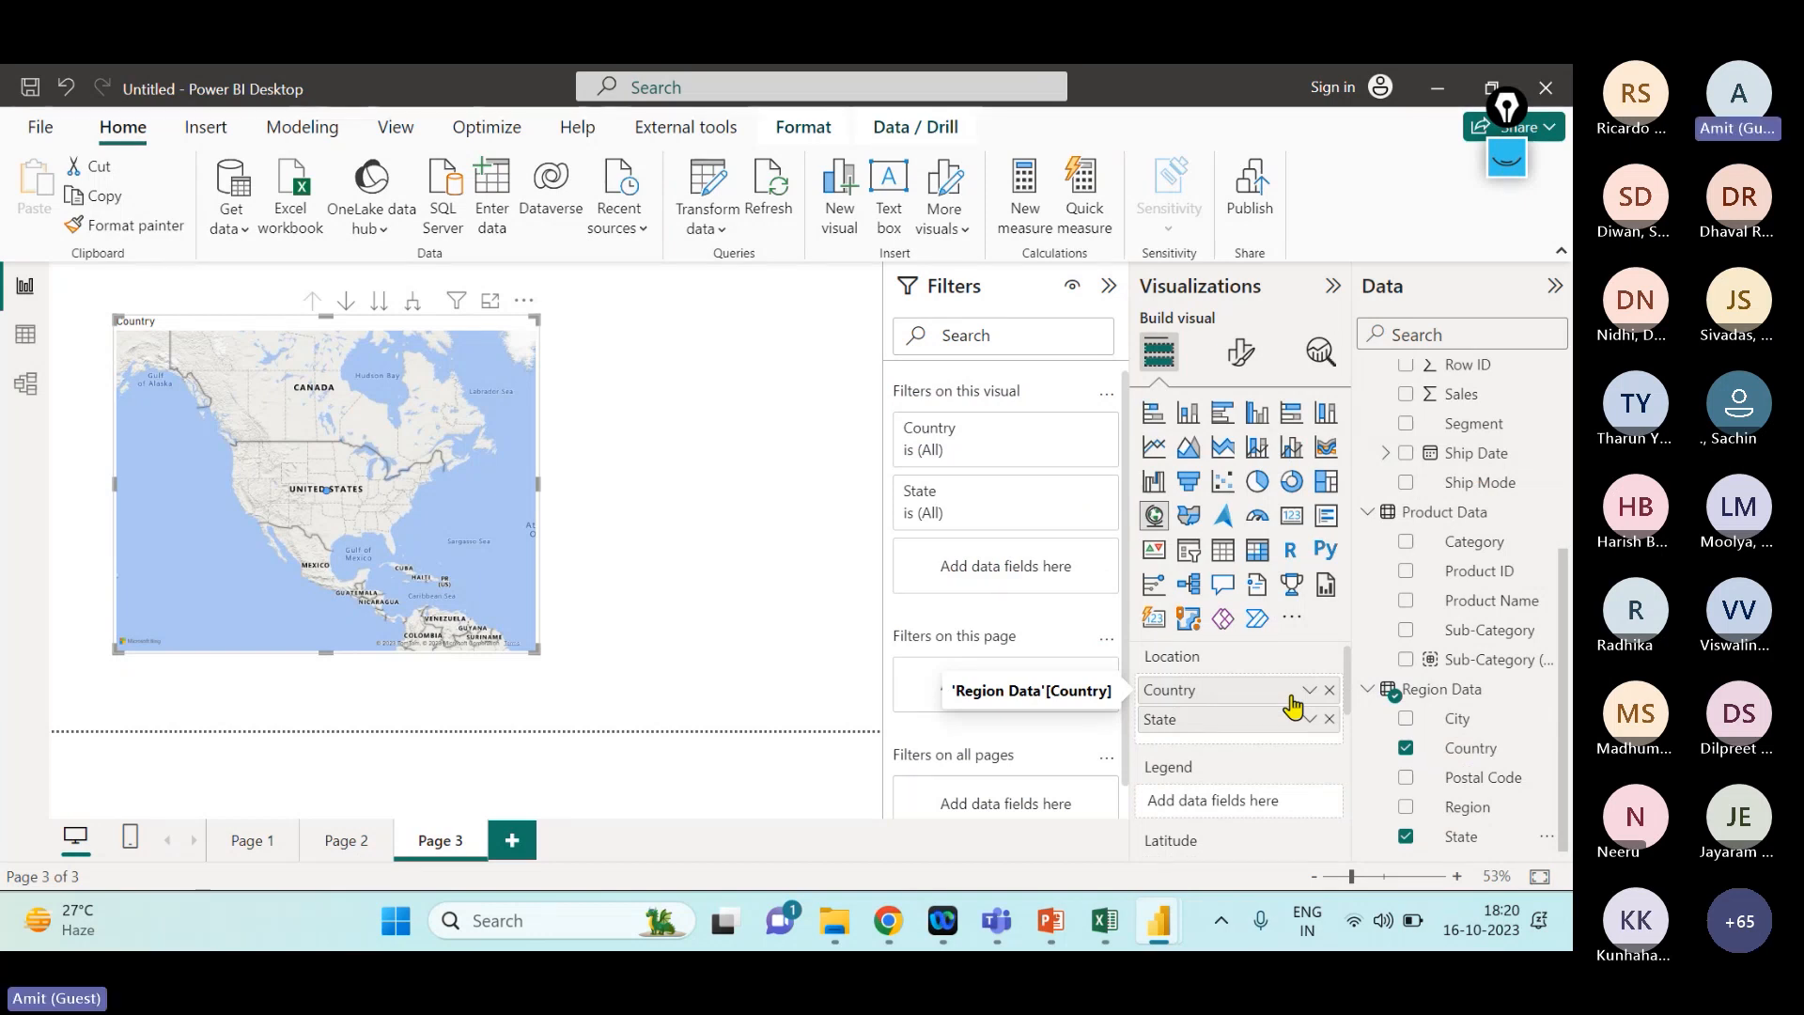
scroll(1278, 763, down, 3)
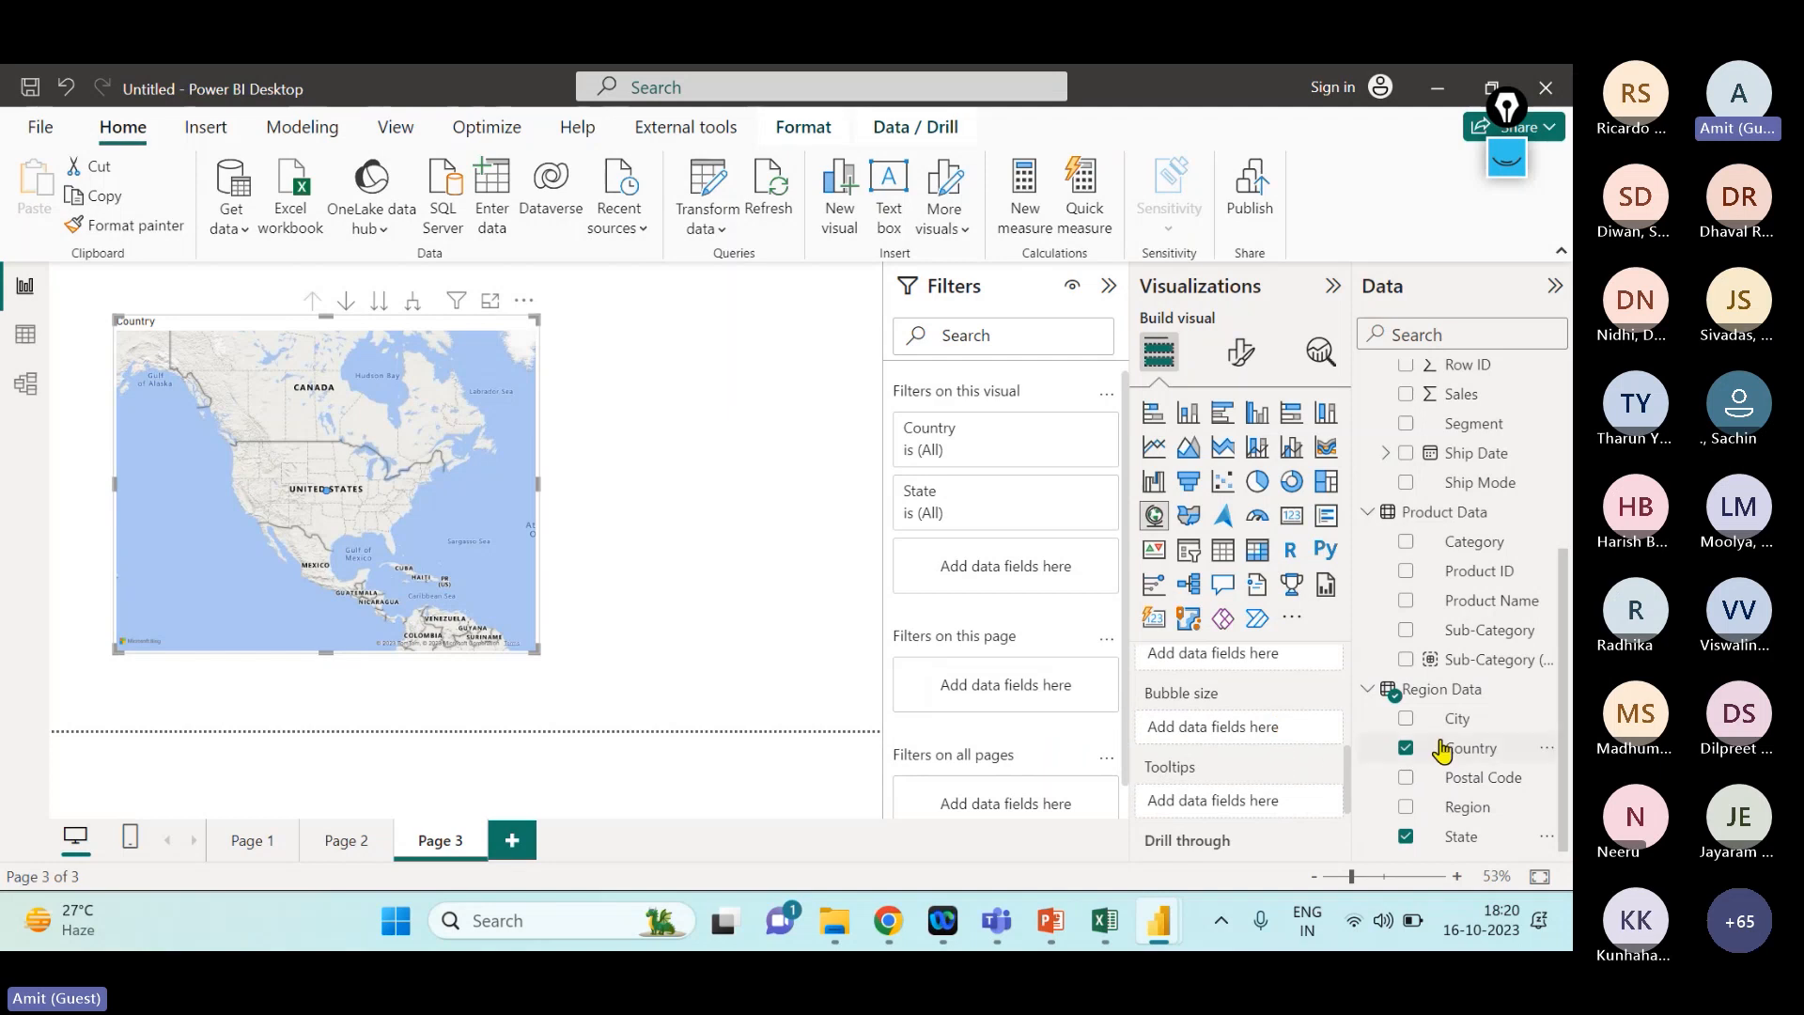
drag(1461, 394, 1255, 763)
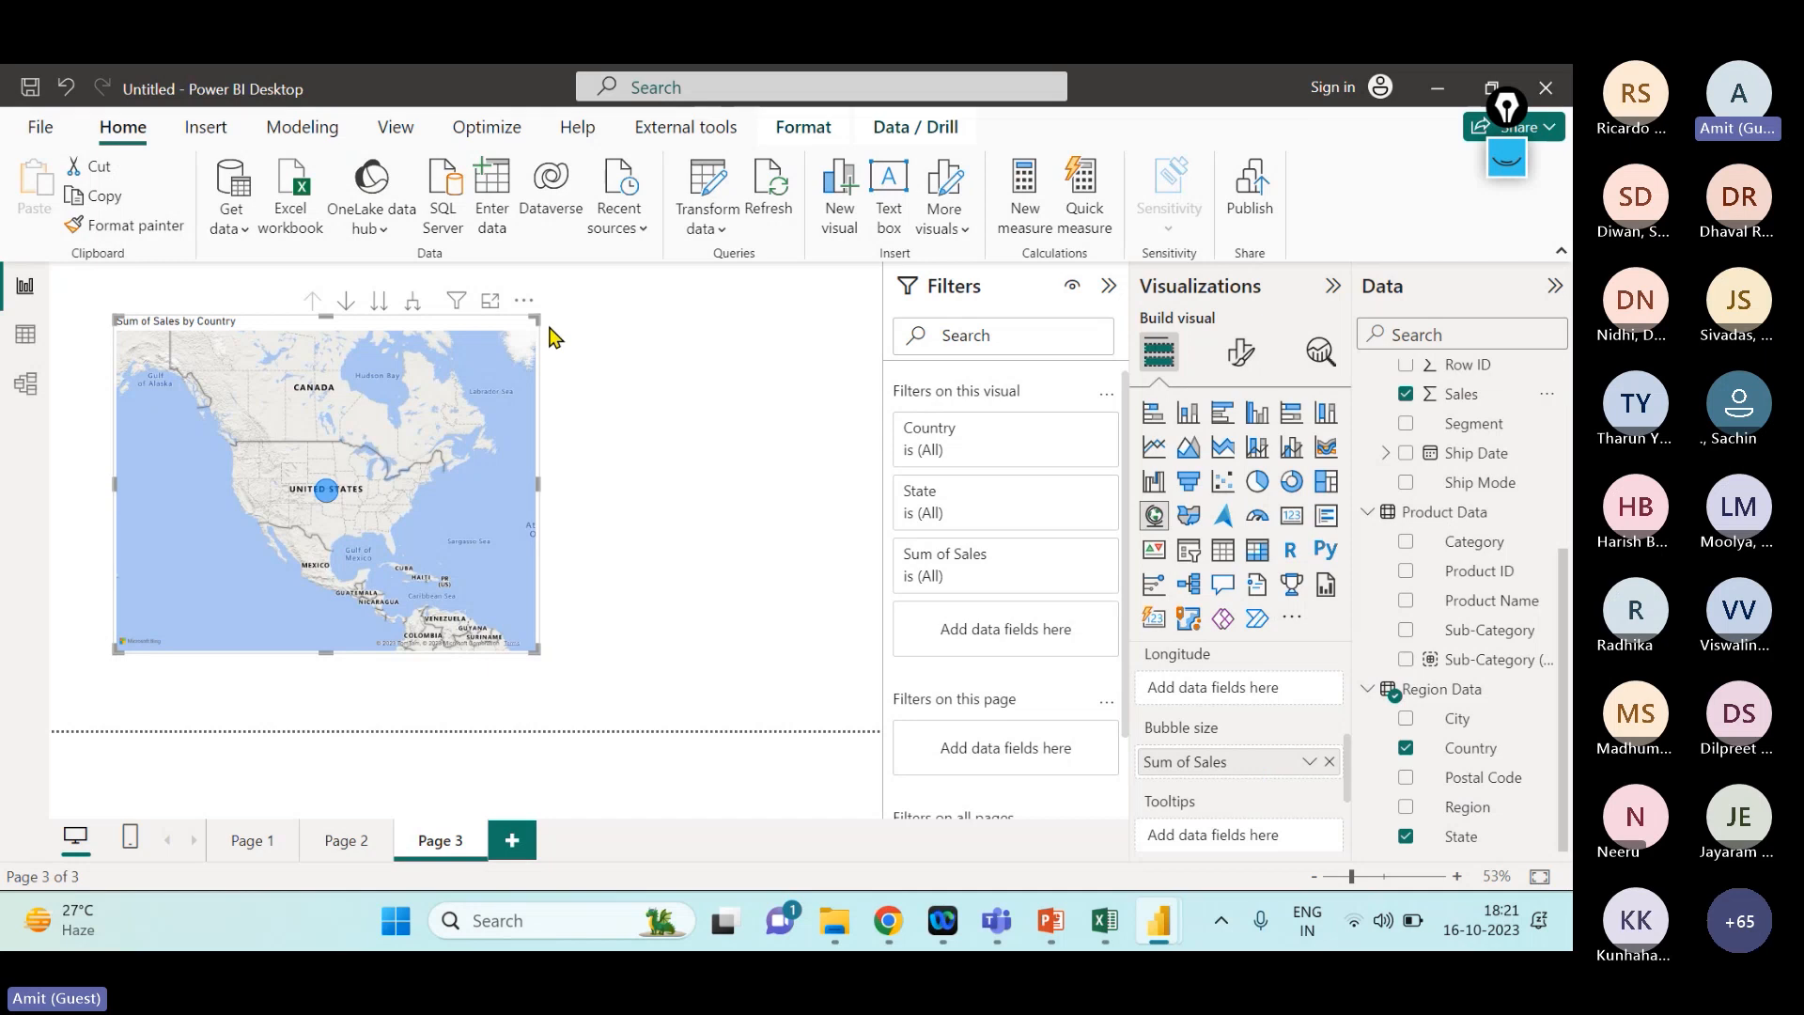
- Expand the map to the state level, add City below State in its location hierarchy, and expand to cities
click(414, 302)
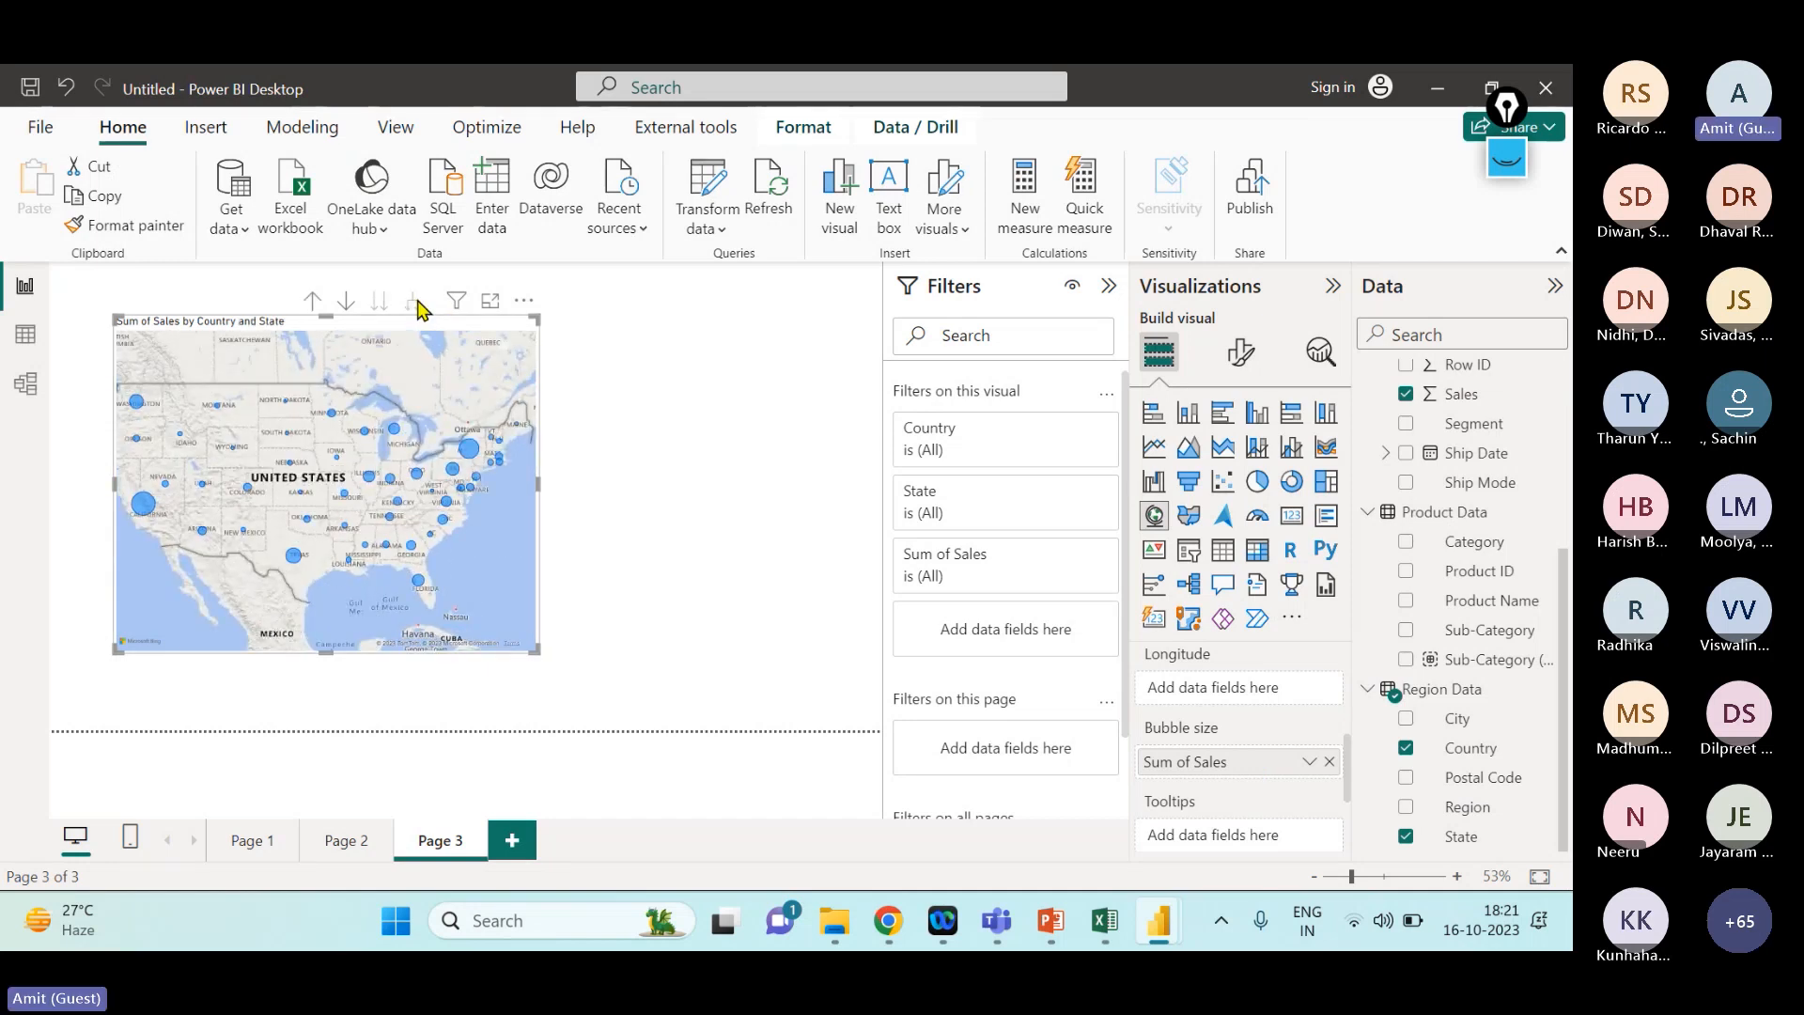
scroll(1186, 759, up, 5)
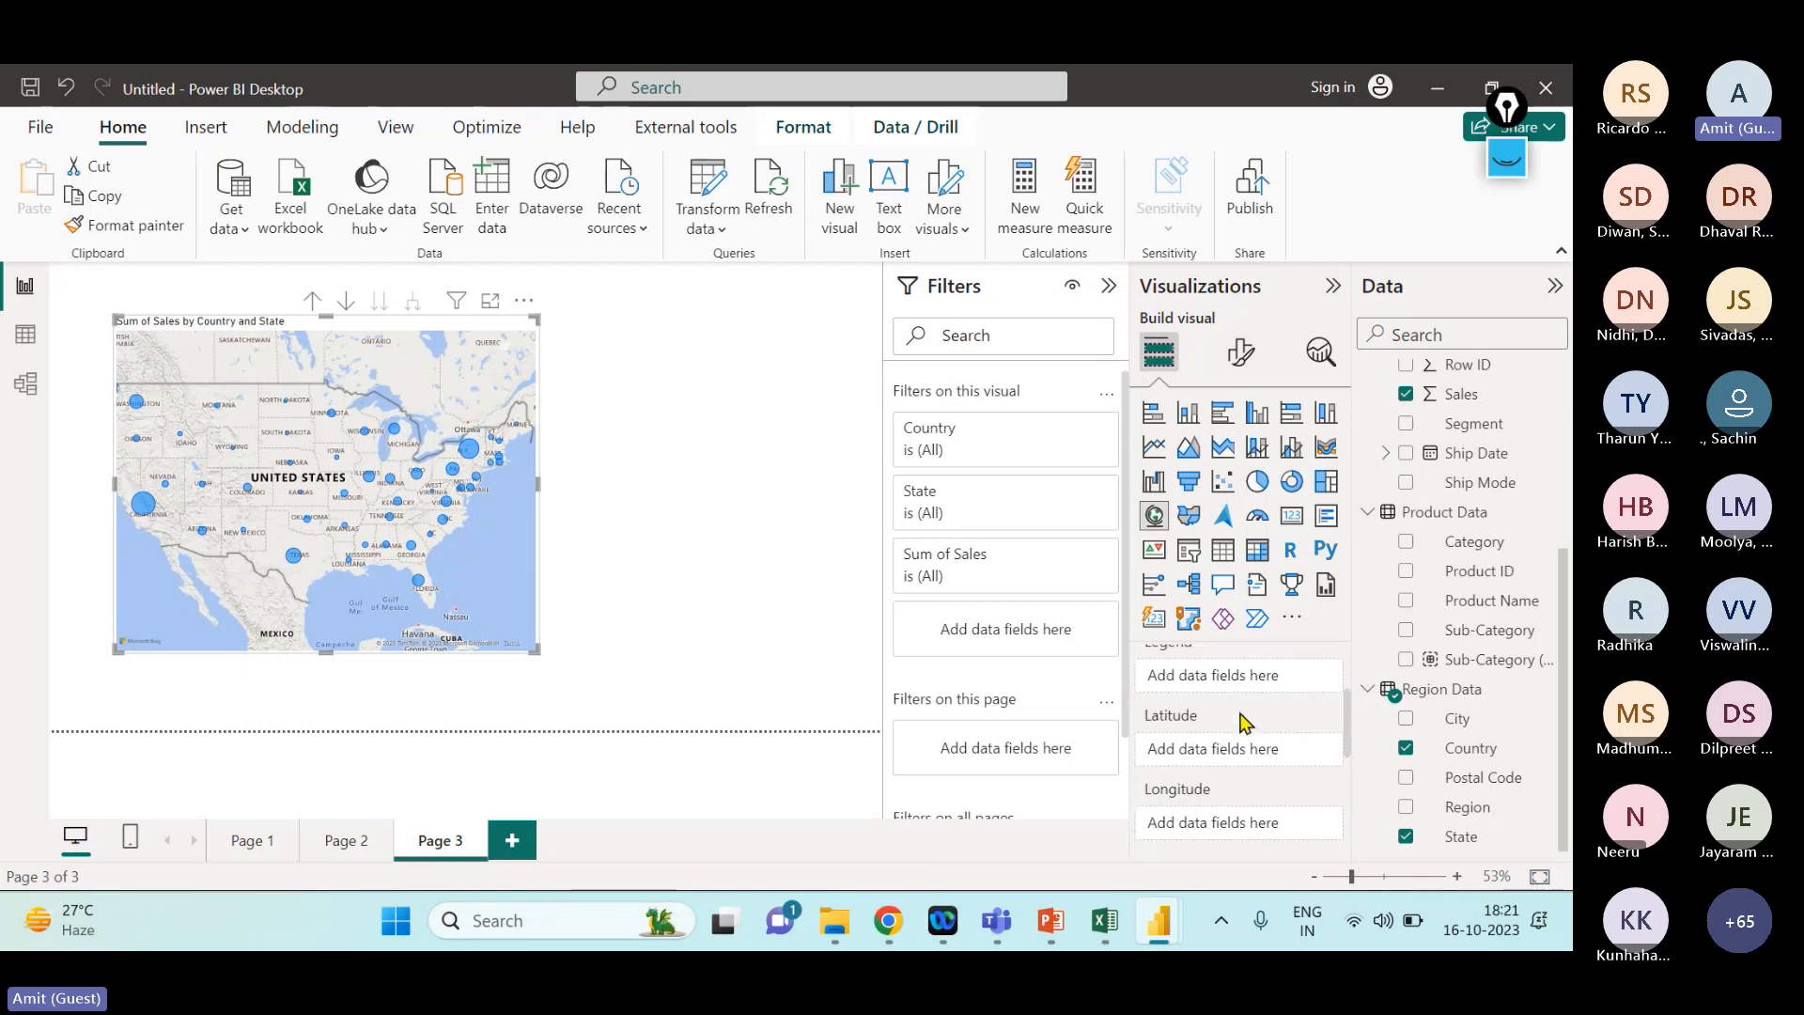
scroll(1485, 404, up, 5)
scroll(1486, 404, down, 3)
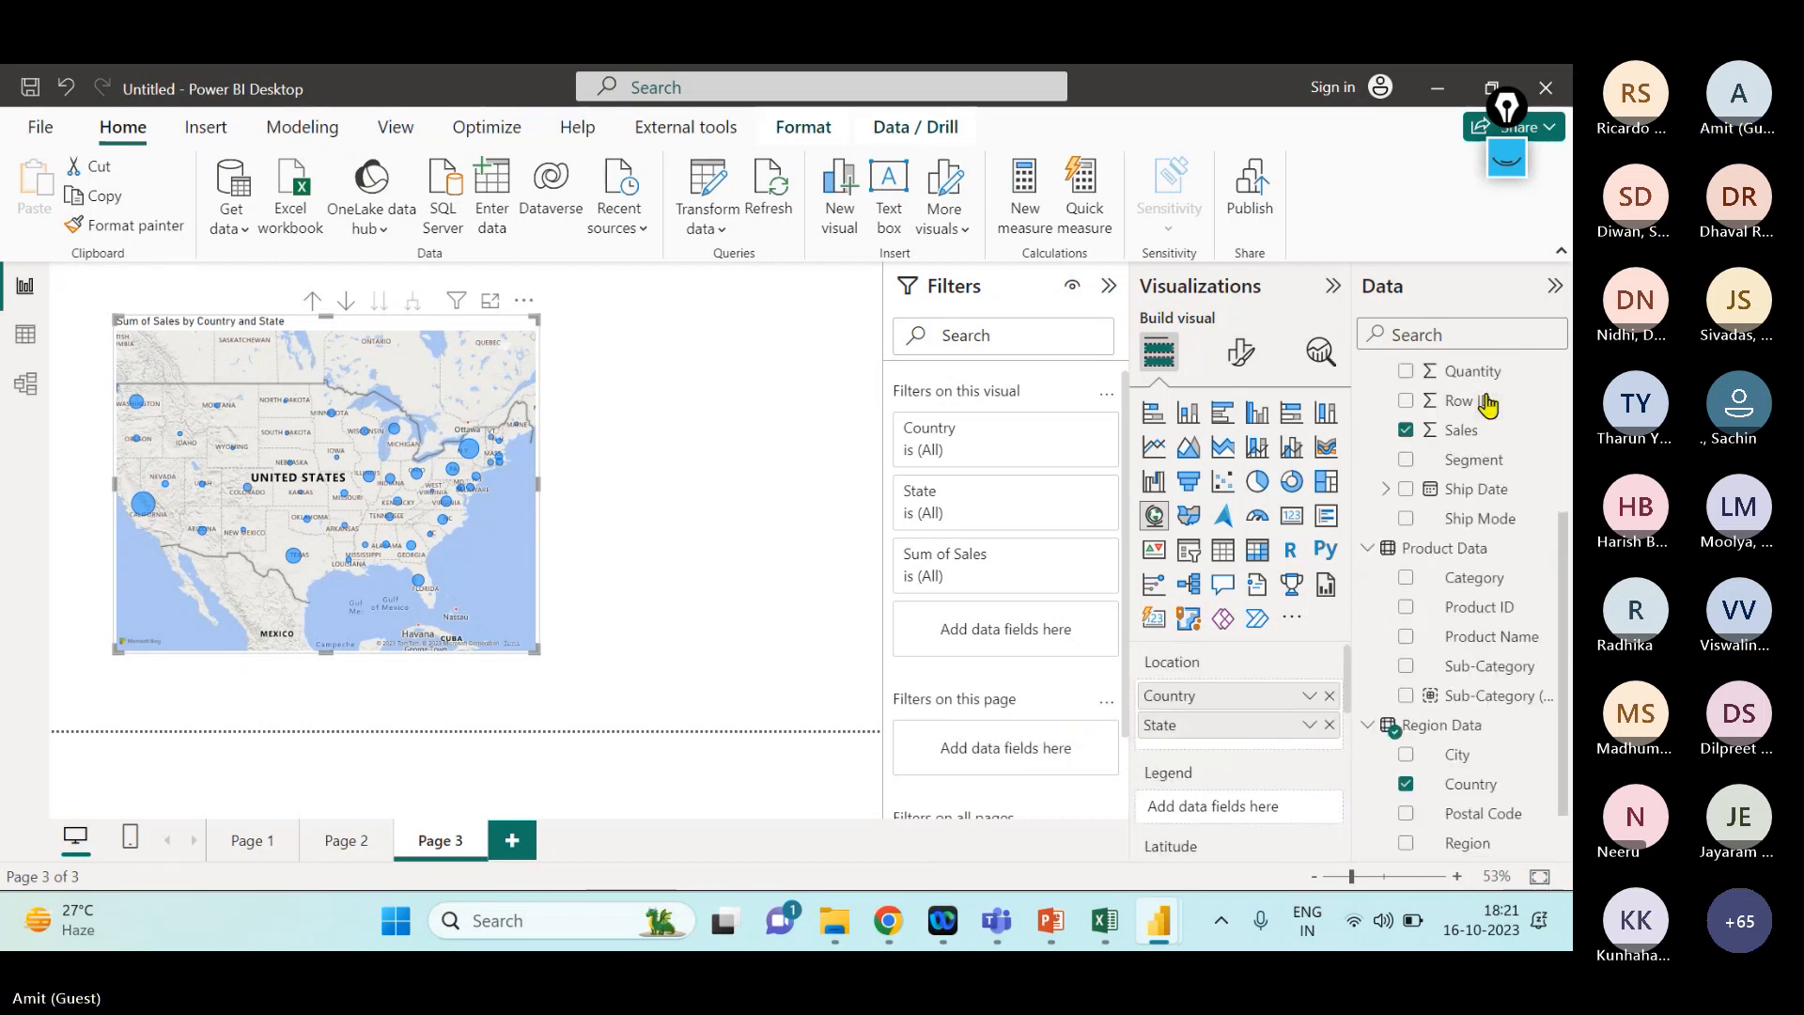
drag(1461, 718, 1295, 743)
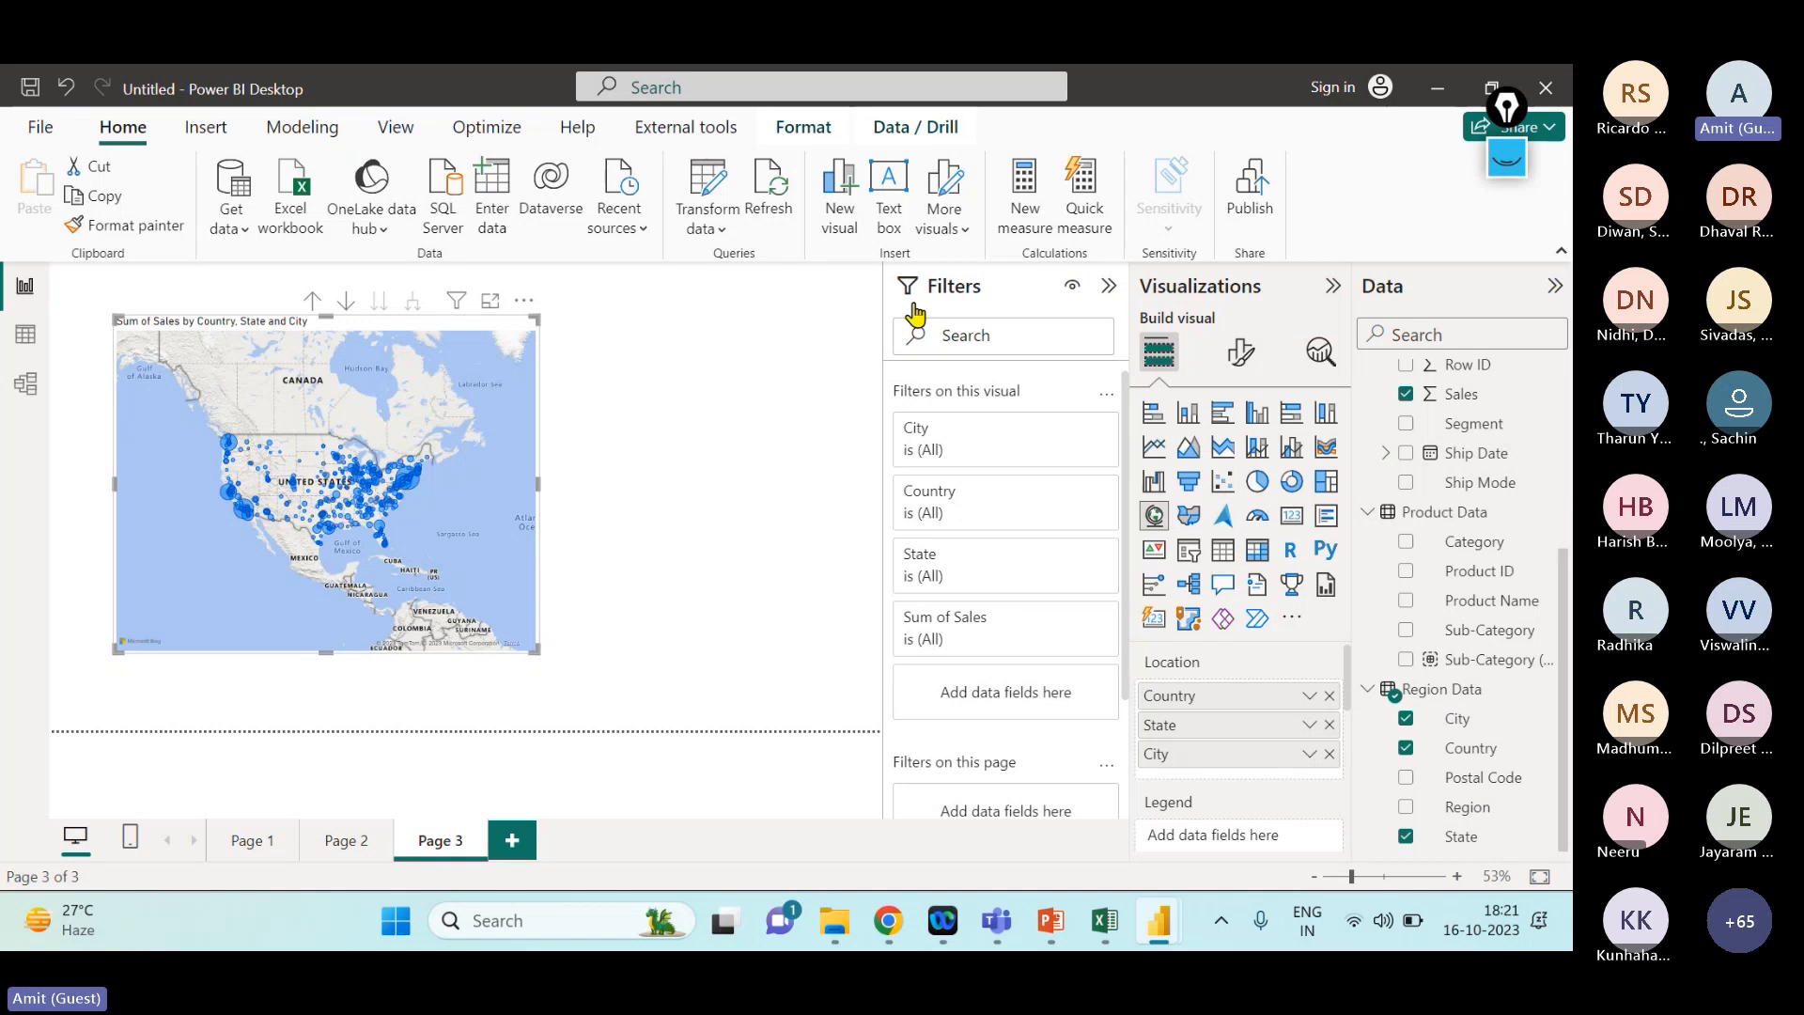
- Set the map's background style to Dark in its format settings
click(1238, 355)
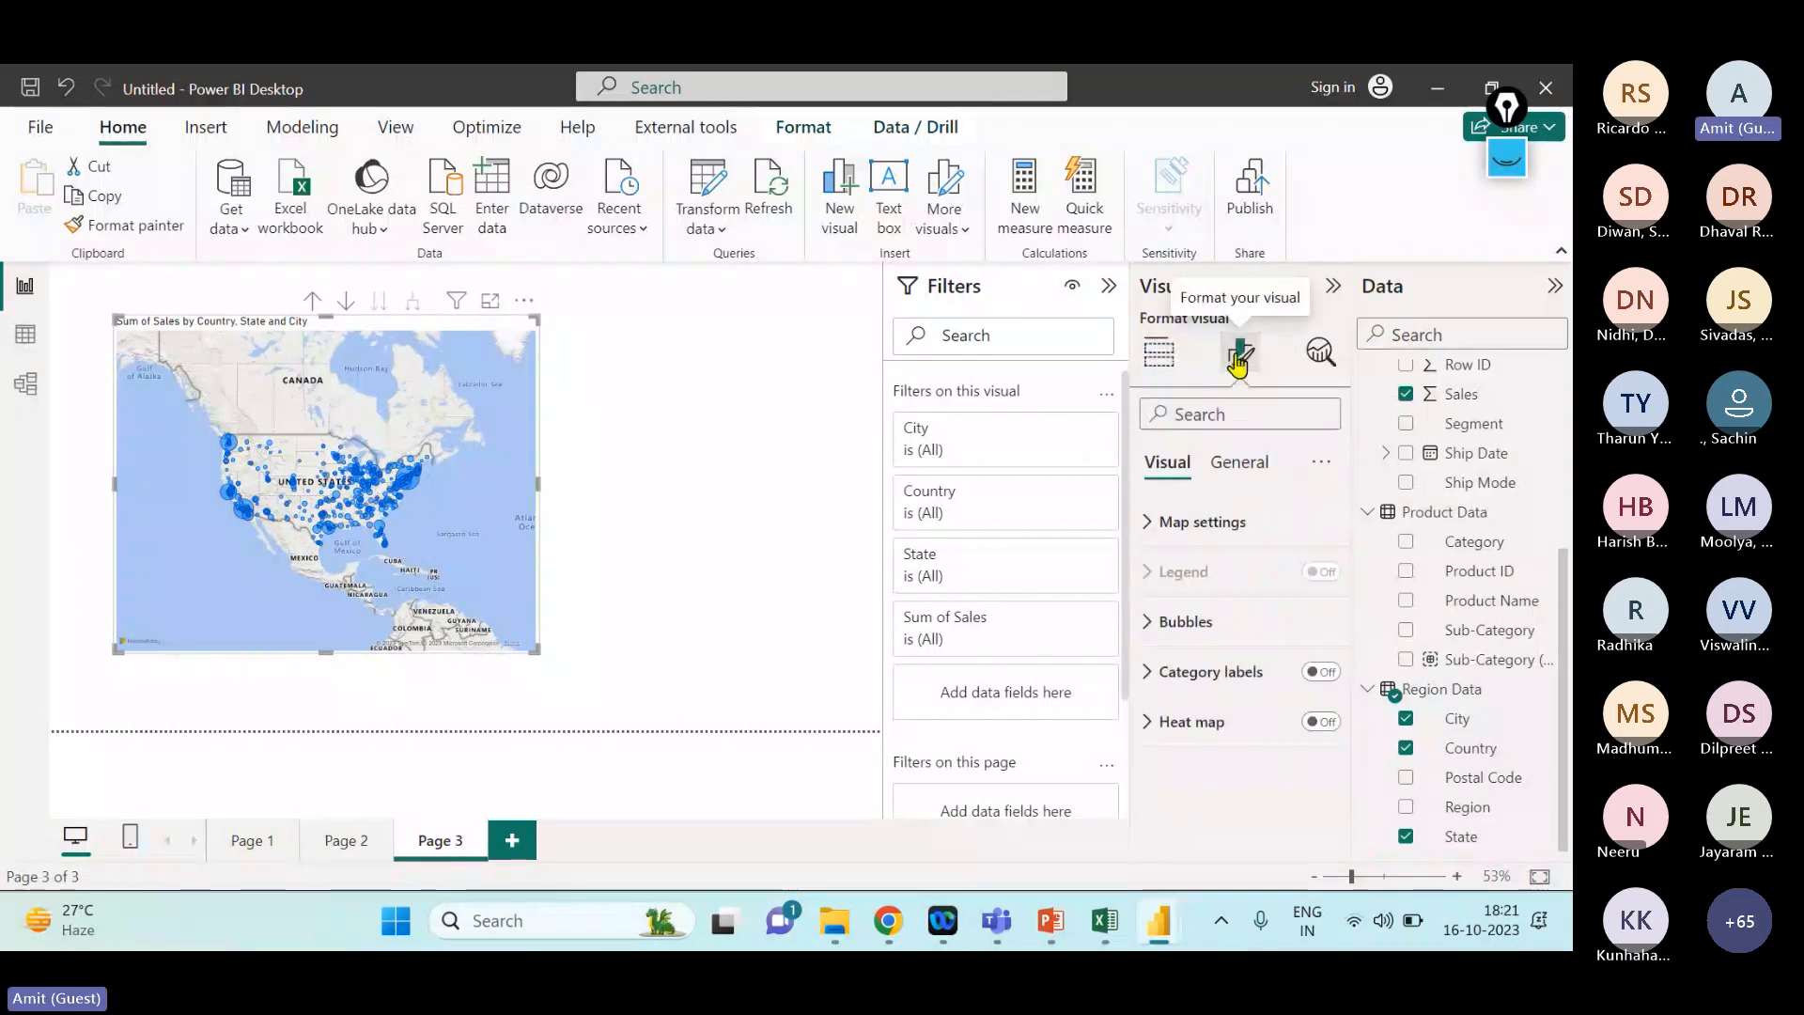
click(1147, 535)
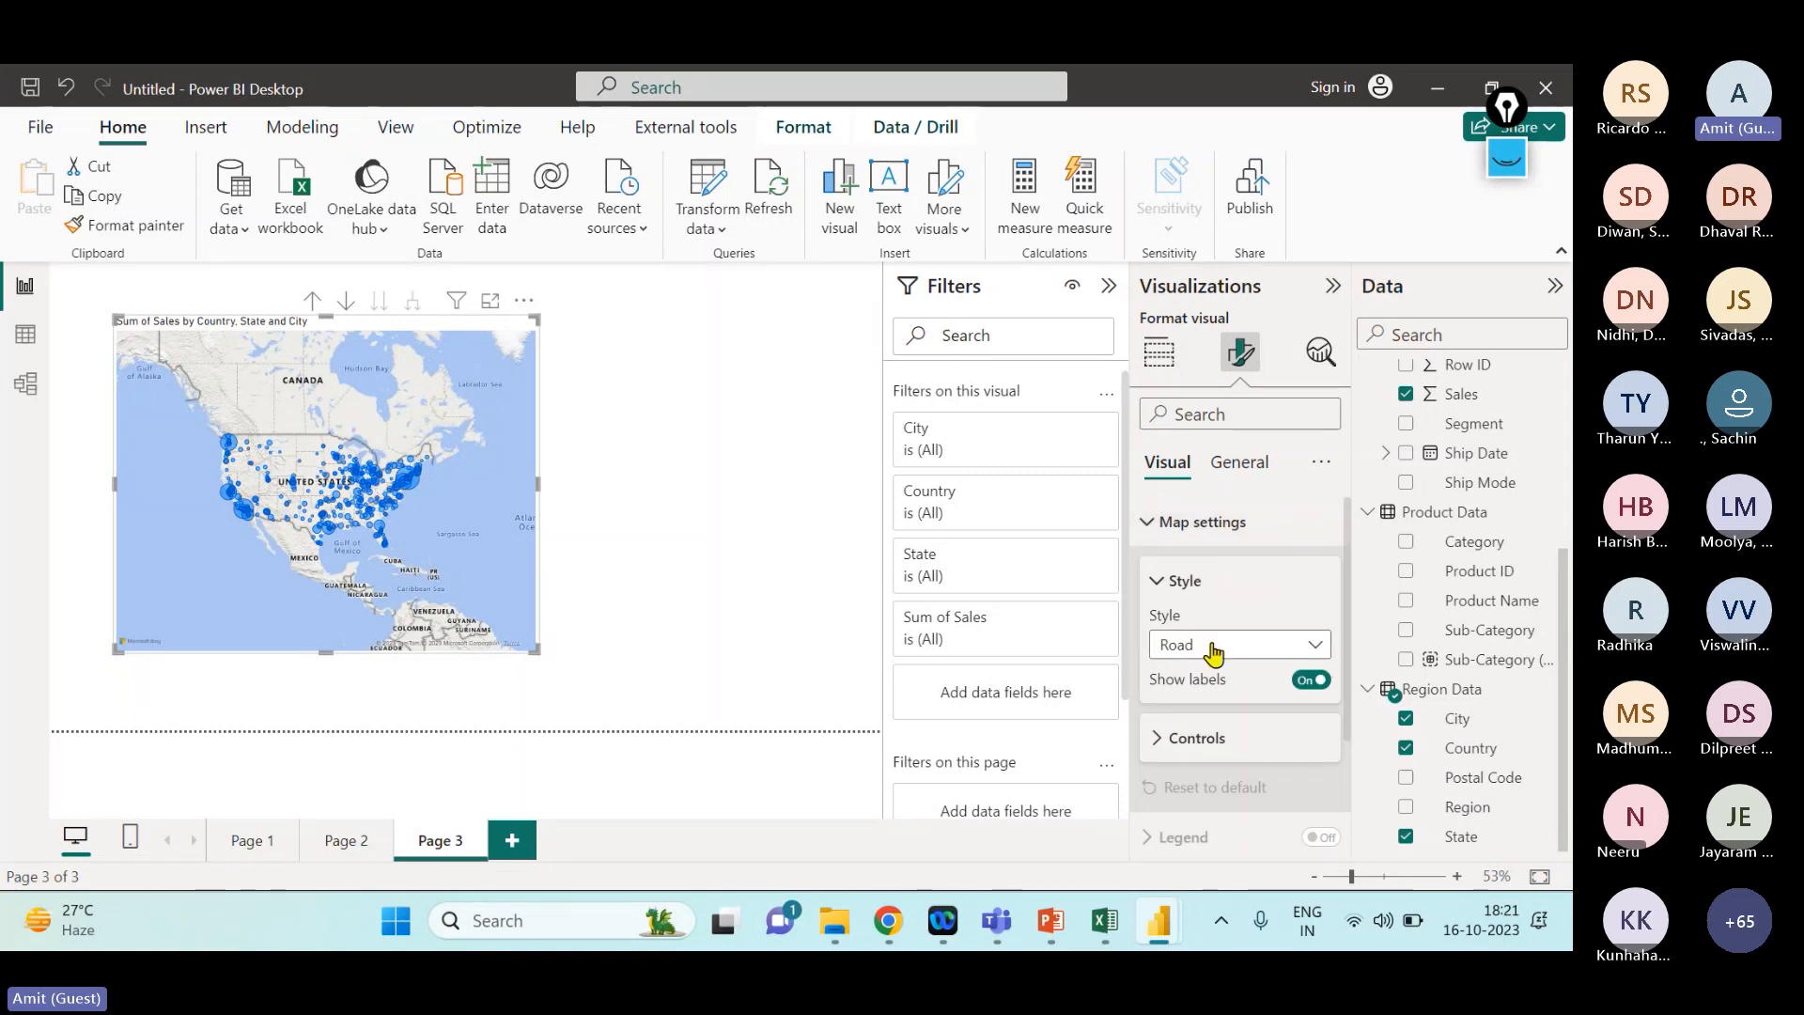
click(1315, 645)
click(1176, 704)
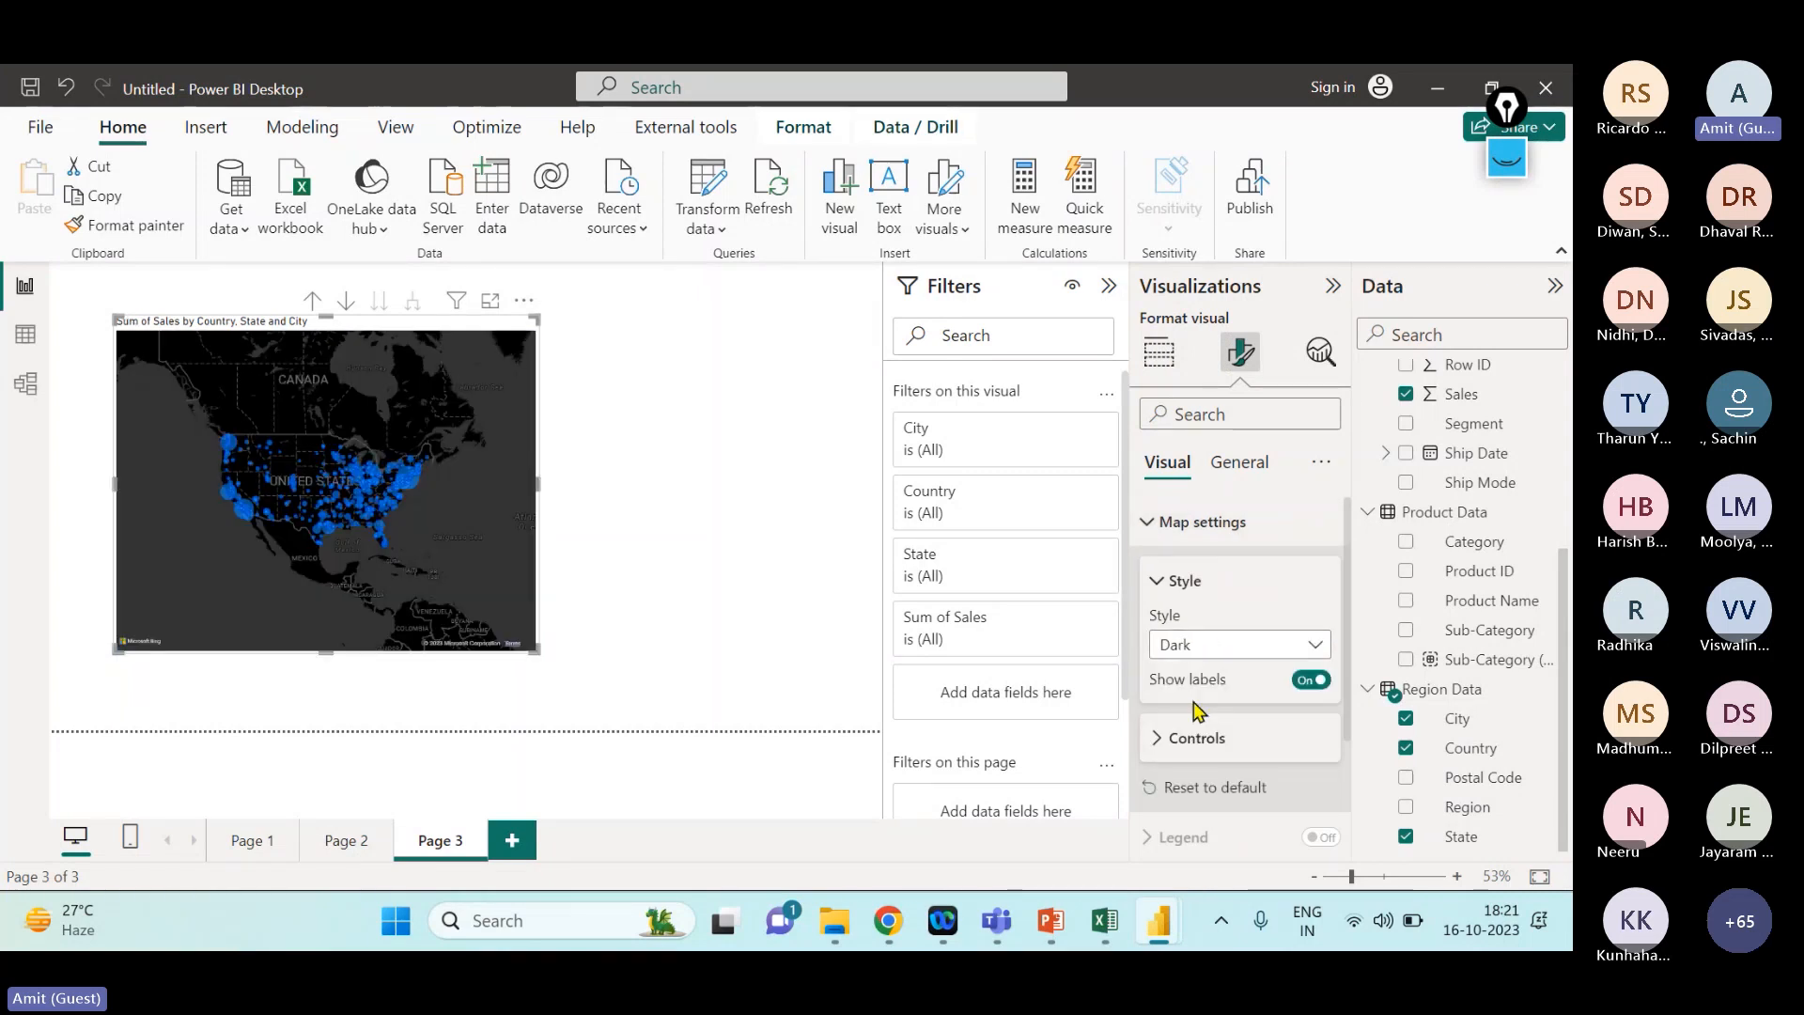
- Switch to the Teams meeting to check the chat for participants' questions, and return to the Power BI report
click(997, 921)
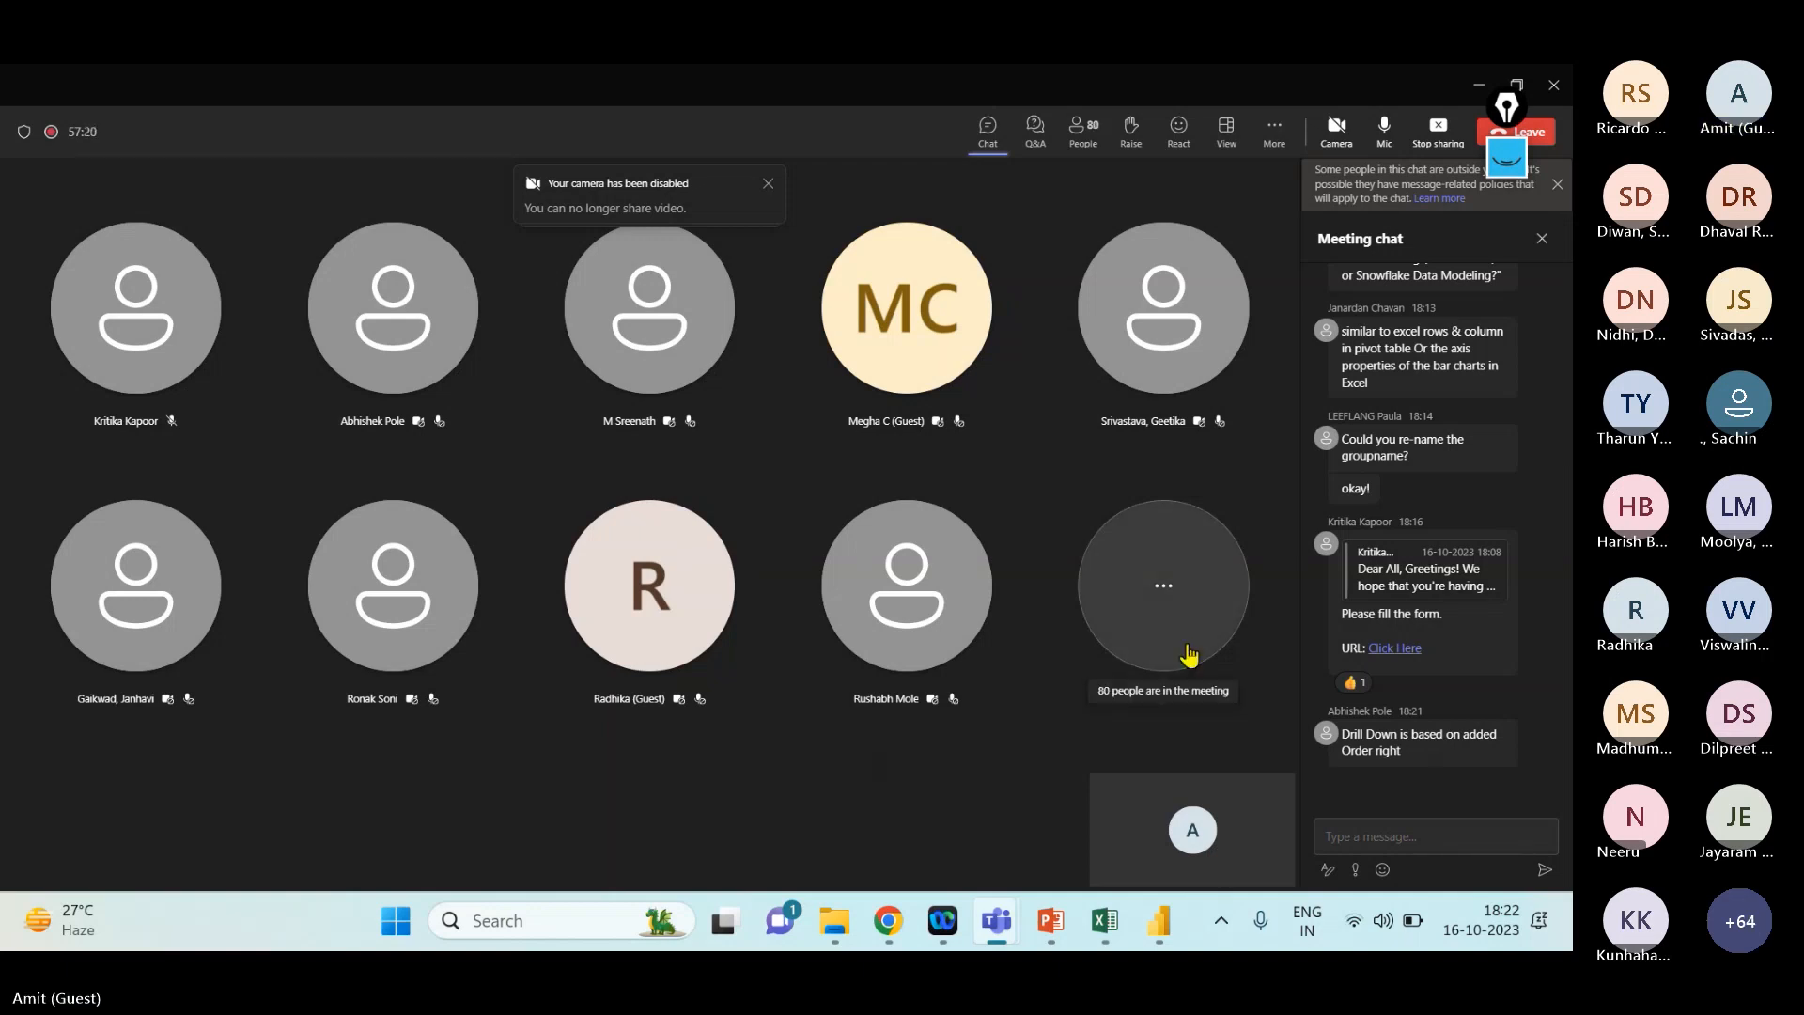
mouse_move(1158, 921)
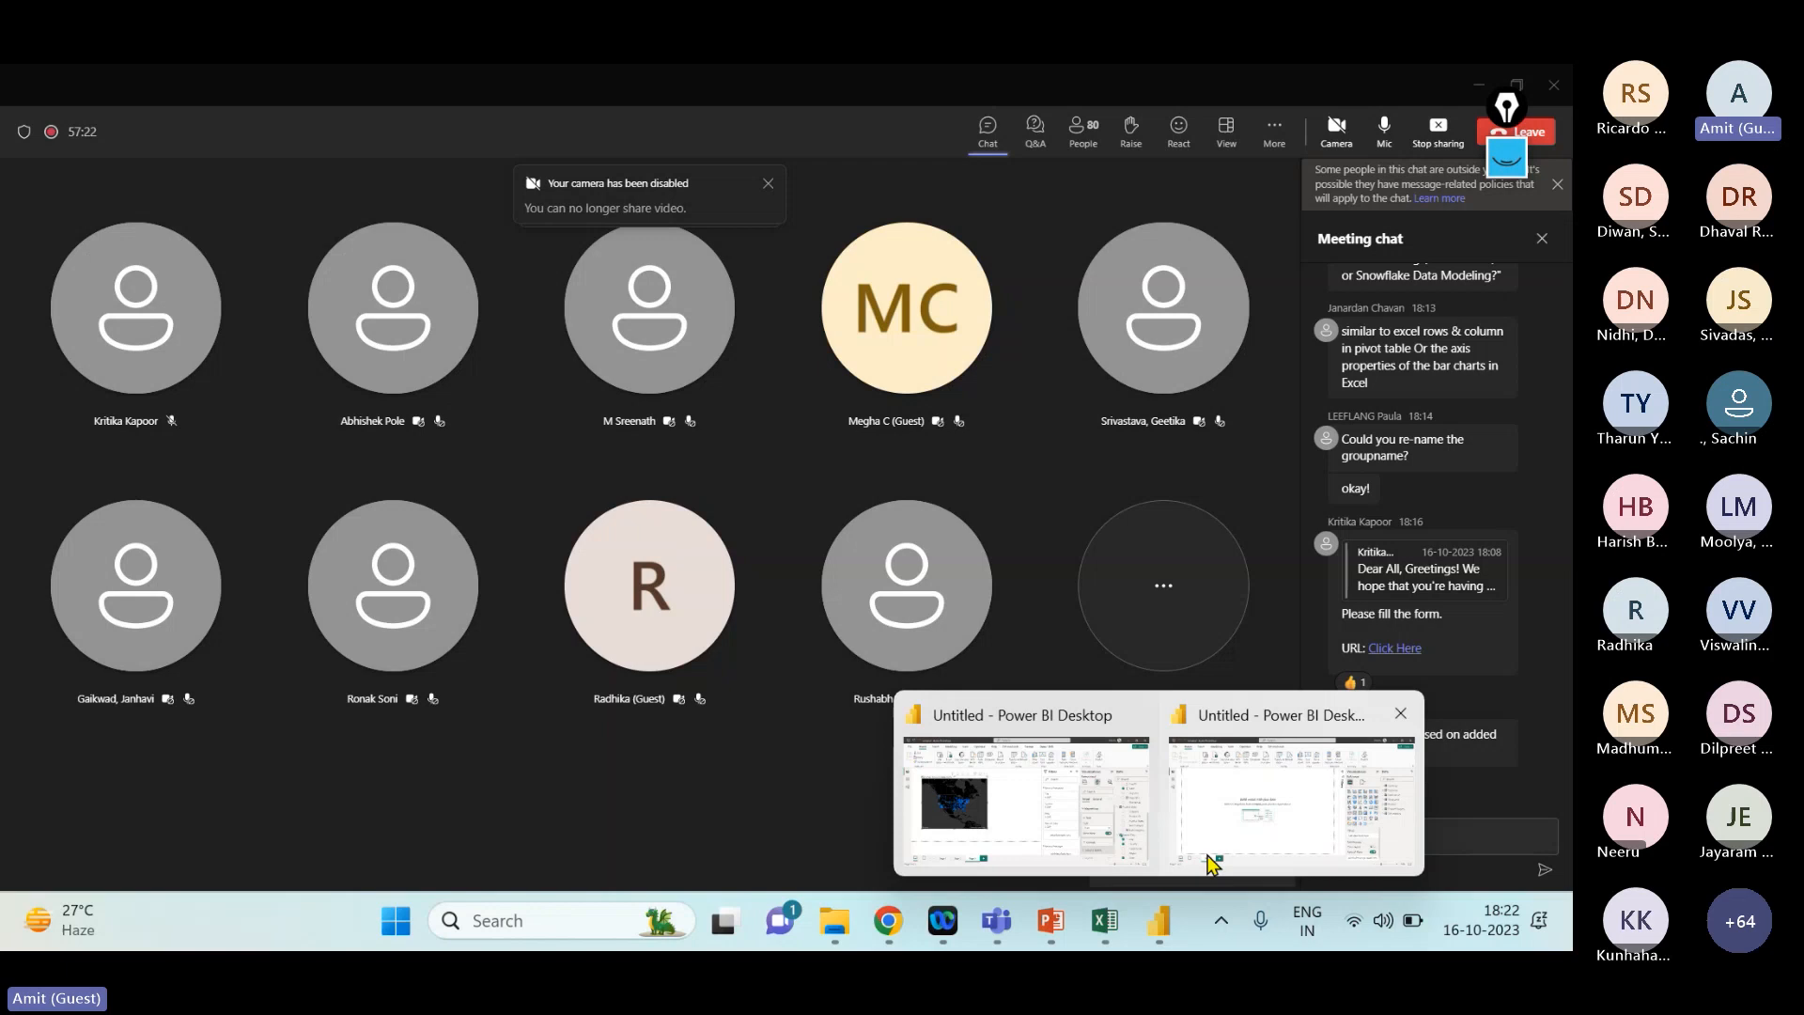
click(1077, 808)
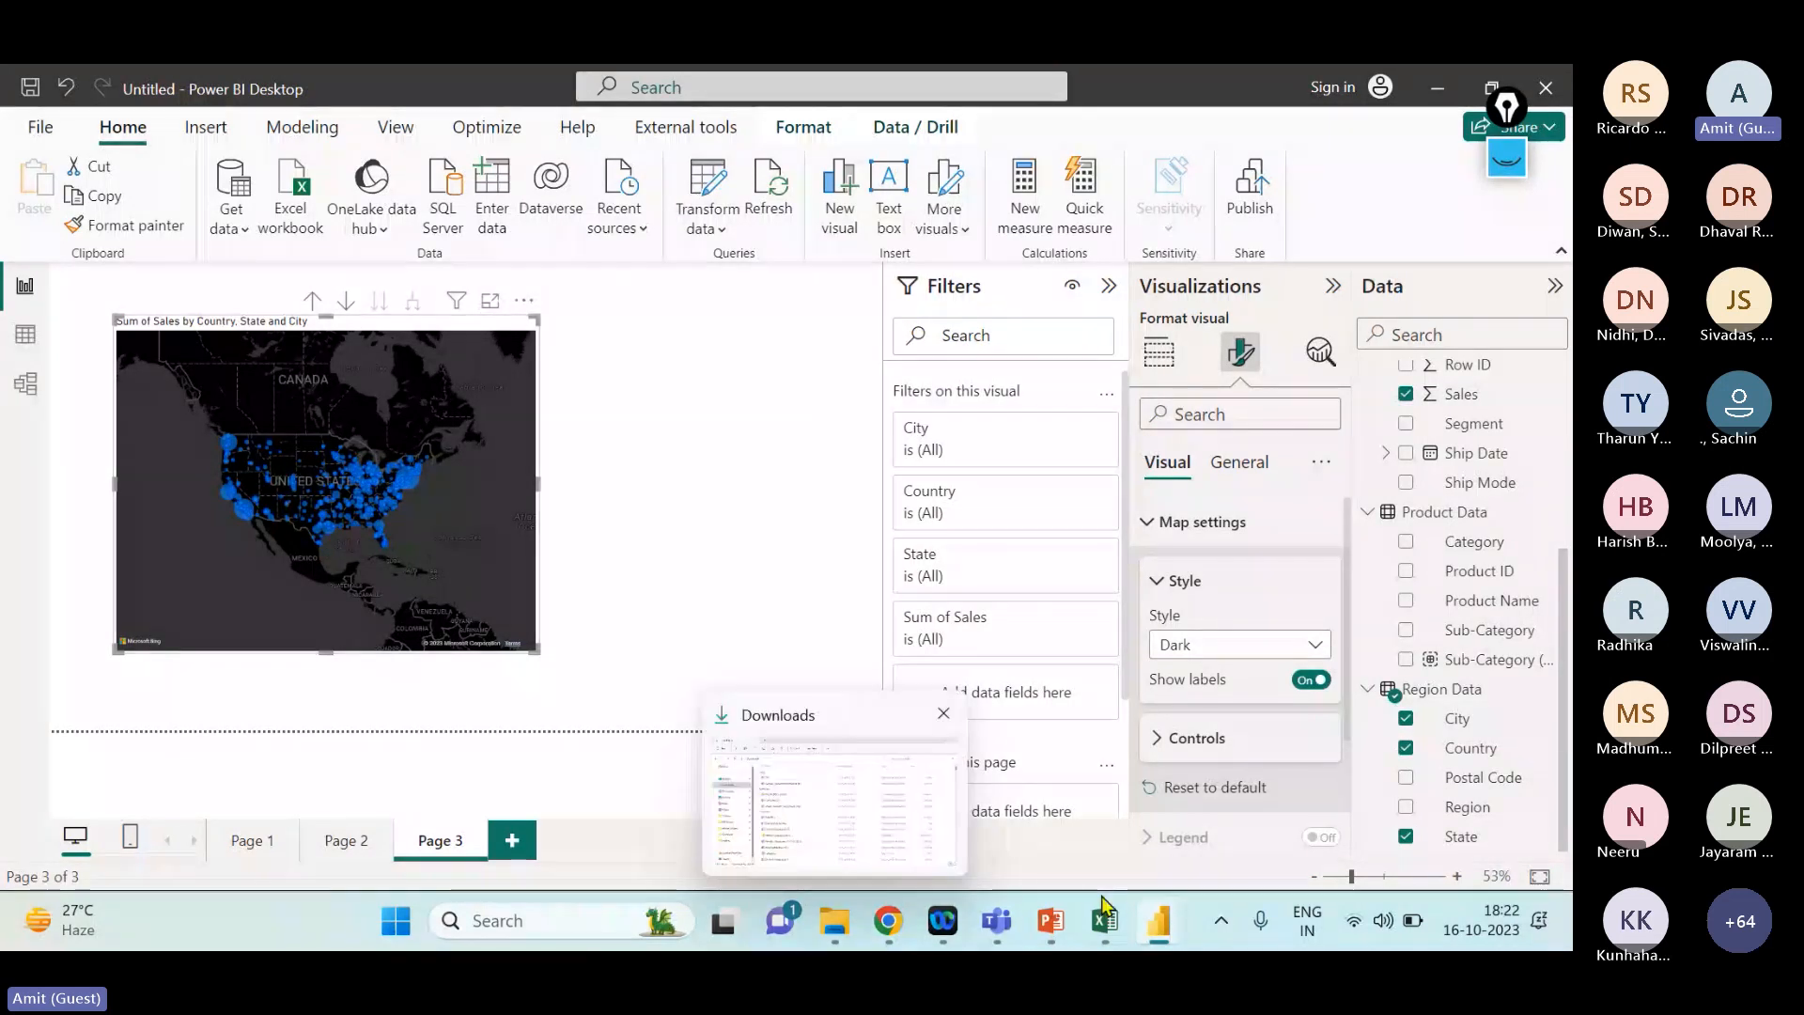
mouse_move(995, 919)
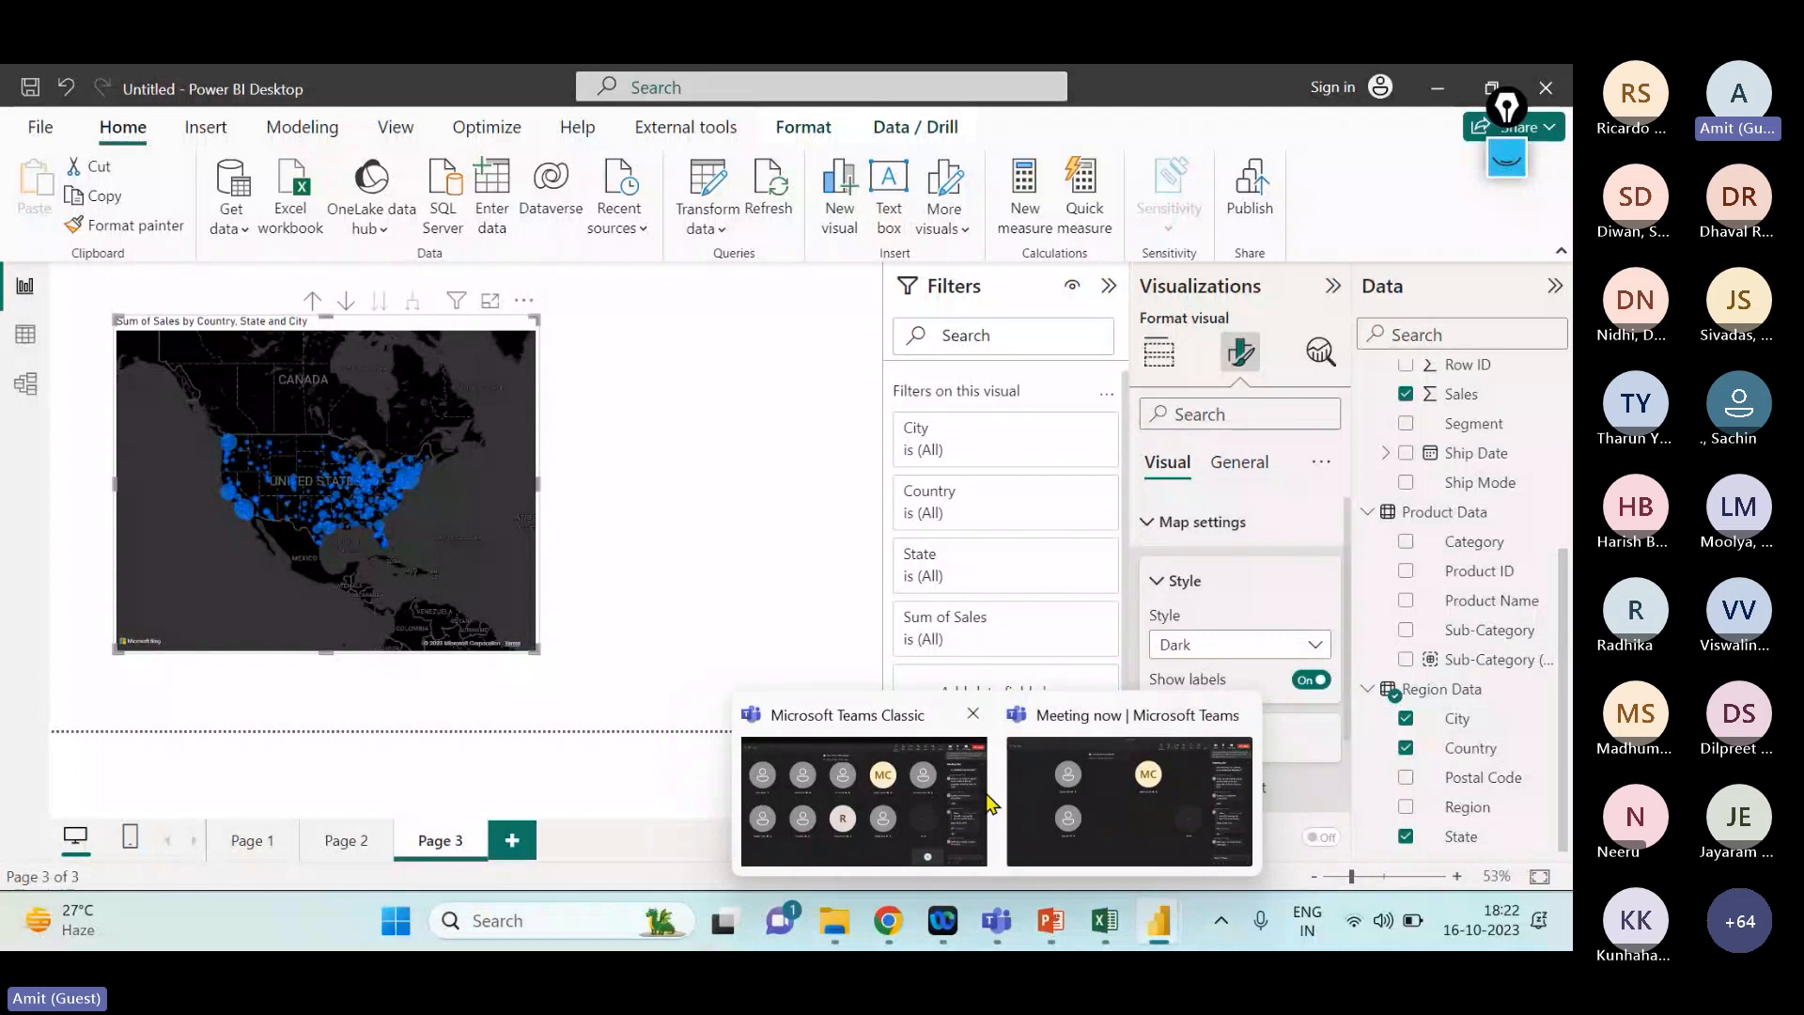
click(938, 804)
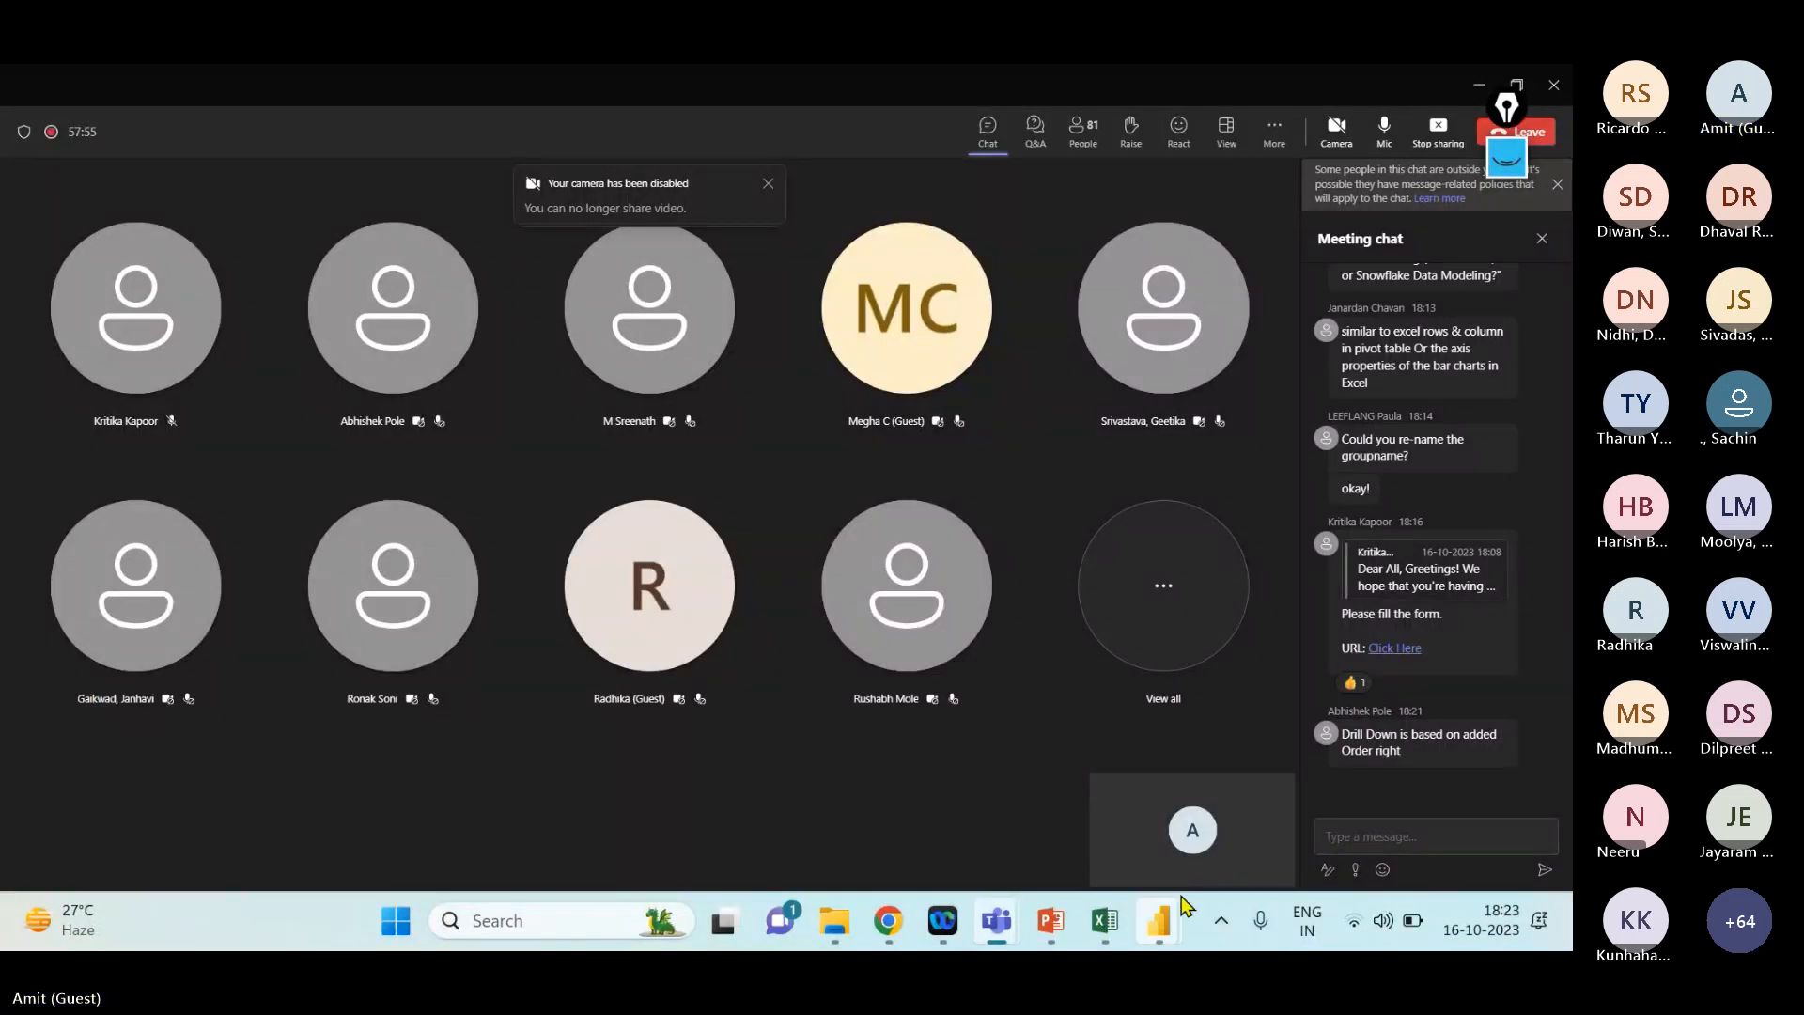
mouse_move(1158, 921)
click(1027, 788)
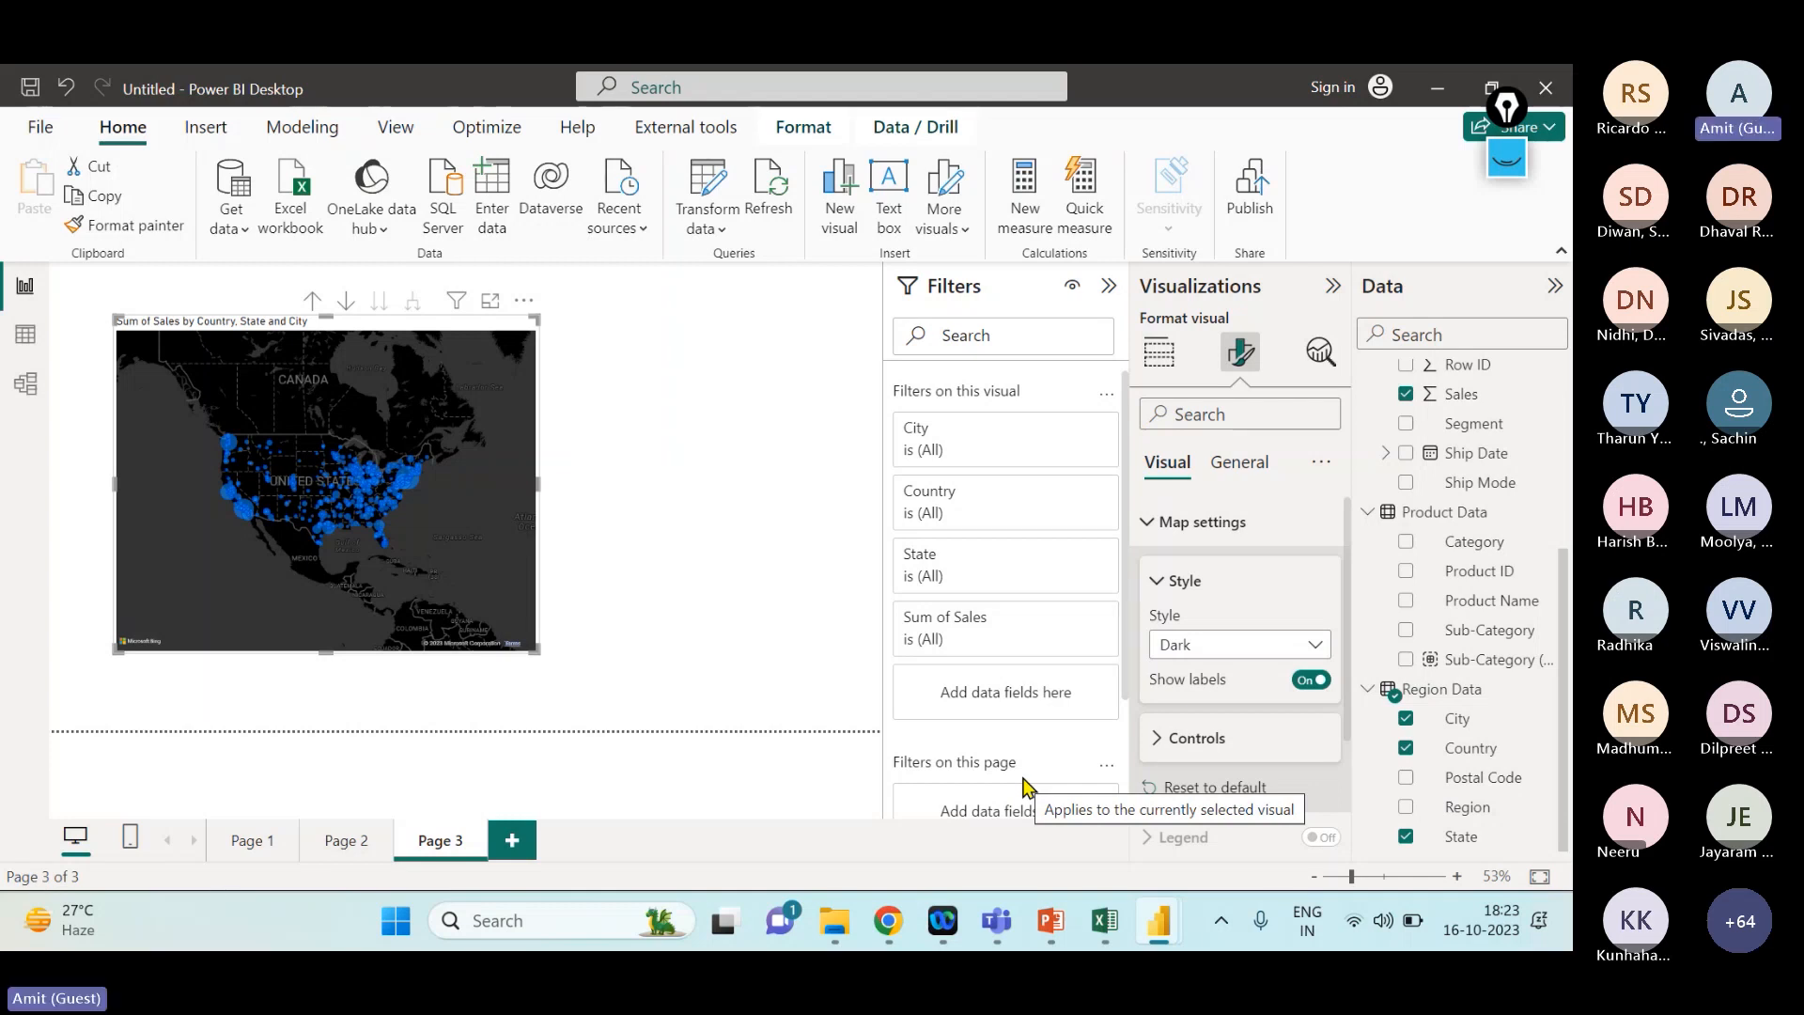
- Insert a stacked bar chart with Category, Sub-Category and Product Name as its Y-axis levels and Sales on the X-axis
click(827, 498)
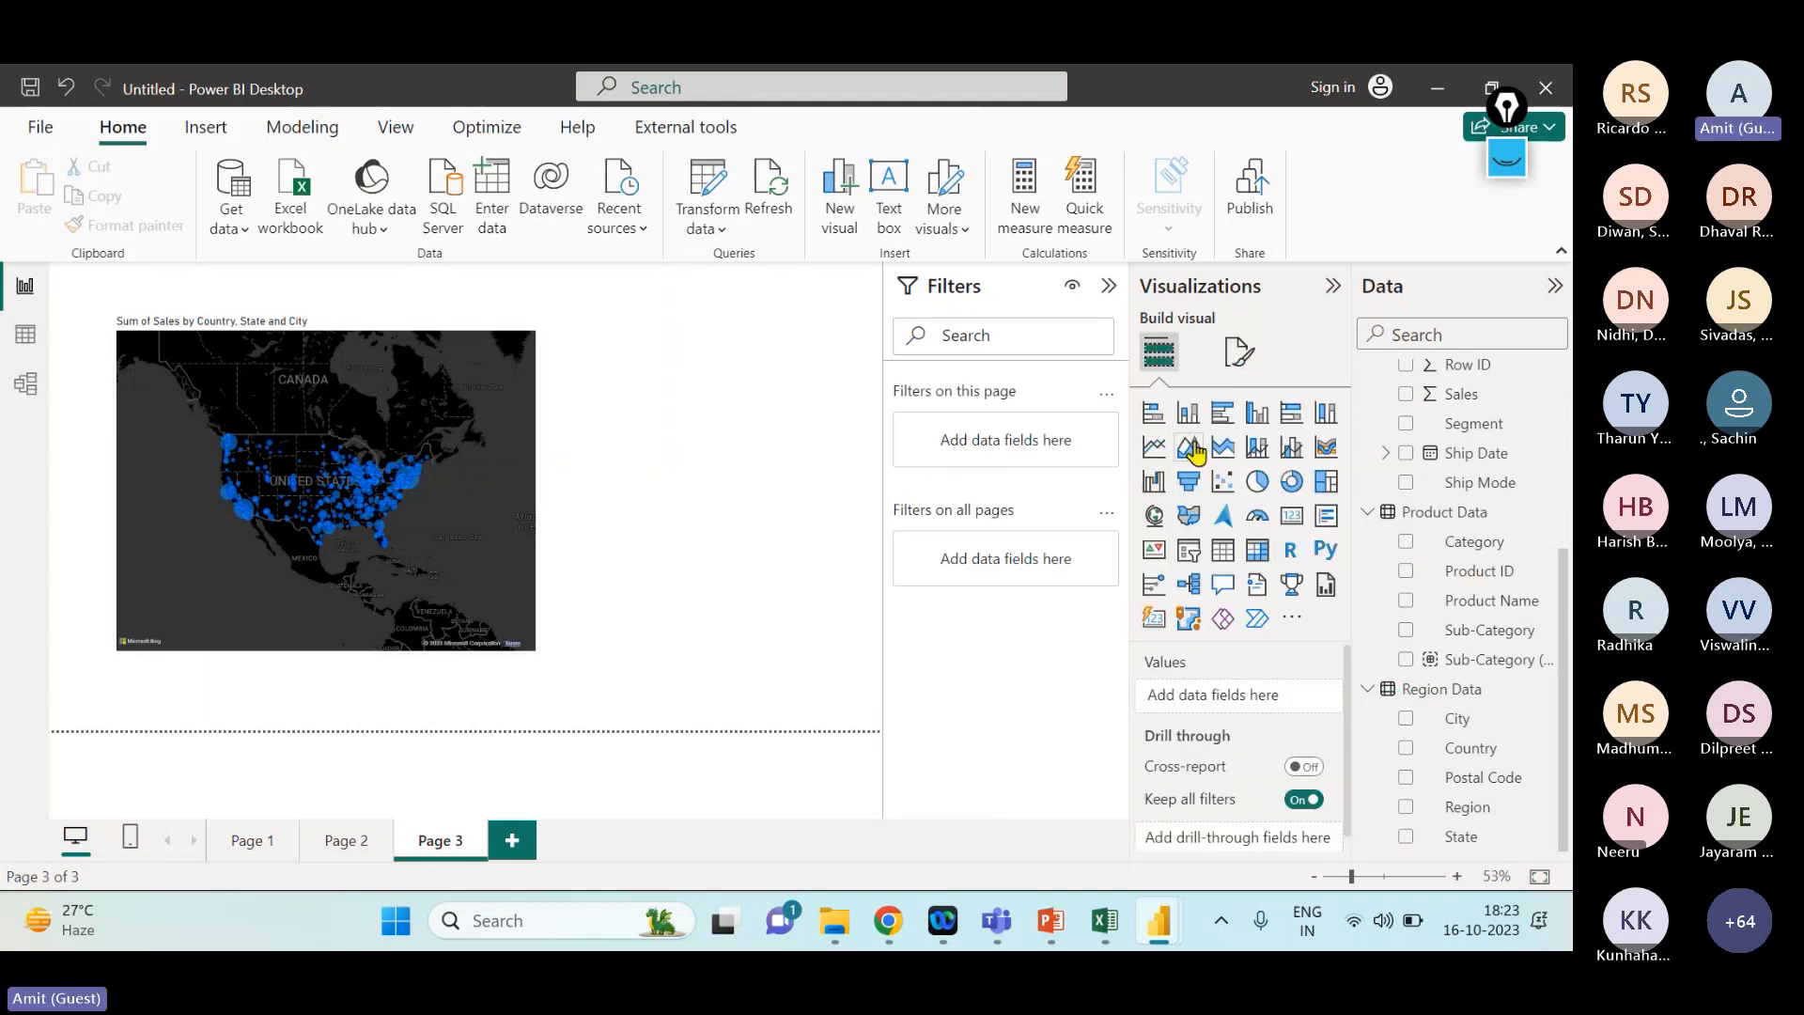
click(1152, 413)
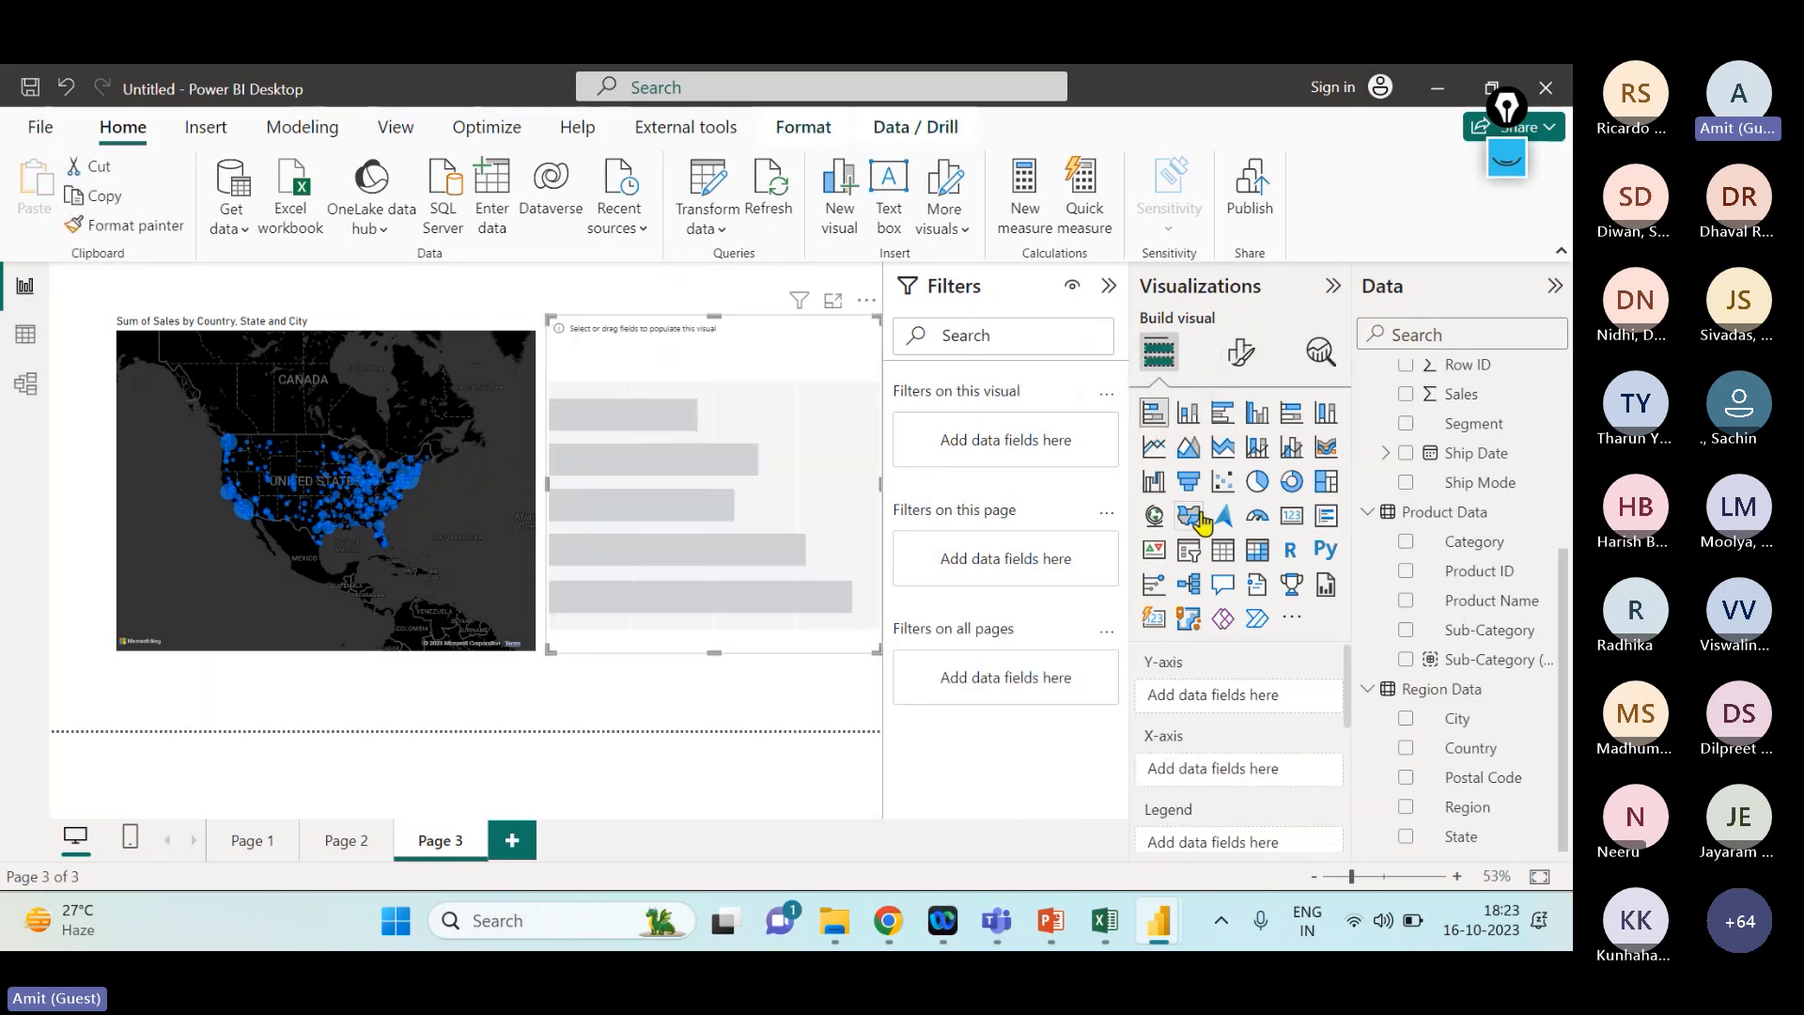
drag(1436, 544, 1242, 684)
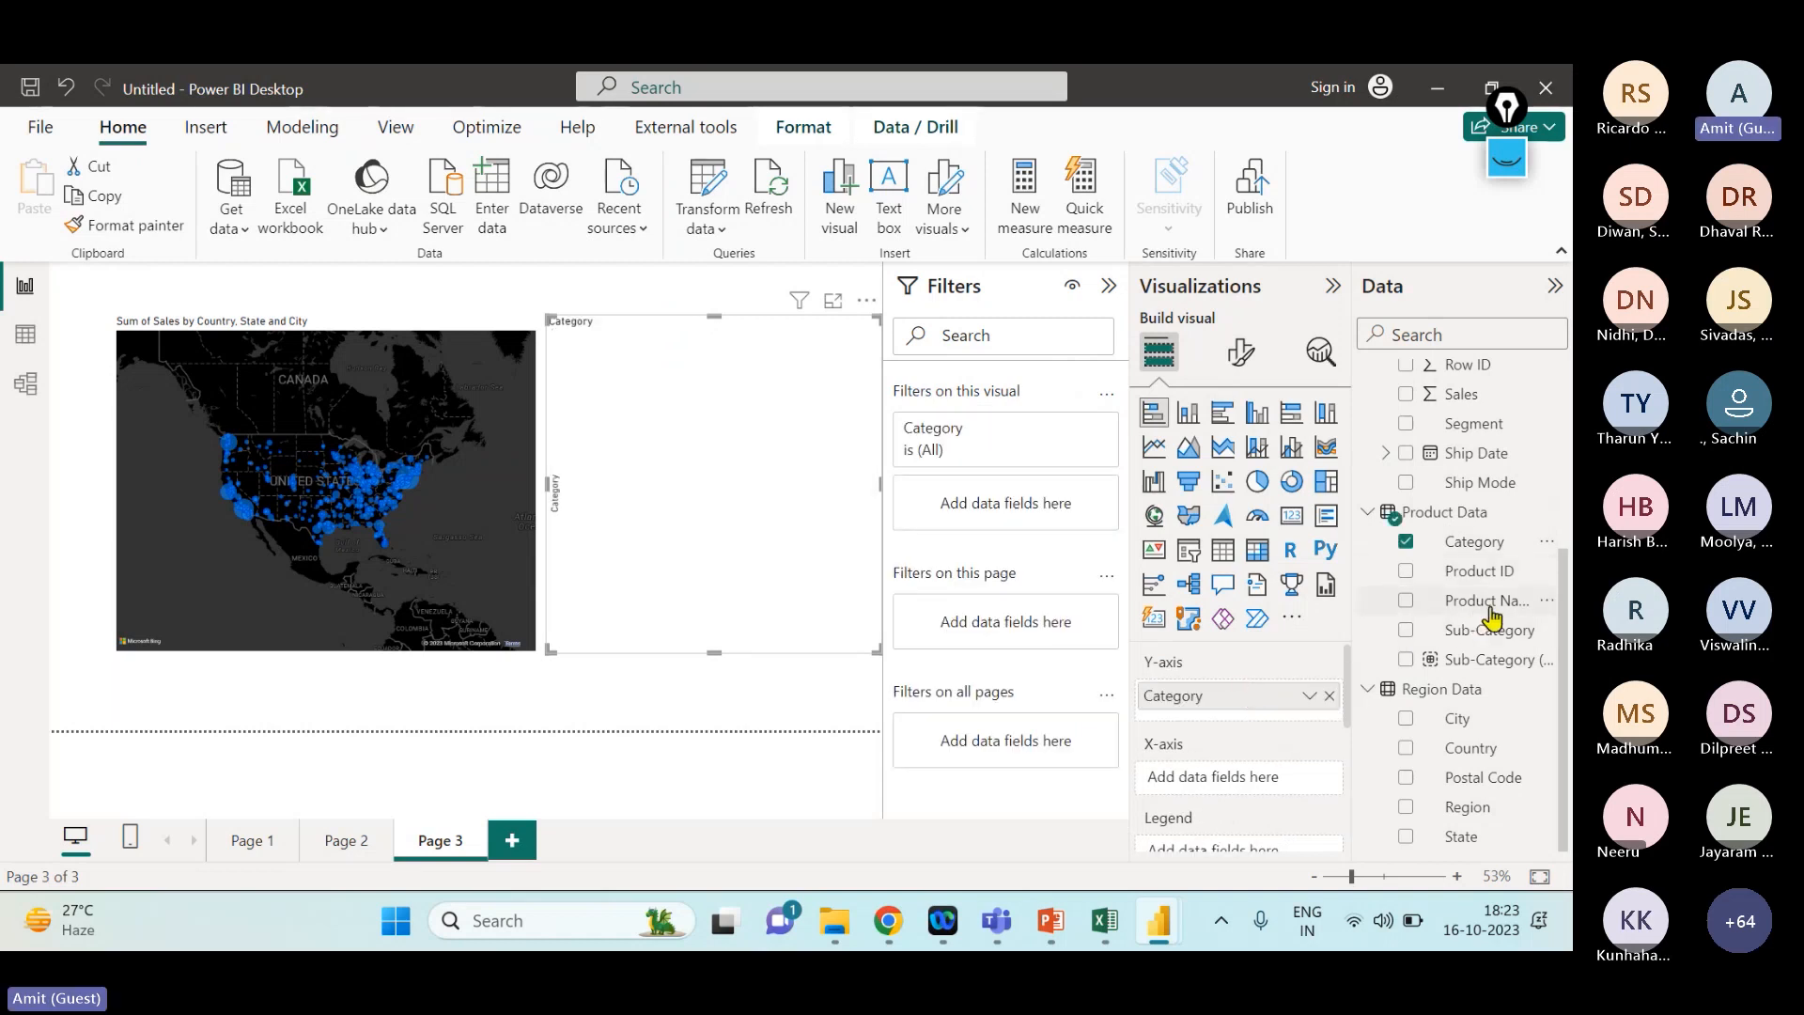
drag(1483, 635, 1222, 724)
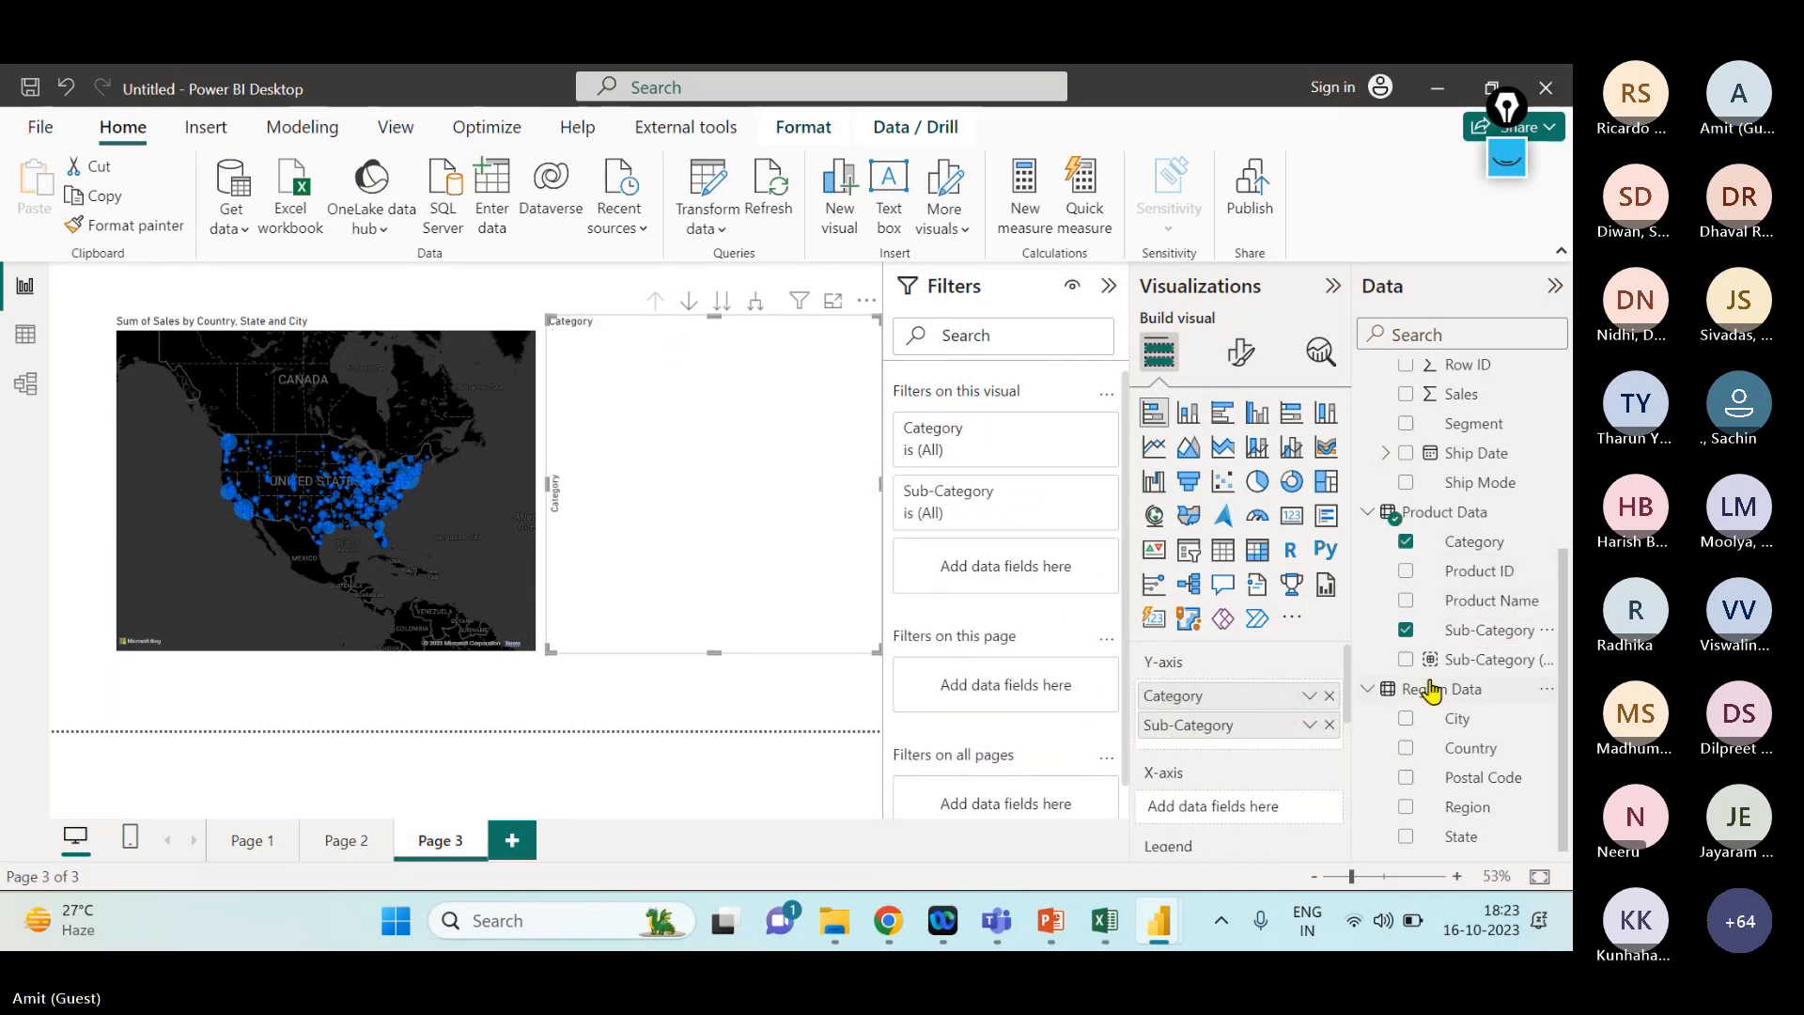
drag(1484, 601, 1317, 748)
scroll(1222, 818, down, 1)
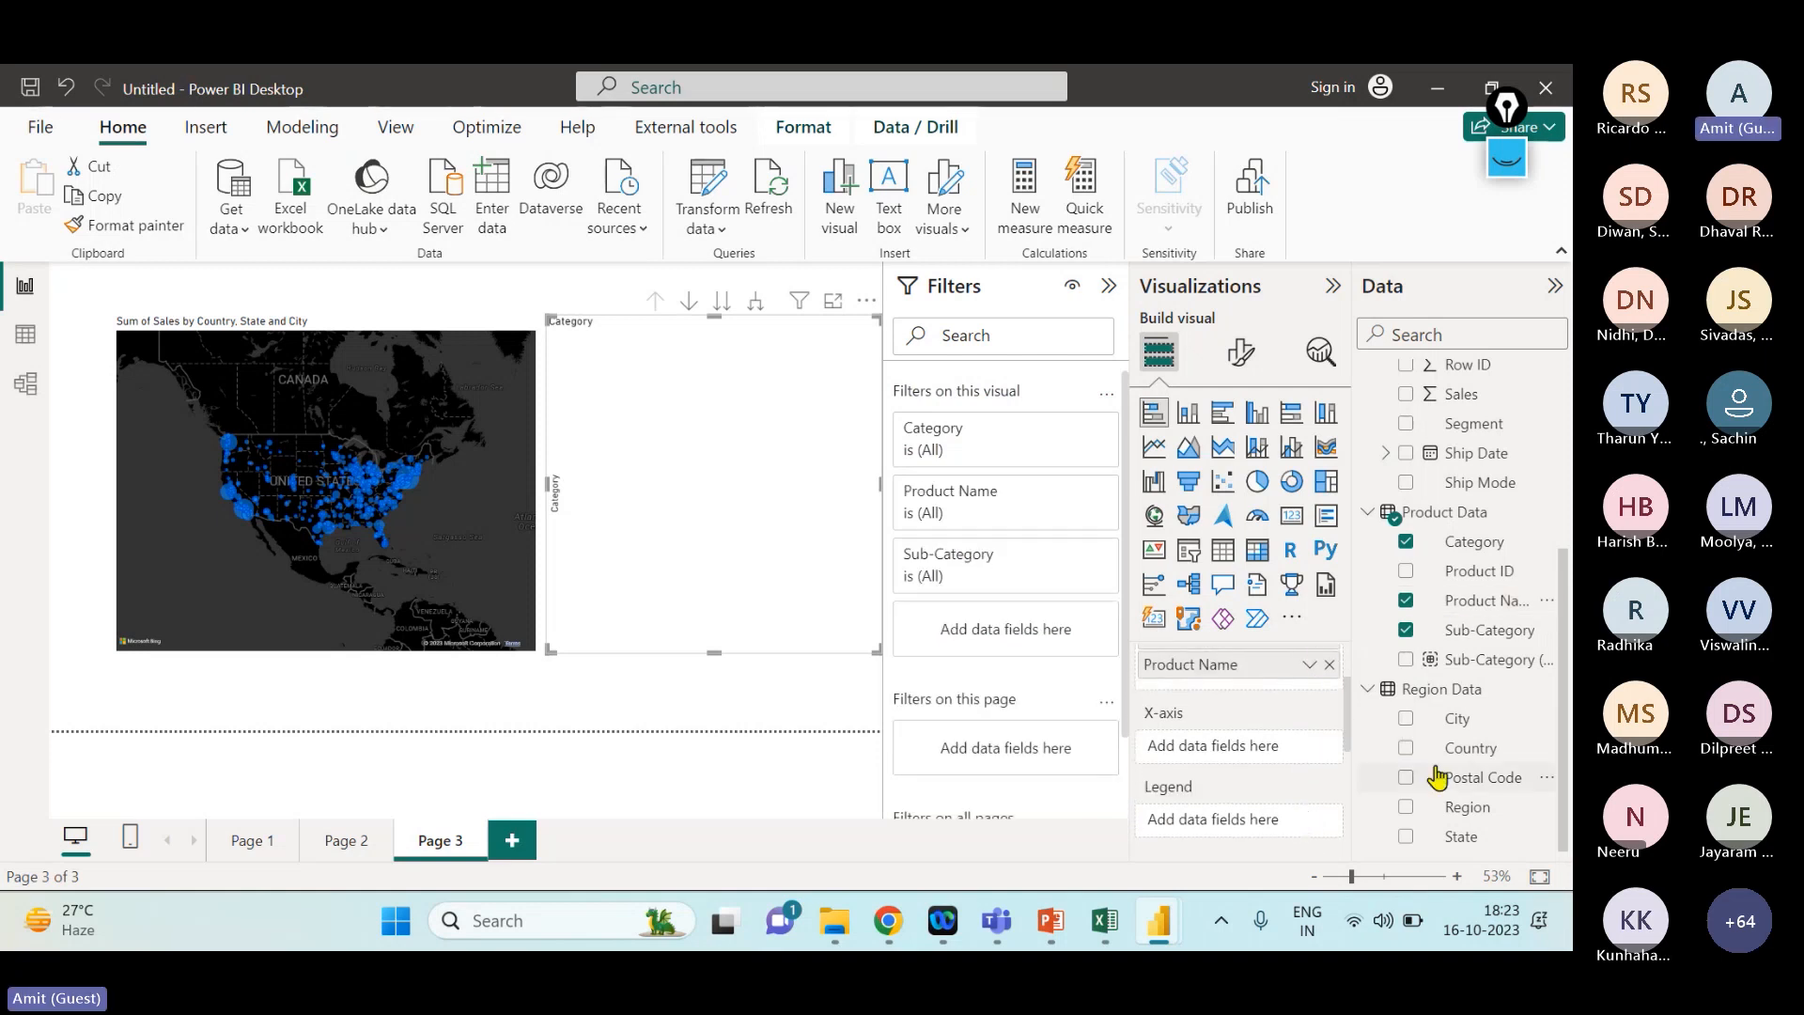
scroll(1466, 789, up, 1)
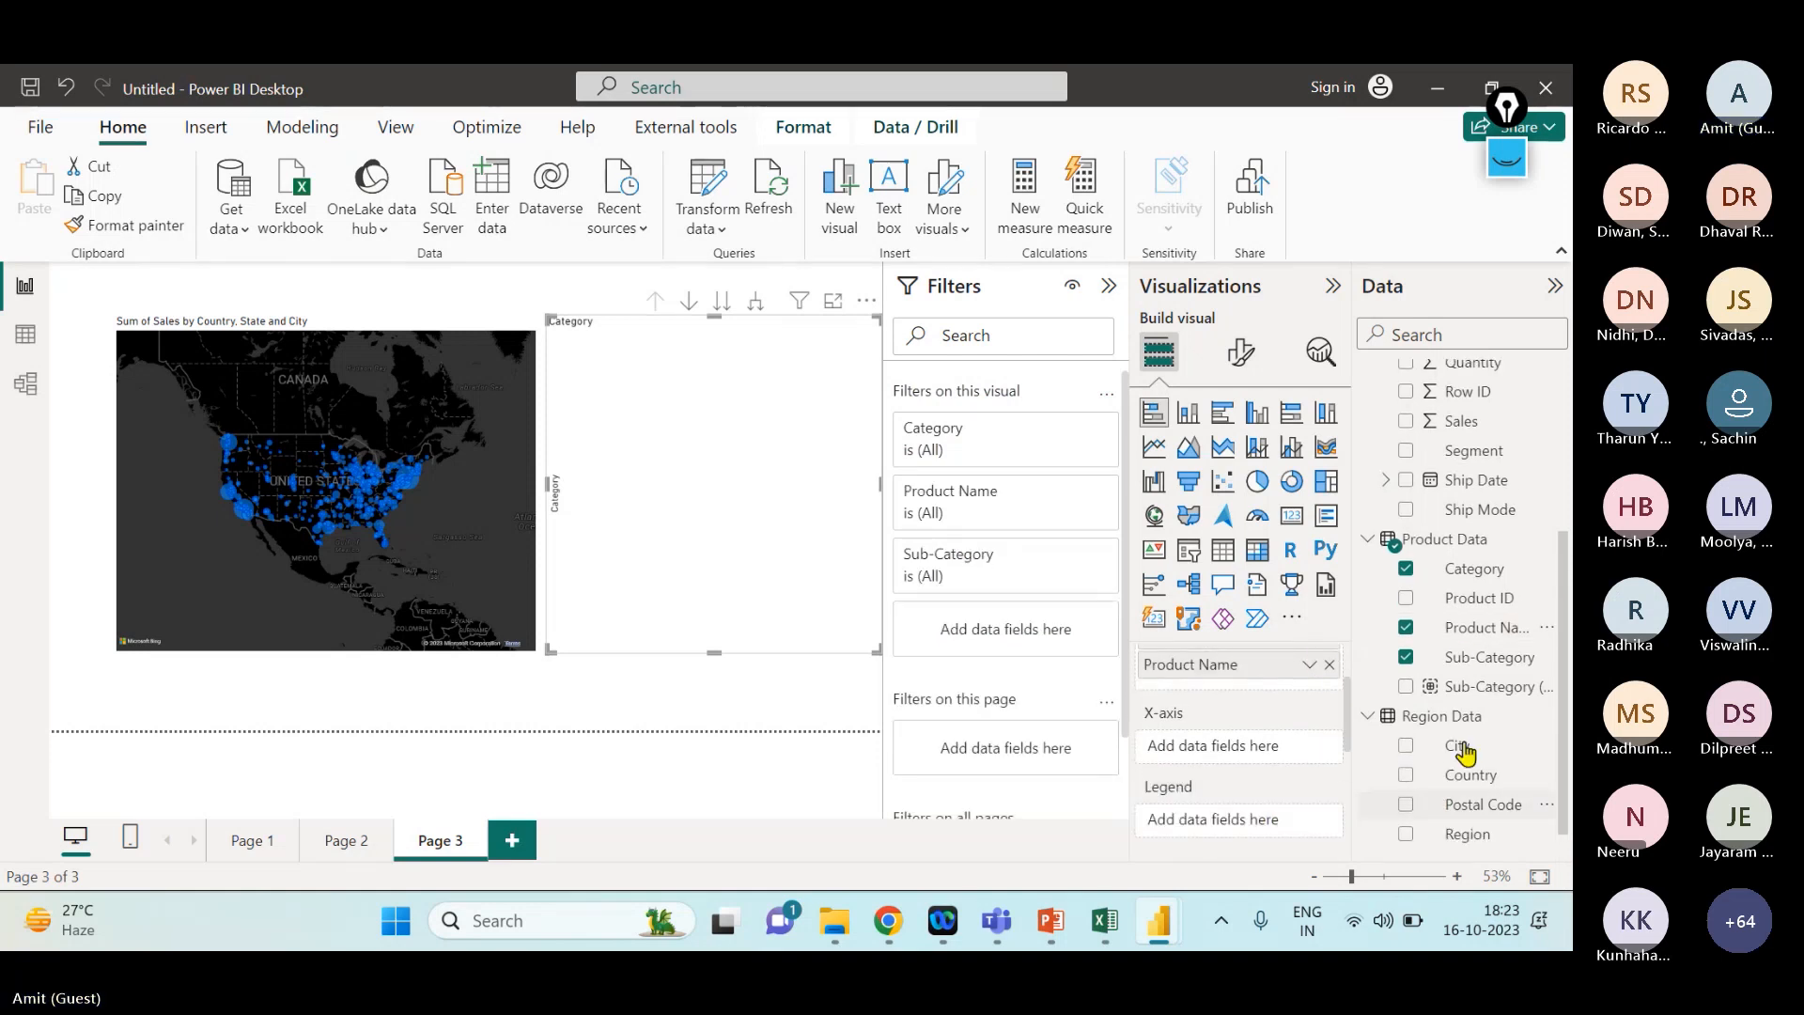
drag(1461, 423, 1266, 758)
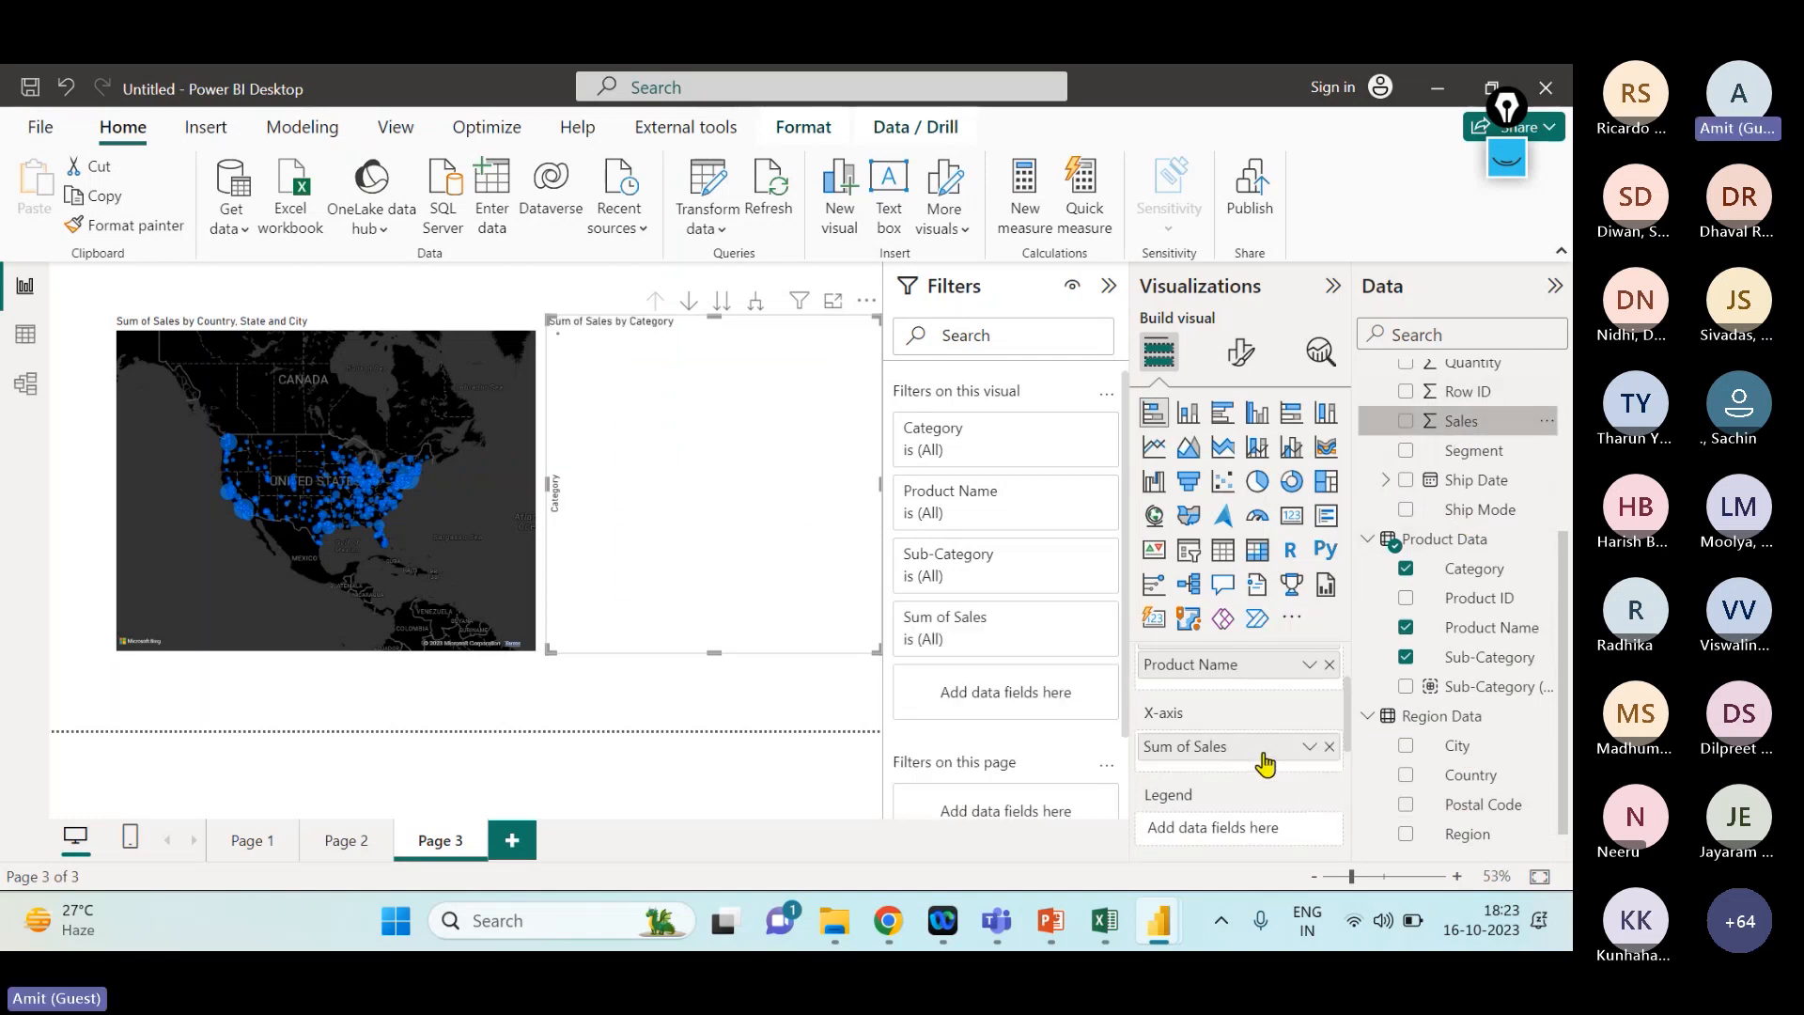
- Expand the bar chart down to the Product Name level, and drill back up to Category
click(755, 310)
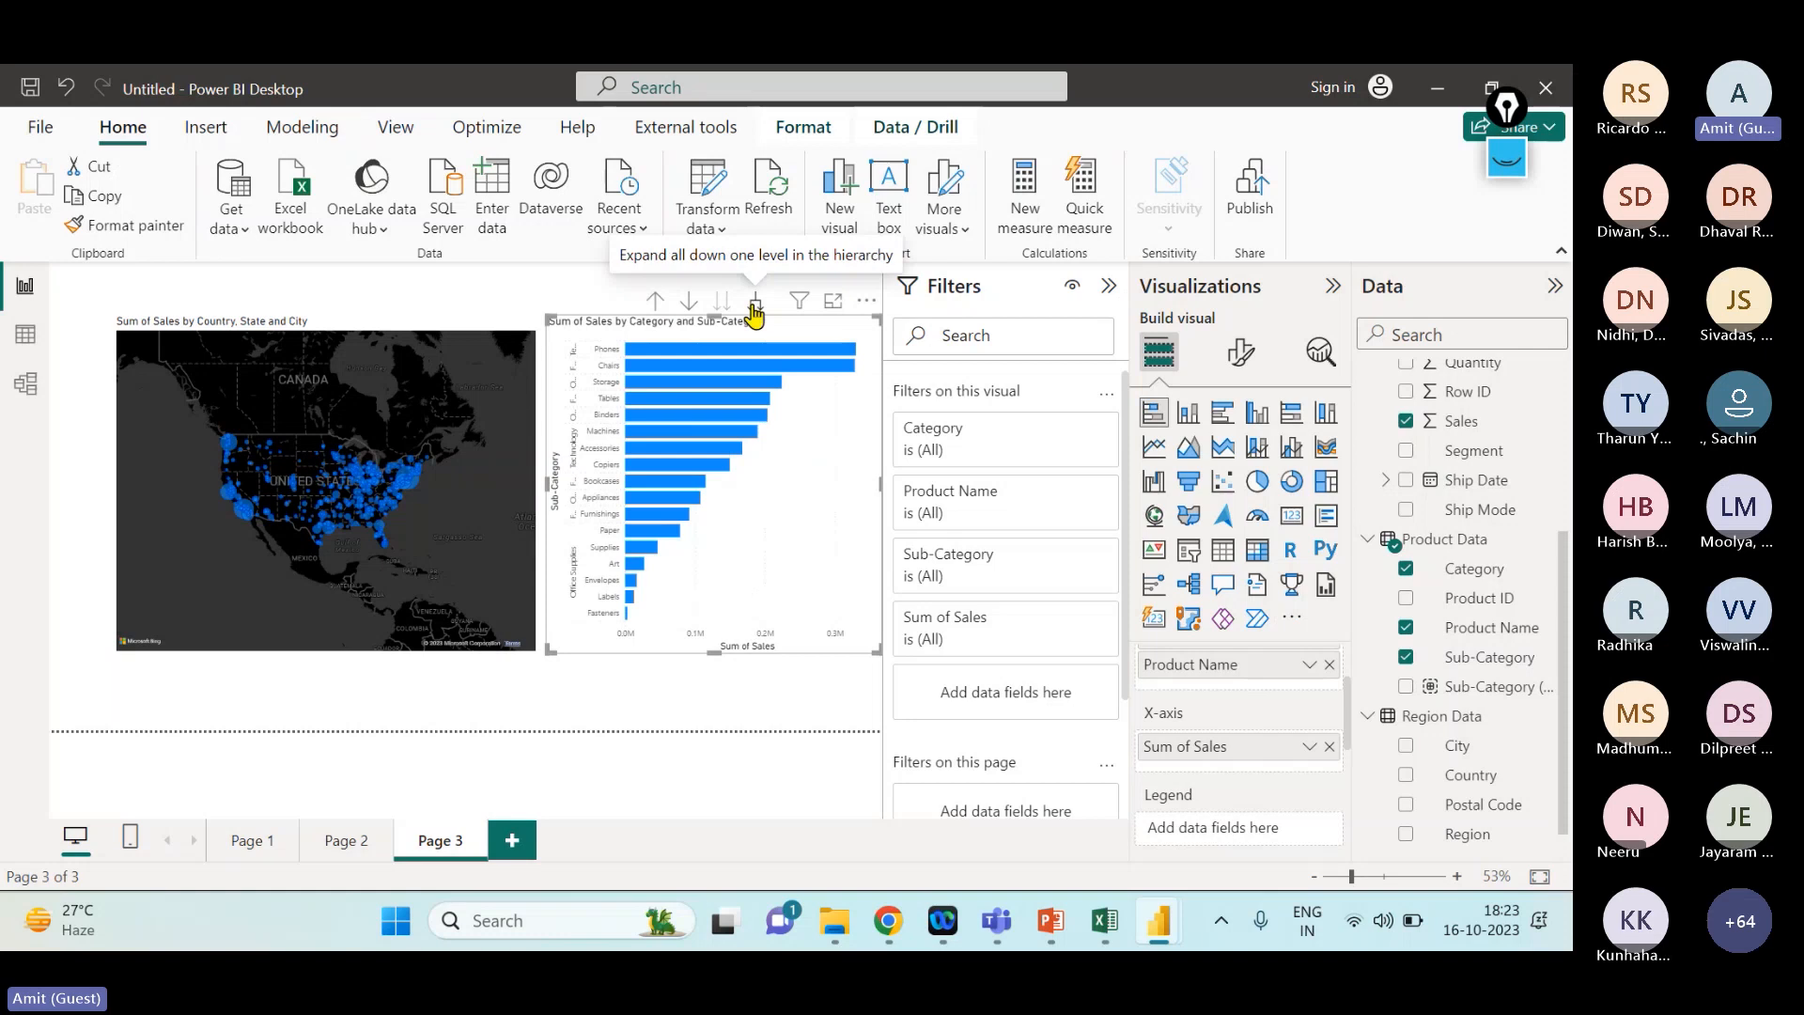
click(754, 303)
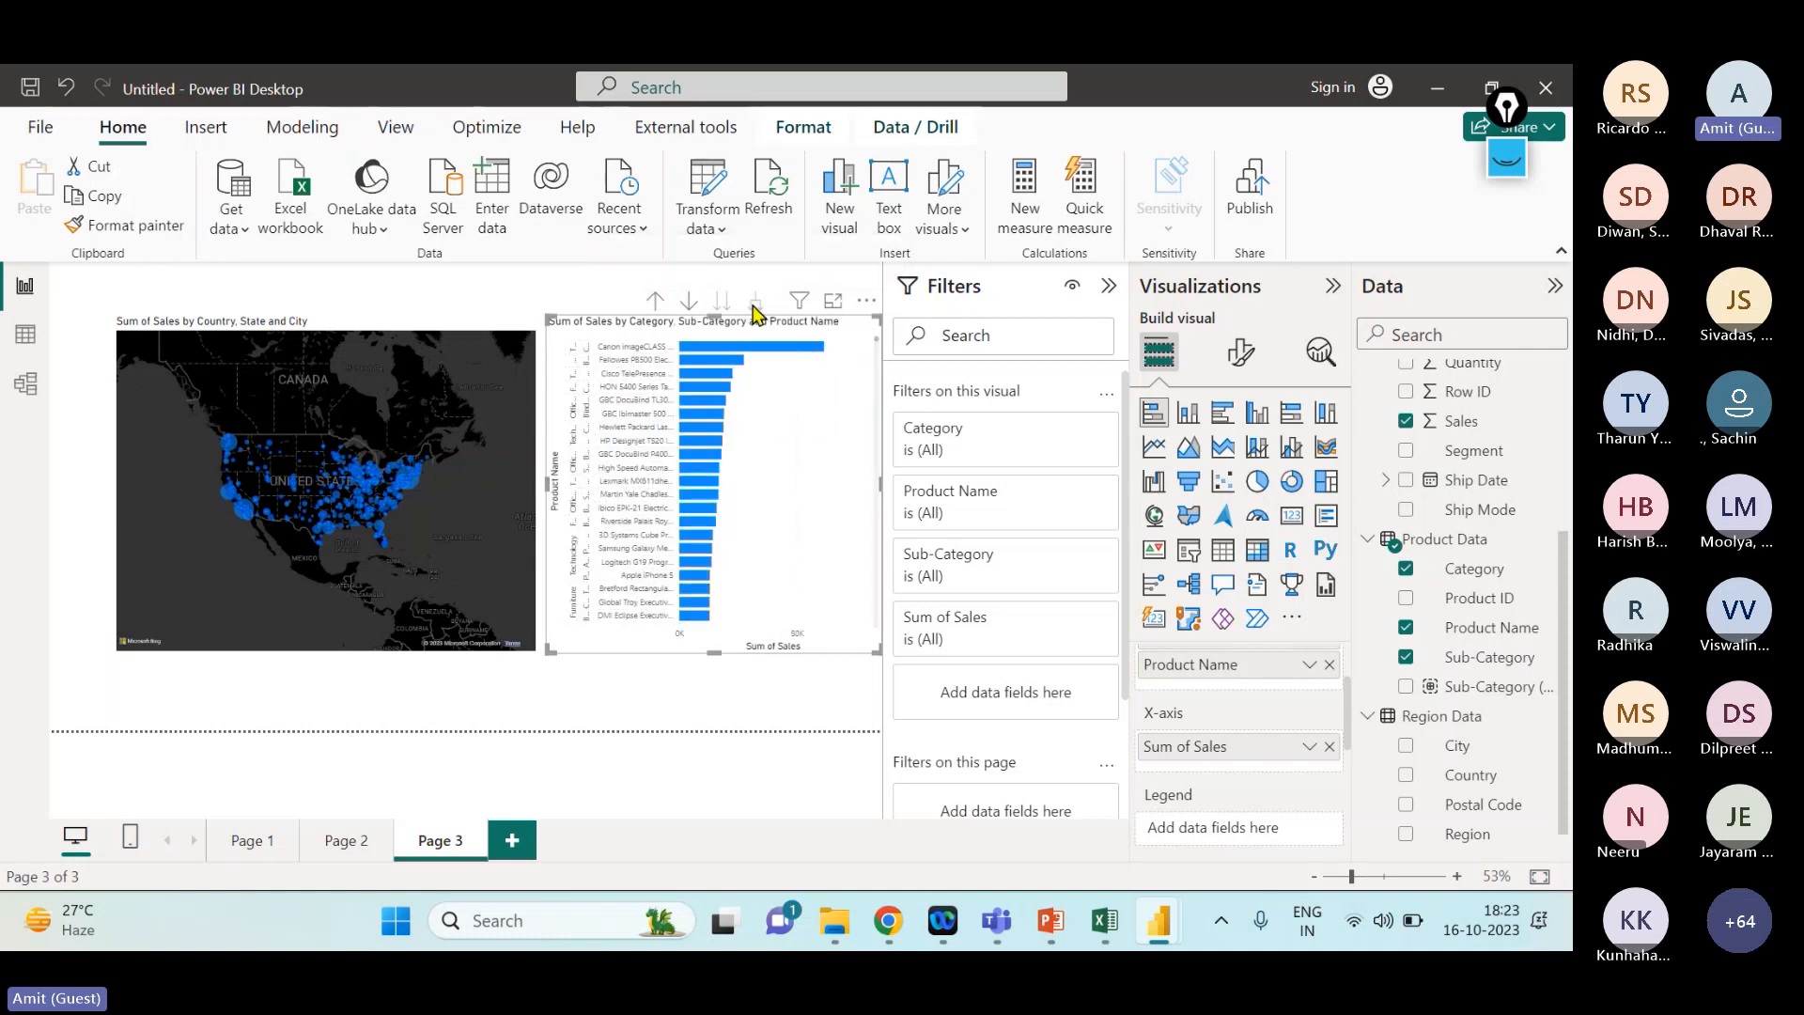
click(656, 300)
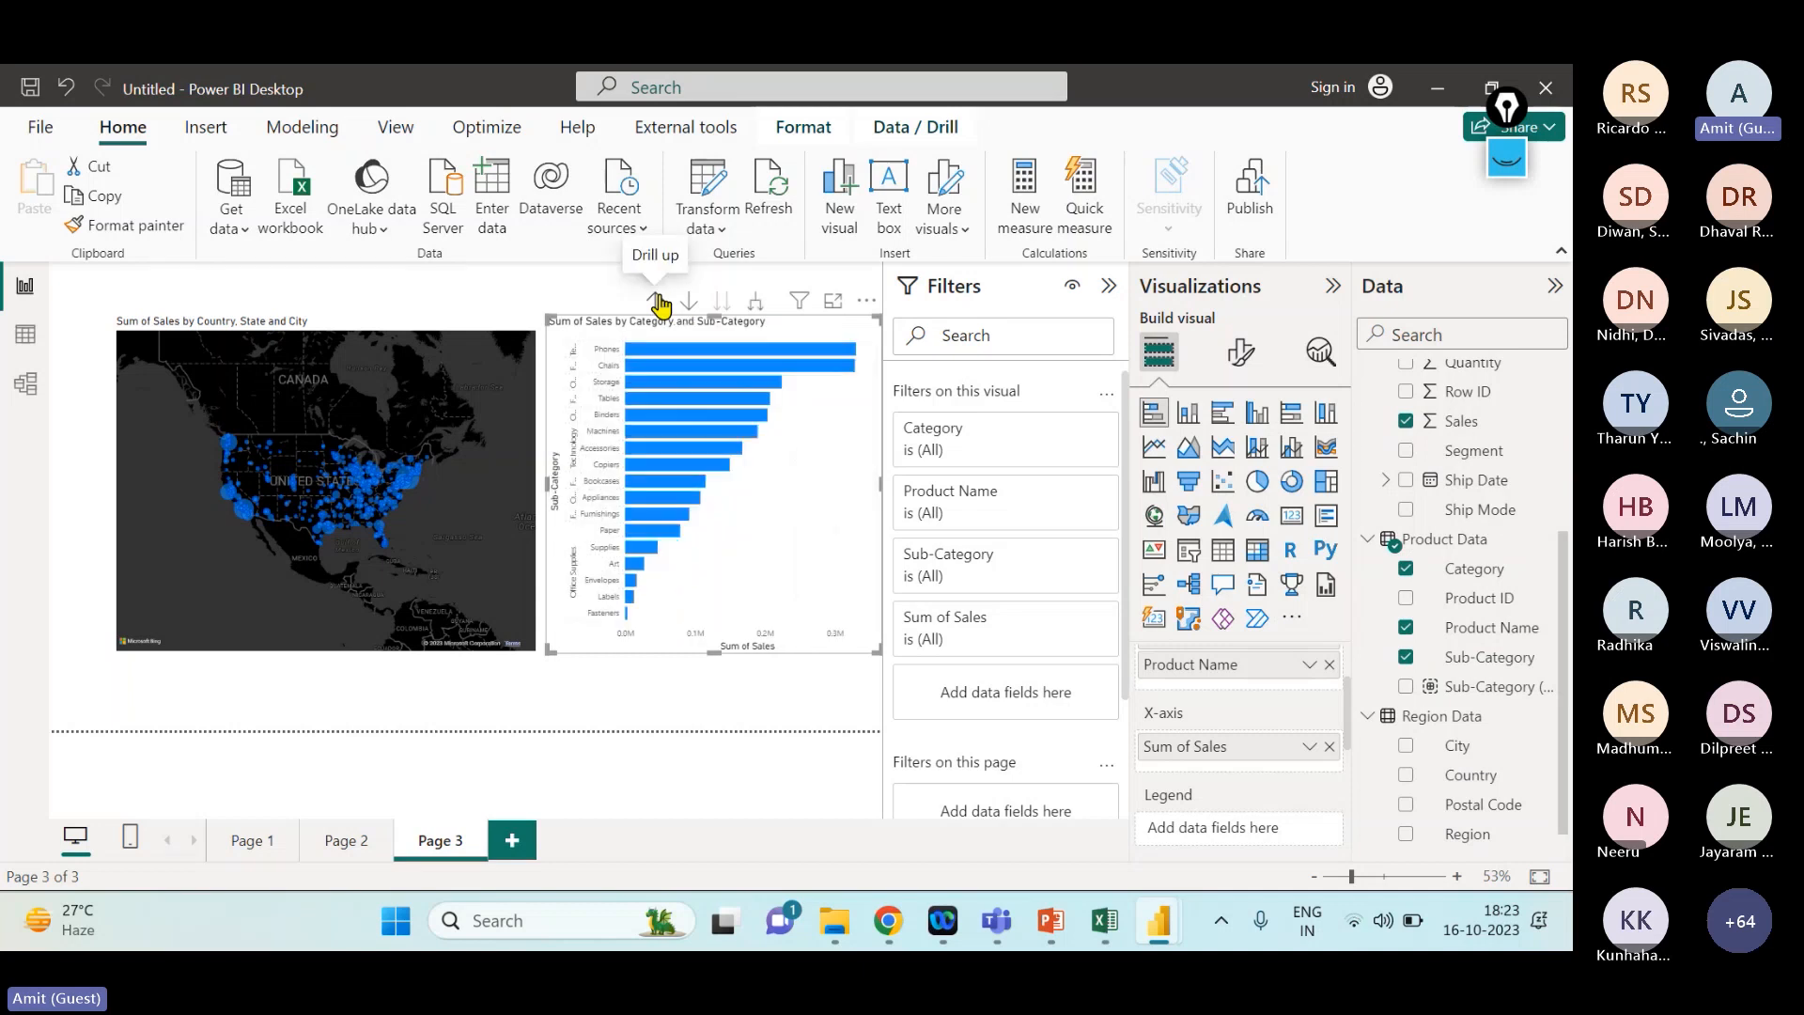
click(658, 302)
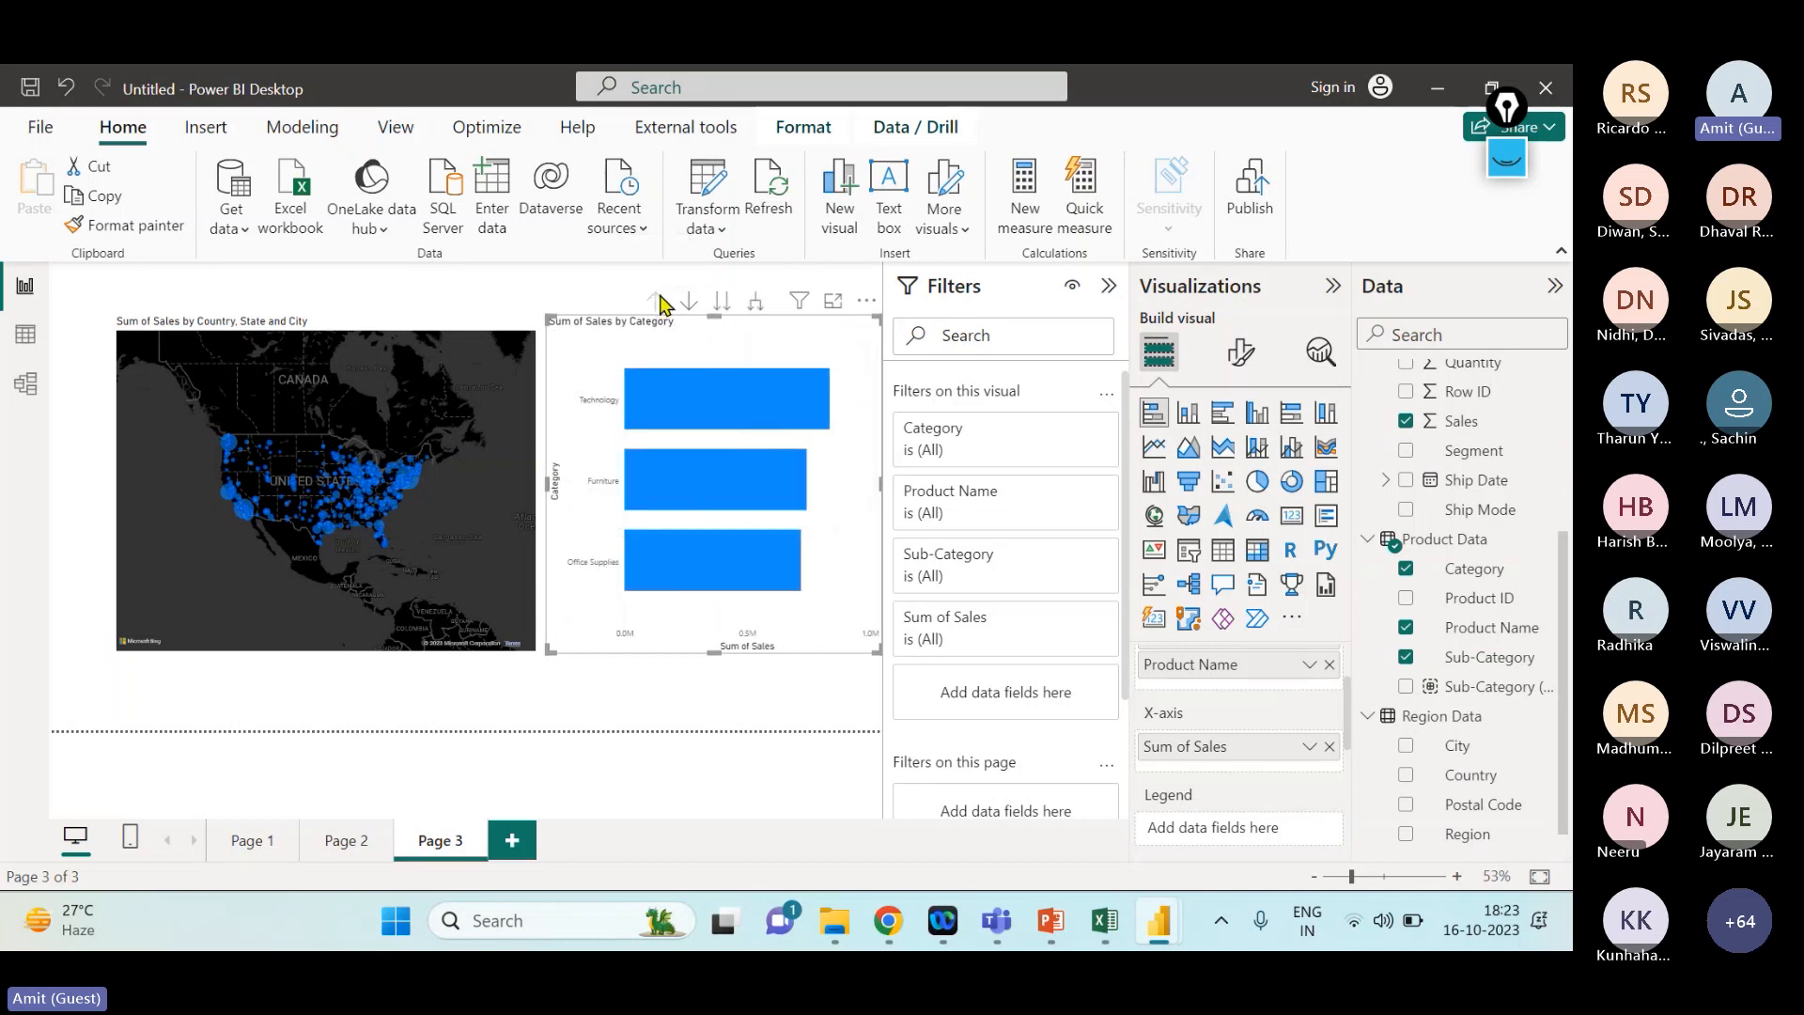
- Switch to the Teams meeting to check the chat for questions, and return to the Power BI report with the charts
key(alt+Tab)
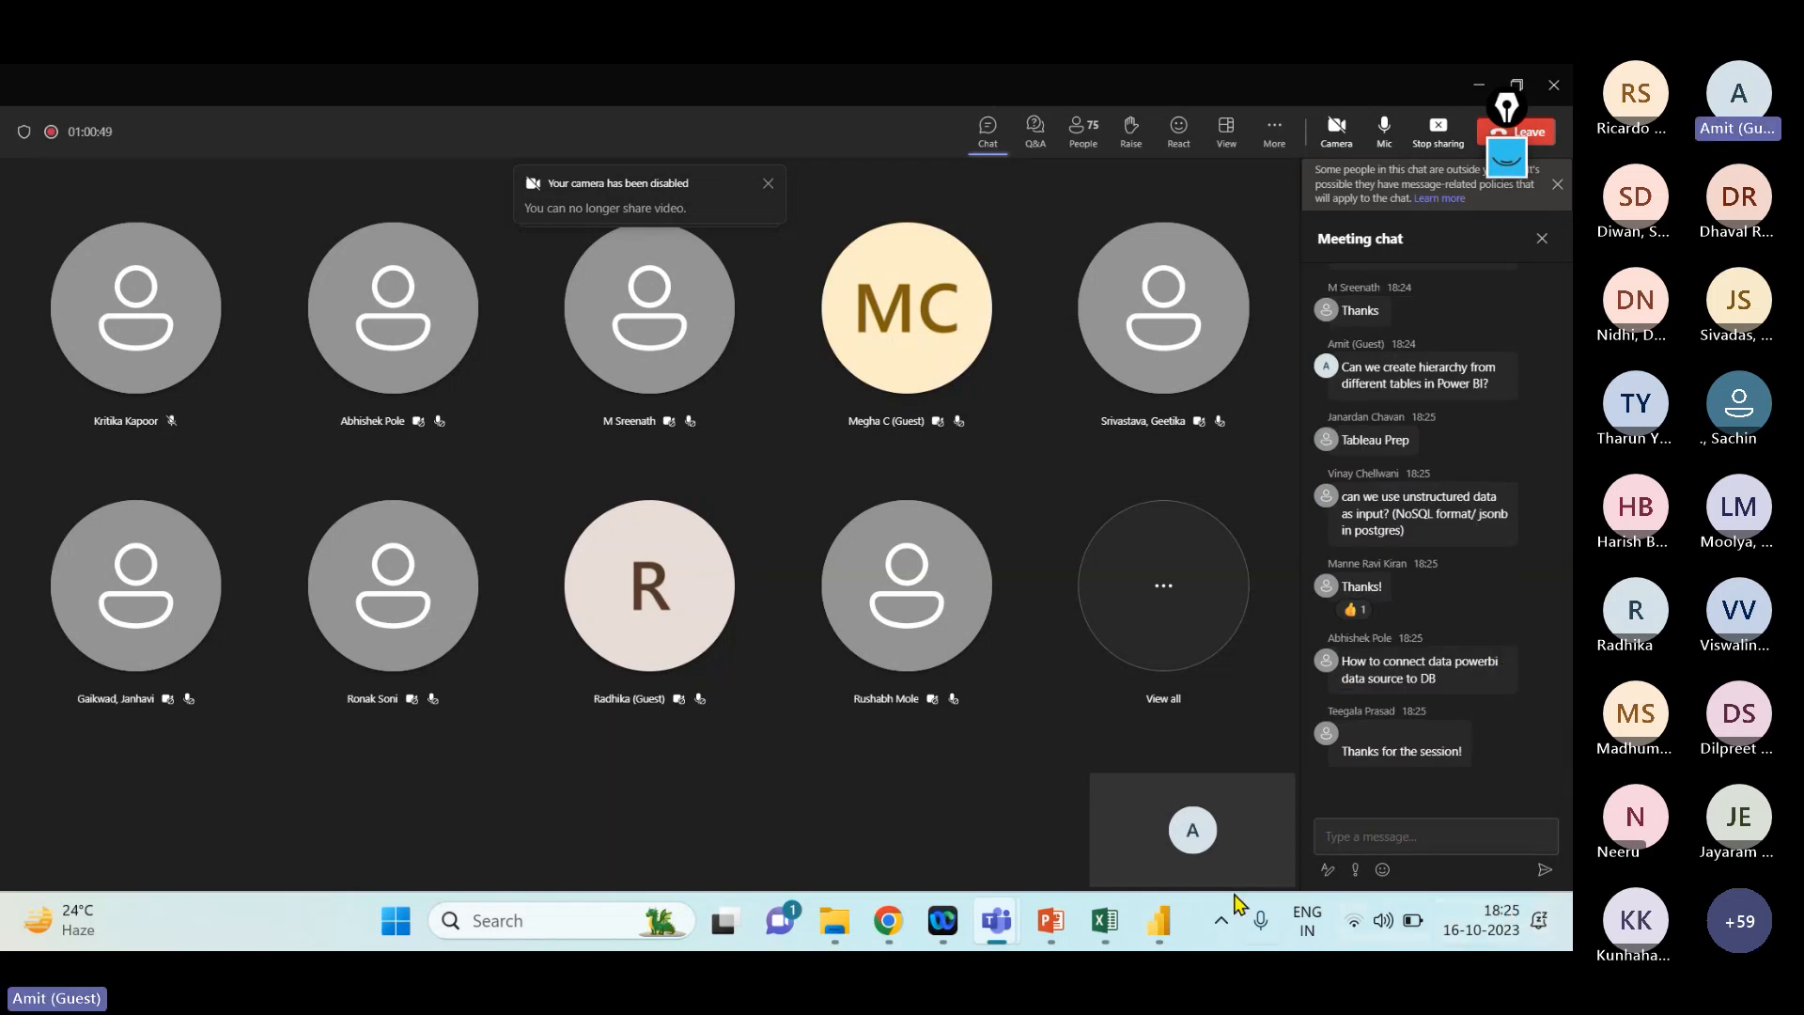
mouse_move(1163, 931)
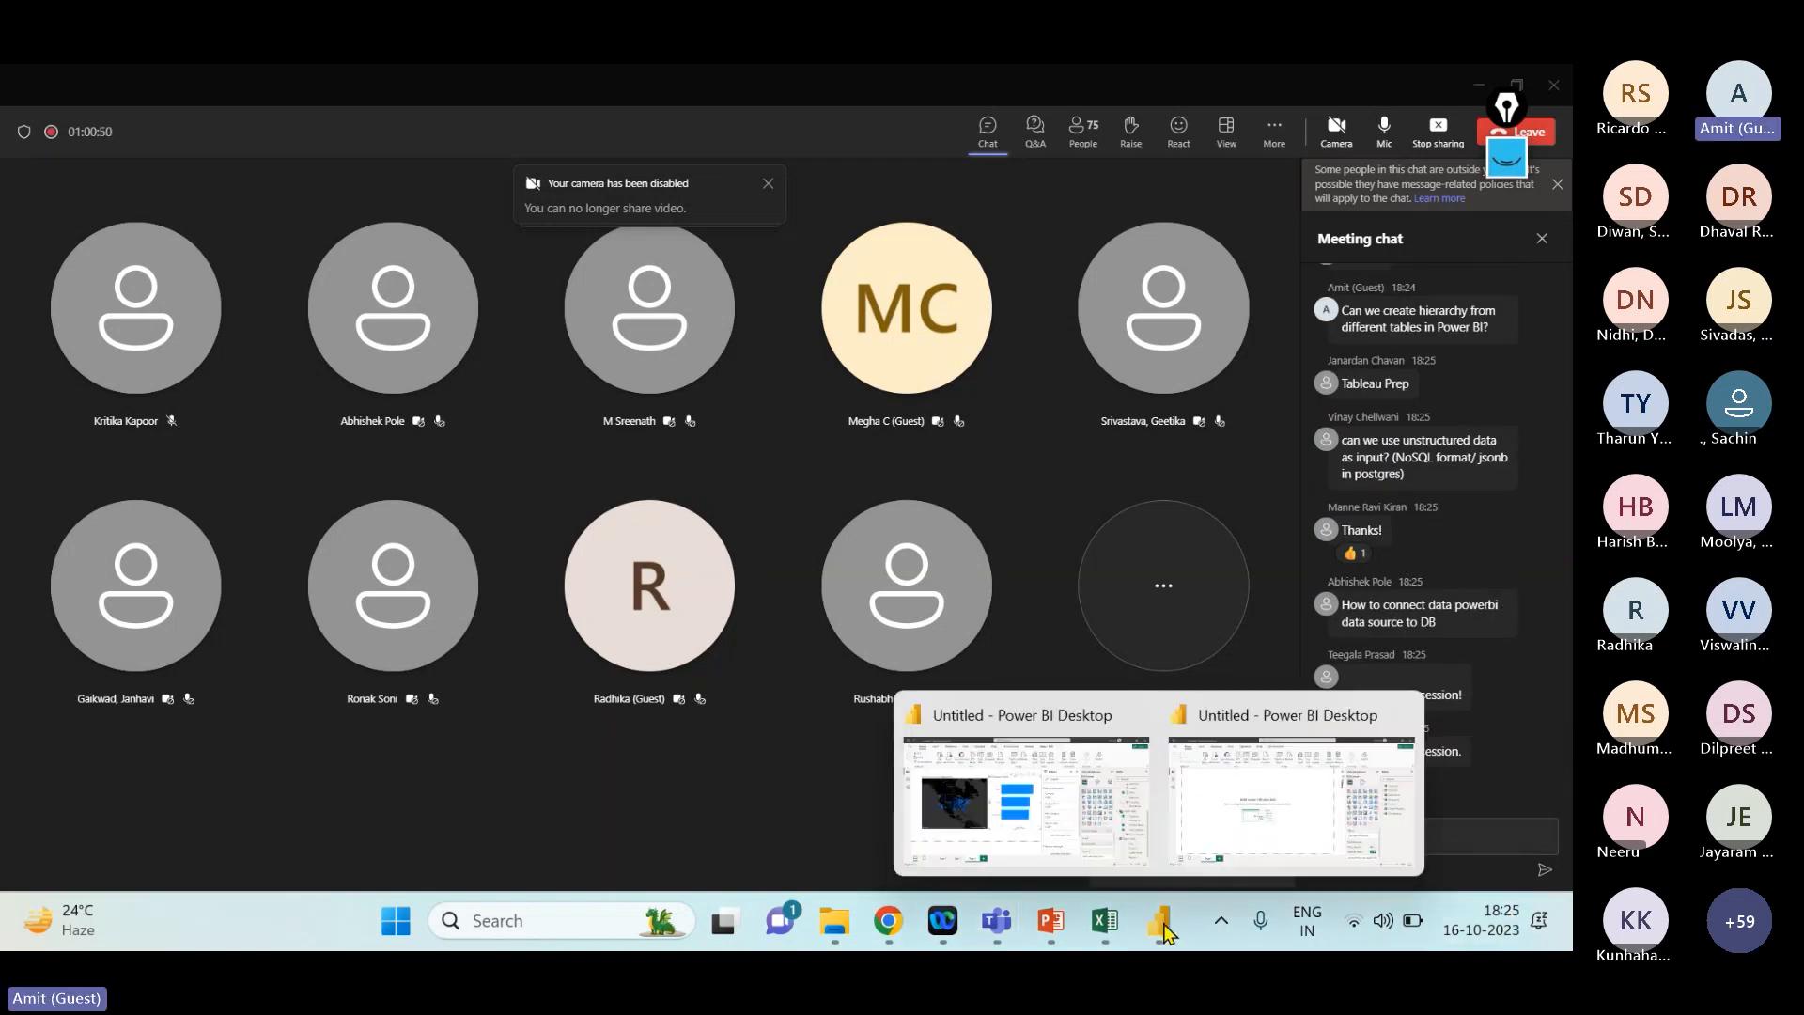
click(1006, 794)
- Browse the full Get Data connector list for available database sources, and close it without connecting
click(237, 230)
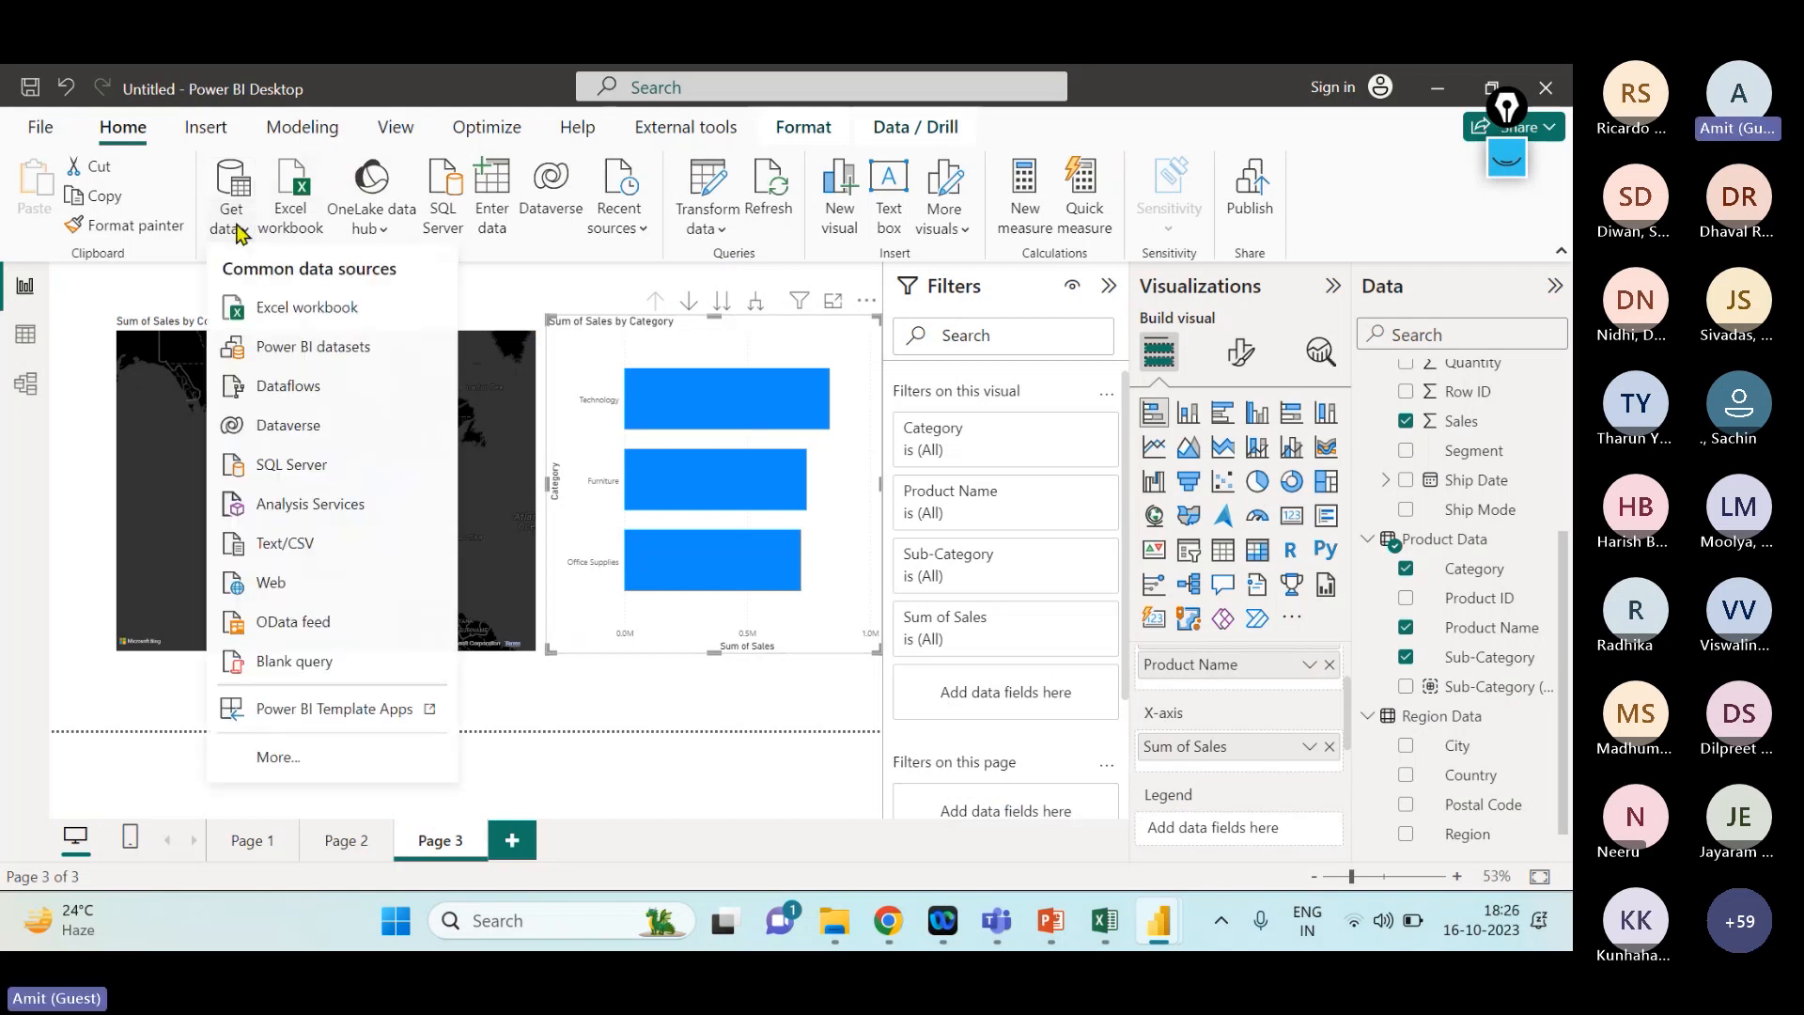
click(311, 760)
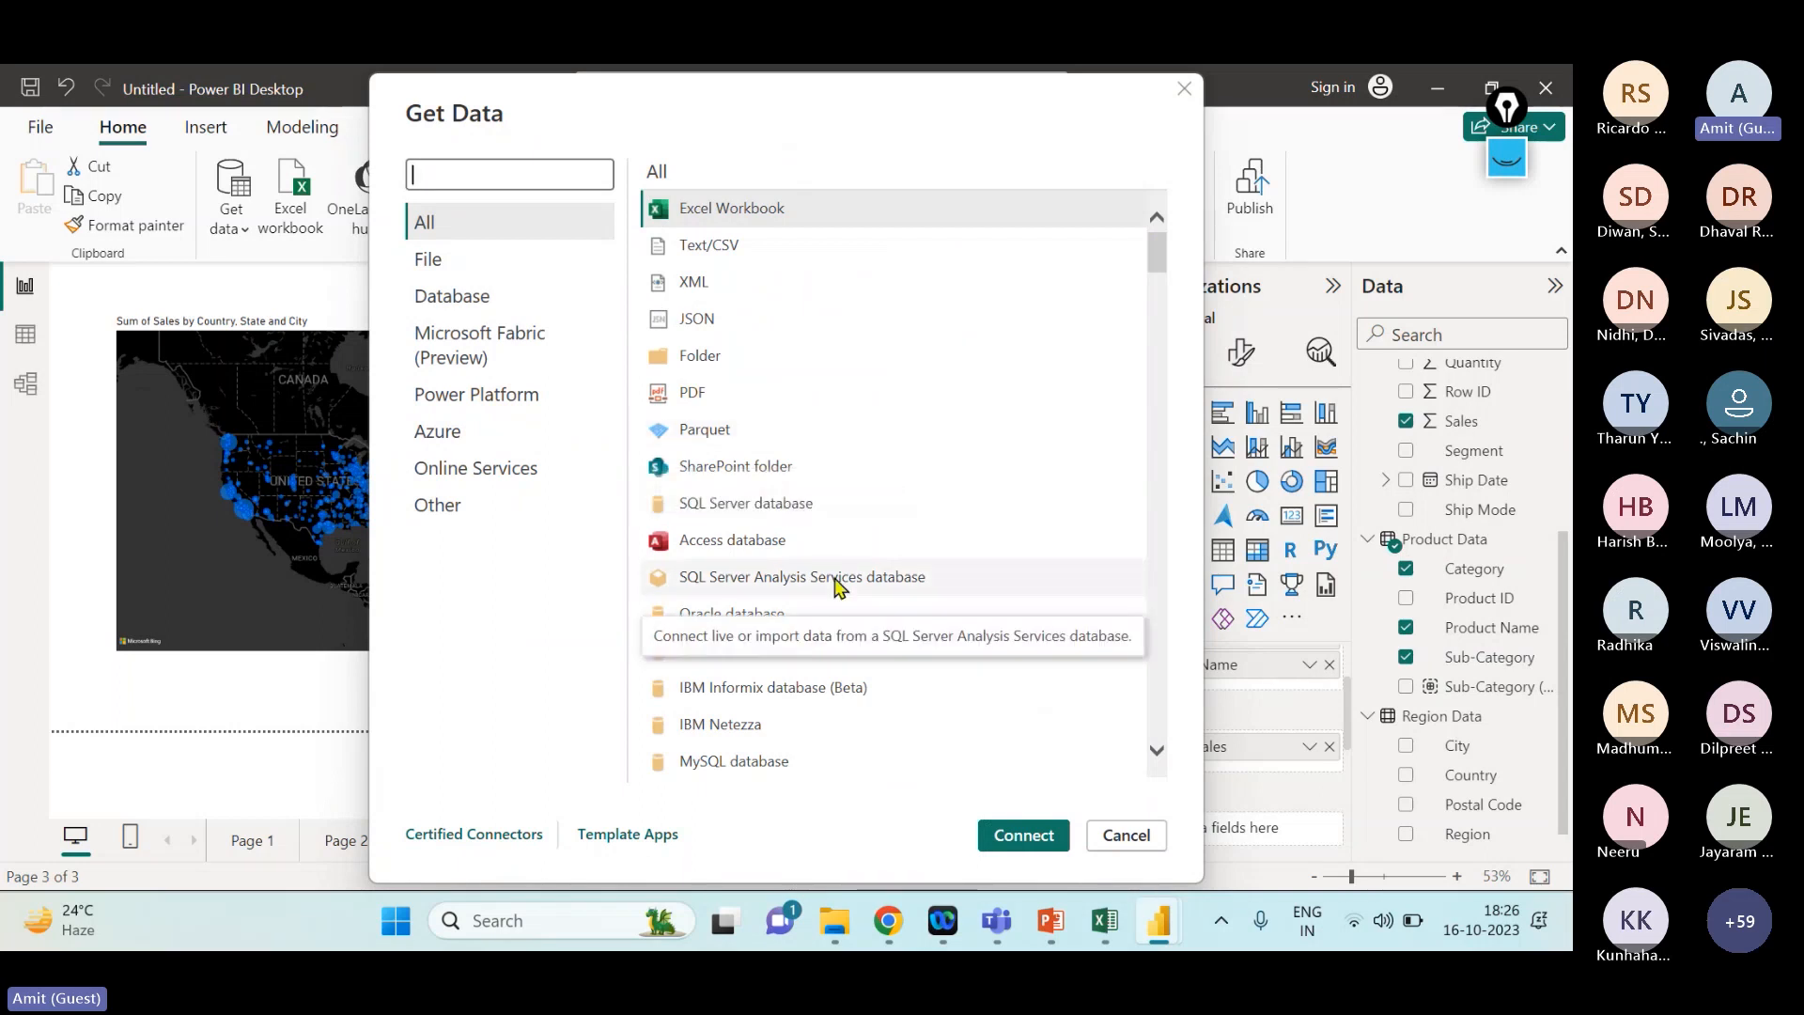
scroll(808, 592, down, 1)
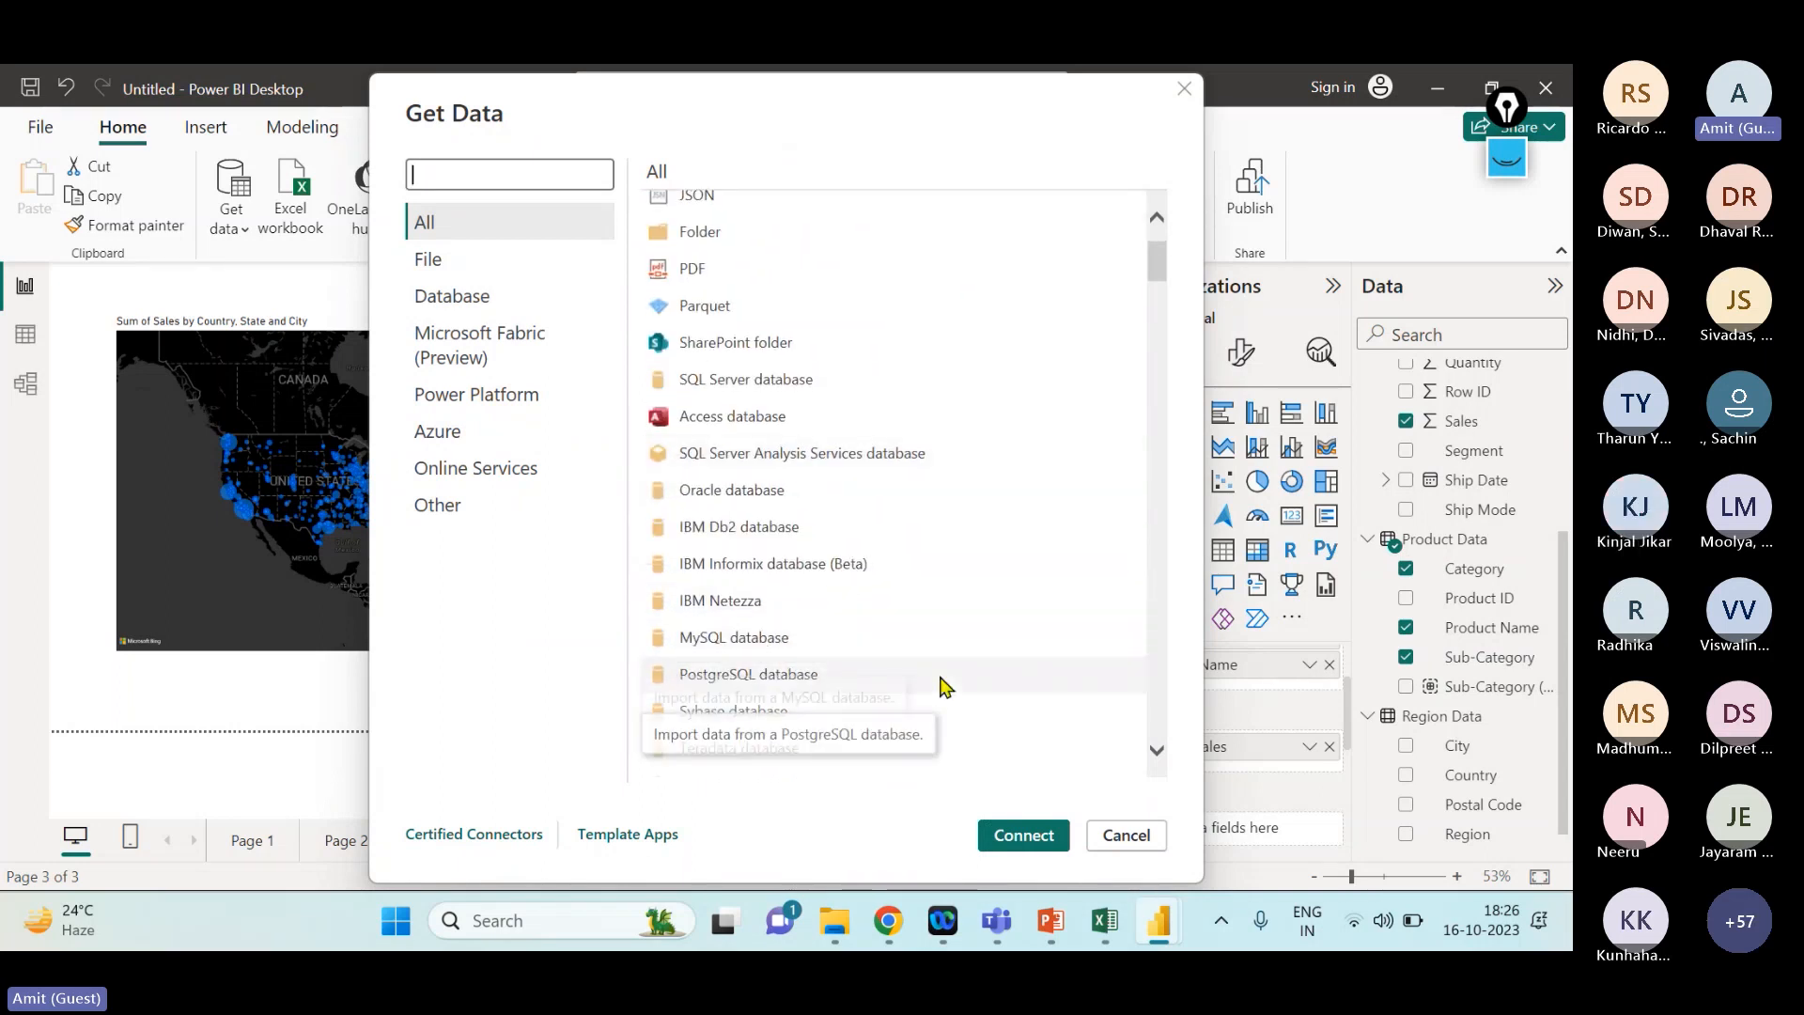
scroll(940, 685, down, 5)
scroll(942, 685, up, 3)
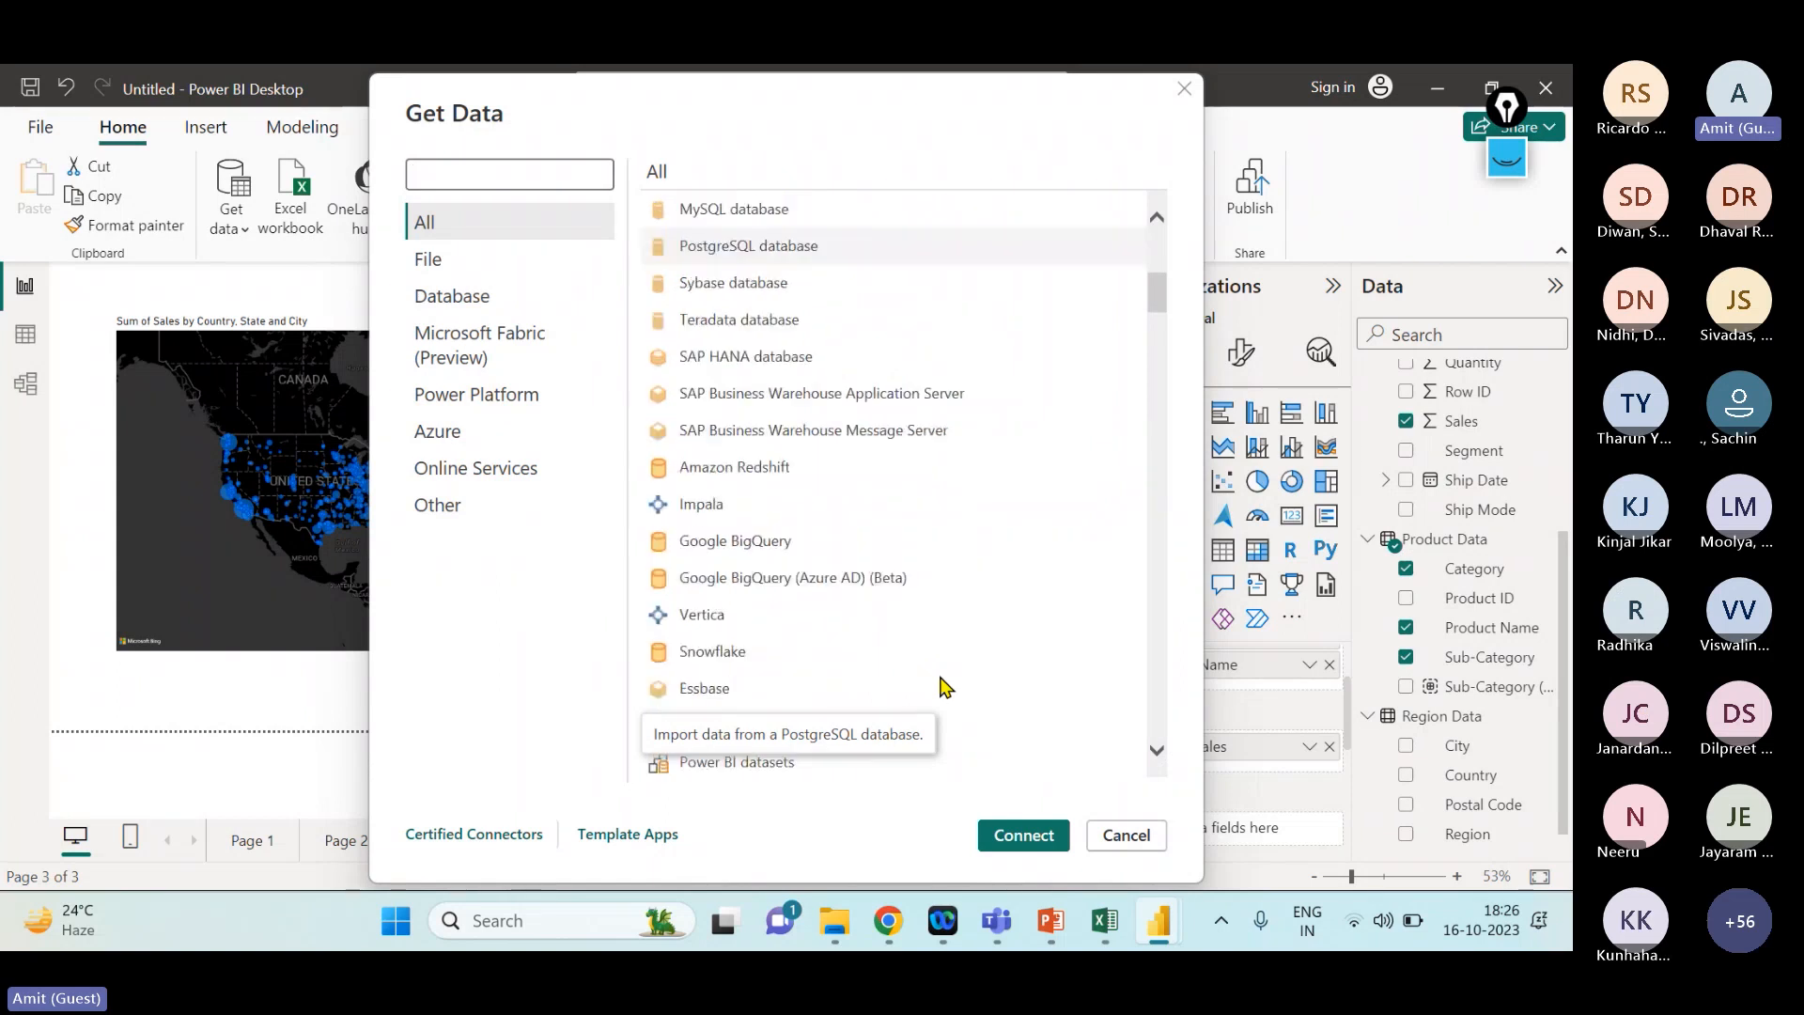
click(1126, 835)
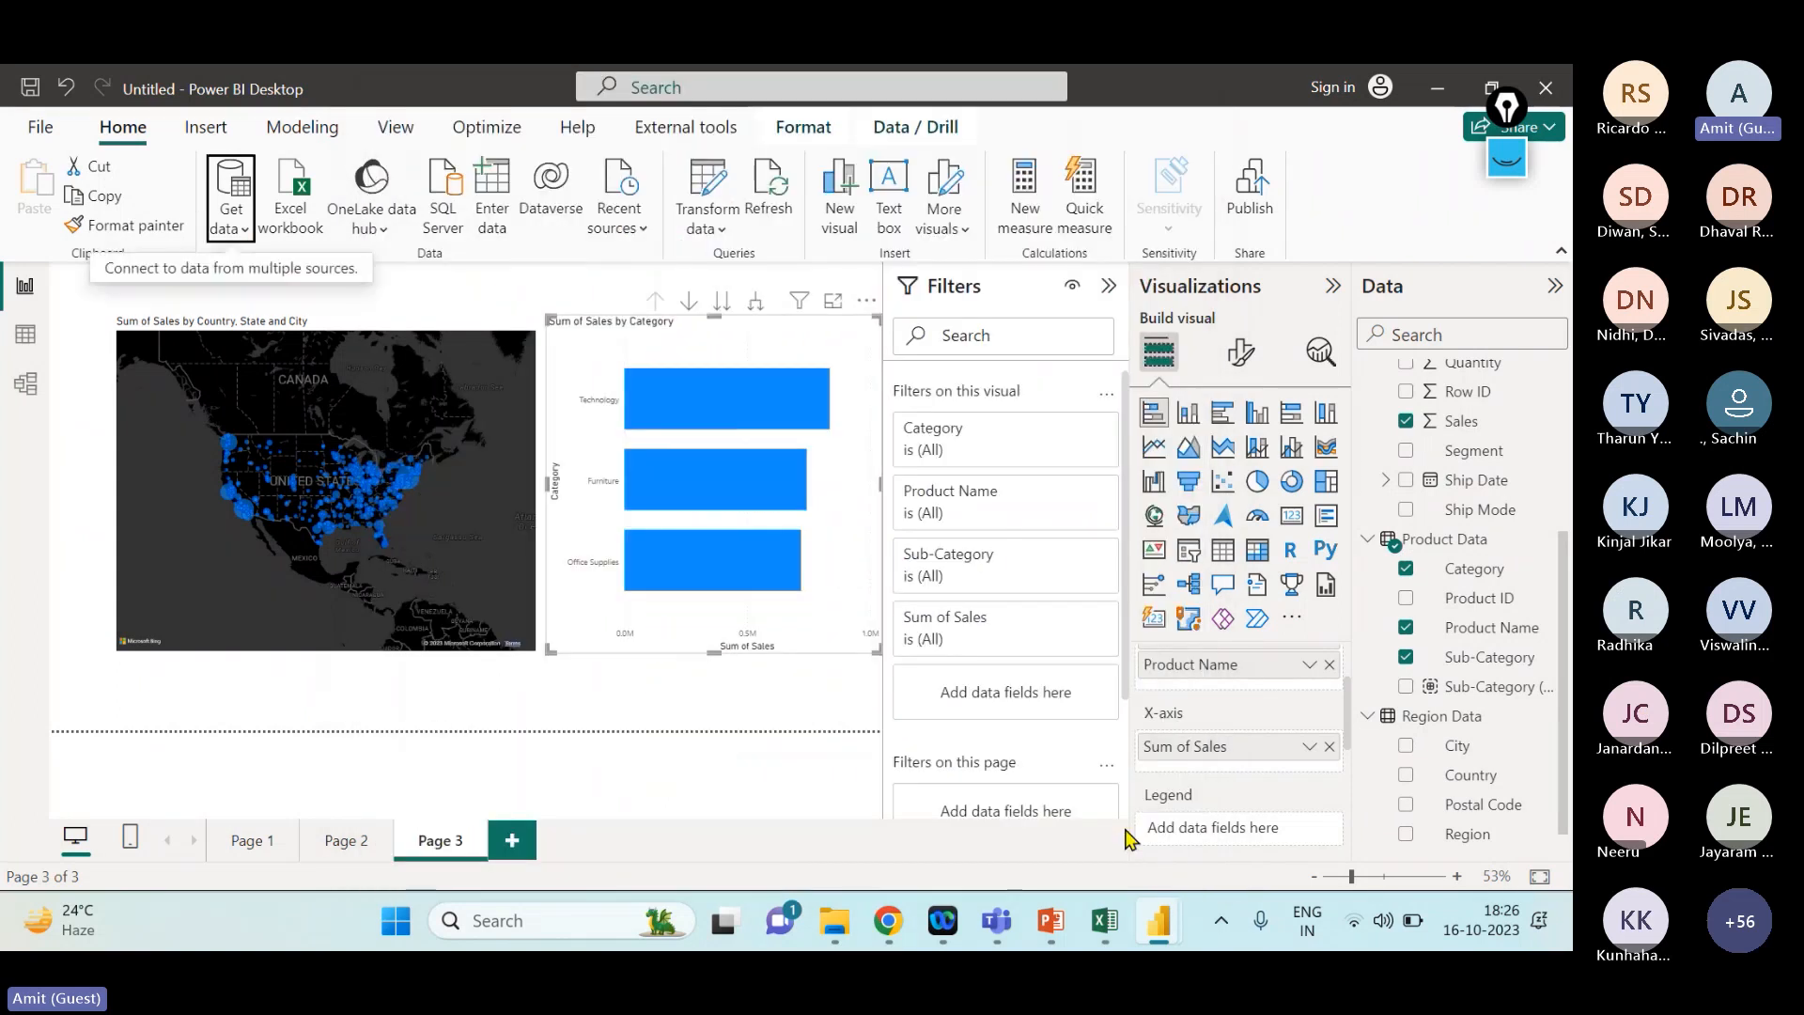
- Switch to the Teams meeting to read the newest chat messages, and return to the Power BI report
key(alt+Tab)
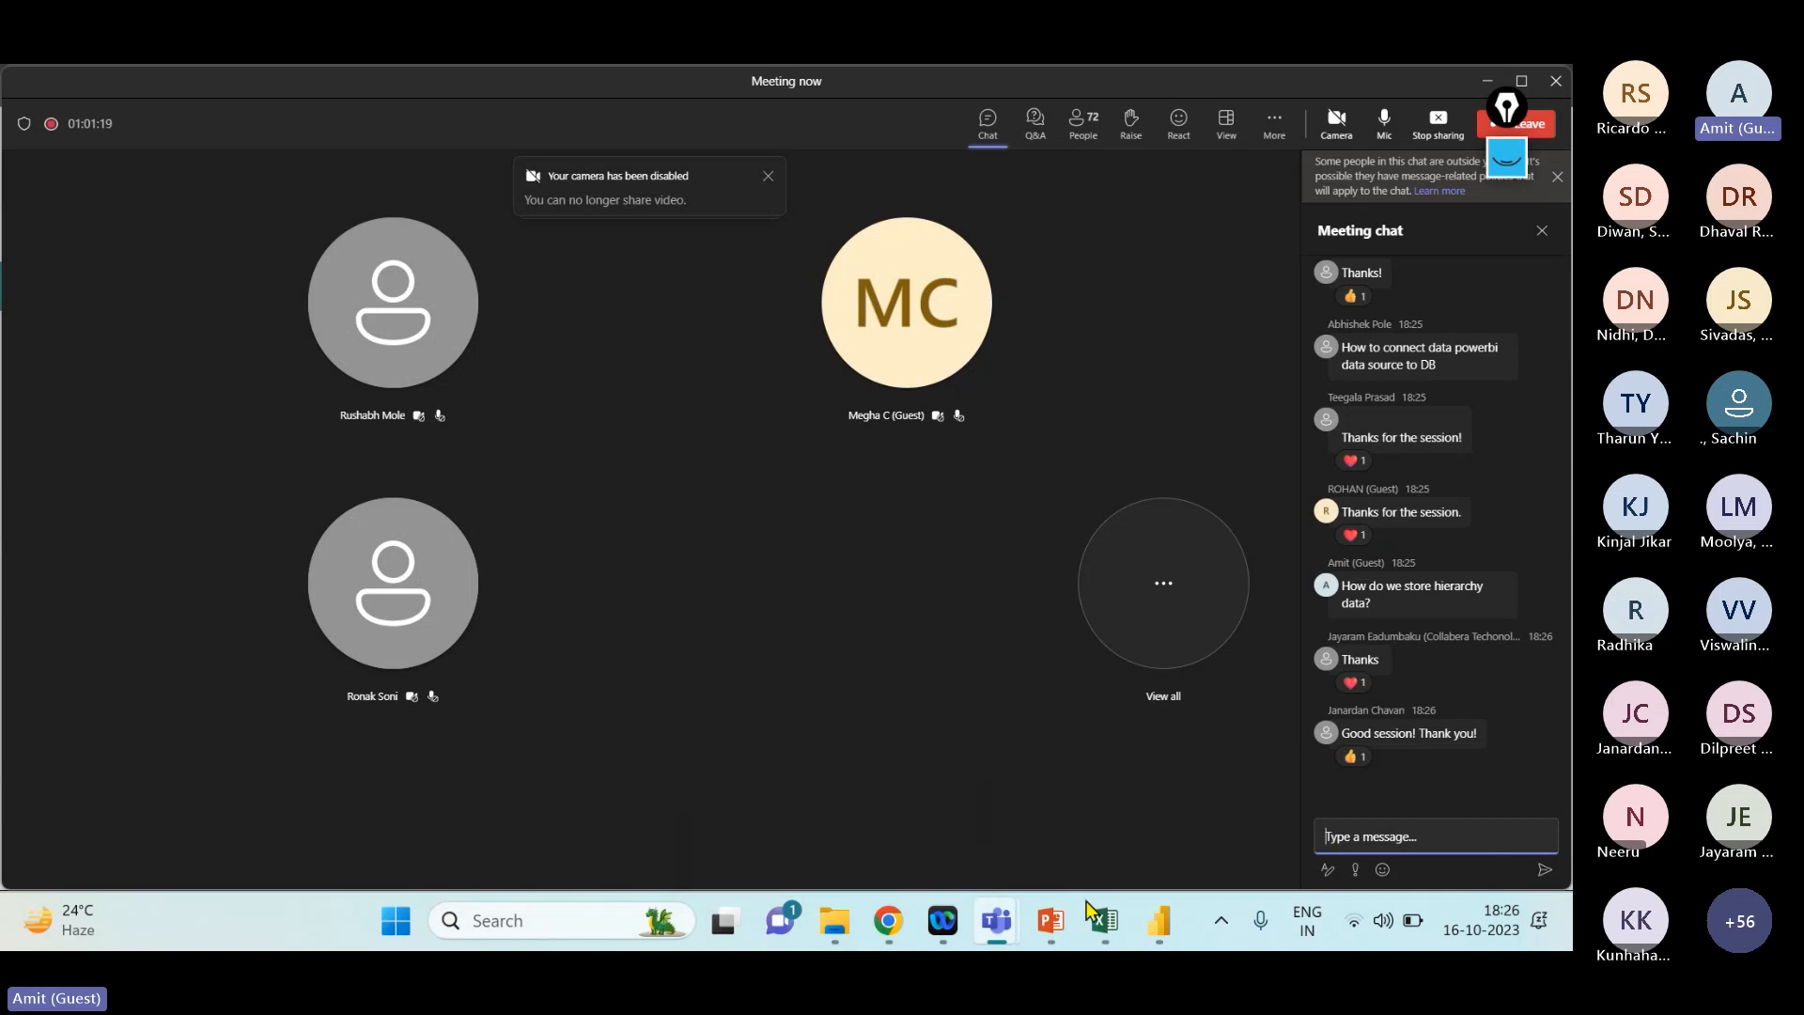
click(1170, 939)
- Create a hierarchy from the Country field in the Region Data table
scroll(1494, 606, up, 5)
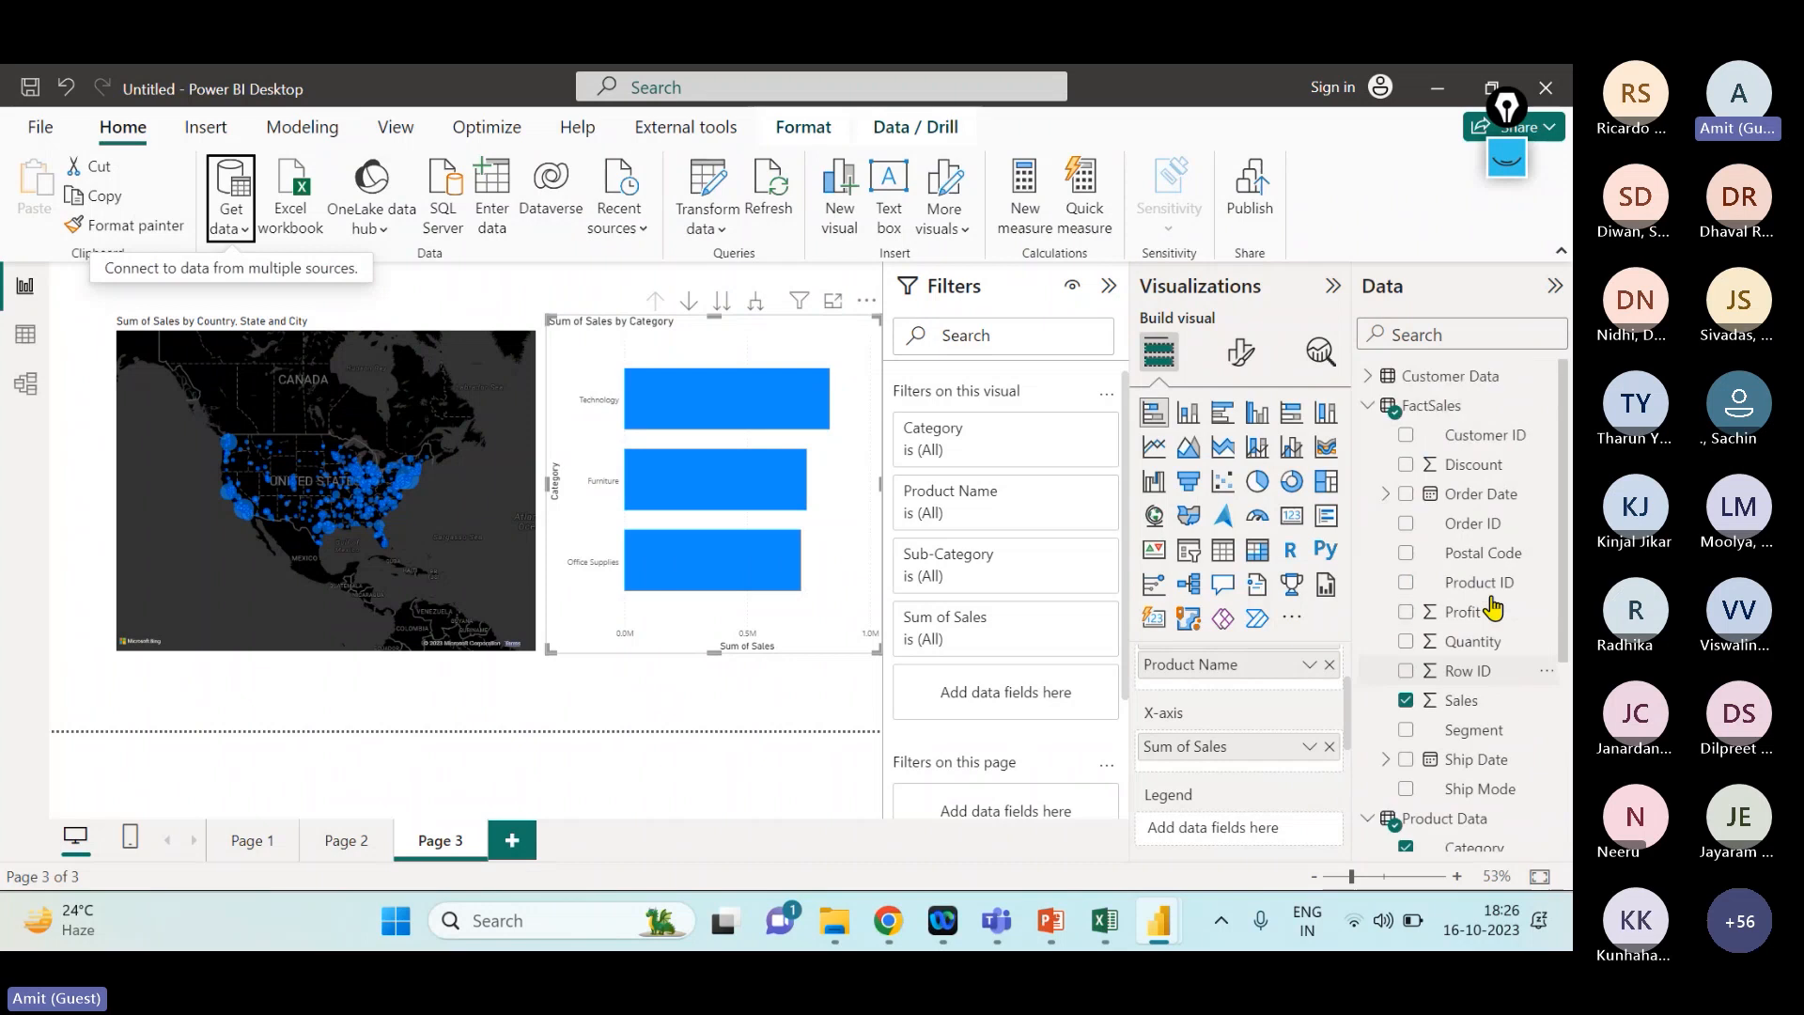
scroll(1466, 766, down, 3)
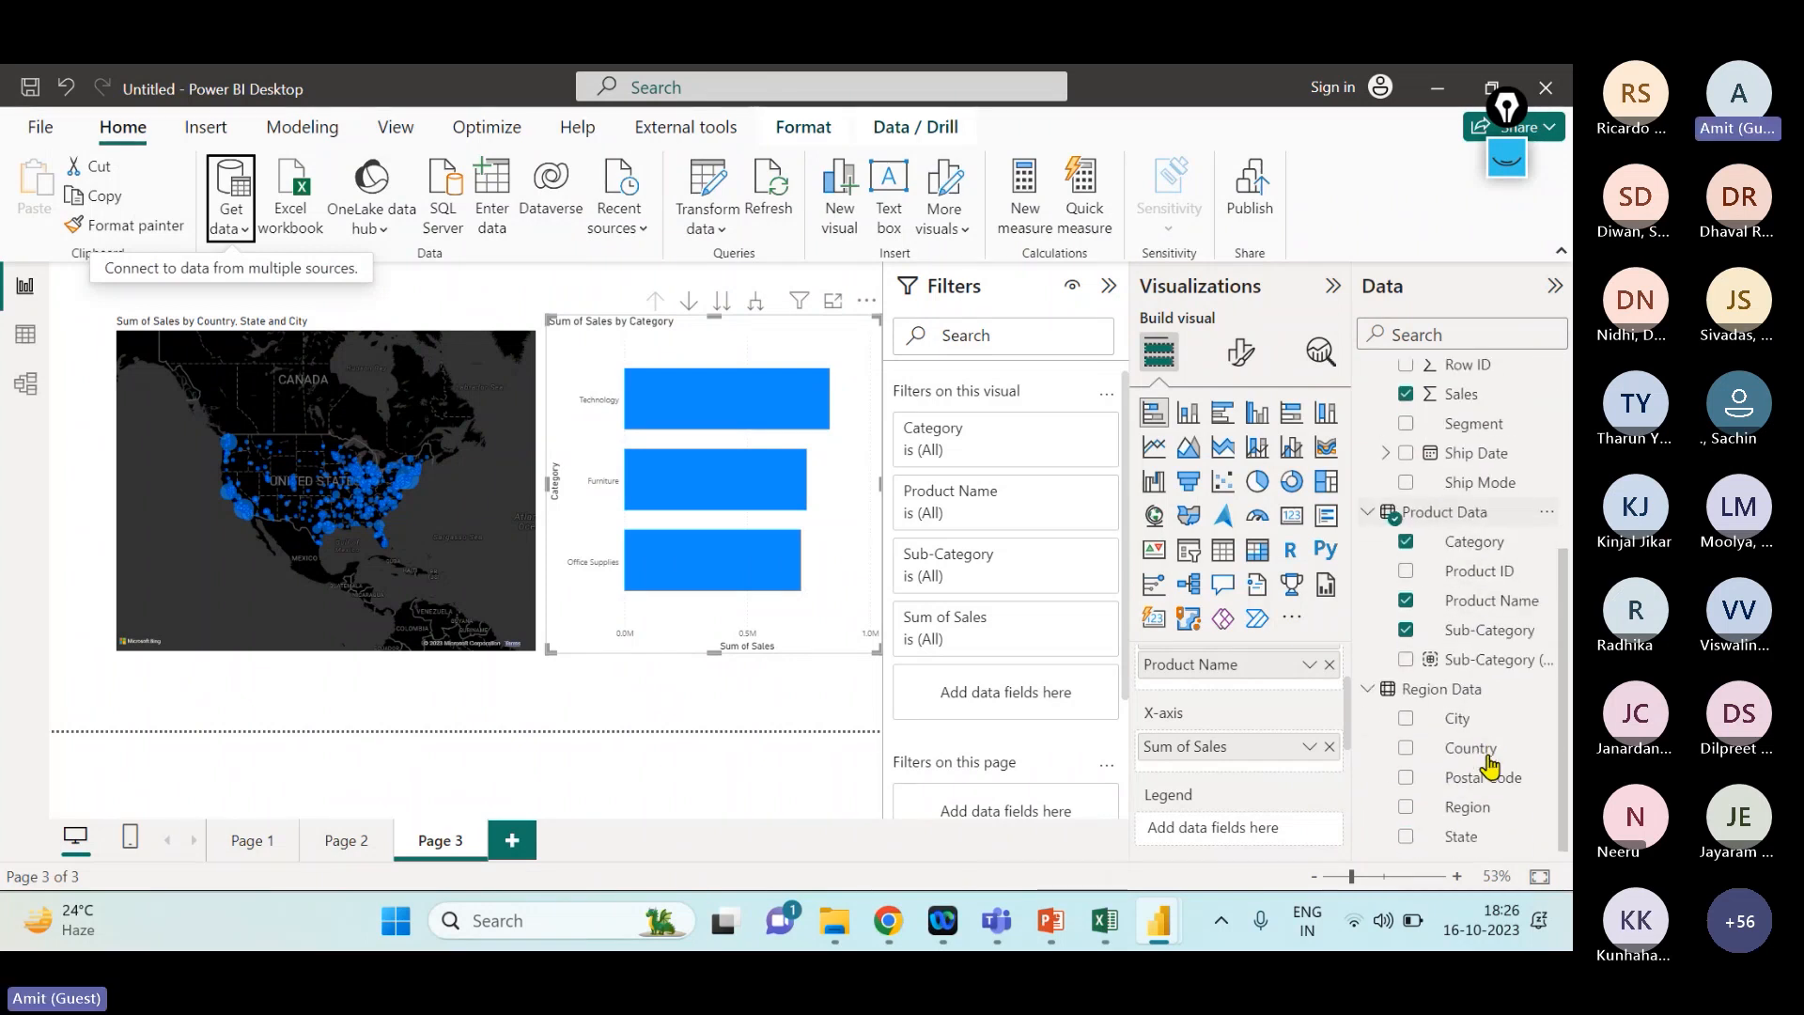
right_click(1456, 752)
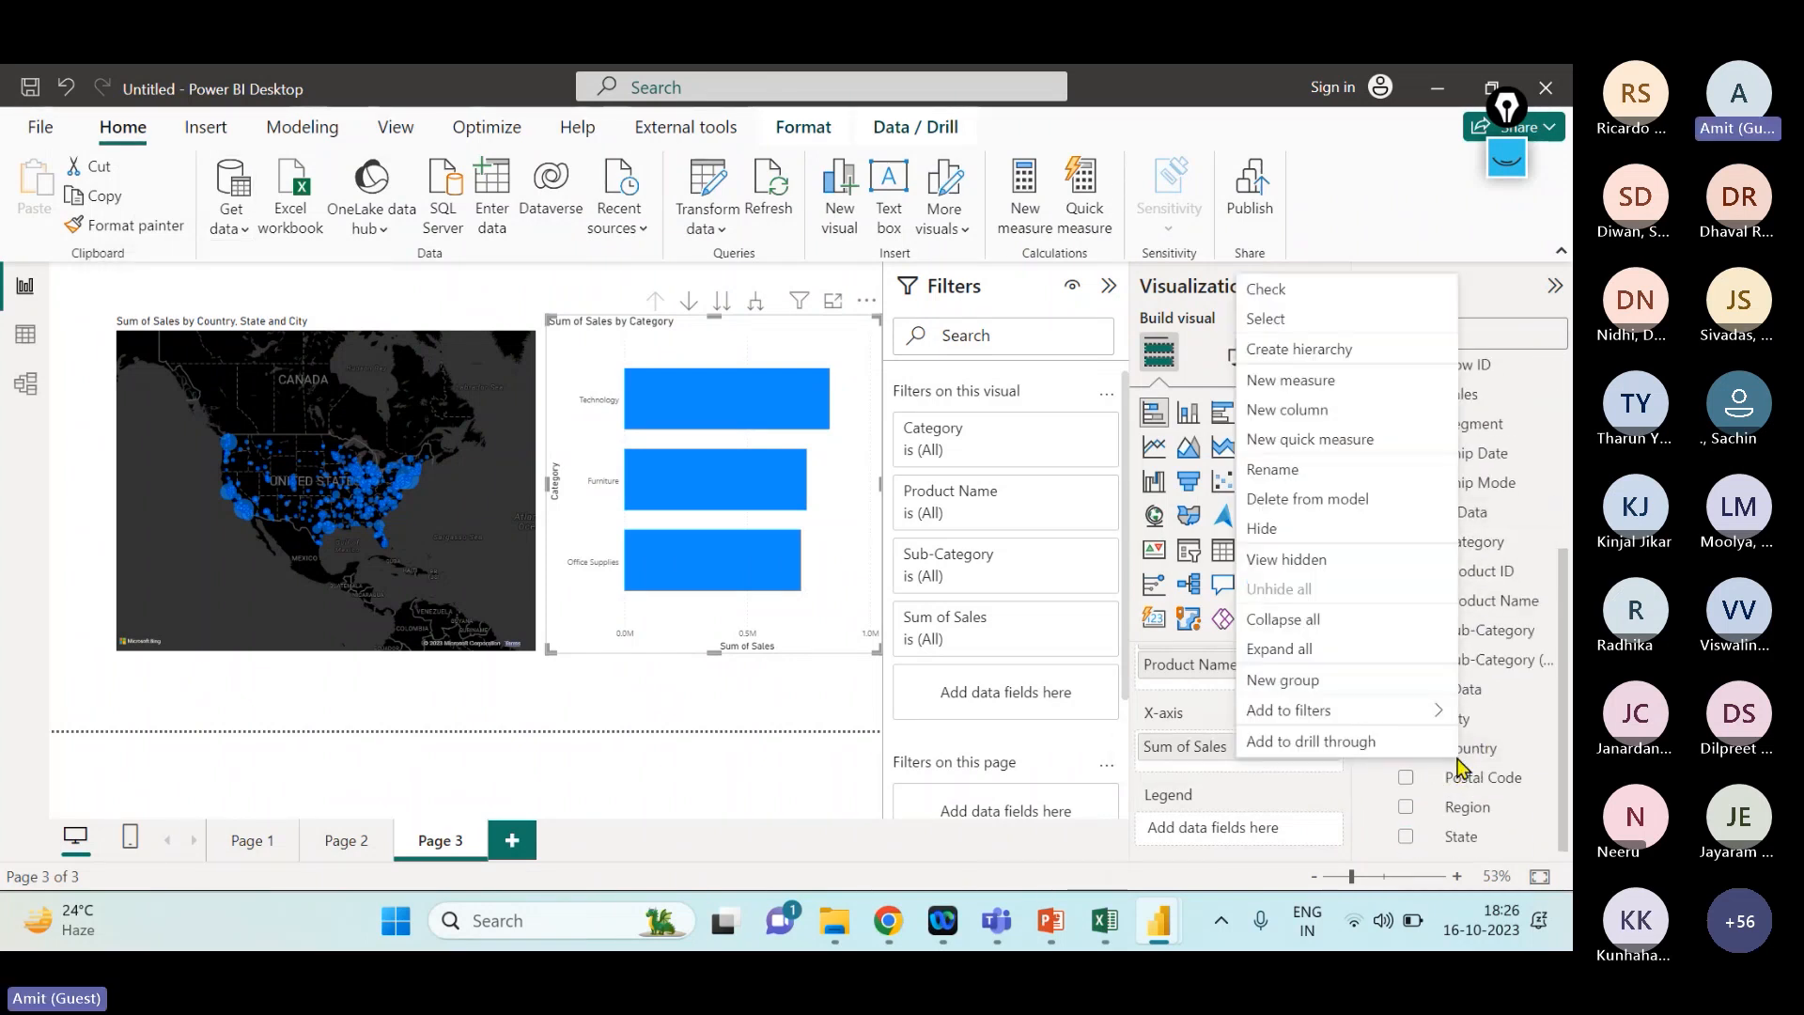
mouse_move(1361, 728)
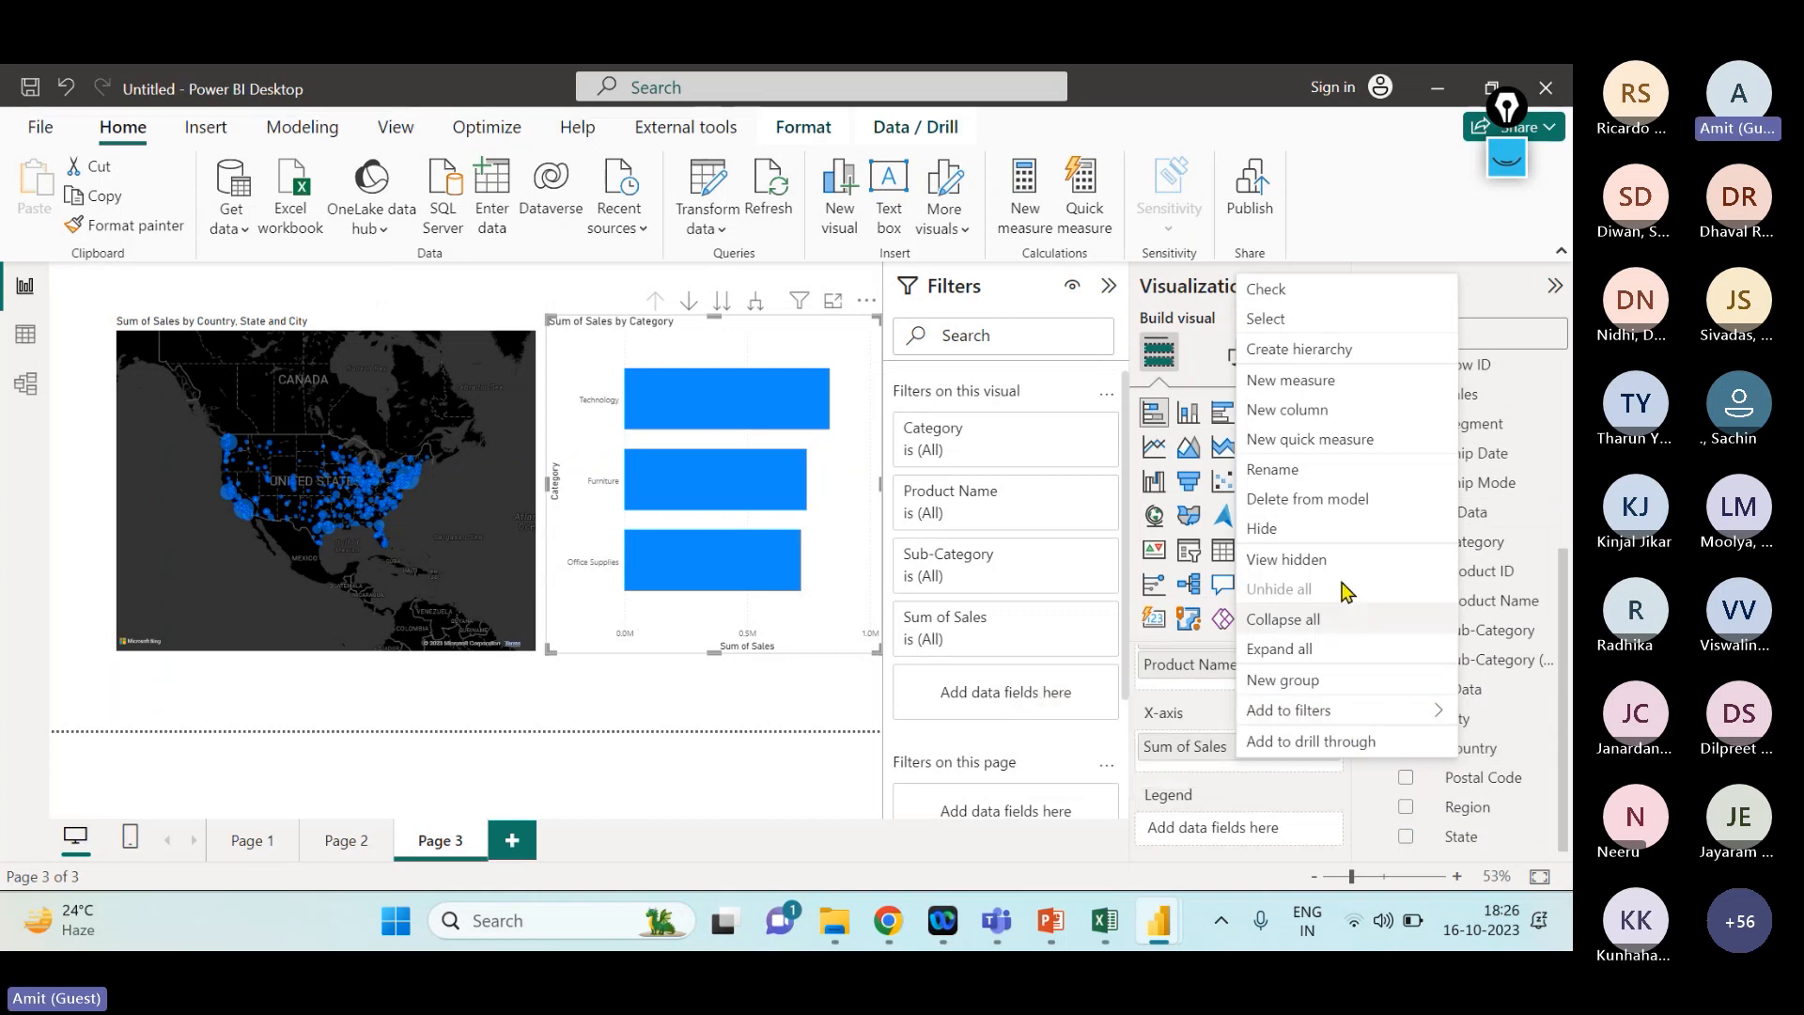
click(1319, 350)
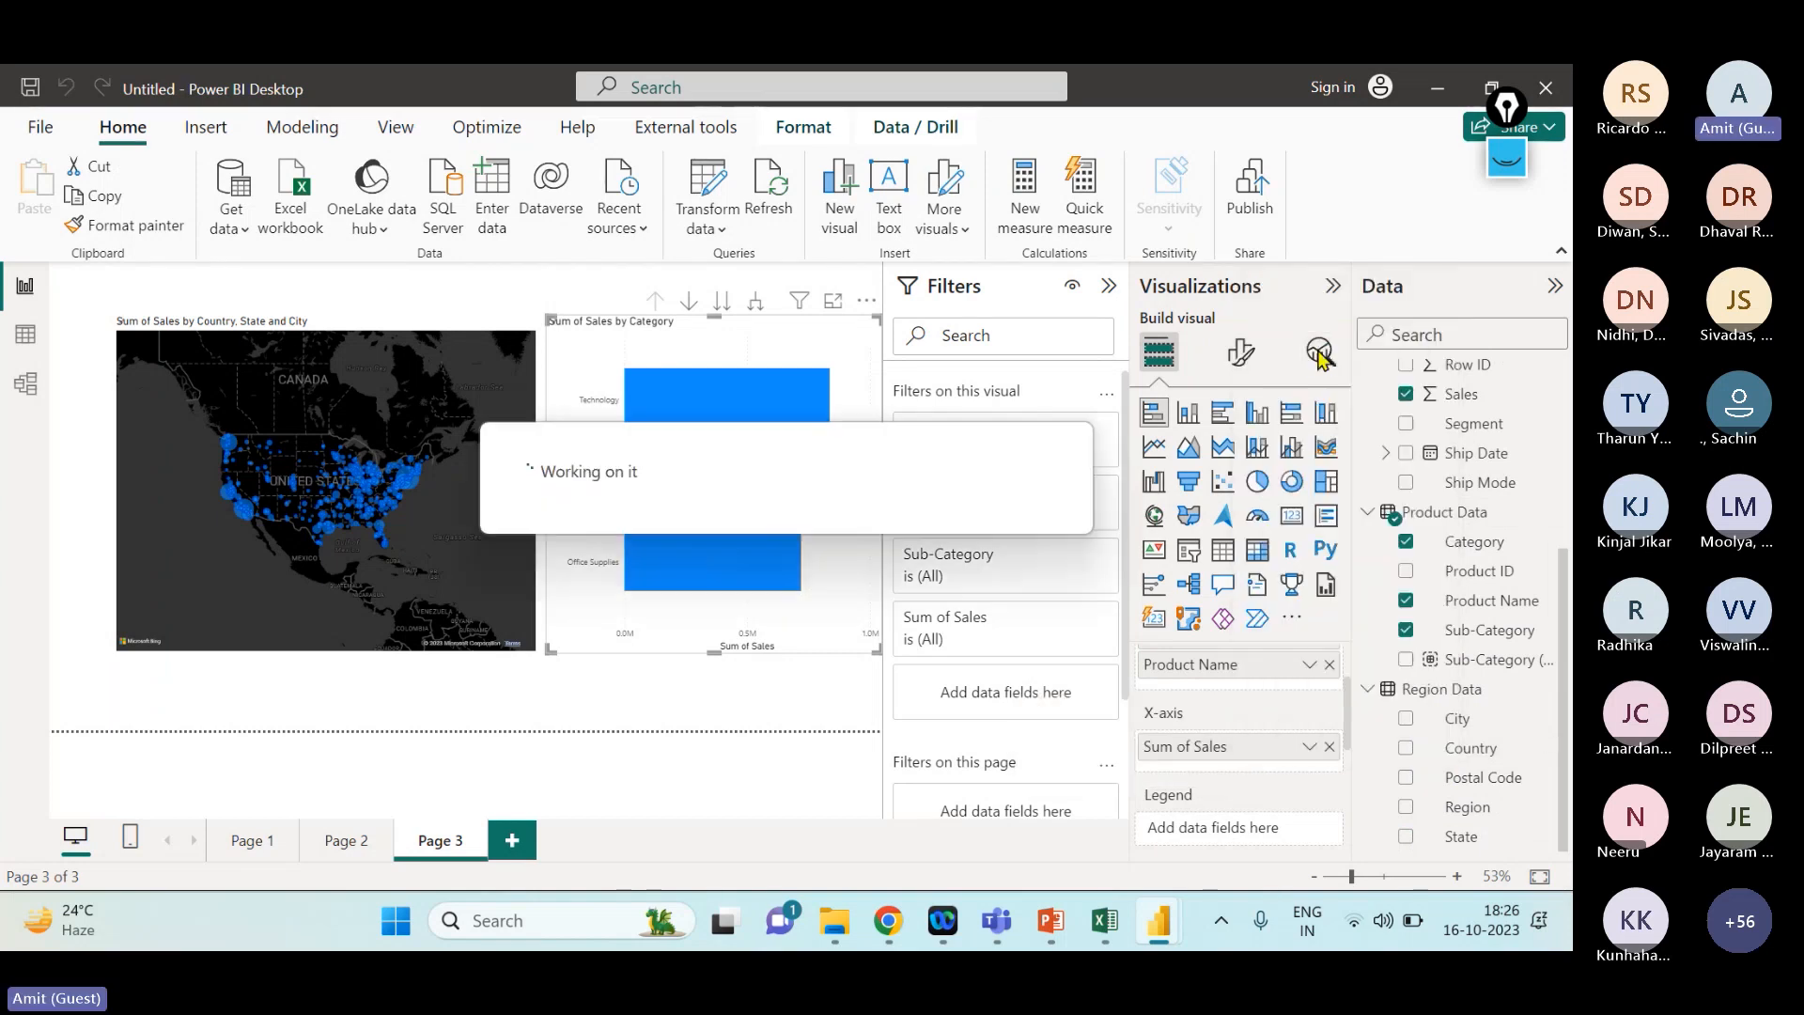
- Add State and City from Region Data to the Country Hierarchy as its lower levels
scroll(1485, 785, down, 1)
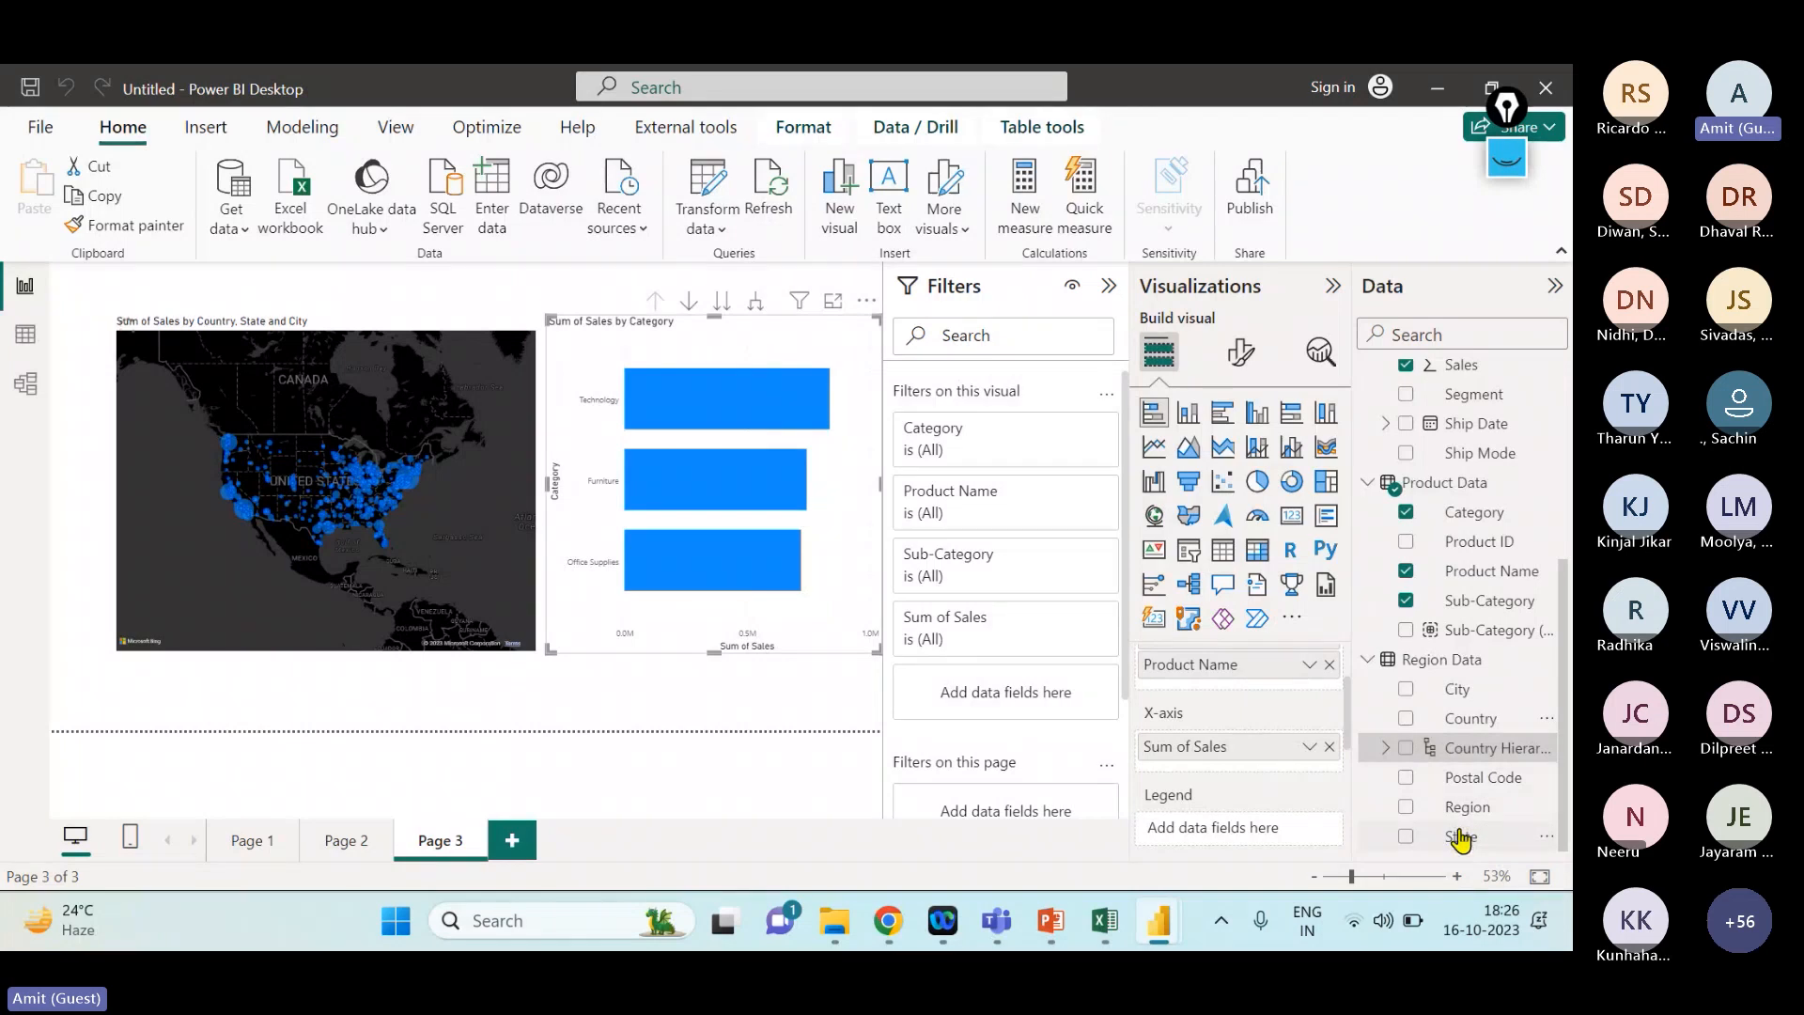
right_click(1461, 837)
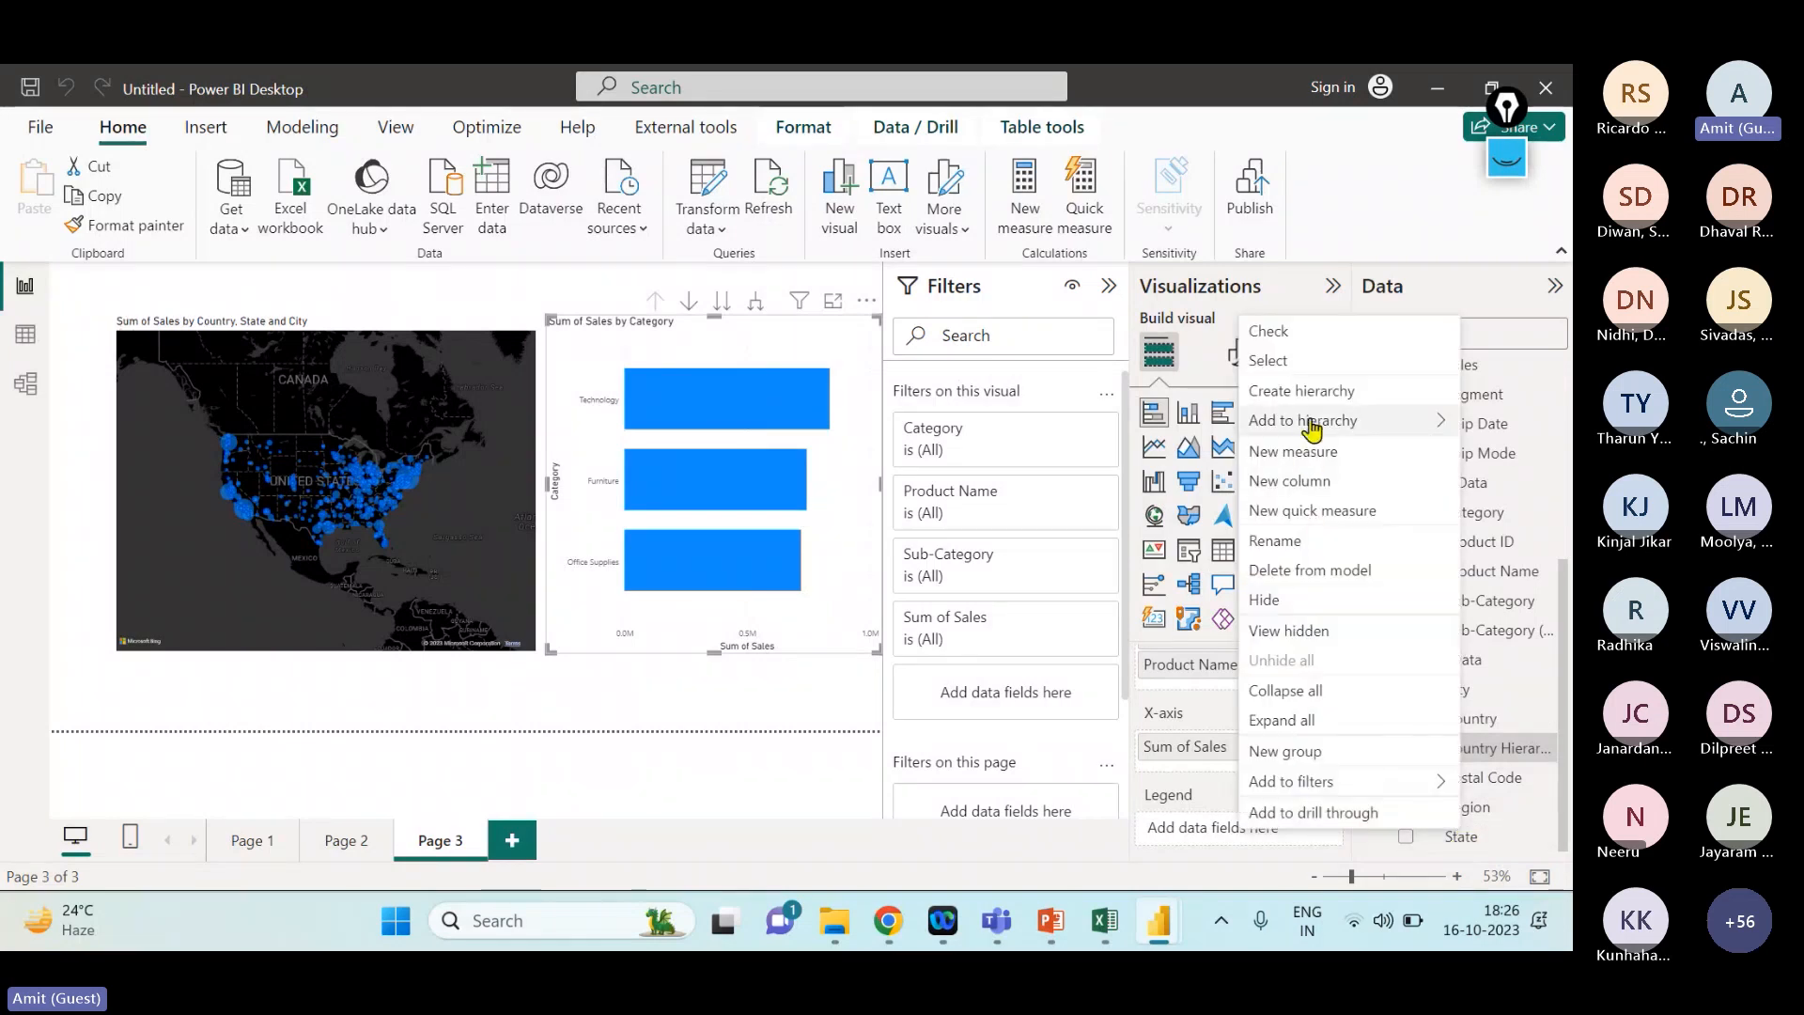
click(1170, 433)
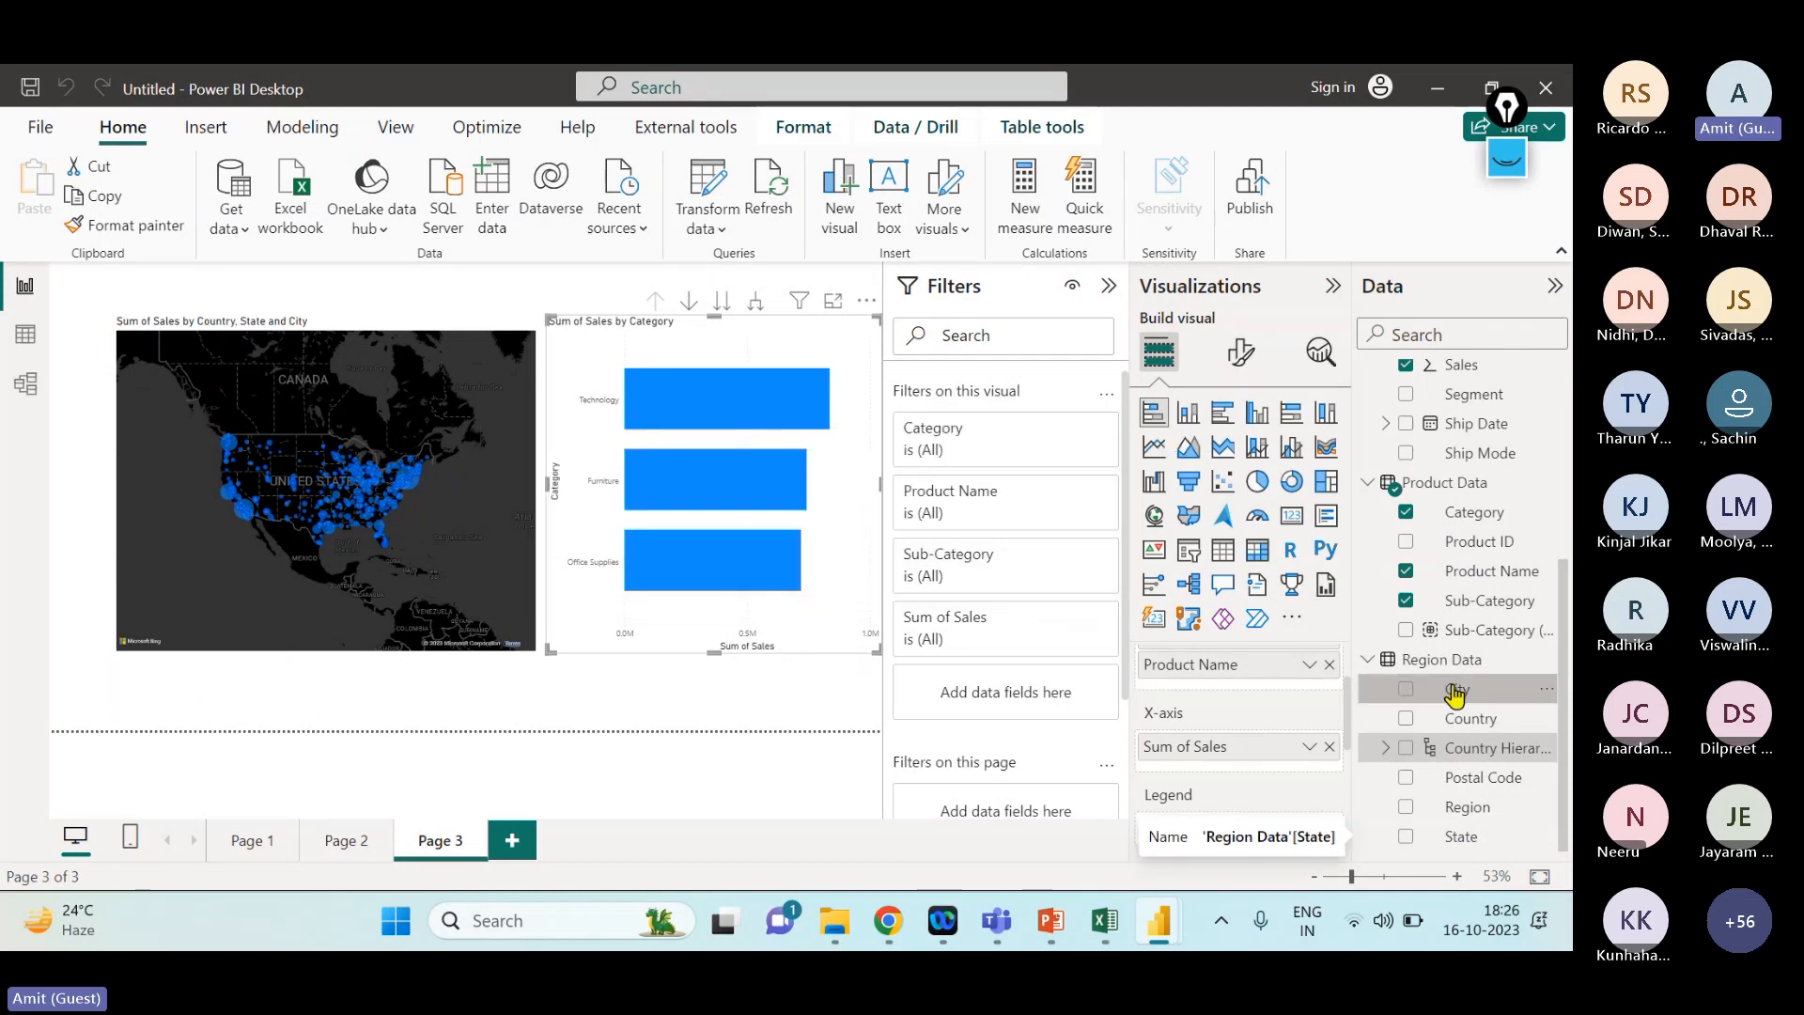
right_click(1461, 747)
mouse_move(1319, 282)
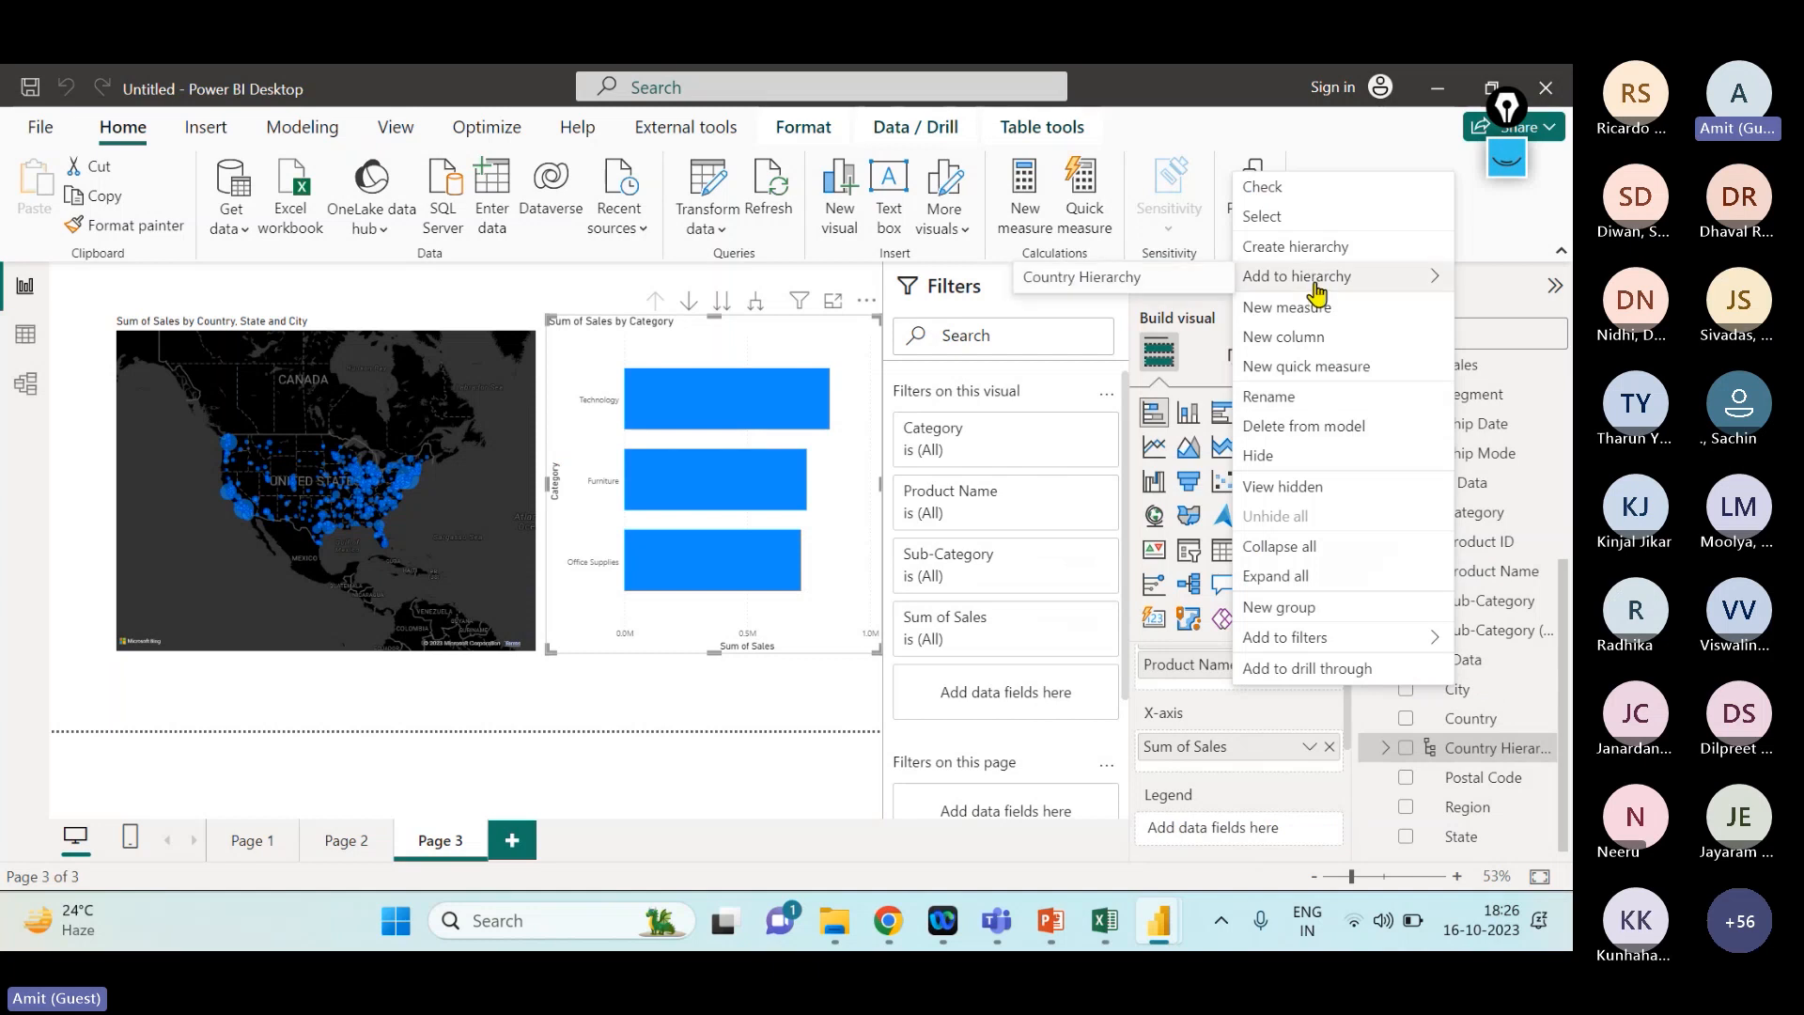
click(1198, 280)
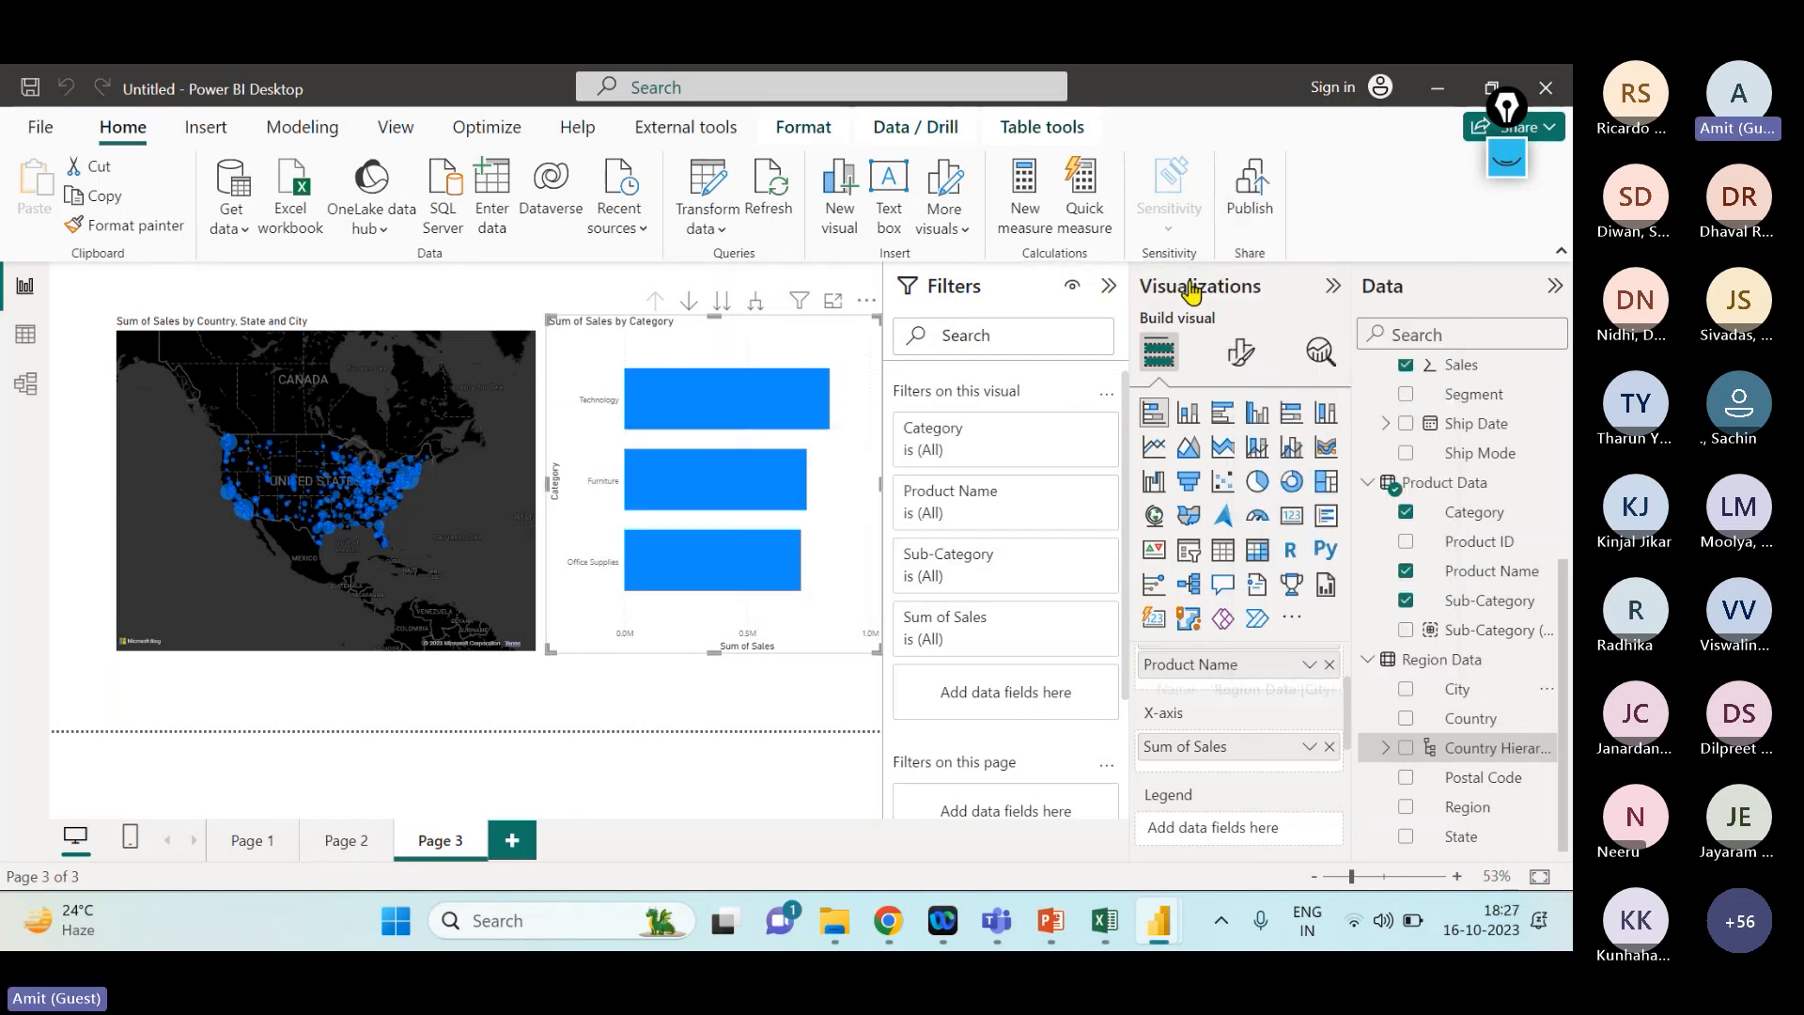
- Insert a stacked column chart on a new report page and enlarge it
click(510, 845)
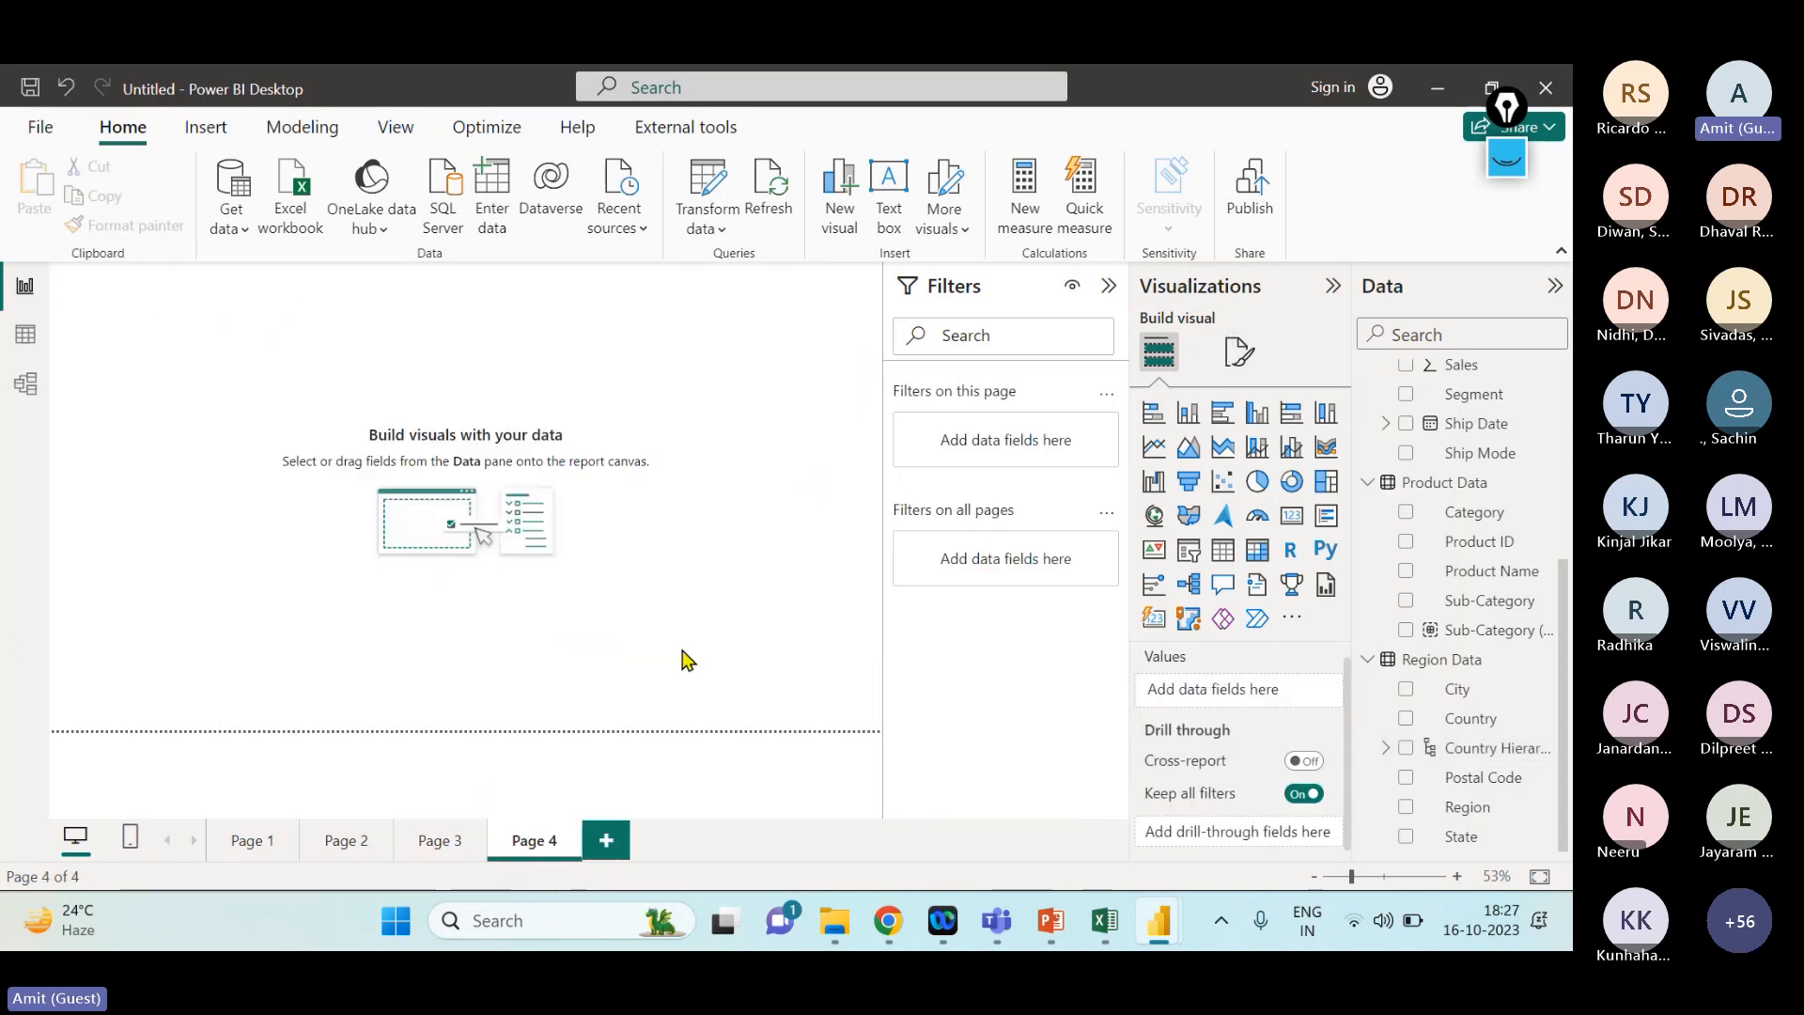
click(1189, 415)
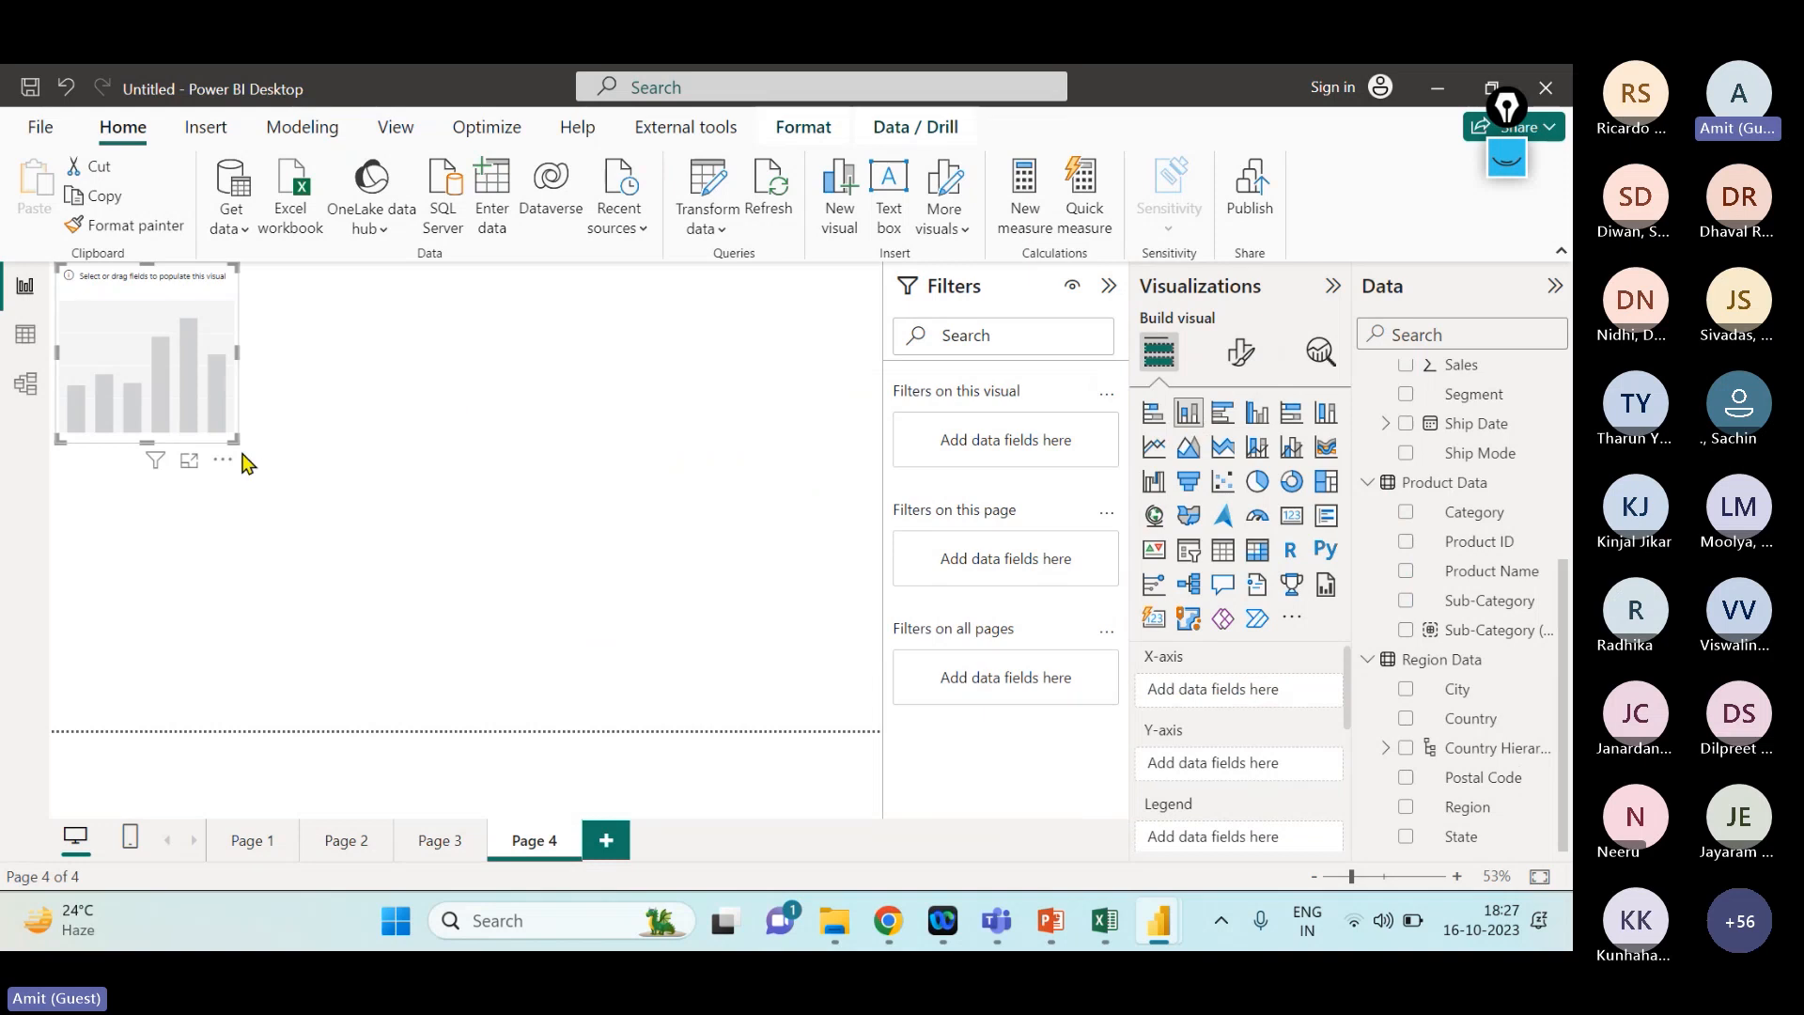
drag(243, 456, 500, 596)
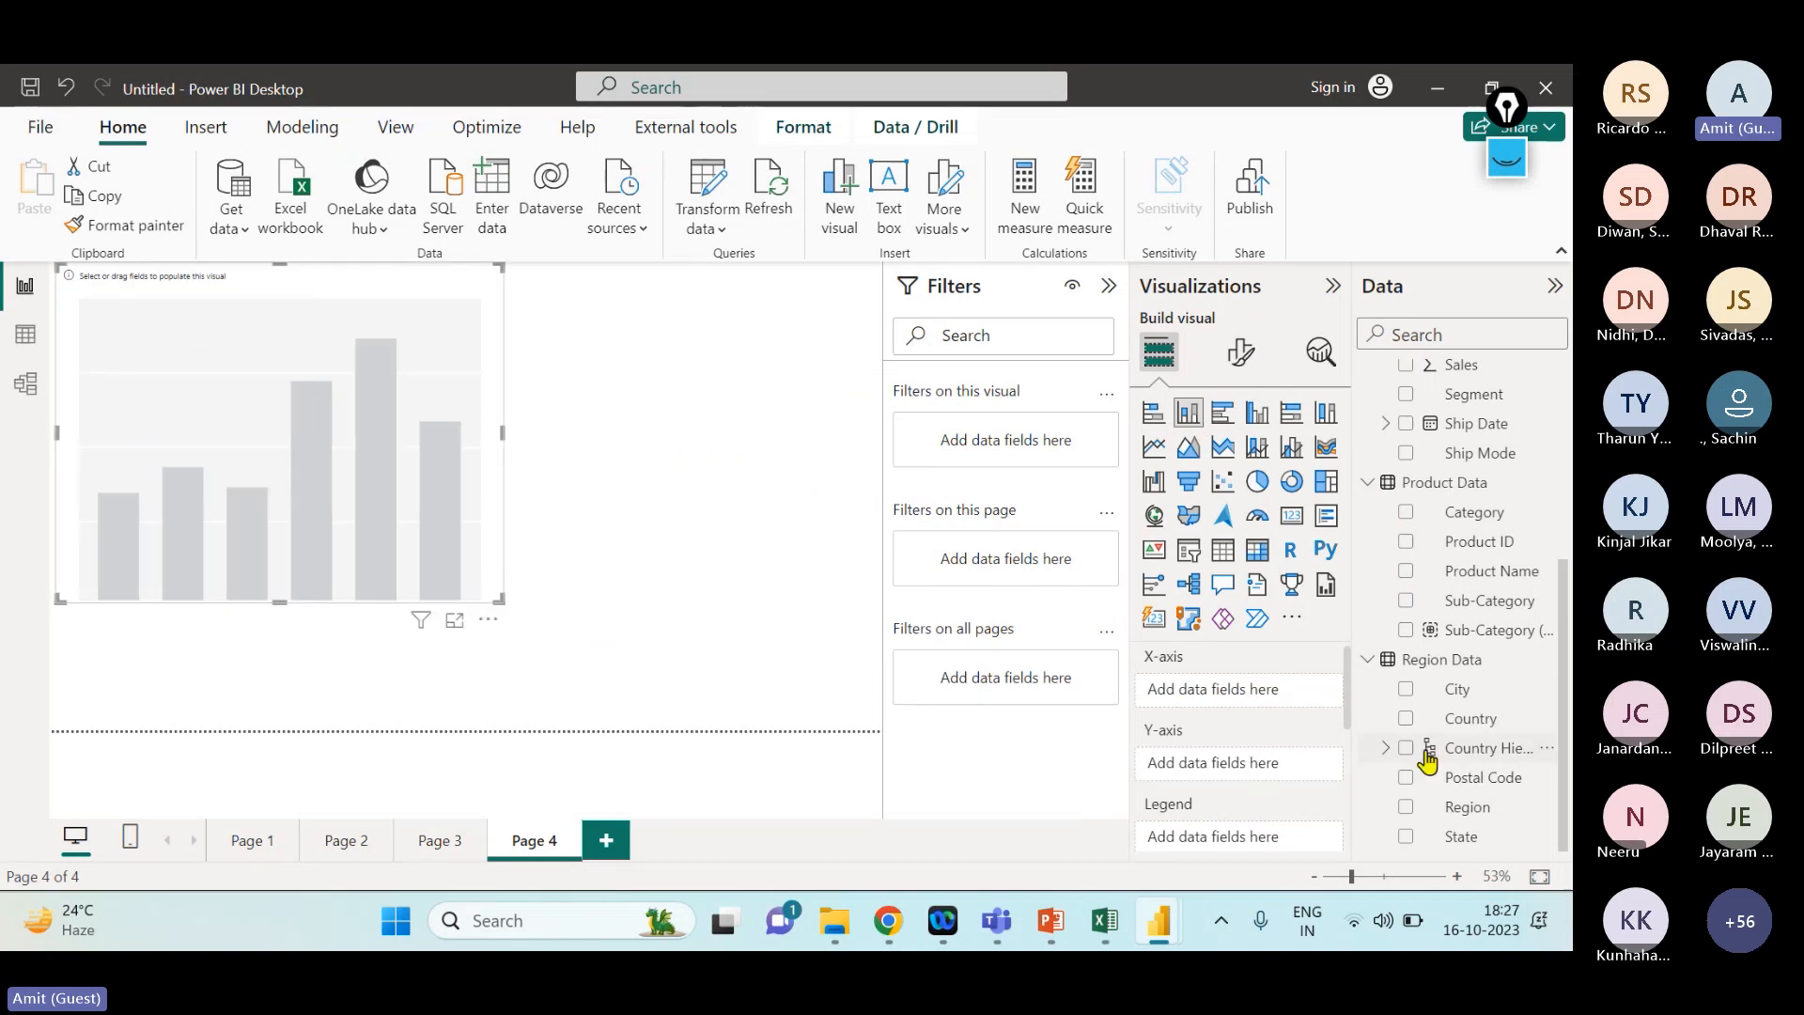
- Put Country Hierarchy on the column chart's X-axis and Sales on its Y-axis, and expand it to the city level
drag(1458, 748, 1257, 693)
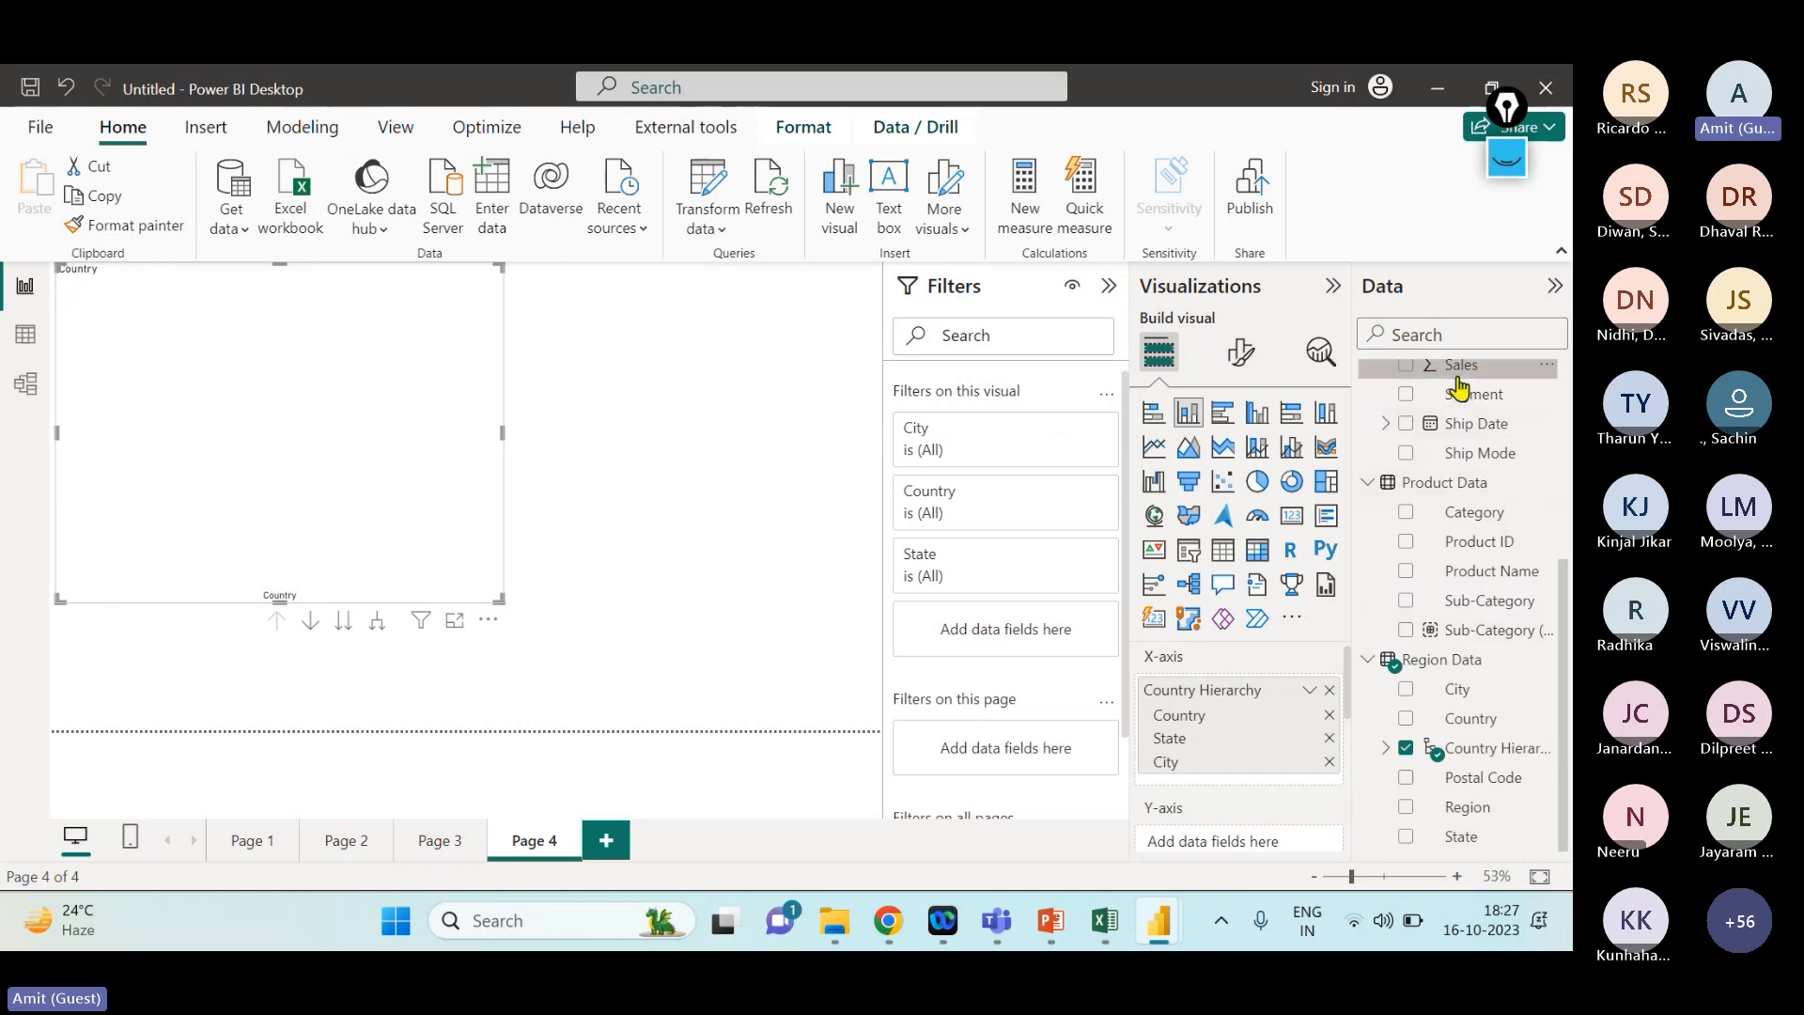
drag(1252, 871, 1235, 852)
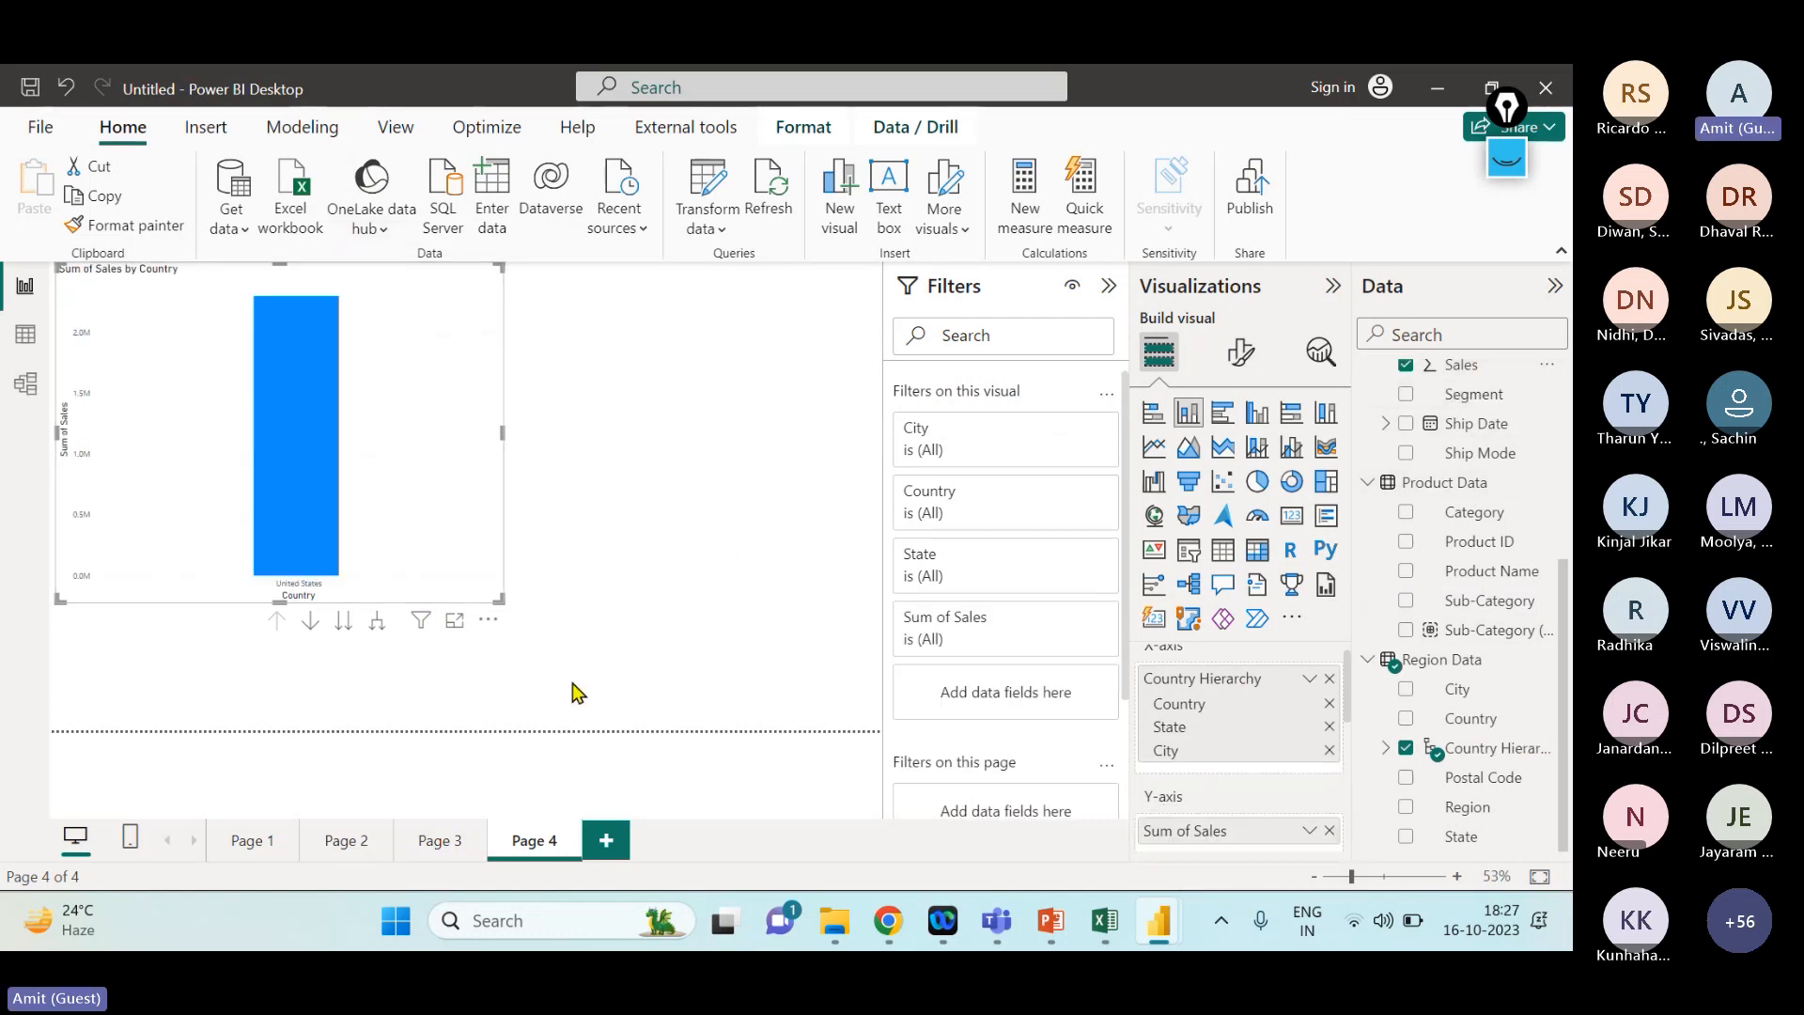
click(379, 623)
click(380, 624)
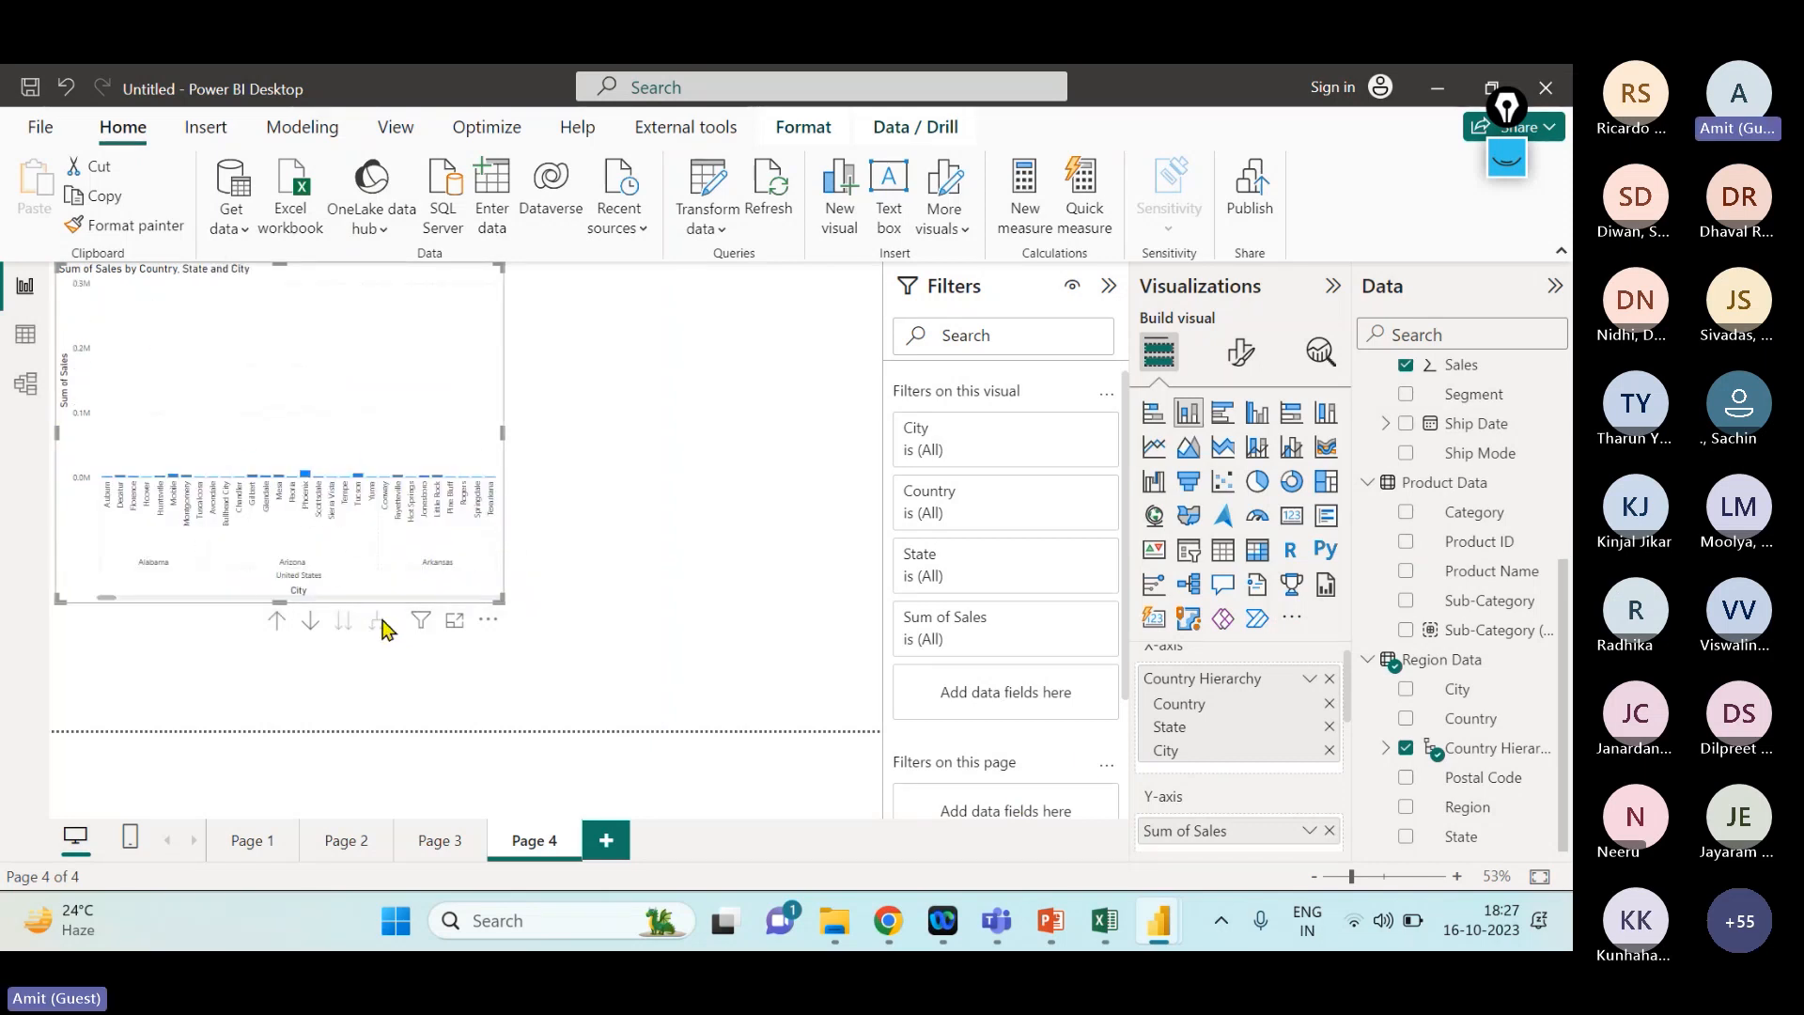
- Switch to the Teams meeting to read the participants' latest questions in the chat
click(1155, 516)
key(alt+Tab)
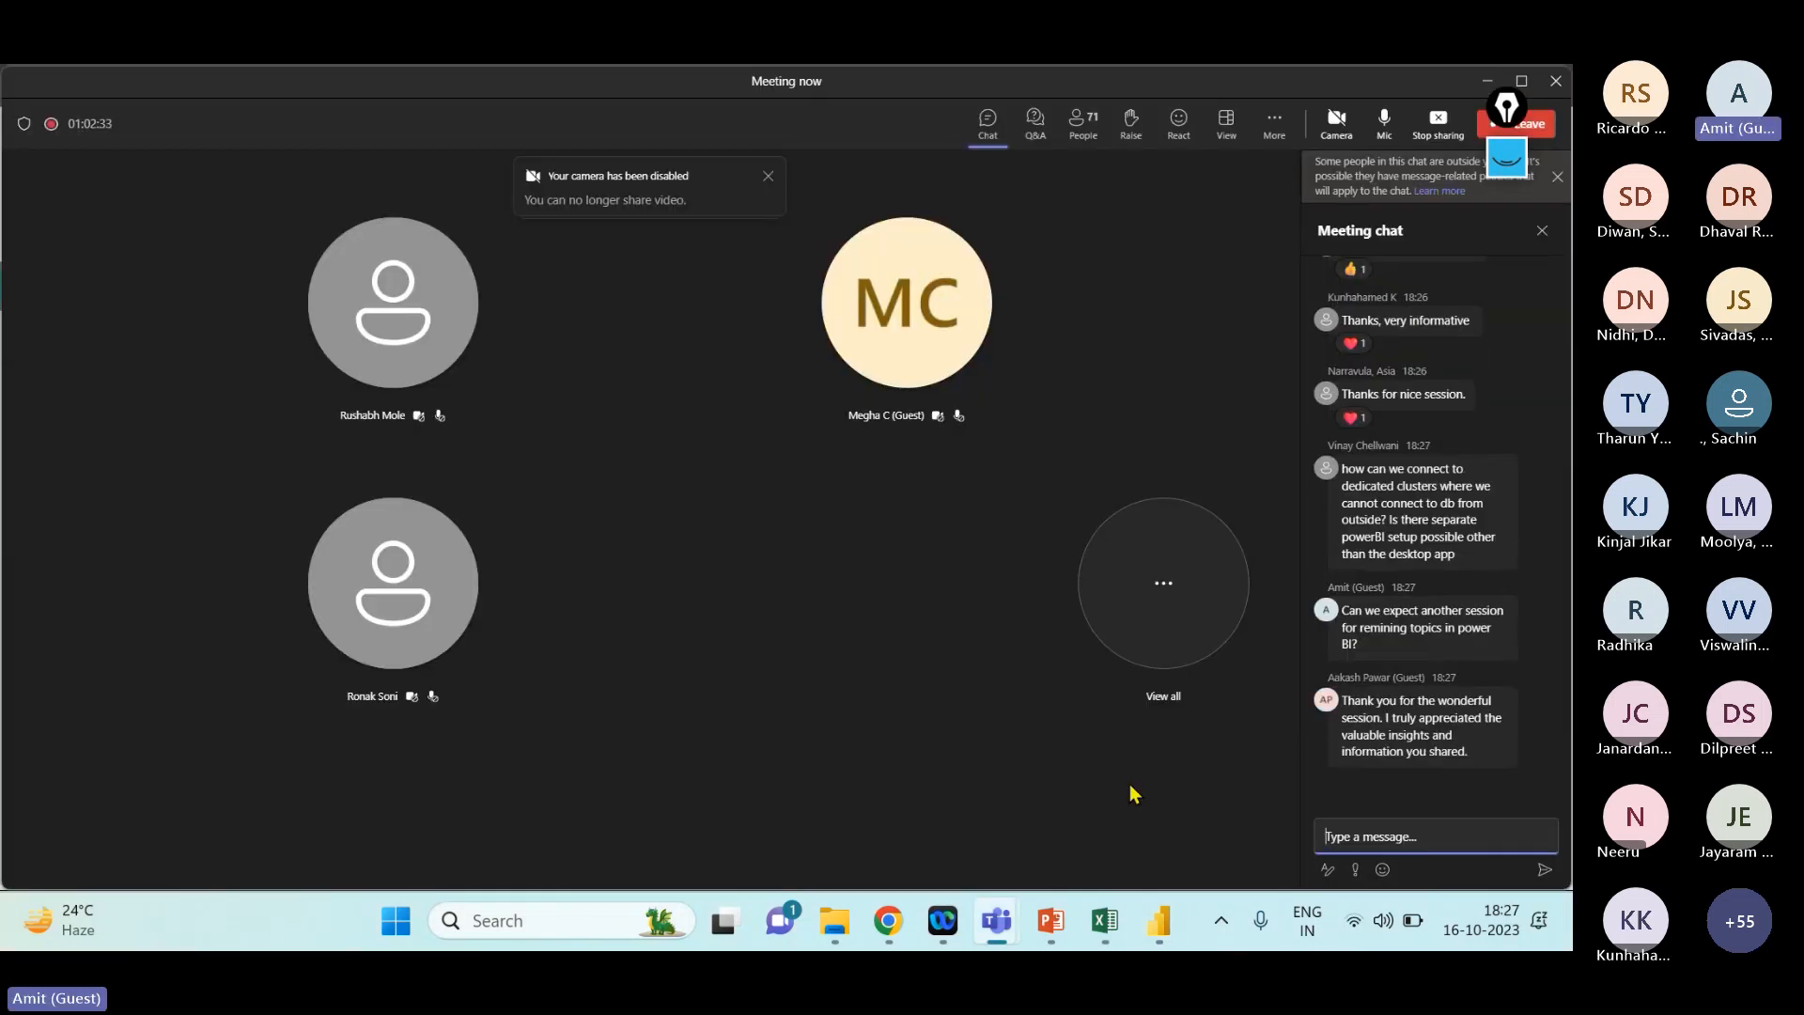